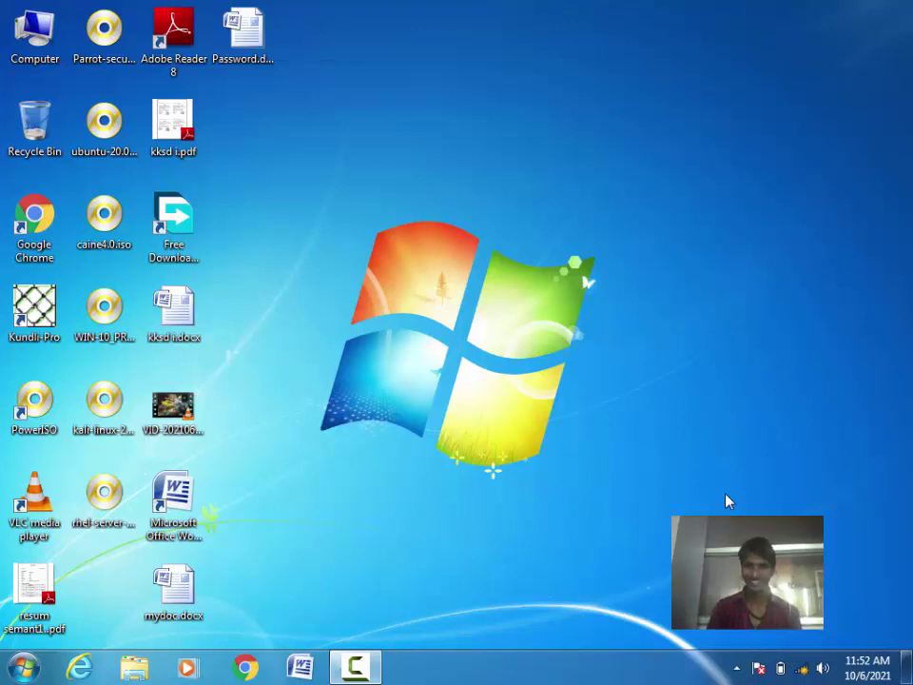
Refresh the desktop twice, opening and closing the Computer window in between.
right_click(705, 493)
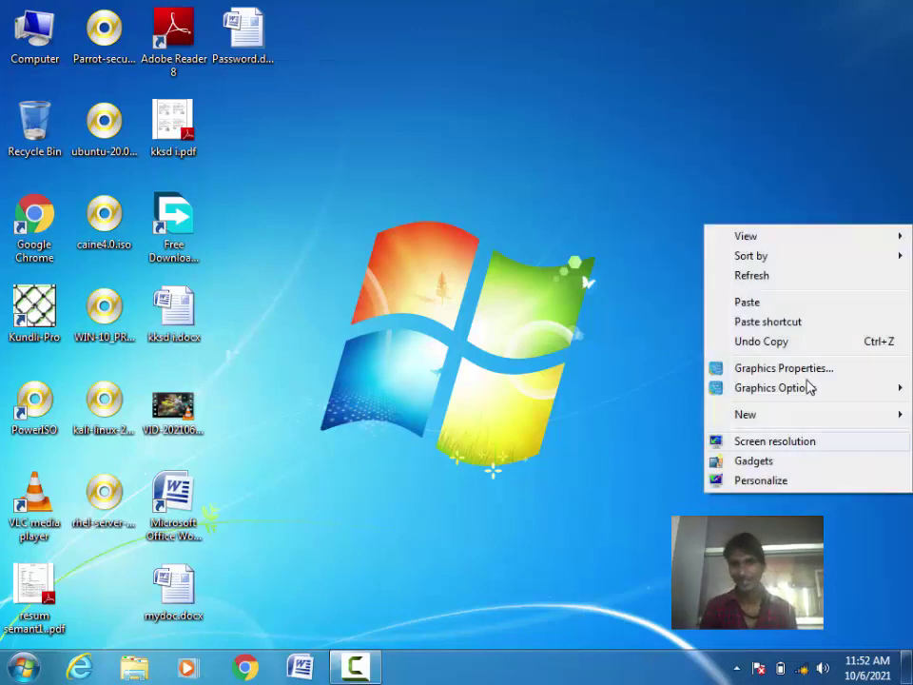
click(758, 277)
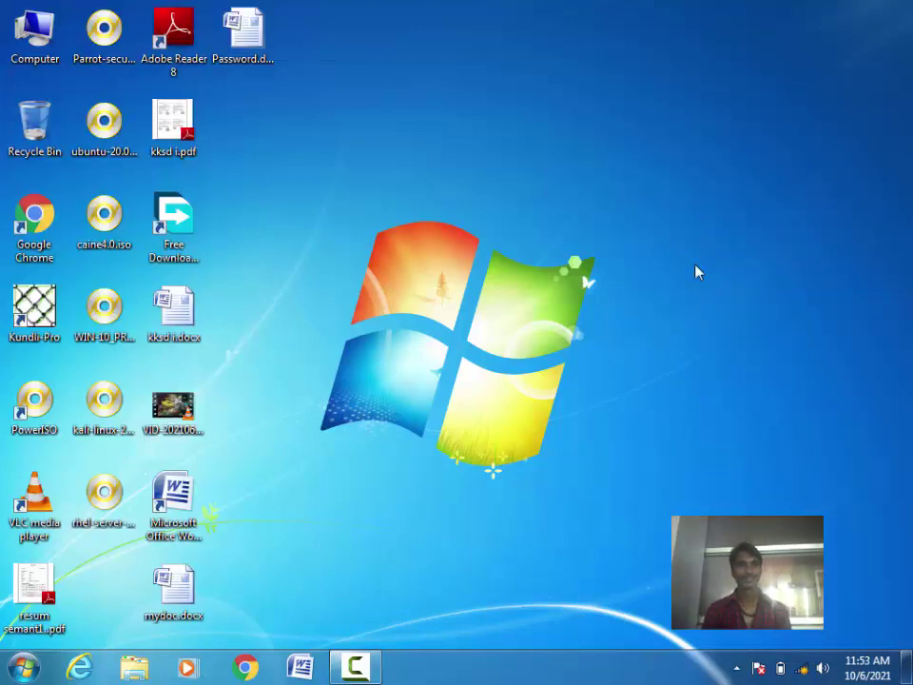
double_click(35, 36)
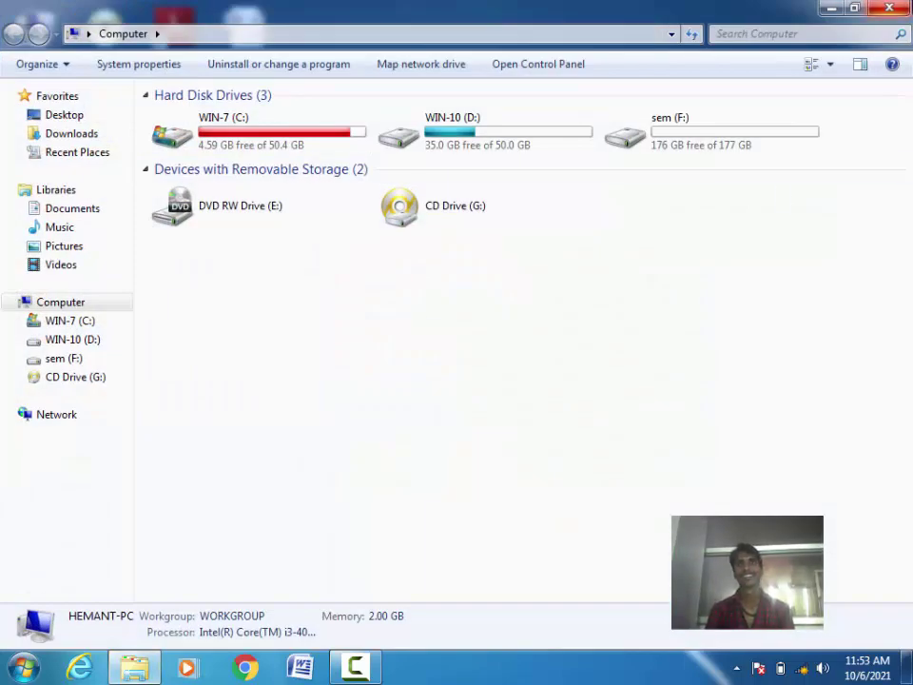
key(alt+F4)
right_click(678, 112)
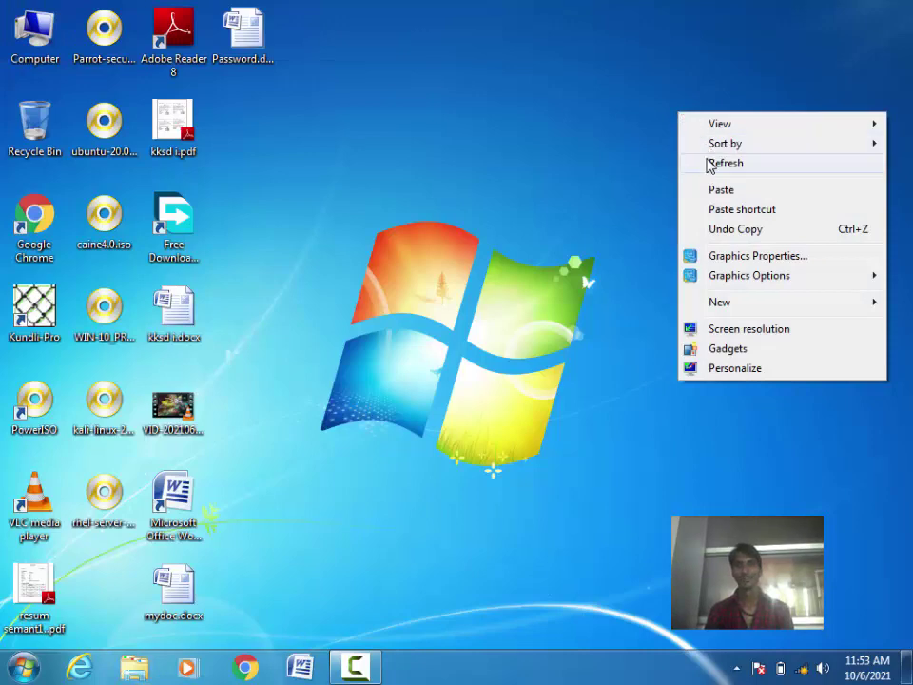
click(725, 164)
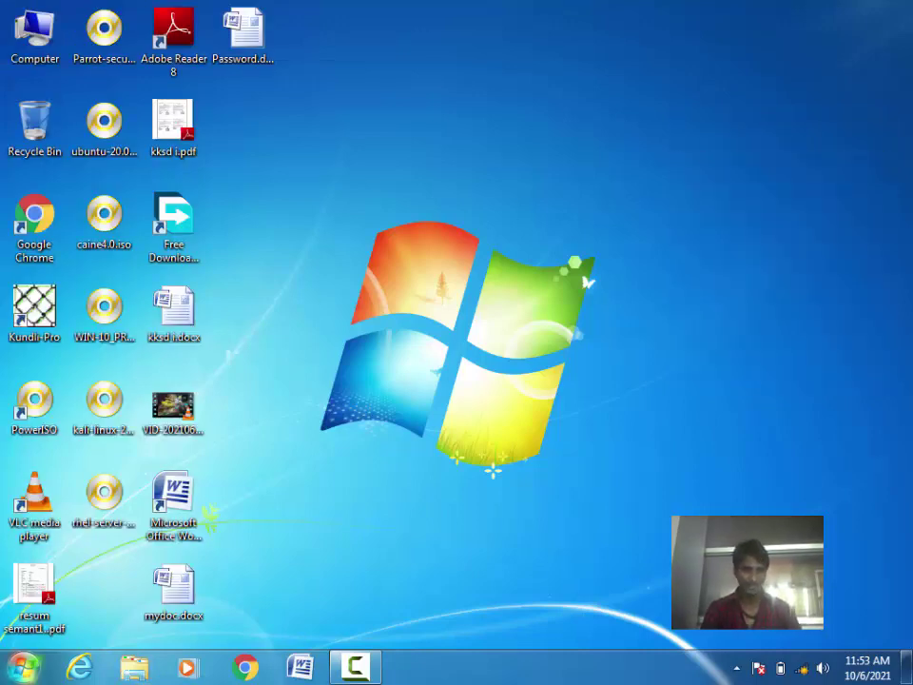
Run winword from the Run box to start Word with a blank Document1.
key(super+r)
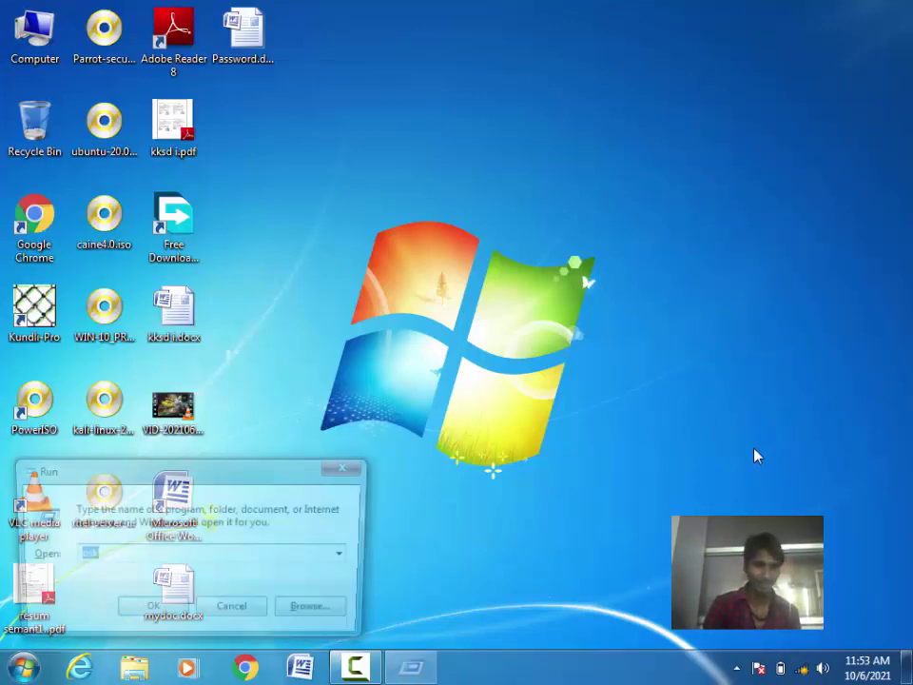
text(wi)
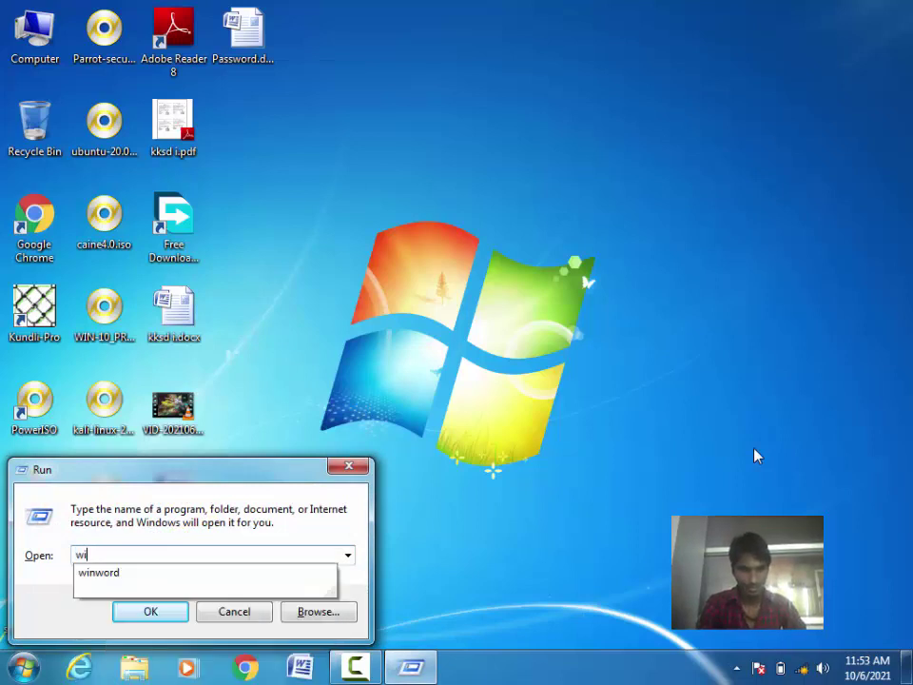
text(nword)
key(Return)
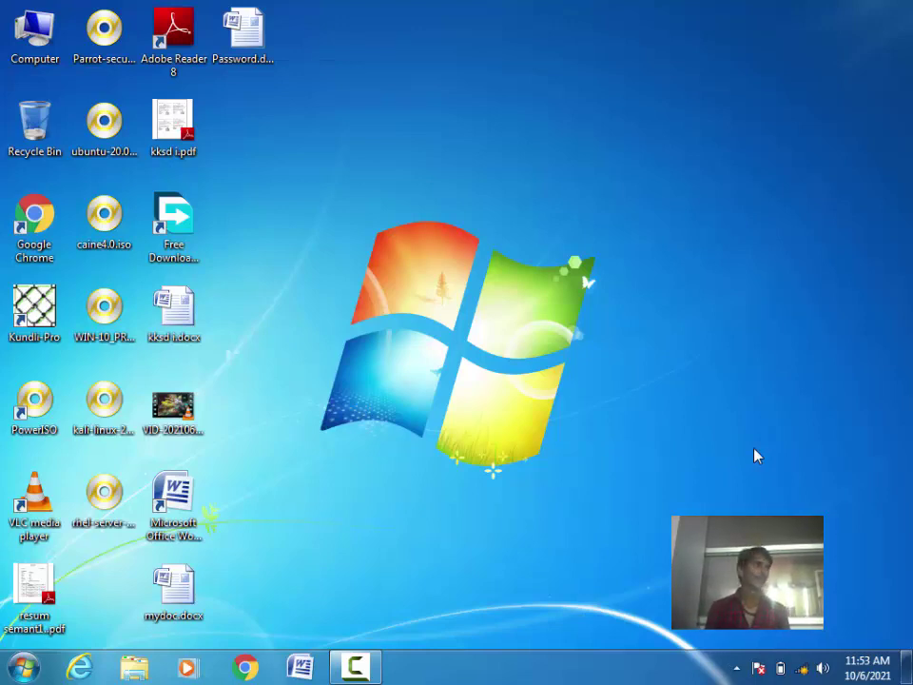
key(super+r)
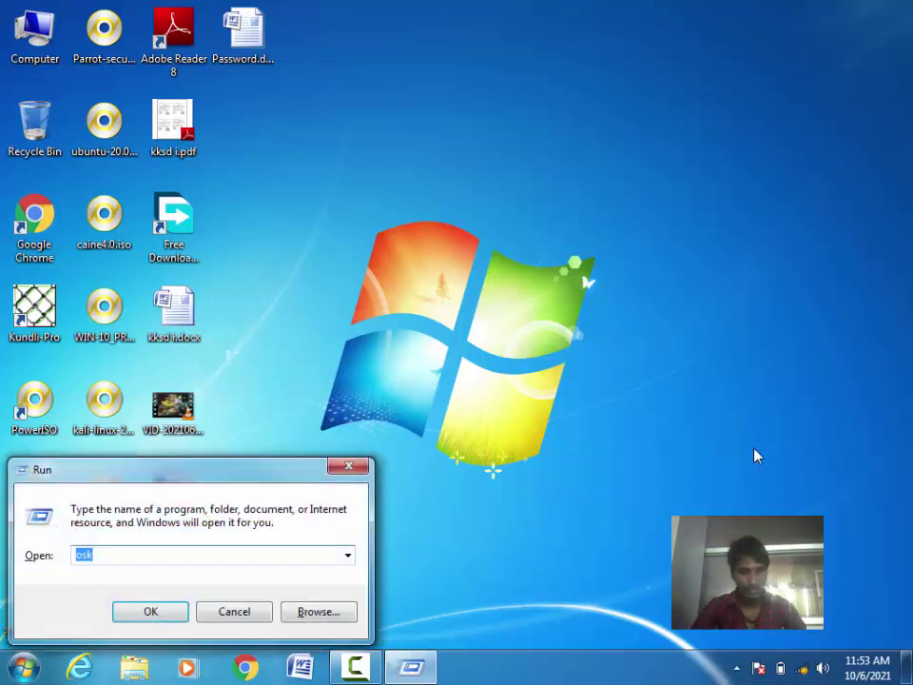
text(w)
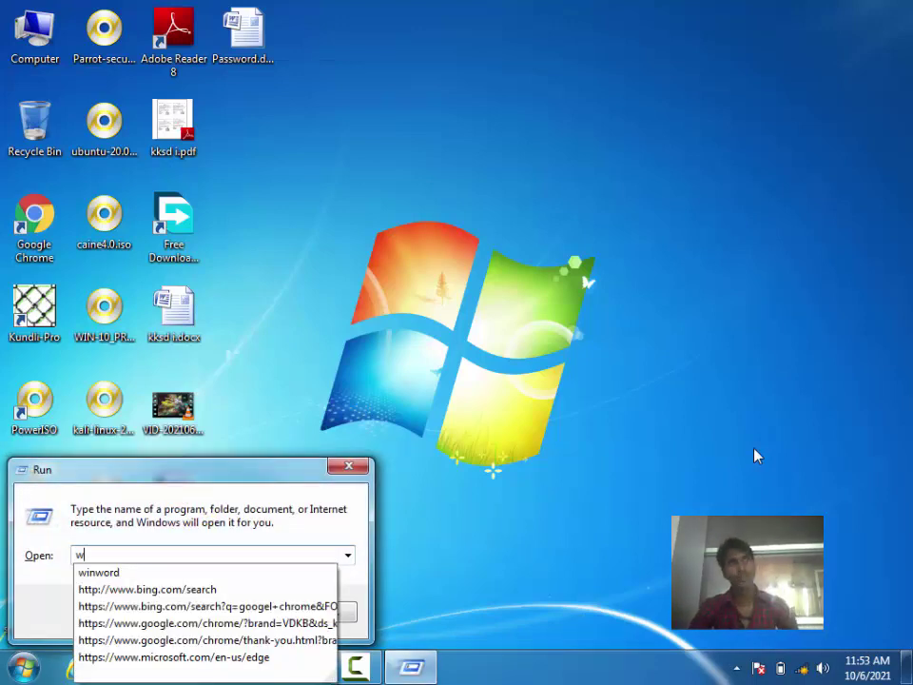
key(Down)
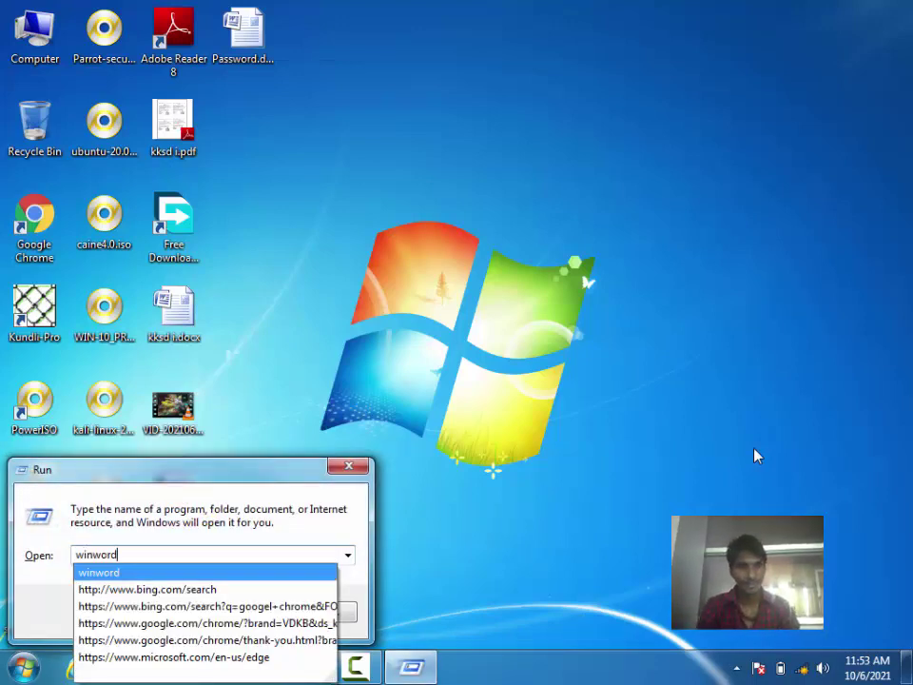
key(Return)
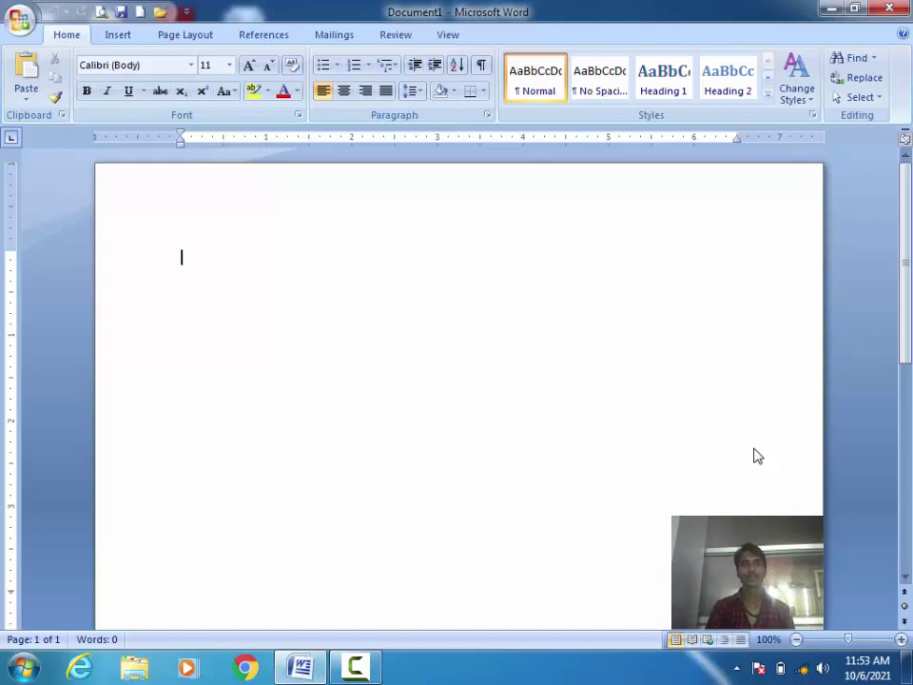
Open and close the Office button menu a few times, leaving it open on the Print choices.
click(19, 19)
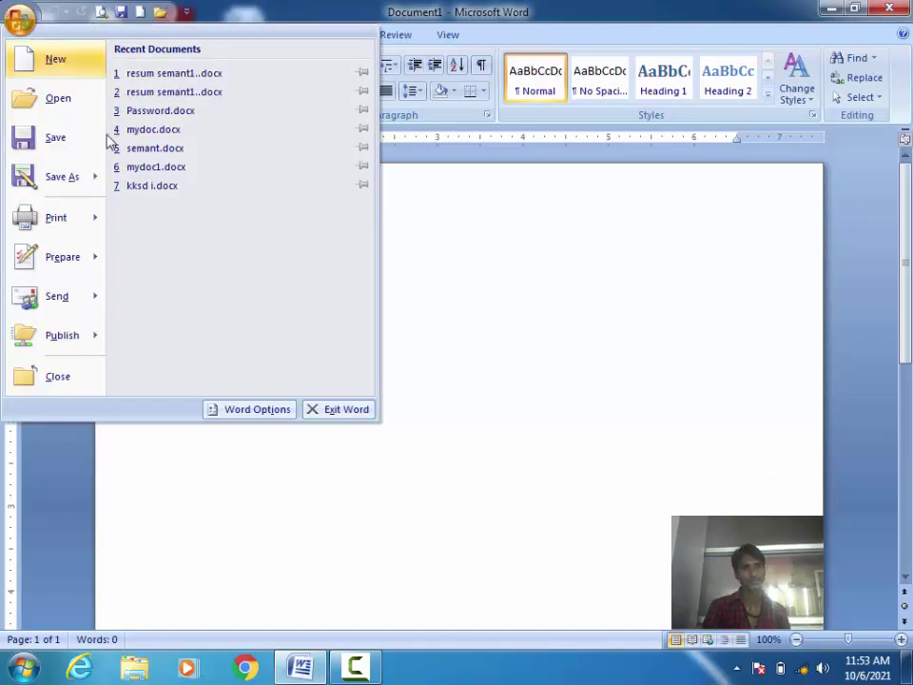
click(403, 302)
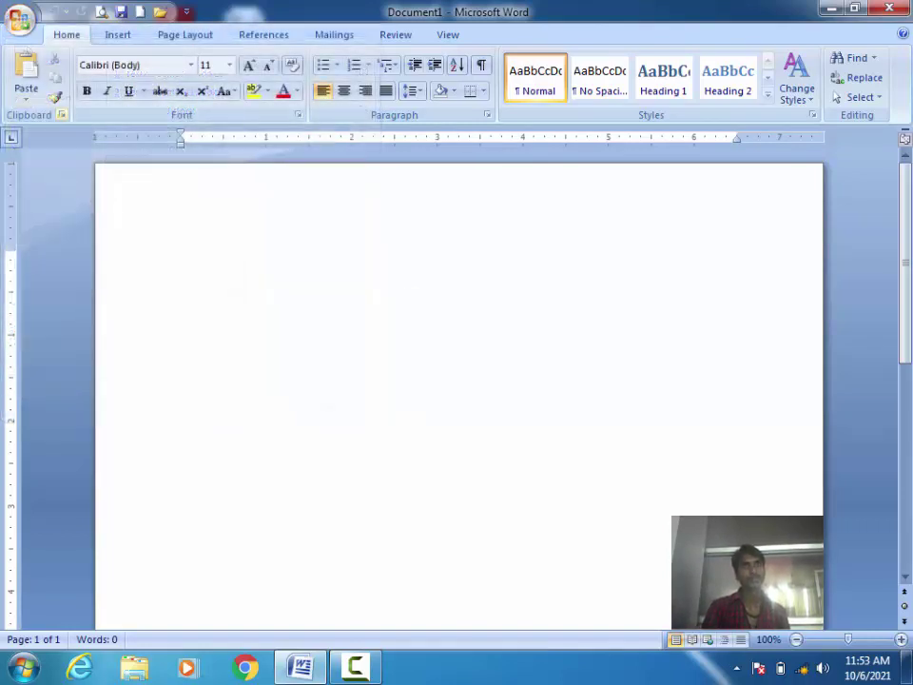
click(19, 19)
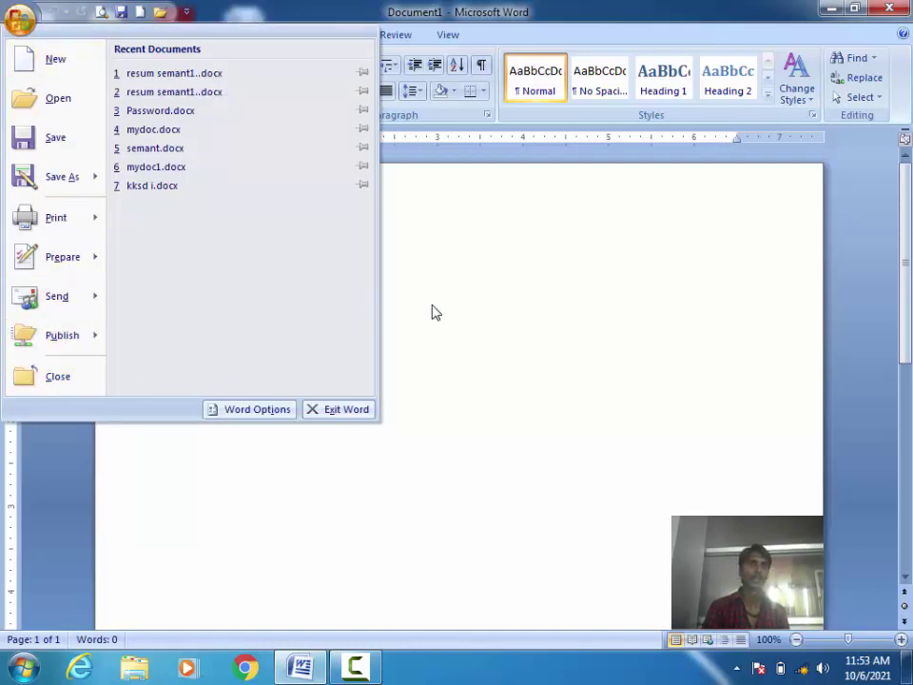
click(20, 17)
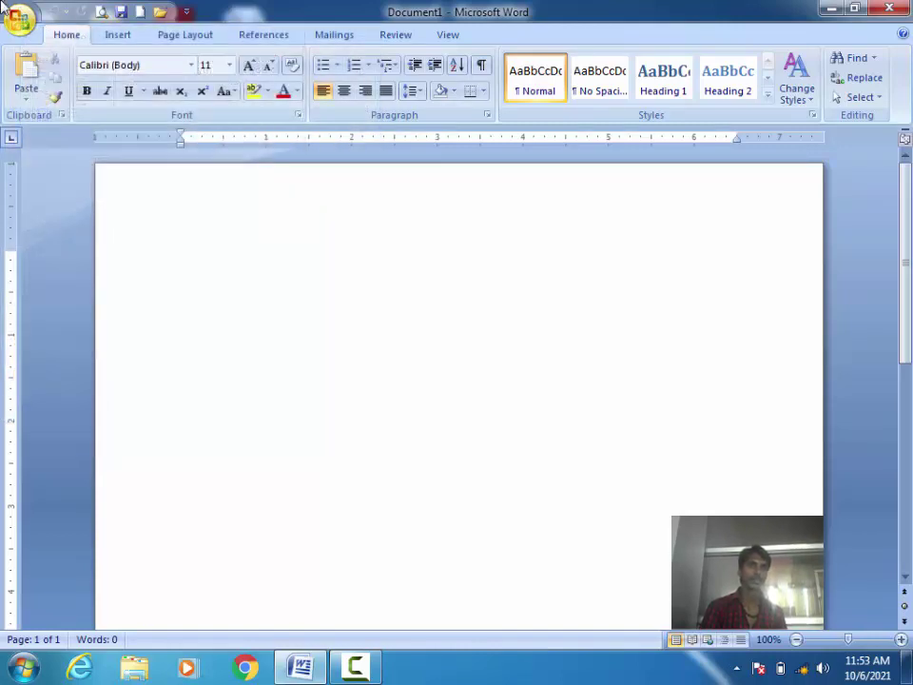
click(6, 11)
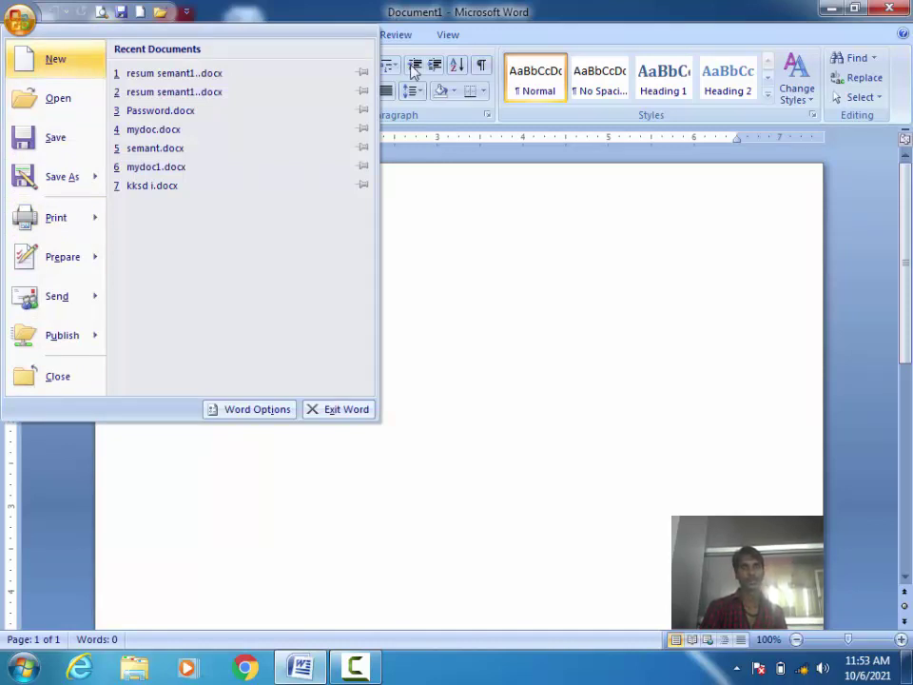
click(485, 317)
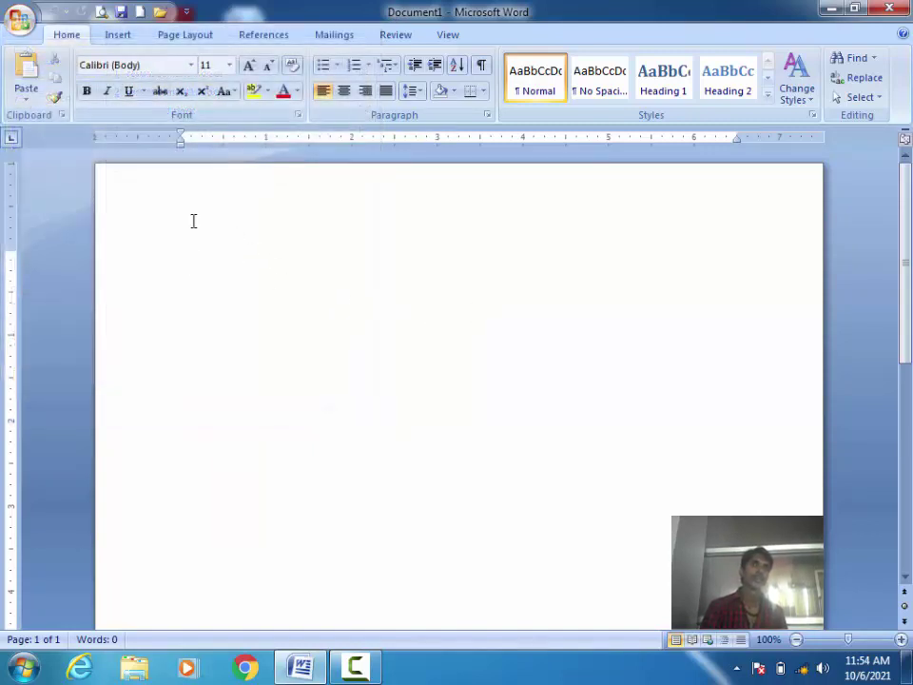
click(4, 9)
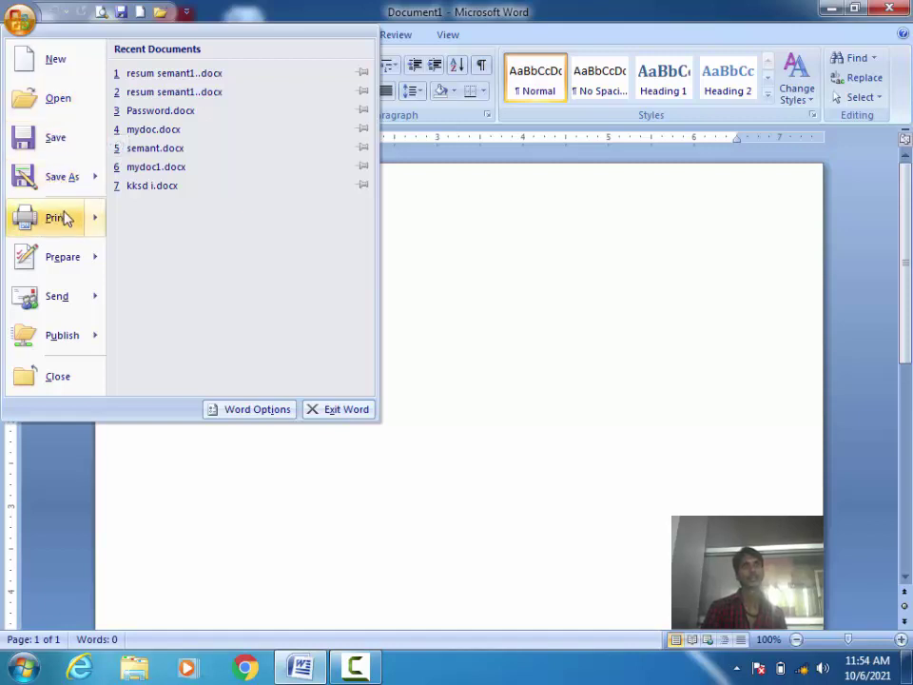
mouse_move(57, 218)
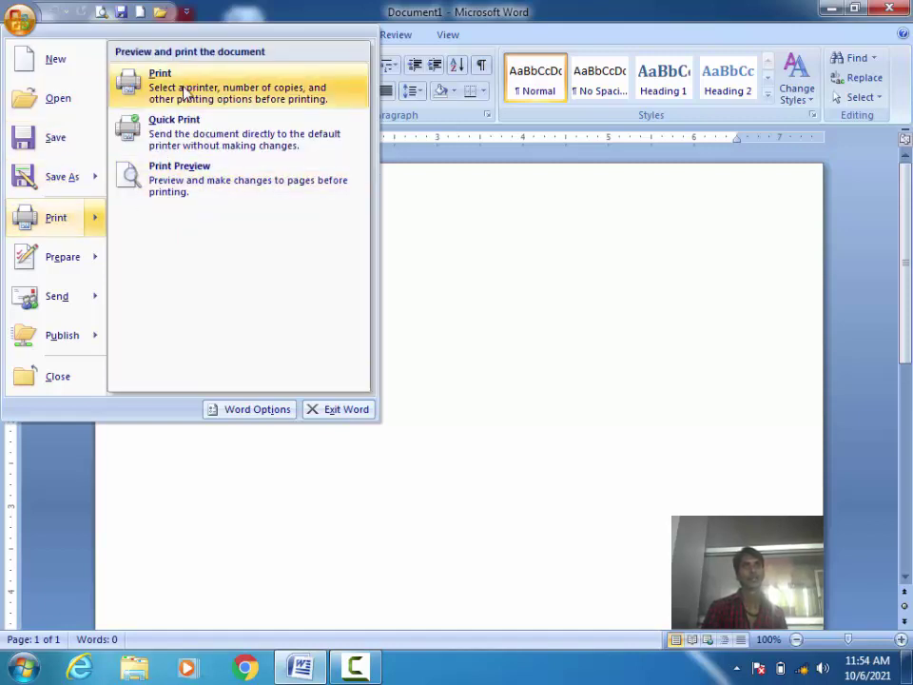
Set the Print dialog's page range to Current page and close it without printing.
click(46, 219)
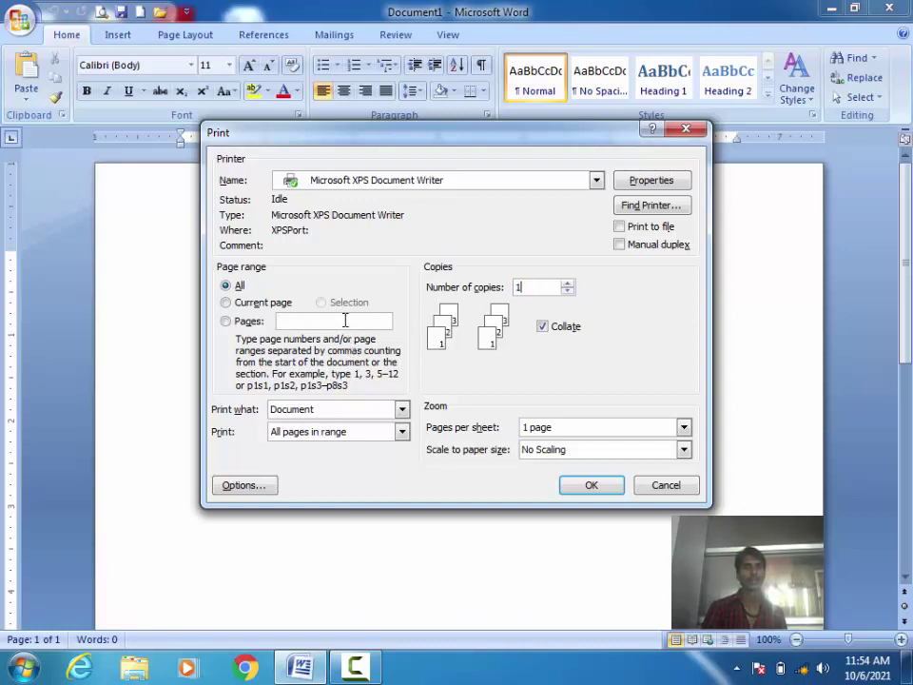
click(262, 304)
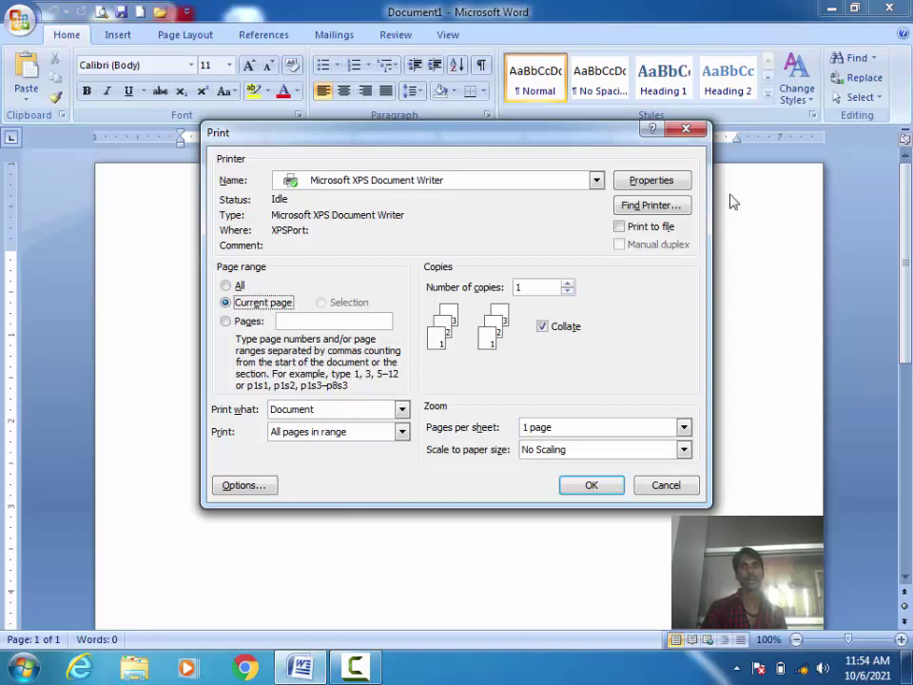
click(681, 130)
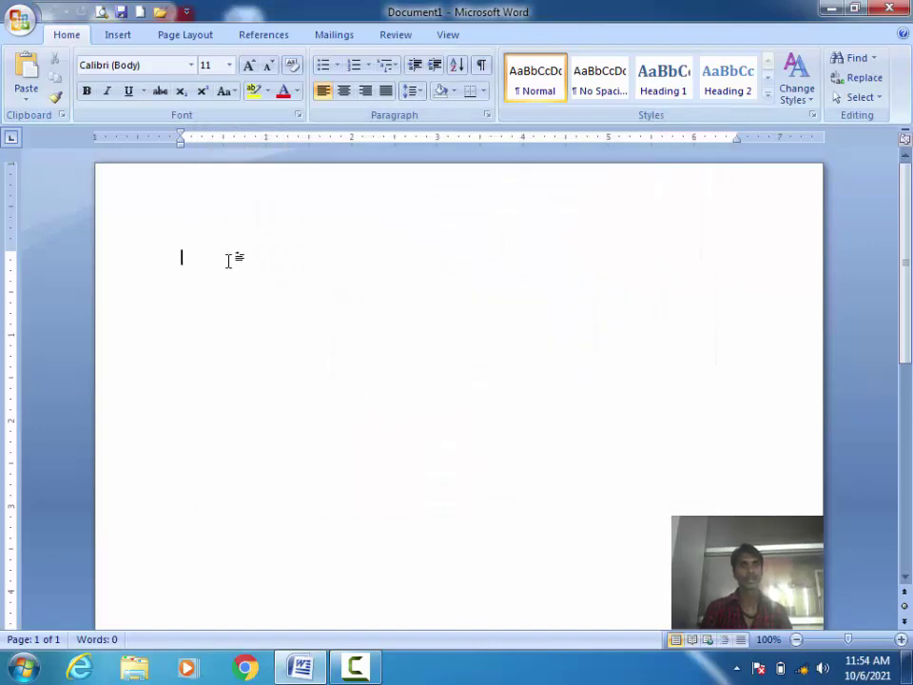
Insert page breaks, then on page 2 set Print to Current page and close without printing.
key(ctrl+Return)
key(ctrl+Return)
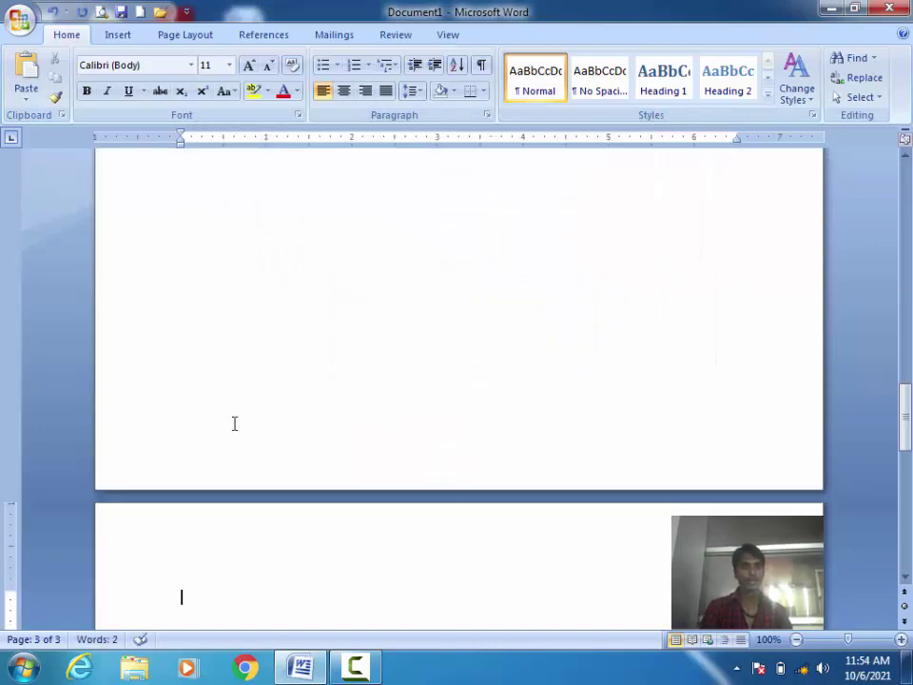
scroll(187, 327, up, 8)
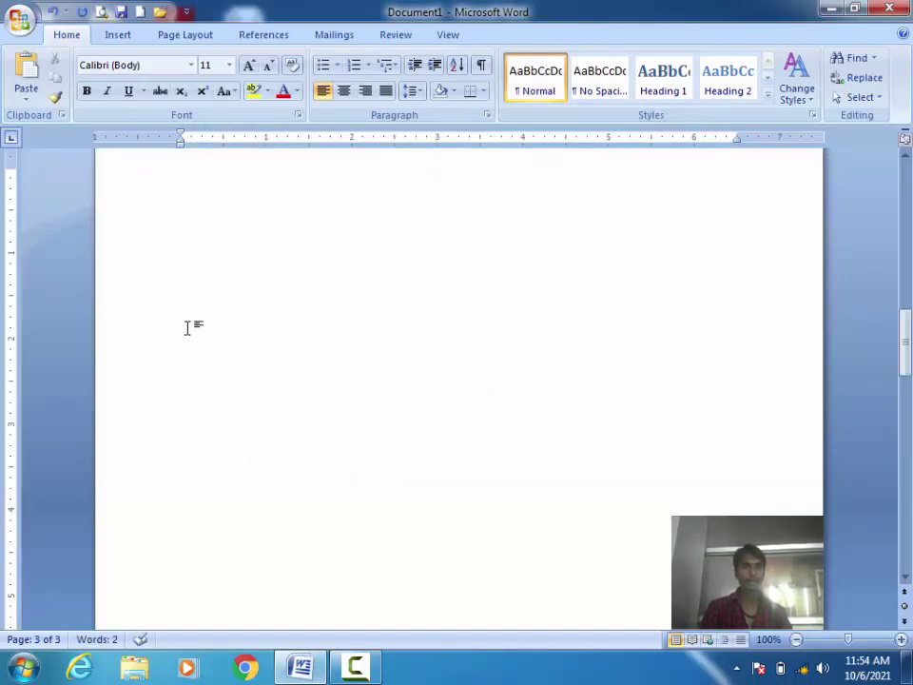
click(187, 327)
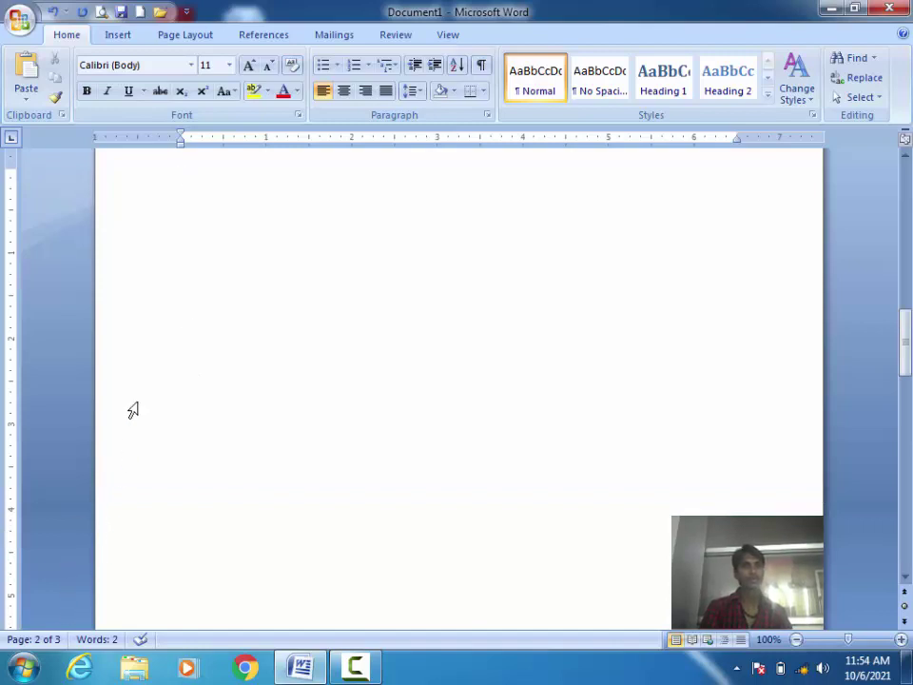
click(13, 12)
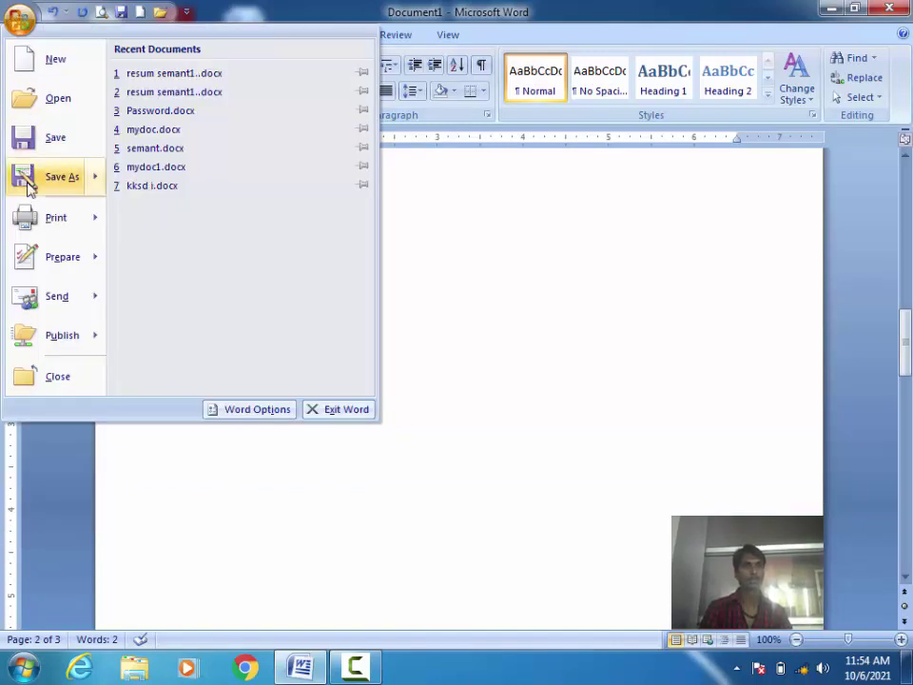
click(39, 217)
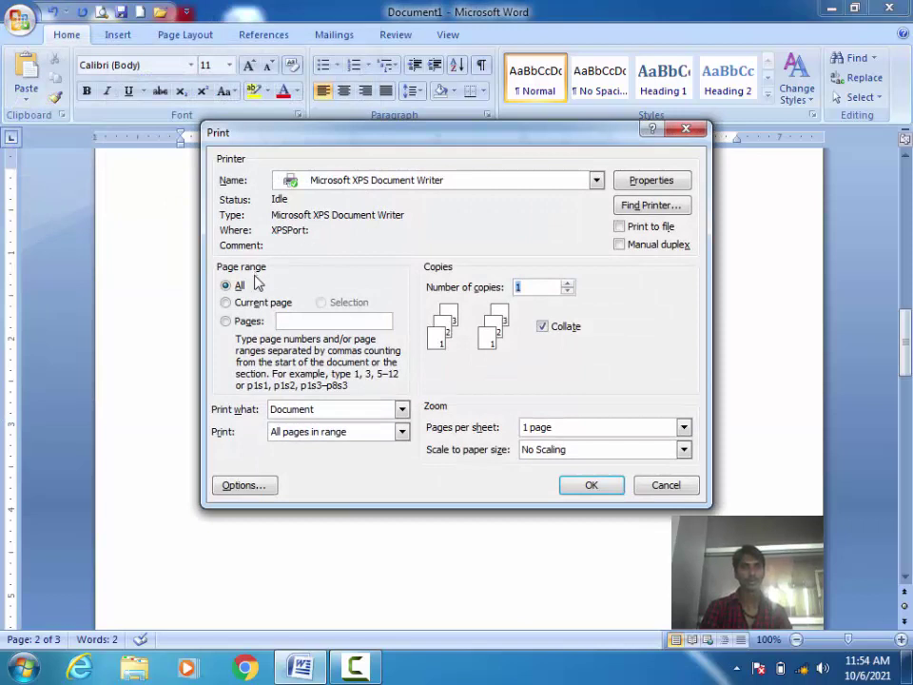
click(263, 303)
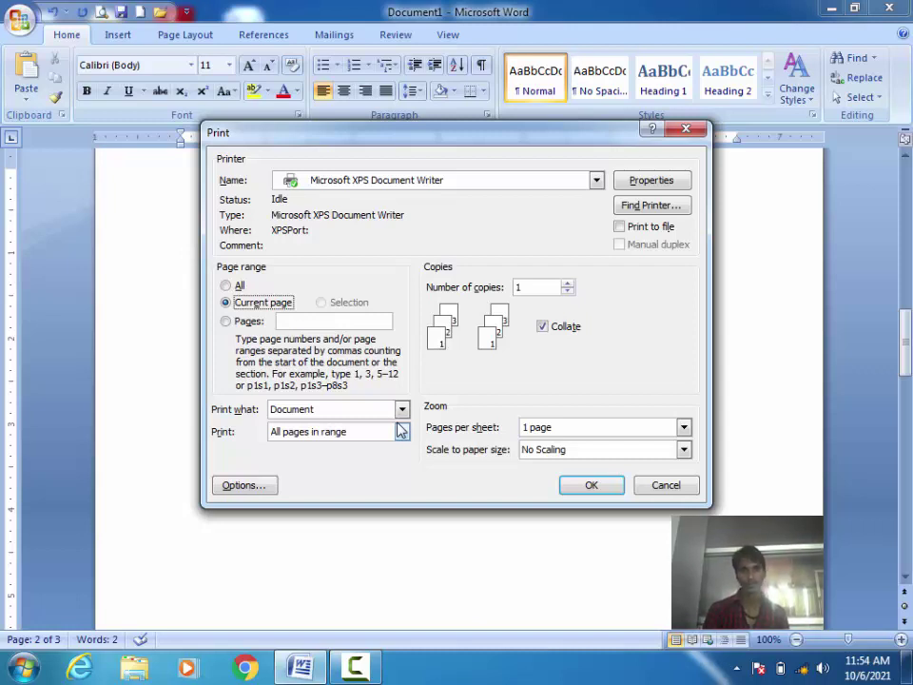
click(686, 129)
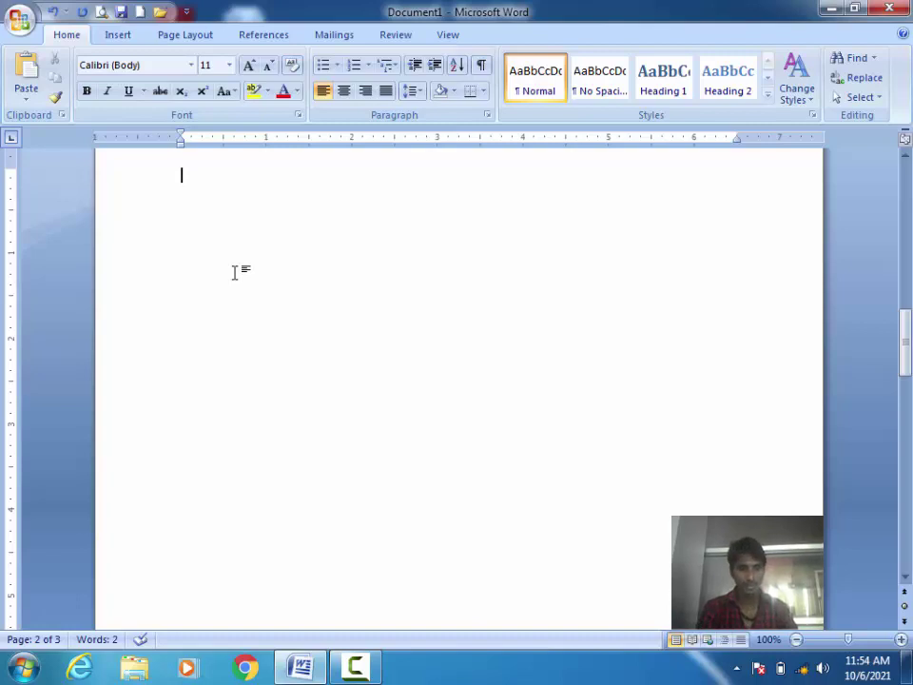
key(ctrl+a)
key(Delete)
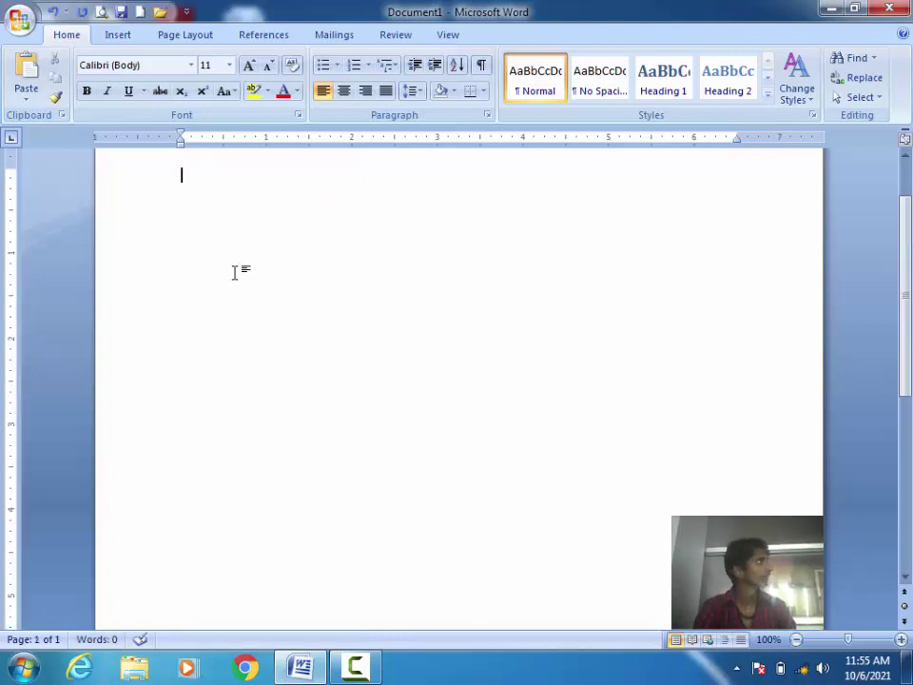
key(ctrl+a)
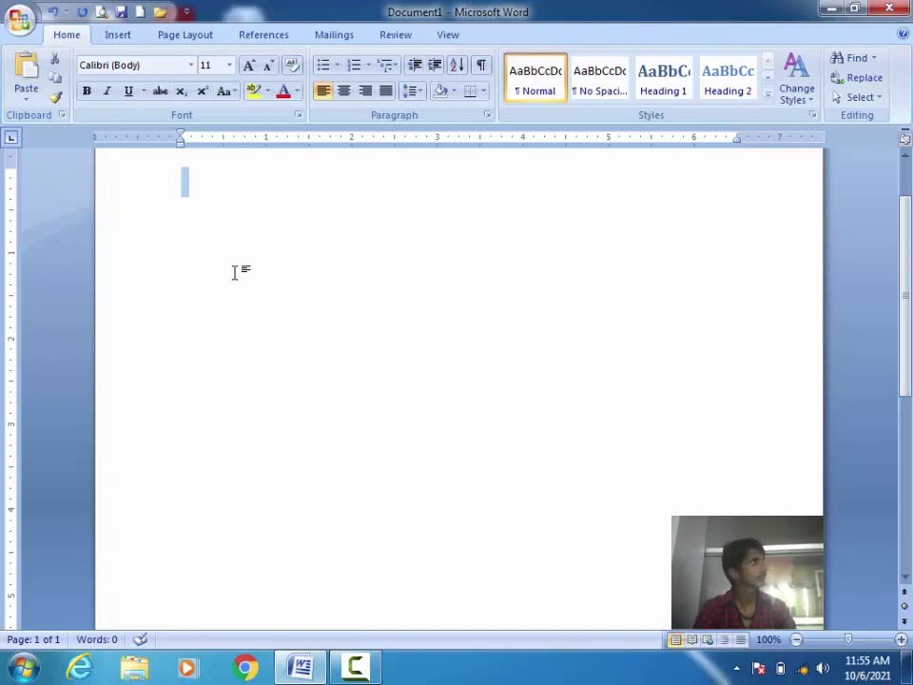
click(353, 671)
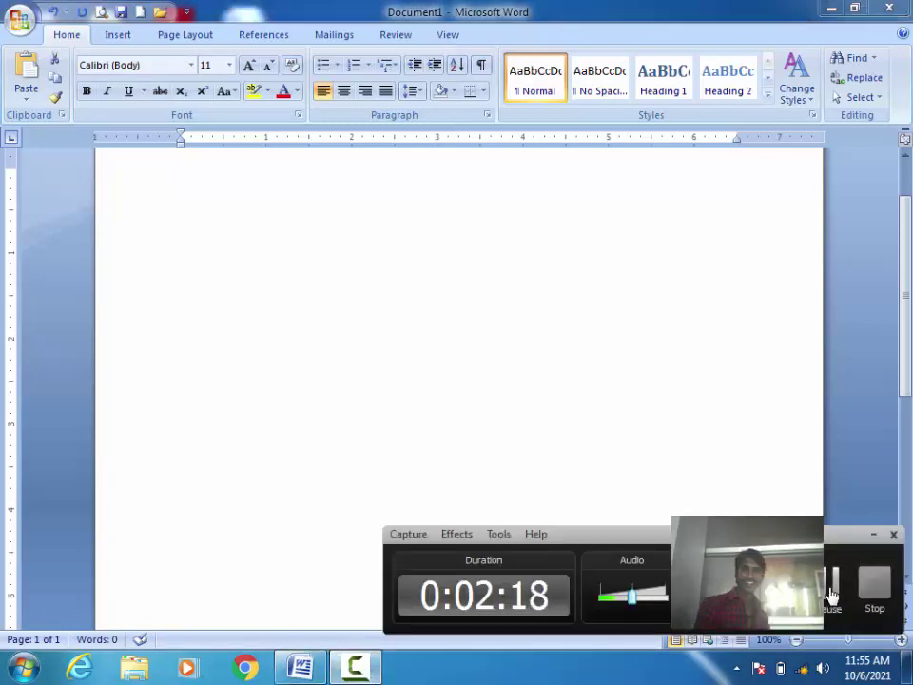
click(829, 582)
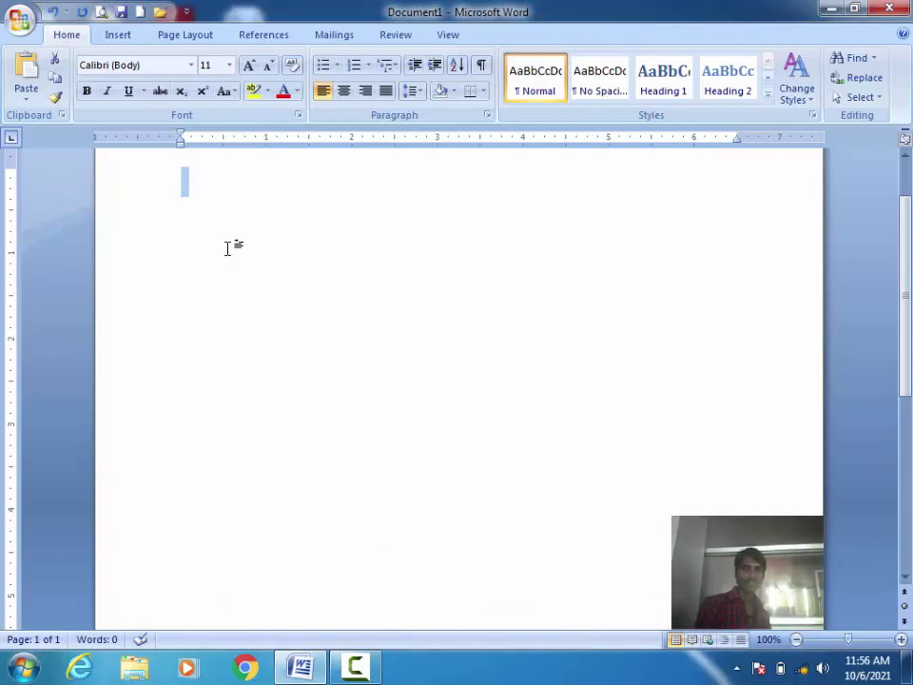
click(227, 248)
click(19, 19)
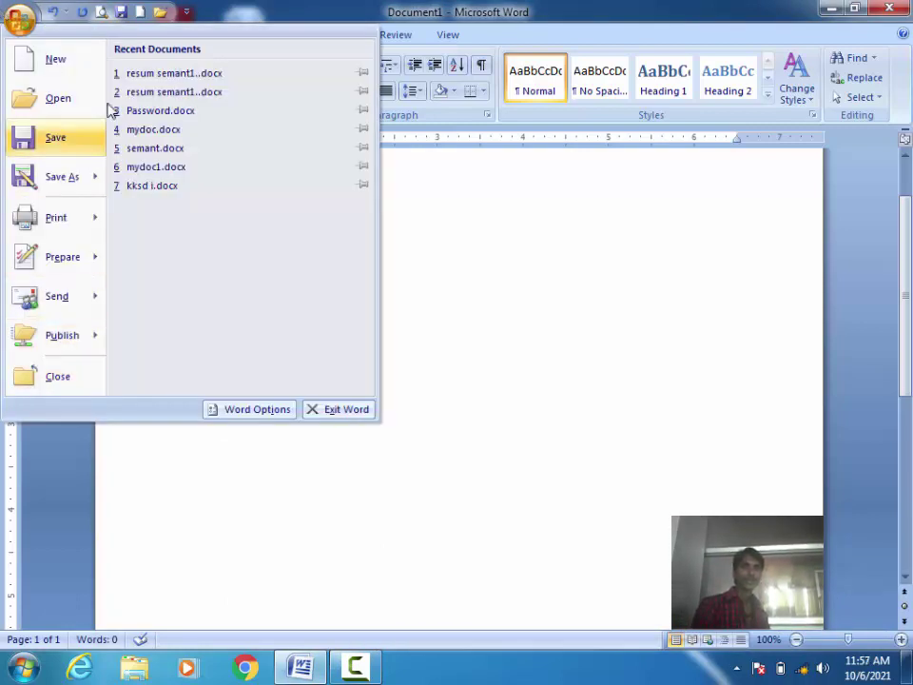
click(650, 317)
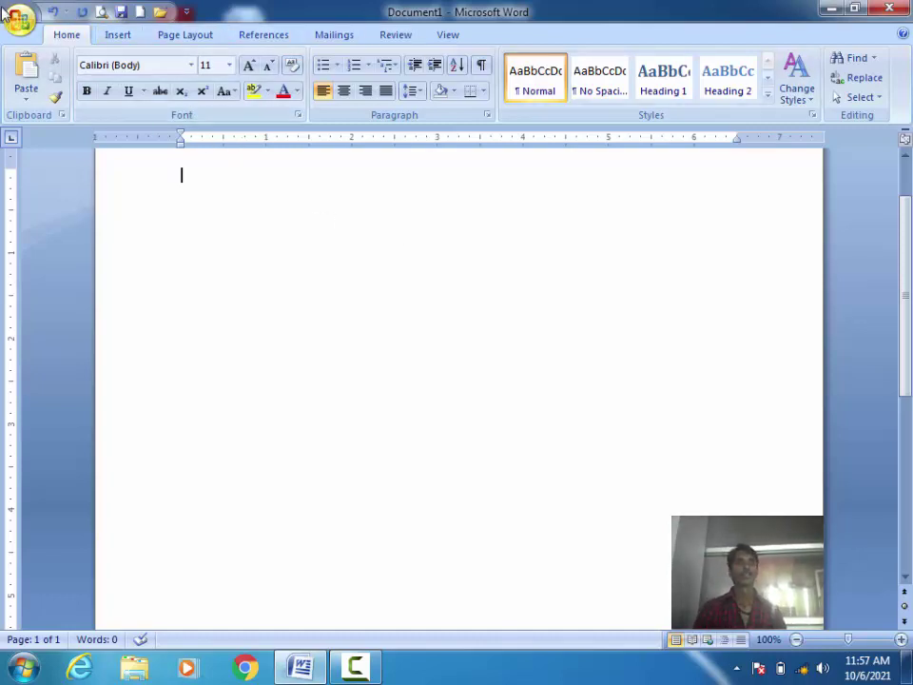
click(8, 15)
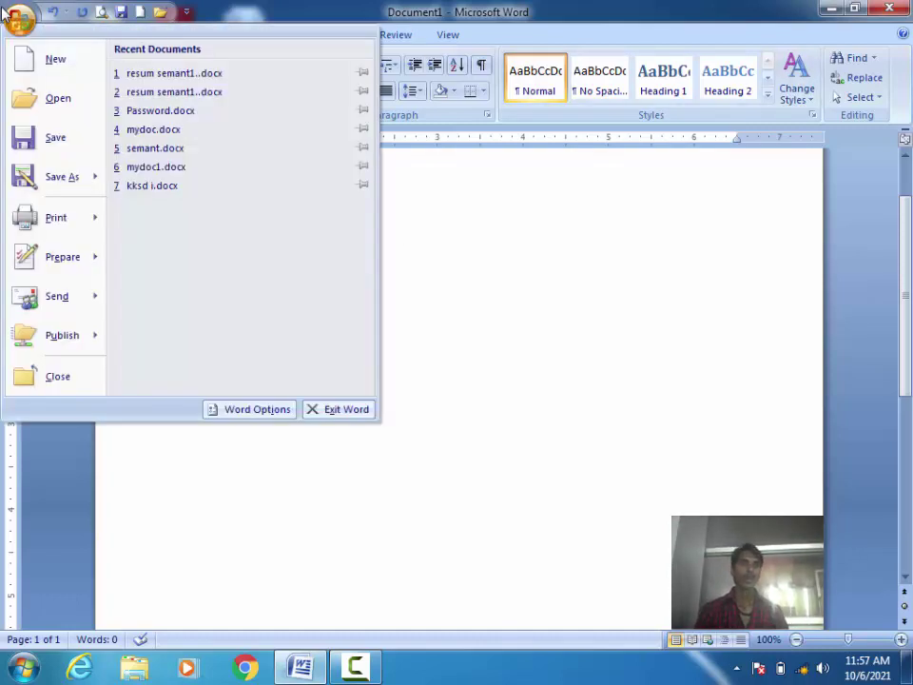
click(419, 228)
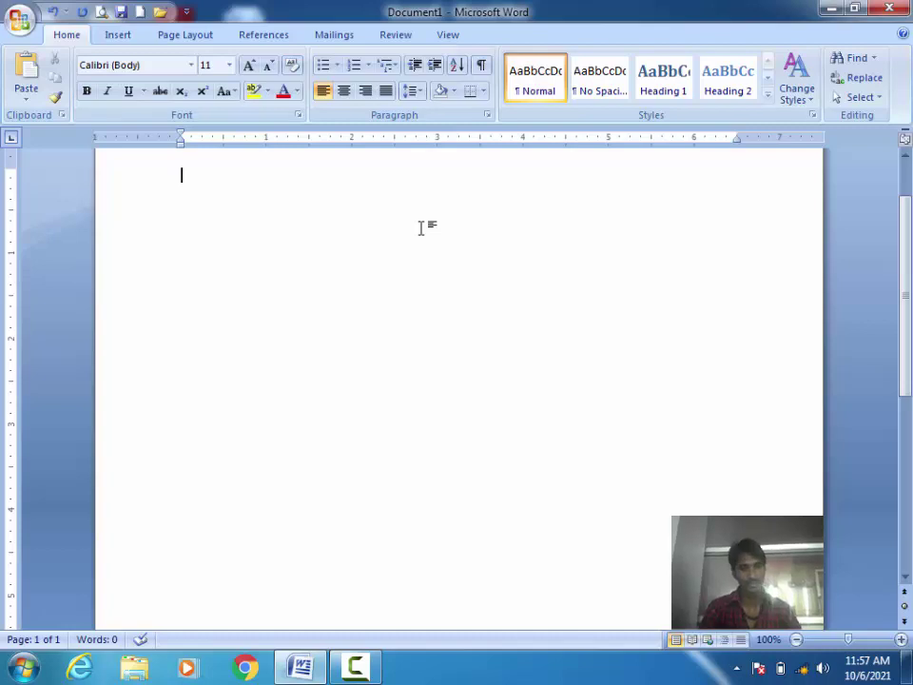
key(super+r)
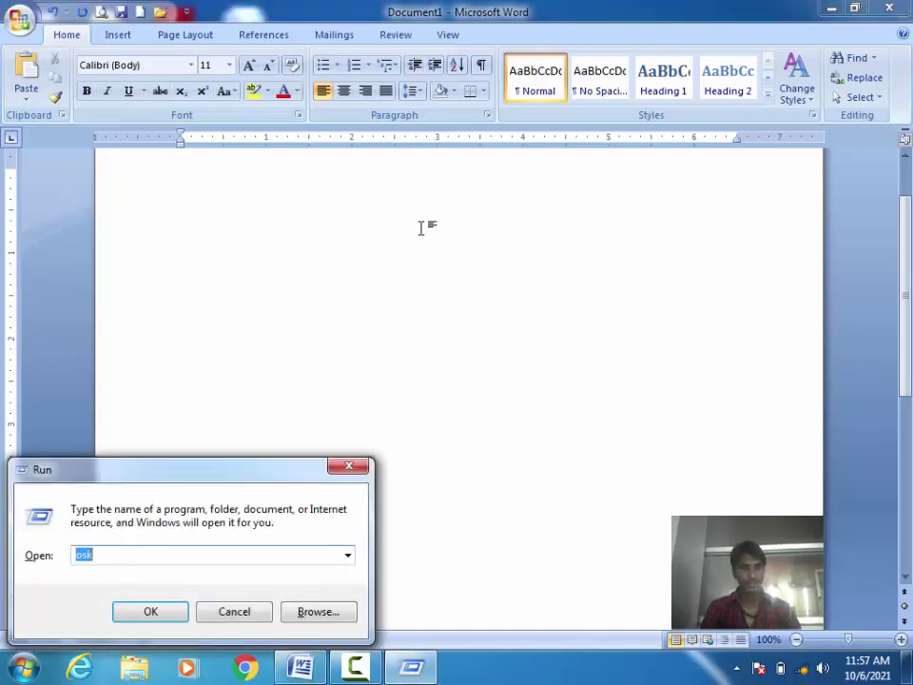
key(Return)
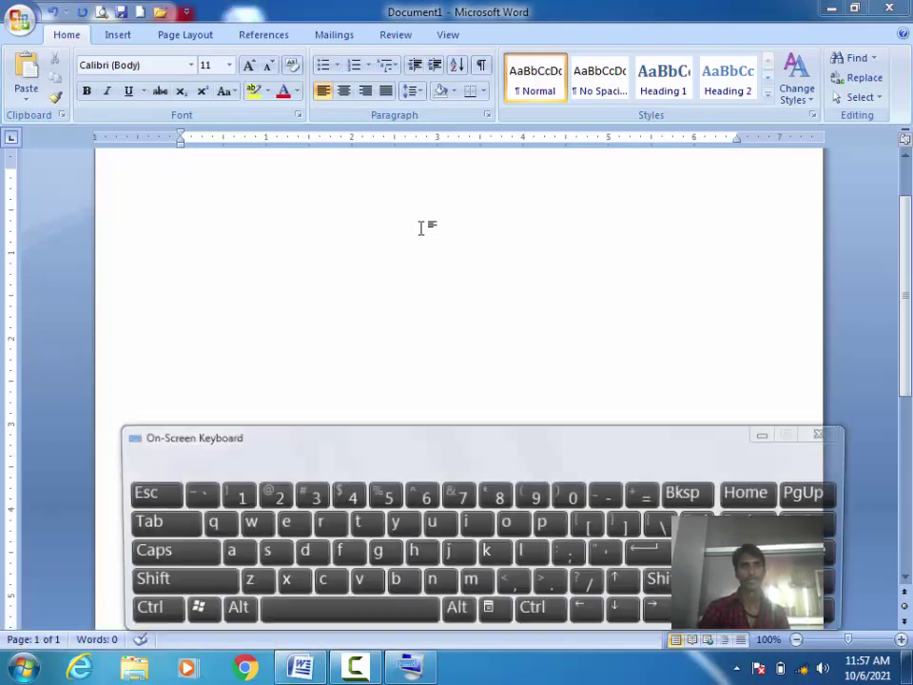
click(240, 619)
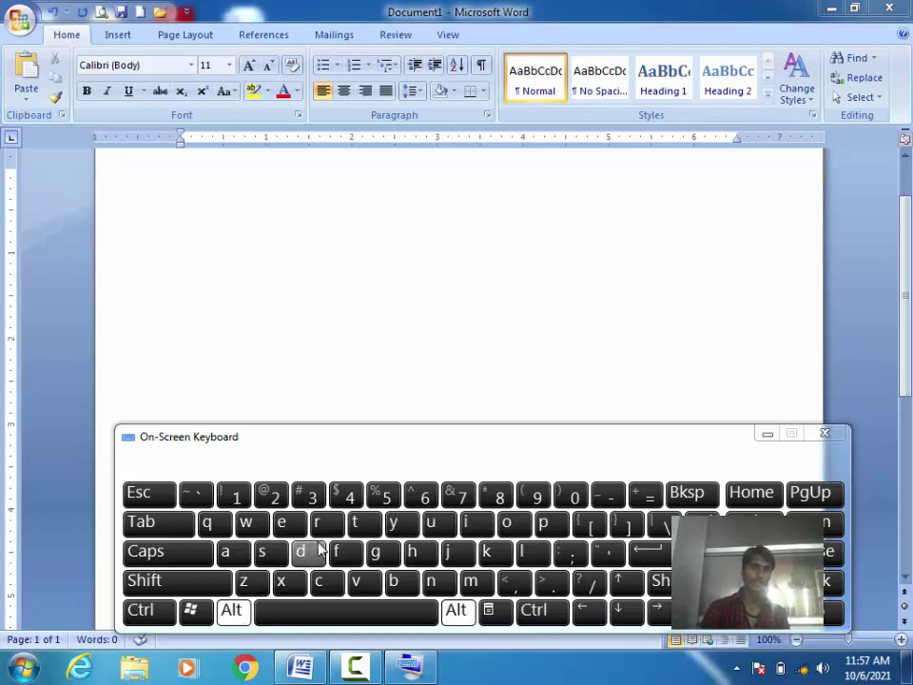
click(824, 434)
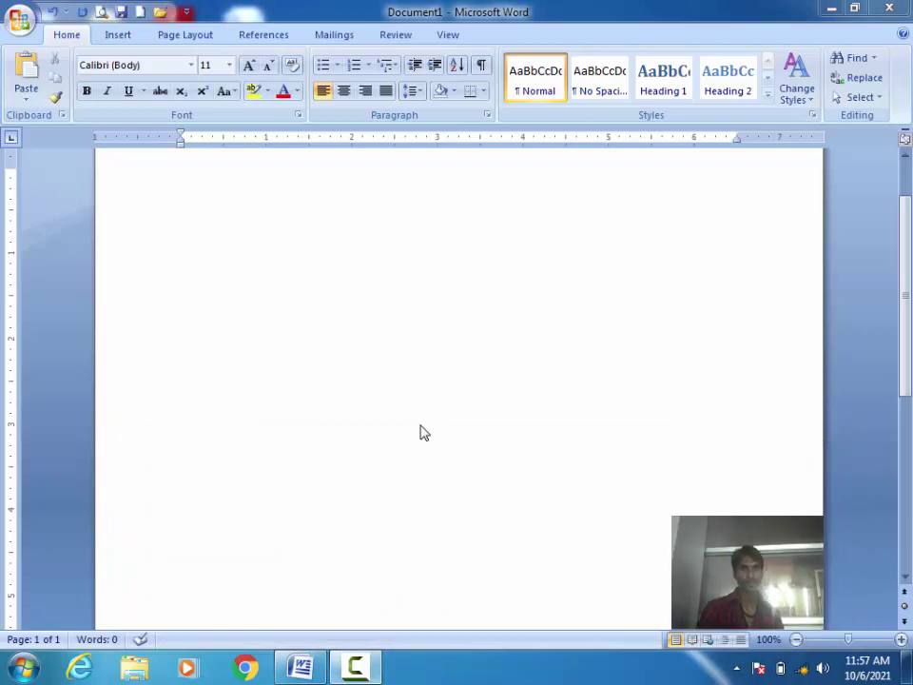
key(alt)
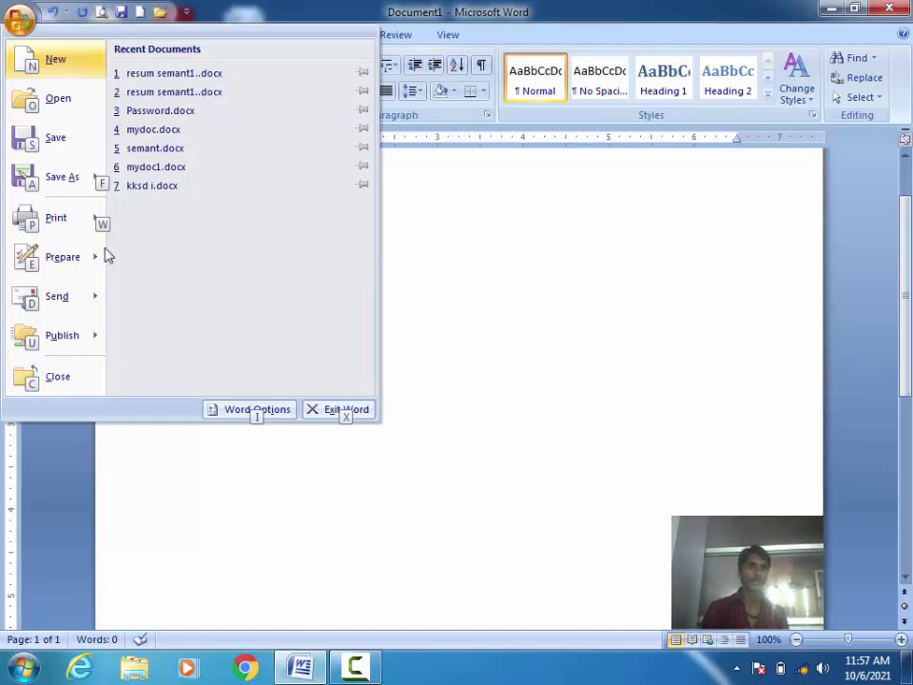
mouse_move(55, 218)
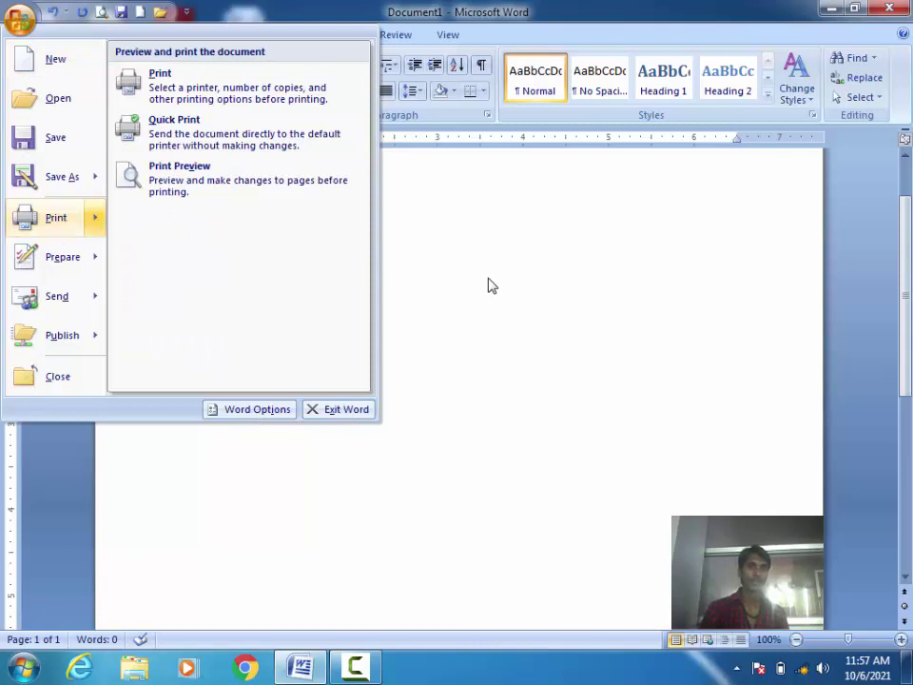
key(Escape)
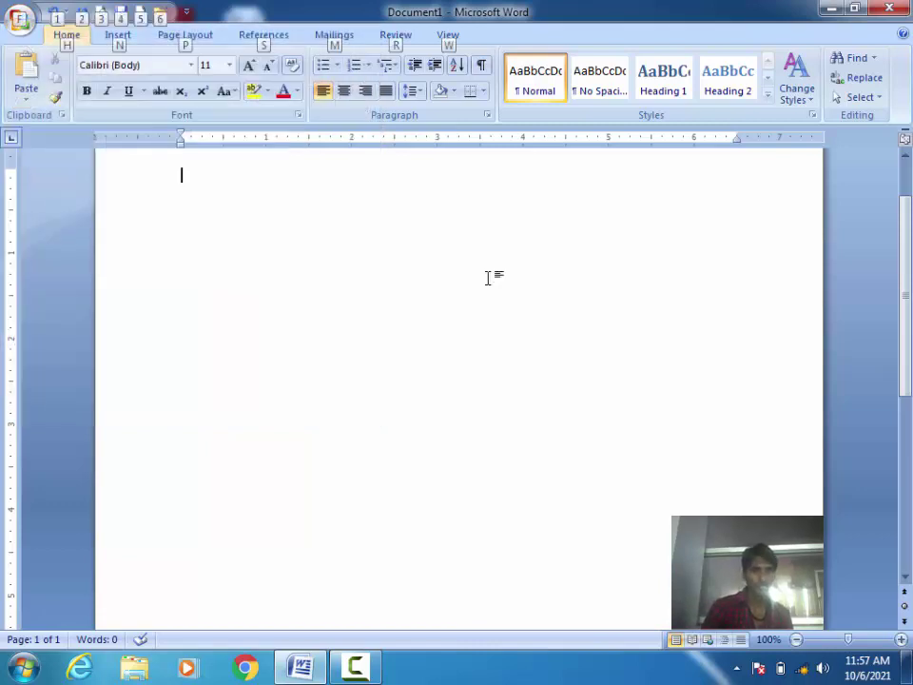
key(f)
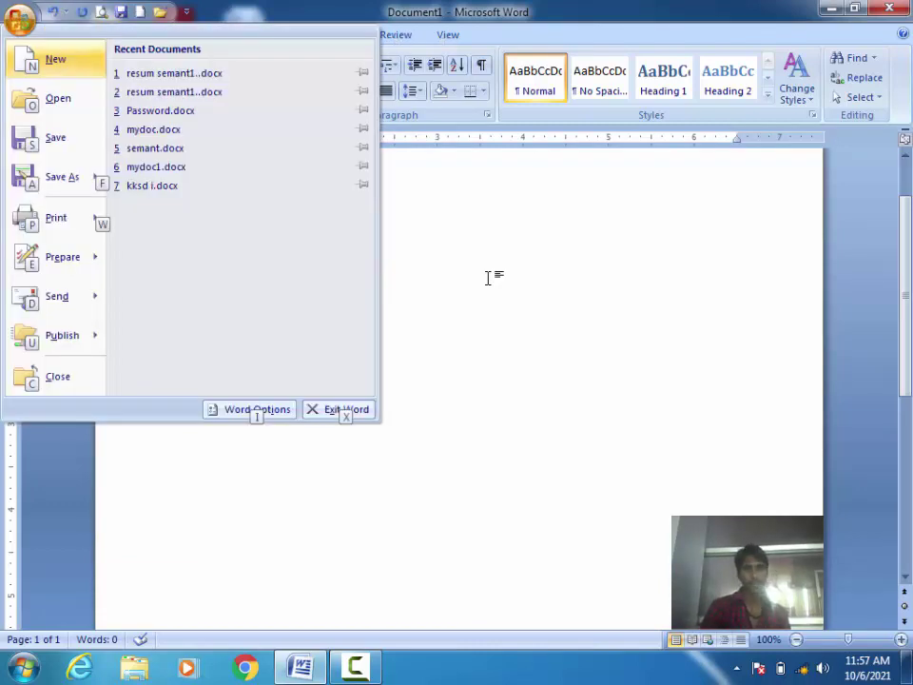
key(w)
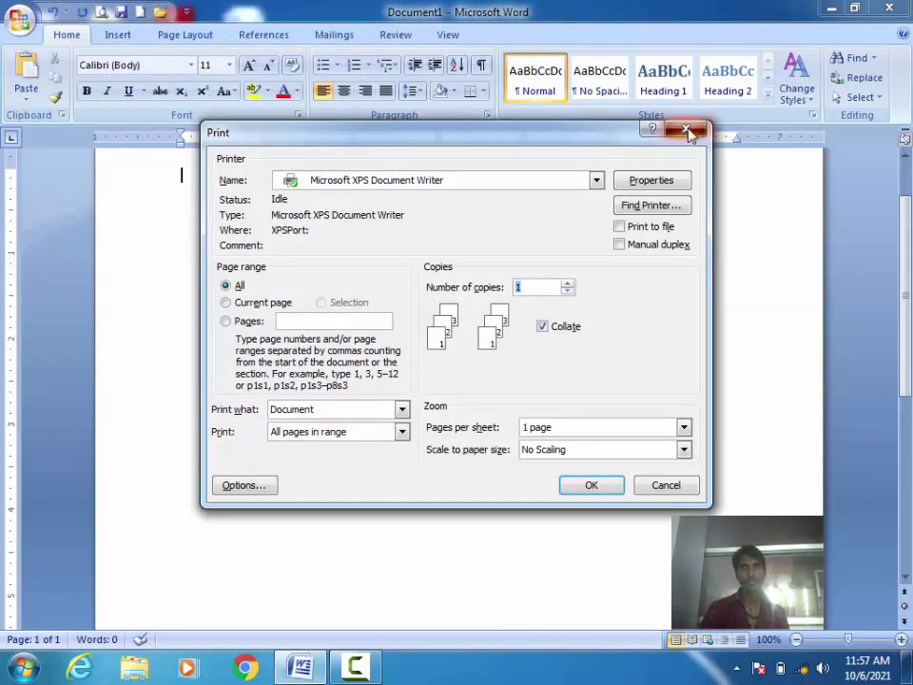
click(685, 130)
click(19, 19)
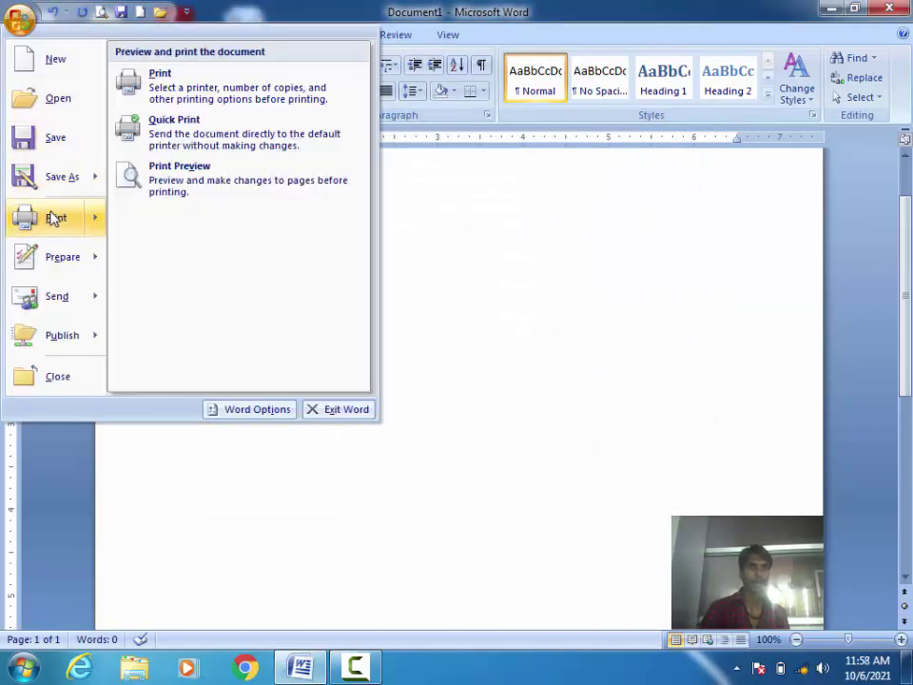
mouse_move(56, 218)
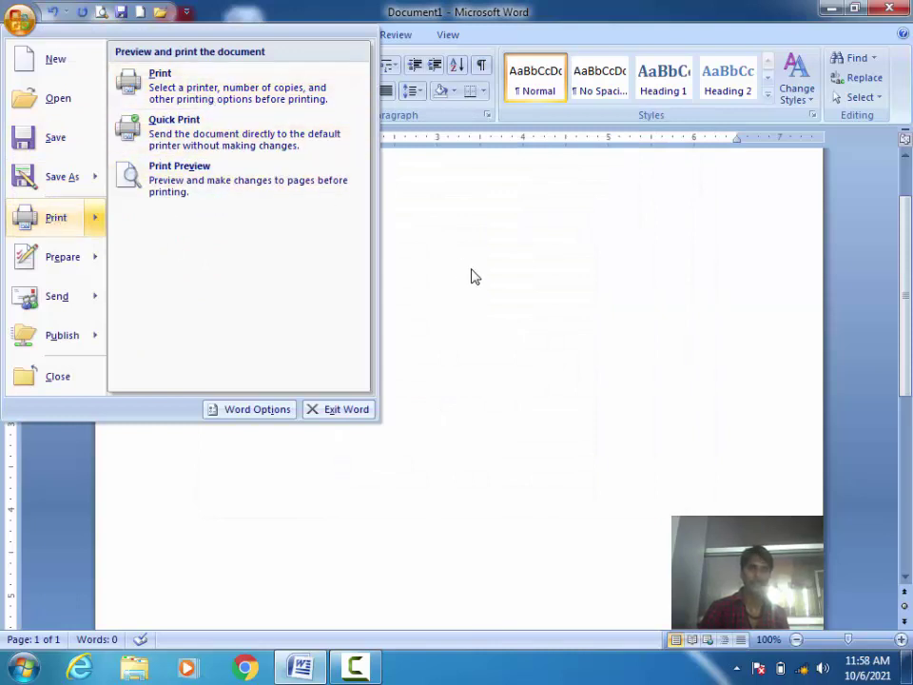
click(471, 273)
key(alt)
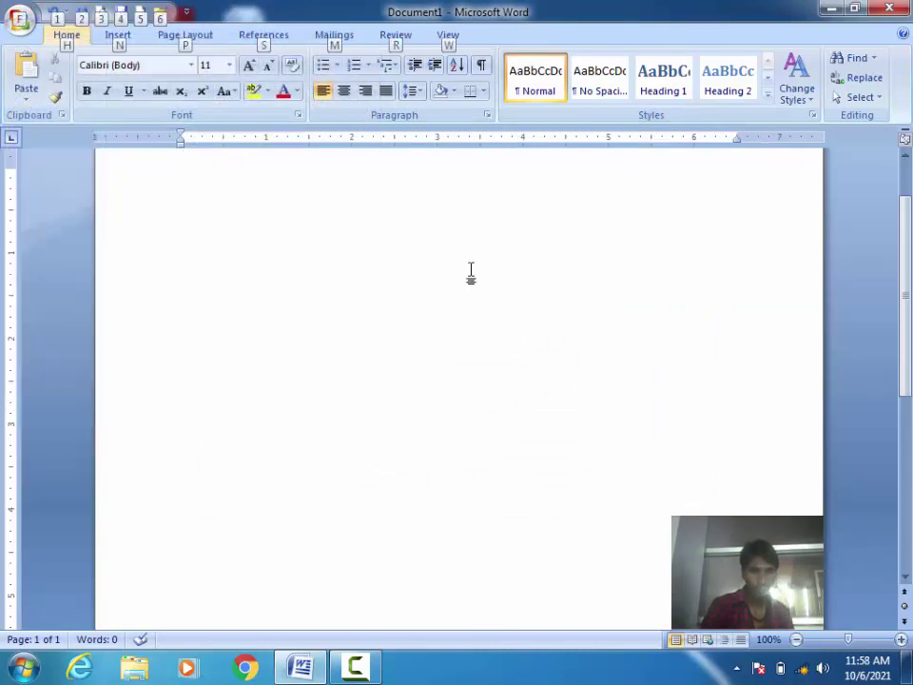
key(f)
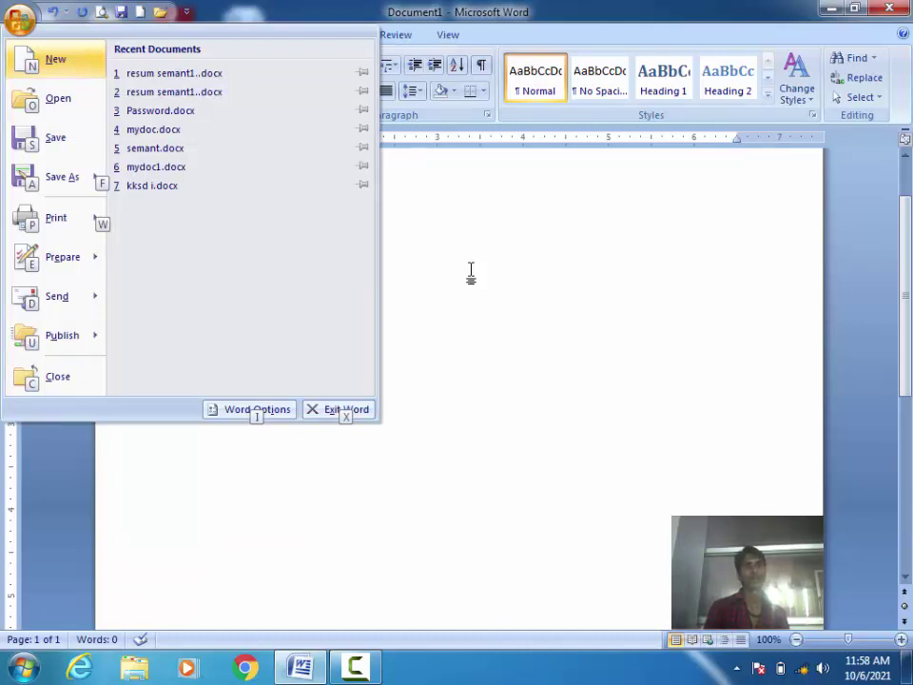
key(w)
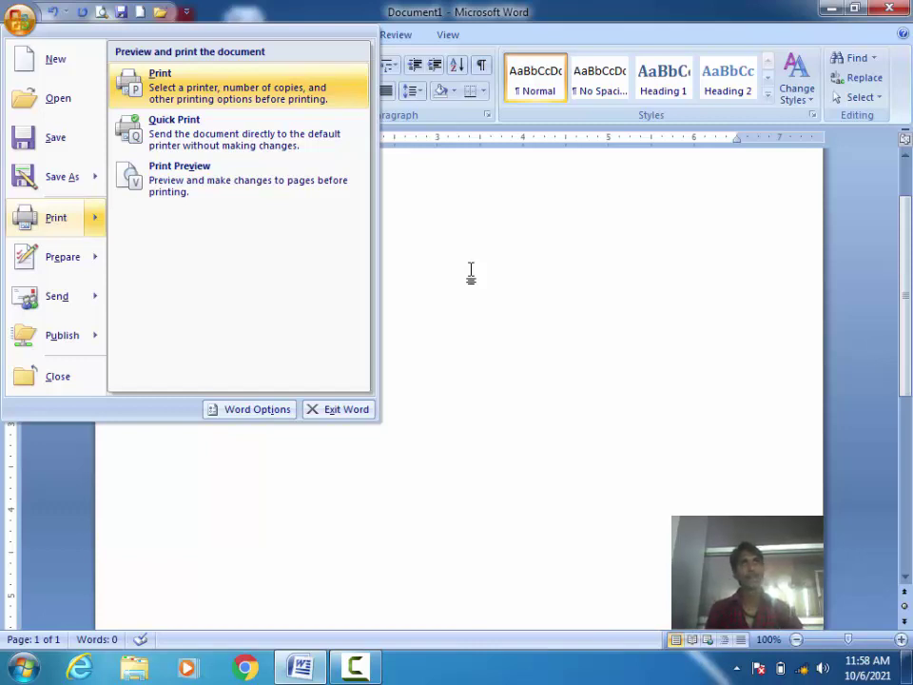
key(alt)
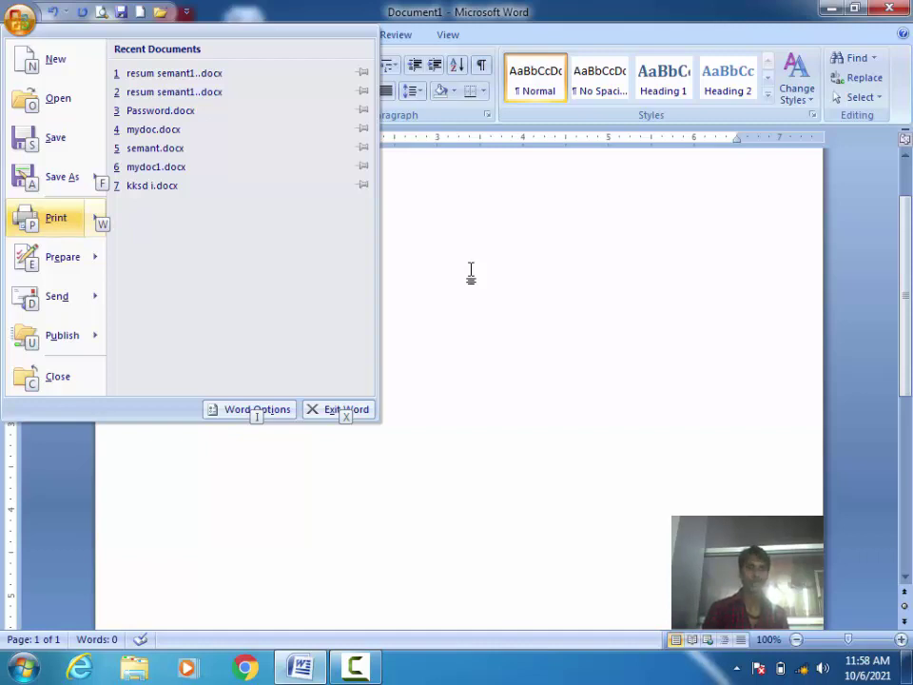
key(f)
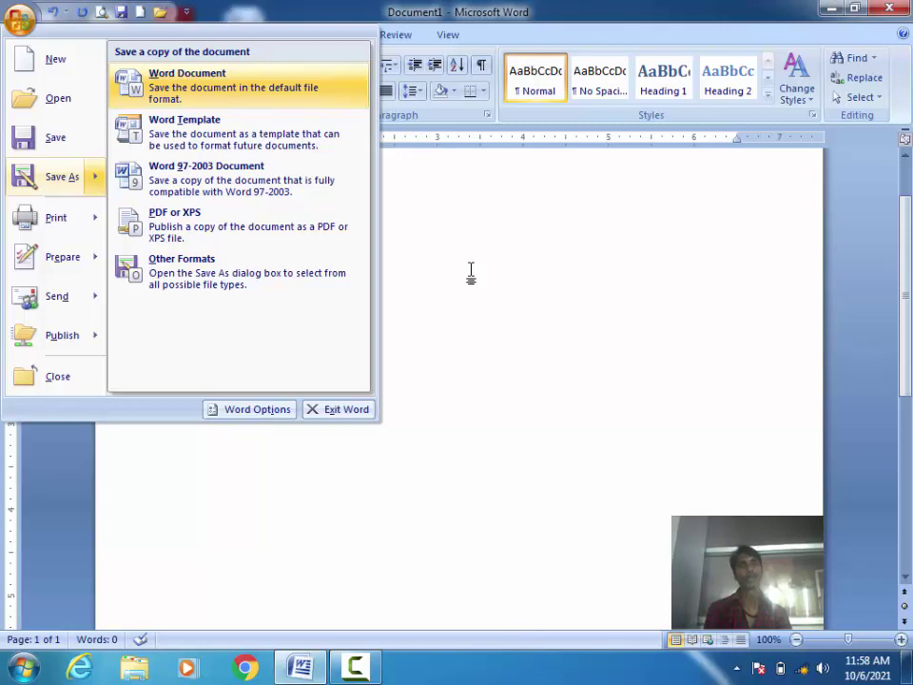
key(Escape)
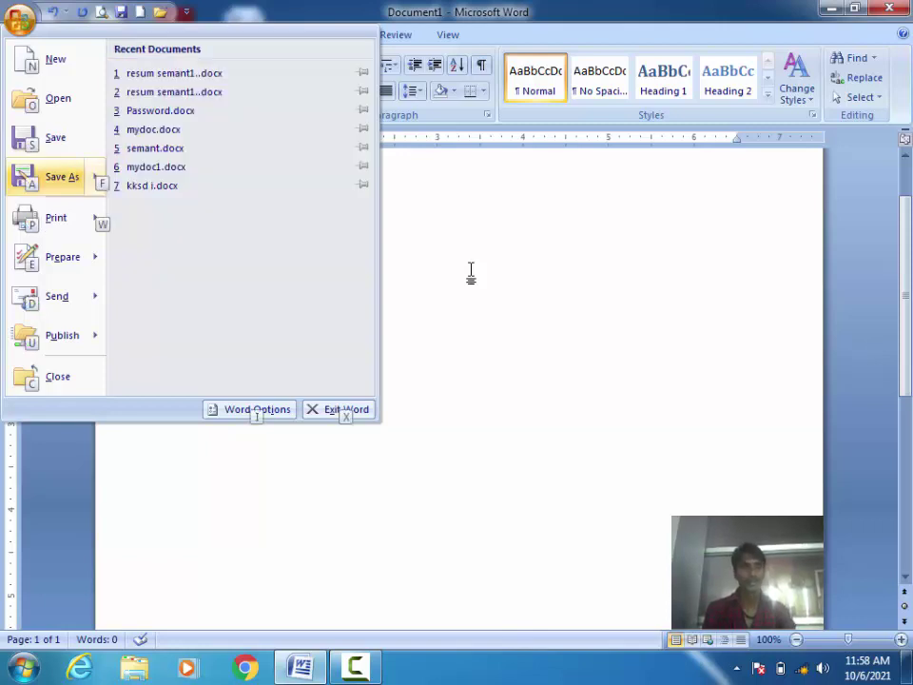
key(Escape)
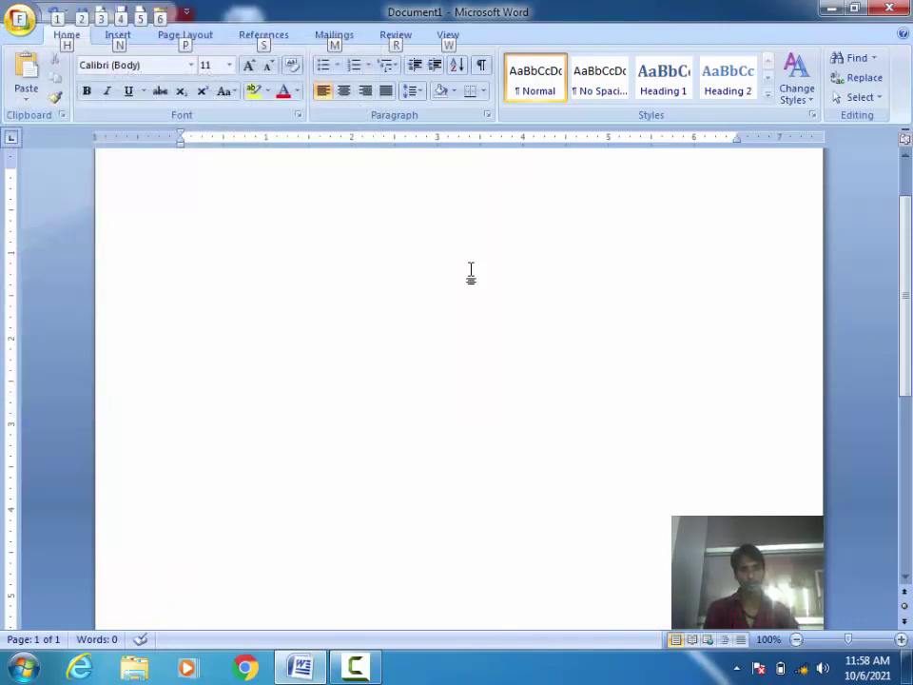
key(n)
key(Escape)
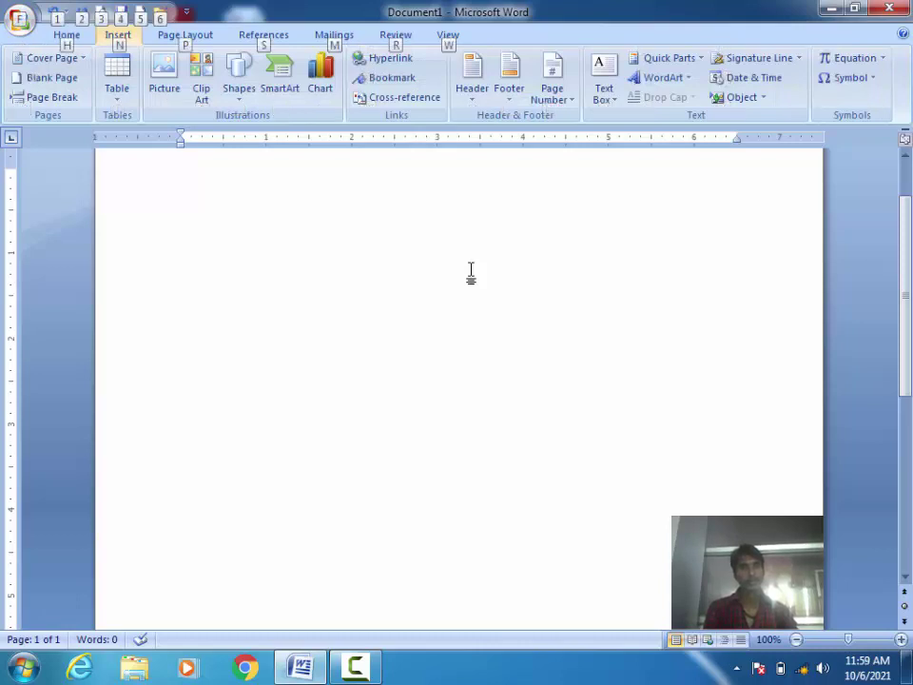
key(Escape)
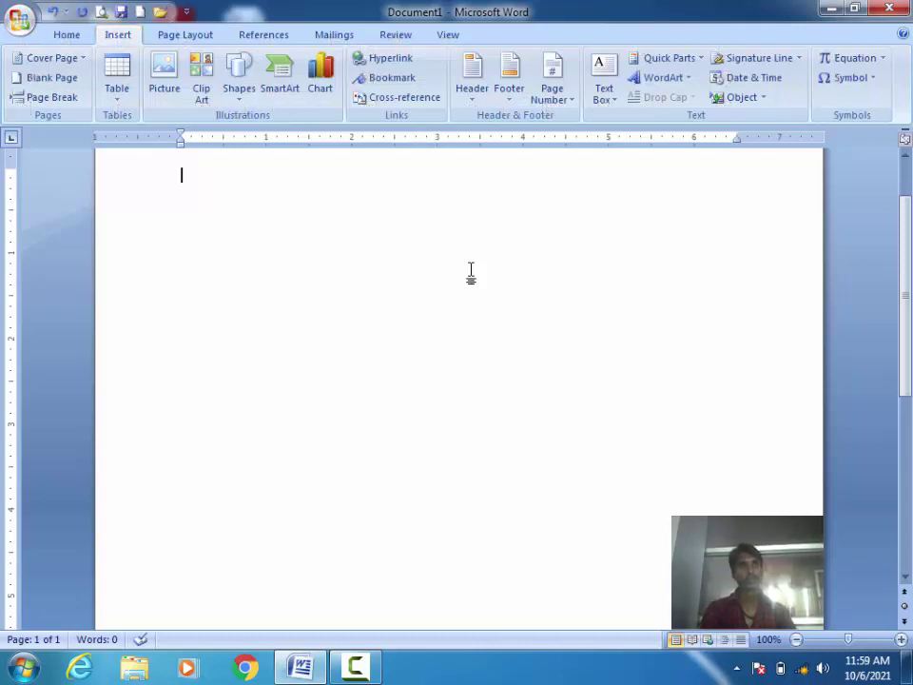
click(78, 38)
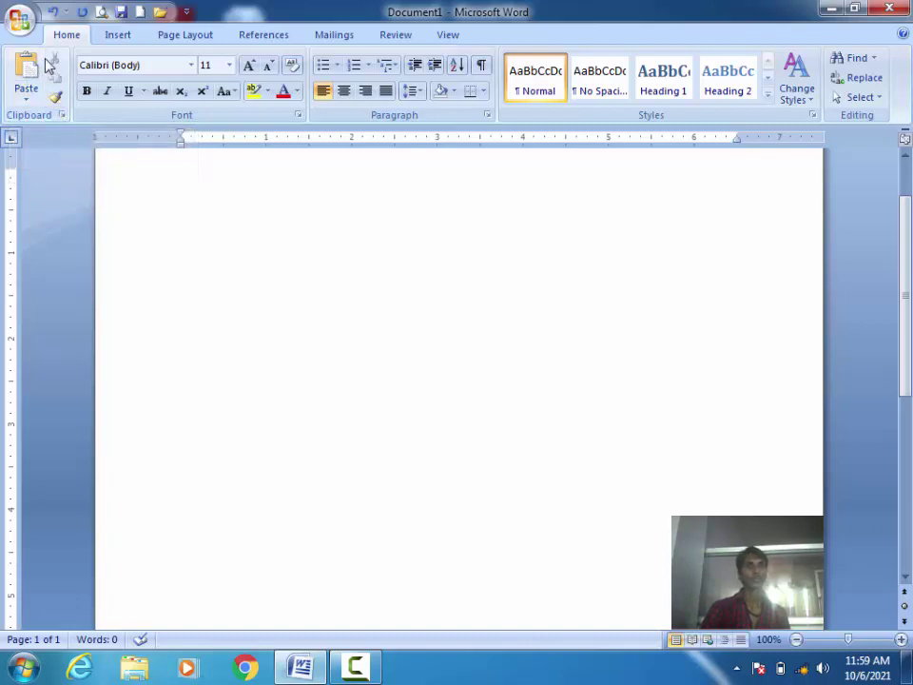
click(61, 115)
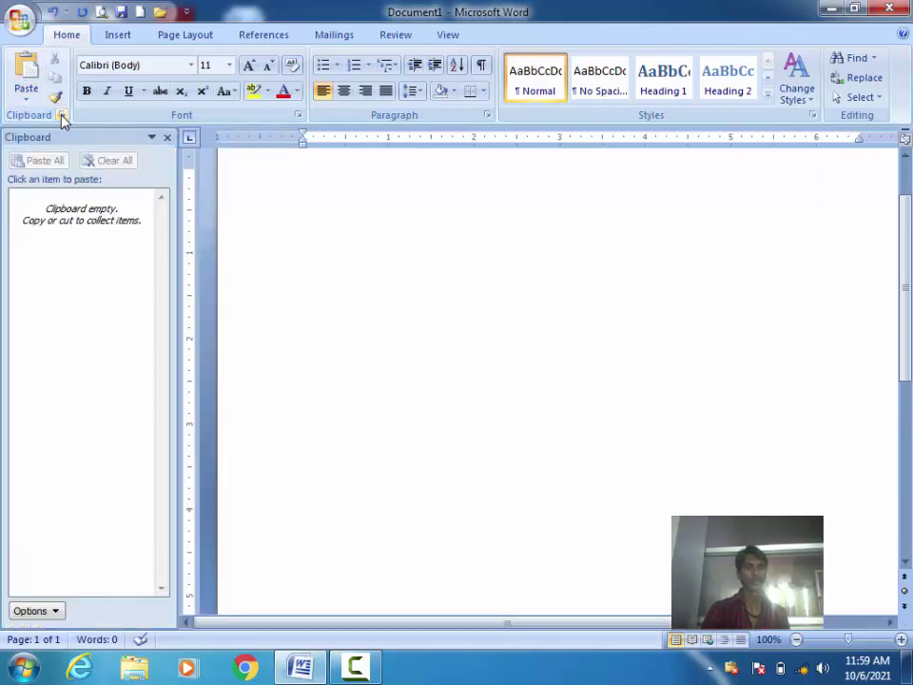
click(168, 137)
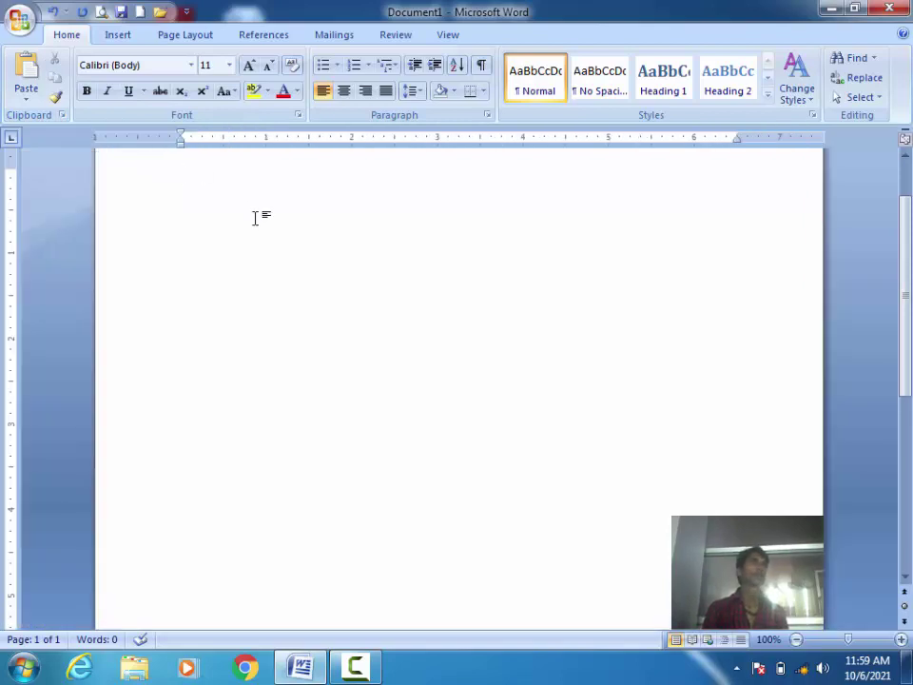
Type 'noiewngoiwengioewgni' on the first line and select the word.
text(noi)
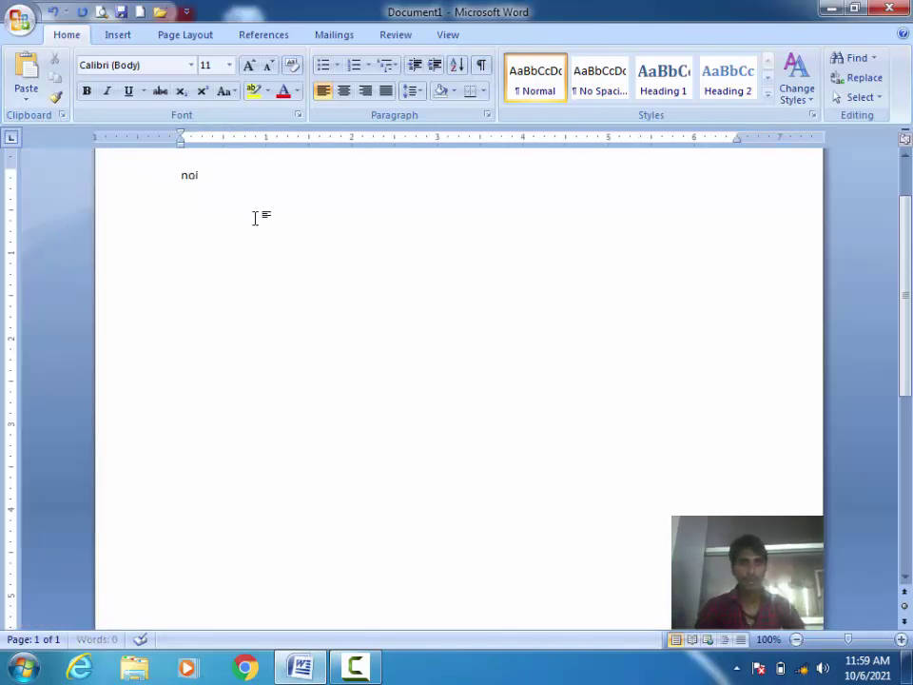
text(Noiewngoiwengioewgni)
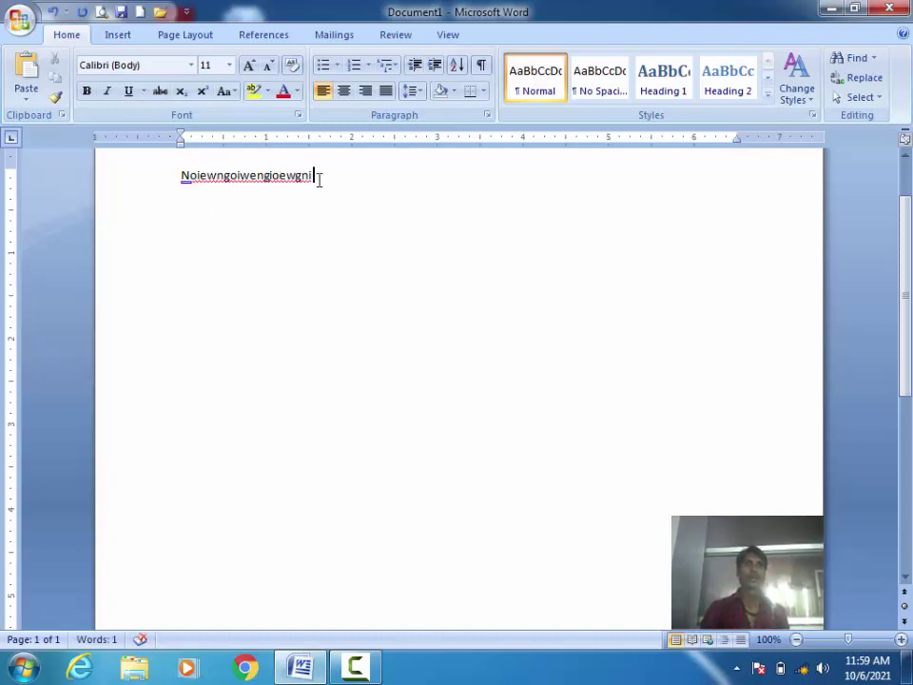
drag(319, 177, 167, 173)
key(ctrl+c)
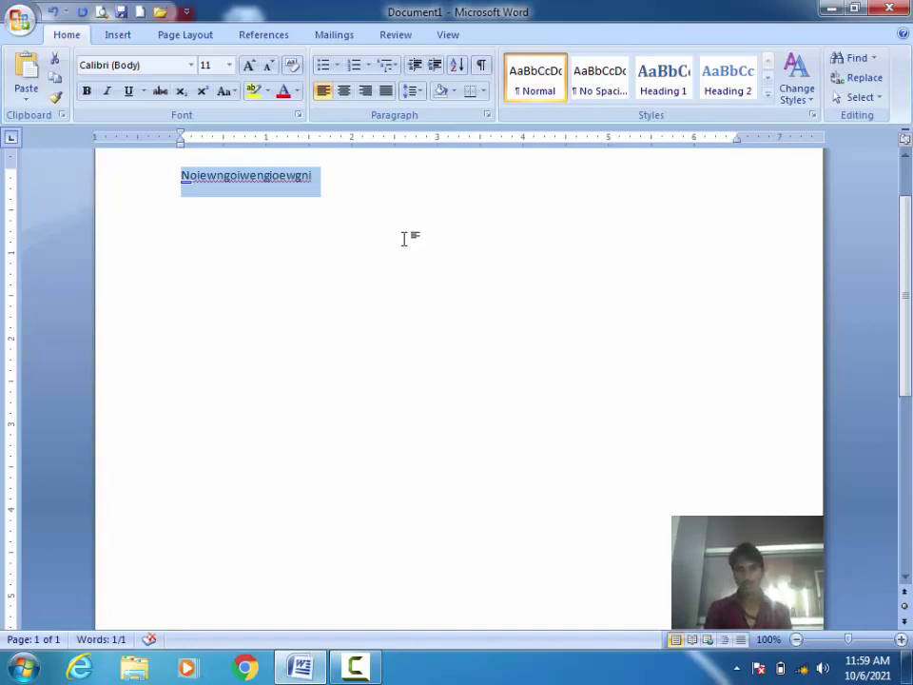
click(373, 666)
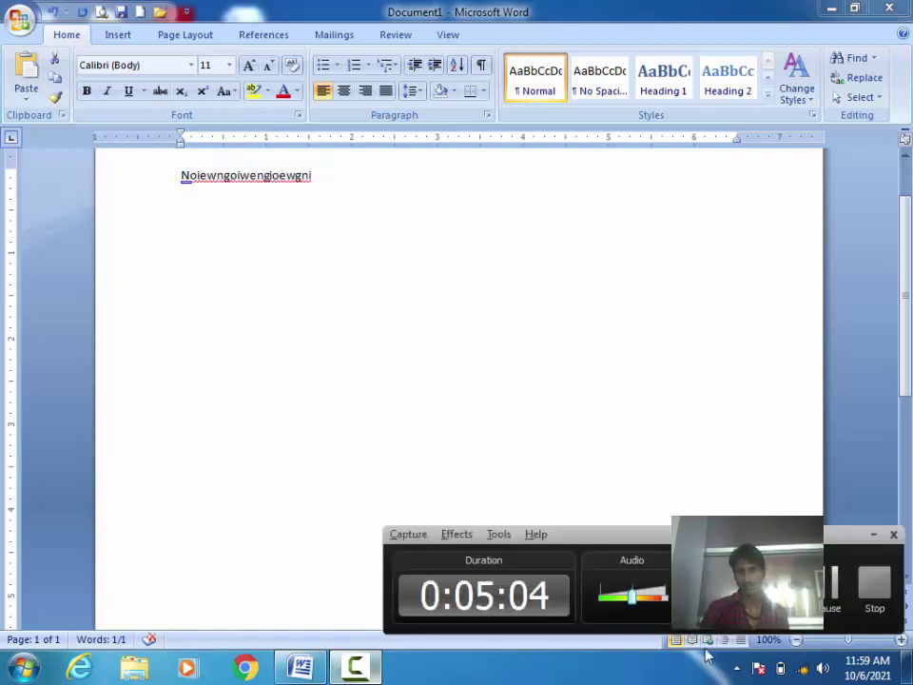
click(834, 588)
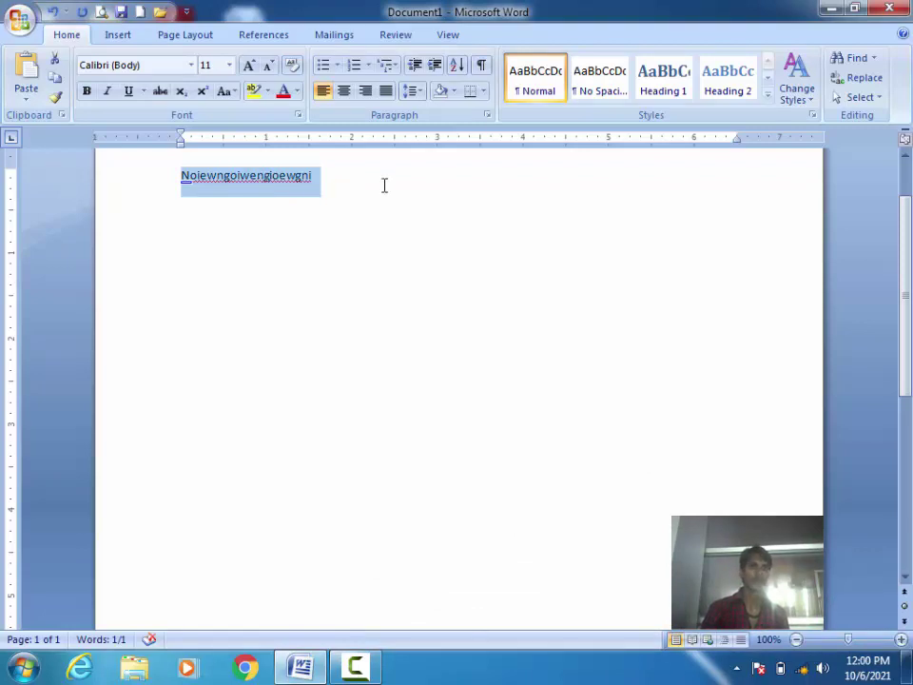
Paste extra copies of Noiewngoiwengioewgni, then select all and delete them.
right_click(244, 177)
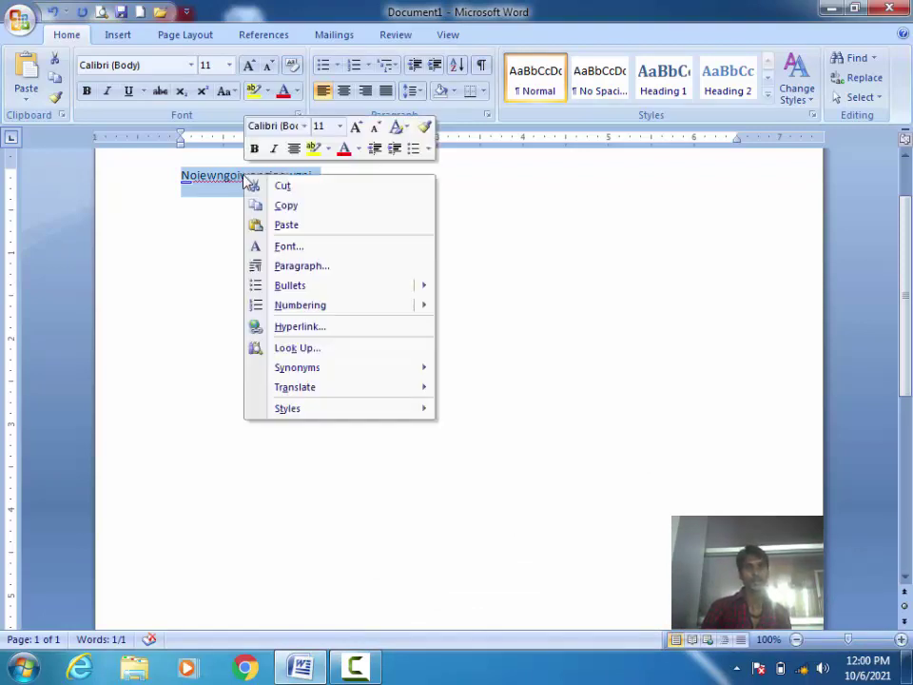
click(505, 230)
key(ctrl+v)
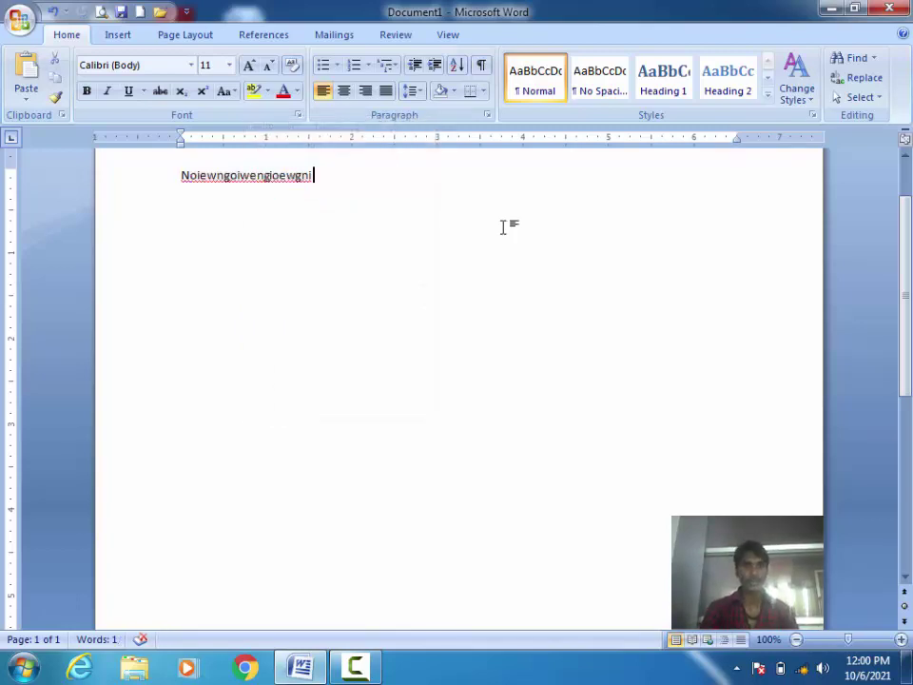
key(ctrl+v)
key(Return)
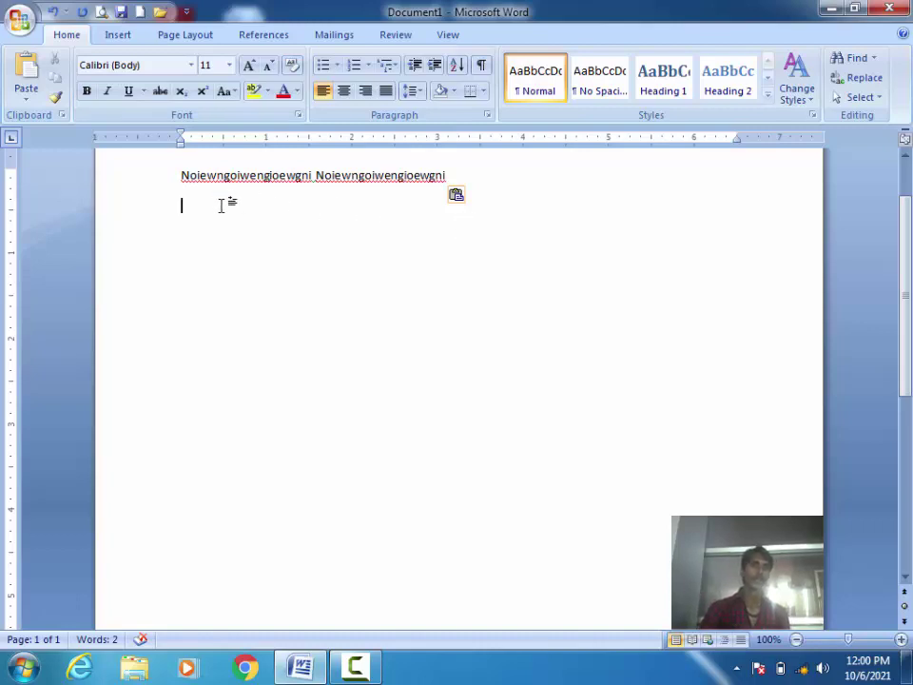
key(ctrl+a)
key(BackSpace)
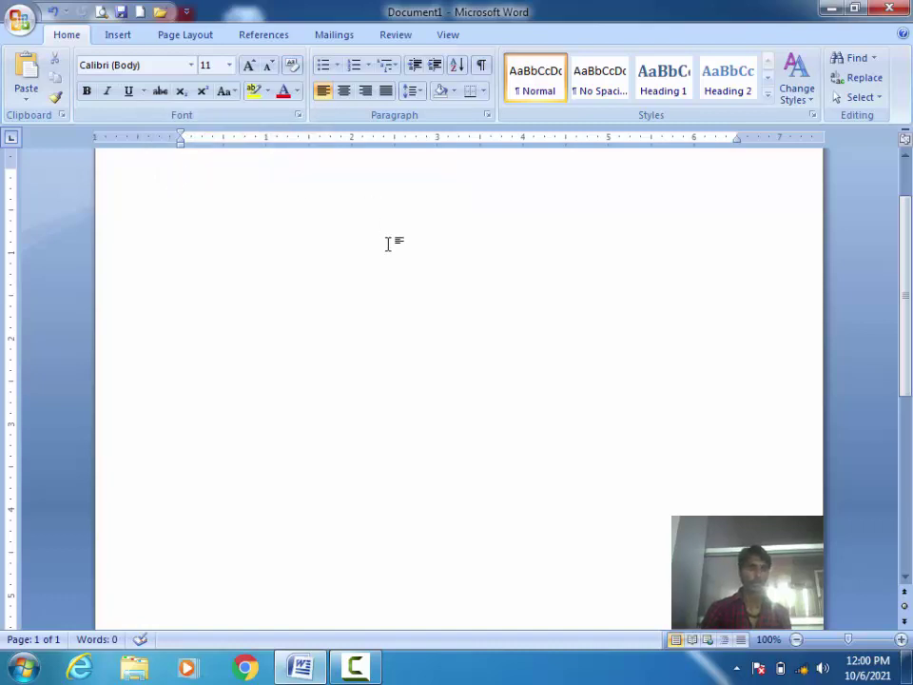
Paste the word once more onto the empty page, then select all and delete it.
key(ctrl+a)
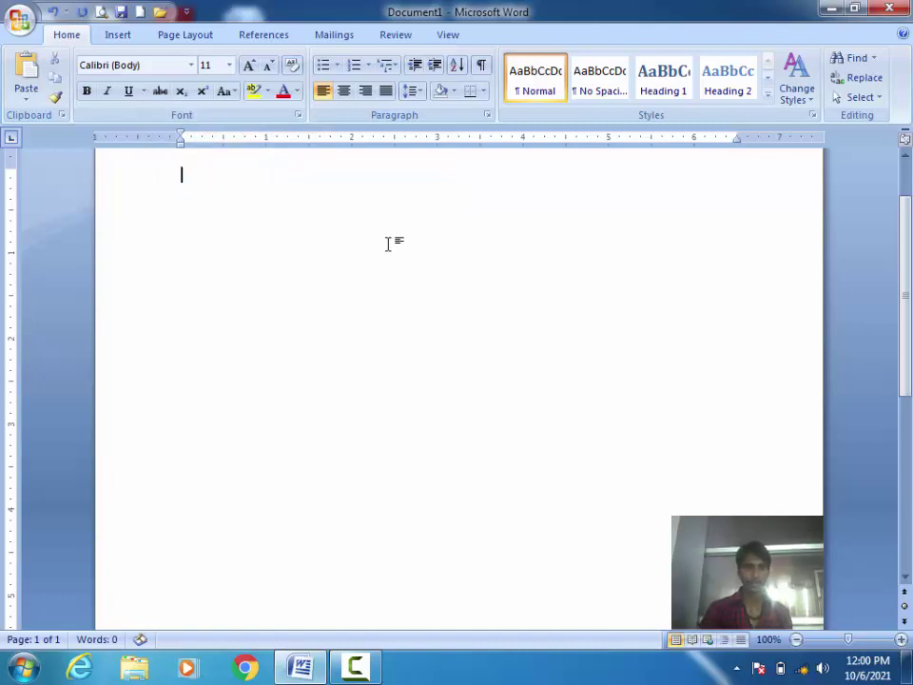
click(4, 11)
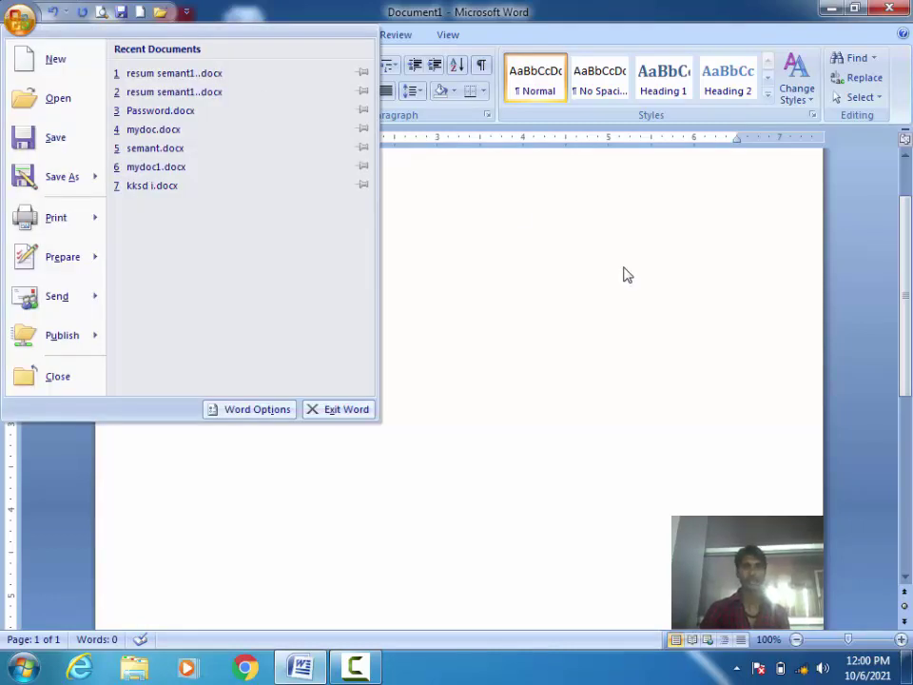
click(571, 264)
key(ctrl+v)
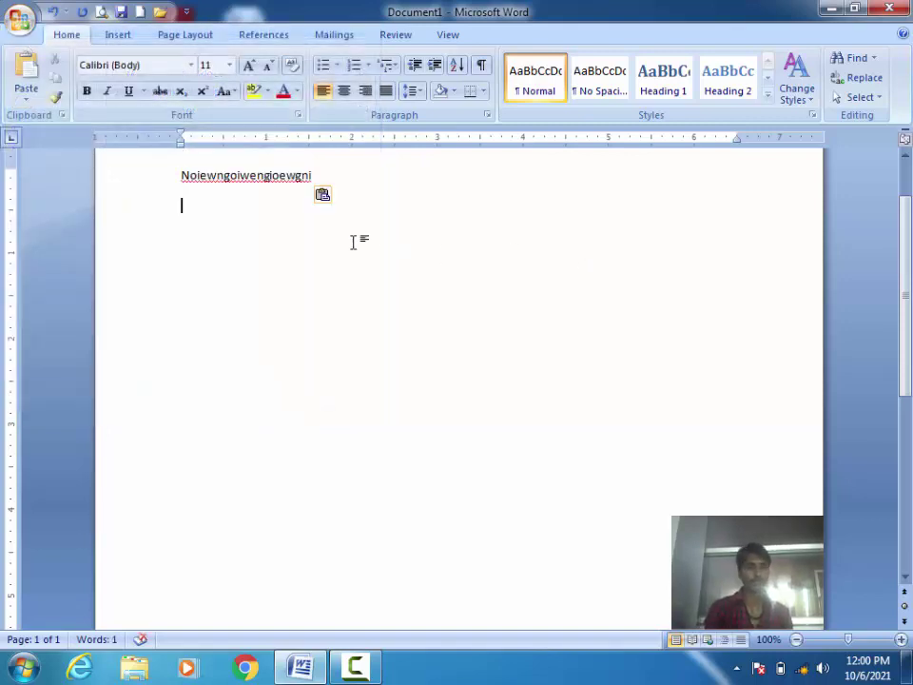
key(ctrl+a)
key(Delete)
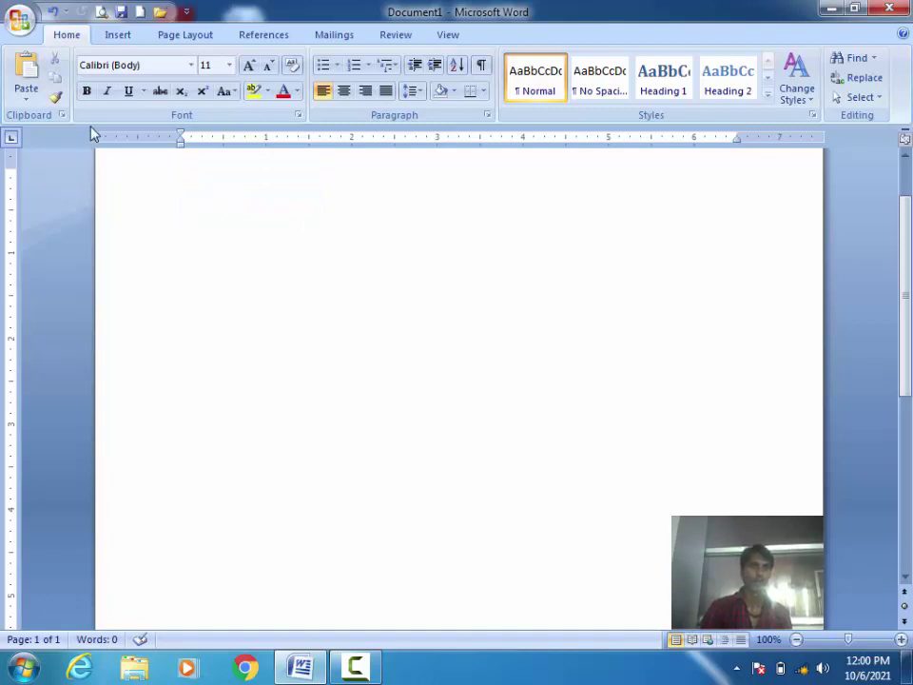
Paste the stored Noiewngoiwengioewgni item three times from the Clipboard pane, then Clear All.
click(62, 114)
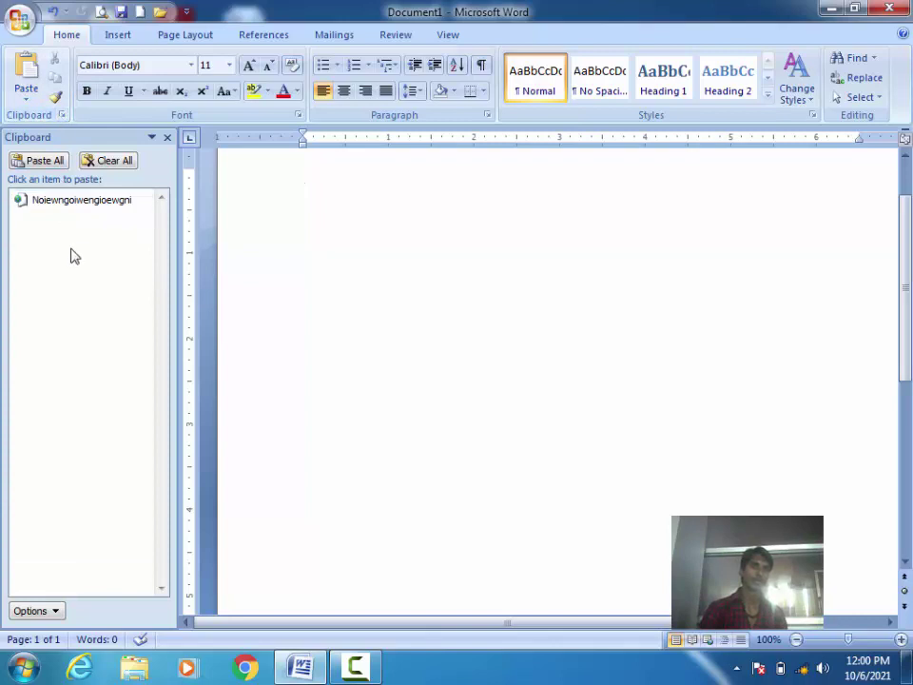
double_click(57, 213)
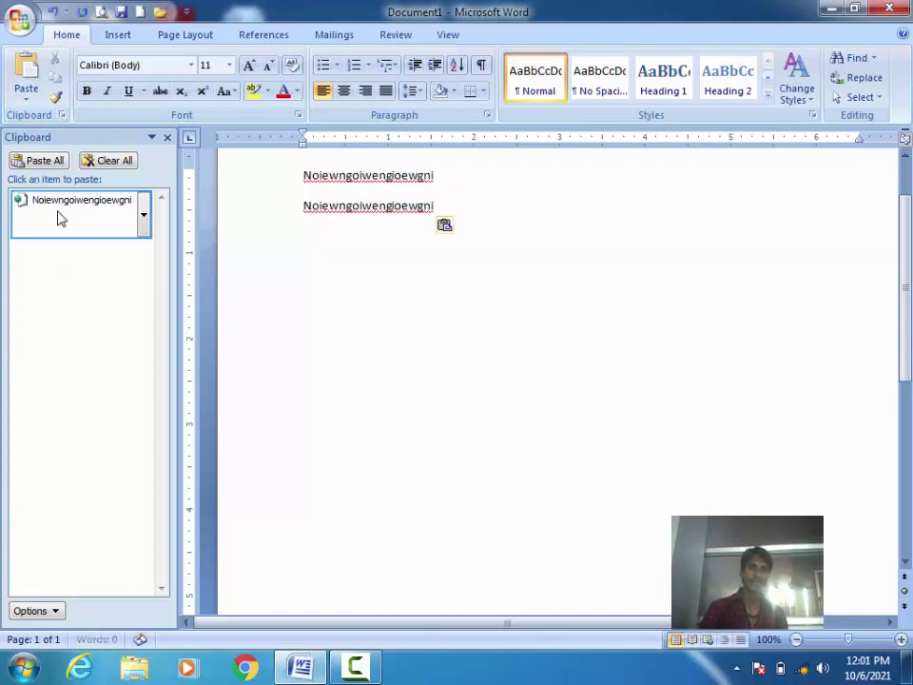
click(57, 215)
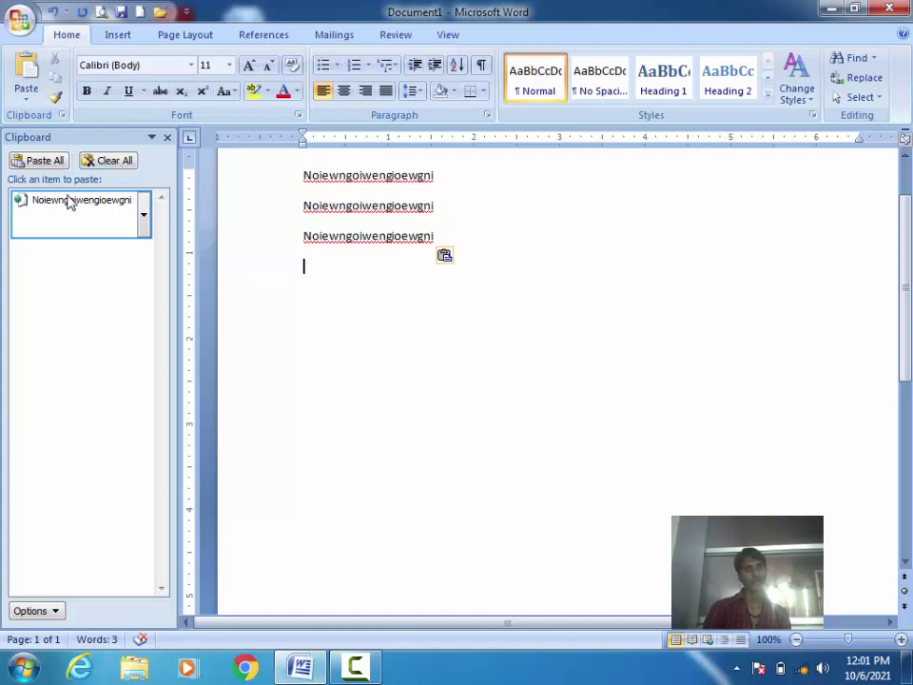
click(111, 168)
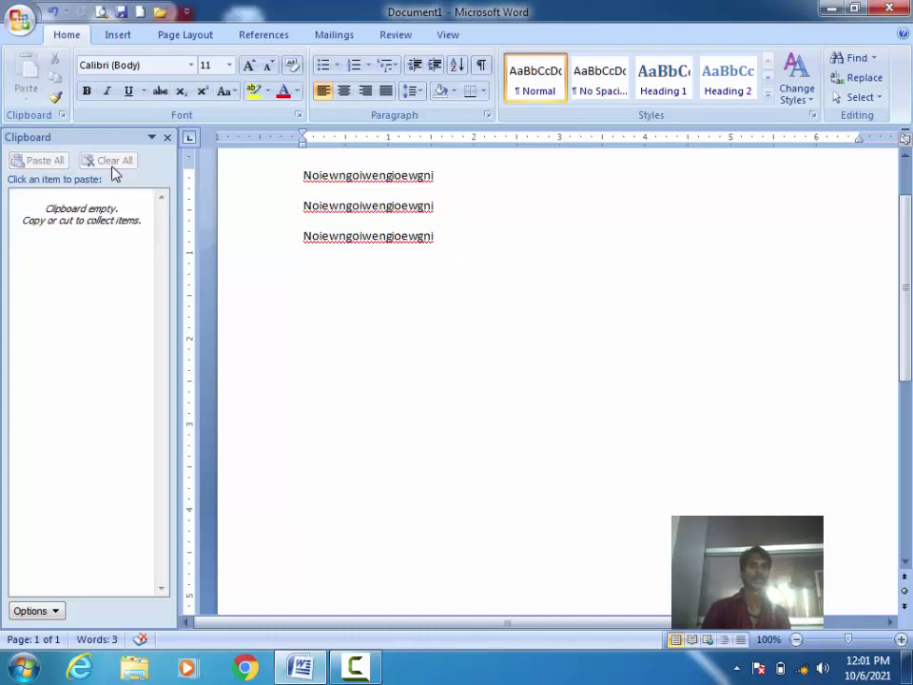
Select all the document text and delete it.
right_click(390, 266)
click(373, 311)
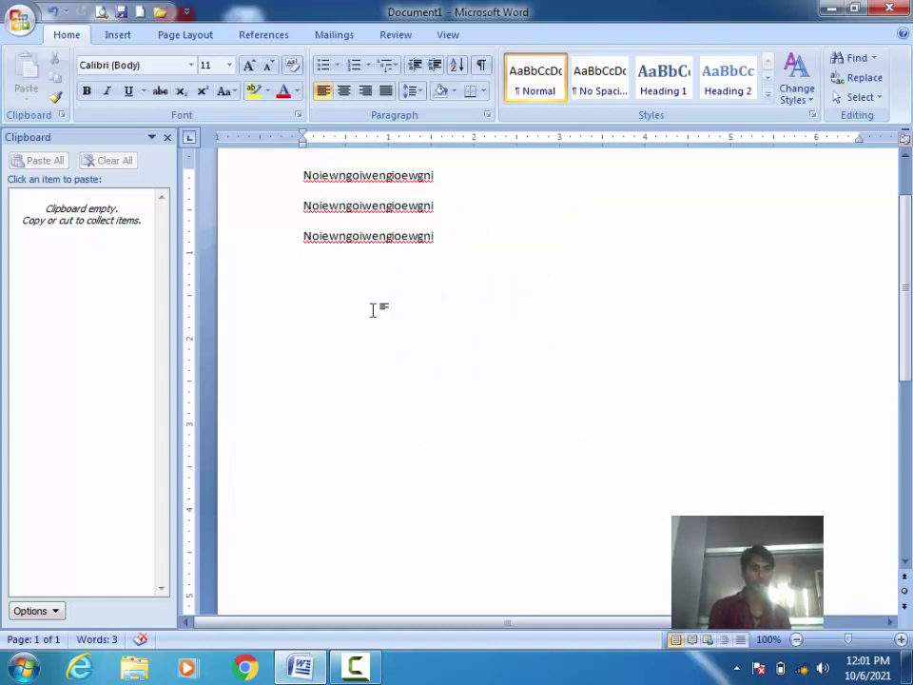
key(ctrl+a)
key(Delete)
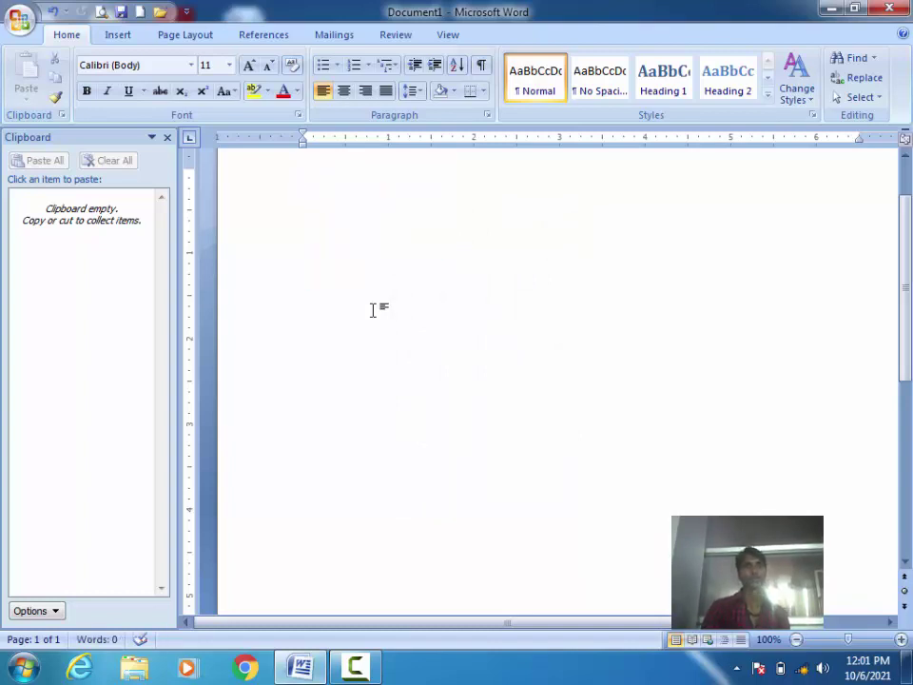
Close the Clipboard pane and type 'uhwfu' followed by a new line.
click(167, 138)
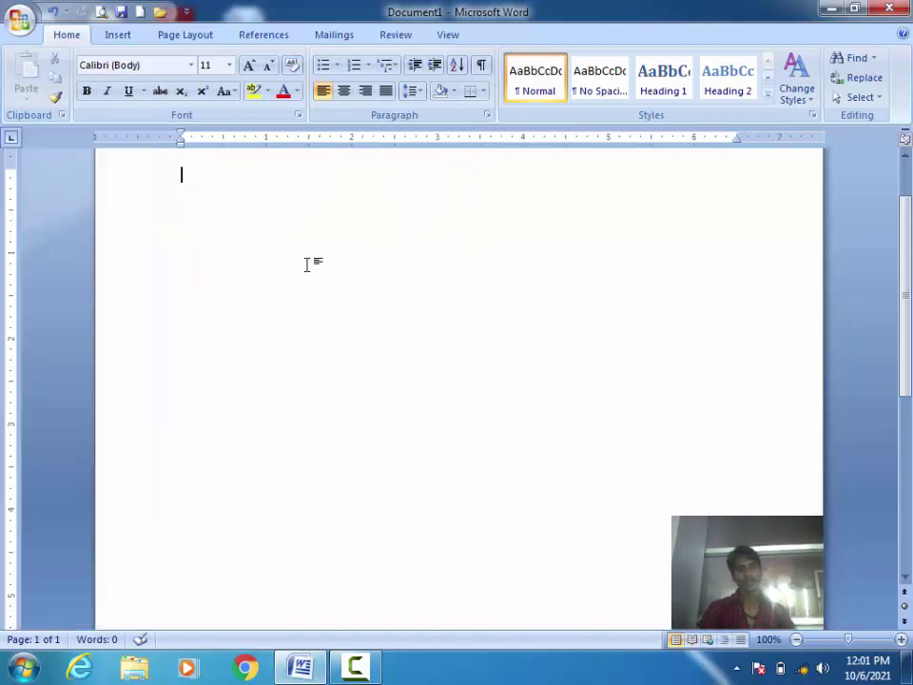
text(uhwfu)
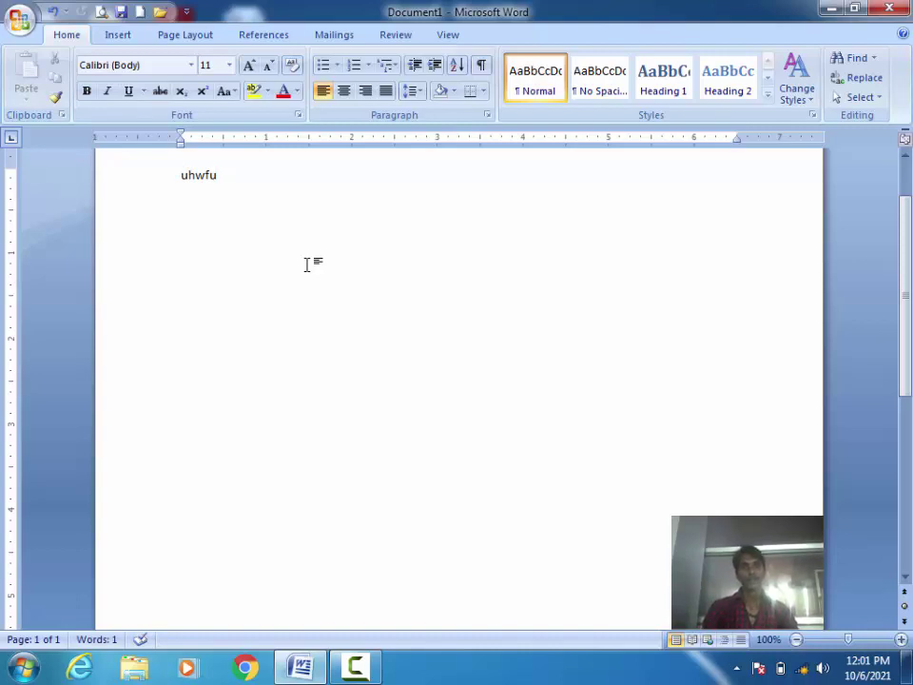
key(ctrl+a)
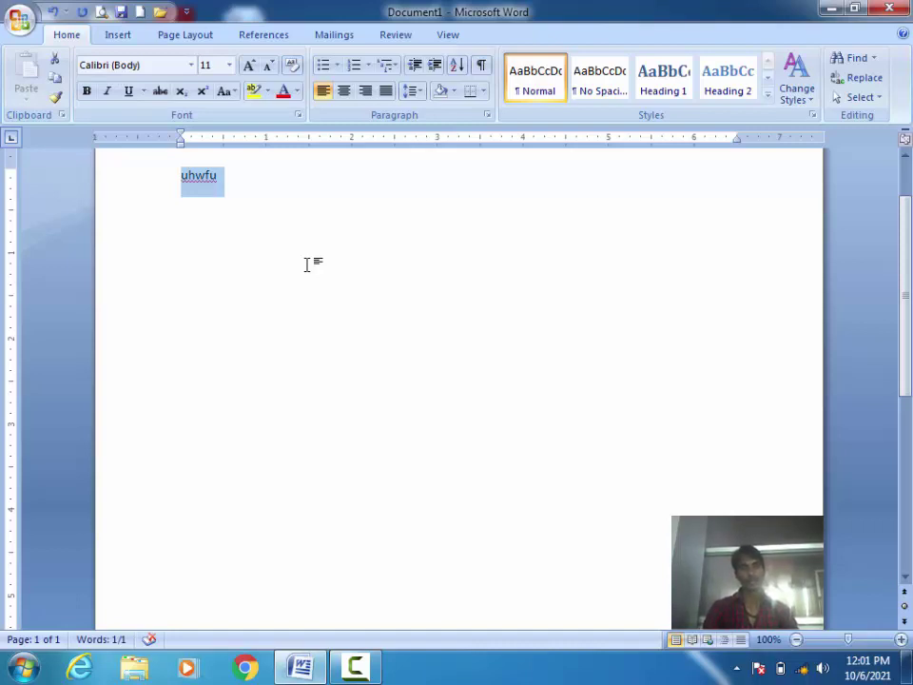
key(Right)
key(Return)
key(Return)
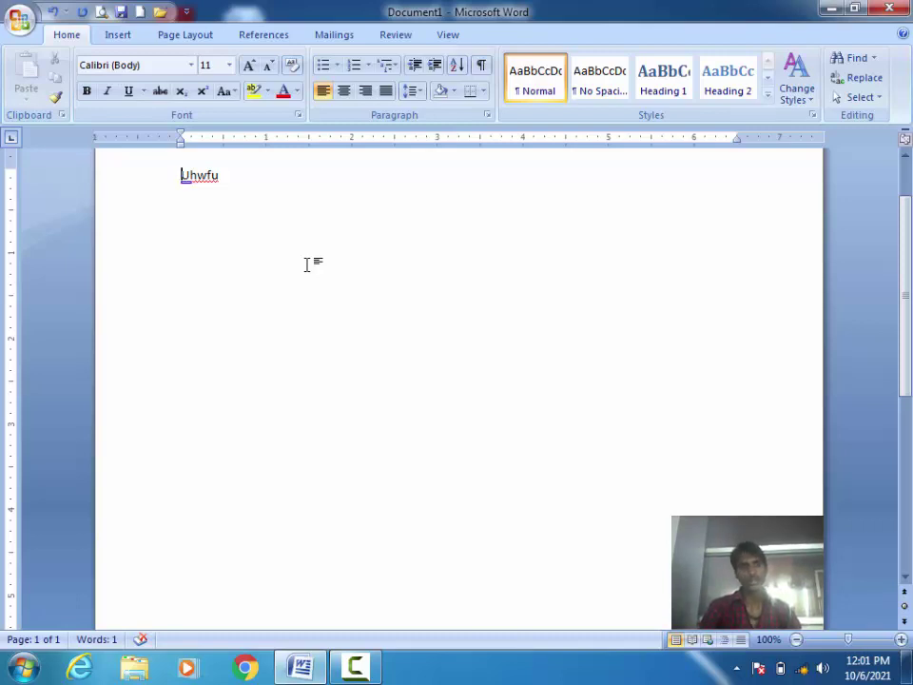
Copy and paste Uhwfu into eight lines, then select all and delete them.
key(ctrl+a)
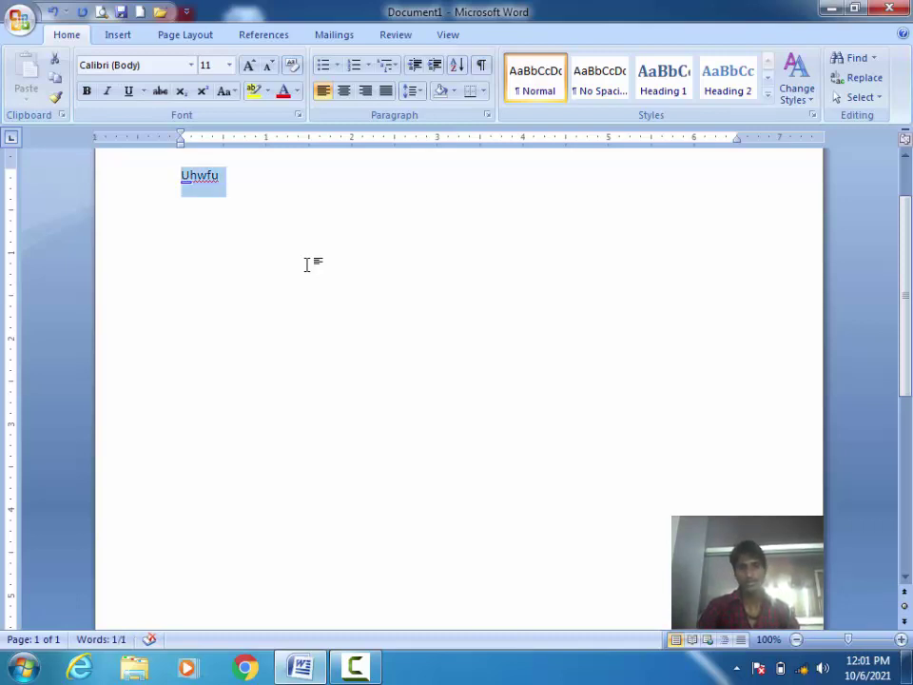
key(ctrl+c)
click(306, 264)
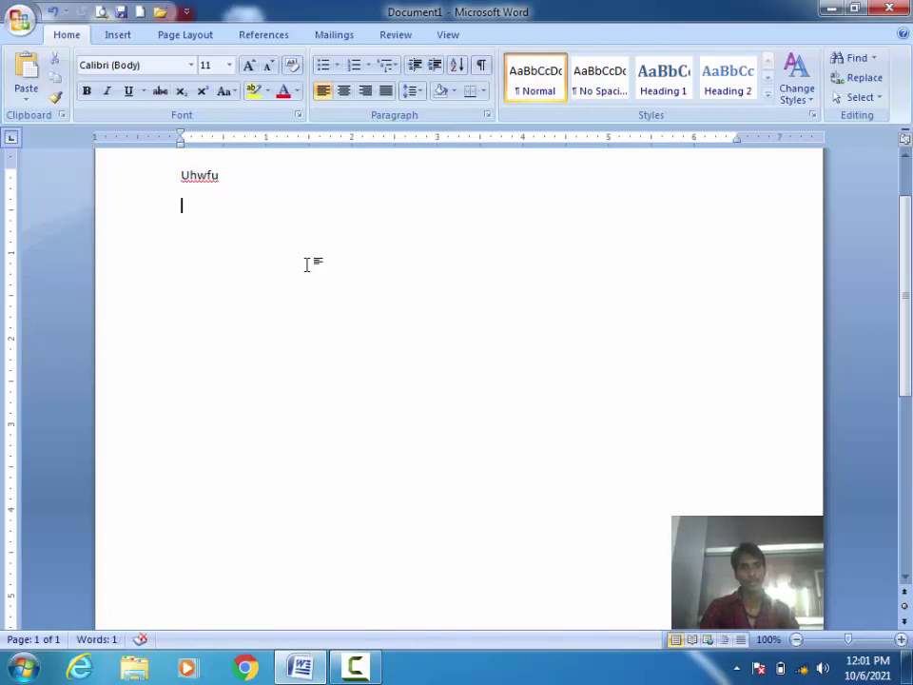
key(ctrl+v)
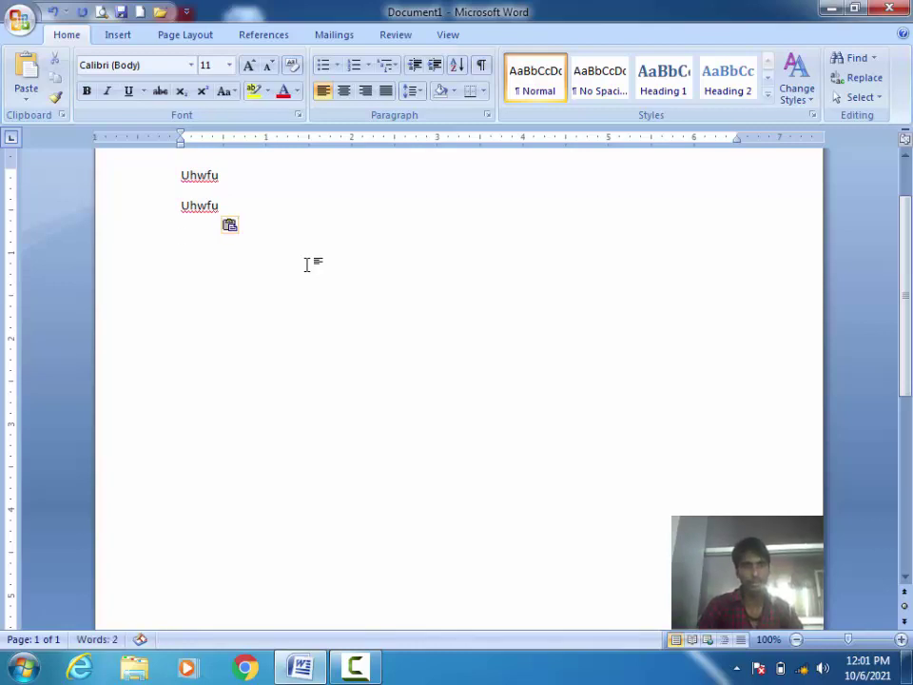
key(ctrl+v)
key(ctrl+v)
key(ctrl+v)
key(ctrl+v)
key(ctrl+v)
key(ctrl+v)
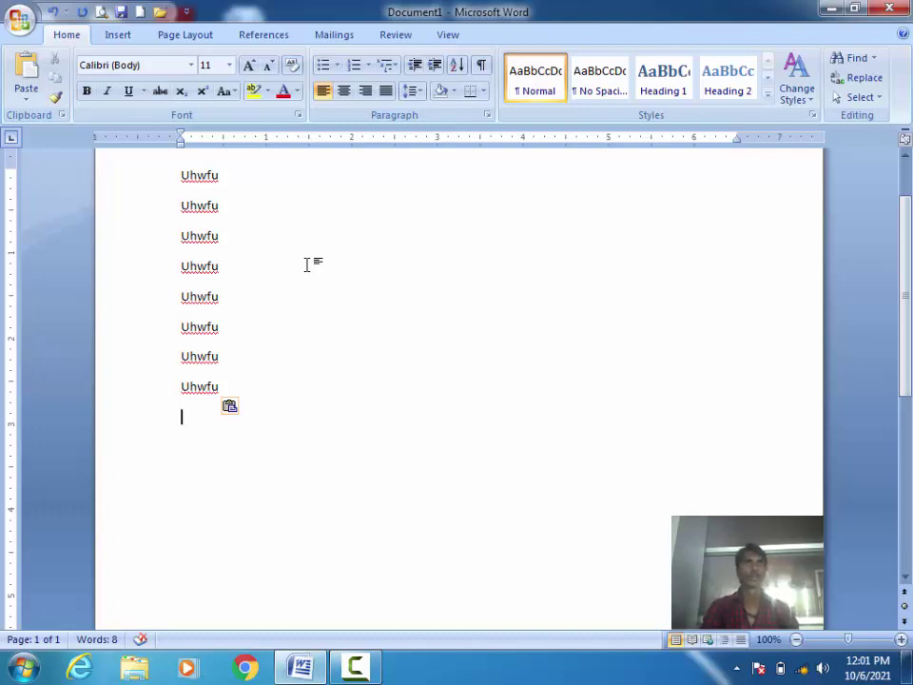
key(ctrl+a)
key(Delete)
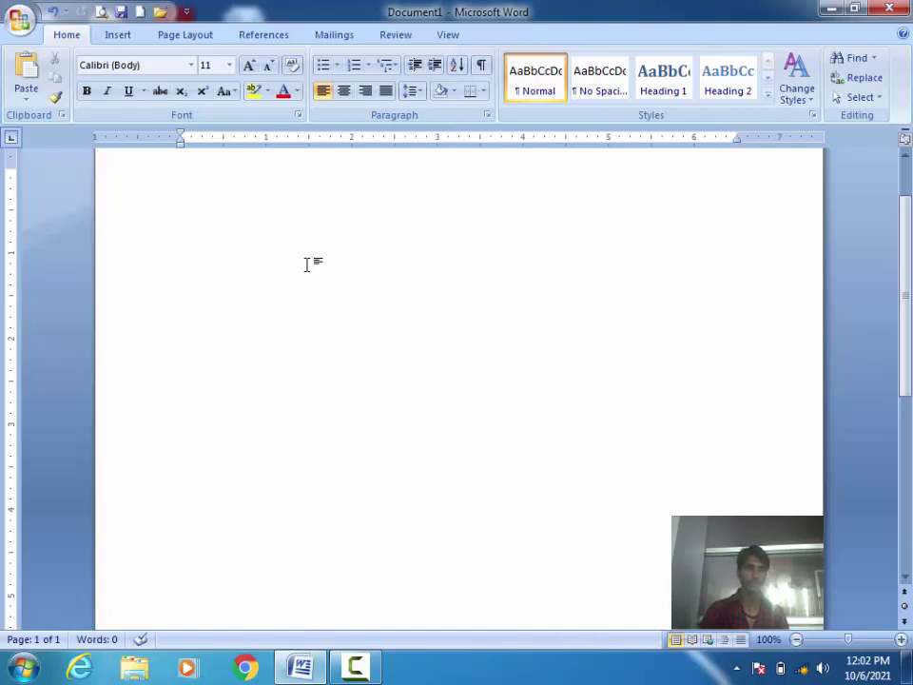
Type 'jgujgu' on the empty first line and select it.
right_click(222, 185)
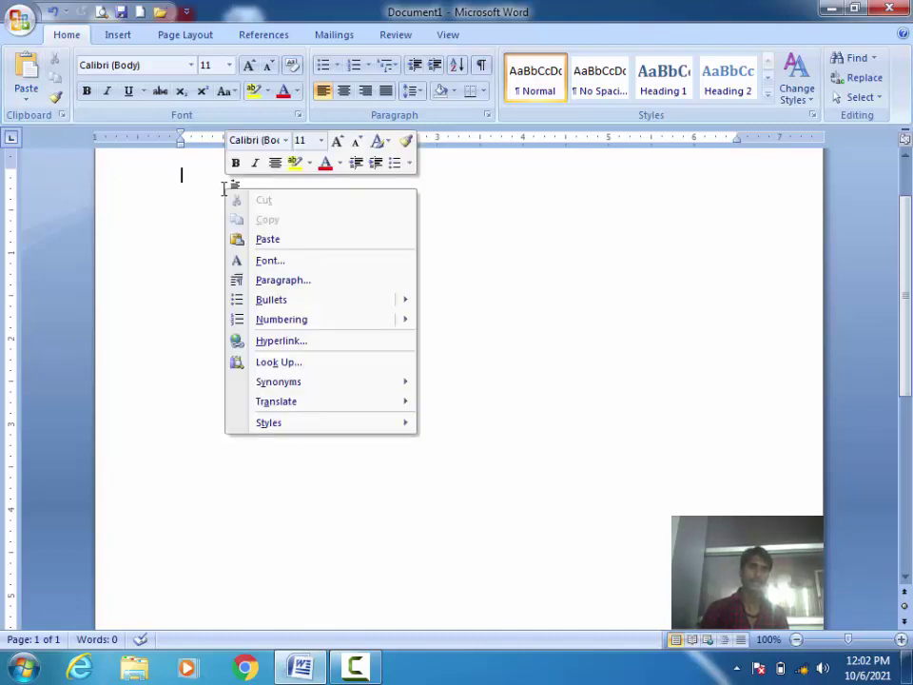
click(599, 244)
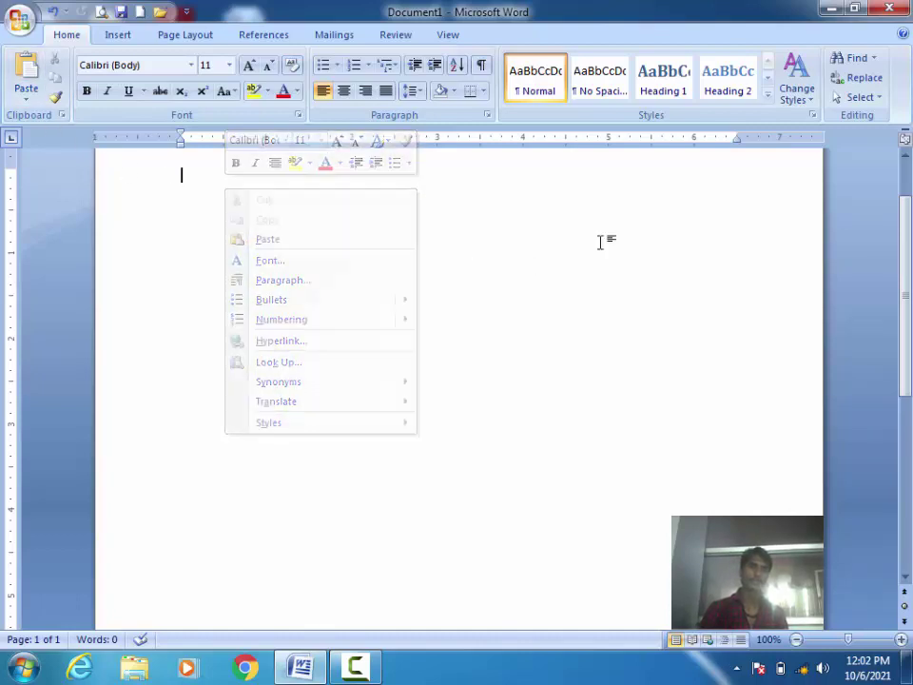
click(54, 98)
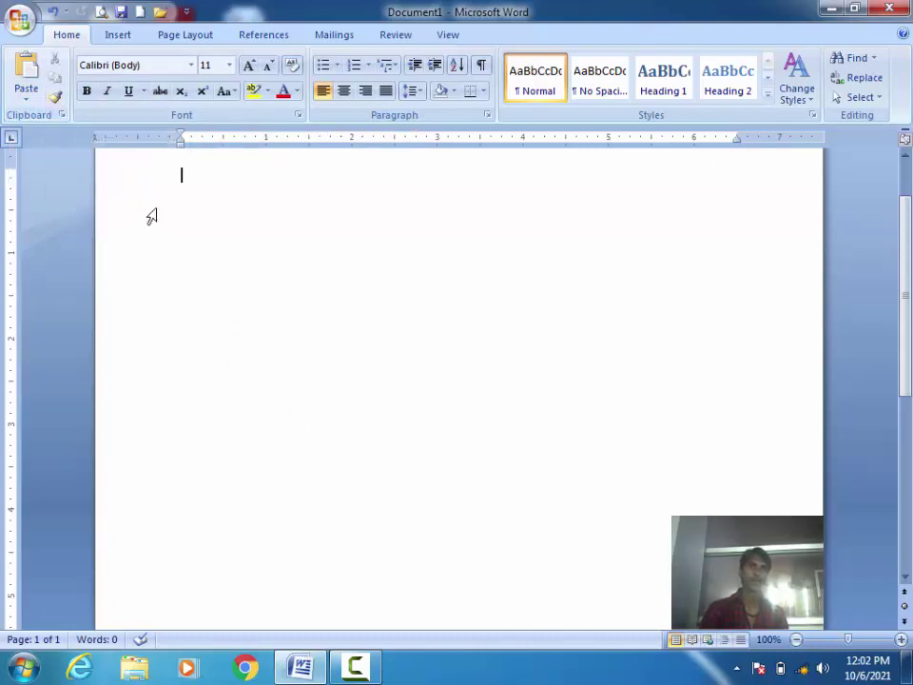
text(jgujgu)
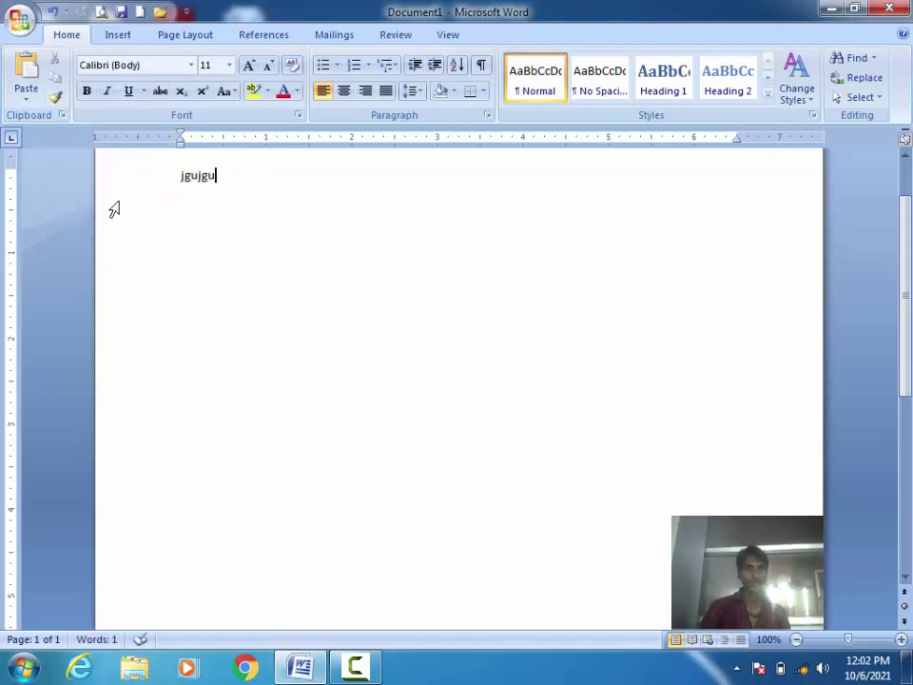
drag(220, 175, 169, 173)
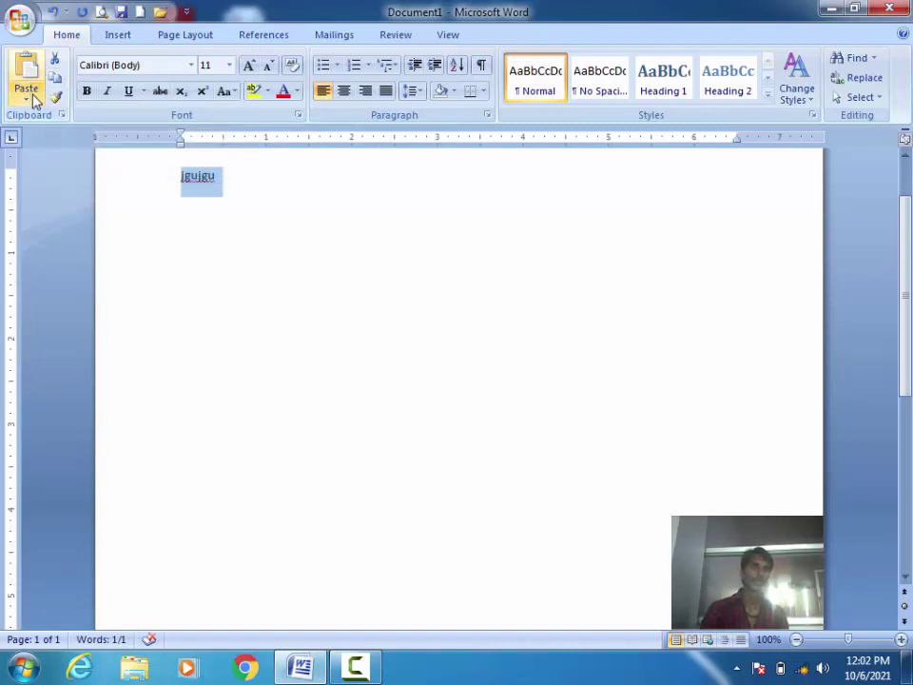
click(29, 97)
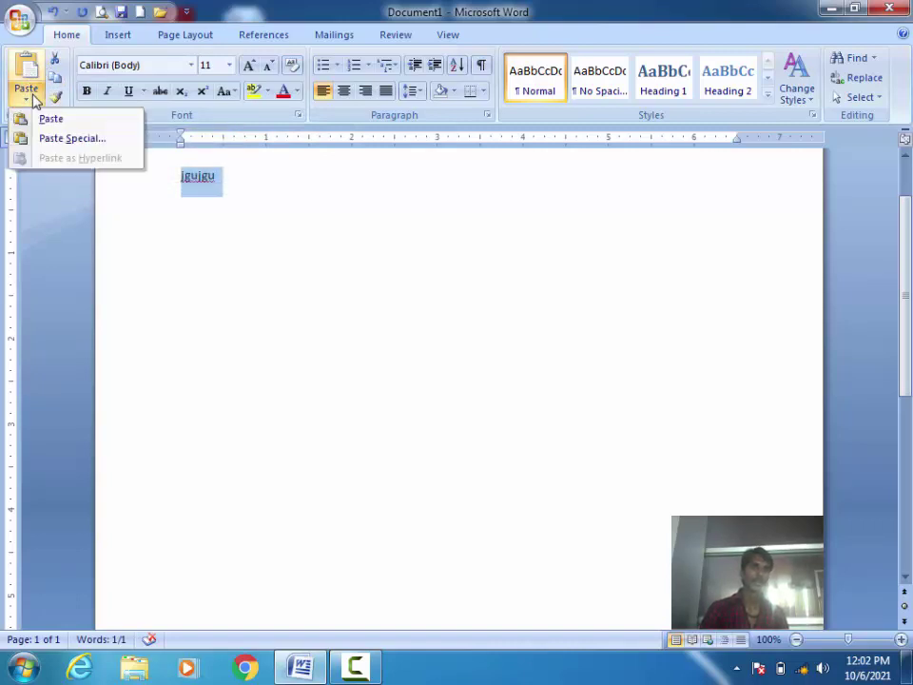
click(272, 196)
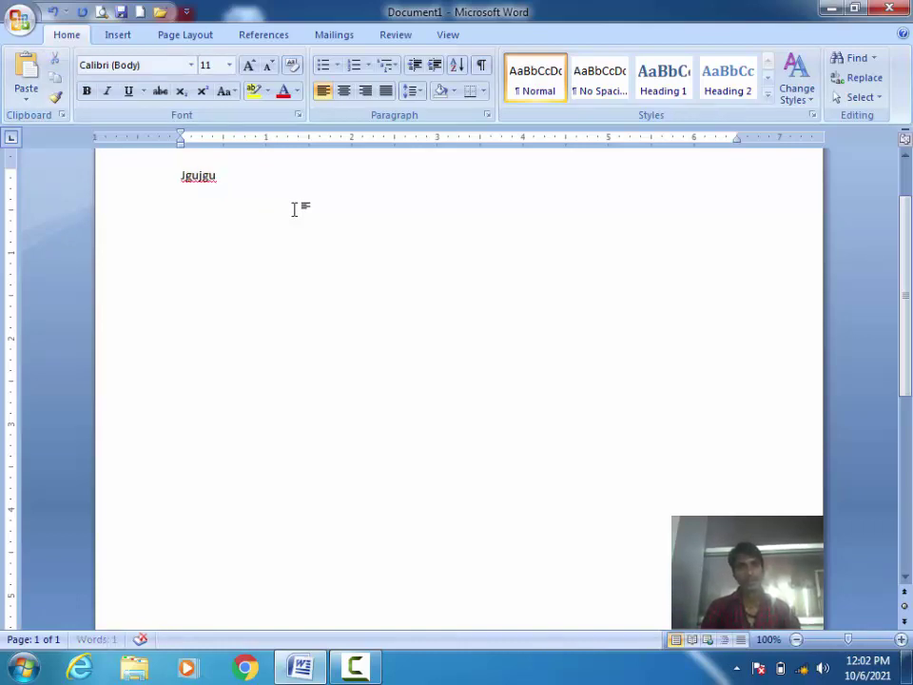
Add 'wfjweofew' on a line below Jgujgu.
key(Return)
key(Return)
text(wfjweofew)
key(Return)
Add 'fliwejflwejfile' as a new line, then move Jgujgu from the top to the bottom.
text(fliwe)
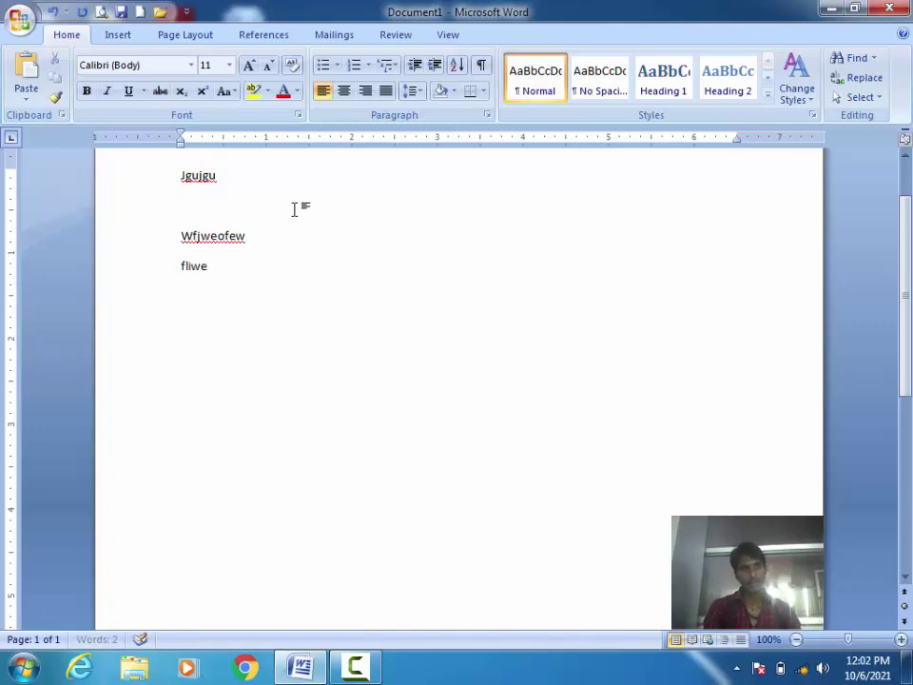
text(jflwejfile)
key(Return)
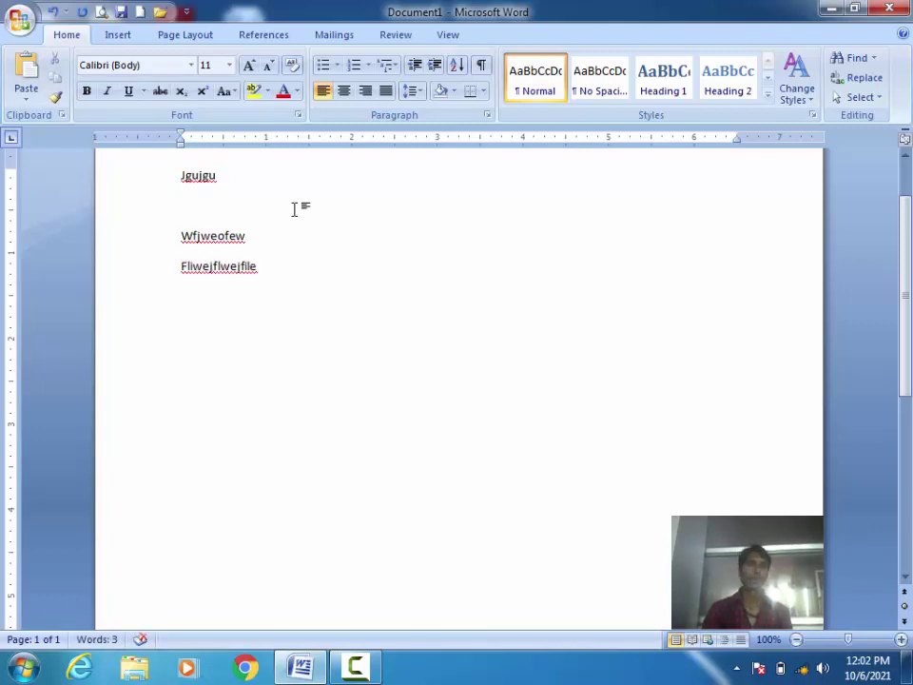
drag(222, 175, 171, 174)
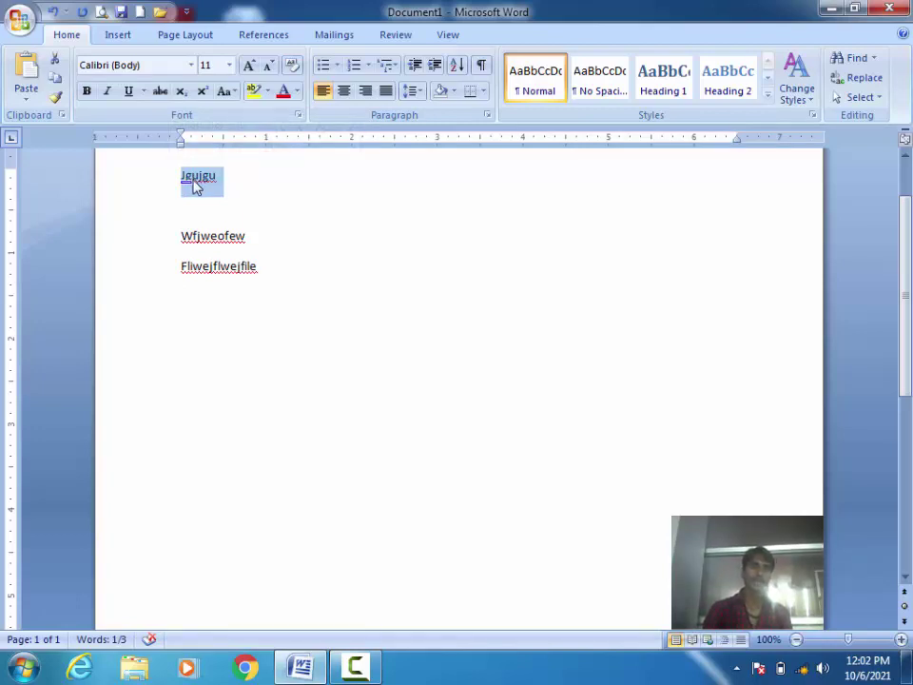
click(216, 294)
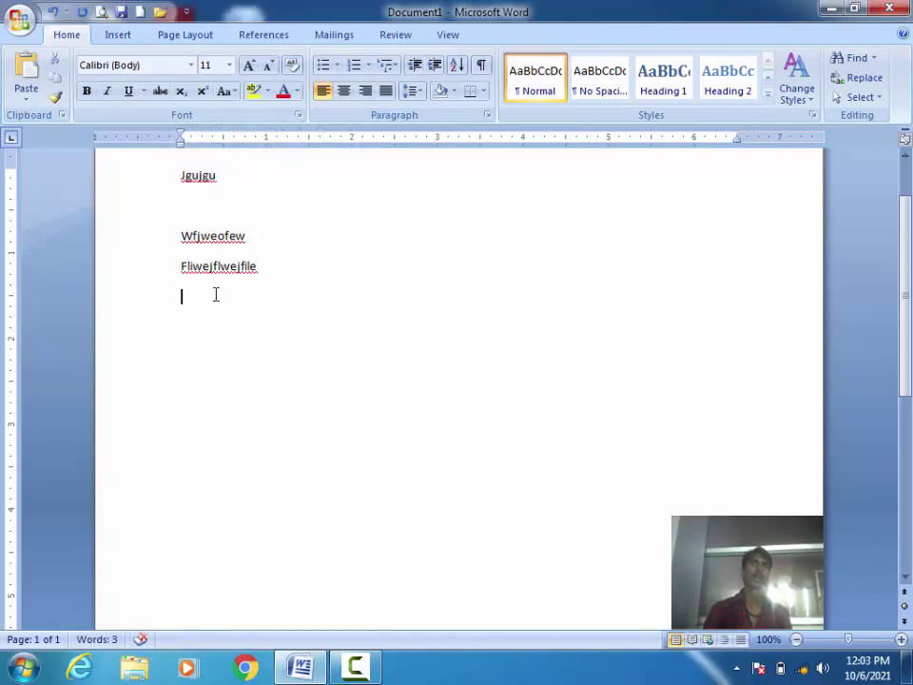
drag(239, 183, 151, 166)
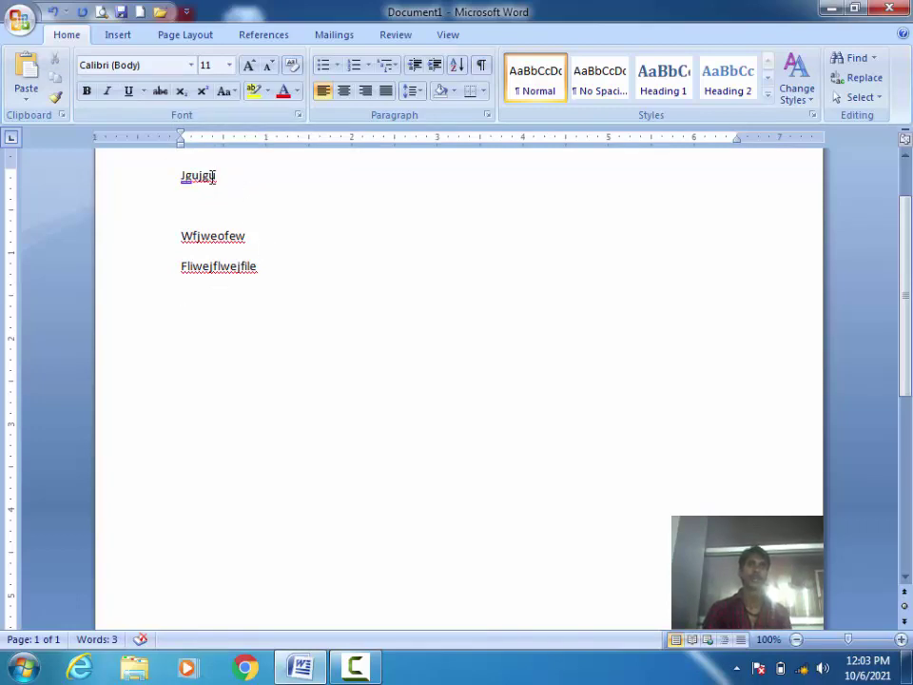
key(Delete)
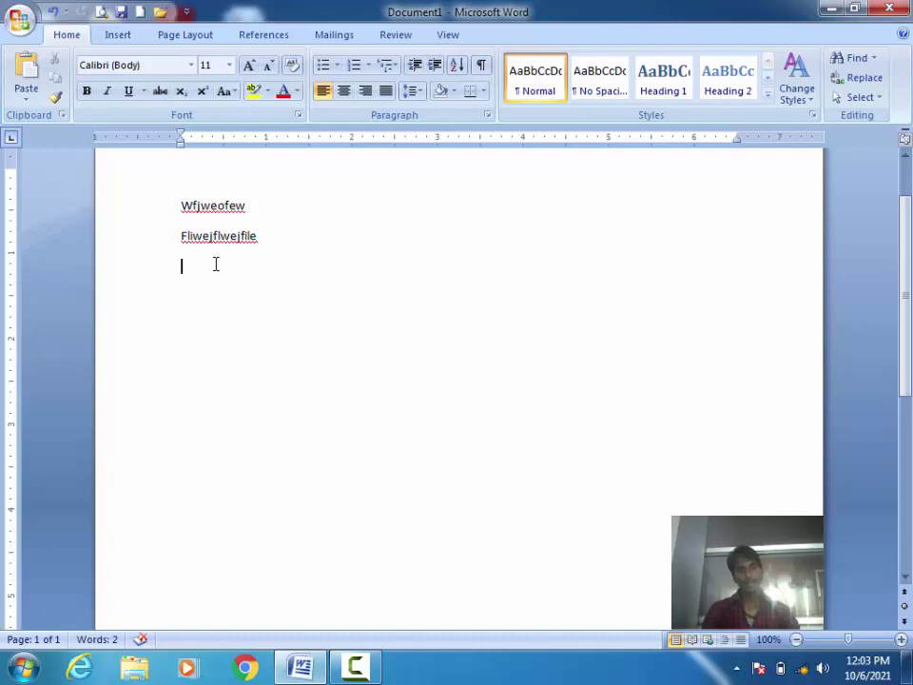
key(ctrl+v)
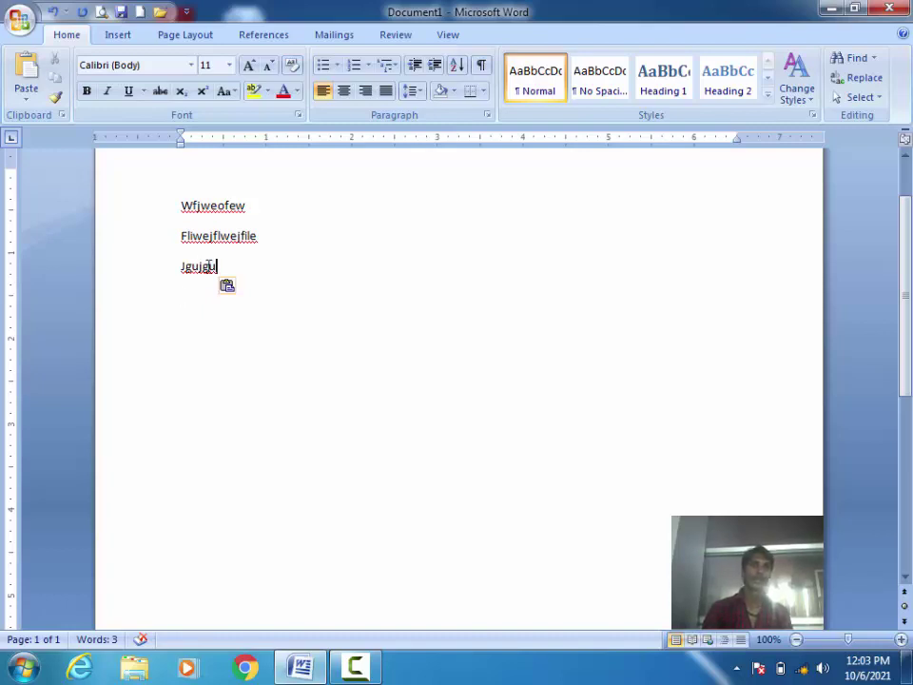
drag(229, 266, 176, 266)
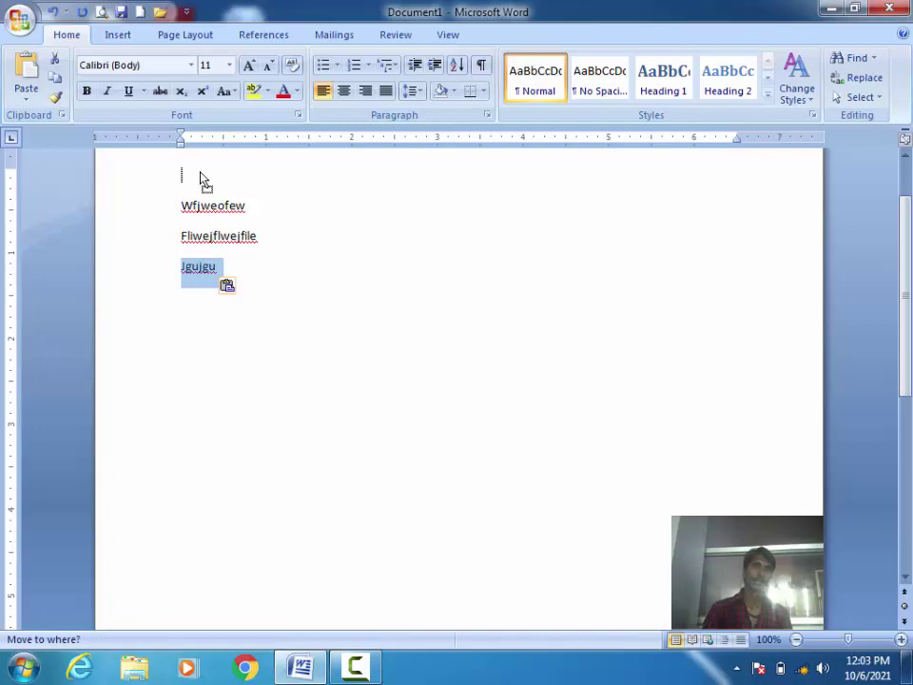
mouse_move(202, 275)
mouse_down()
mouse_move(202, 129)
mouse_move(297, 275)
mouse_up()
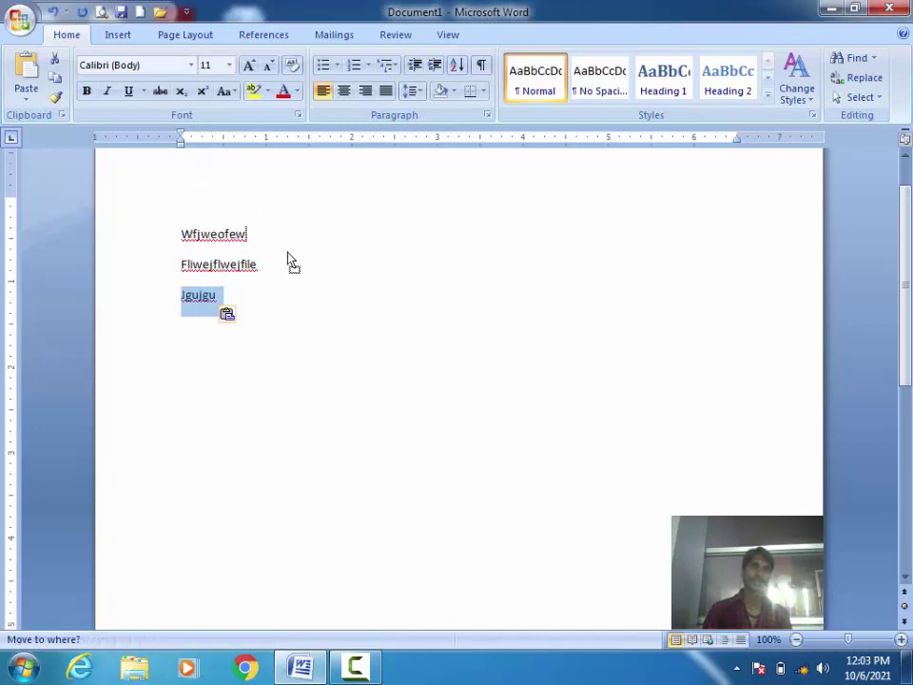
mouse_move(297, 276)
mouse_down()
mouse_move(281, 252)
mouse_move(211, 214)
mouse_up()
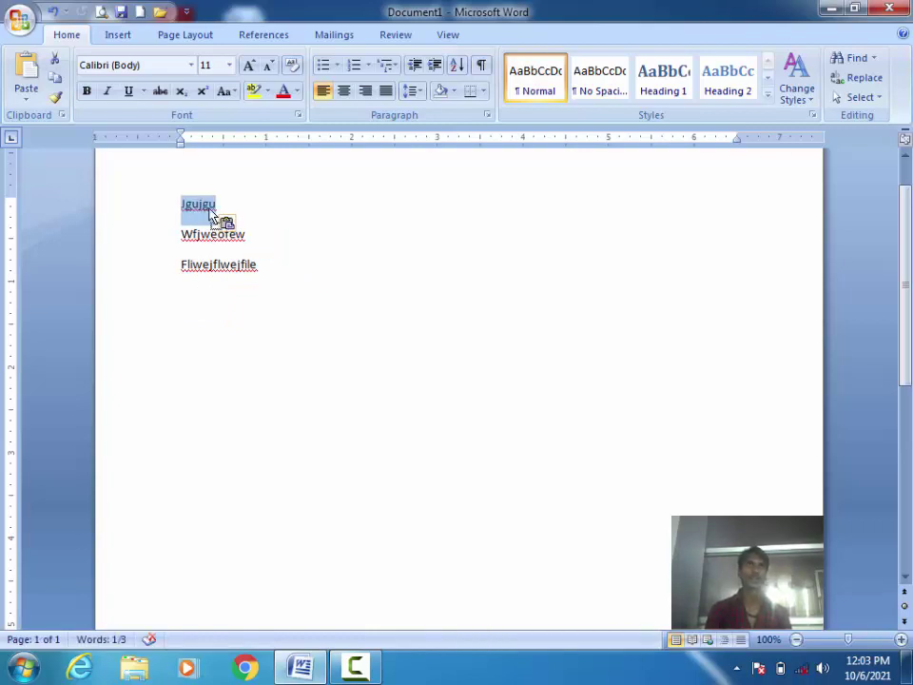
drag(211, 215, 265, 271)
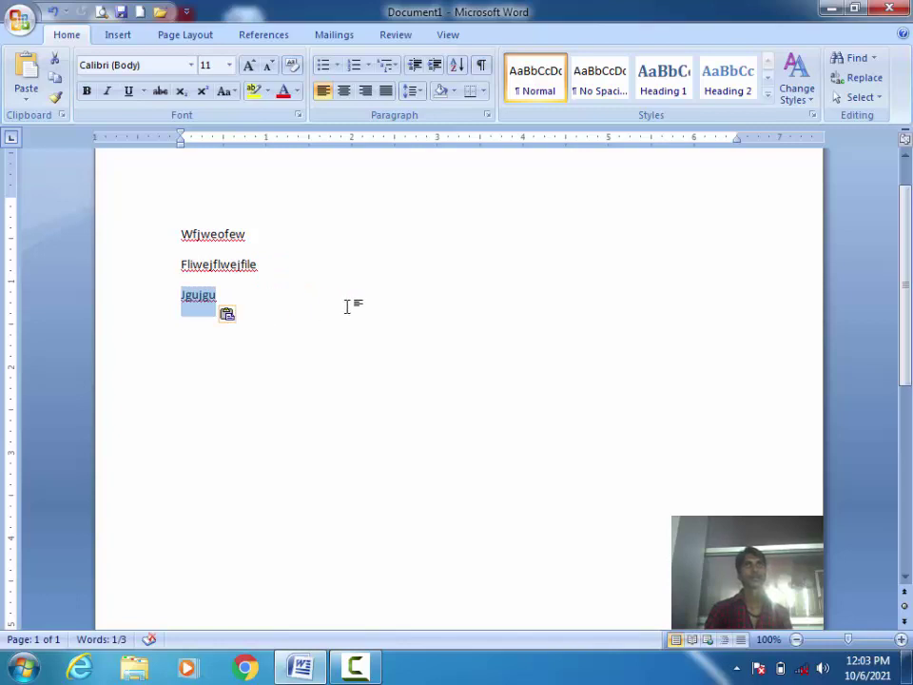
key(ctrl+a)
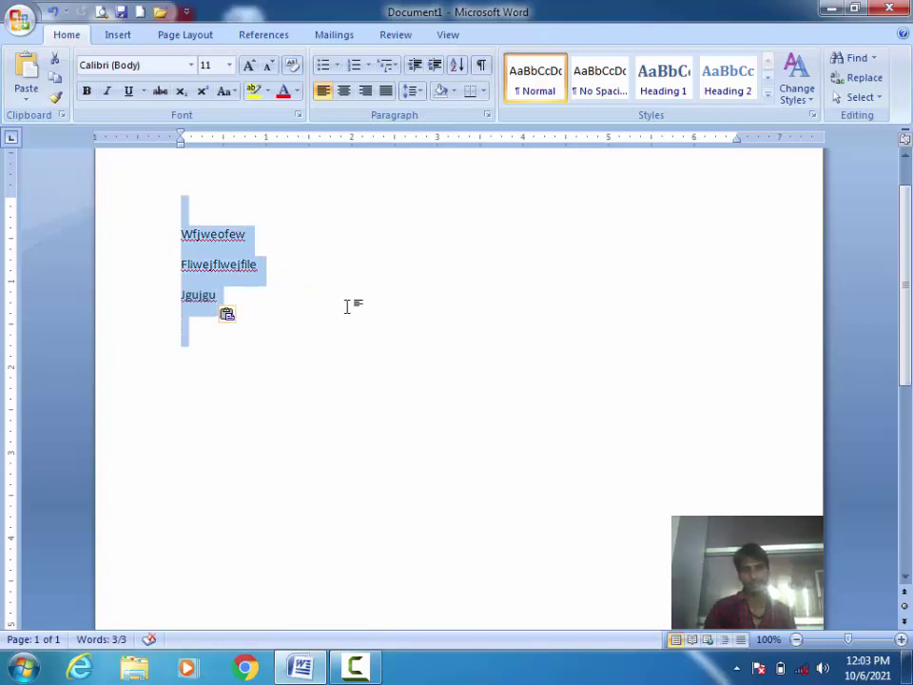
Delete the three selected gibberish lines, leaving a blank page with zero words.
key(Delete)
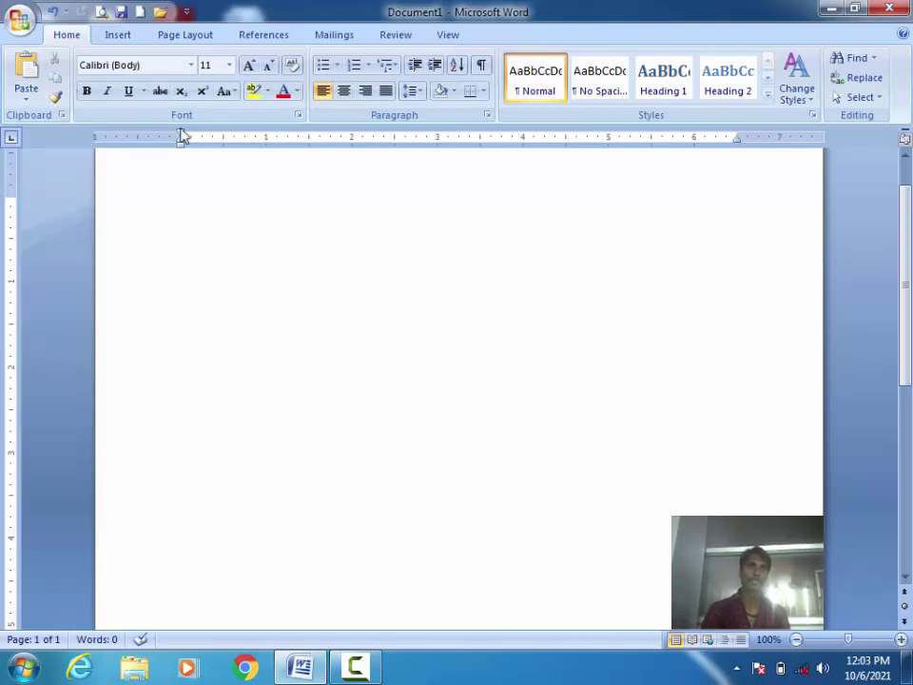
click(28, 96)
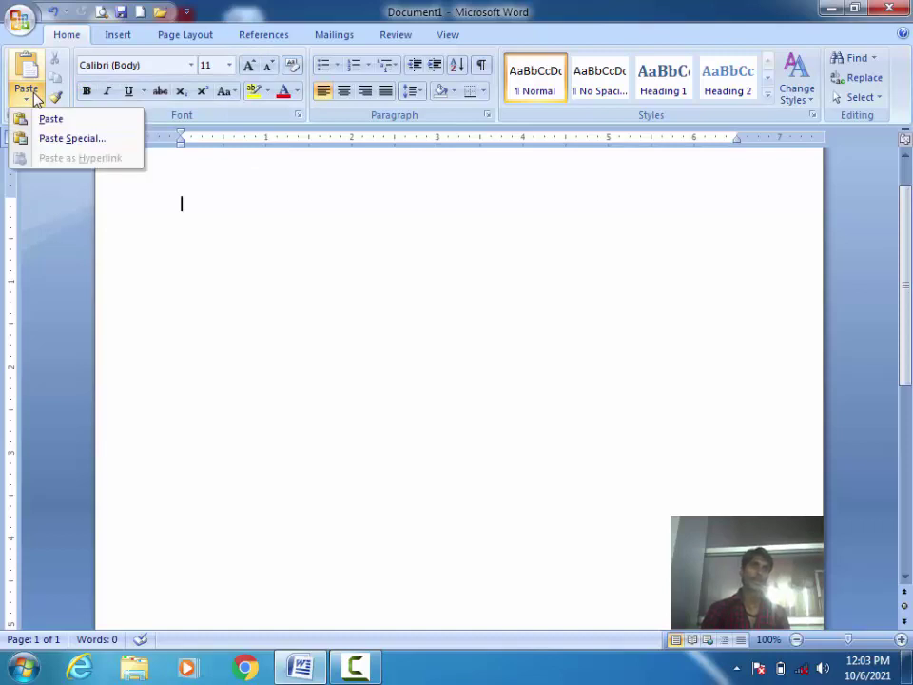
click(216, 205)
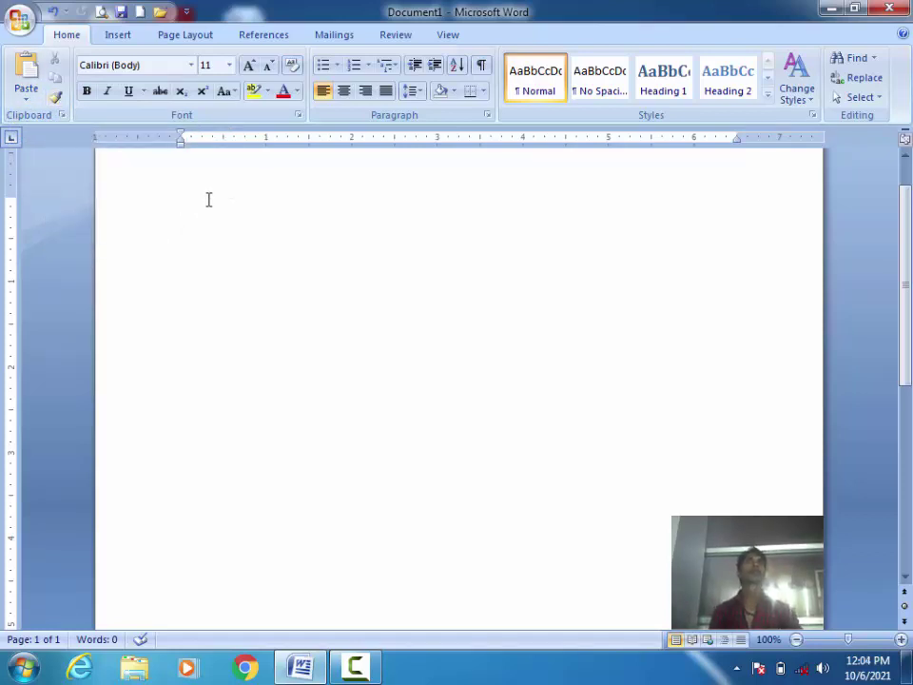
Type the two lines 'jrbgkerjgberkug' and 'lkwengwlekgwelkg'.
text(,jrbgkerjgberku)
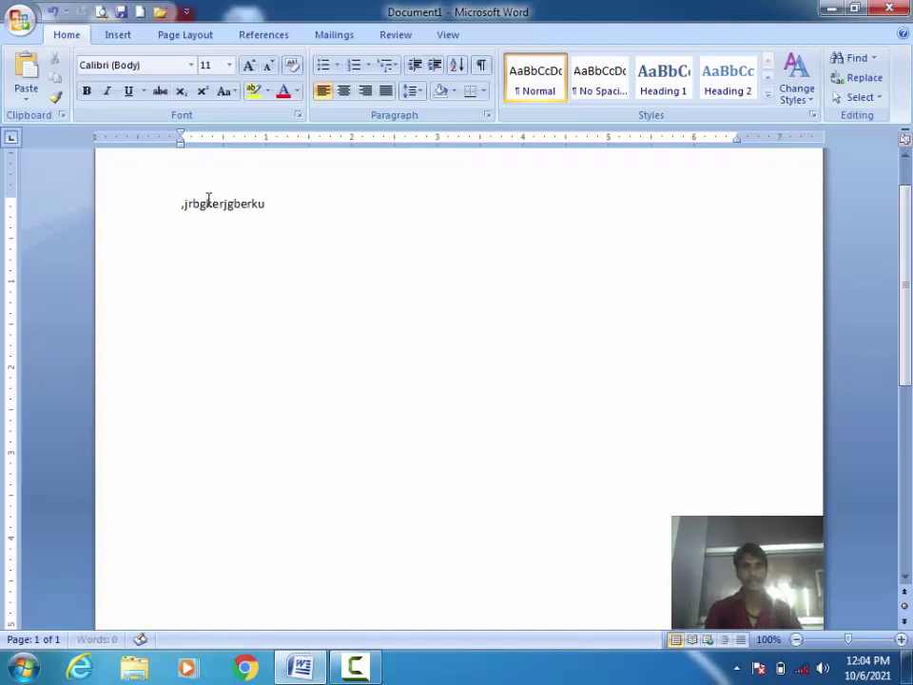
text(g)
key(Return)
text(lkwengwlekgwelkg)
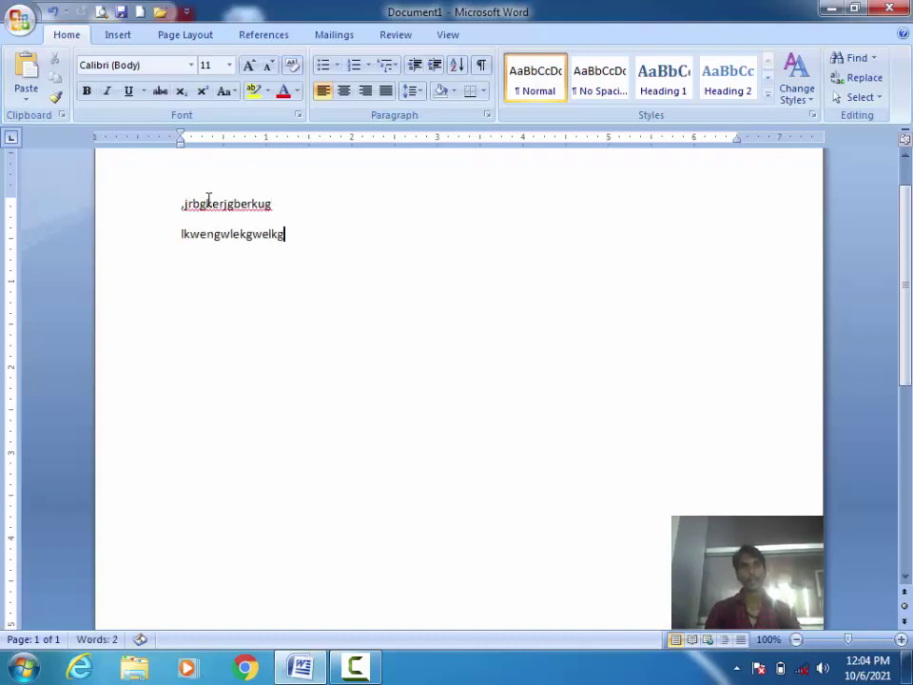
Make the second line, lkwengwlekgwelkg, bold and red.
drag(297, 234, 148, 235)
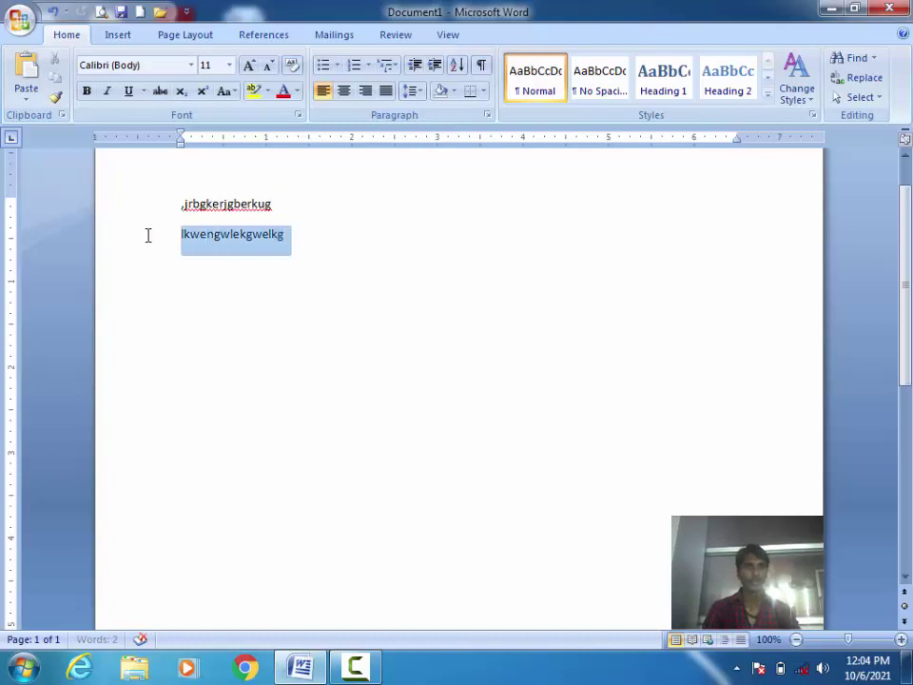
click(86, 91)
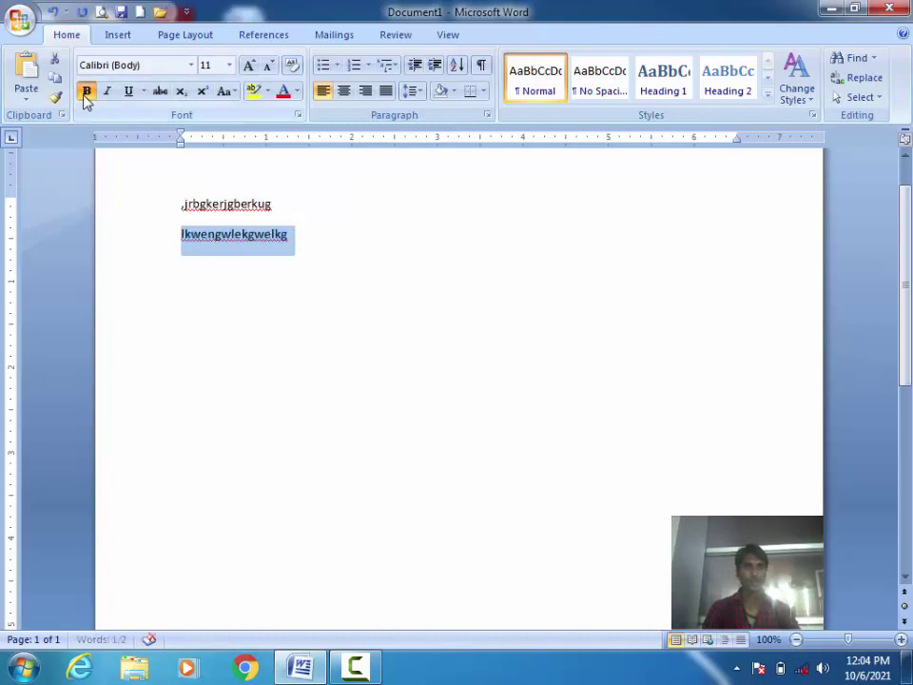
click(313, 256)
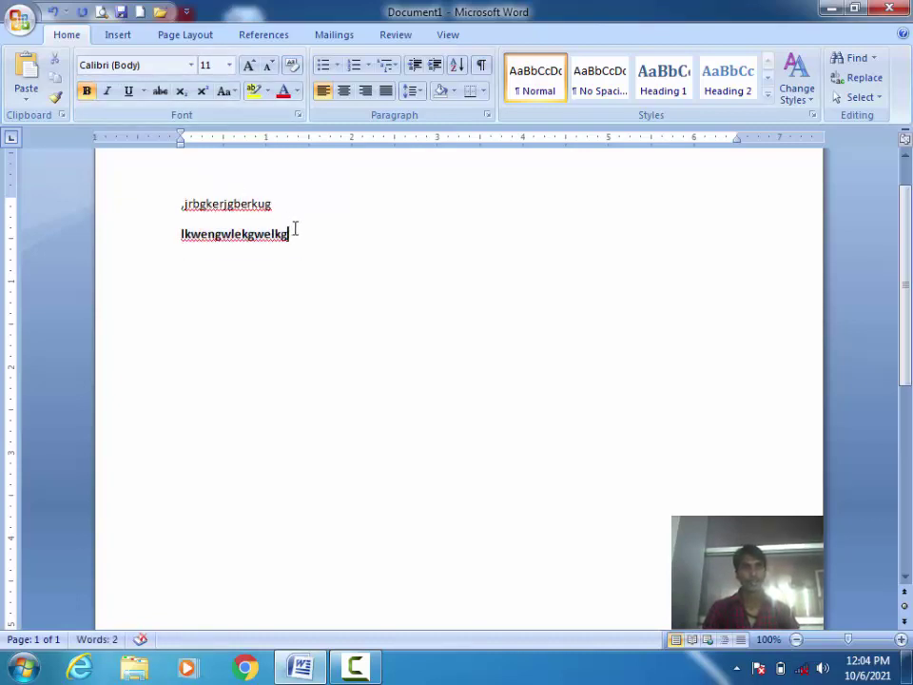
drag(295, 233, 173, 197)
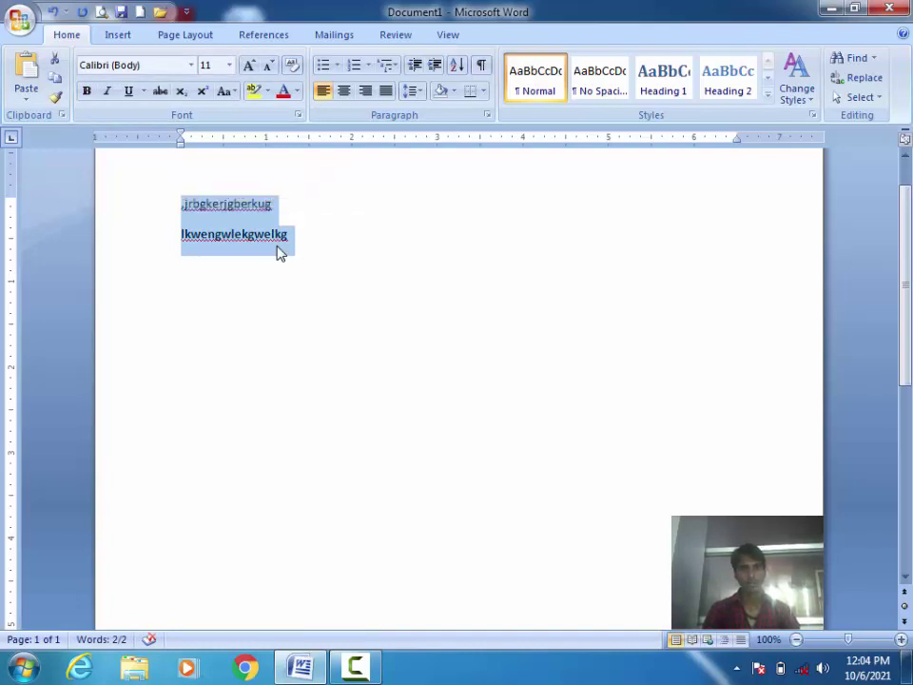
drag(281, 252, 281, 252)
click(285, 92)
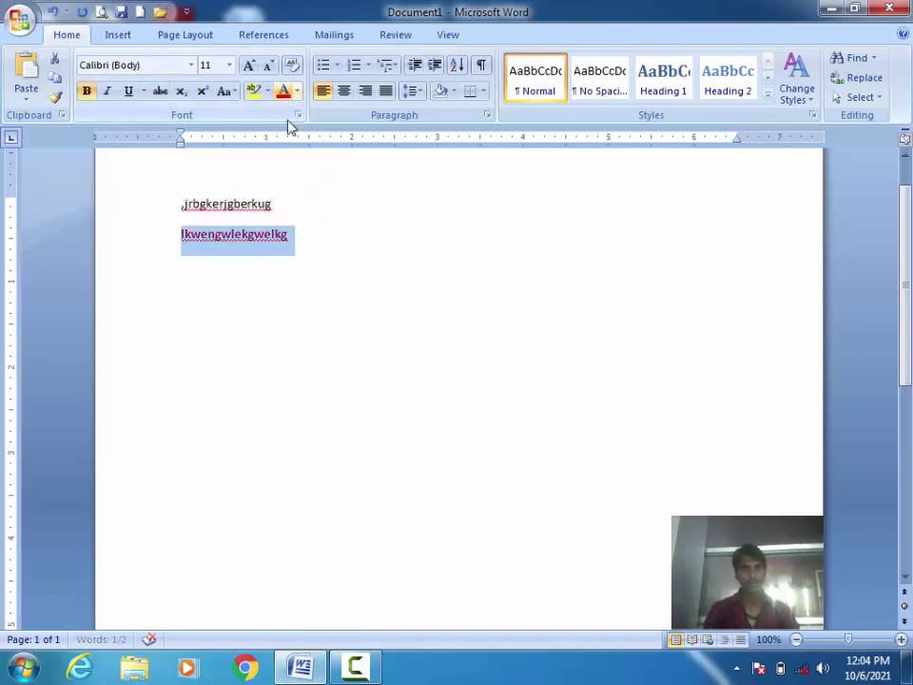
click(310, 264)
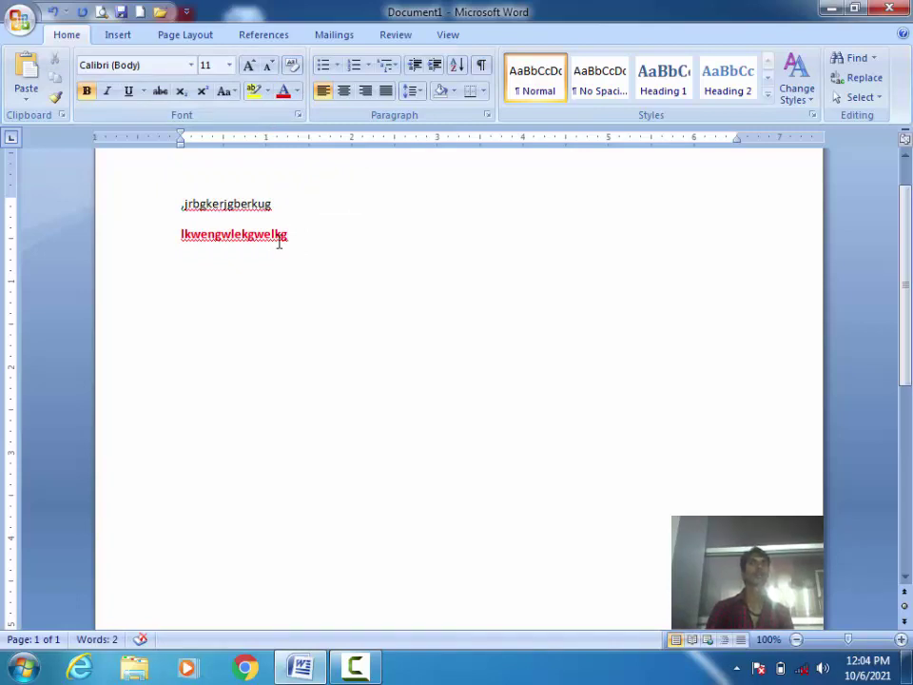
drag(274, 204, 167, 198)
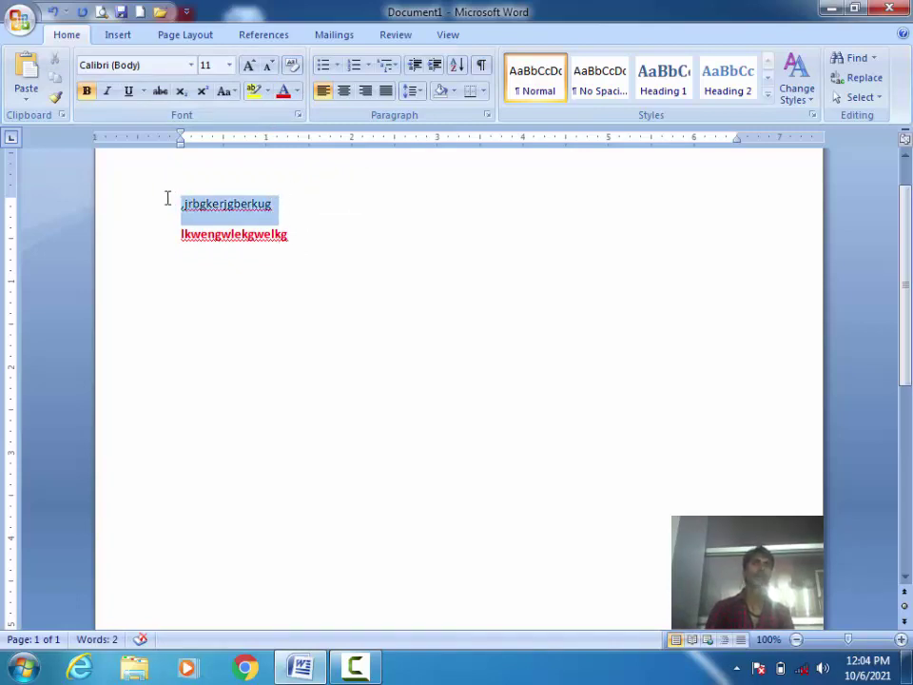
click(346, 260)
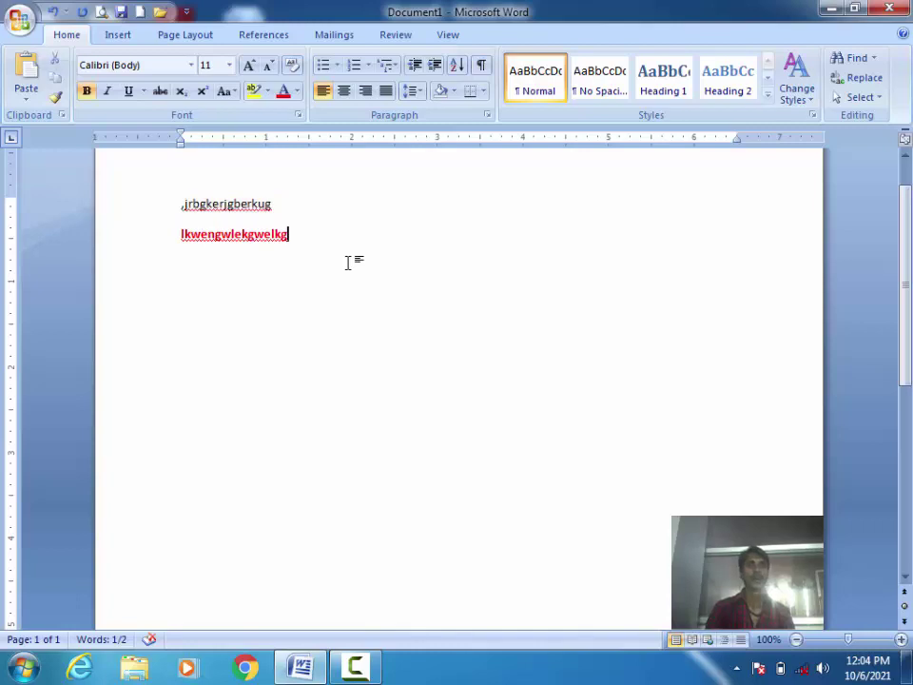
drag(307, 236, 172, 226)
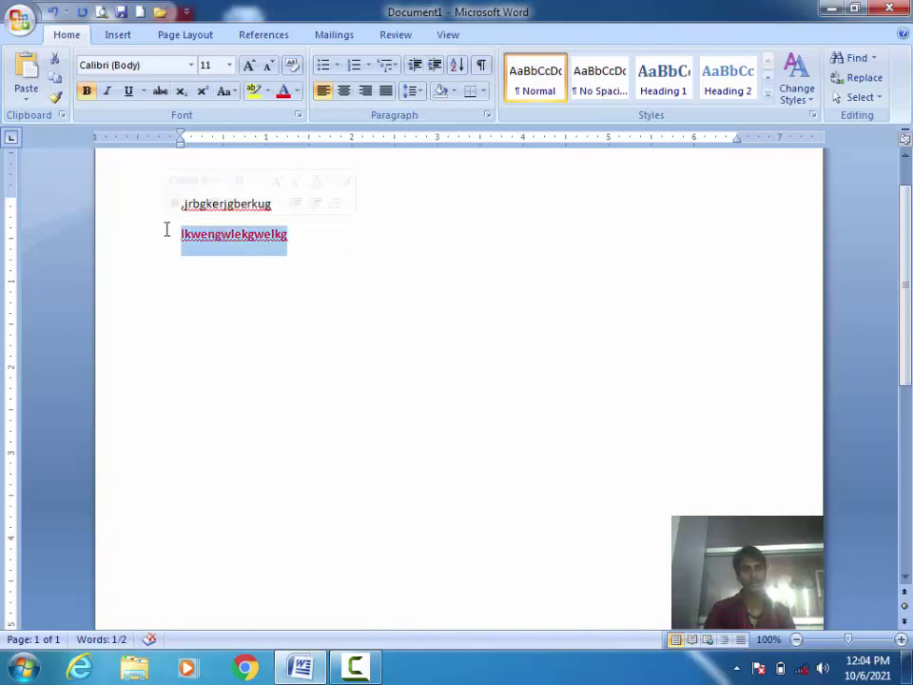
Paint the red bold format onto the first line, undo it, then paint plain formatting onto the second line.
click(55, 97)
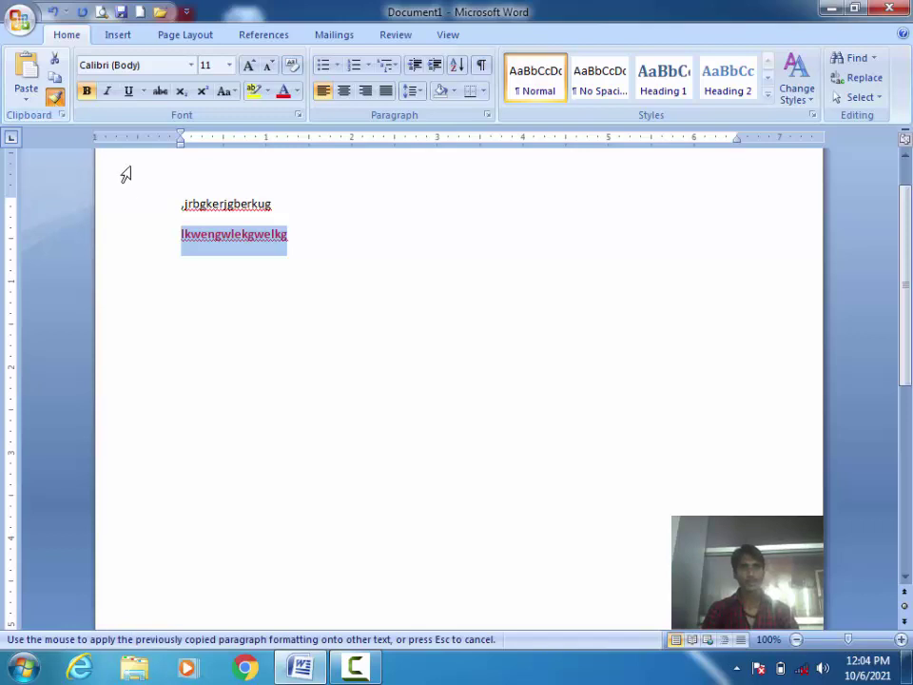
click(194, 202)
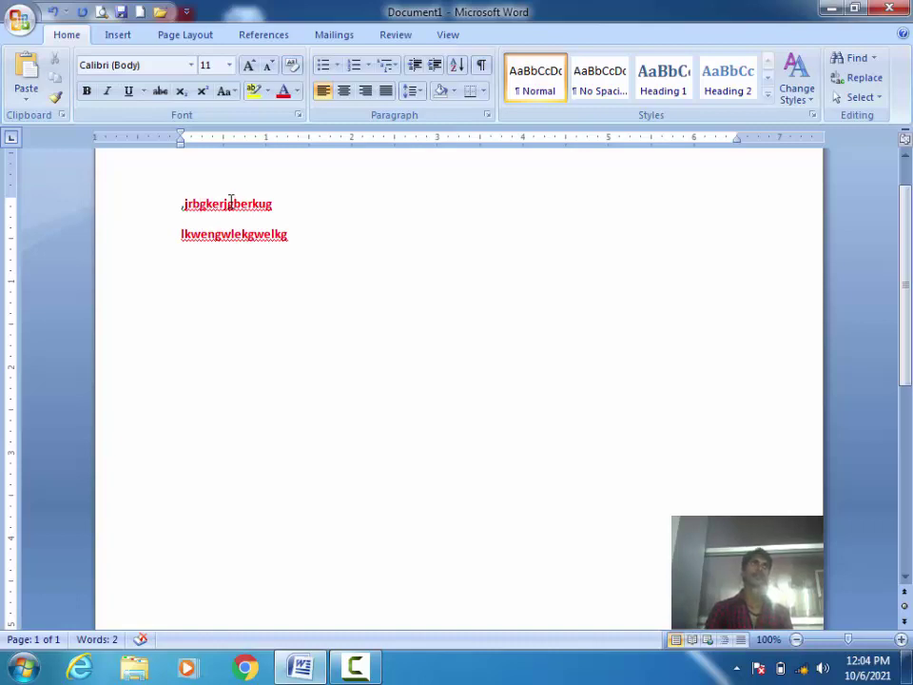
key(ctrl+z)
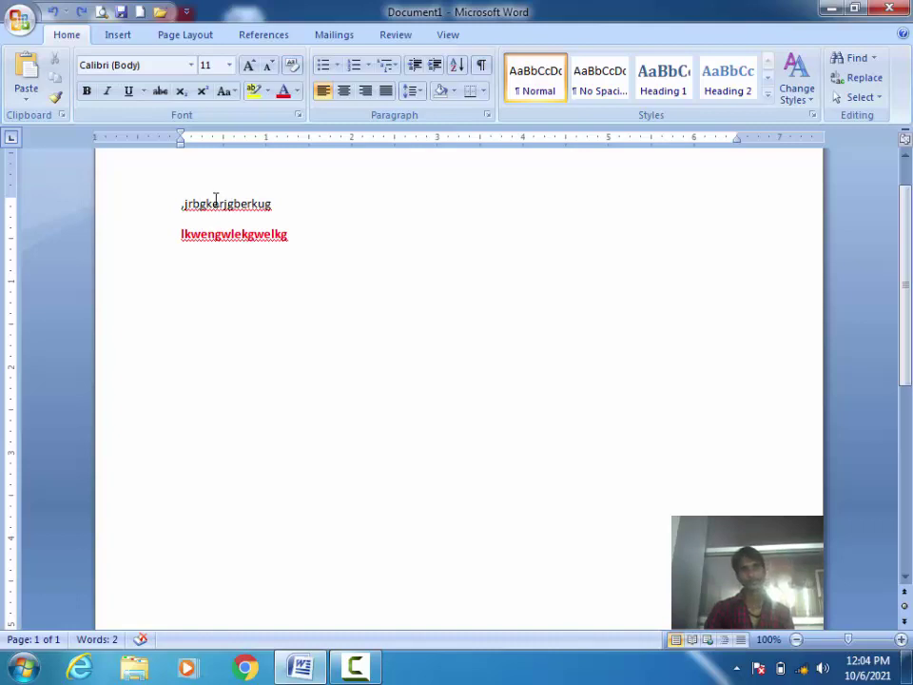
click(55, 97)
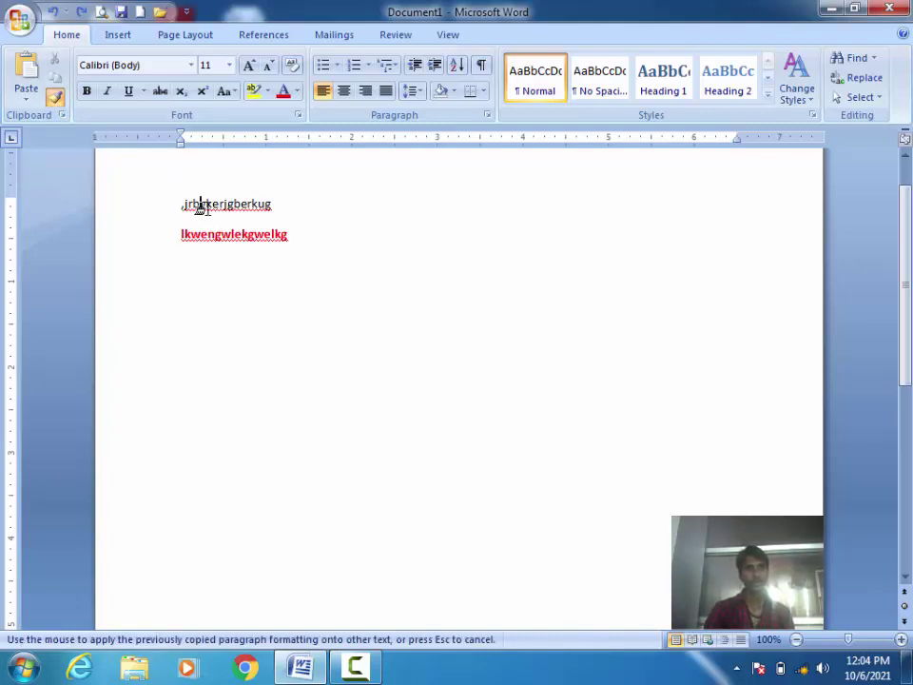
click(214, 233)
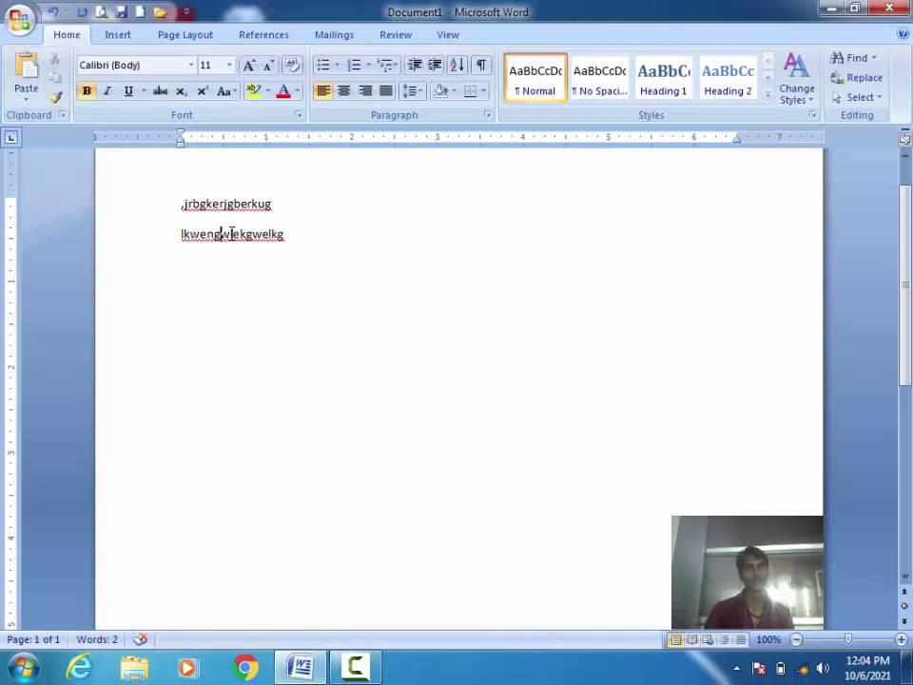
Copy the second line's plain formatting to the first line, then delete both lines.
triple_click(232, 233)
click(55, 96)
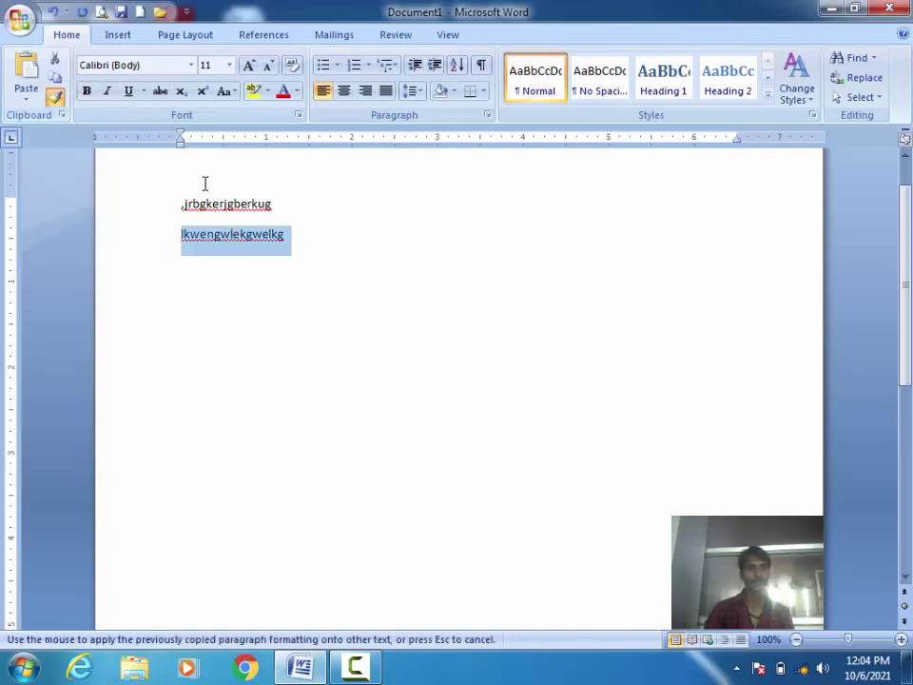
click(210, 203)
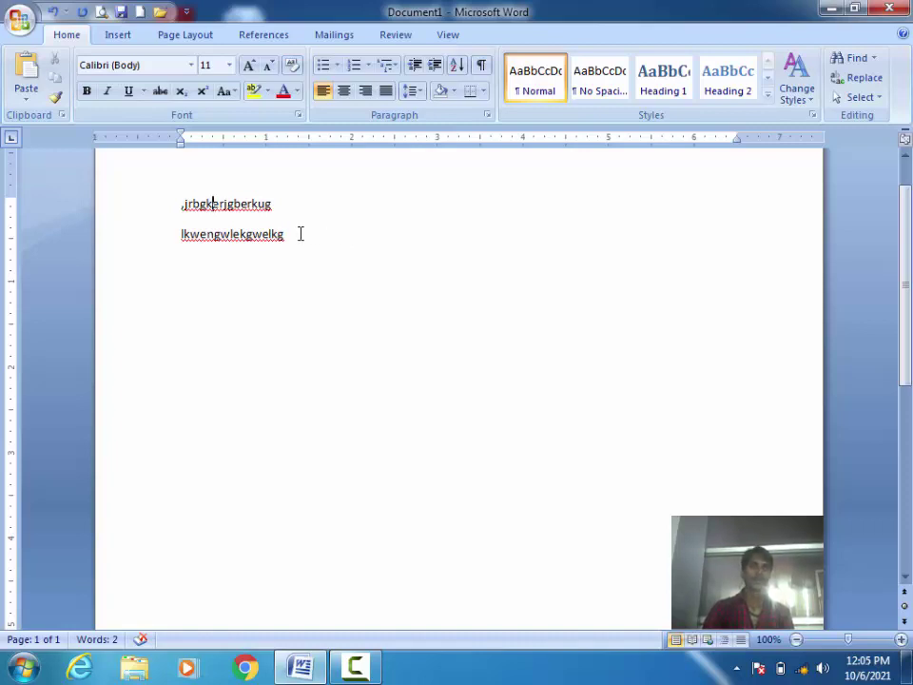
drag(299, 234, 181, 204)
key(Delete)
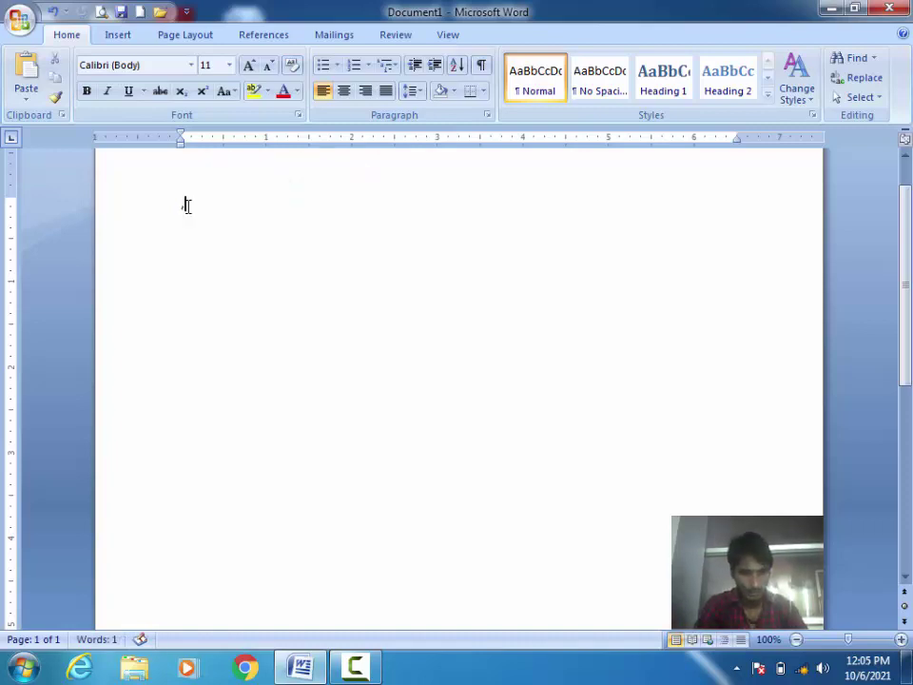
Type ABC and xyz on separate lines, capitalise xyz to XYZ and enlarge it.
text(ABC)
triple_click(187, 207)
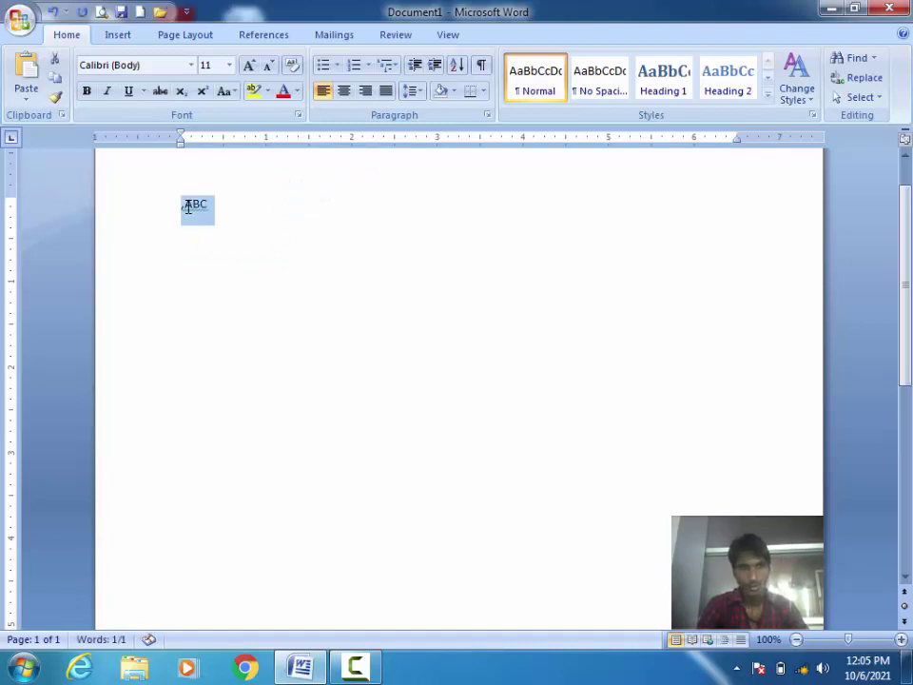
key(Down)
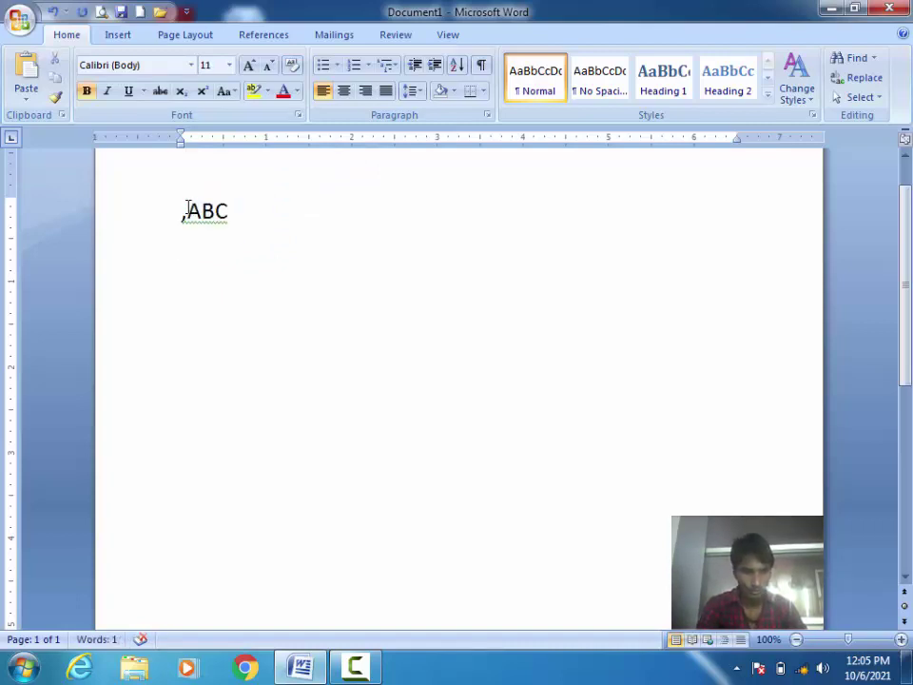
text(xyz)
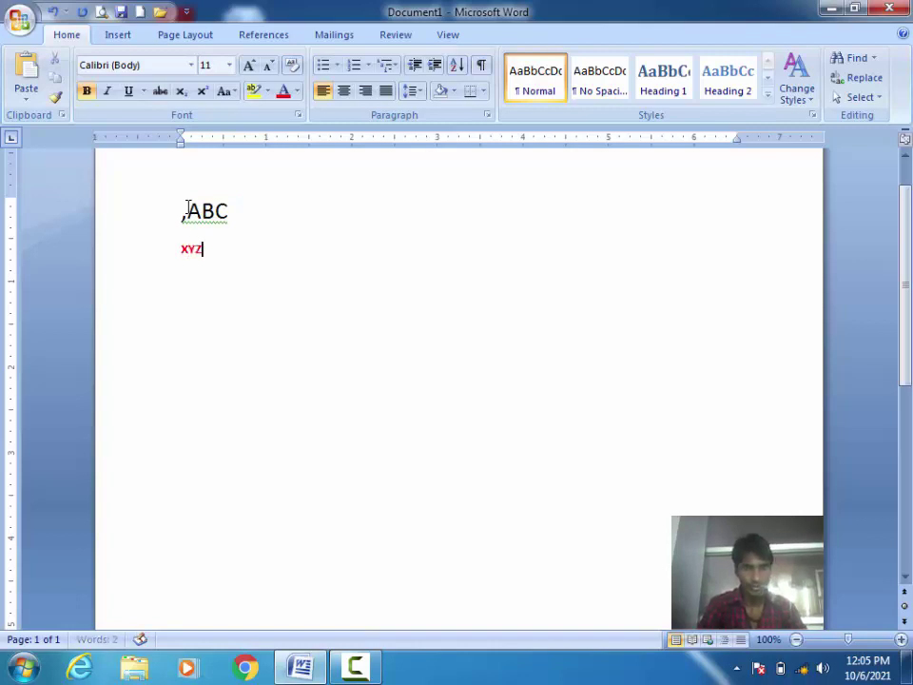
key(shift+Home)
key(ctrl+shift+a)
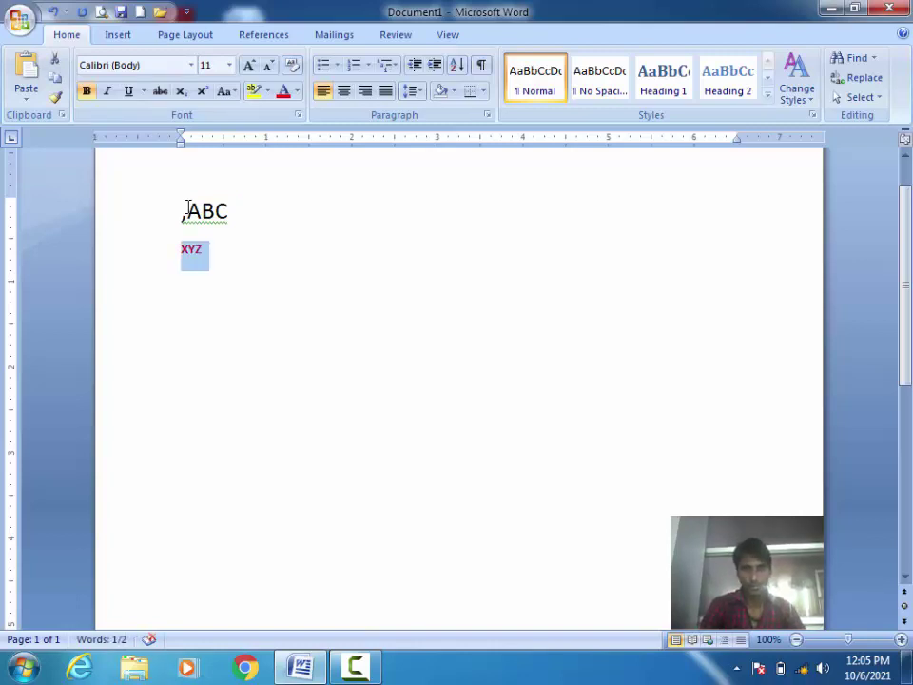
key(ctrl+shift+period)
key(ctrl+shift+period)
key(ctrl+shift+period)
key(ctrl+shift+period)
key(ctrl+shift+period)
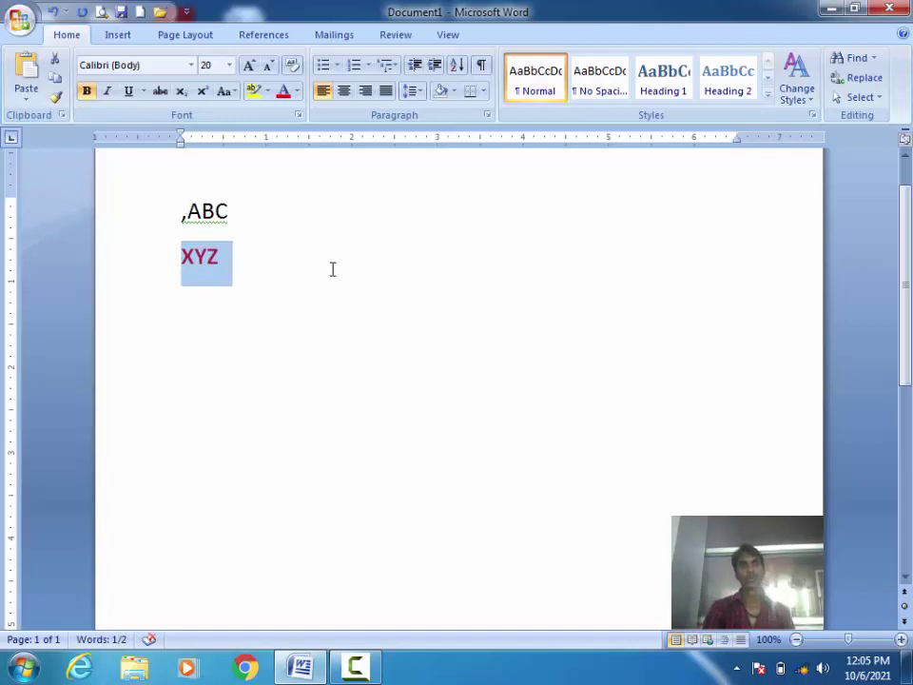
click(333, 269)
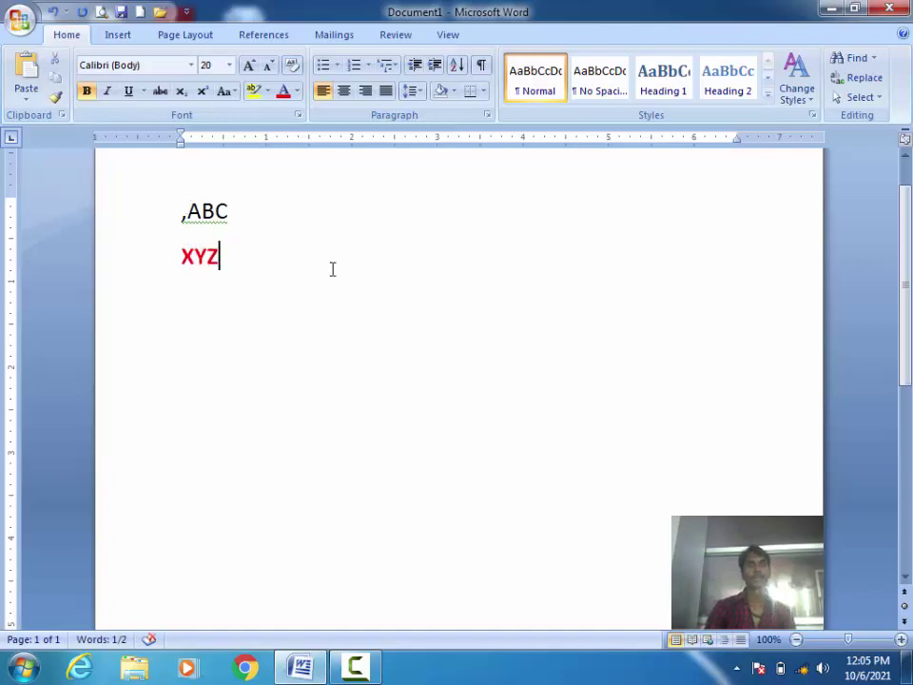
Remove the stray character before ABC and apply the Heading 1 style to XYZ.
click(184, 213)
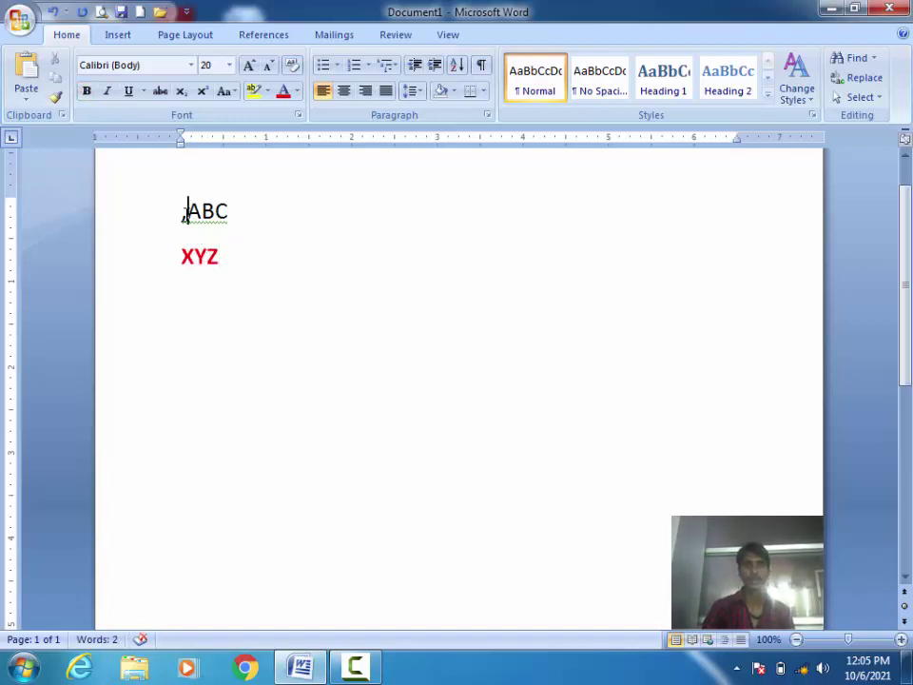
key(BackSpace)
click(282, 332)
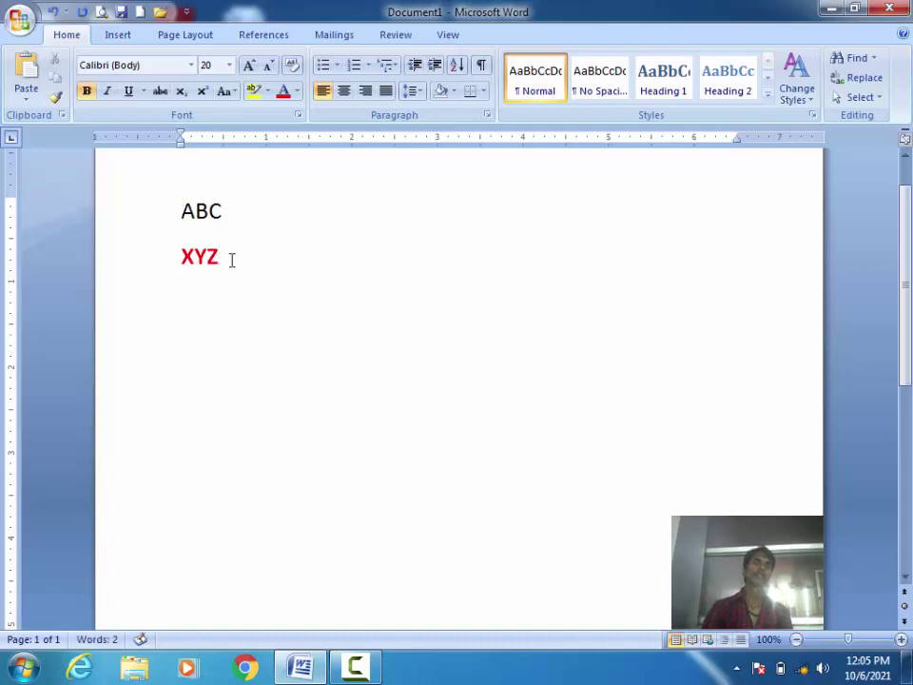
drag(231, 260, 163, 249)
click(271, 351)
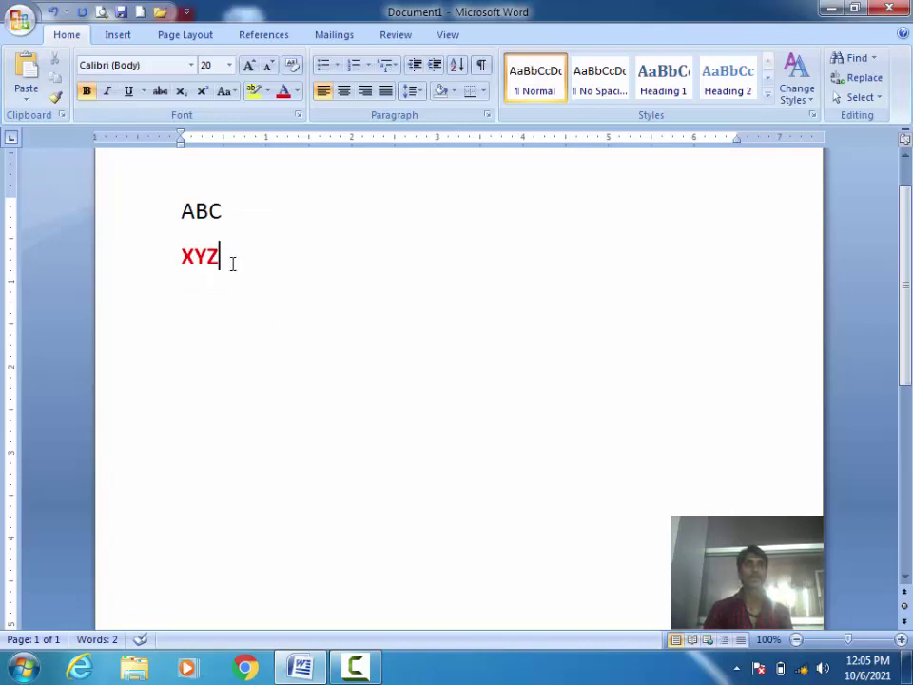
drag(232, 264, 169, 257)
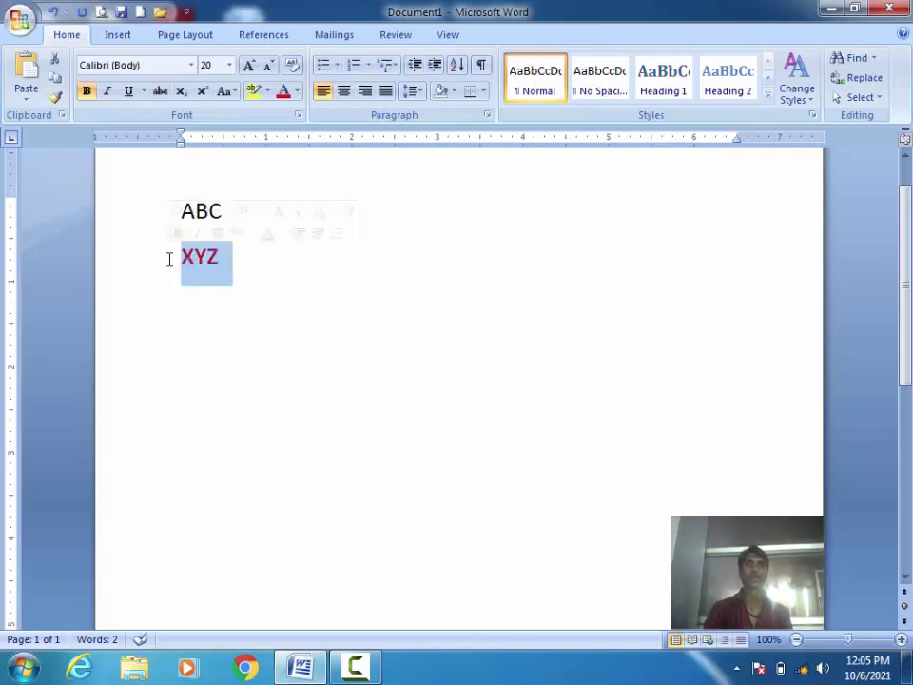
click(656, 83)
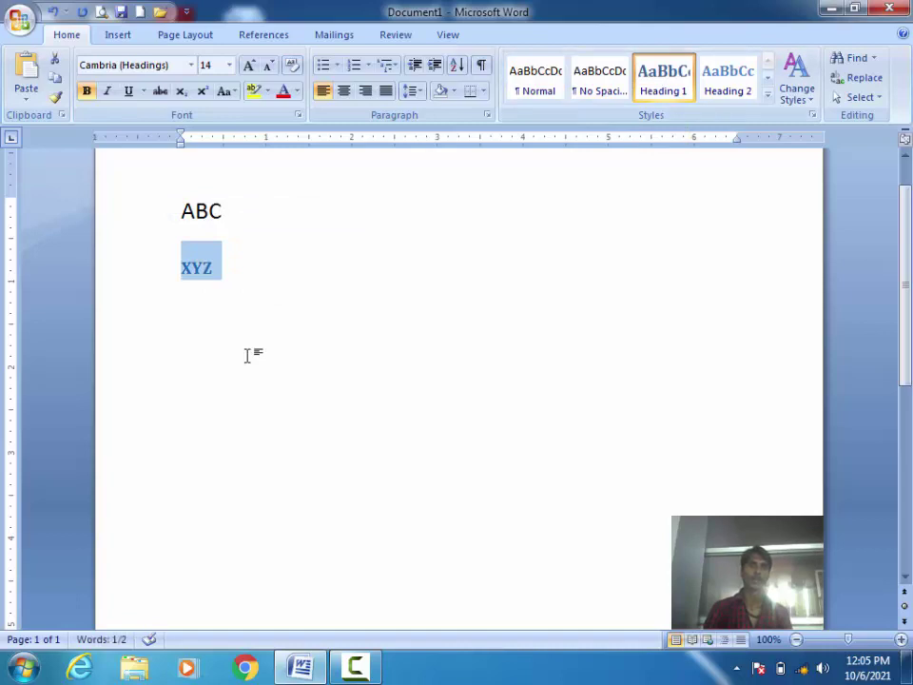
click(257, 304)
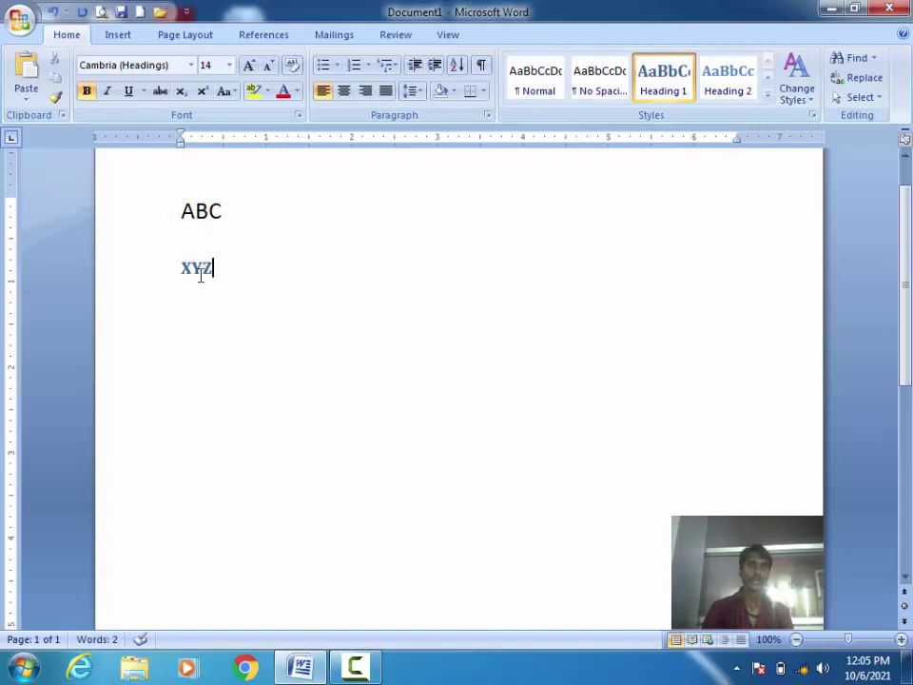
Pick up XYZ's formatting with Format Painter and select ABC for replacement.
drag(219, 267, 168, 259)
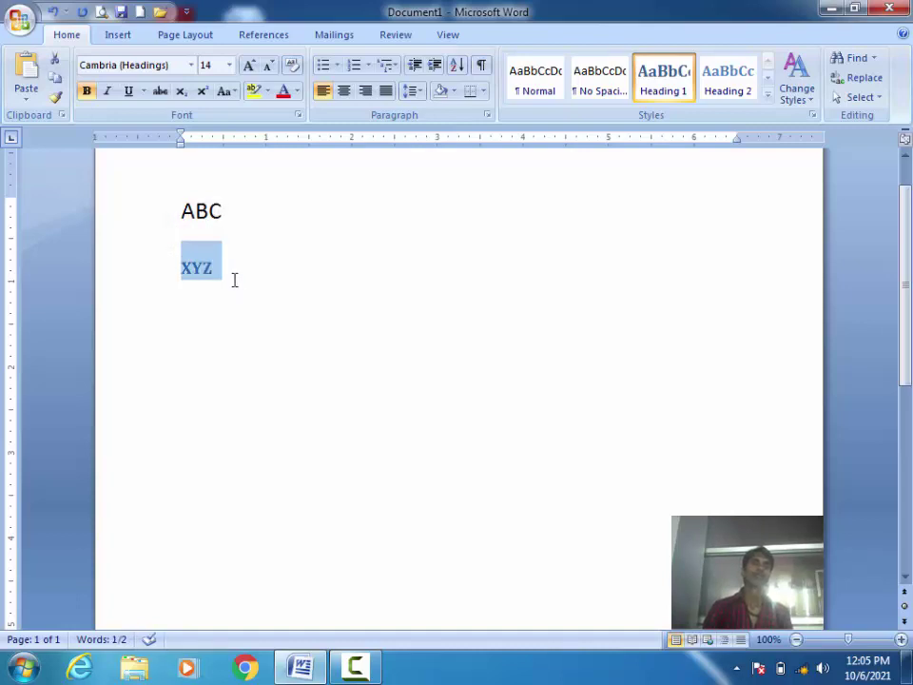
click(267, 367)
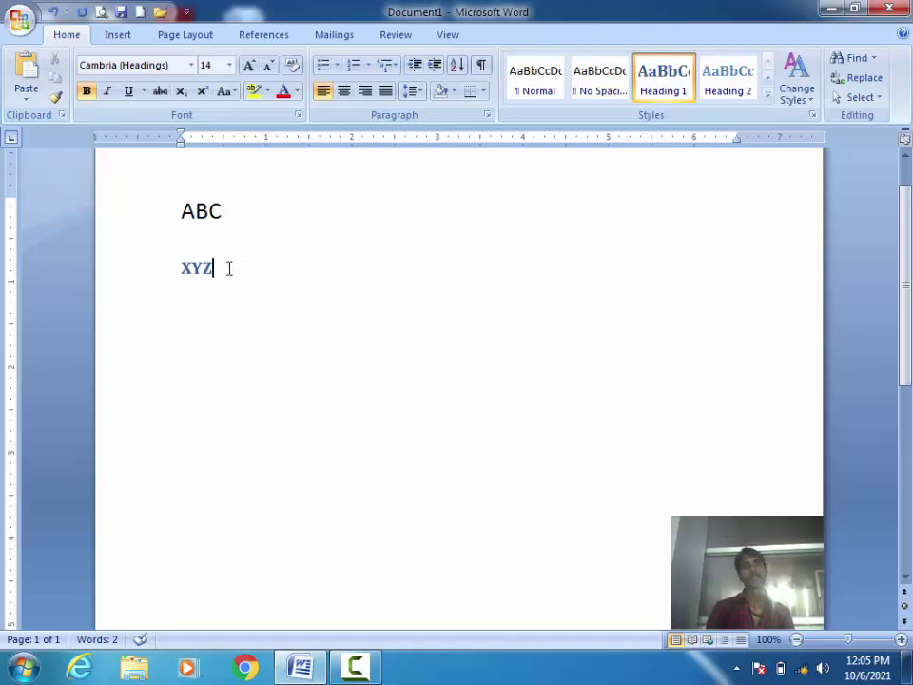
double_click(197, 269)
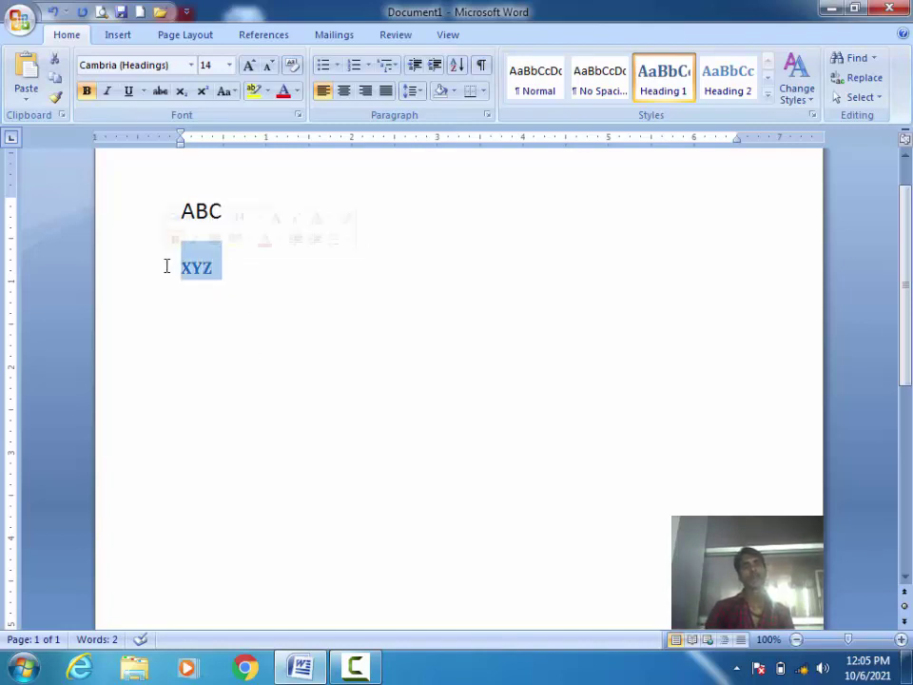
click(187, 203)
drag(182, 205, 234, 209)
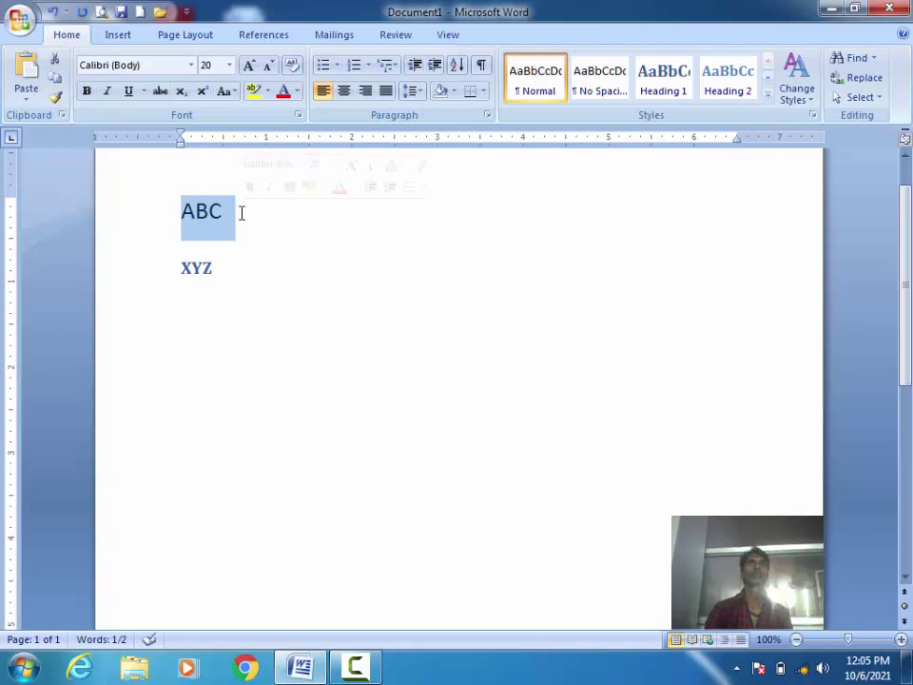
click(241, 273)
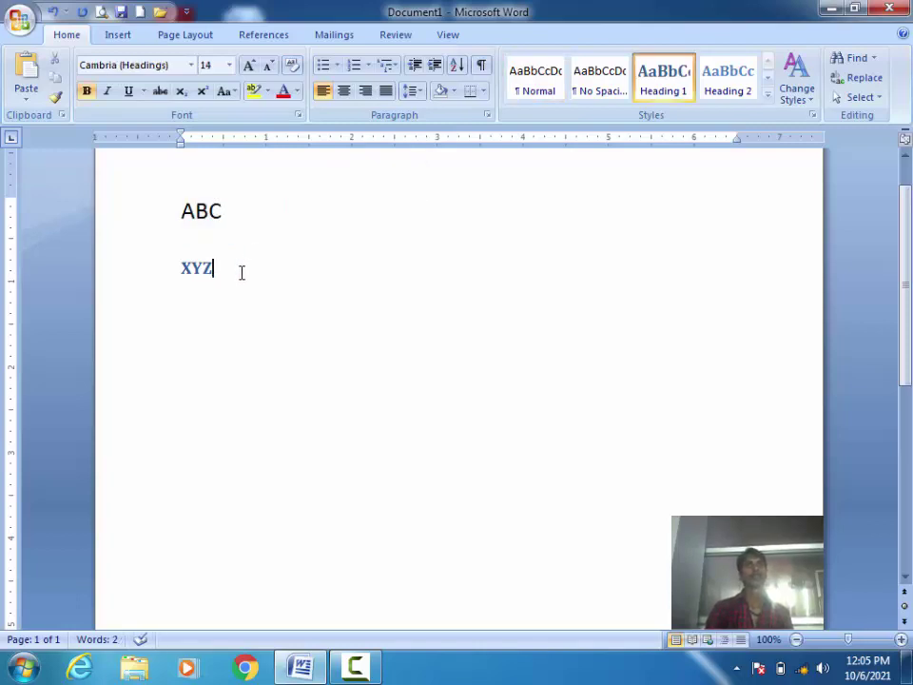
click(56, 97)
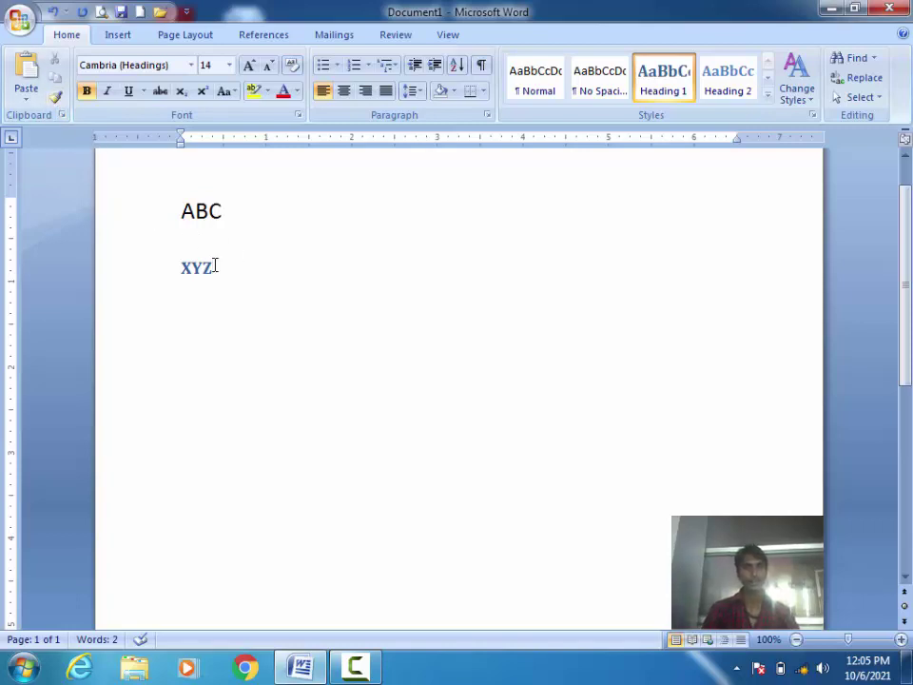
drag(224, 268, 158, 267)
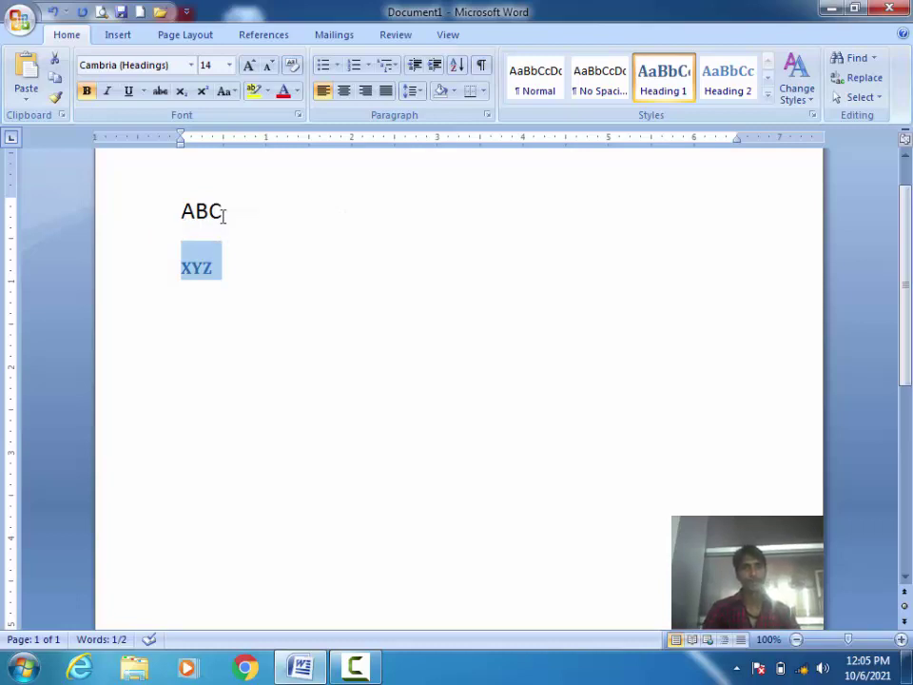
drag(228, 210, 143, 202)
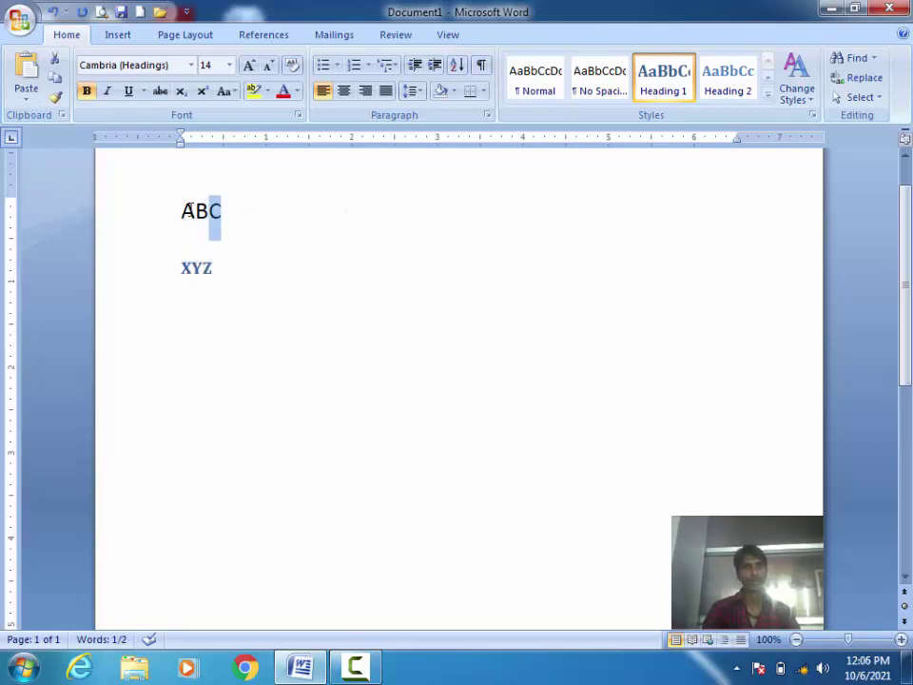
Replace ABC with Jgujgu via Paste Special in a chosen format.
click(27, 91)
click(67, 139)
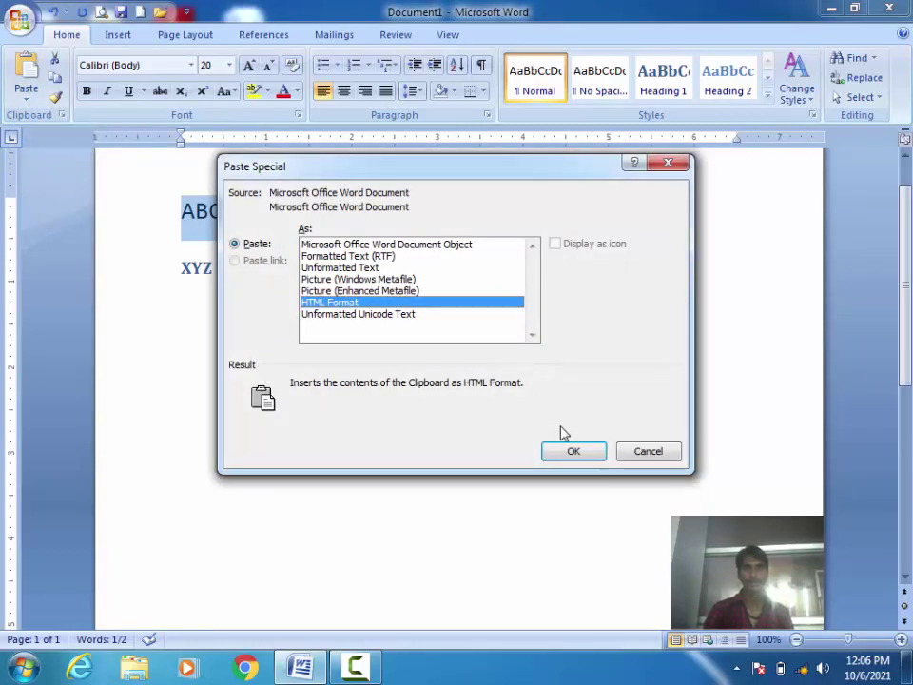
click(336, 246)
key(Down)
key(Down)
key(Down)
key(Down)
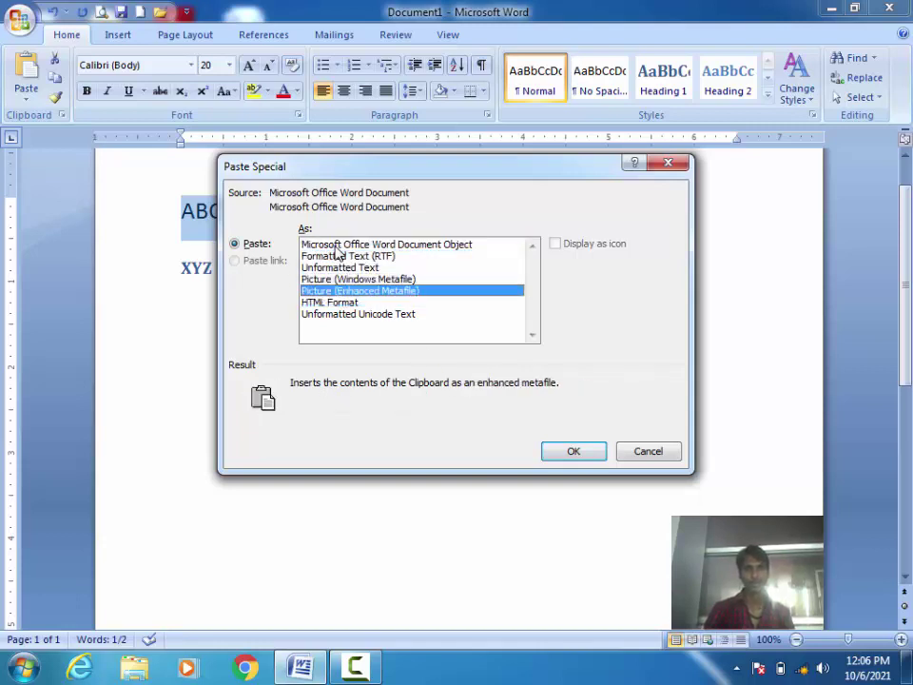
key(Down)
key(Return)
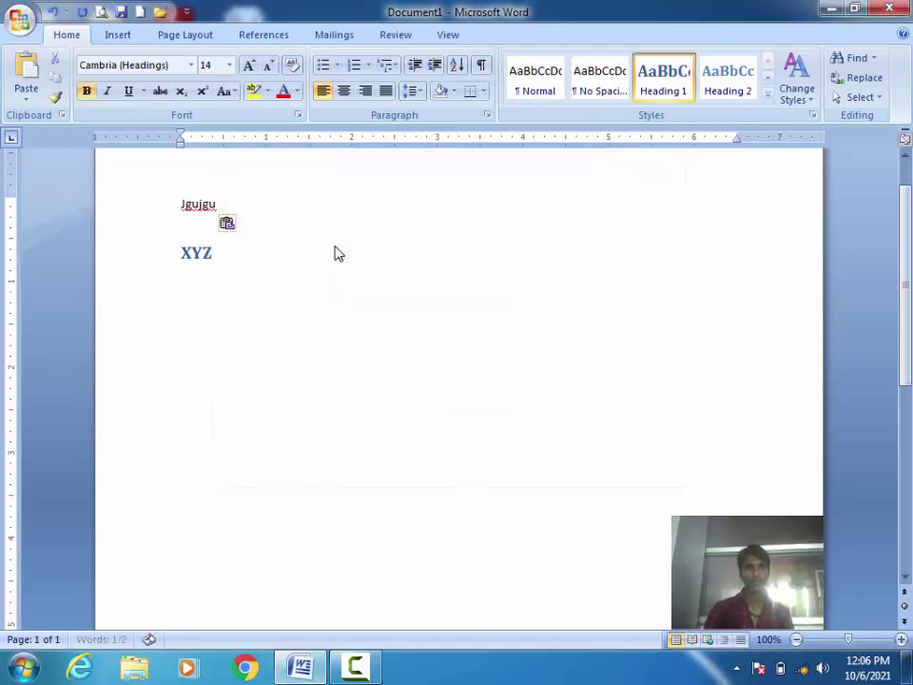
Apply the Heading 1 style to Jgujgu.
drag(232, 209, 182, 205)
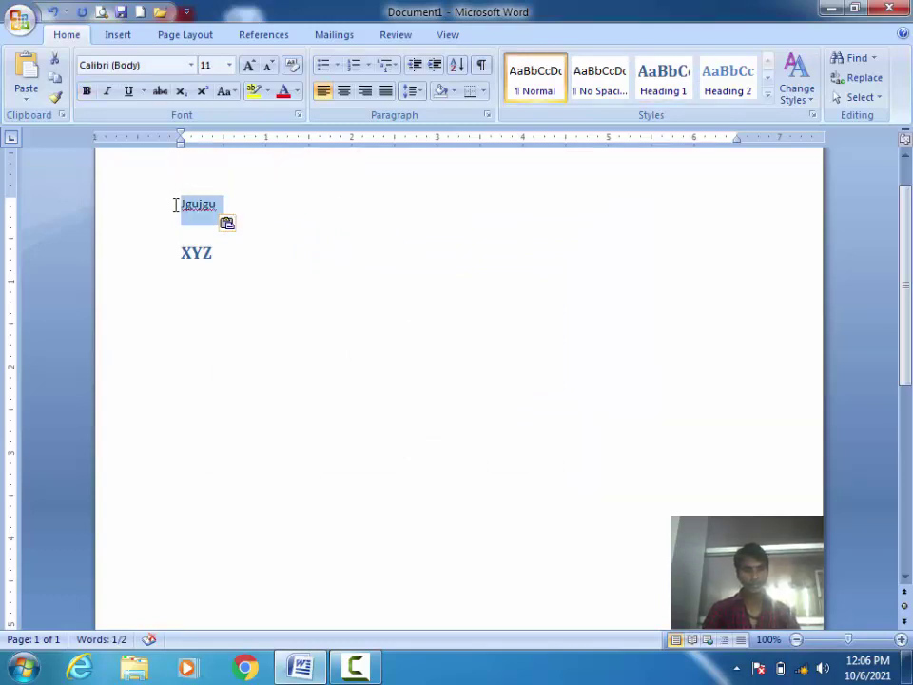
key(ctrl+alt+1)
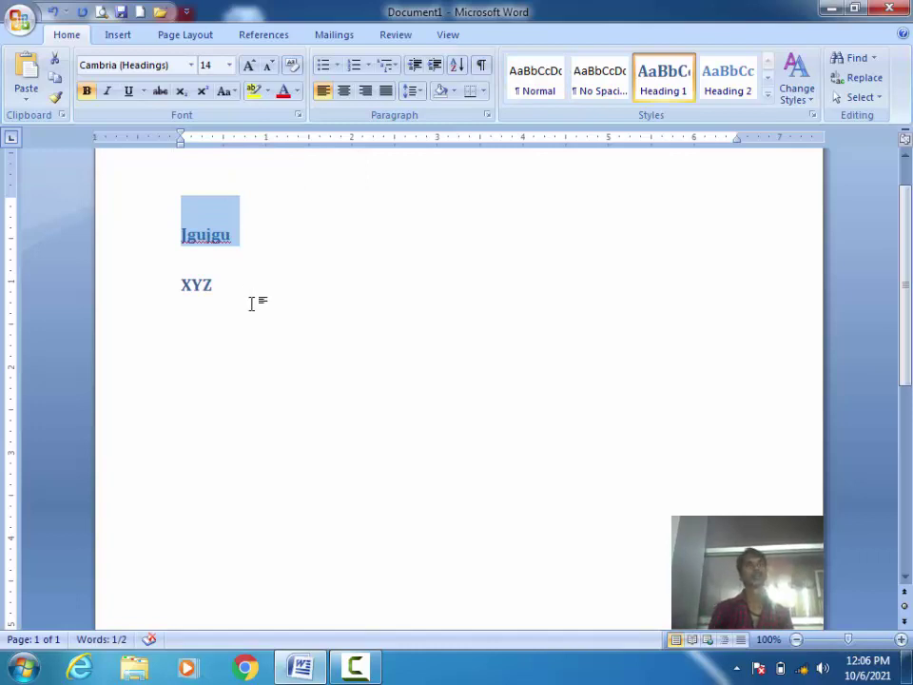
click(252, 303)
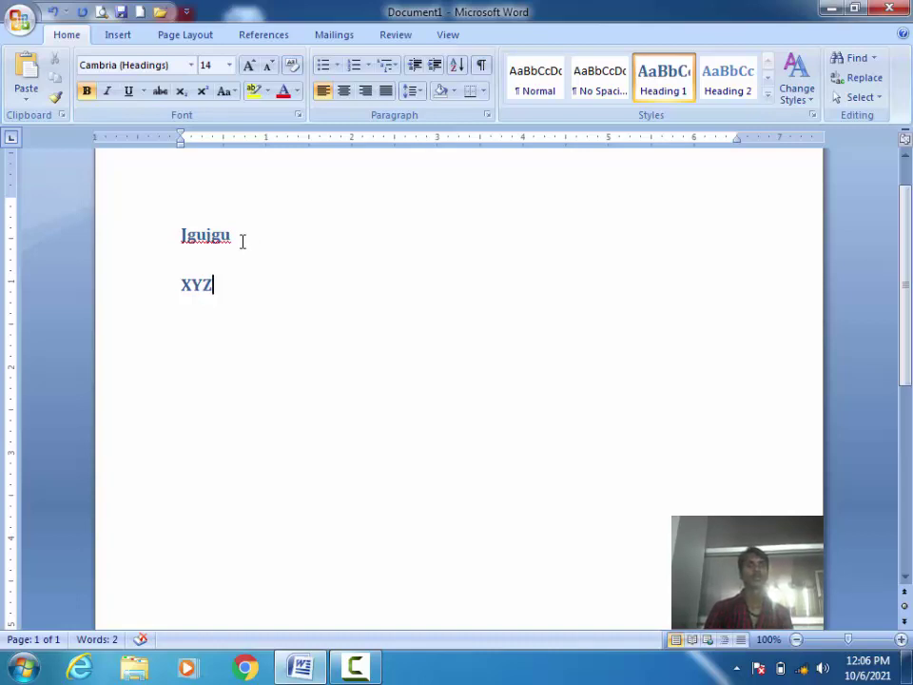
Replace both lines with 'kjdvbkudsvbdskuv' and 'kjweughewkug' on two lines.
drag(228, 285, 165, 220)
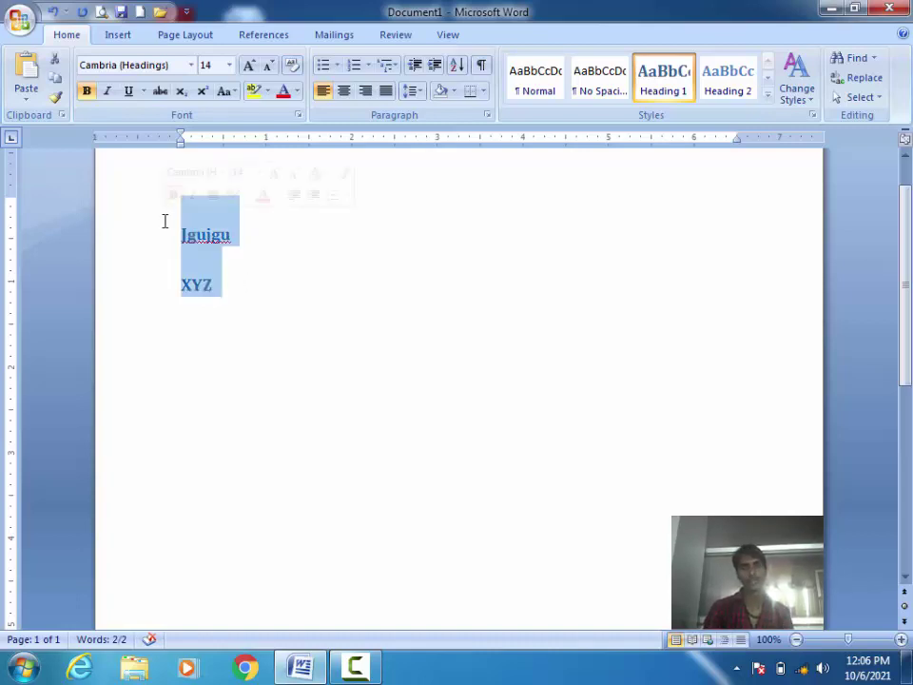
key(Delete)
text(kjdvb)
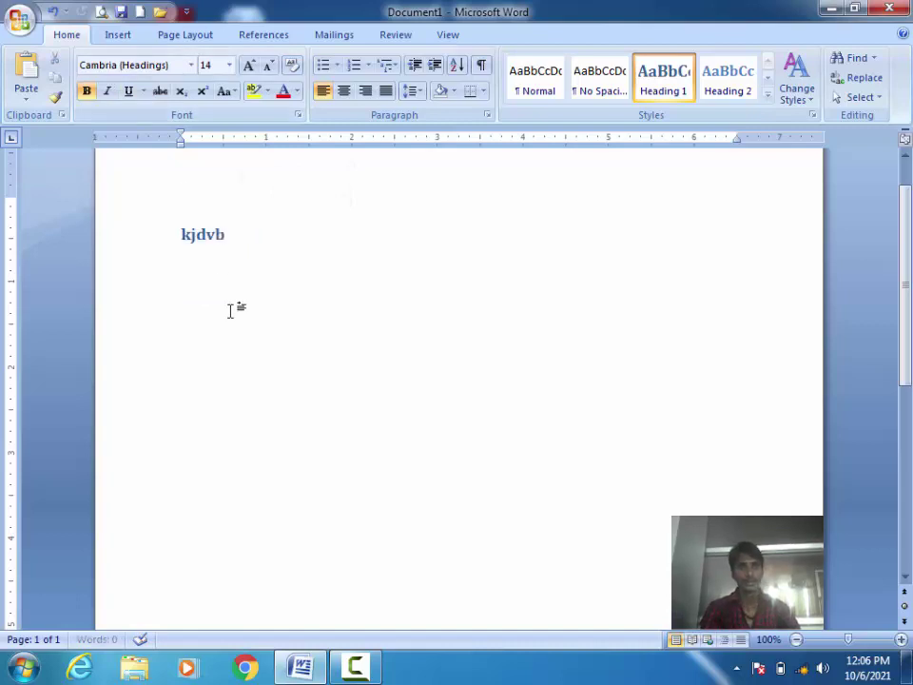
text(kudsvbdskuv)
key(Return)
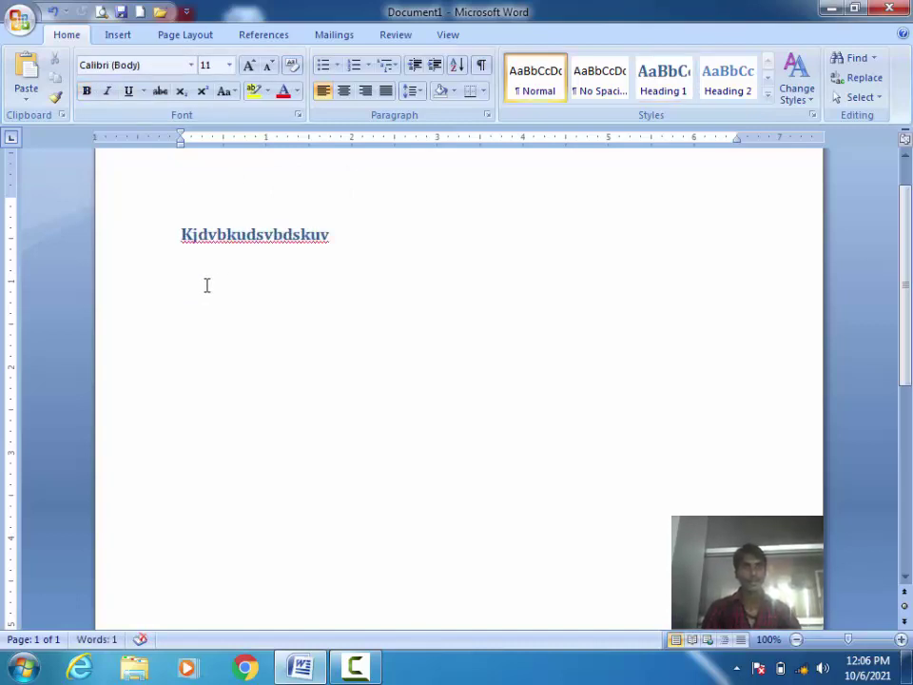
text(kjweughewkug)
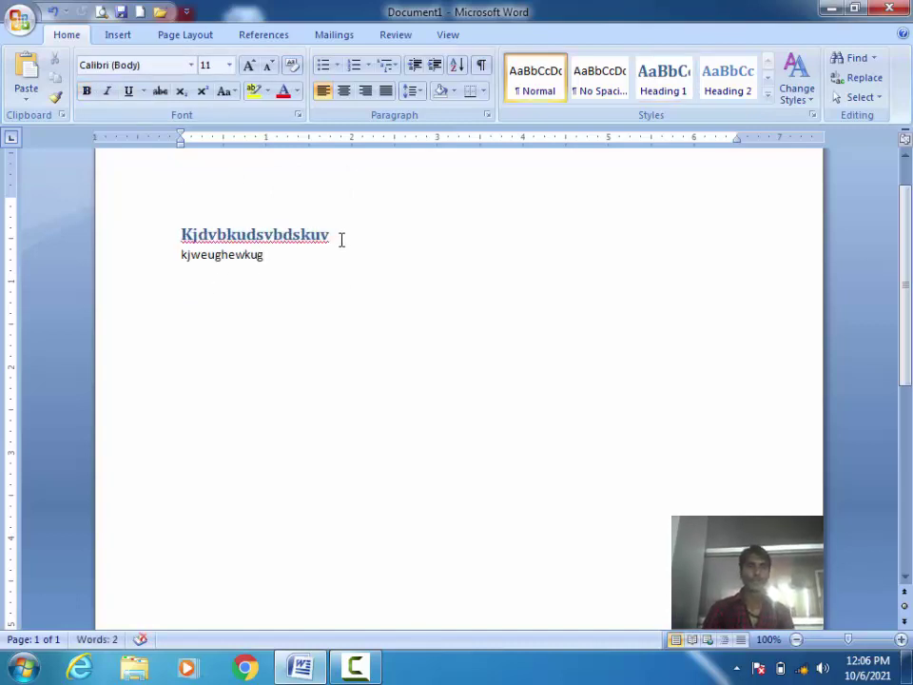
Apply the Heading 1 style to the second line, kjweughewkug.
drag(341, 237, 186, 233)
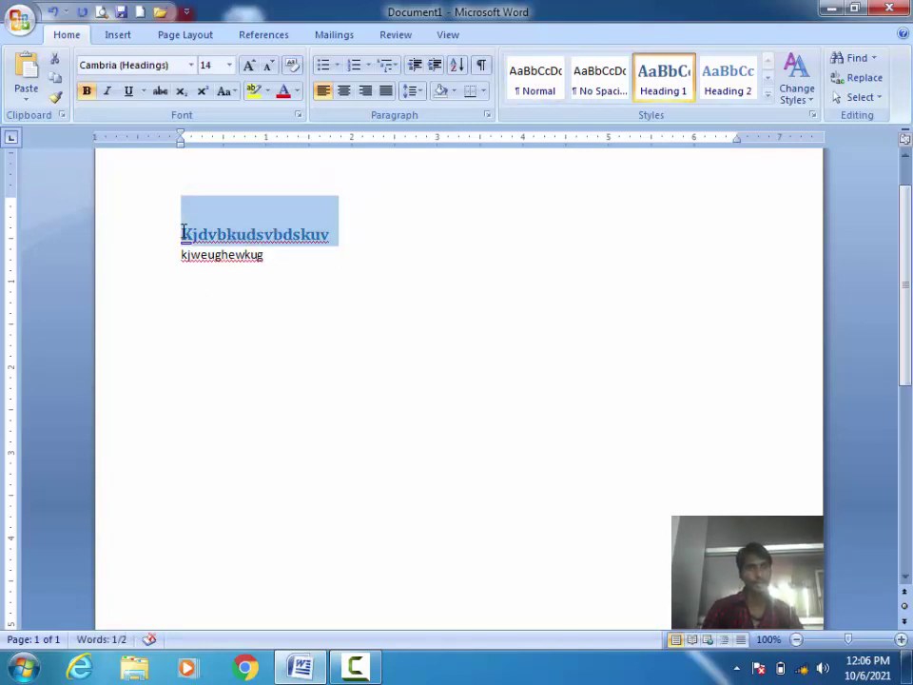
drag(281, 257, 142, 248)
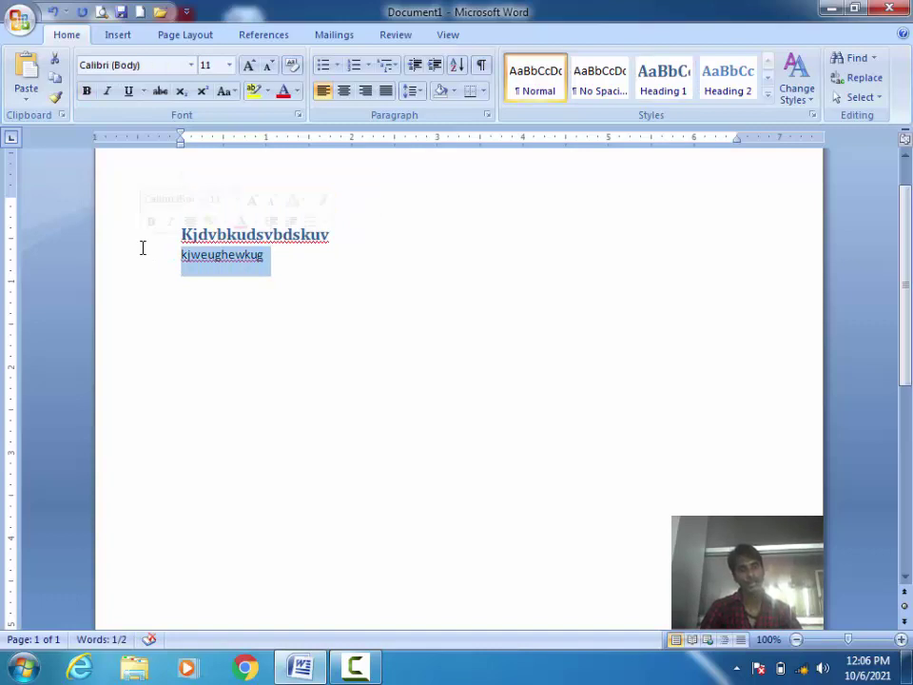
key(ctrl+alt+1)
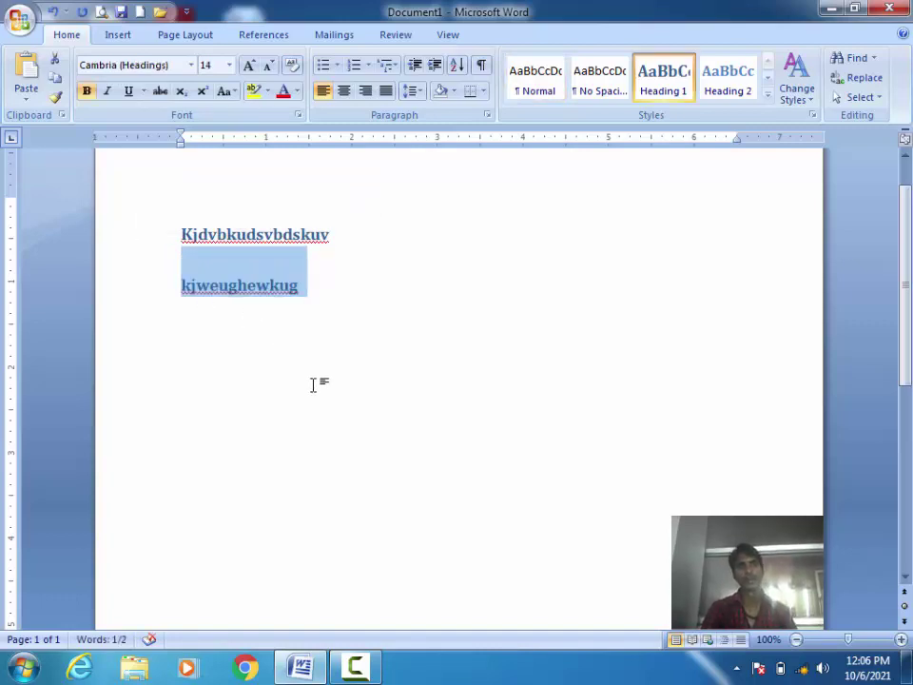
click(314, 388)
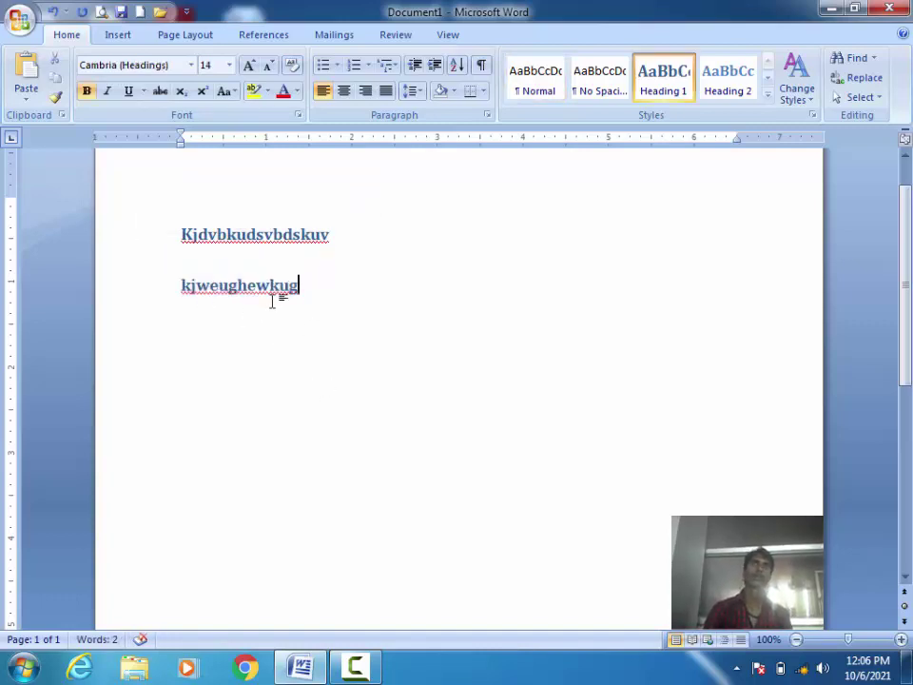
Clear the document, type 'ehfwefhuwe ifjewi', and close it without saving.
key(ctrl+a)
key(Delete)
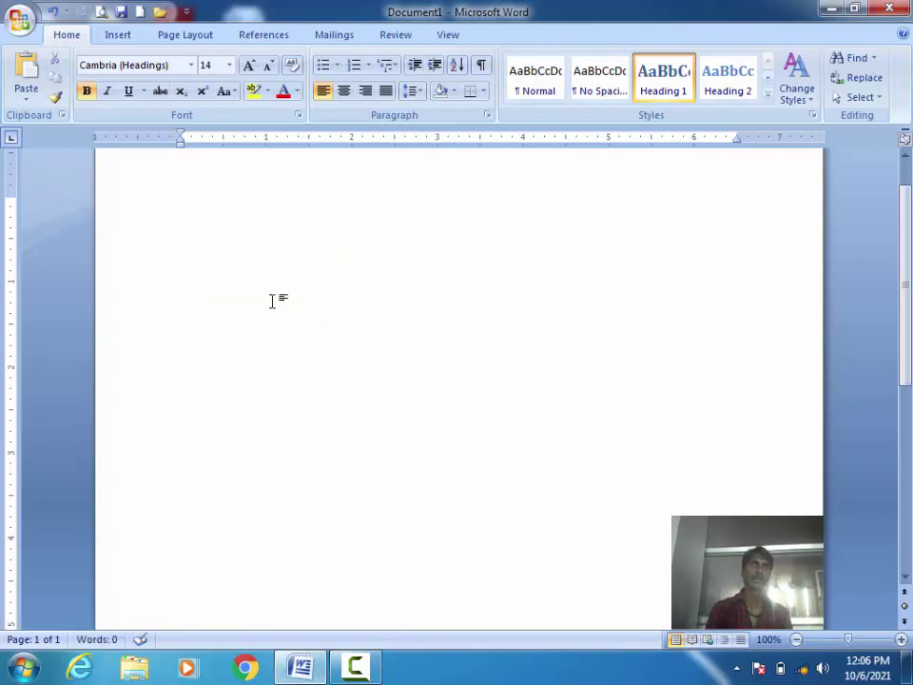
text(ehfwe)
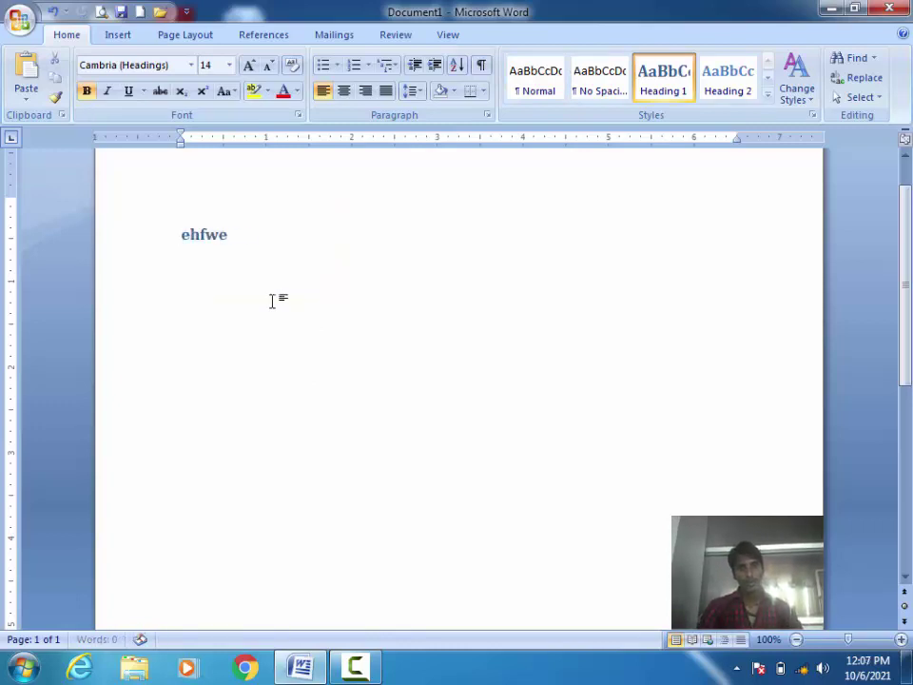
text(fhuwe ifjewi)
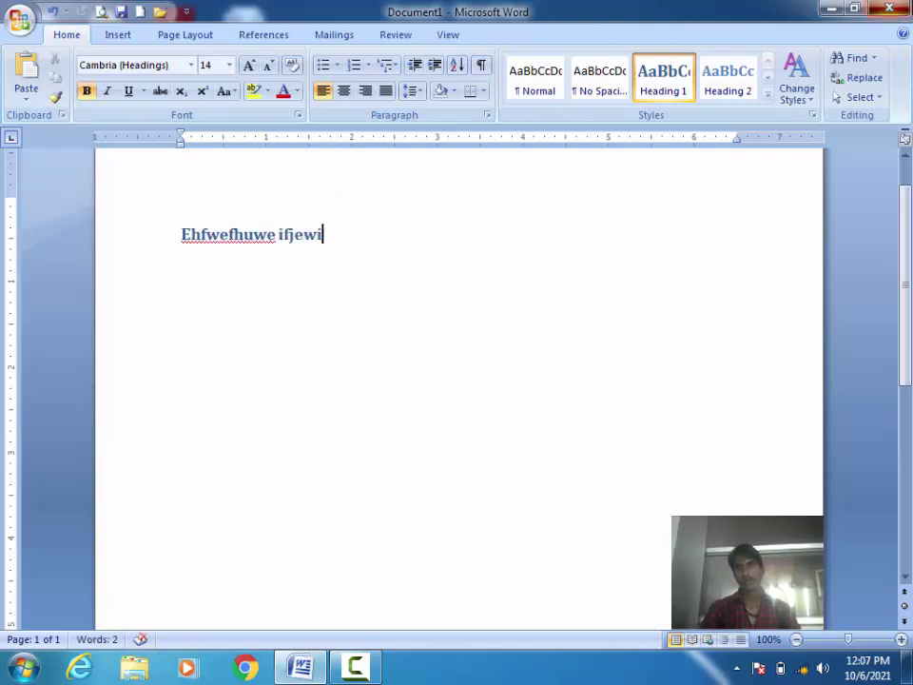
key(ctrl+w)
click(460, 381)
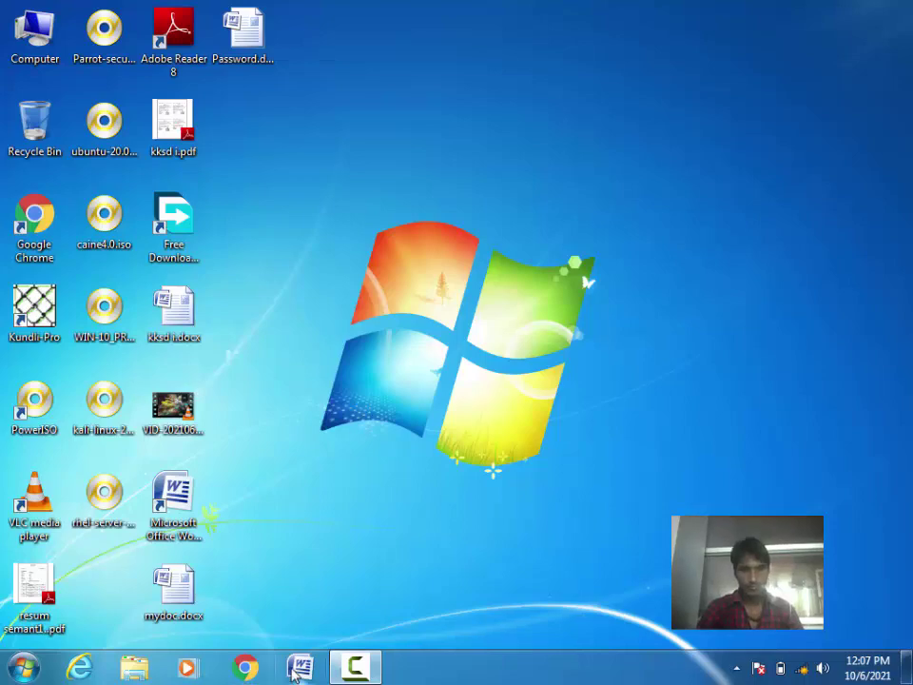
Relaunch Word and type 'oewhgiweg ewifhweiufheiwu iwhfuwfhe ukfwehfiuwheiu' on the blank page.
click(297, 669)
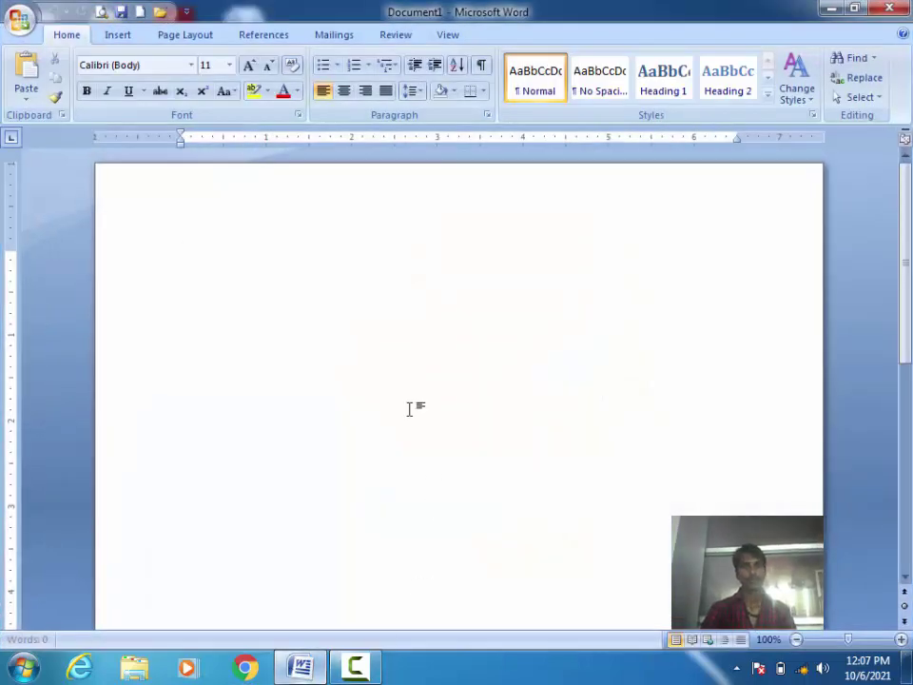
text(oewhgiweg ewifhweiufheiwu)
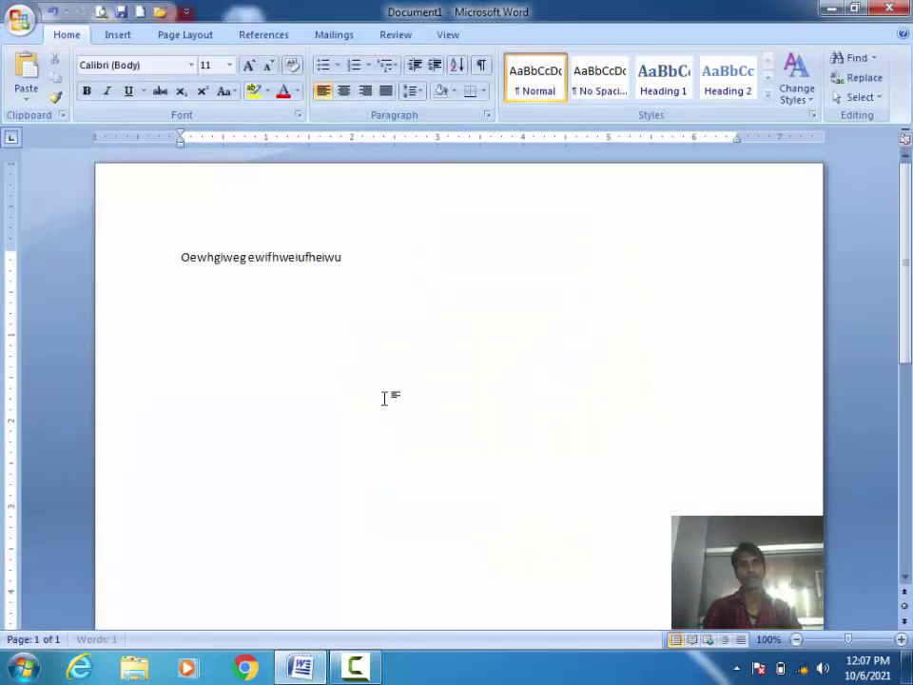
text( iwhfuwfhe ukfwehfiuwheiu)
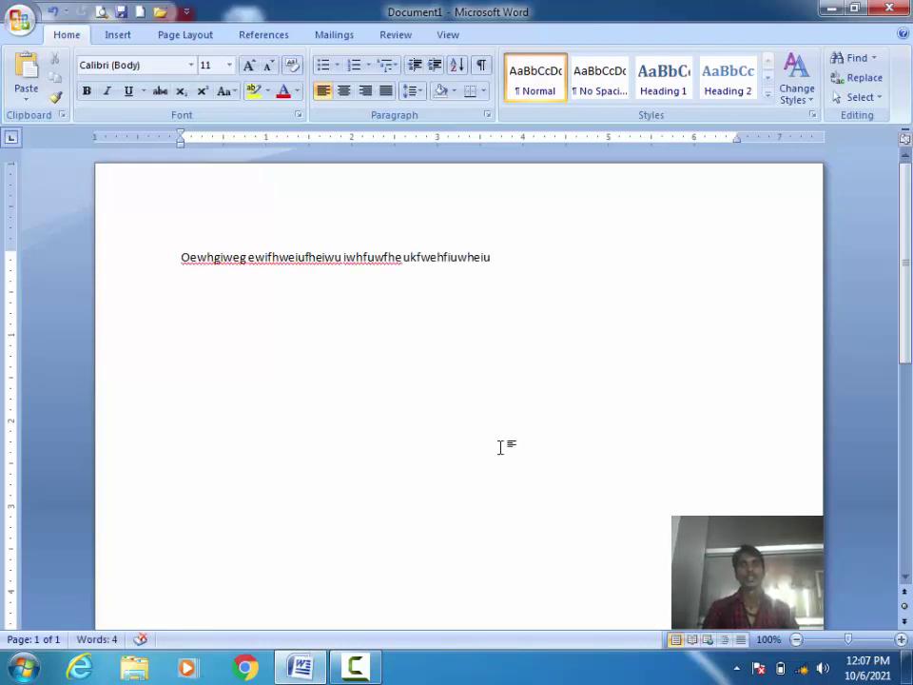
drag(516, 259, 148, 277)
click(511, 275)
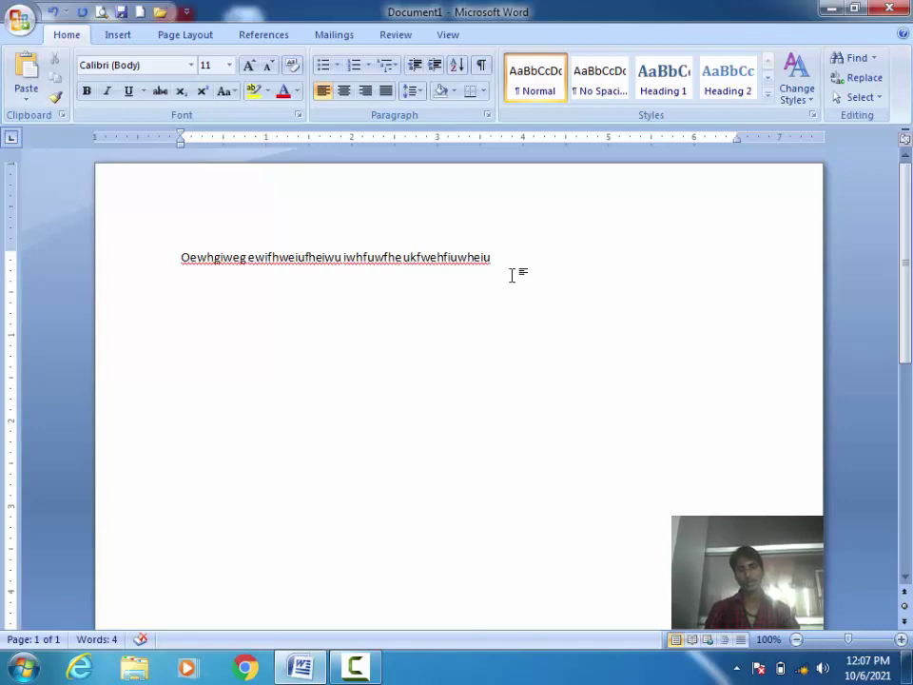
Select and deselect the last letters of the first line, leaving the cursor two letters left.
key(shift+Left)
key(shift+Left)
key(shift+Left)
key(shift+Left)
key(shift+Left)
key(shift+Left)
key(shift+Left)
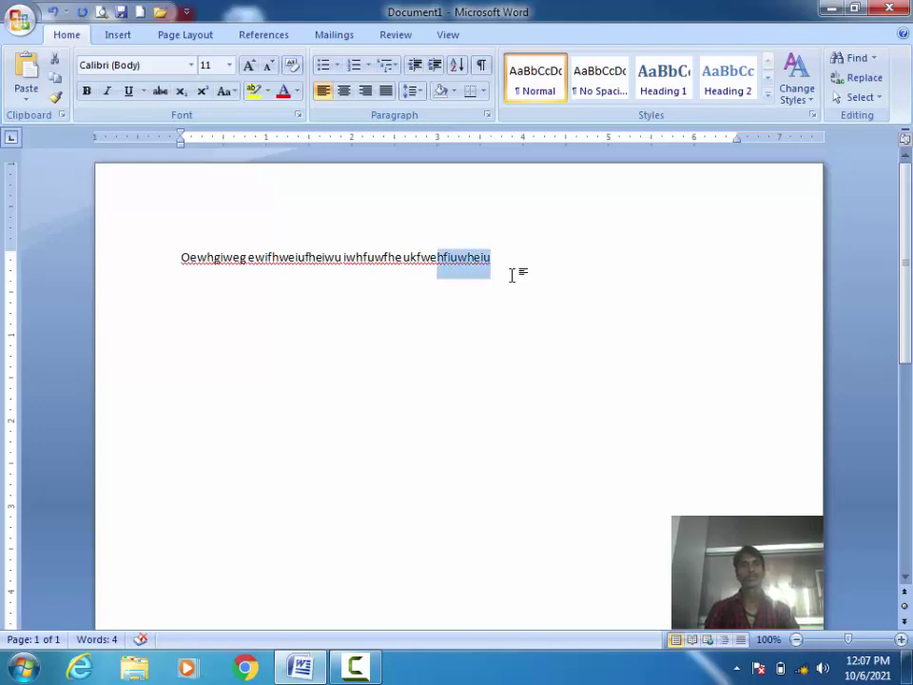
key(shift+Left)
key(shift+Left)
key(shift+Left)
key(shift+Right)
key(shift+Right)
key(shift+Right)
key(shift+Right)
key(shift+Right)
key(shift+Right)
key(shift+Right)
key(shift+Right)
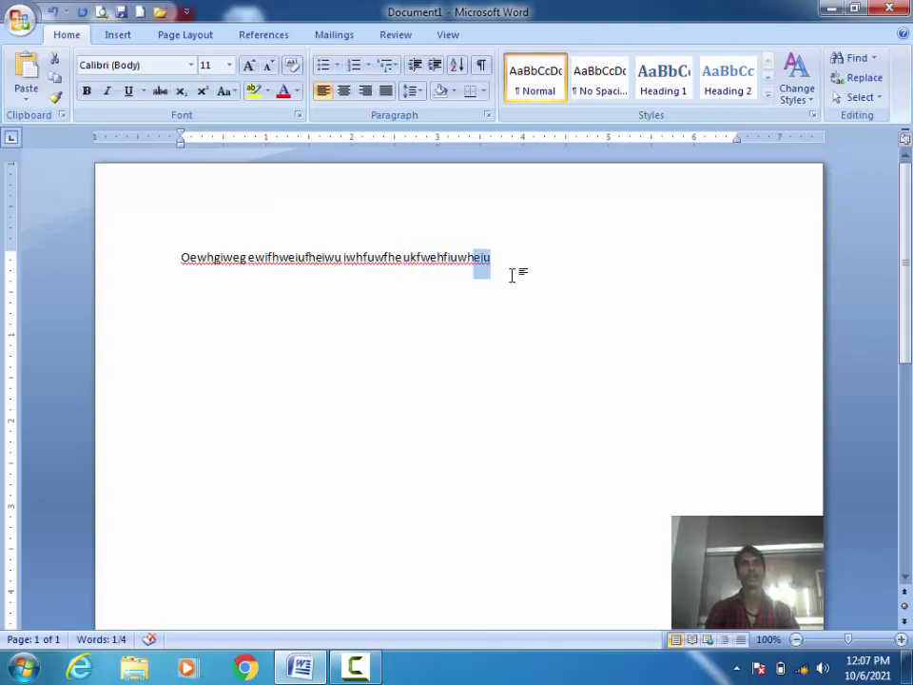
key(shift+Right)
key(shift+Right)
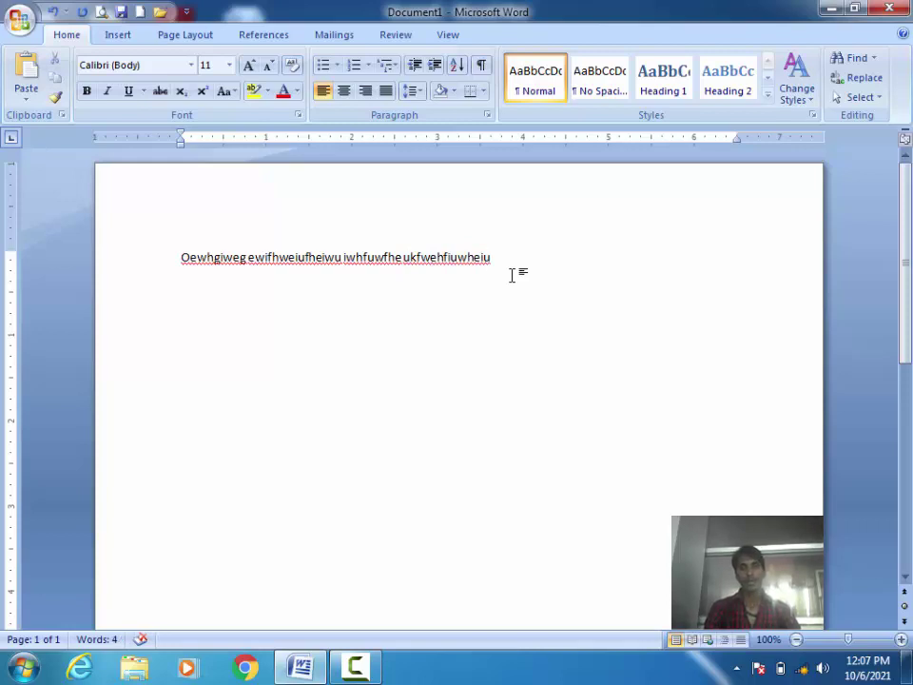
key(Left)
key(Left)
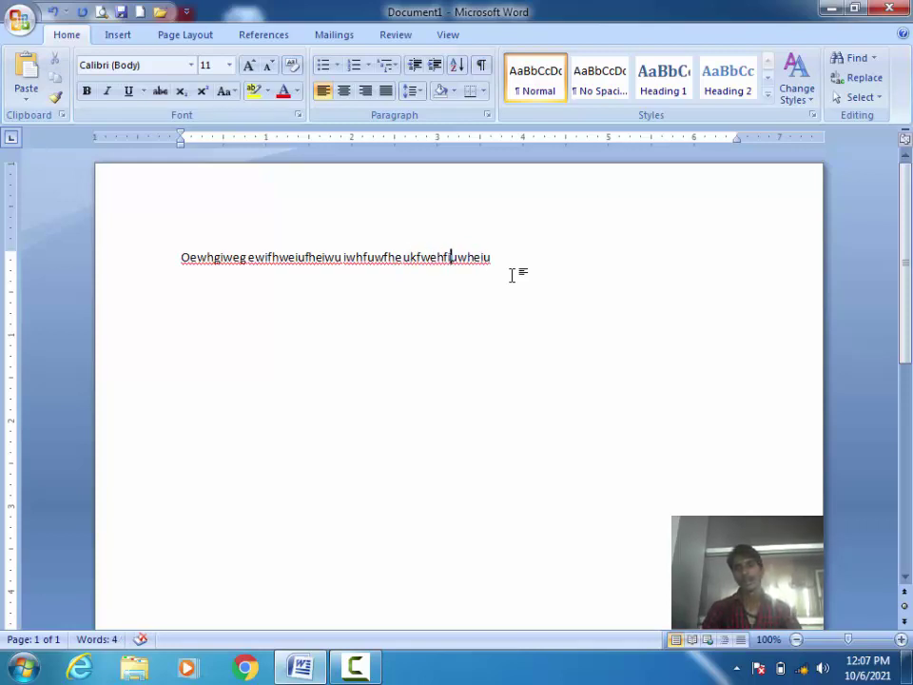
Add lines weufhweifuhweuef, ;opwqjfpowqjfpoqwfjqofjwqof, lihgweighwie, wejbfewlifbwelifbwef and flkjwbfelkfbwelkwe below the first.
key(End)
key(Return)
text(weufhweifuhweuef)
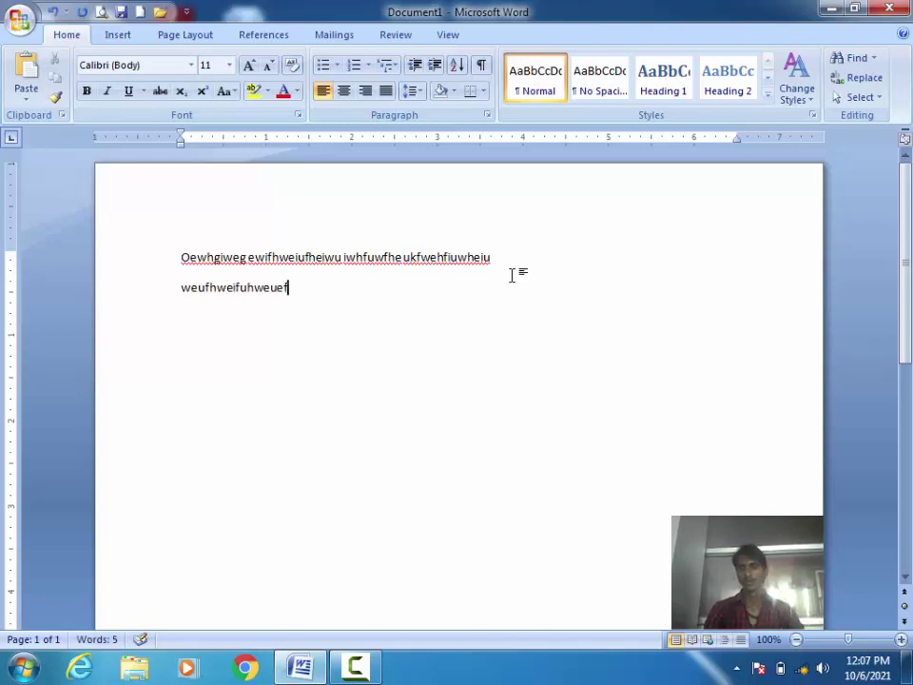
key(Return)
text(;opwqjfpowqjfpoqwfjqofjwqof)
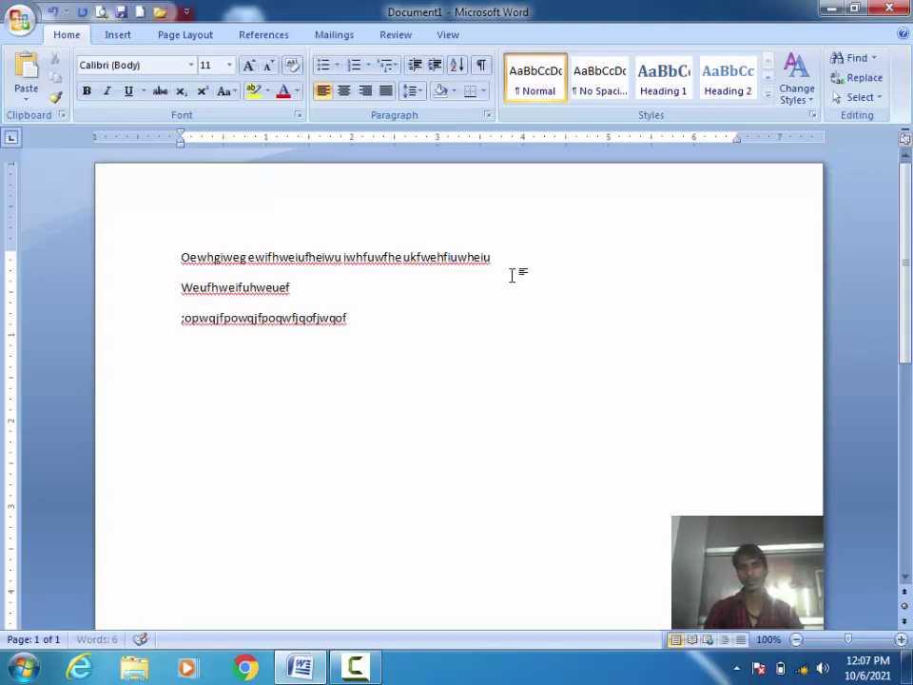
key(Return)
text(lihgweighwie)
key(Return)
text(wejb)
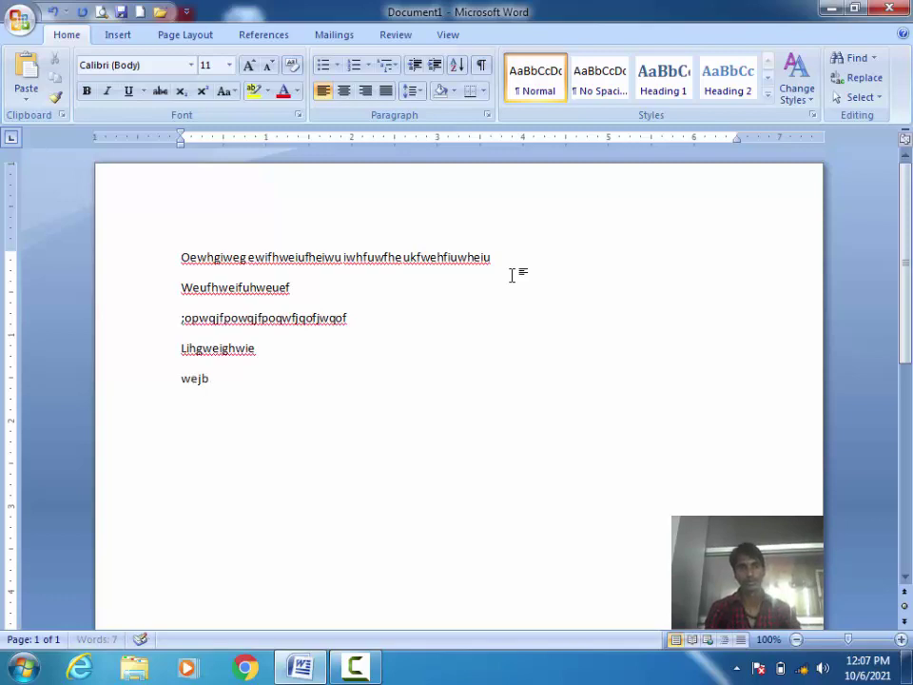
text(fewlifbwelifbwef)
key(Return)
text(flkjwbfelkfbwelkwe)
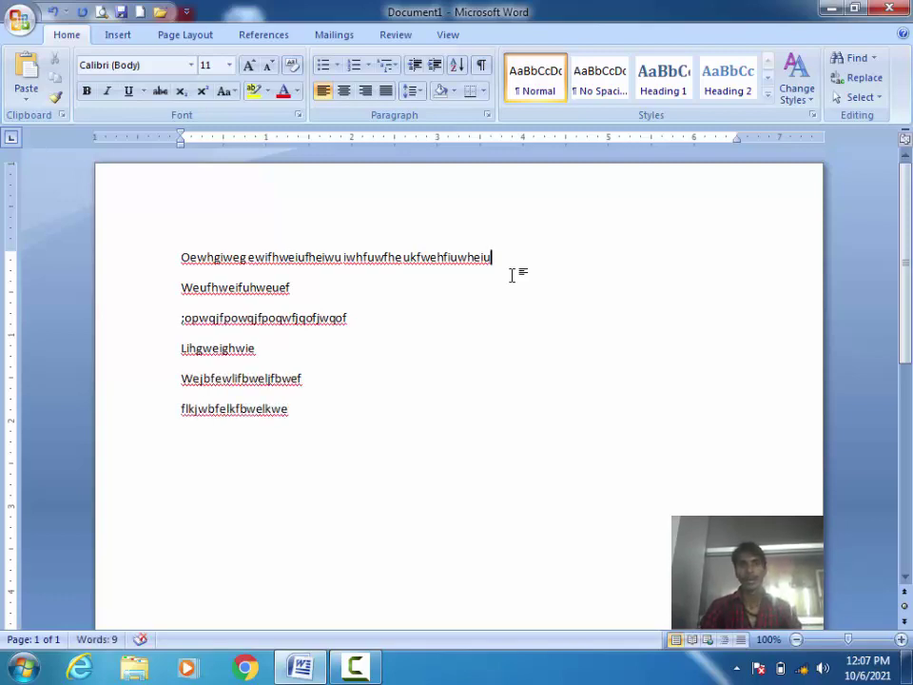
Move the insertion point through the six lines by word and paragraph, returning to line 1.
key(shift+Left)
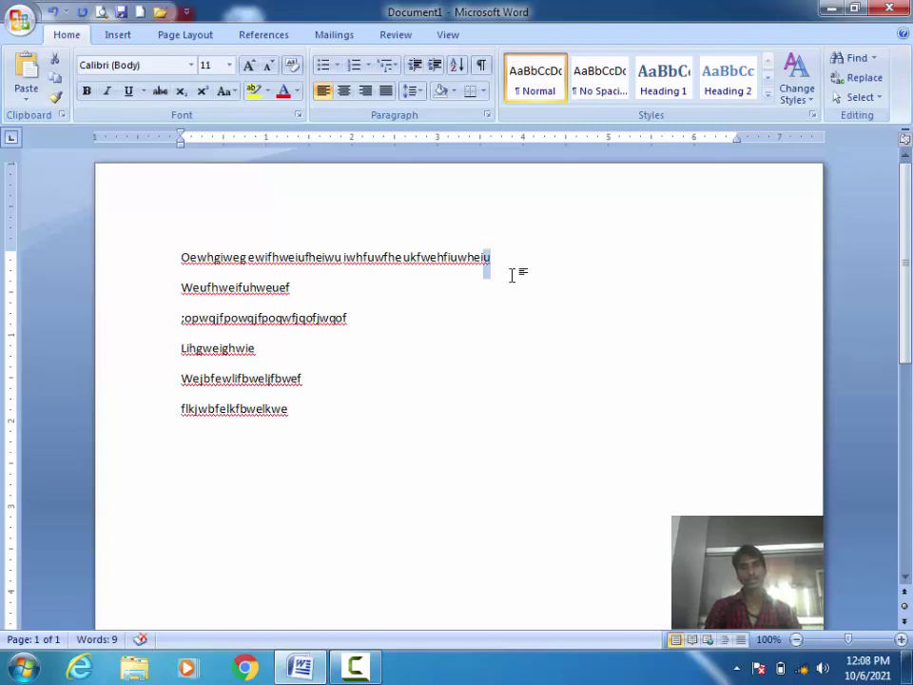
key(shift+Left)
key(shift+Left)
key(shift+Left)
key(shift+Left)
key(shift+Left)
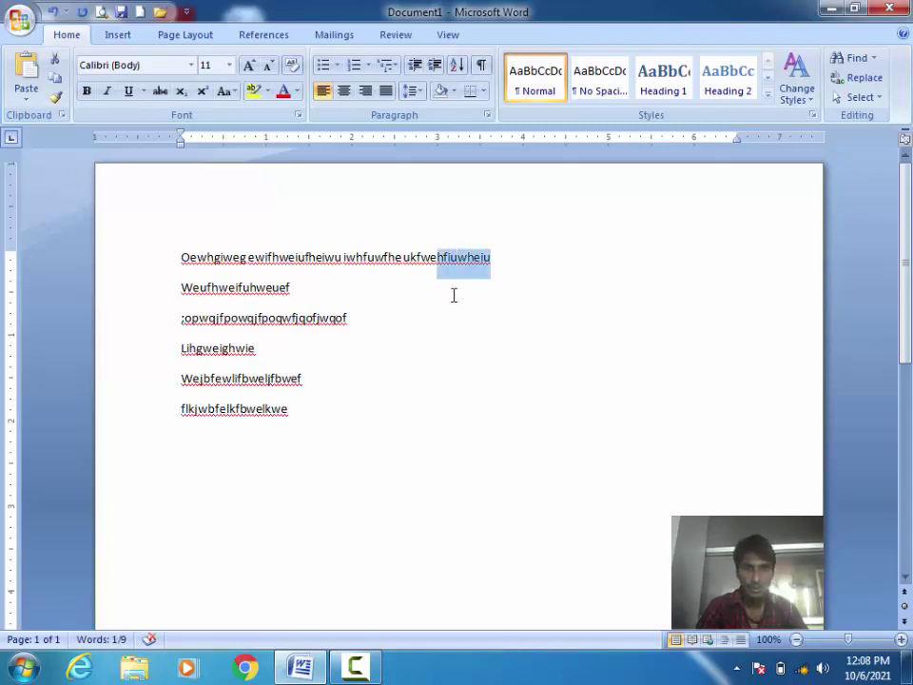
click(454, 294)
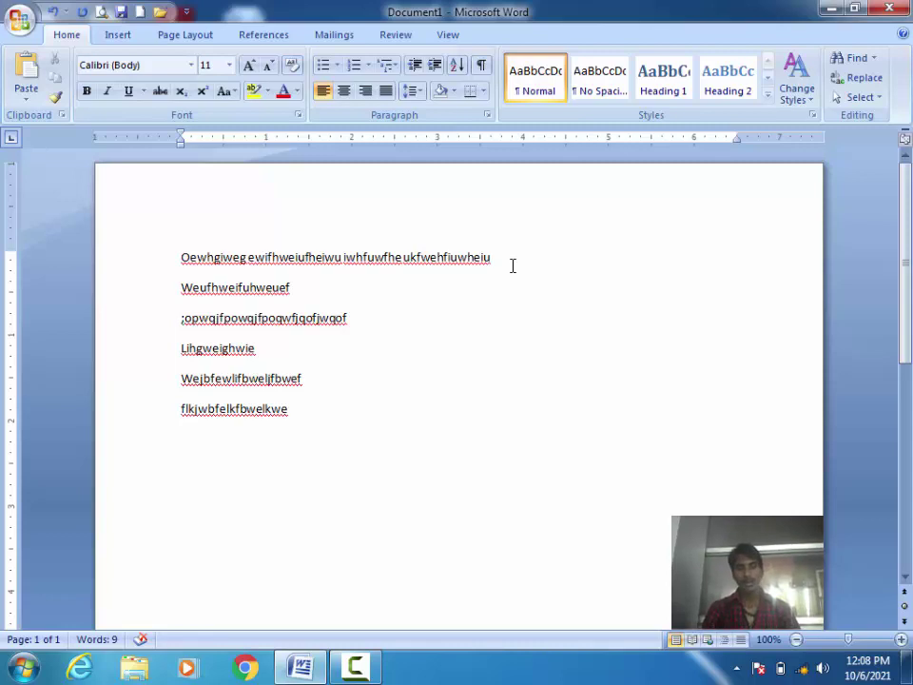
click(513, 266)
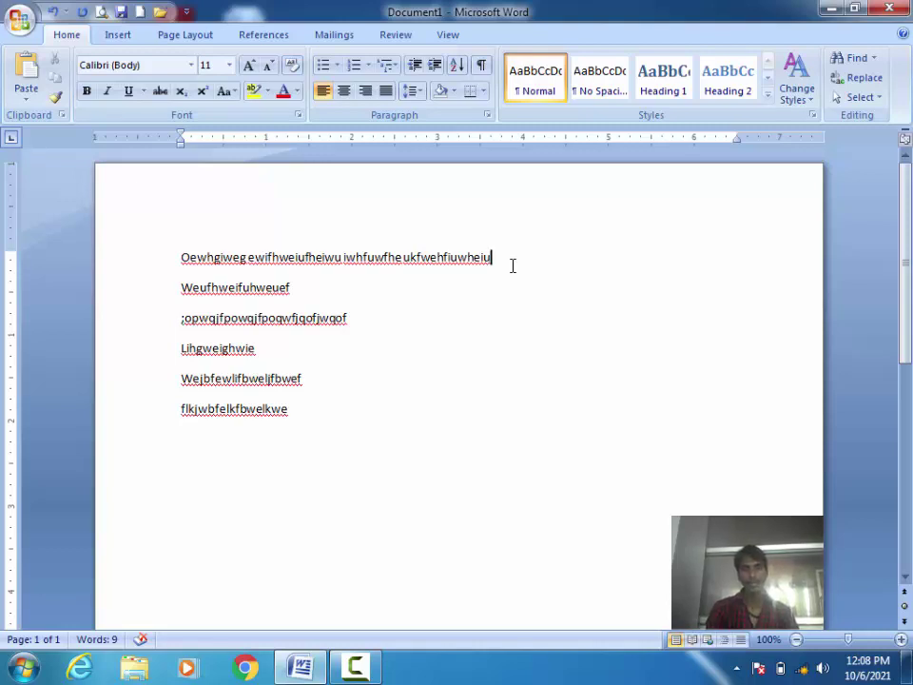
key(ctrl+Left)
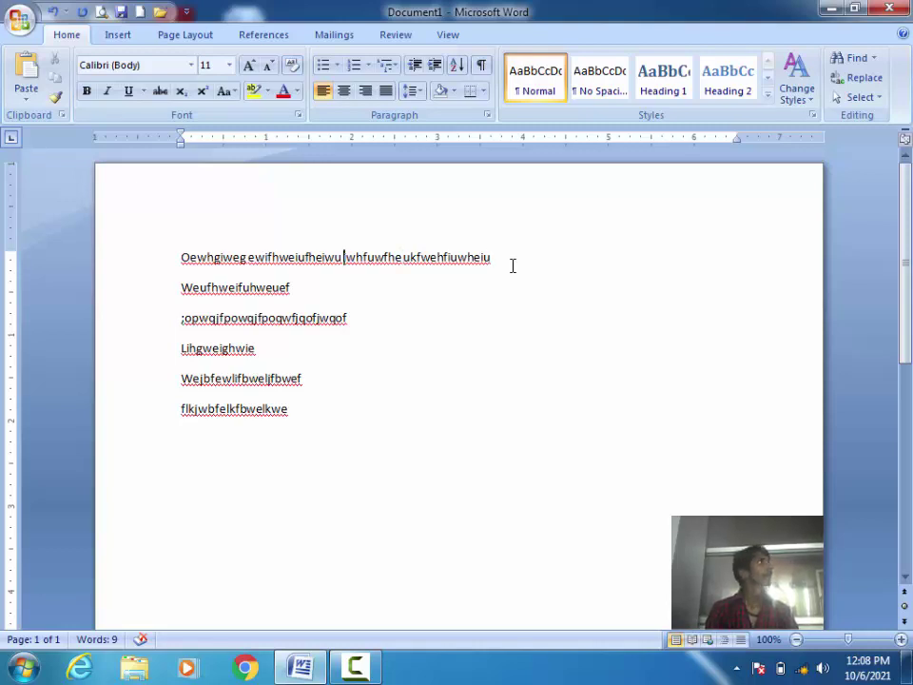
key(ctrl+Left)
key(ctrl+Left)
key(ctrl+Right)
key(ctrl+Right)
key(ctrl+Right)
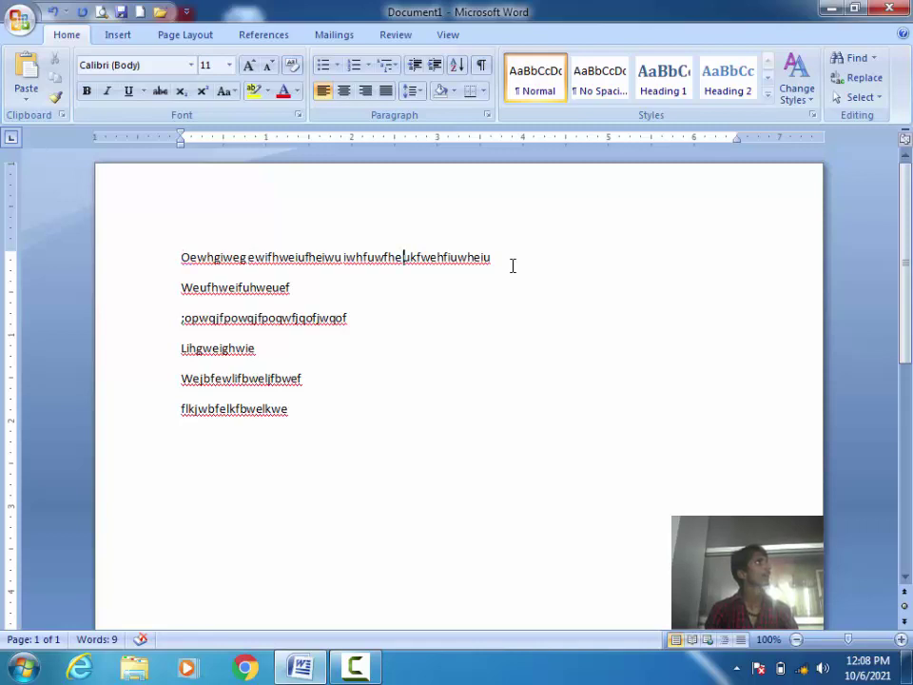
key(ctrl+Down)
key(ctrl+Down)
key(ctrl+Down)
key(End)
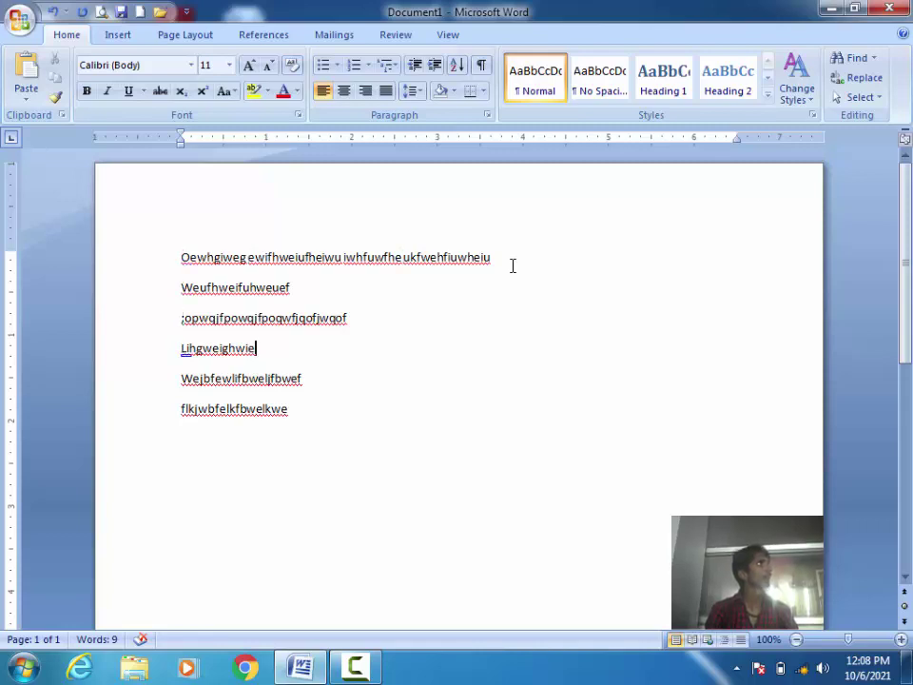
key(ctrl+Down)
key(ctrl+Up)
key(ctrl+Up)
key(End)
key(ctrl+Down)
key(End)
key(ctrl+Down)
key(End)
key(ctrl+Down)
key(ctrl+Up)
key(ctrl+Up)
key(ctrl+Up)
key(ctrl+Up)
key(ctrl+Up)
key(ctrl+Down)
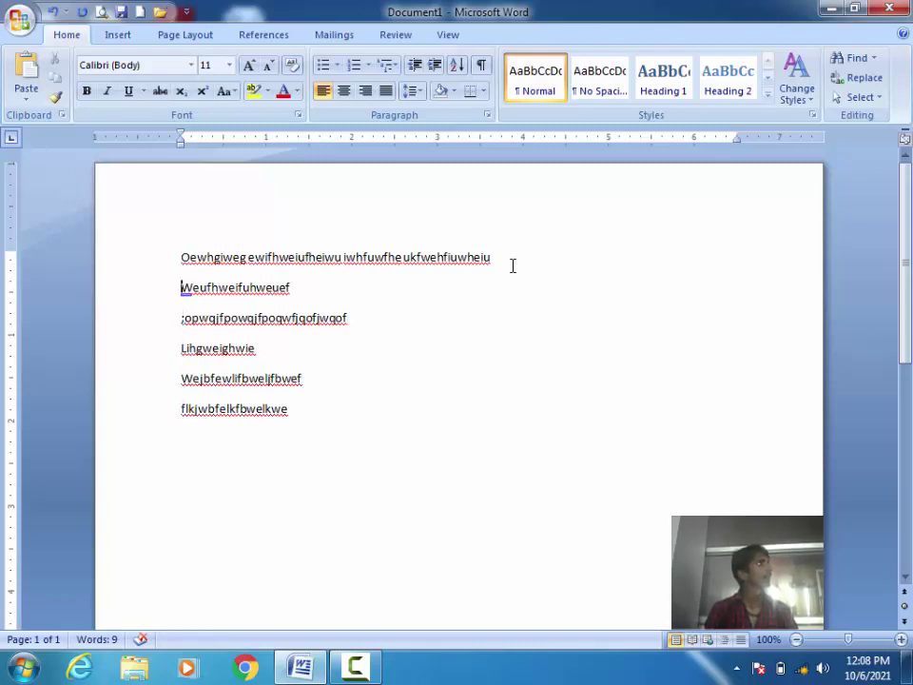
key(ctrl+Up)
Select the words iwhfuwfhe and ukfwehfiuwheiu, then the whole first line, and deselect.
key(ctrl+Right)
key(ctrl+Right)
key(ctrl+Right)
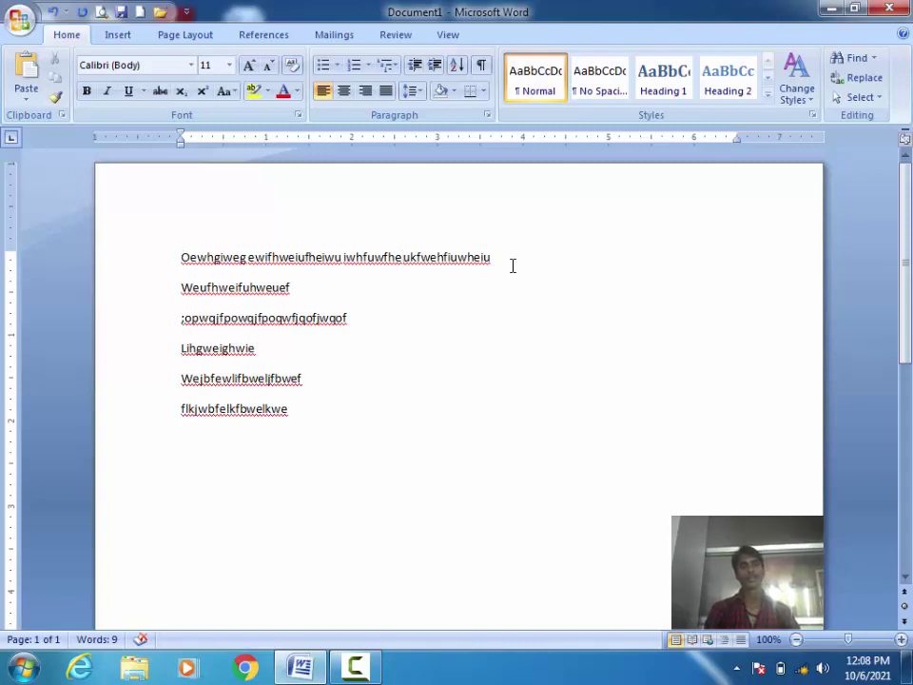
key(ctrl+shift+Left)
key(ctrl+shift+Left)
key(ctrl+shift+Left)
key(ctrl+shift+Right)
key(ctrl+shift+Right)
key(Right)
key(ctrl+shift+Right)
key(Right)
key(ctrl+shift+Left)
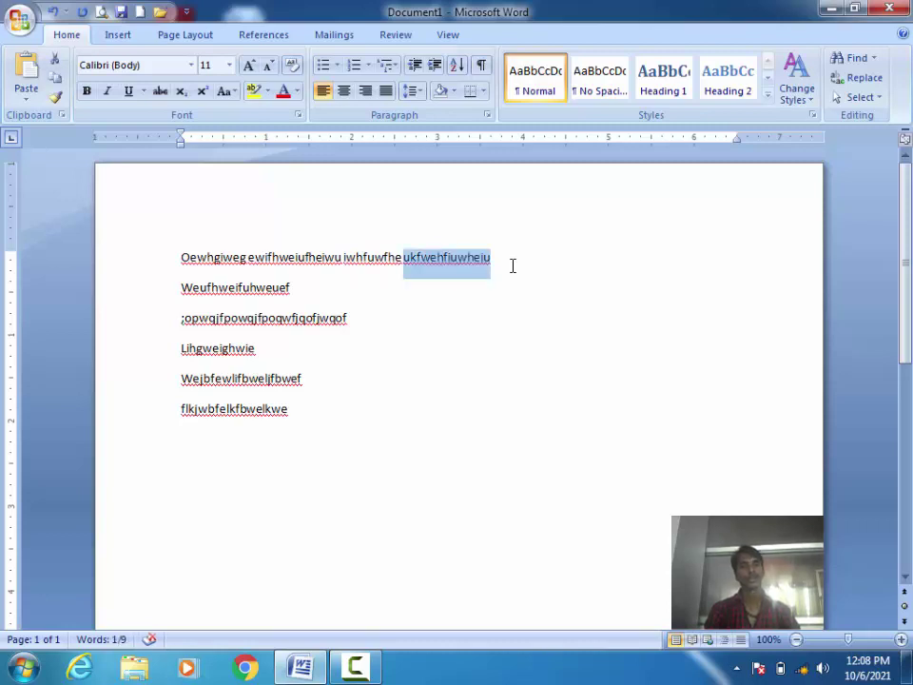
key(ctrl+shift+Left)
key(ctrl+shift+Left)
key(ctrl+shift+Left)
key(Right)
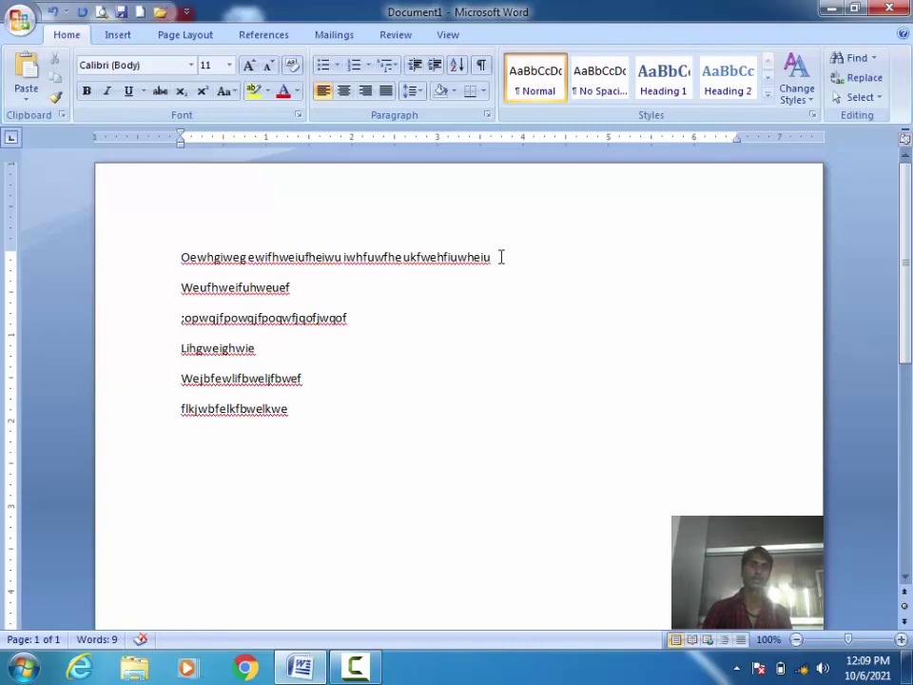
Place the insertion point at the start of the first line.
click(178, 257)
key(ctrl+Right)
key(ctrl+Right)
key(ctrl+Right)
key(ctrl+Right)
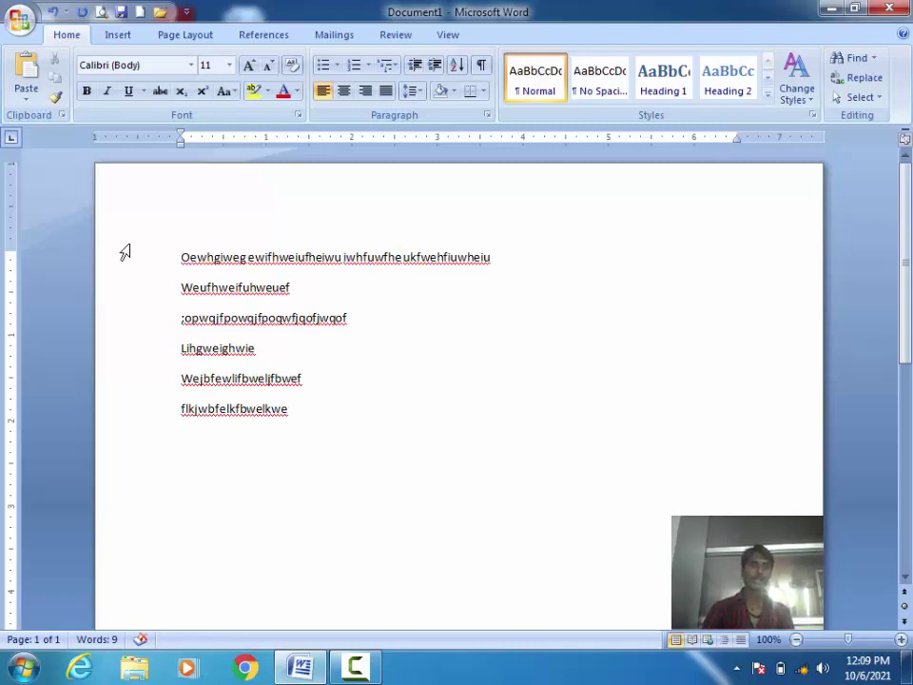
click(181, 258)
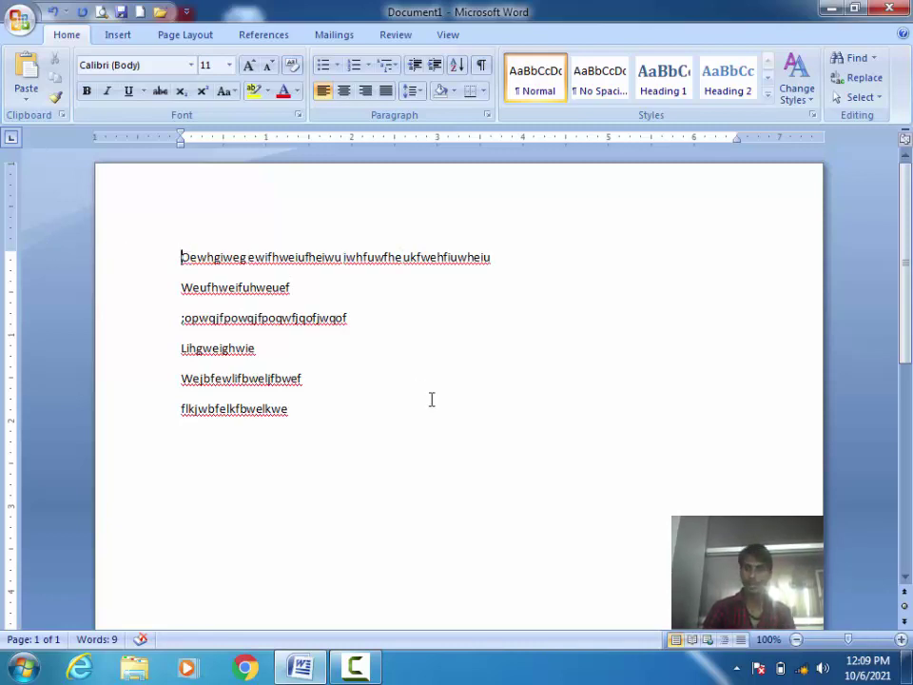
key(End)
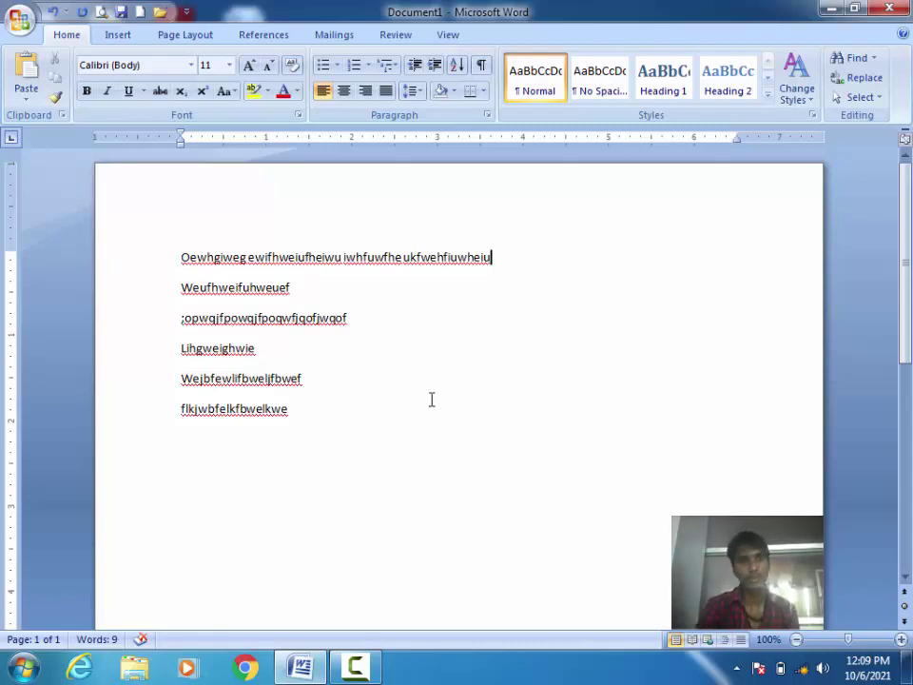
key(Home)
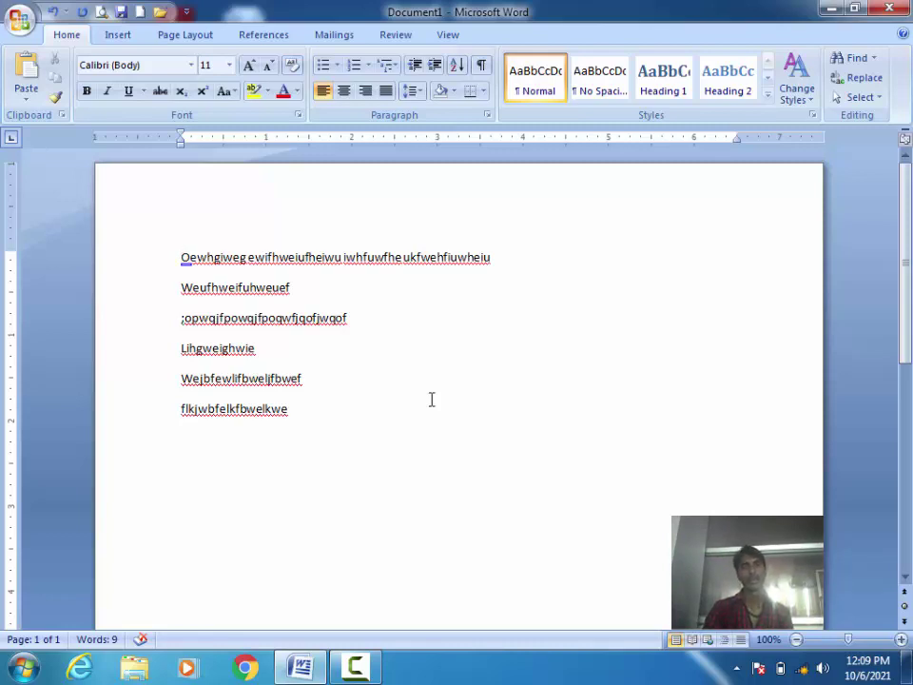
Extend the first line with nonsense words ending 'gekjghkerughkreu' to three lines, then select the third.
key(End)
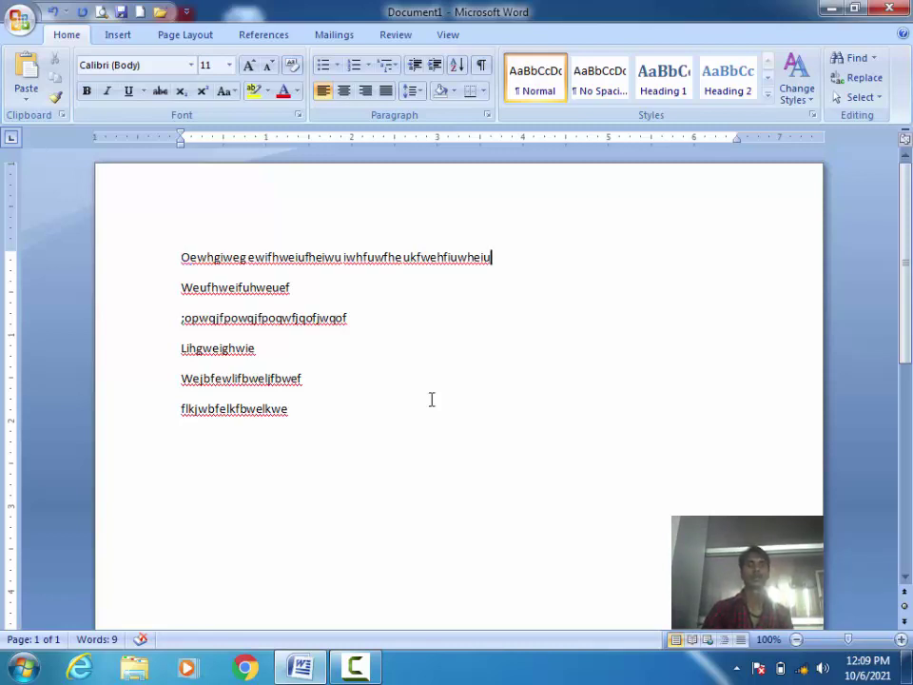
text( ksehfkusehufk)
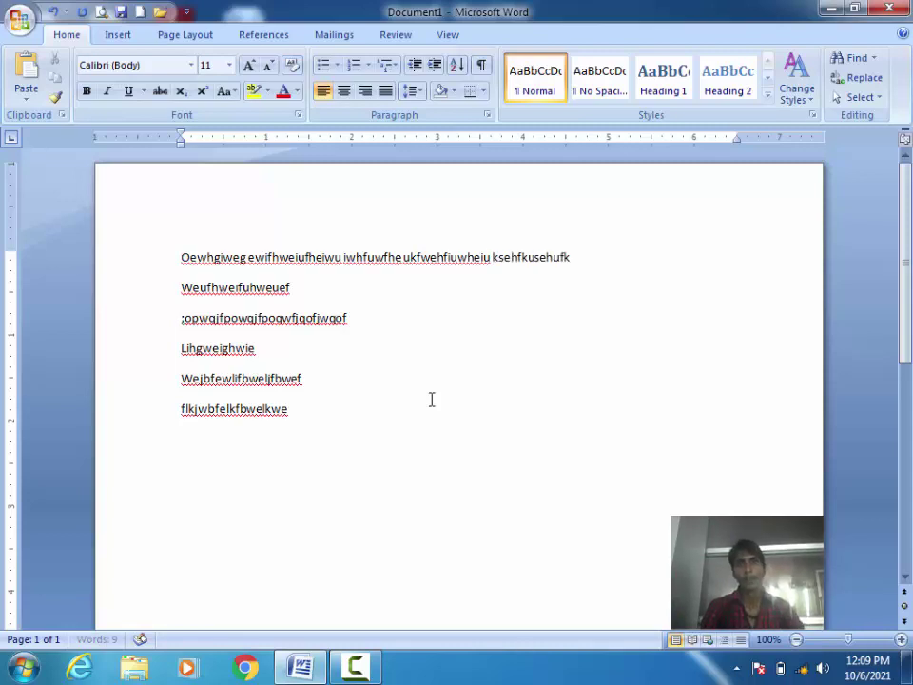
text(geukfewe w v er we r wer vwe)
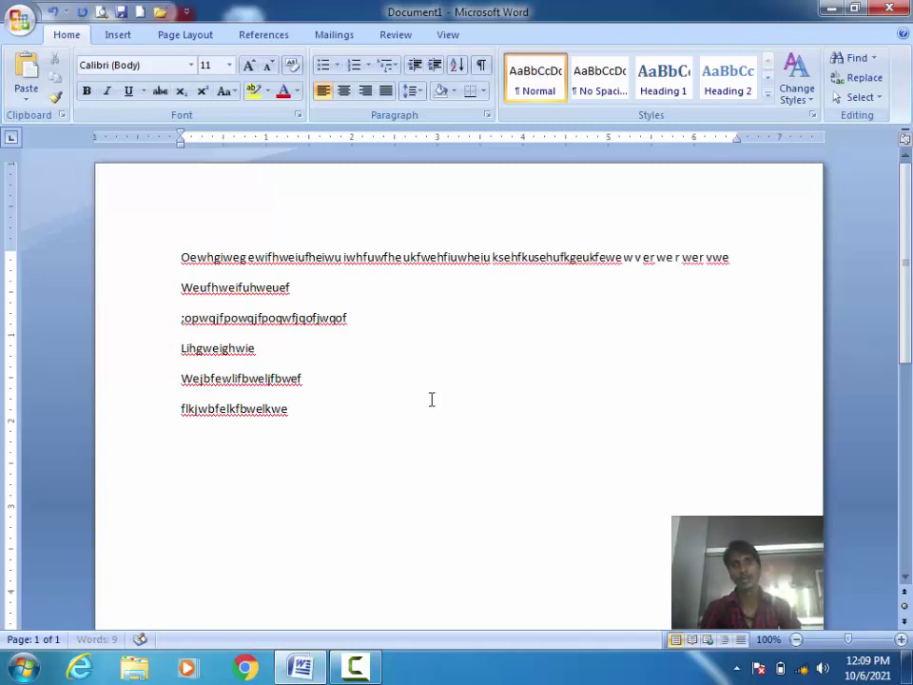
text( we twy h eth e rh erh reh reh e)
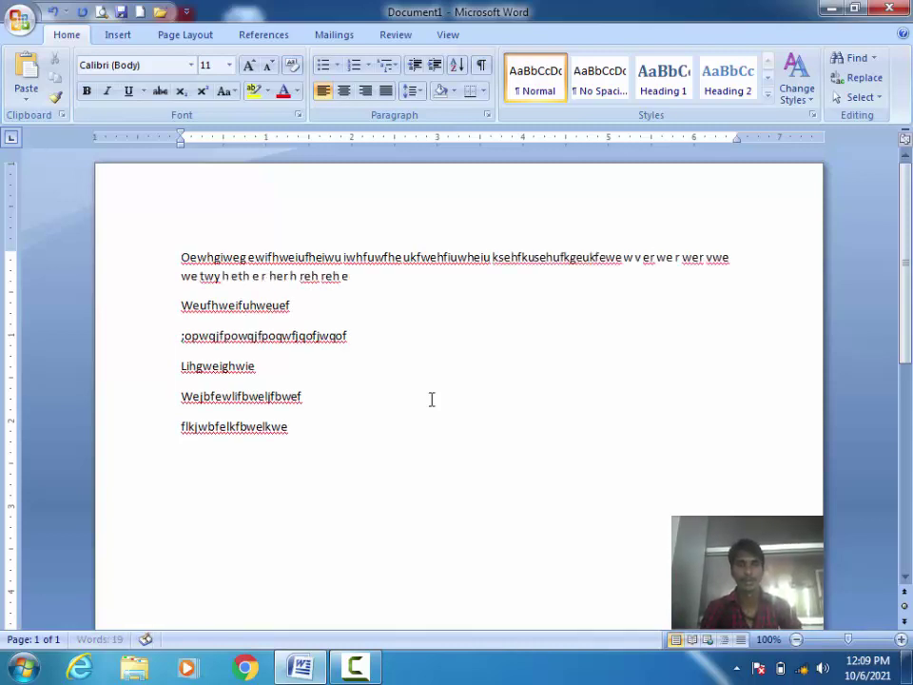
text(  hr eh r h erh ehe hreh)
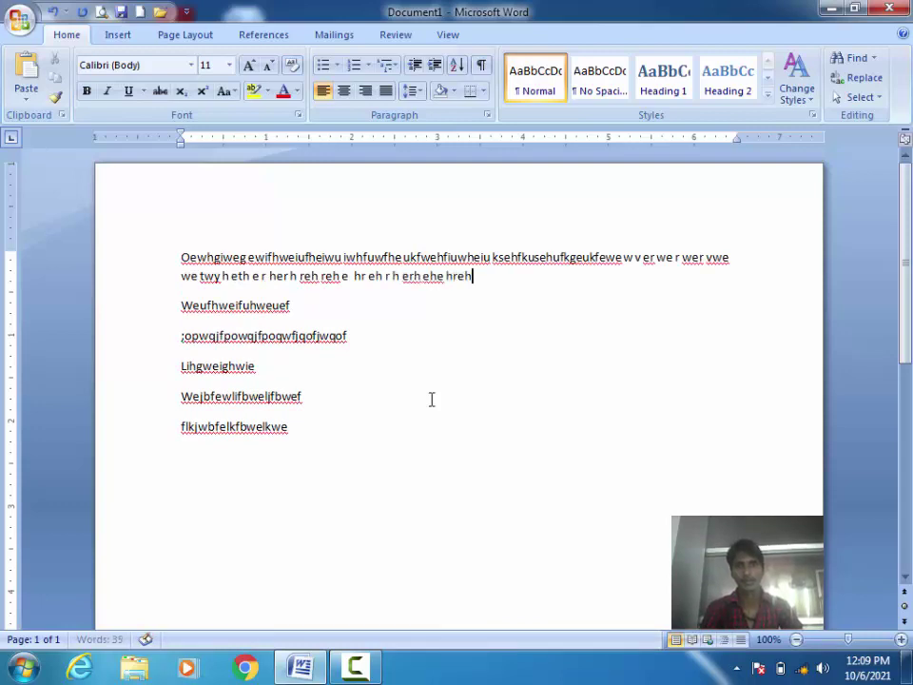
text(erherhneihrilg ergliherlgierhglier)
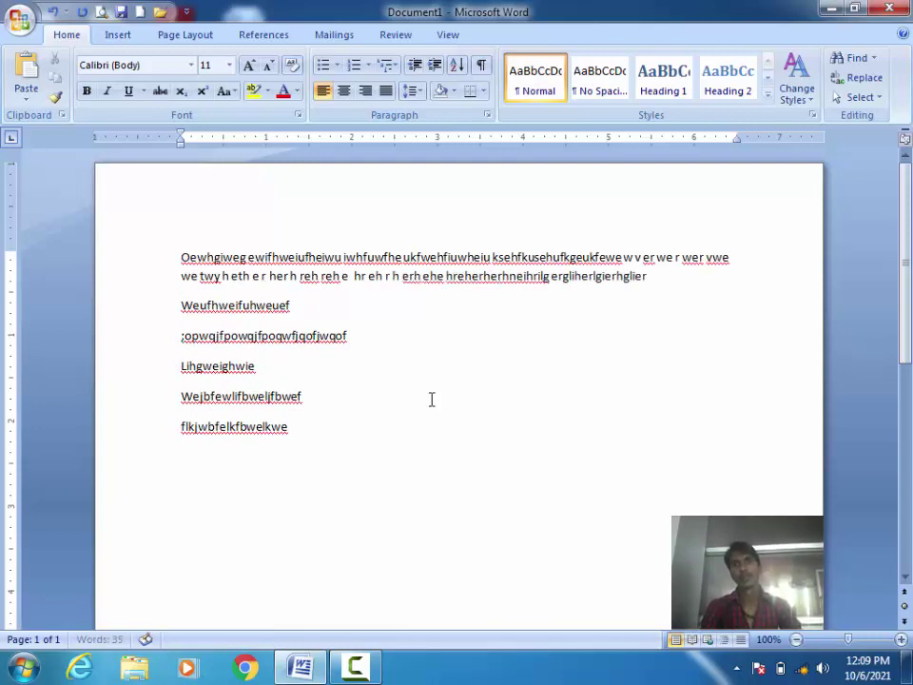
text( gerkjgherkgherkurej grgregburekgh)
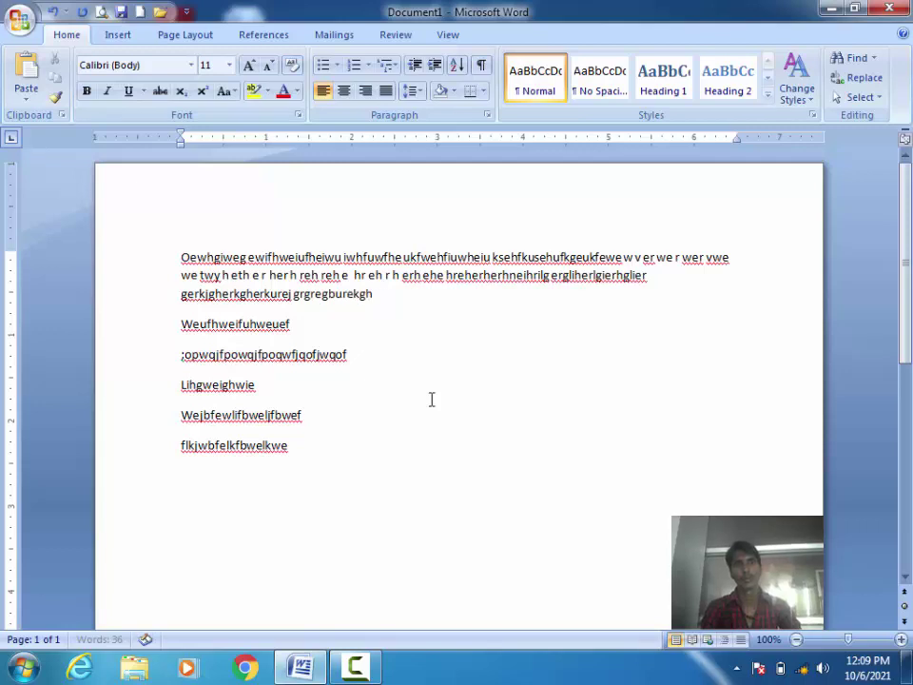
text(reughrekug gekjghkerughkreu)
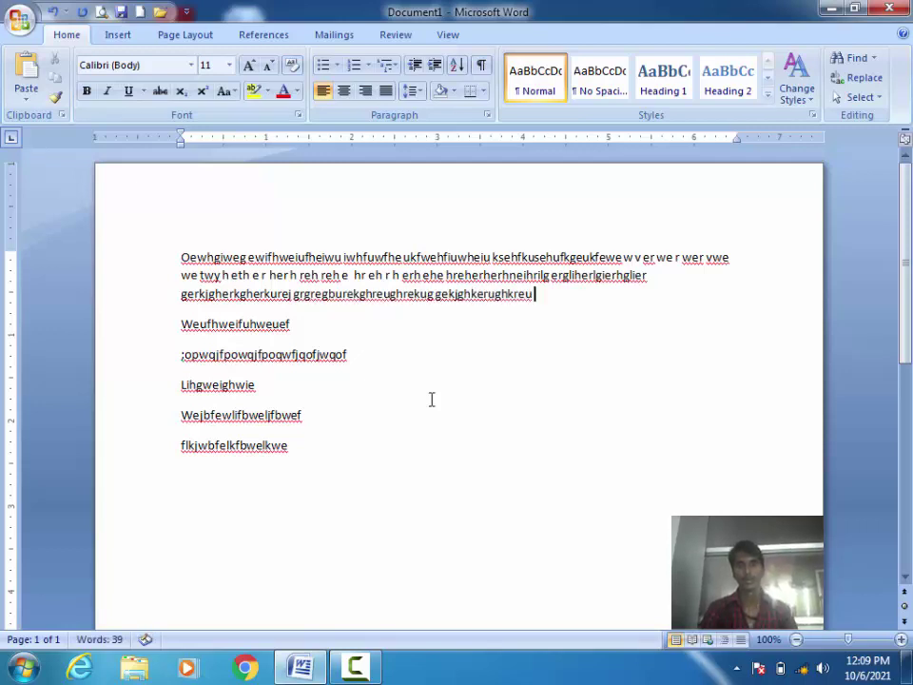
key(Home)
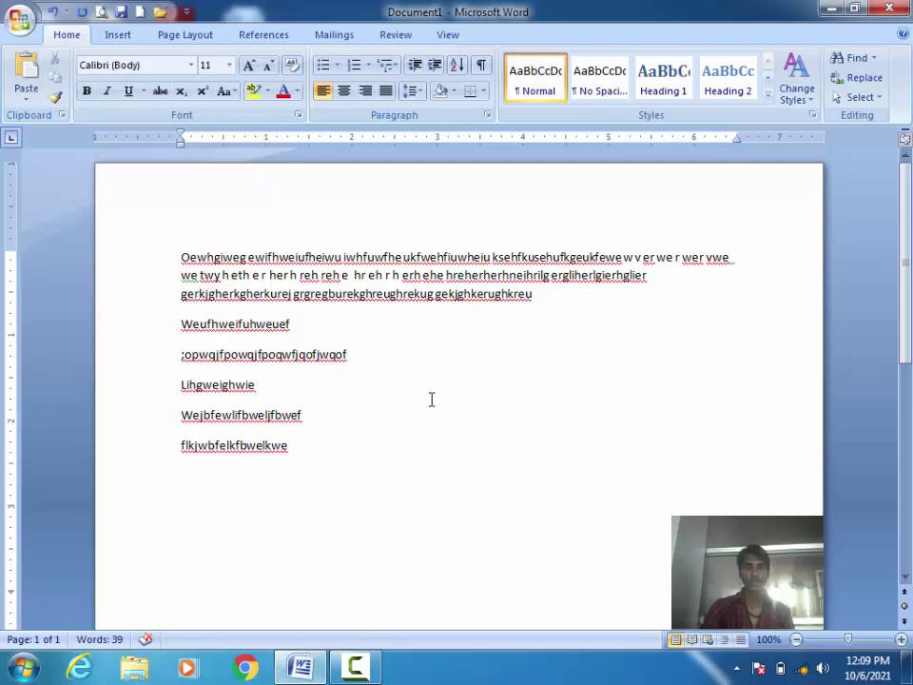
key(End)
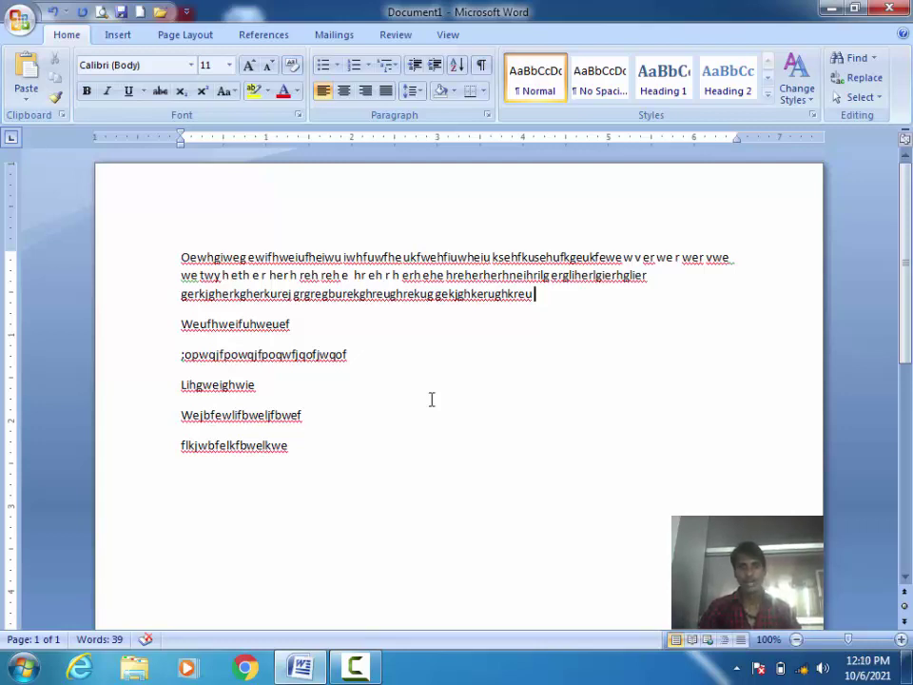
key(shift+Home)
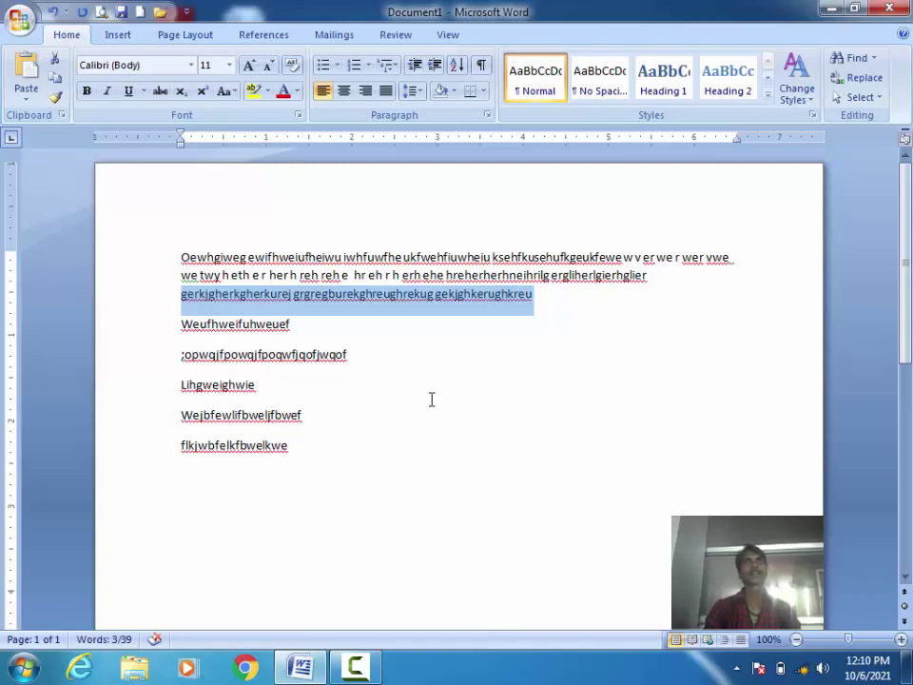
key(Left)
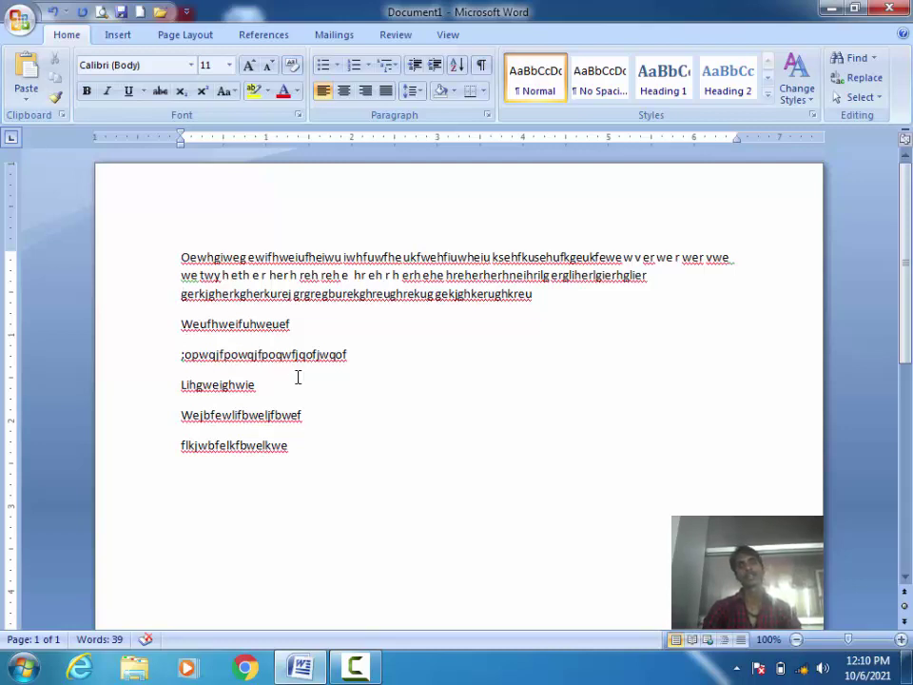
key(shift+Down)
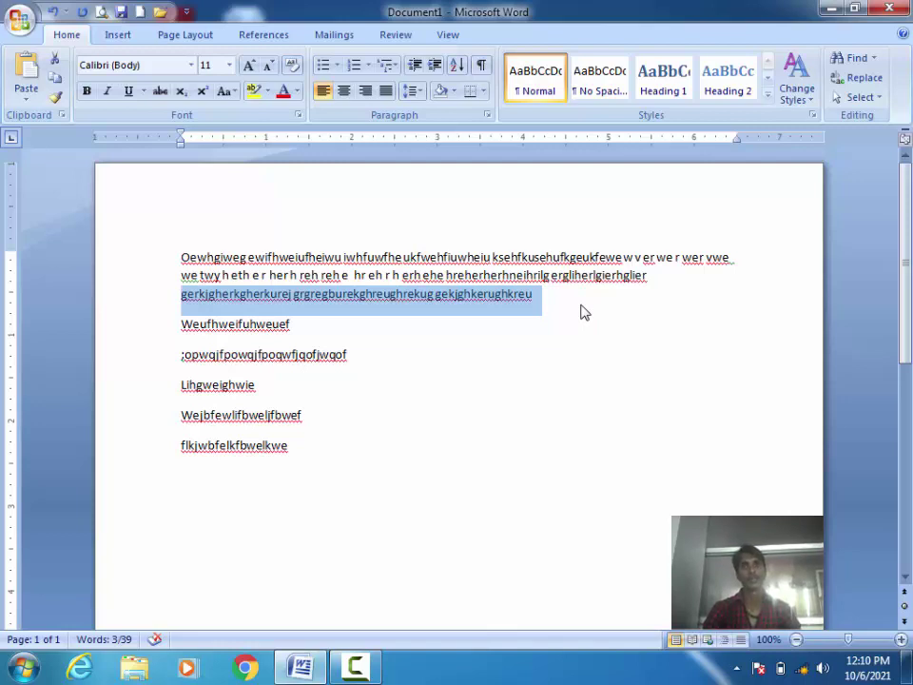
key(shift+Up)
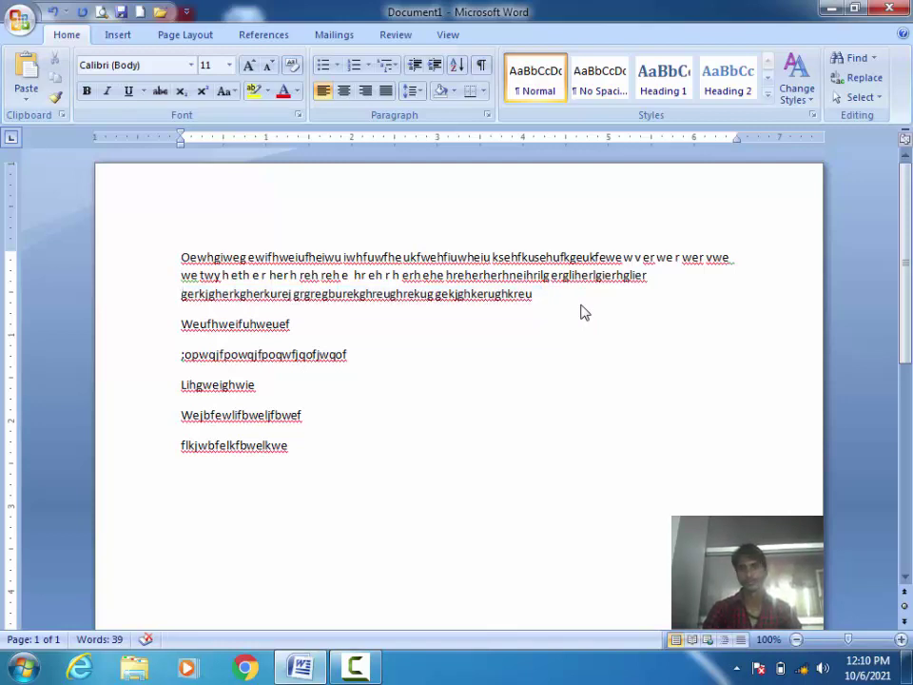
key(End)
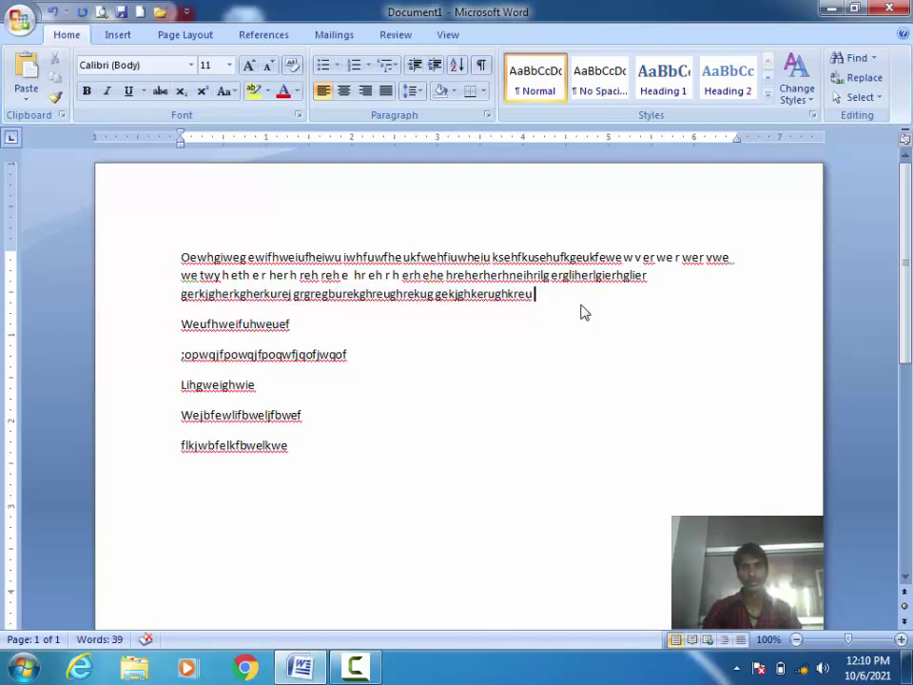
key(ctrl+Home)
key(ctrl+End)
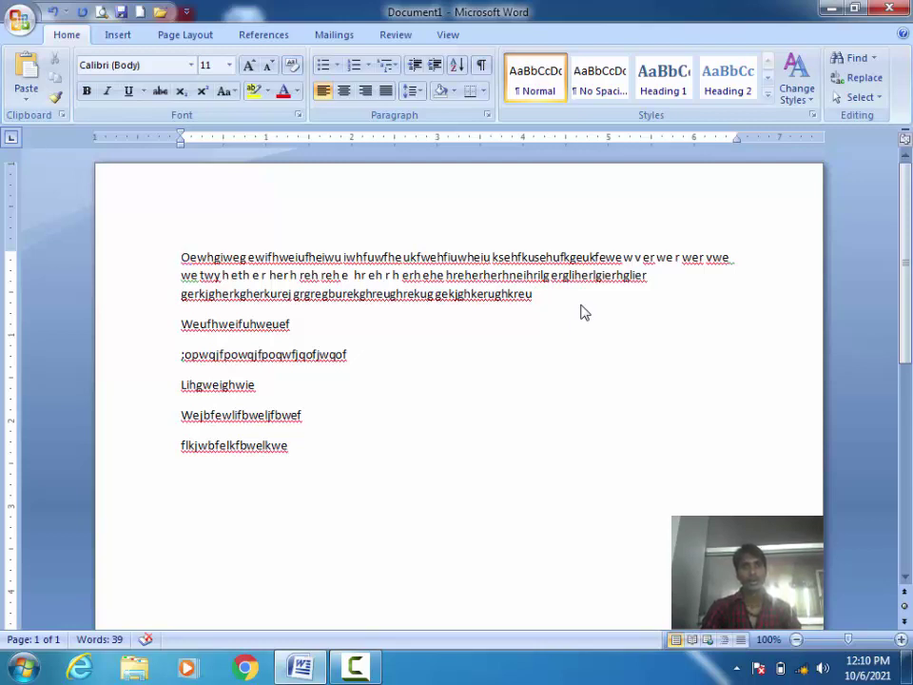
click(559, 297)
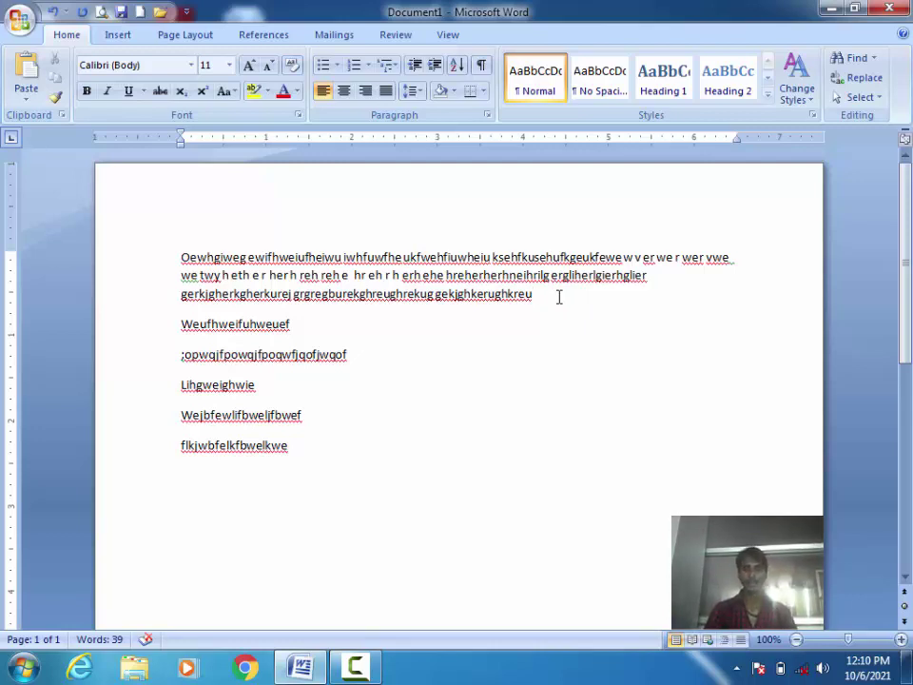
Copy the gibberish paragraph and paste three more copies below it.
key(shift+Up)
key(shift+Up)
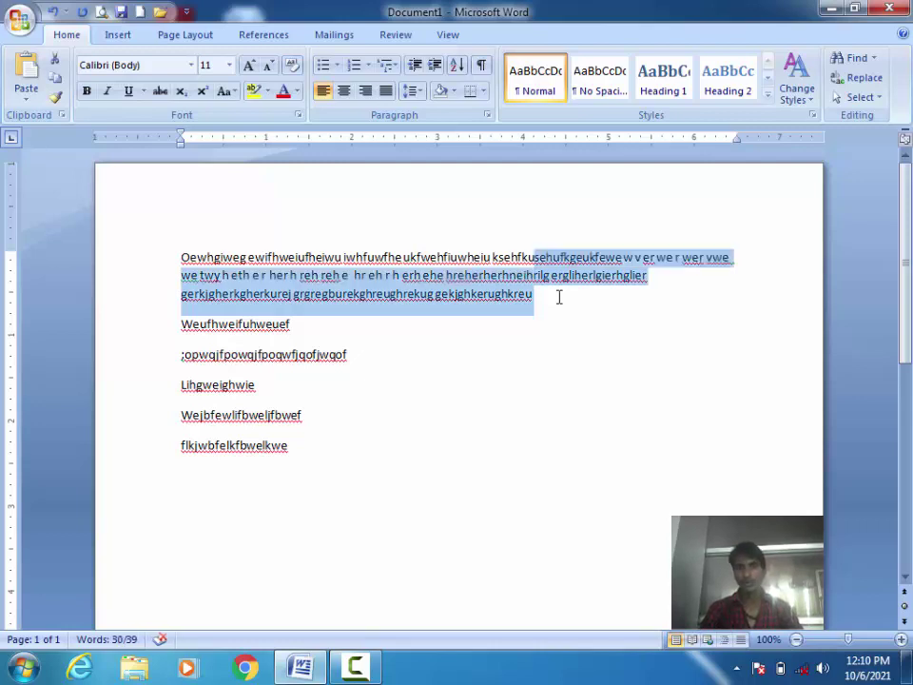
key(shift+Home)
key(ctrl+c)
key(Right)
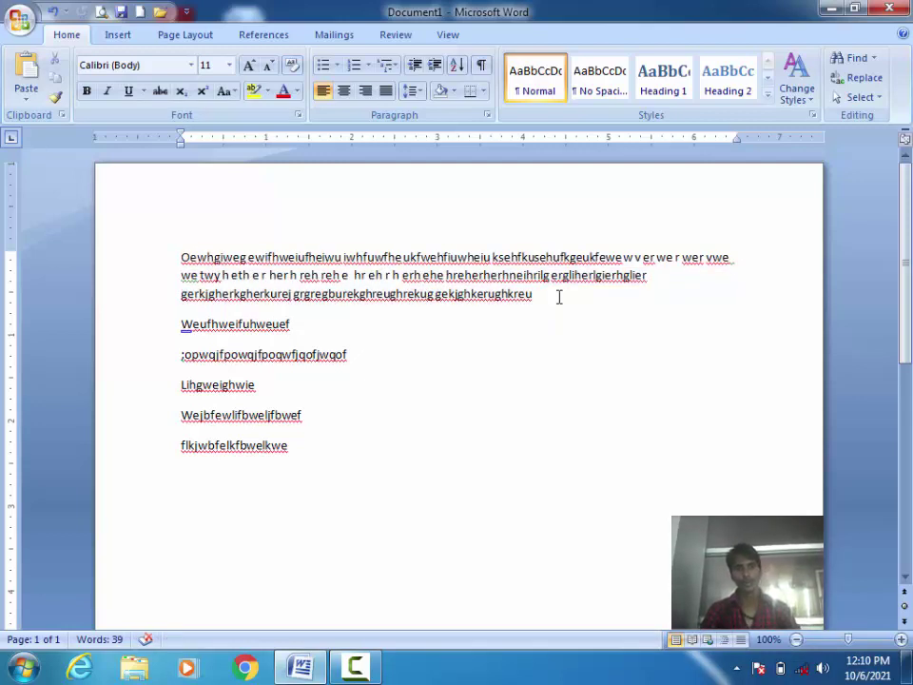
key(Return)
key(ctrl+v)
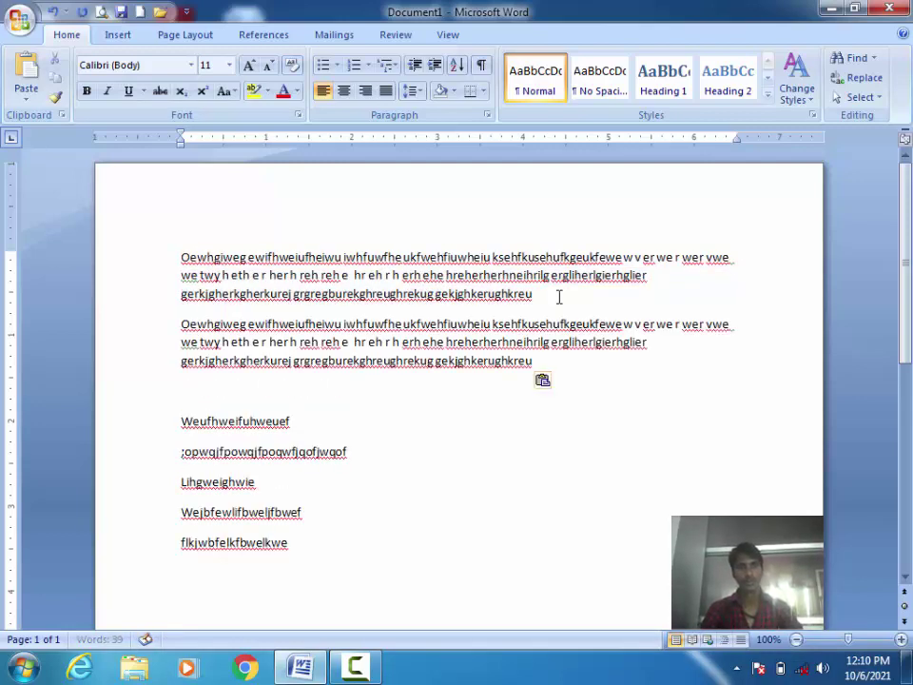
key(Return)
key(ctrl+v)
key(Return)
key(Return)
key(ctrl+v)
key(Return)
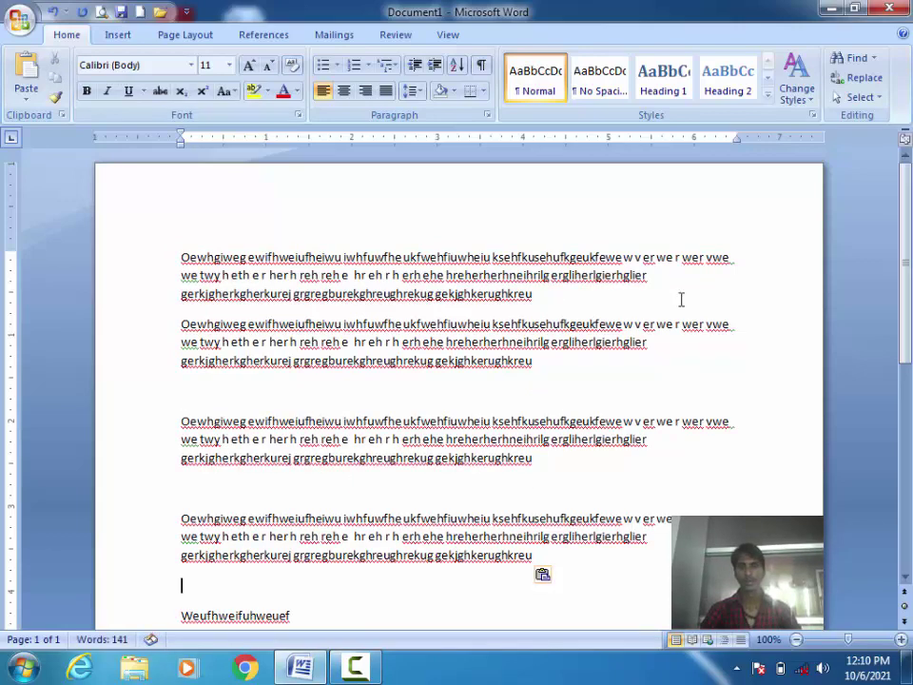
Delete the empty lines between the copies so all four sit back to back.
drag(909, 259, 909, 271)
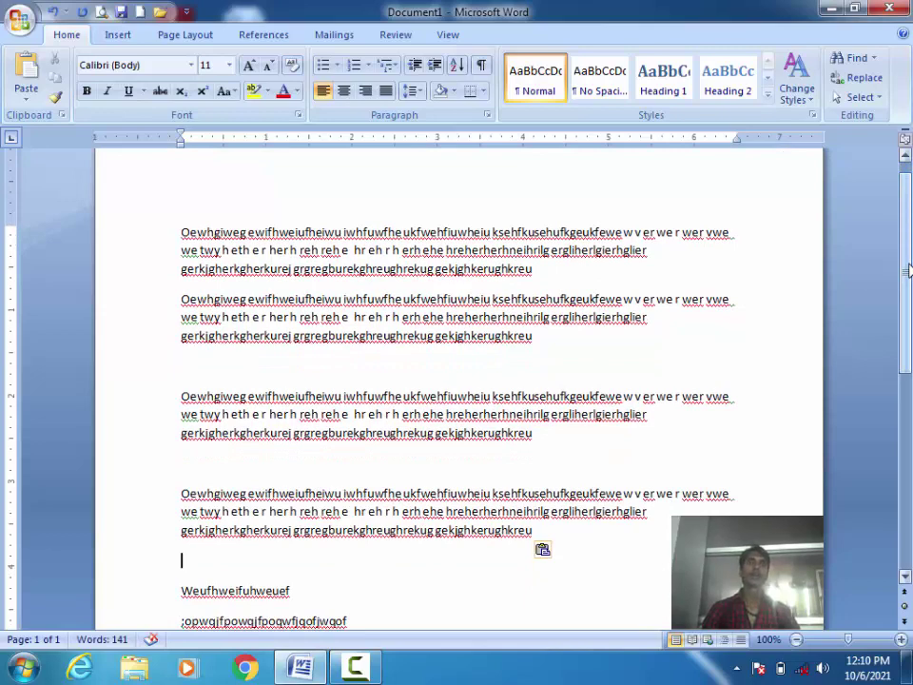
key(Up)
key(Up)
key(Up)
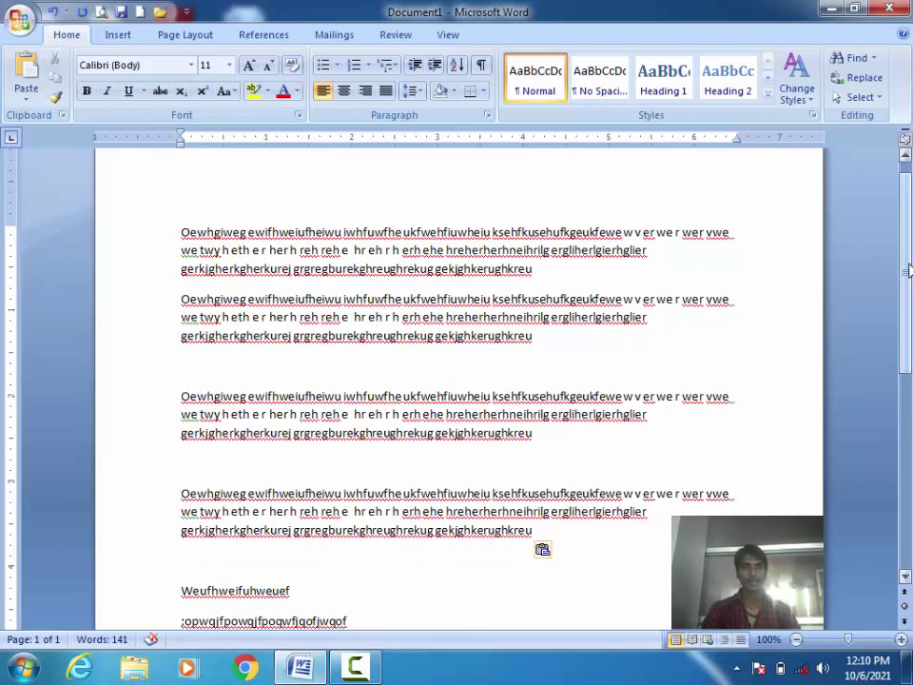
key(Up)
key(Up)
key(Up)
key(Up)
key(Up)
key(Up)
key(Down)
key(Down)
key(Down)
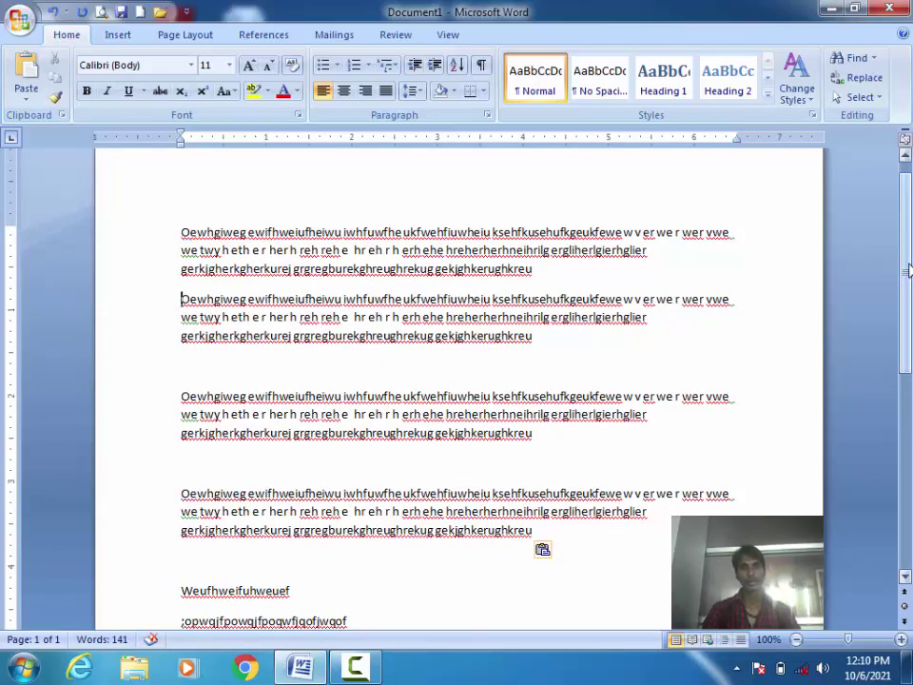
key(BackSpace)
key(Down)
key(Down)
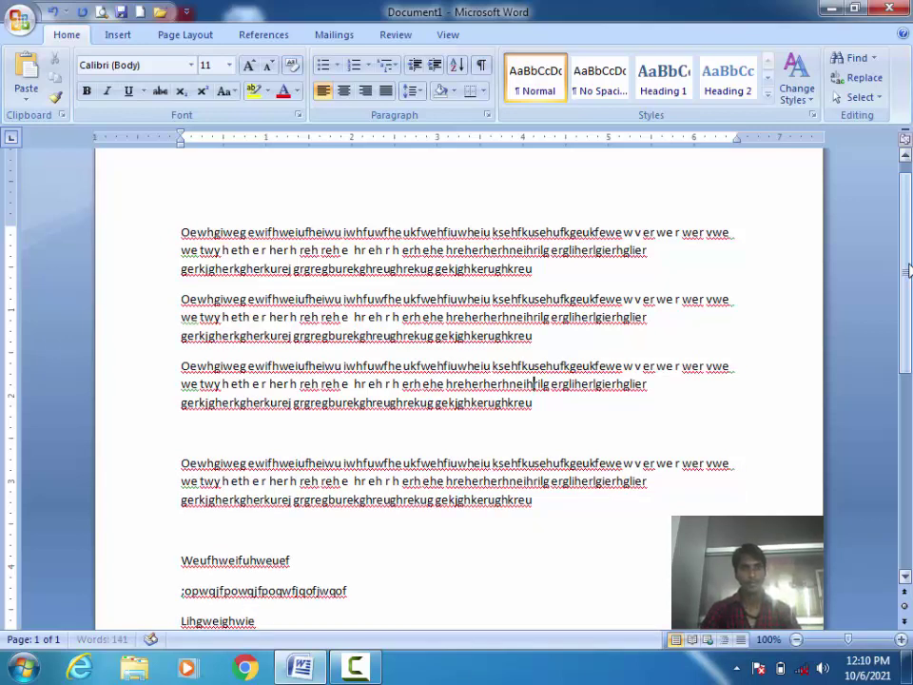
key(Down)
key(Down)
key(BackSpace)
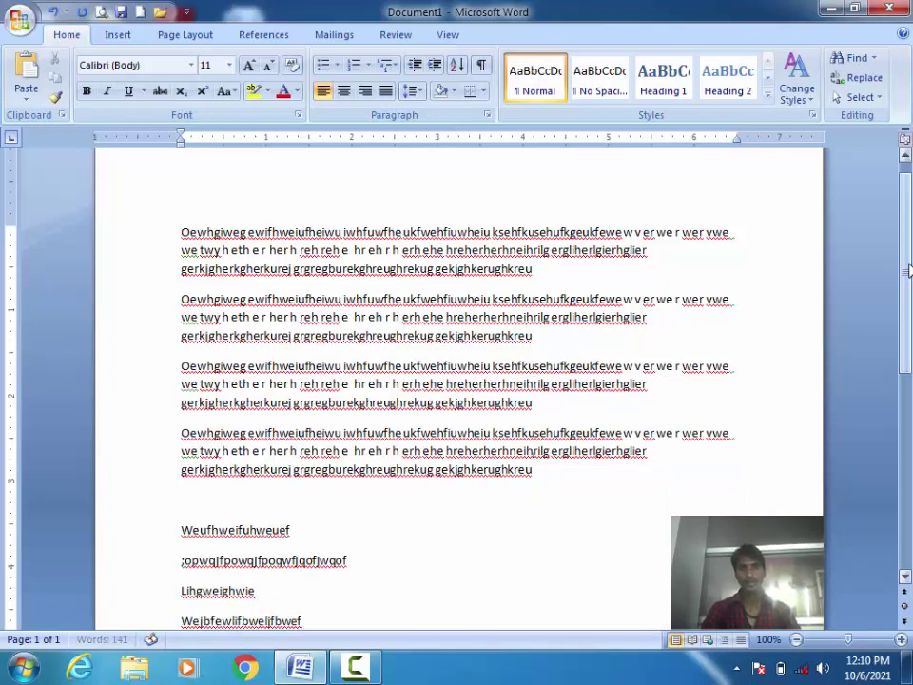
key(Down)
key(Down)
key(Down)
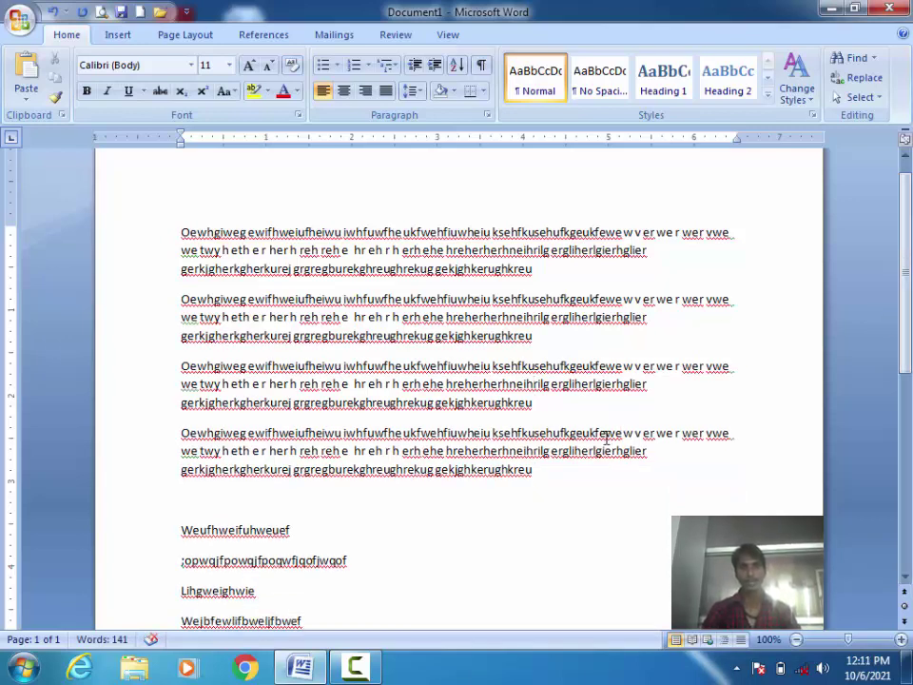
drag(536, 471, 210, 201)
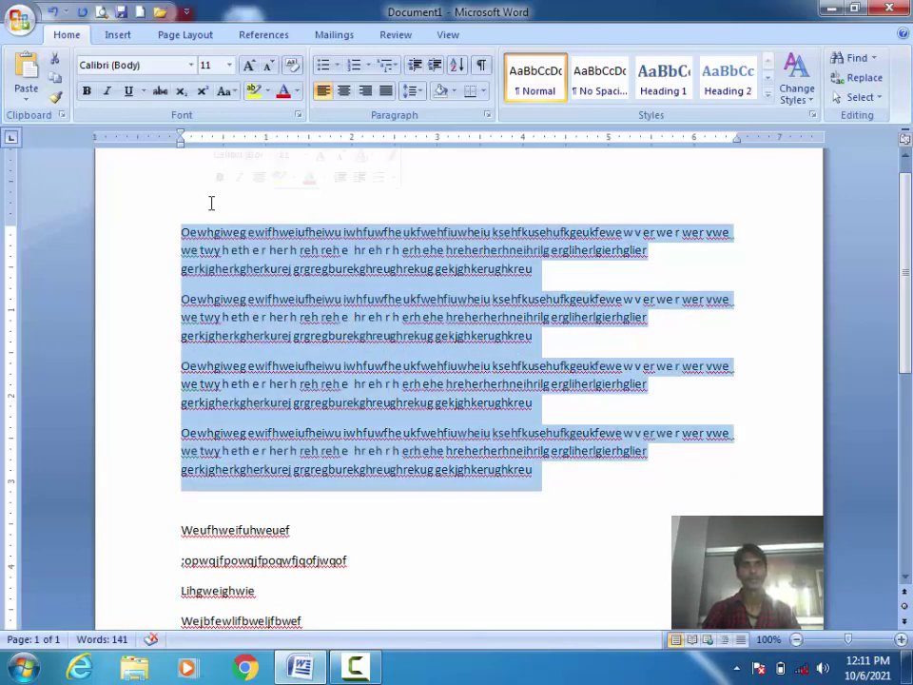
click(577, 480)
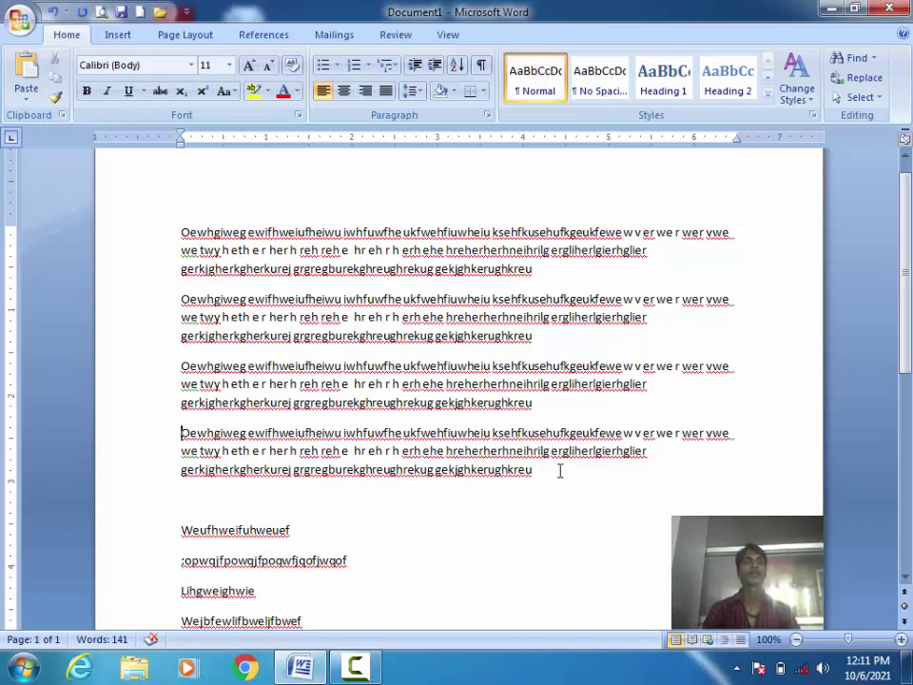
key(ctrl+Up)
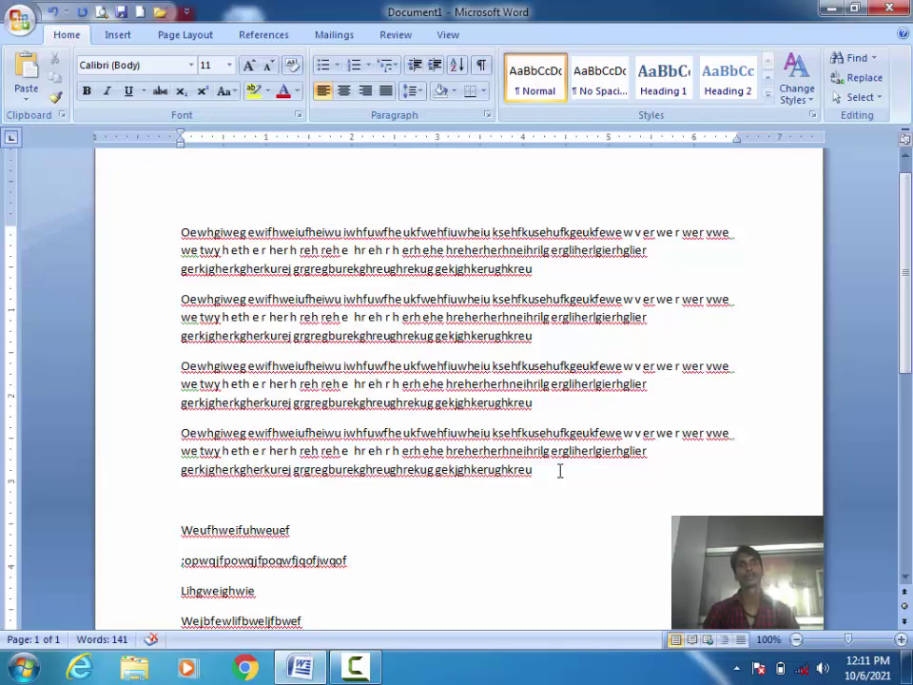
key(ctrl+Up)
key(ctrl+Up)
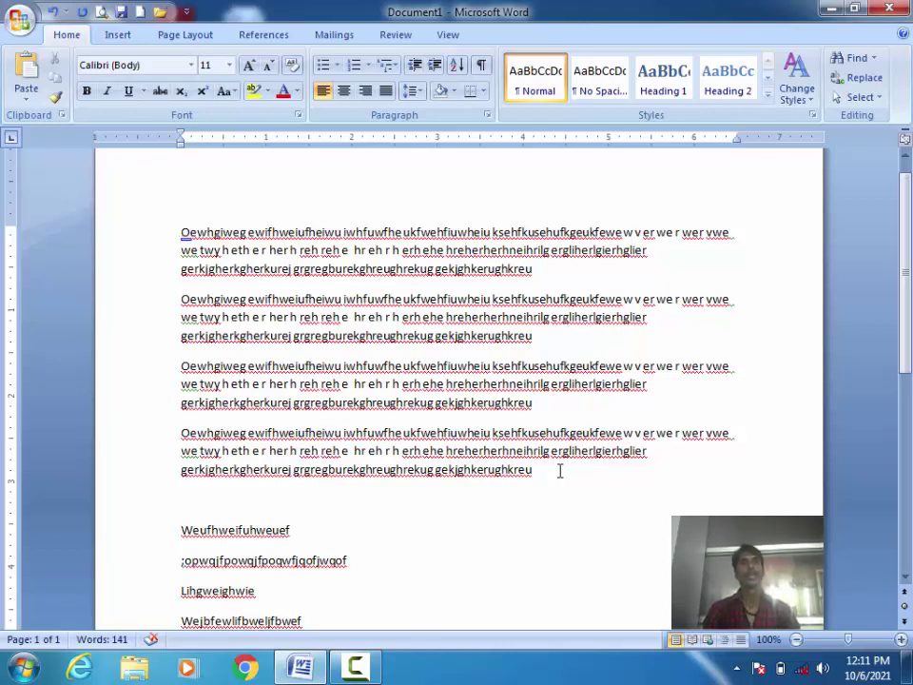
key(ctrl+Right)
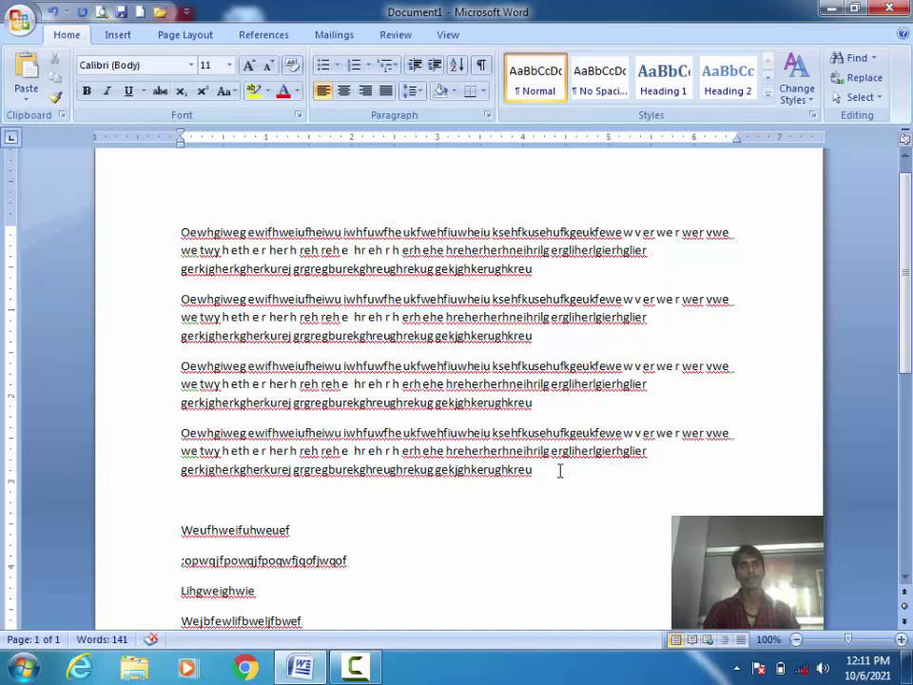
key(ctrl+Down)
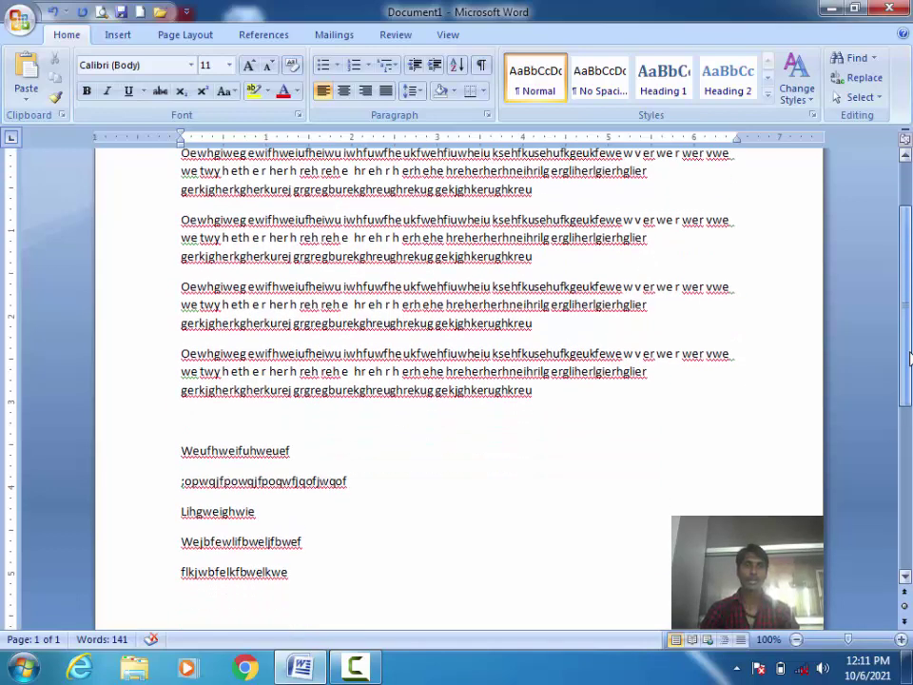
Add a page break after the last short line and type 'weloighweio' on page 2.
drag(906, 322, 909, 330)
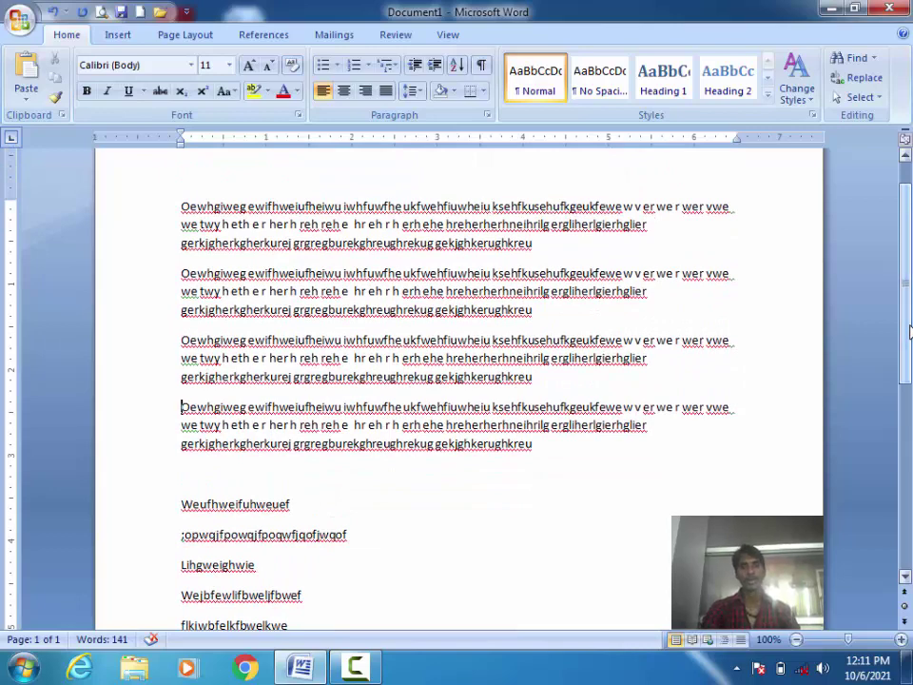
key(ctrl+End)
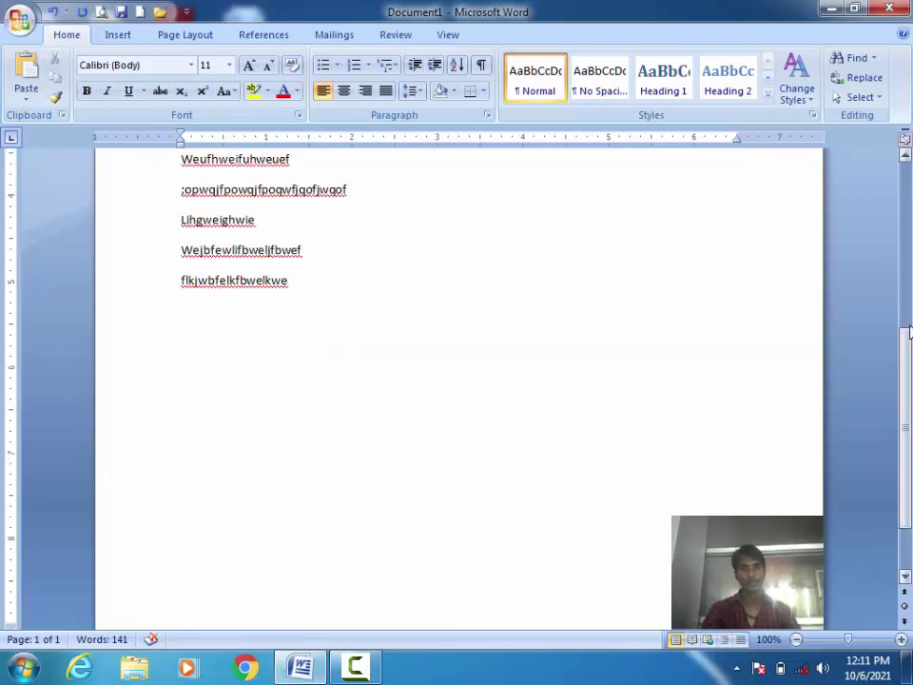
key(Return)
key(ctrl+Return)
text(weloi)
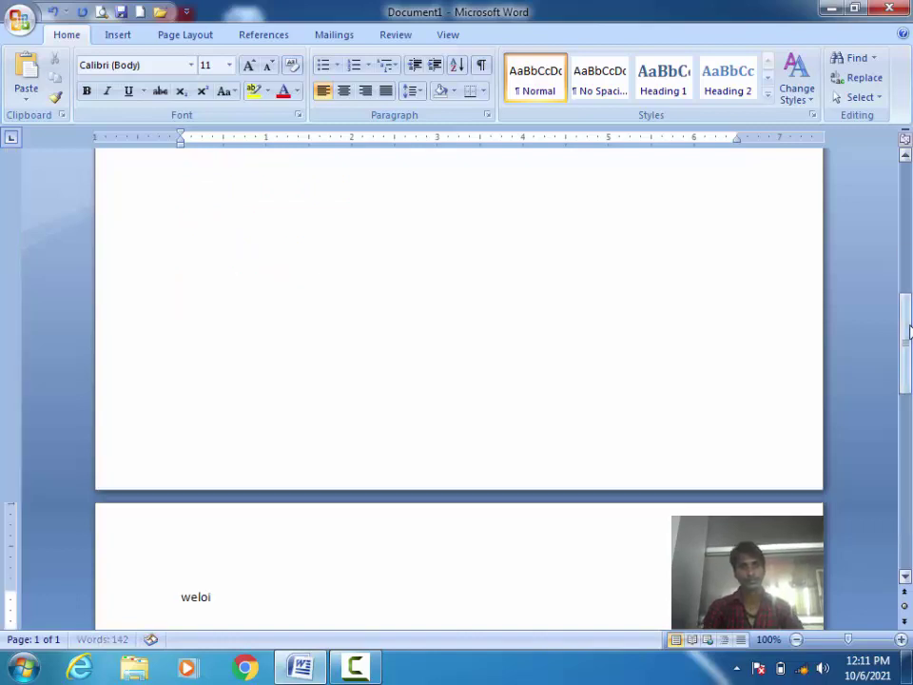
text(ghweio)
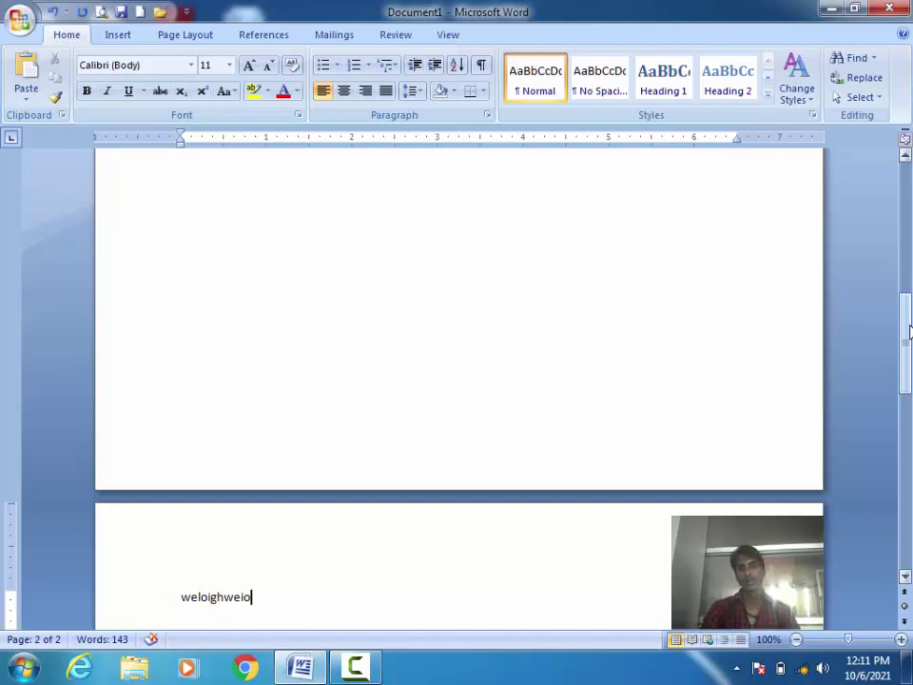
Jump between the document start and end to check the new page 2.
scroll(908, 331, up, 10)
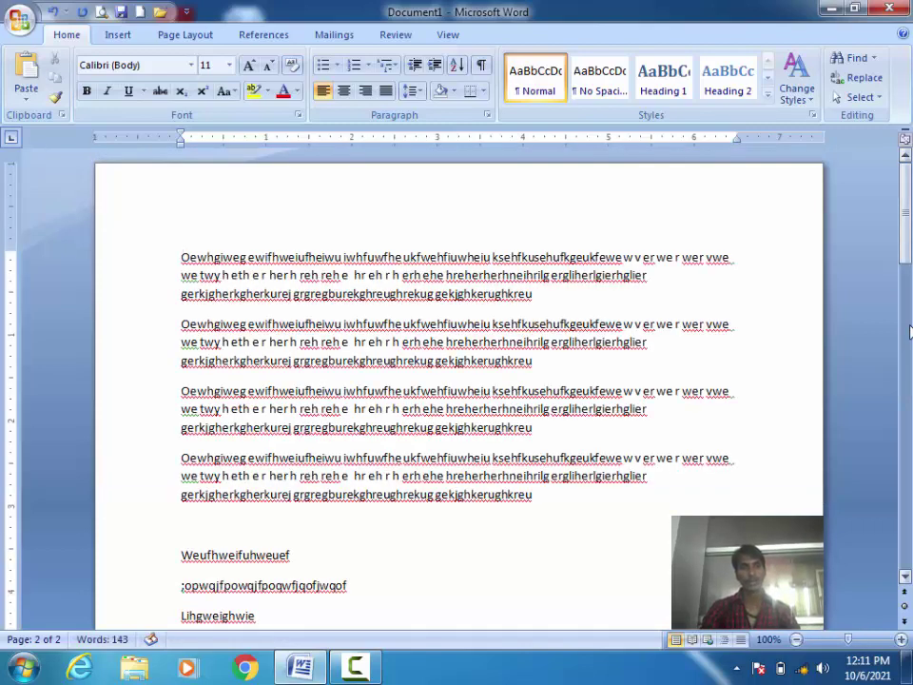
scroll(909, 331, down, 15)
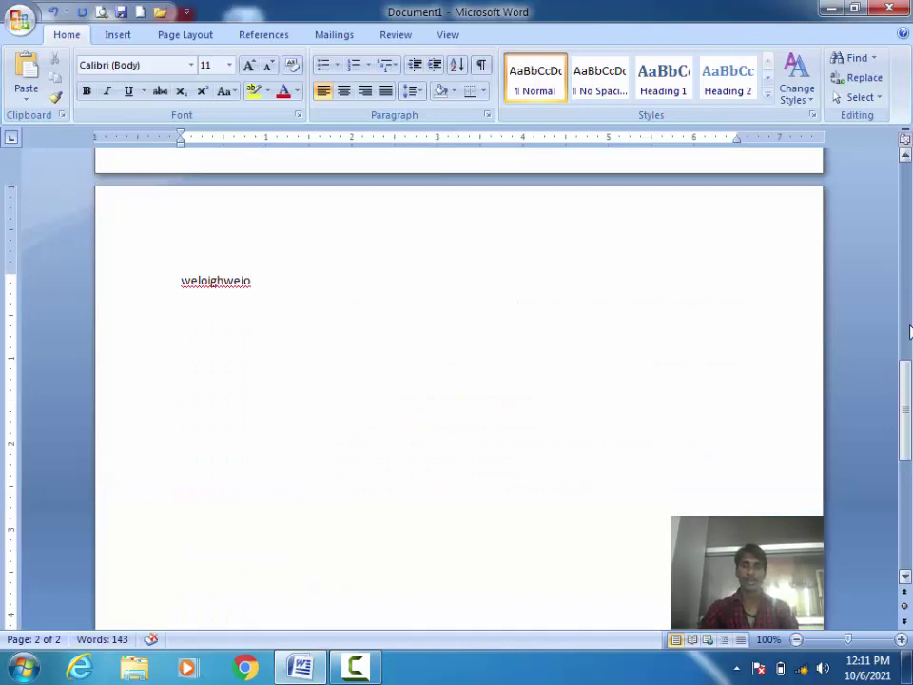
key(ctrl+Home)
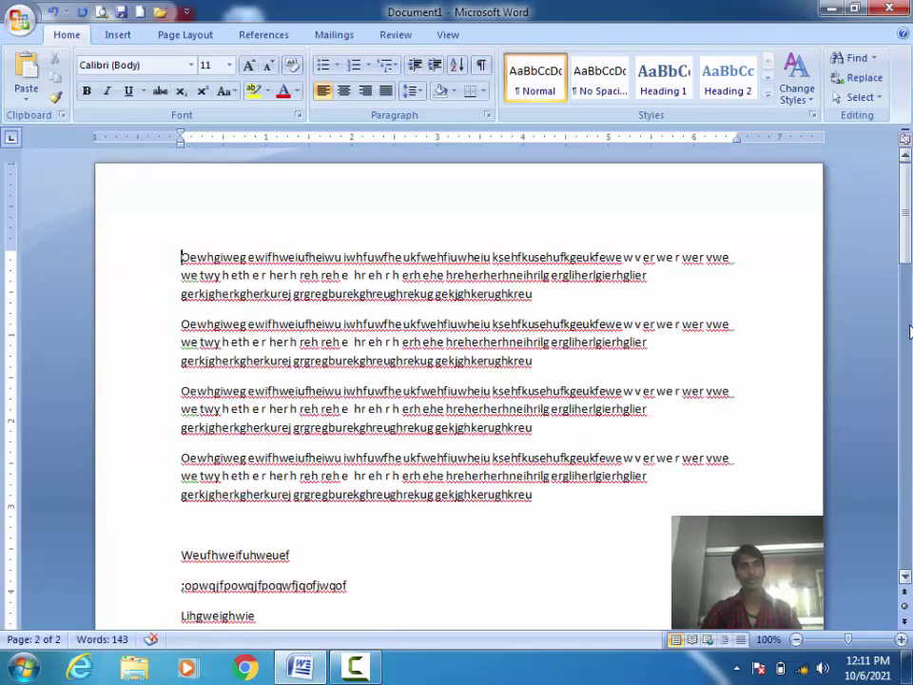
key(ctrl+Down)
key(ctrl+Down)
key(ctrl+Down)
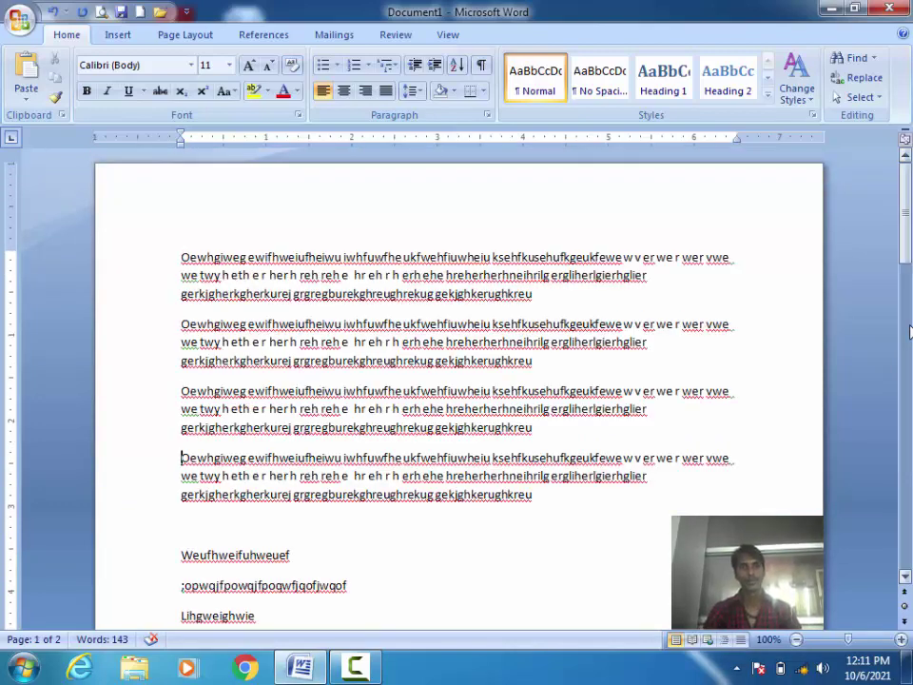
key(ctrl+Down)
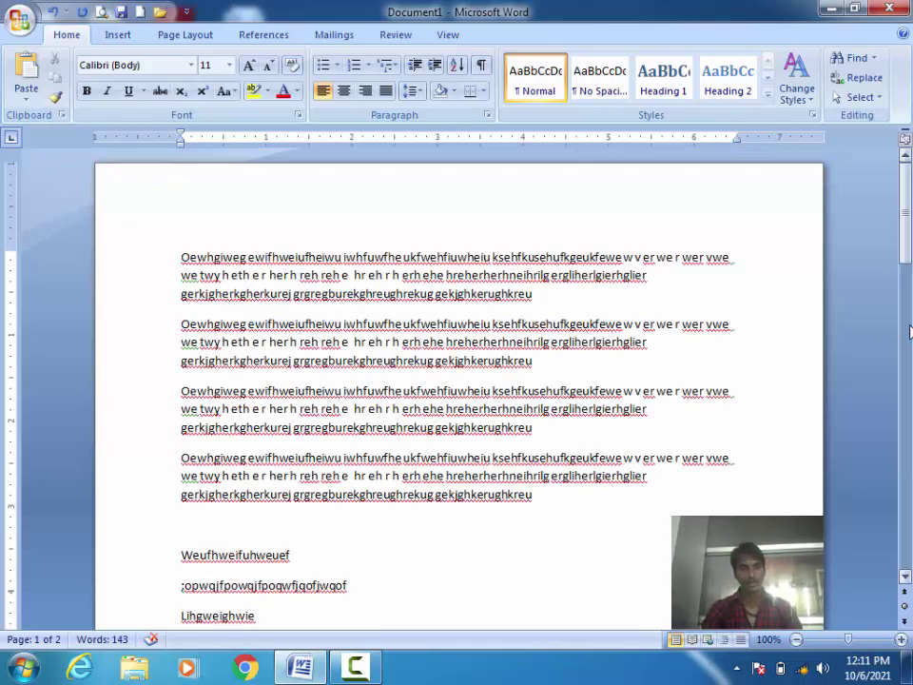
key(ctrl+End)
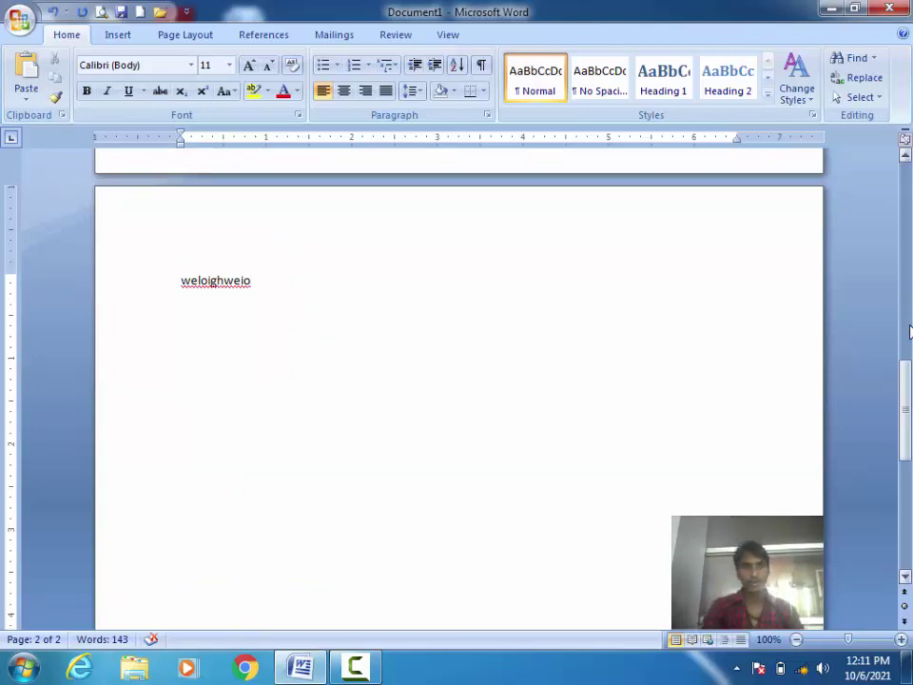
Insert page breaks before 'weloighweio' to push it several pages down.
key(Home)
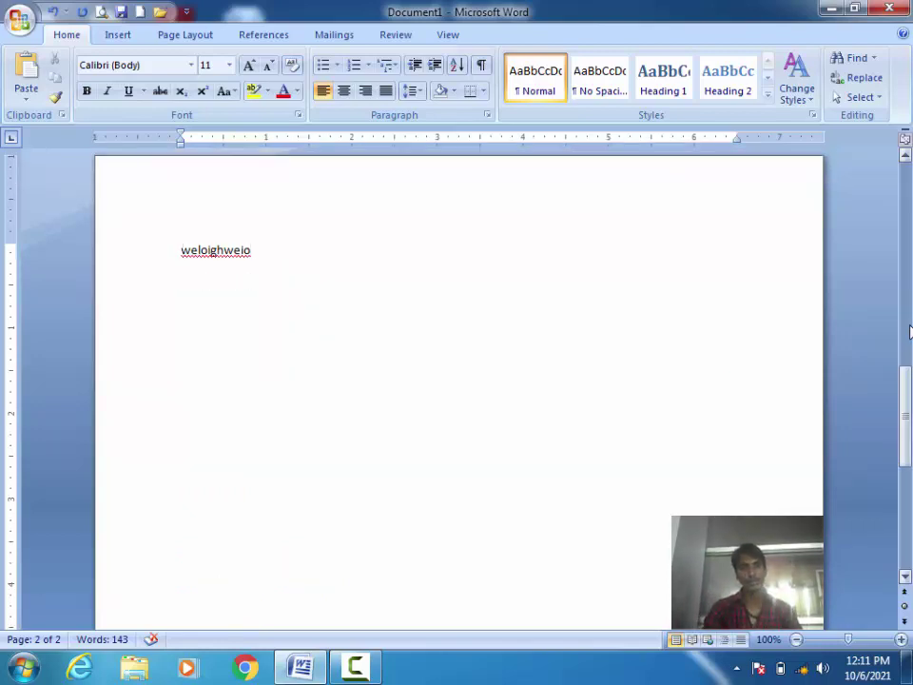
key(Page_Up)
key(Page_Down)
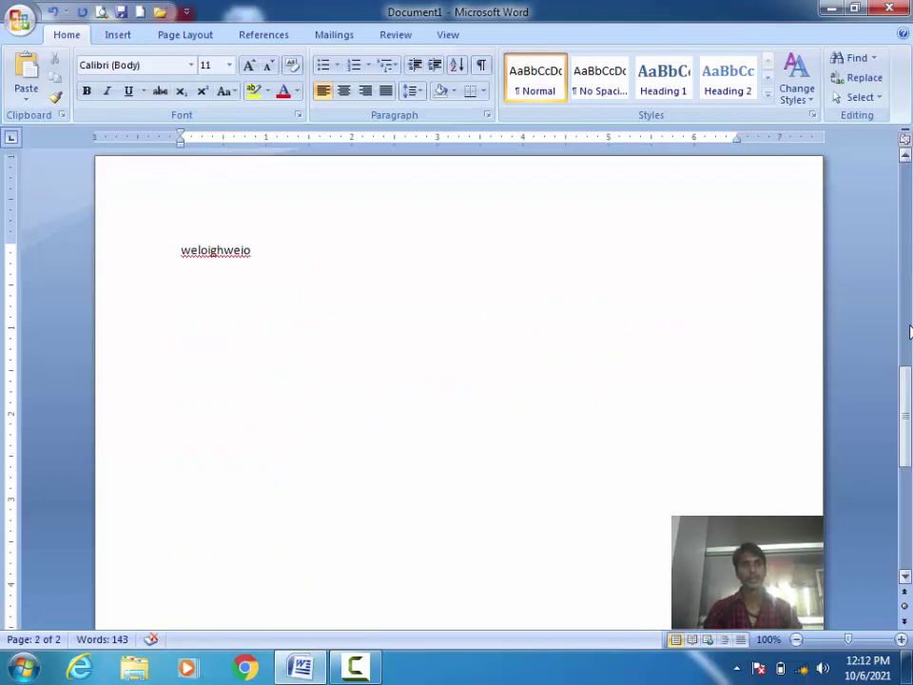
key(ctrl+Return)
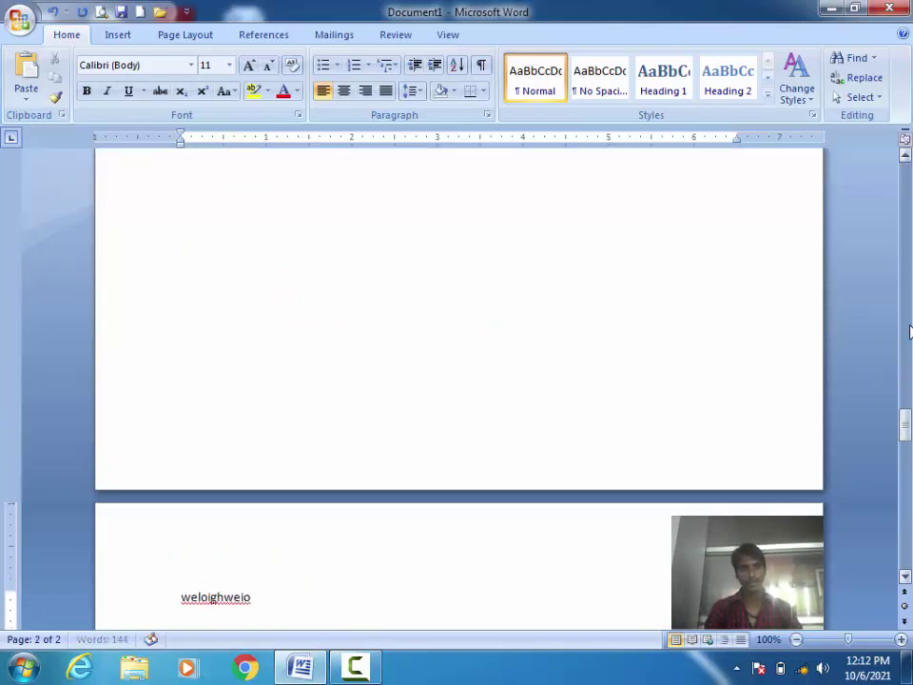
key(ctrl+Return)
key(ctrl+Return)
key(ctrl+Return)
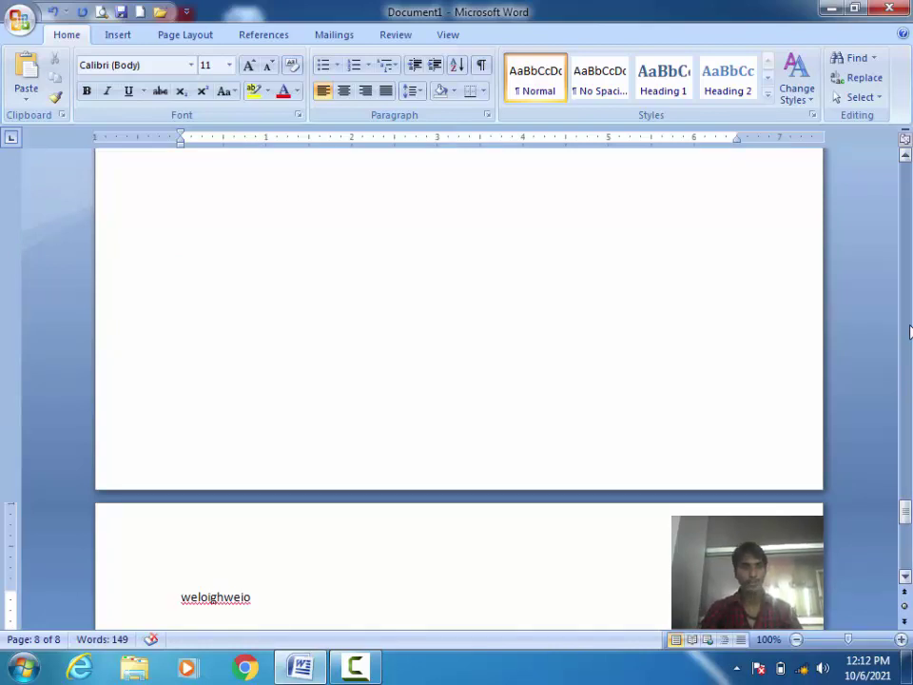
Browse through the blank pages to confirm 'weloighweio' now starts page 8.
key(Up)
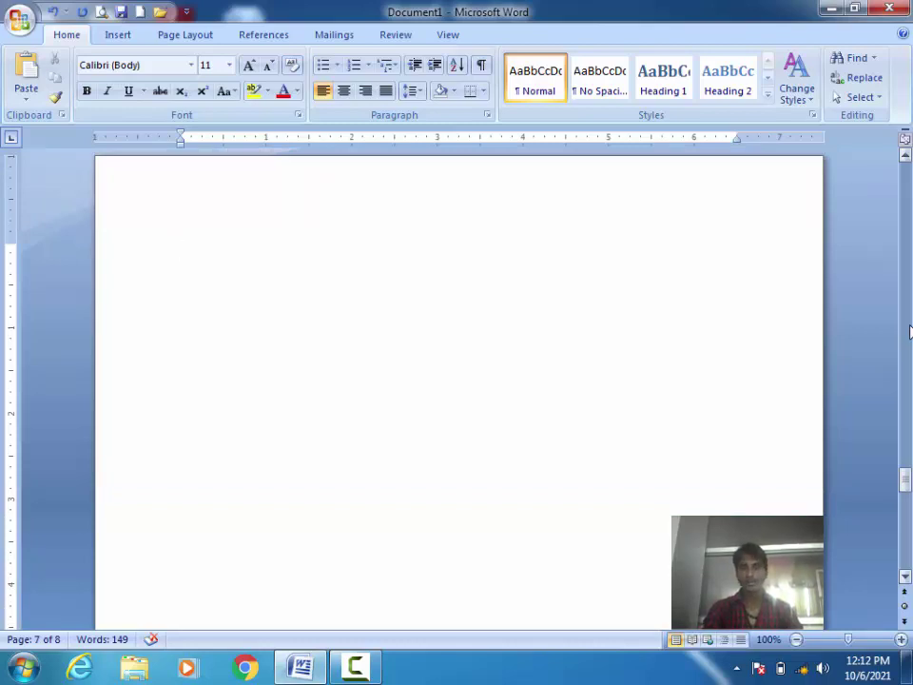
key(Up)
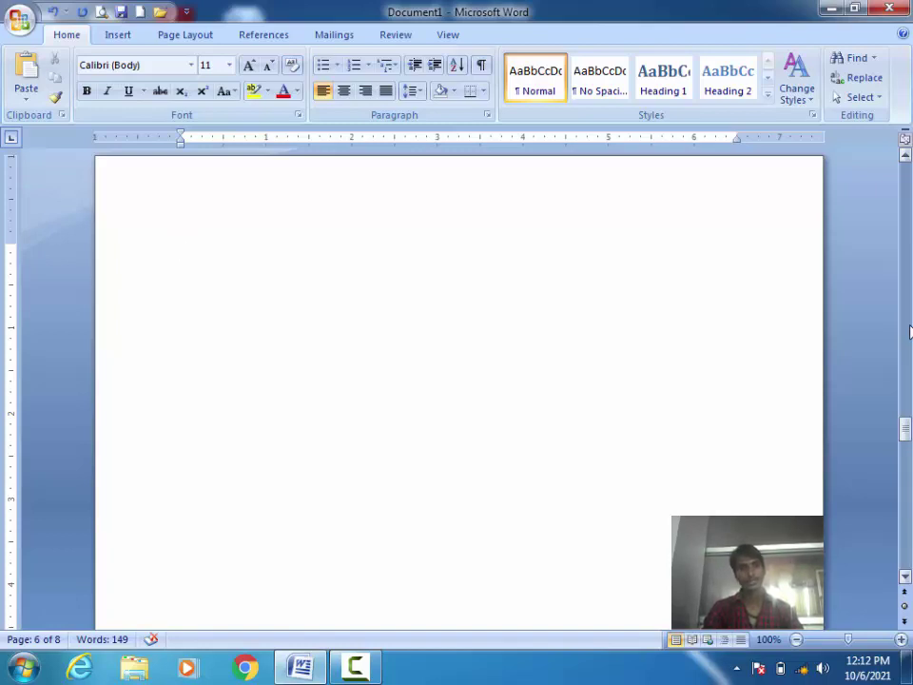
key(Up)
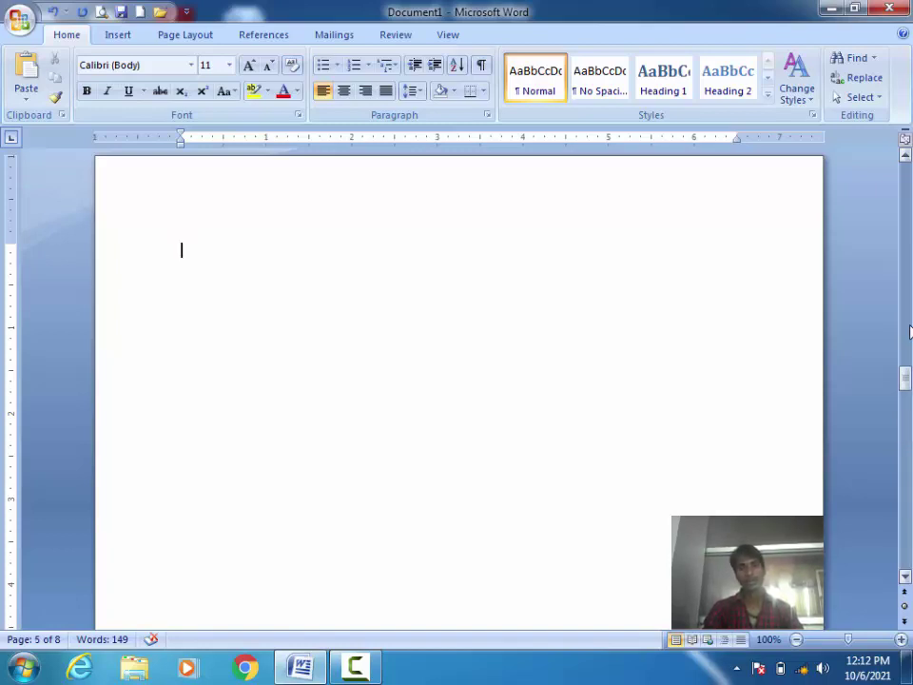
key(Up)
key(Up)
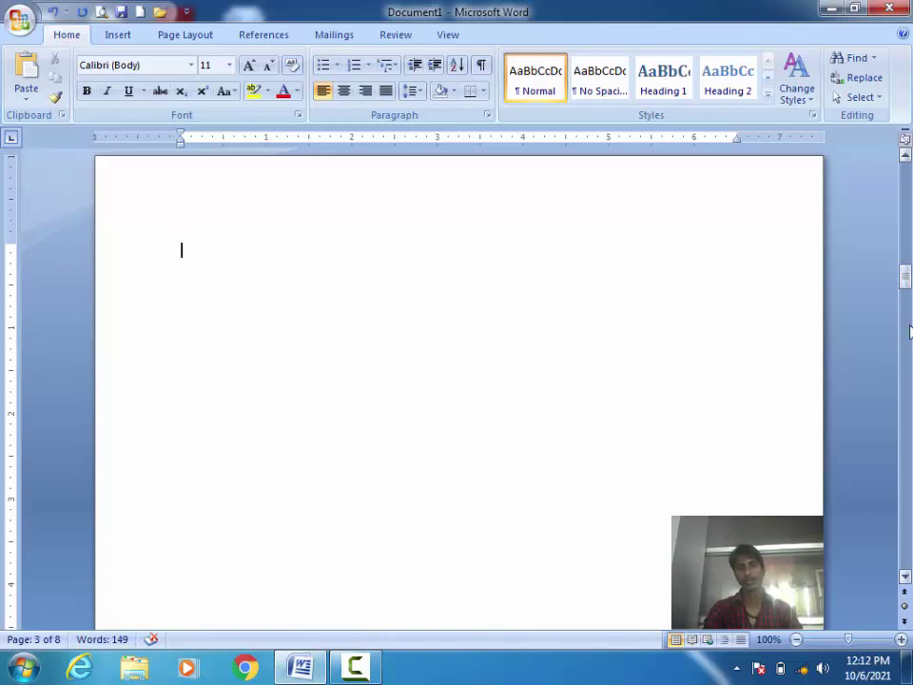
key(Down)
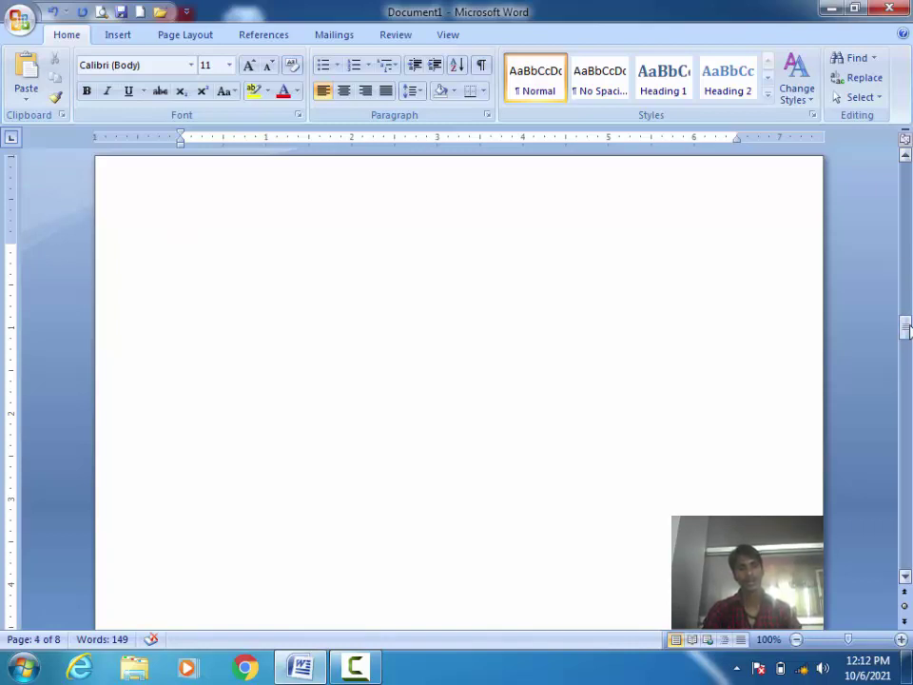
scroll(909, 330, down, 9)
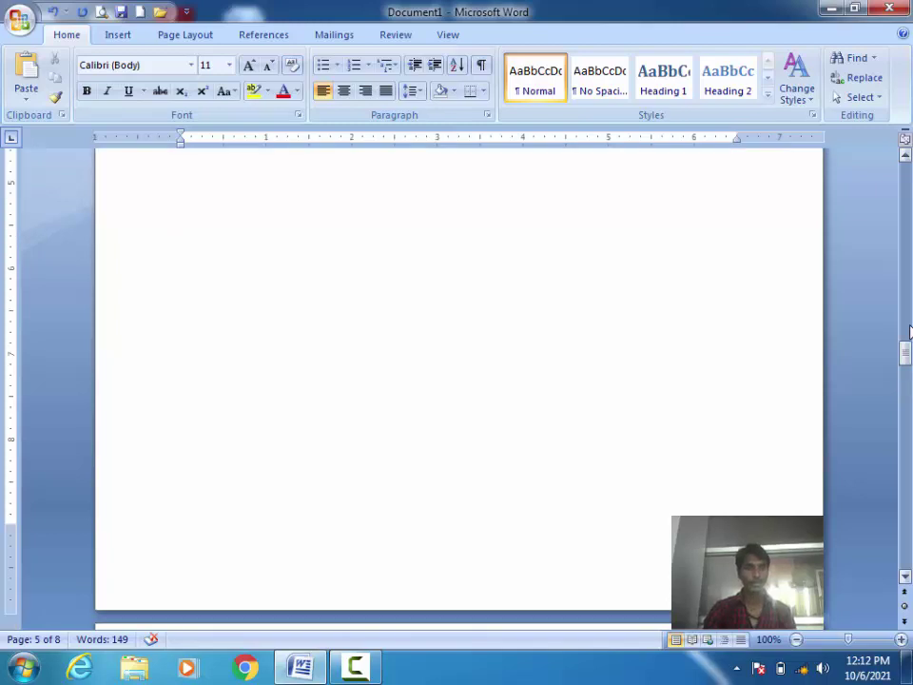
key(Down)
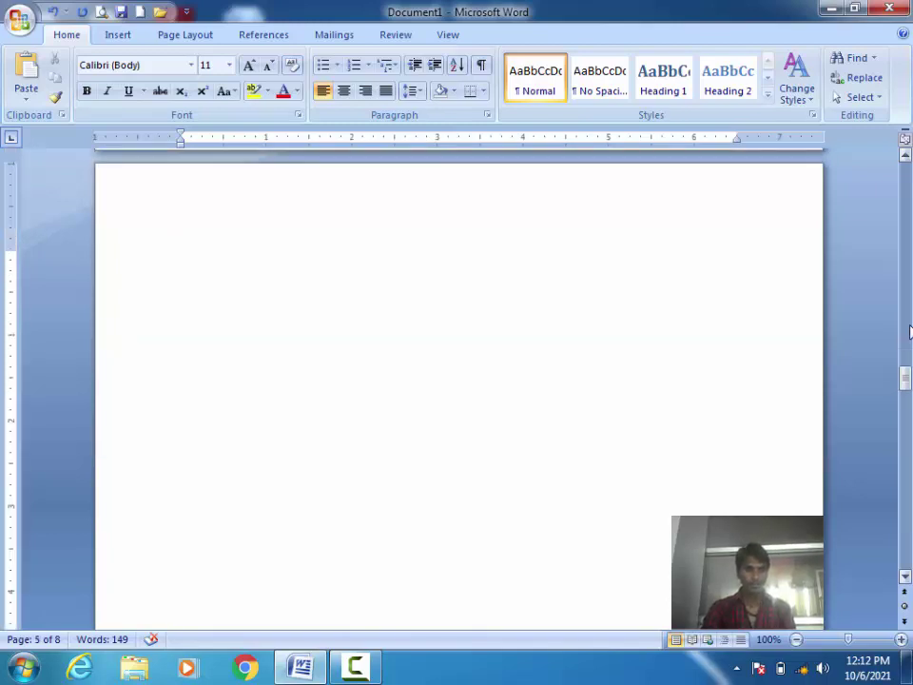
scroll(908, 330, up, 2)
scroll(908, 330, down, 2)
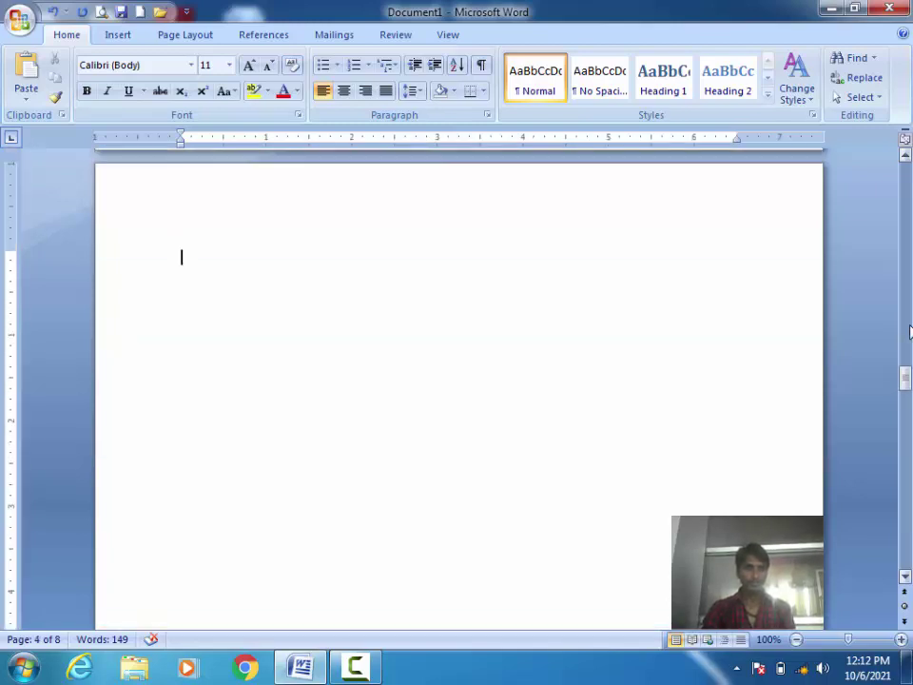
scroll(908, 330, down, 1)
scroll(908, 330, down, 8)
scroll(909, 330, down, 8)
scroll(908, 330, down, 8)
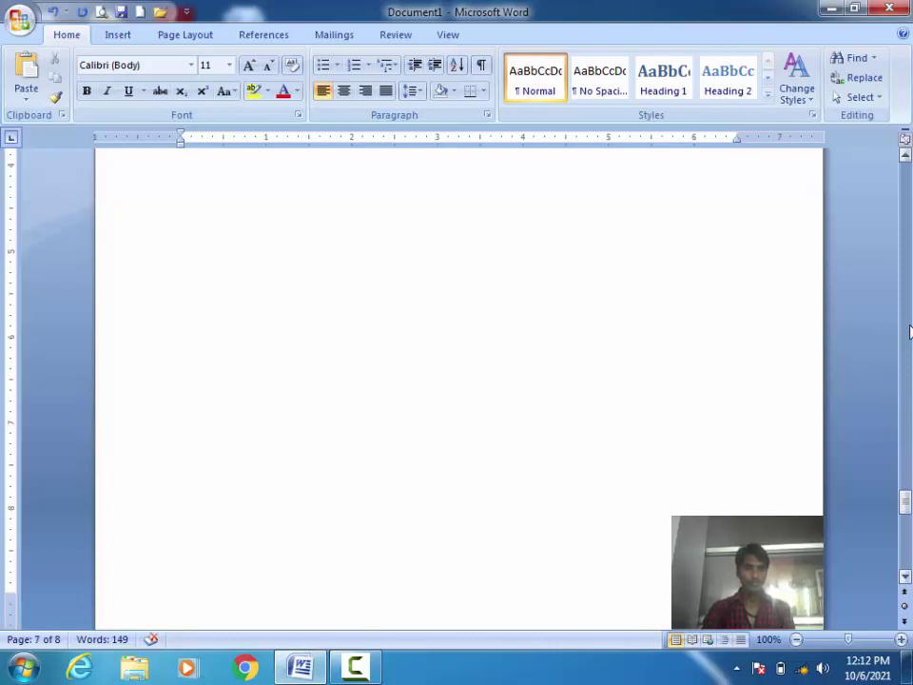
scroll(909, 330, up, 5)
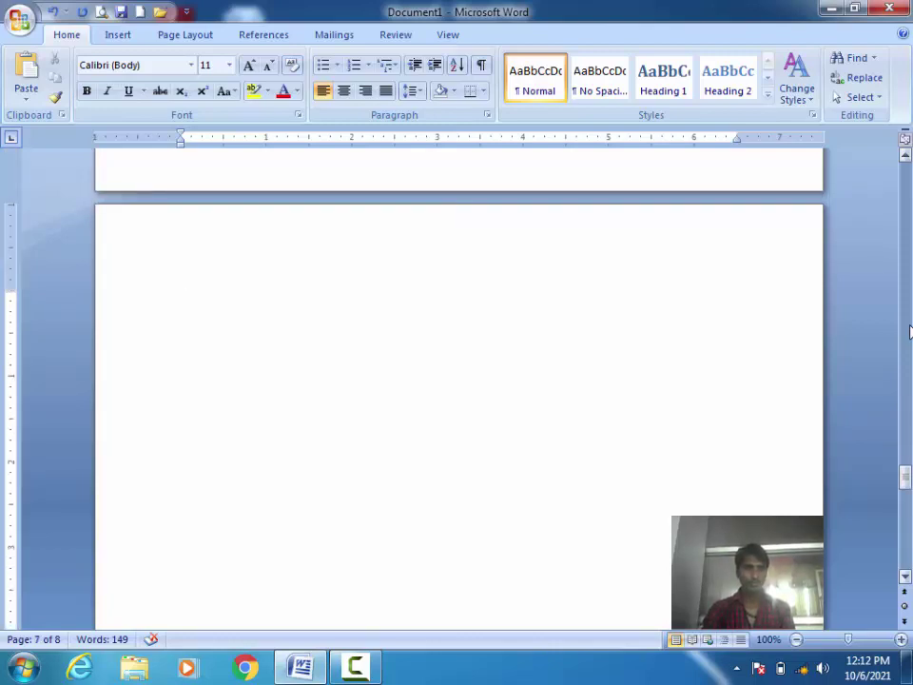
scroll(908, 330, up, 5)
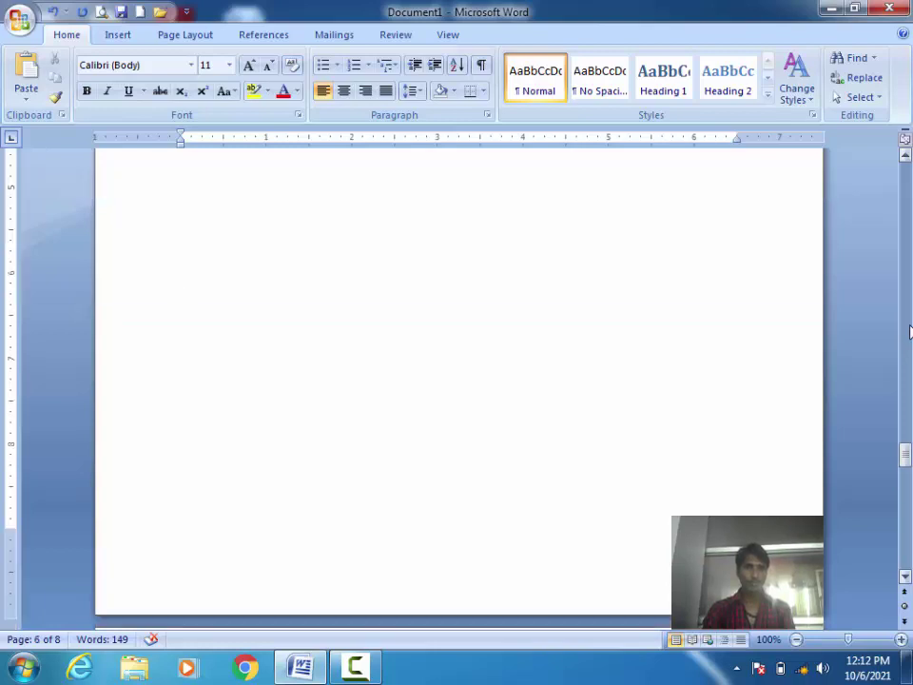
scroll(908, 330, up, 5)
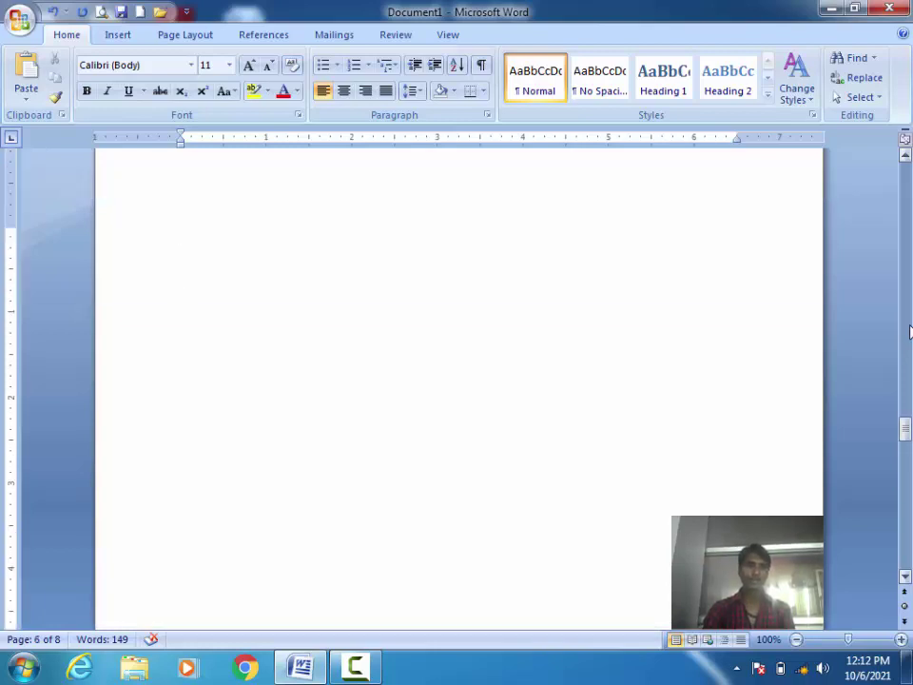
scroll(908, 330, up, 5)
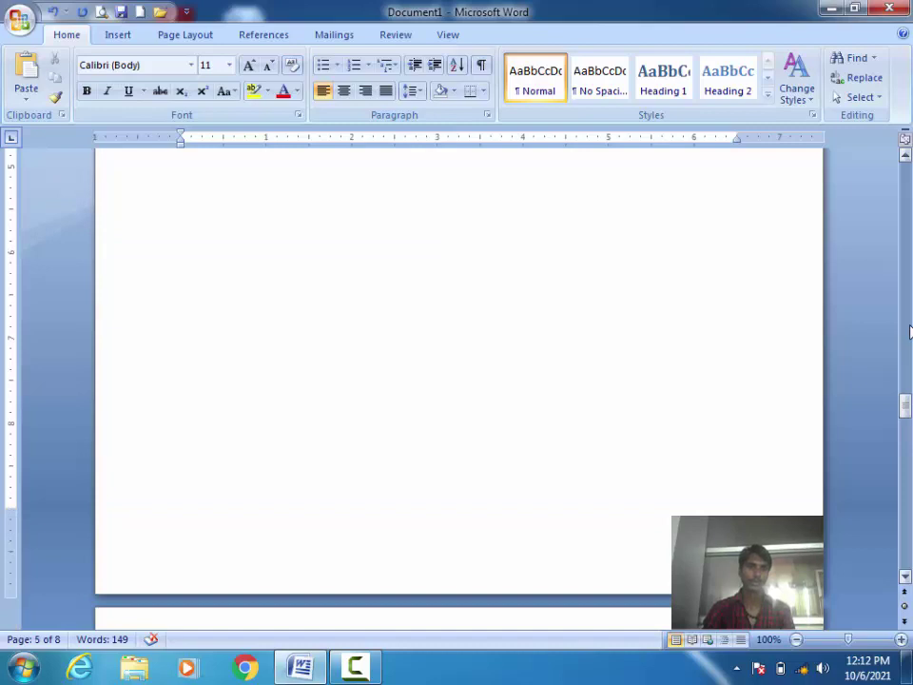
scroll(908, 330, up, 5)
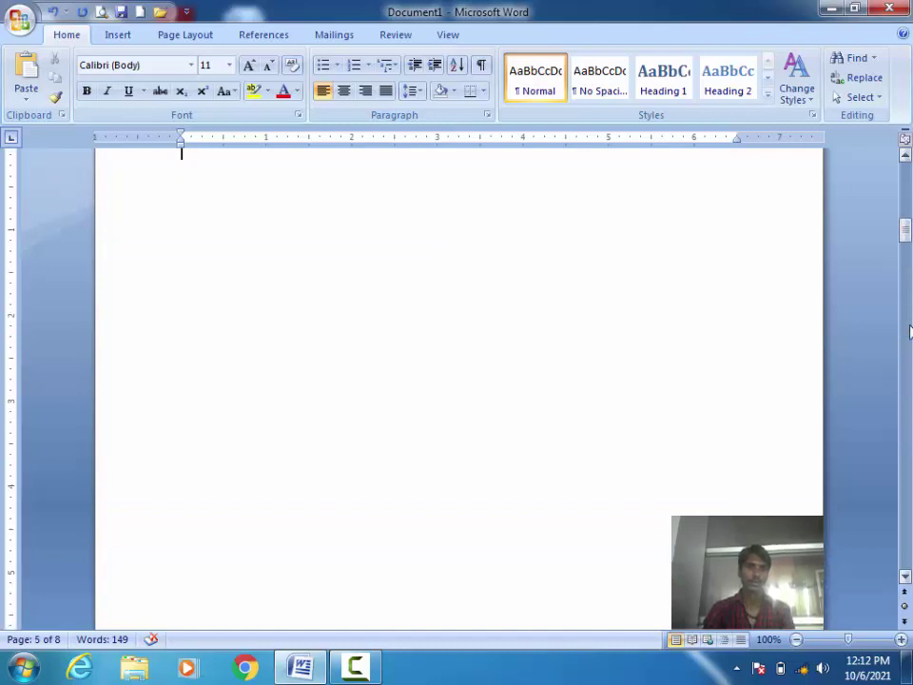
scroll(909, 330, up, 3)
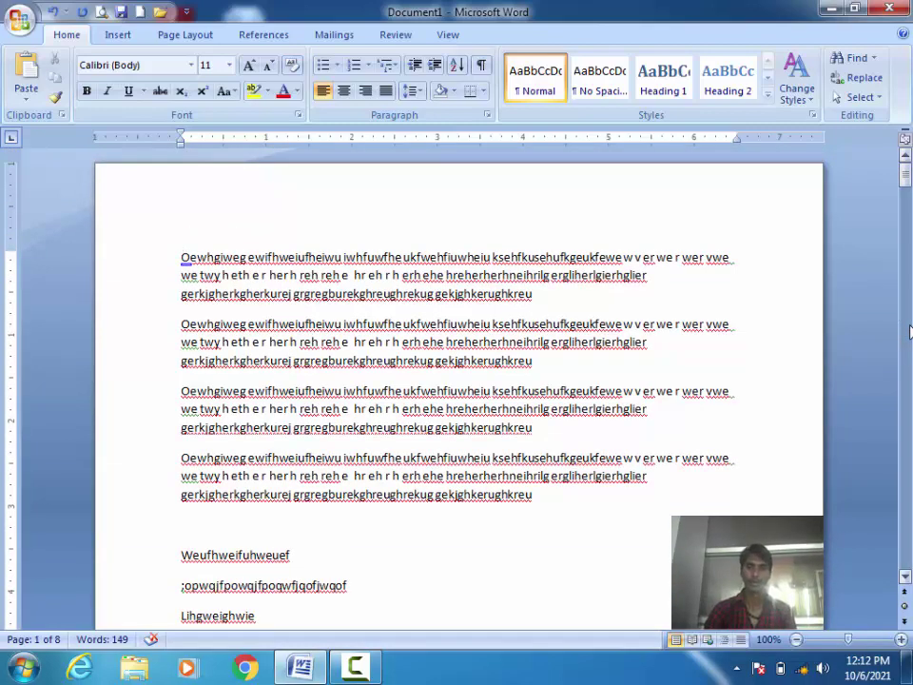
Select all text from the document end back to the start, then clear the selection.
key(Down)
key(Down)
key(Down)
key(Down)
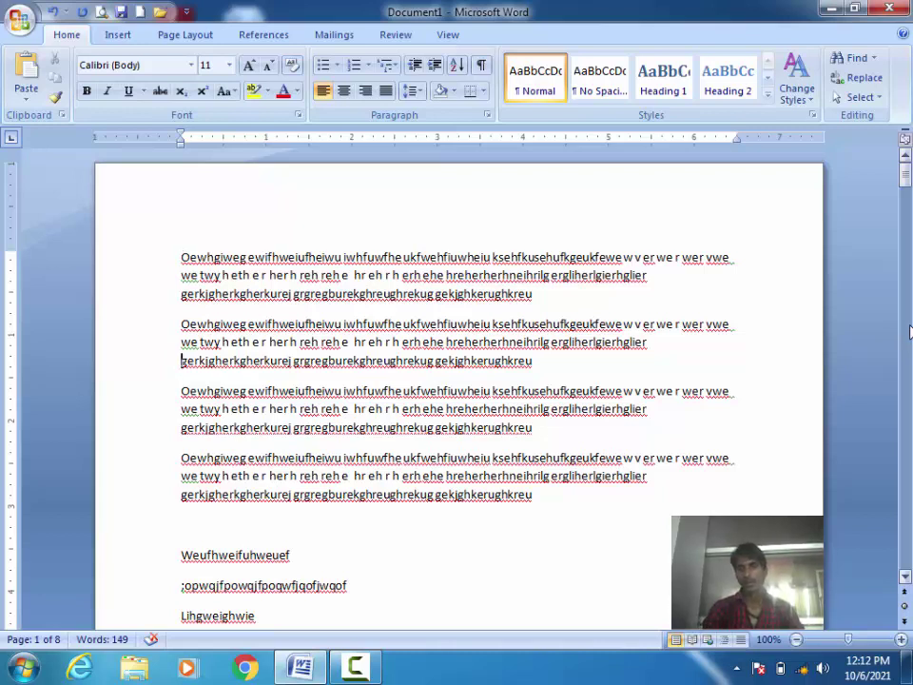
key(ctrl+End)
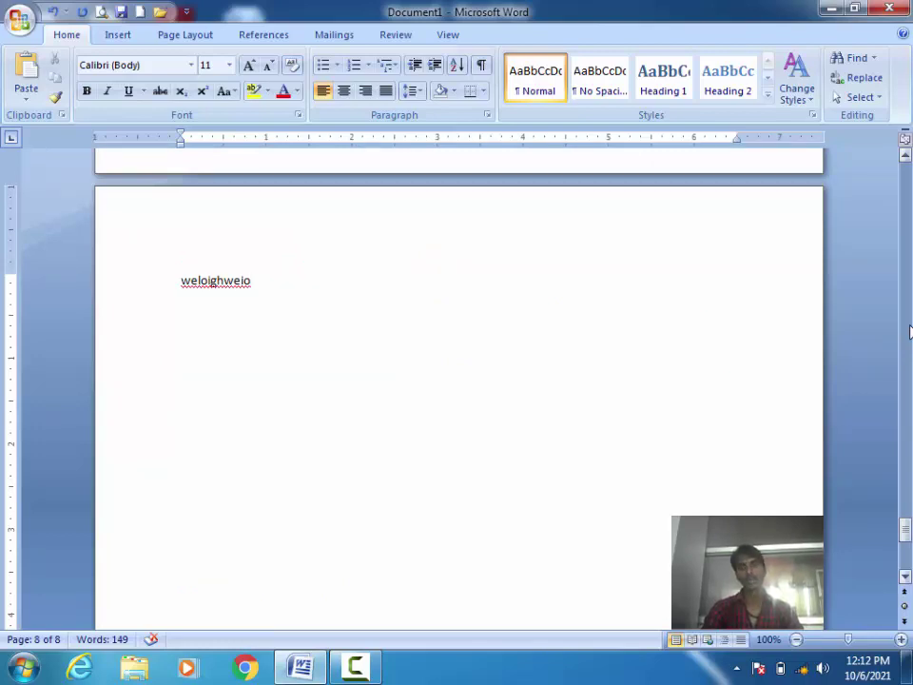
key(ctrl+shift+Home)
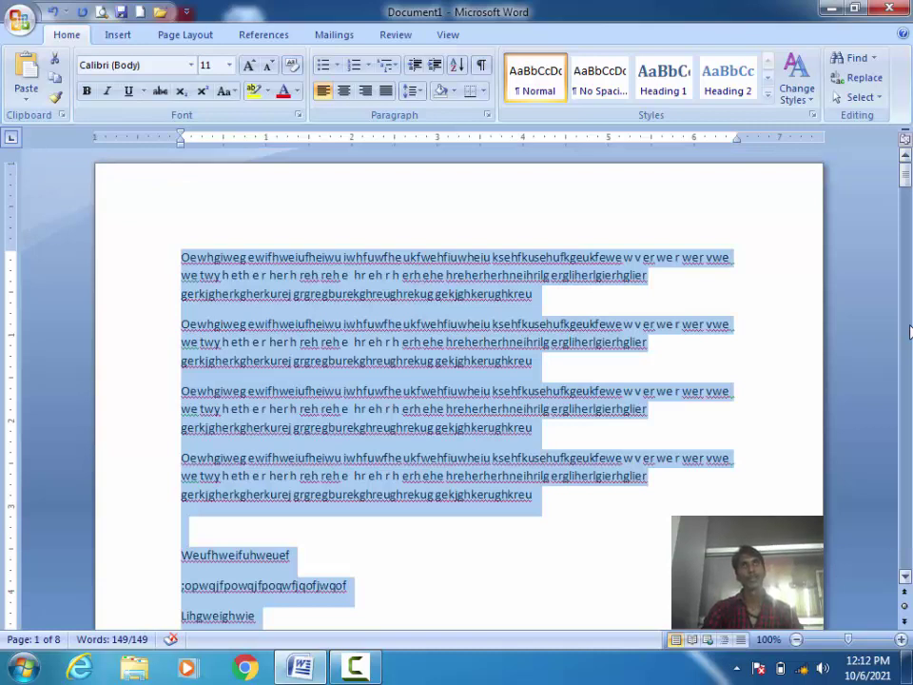
click(908, 331)
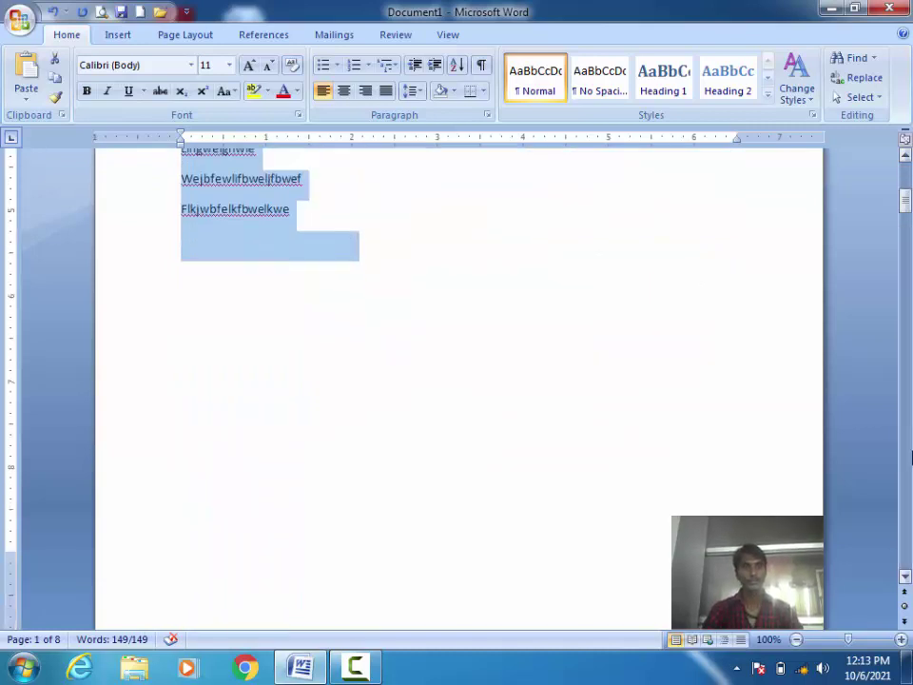
key(Right)
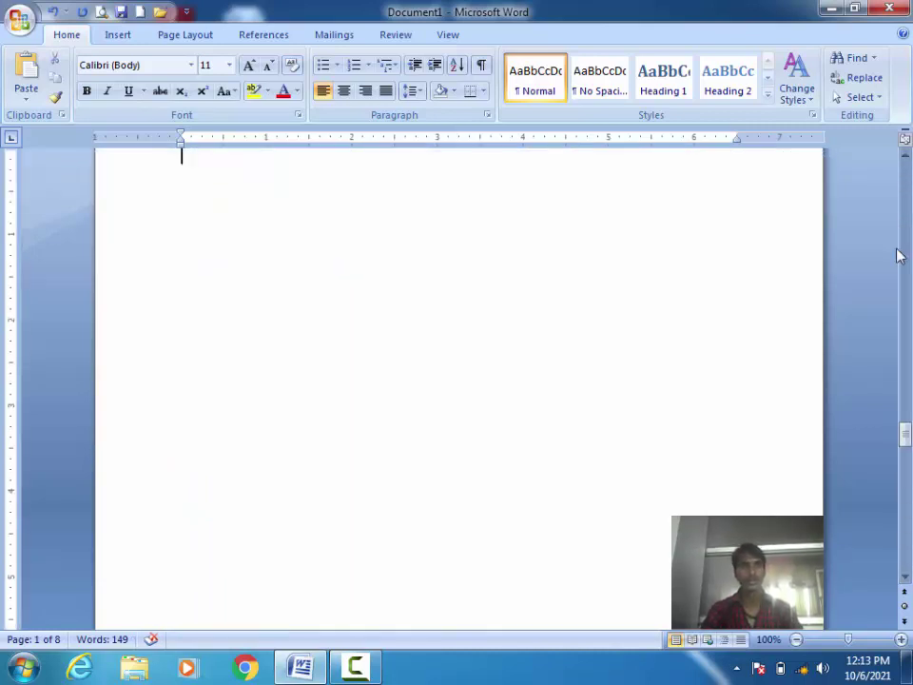
Select everything from the document start through the Lihgweighwie line on page 1.
scroll(899, 255, up, 15)
scroll(899, 255, up, 1)
key(Down)
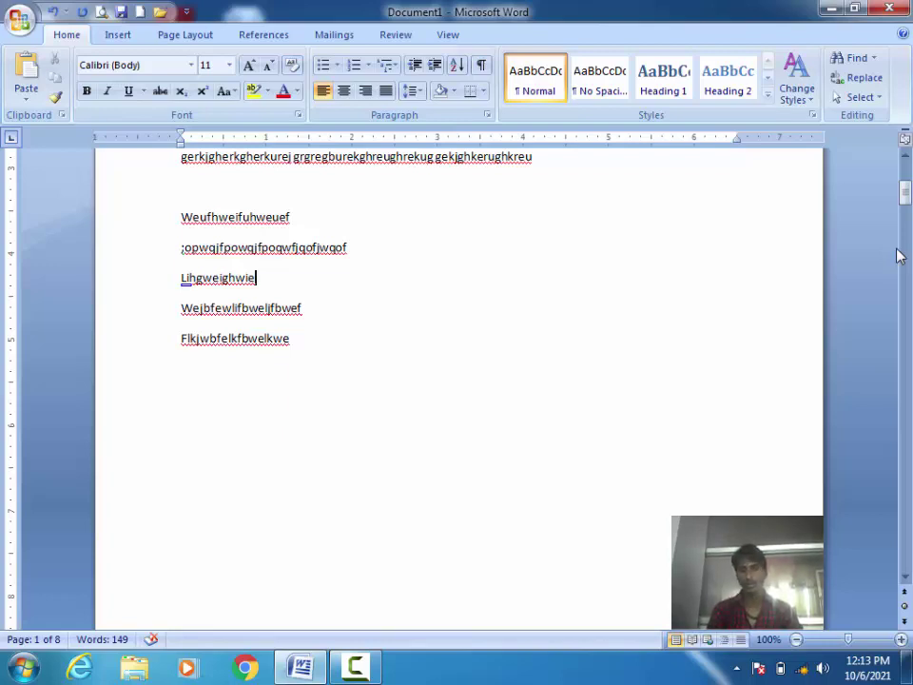
key(ctrl+shift+Home)
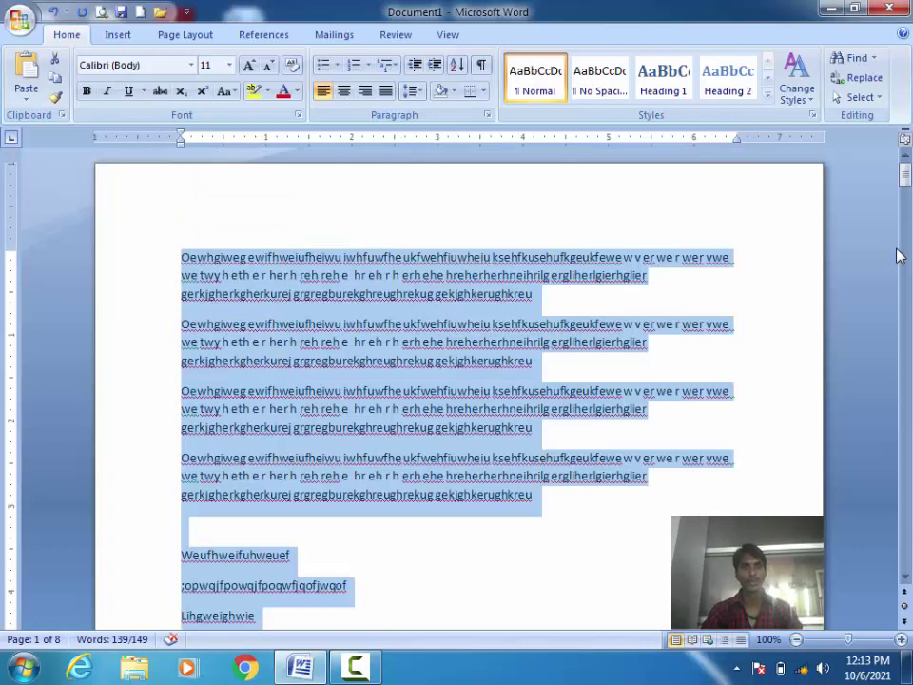
click(906, 172)
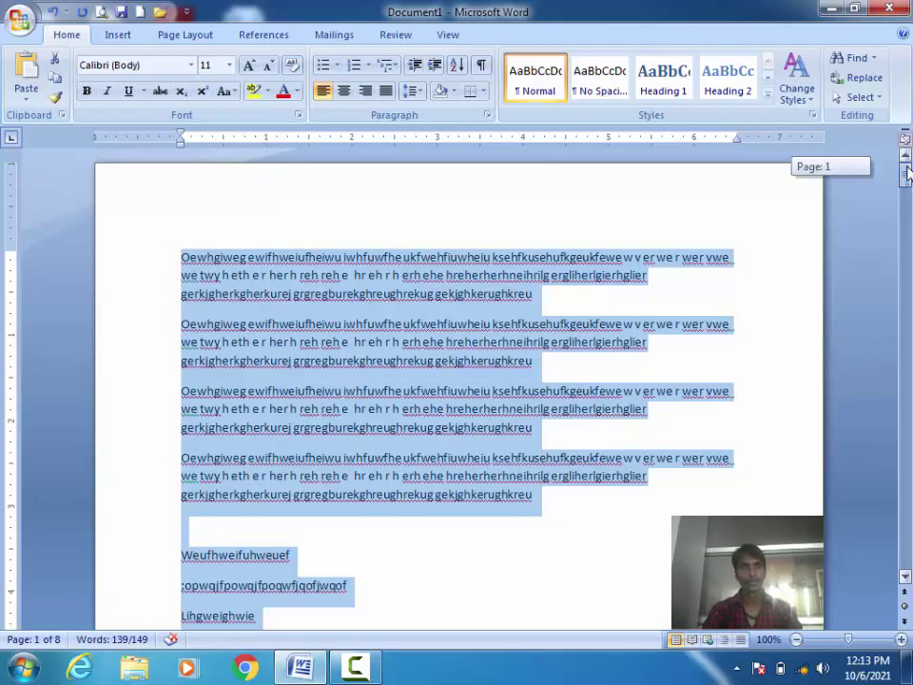
drag(906, 171, 907, 190)
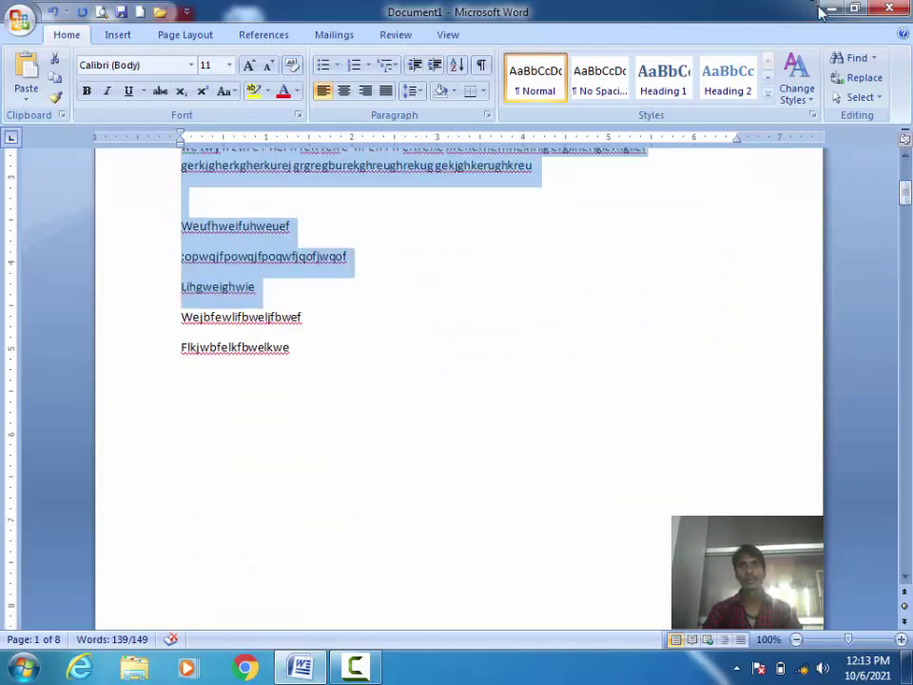
click(829, 10)
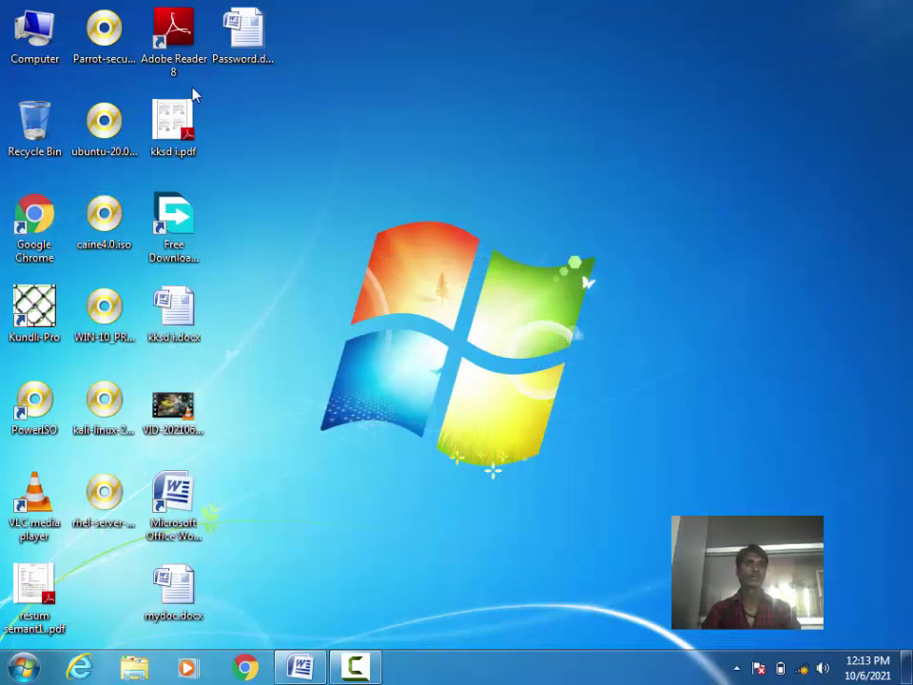
click(104, 43)
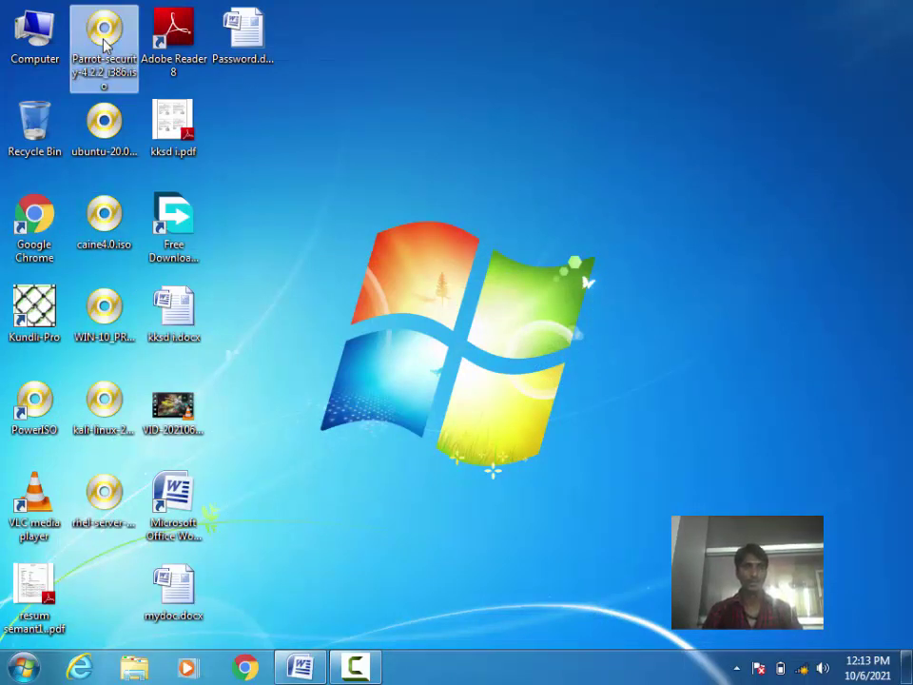
key(ctrl+a)
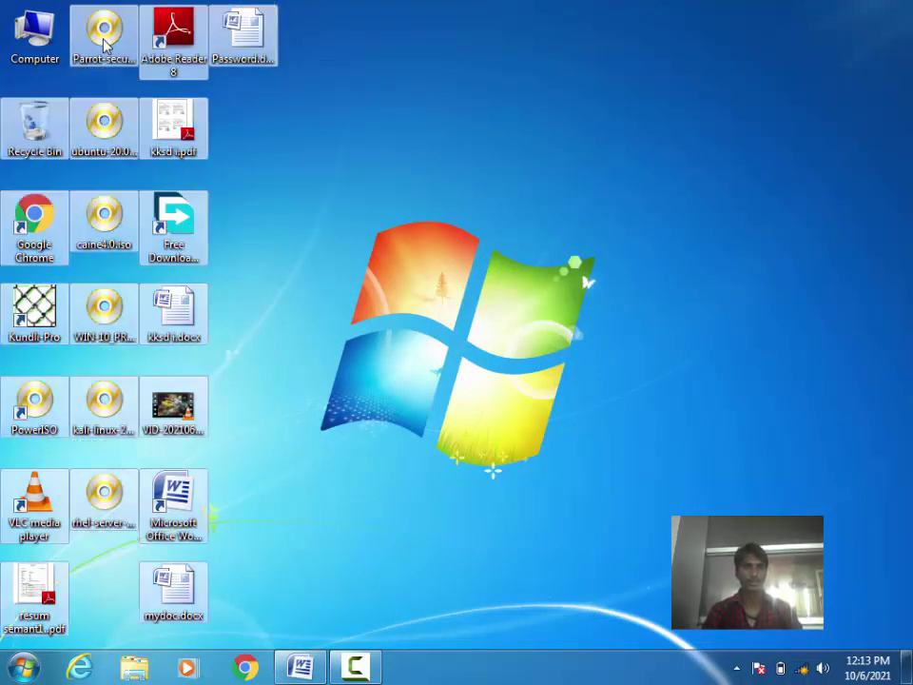
key(shift+Right)
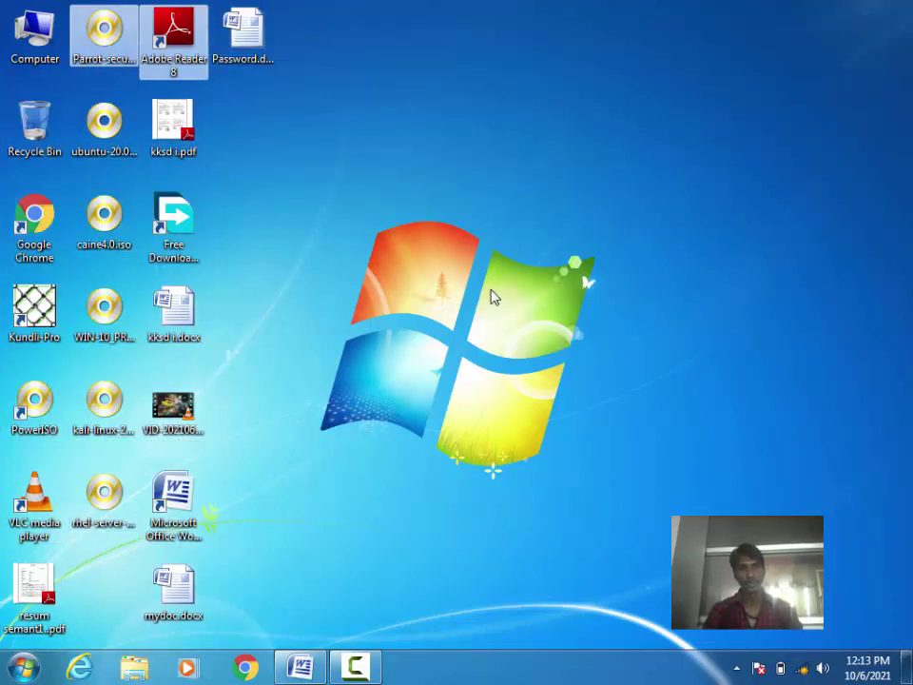
click(406, 398)
Delete all document text and type a new paragraph beginning 'jgoihdoighdoighdoi'.
click(300, 668)
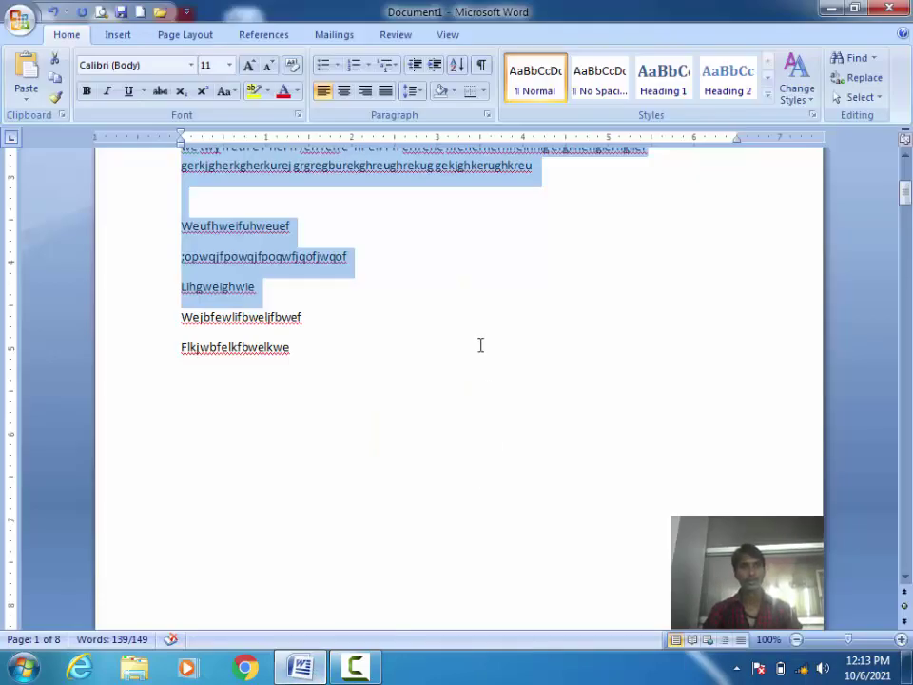
key(ctrl+a)
key(Delete)
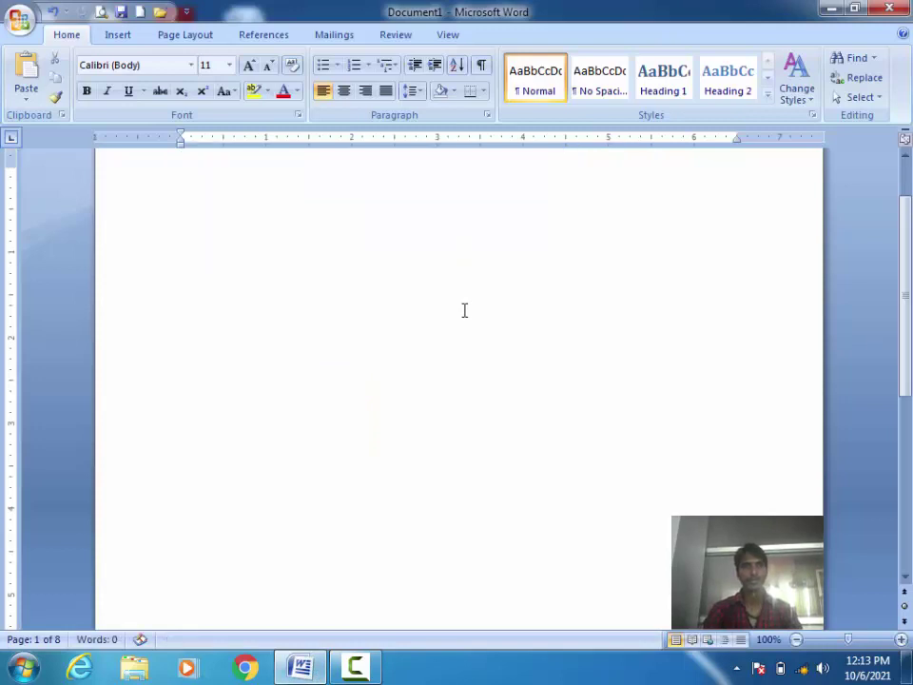
text(jgoihd)
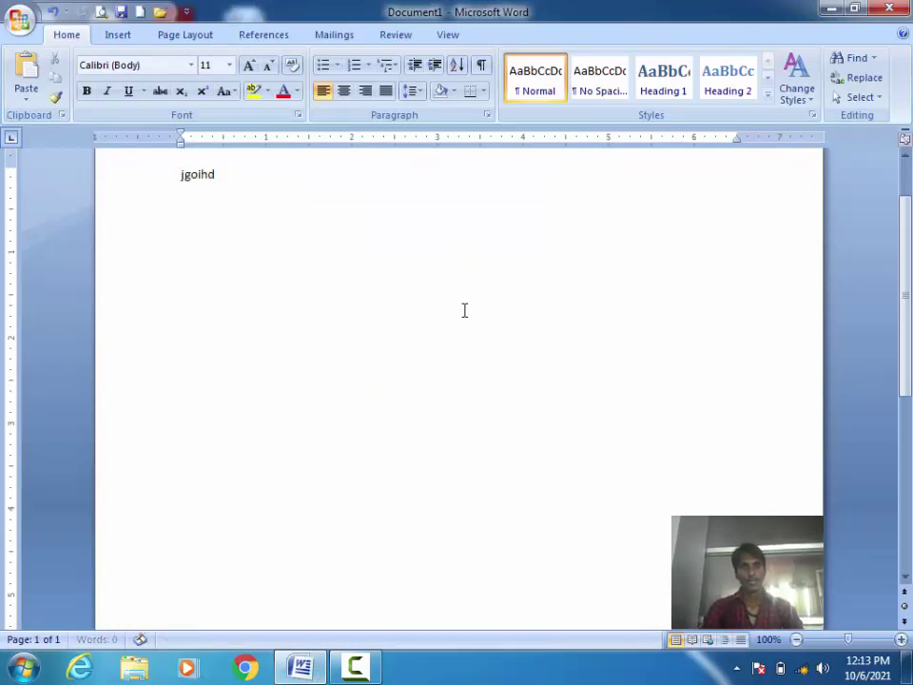
text(oighdoighdoi ijvg9ijoivgsjdoivhdfoihvdoif)
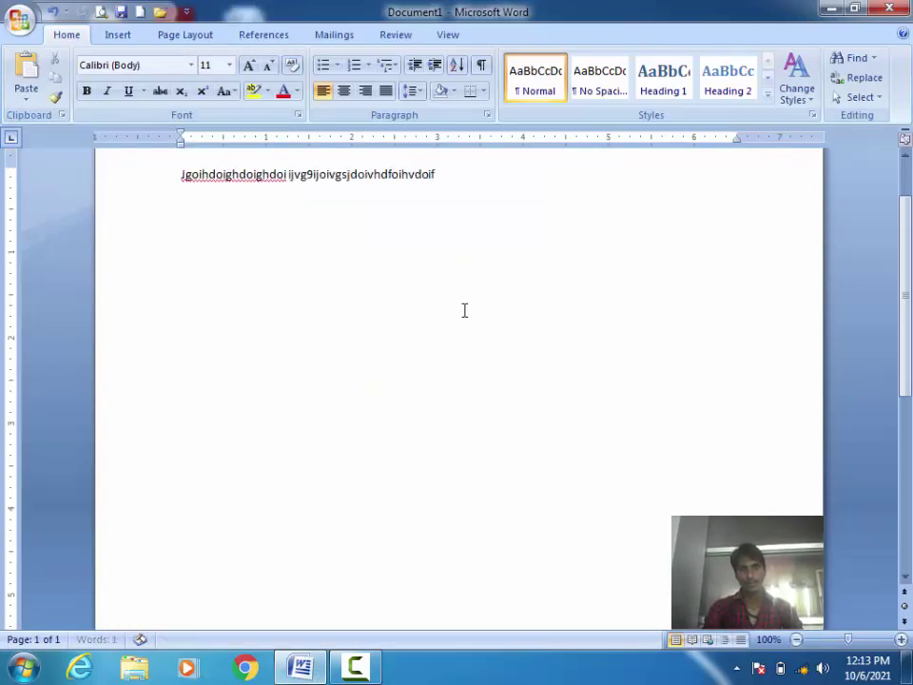
text(hbvdfoibhfdib igjiodj gi irj)
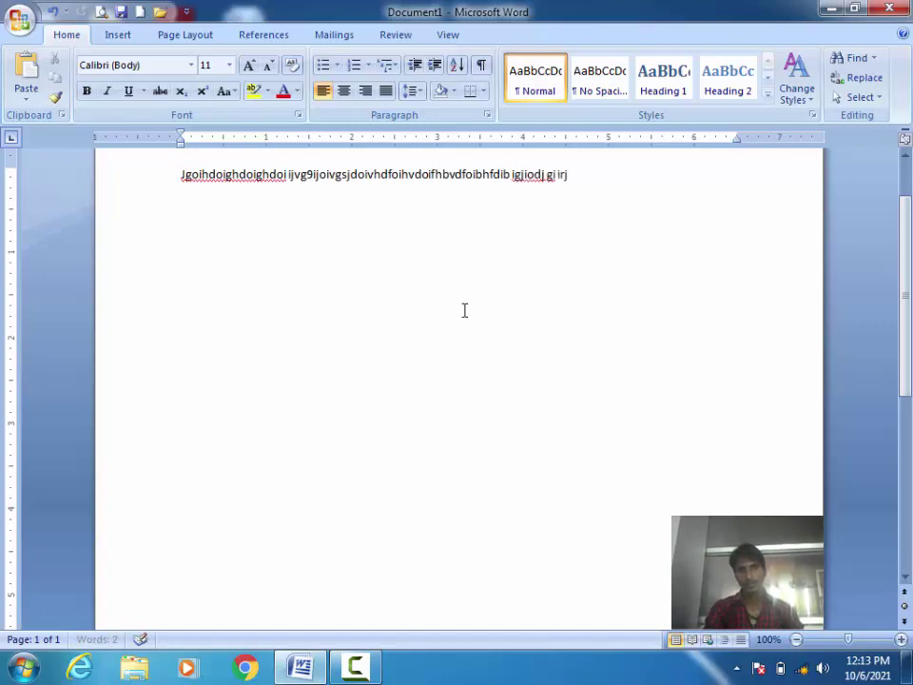
text(gijire gireg ioregoierg irebgiregbiorb iergbio reb)
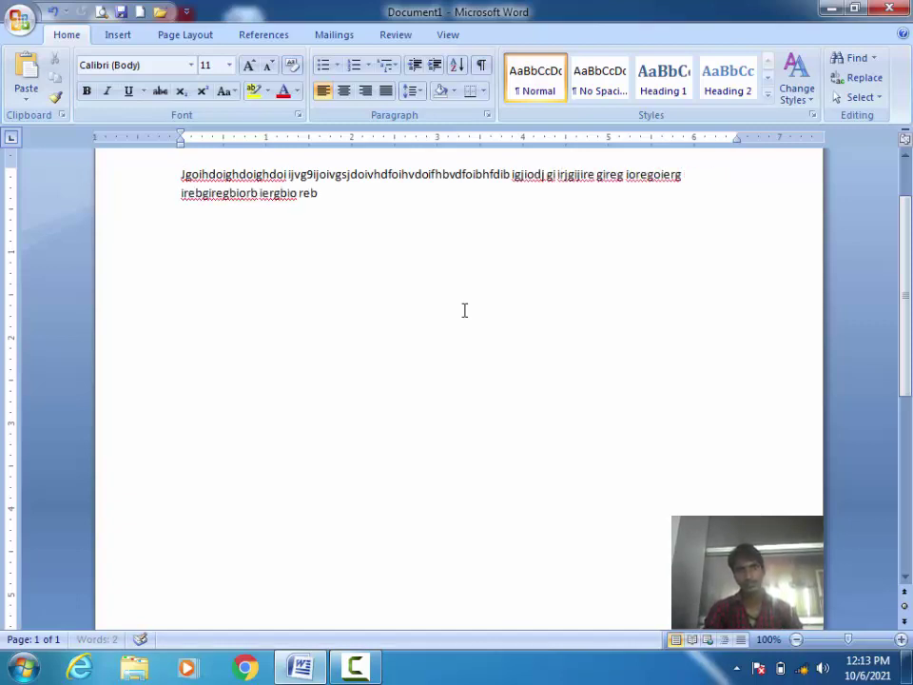
text( igregier ireig reigb reoibgiregbir boiregb ioregb)
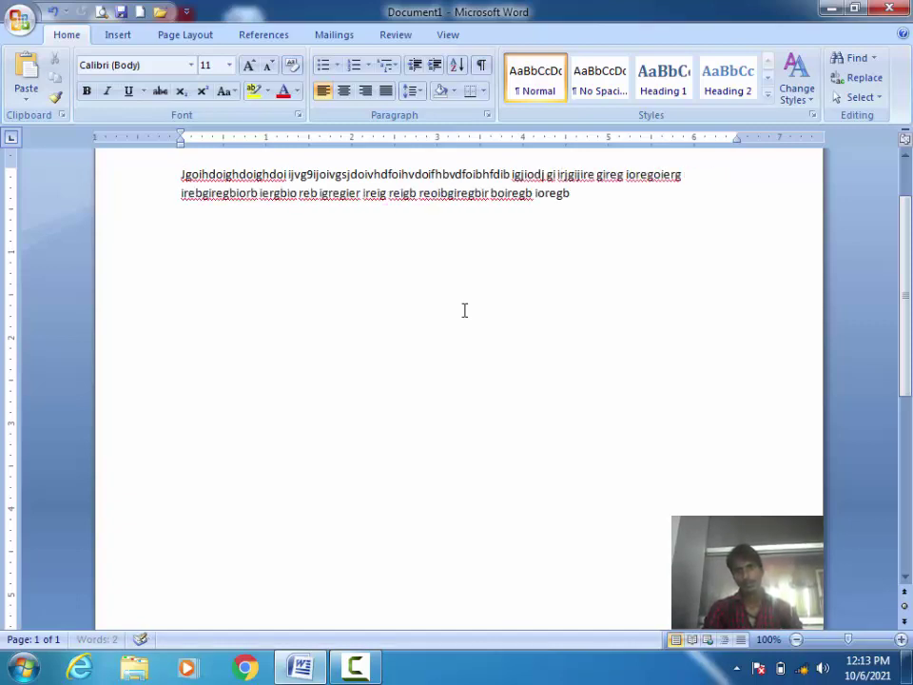
text(ioreb goiergirb igb igreigbr iogreoigbre igior)
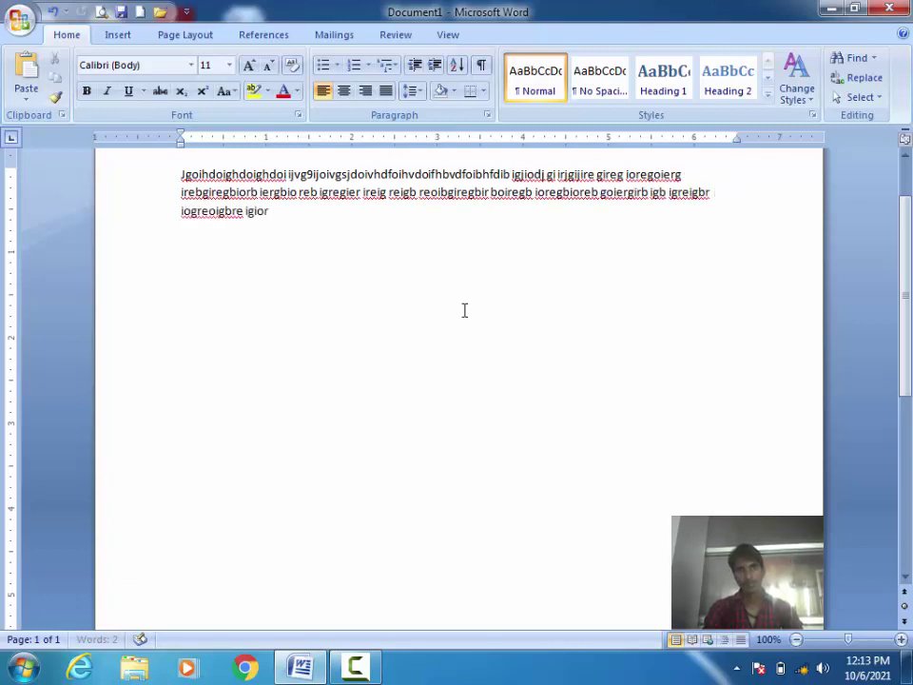
text(egbi regeri)
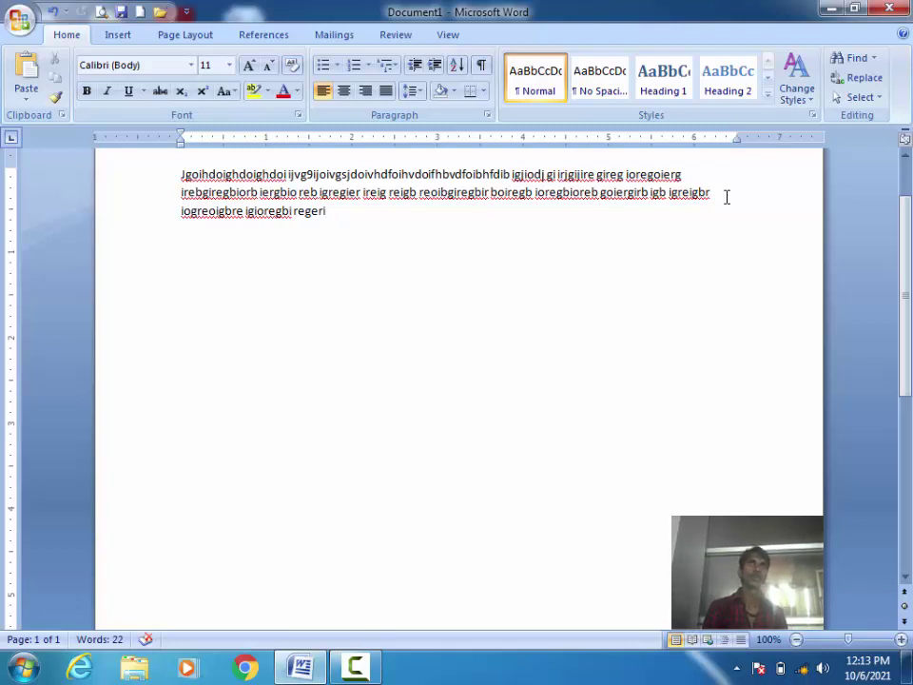
text( il)
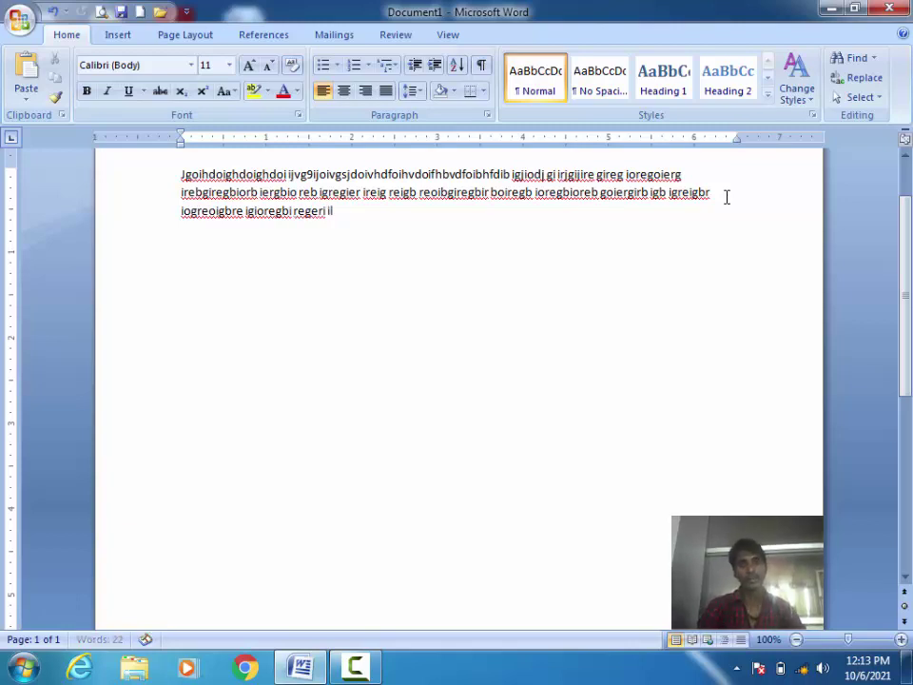
text(ngvoiwvnoiwvbwoigbwoigbwiebwgiegbvoeigb)
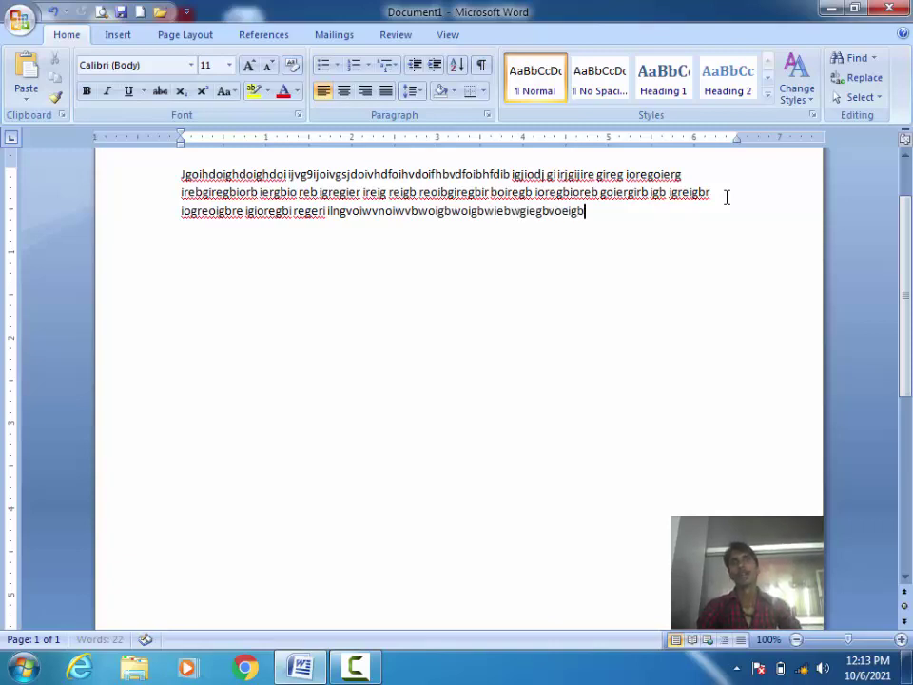
text(weibvewivbiweviewviewbvewvibewivbewivbewiv)
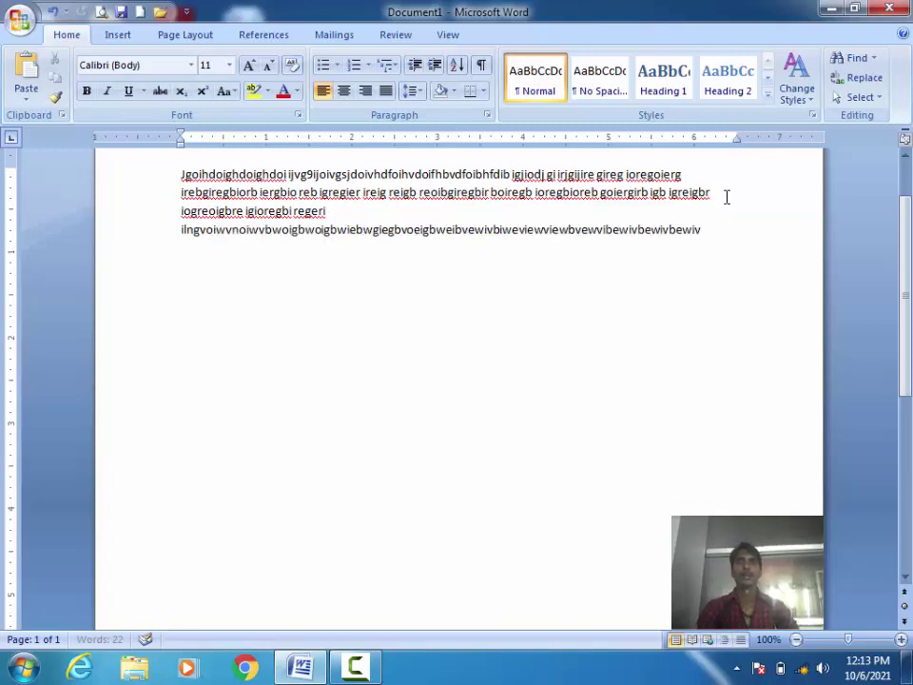
text( wefiewbgiewbgewiewbgi bgibw igbie)
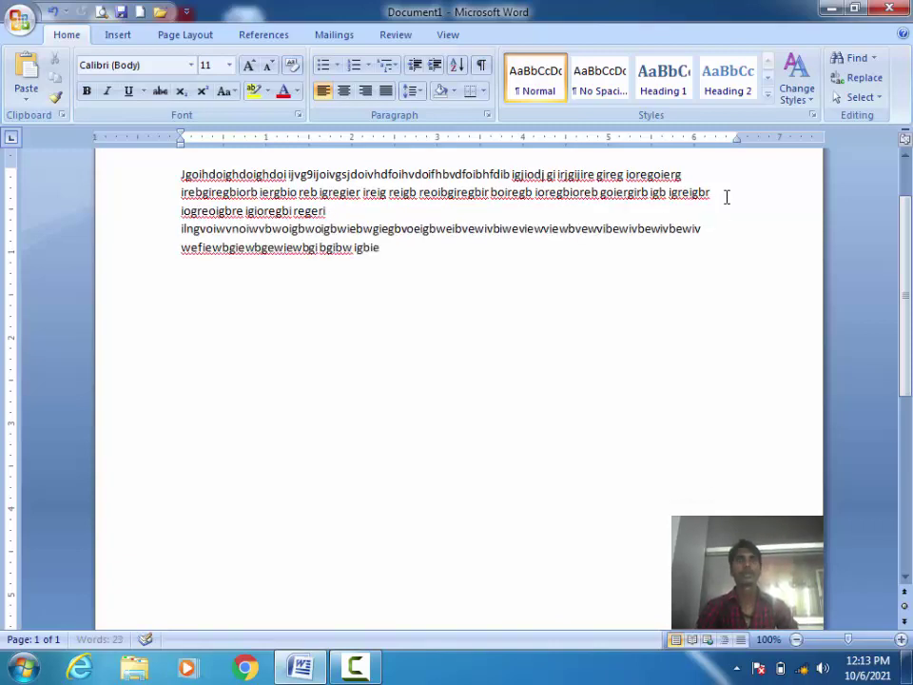
text( gweibiebe)
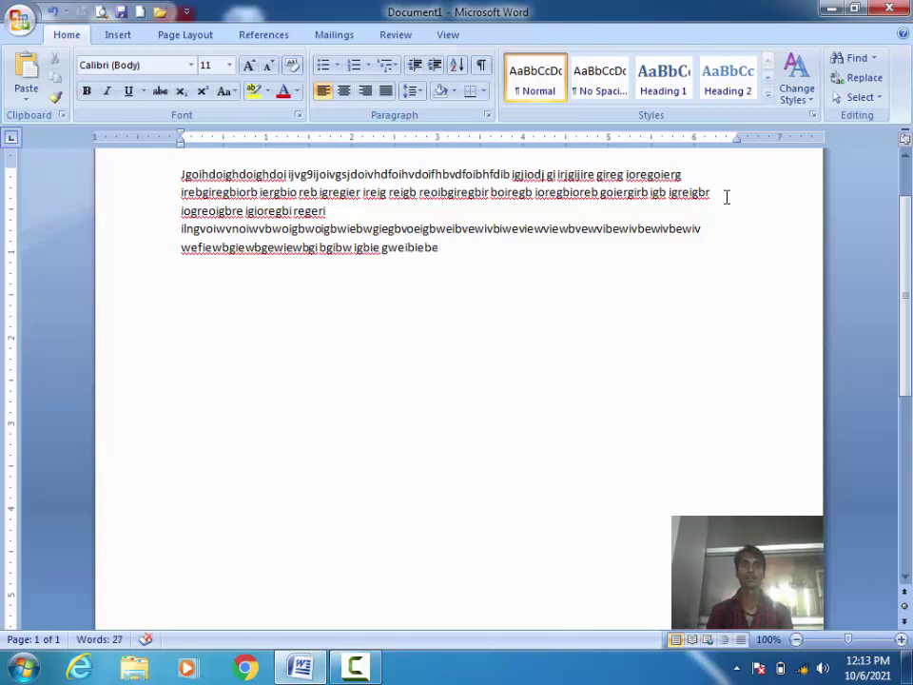
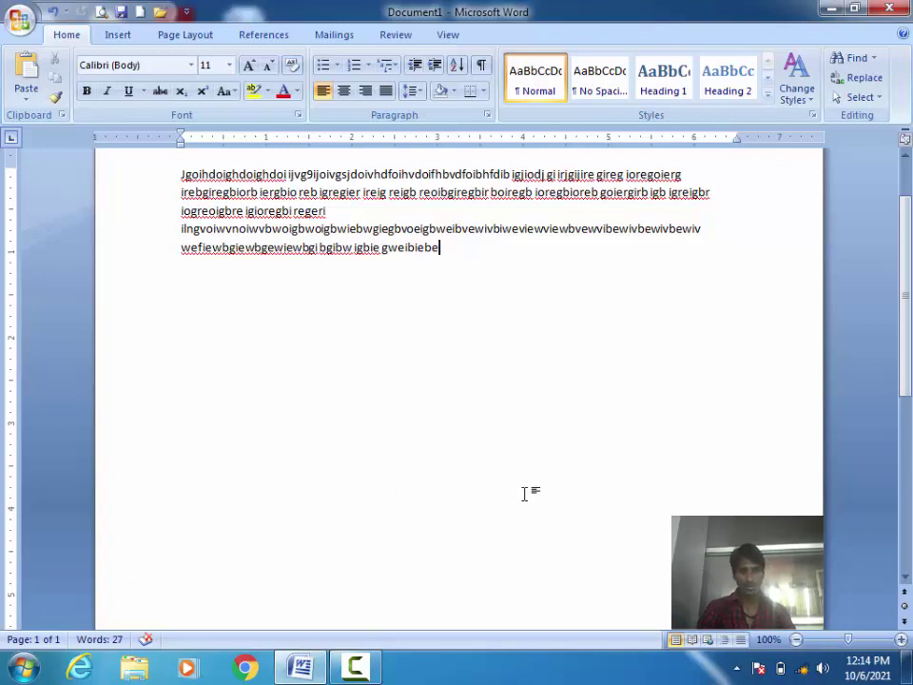
Check the word count statistics for the misspelled word 'igbie' and for the whole document.
key(ctrl+shift+g)
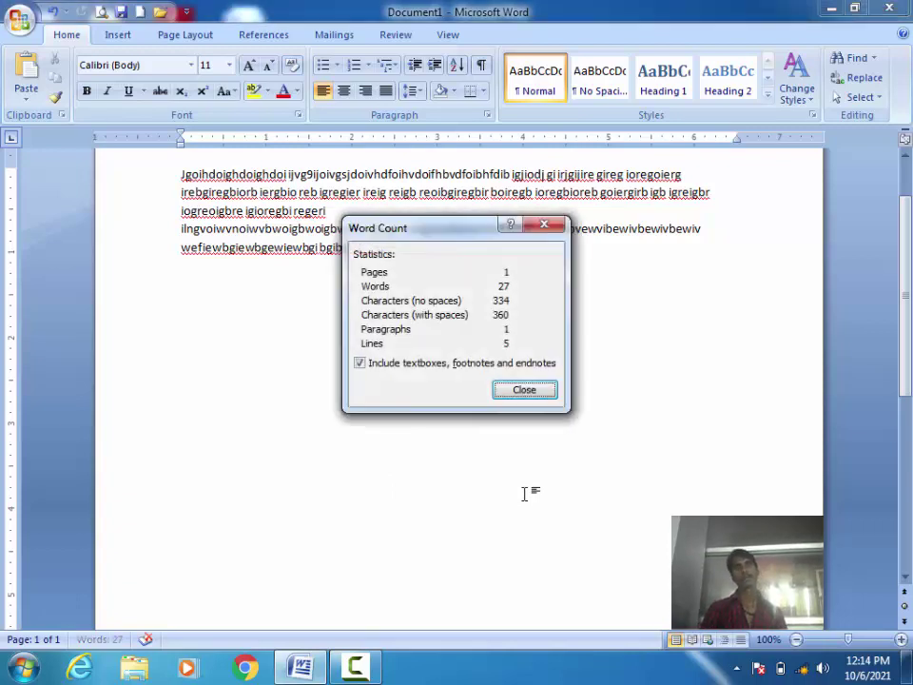
click(542, 225)
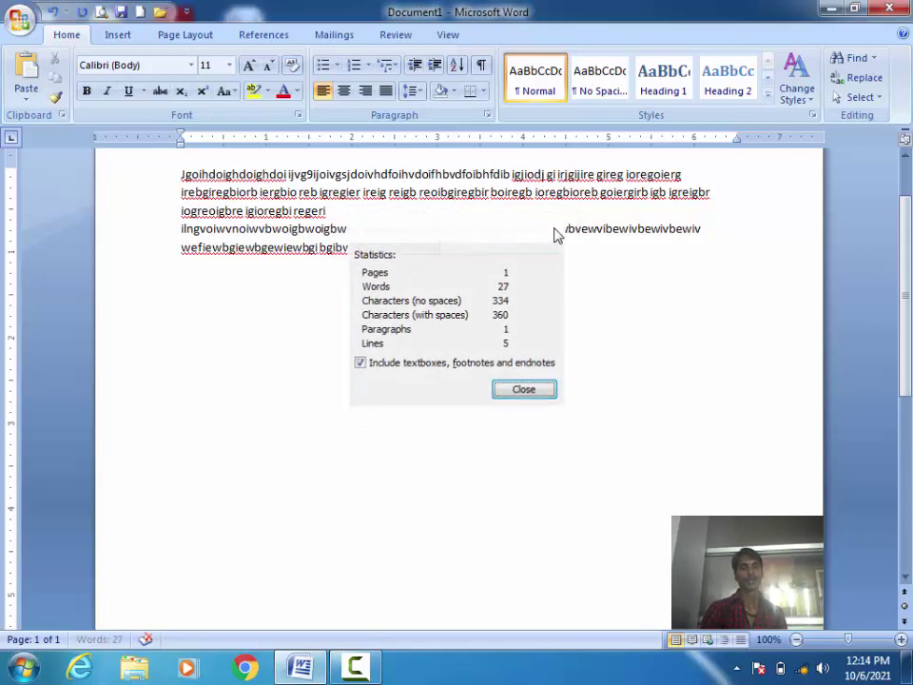
click(148, 641)
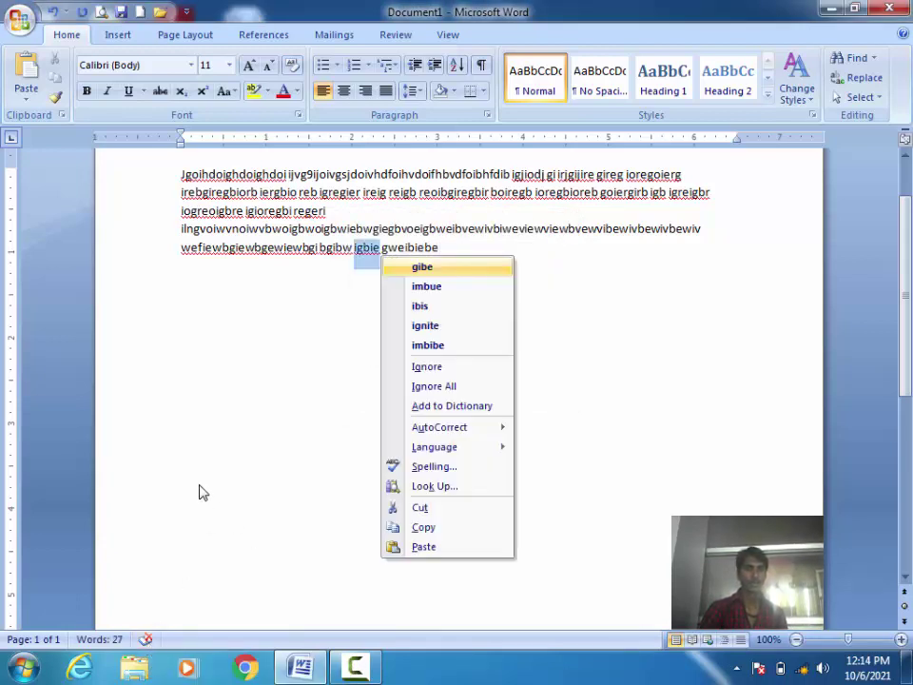
key(Escape)
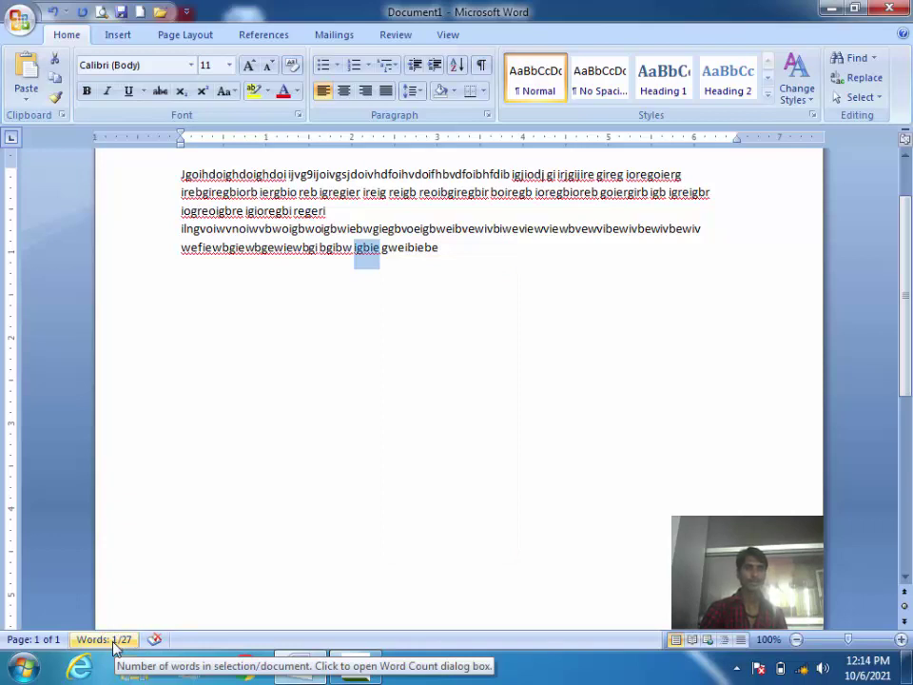
click(113, 642)
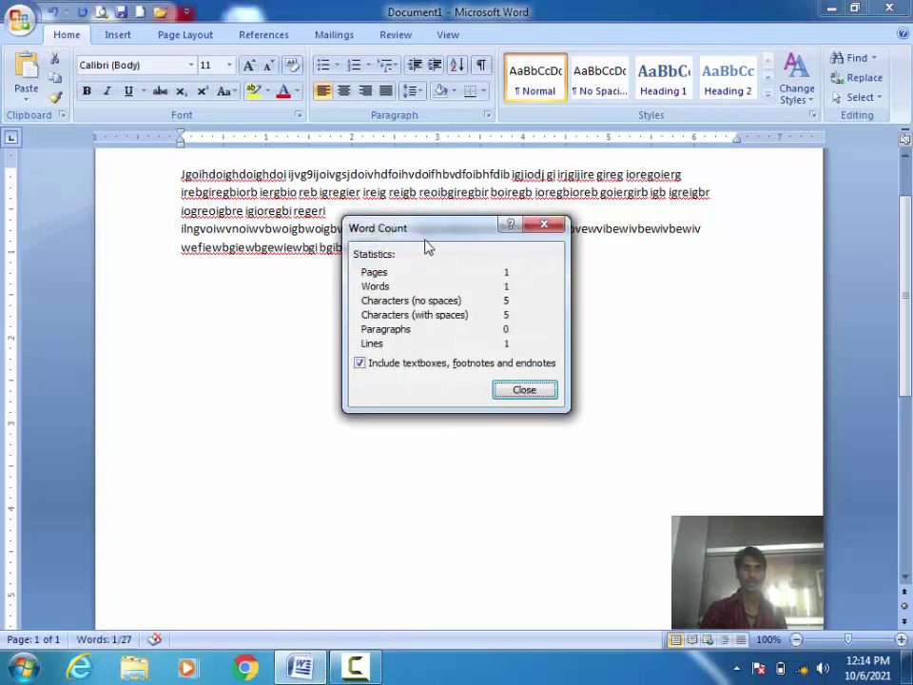
mouse_move(427, 245)
mouse_down()
mouse_move(465, 310)
mouse_move(487, 318)
mouse_up()
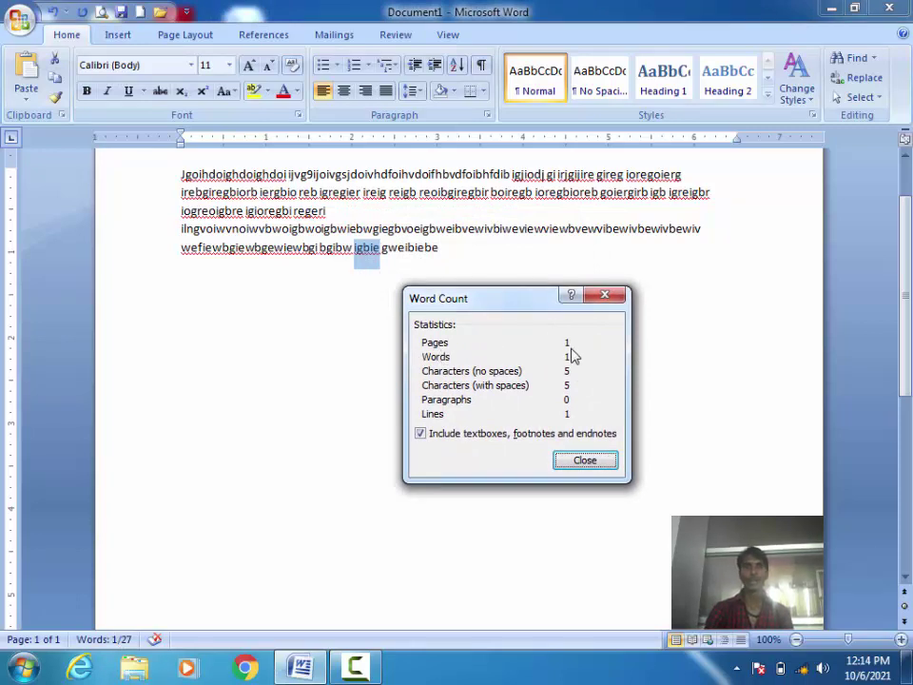
click(604, 295)
click(525, 262)
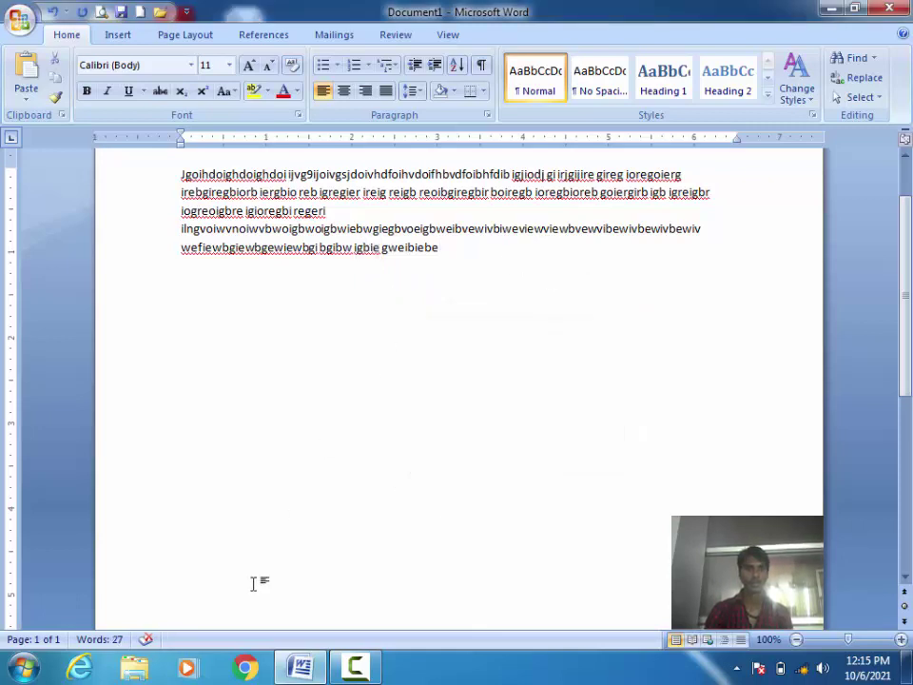
click(99, 640)
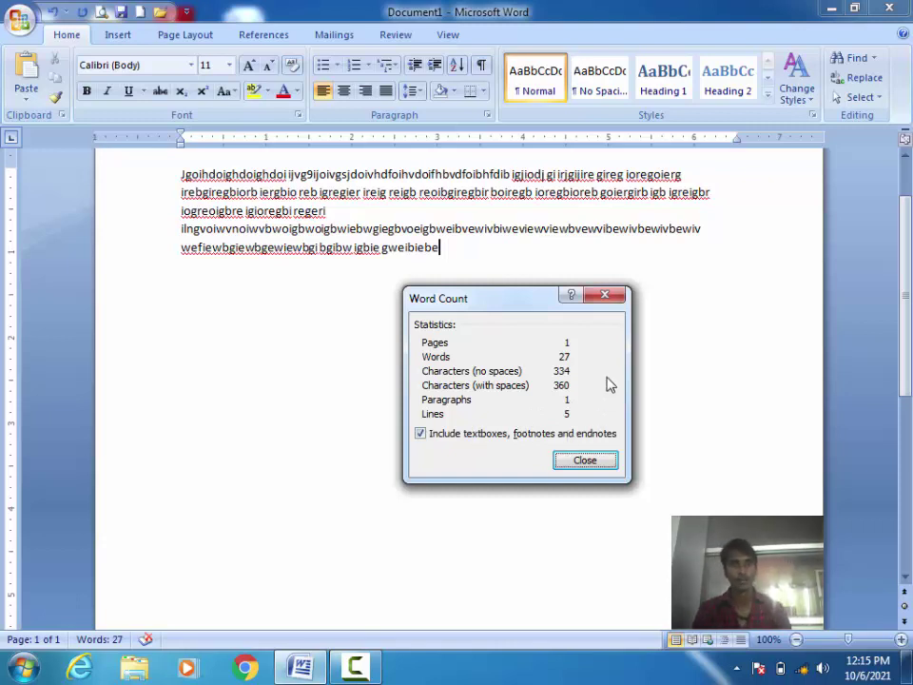
click(603, 297)
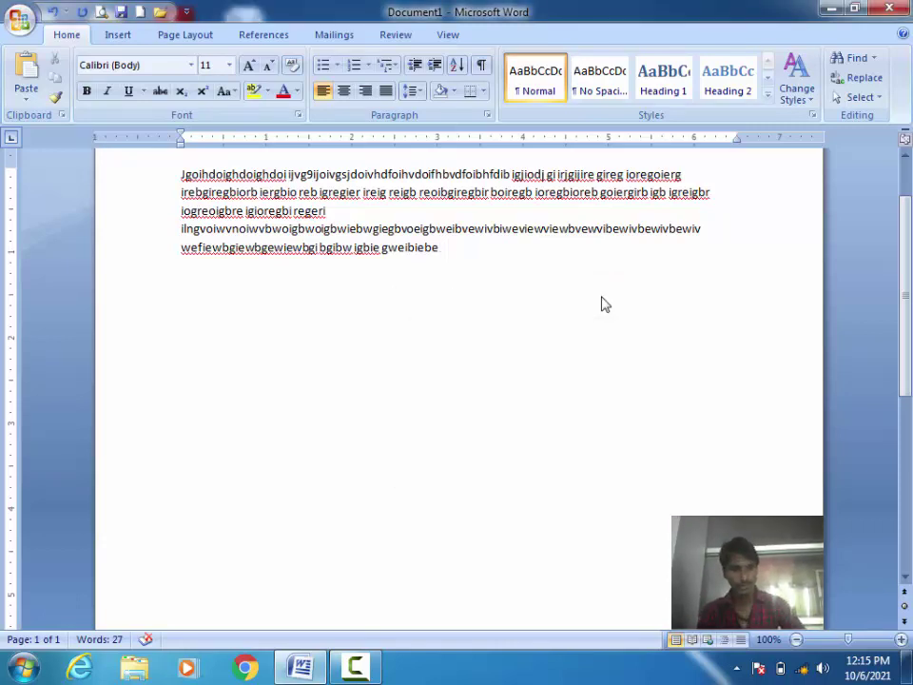
Replace all text with 'uegiuwei wgiewhgowehgweugewuf guefgue' and check its word count.
key(ctrl+a)
key(Delete)
text(ueg)
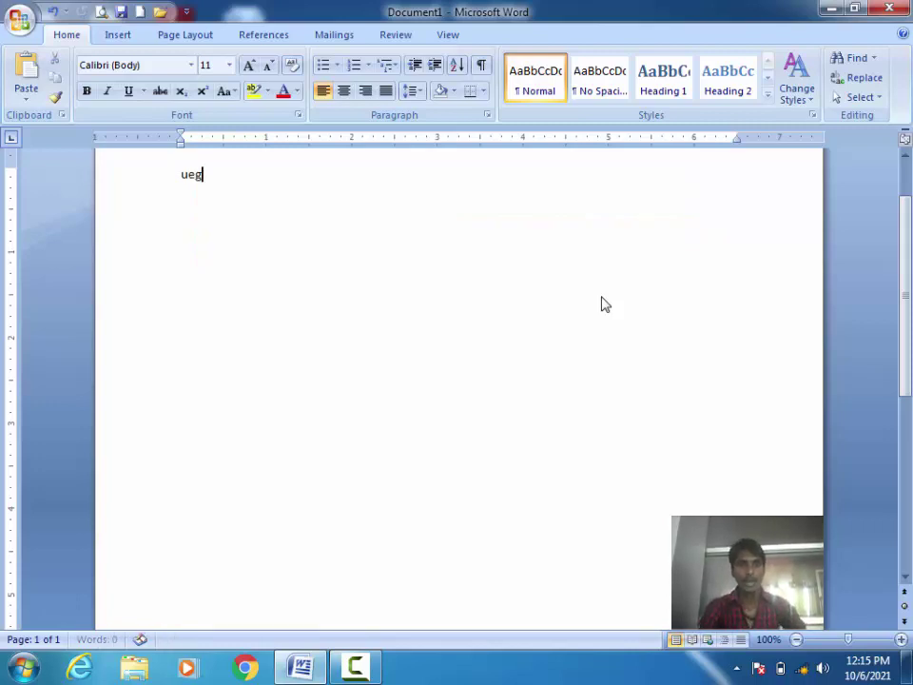
text(Uegiuwei wgiewhgowehgweugewuf guefgue)
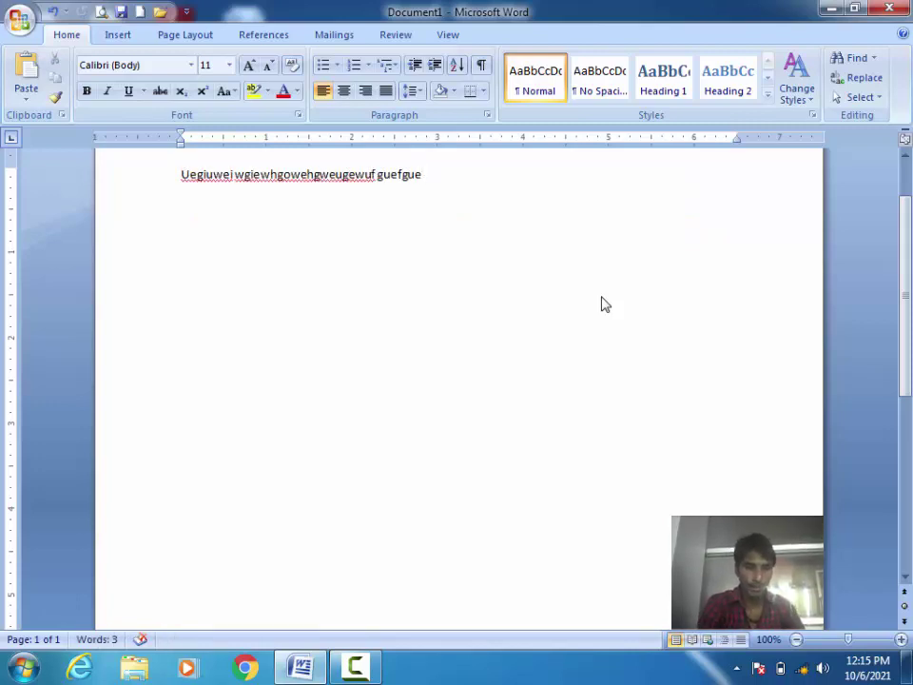
key(ctrl+shift+g)
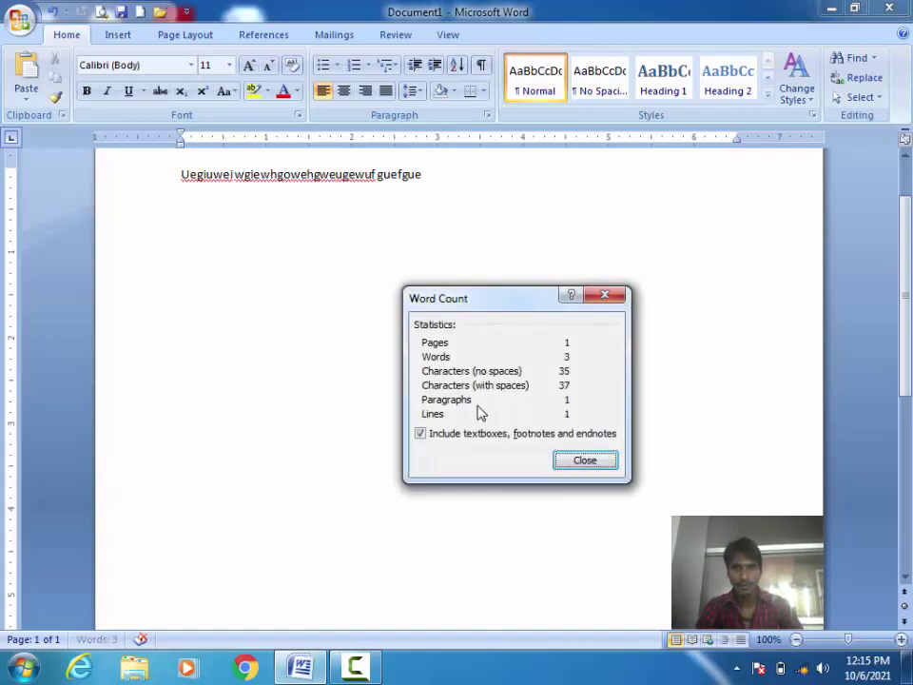
click(603, 297)
Add a second random line and recheck the count: 7 words, 105 characters.
text(iwewo ioiehoiehoih)
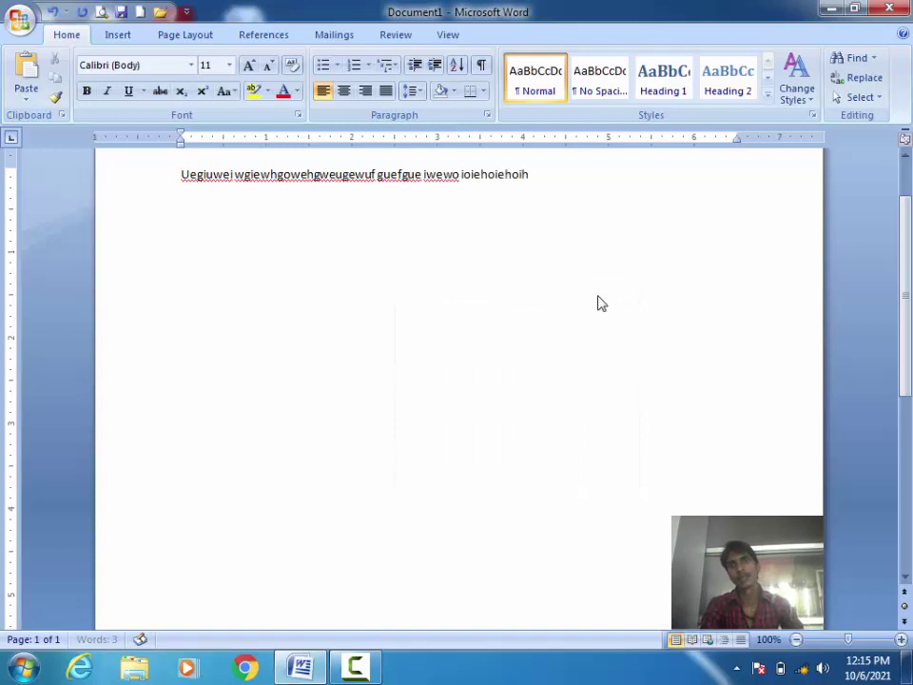
text(heifheifheiofhewfihewi ewhfehf weufhuewhfe)
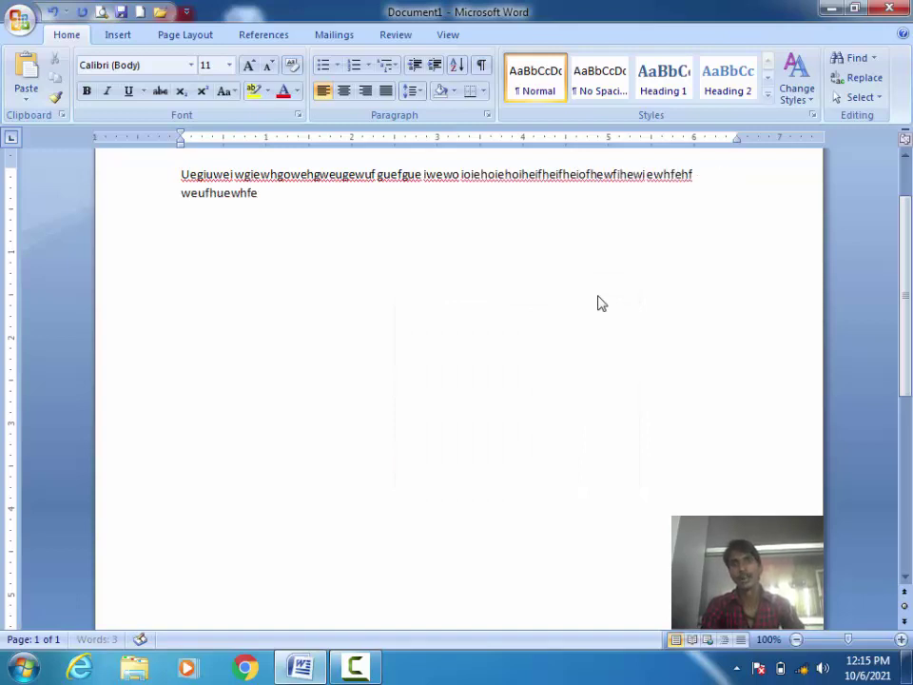
text(hfehfewh)
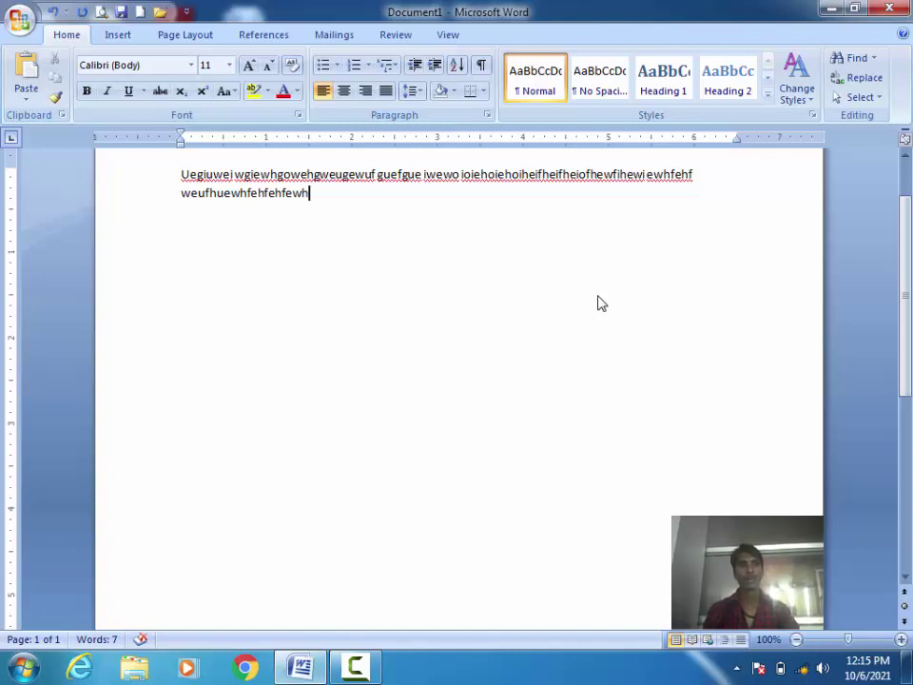
key(ctrl+shift+g)
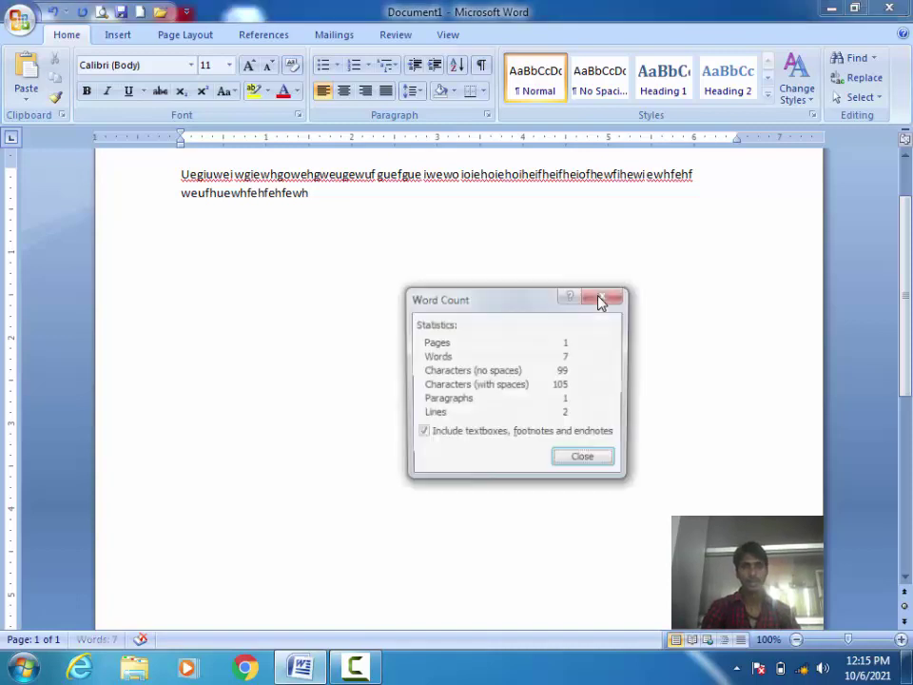
click(585, 461)
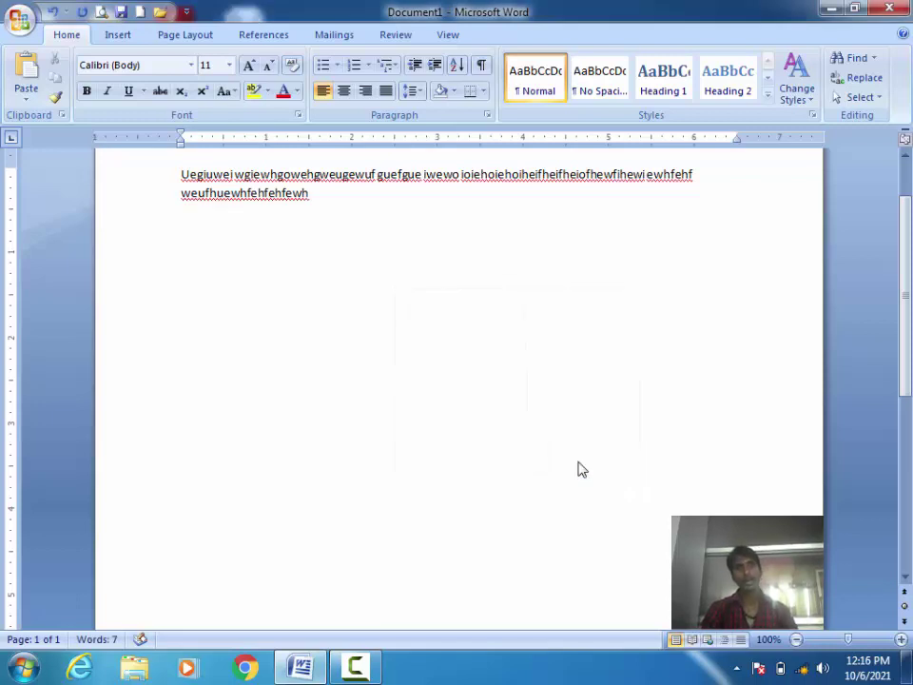
Add a new paragraph 'iaugfiuagsfuasgfuagfu' below the existing text.
key(Return)
text(iaugfiuagsfuasgfuagfu)
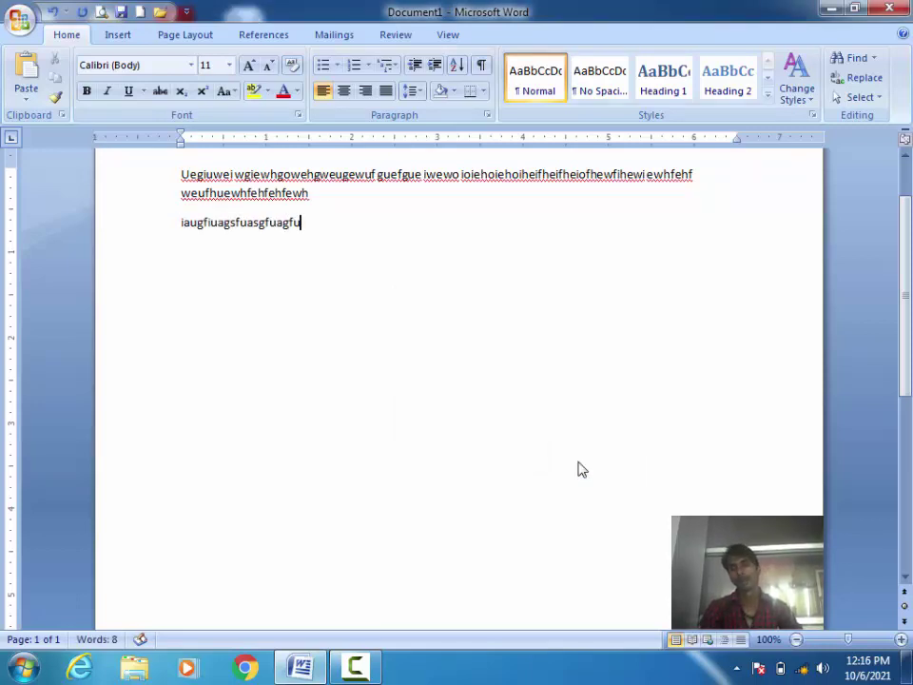
key(shift+Home)
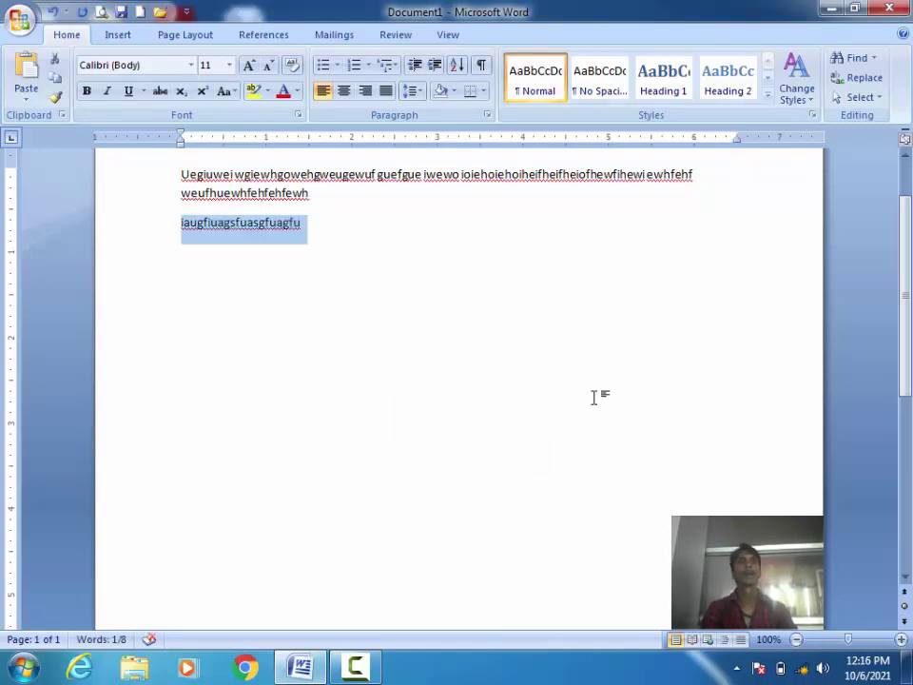
click(592, 397)
Check the document's word count, then select and delete all the text.
key(ctrl+shift+g)
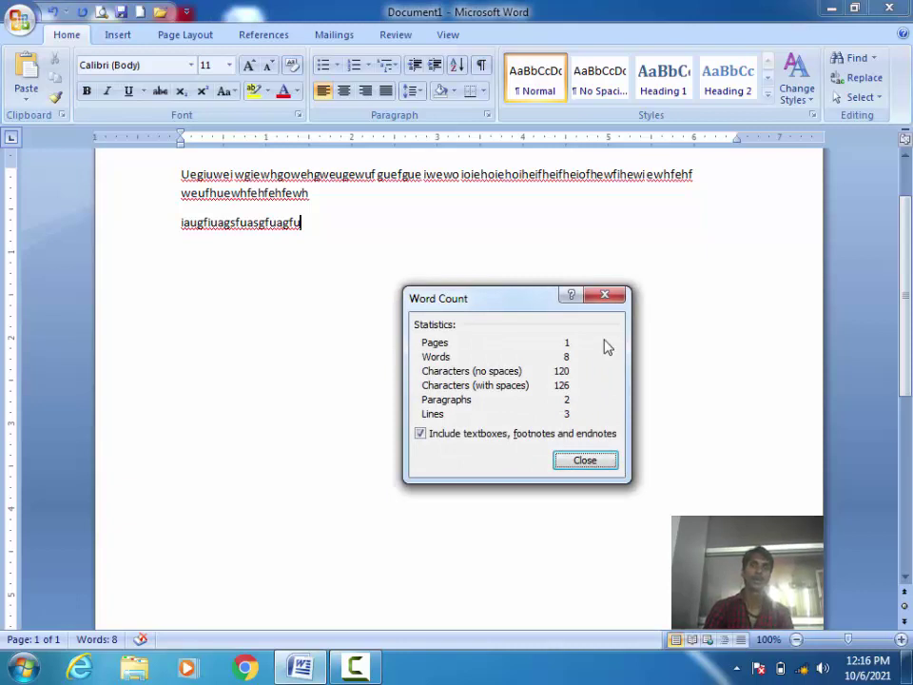
click(605, 299)
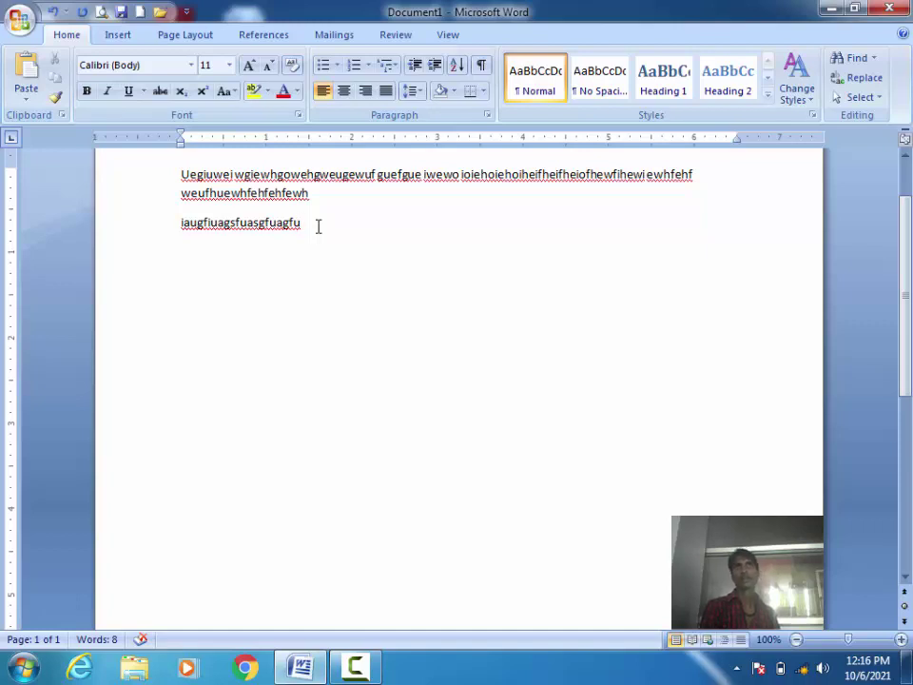
key(ctrl+a)
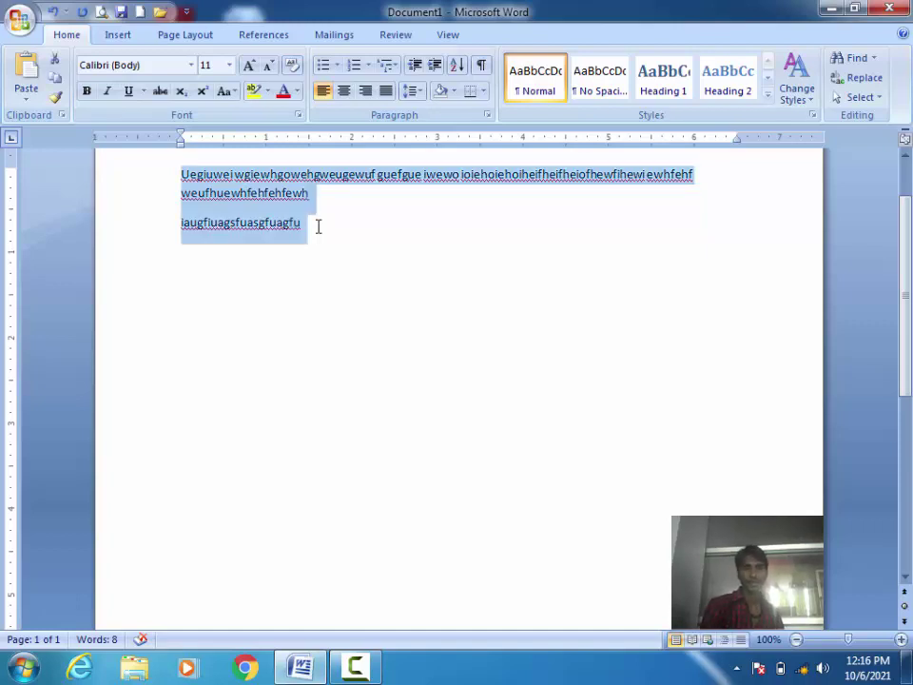
key(Delete)
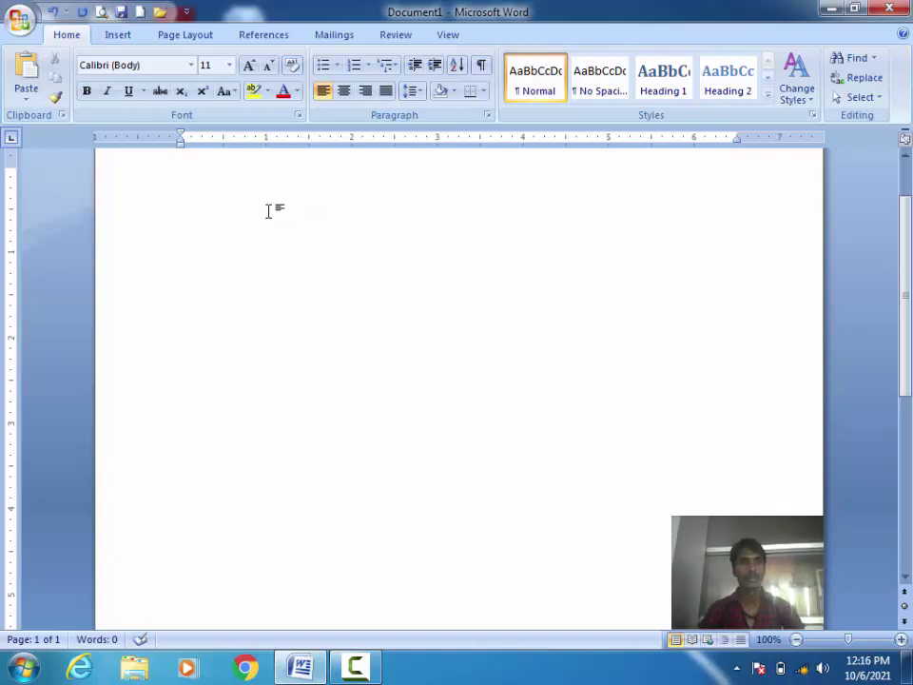
Type the sample line 'kwjebfewkjbfwekjb jfewj bjkwebfwe jf' and browse the font list.
text(kwjebfewkjbfwekjb jfewj b)
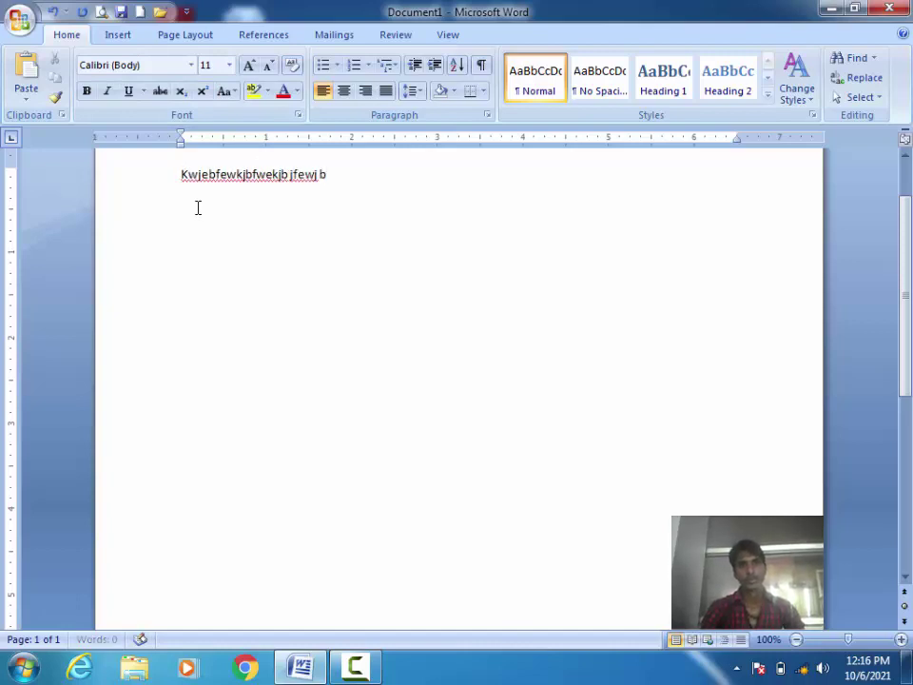
text(jkwebfwe jf)
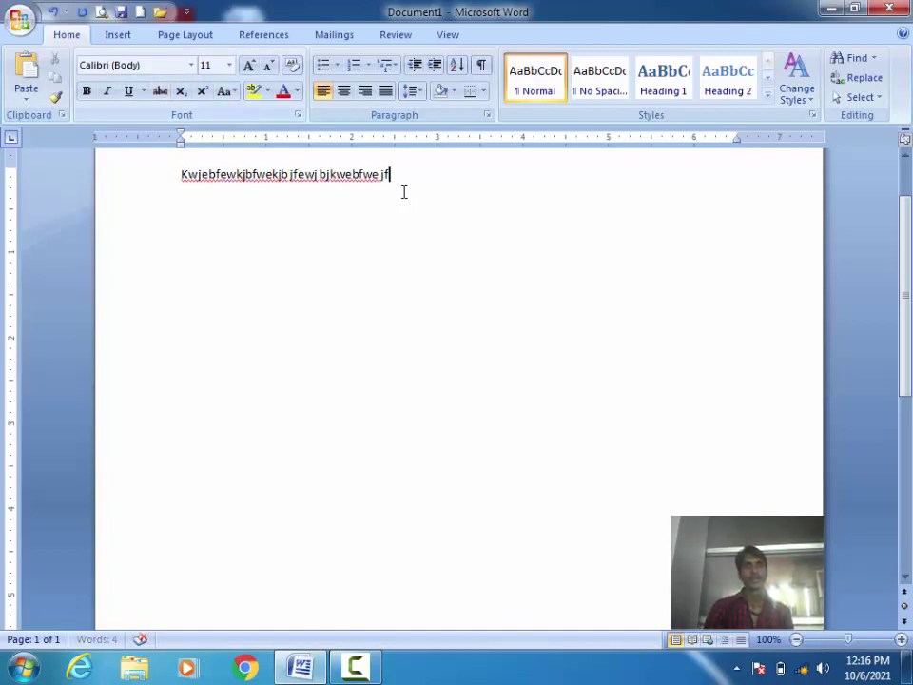
triple_click(320, 186)
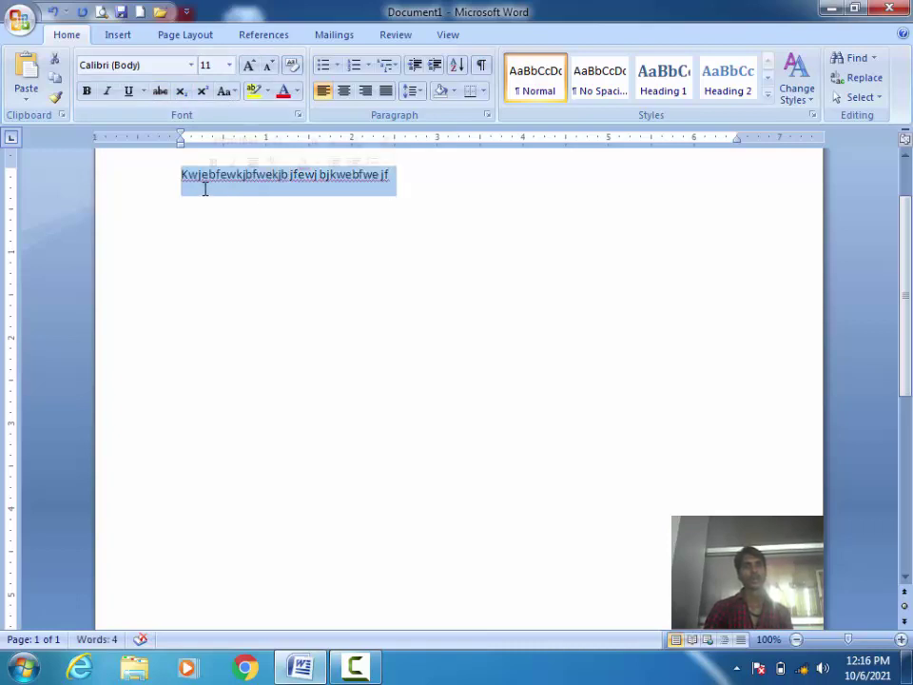
click(285, 259)
click(154, 66)
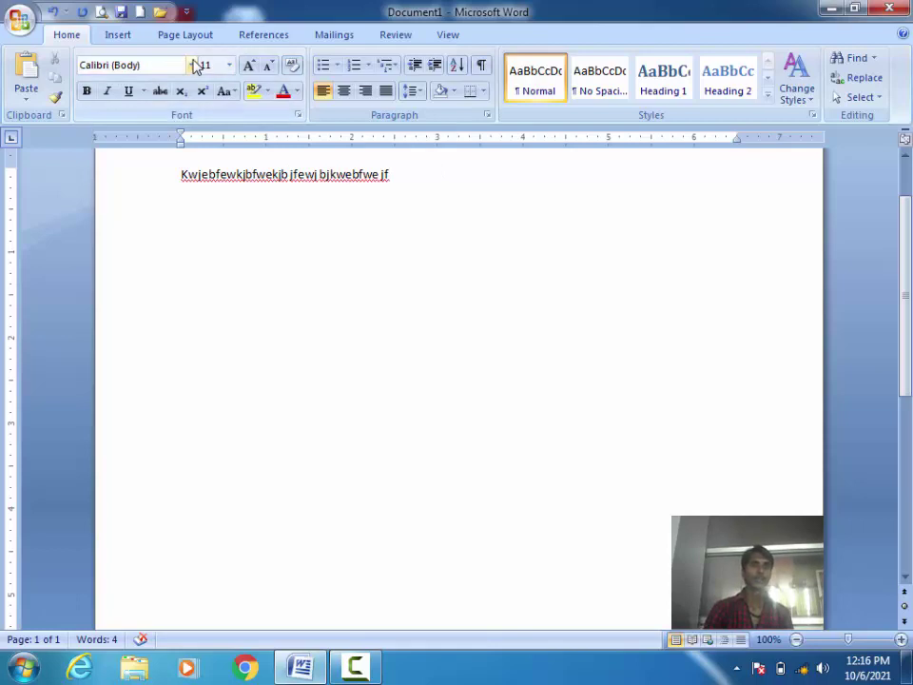
click(192, 65)
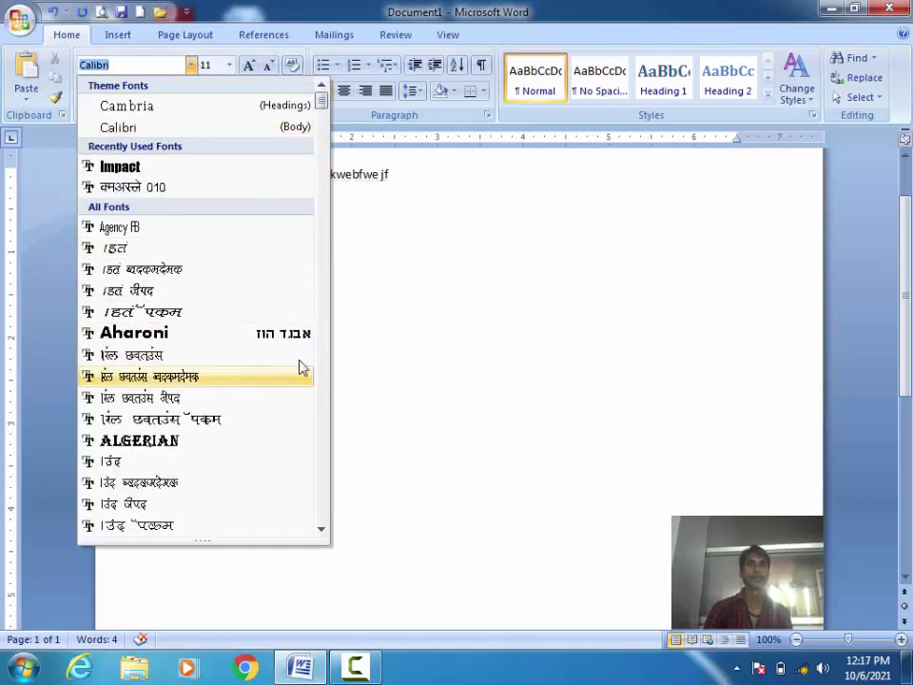
click(447, 331)
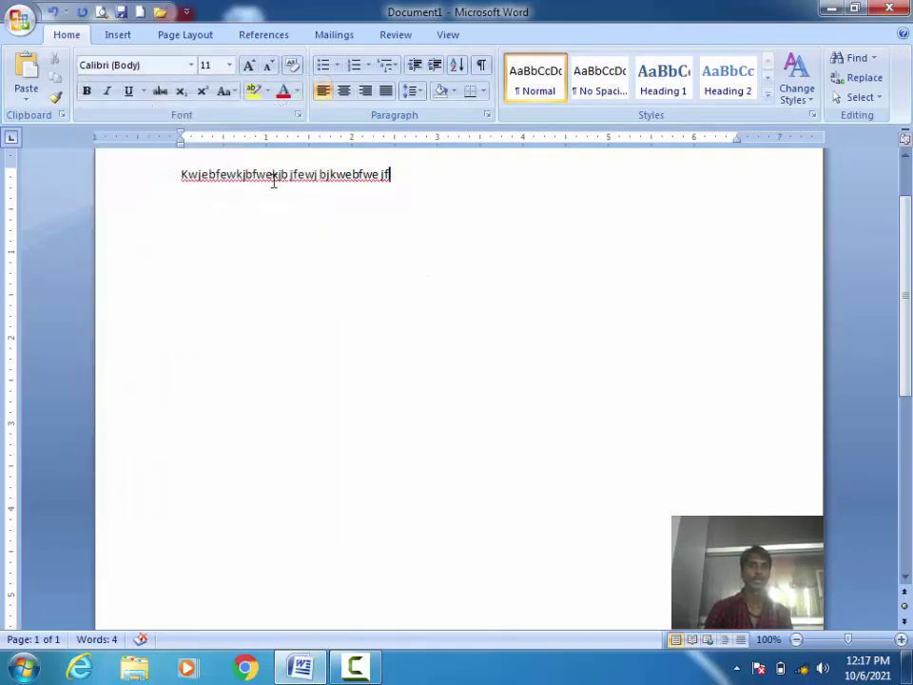
Switch the sample line's font from Calibri to Times New Roman.
click(143, 179)
click(119, 65)
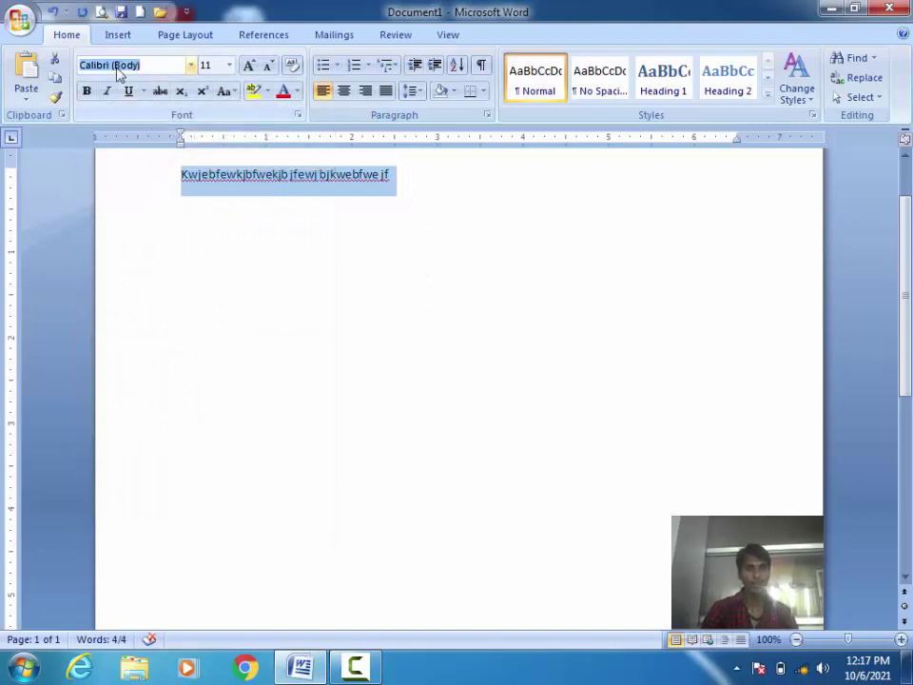
text(Ti)
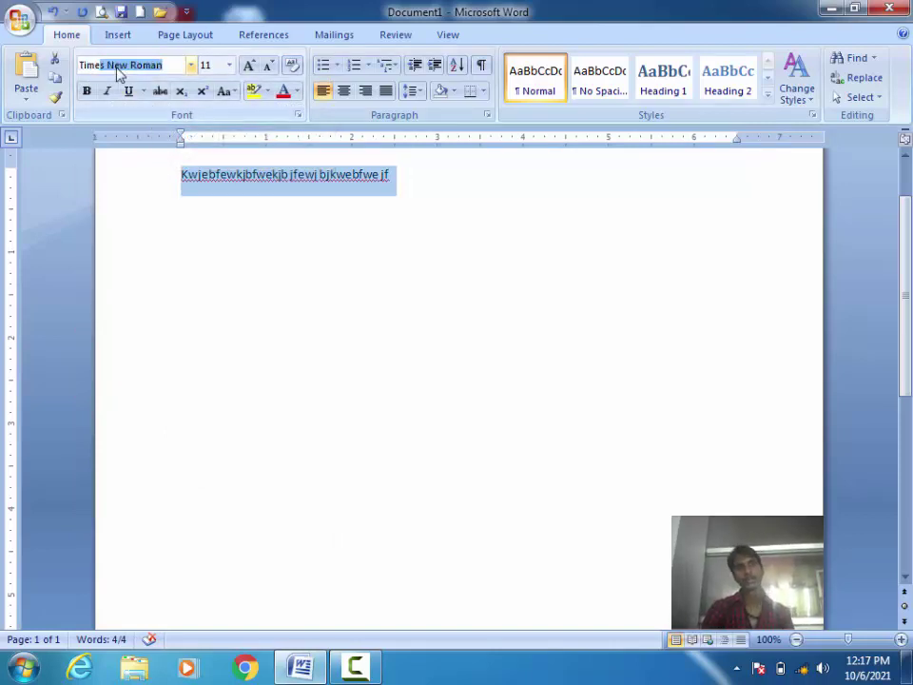
text(me)
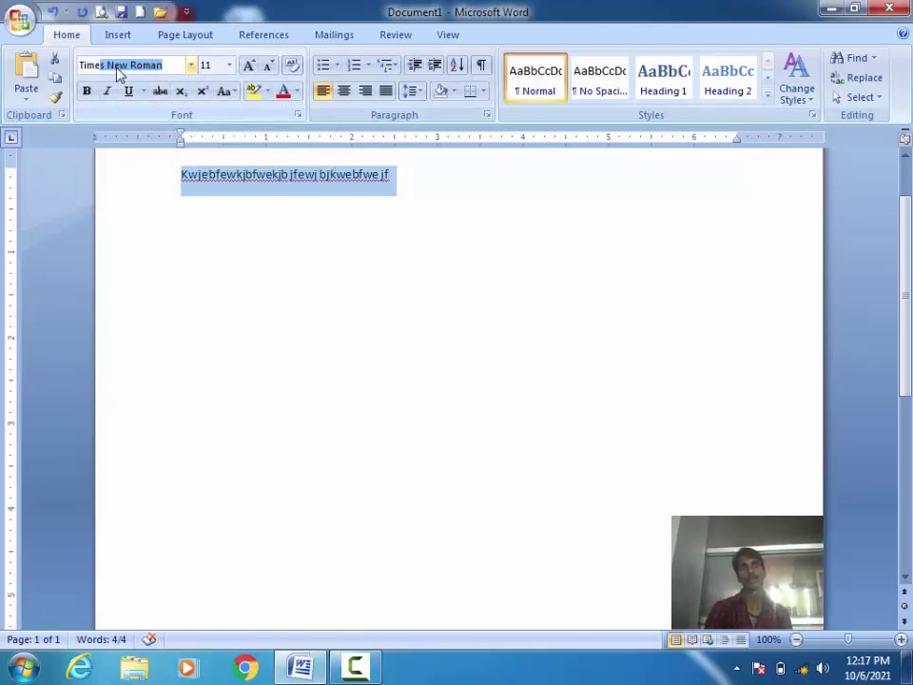
key(Return)
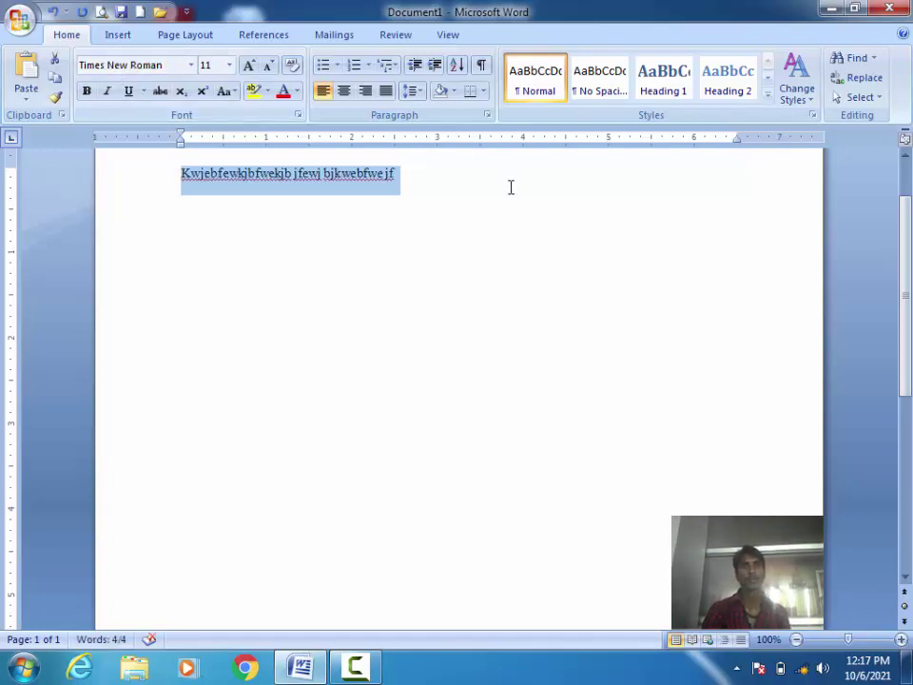
click(511, 188)
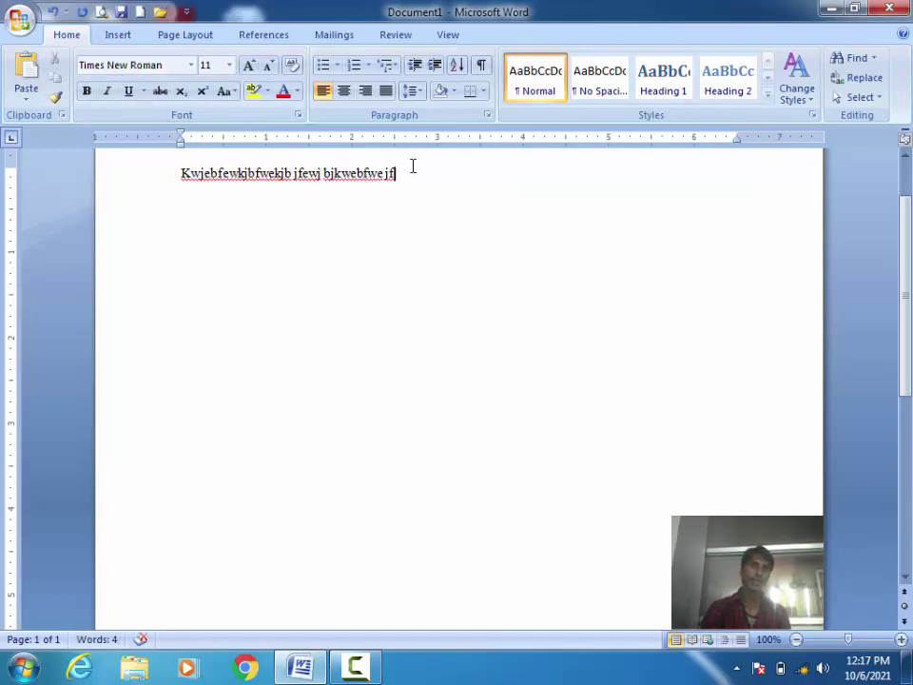
drag(412, 172, 228, 180)
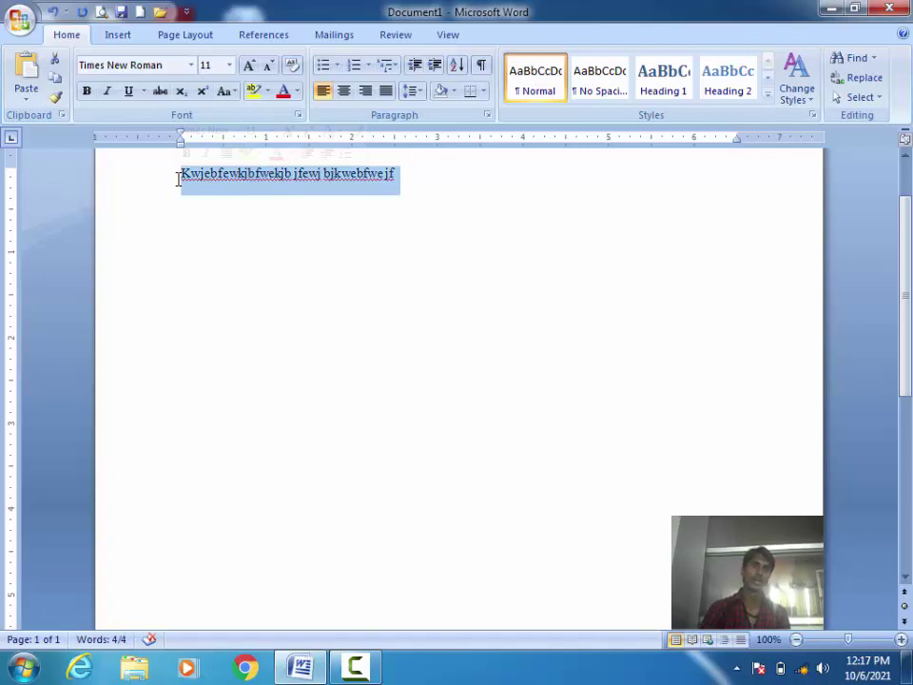
click(136, 67)
click(135, 67)
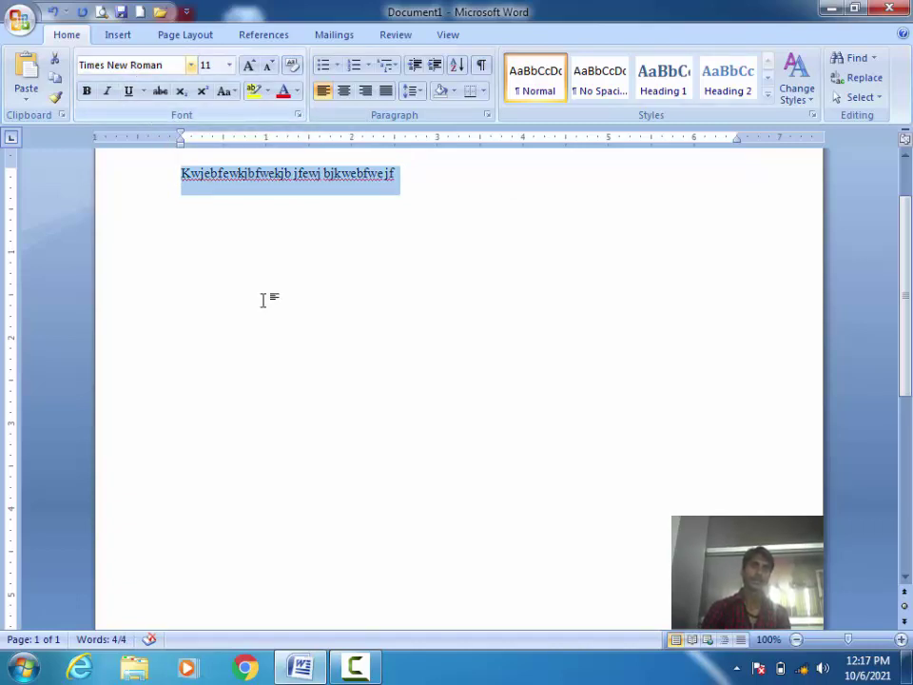
click(256, 174)
drag(410, 174, 181, 174)
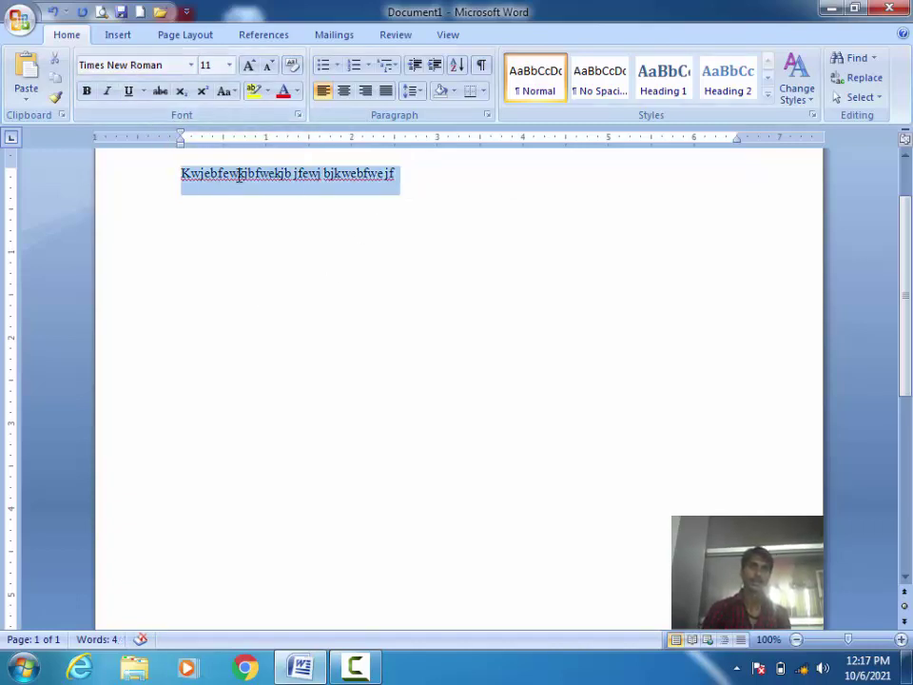
click(228, 65)
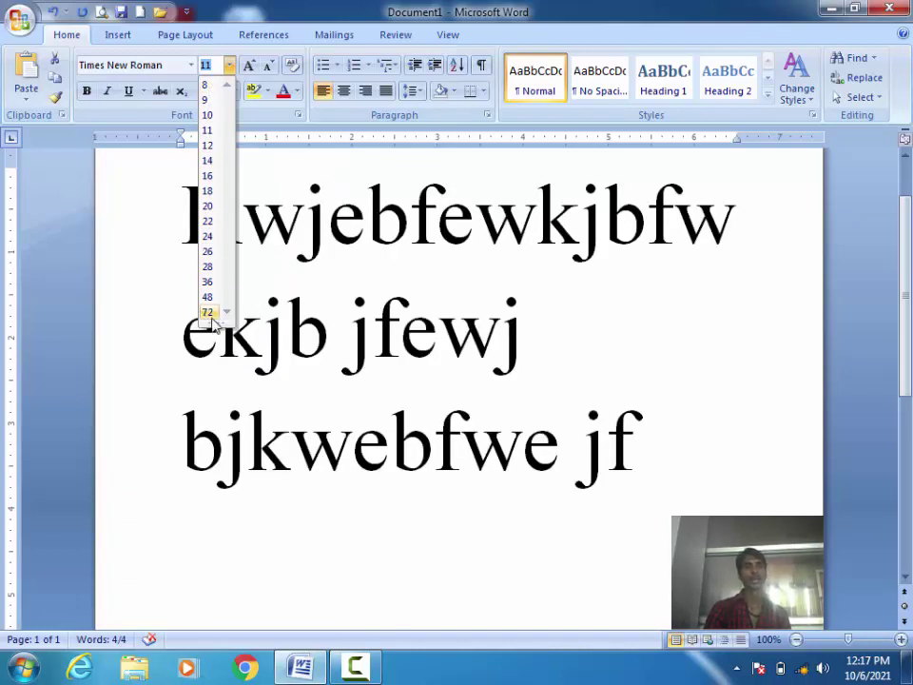
drag(218, 321, 225, 398)
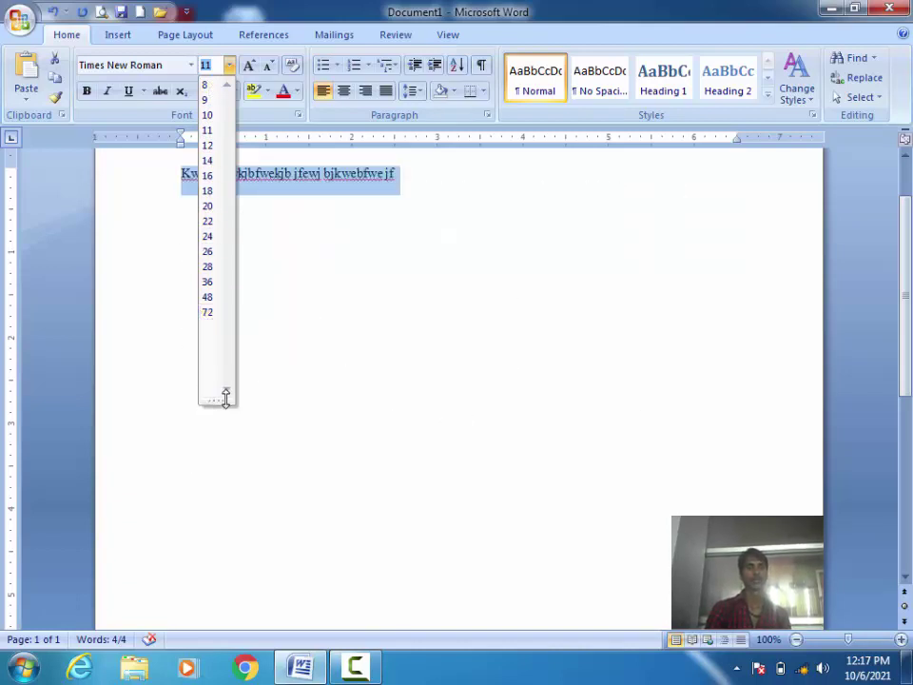
click(348, 228)
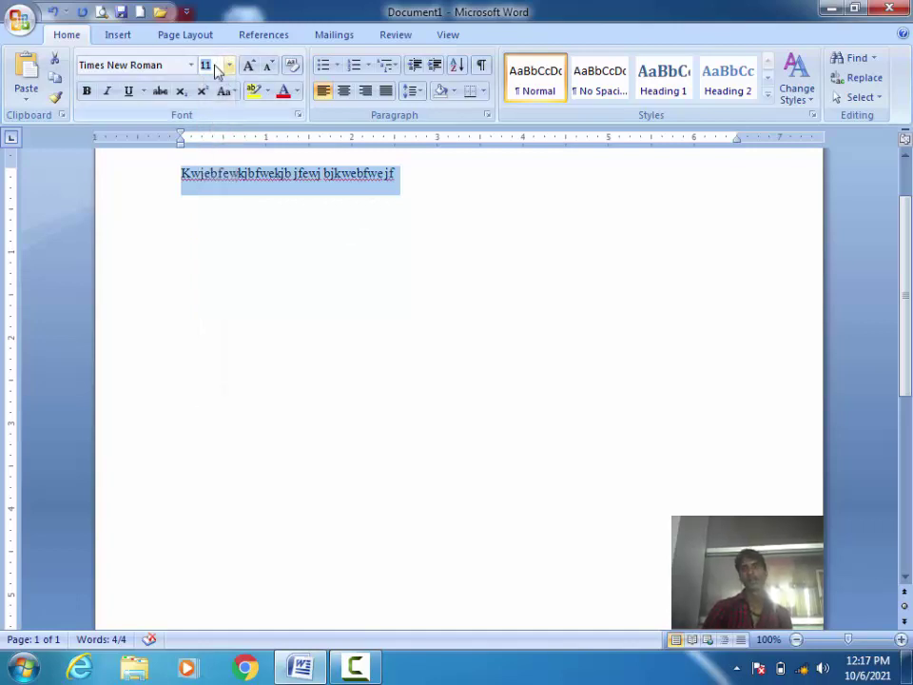
Try font size 9999, accept the 1–1638 range warning, and reopen the size list.
text(9999)
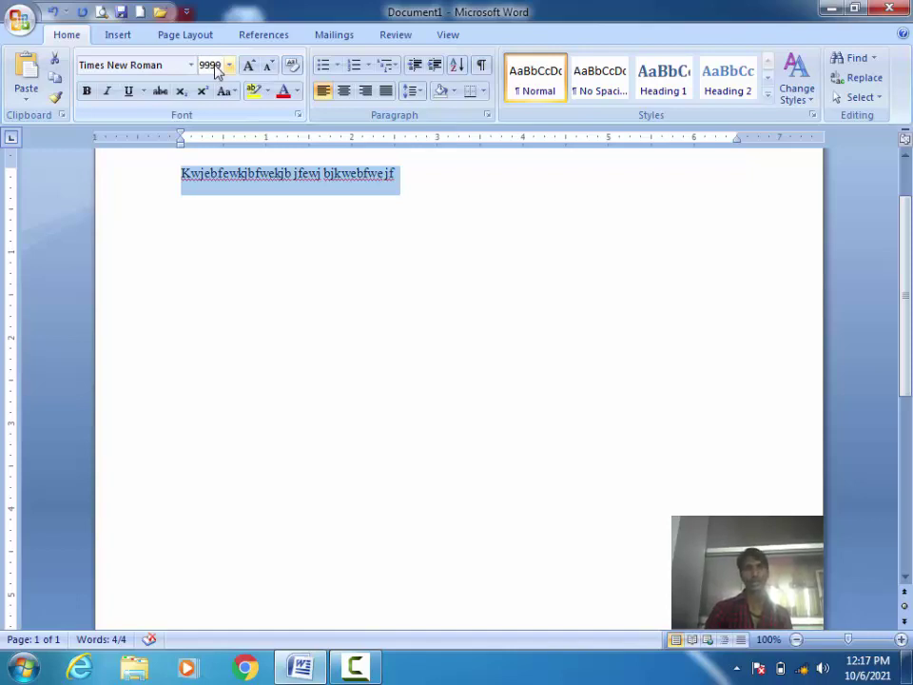
key(Return)
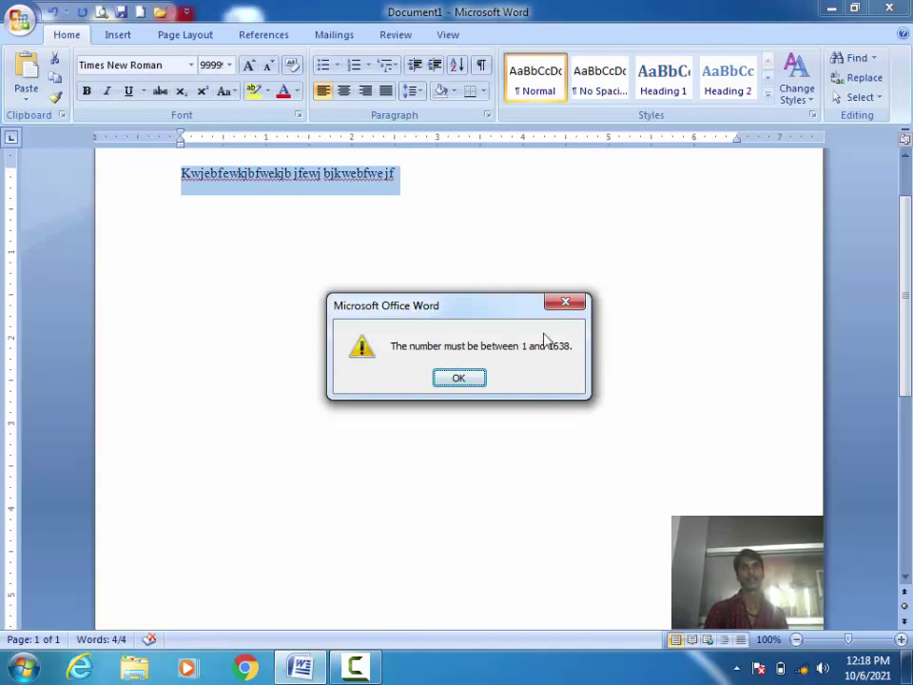
click(470, 378)
click(230, 67)
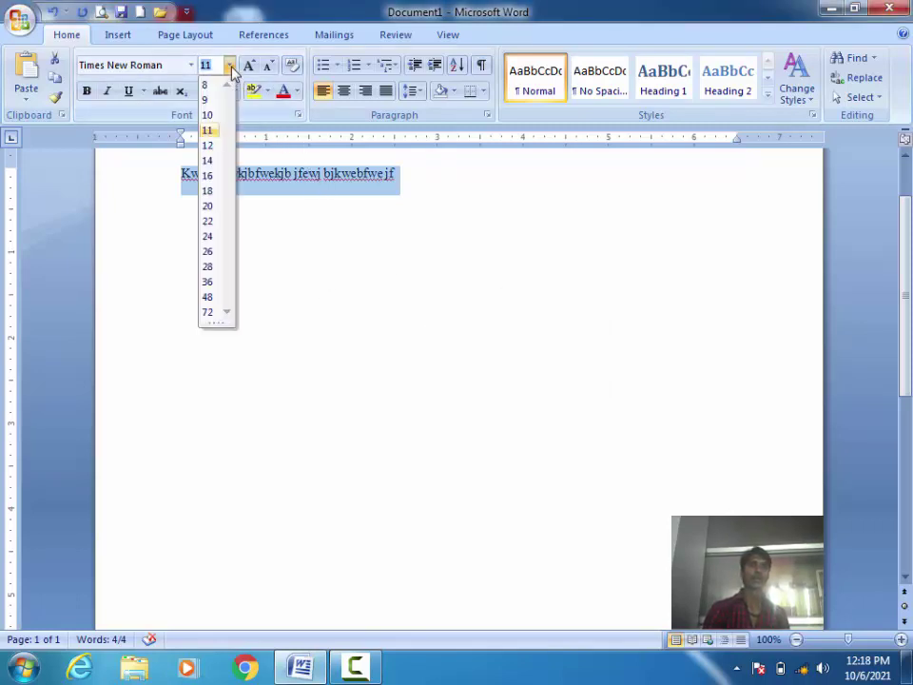
click(359, 281)
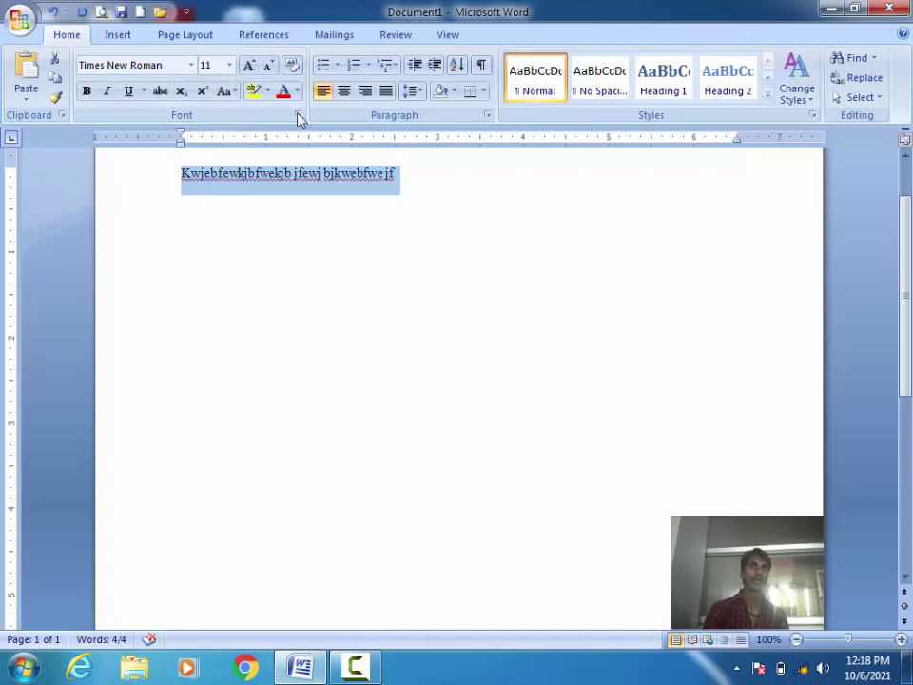
click(229, 65)
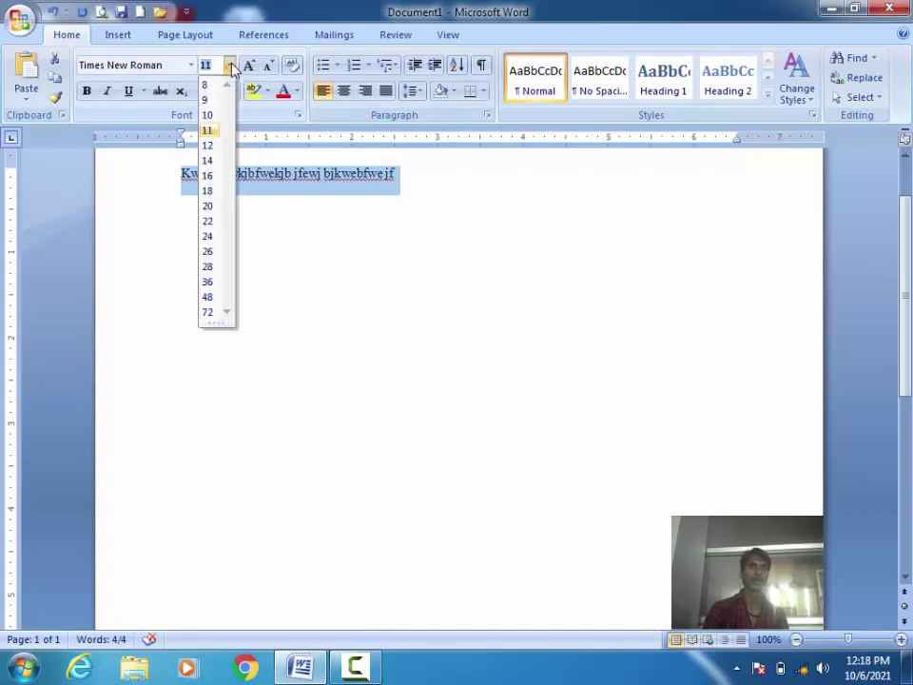
Set the line to 24 pt, delete it, and close Word without saving.
click(209, 235)
key(Delete)
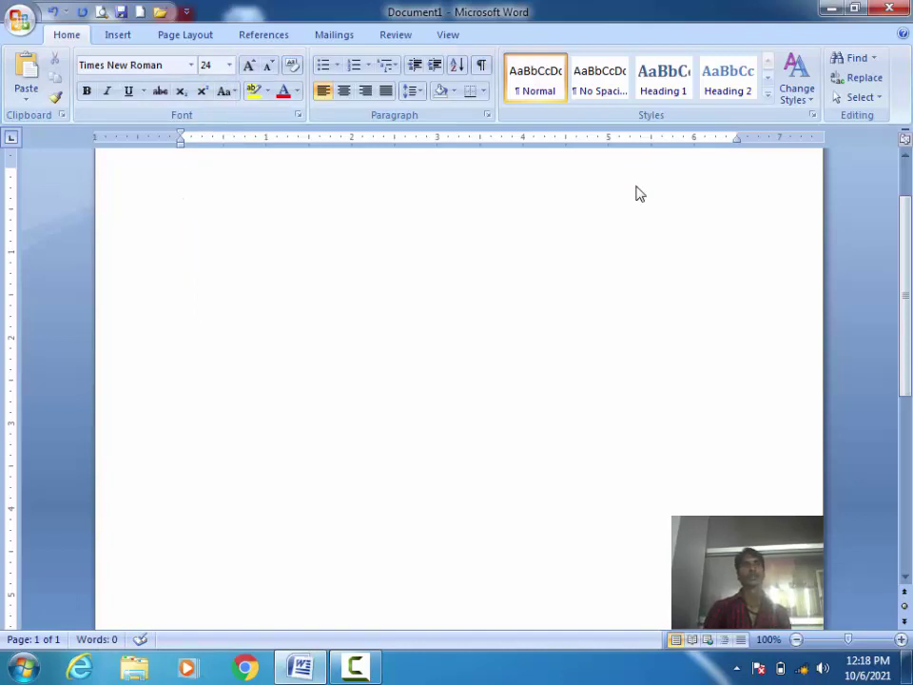
click(228, 66)
click(347, 200)
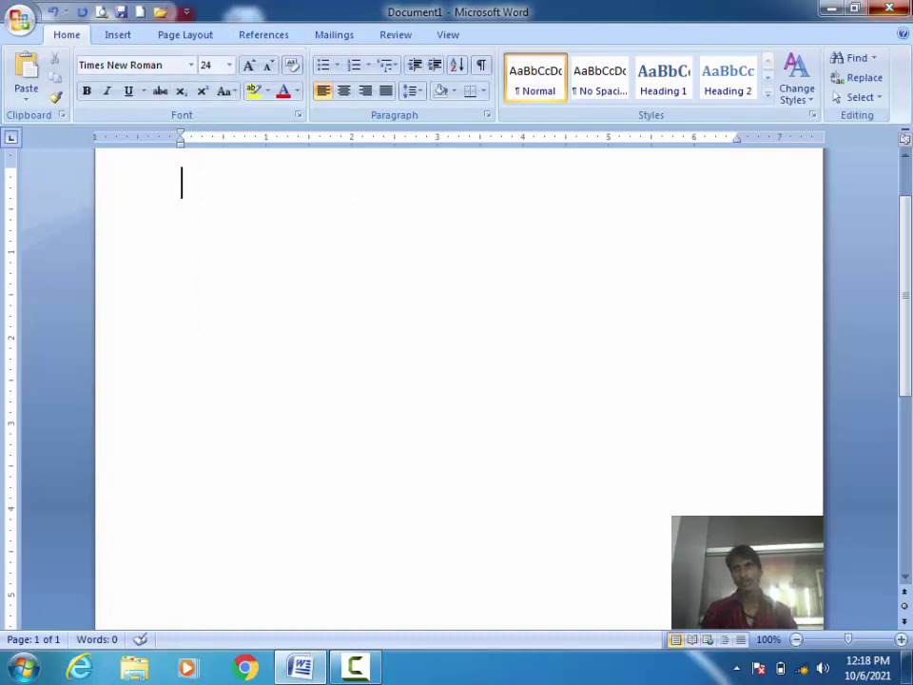
key(alt+F4)
click(466, 378)
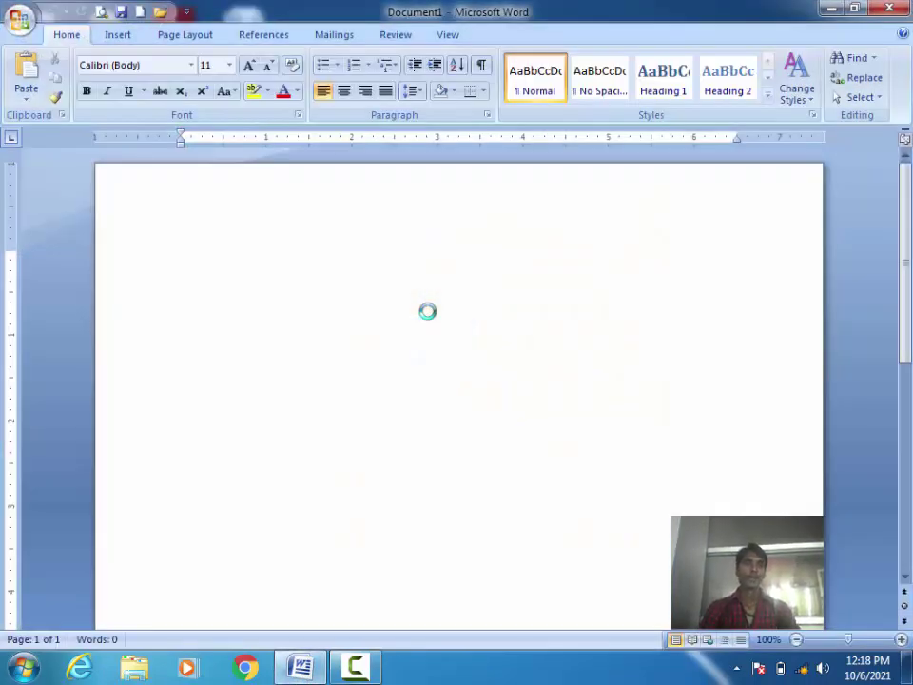
text(fewiihfweiugfwel)
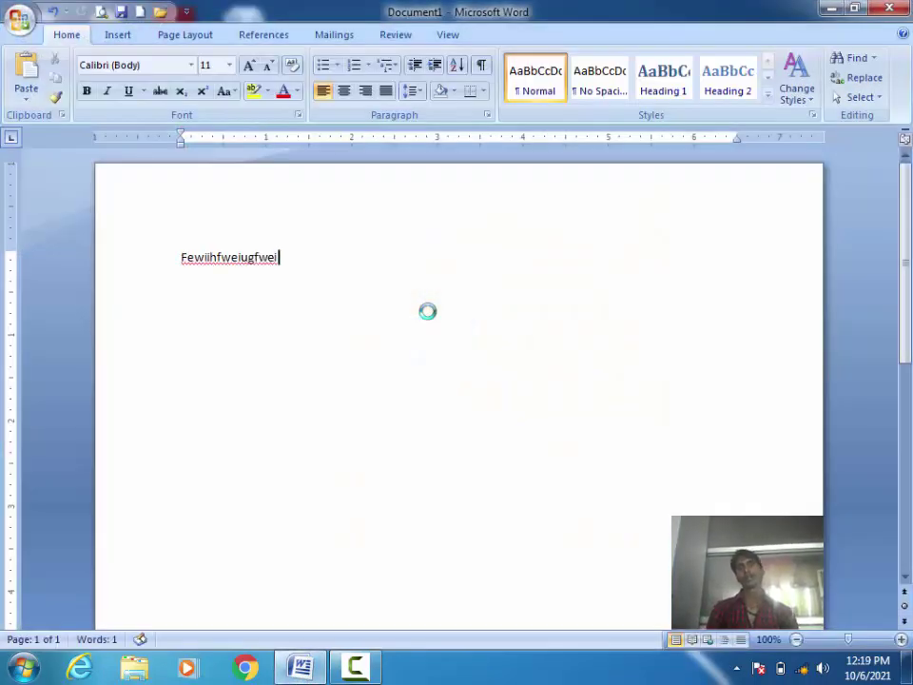
click(134, 67)
text(times)
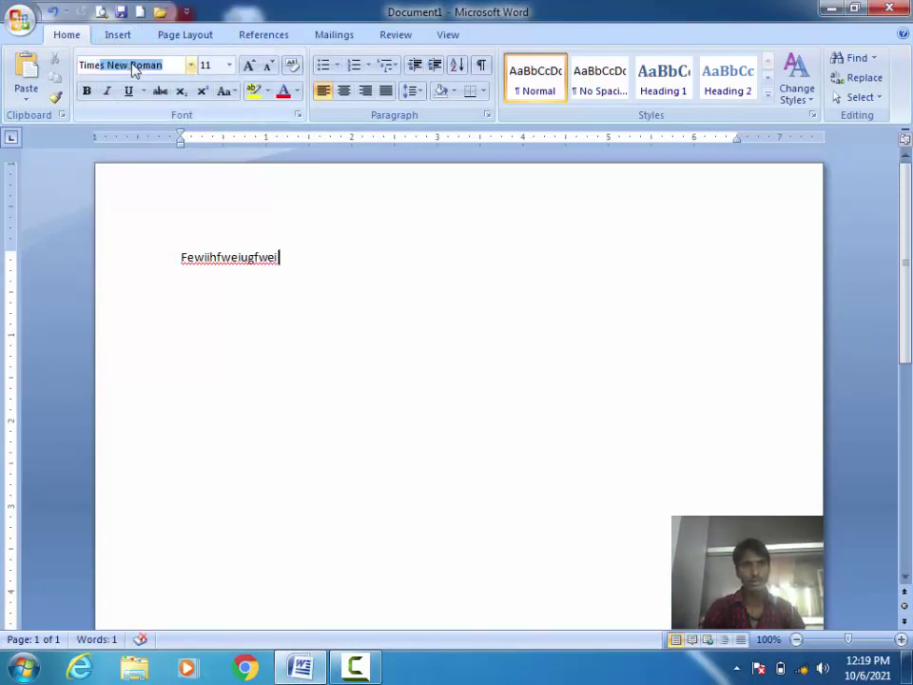
key(Return)
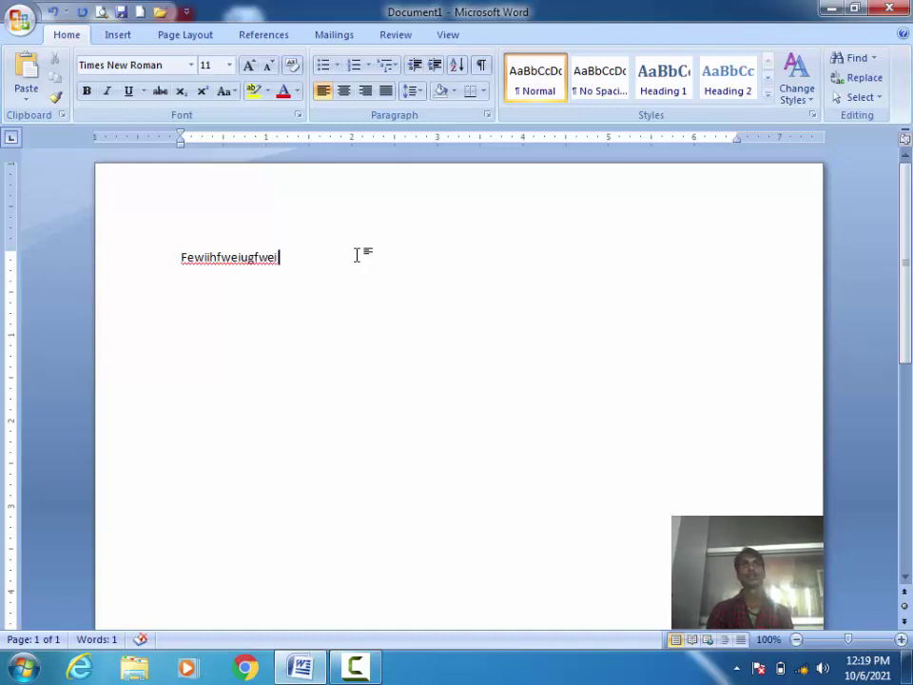
text(jsnvienevie )
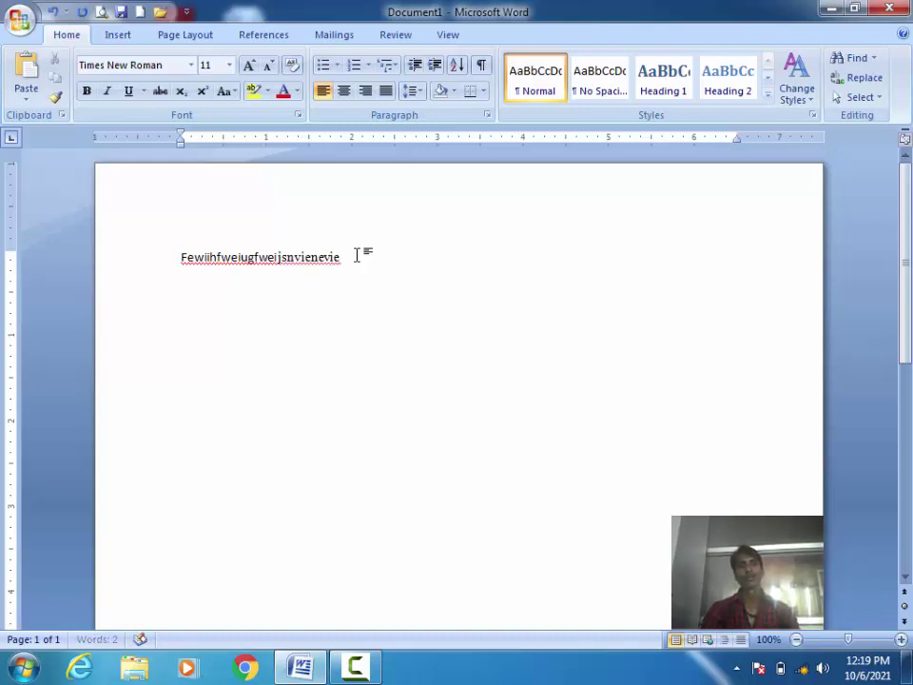
text(wdowengvoew)
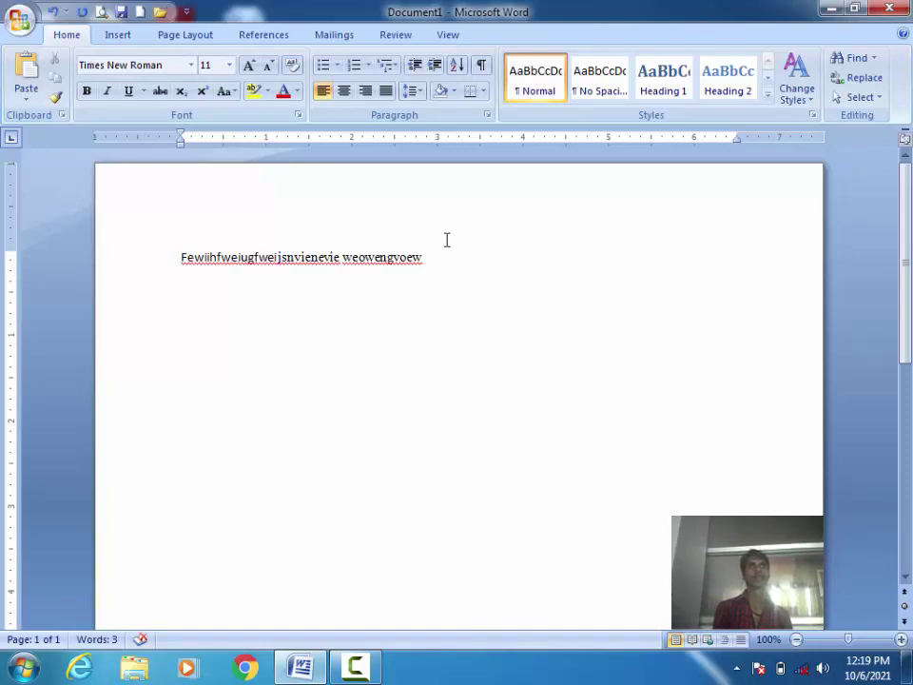
text(sdvsdvds)
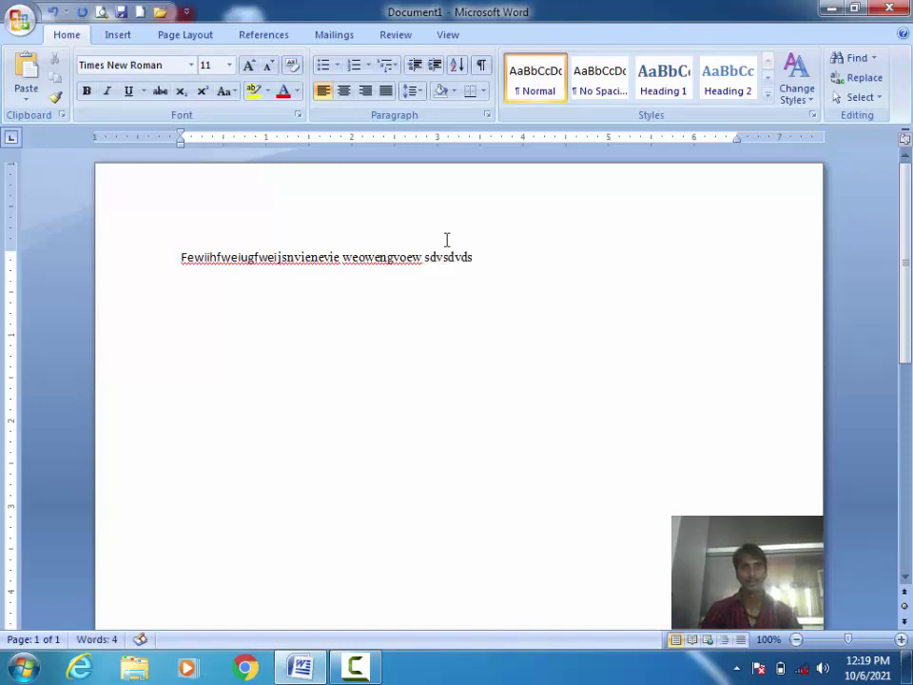
key(ctrl+shift+period)
key(ctrl+shift+period)
key(ctrl+shift+period)
text(fwhfihfi)
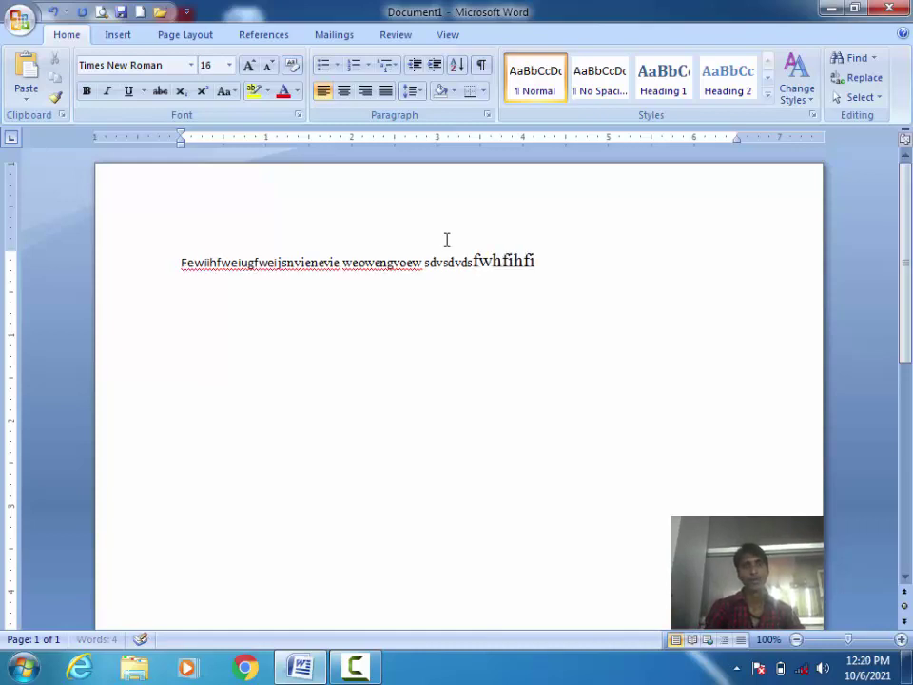
text(aififgiasf)
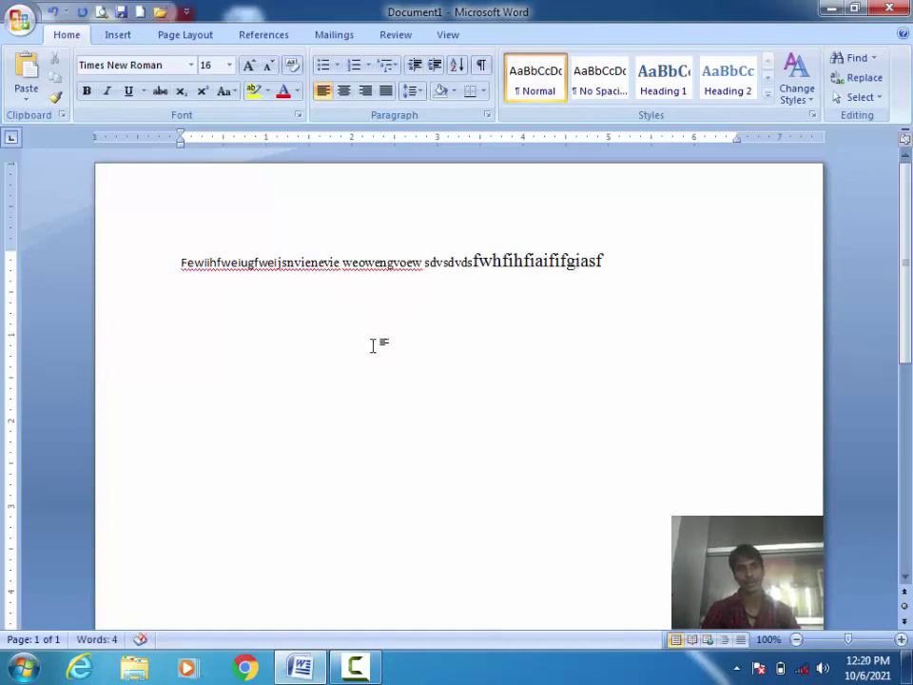
key(ctrl+a)
key(Delete)
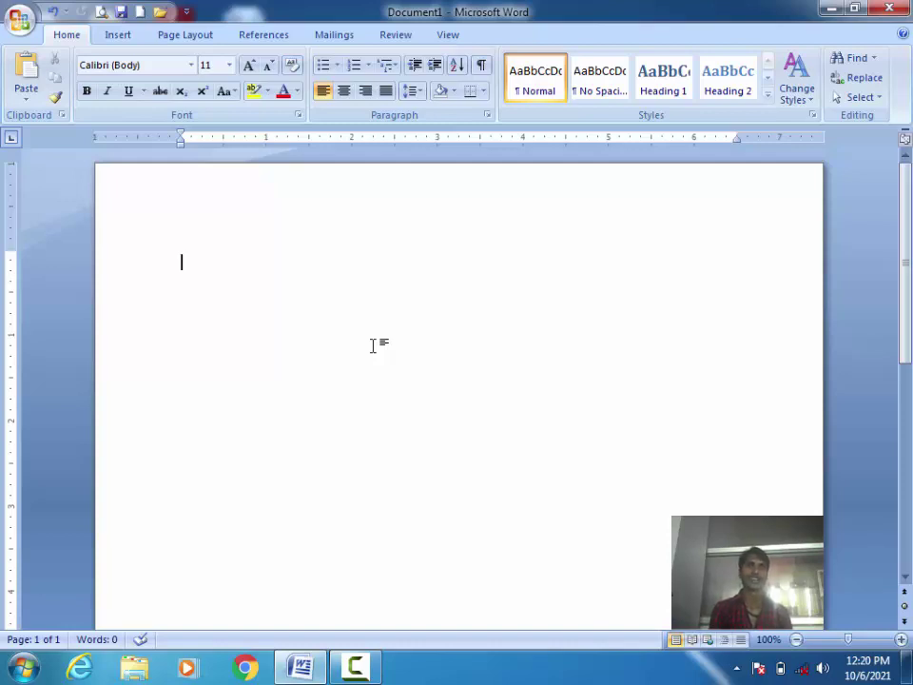
Set the font size to 16 and type 'kuaeguesgbuesge', auto-capitalised to Kuaeguesgbuesge.
click(229, 66)
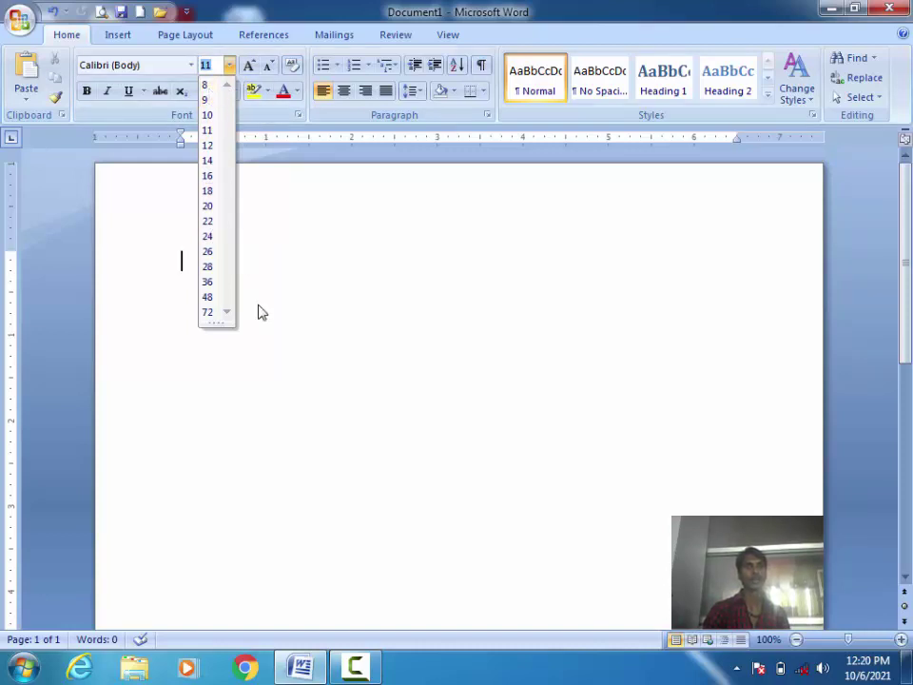
click(254, 237)
text(kuaeguesgbues)
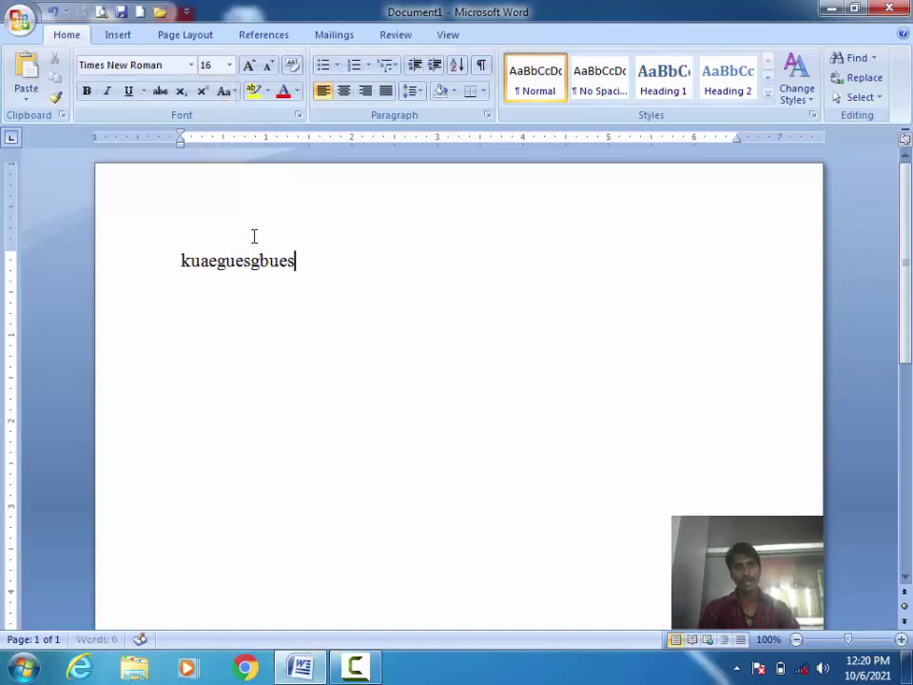
text(ge)
Check the word's size in the size list, then start a new line below it.
key(ctrl+a)
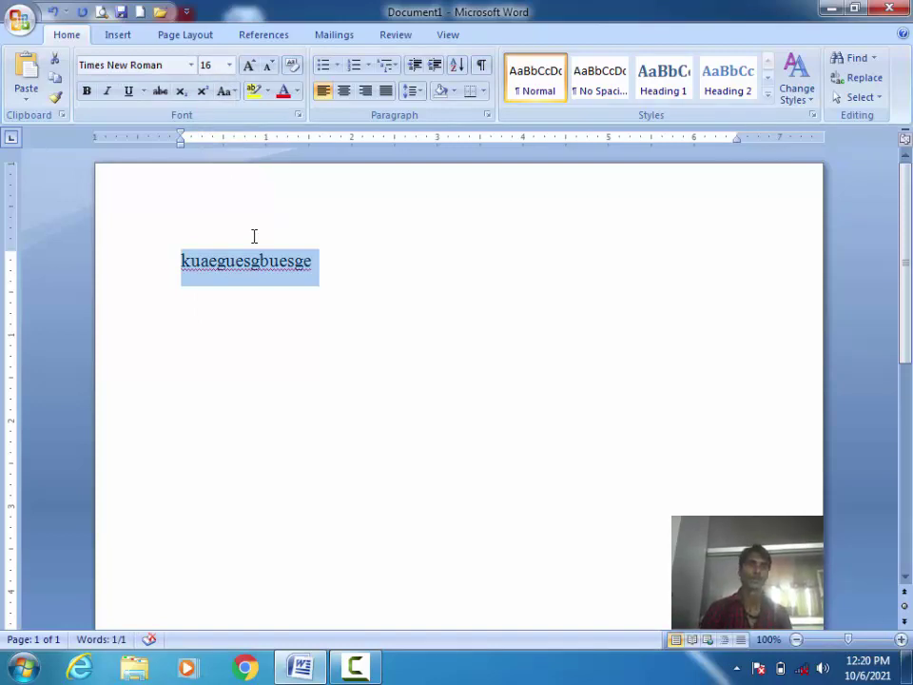
click(229, 64)
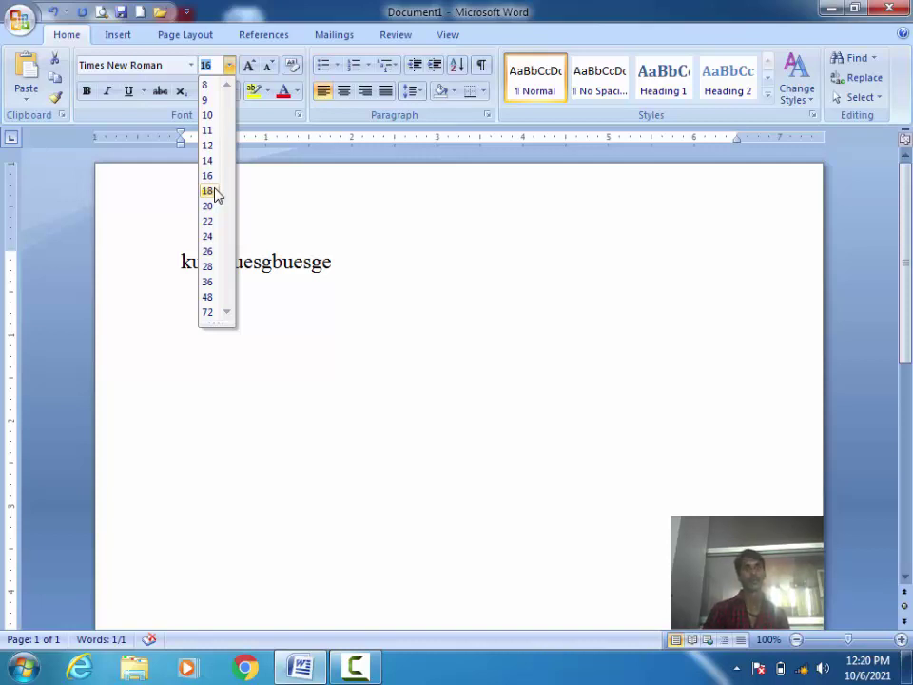
click(363, 255)
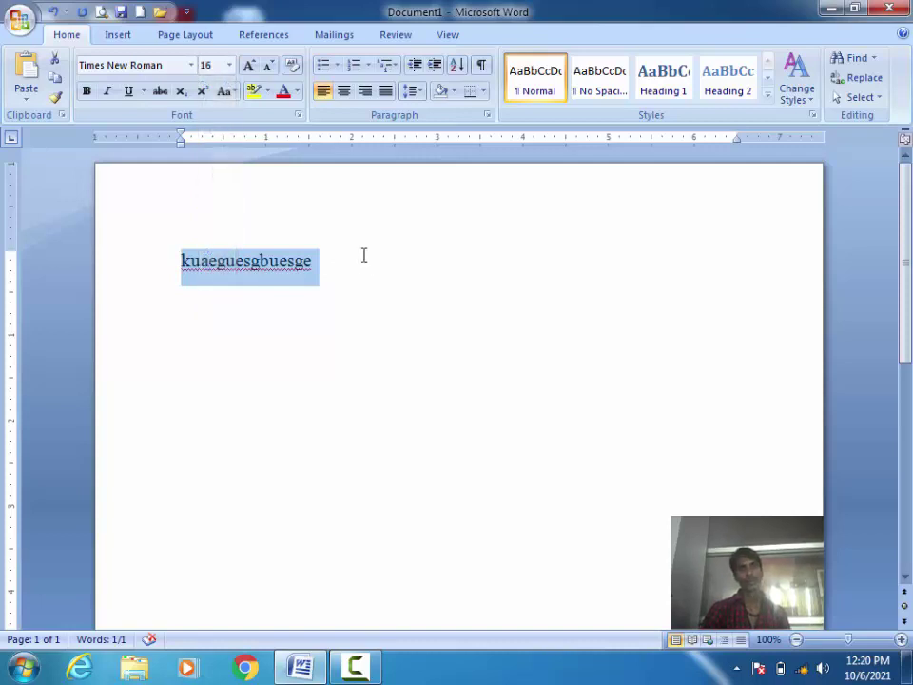
click(371, 367)
key(Return)
key(Return)
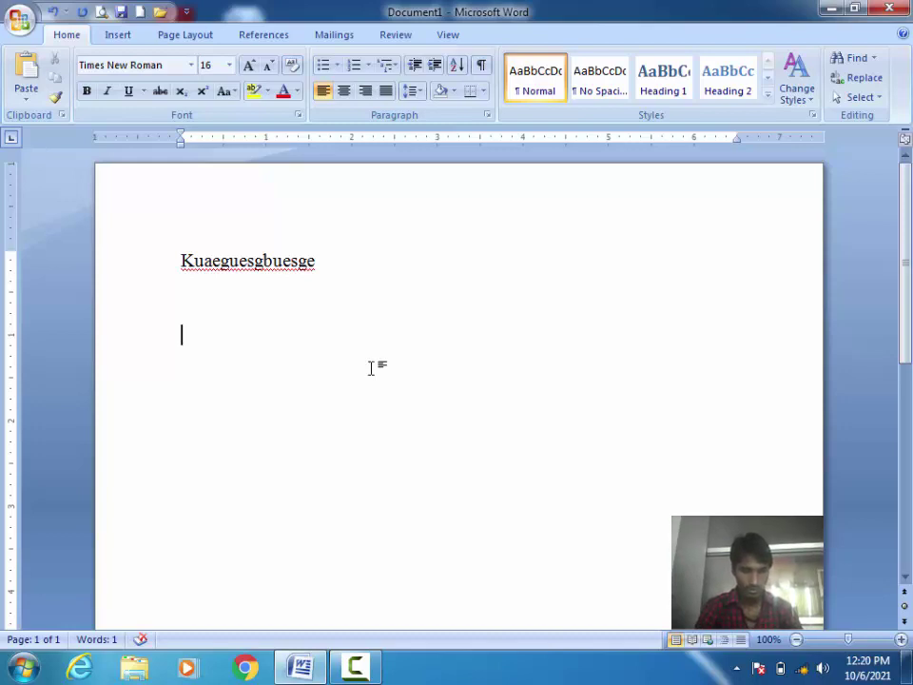
Type the shortcut note 'Ctrl+shift+<' below the word.
text(C)
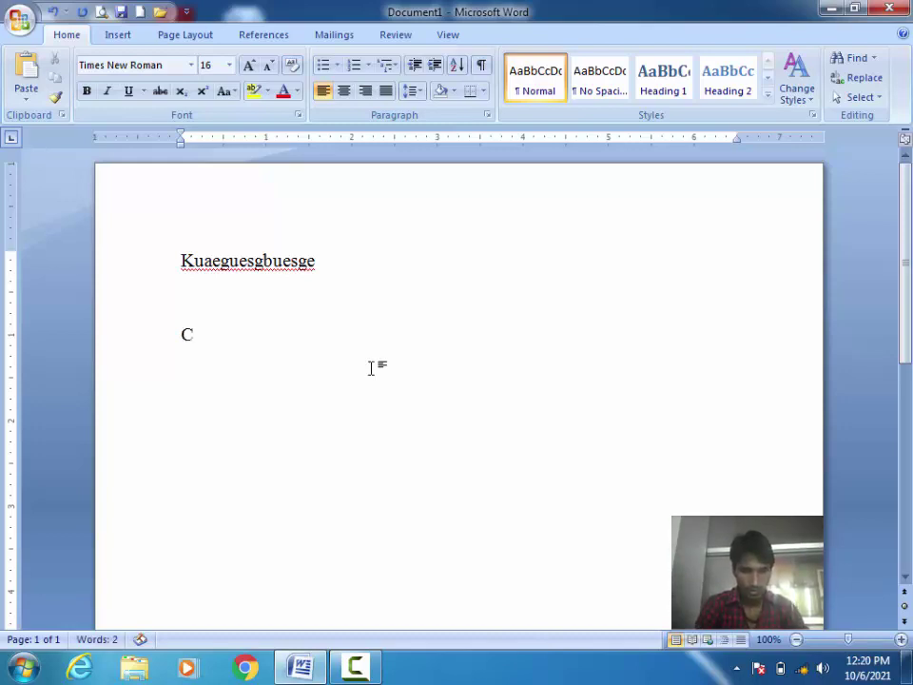
text(nt)
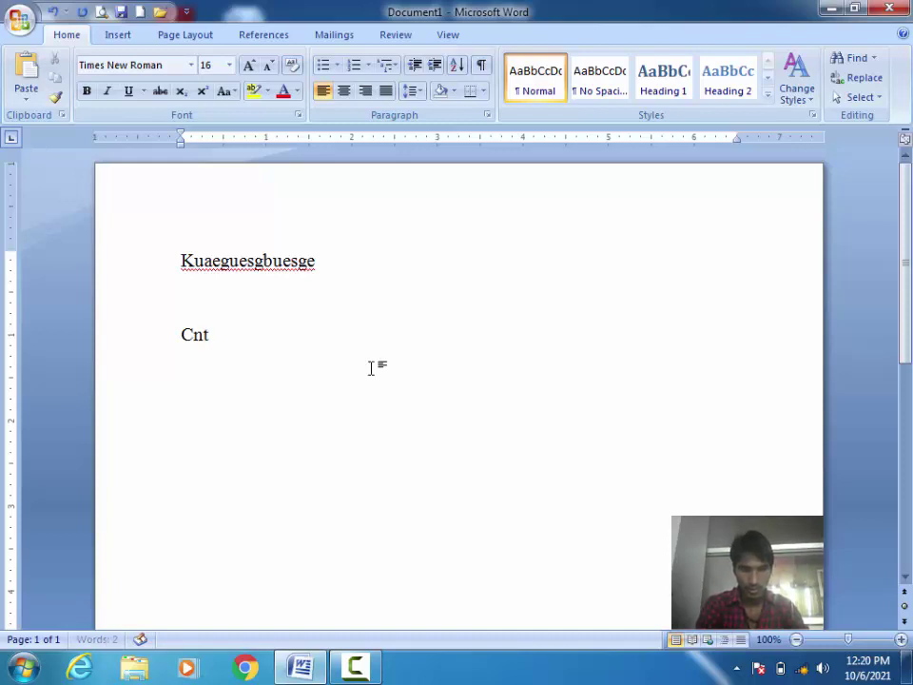
key(BackSpace)
key(BackSpace)
text(t)
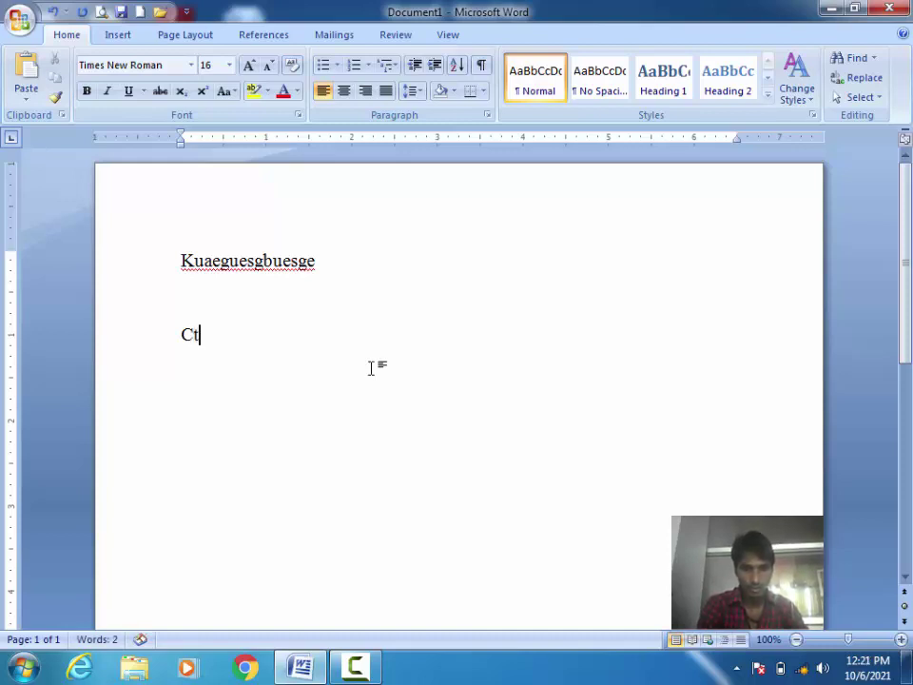
text(rl+)
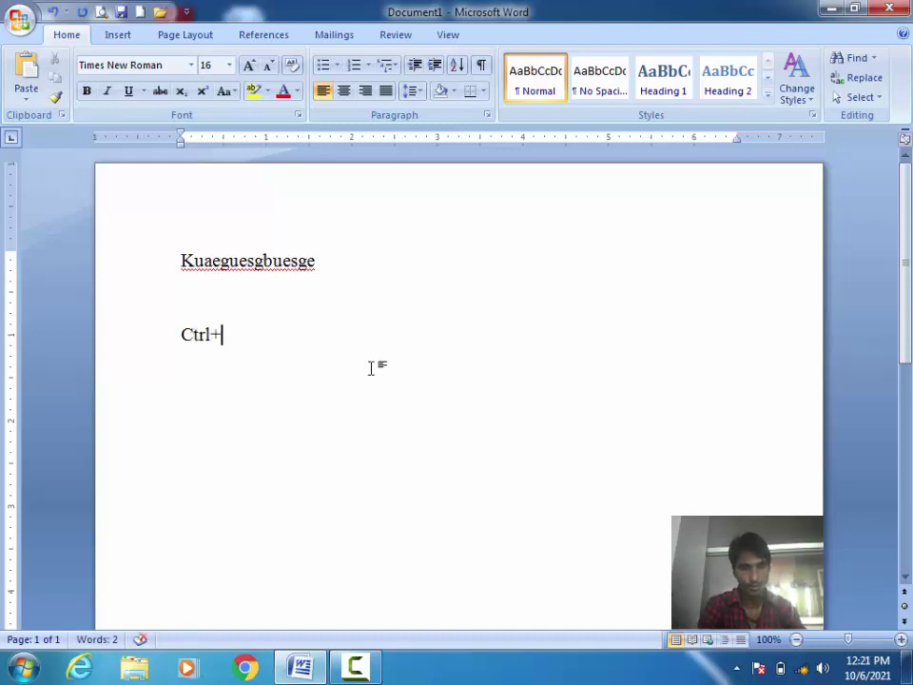
text(s)
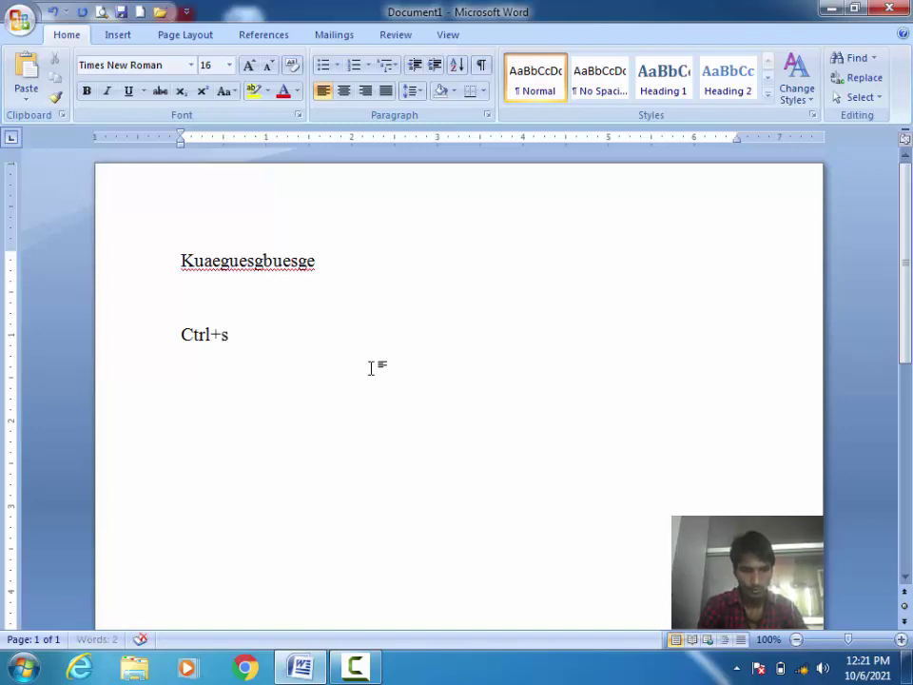
text(hift)
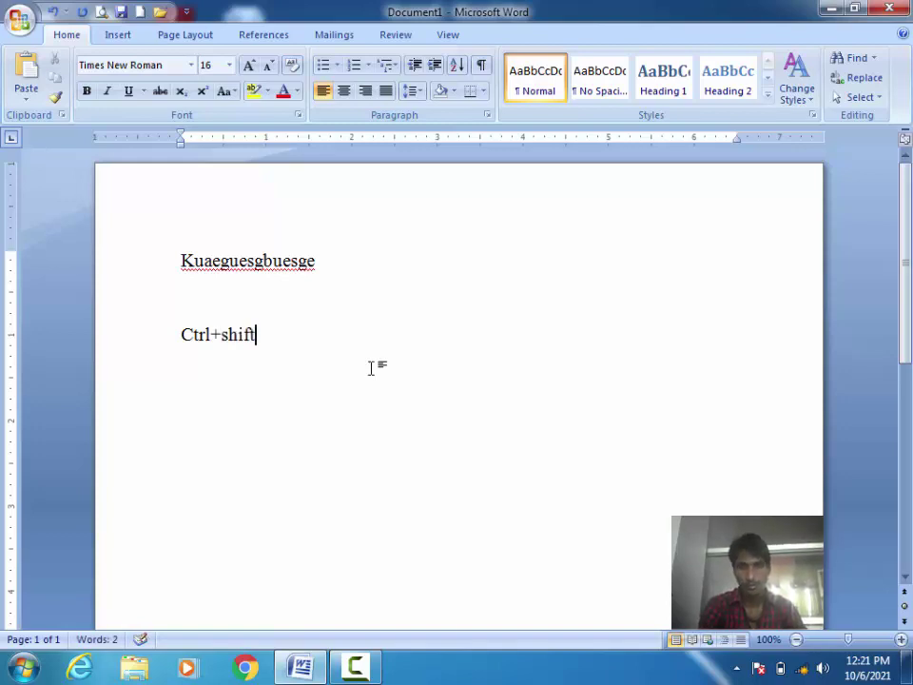
text(+)
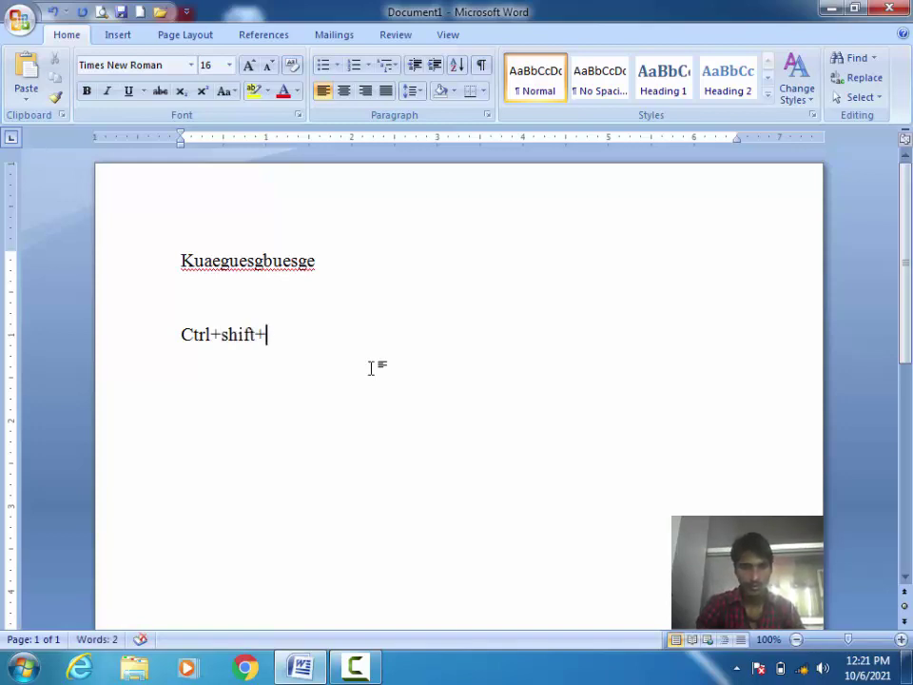
text(>)
key(BackSpace)
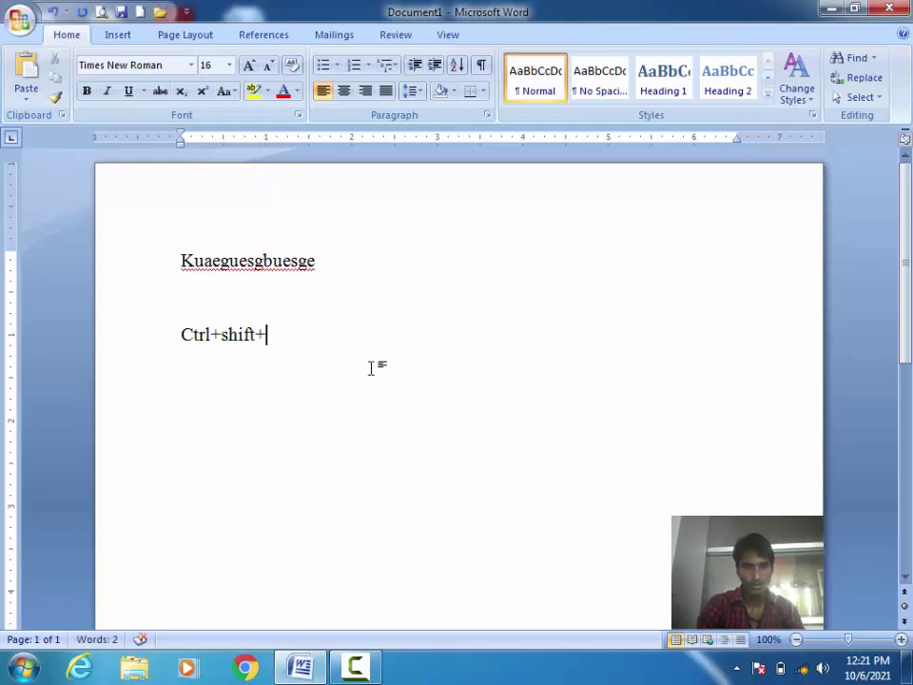
text(<)
Duplicate the line and edit the copy into 'Ctrl+shift+>'.
key(shift+Home)
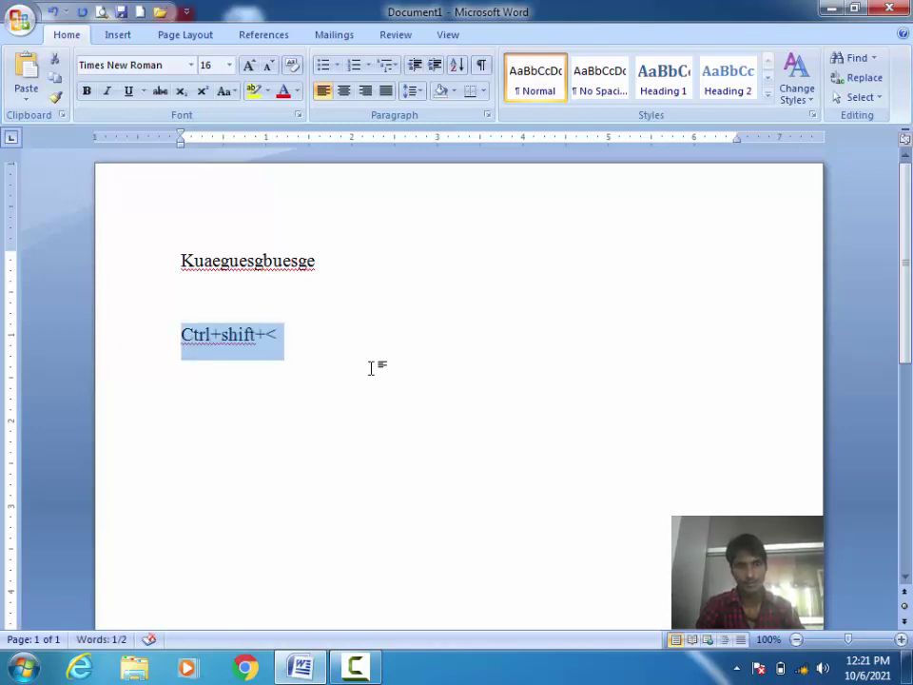
key(ctrl+c)
key(End)
key(Return)
key(ctrl+v)
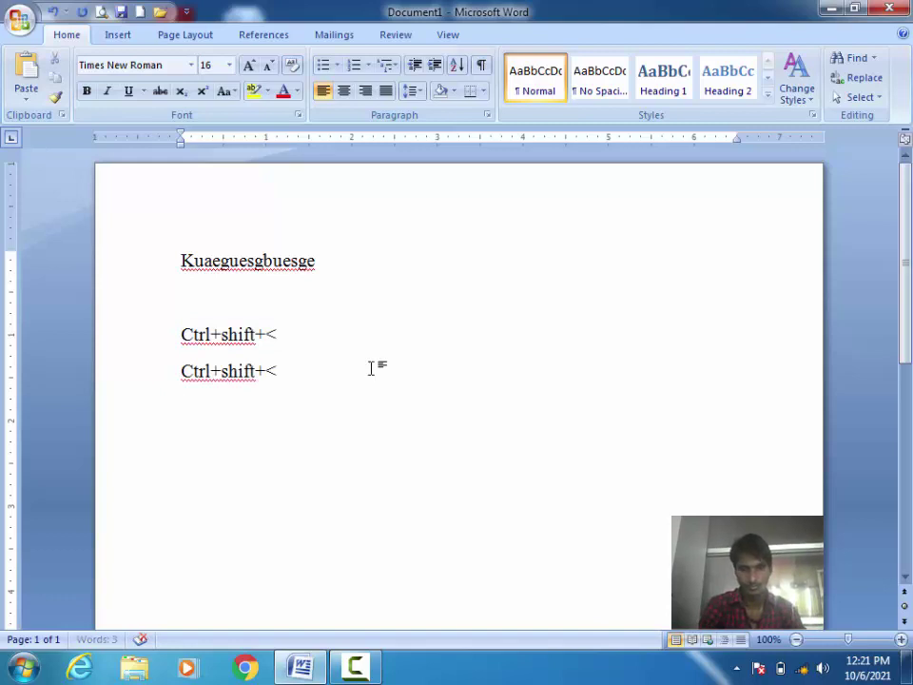
text(>)
key(BackSpace)
key(BackSpace)
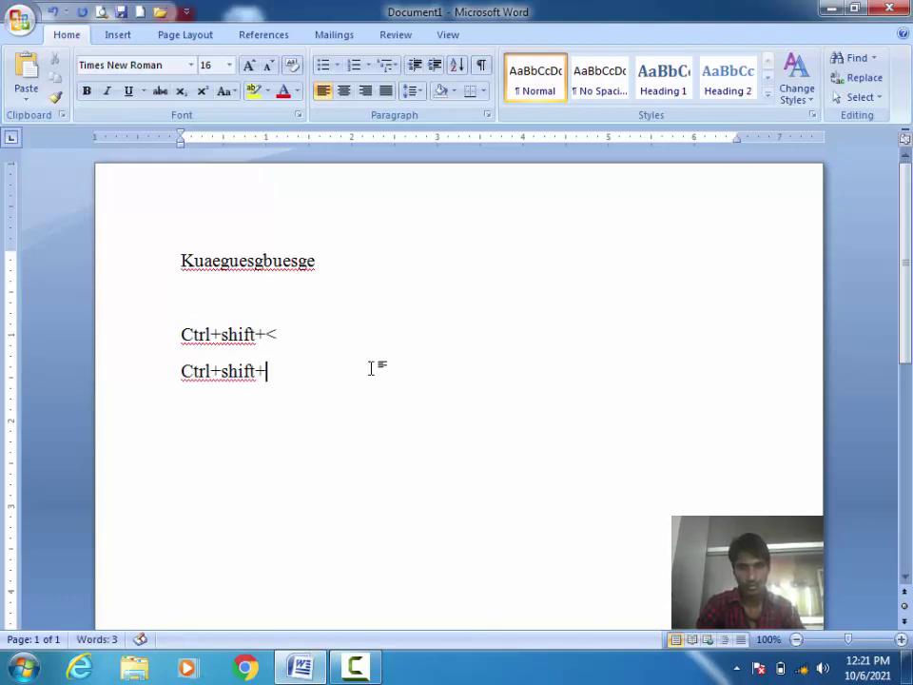
text(>)
Add 'Ctrl+[' and a duplicated line edited to 'Ctrl+]' beneath it.
key(Return)
key(Return)
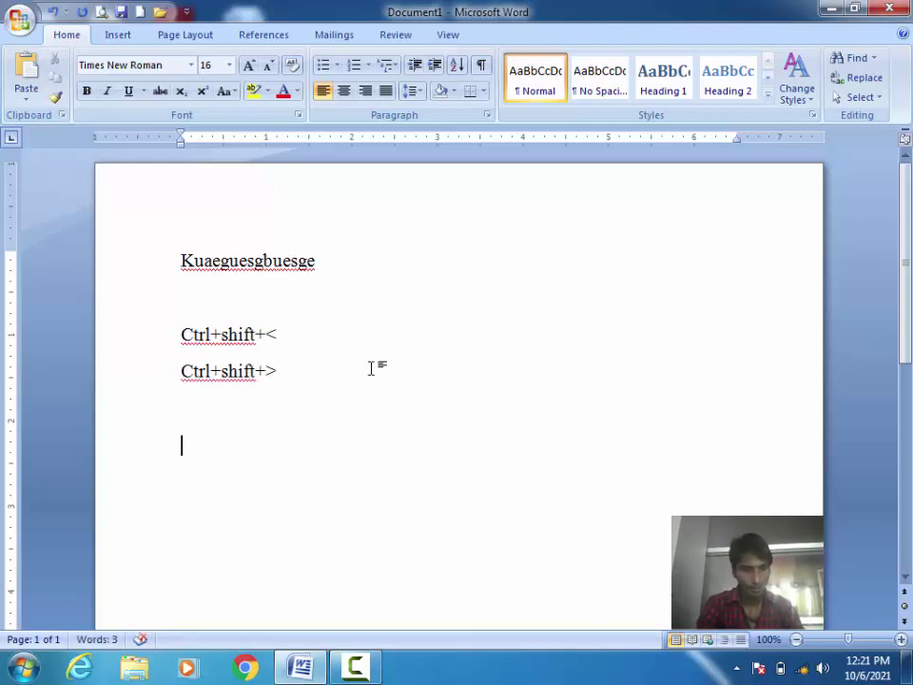
text(ct)
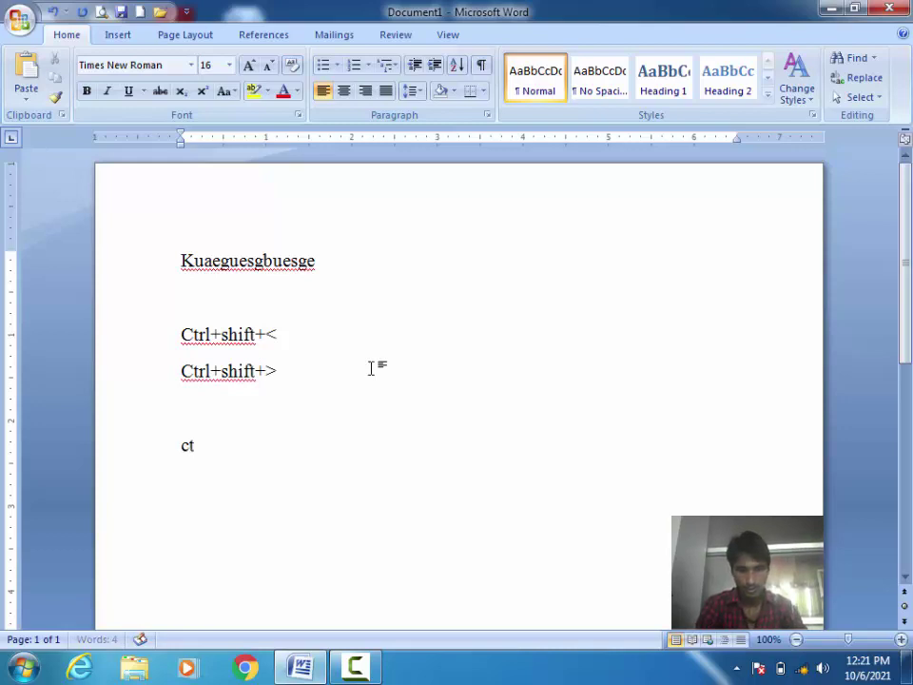
text(rl+)
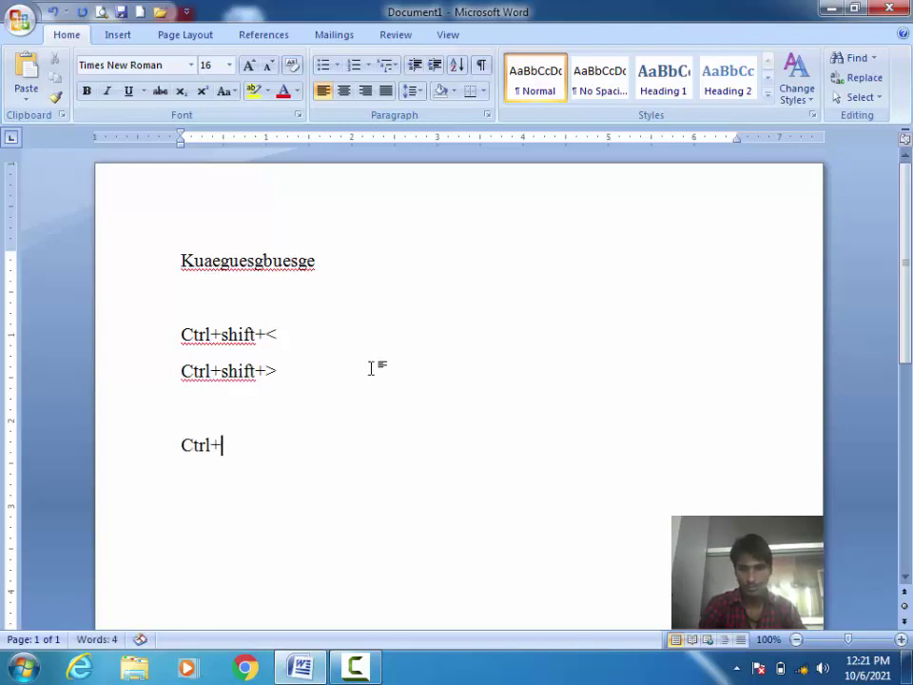
text([)
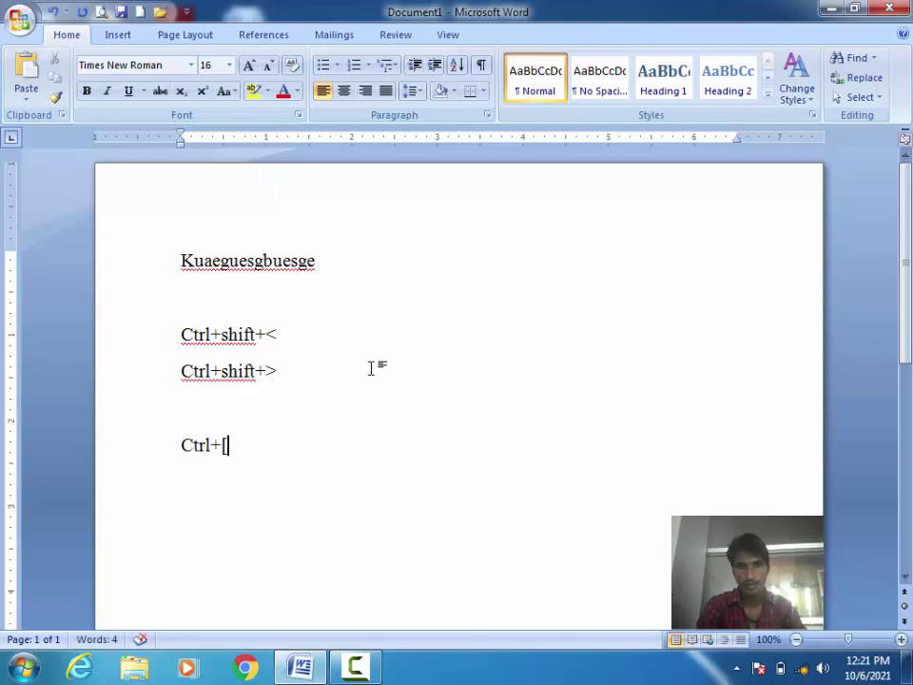
key(shift+Home)
key(ctrl+c)
key(Right)
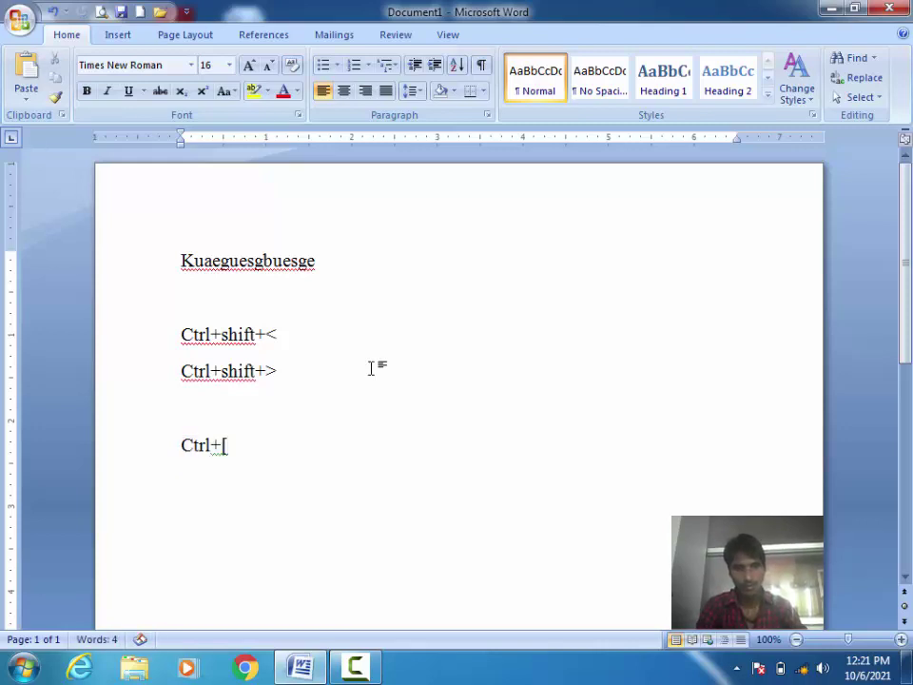
key(Return)
key(Return)
key(ctrl+v)
key(Delete)
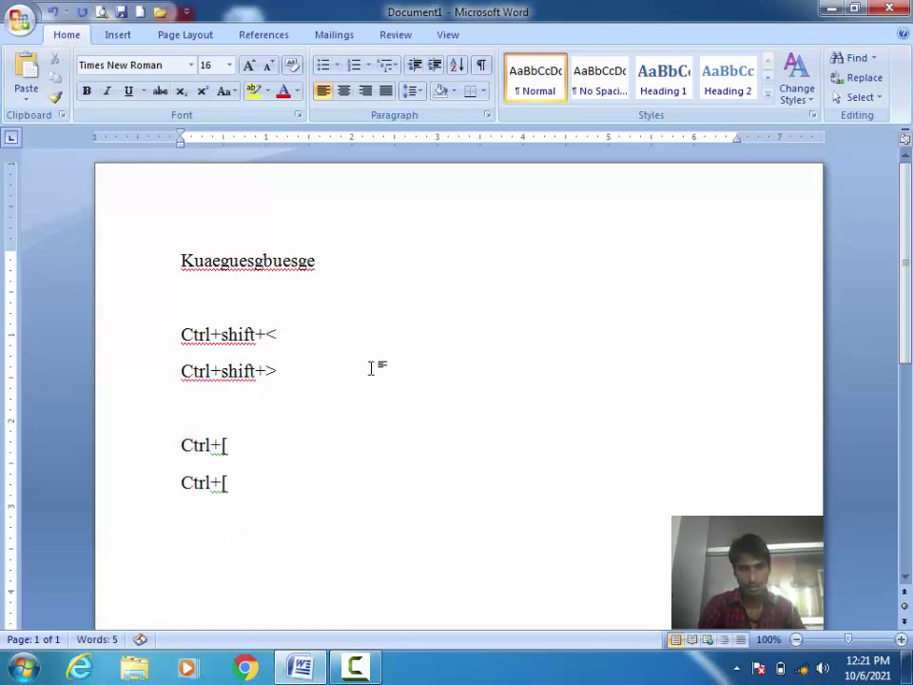
key(End)
key(BackSpace)
text(])
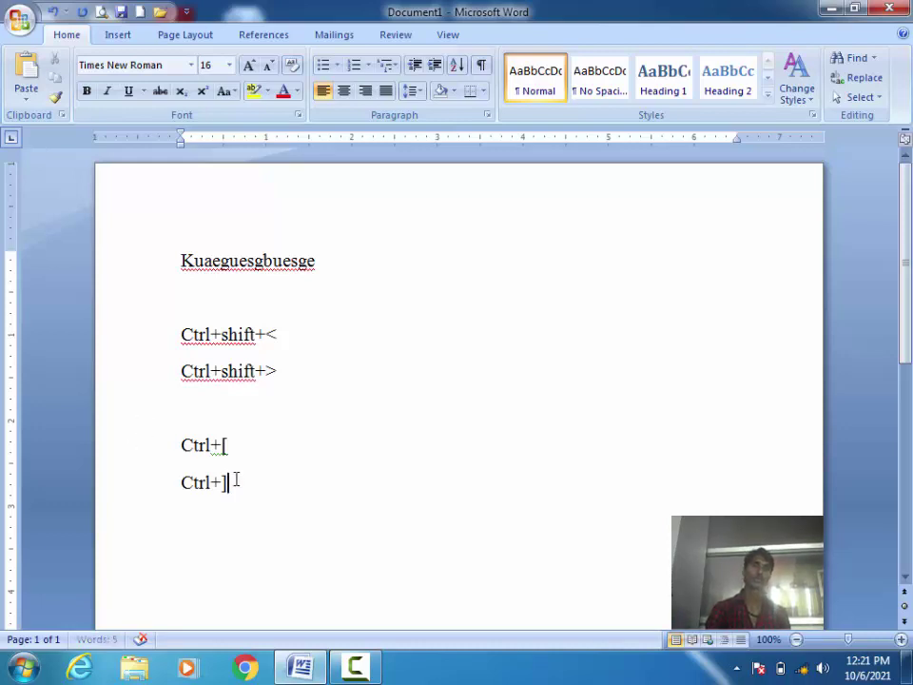
mouse_move(236, 480)
mouse_down()
mouse_move(188, 371)
mouse_move(251, 476)
mouse_up()
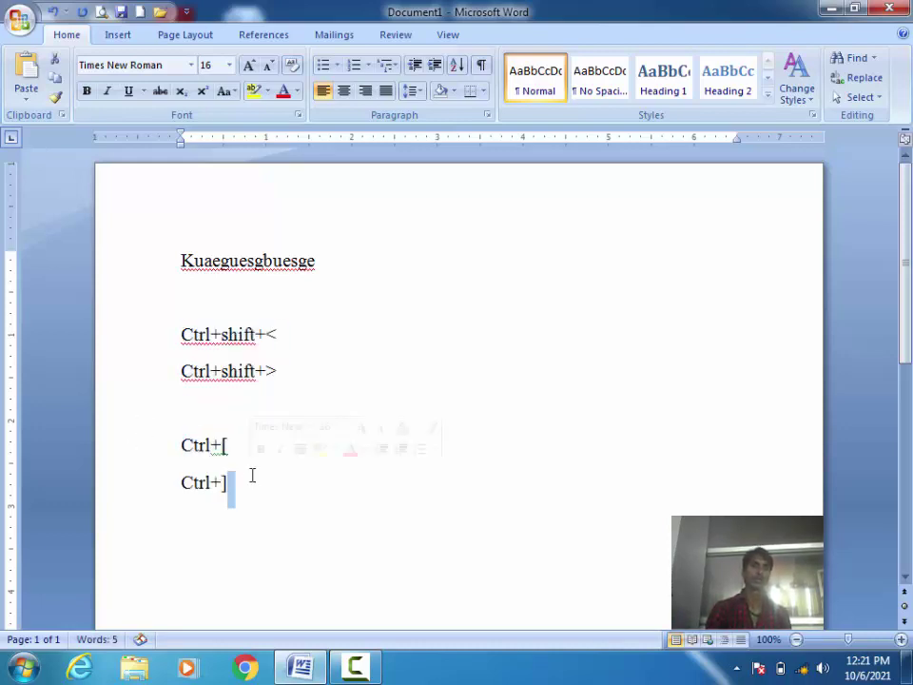
click(257, 502)
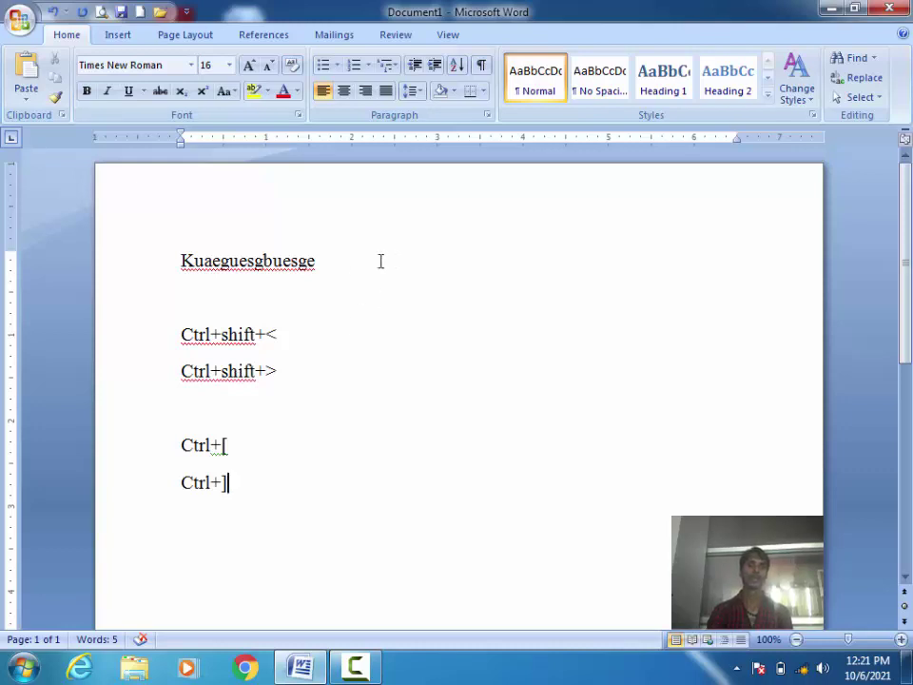
Select Kuaeguesgbuesge, shrink it to 11 pt, then enlarge it back to 24 pt.
drag(326, 263, 174, 260)
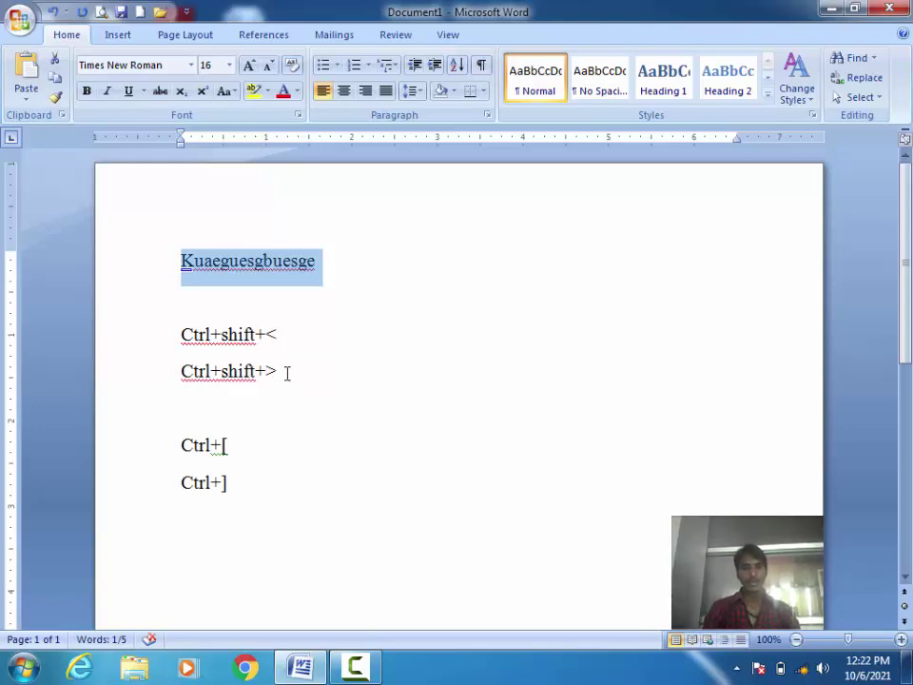
key(ctrl+shift+comma)
key(ctrl+shift+comma)
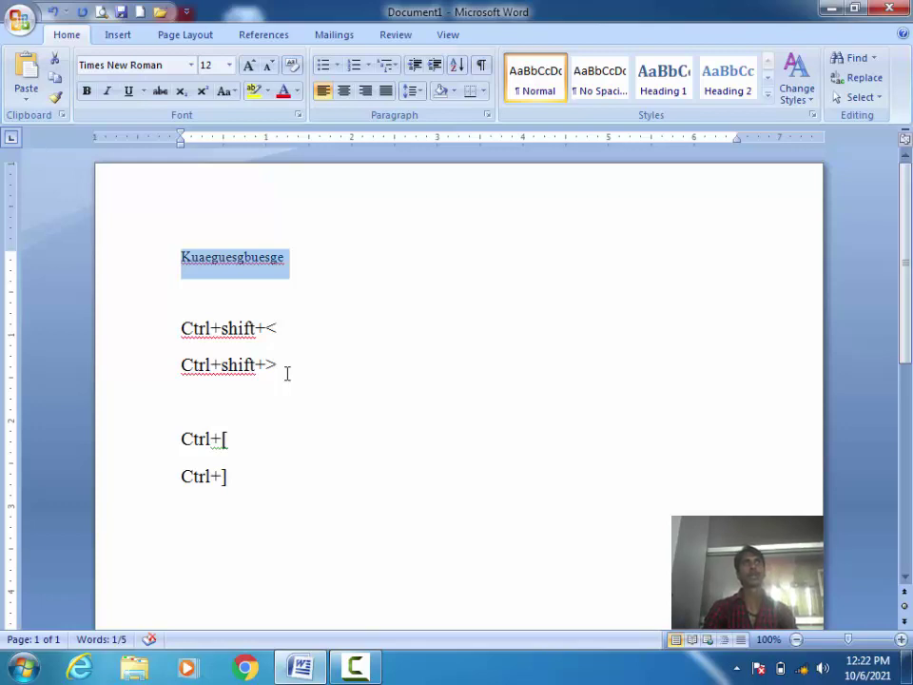
key(ctrl+bracketleft)
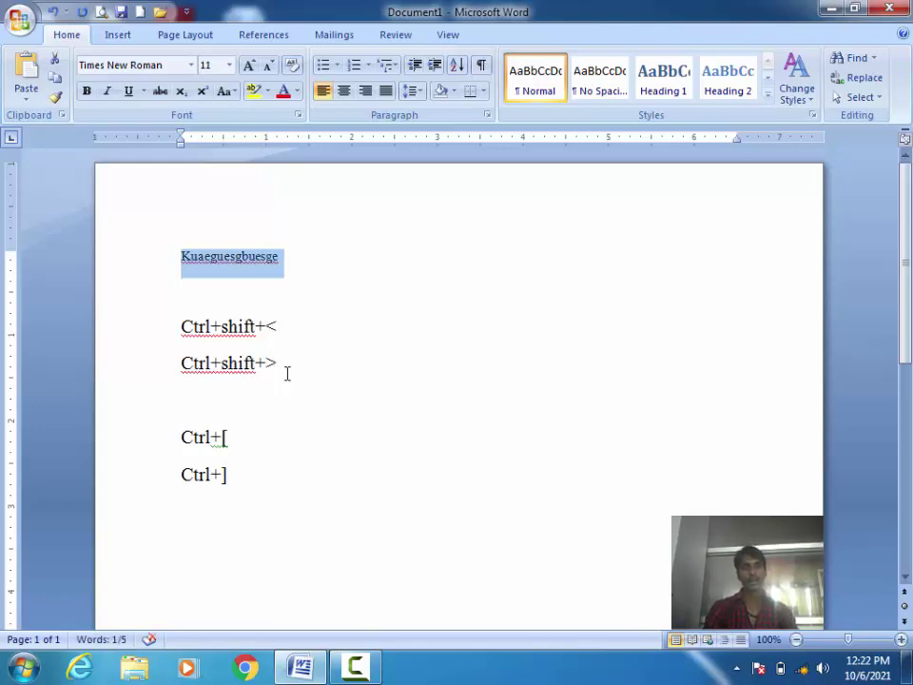
key(ctrl+shift+period)
key(ctrl+shift+period)
key(ctrl+shift+period)
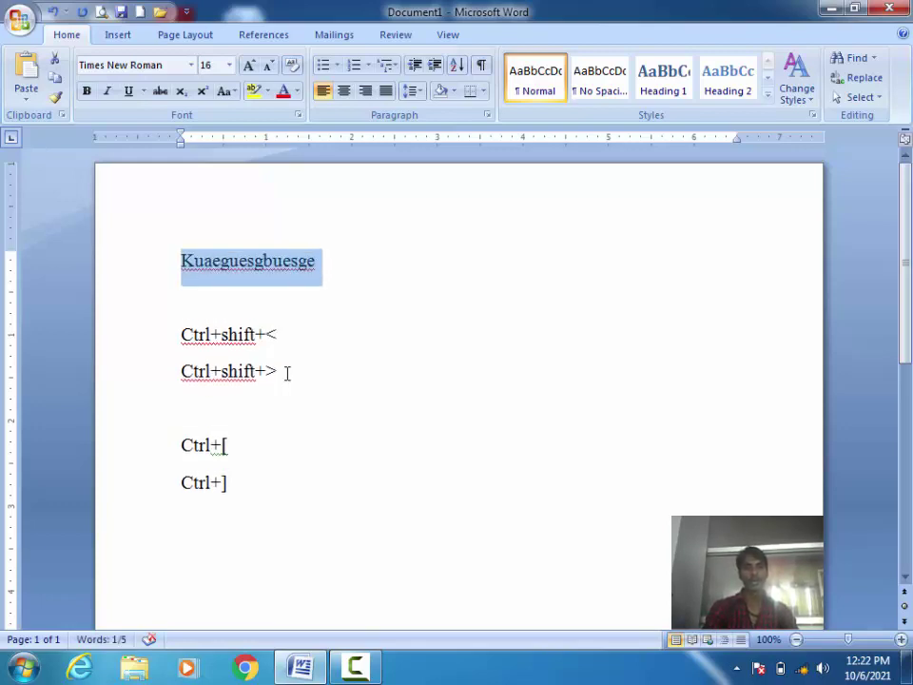
key(ctrl+shift+period)
key(ctrl+shift+period)
key(ctrl+shift+period)
key(ctrl+shift+period)
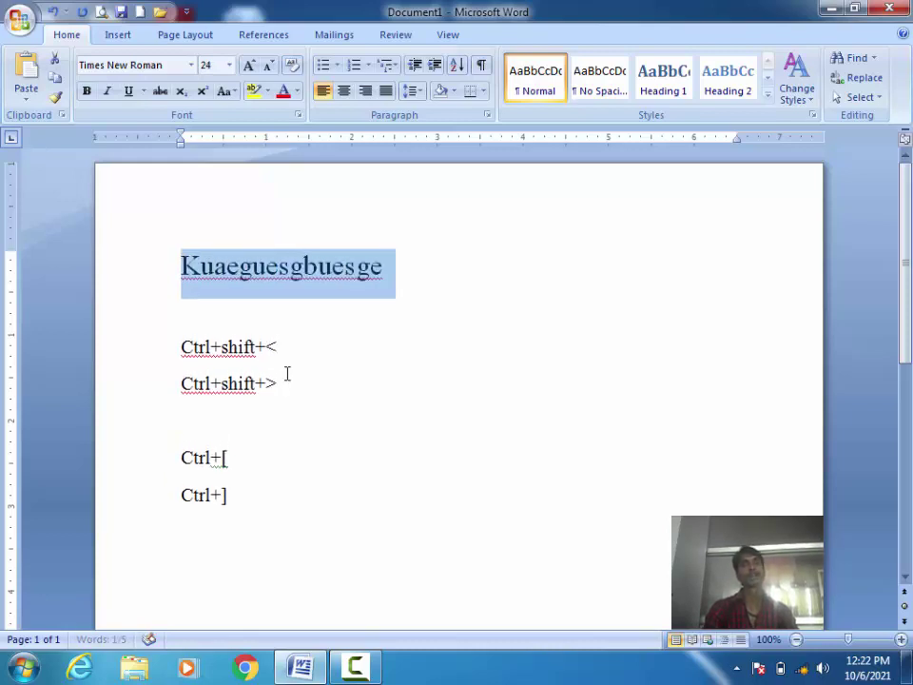
key(ctrl+shift+period)
key(ctrl+shift+comma)
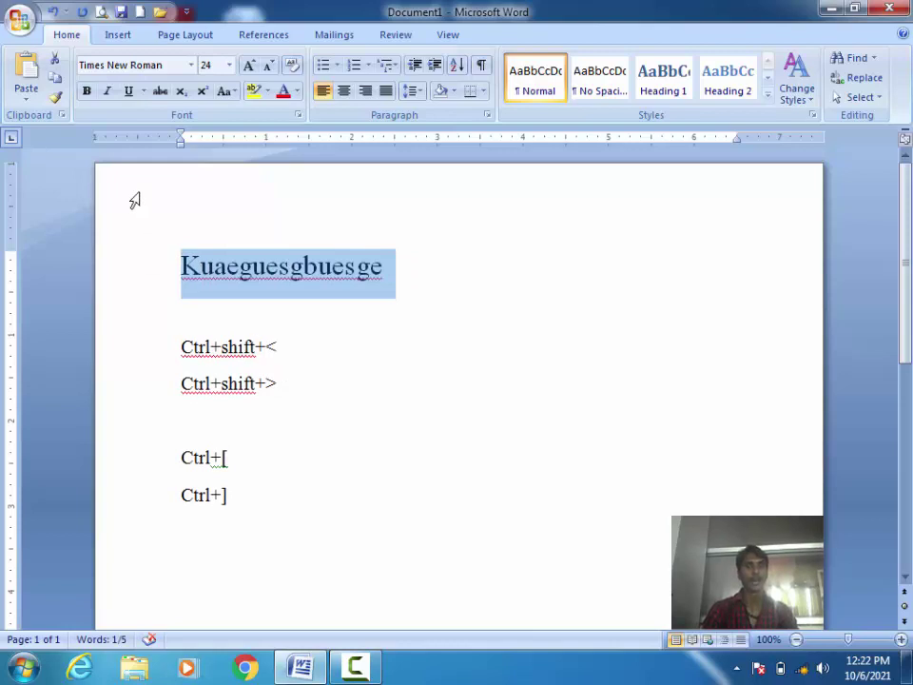
Repeatedly shrink and enlarge the heading between 16 and 24 pt with Ctrl+Shift+< and >.
click(229, 65)
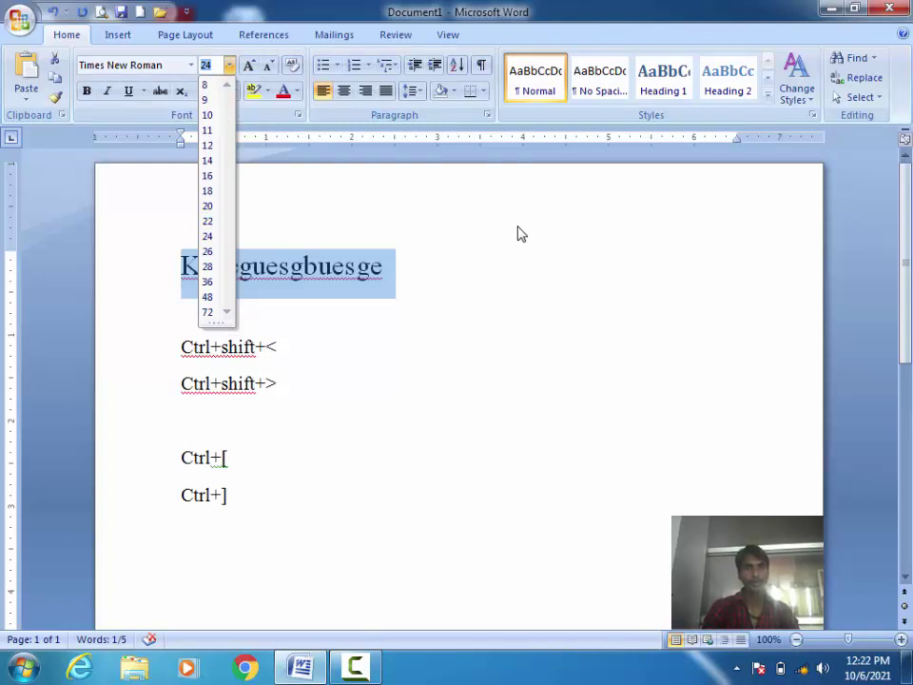
key(Escape)
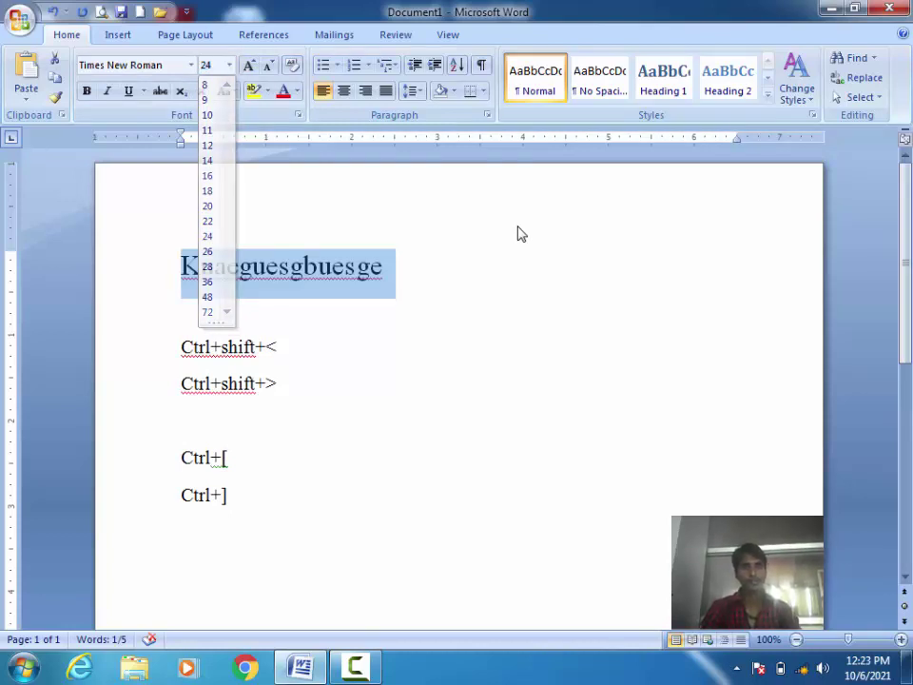
key(ctrl+shift+less)
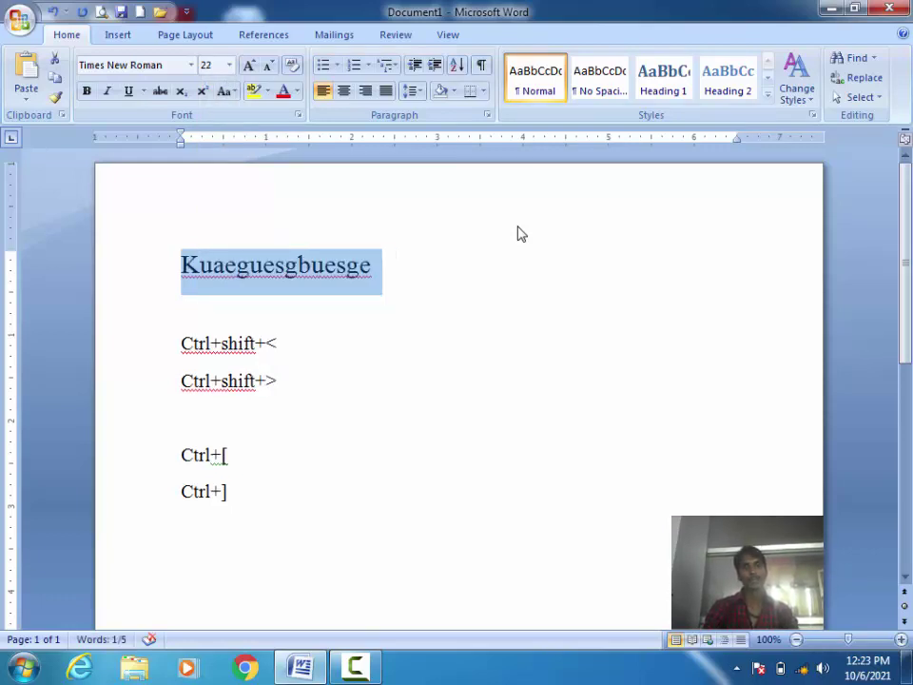
key(ctrl+shift+less)
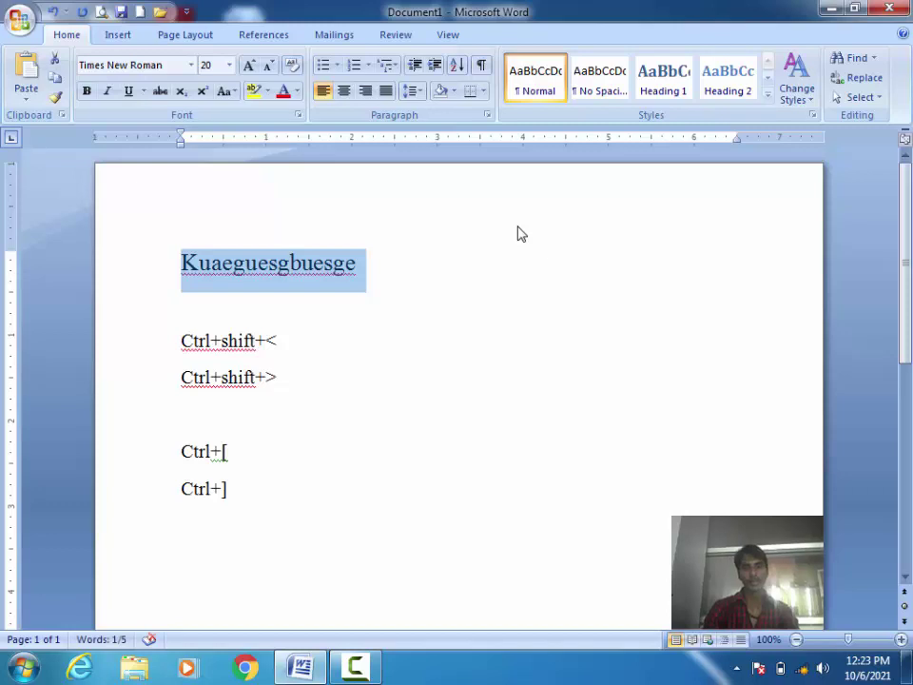
key(ctrl+shift+greater)
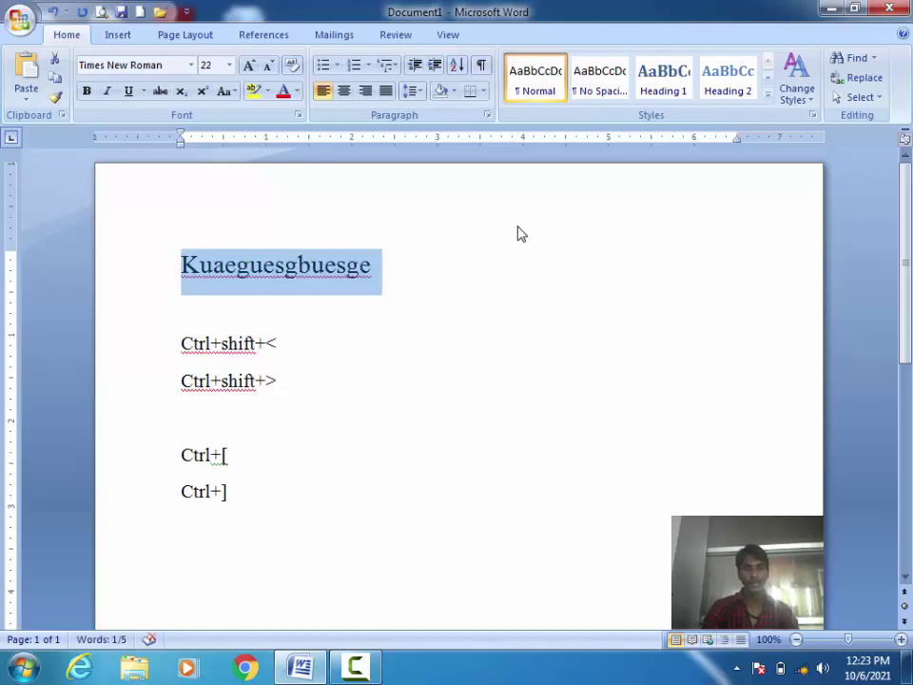
key(ctrl+shift+greater)
key(ctrl+shift+less)
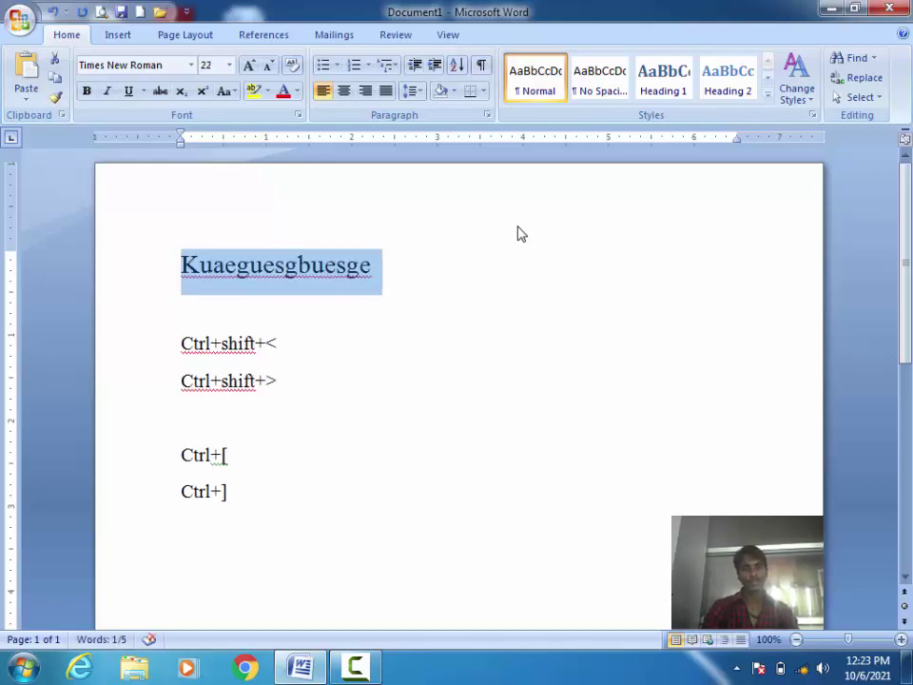
key(ctrl+shift+less)
key(ctrl+shift+less)
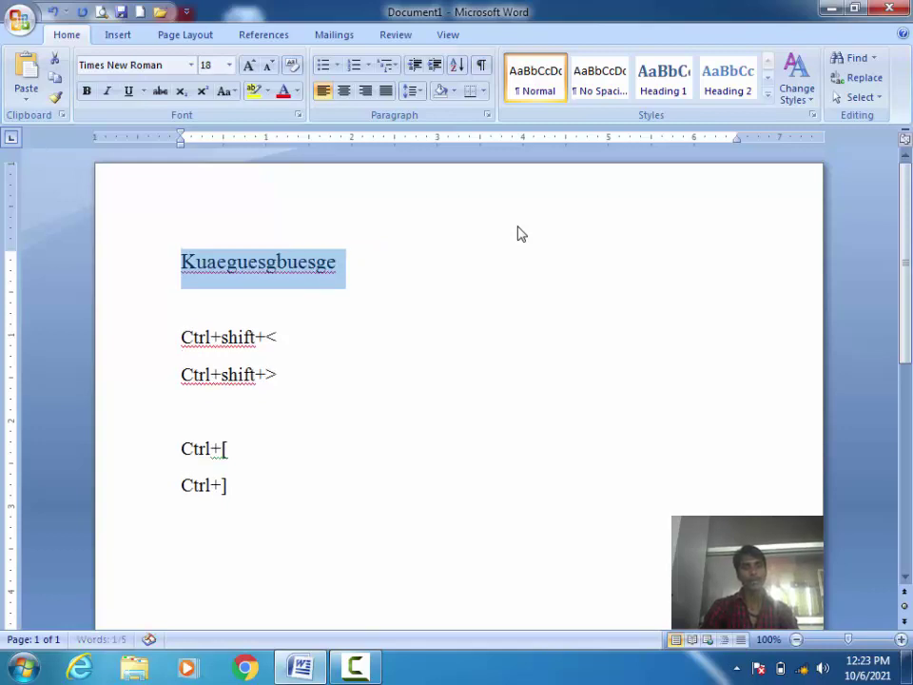
key(ctrl+shift+less)
key(ctrl+shift+greater)
key(ctrl+shift+greater)
key(ctrl+shift+greater)
key(ctrl+shift+greater)
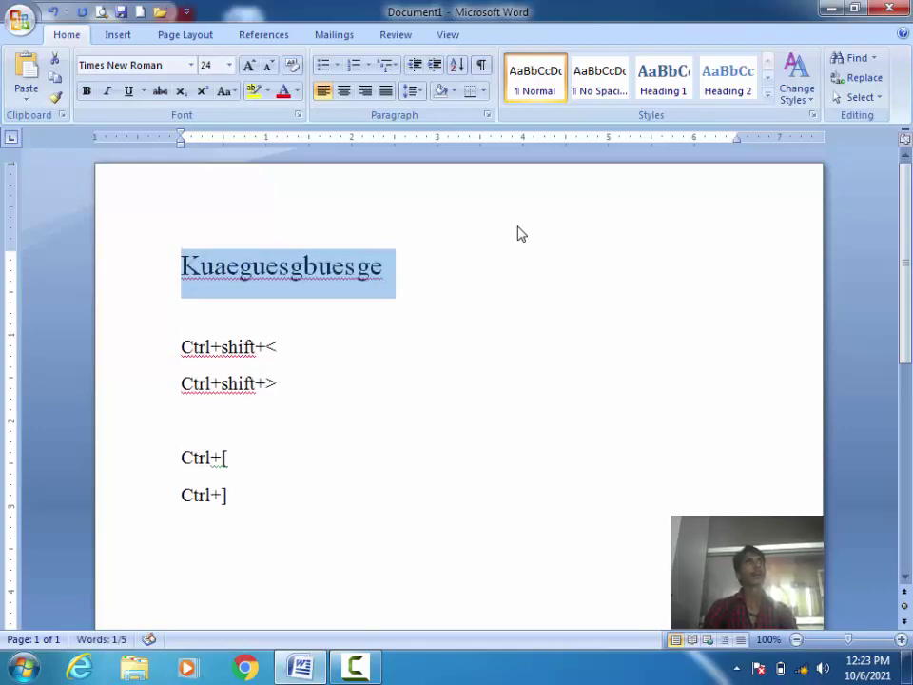
key(ctrl+shift+greater)
key(ctrl+shift+less)
key(ctrl+shift+less)
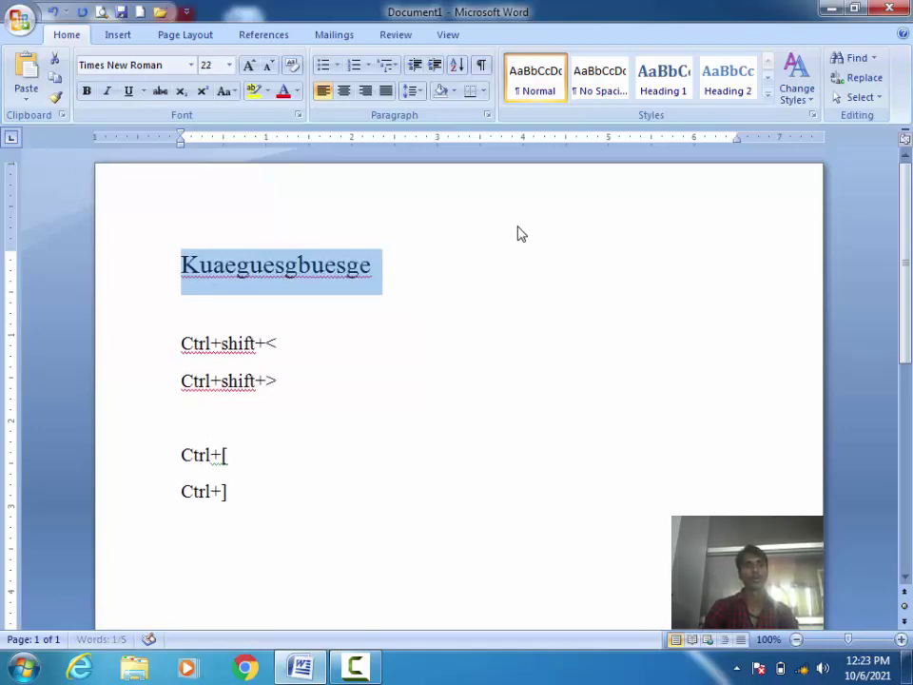
key(ctrl+shift+greater)
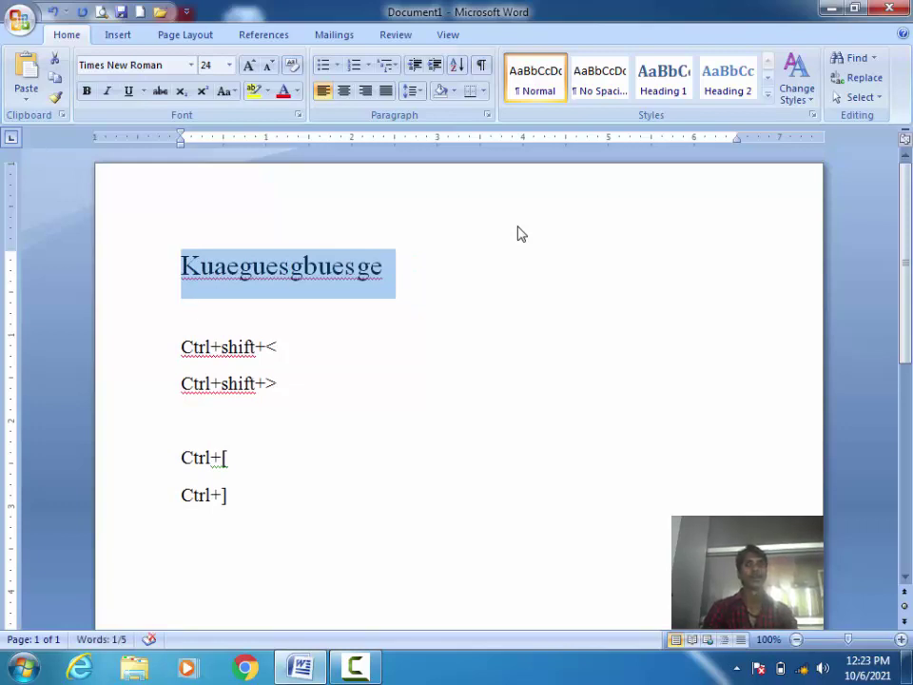
click(351, 345)
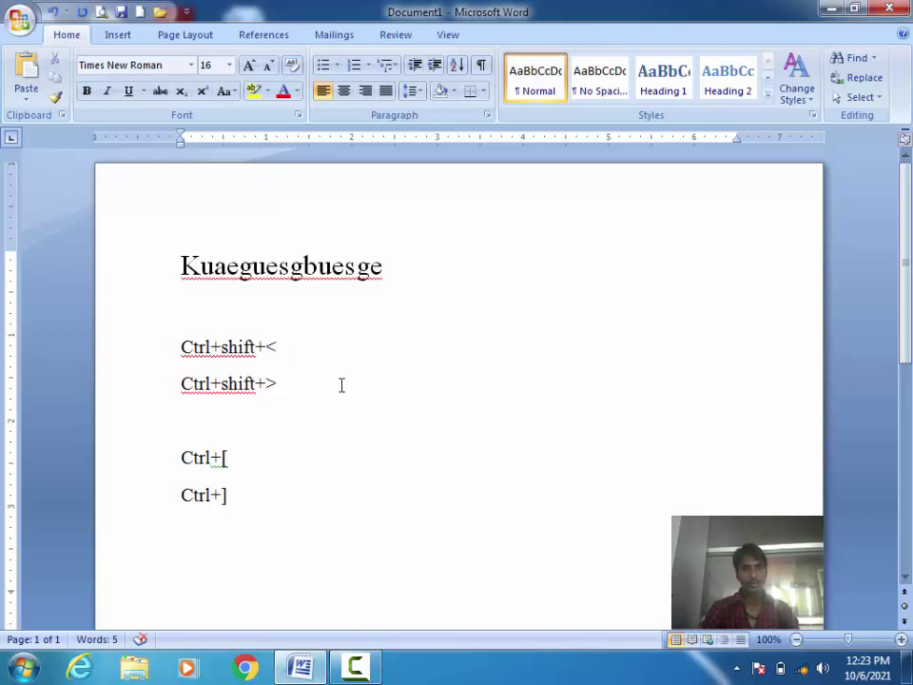
click(304, 385)
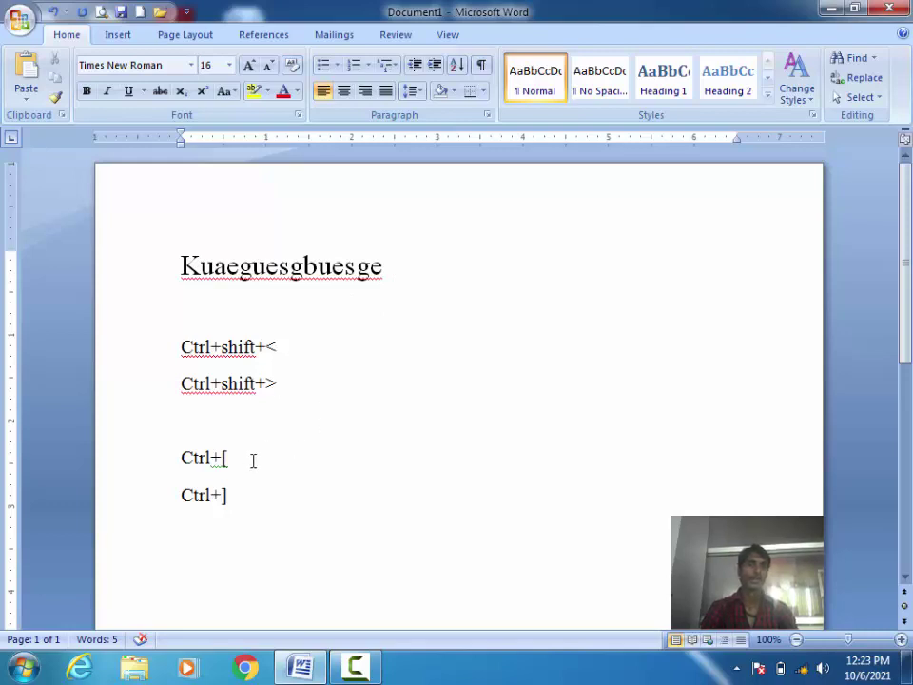
drag(249, 460, 186, 451)
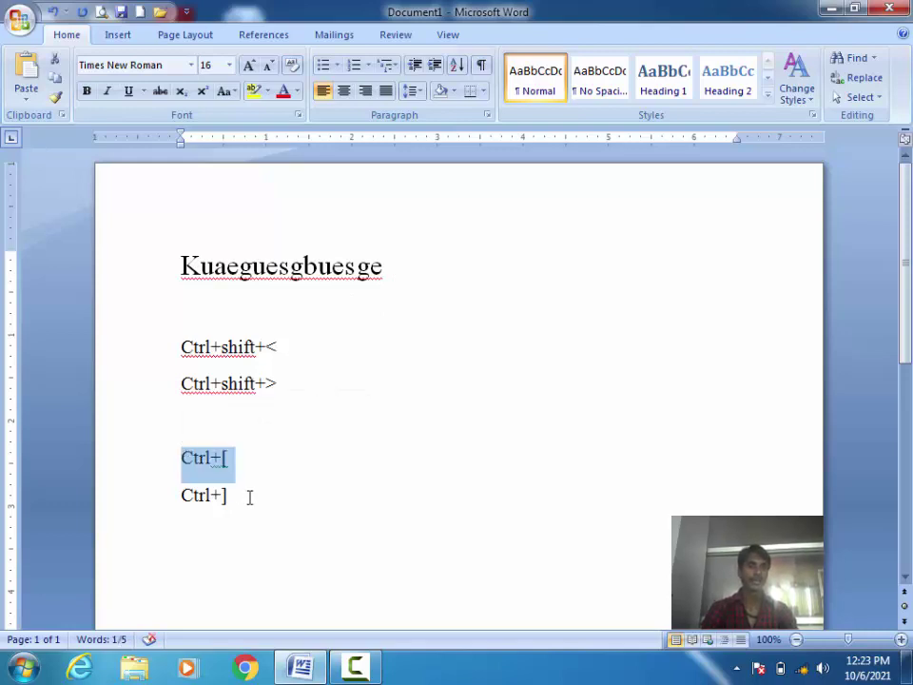
drag(245, 496, 164, 502)
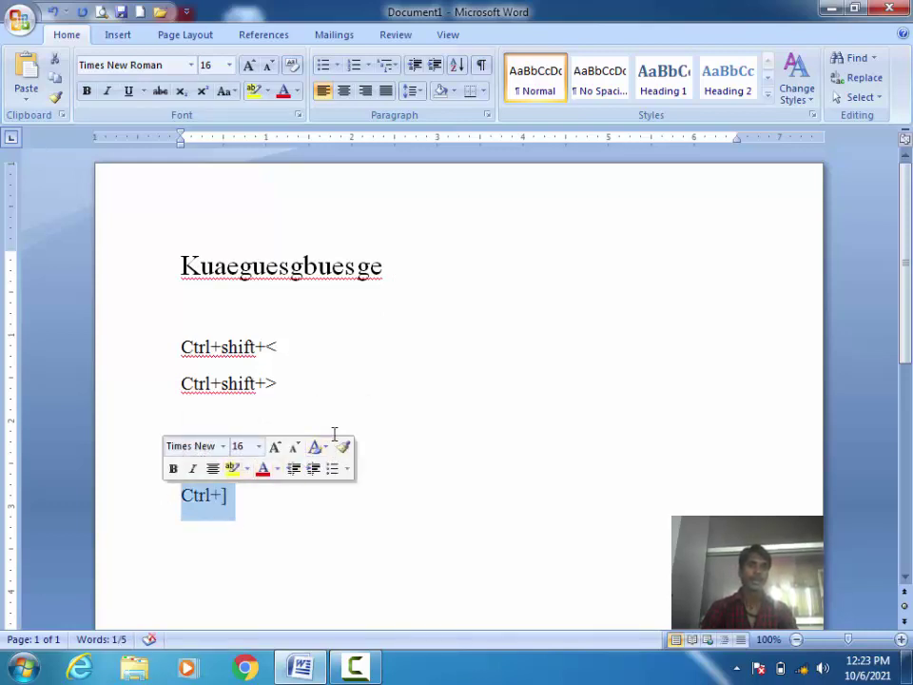
click(247, 421)
drag(234, 458, 225, 458)
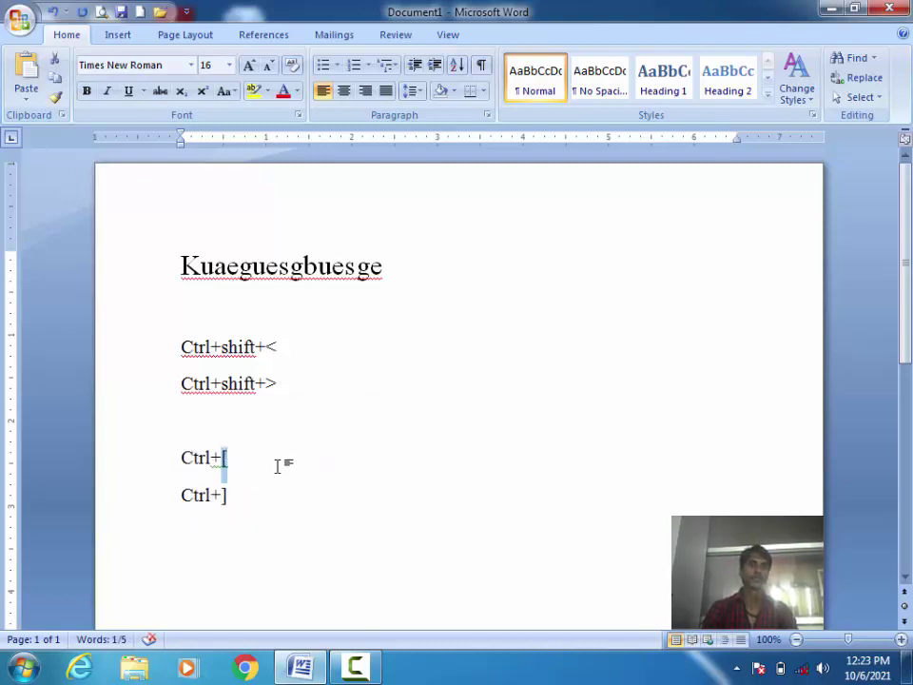
click(241, 495)
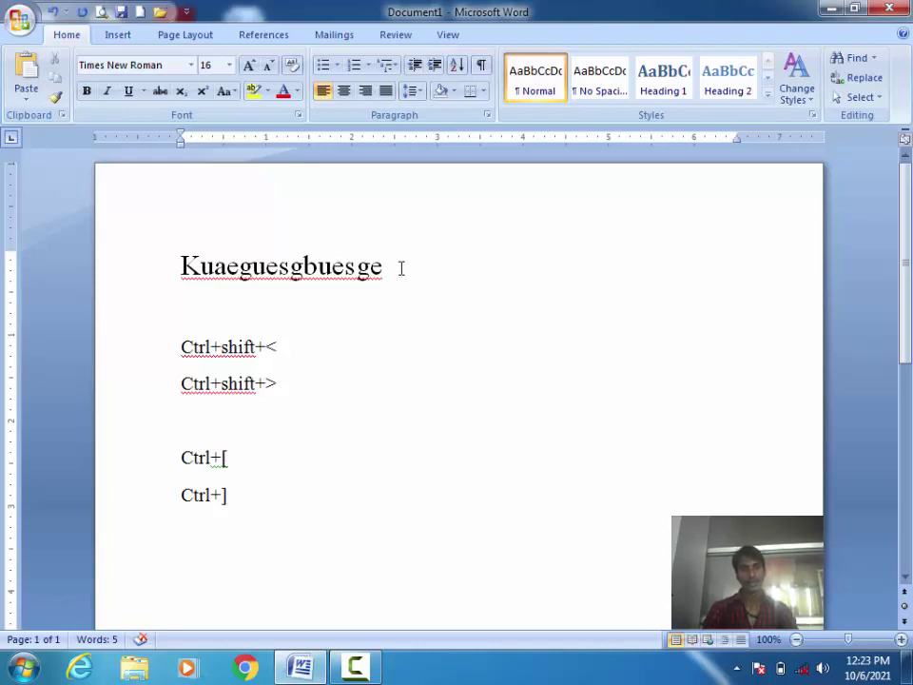
drag(400, 268, 185, 276)
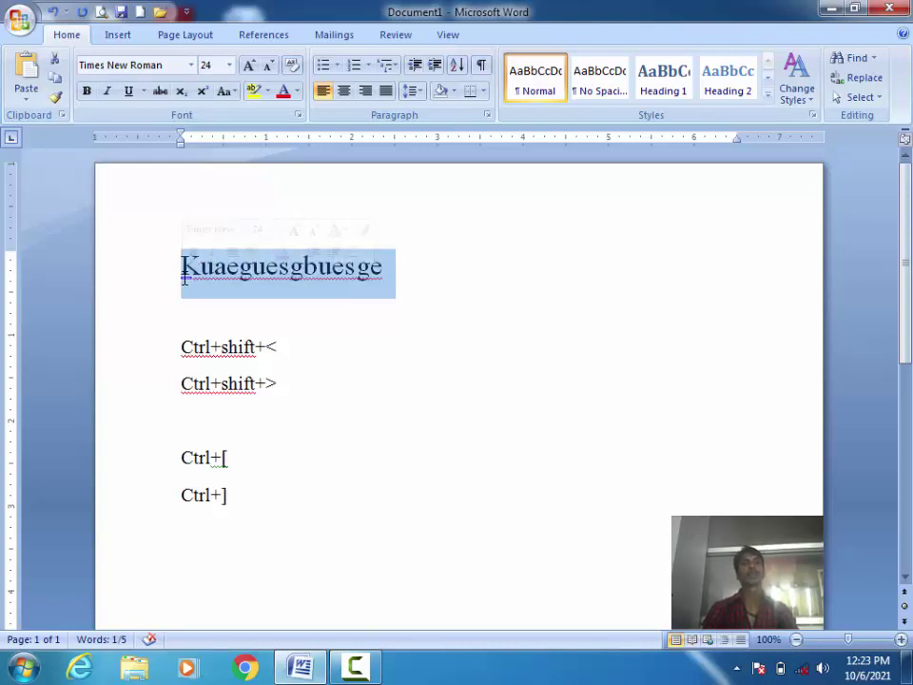
Check the size list, then shrink the heading with Ctrl+[ down to 15 pt.
click(229, 64)
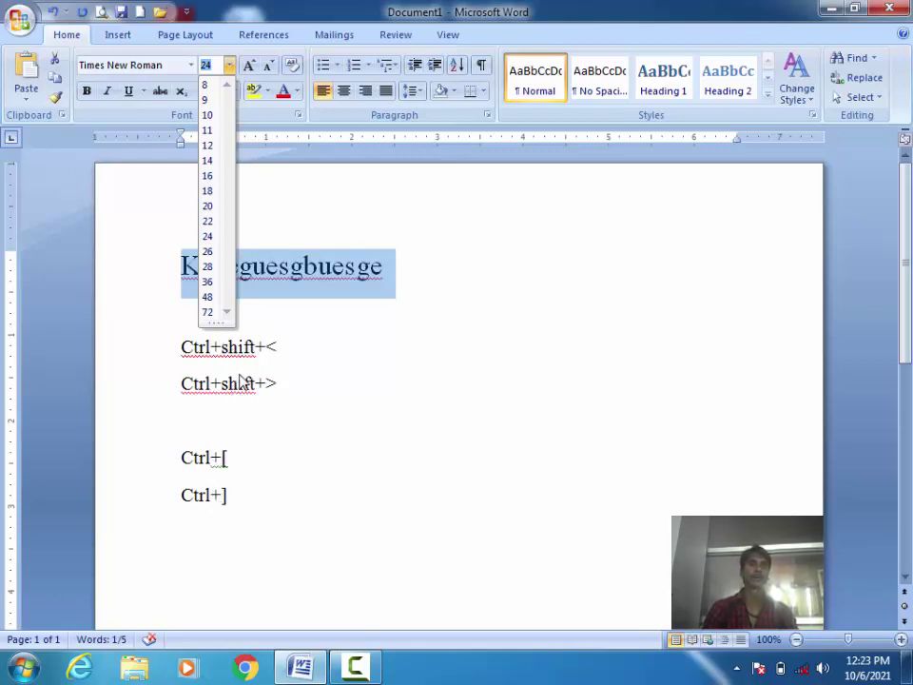
click(414, 269)
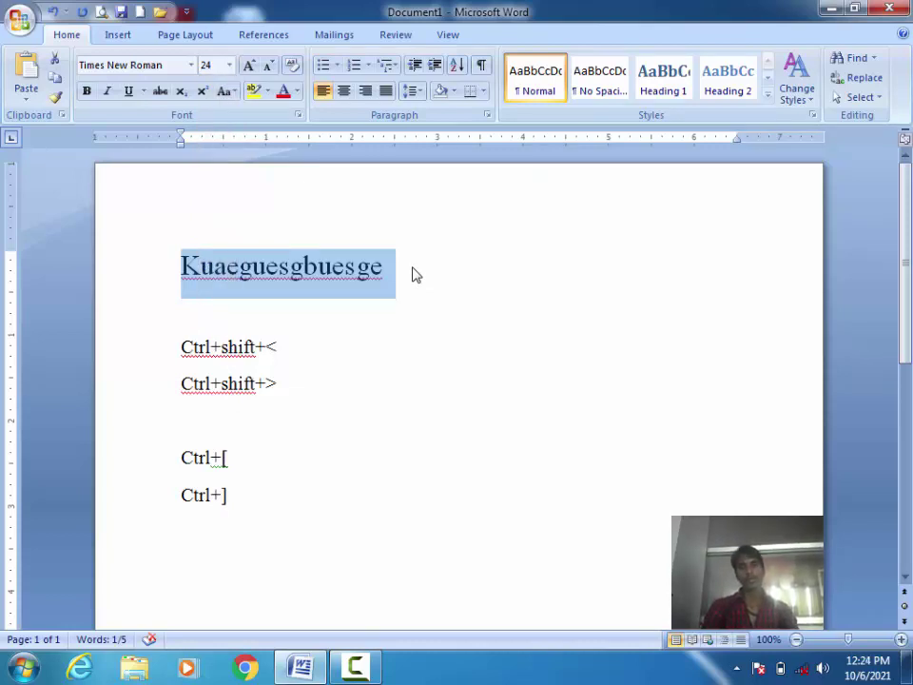
key(ctrl+bracketleft)
key(ctrl+bracketleft)
key(ctrl+bracketleft)
key(ctrl+bracketleft)
key(ctrl+bracketleft)
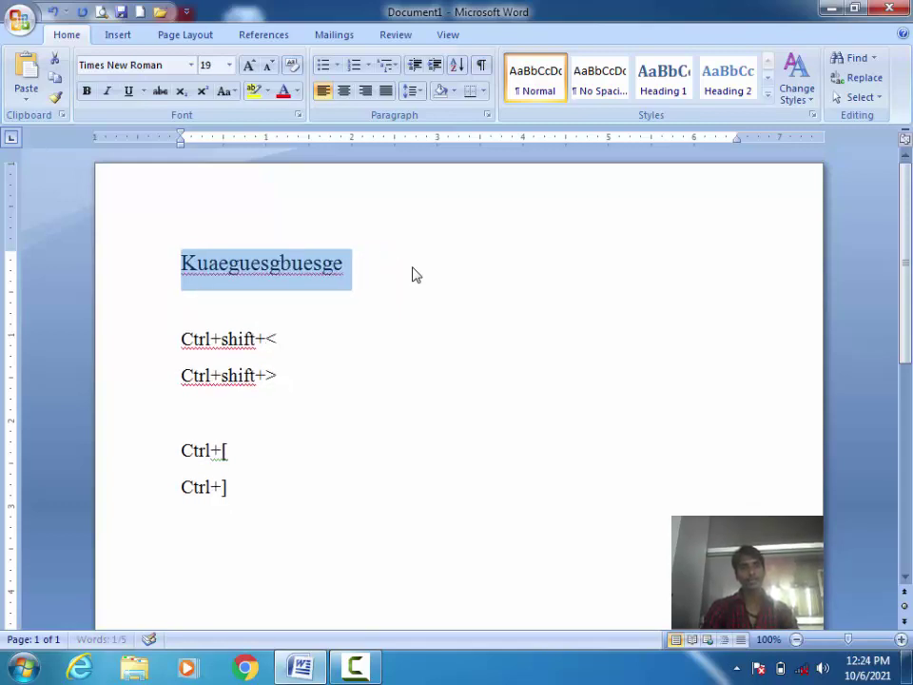
key(ctrl+bracketleft)
key(ctrl+bracketleft)
key(ctrl+bracketleft)
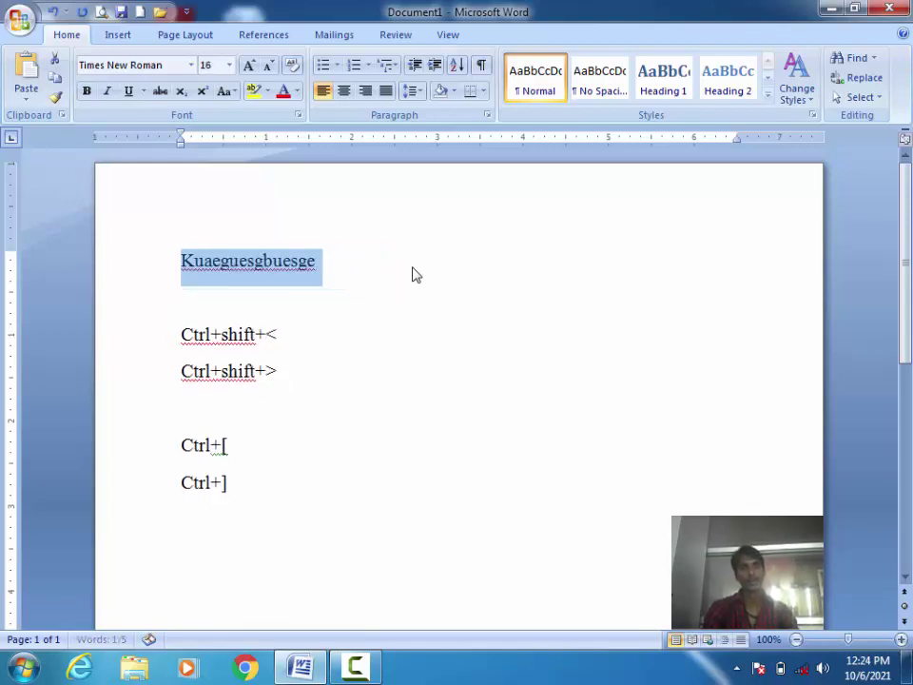
key(ctrl+bracketleft)
Grow the heading back to 22 pt with Ctrl+], then delete all the text.
key(ctrl+bracketright)
key(ctrl+bracketright)
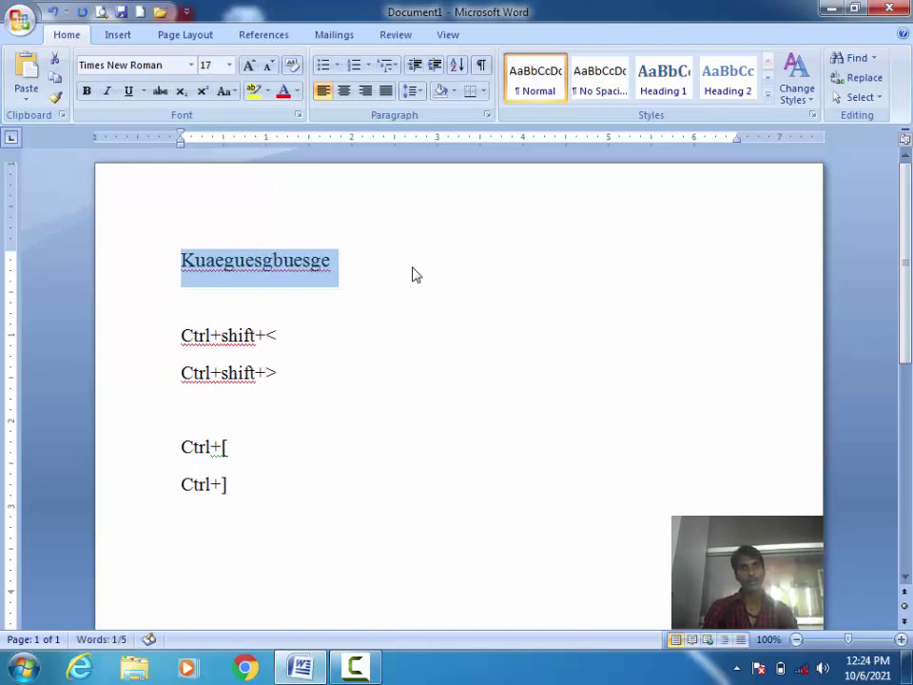
key(ctrl+bracketright)
key(ctrl+bracketright)
key(ctrl+bracketright)
key(ctrl+bracketright)
key(ctrl+bracketright)
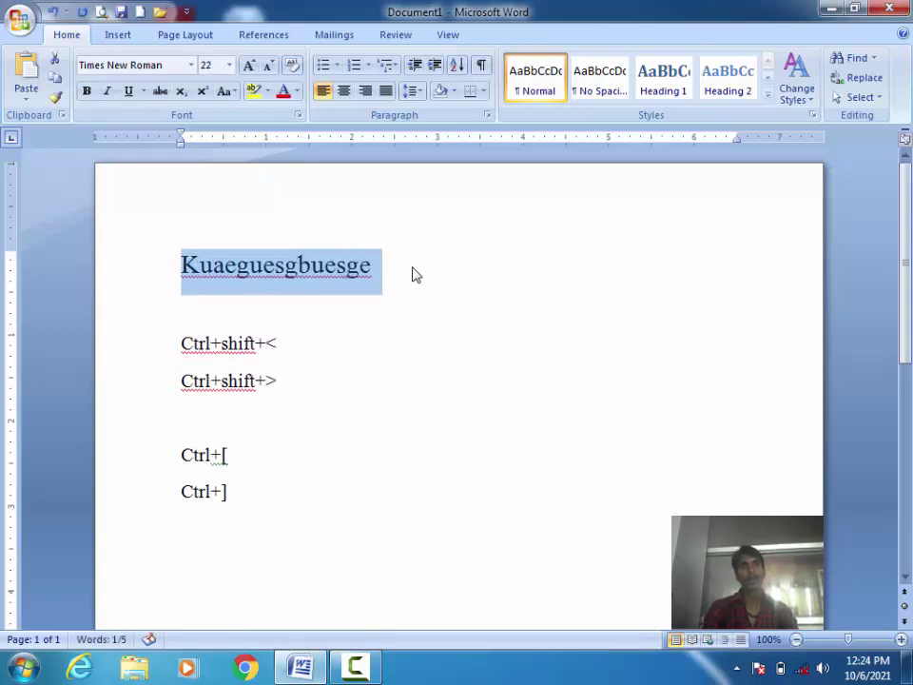
key(ctrl+bracketright)
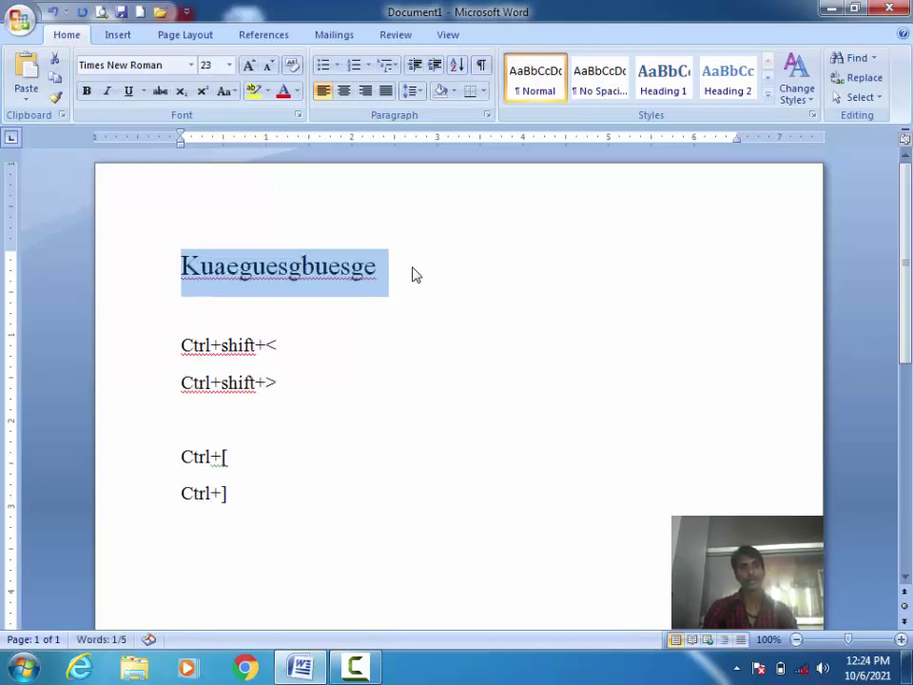
key(ctrl+bracketright)
key(ctrl+bracketright)
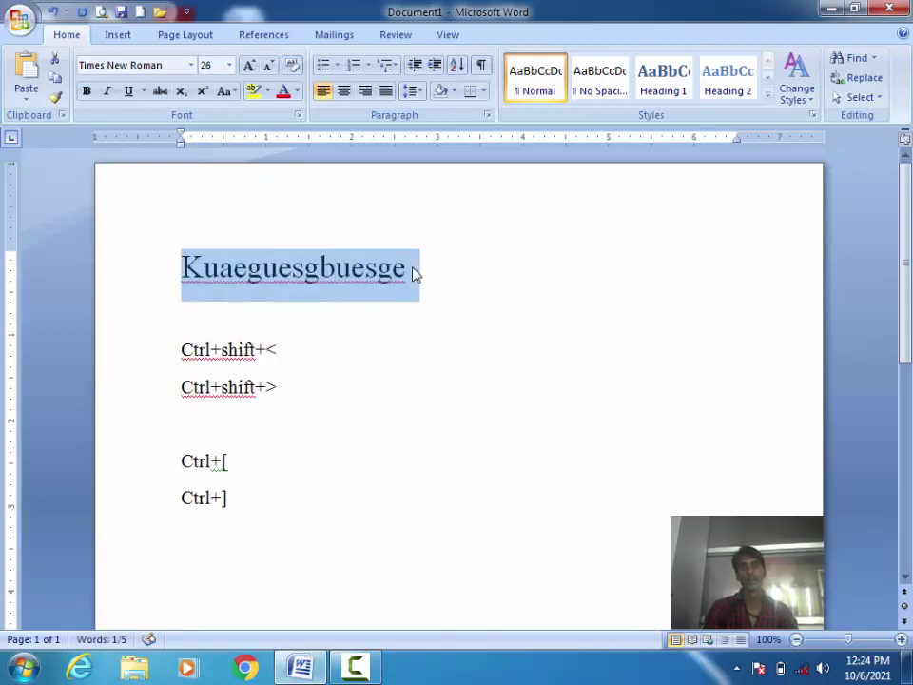
key(ctrl+bracketleft)
key(ctrl+bracketleft)
key(ctrl+bracketleft)
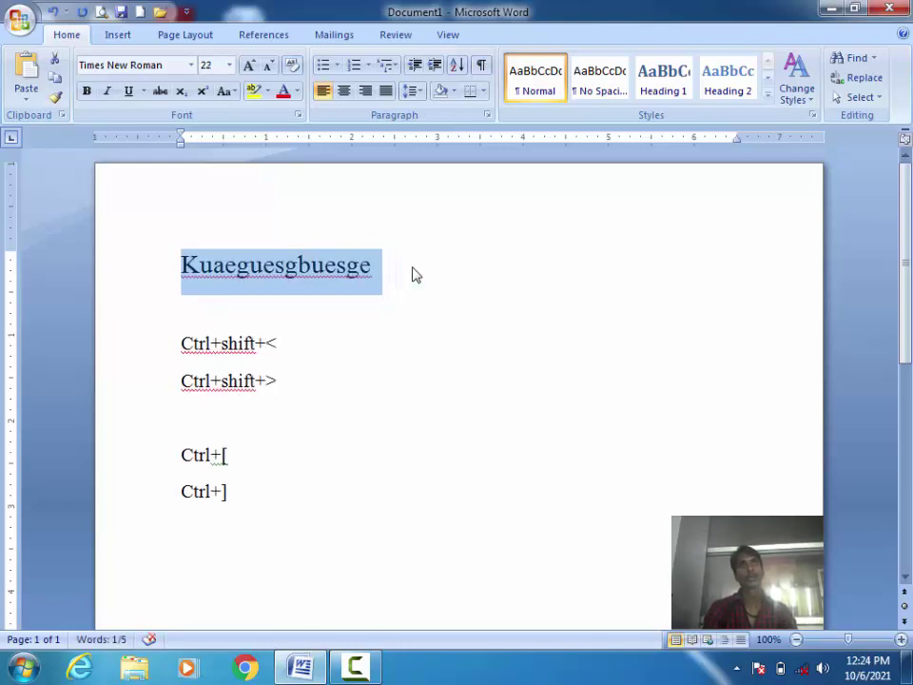
key(ctrl+a)
key(Delete)
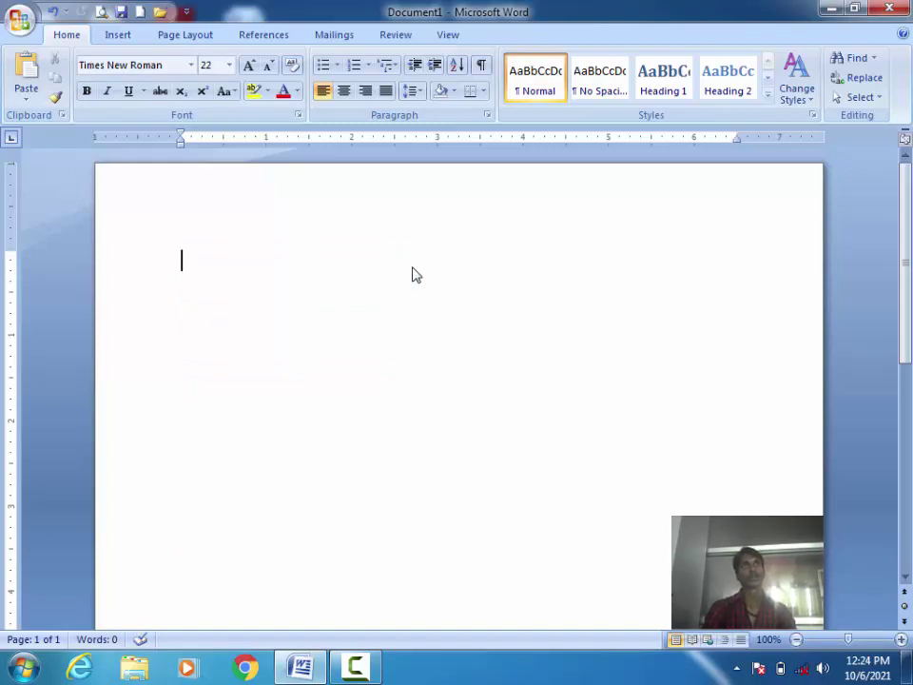
Type 'fliewhglif' in Times New Roman at 16 pt and place the caret after it.
click(229, 65)
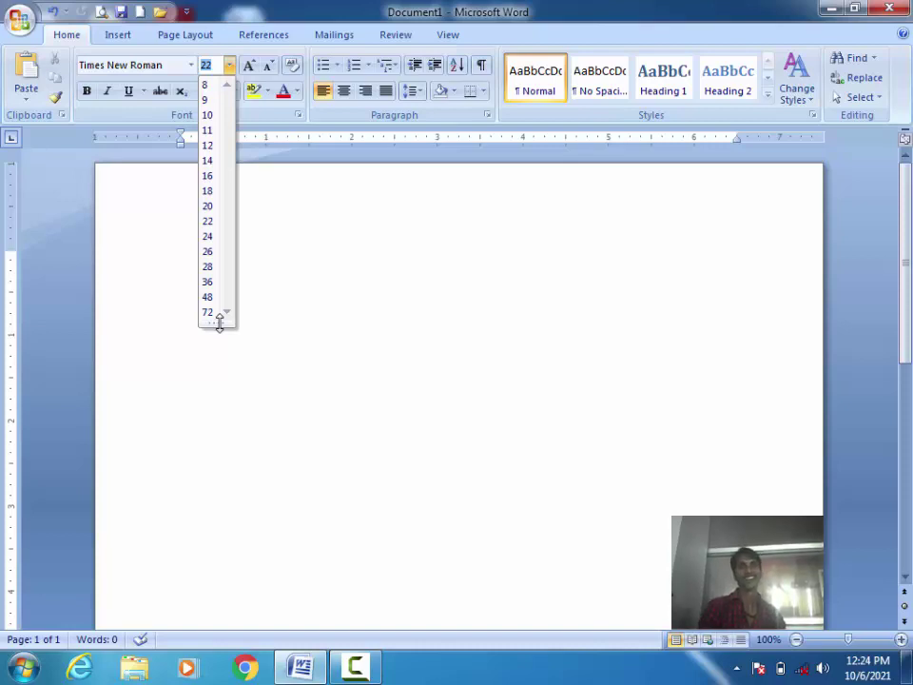
click(318, 289)
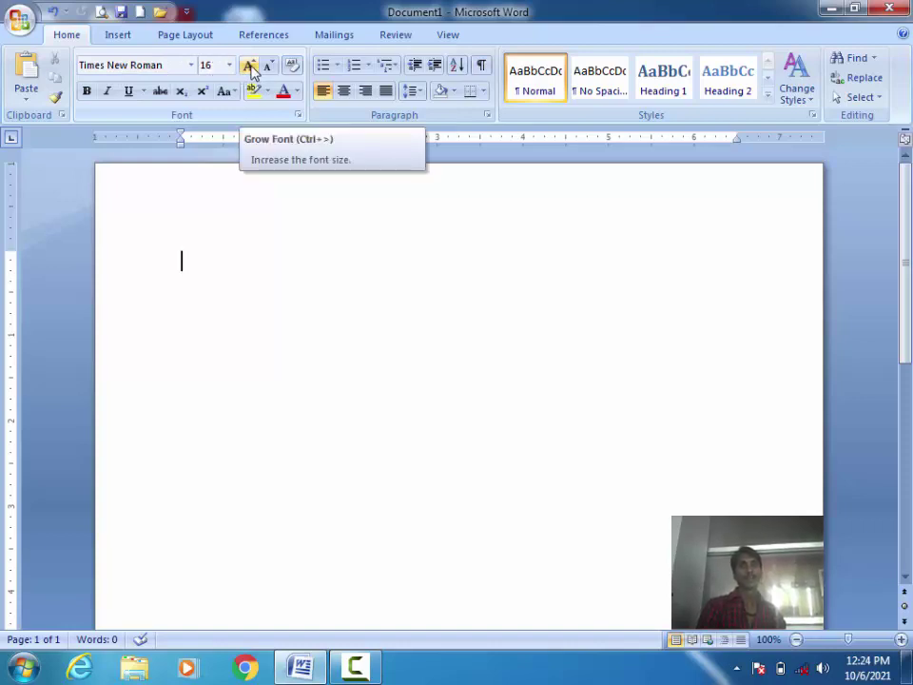
text(f)
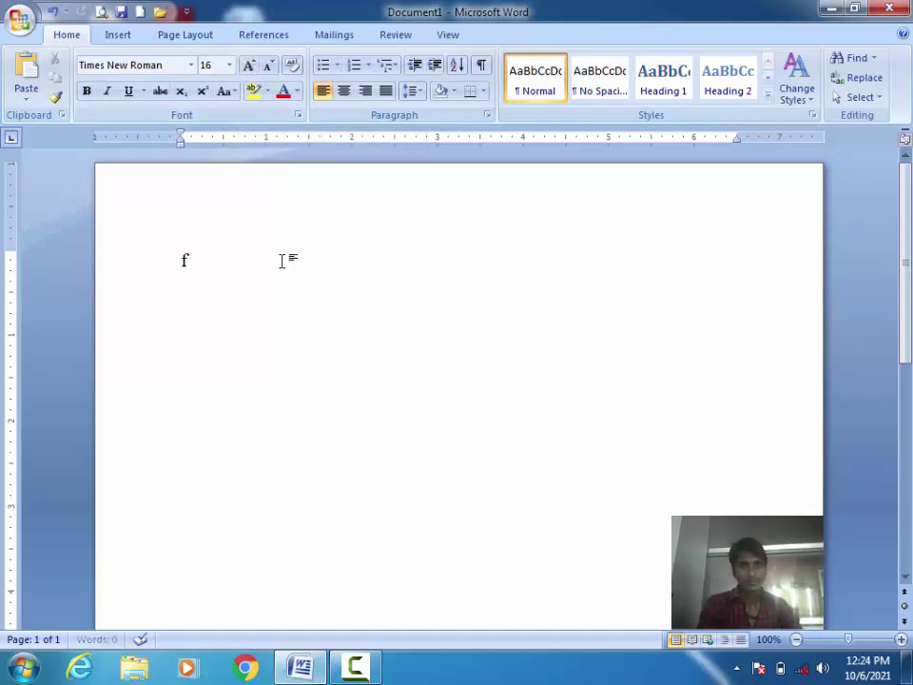
text(liewhglif)
key(ctrl+a)
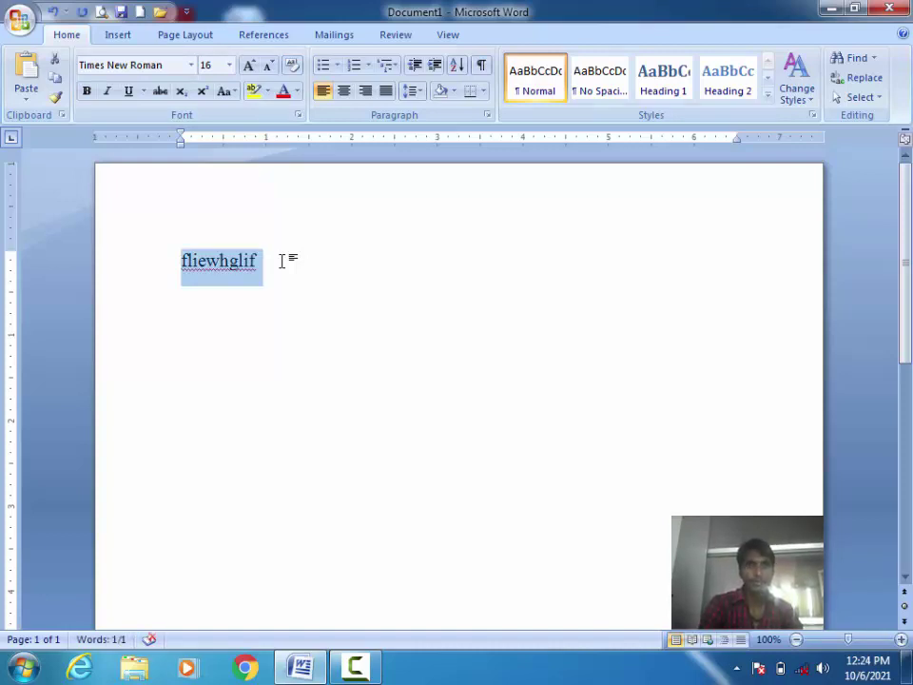
click(282, 261)
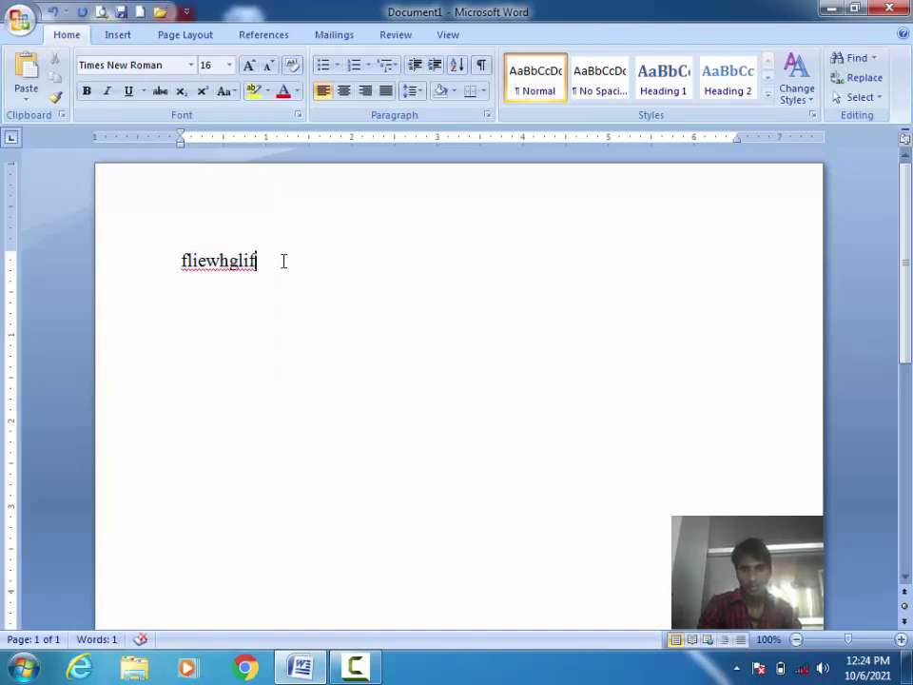
Delete the word fliewhglif and the stray punctuation so the page is empty.
key(ctrl+a)
key(Delete)
text(..)
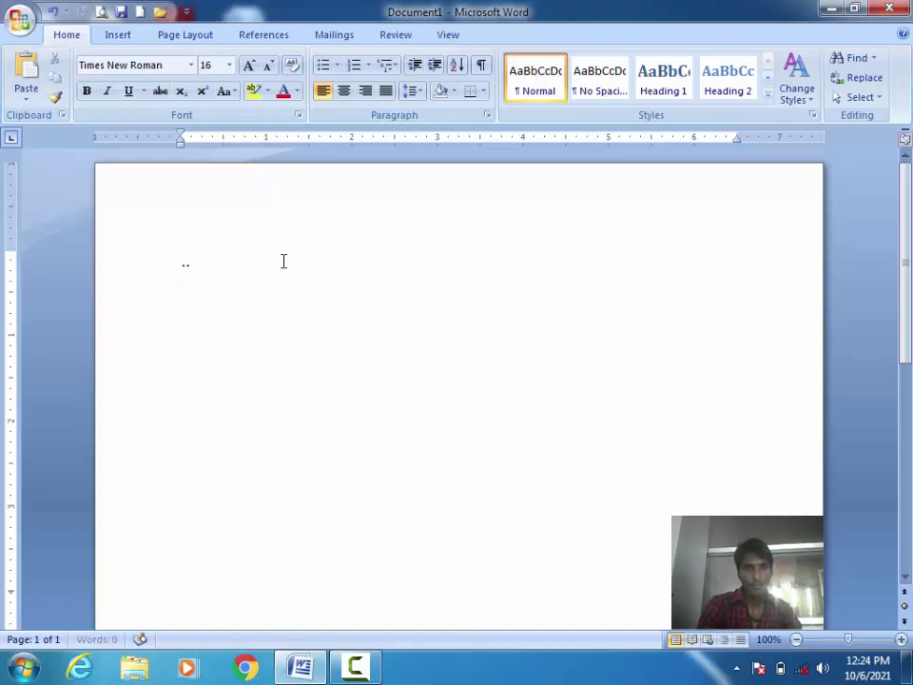
text(.,>>)
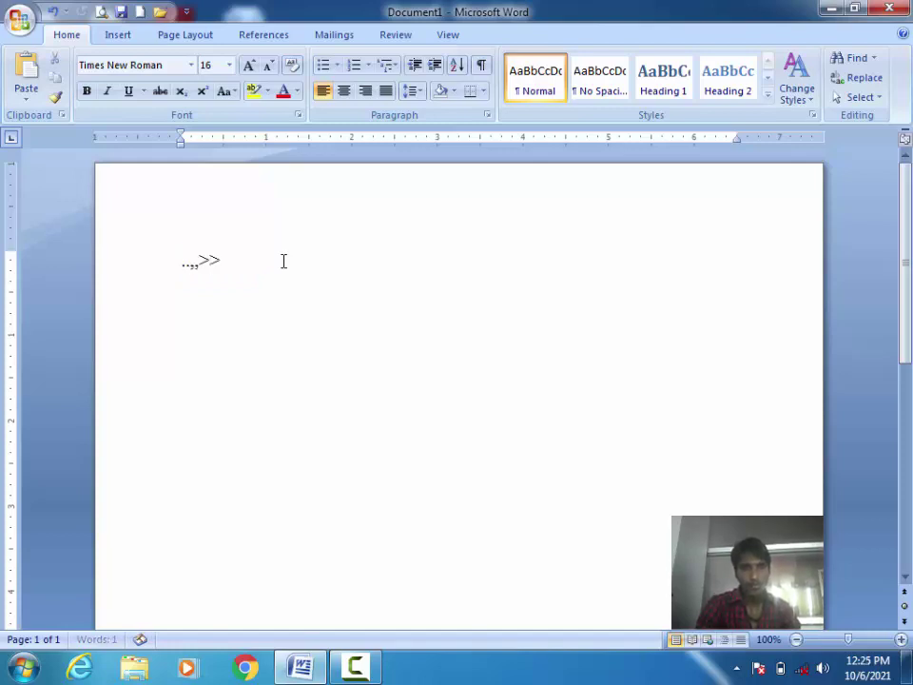
text(>)
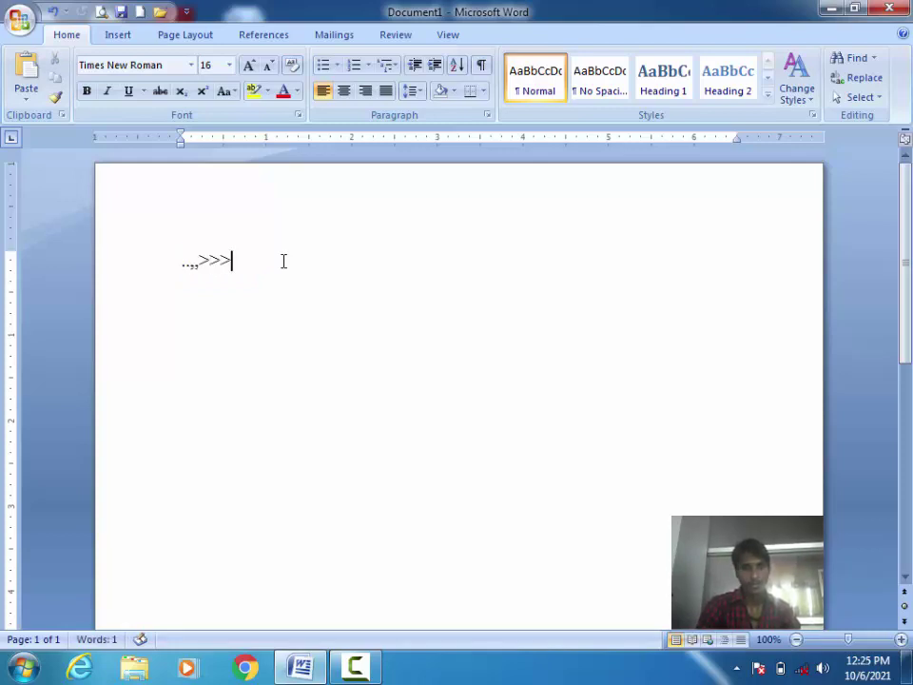
key(ctrl+a)
key(Delete)
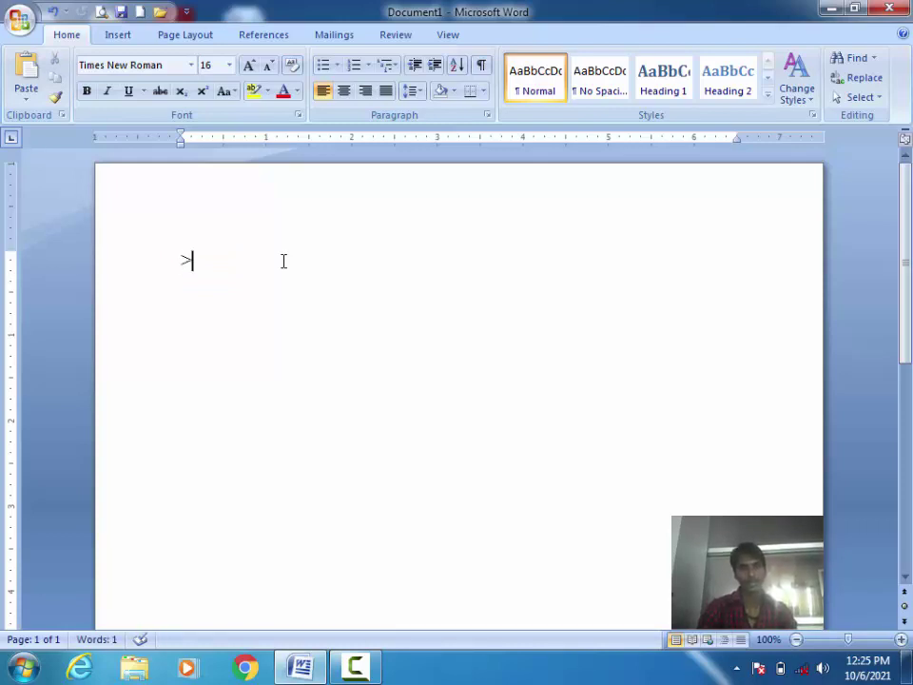
key(BackSpace)
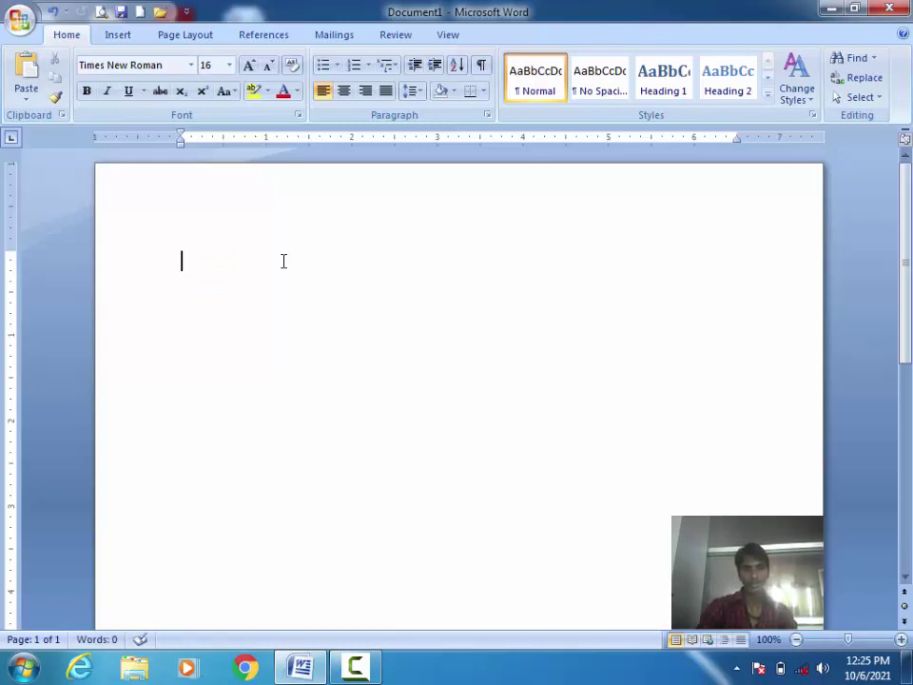
Raise the font size to 20 with Grow Font, clearing the test >> characters.
key(ctrl+shift+period)
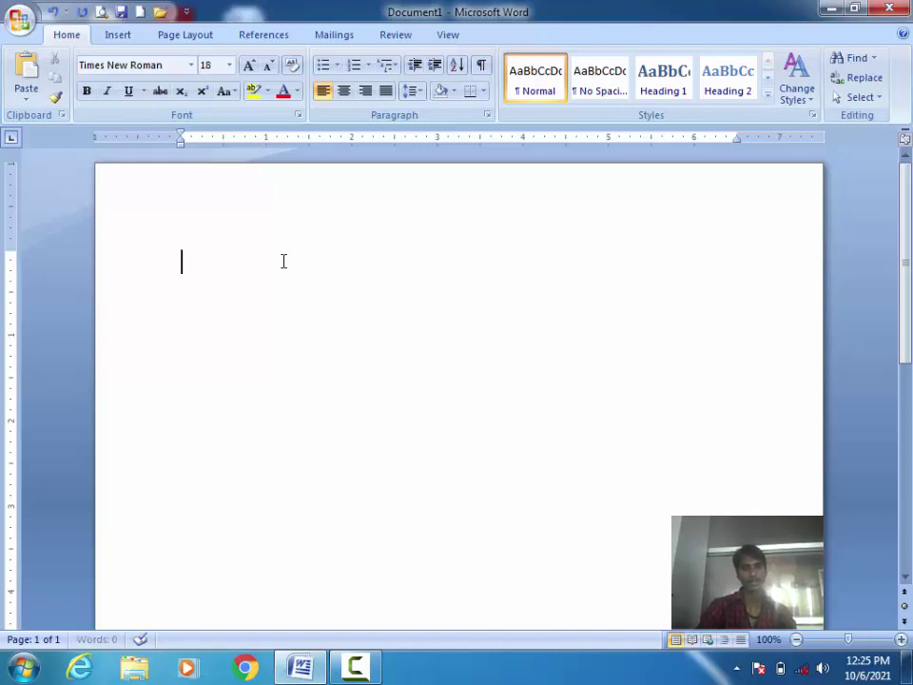
text(>>)
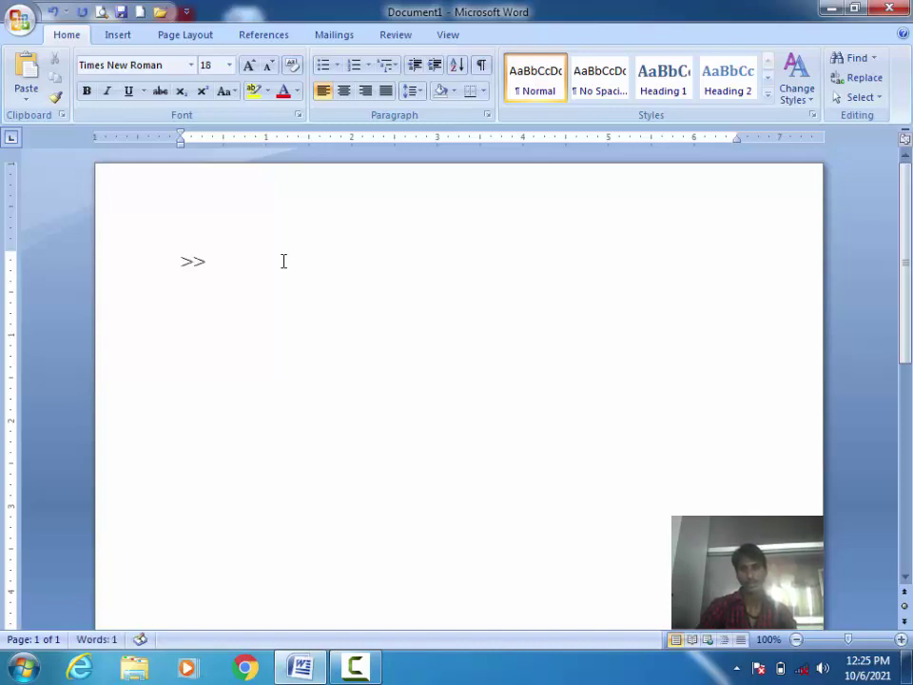
key(shift+Home)
key(BackSpace)
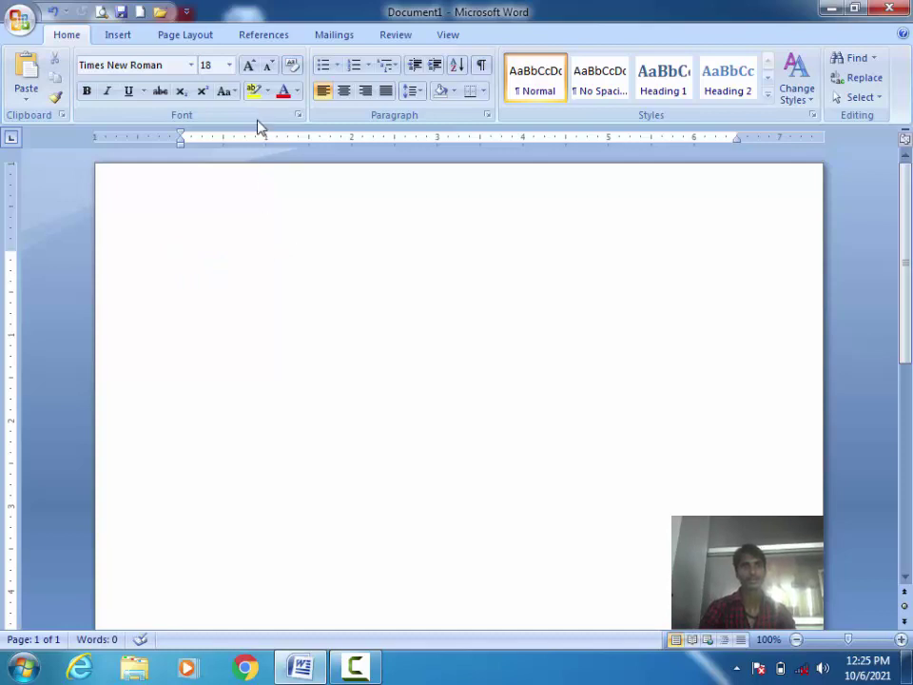
click(251, 67)
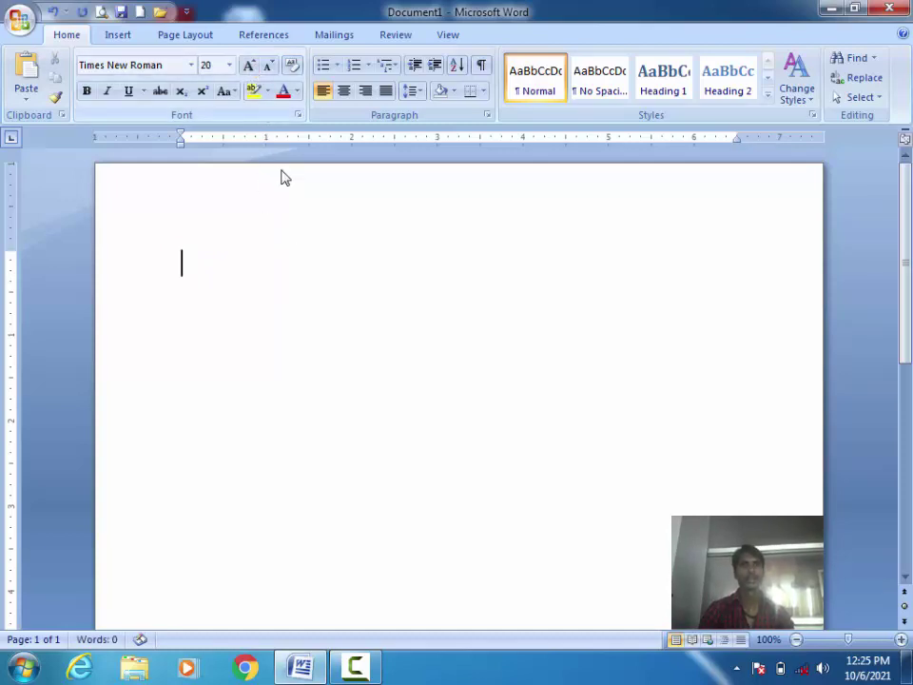
click(251, 69)
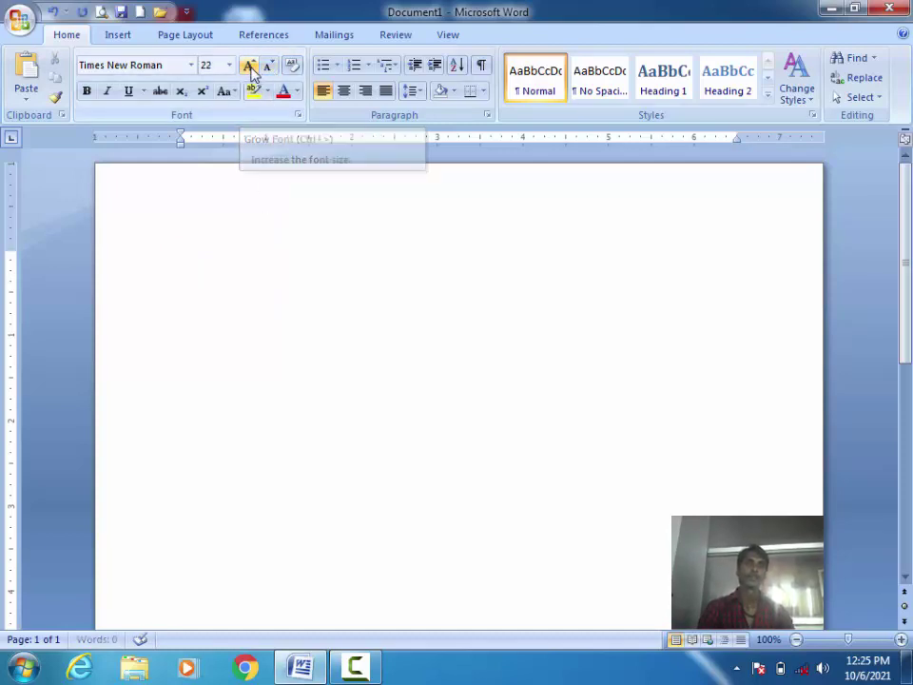
click(266, 71)
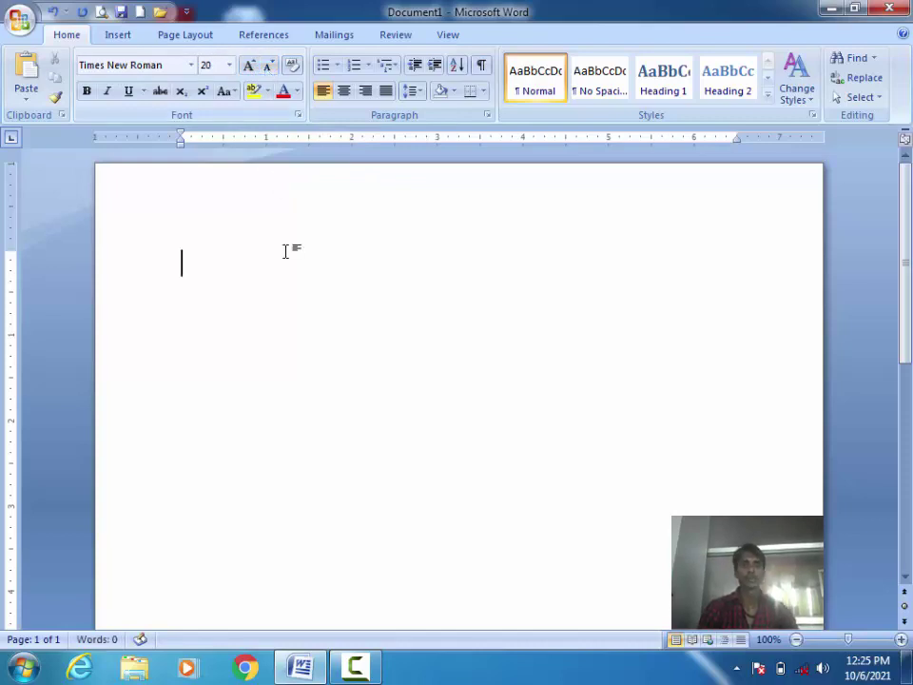
Type eilghseil and size the selected word to 22.
text(eilghseil)
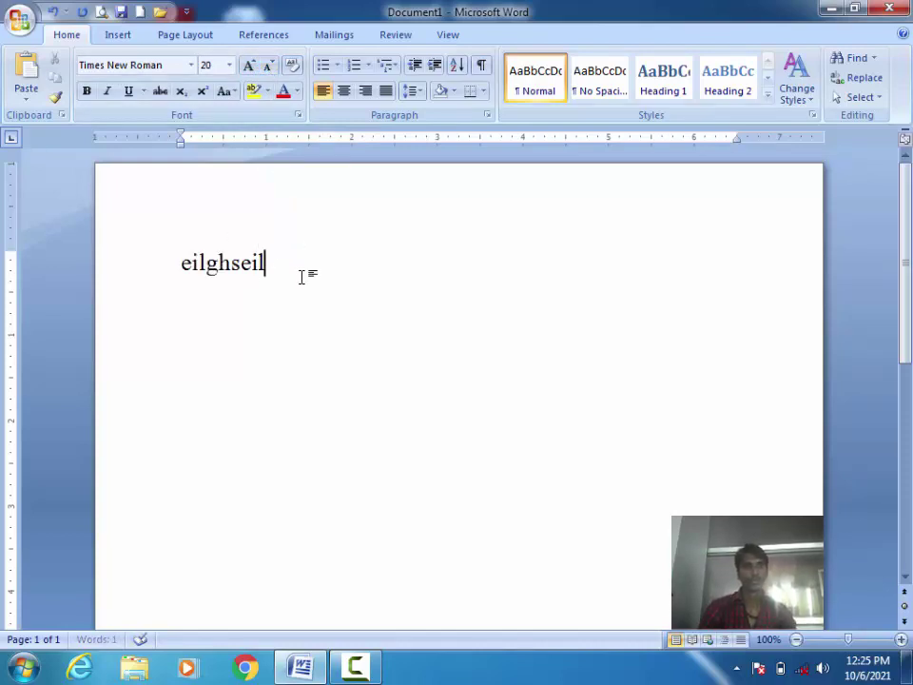
drag(302, 273, 172, 261)
click(248, 68)
click(248, 68)
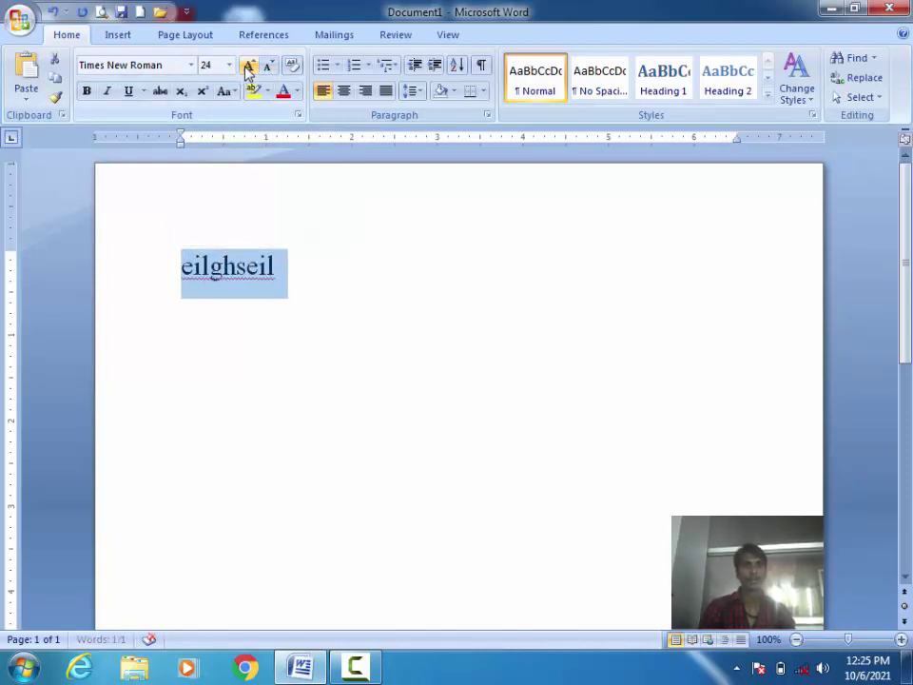
click(248, 68)
click(249, 69)
click(269, 69)
click(269, 69)
click(269, 68)
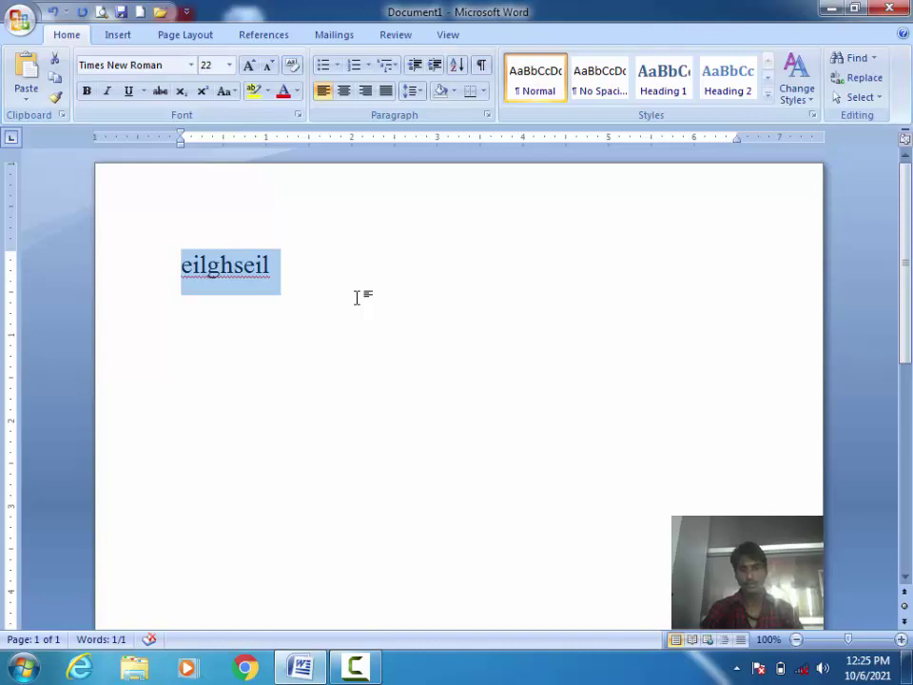
Delete eilghseil along with the test >> and dot-and-comma characters.
key(Delete)
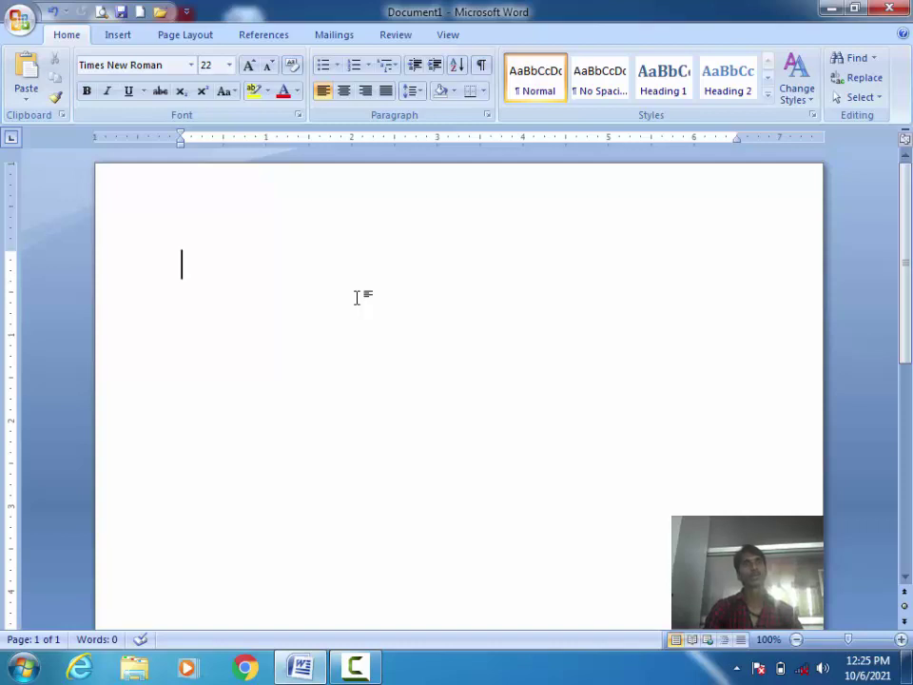
text(>)
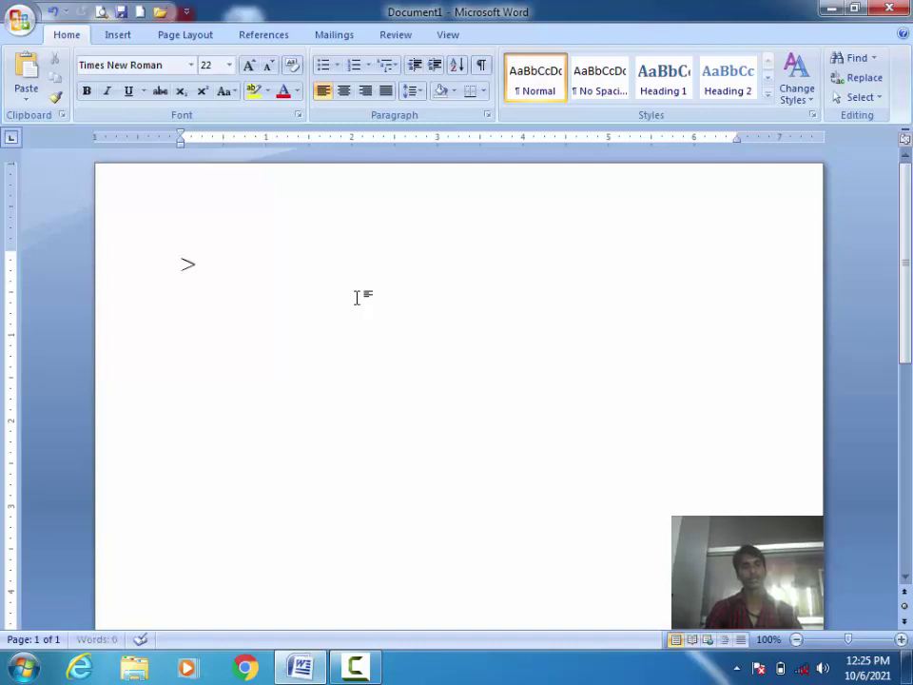
text(>)
key(BackSpace)
key(BackSpace)
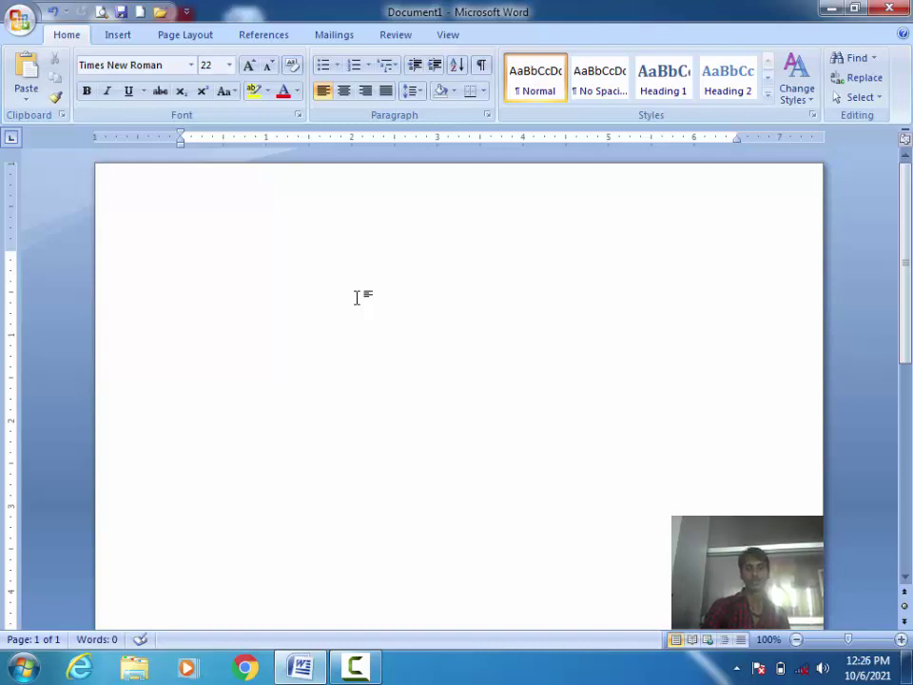
text(.....)
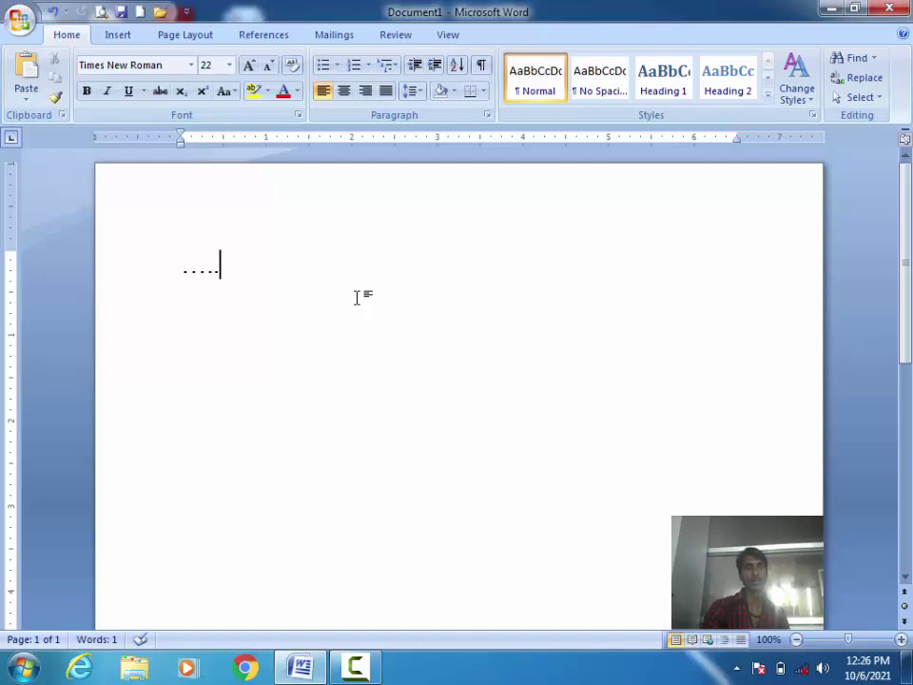
text(,,,)
key(BackSpace)
key(BackSpace)
key(BackSpace)
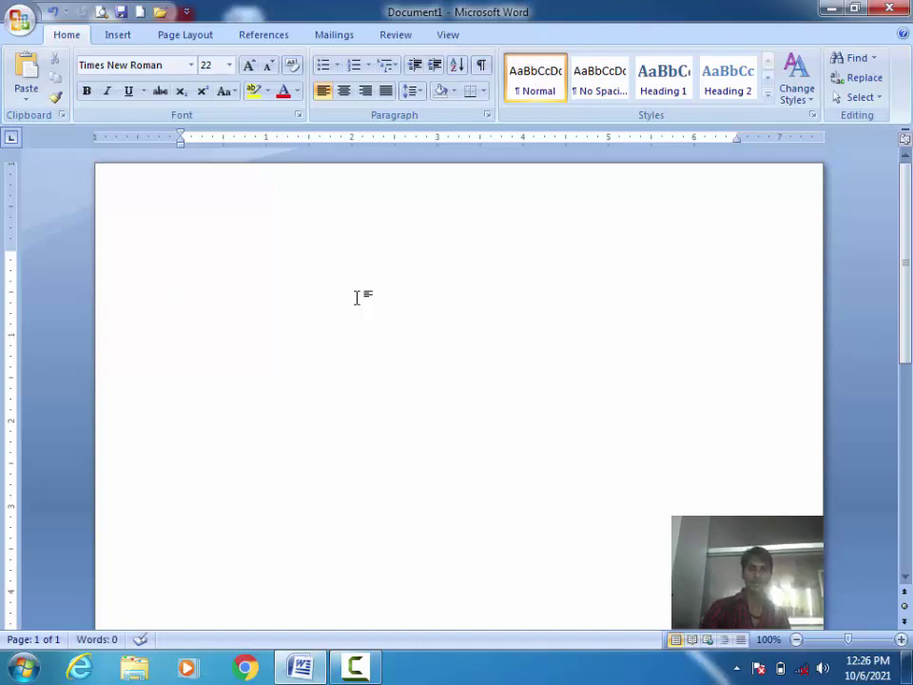
Type >><< and delete it again, leaving the page blank.
text(>)
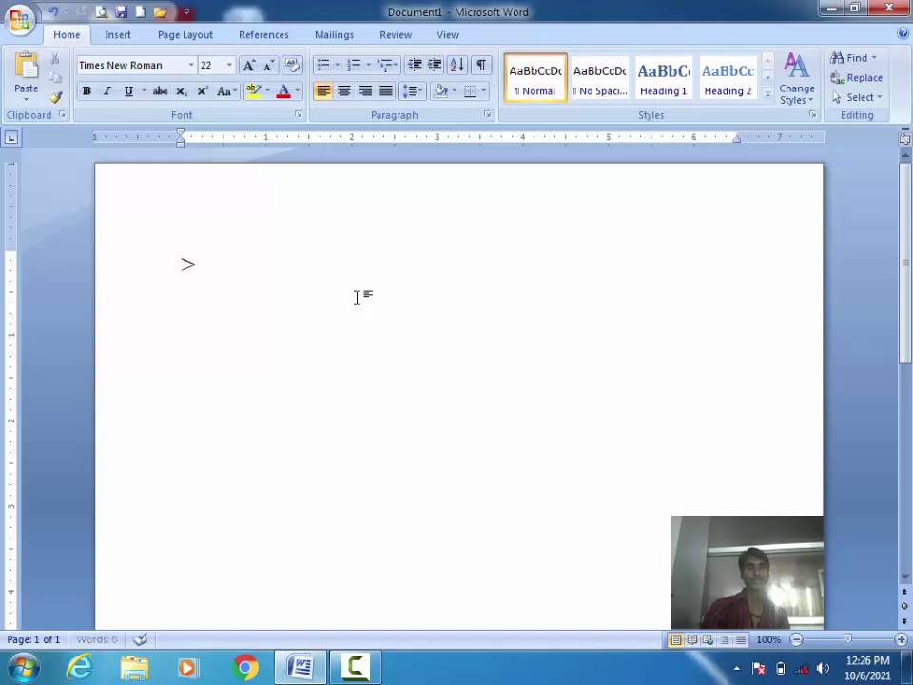
text(><<)
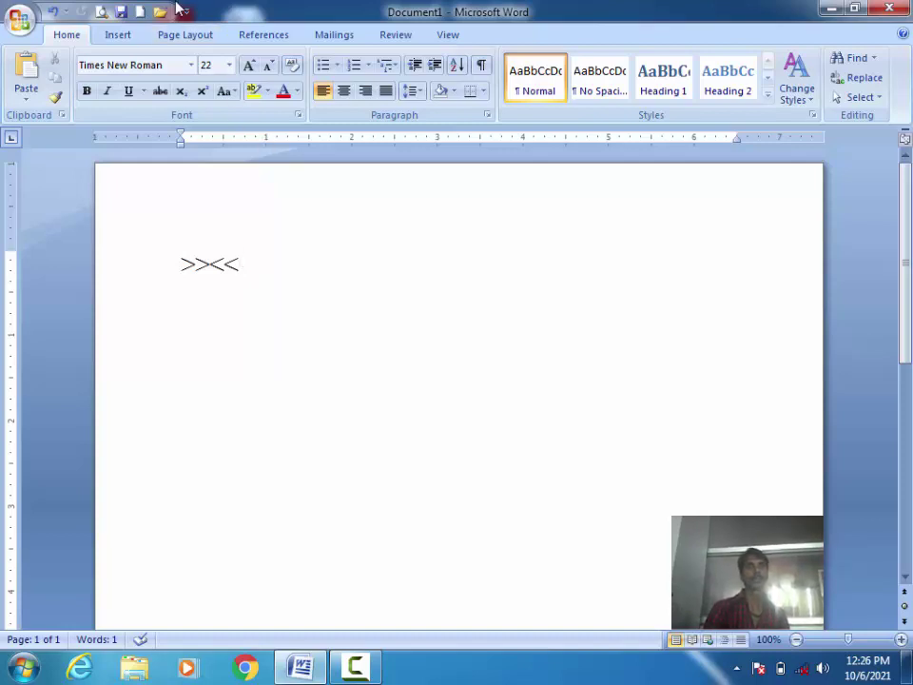
click(186, 10)
click(327, 260)
drag(177, 263, 267, 269)
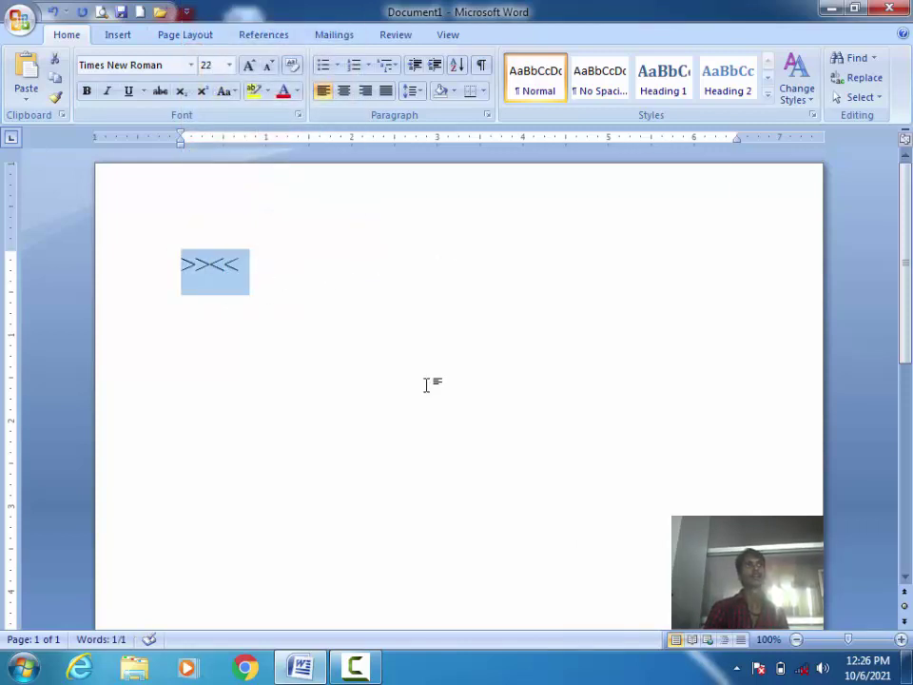
key(Delete)
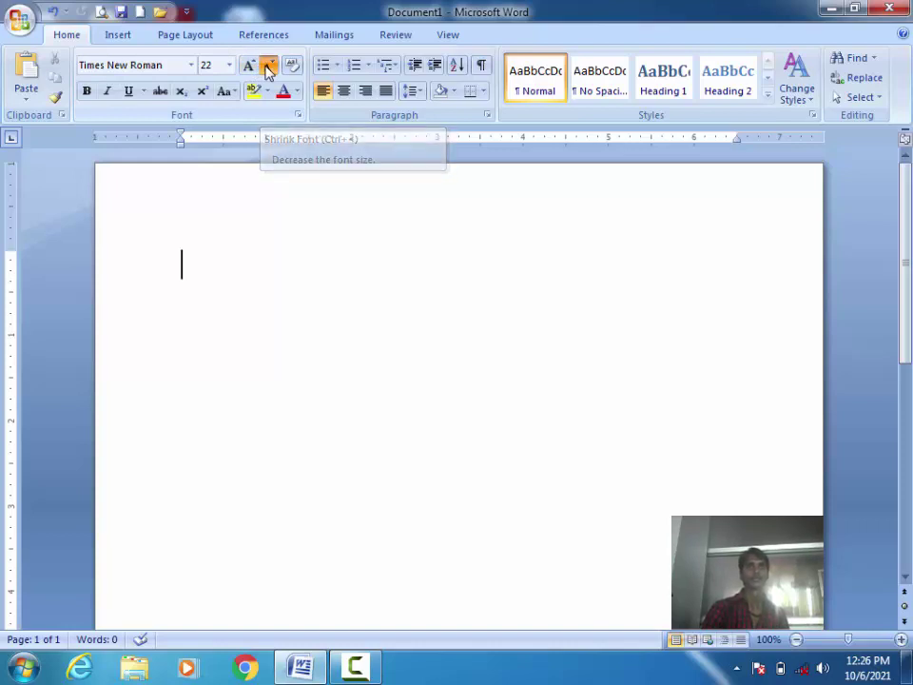
Type the word jsbgsjbgjsg on the blank page, then select and deselect it.
text(jsbgsjbgjsg)
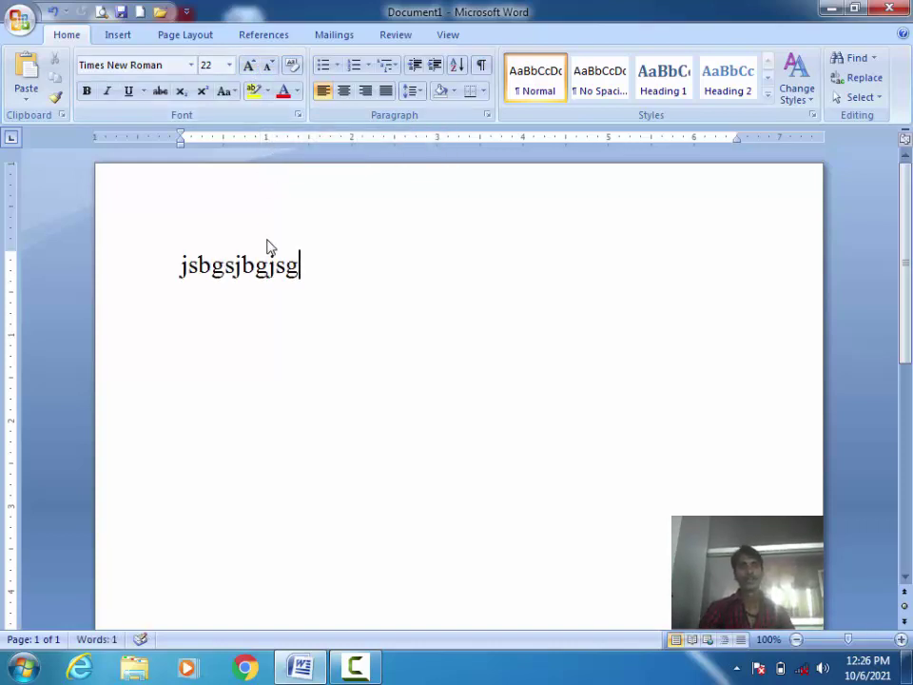
drag(312, 269, 157, 284)
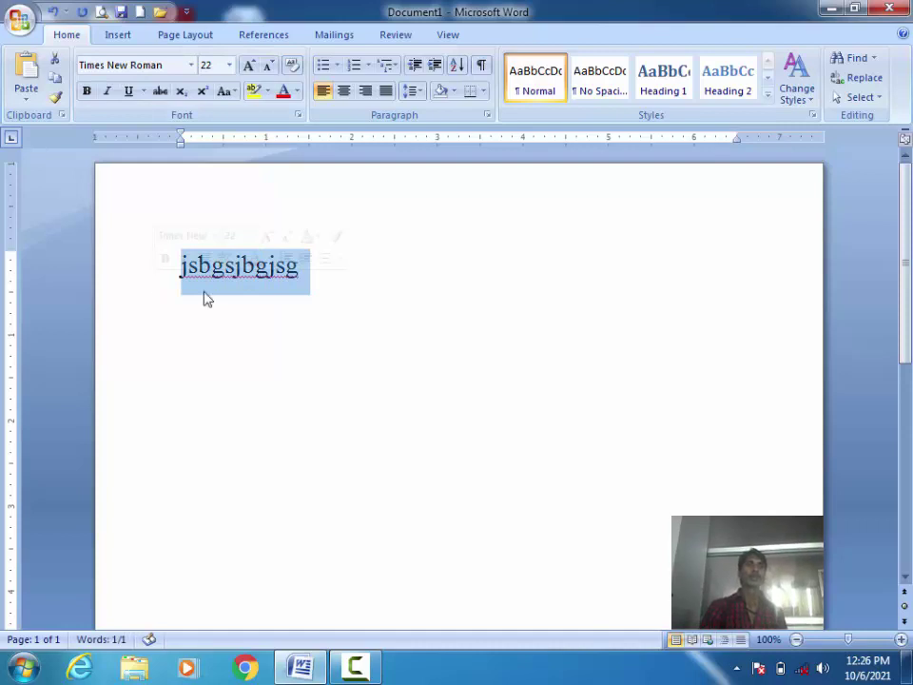
click(371, 295)
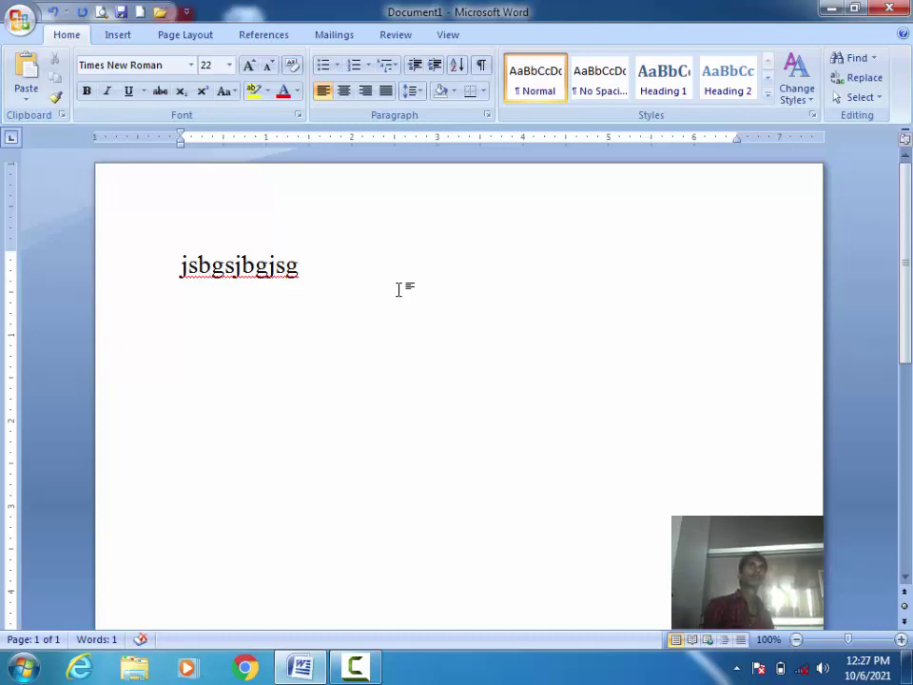
Toggle bold, italic and underline off on jsbgsjbgjsg, then delete the word.
drag(337, 267, 159, 273)
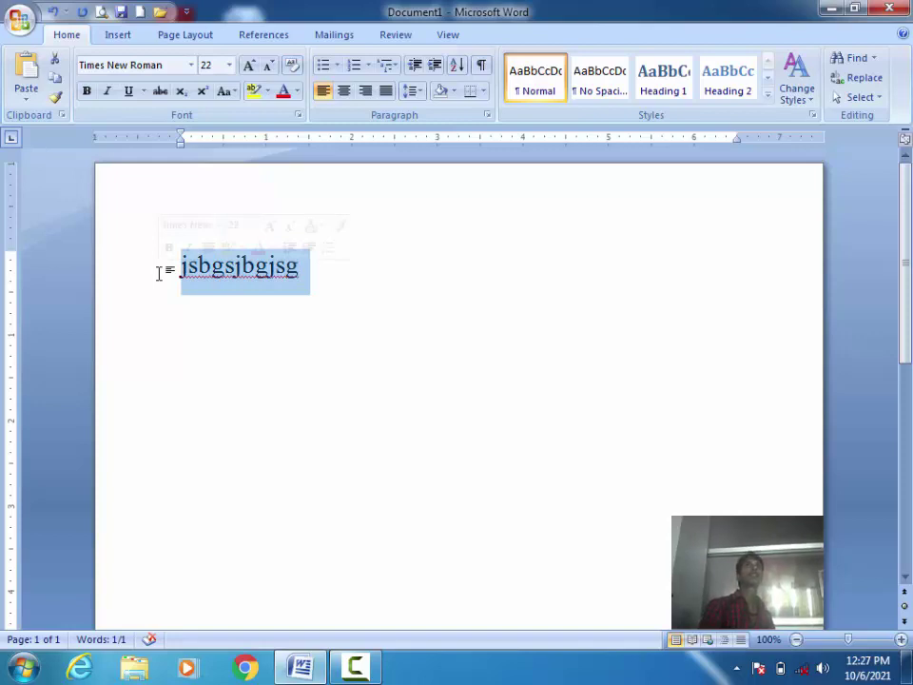
click(86, 92)
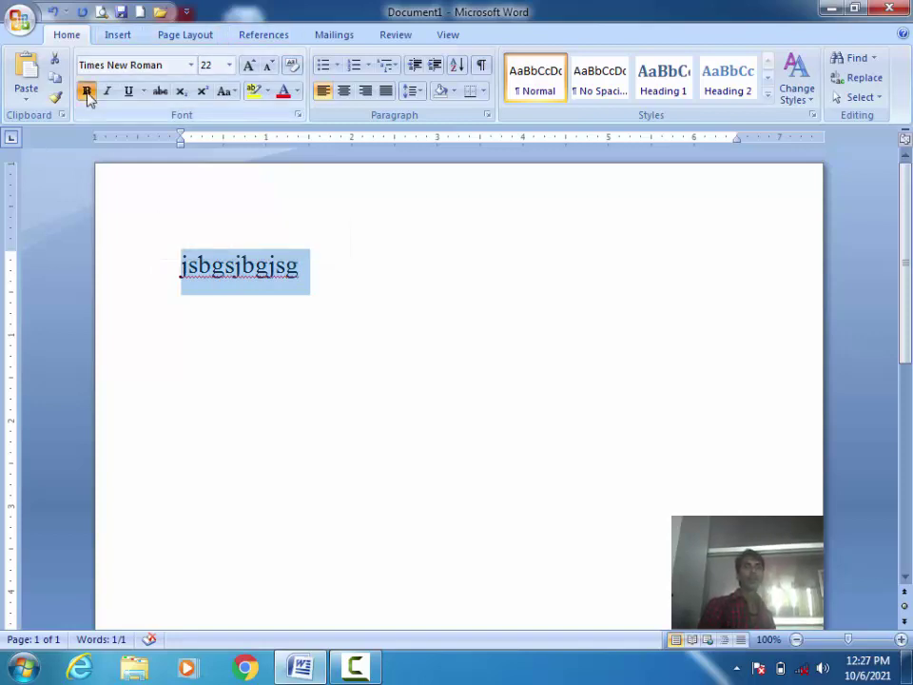
click(107, 93)
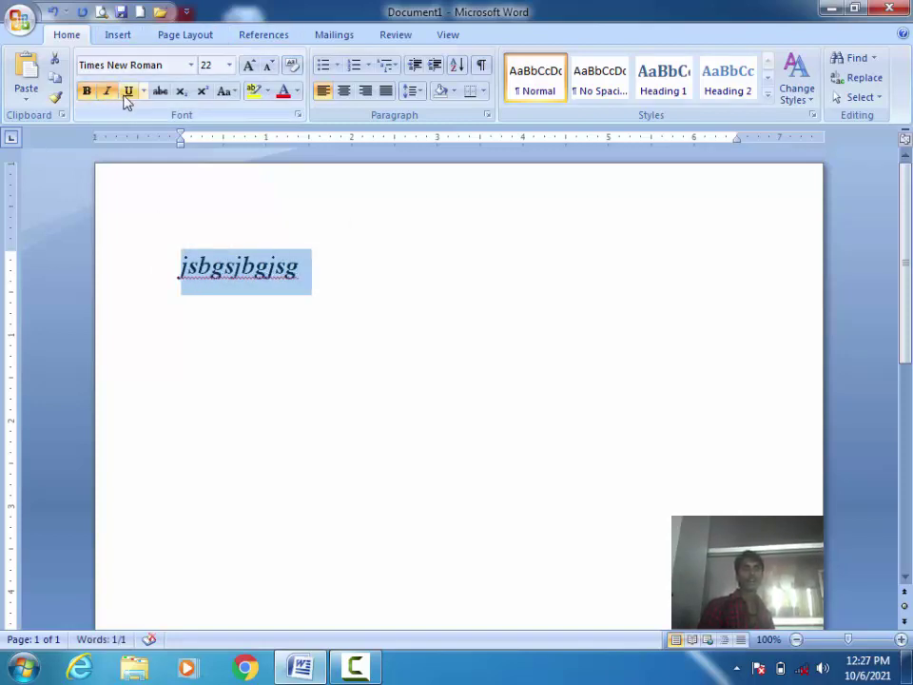
click(124, 94)
click(125, 93)
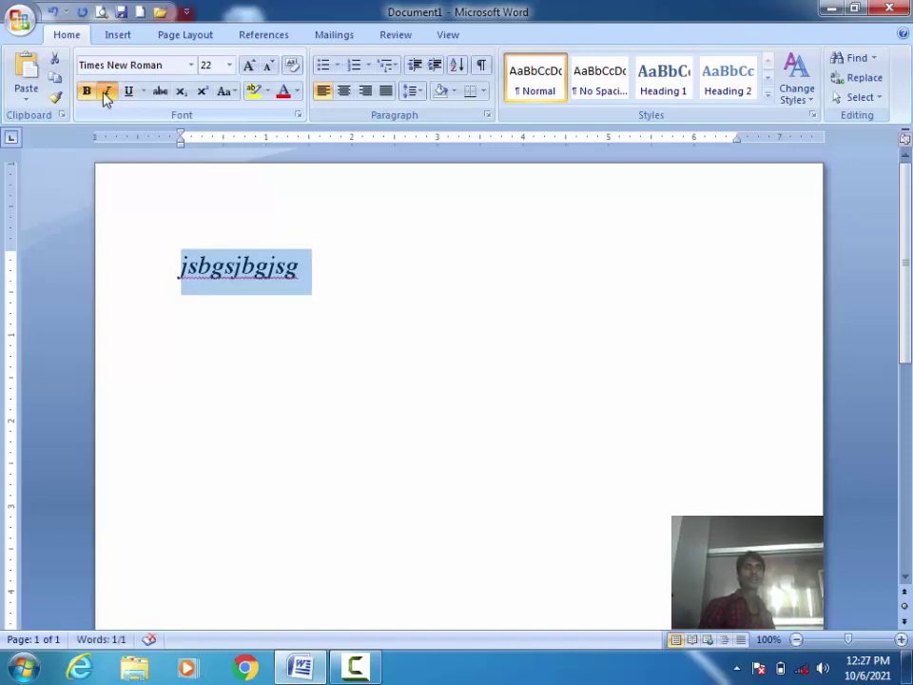
click(106, 93)
click(85, 91)
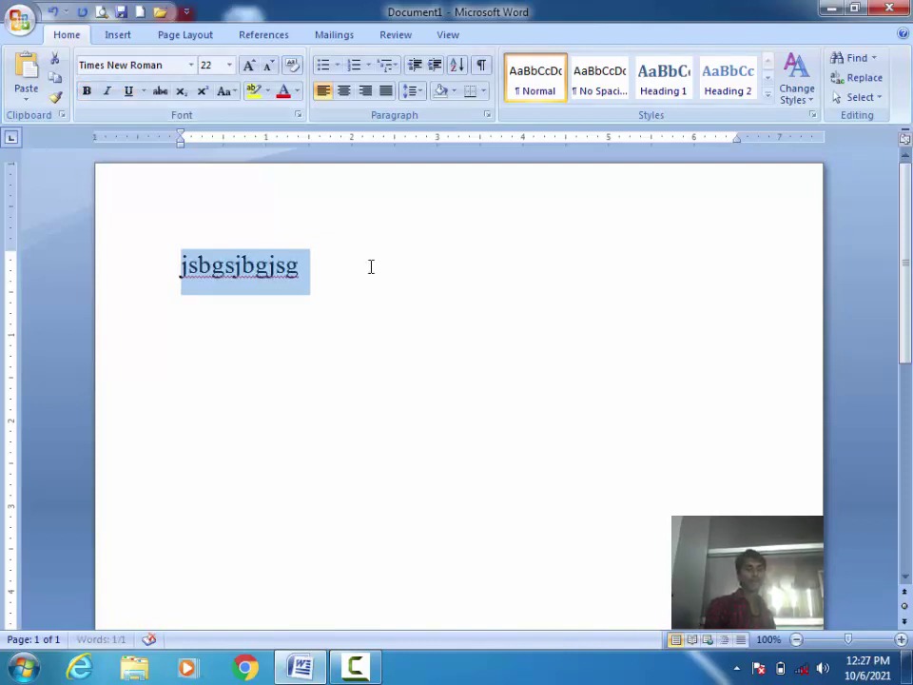
key(Delete)
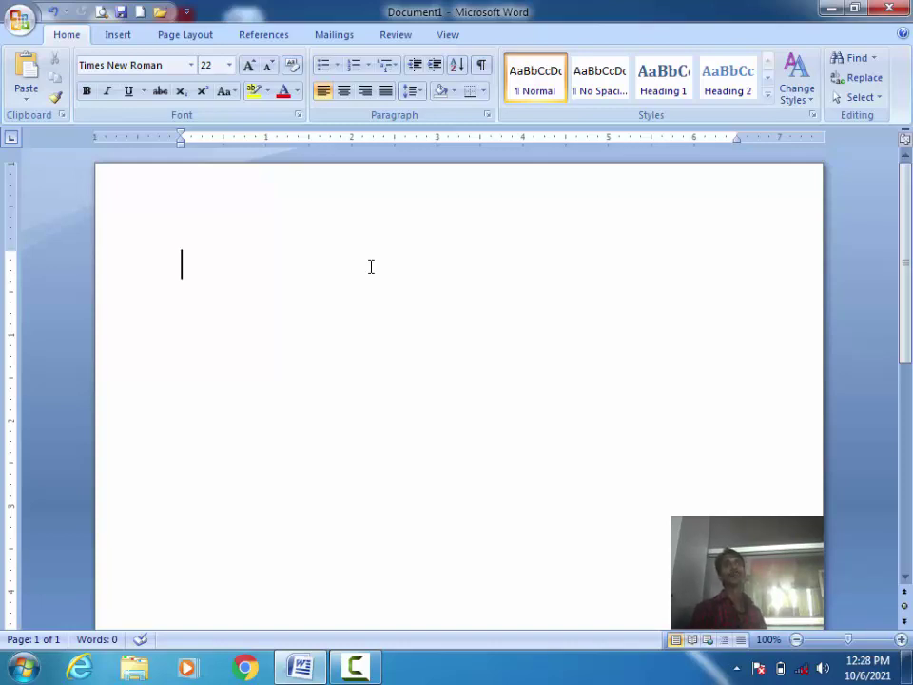
Replace test text drftgyhujillihk with the line 'ejgnrslibdkj kuewhgusghsu' and select it.
text(drftgyhujil)
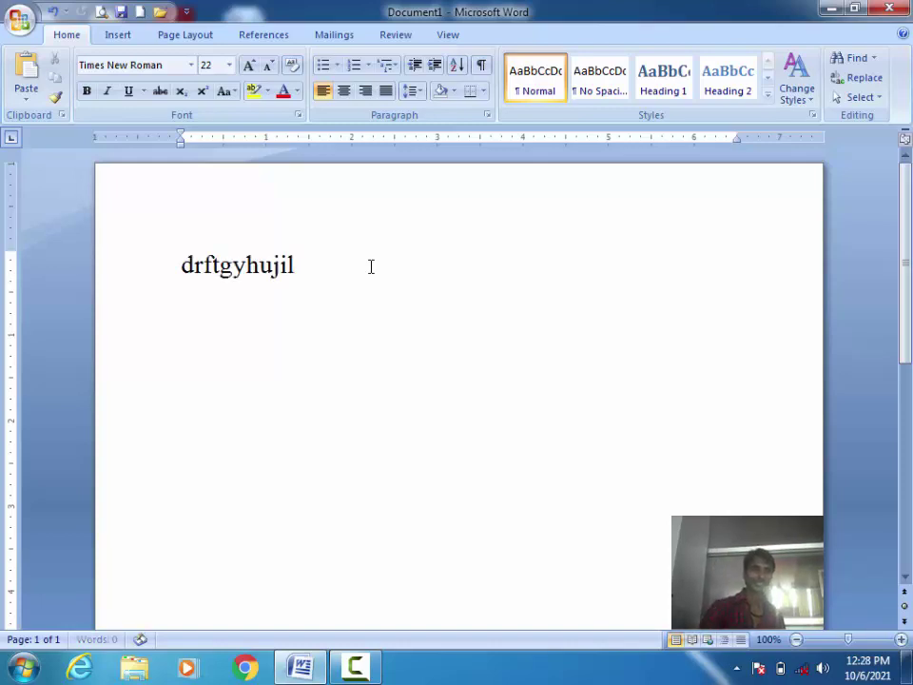
text(lihk)
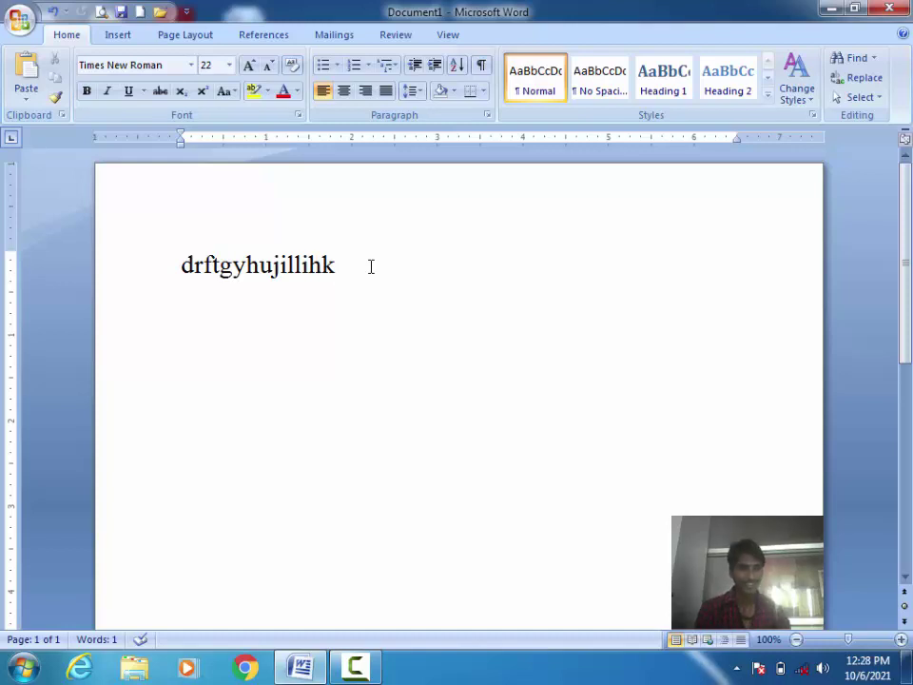
key(ctrl+a)
key(Delete)
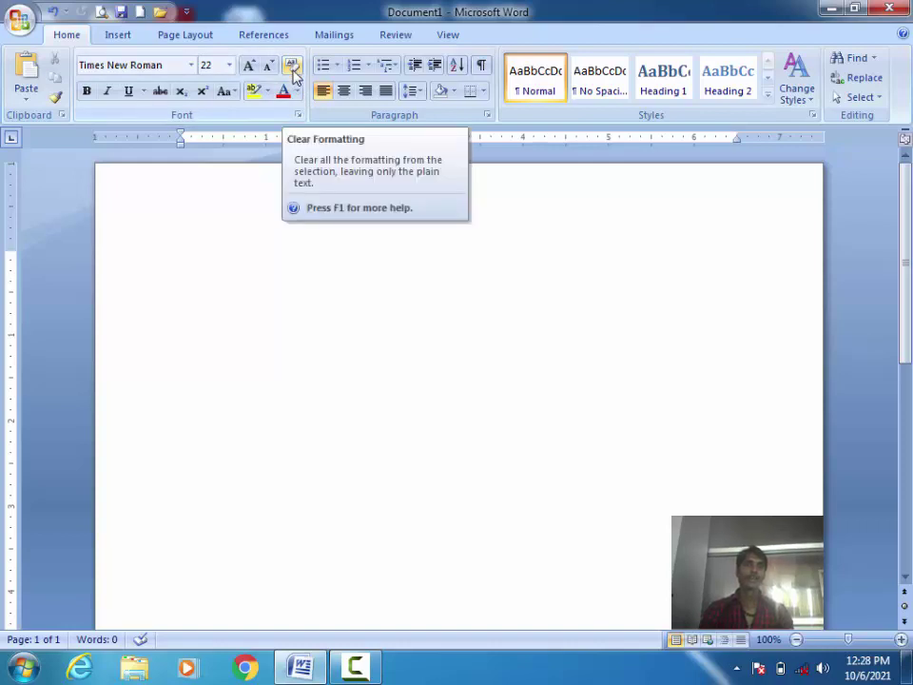
text(ejgnrslibdkj )
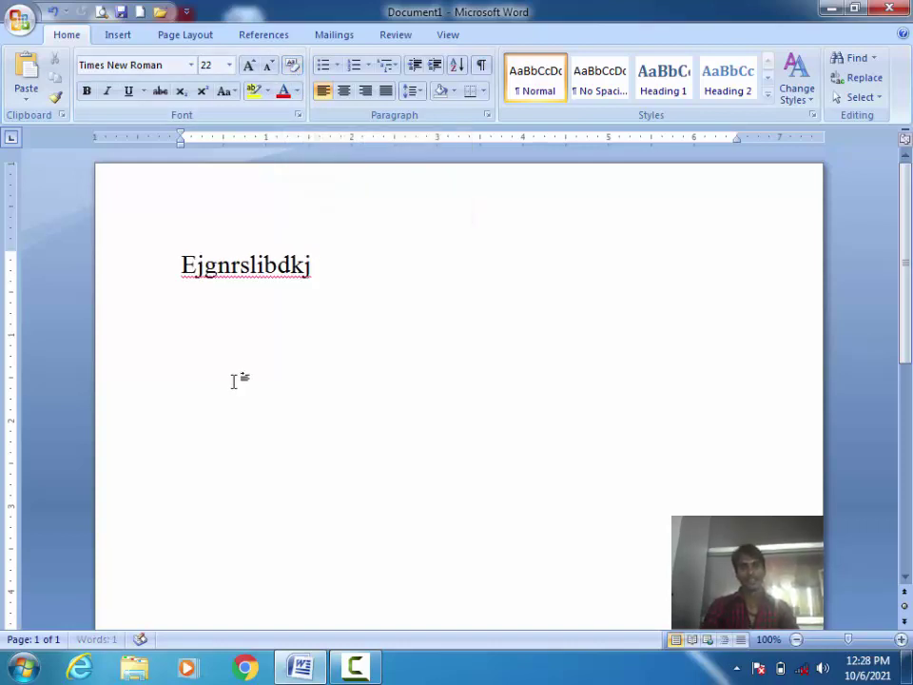
text(kuewhgusghsu)
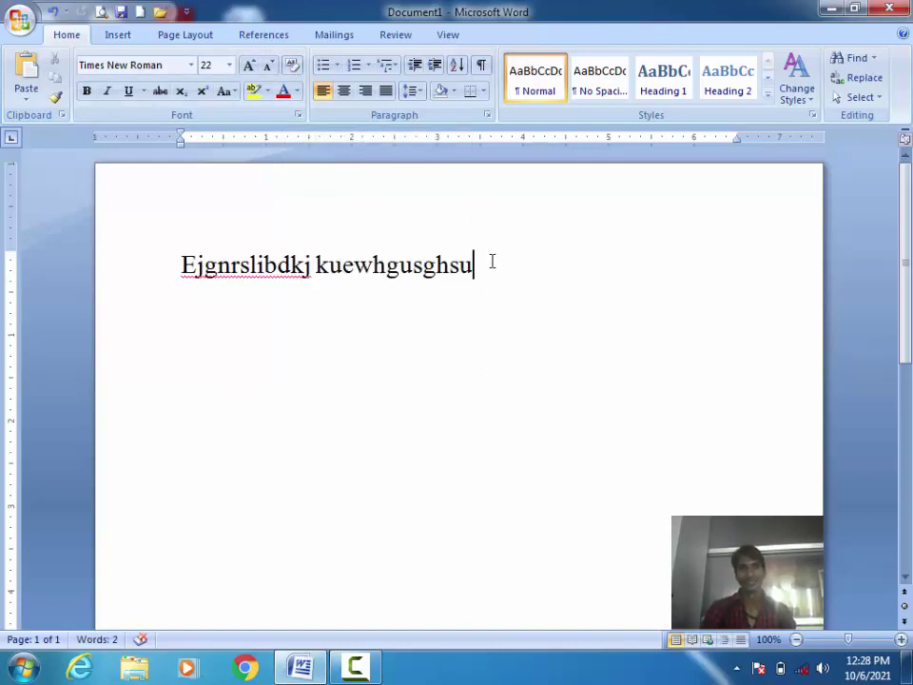
drag(491, 271, 191, 291)
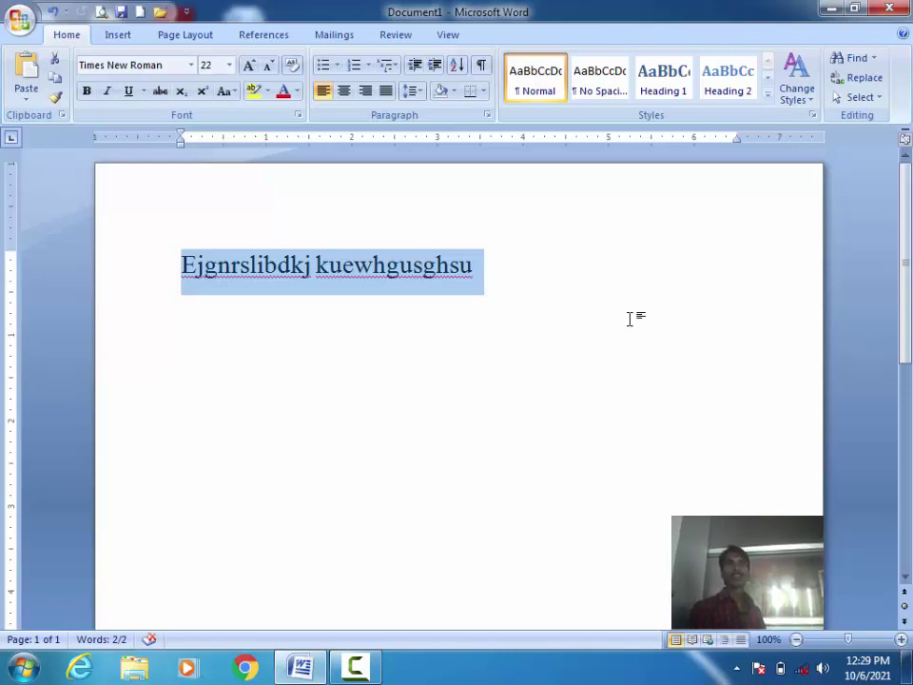
Clear all formatting from the Ejgnrslibdkj kuewhgusghsu line, then delete it.
click(544, 272)
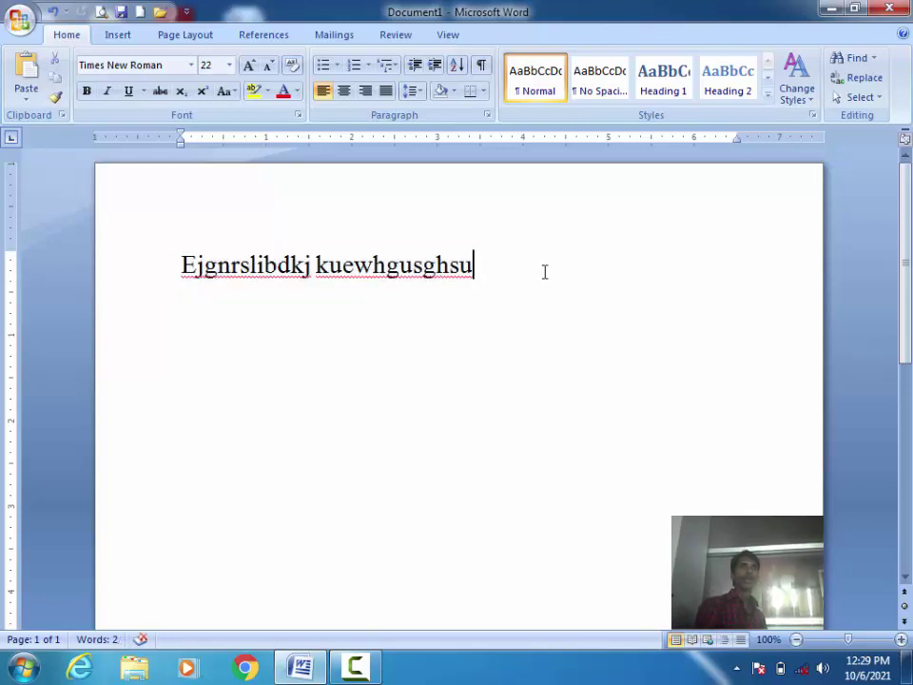
drag(501, 268, 110, 287)
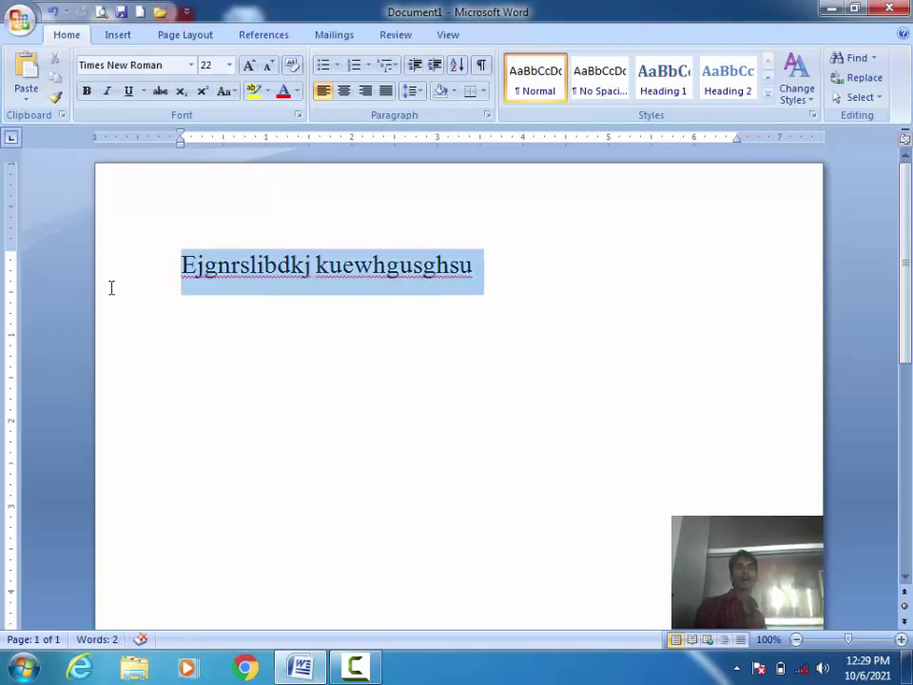
click(292, 69)
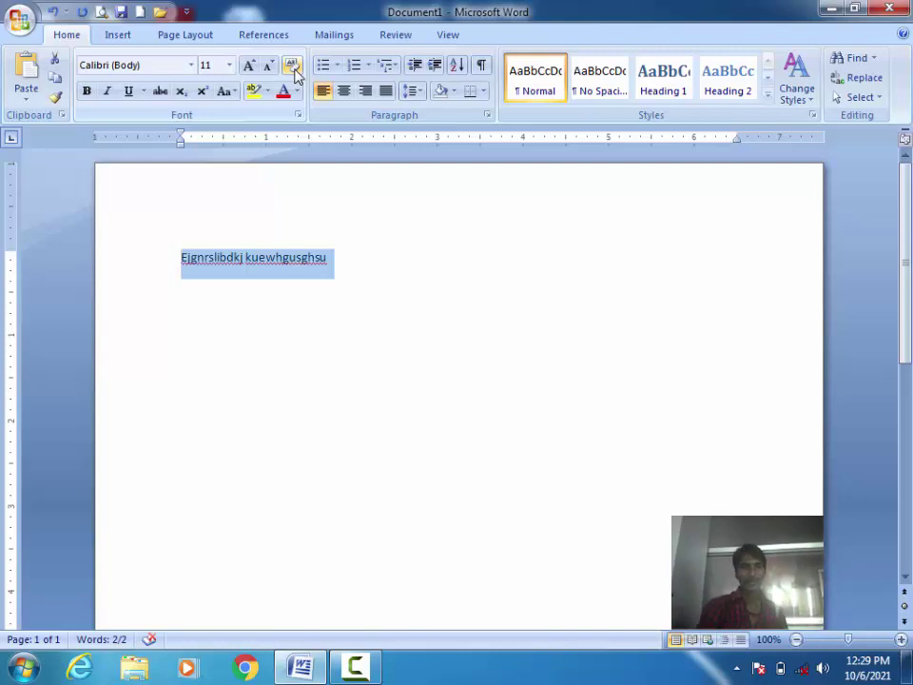
key(Delete)
Type akjbakbeakjvbjd, make it red, clear and reapply red, then delete it.
text(akjbakbeakjvbjd)
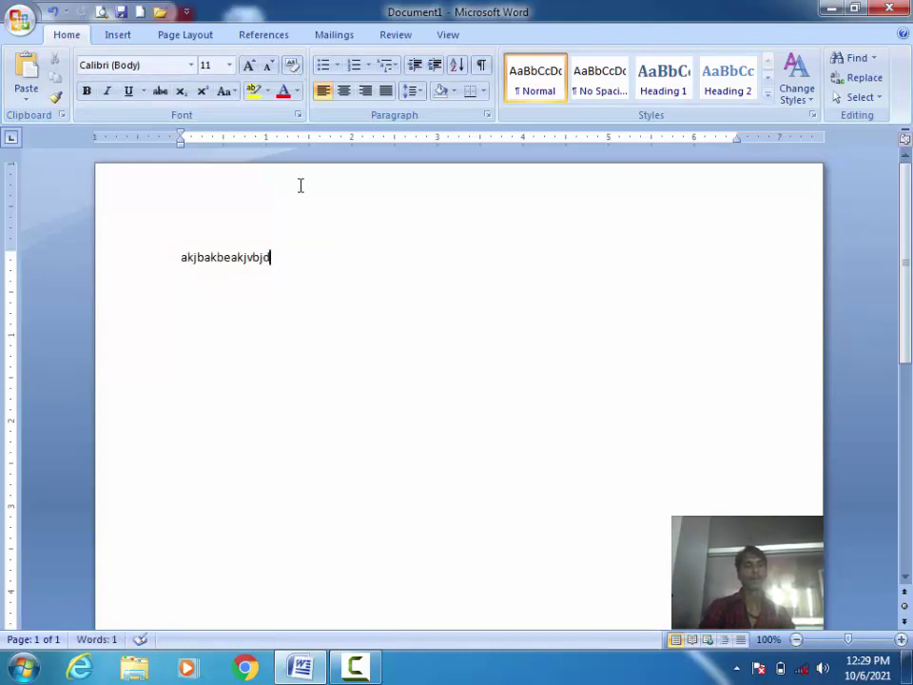
key(ctrl+a)
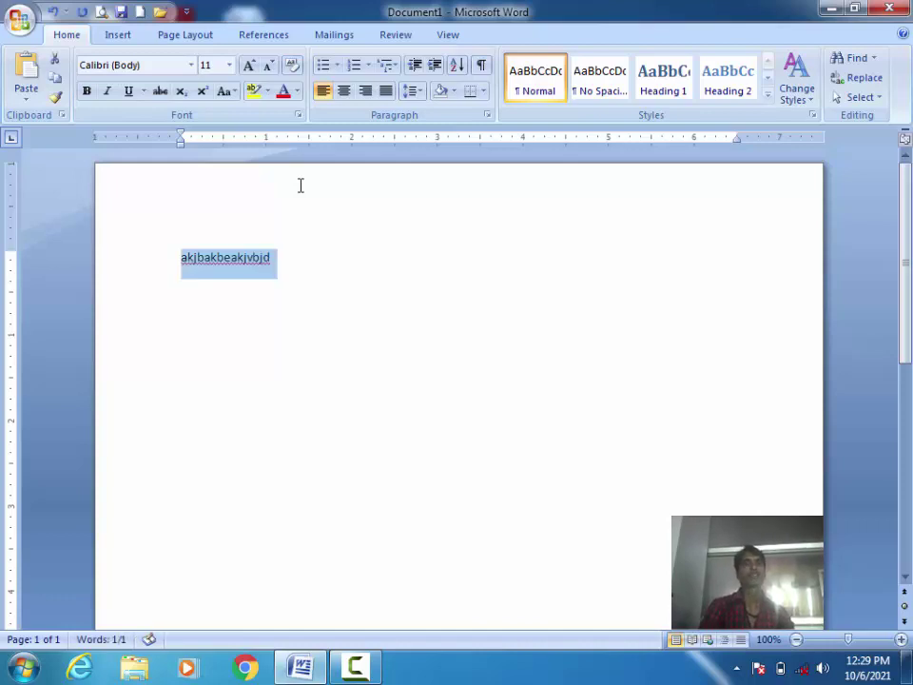
click(280, 93)
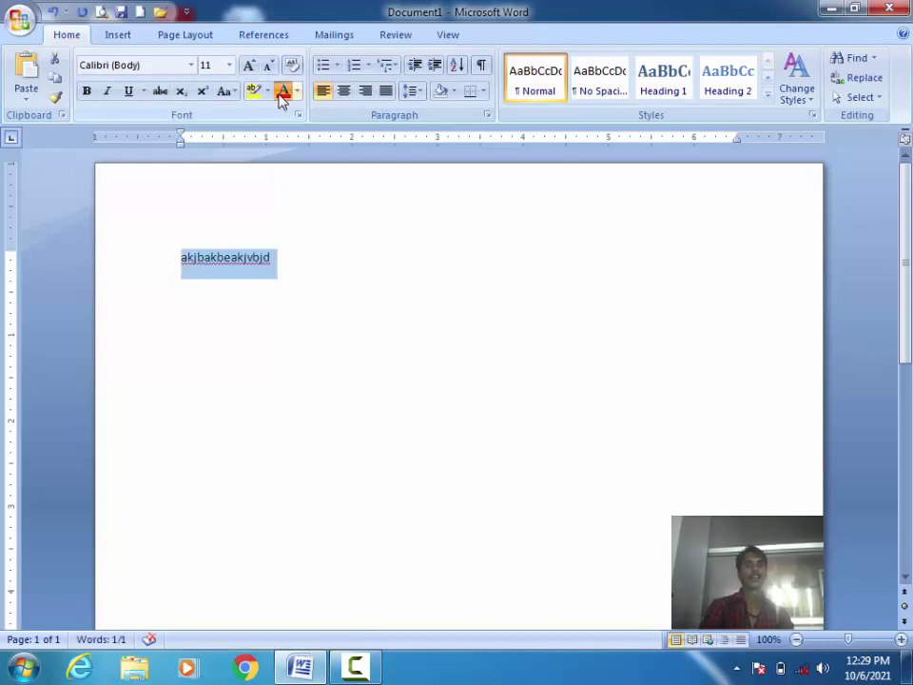
click(317, 270)
click(139, 257)
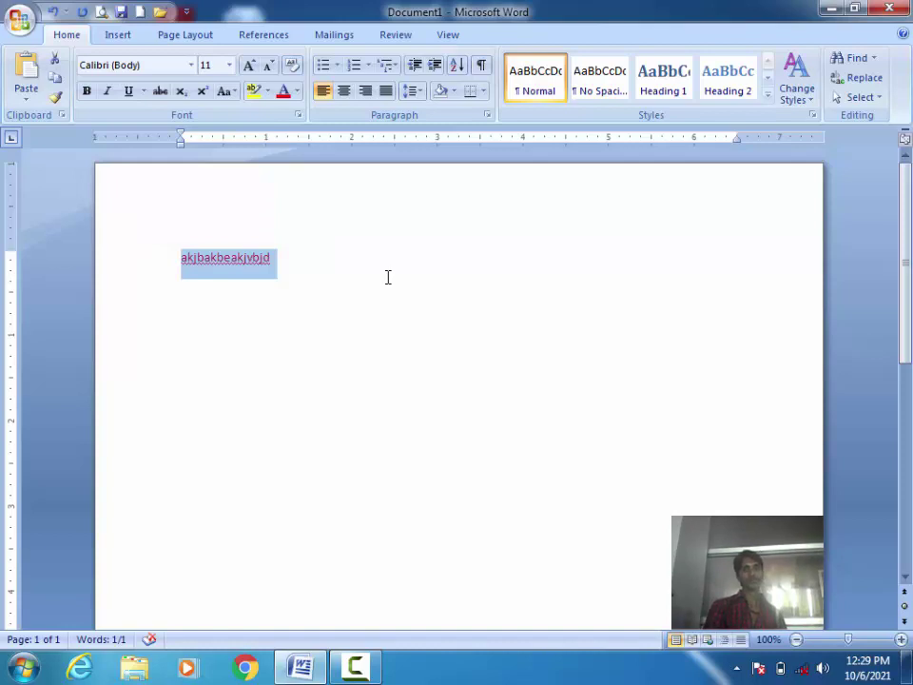
click(292, 66)
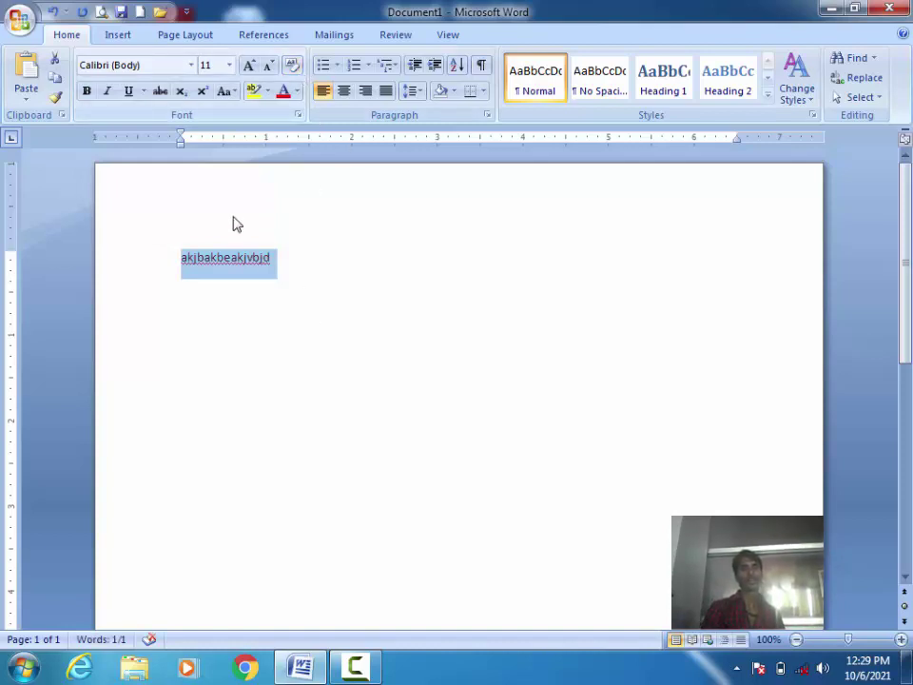
click(282, 93)
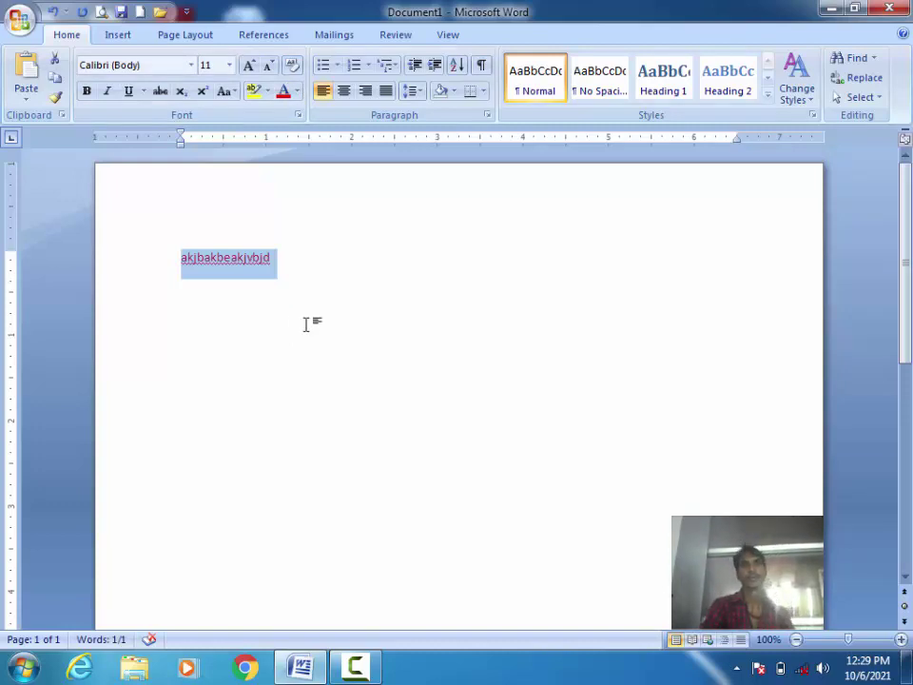
key(Delete)
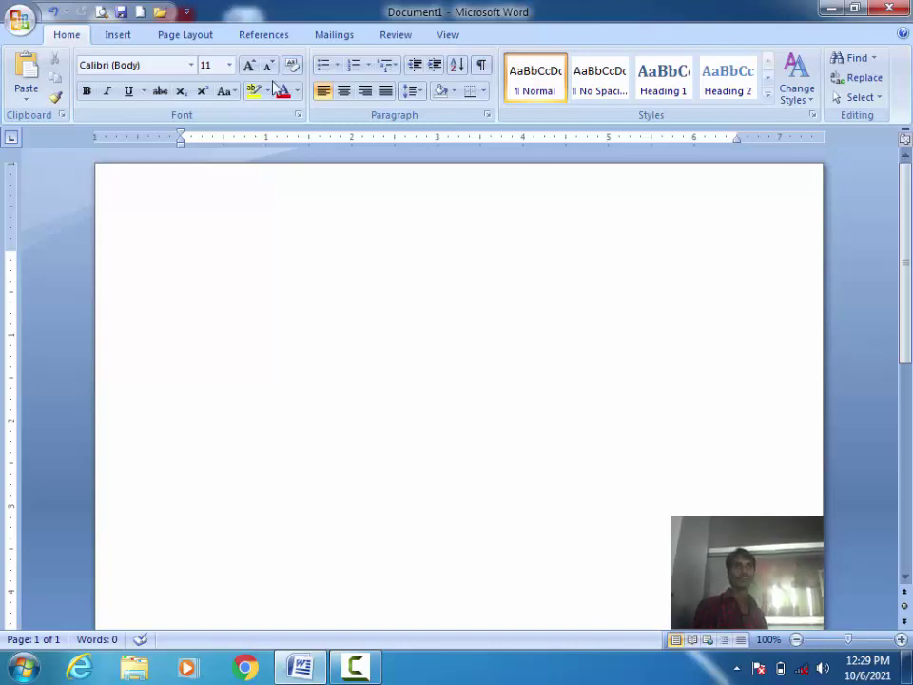
Browse keyboard shortcut commands in Word Options, then close both dialogs unchanged.
click(186, 9)
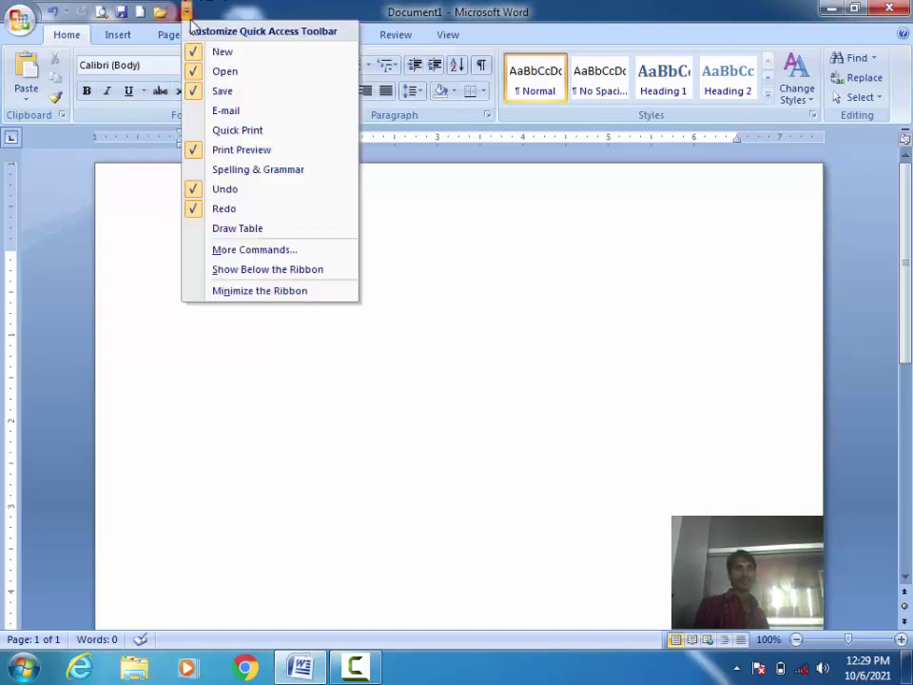
click(265, 253)
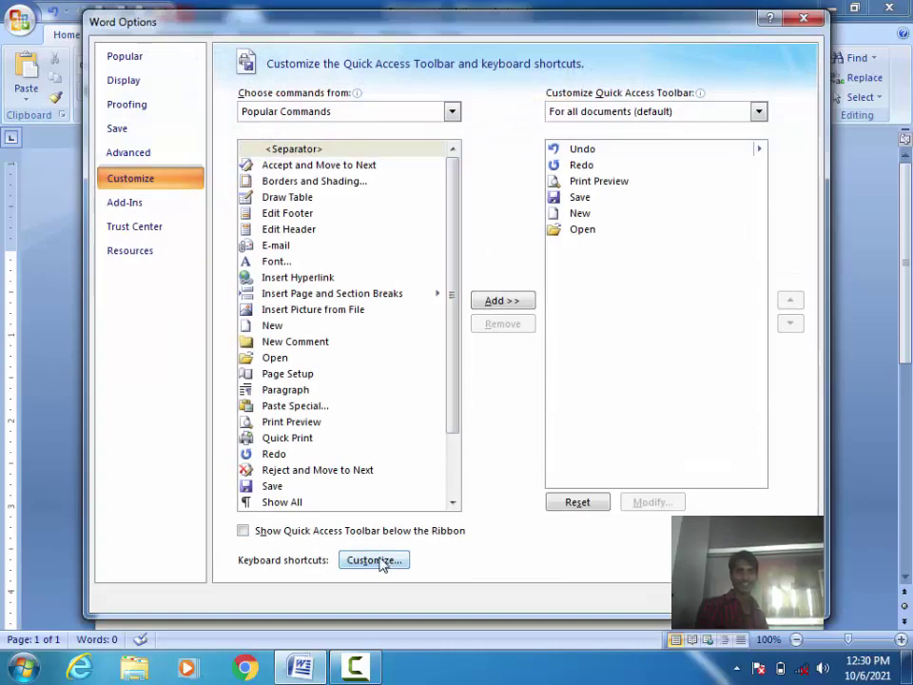
click(374, 560)
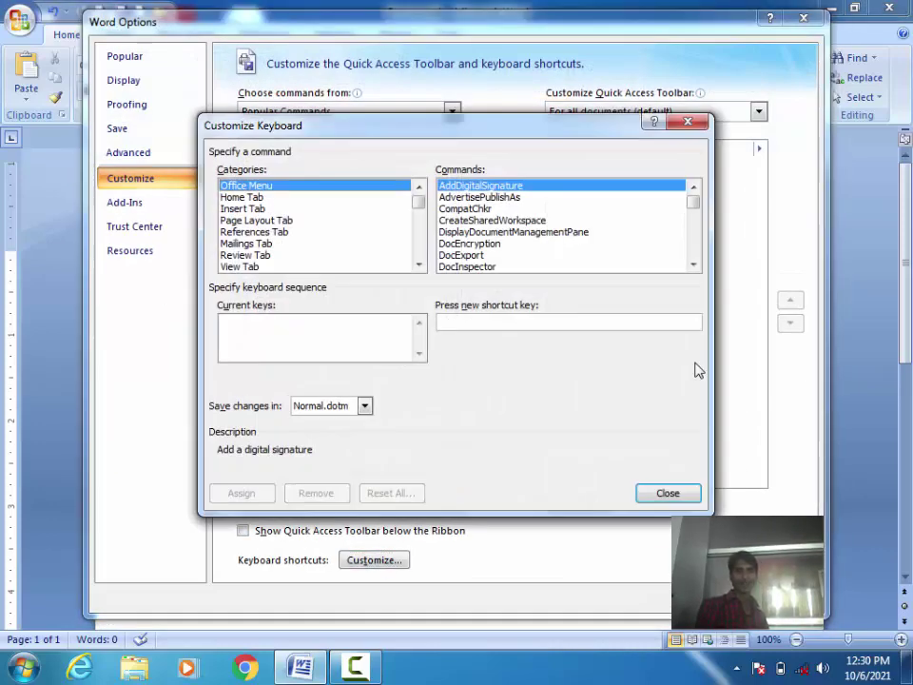
click(533, 233)
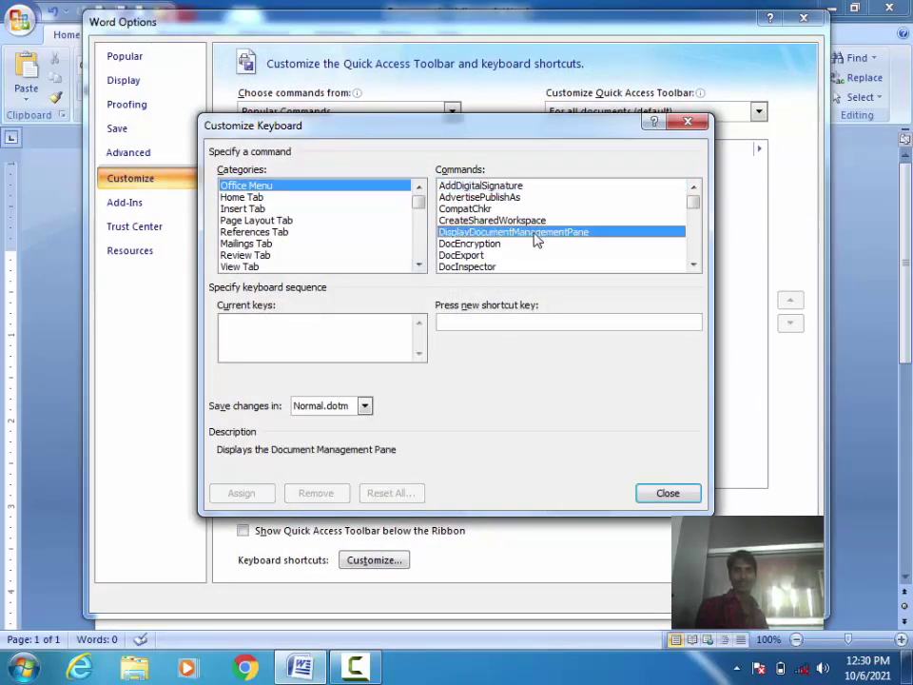
click(268, 233)
key(Up)
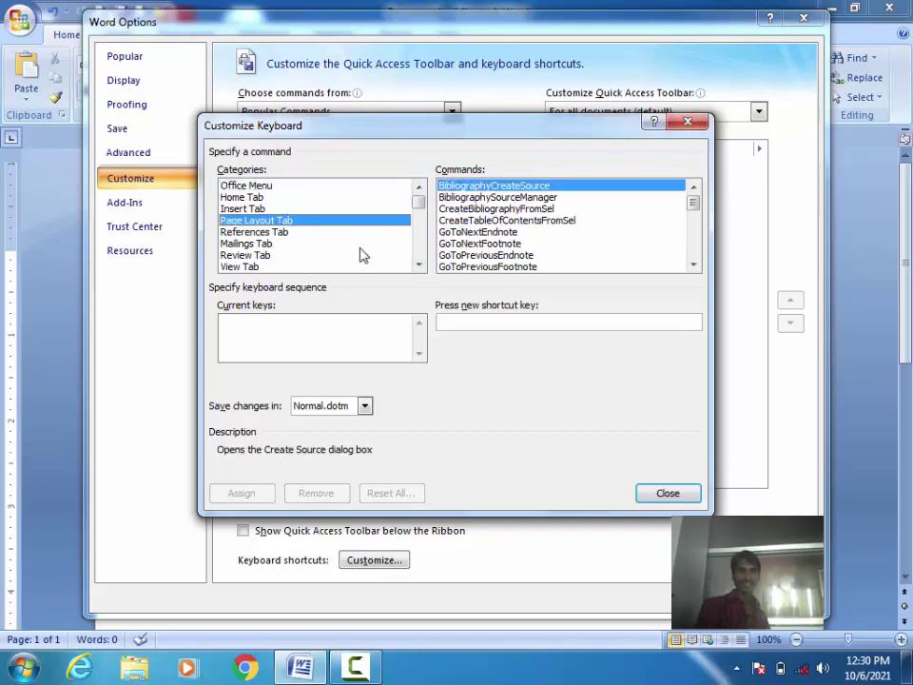
key(Up)
click(523, 220)
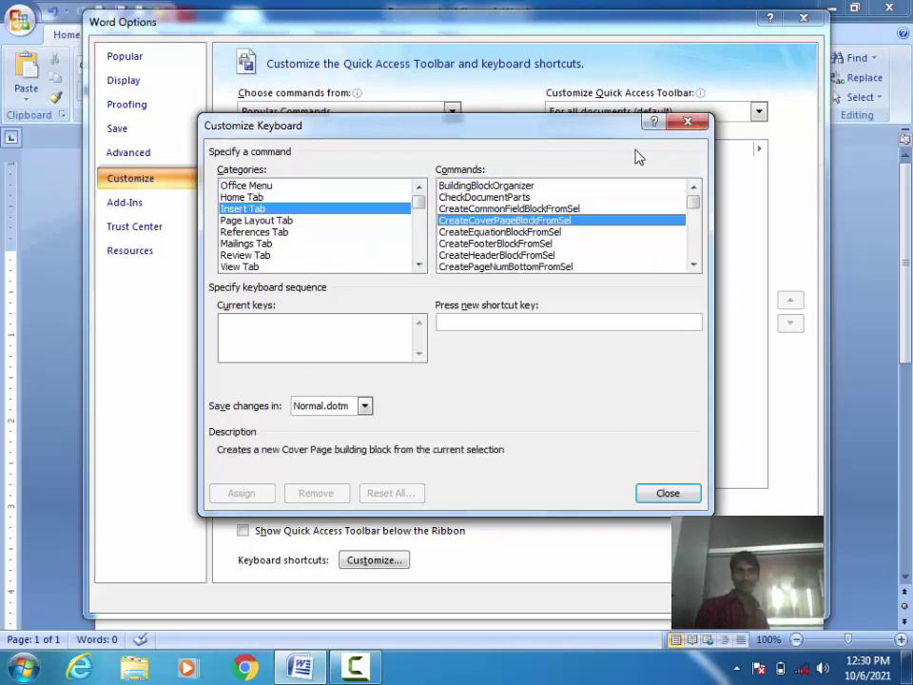
click(686, 123)
click(804, 18)
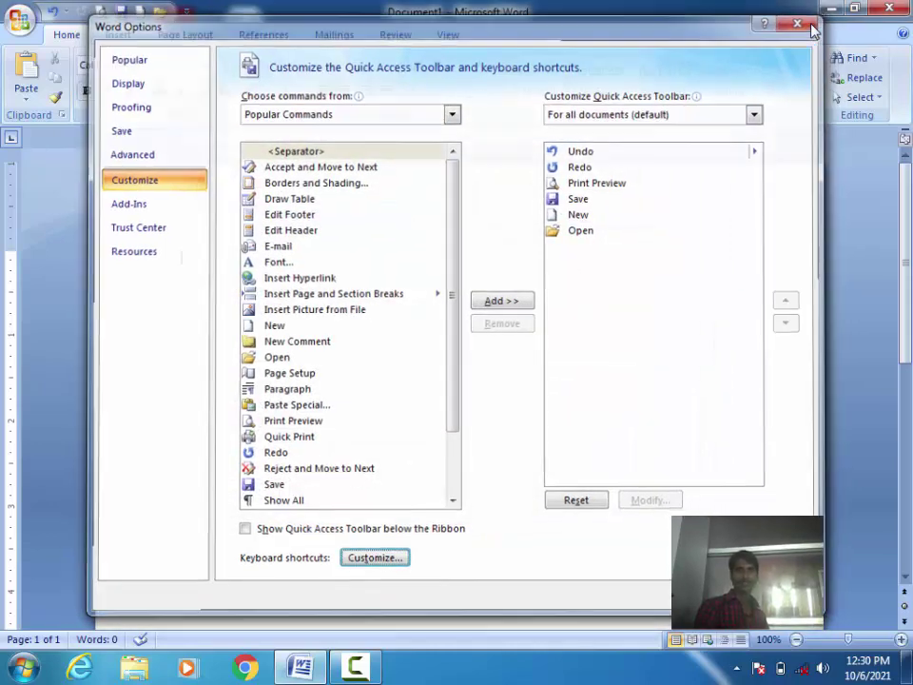
Type and delete test text, then close Word without saving Document1.
text(;oagjpoejga)
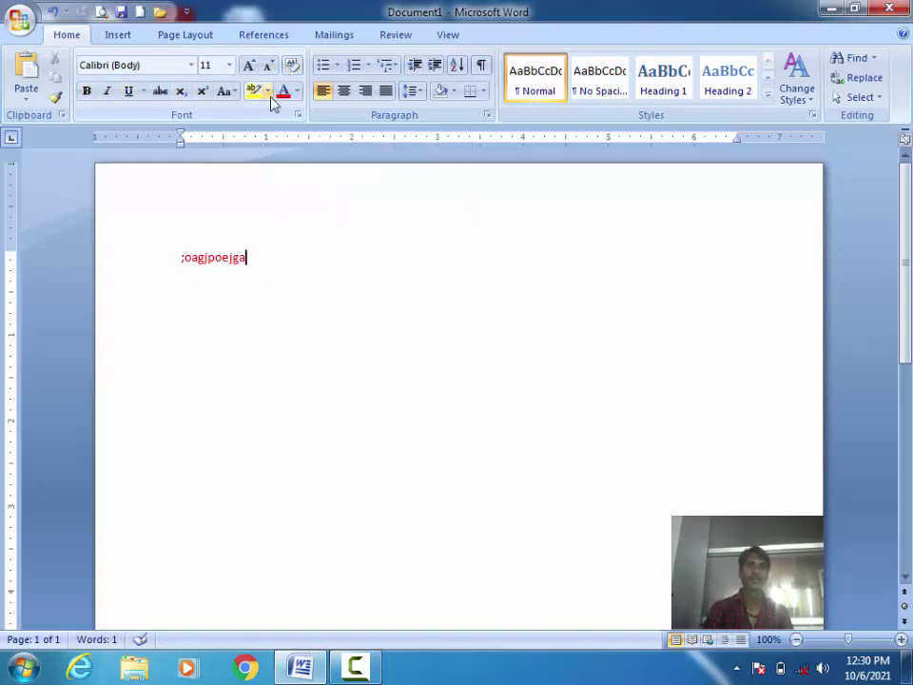
key(ctrl+a)
key(Delete)
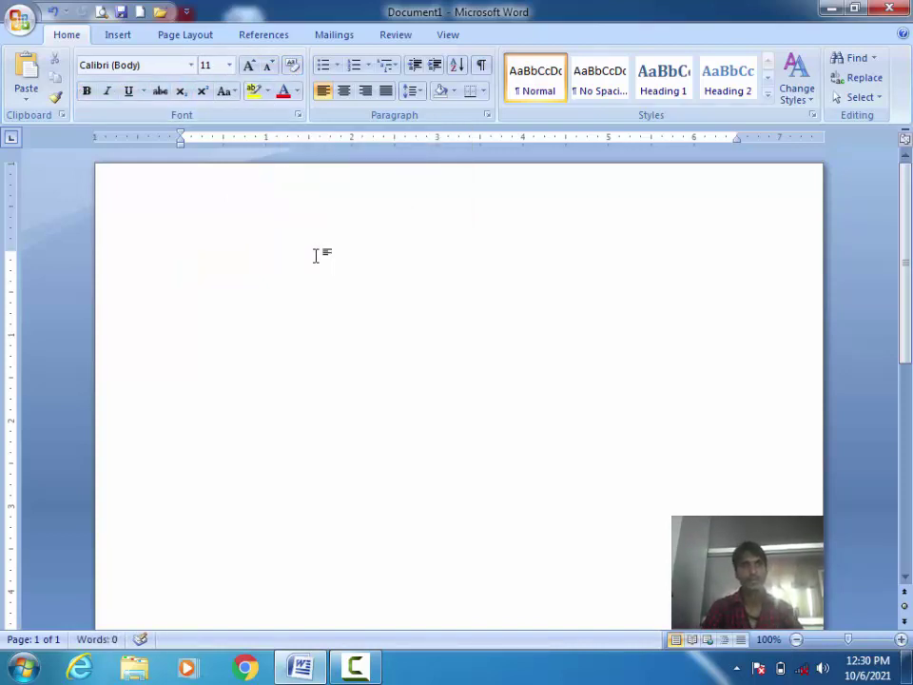
key(alt+F4)
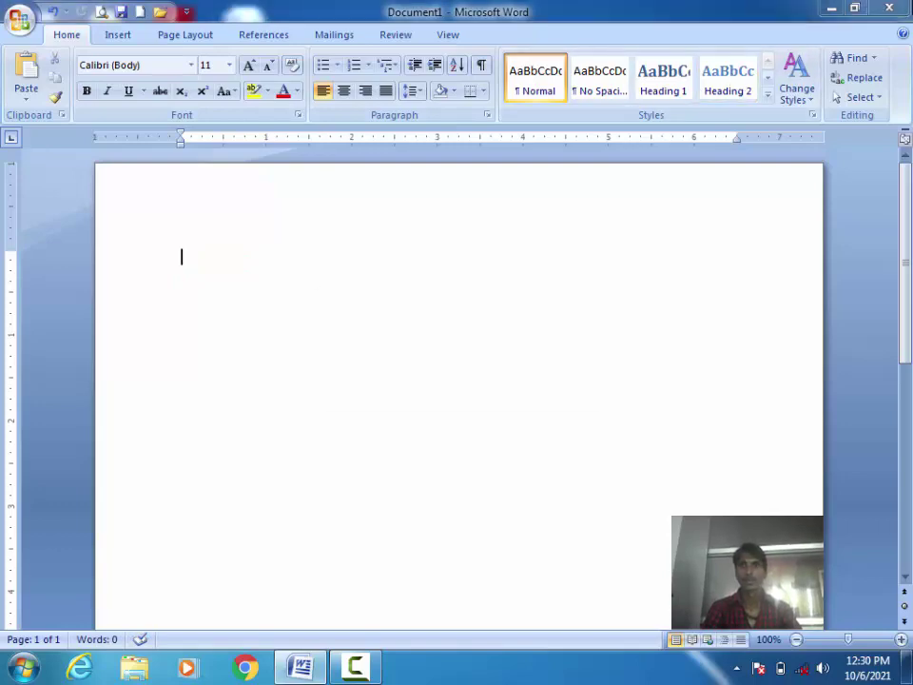
click(442, 381)
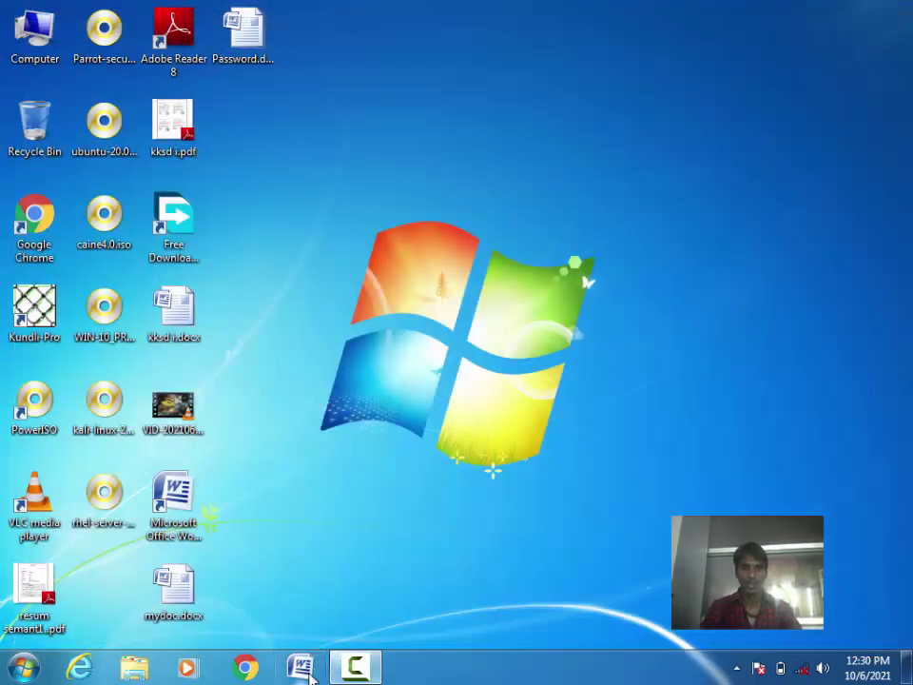
Start a new Word document and make the word ahkusgkusdhfuks bold, italic and underlined.
click(309, 671)
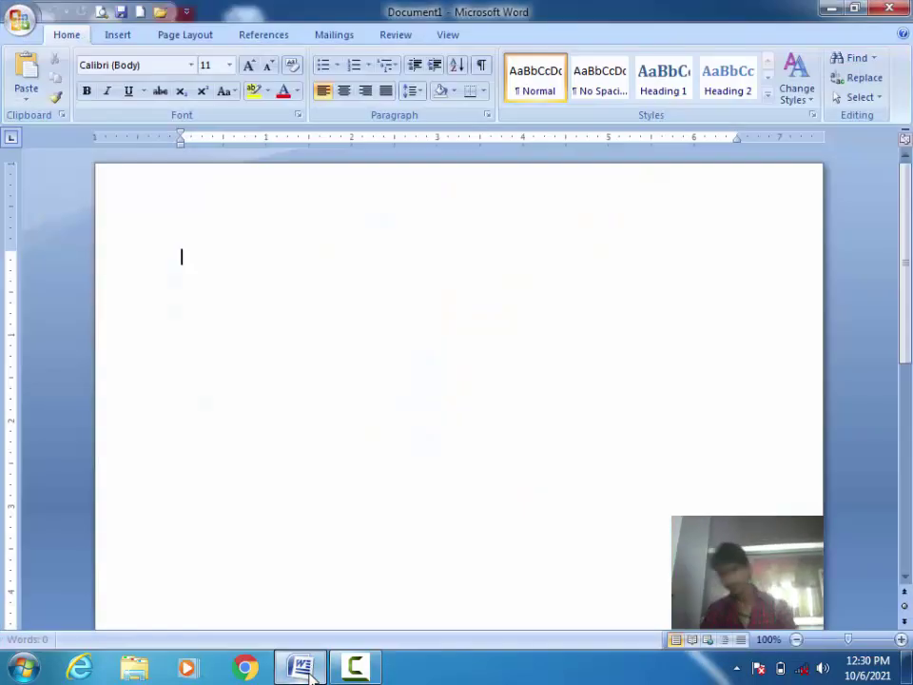
text(ahkusgkusdhfuks)
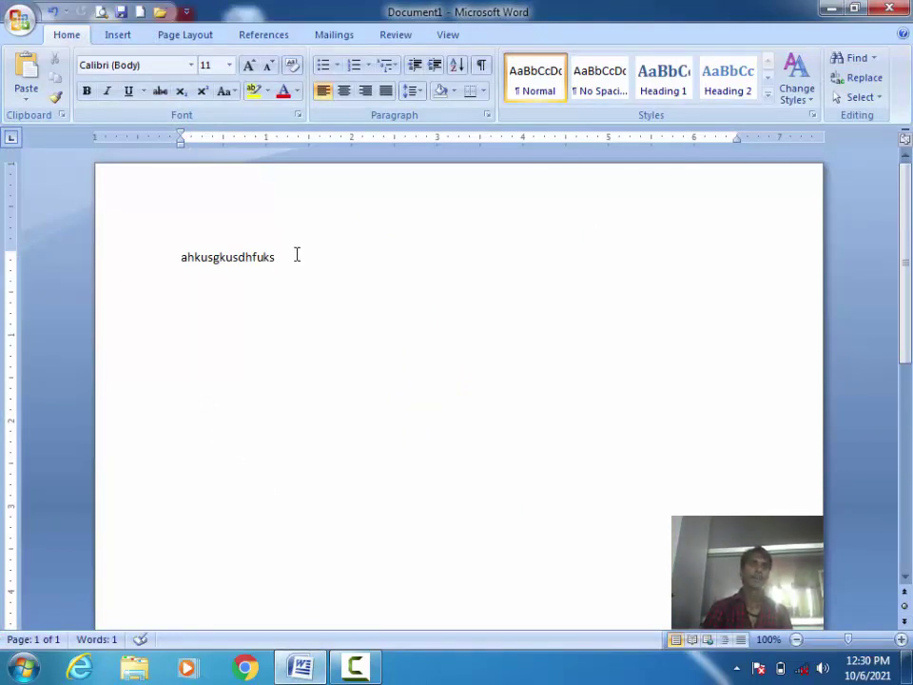
drag(298, 257, 171, 256)
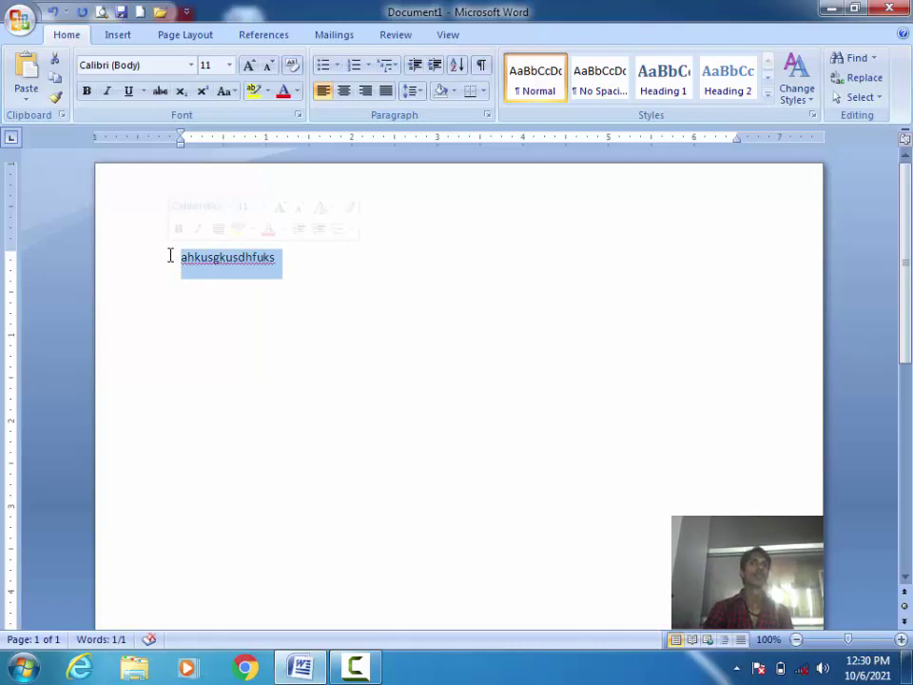
click(88, 98)
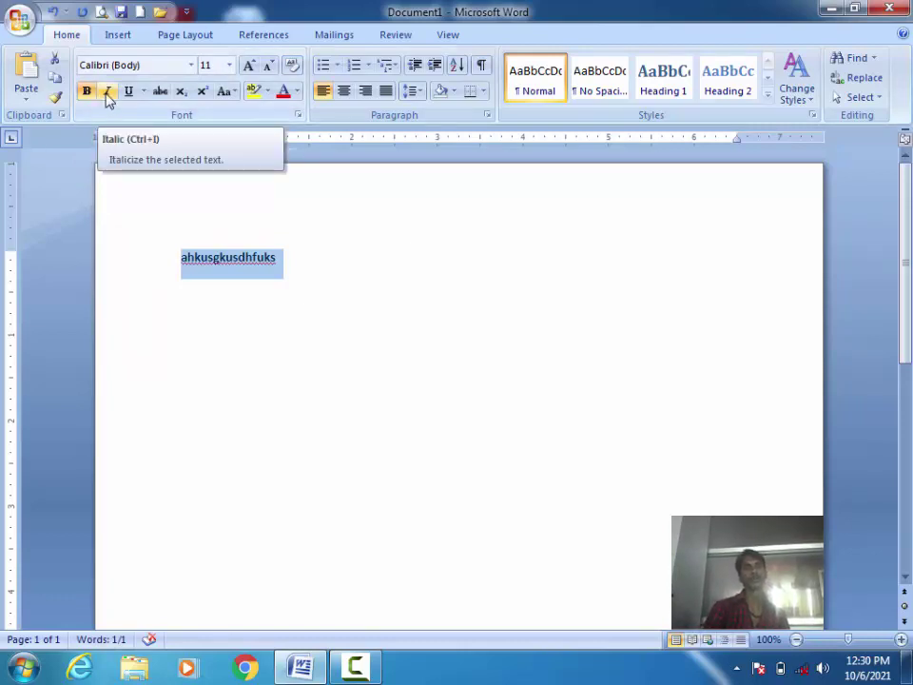
click(109, 93)
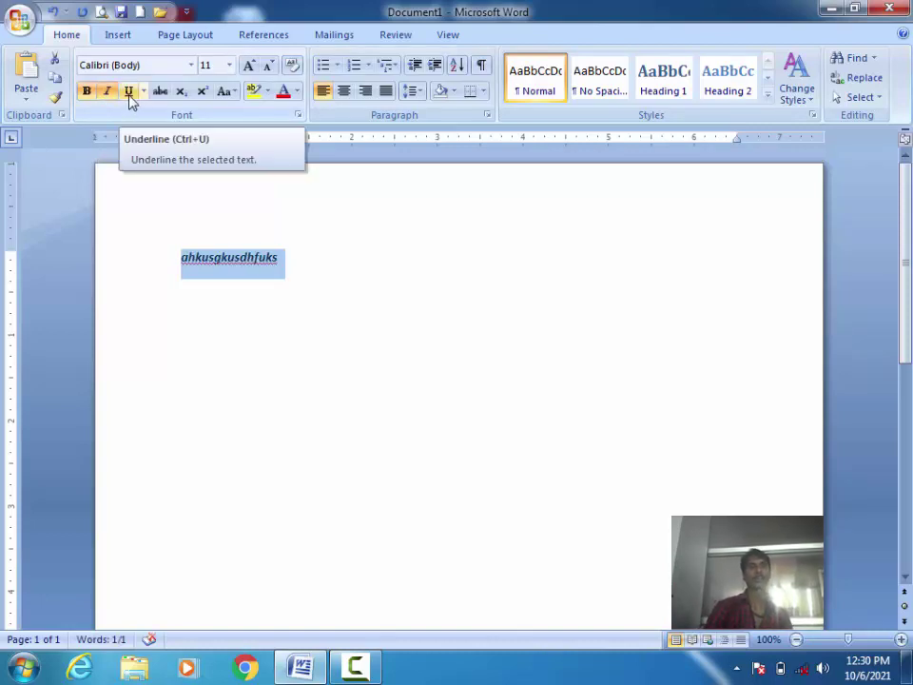
click(130, 96)
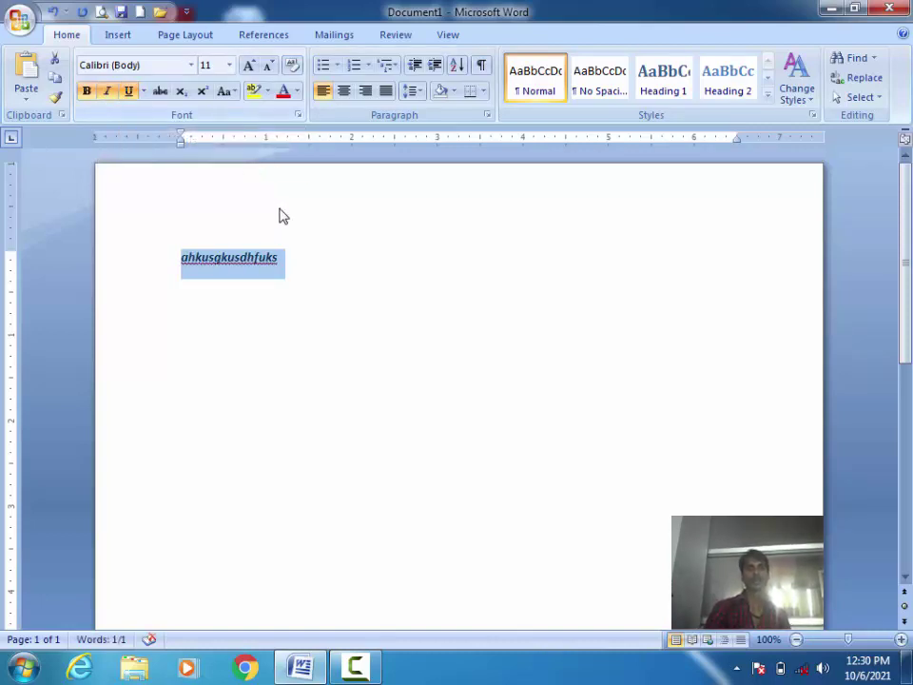
Dismiss the spelling and grammar flags on ahkusgkusdhfuks with Ignore.
click(306, 292)
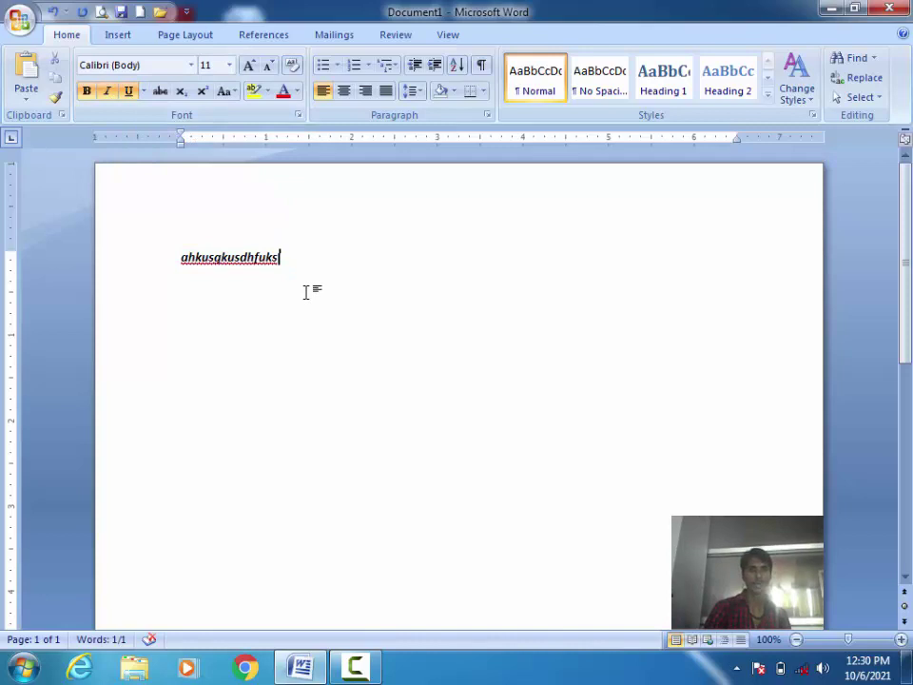
right_click(259, 260)
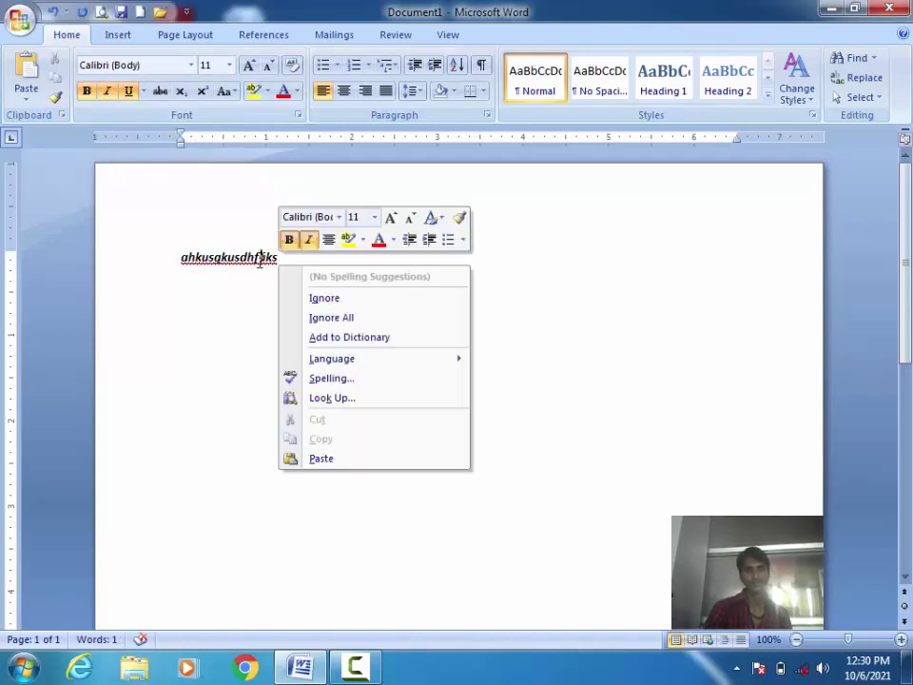
click(341, 301)
right_click(252, 260)
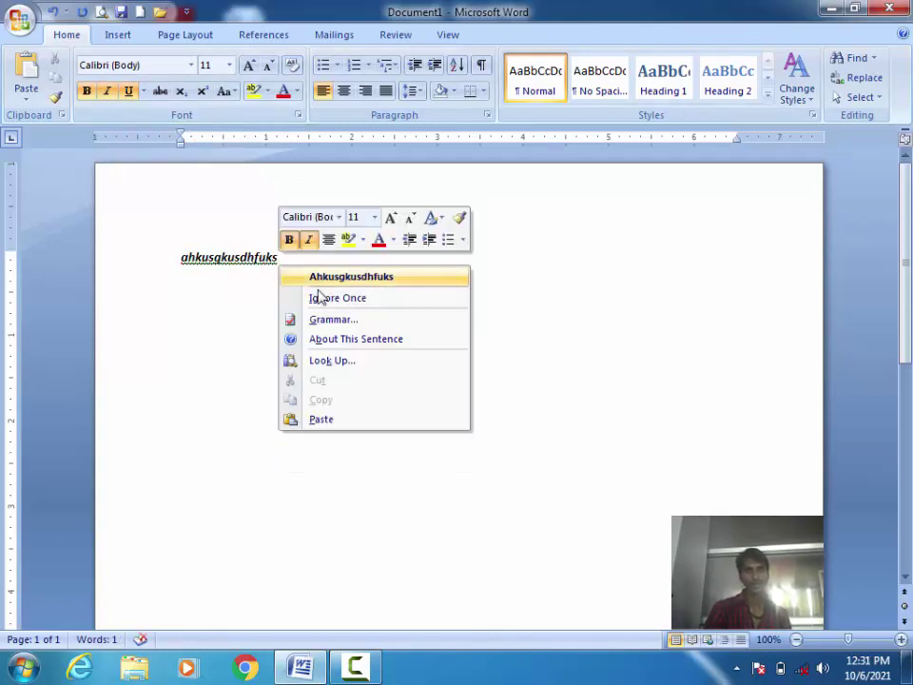
click(362, 304)
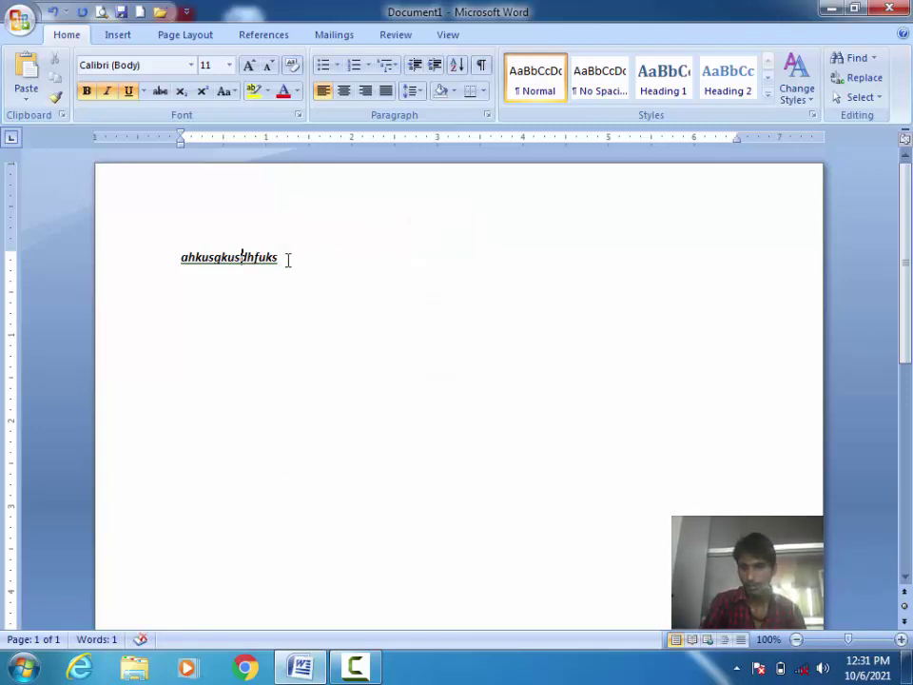
Select the ahkusgkusdhfuks line and delete it.
key(super+plus)
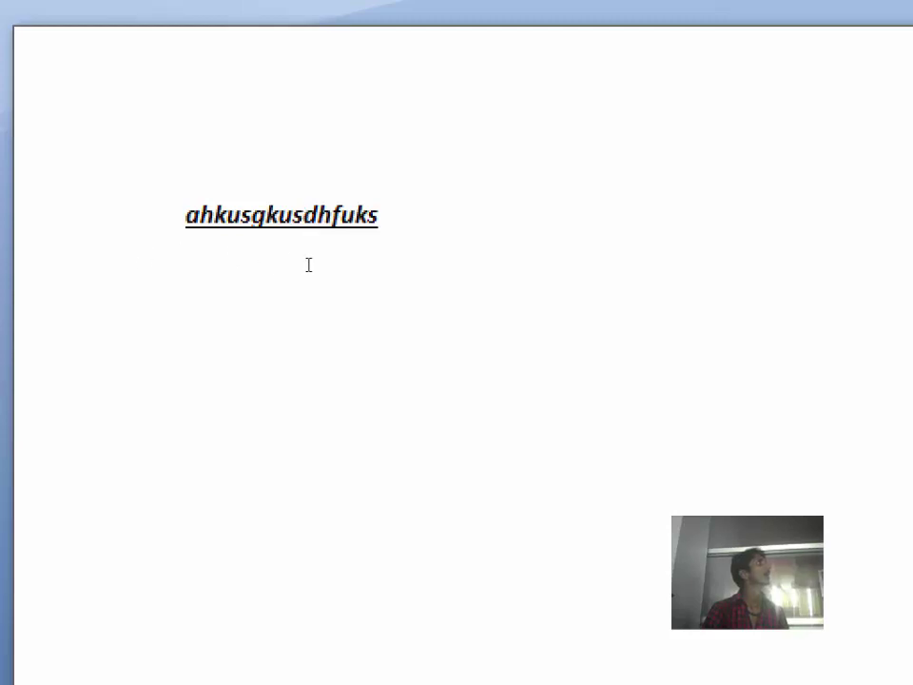
drag(300, 260, 114, 260)
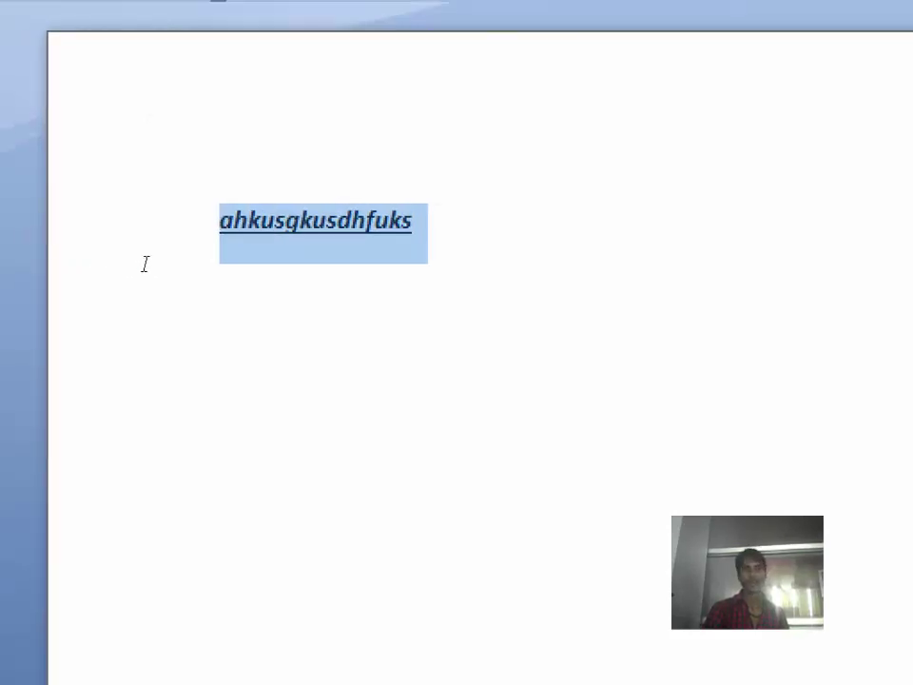
key(Delete)
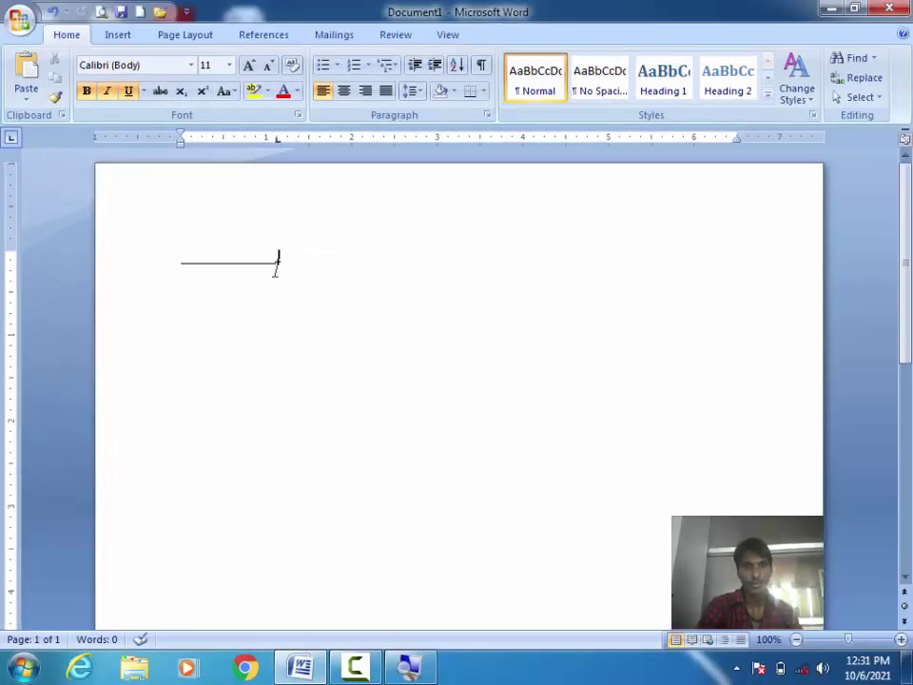
Remove the leftover underlined space, then type ekjgbksjghjed and underline it.
key(ctrl+z)
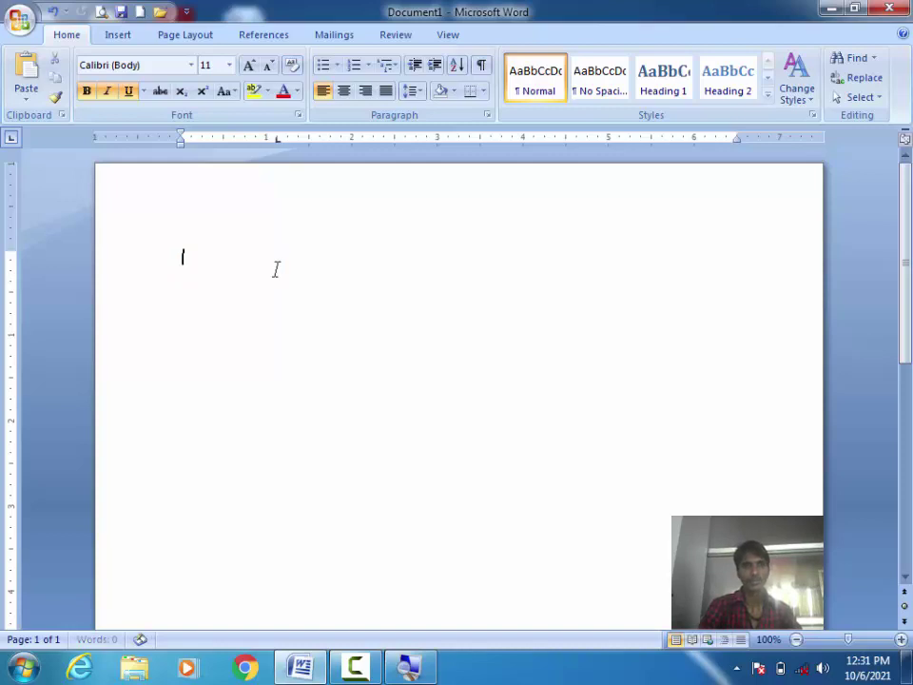
click(142, 92)
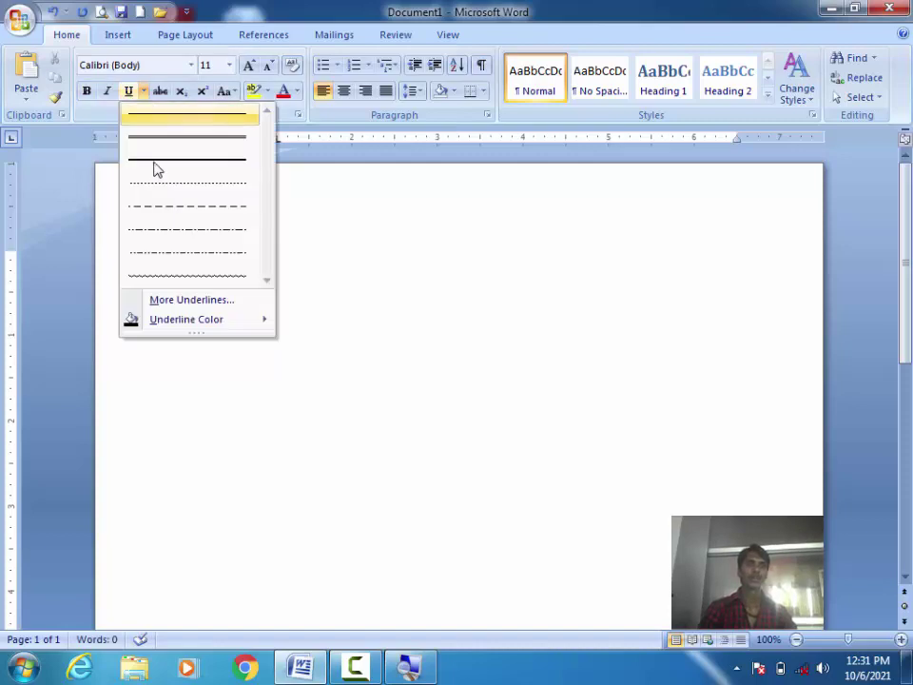
click(361, 275)
text(ekjgbksjghjed)
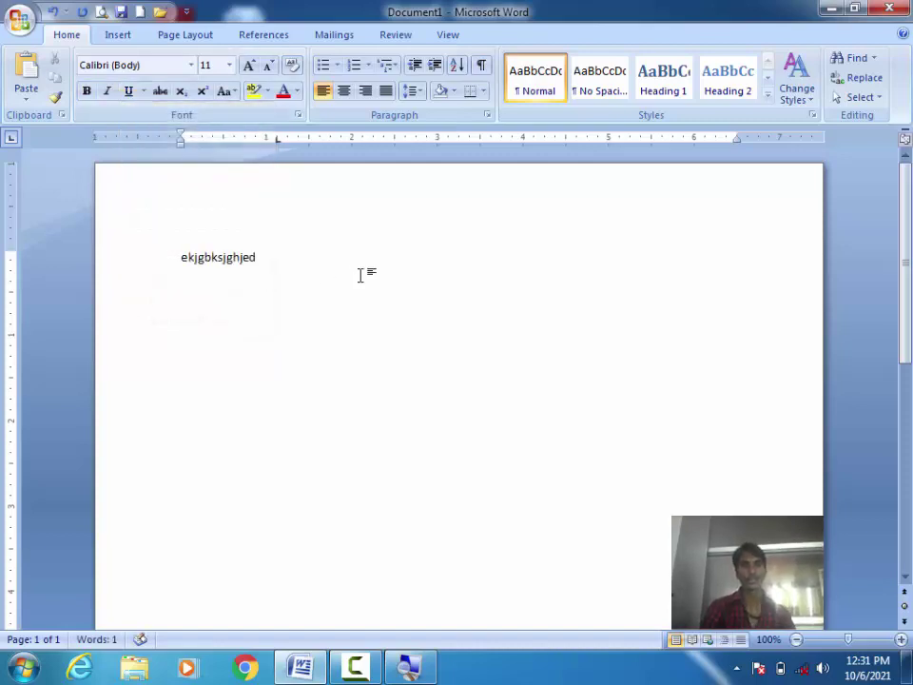
drag(282, 259, 130, 258)
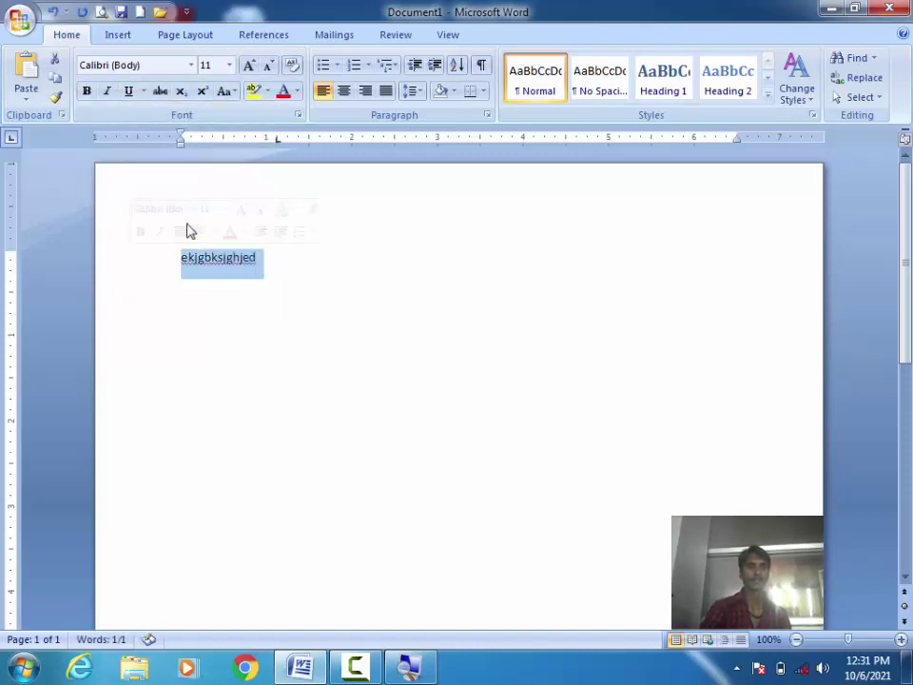
click(129, 91)
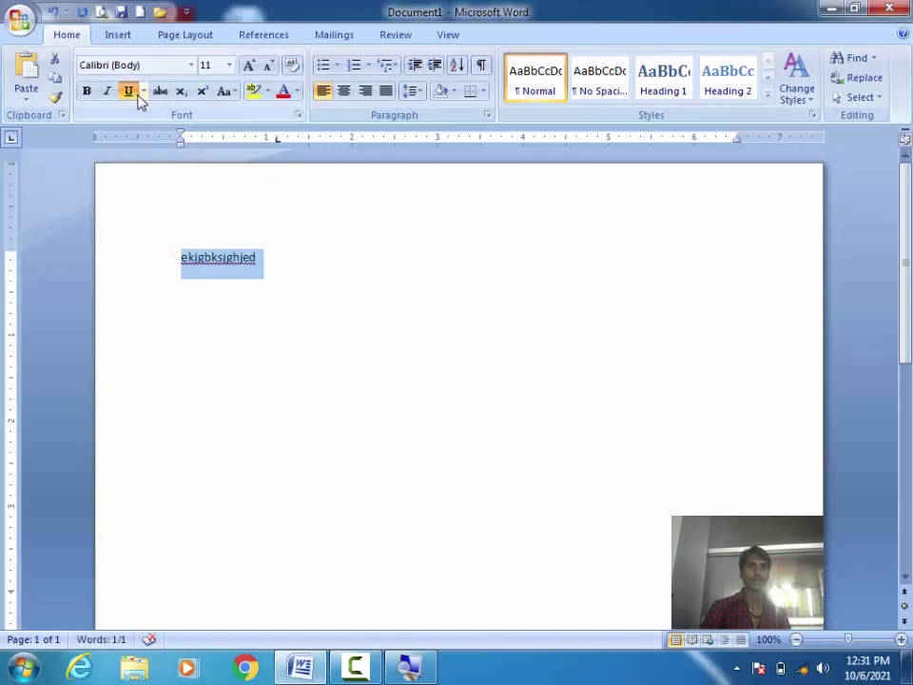
Change the word's underline to a thick teal line.
click(143, 91)
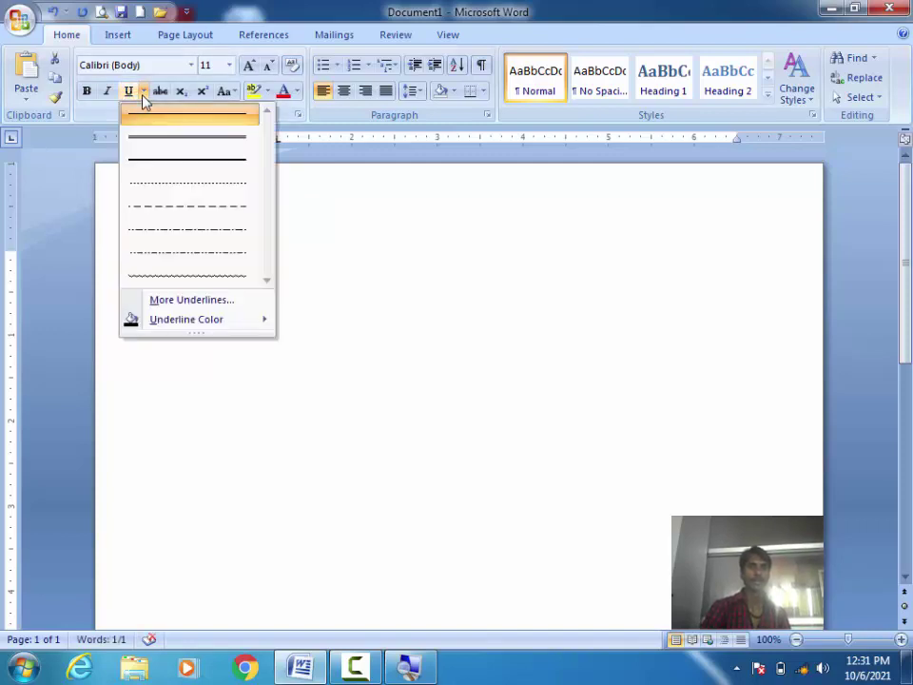
click(198, 143)
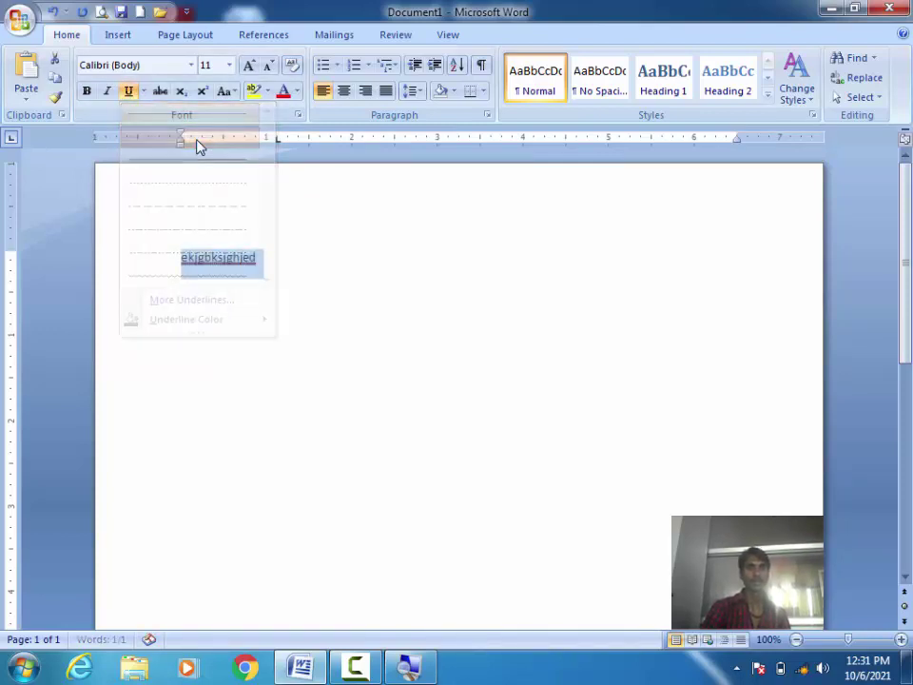
click(143, 91)
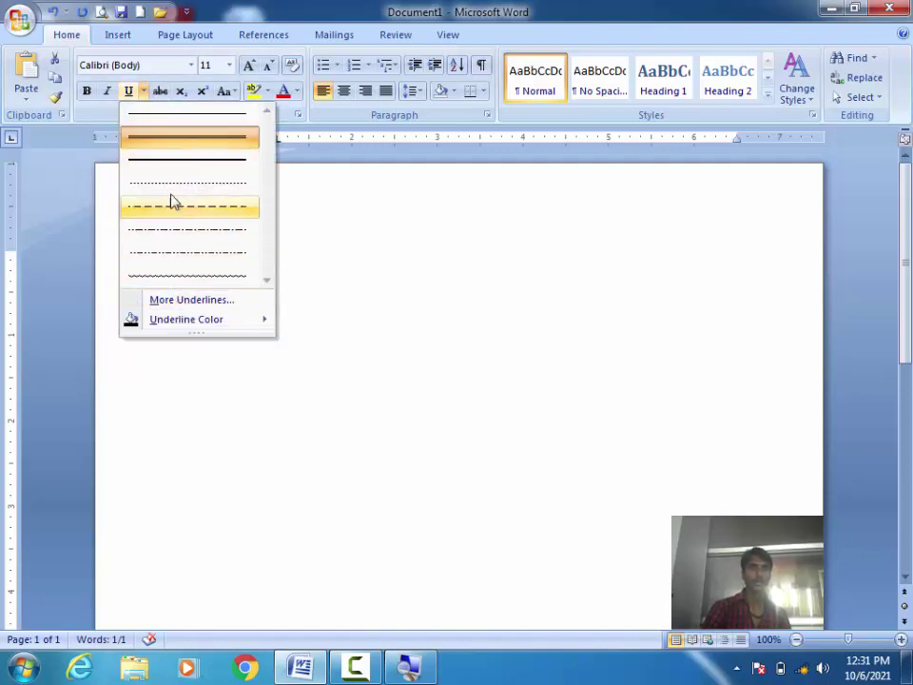
mouse_move(187, 319)
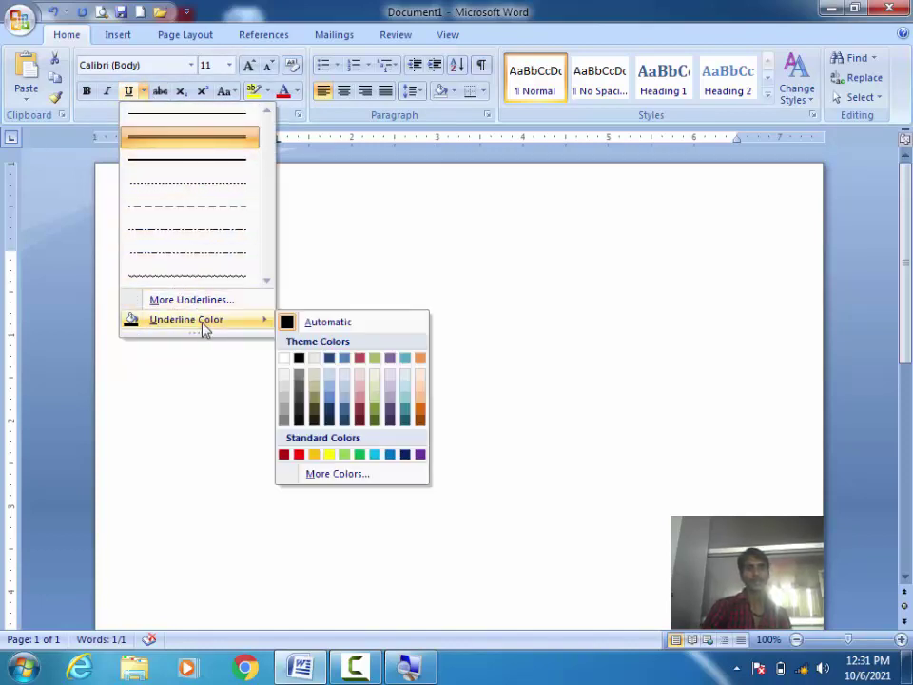
click(404, 413)
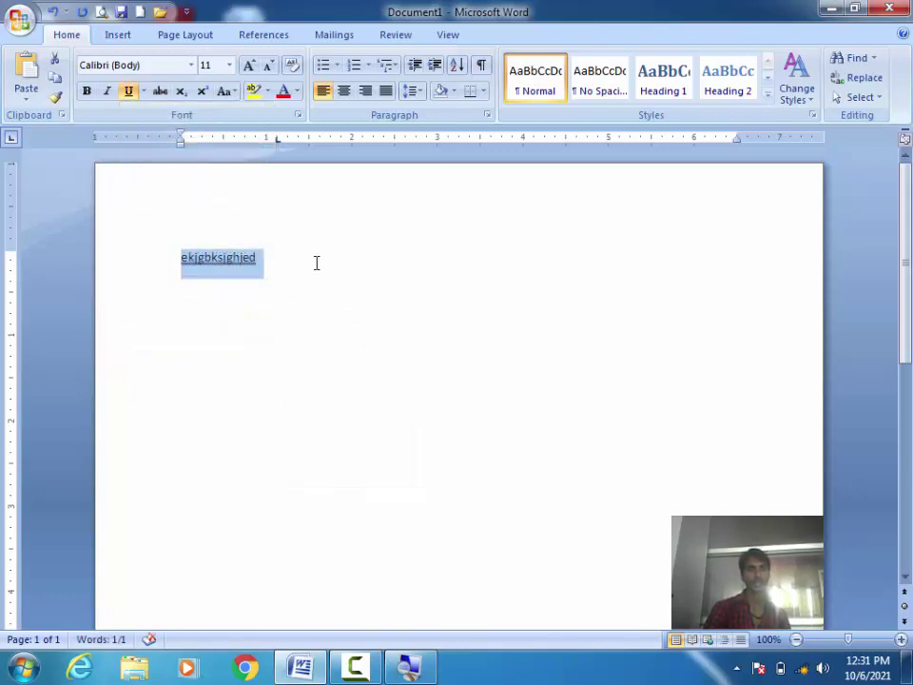
click(145, 91)
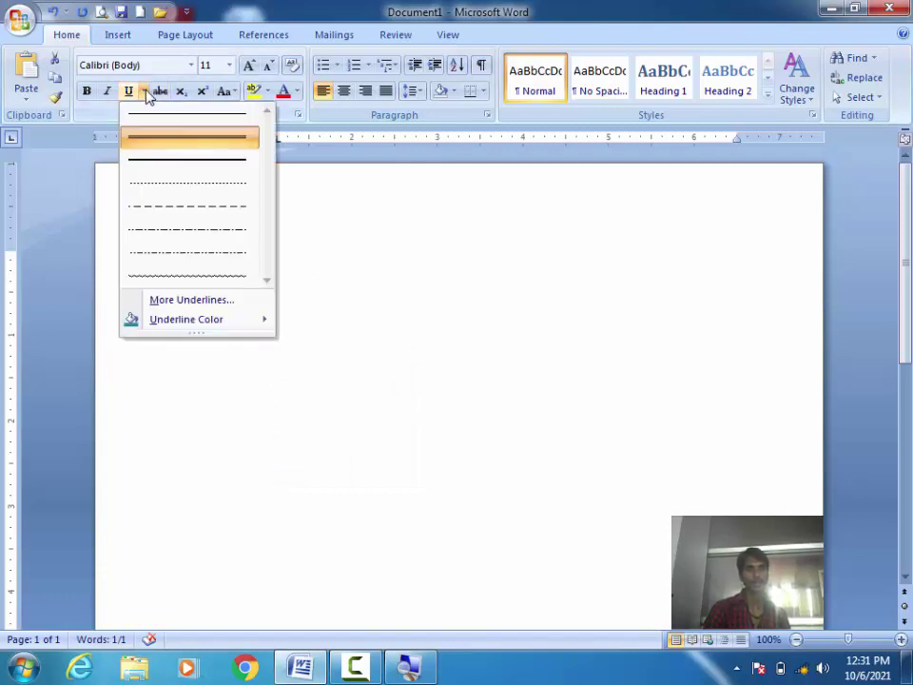
In the Font dialog, try Italic, Bold and Regular before settling on the Bold Italic font style.
click(231, 302)
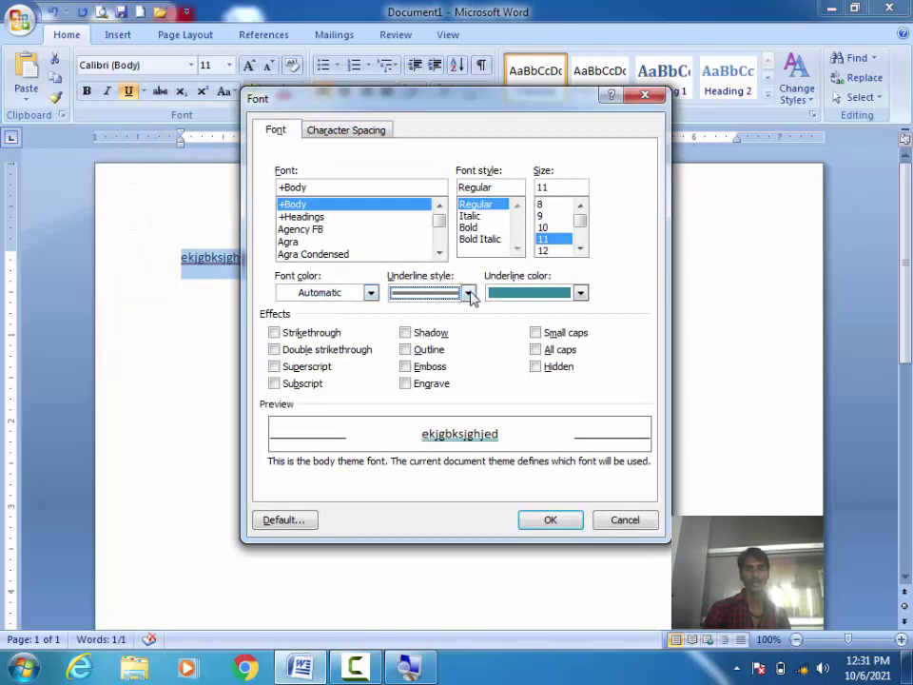
click(468, 294)
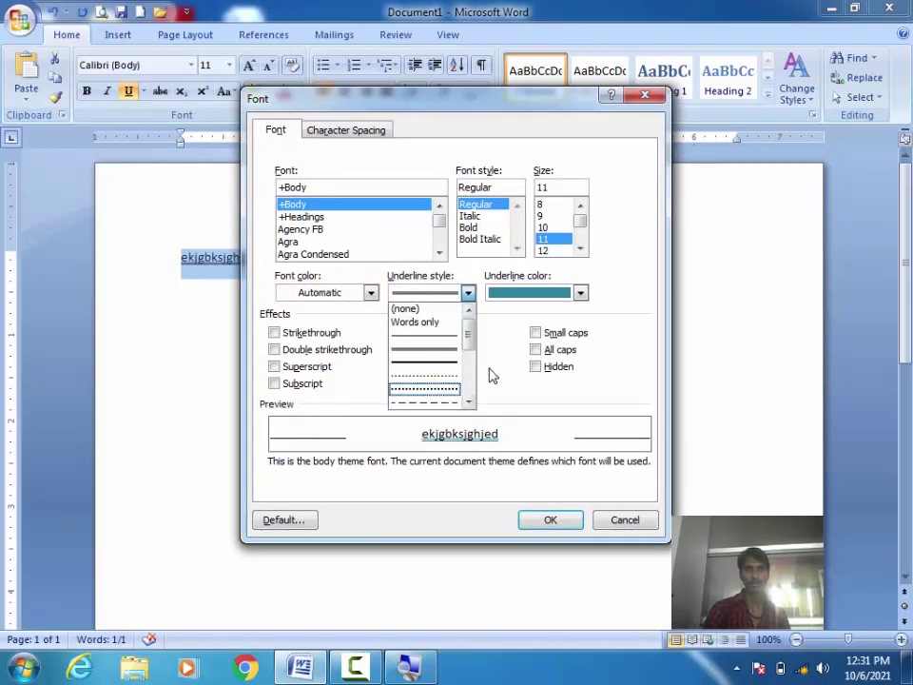
click(507, 328)
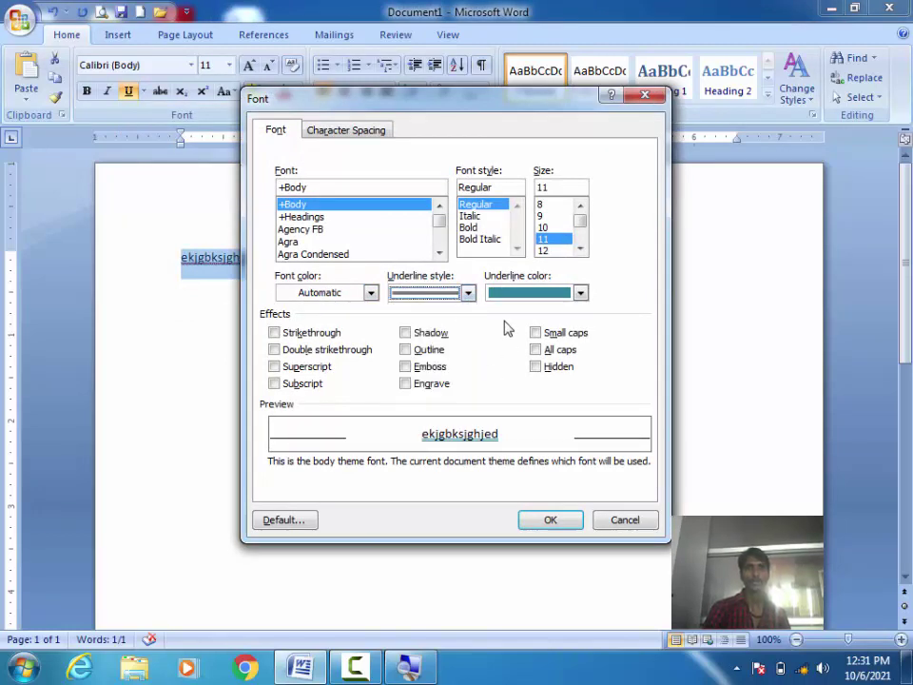
click(480, 215)
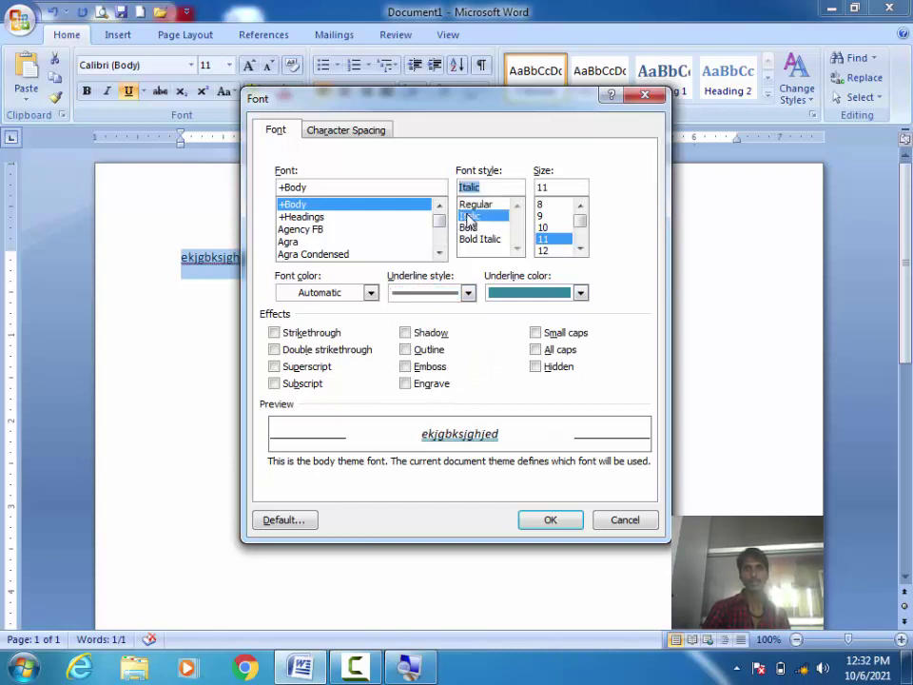
click(473, 228)
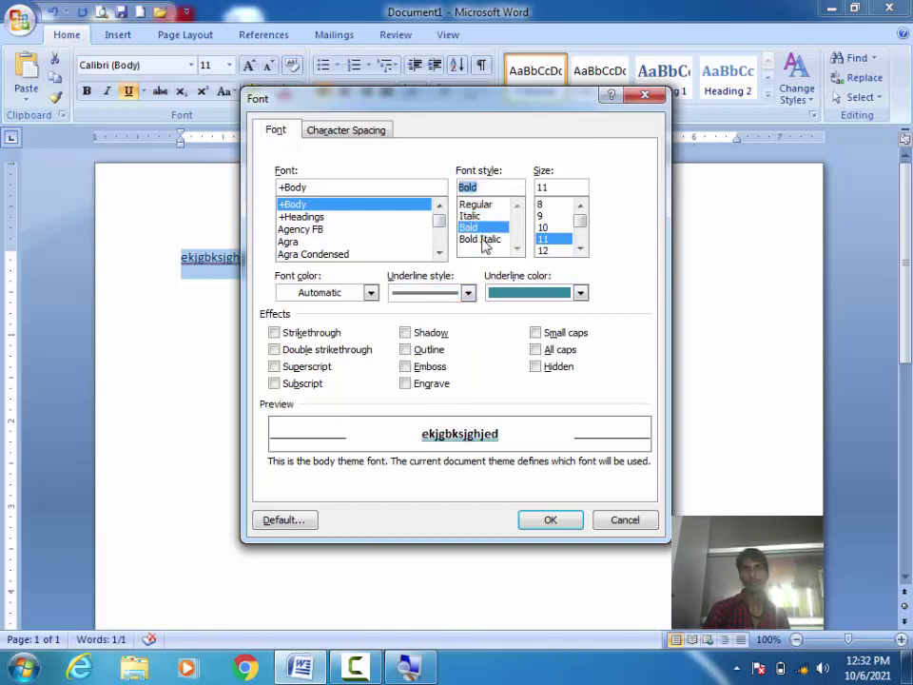
click(481, 238)
click(472, 205)
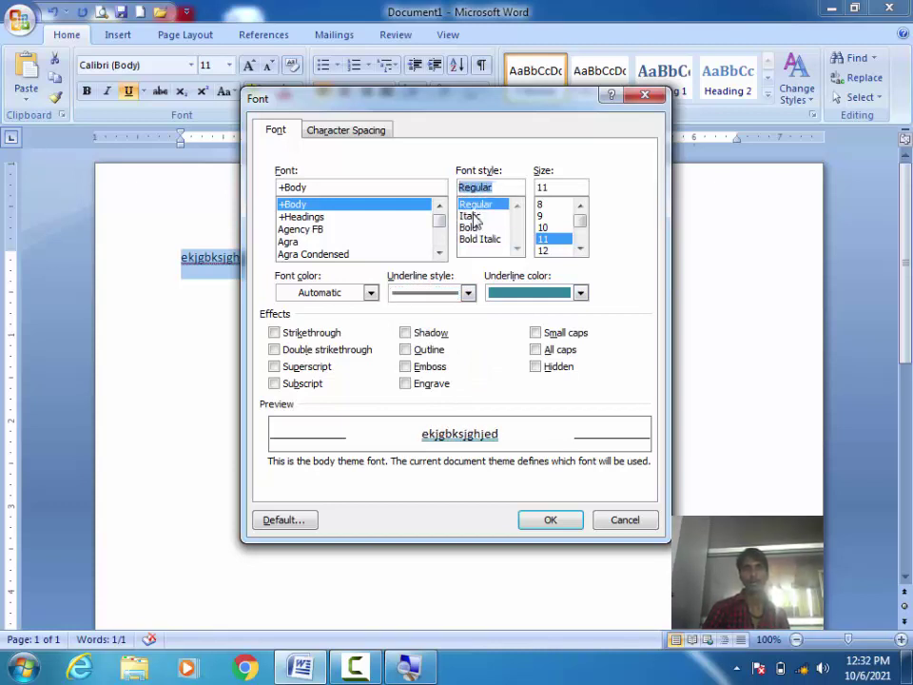
click(471, 217)
click(475, 229)
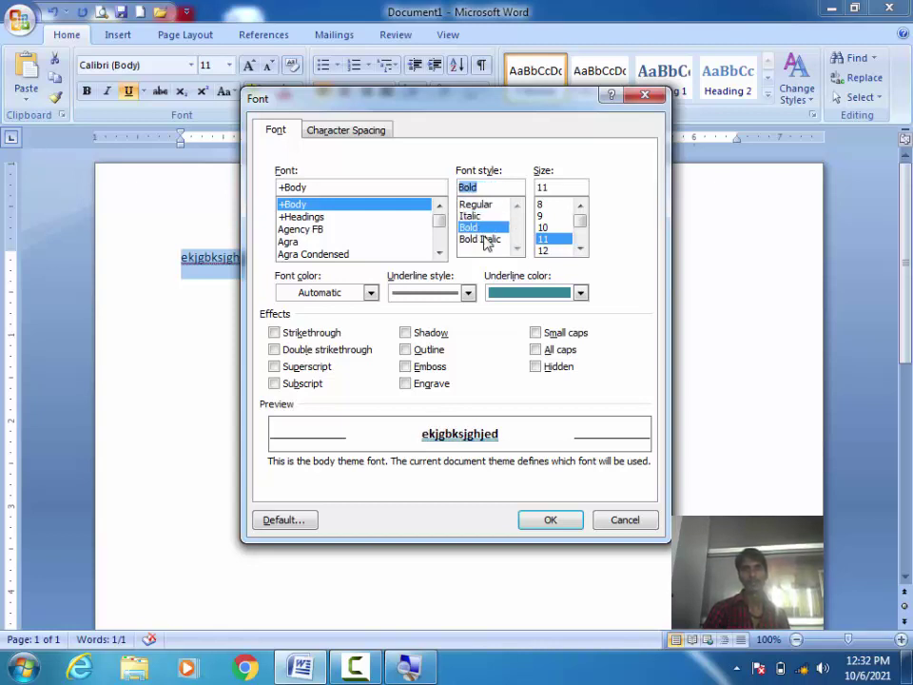
click(482, 239)
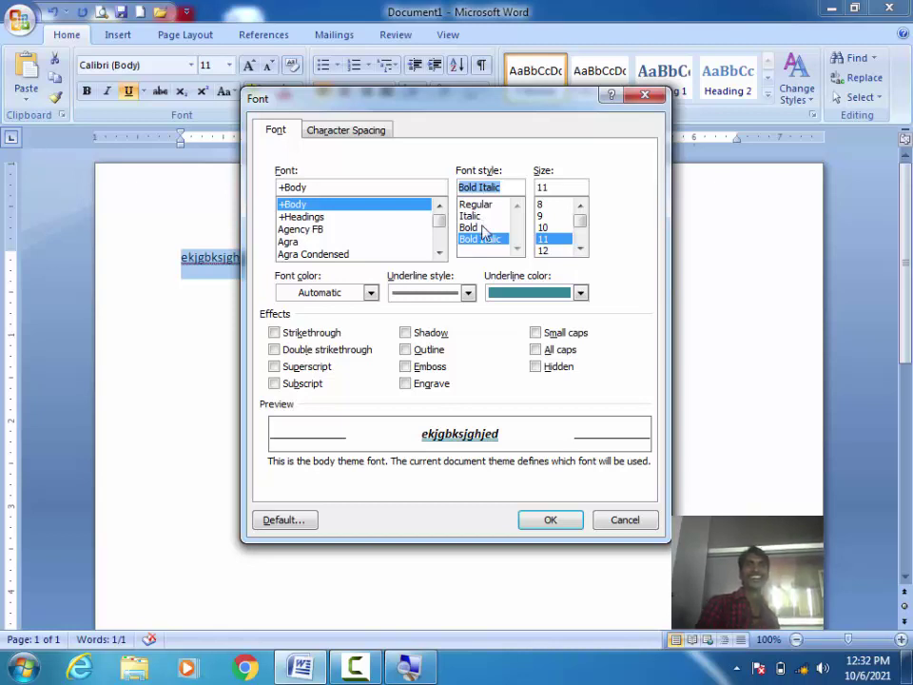
Tick the Shadow and Outline effects to preview them, then untick both.
click(430, 334)
click(434, 351)
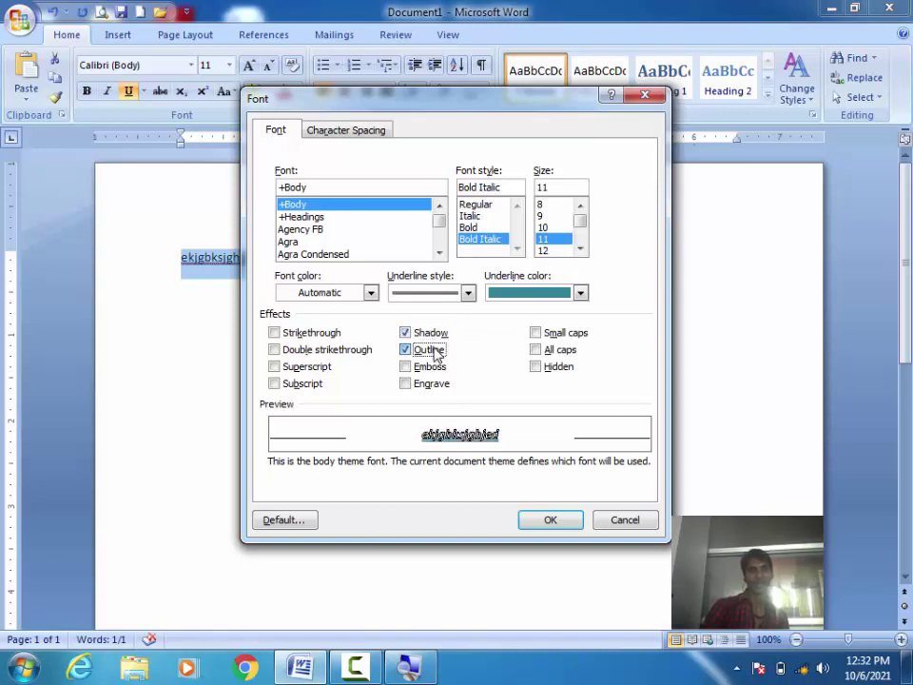
click(433, 351)
click(433, 335)
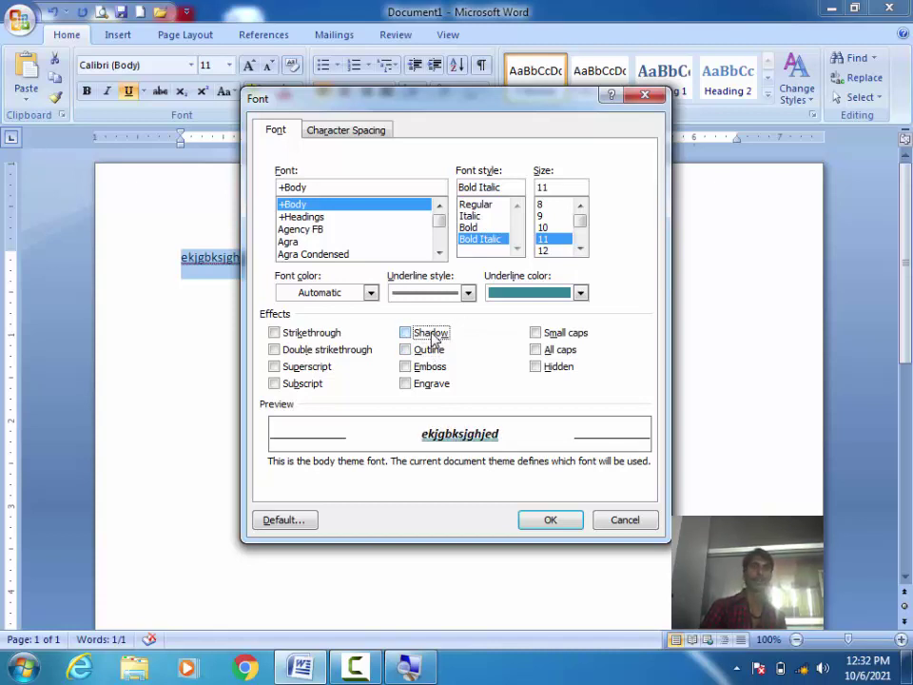
Close the Font dialog without applying it and strike through the test word.
click(647, 94)
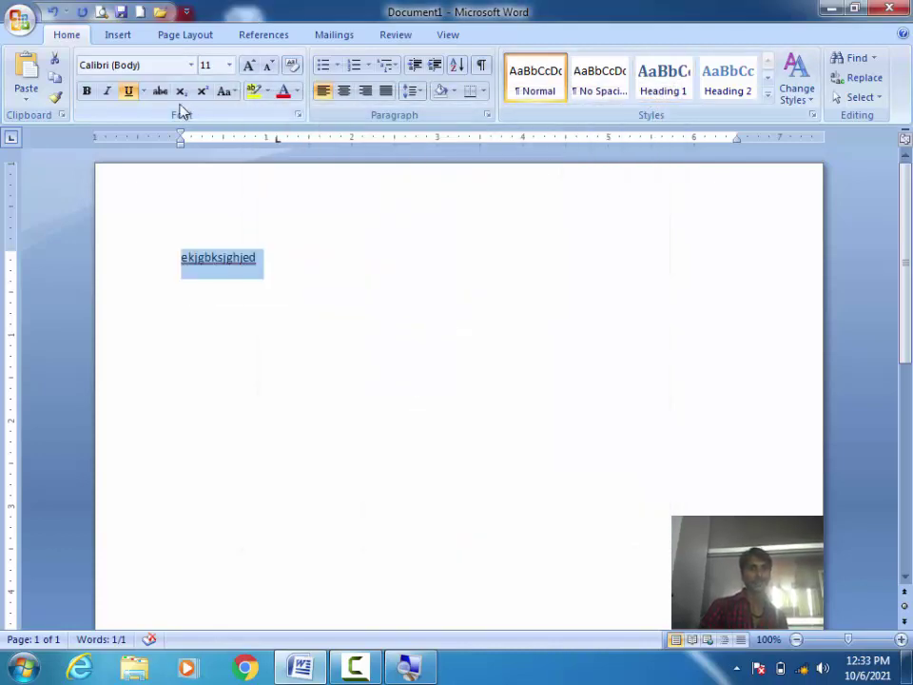
click(144, 91)
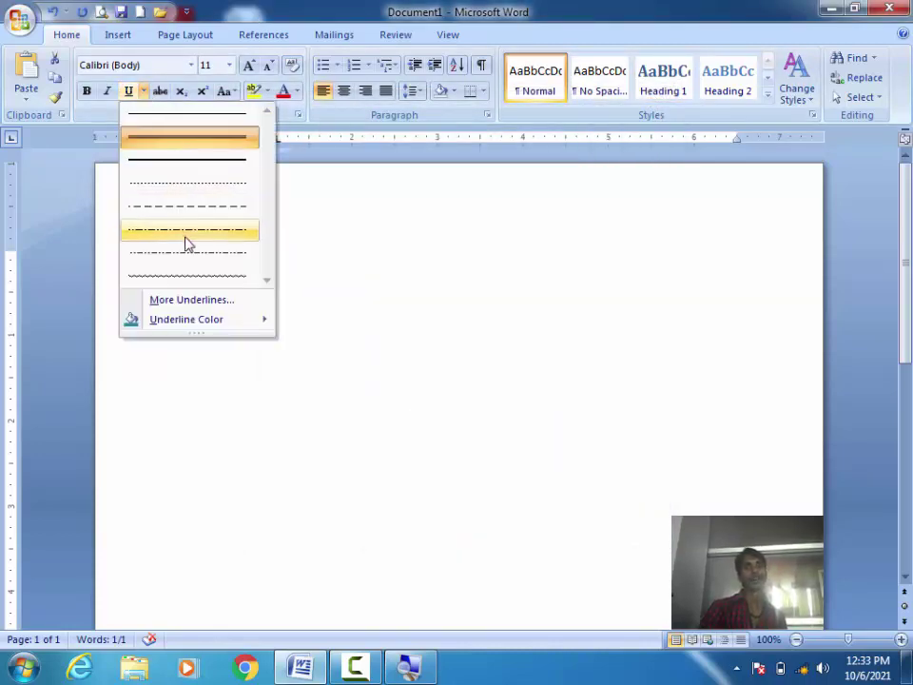
click(323, 245)
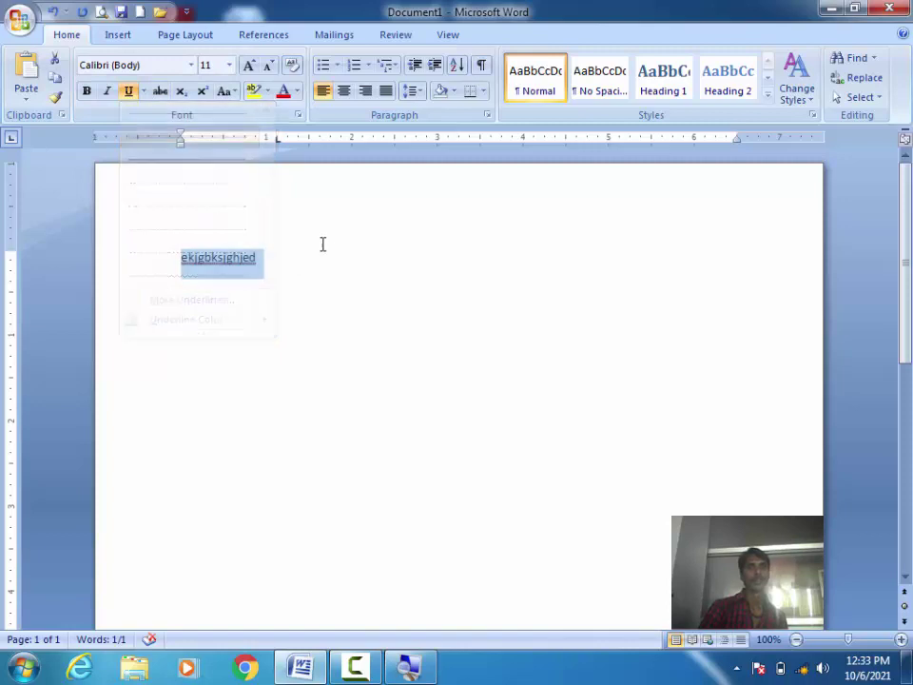
click(162, 92)
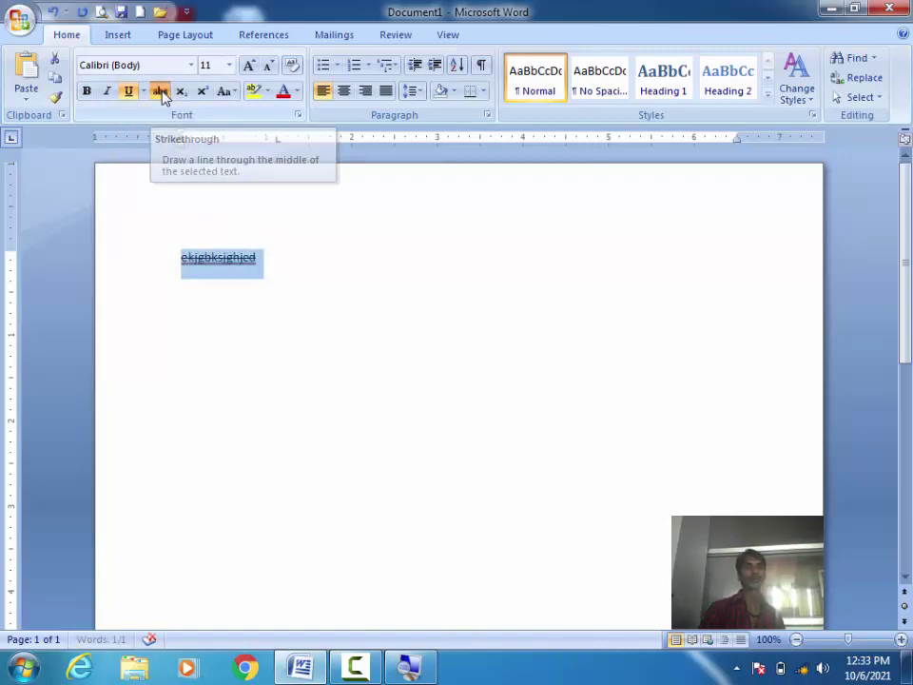
click(306, 251)
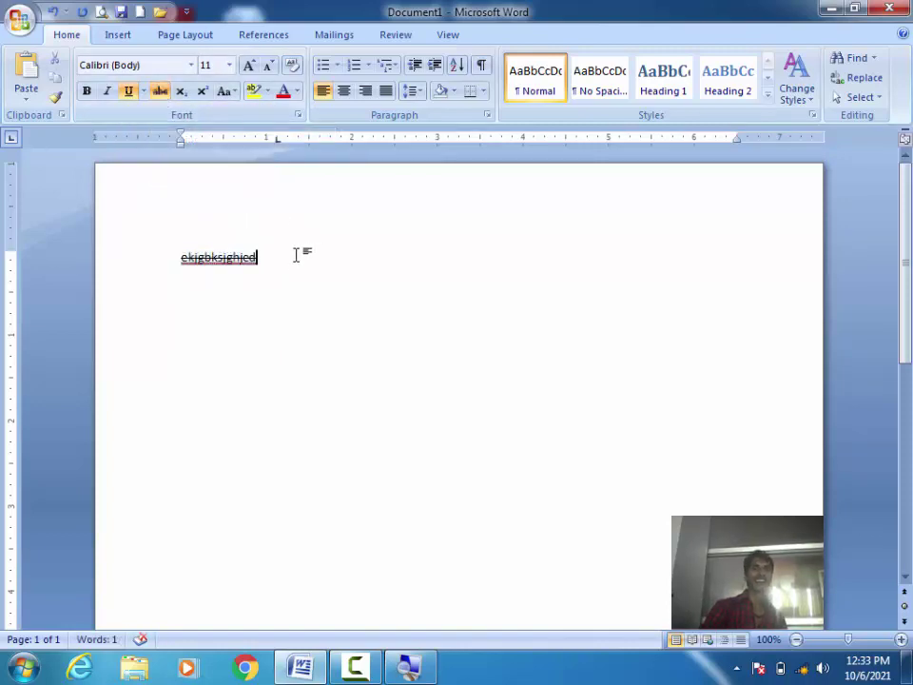
Select the struck-through word with Ctrl+A and delete it, leaving the page blank.
click(172, 250)
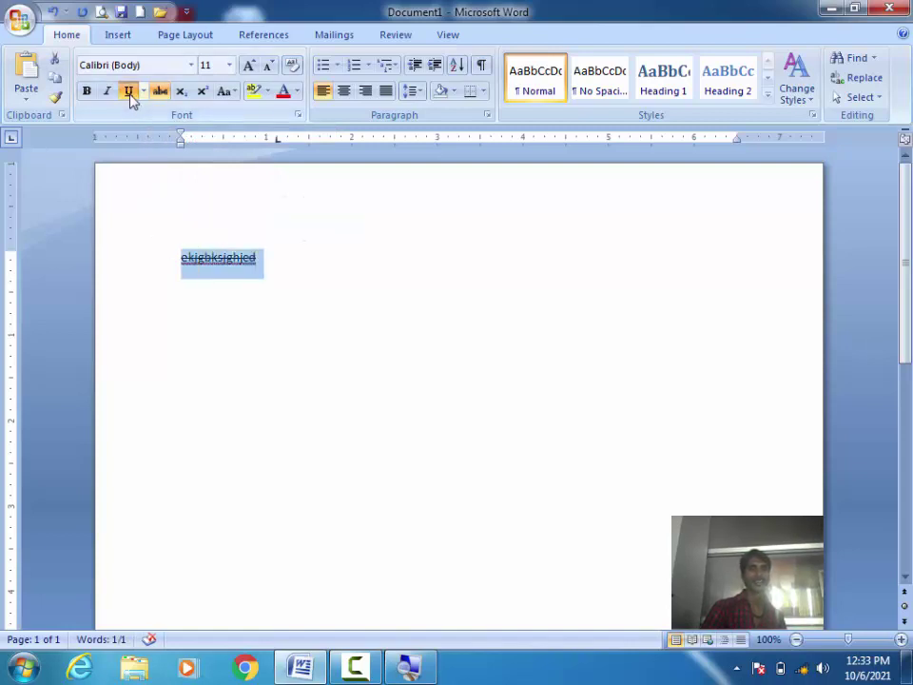
click(278, 232)
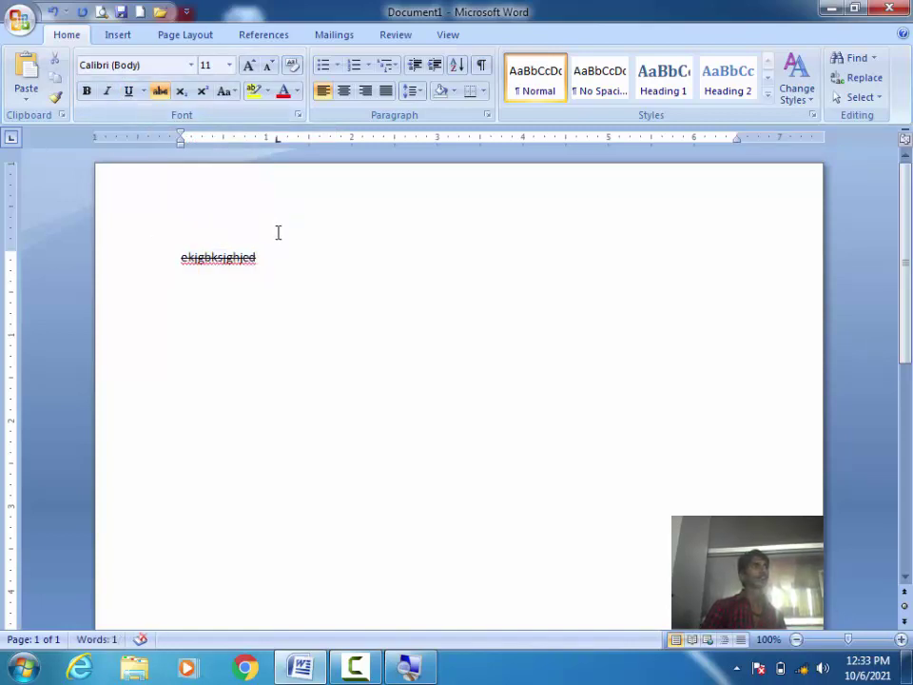
key(ctrl+a)
key(Delete)
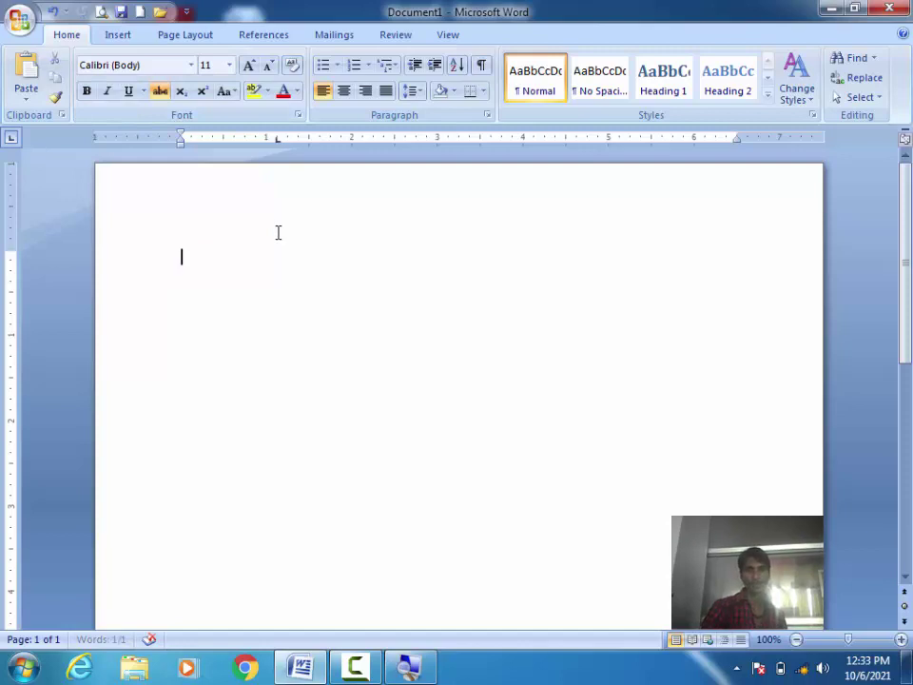
With strikethrough off, type a random test line, then backspace it to 'Lgkwrnglisrgnlsigbslighif'.
click(163, 91)
text(lgkwrnglisrgnlsigbslighif)
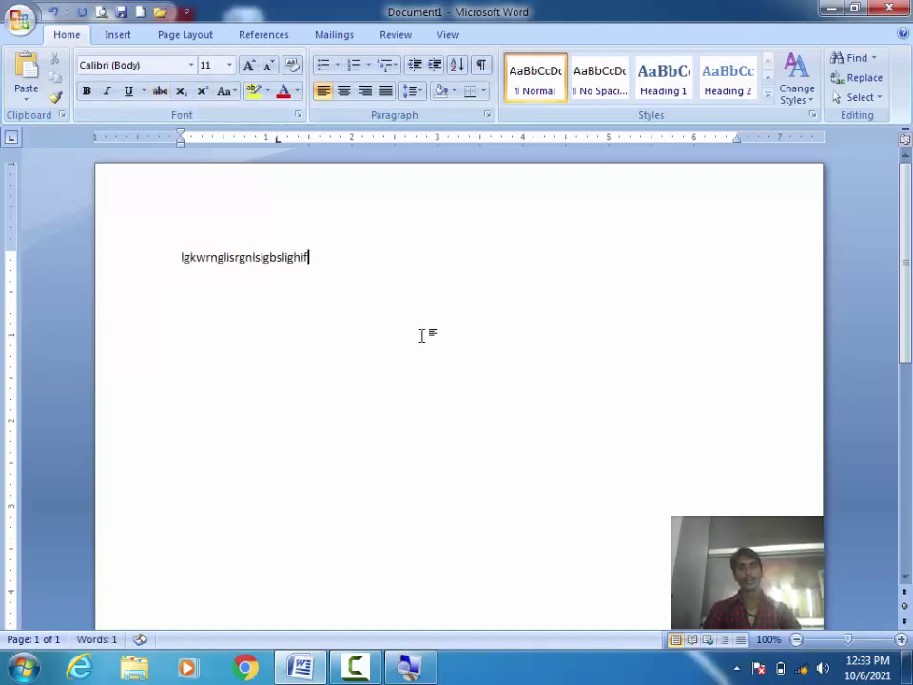
text( vuhg irugherugherliugh urlugh)
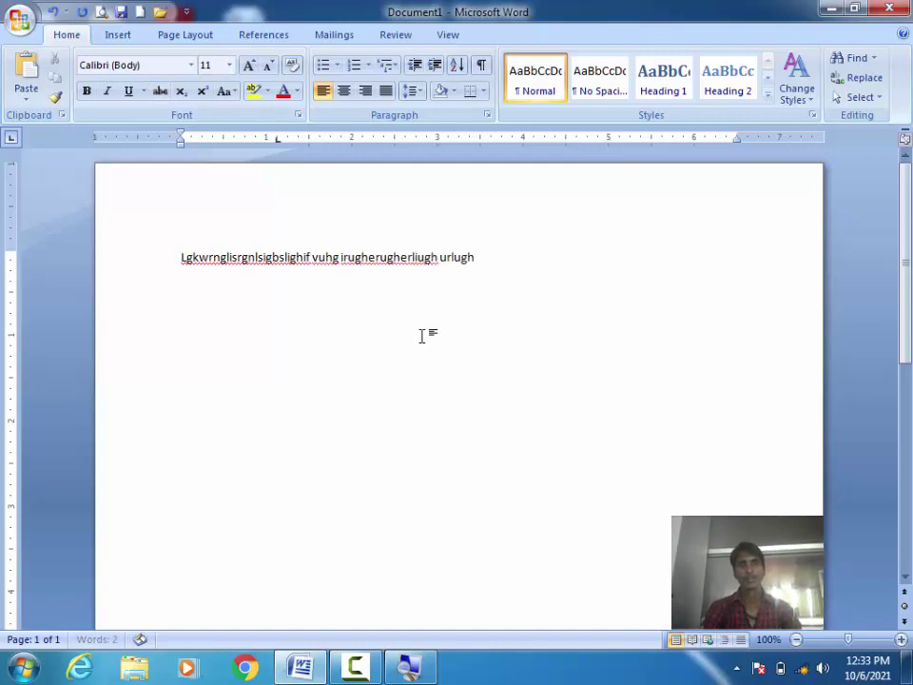
text( iugh sg siug sug euigsiu sdiusd iusds)
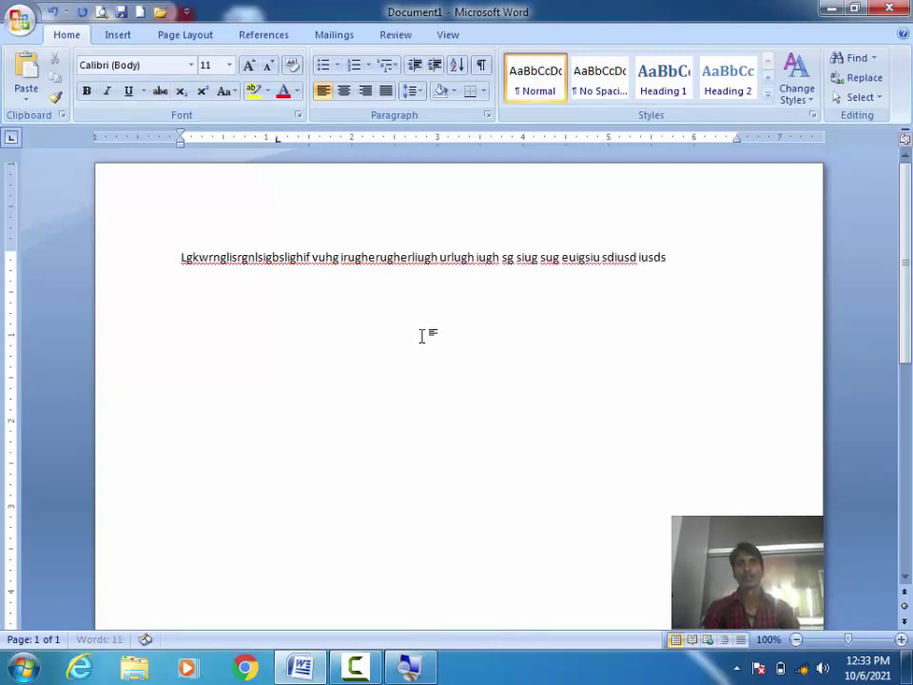
text( siudg su)
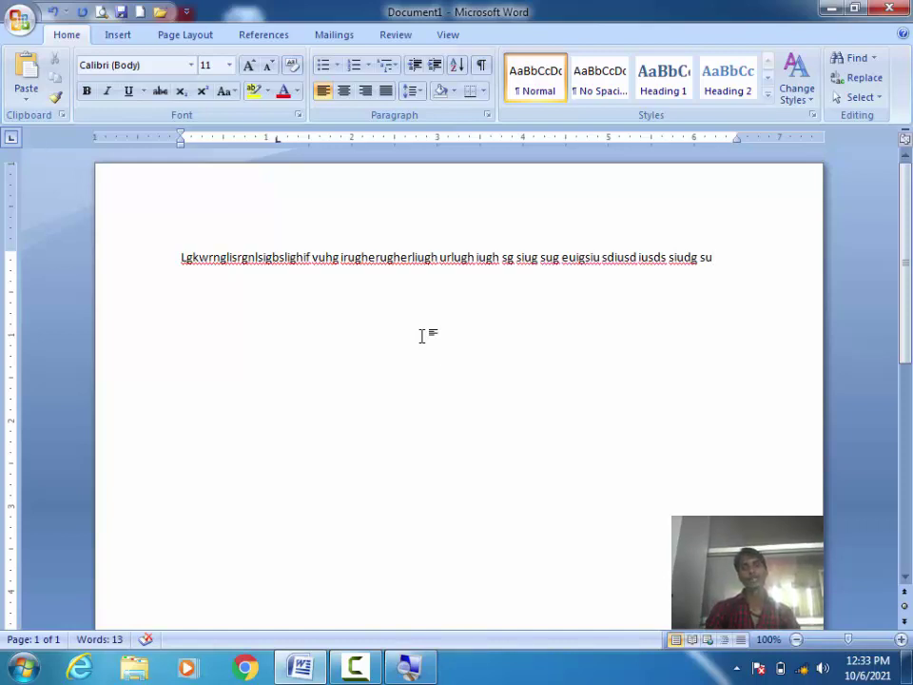
key(BackSpace)
key(BackSpace)
key(BackSpace)
key(BackSpace)
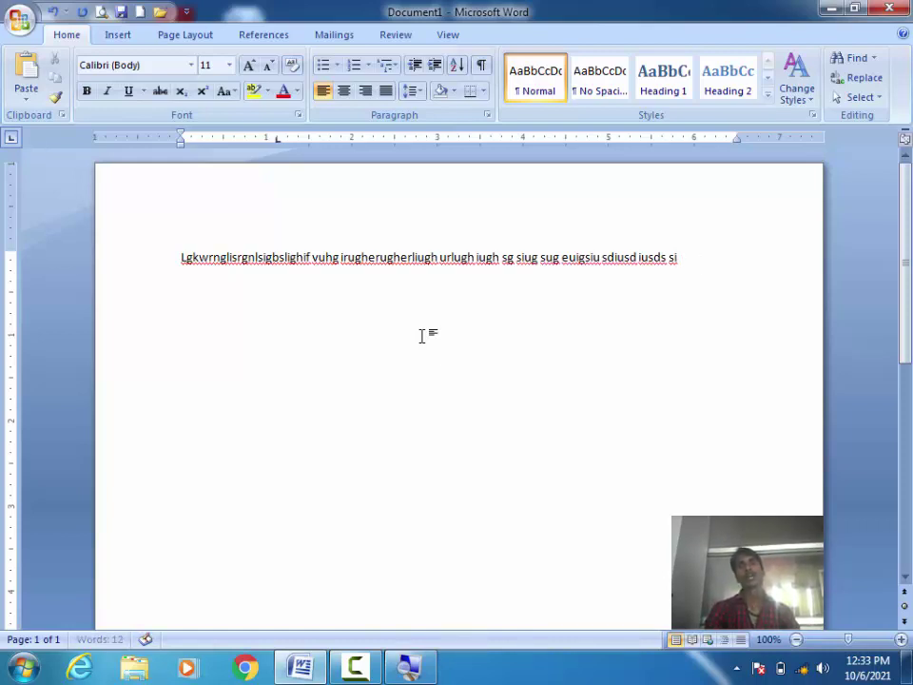
key(BackSpace)
key(BackSpace)
key(BackSpace)
key(BackSpace)
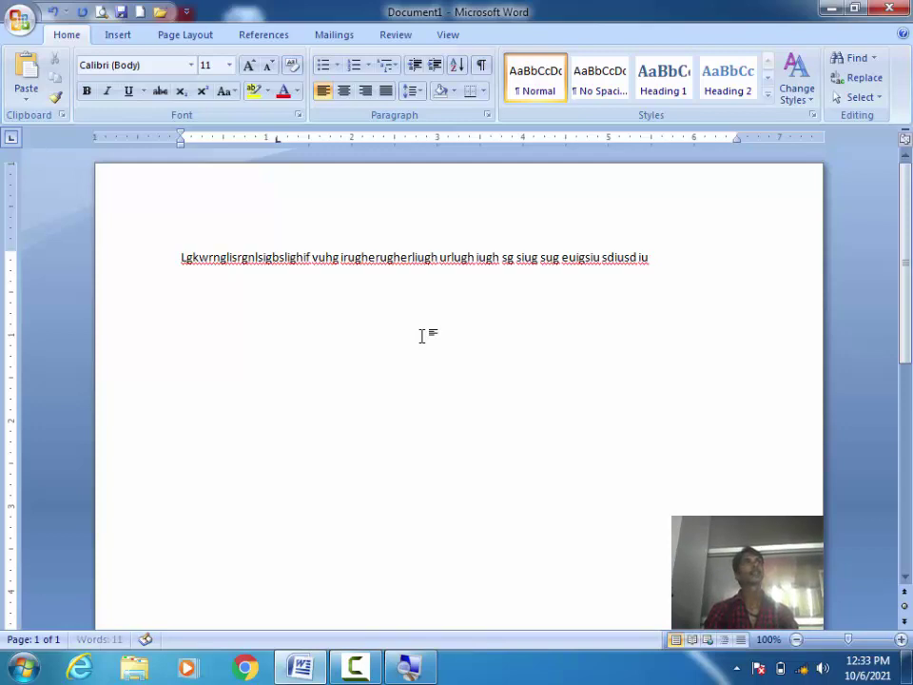
key(BackSpace)
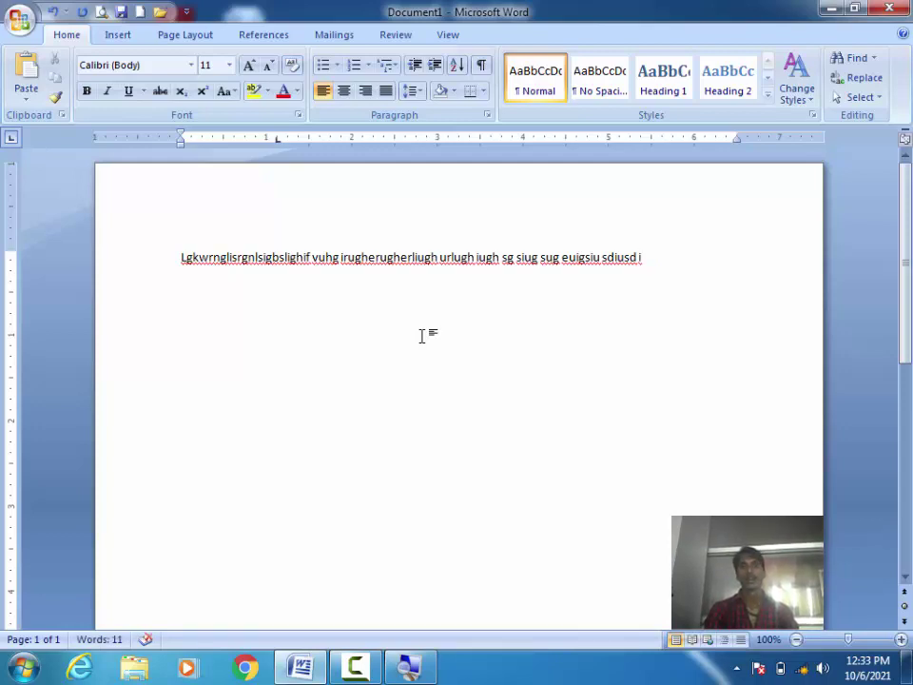
key(BackSpace)
key(BackSpace)
key(BackSpace)
key(BackSpace)
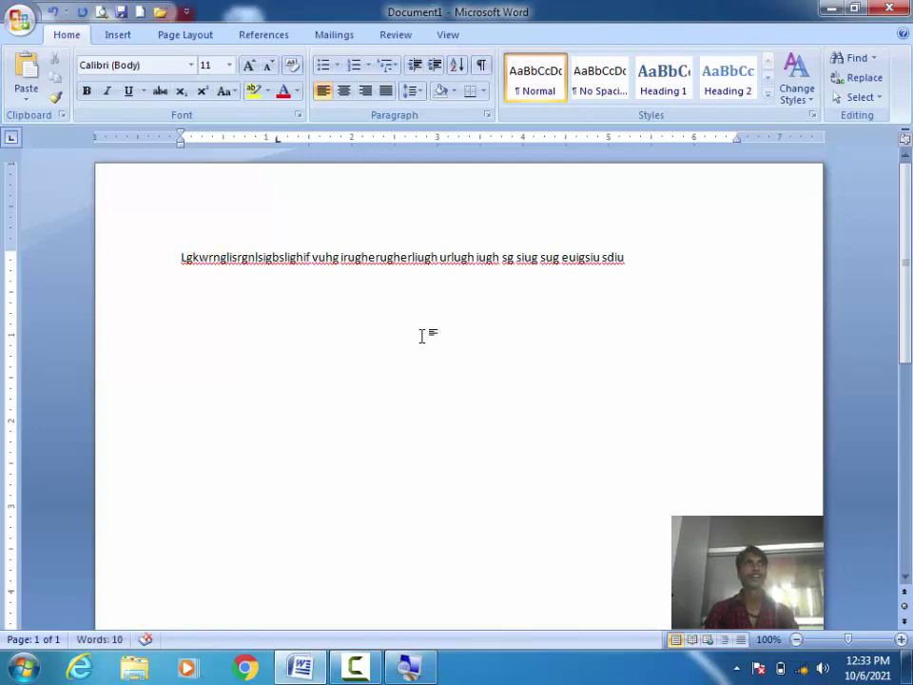
key(BackSpace)
key(BackSpace)
key(BackSpace)
key(BackSpace)
key(BackSpace)
key(BackSpace)
key(BackSpace)
key(BackSpace)
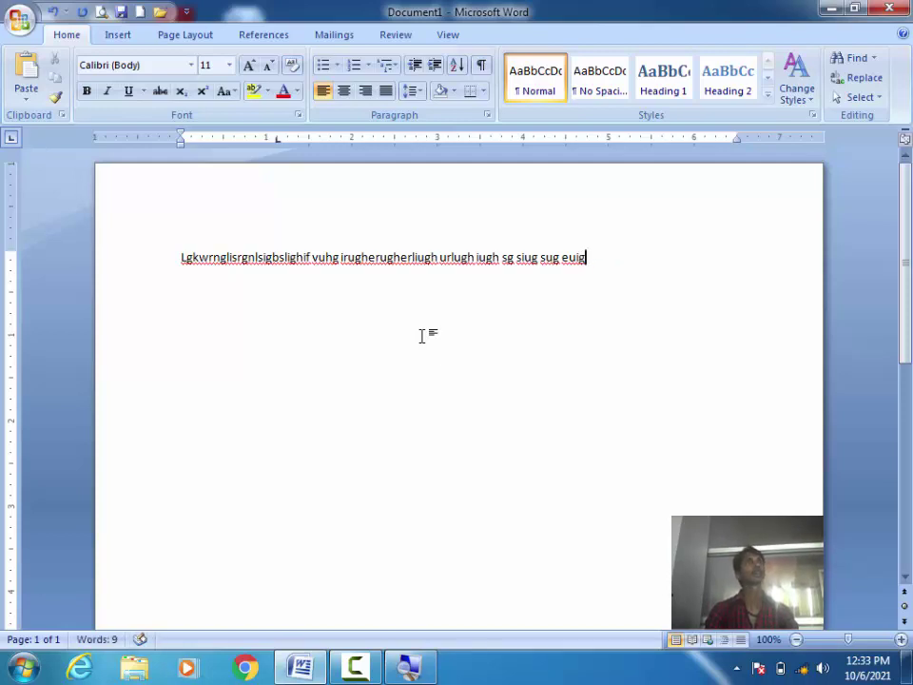
key(BackSpace)
key(BackSpace)
key(BackSpace)
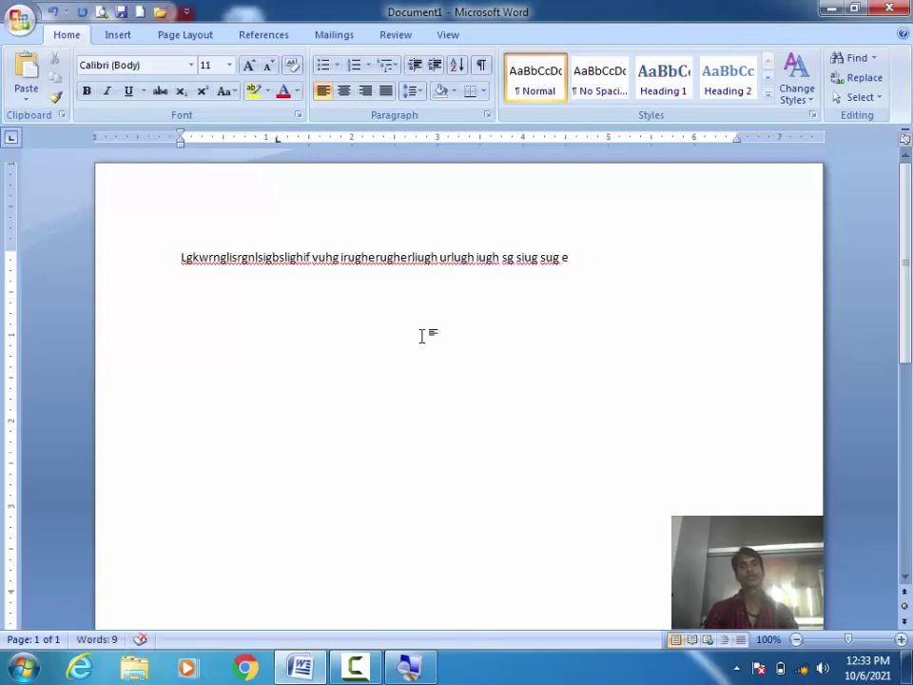
key(BackSpace)
key(BackSpace)
key(BackSpace)
key(BackSpace)
key(BackSpace)
key(BackSpace)
key(BackSpace)
key(BackSpace)
key(BackSpace)
key(BackSpace)
key(BackSpace)
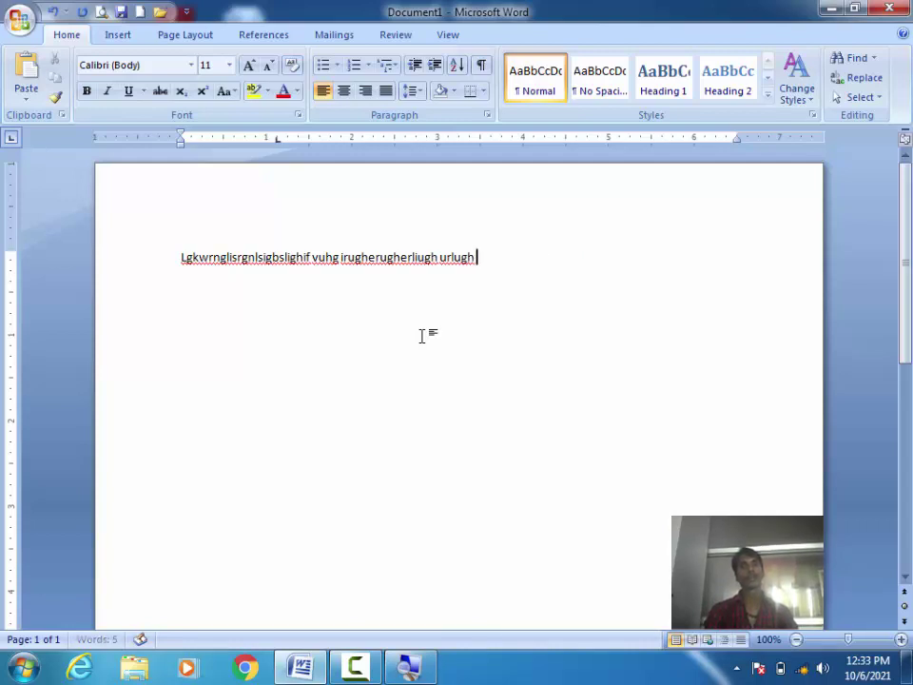
key(BackSpace)
key(BackSpace)
key(BackSpace)
key(BackSpace)
key(BackSpace)
key(BackSpace)
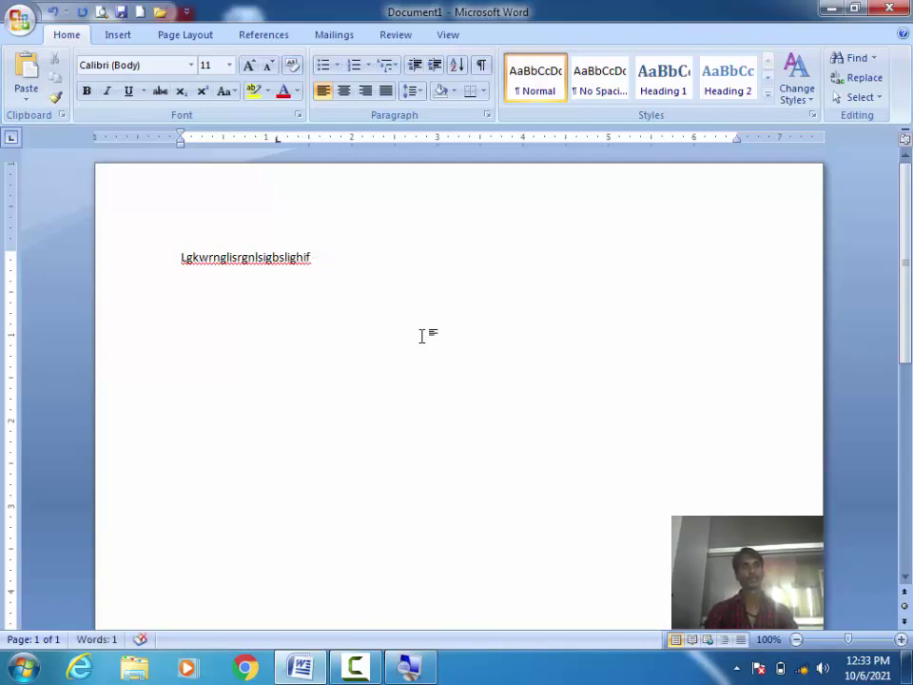
key(BackSpace)
key(BackSpace)
key(BackSpace)
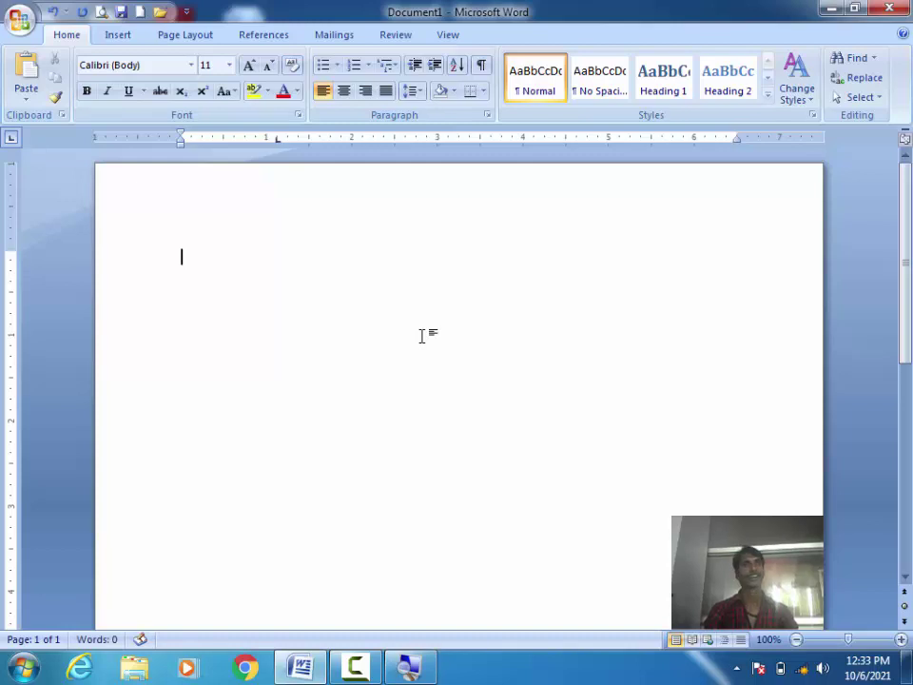
Type 'sekjn s kjsbdj jfn jf fksd' and backspace it away.
text(sekjn s kjsbdj )
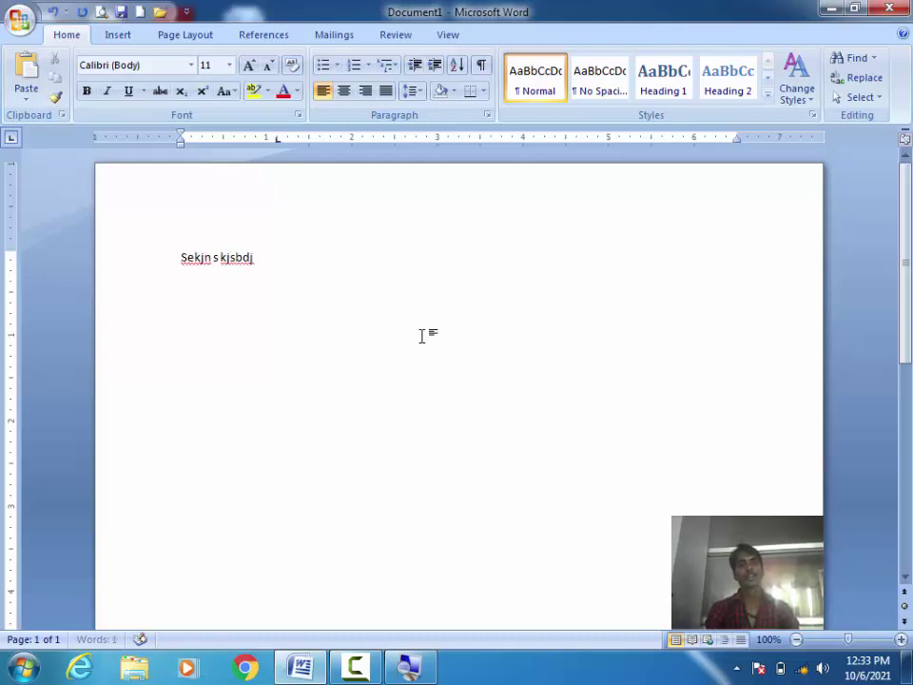
text(jfn jf fksd)
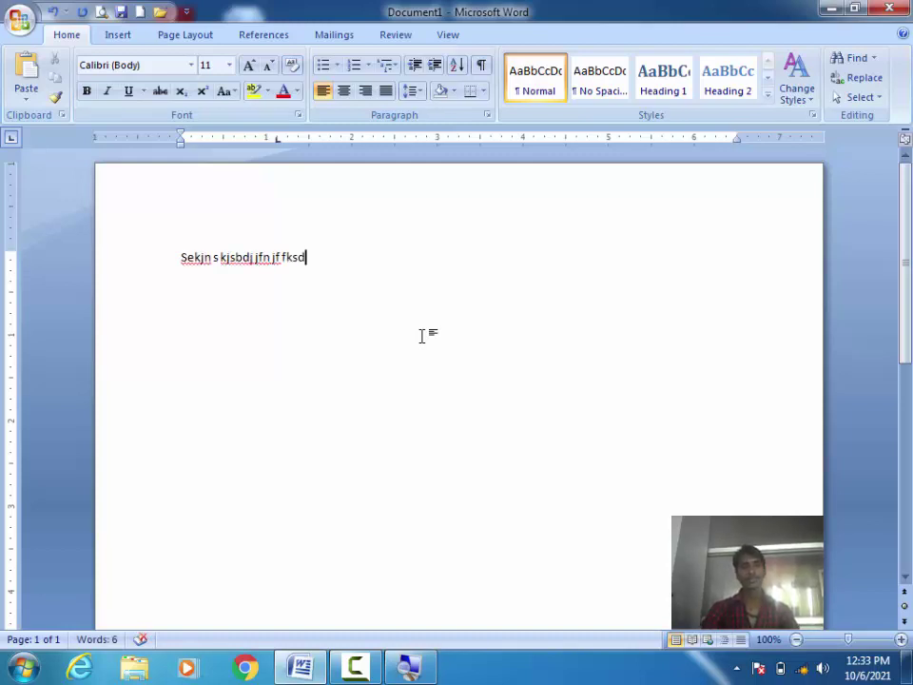
key(BackSpace)
key(BackSpace)
key(BackSpace)
key(BackSpace)
key(BackSpace)
key(BackSpace)
key(BackSpace)
key(BackSpace)
key(BackSpace)
key(BackSpace)
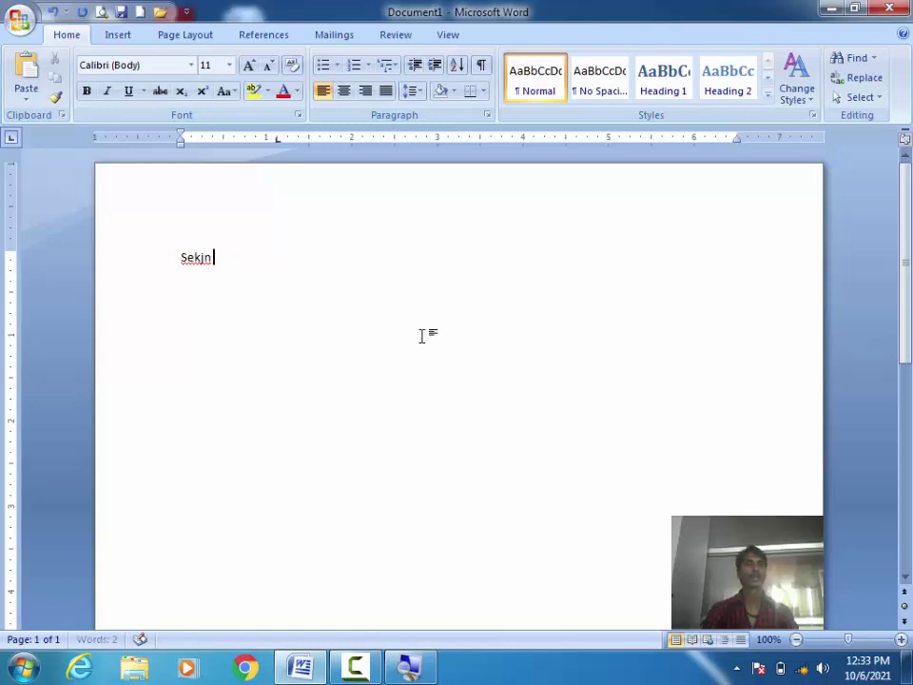
key(BackSpace)
key(BackSpace)
key(BackSpace)
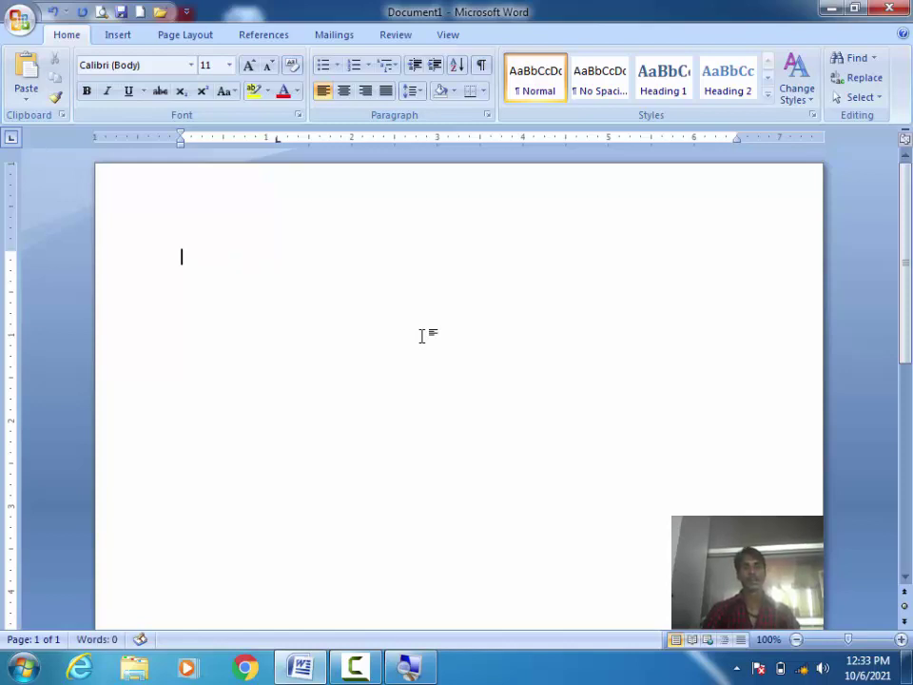
Type 'Siegh gh ughu udfg hdghdu udg hd' and delete it from the start of the line.
text(Siegh gh ughu udfg hdghdu udg hd)
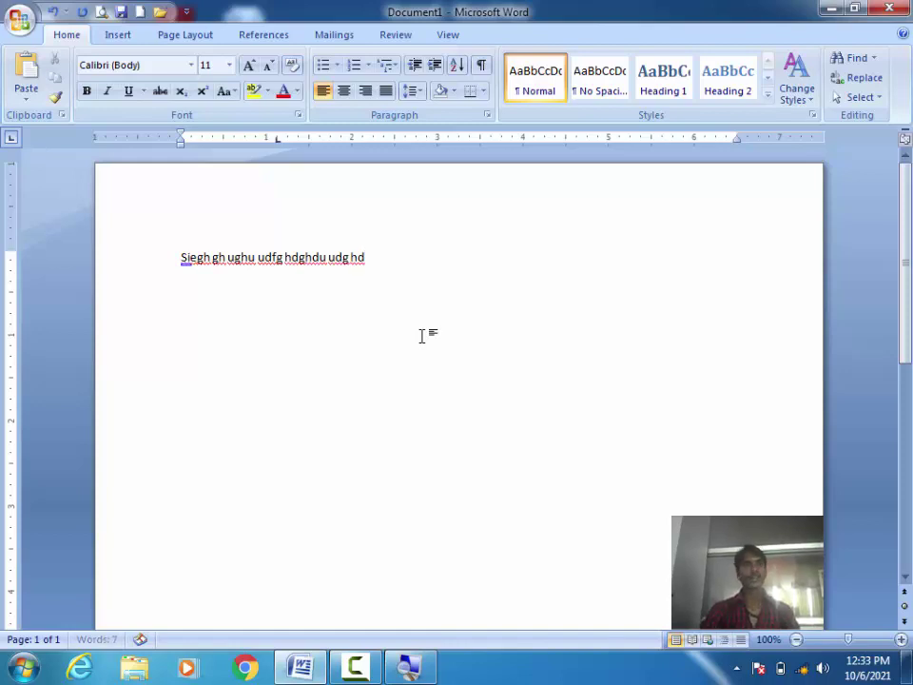
key(Home)
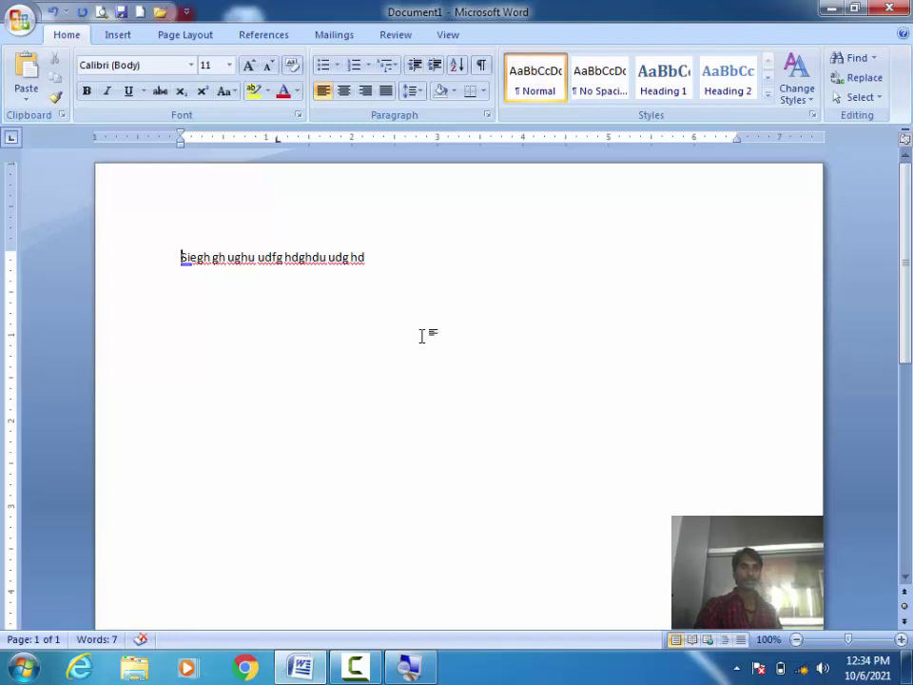
key(Delete)
key(Delete)
key(Delete)
key(Delete)
key(Delete)
key(Delete)
key(Delete)
key(Delete)
key(Delete)
key(Delete)
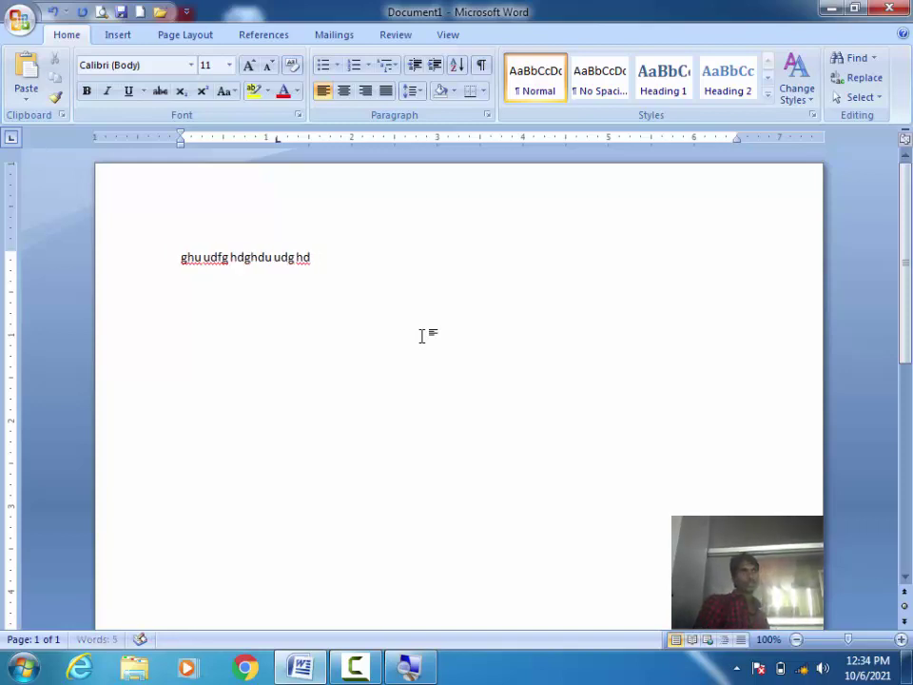
key(Delete)
key(Delete)
key(Delete)
key(Delete)
key(Delete)
key(Delete)
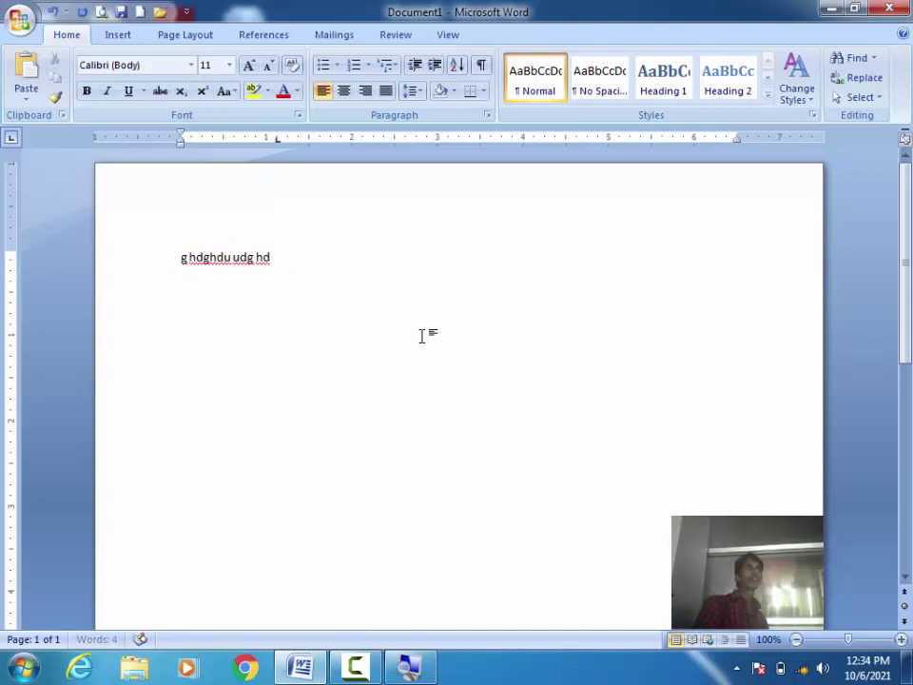
key(Delete)
key(Delete)
key(Delete)
key(Delete)
key(Delete)
key(Delete)
key(Delete)
key(Delete)
key(Delete)
key(Delete)
key(Delete)
key(Delete)
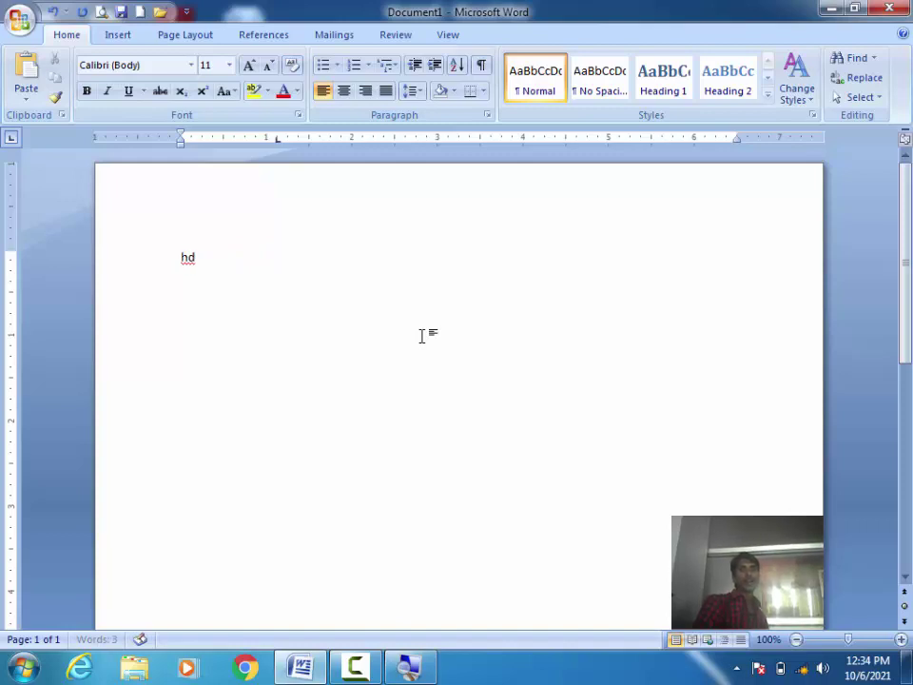
key(Delete)
key(Delete)
Type 'ukushgu sghs ugdg dsg' and delete it from the front, leaving only 'dsg'.
text(ukushgu sghs ugdg dsg)
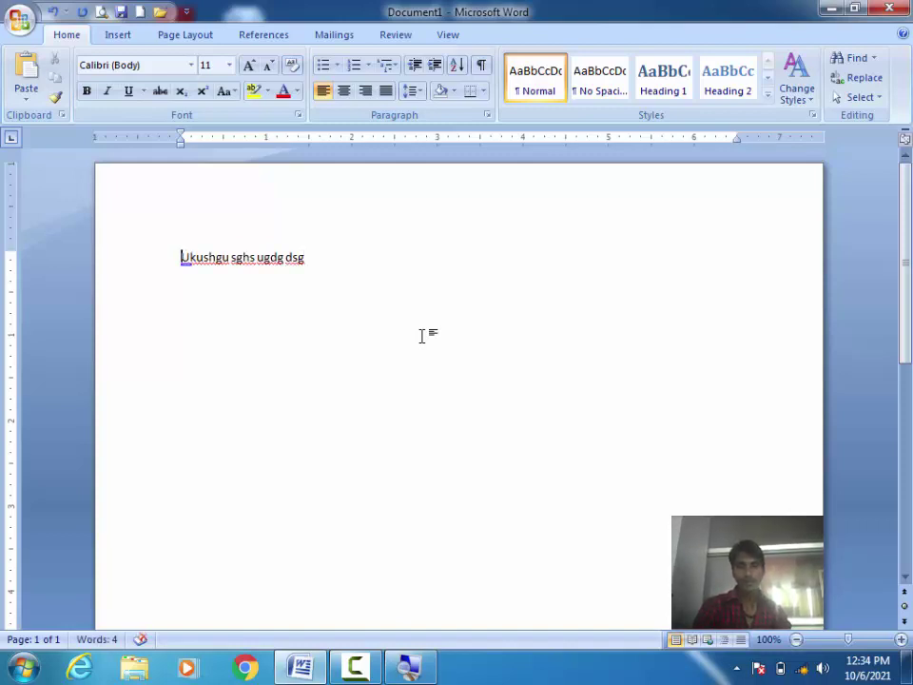
key(Delete)
key(Delete)
key(Delete)
key(Delete)
key(Delete)
key(Delete)
key(Delete)
key(Delete)
key(Delete)
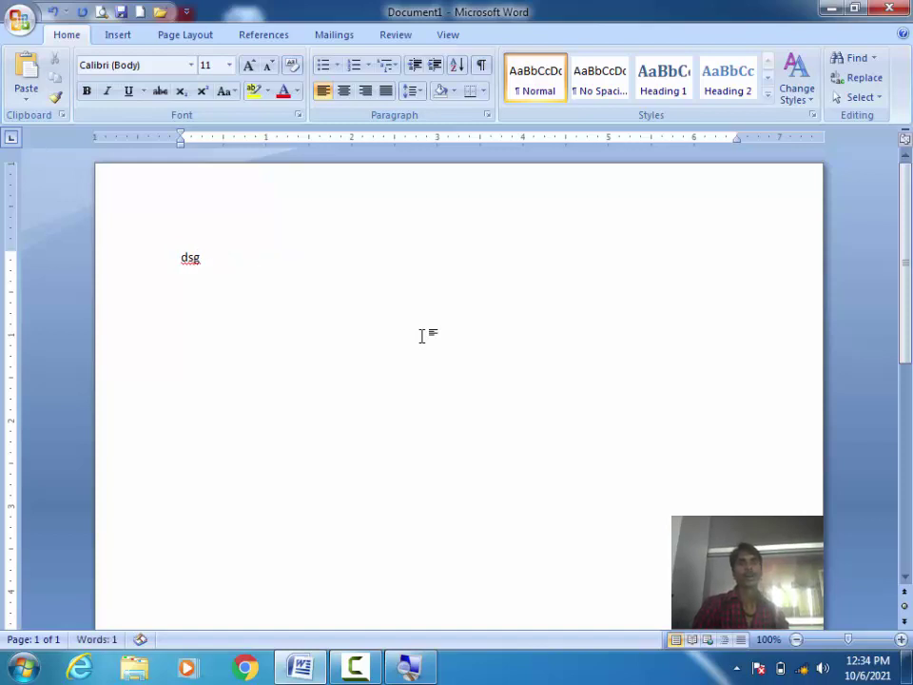
key(Delete)
key(Delete)
key(Delete)
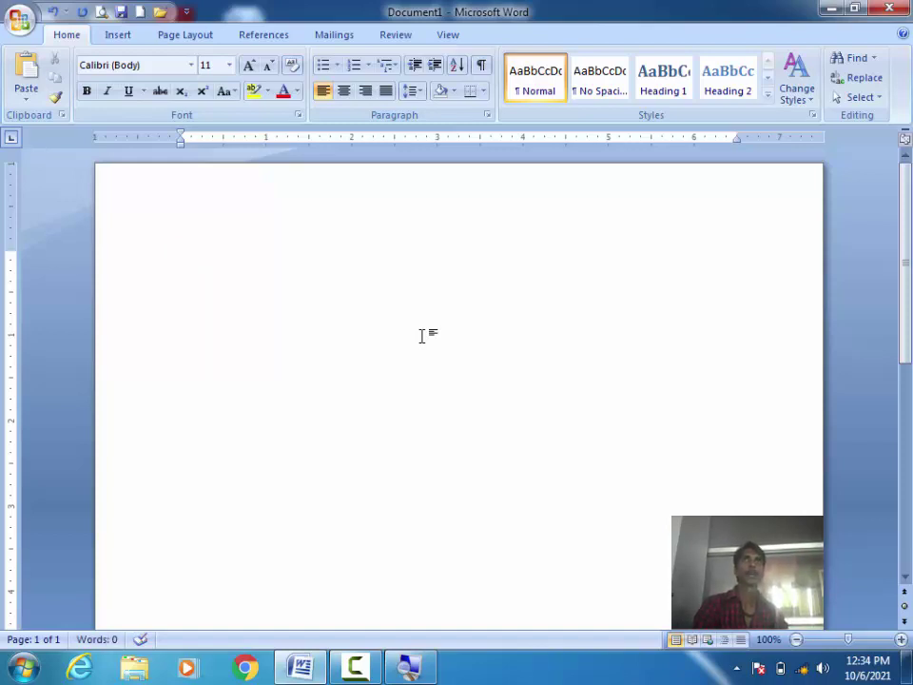
text(Fiuj hgd dg)
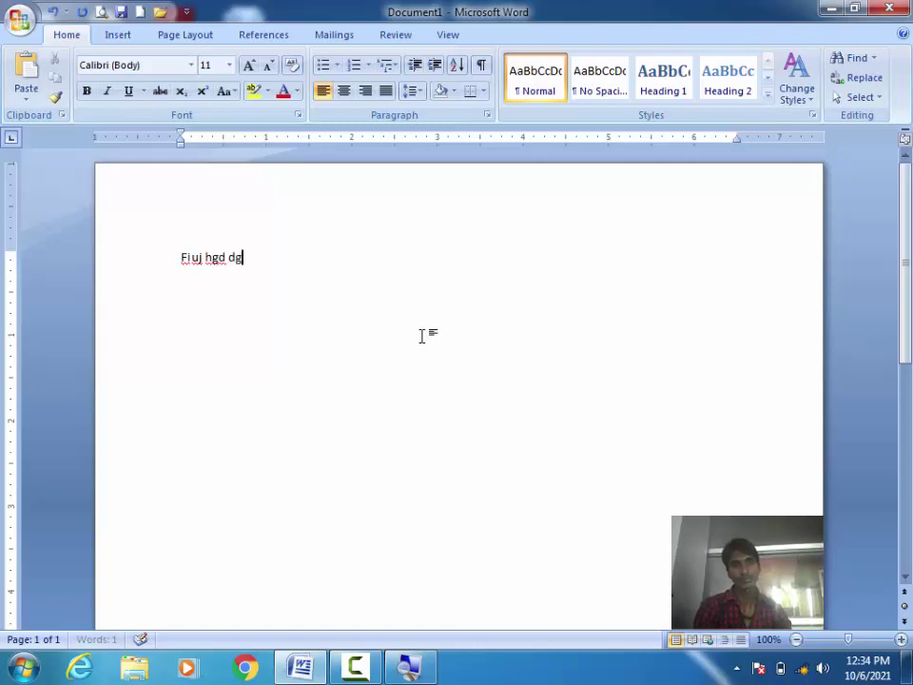
text(zuu)
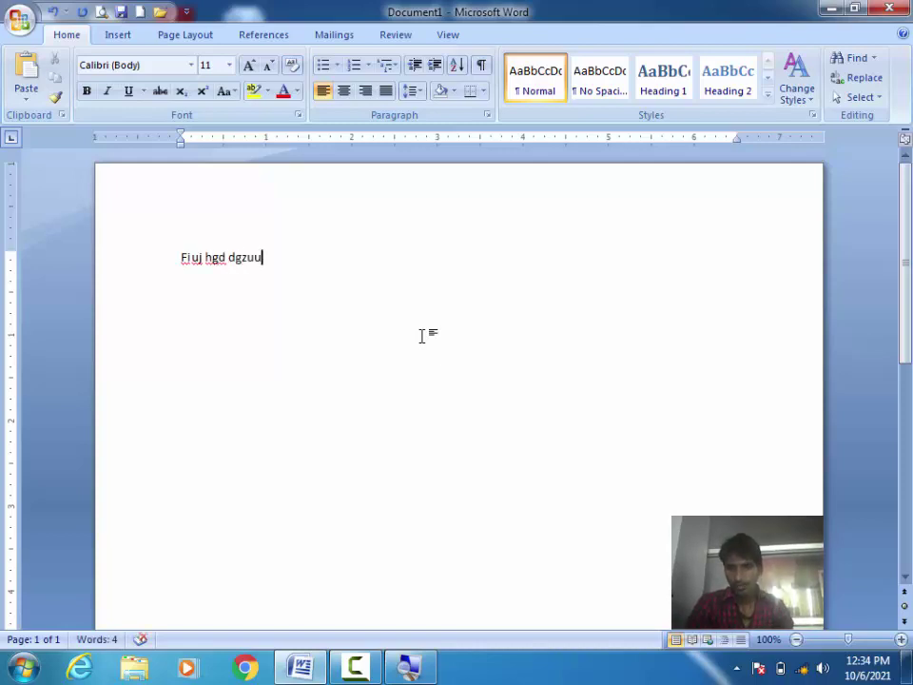
key(BackSpace)
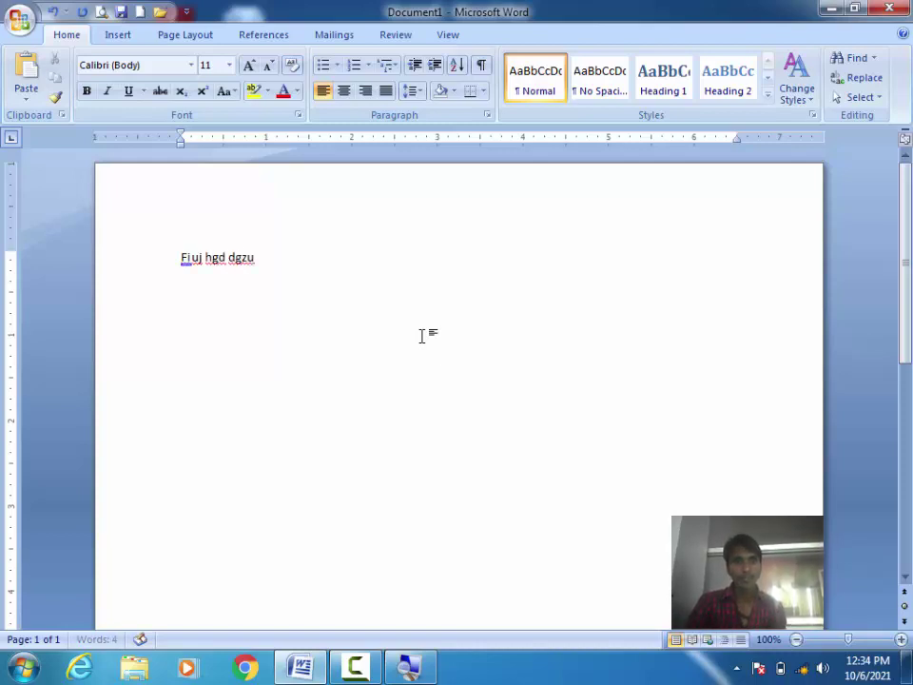
key(Home)
key(End)
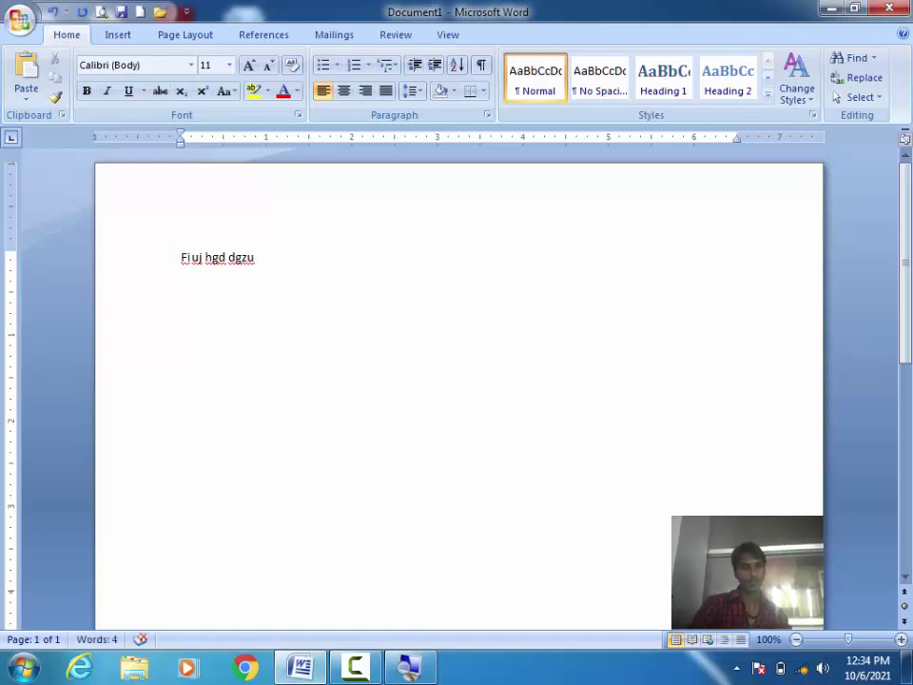
key(ctrl+a)
key(Delete)
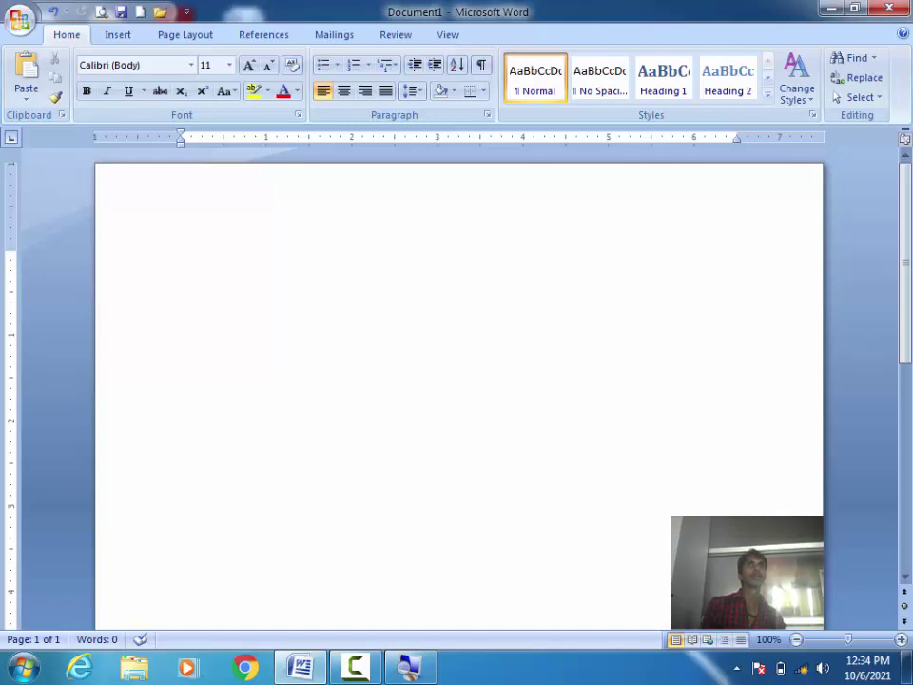
text(dug)
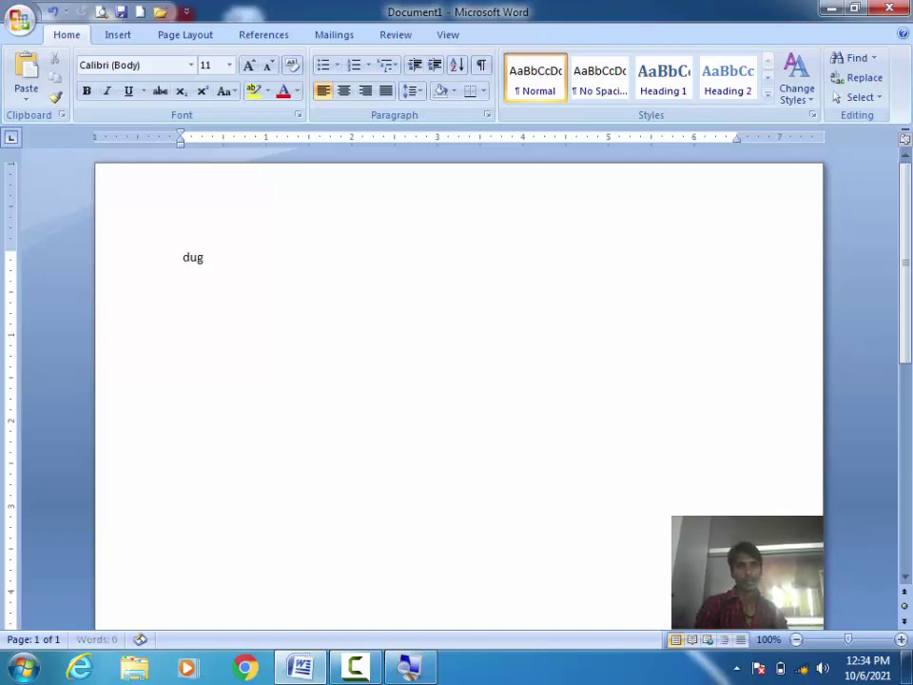
text(Dugh duhsd gdg gds sdg s)
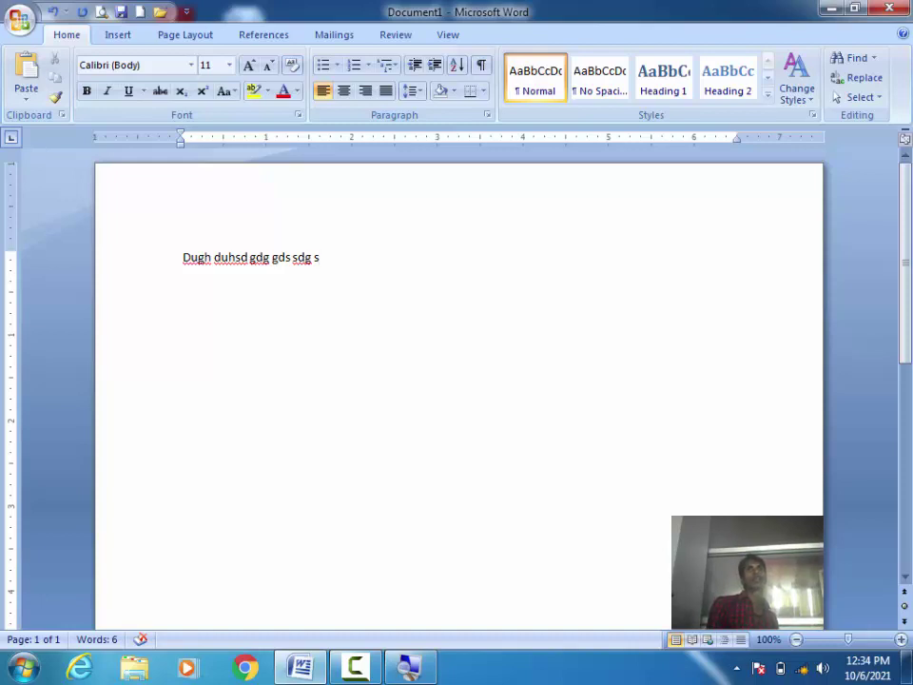
key(BackSpace)
key(BackSpace)
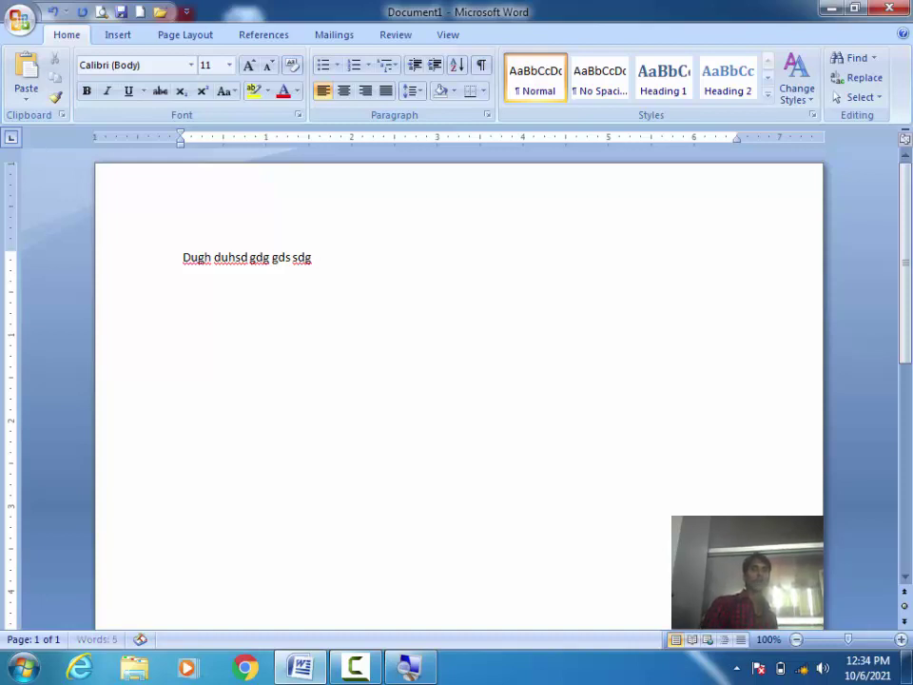
key(BackSpace)
key(BackSpace)
key(BackSpace)
key(BackSpace)
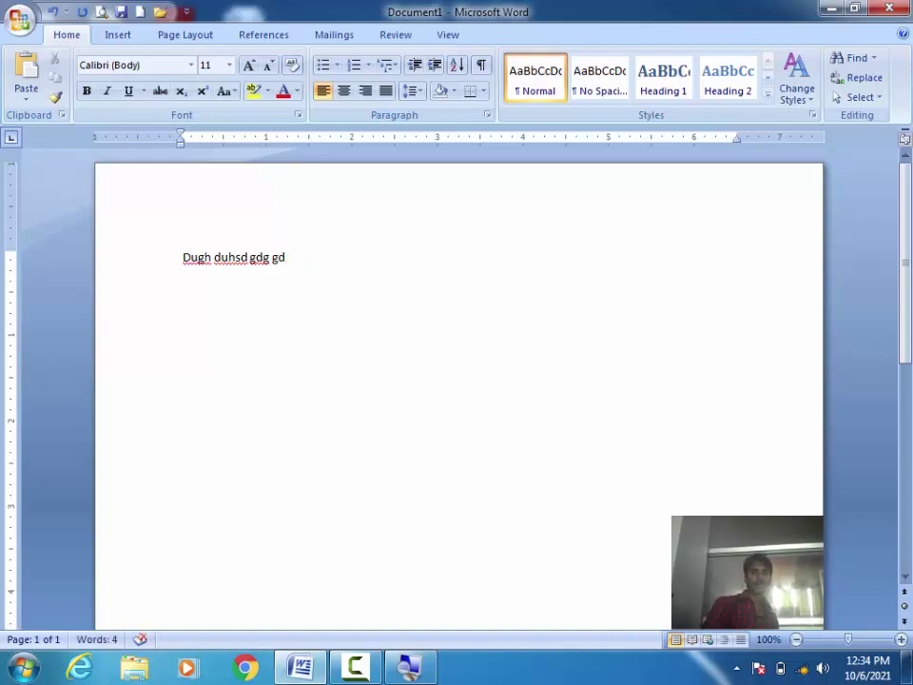
key(Left)
key(Left)
key(Left)
key(Left)
key(Left)
key(Left)
key(Left)
key(Left)
key(Left)
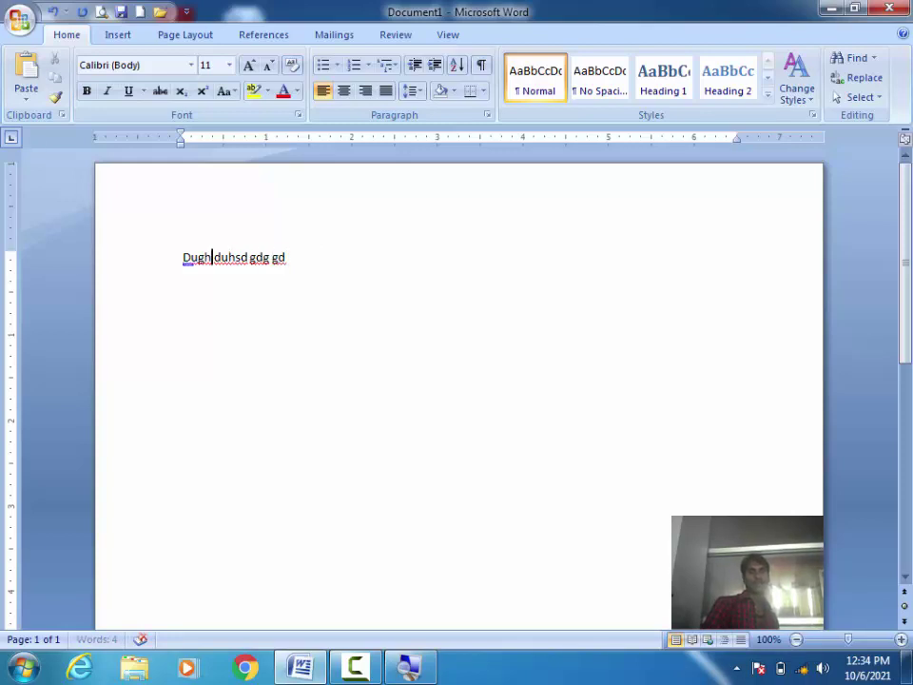
key(Delete)
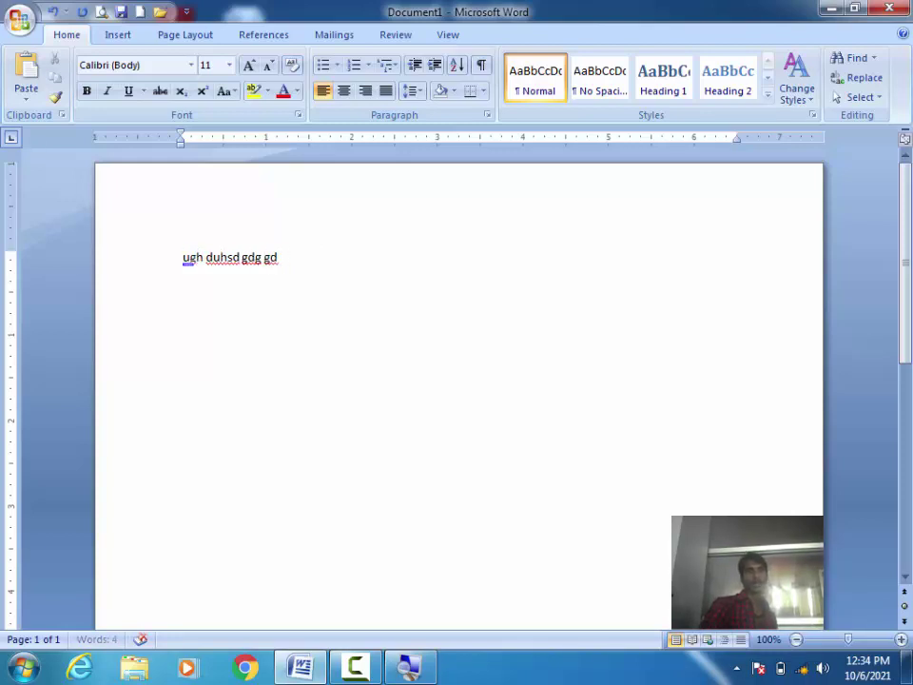
key(Delete)
key(Delete)
key(Delete)
key(Delete)
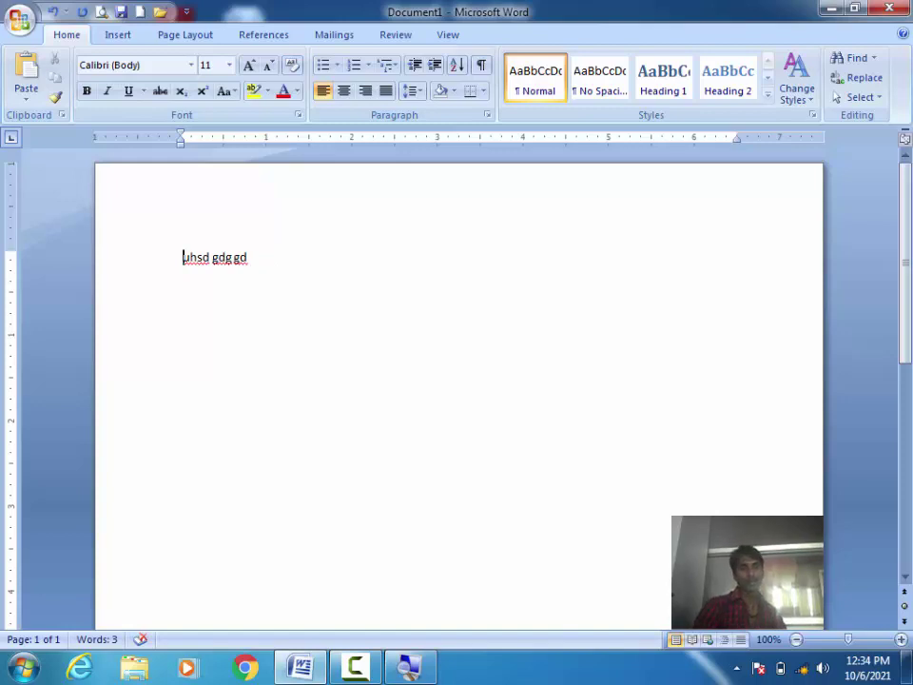
key(Delete)
key(Delete)
key(Delete)
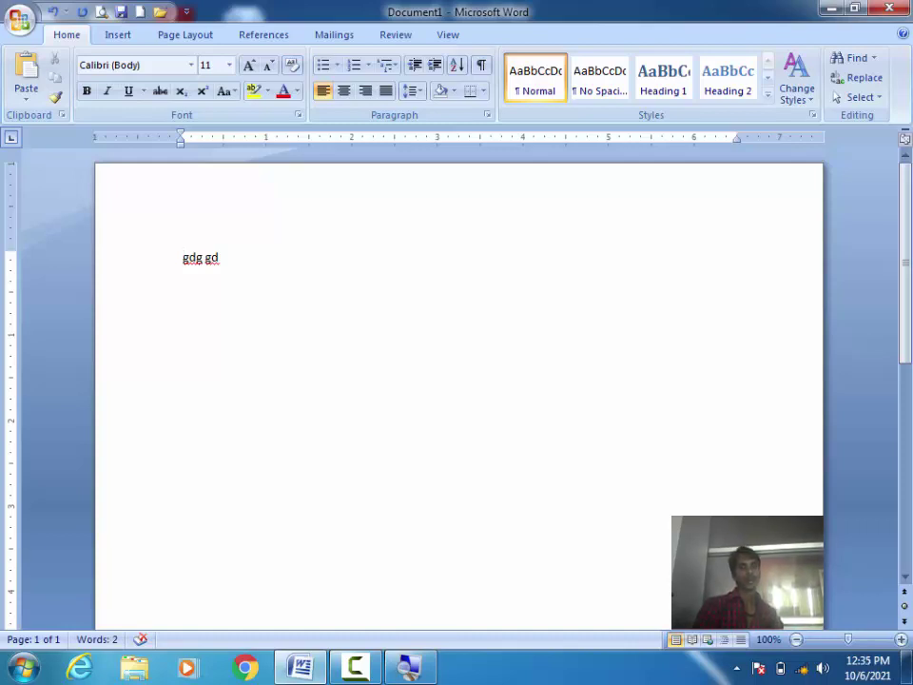
key(ctrl+a)
key(BackSpace)
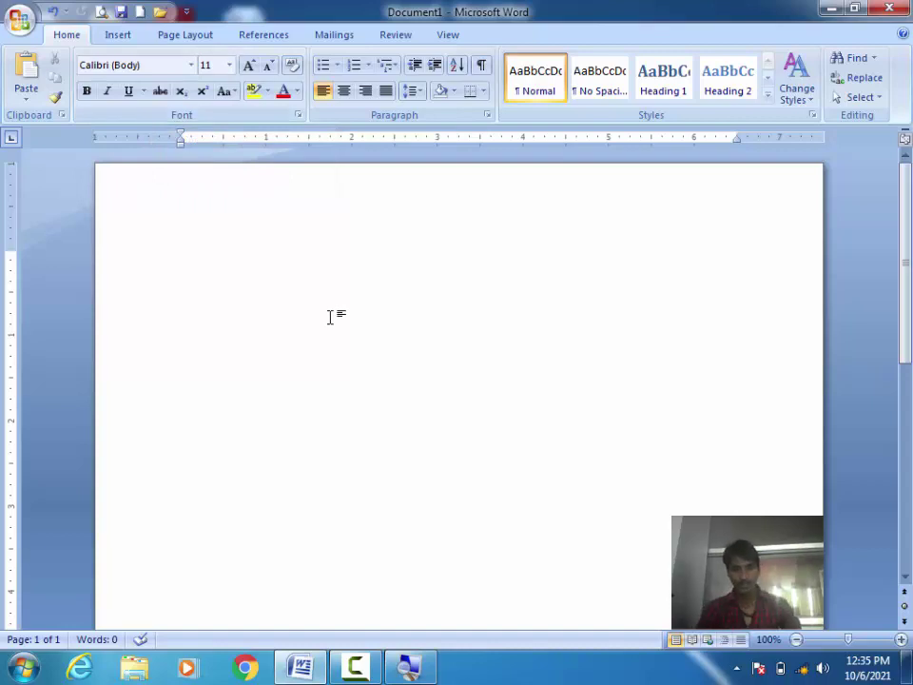
Type H2O at font size 20 and select the 2.
key(ctrl+shift+period)
key(ctrl+shift+period)
key(ctrl+shift+period)
key(ctrl+shift+period)
key(ctrl+shift+period)
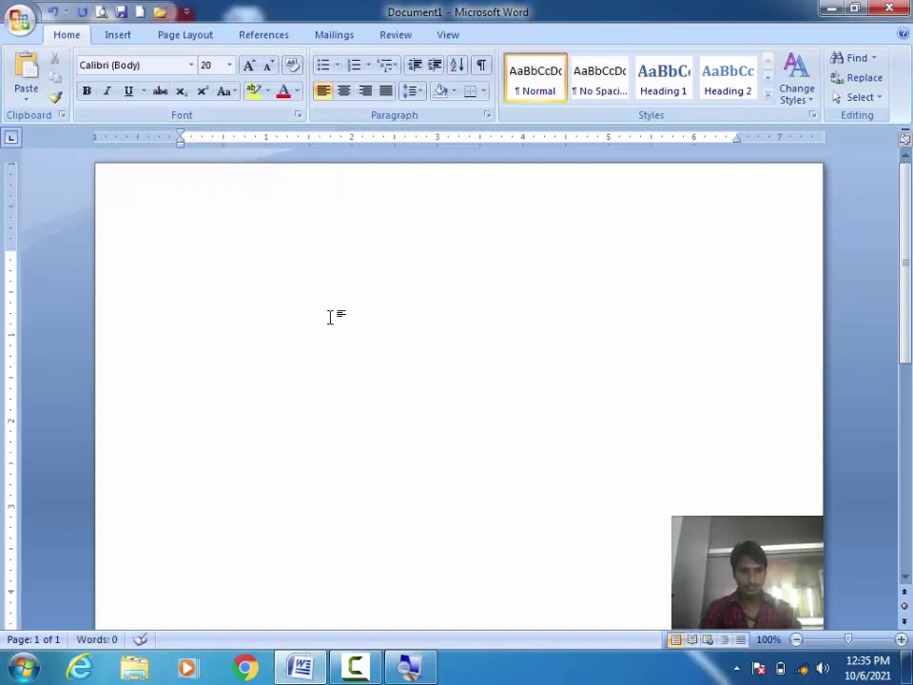
text(H)
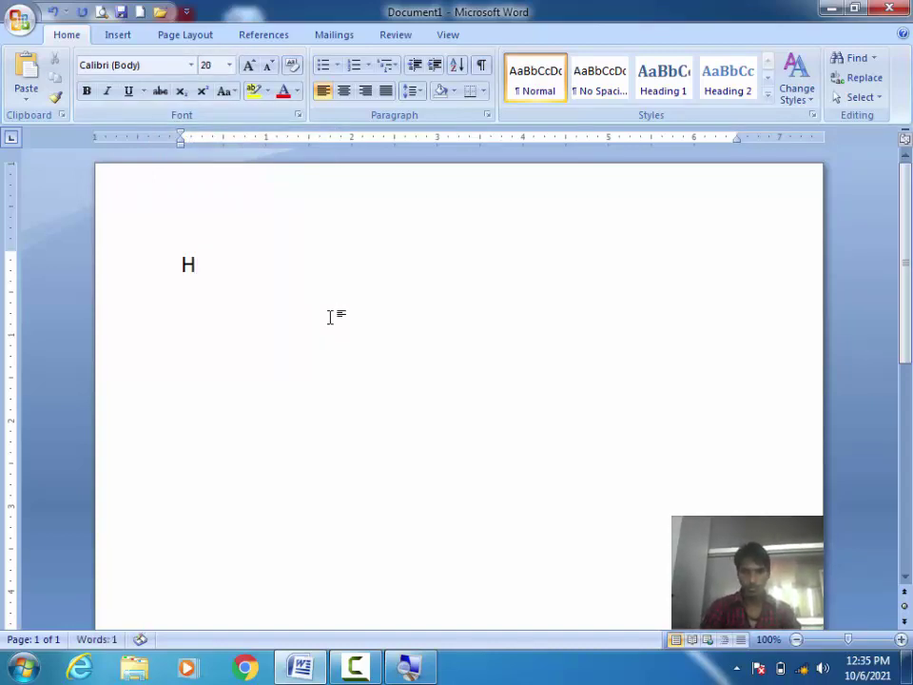
text(O)
key(Left)
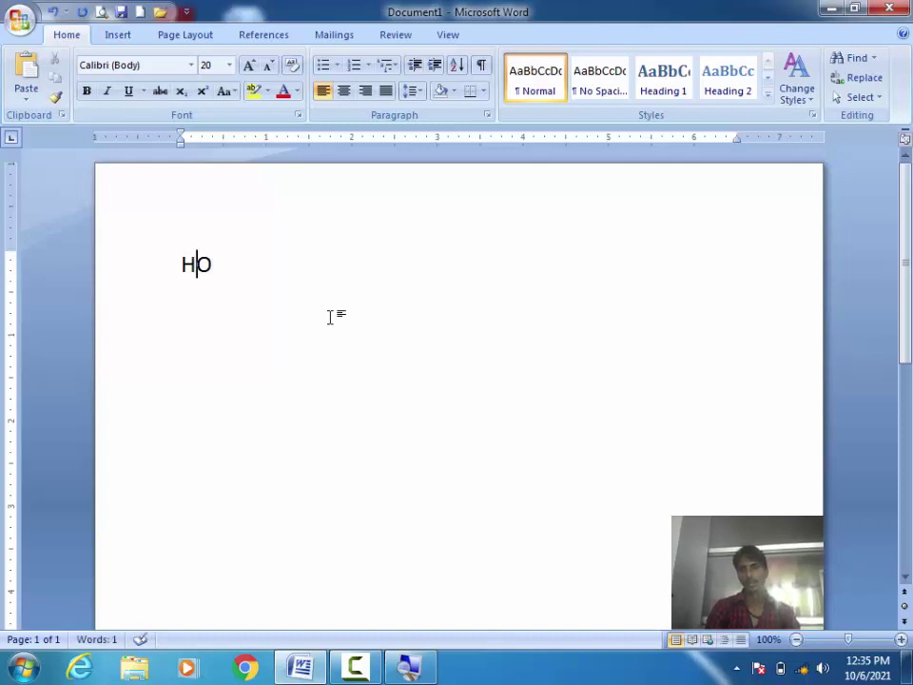
text(2)
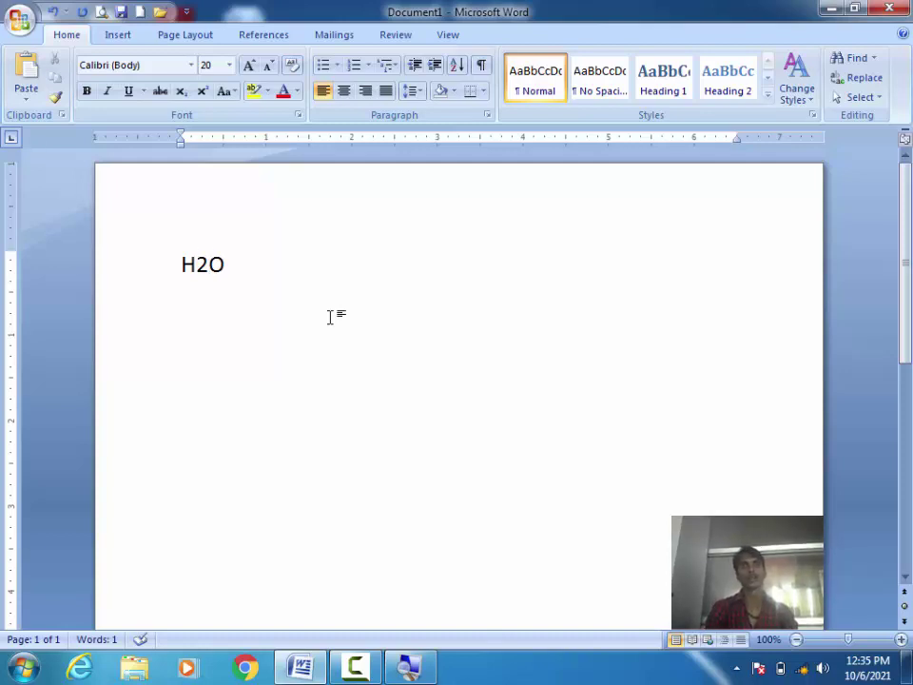
key(shift+Left)
key(shift+Left)
key(shift+Right)
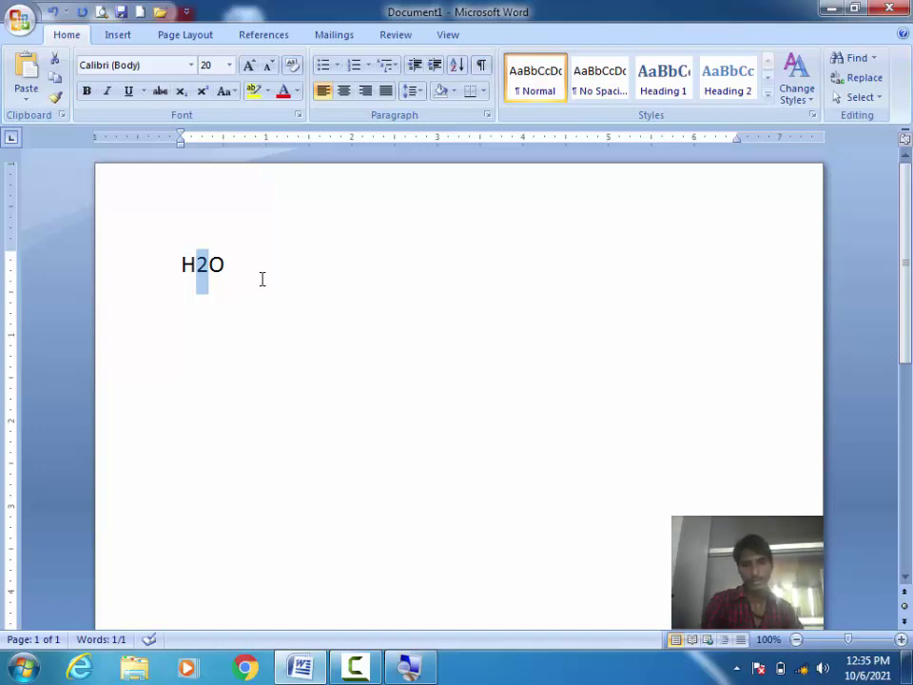
Make the 2 superscript, briefly try subscript, then return it to superscript.
key(ctrl+shift+plus)
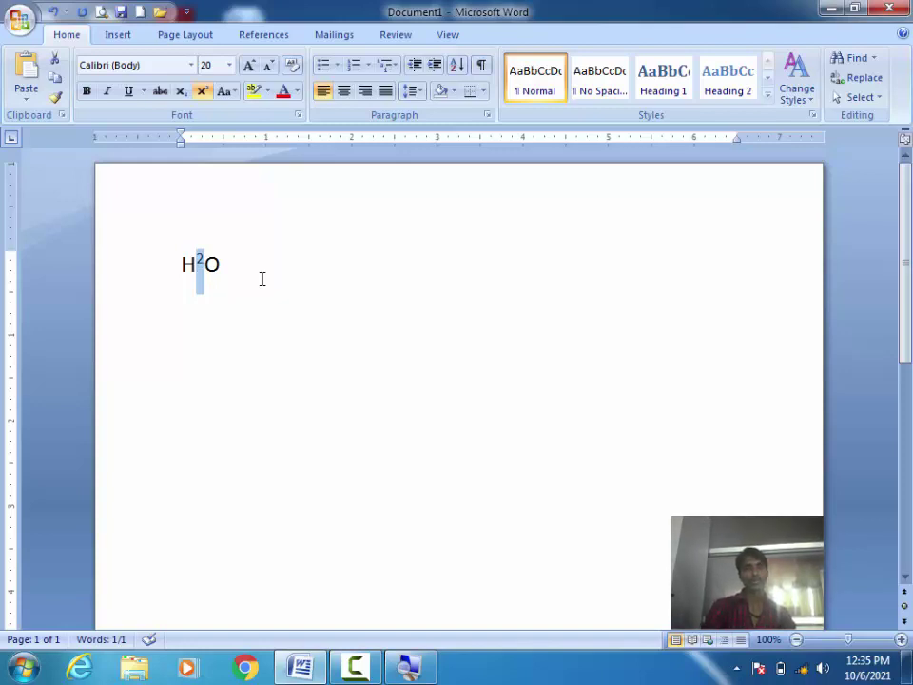
key(ctrl+equal)
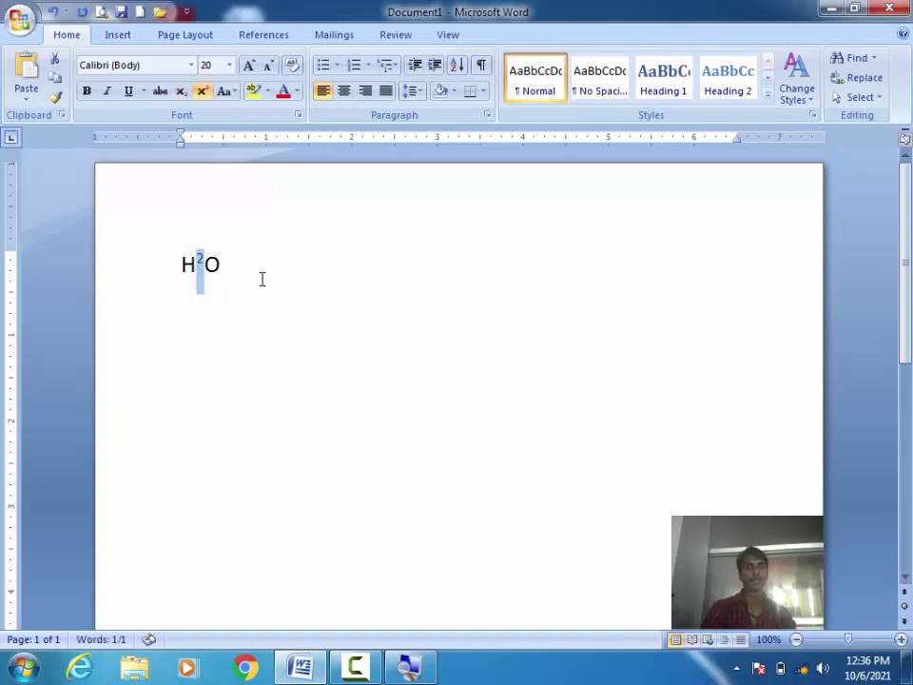
key(ctrl+shift+plus)
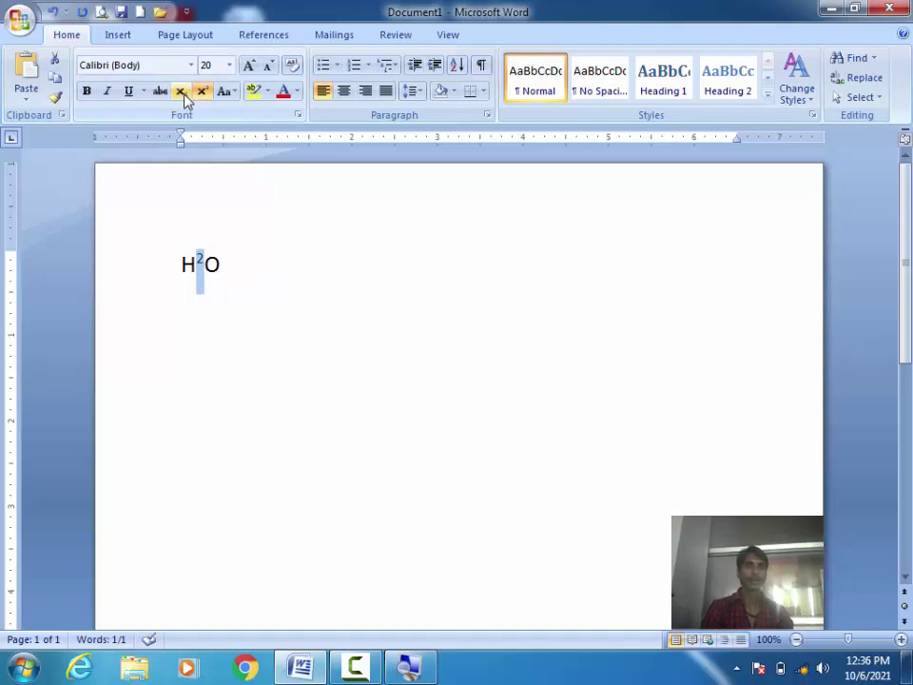
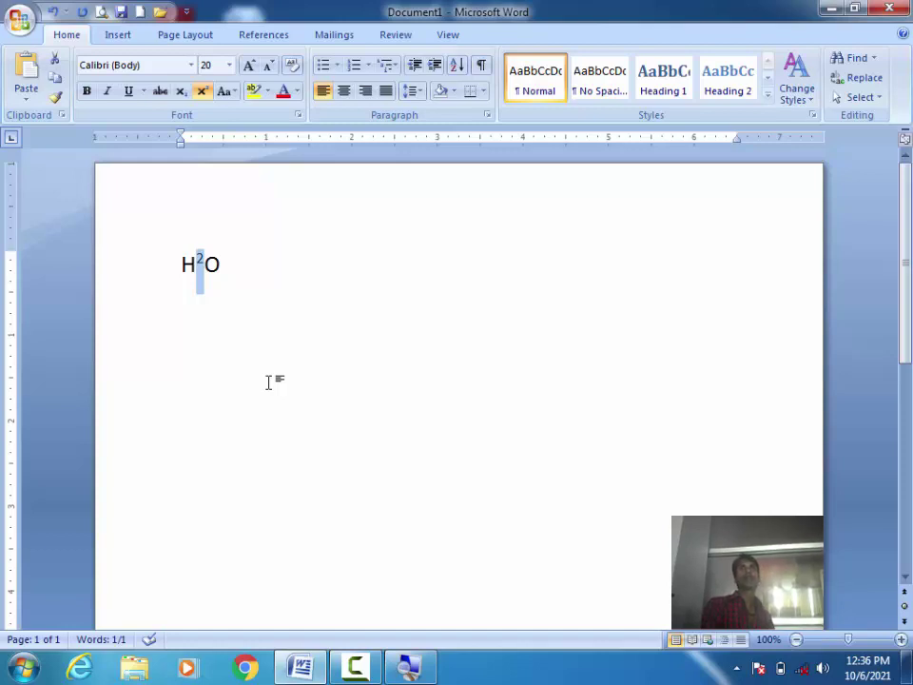
Launch the on-screen keyboard, try its modifier and uppercase keys, then close it.
key(super+r)
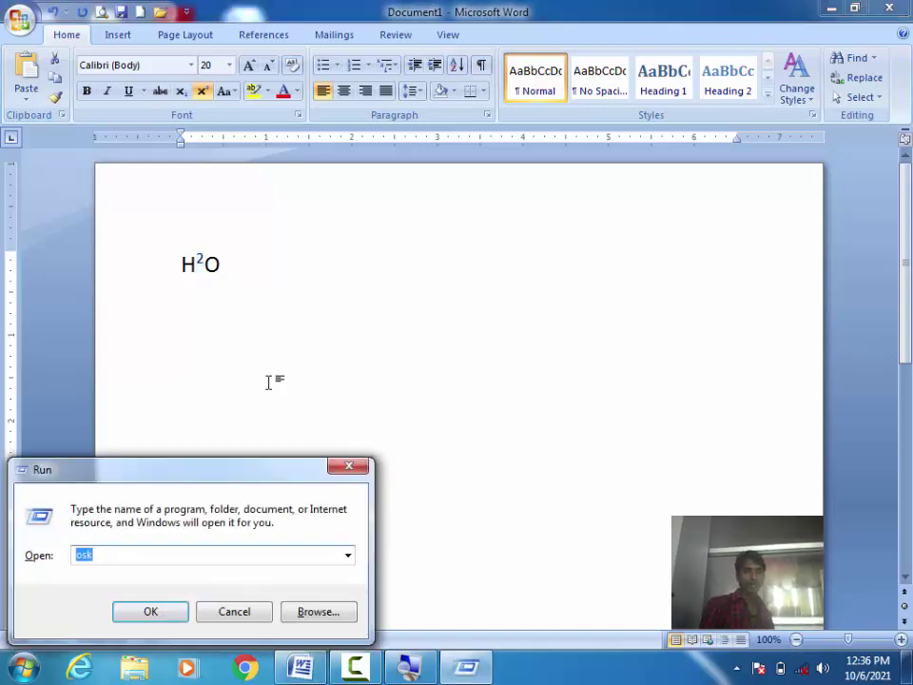
key(Return)
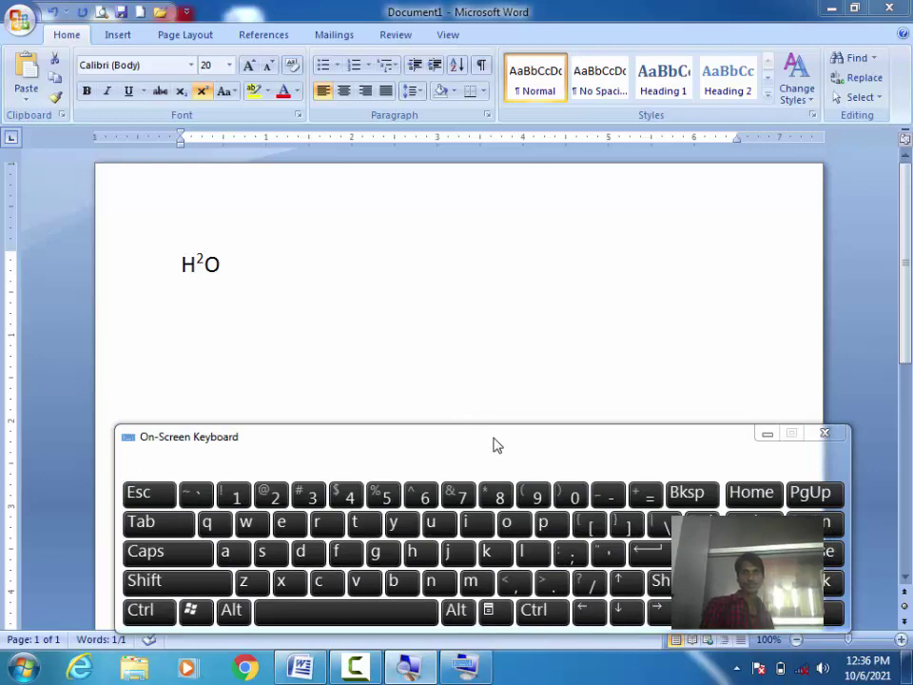
drag(493, 444, 417, 363)
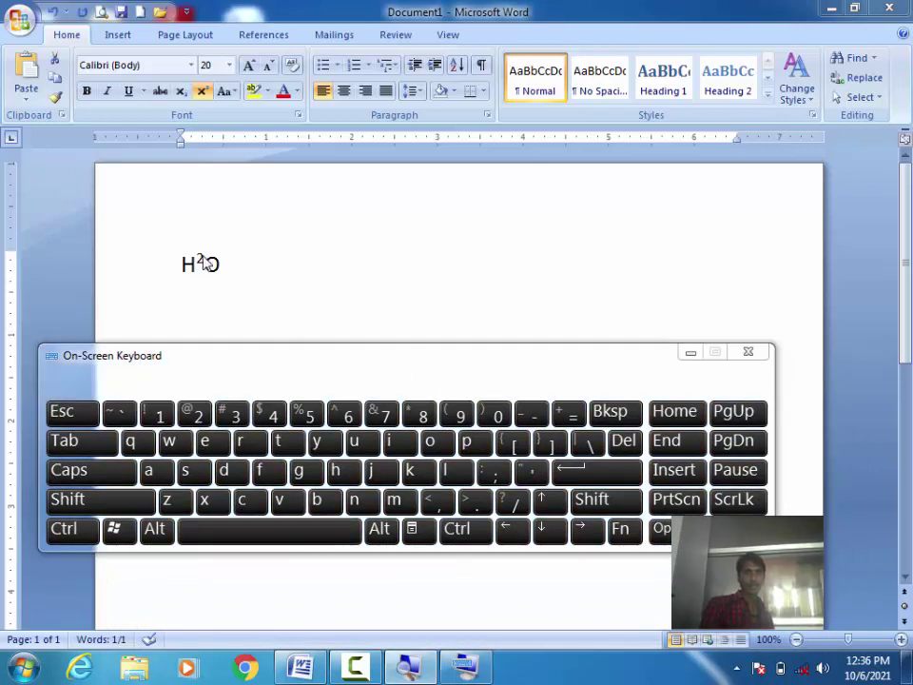
click(72, 533)
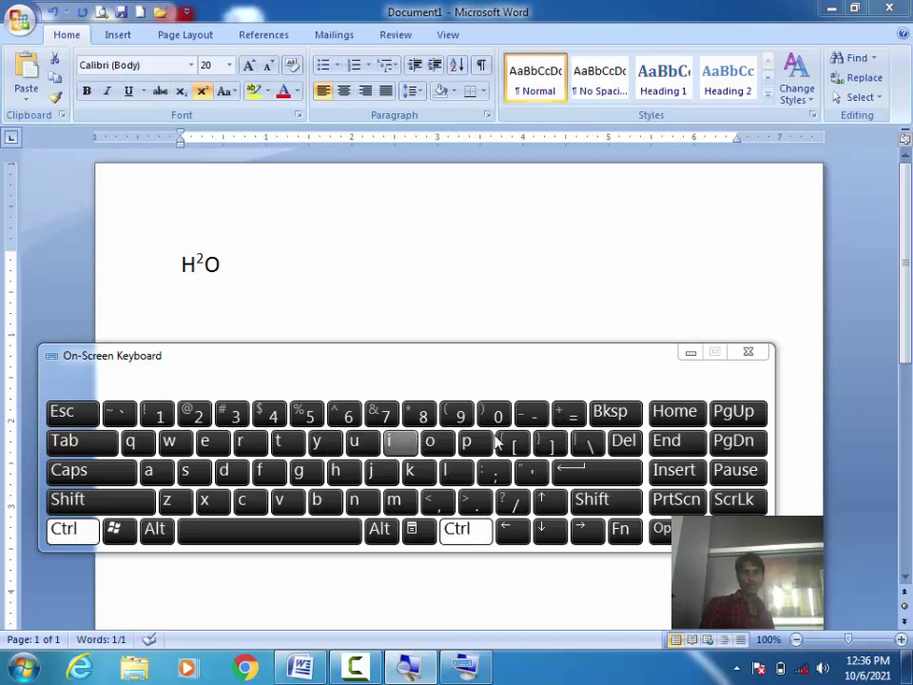
click(570, 416)
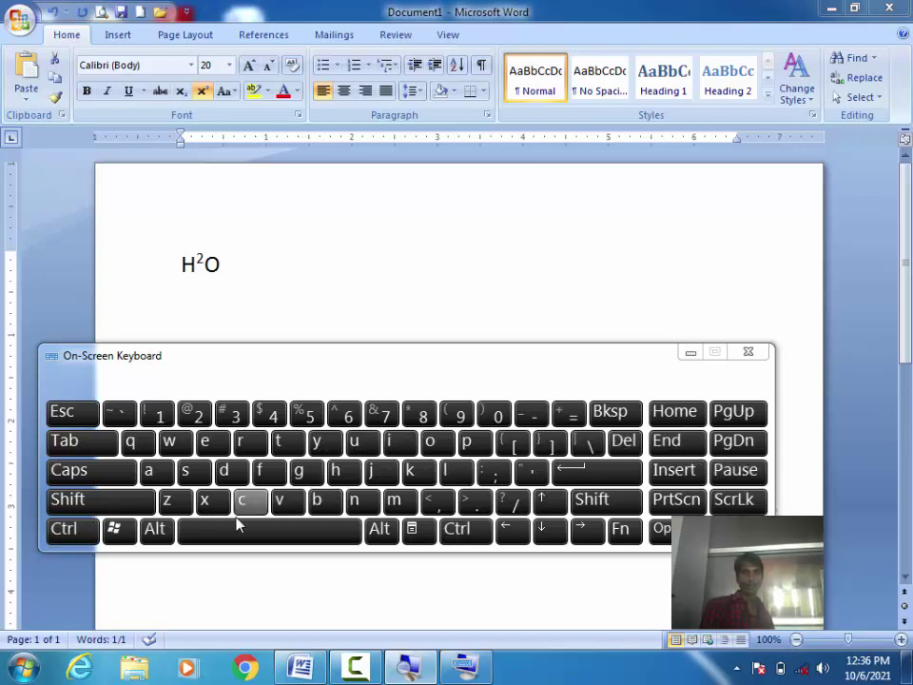
click(91, 504)
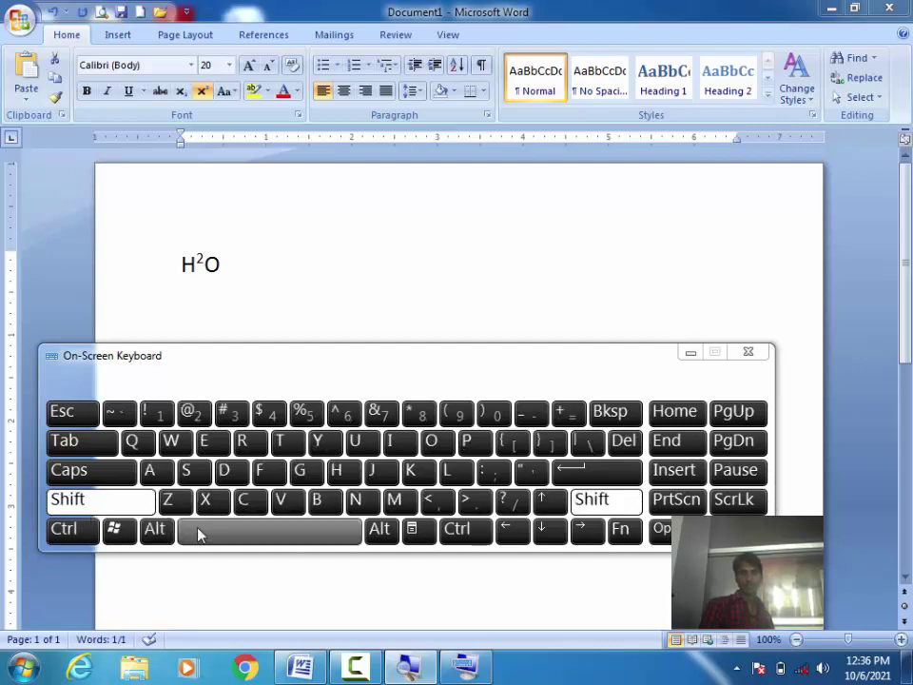
click(63, 530)
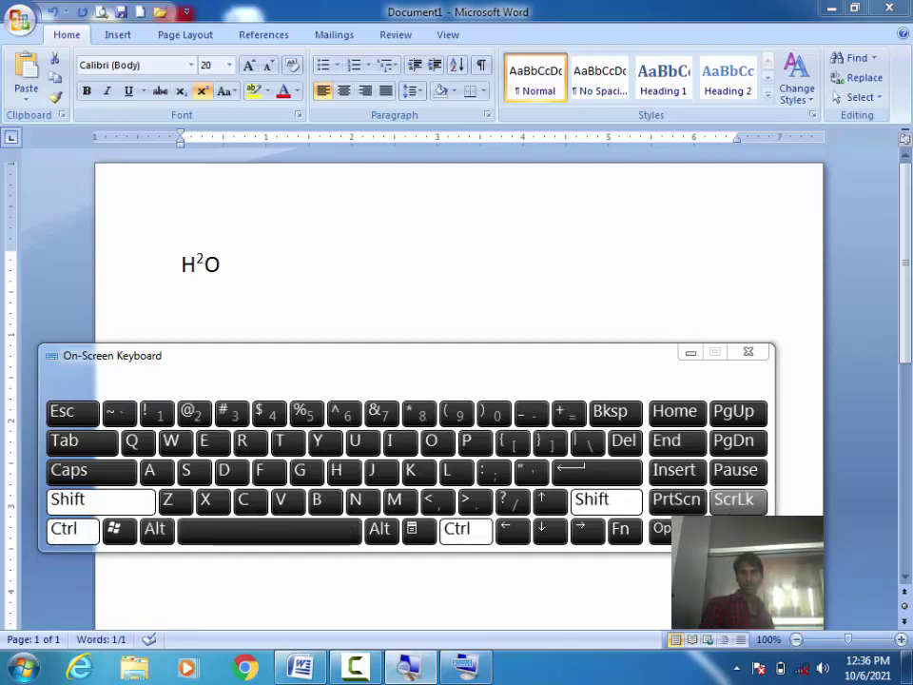
click(749, 353)
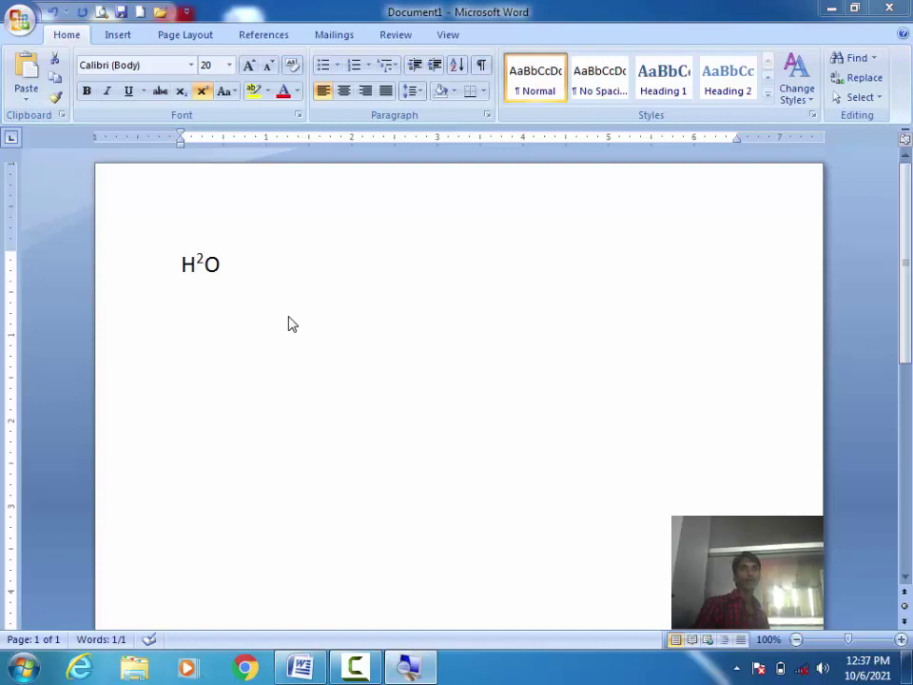
Delete the H2O example line from the document.
key(shift+Left)
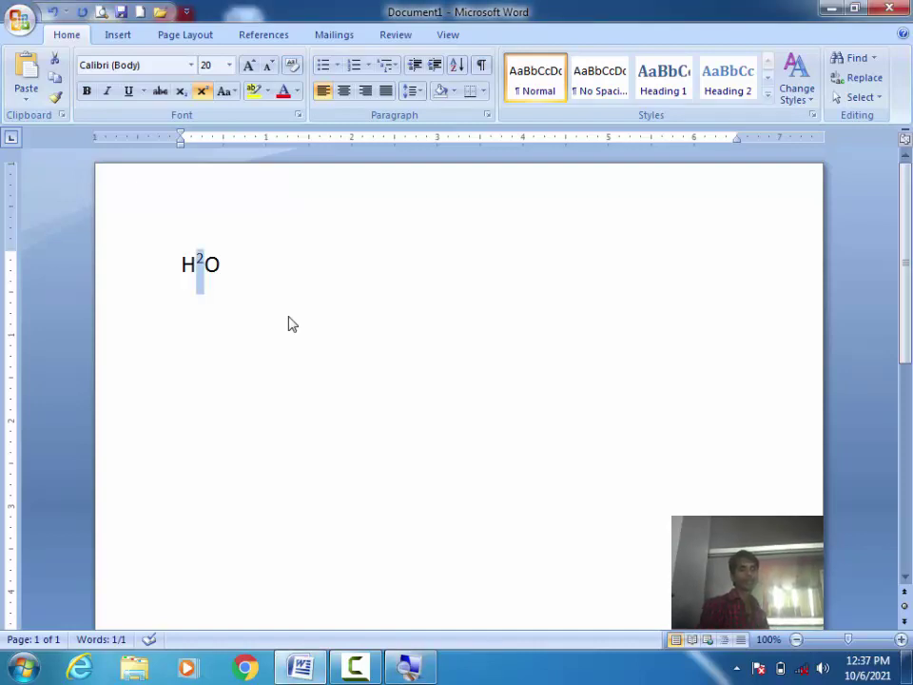
key(ctrl+a)
key(Delete)
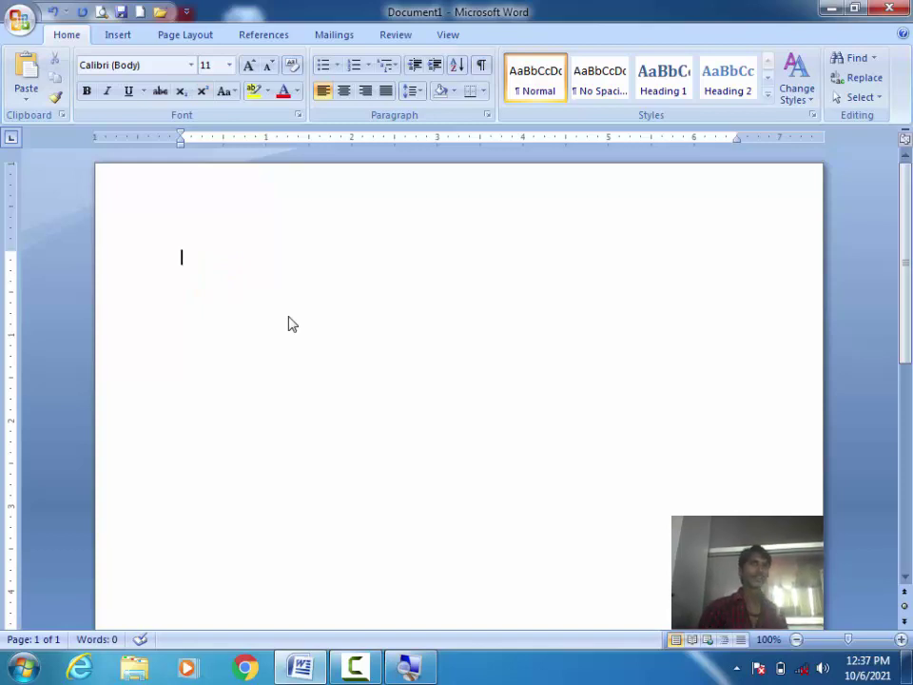
click(228, 92)
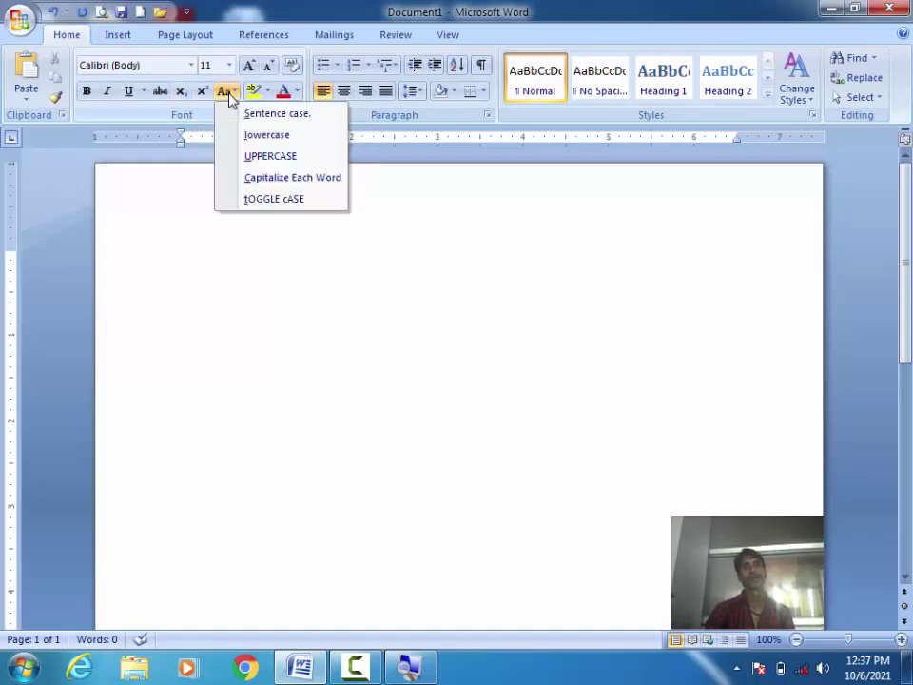
click(275, 249)
Type five lines of filler text, from 'Uuga hgurg rugherughrugurgur g rgr' to 'askjfba kjfakjfb uaj'.
text(Uuga hgurg rug)
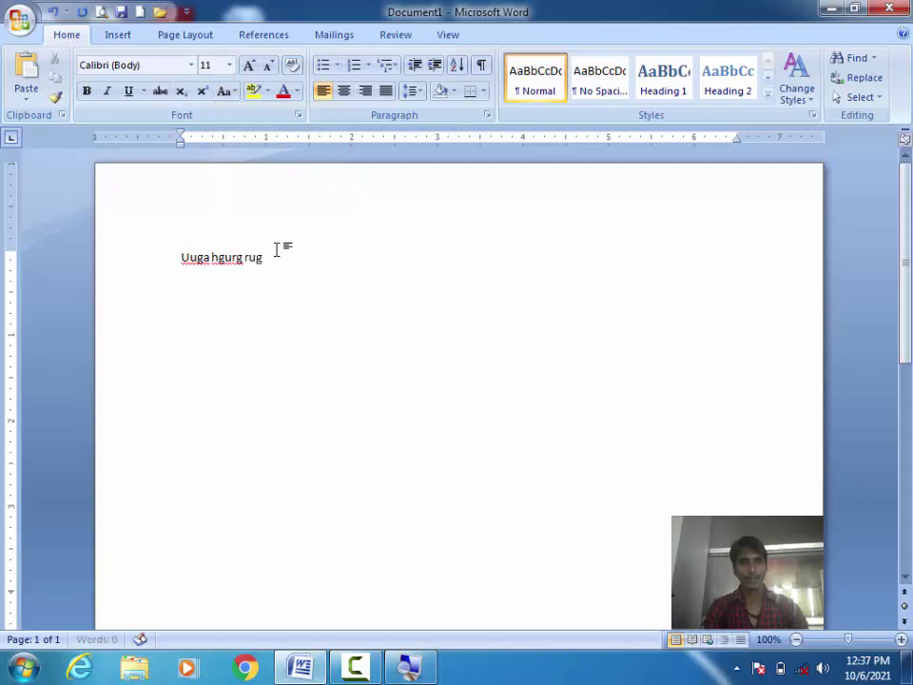
text(herughrugurgur g rgr)
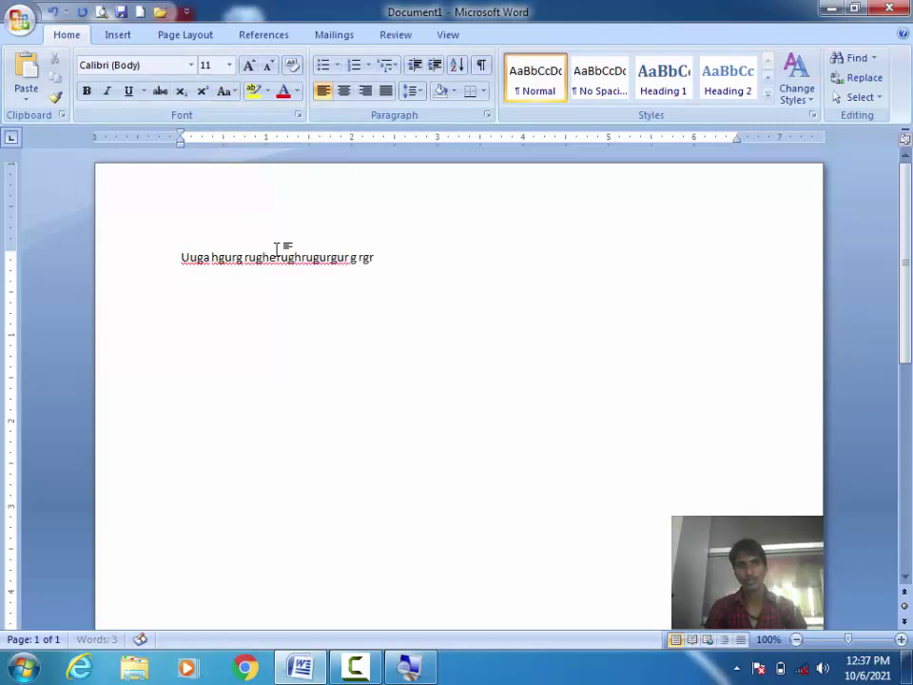
key(Return)
text(eaisuf huewifhe ufgfgsd)
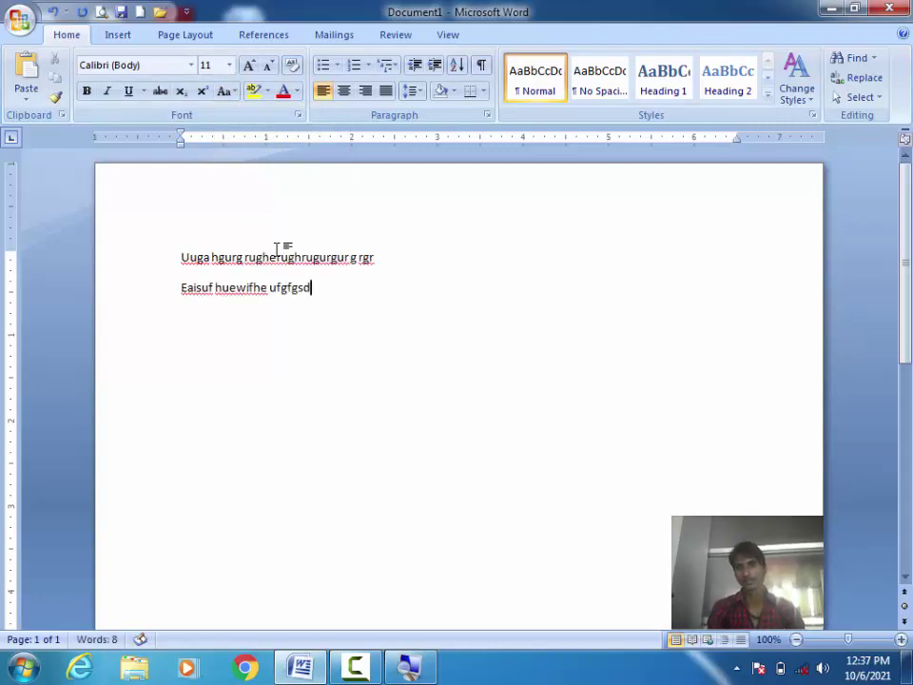
key(Return)
text(au hfusdfhusfhdusf sdu)
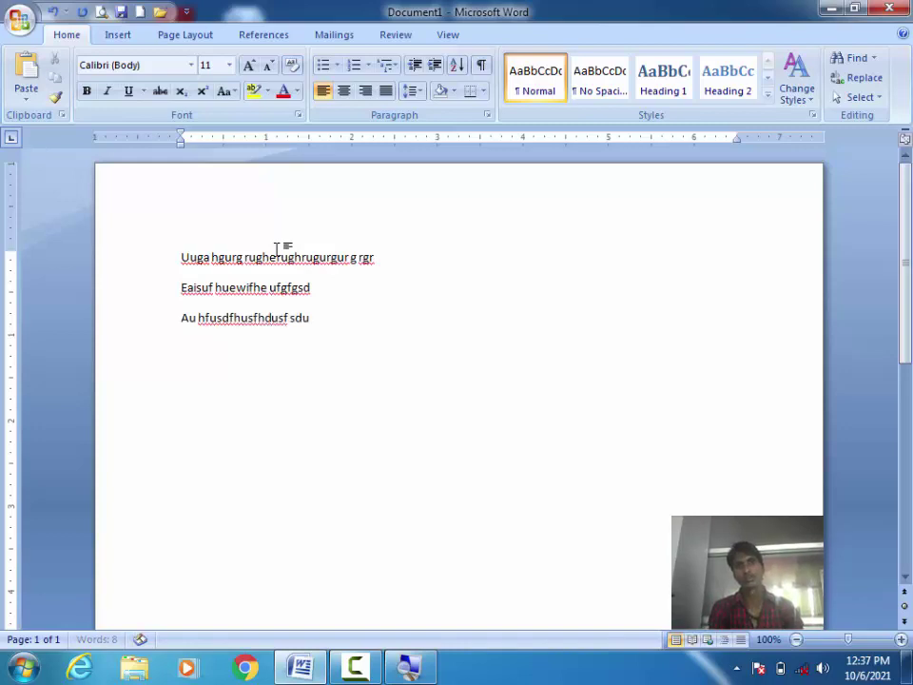
text(g sduu)
key(Return)
text(Saku hudfkhdjfh ua)
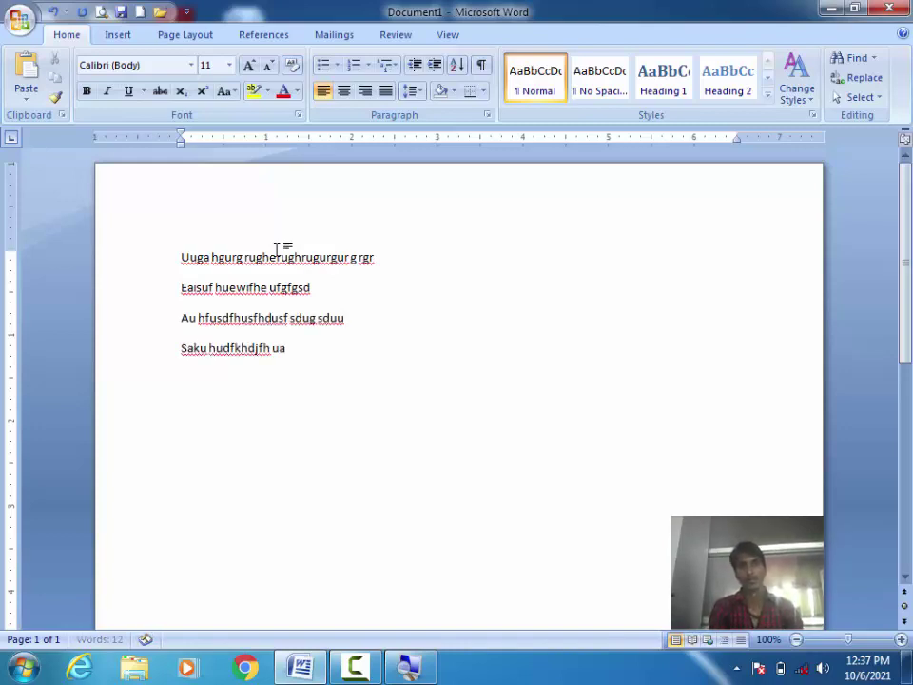
text(u)
key(Return)
text(askjfba kjfakjfb uaj)
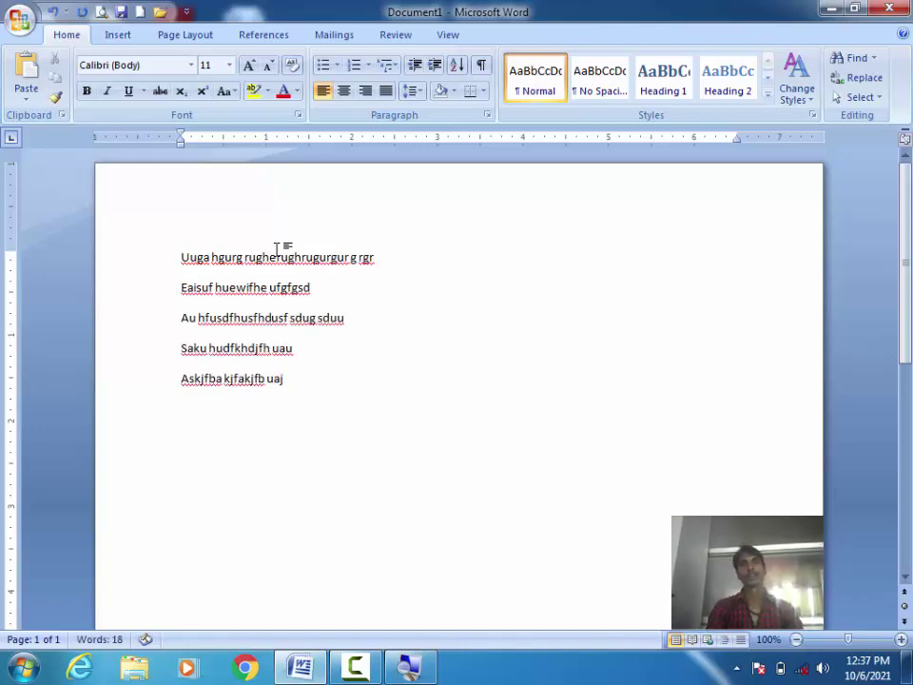
click(226, 92)
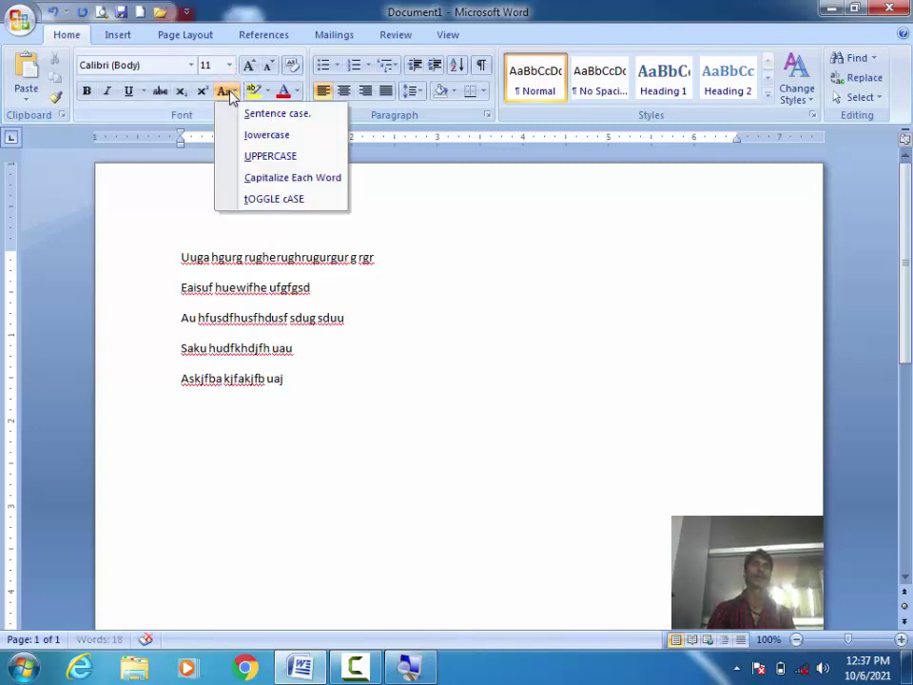
click(419, 272)
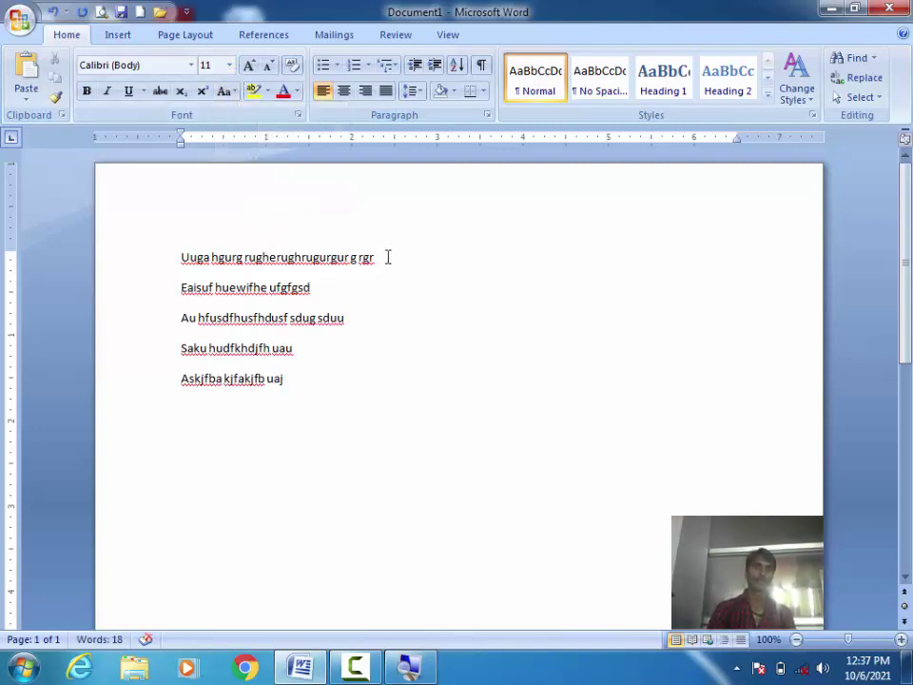
mouse_move(385, 257)
mouse_down()
mouse_move(229, 252)
mouse_move(179, 239)
mouse_up()
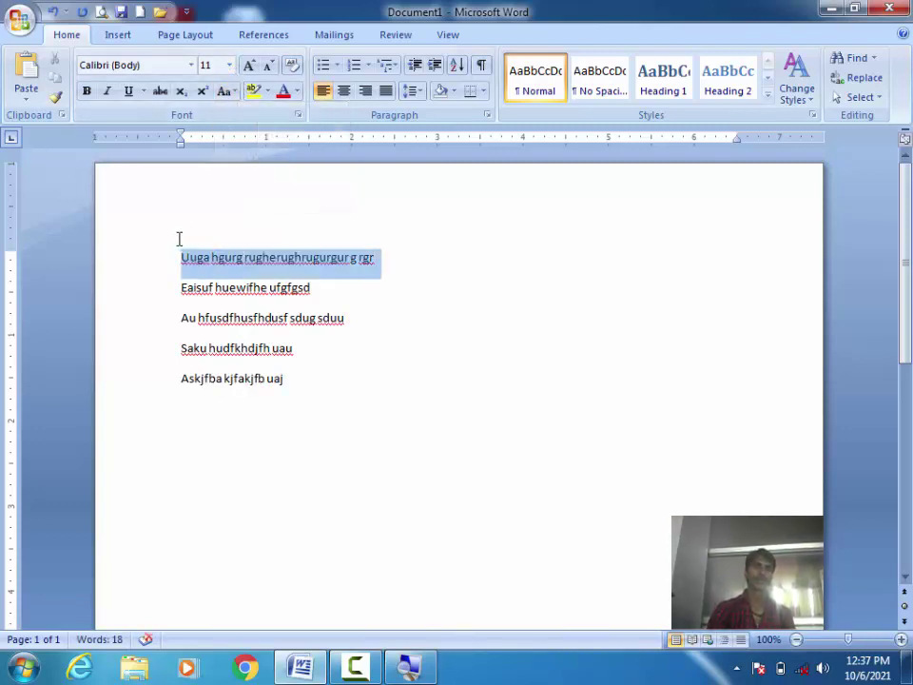
click(229, 92)
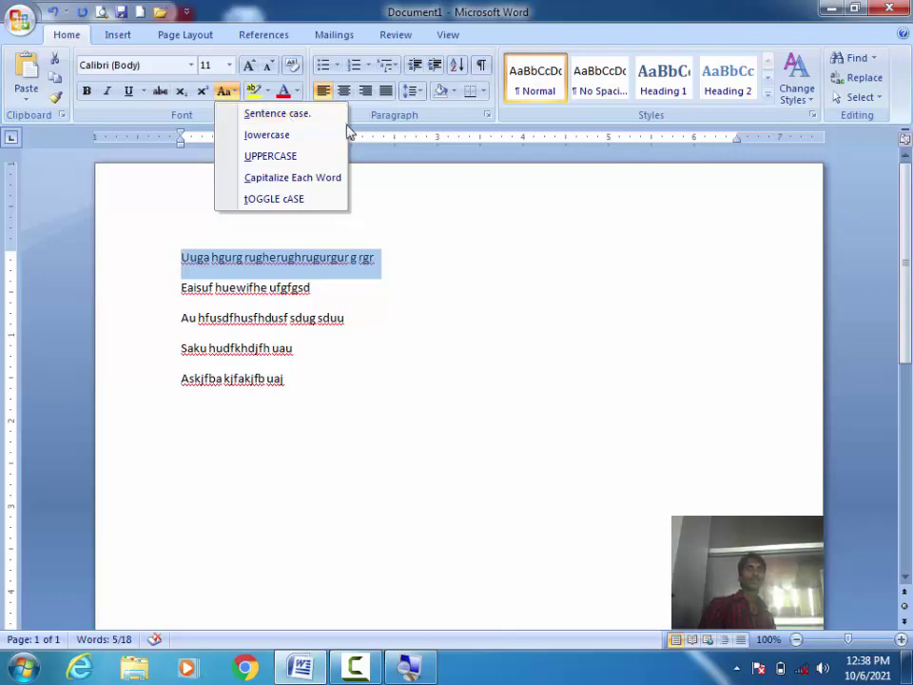
click(306, 119)
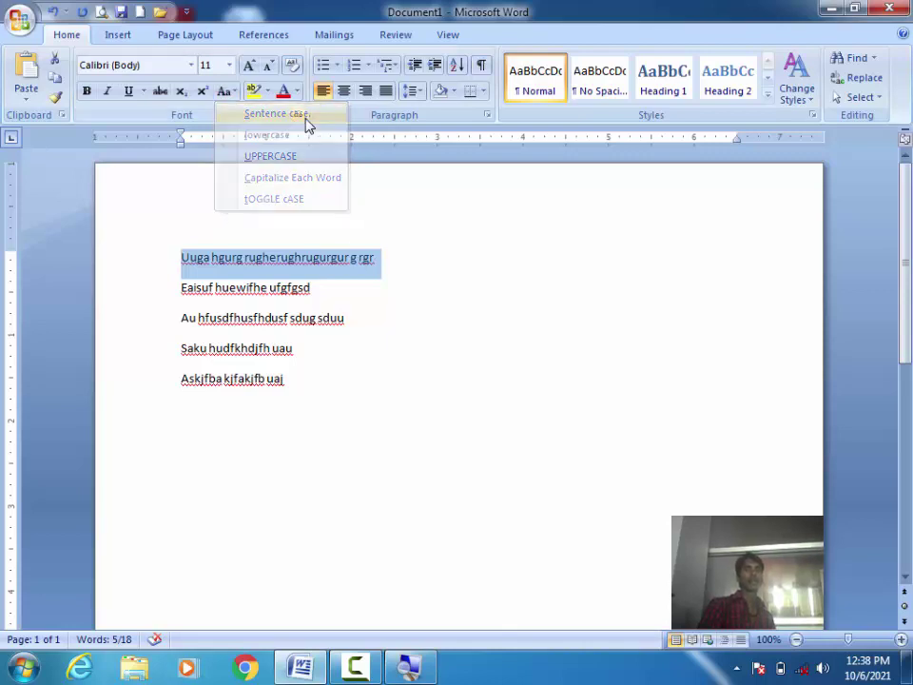
click(245, 257)
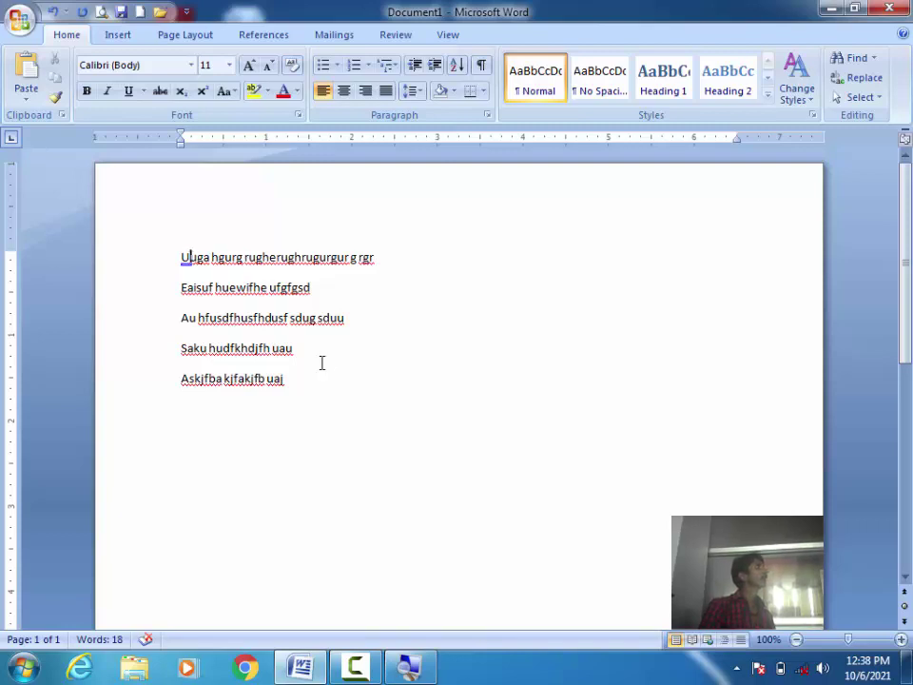
drag(294, 382, 173, 266)
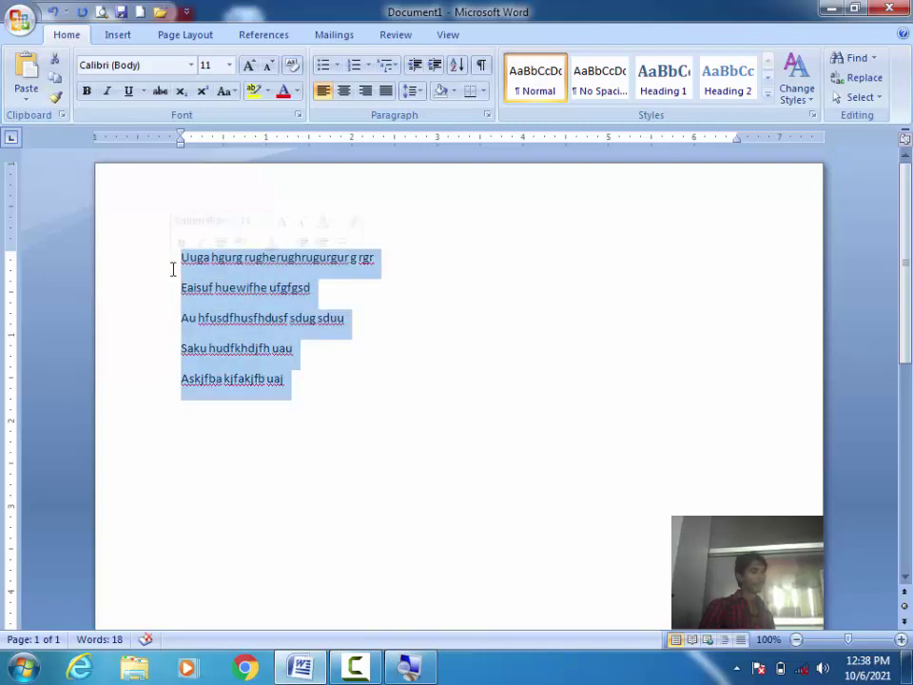
key(ctrl+shift+period)
key(ctrl+shift+period)
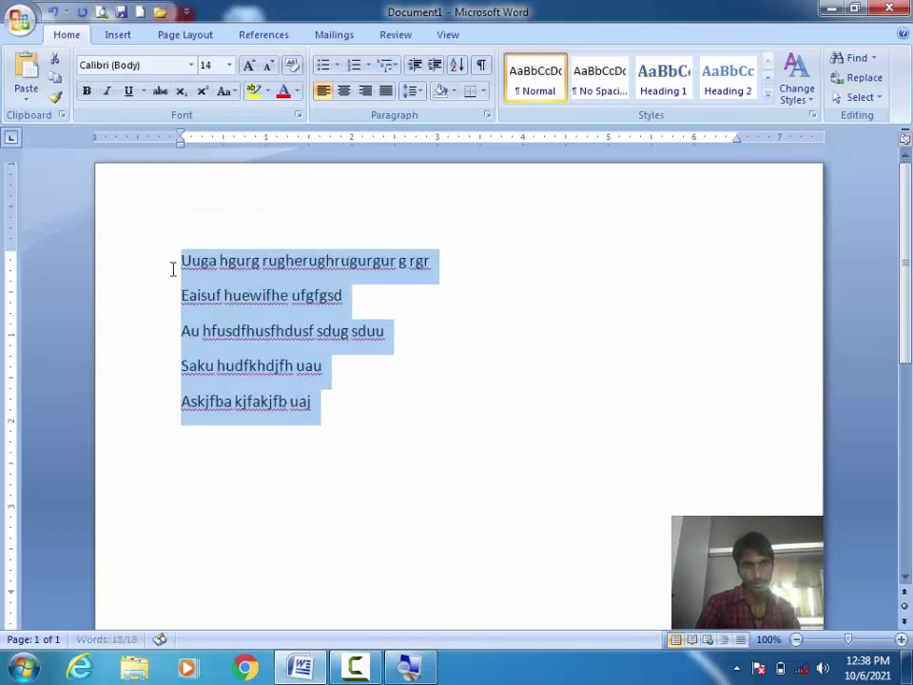
key(ctrl+shift+period)
click(379, 433)
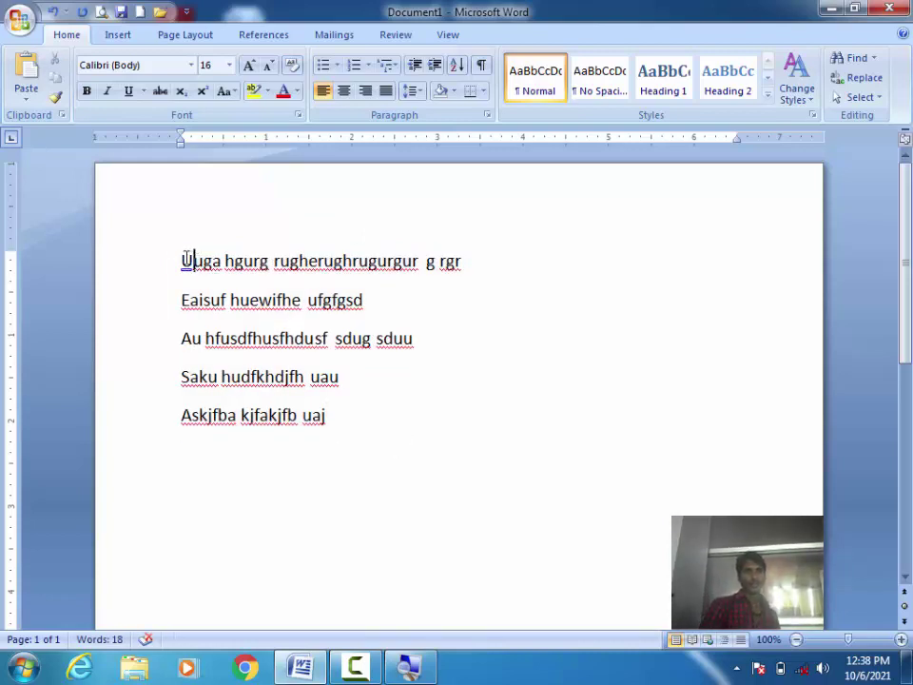
drag(182, 261, 188, 261)
key(BackSpace)
text(u)
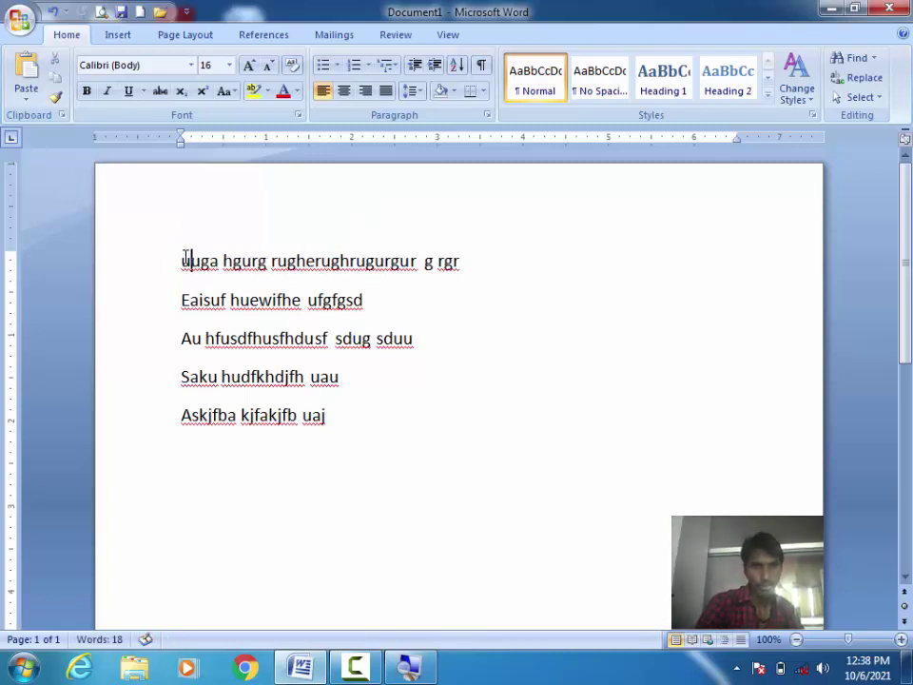
drag(474, 267, 195, 245)
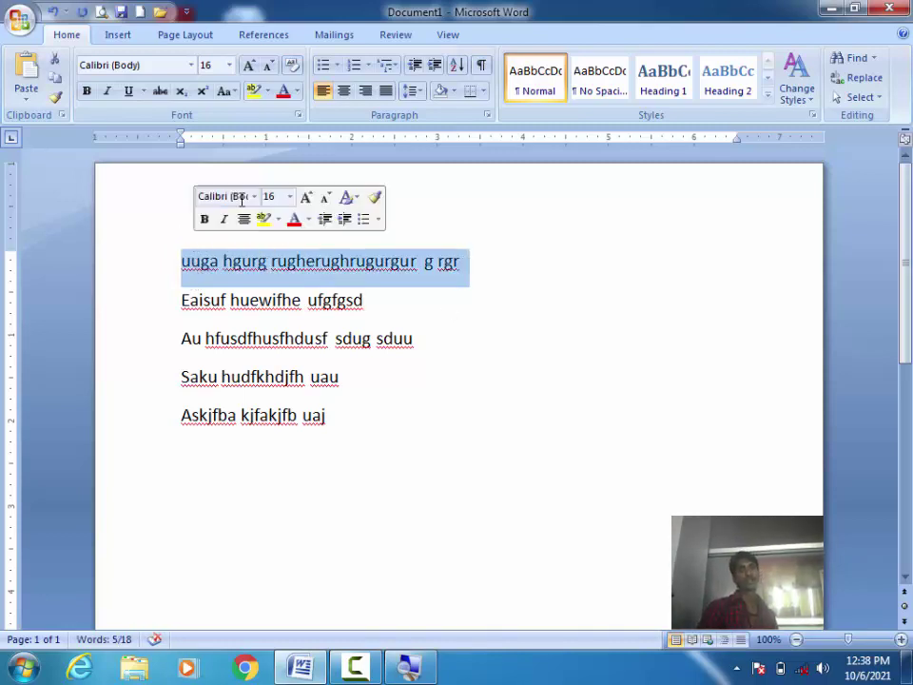
click(226, 91)
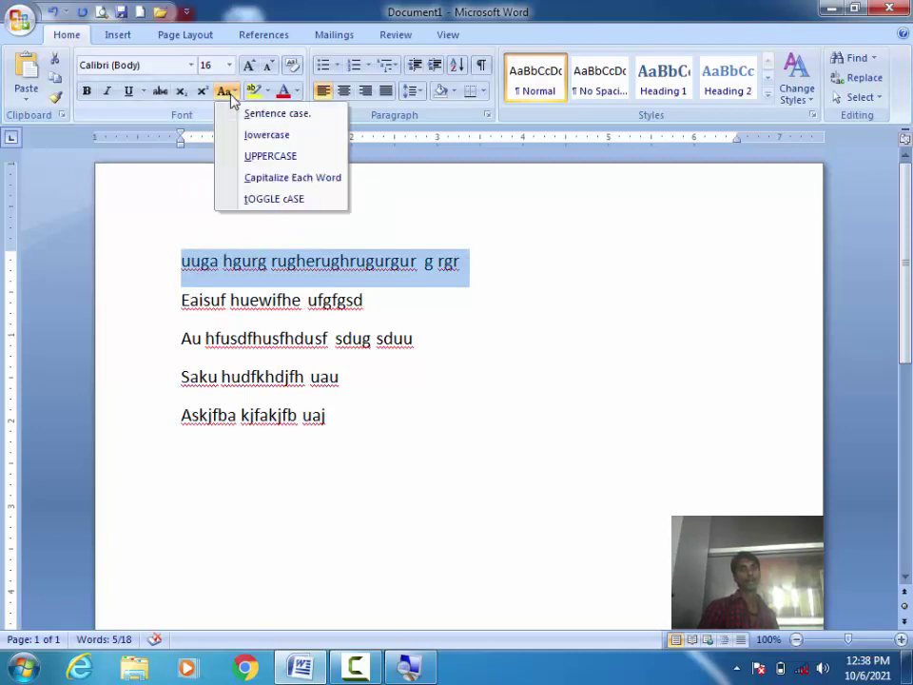
click(303, 119)
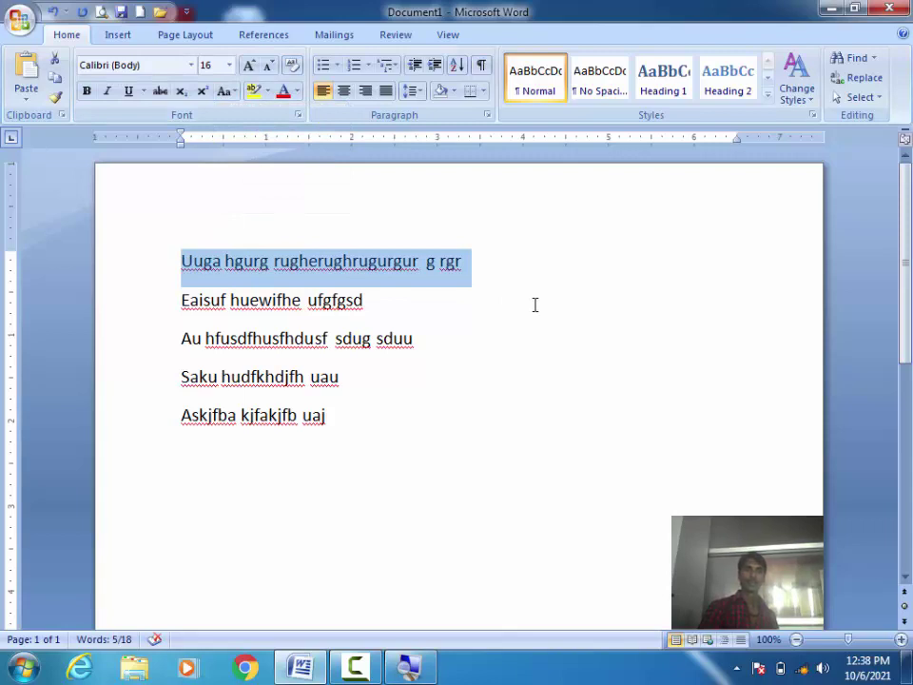
click(395, 298)
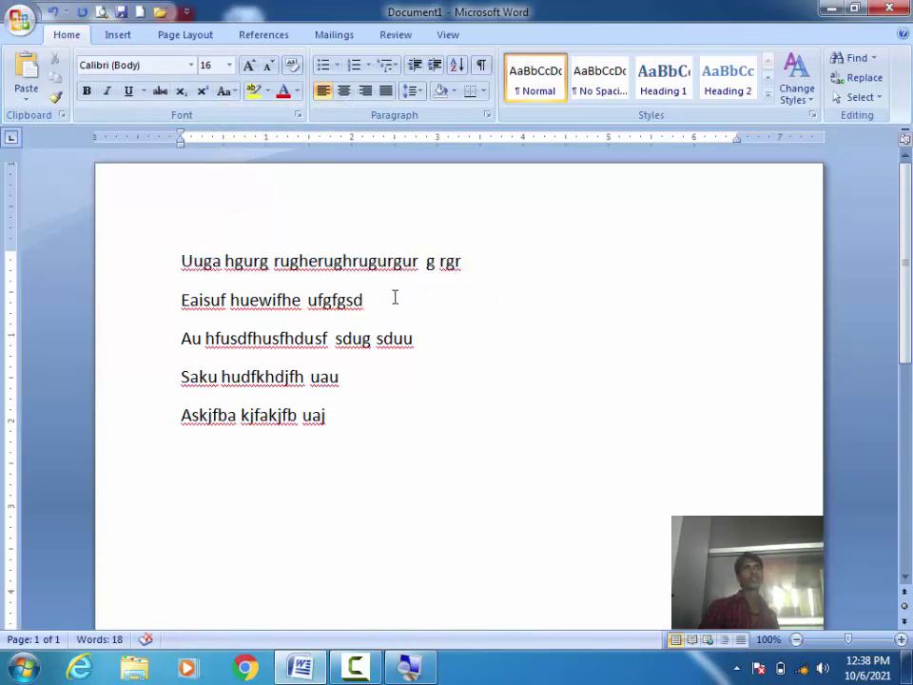
drag(395, 298, 182, 299)
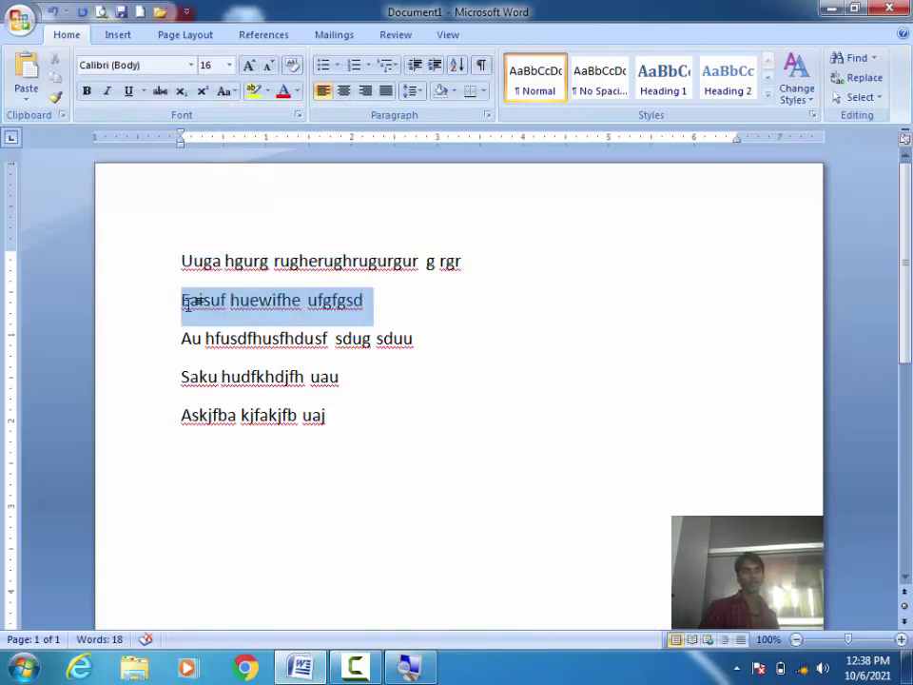
click(226, 92)
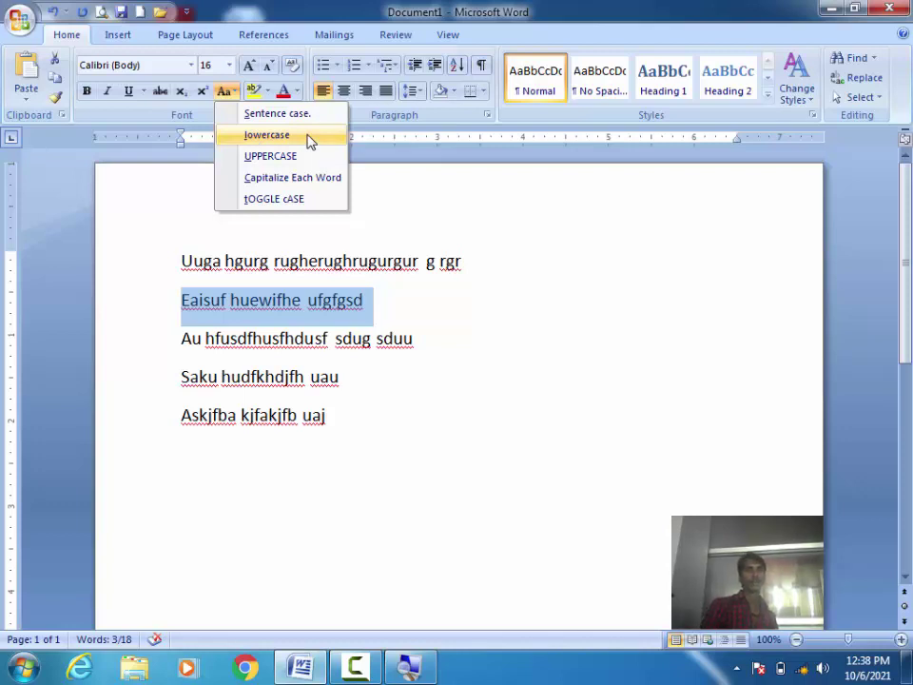
key(Escape)
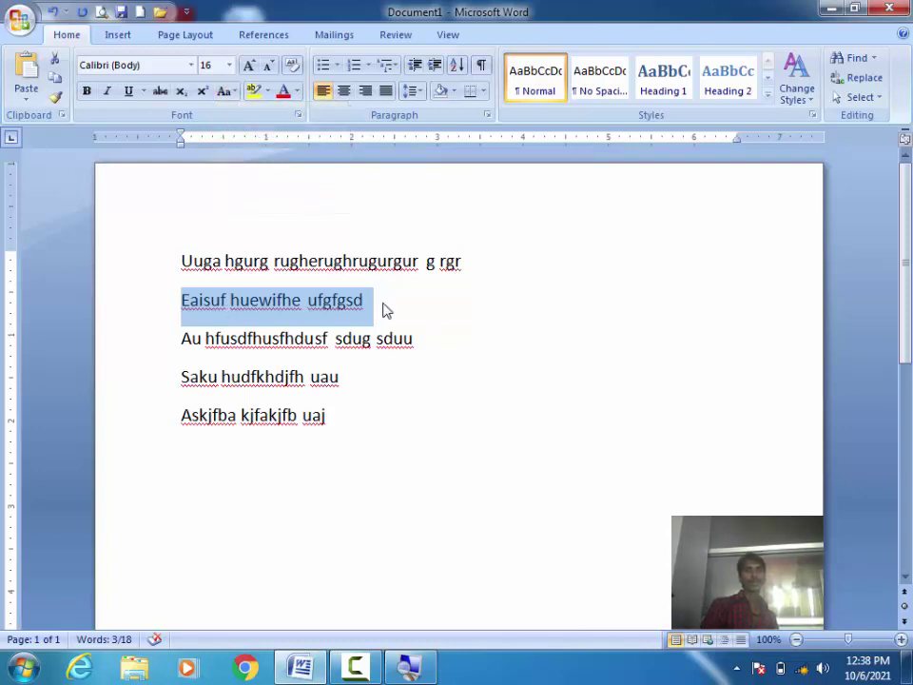
click(385, 310)
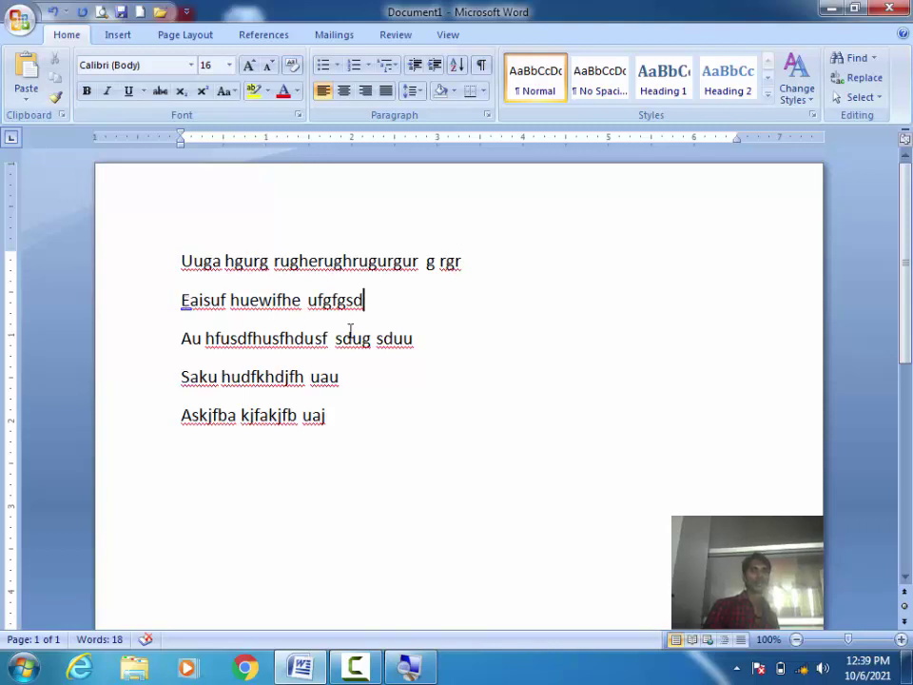
Make the second line all lowercase, then all uppercase.
drag(372, 300, 185, 299)
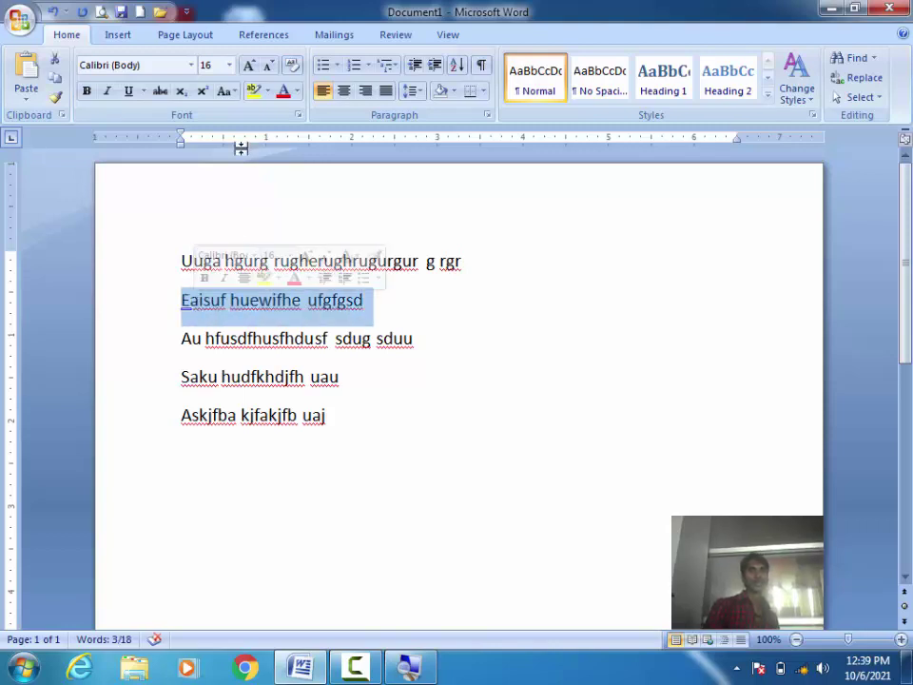
click(221, 93)
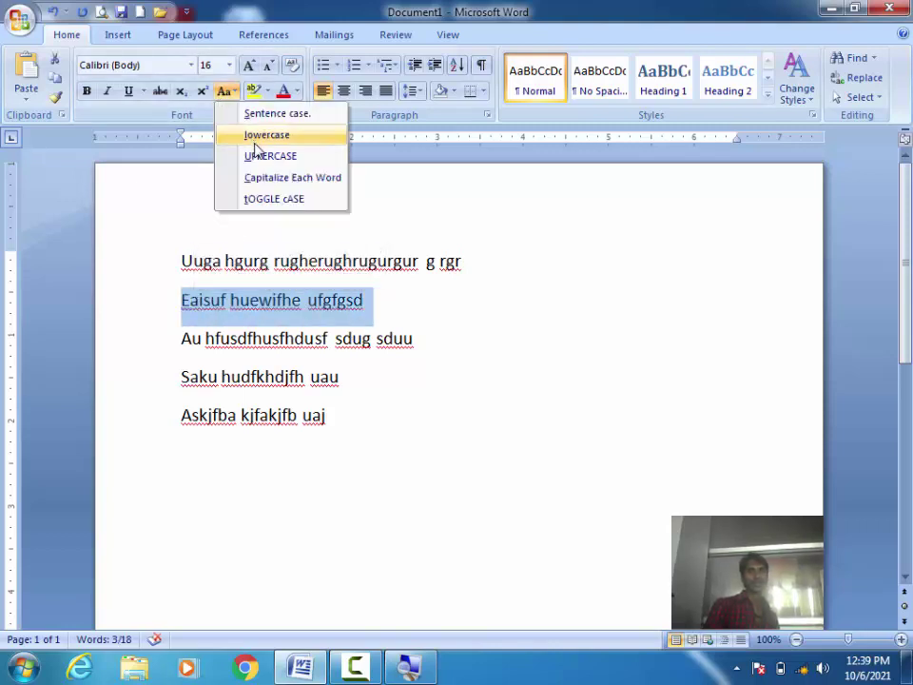
click(257, 136)
click(225, 90)
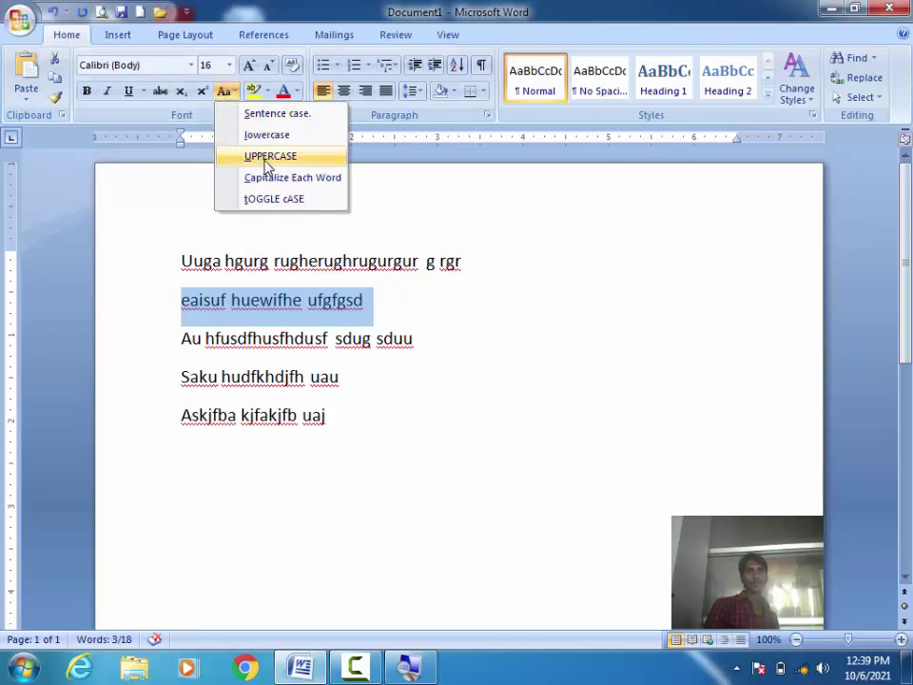
click(312, 160)
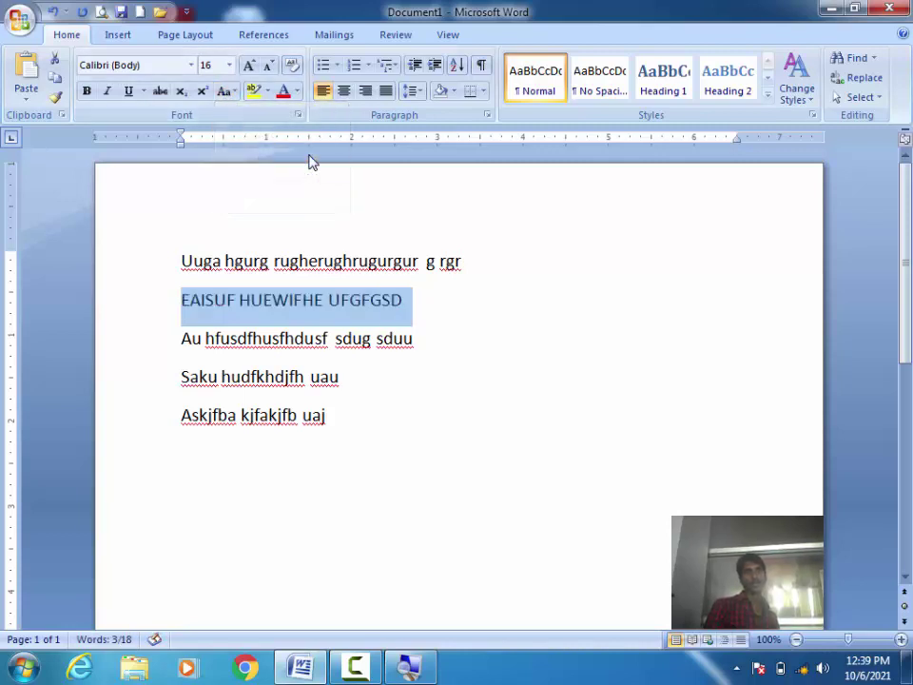
Capitalize each word of the second line so it reads 'Eaisuf Huewifhe Ufgfgsd'.
click(225, 91)
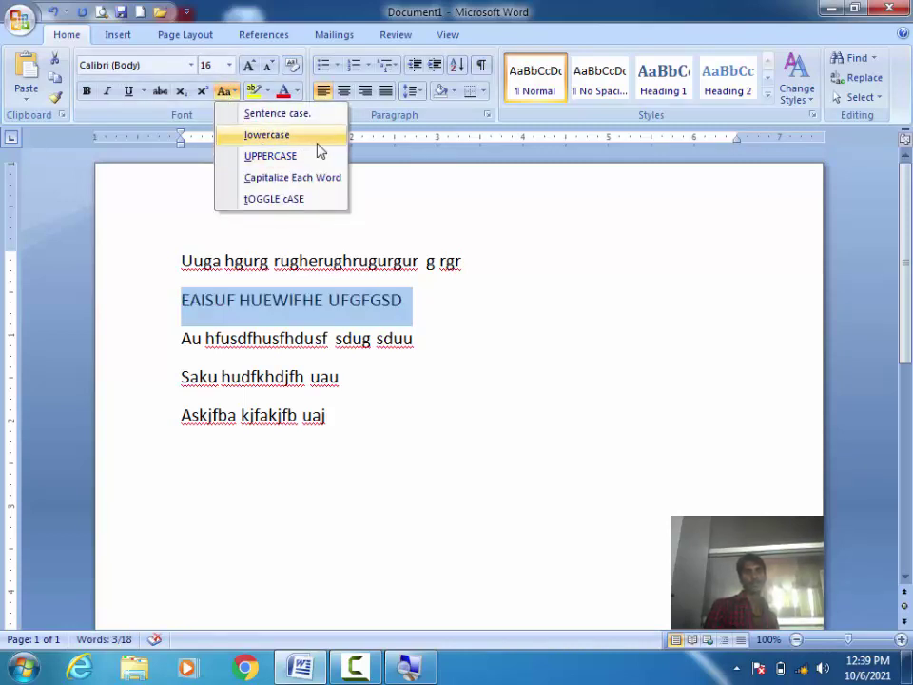
click(279, 299)
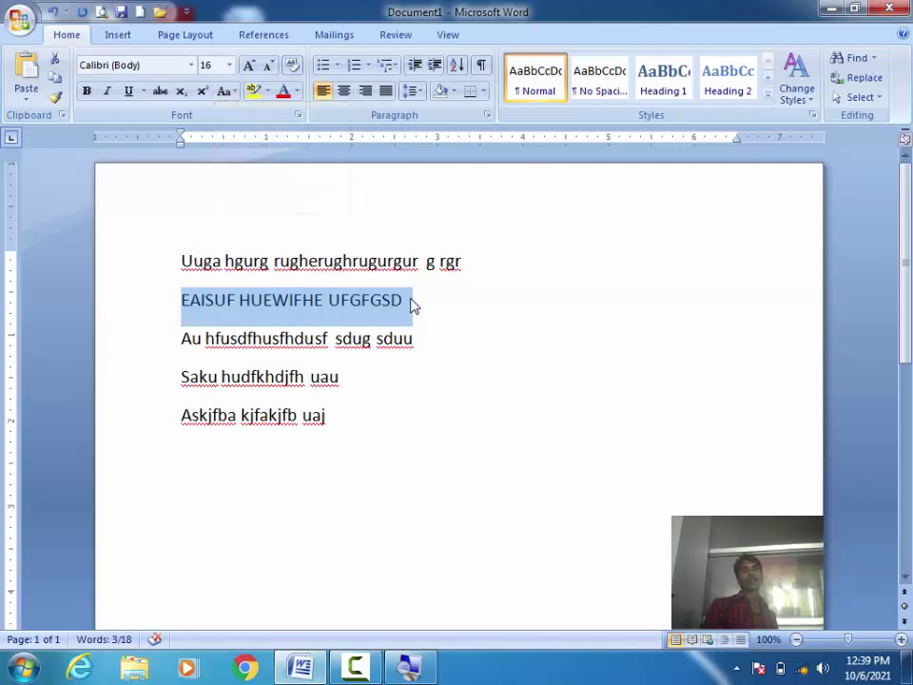
click(225, 92)
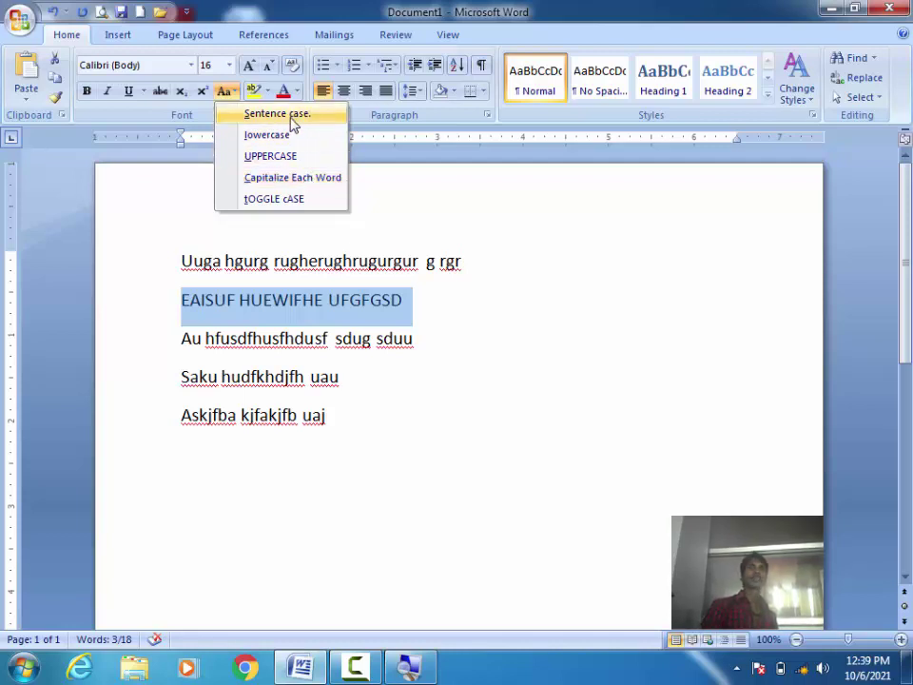
click(296, 183)
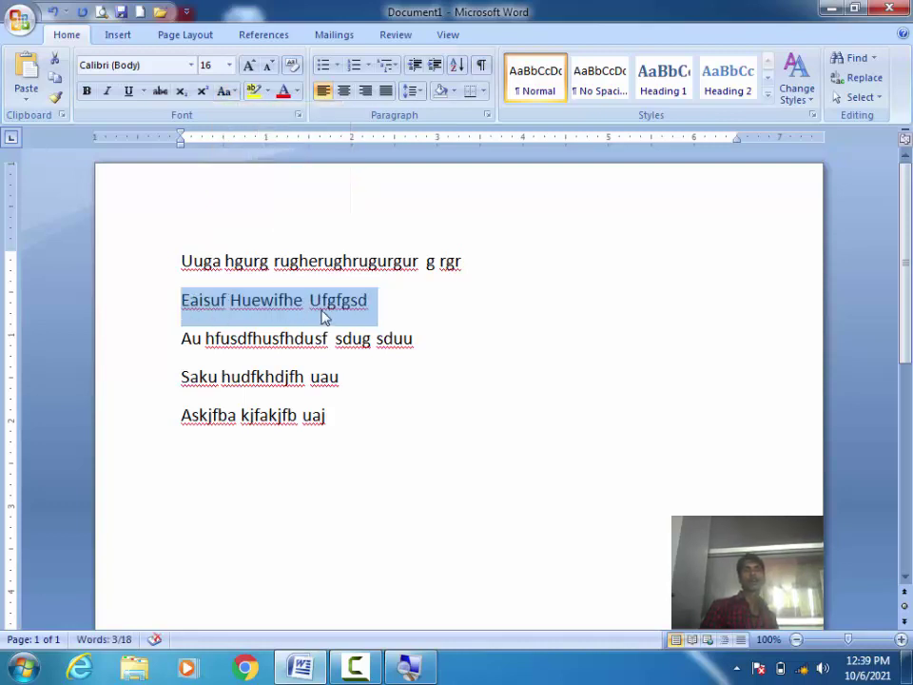
drag(428, 343, 207, 329)
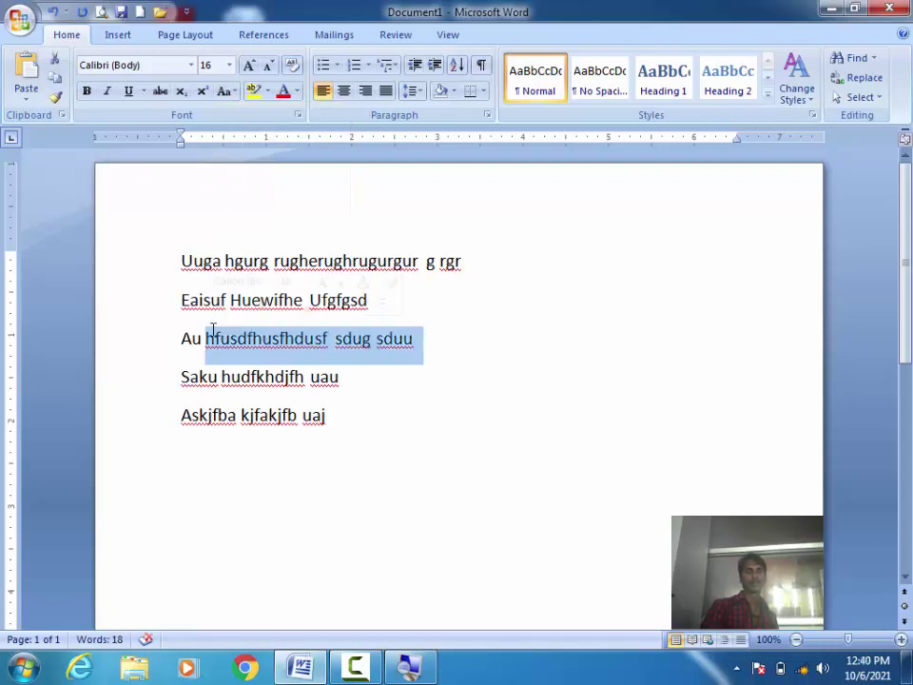
key(shift+Home)
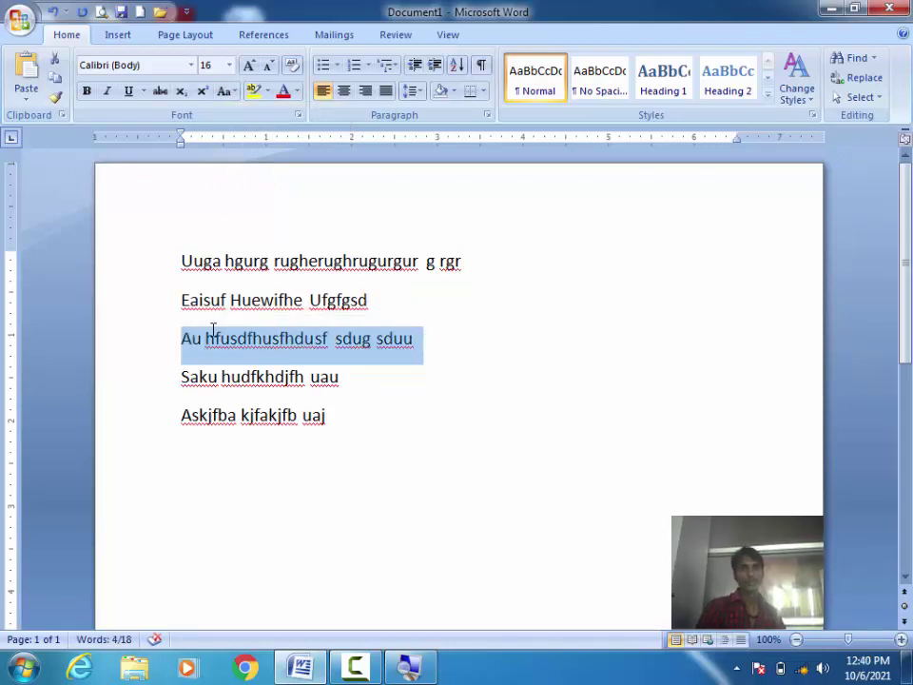
Capitalize each word of the third line, then toggle the case of lines three and four.
click(225, 93)
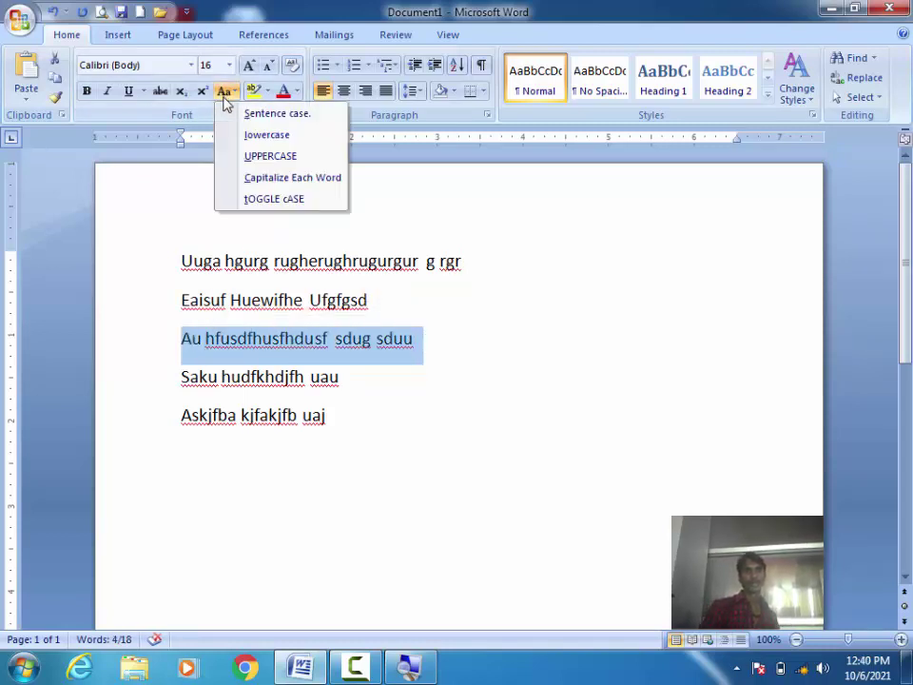
click(281, 178)
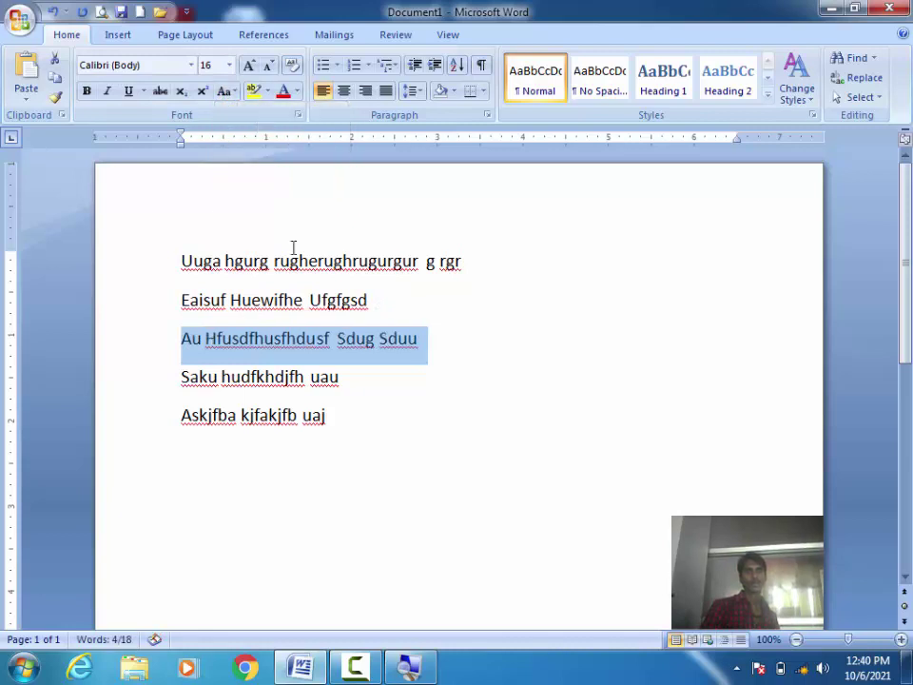
click(376, 384)
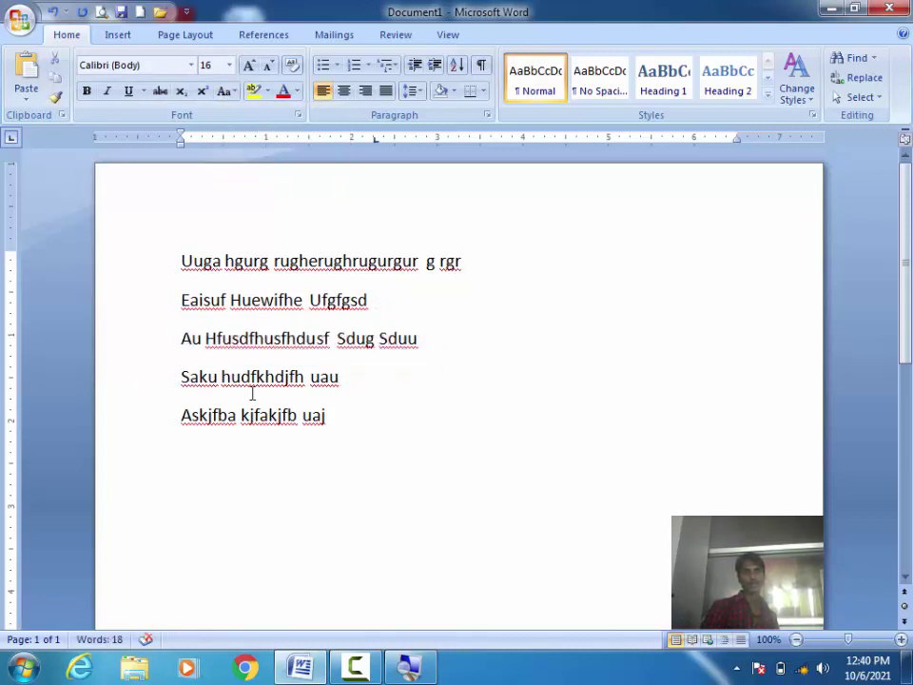
drag(340, 378, 176, 334)
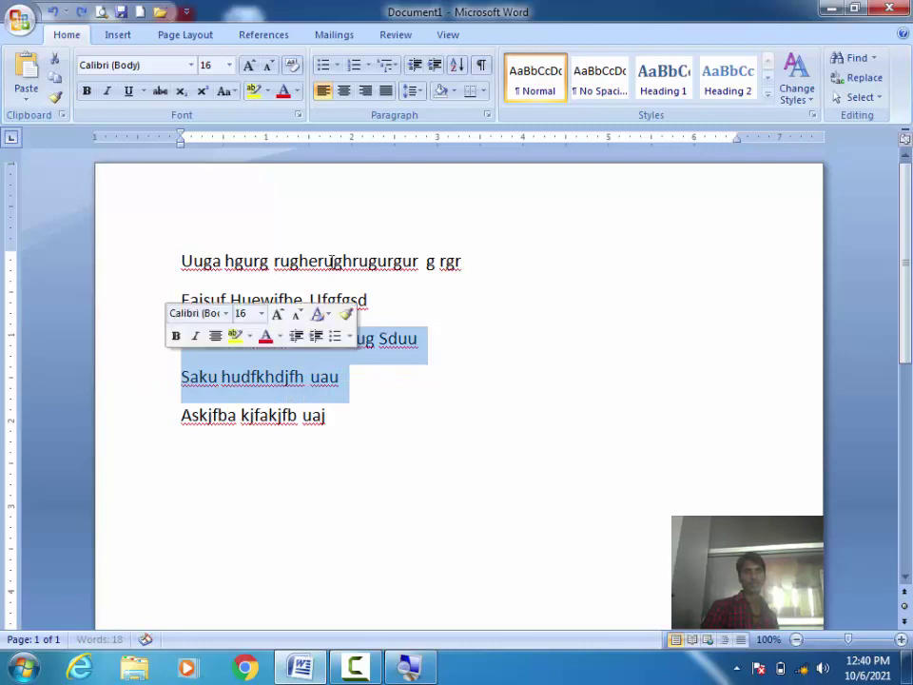
click(225, 91)
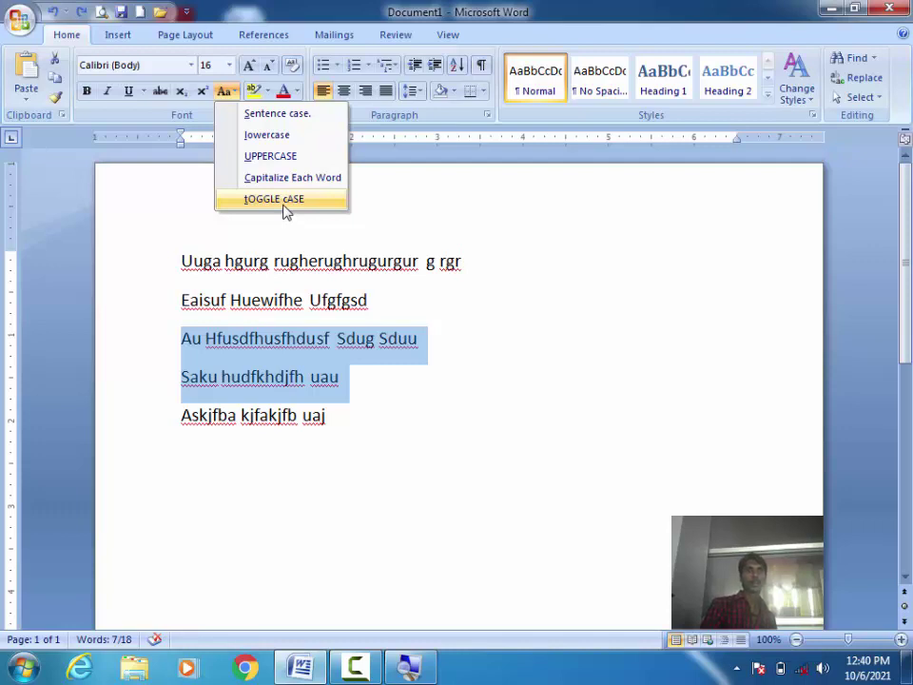
click(286, 211)
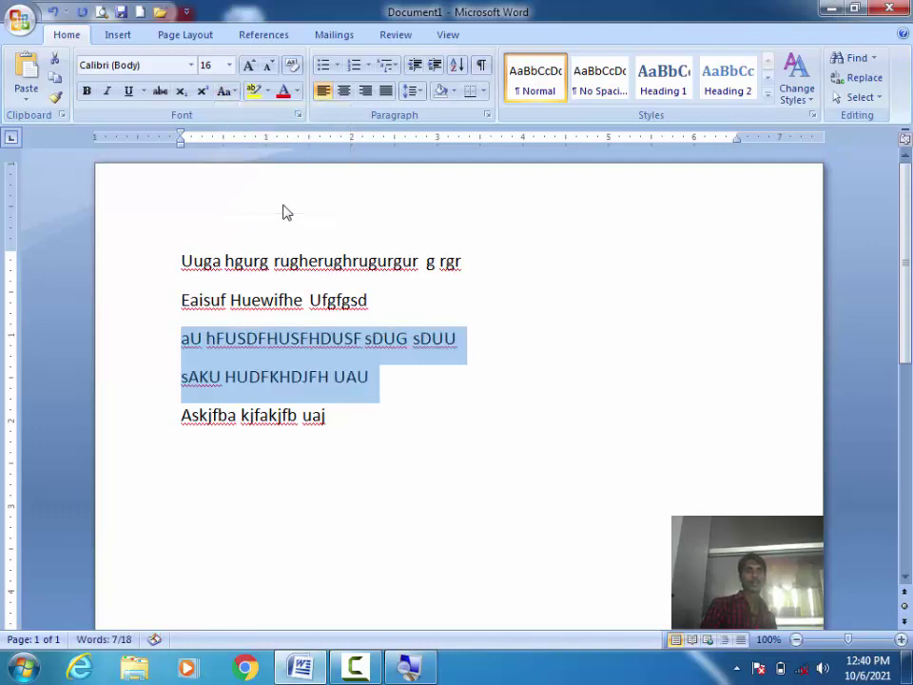
click(429, 392)
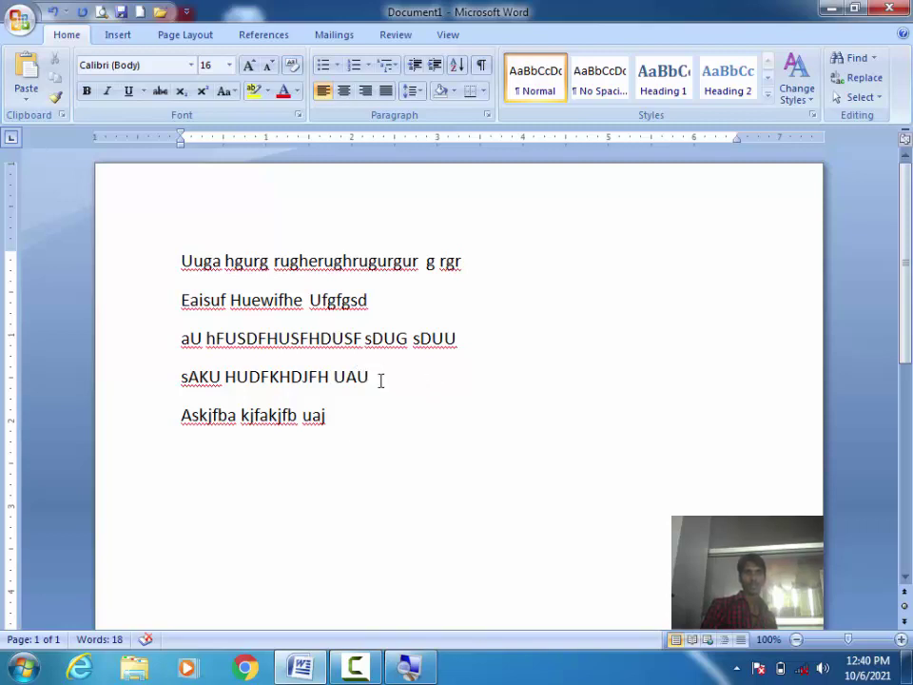
Toggle the fourth line back to 'Saku hudfkhdjfh uau', keeping line three as 'aU hFUSDFHUSFHDUSF sDUG sDUU'.
drag(367, 376, 186, 377)
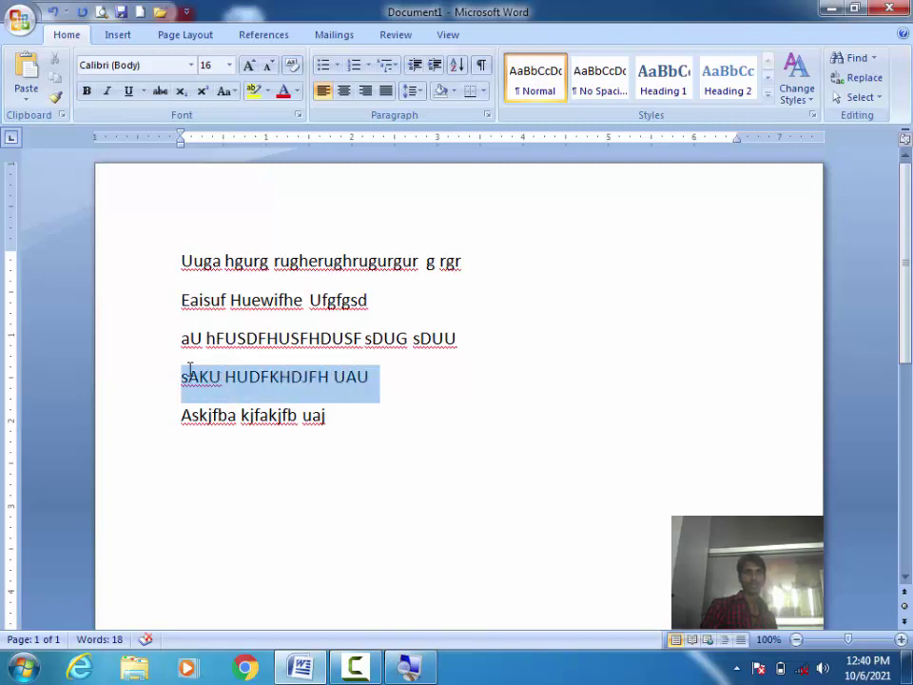
click(222, 93)
click(307, 204)
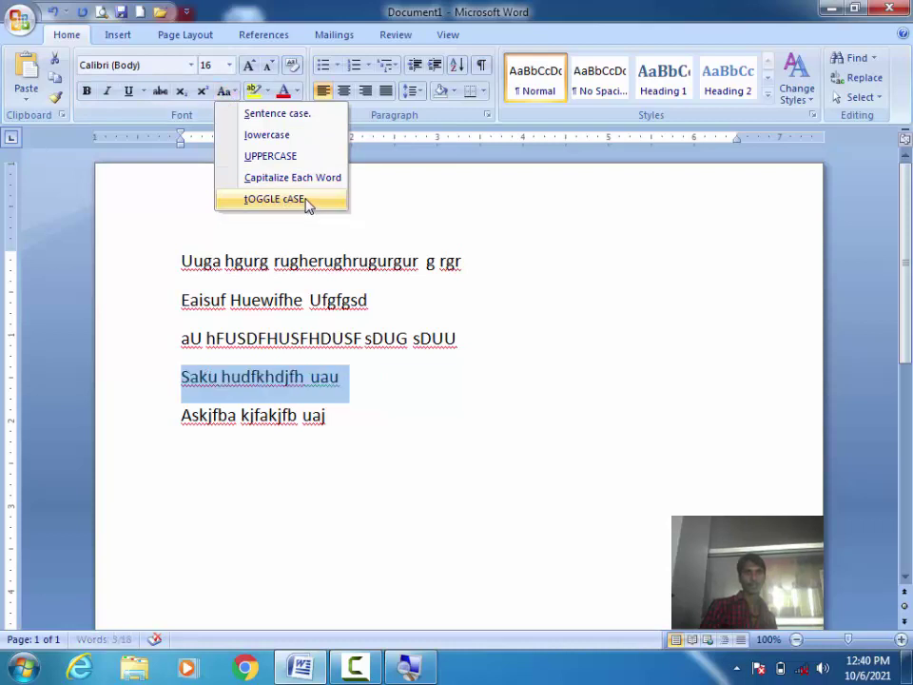
mouse_move(371, 381)
mouse_down()
mouse_move(265, 367)
mouse_move(184, 341)
mouse_up()
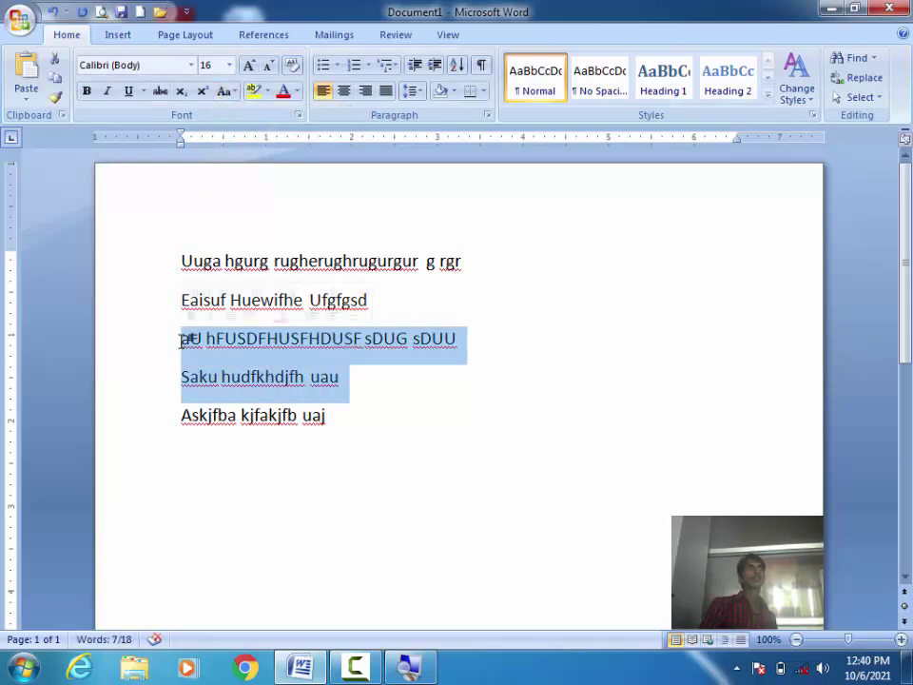
click(332, 414)
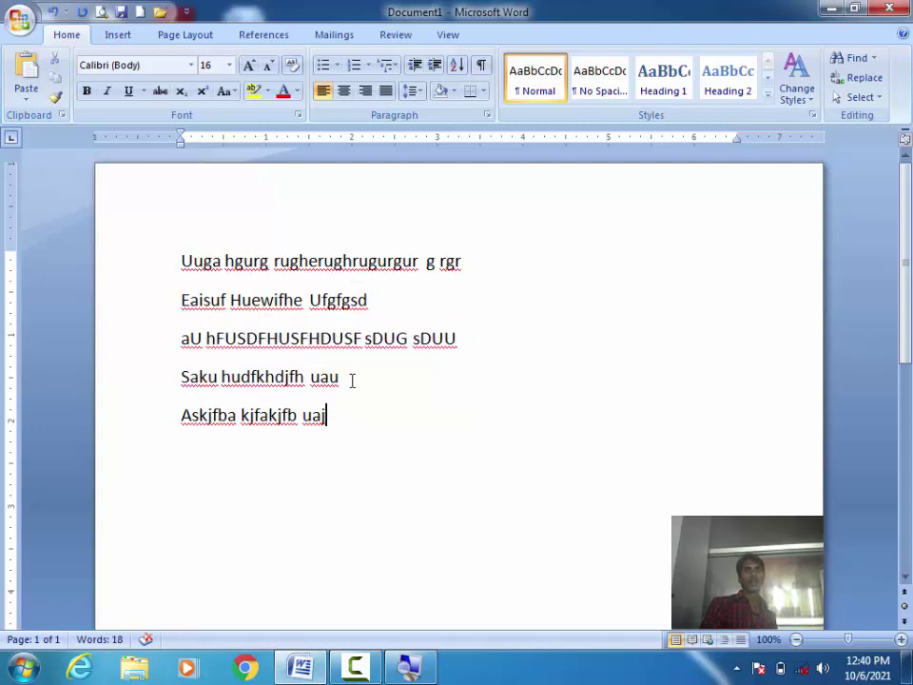
click(289, 338)
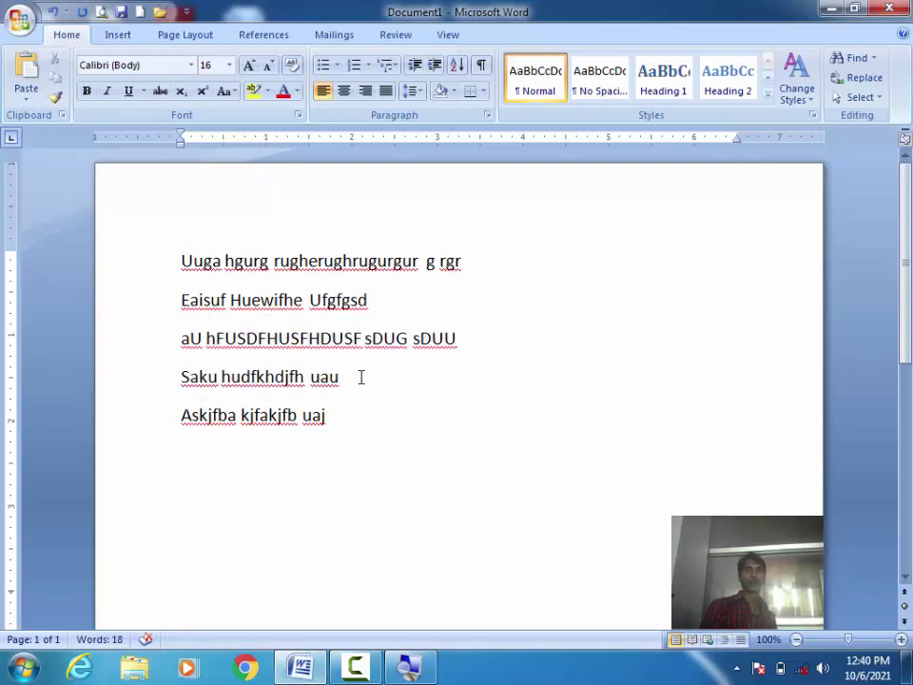
drag(360, 378, 139, 249)
click(396, 499)
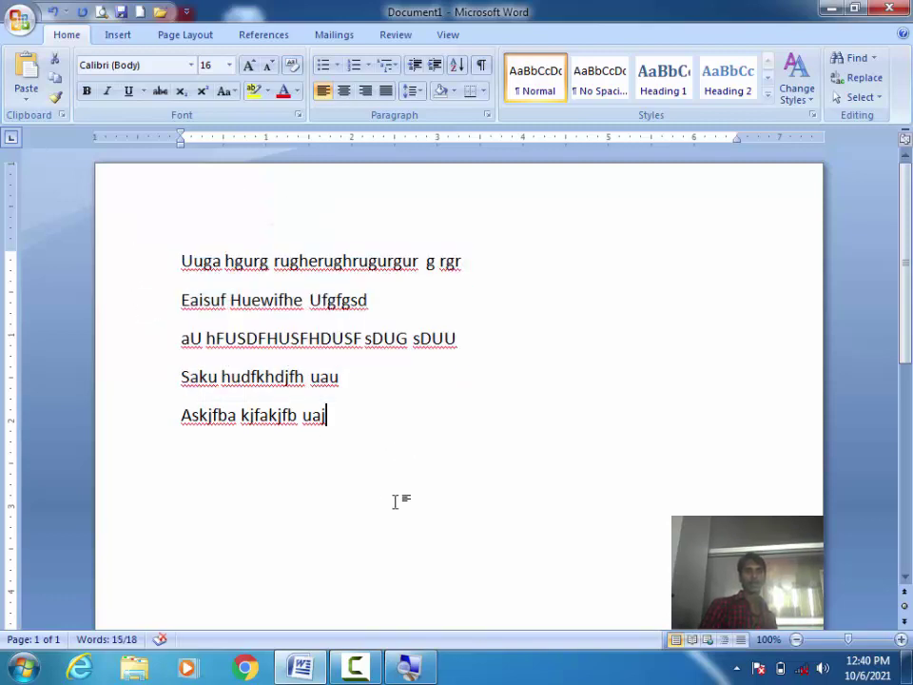
Make all five lines lowercase, toggle them to capitals, then back to lowercase.
drag(354, 418, 186, 254)
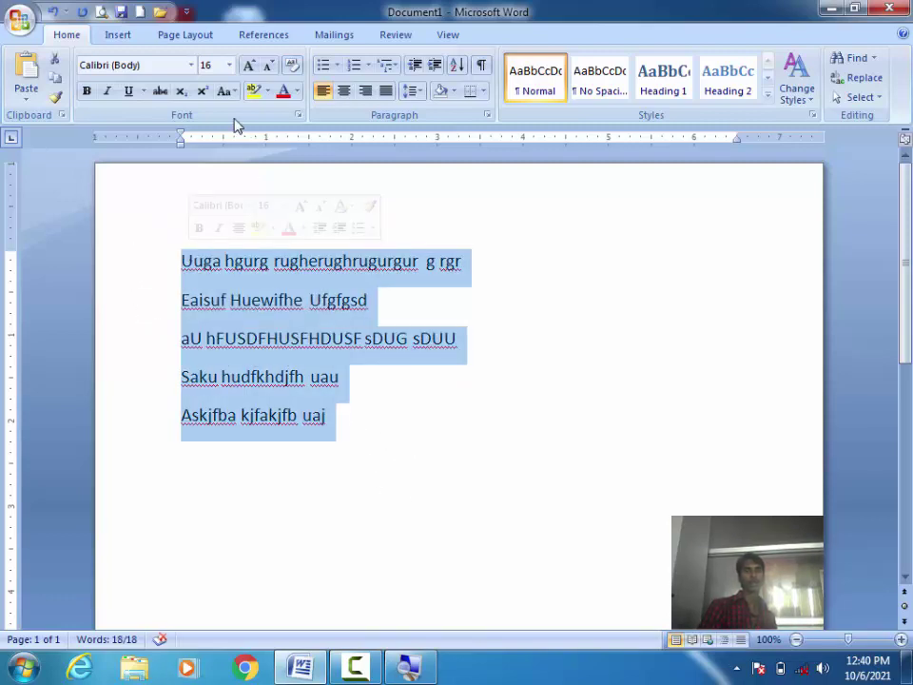
click(224, 91)
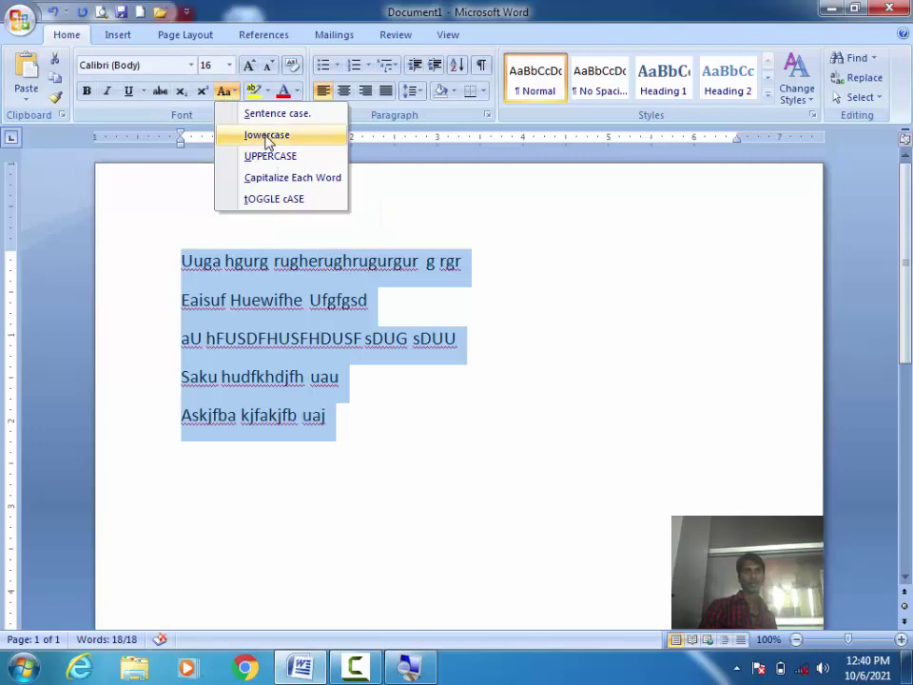
click(266, 136)
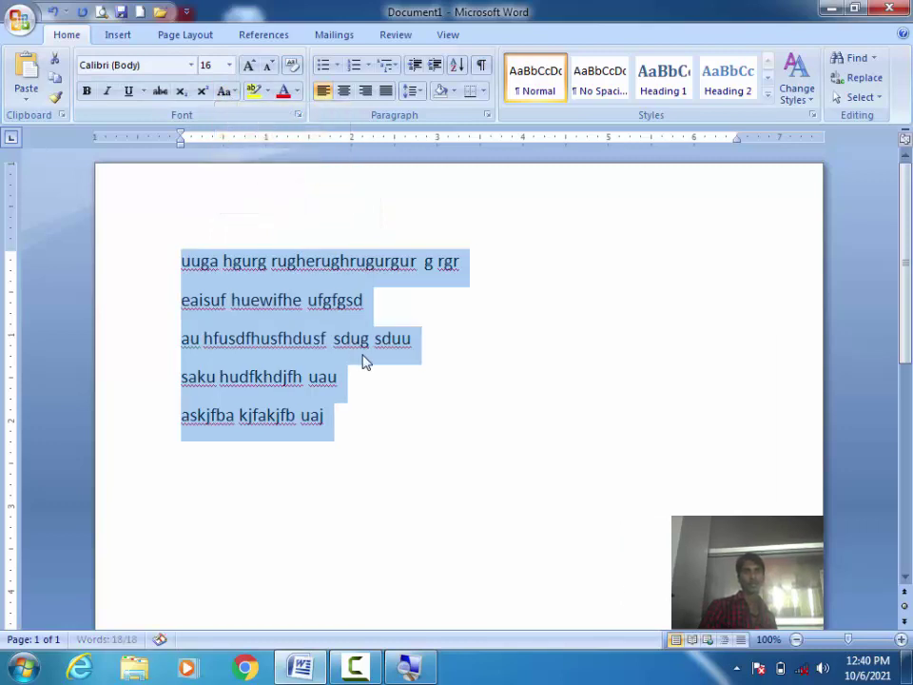
click(224, 92)
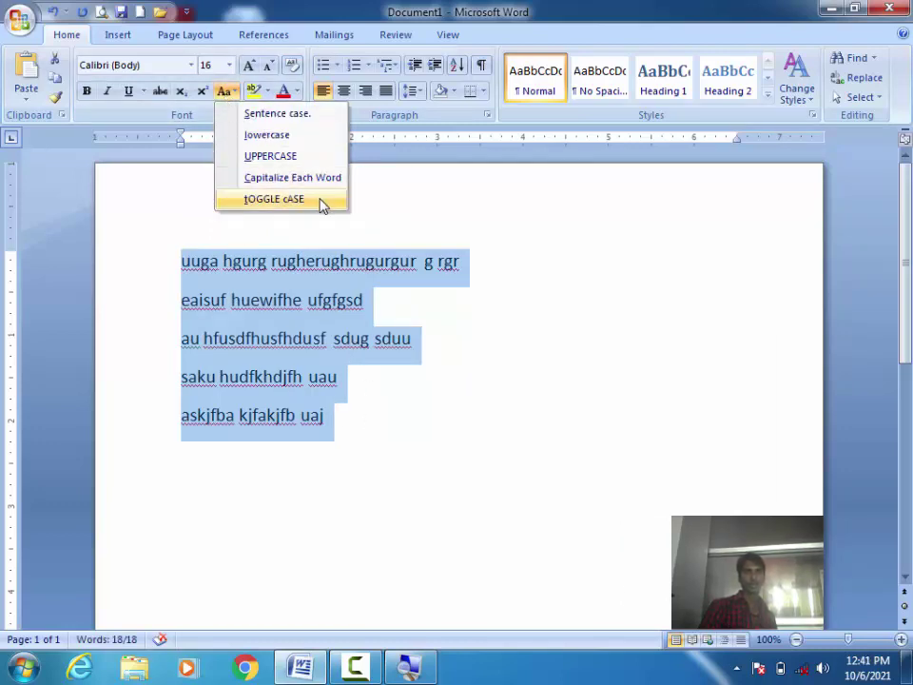
click(322, 200)
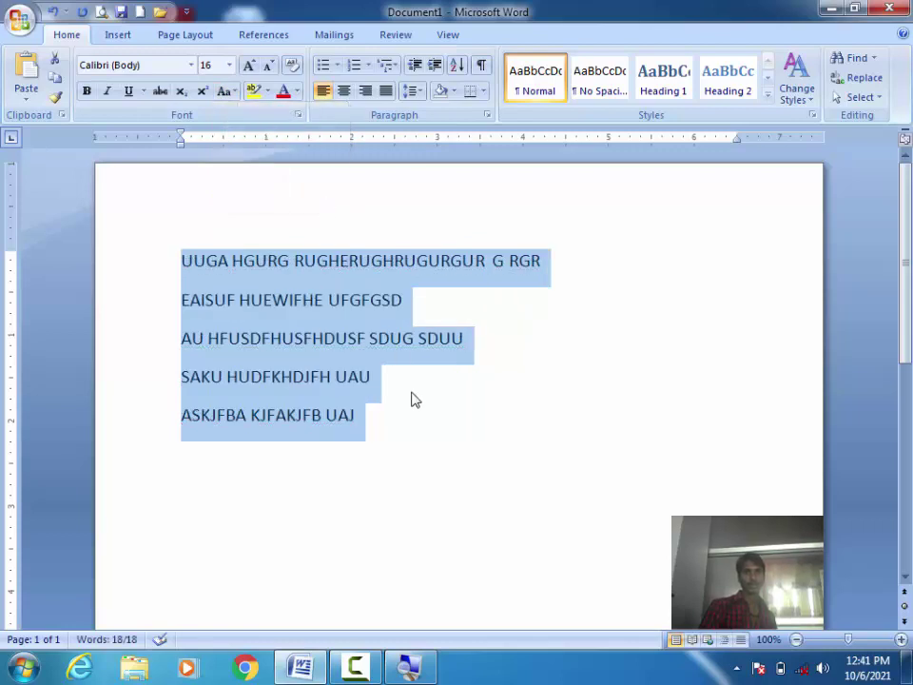
click(226, 92)
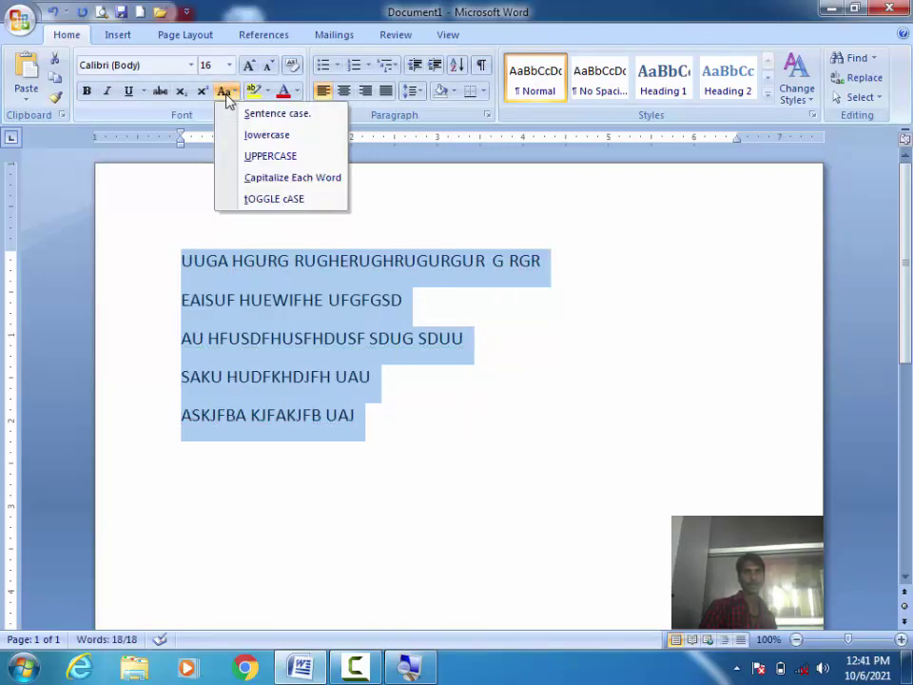
click(304, 200)
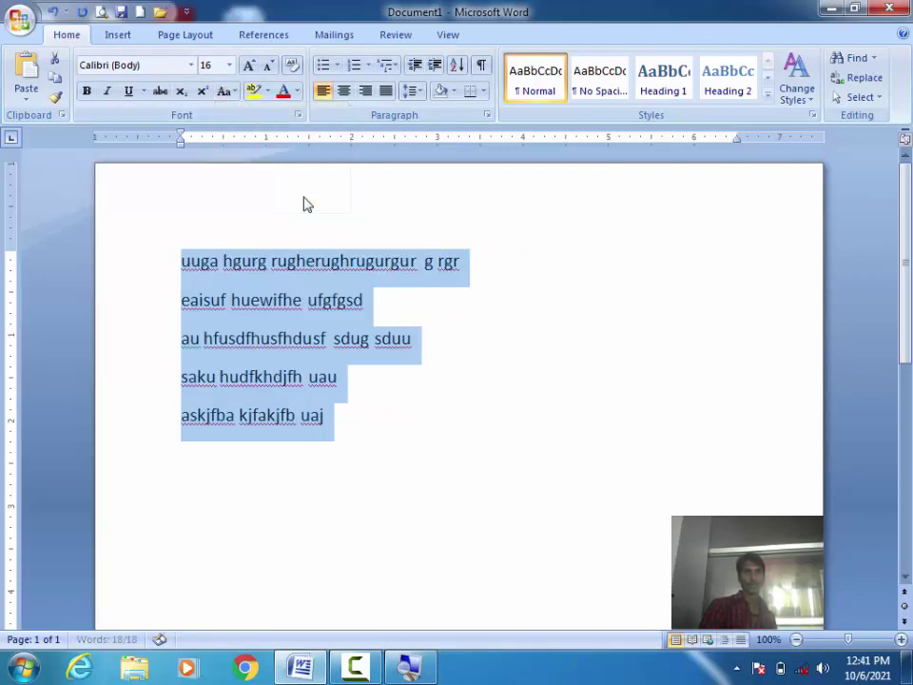
Toggle the five lines to uppercase, then delete all the text on the page.
click(225, 94)
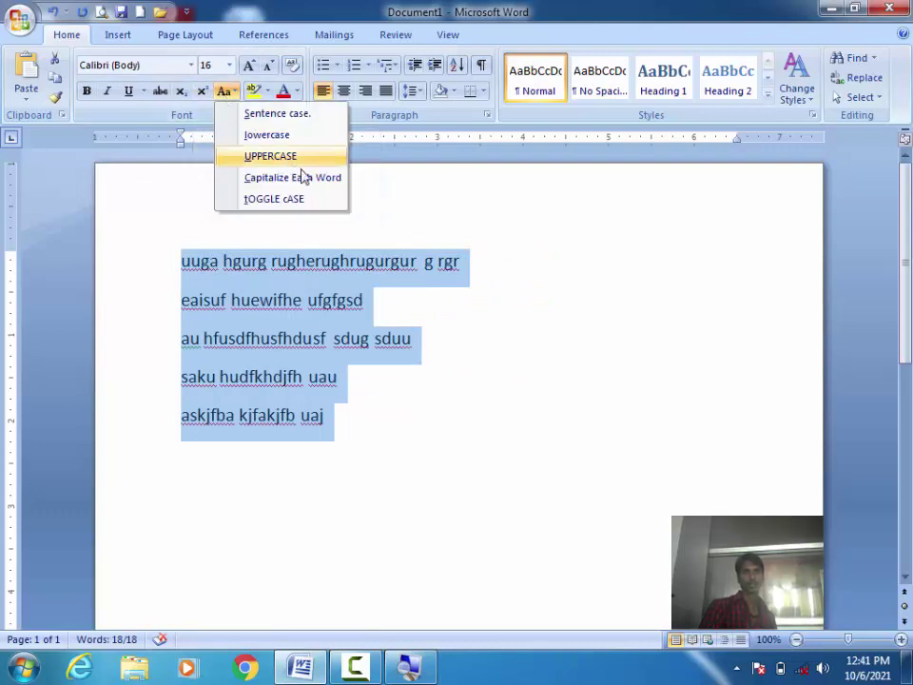
click(323, 203)
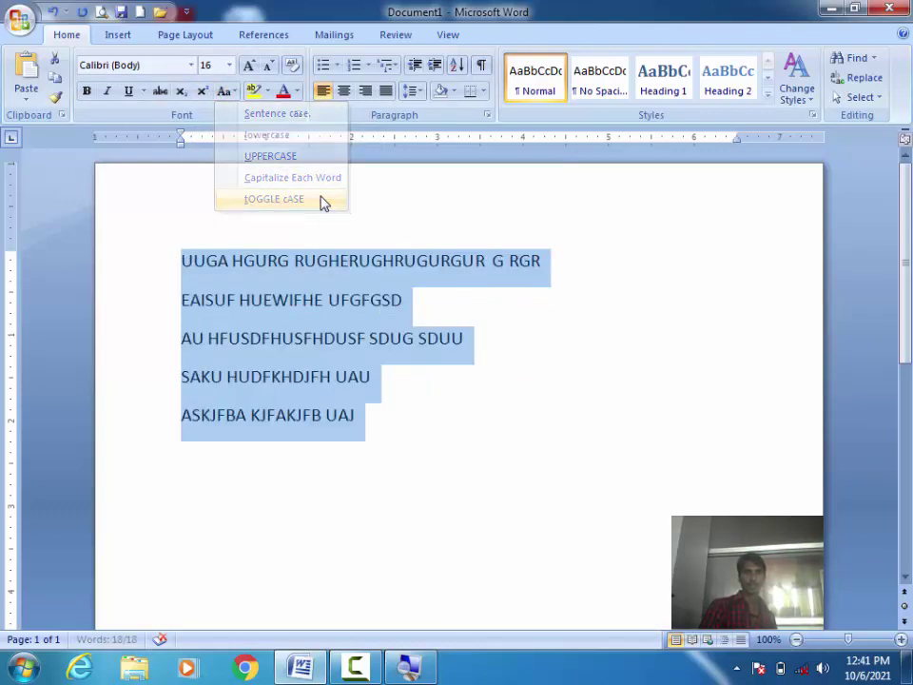
click(438, 435)
key(ctrl+a)
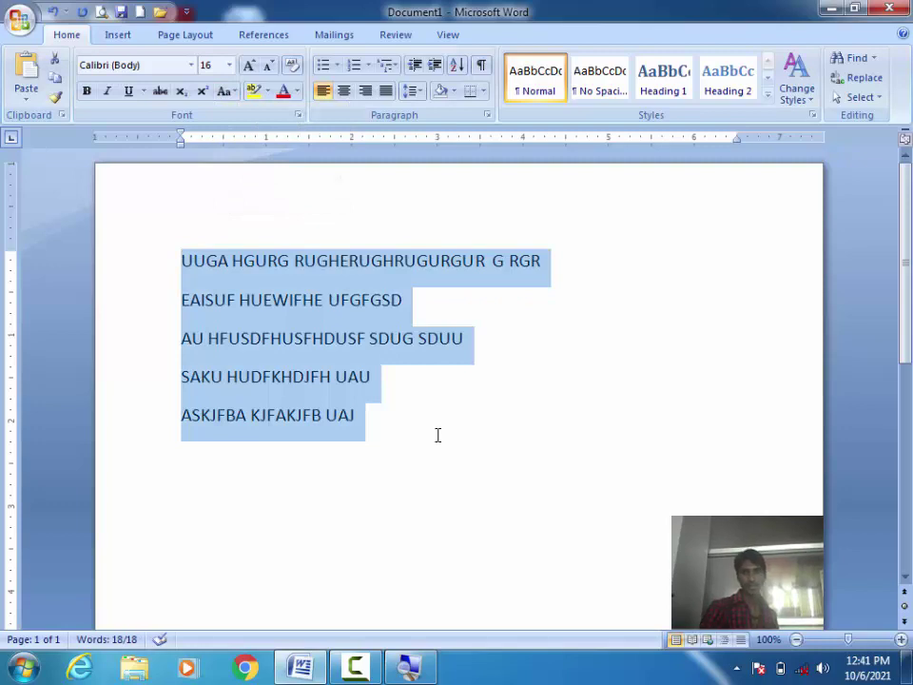
key(Delete)
Type 'u guig eushfsd fhusdfhusfhusdhfusdfsuf', toggle its case, and close Word.
text(u guig eushfsd fhusd)
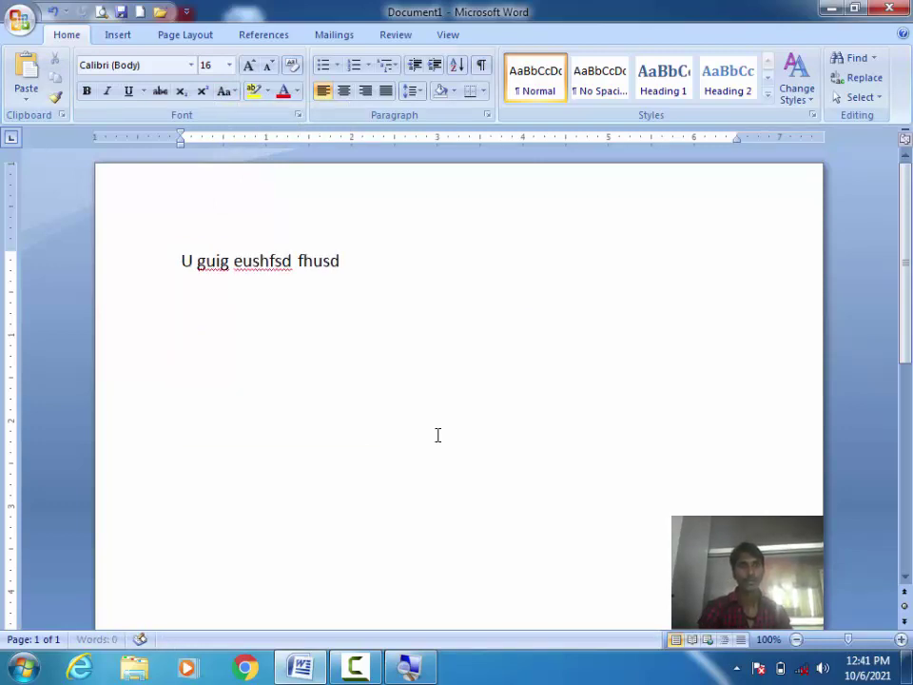
text(fhusfhusdhfusdfsuf)
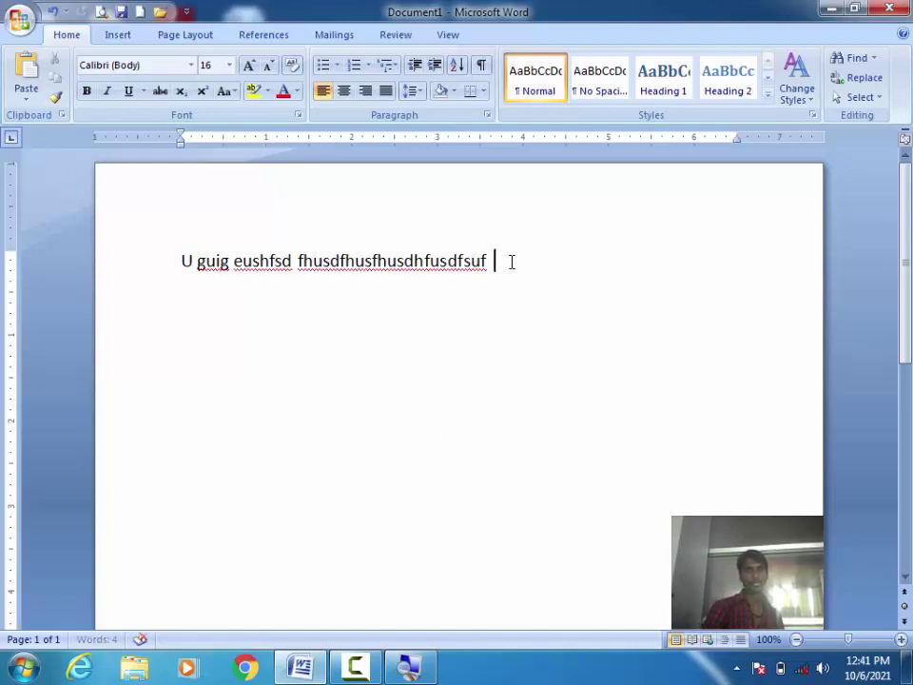
drag(511, 260, 152, 257)
click(225, 92)
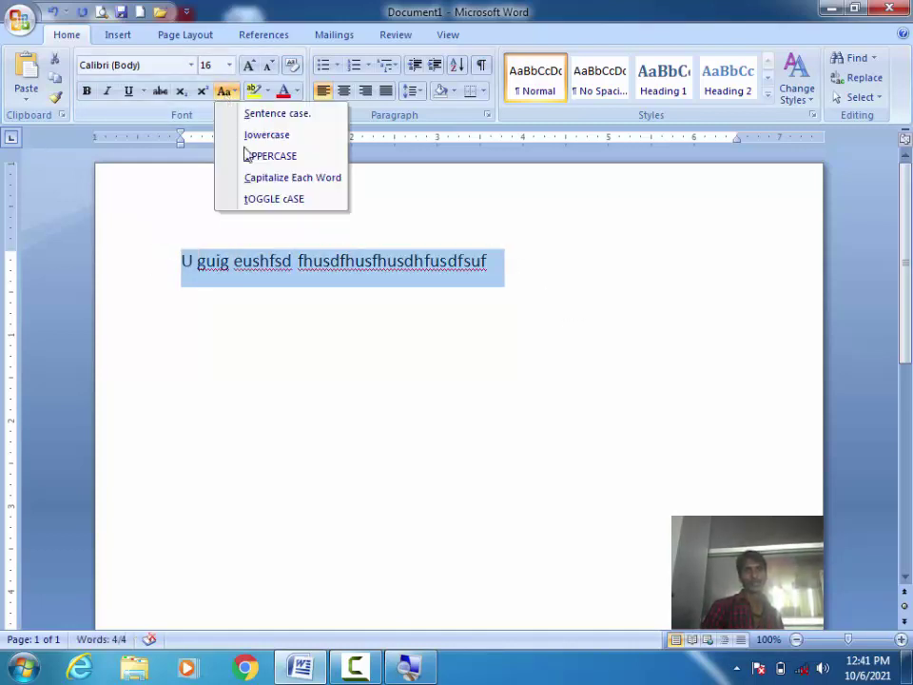
click(276, 199)
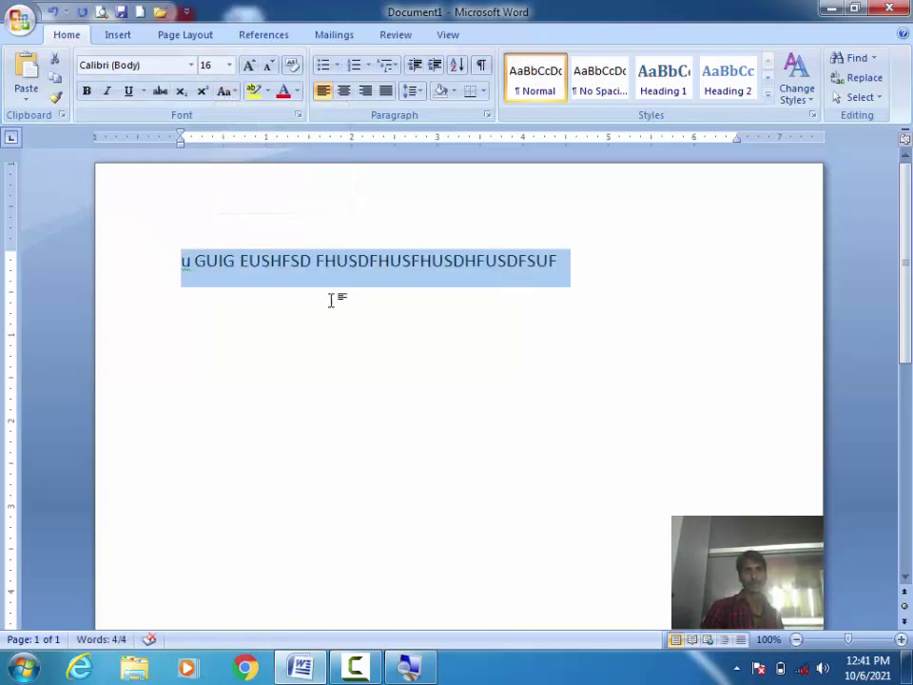
click(227, 93)
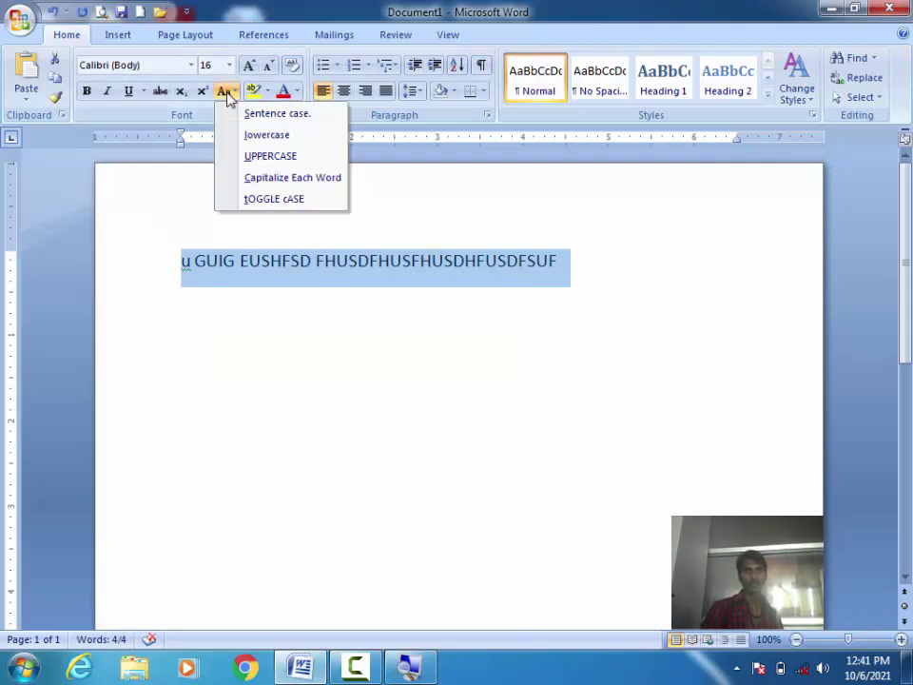
key(alt+F4)
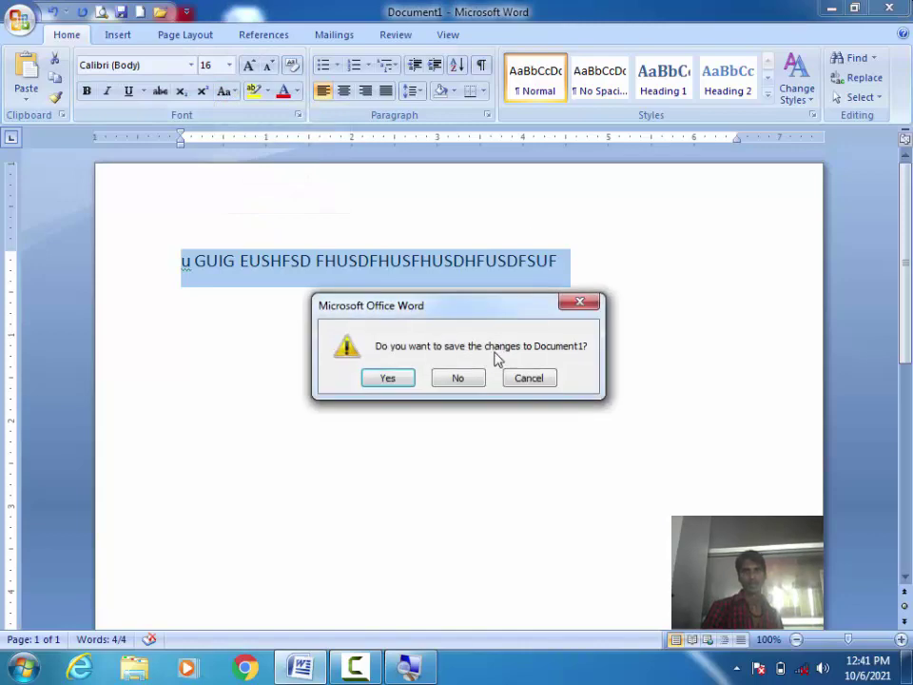
Close without saving, start a new blank document, and type 'fgcy gku siufhusi hdugh uhzgs'.
click(474, 379)
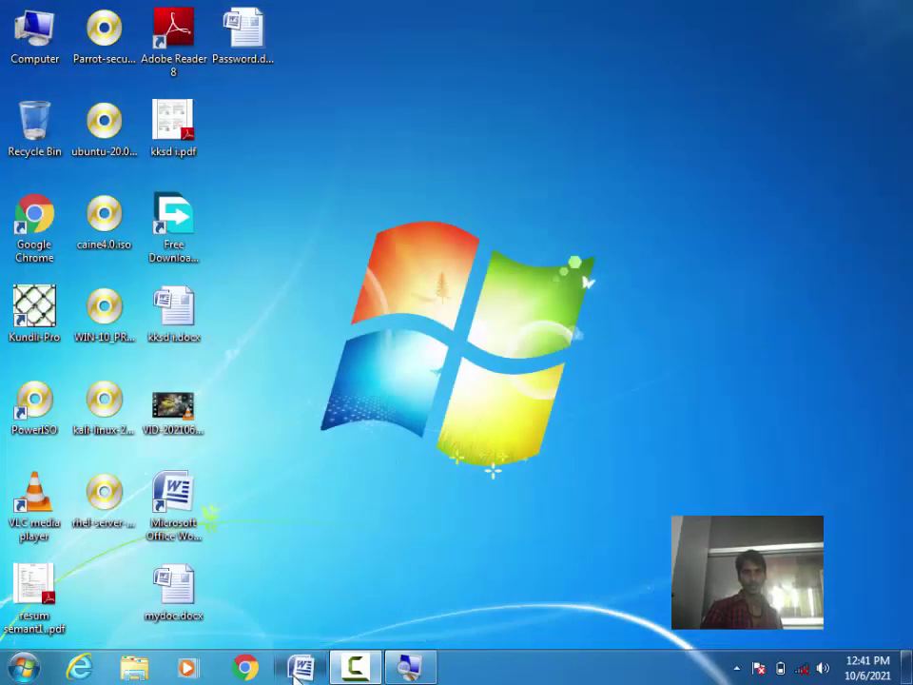
click(296, 669)
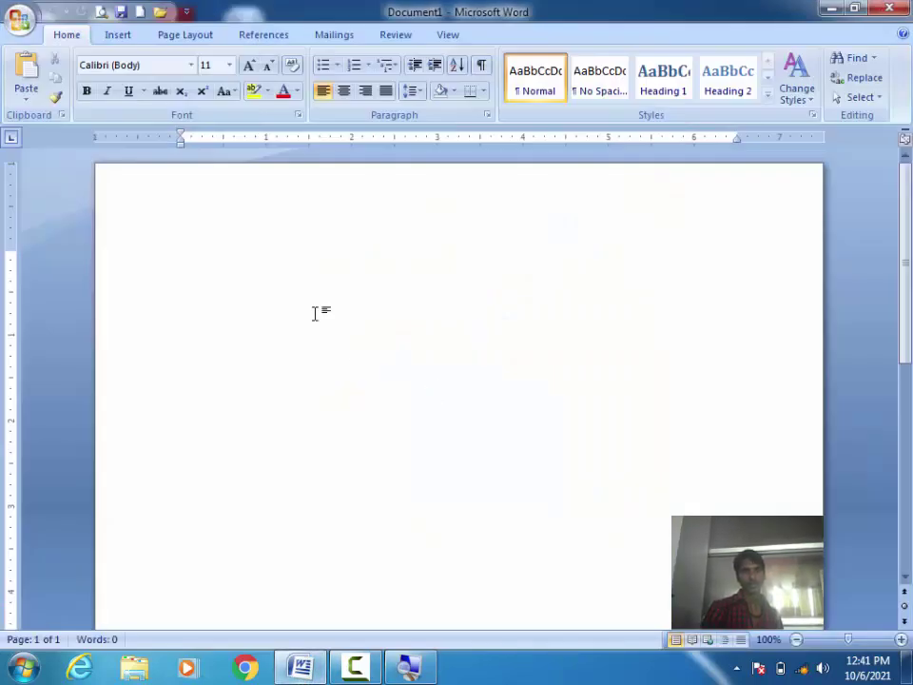
text(fgcy gku siufhusi hdugh uhzg)
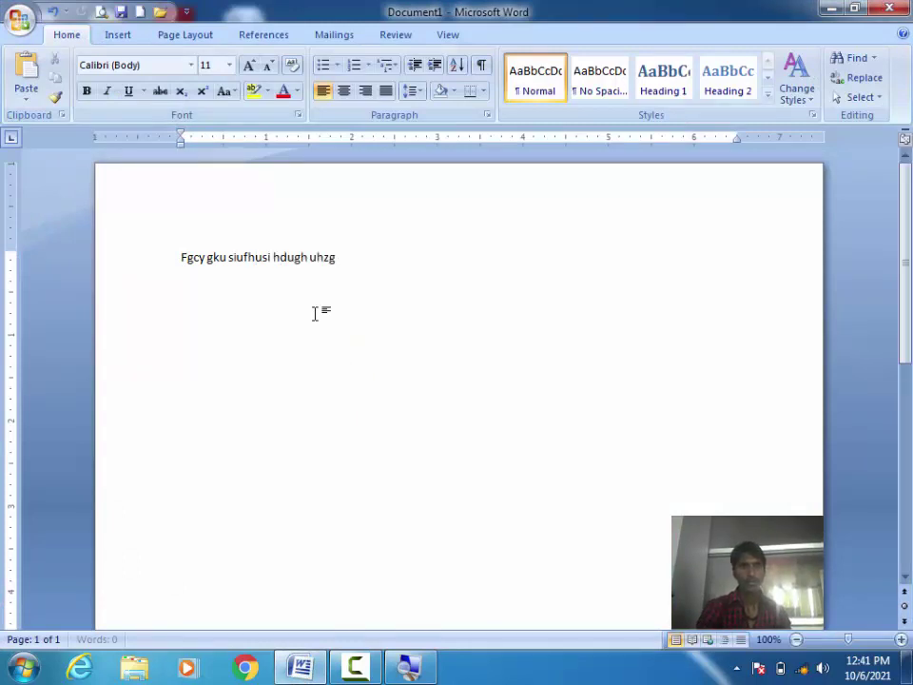
text(s)
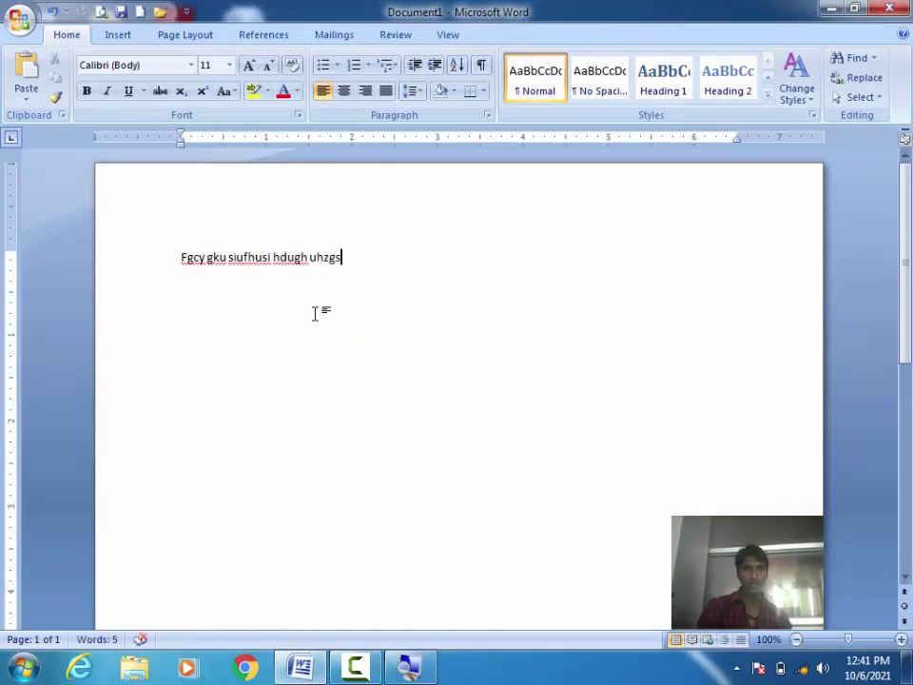
Toggle the line's case so it reads 'fGCY GKU SIUFHUSI HDUGH UHZGS'.
key(ctrl+shift+Left)
key(ctrl+shift+Left)
key(ctrl+shift+Left)
key(ctrl+shift+Left)
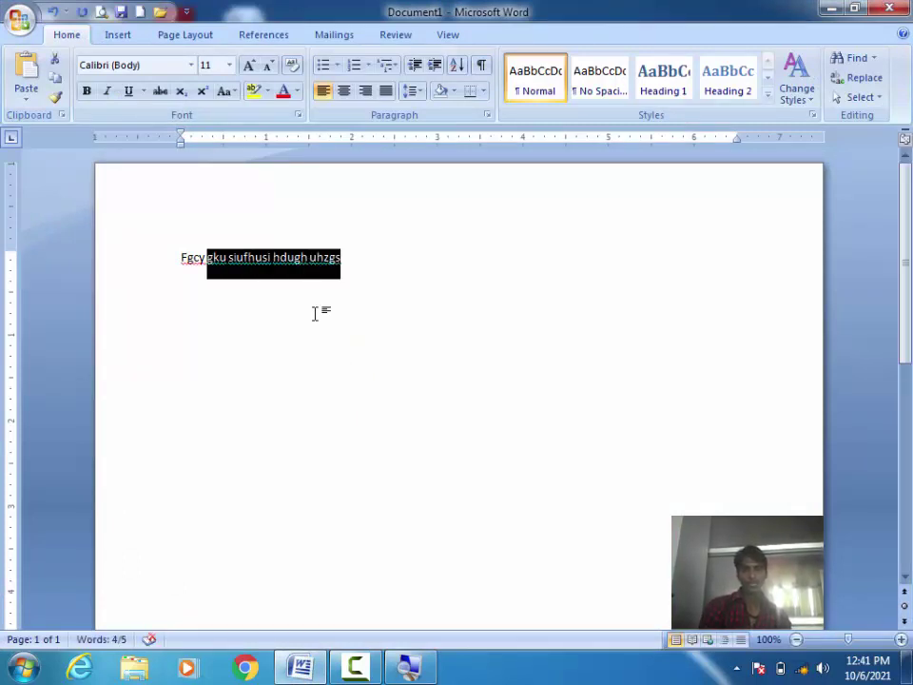
key(ctrl+shift+Left)
click(223, 92)
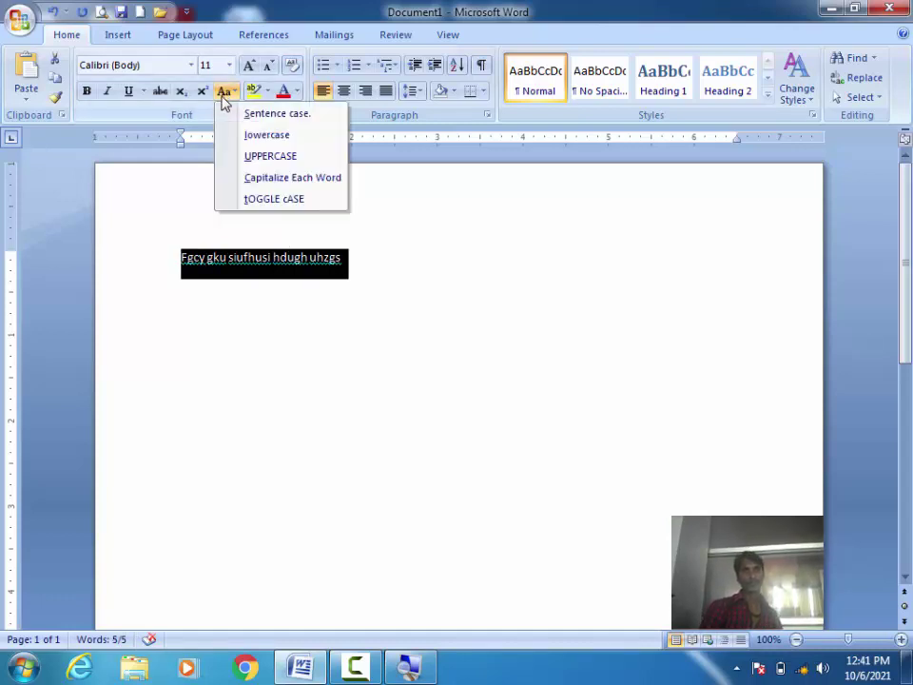
click(285, 199)
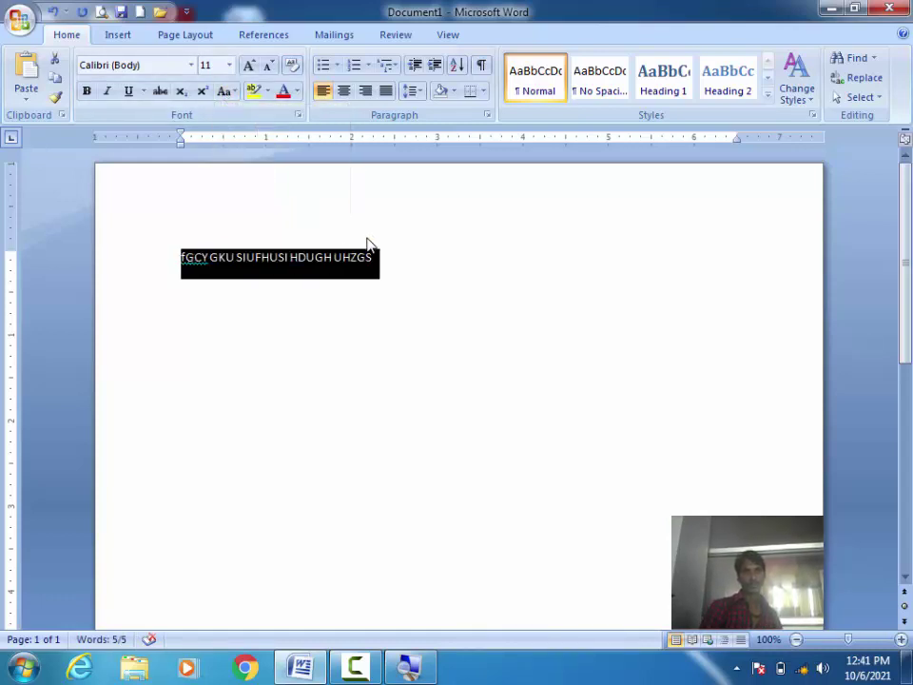
click(397, 260)
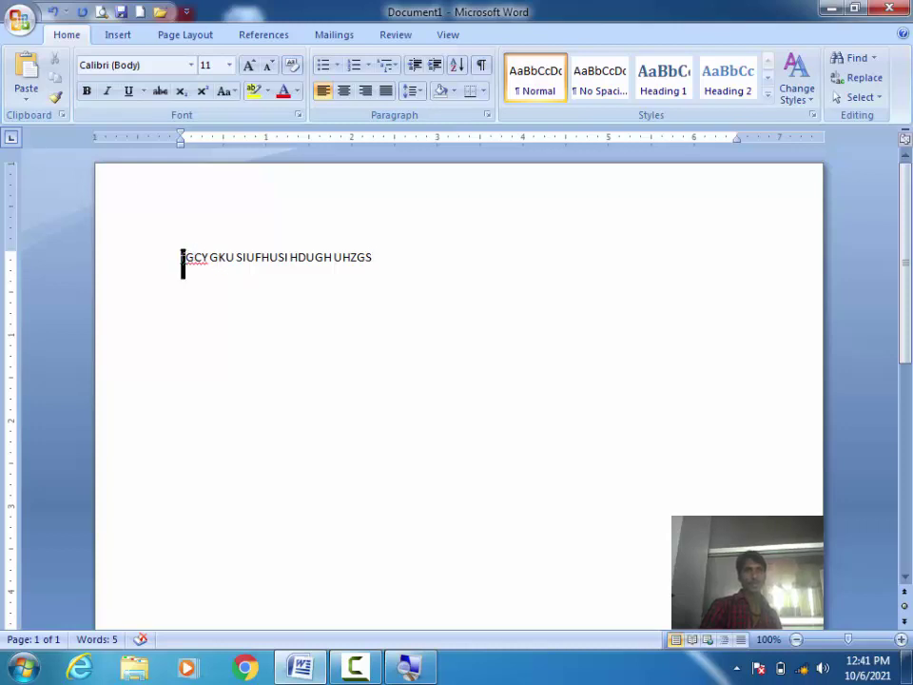
click(257, 277)
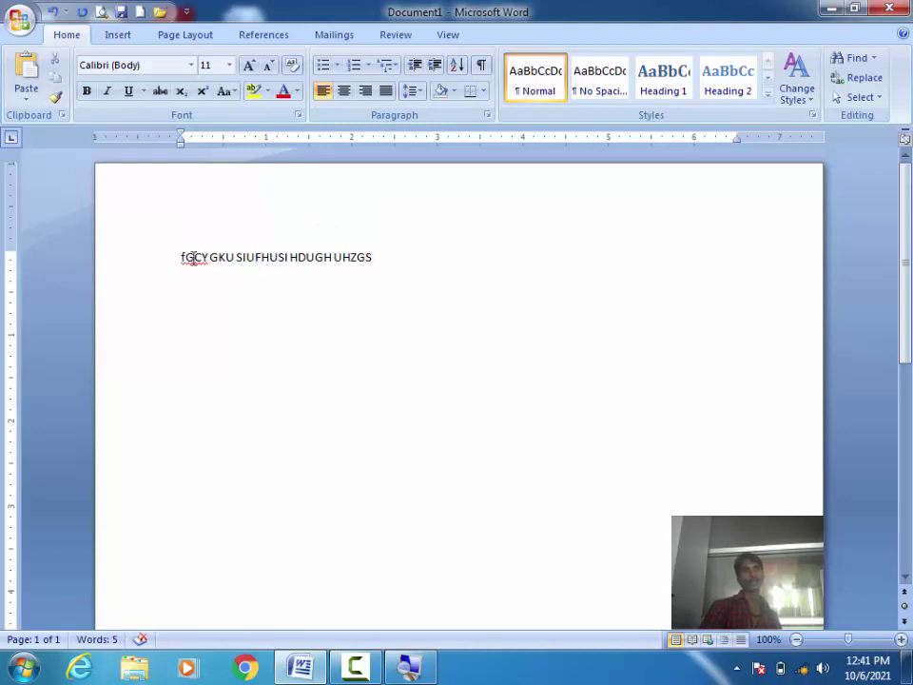
drag(181, 257, 186, 257)
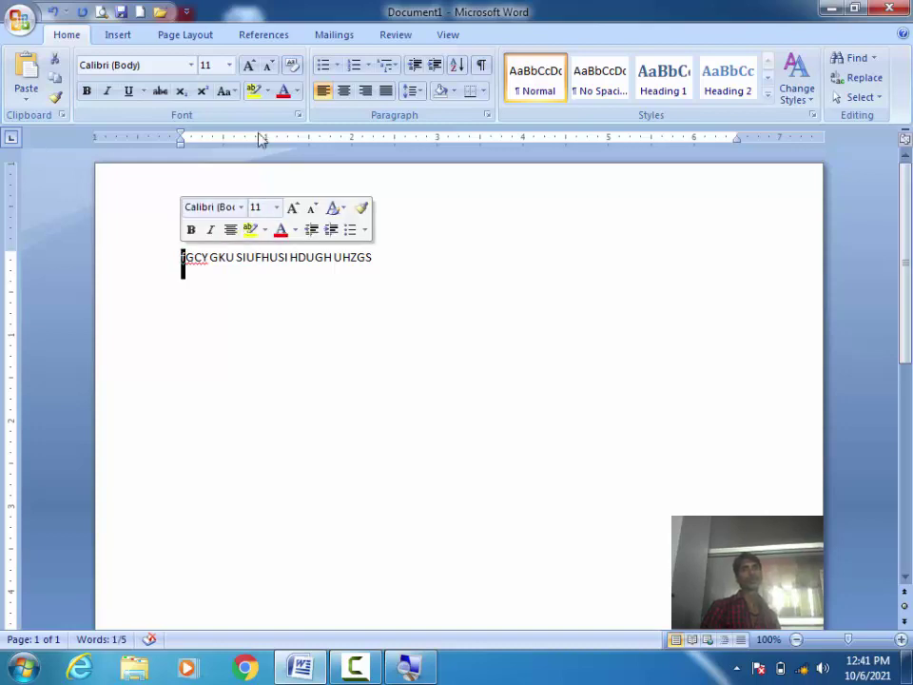
click(227, 92)
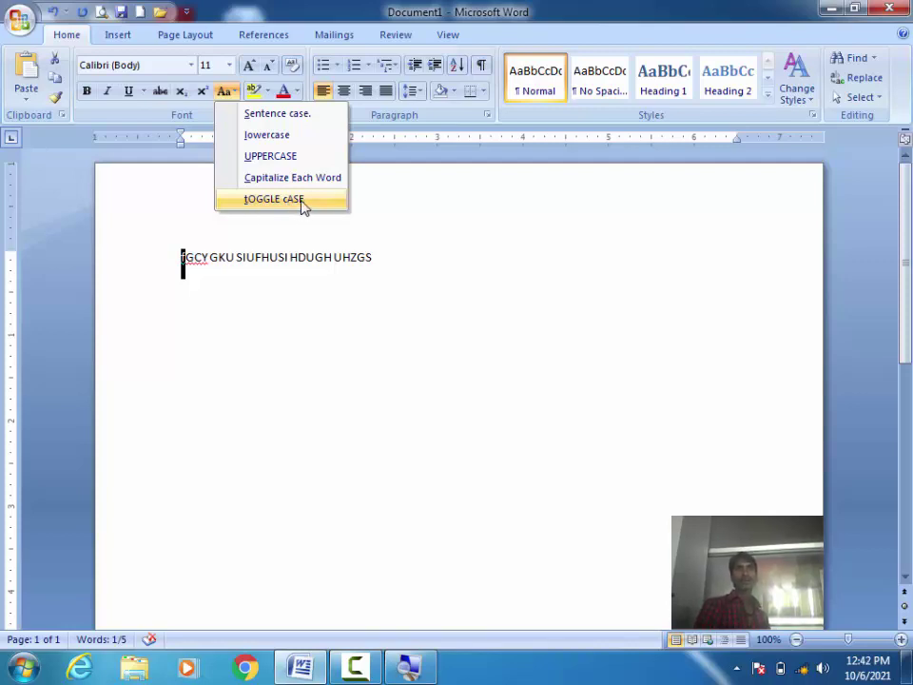
click(396, 265)
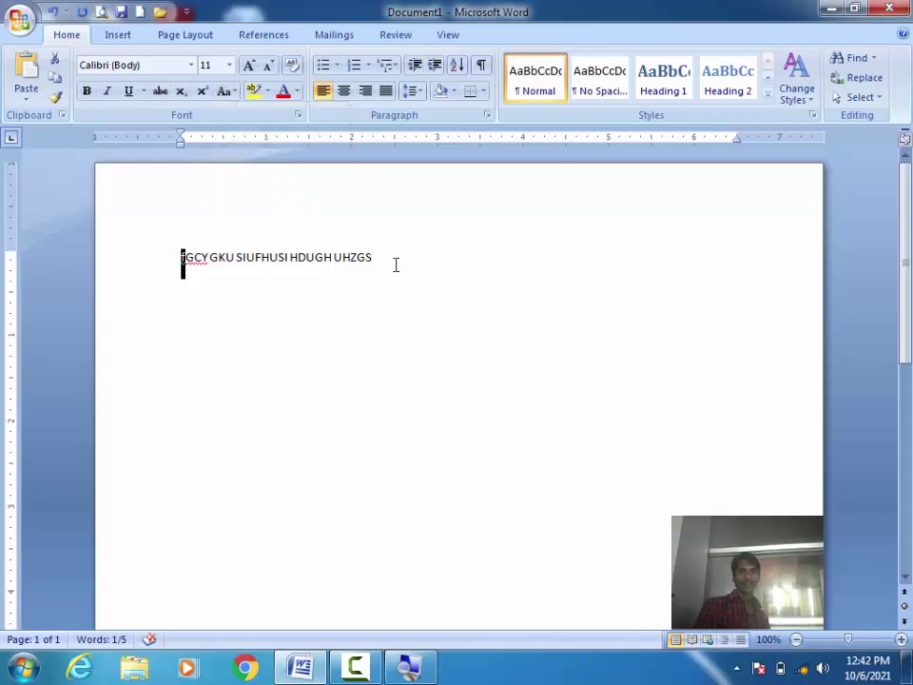
Toggle the line's case back and forth once more, then delete it to empty the page.
drag(396, 265, 193, 245)
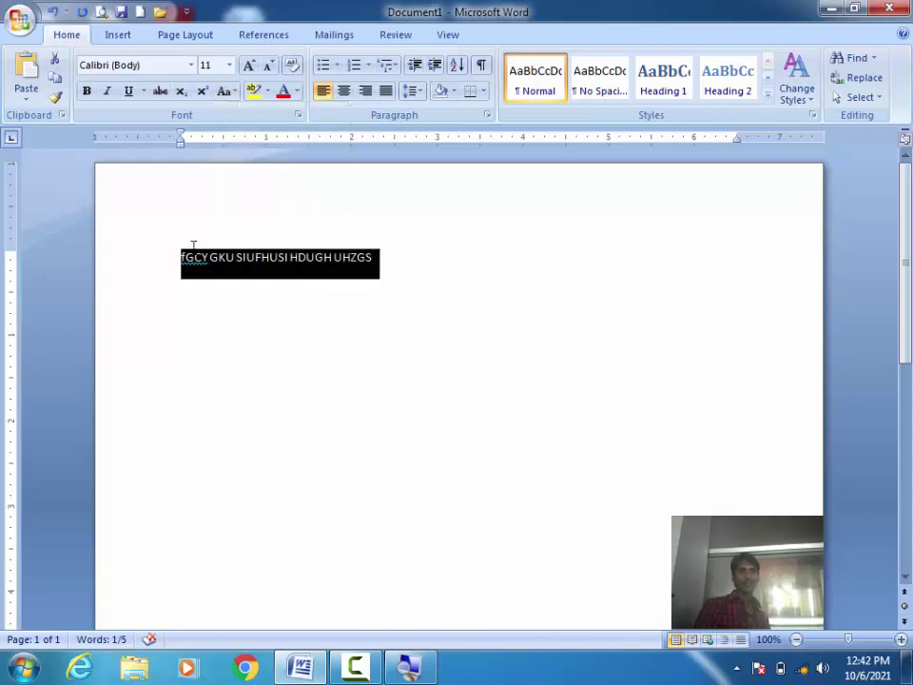
click(223, 93)
click(306, 200)
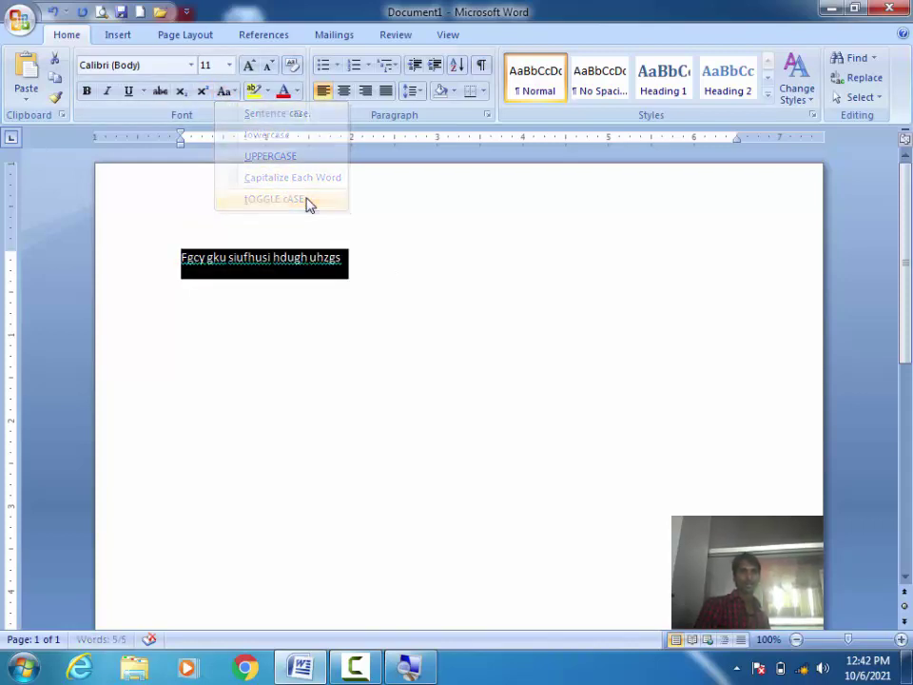
click(225, 91)
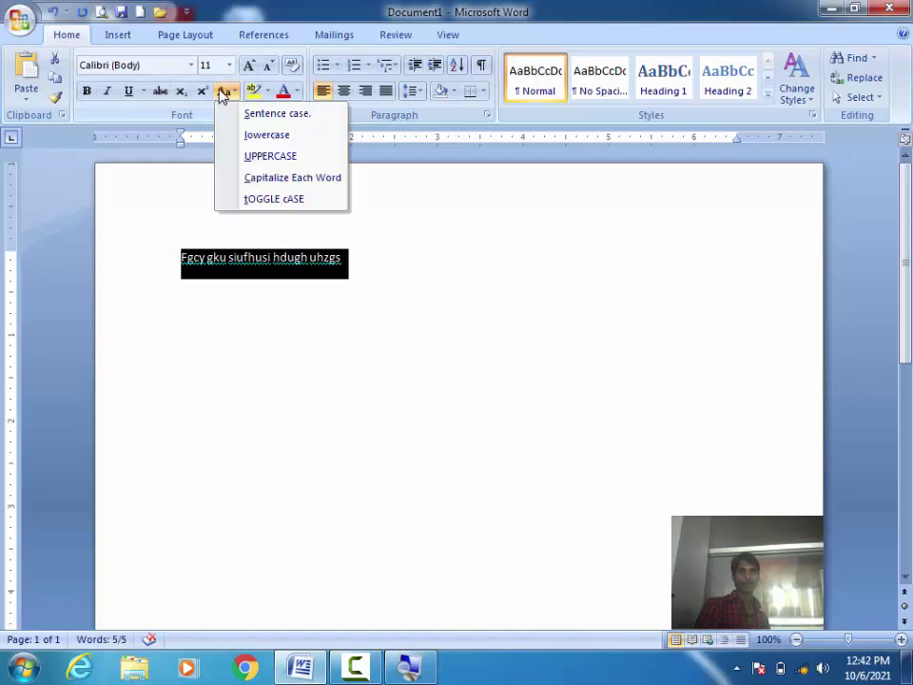
click(280, 199)
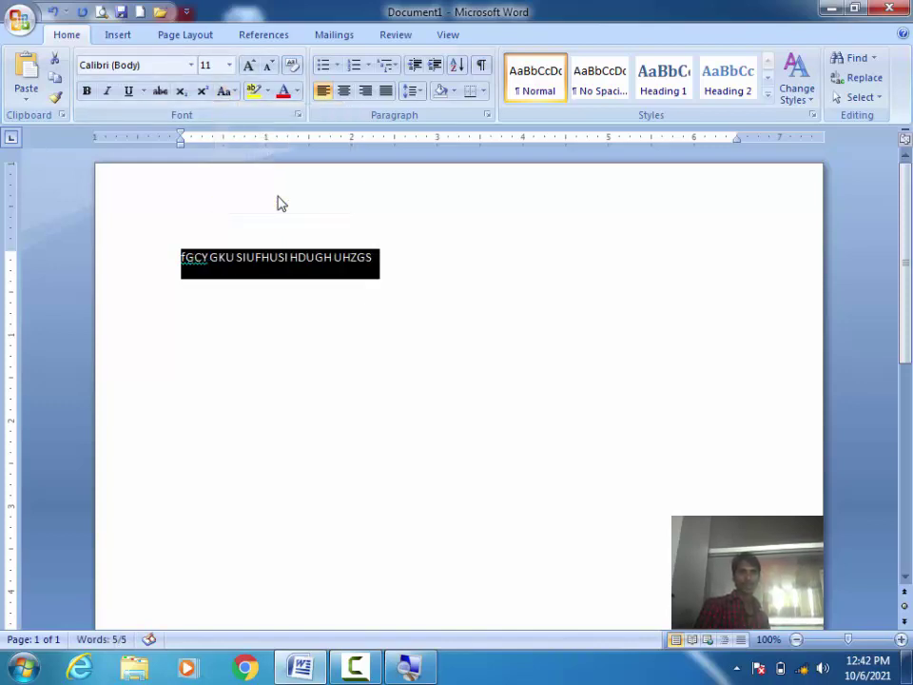
click(409, 255)
key(ctrl+a)
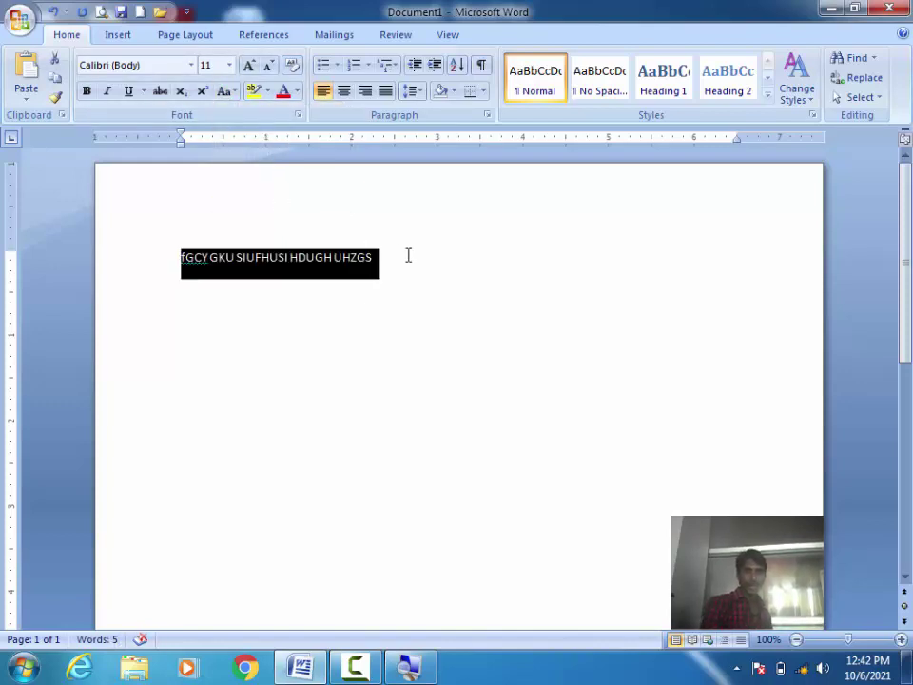
key(Delete)
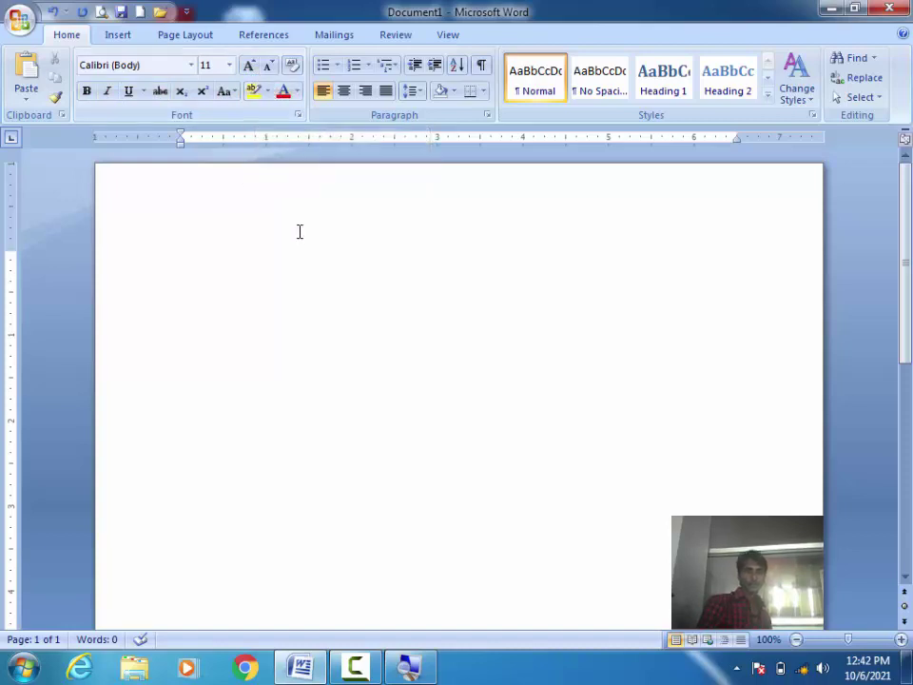
Type 'wiiehf eiwuhewiufhweuhweuifgwe iuwefuew' and highlight the letters 'hewi' in yellow.
text(wiiehf eiwuhewiufhweuhweuif)
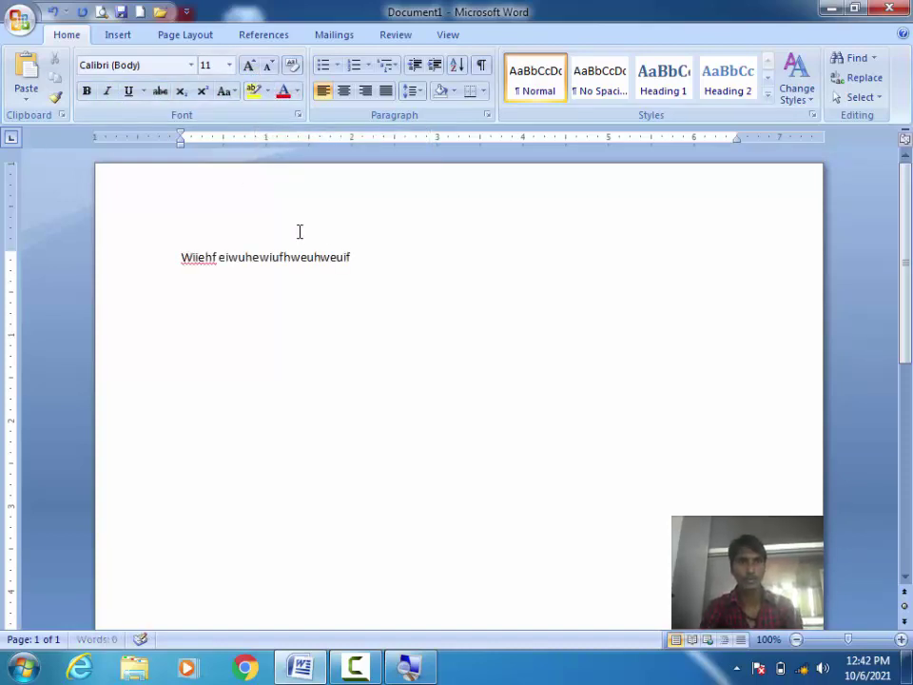
text(gwe iuwefuew)
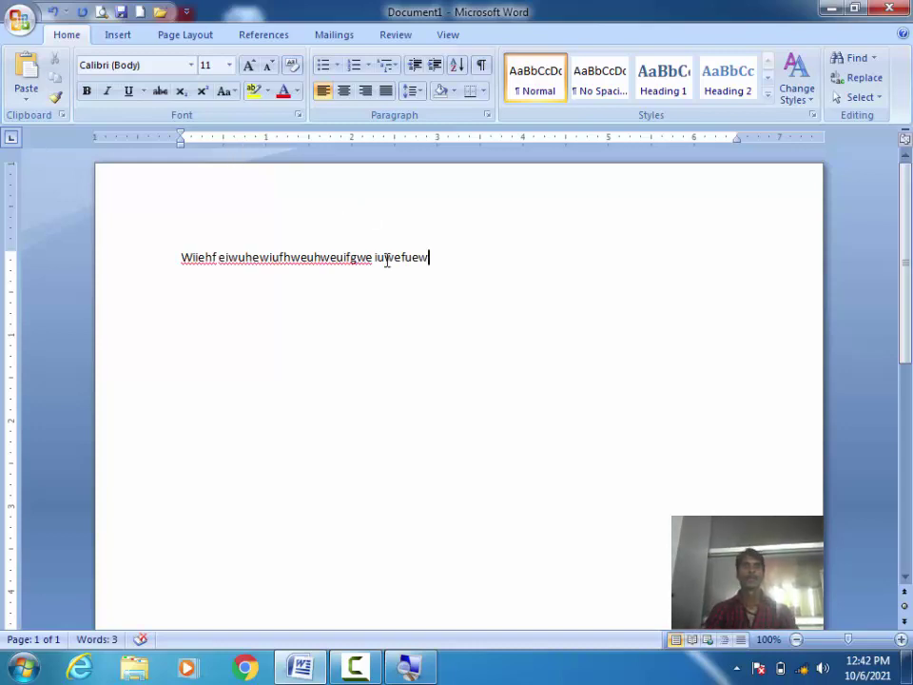
mouse_move(385, 256)
mouse_down()
mouse_move(313, 246)
mouse_move(334, 302)
mouse_up()
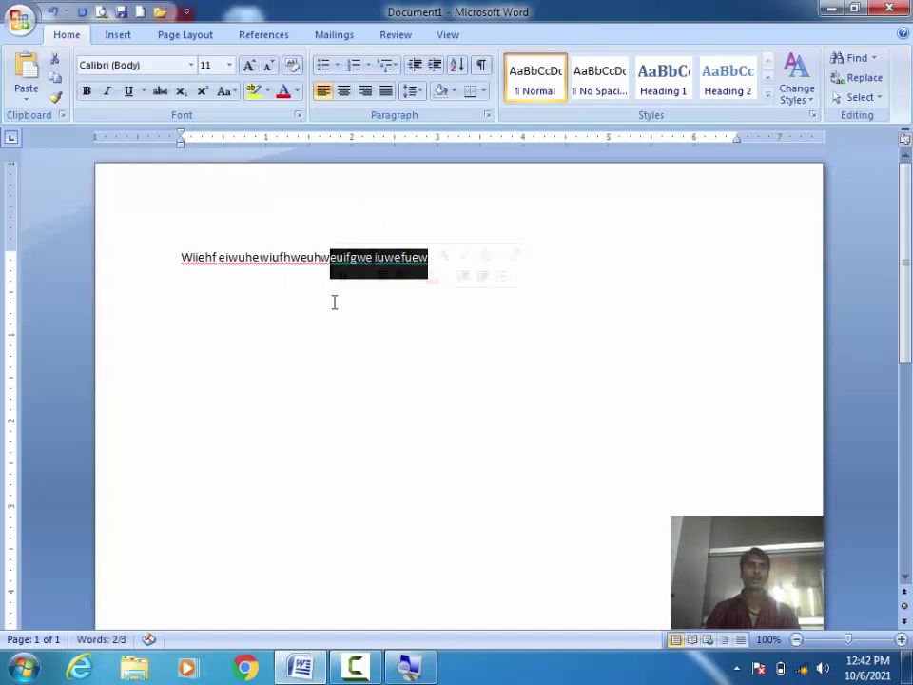
click(334, 302)
drag(248, 257, 273, 257)
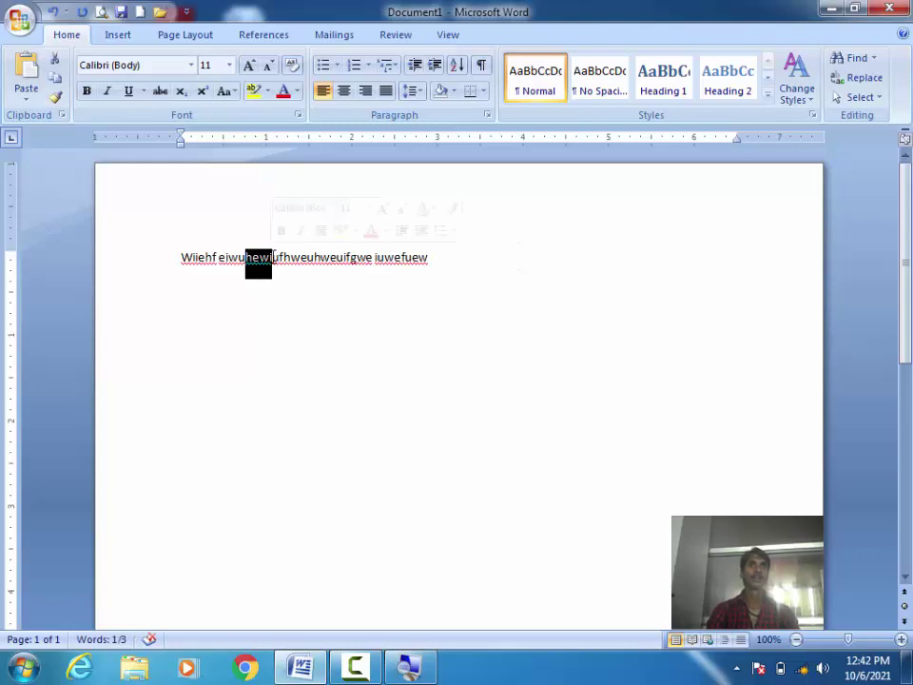
click(268, 91)
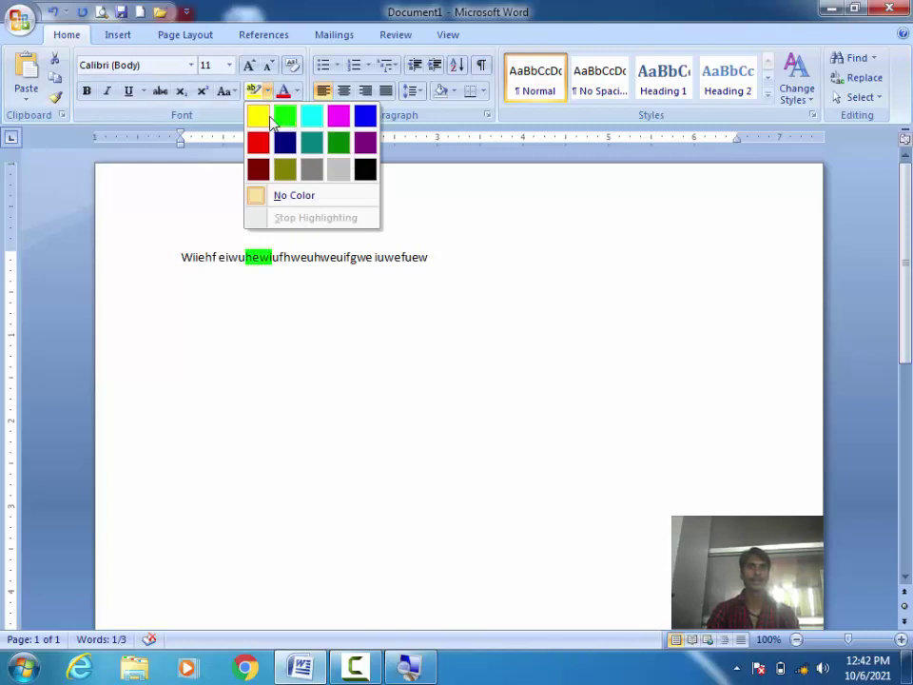
click(262, 118)
click(314, 326)
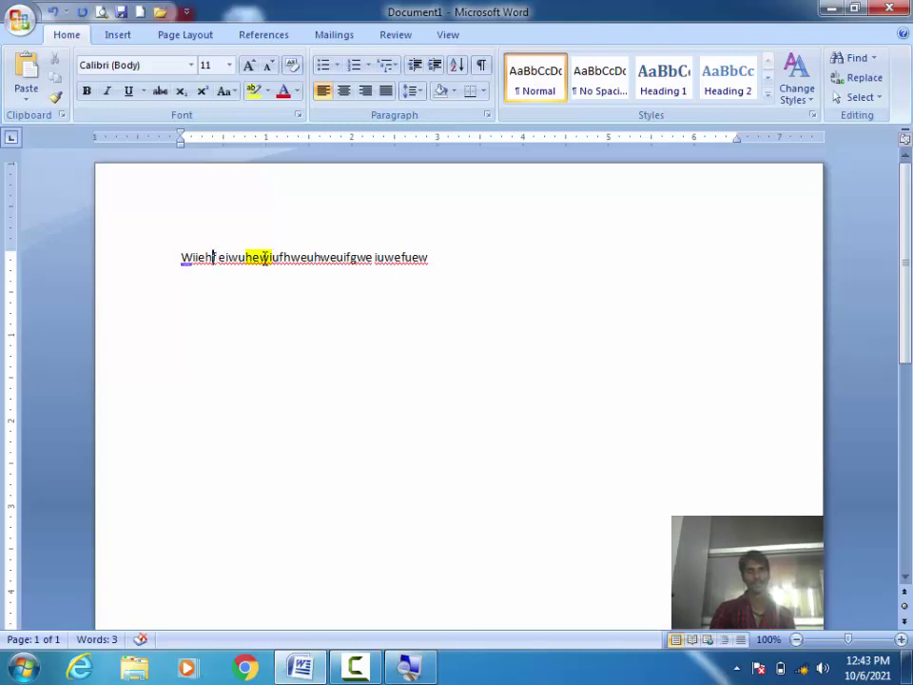
drag(215, 257, 441, 258)
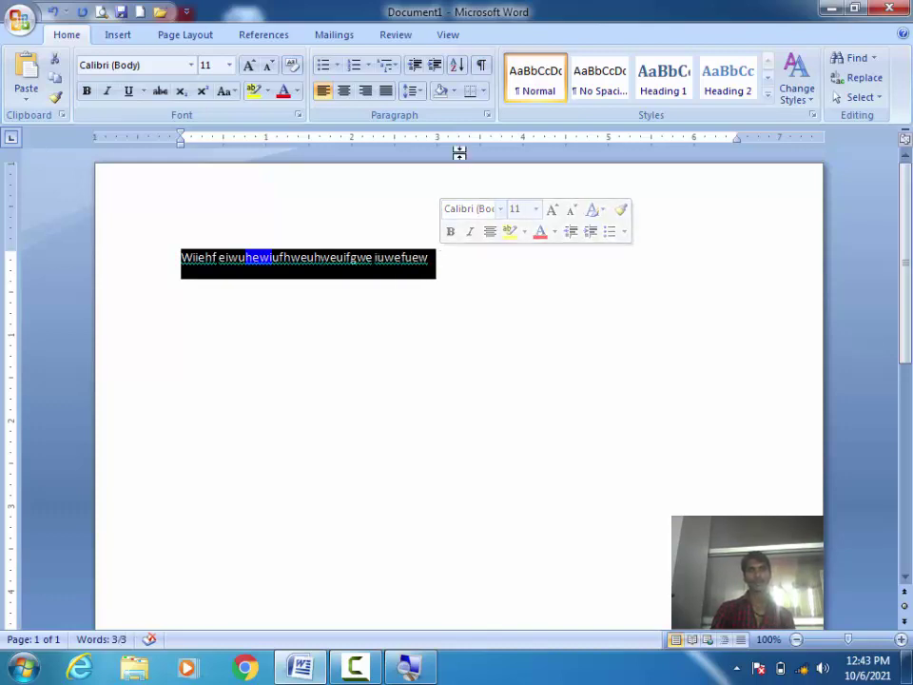
Apply blue shading behind the line, then undo the shading and the yellow highlight.
click(455, 91)
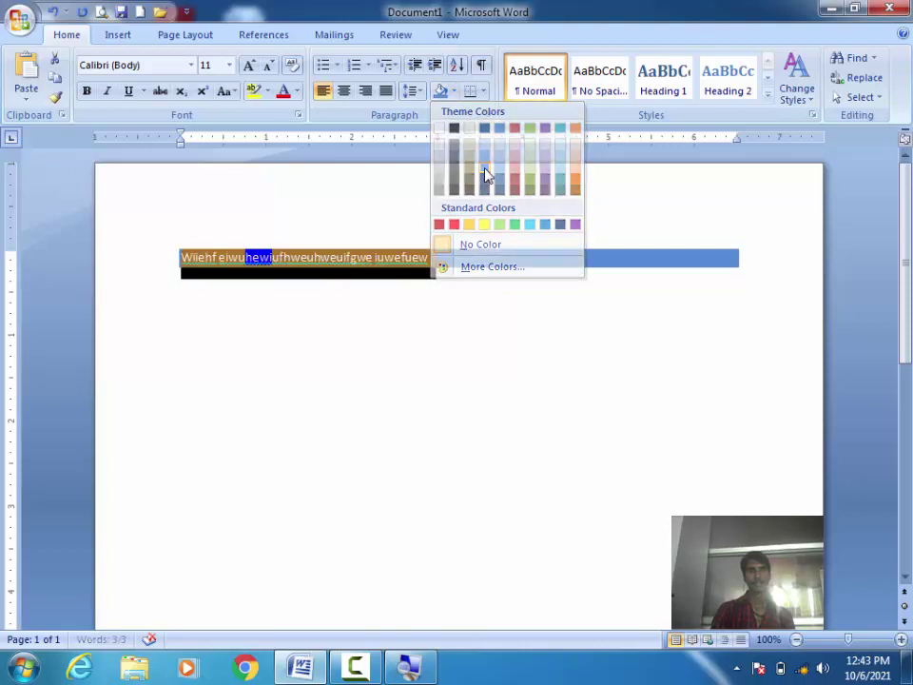
click(416, 385)
click(428, 380)
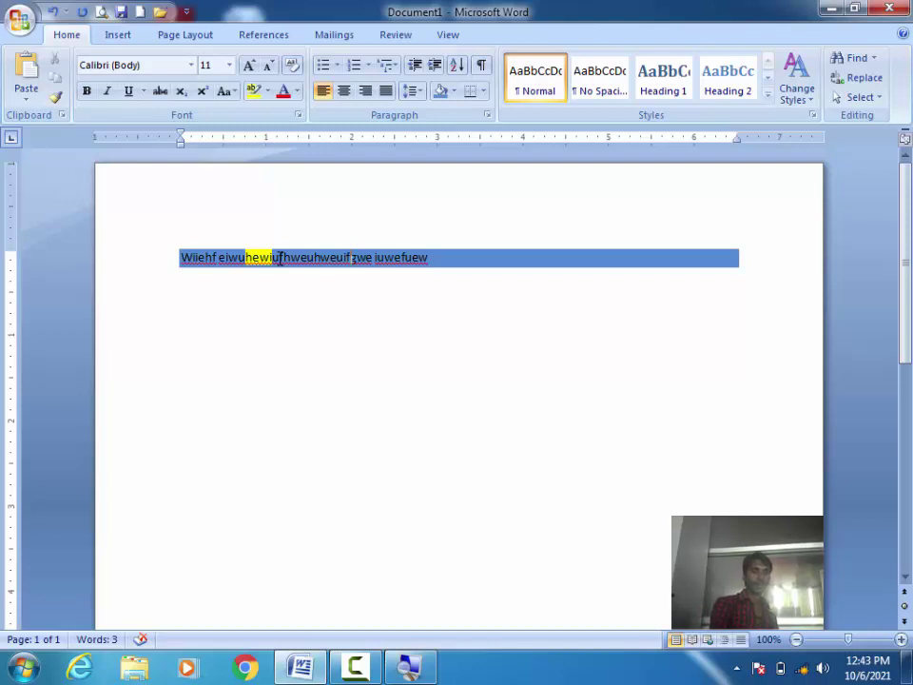
key(ctrl+z)
key(ctrl+z)
key(ctrl+z)
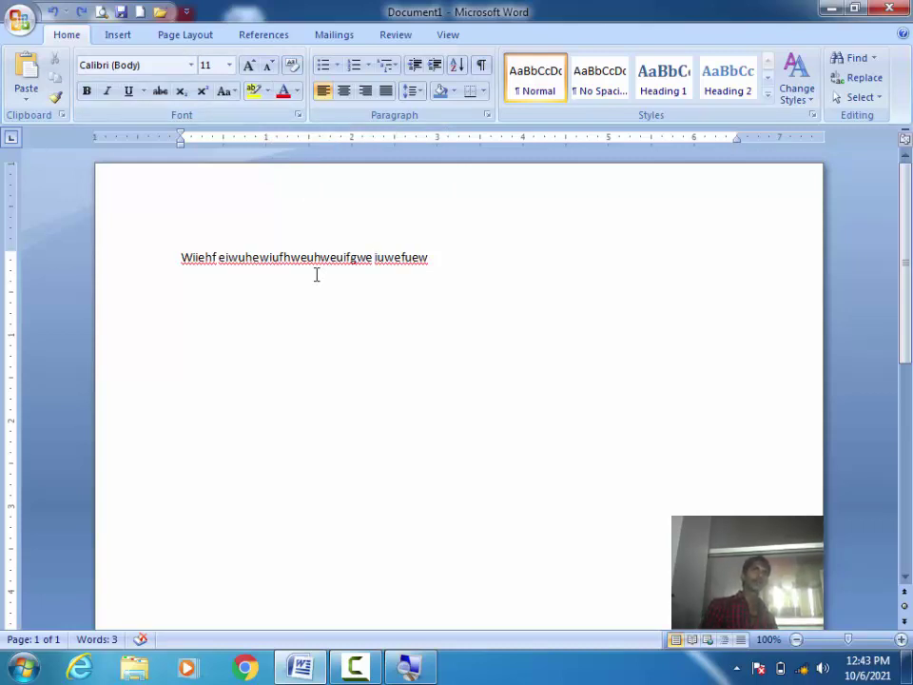
click(269, 91)
click(379, 271)
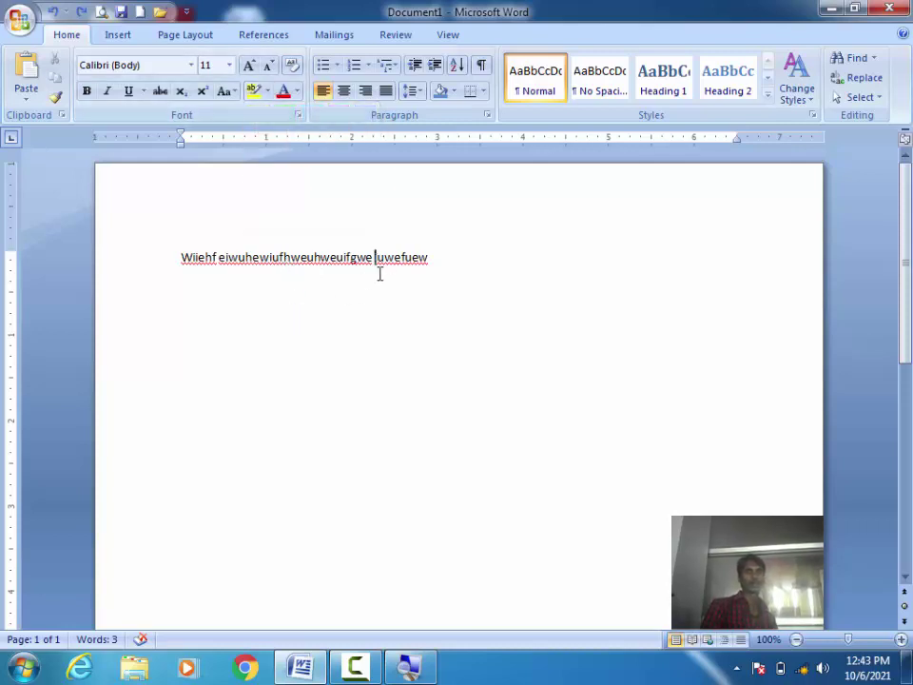
drag(445, 260, 181, 268)
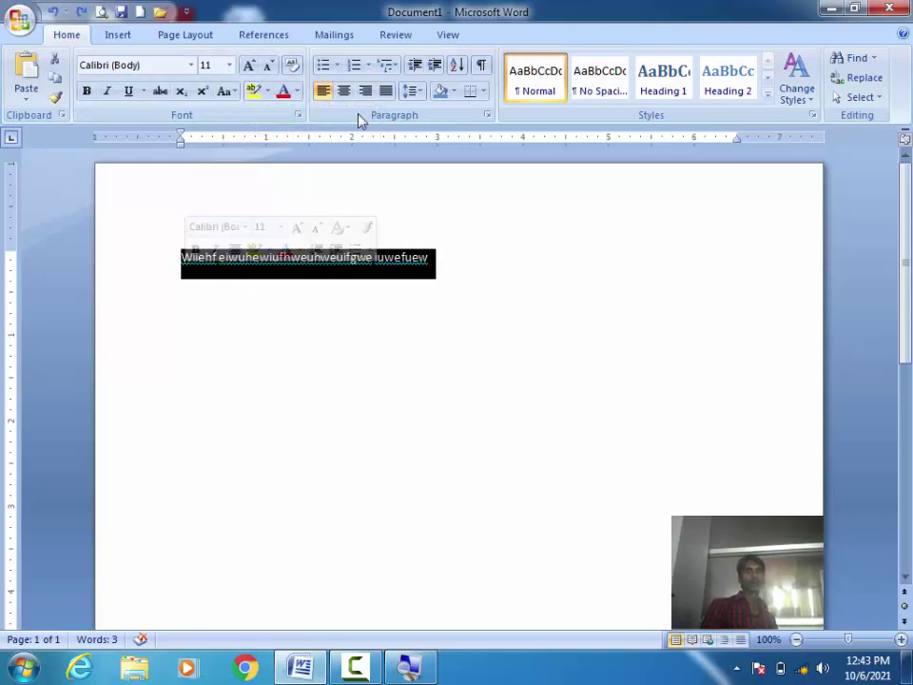
click(298, 91)
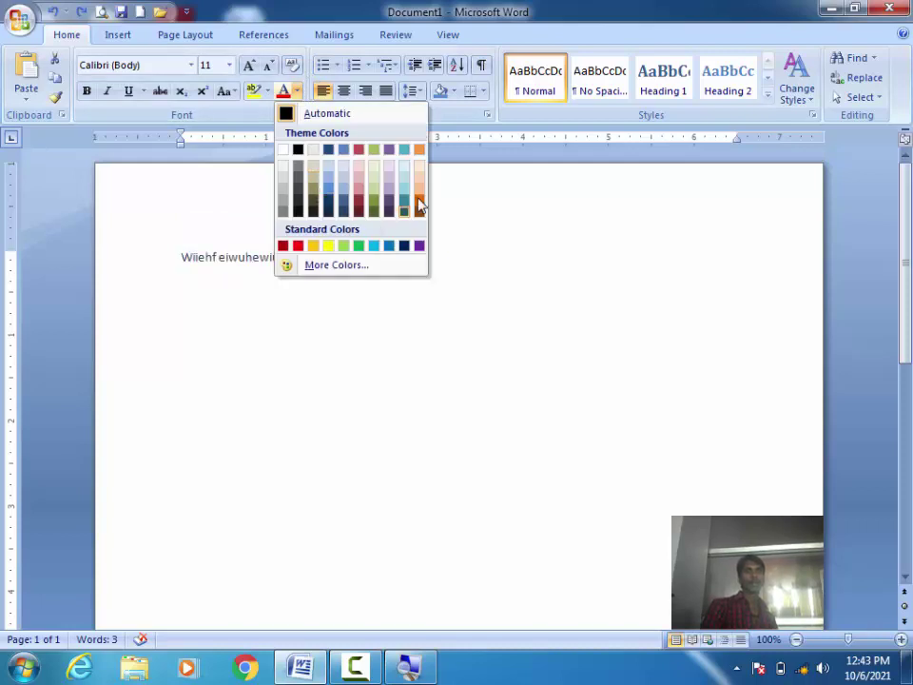
click(348, 266)
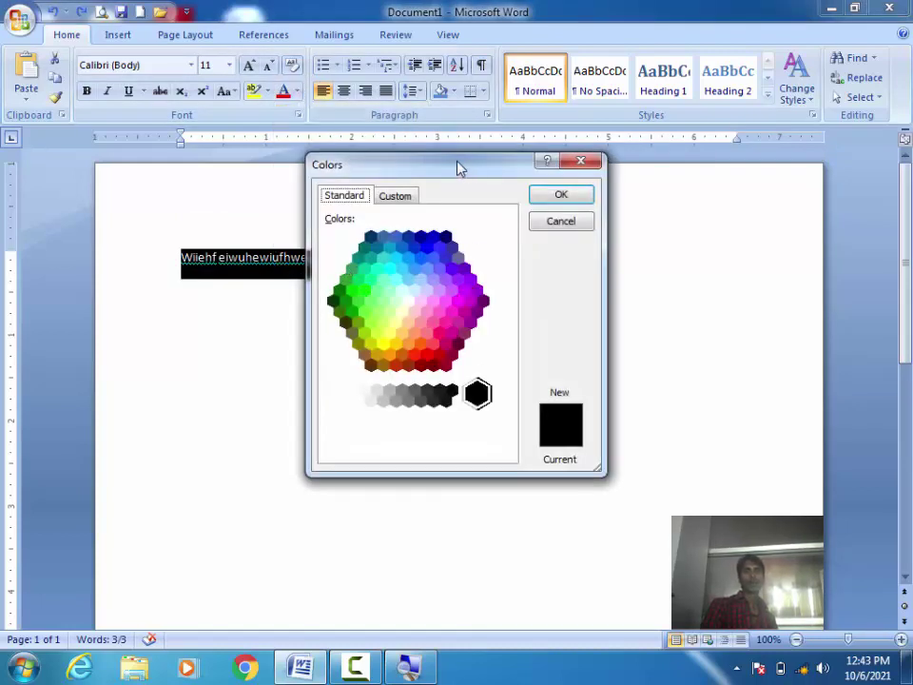
drag(459, 171, 523, 193)
click(491, 291)
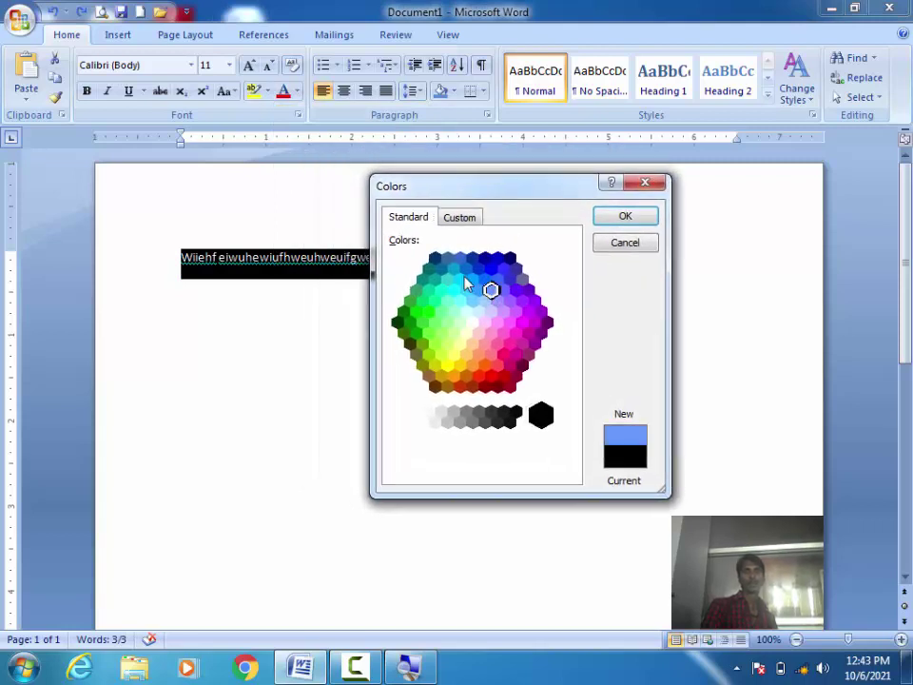
click(461, 281)
click(468, 332)
click(491, 332)
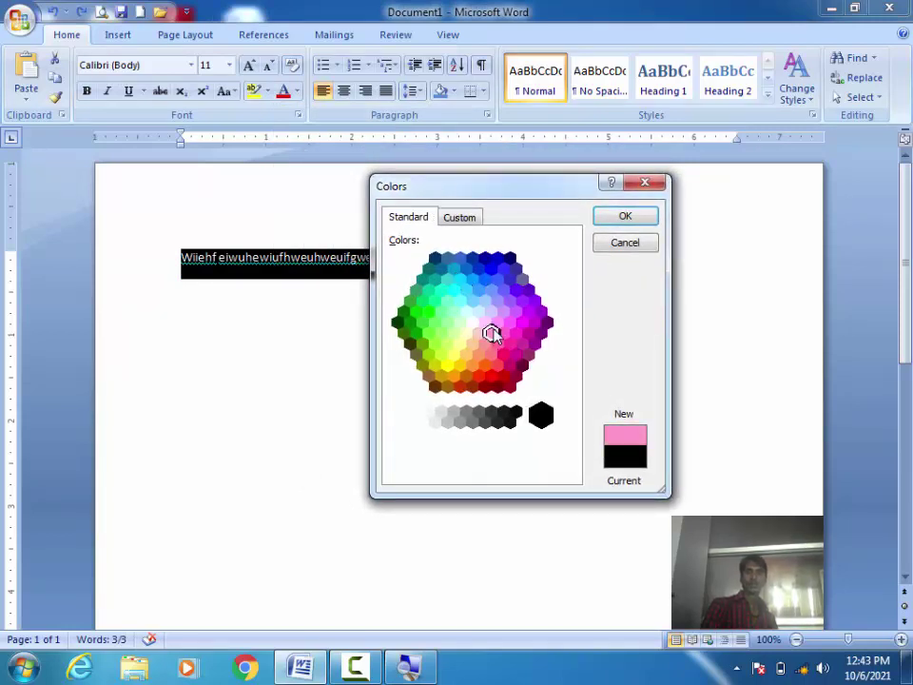
click(461, 365)
click(447, 321)
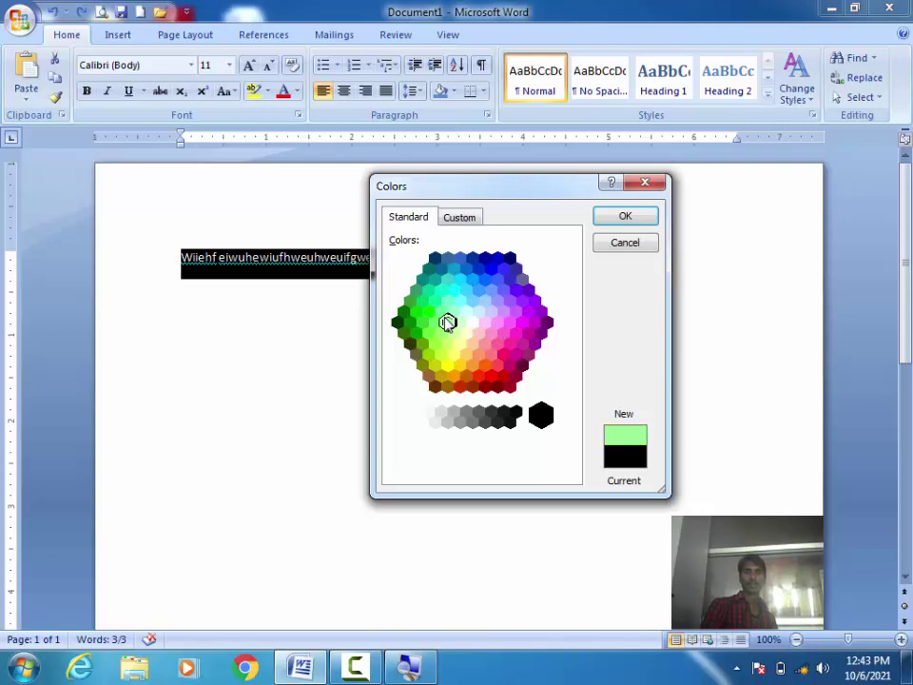
click(470, 221)
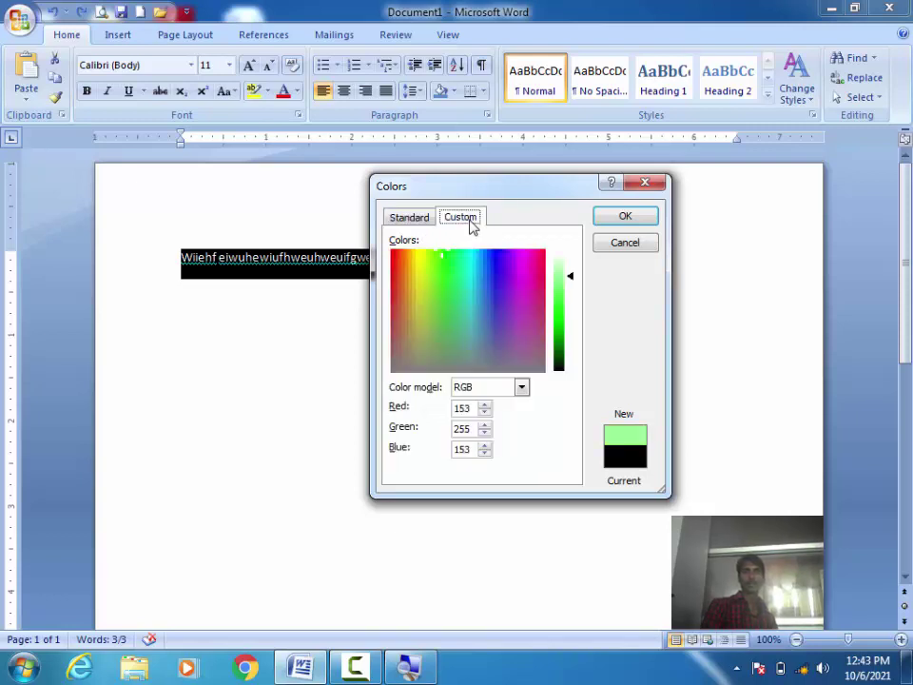
drag(572, 283, 573, 345)
click(562, 317)
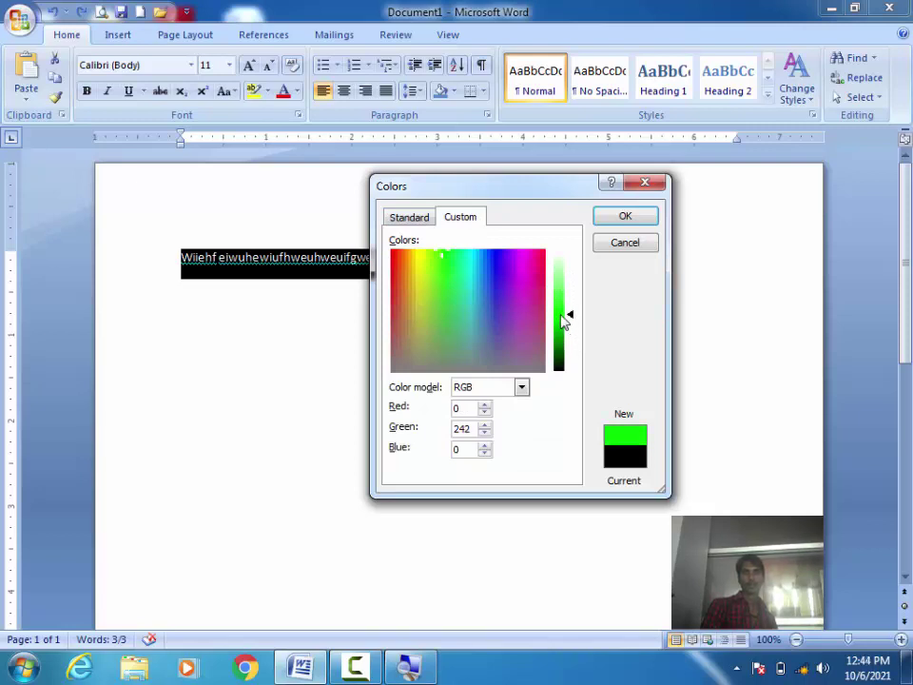
click(565, 332)
click(560, 350)
click(492, 276)
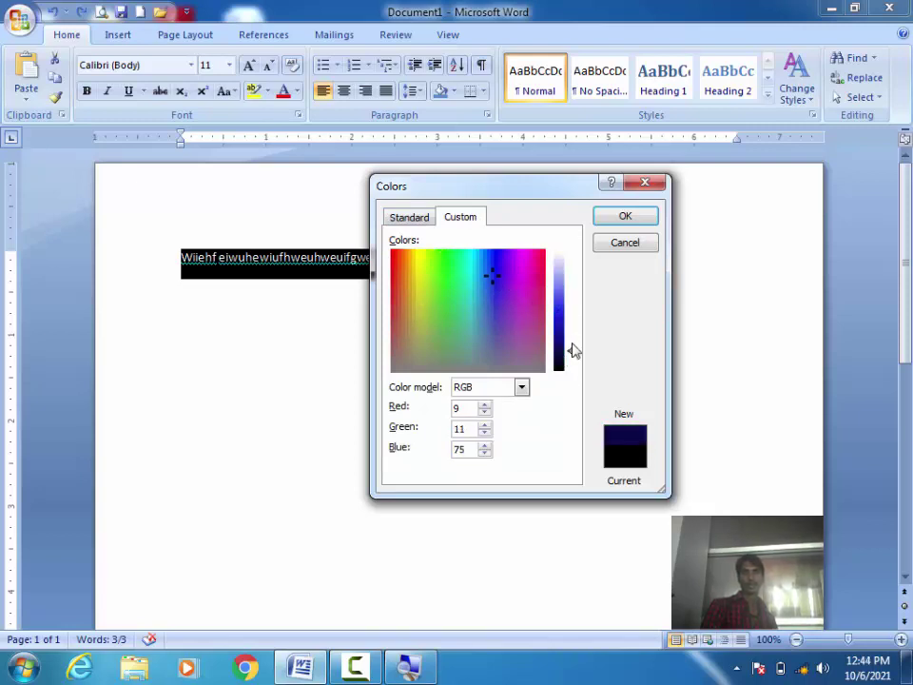
drag(573, 353, 569, 288)
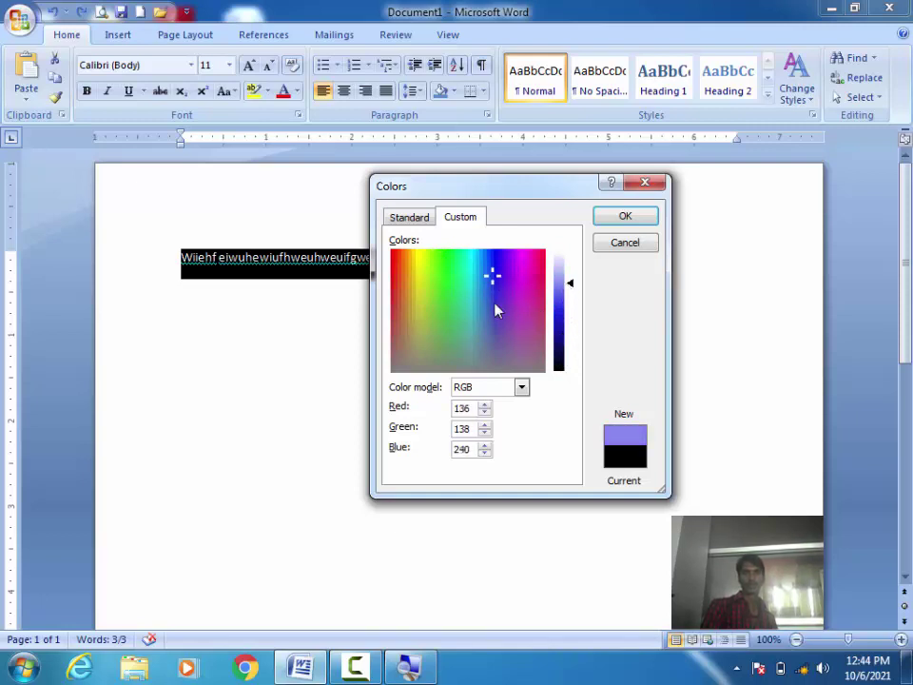
click(400, 288)
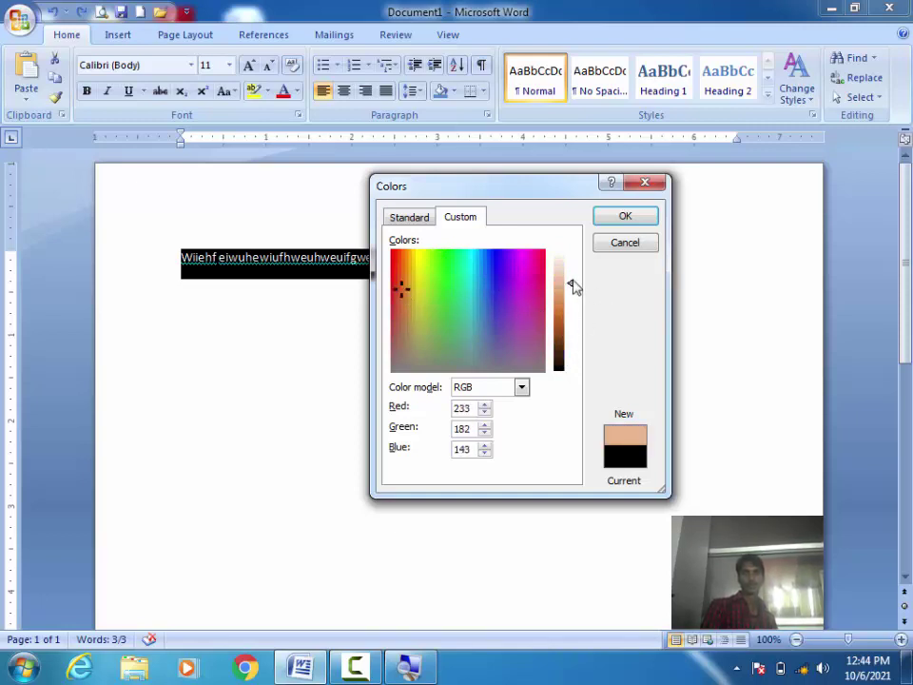
drag(576, 290, 577, 344)
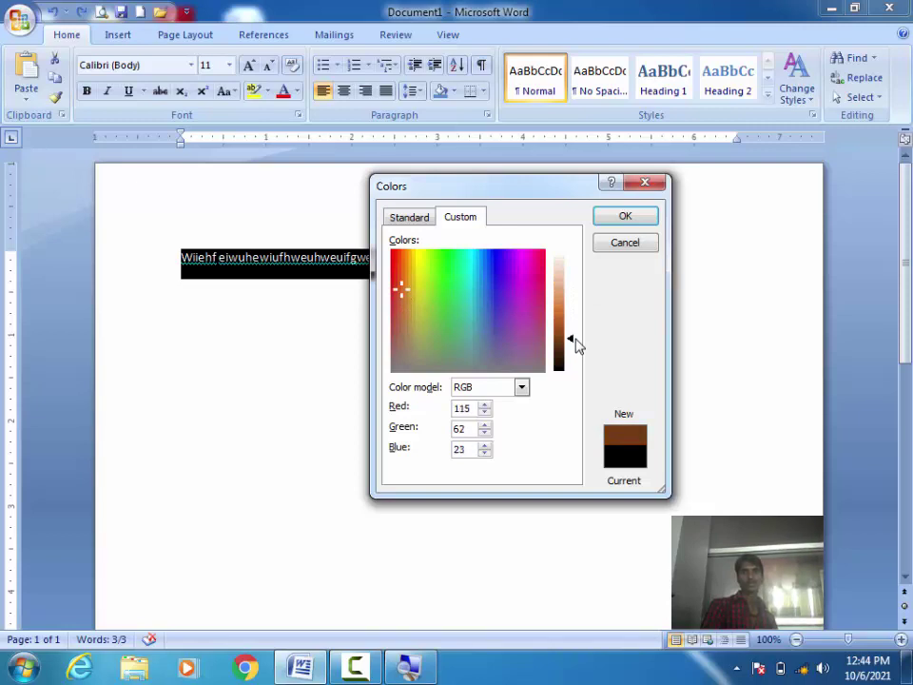
click(500, 270)
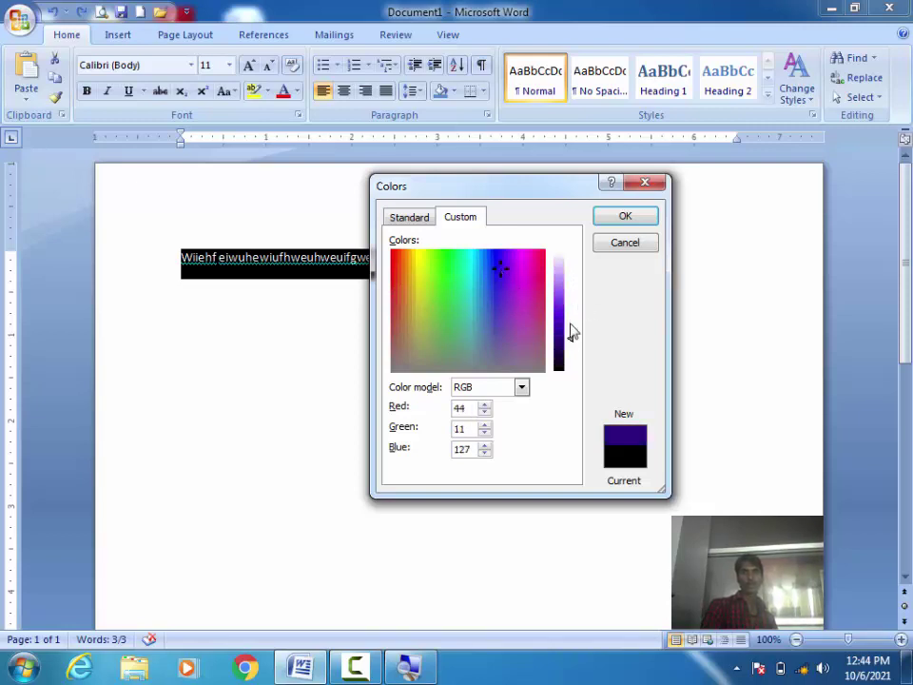
mouse_move(570, 339)
mouse_down()
mouse_move(567, 305)
mouse_move(572, 368)
mouse_move(568, 310)
mouse_up()
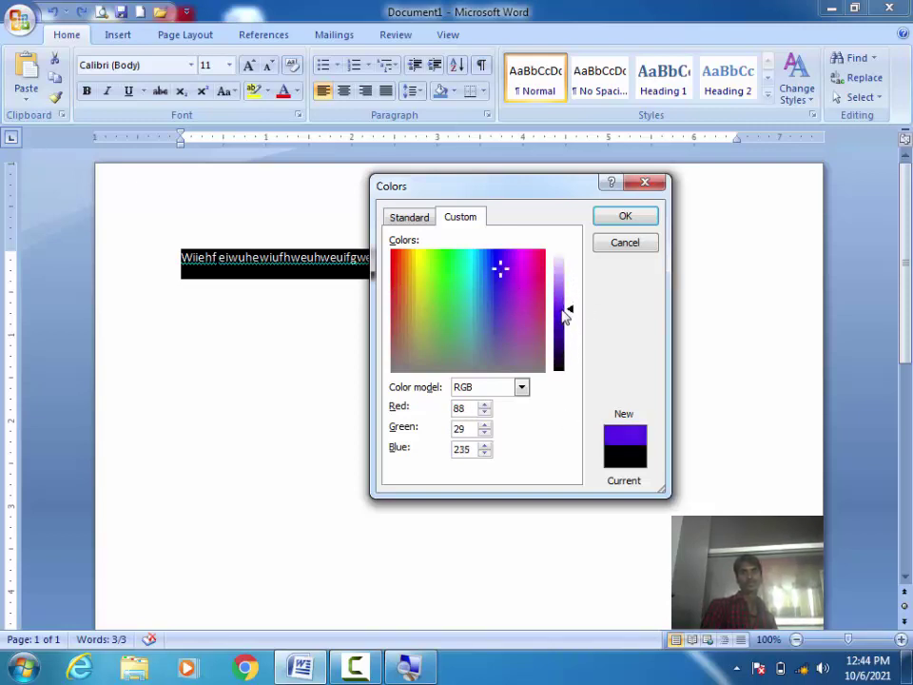
click(409, 217)
click(645, 183)
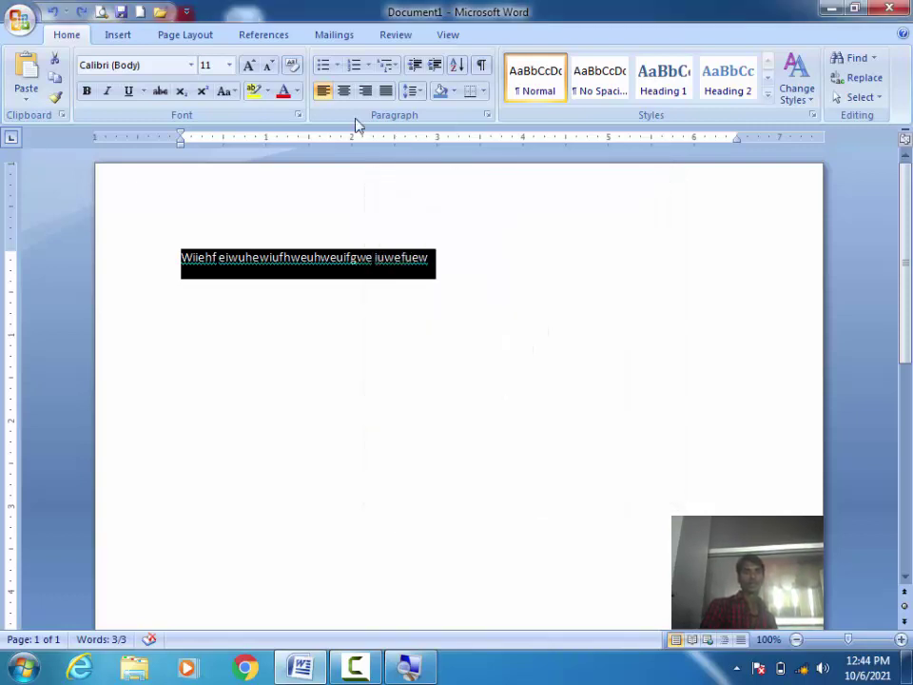
Open the font colour choices and the Font dialog, closing both without changes.
click(297, 92)
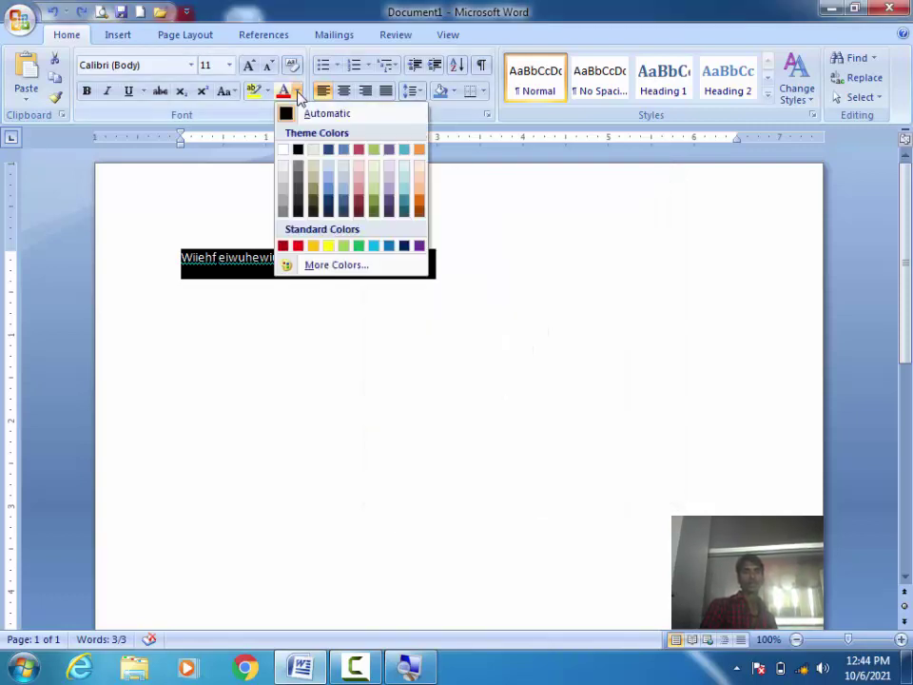
click(497, 241)
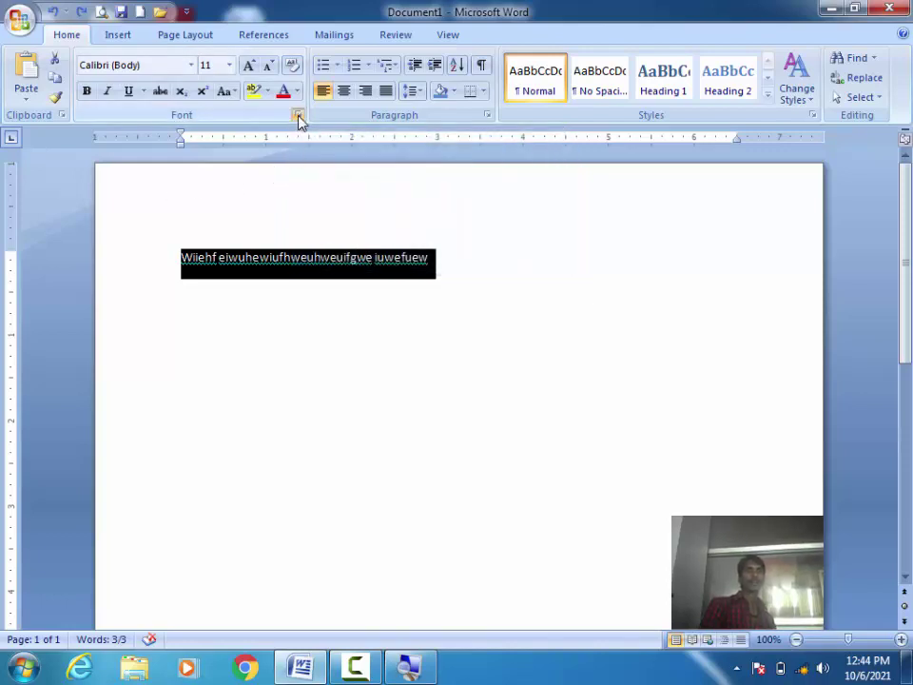
click(298, 117)
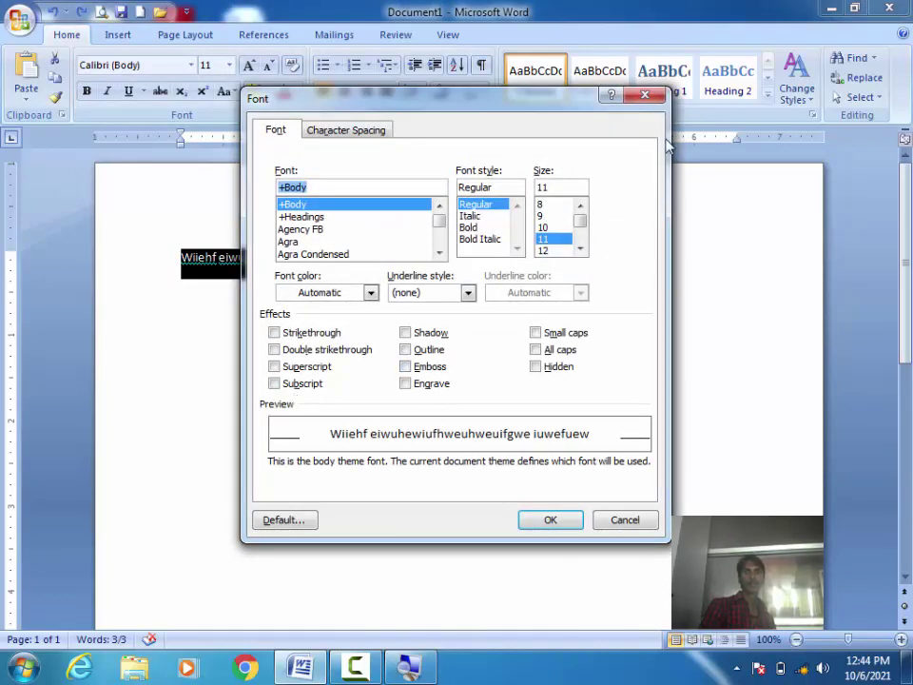
click(647, 99)
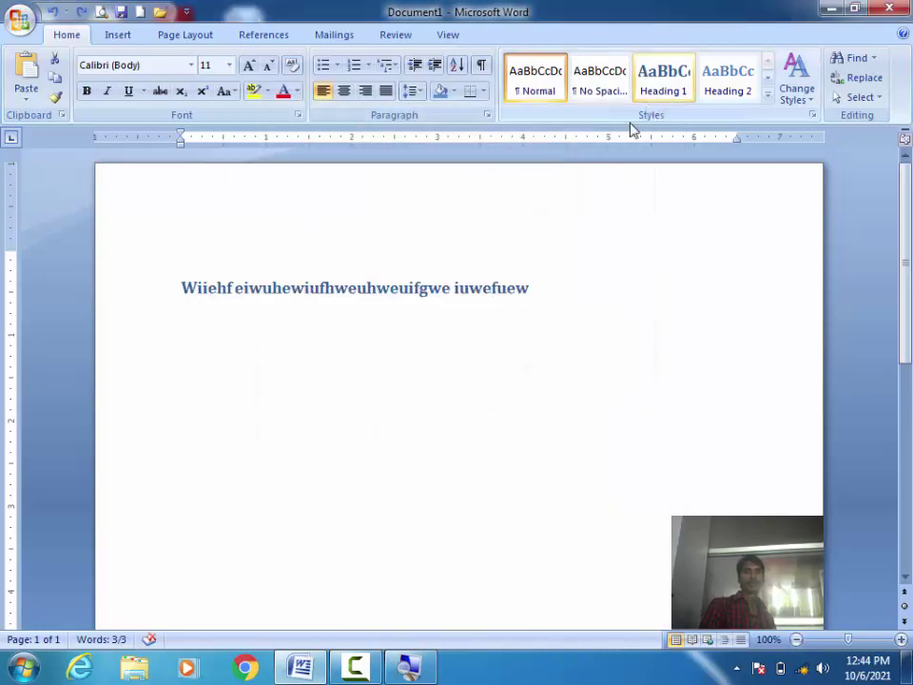
Delete the line, type test text 'rjgub ughu', then clear the page again.
key(BackSpace)
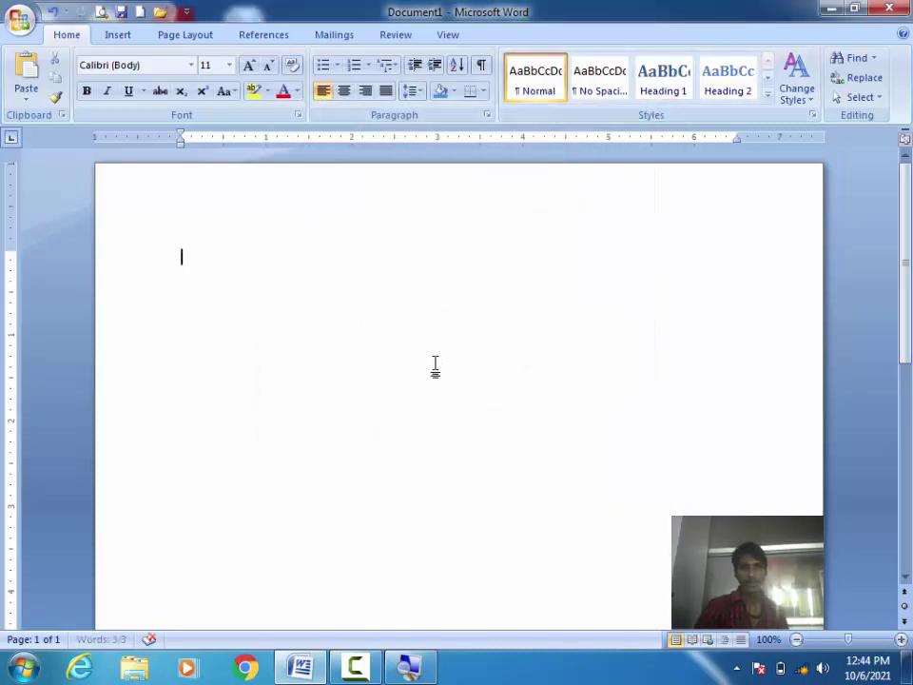
text(rjgub ughu)
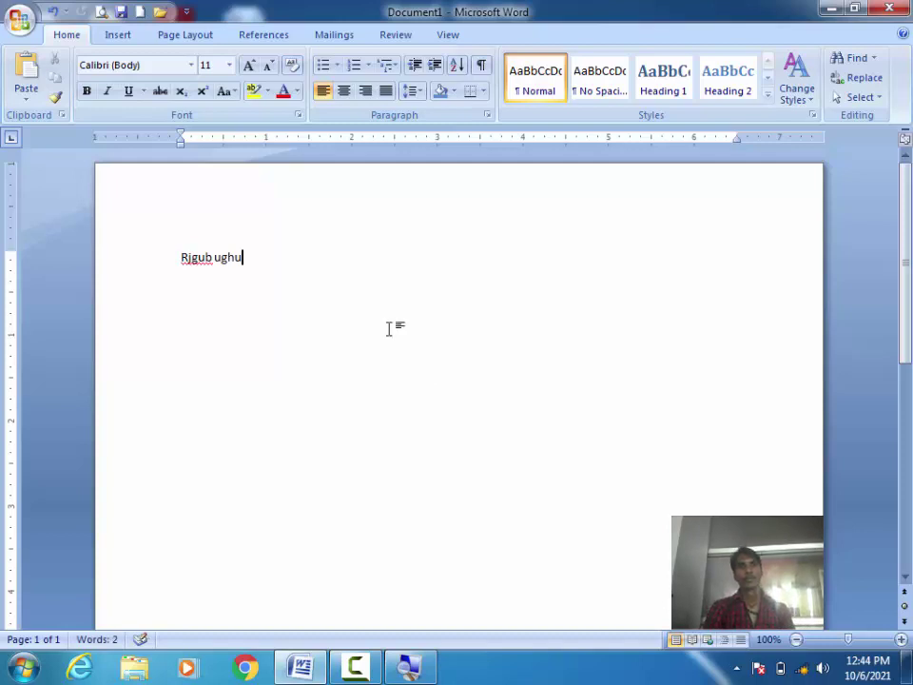
click(297, 116)
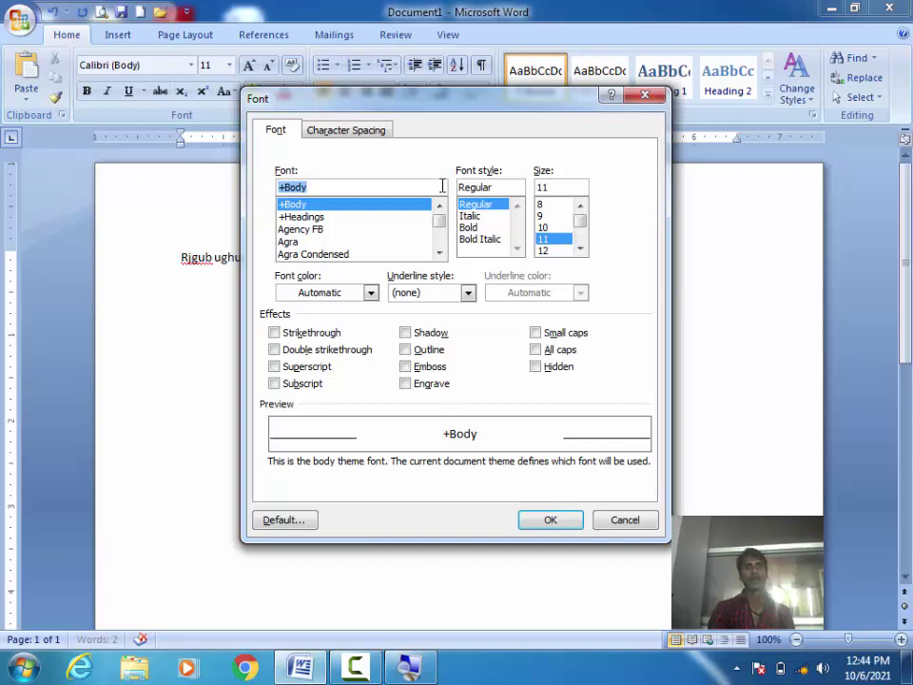
click(651, 95)
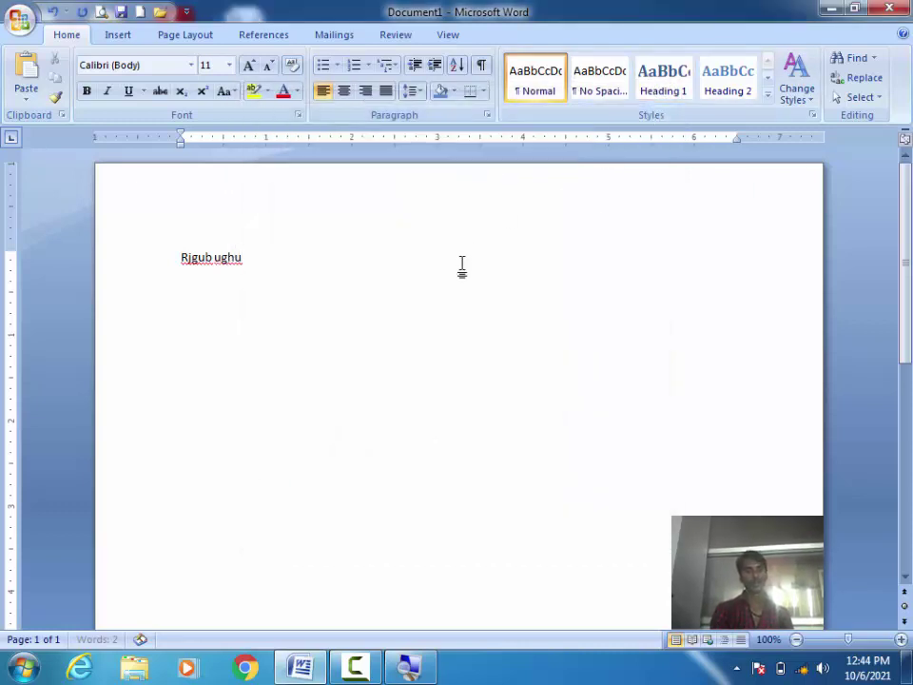
key(ctrl+a)
key(BackSpace)
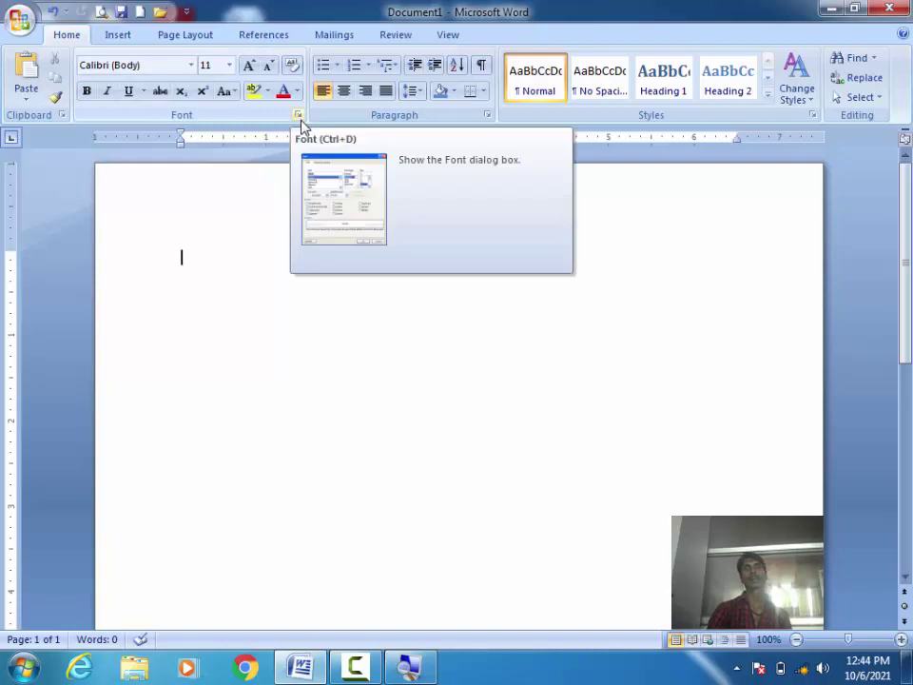
Open the Font dialog with Ctrl+D, try the +Headings theme font, and close it unchanged.
key(ctrl+d)
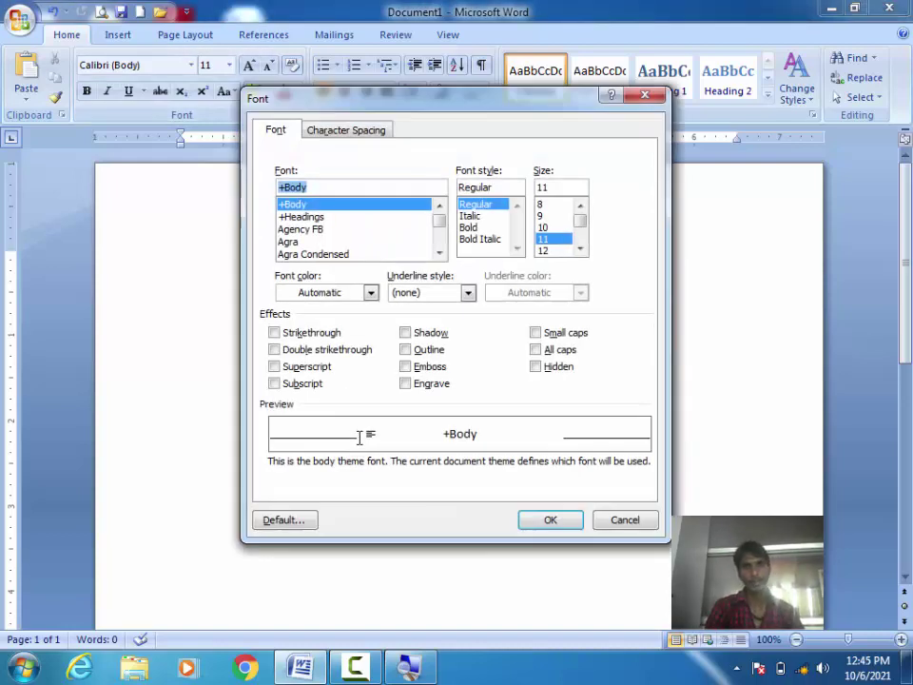
click(644, 94)
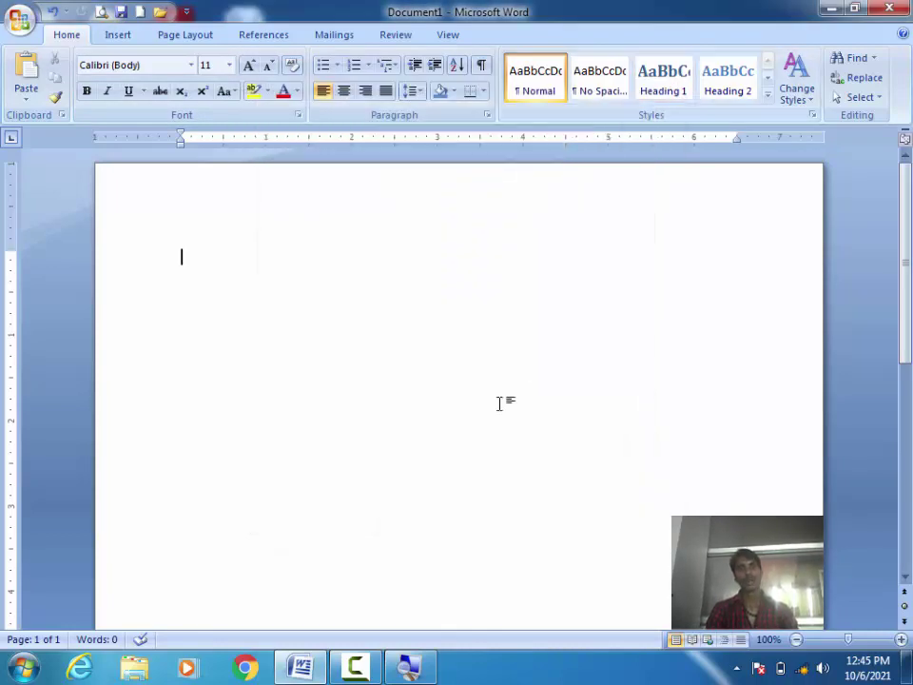
key(ctrl+d)
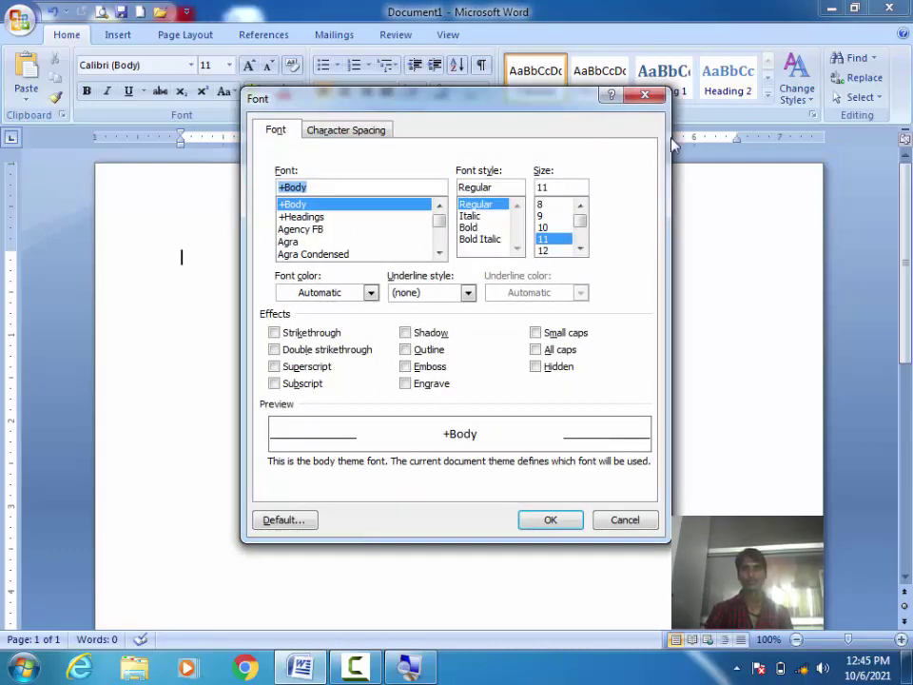
click(646, 95)
key(ctrl+d)
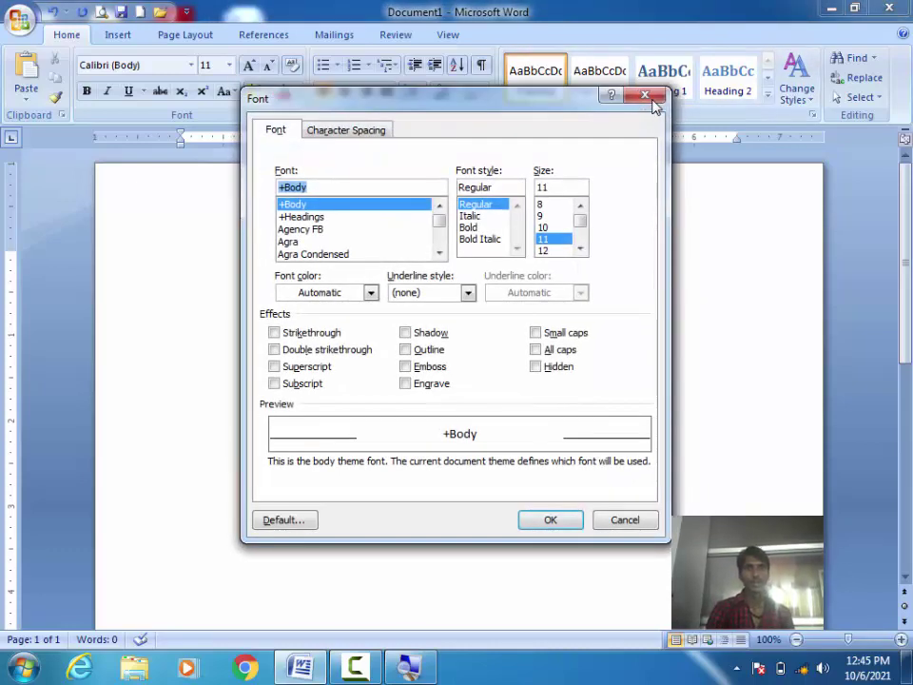
click(381, 218)
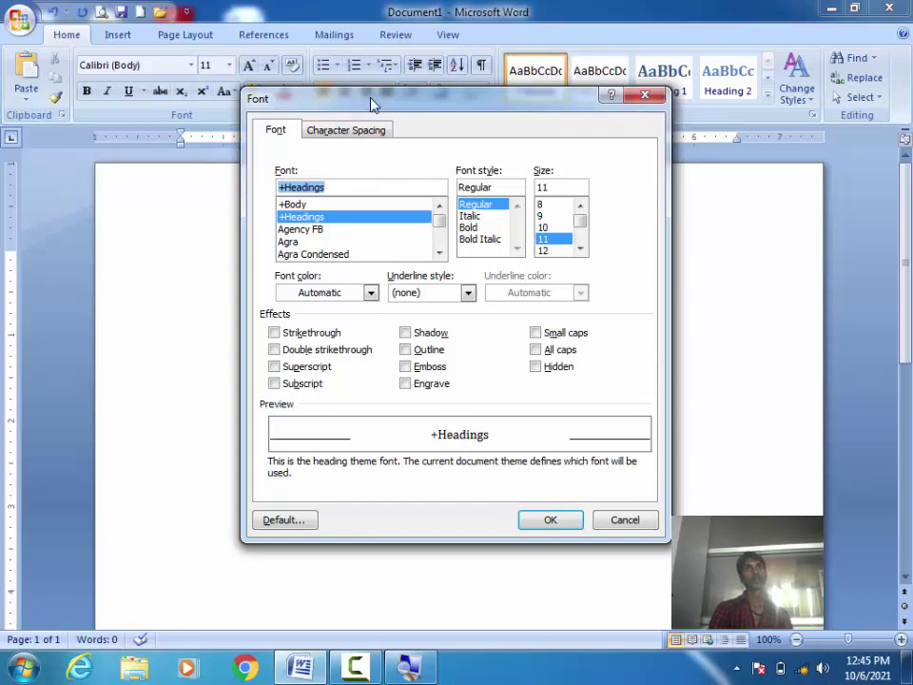
mouse_move(373, 102)
mouse_down()
mouse_move(373, 217)
mouse_move(372, 192)
mouse_up()
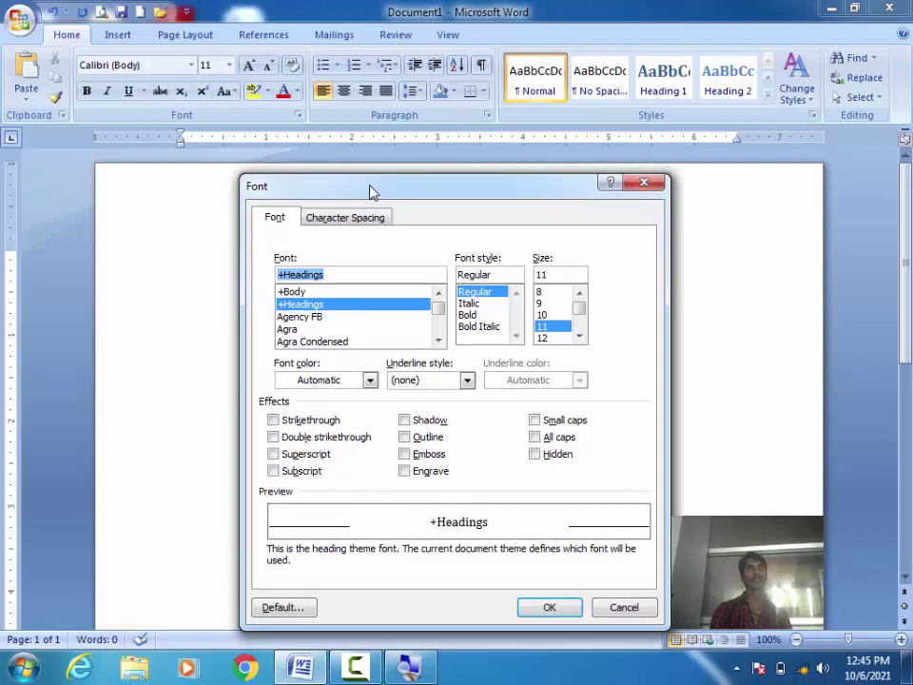
click(644, 183)
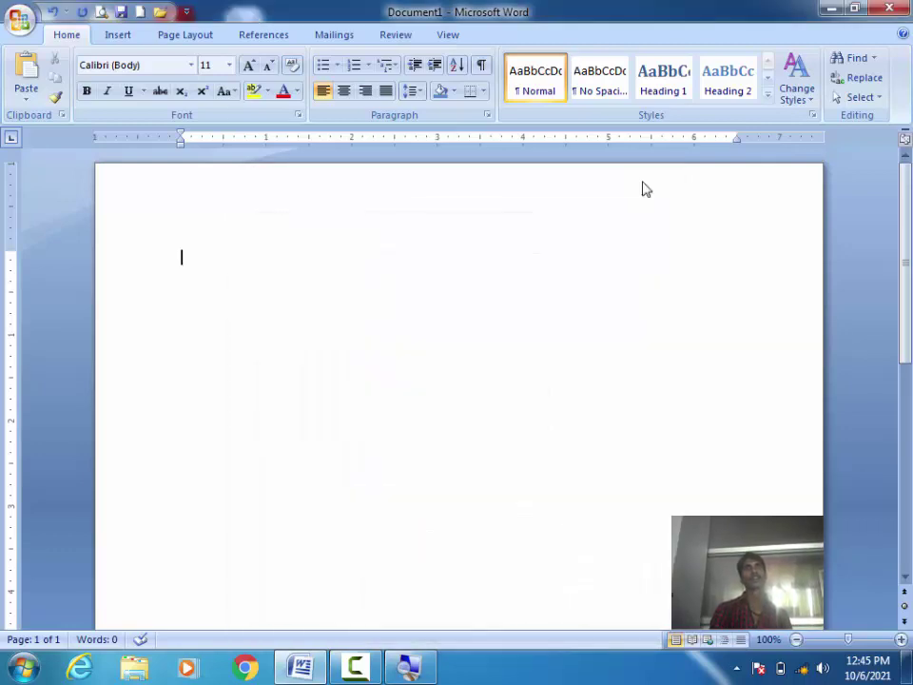
In the Font dialog, set the font style to Bold and the size to 9.
click(298, 115)
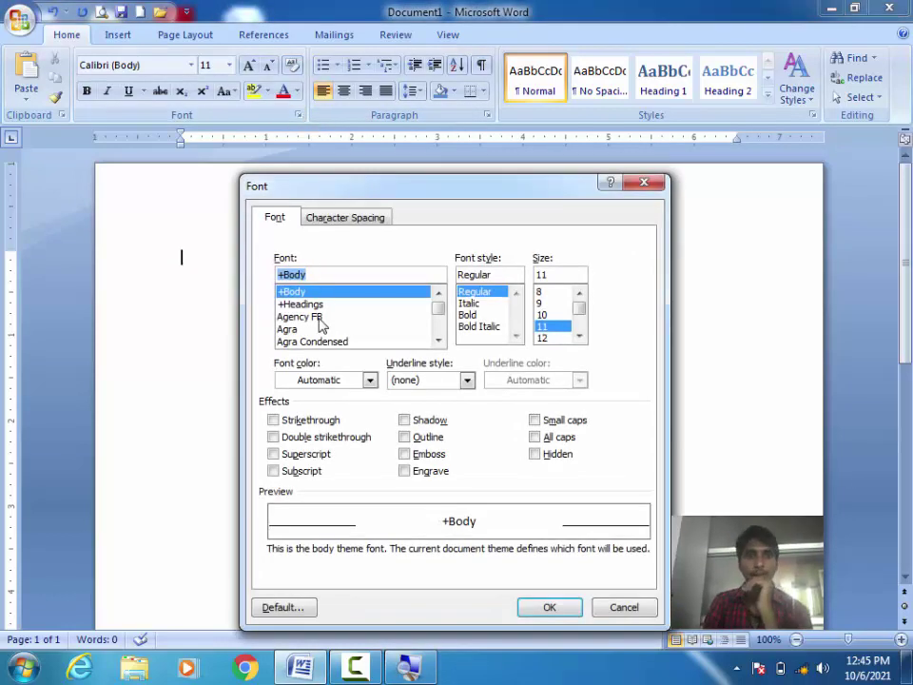
drag(442, 307, 442, 326)
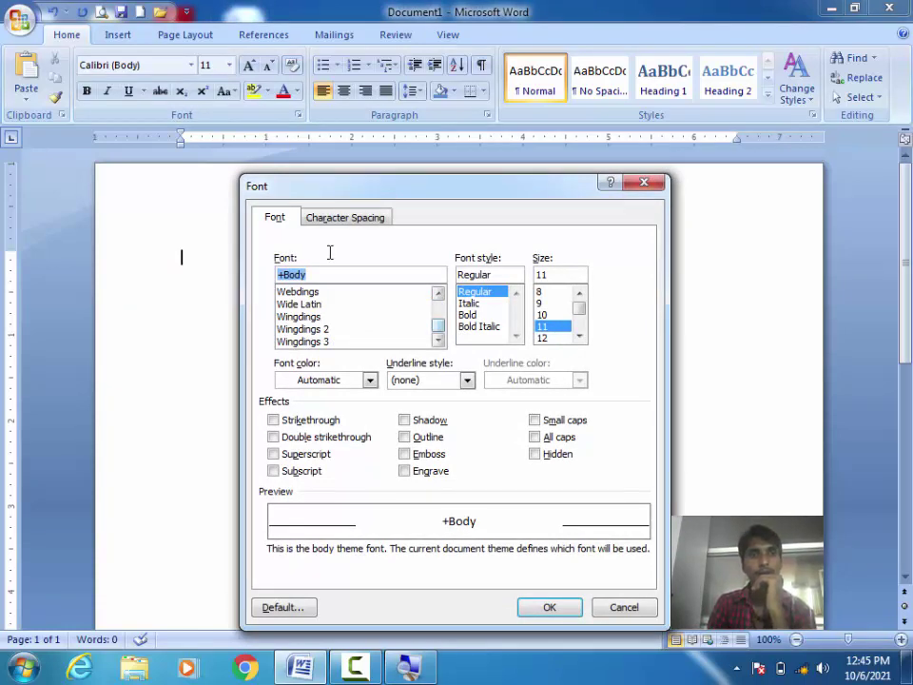
click(135, 74)
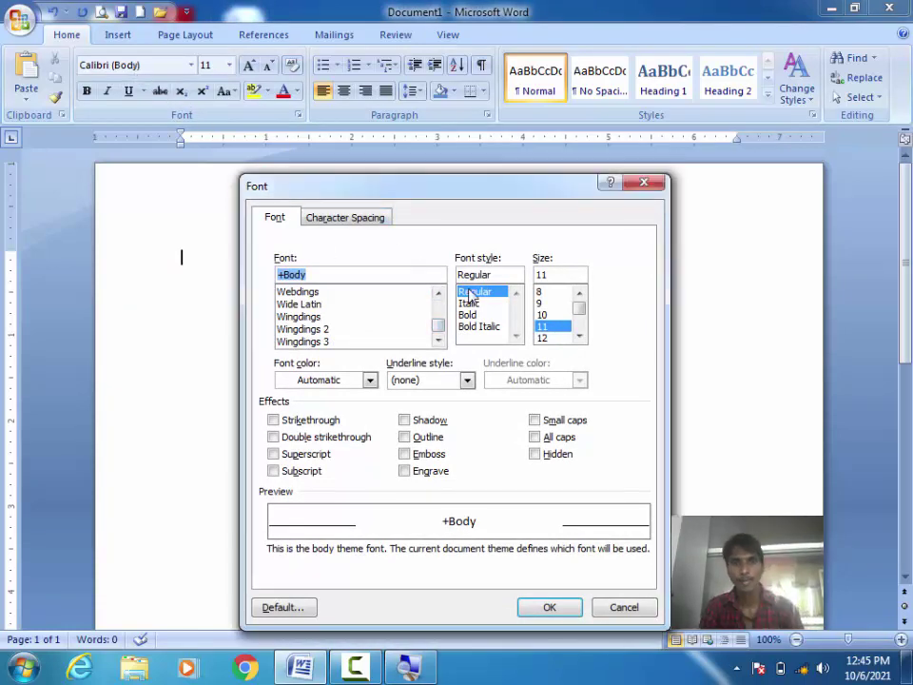
click(472, 304)
key(Down)
key(Down)
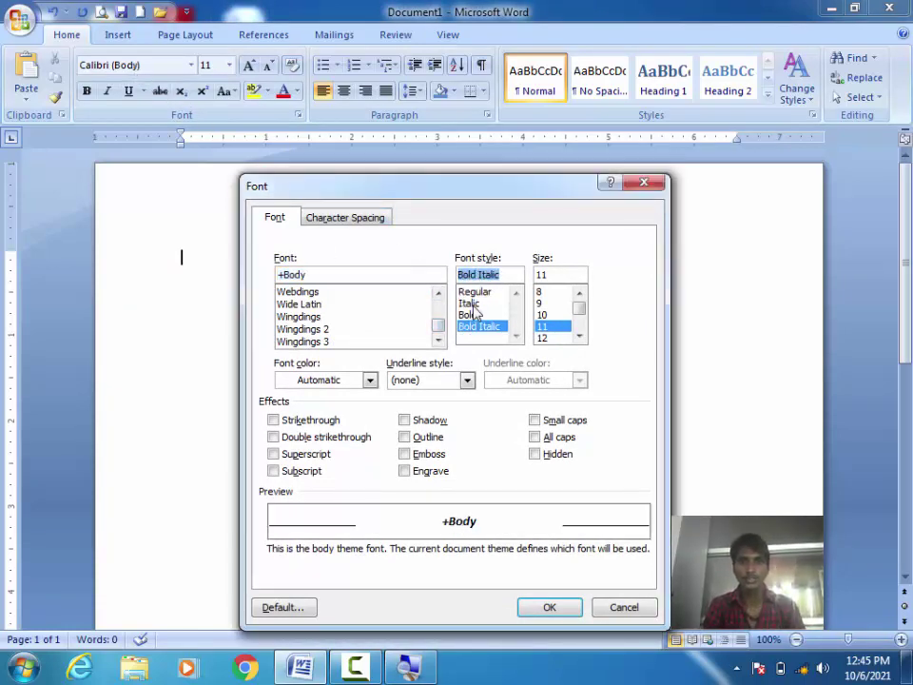
key(Up)
key(Up)
key(Up)
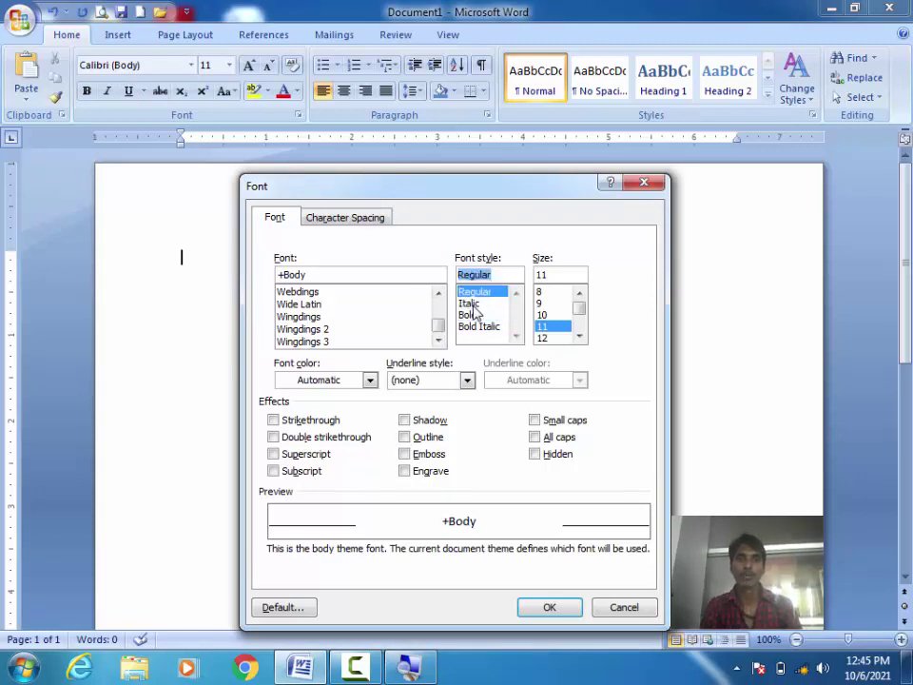
key(Down)
click(472, 314)
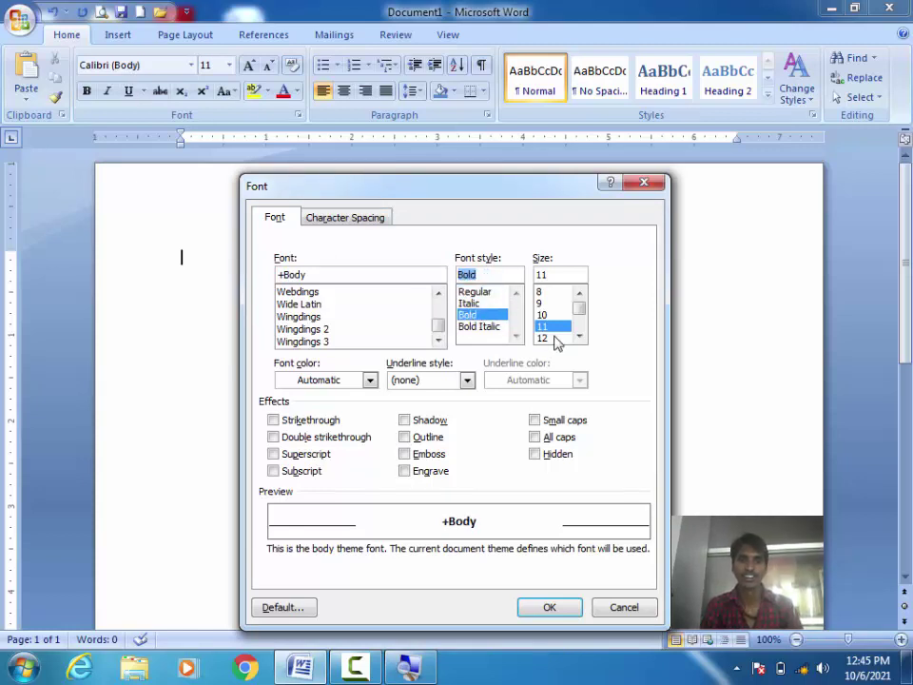
click(538, 305)
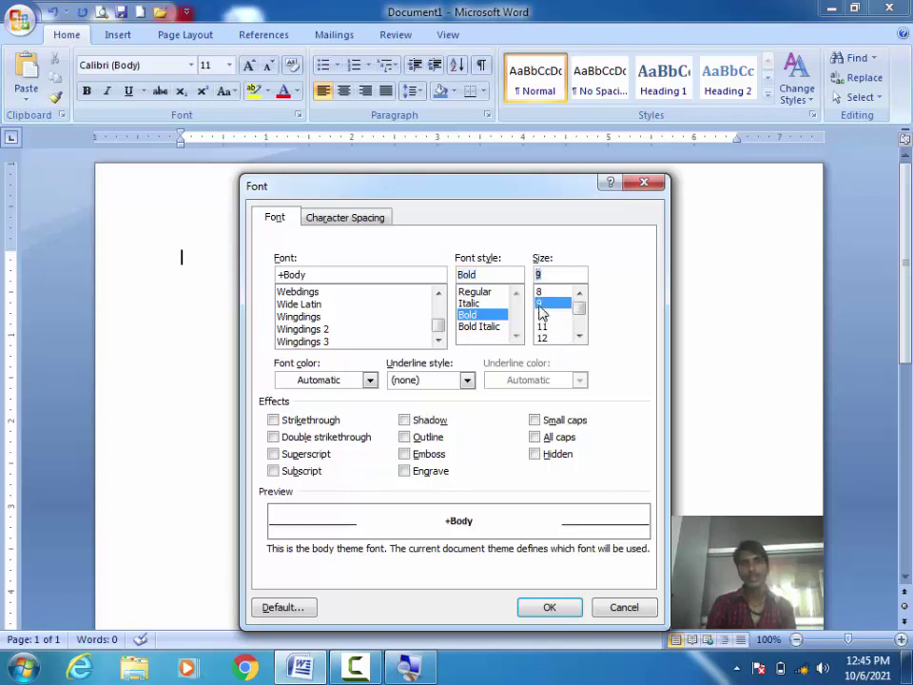
click(579, 337)
click(579, 337)
click(579, 337)
click(579, 338)
click(580, 338)
click(579, 337)
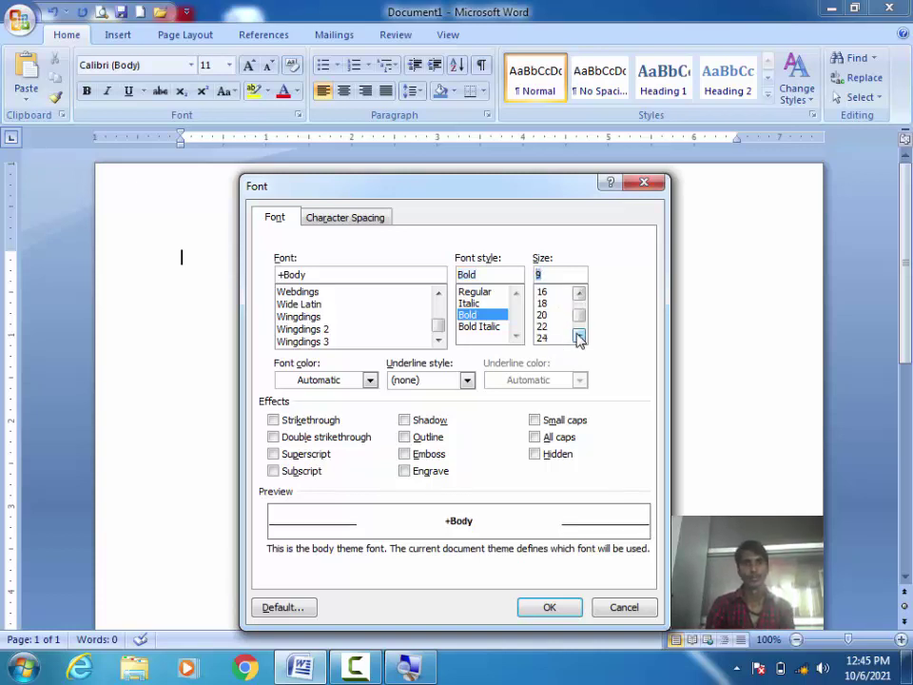
Browse the font colour and underline style options, leaving underline at none.
click(369, 380)
click(369, 381)
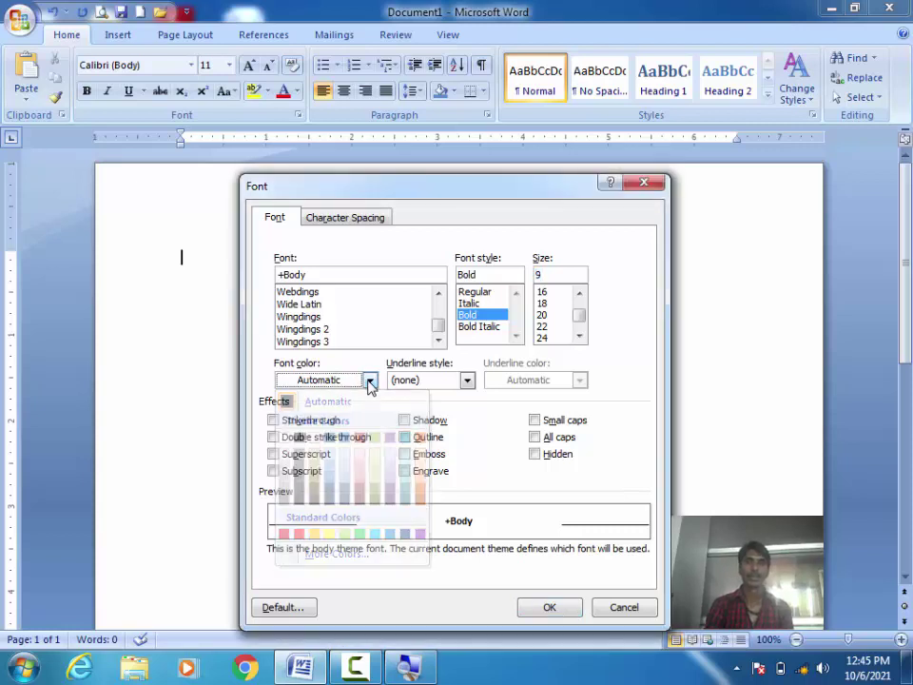
click(467, 380)
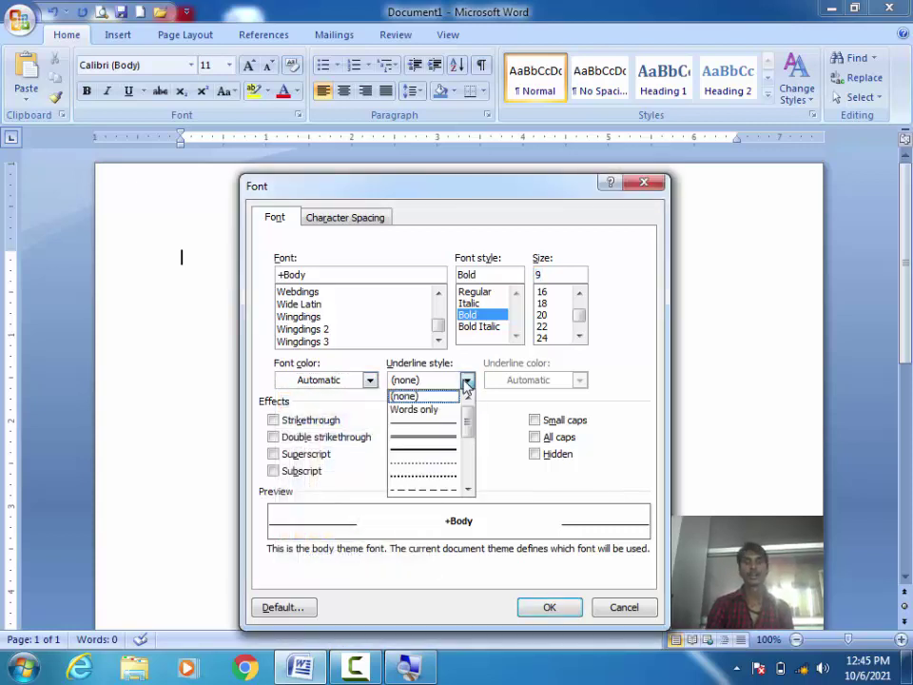
drag(467, 422, 468, 480)
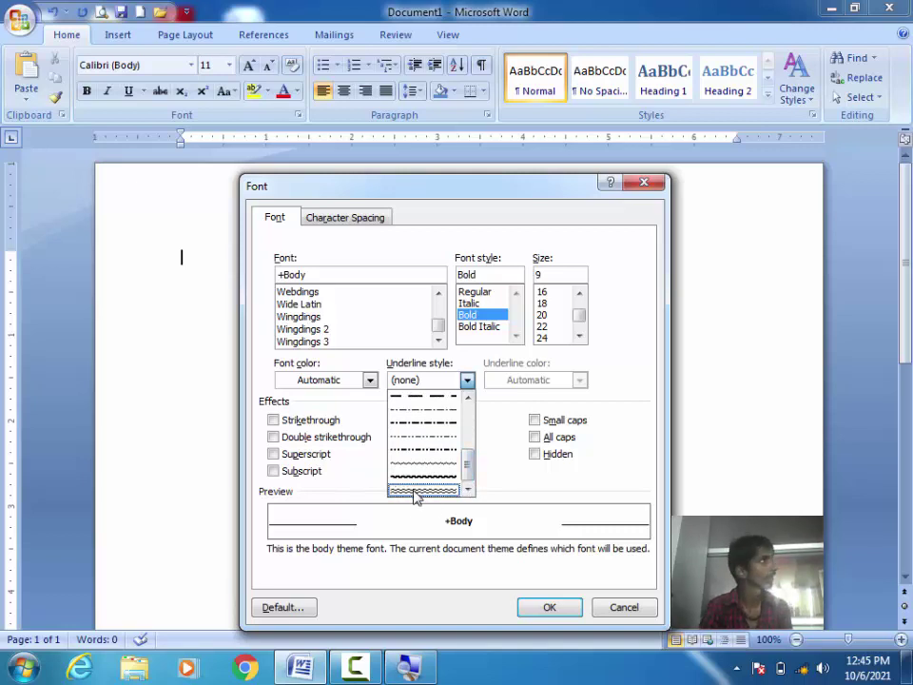
click(505, 466)
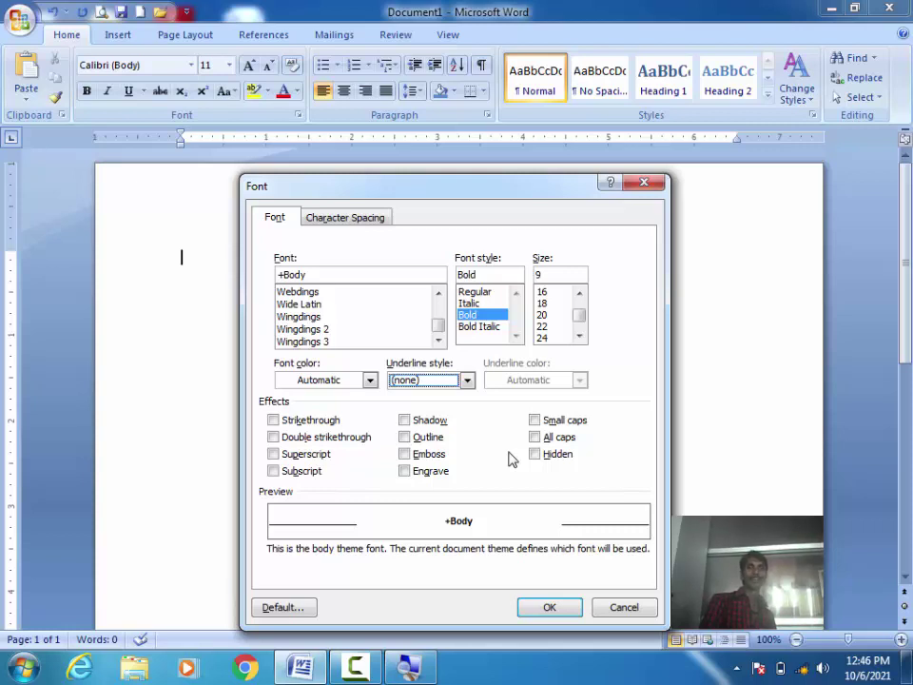
Try the Shadow, Outline and Emboss font effects, leaving Shadow switched off.
click(428, 420)
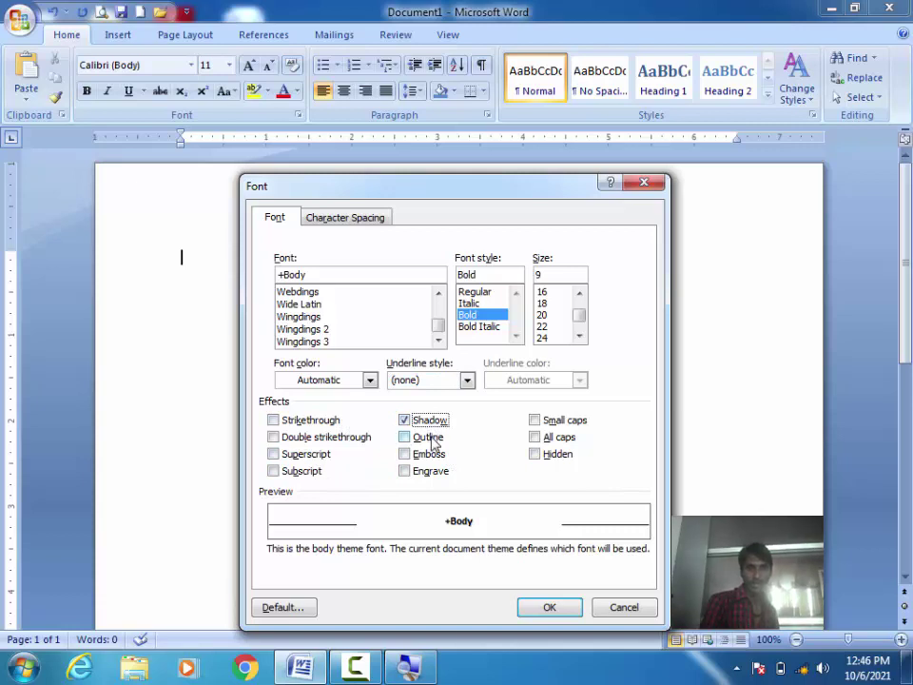
click(430, 437)
click(437, 455)
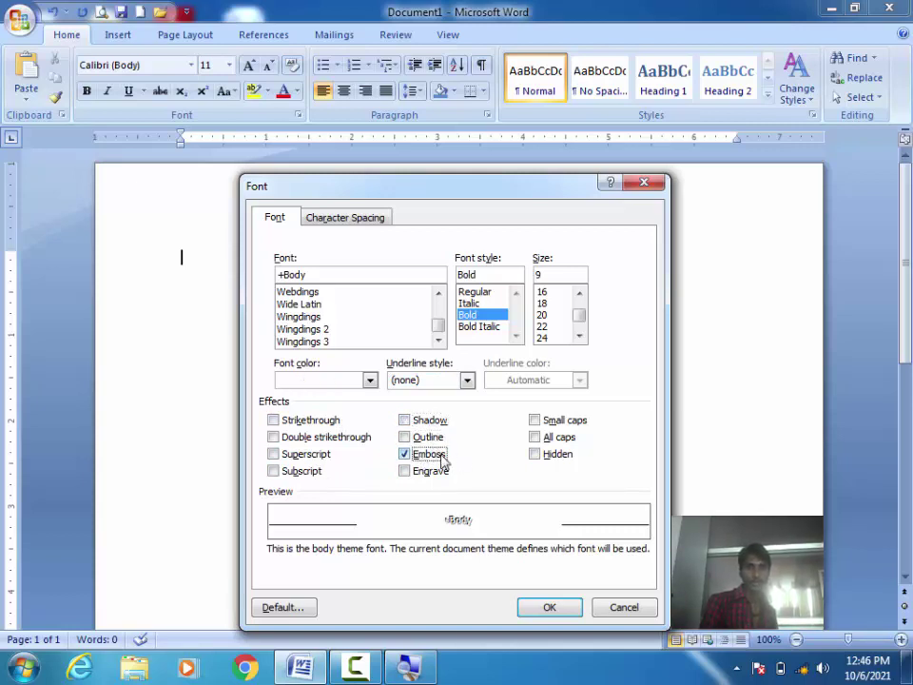
click(431, 422)
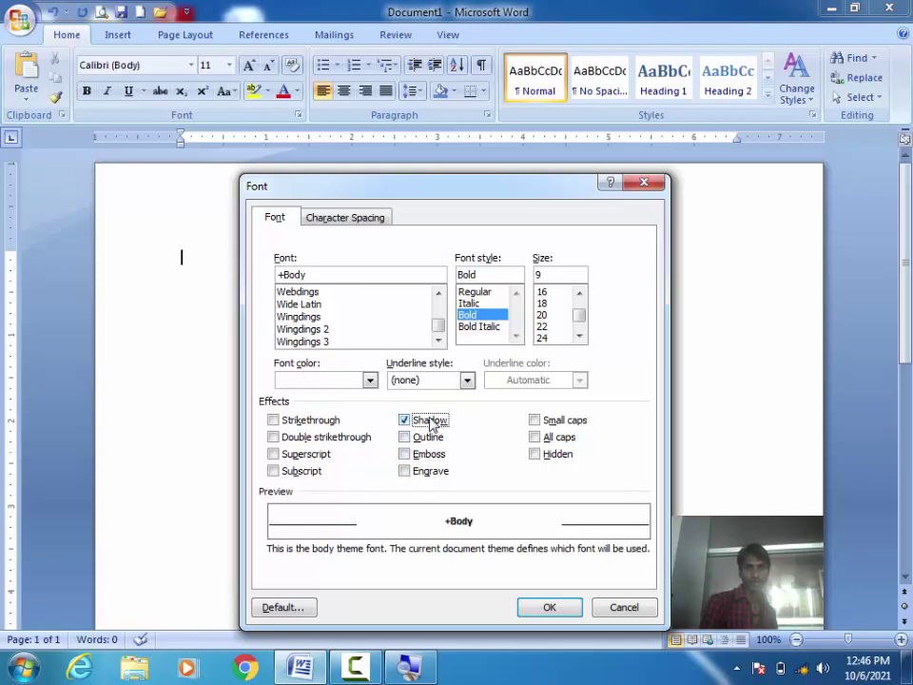
click(431, 422)
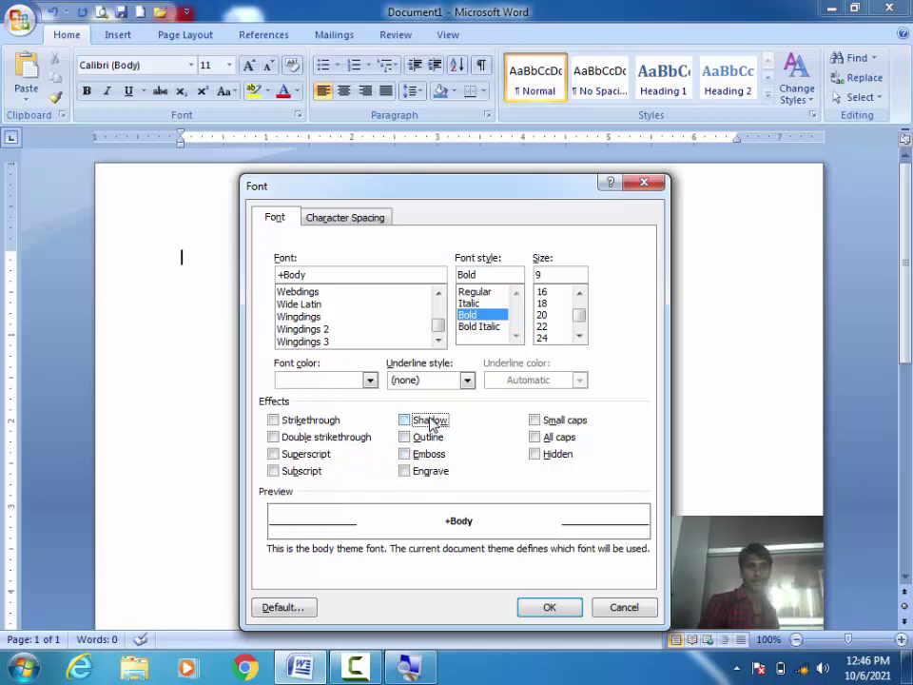
Try strikethrough, double strikethrough, superscript and subscript, then close the Font dialog unapplied.
double_click(317, 425)
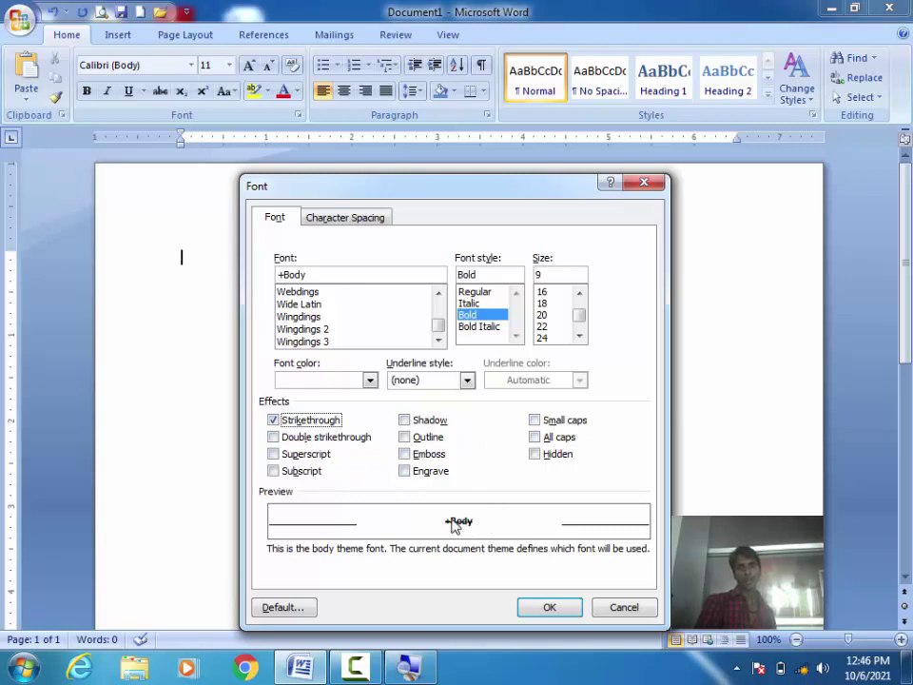
click(332, 439)
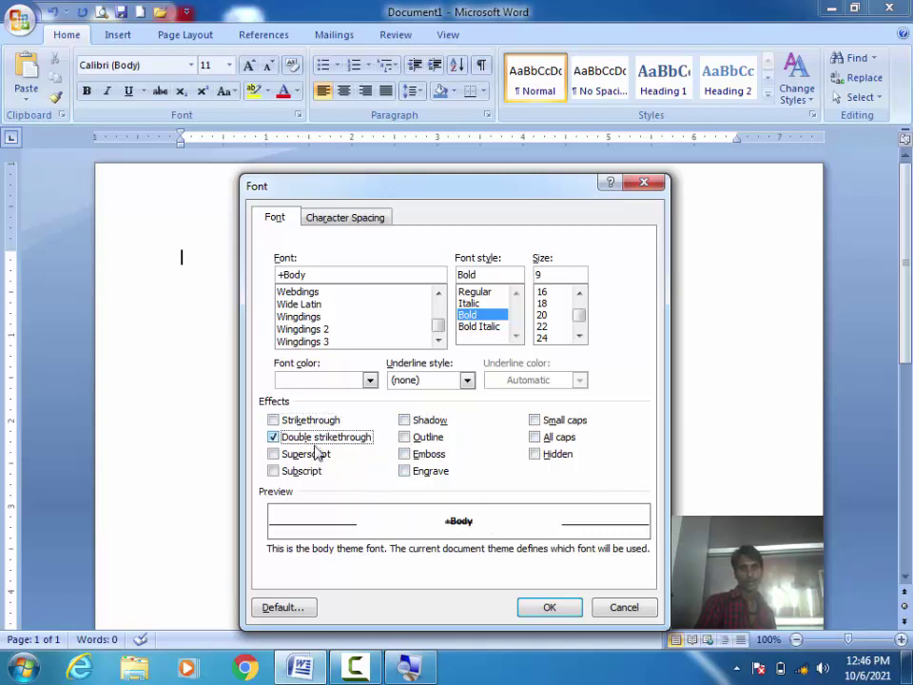
click(312, 455)
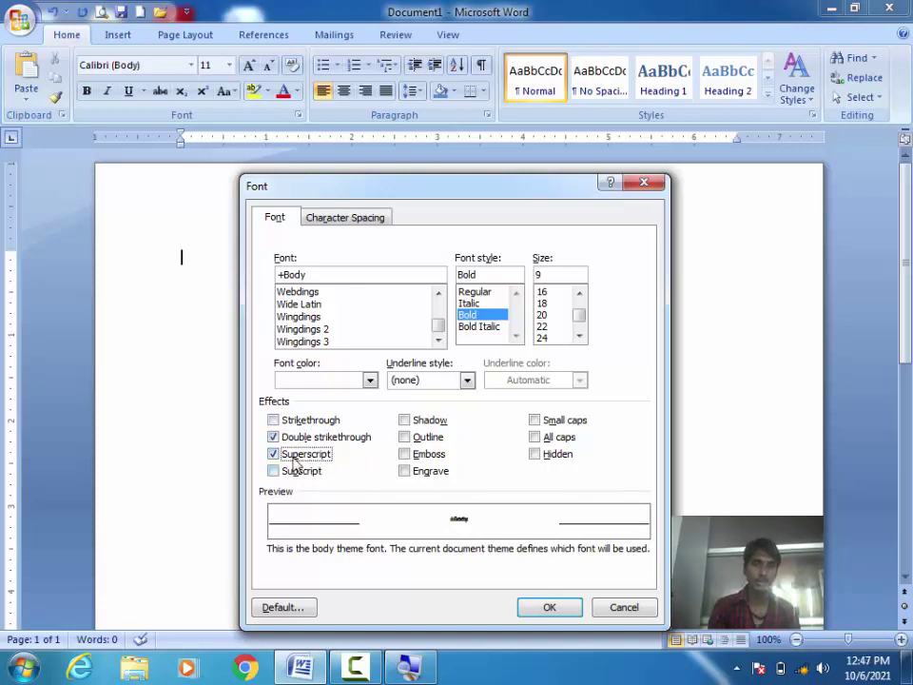
click(298, 474)
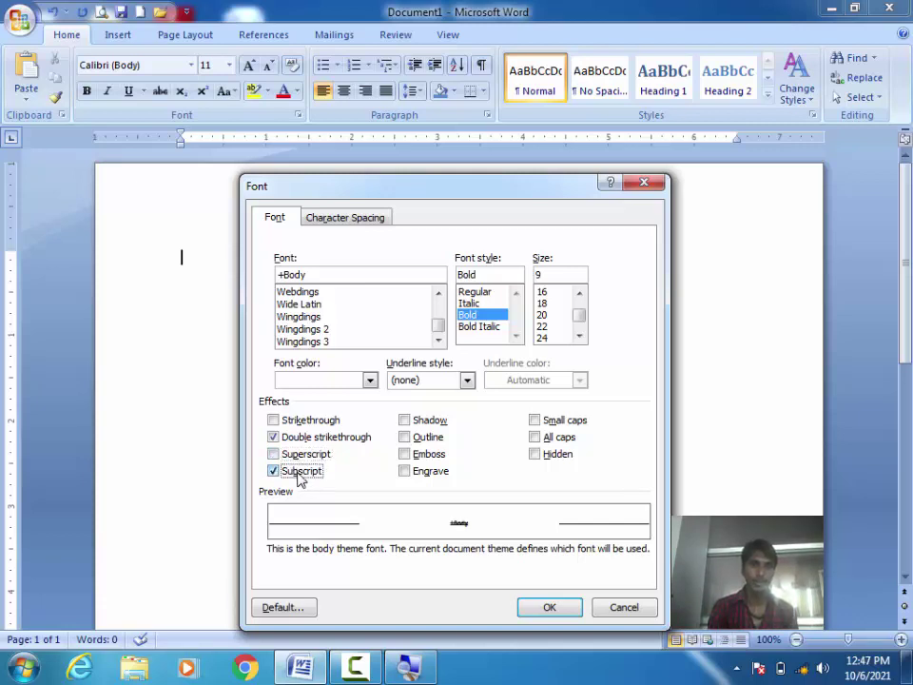
click(297, 456)
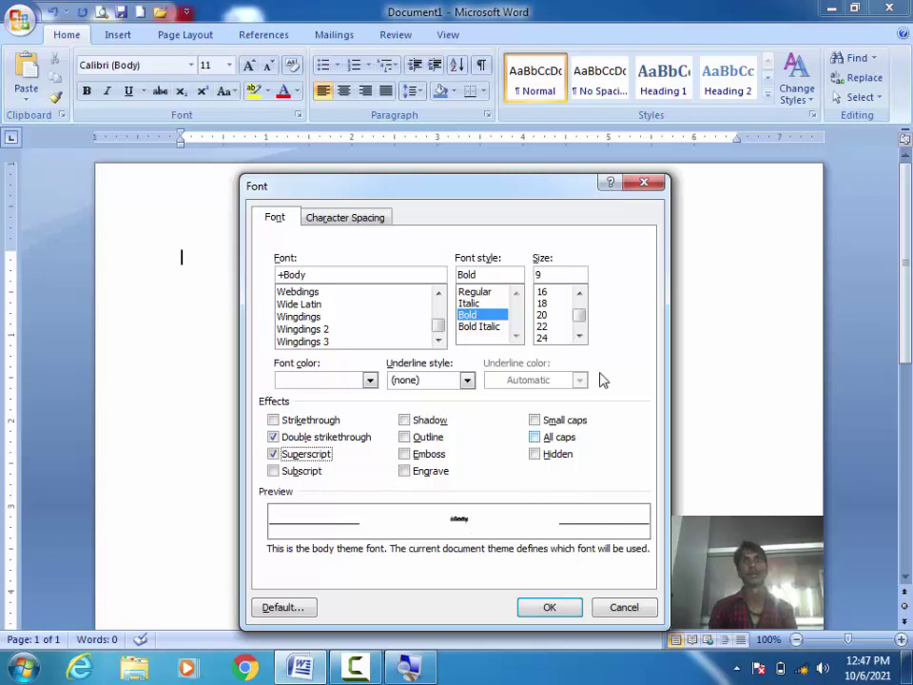
click(644, 182)
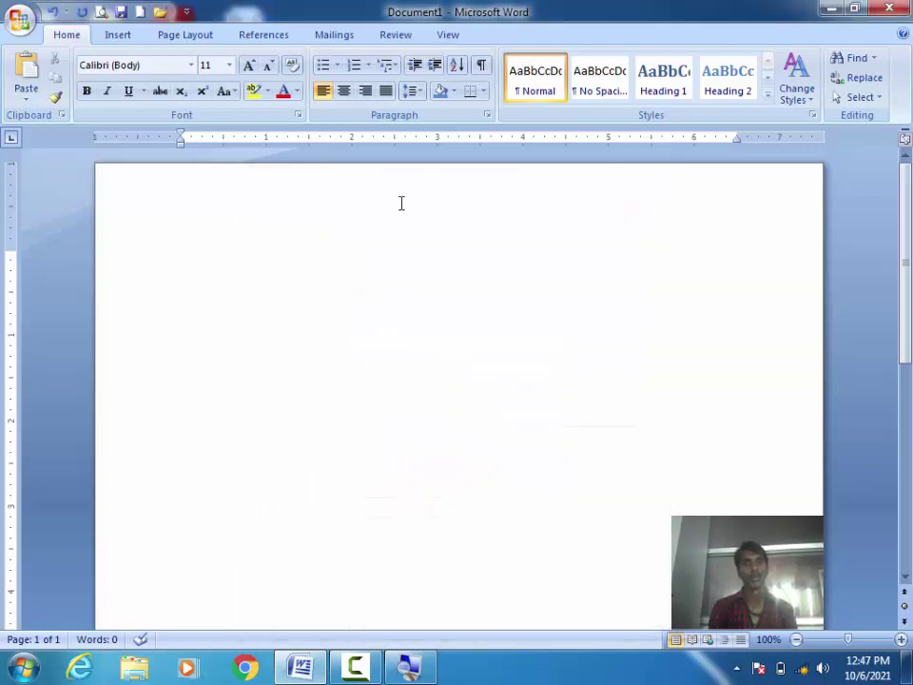
Type 'asjknvmldvmnvdkv' and enlarge the whole line to 20 pt.
text(asjknvmldvmnvdkv)
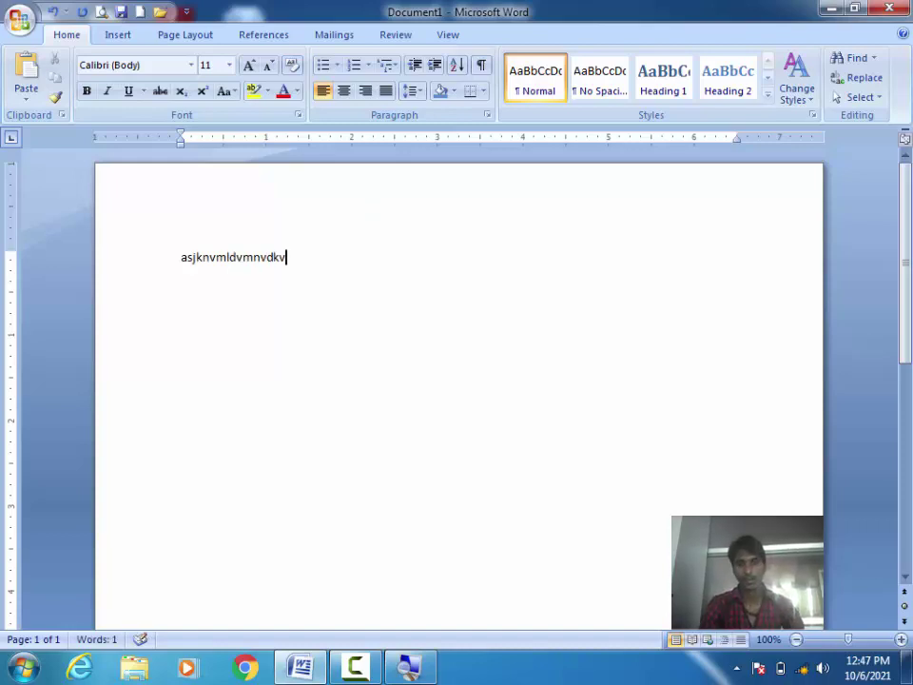
key(ctrl+a)
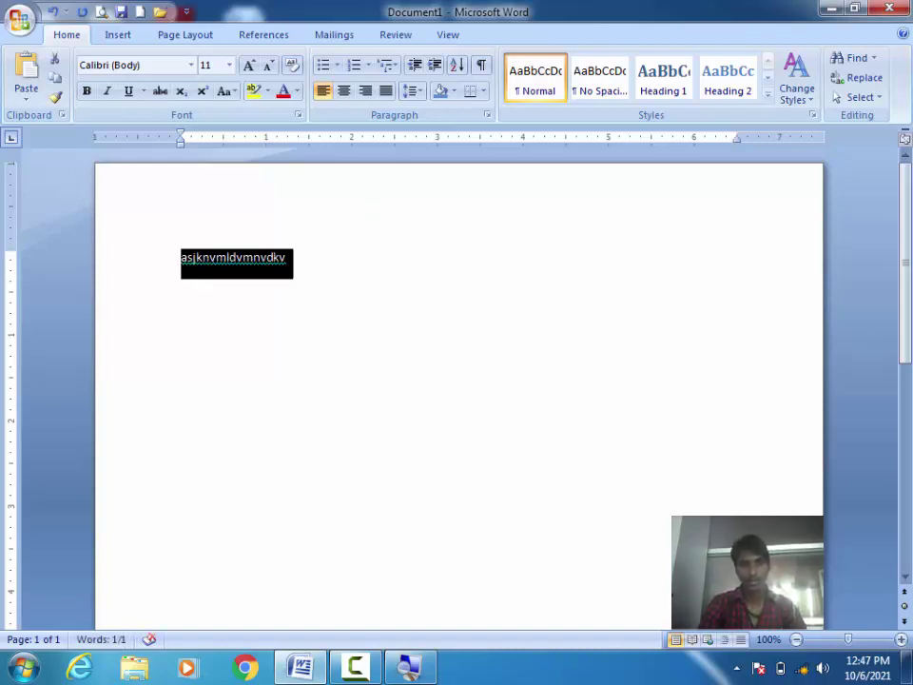
key(ctrl+shift+period)
key(ctrl+shift+period)
key(ctrl+shift+period)
key(ctrl+shift+period)
key(ctrl+shift+period)
Make the last four letters 'vdkv' superscript with strikethrough, then select the whole line.
click(419, 320)
key(shift+Left)
key(shift+Left)
key(shift+Left)
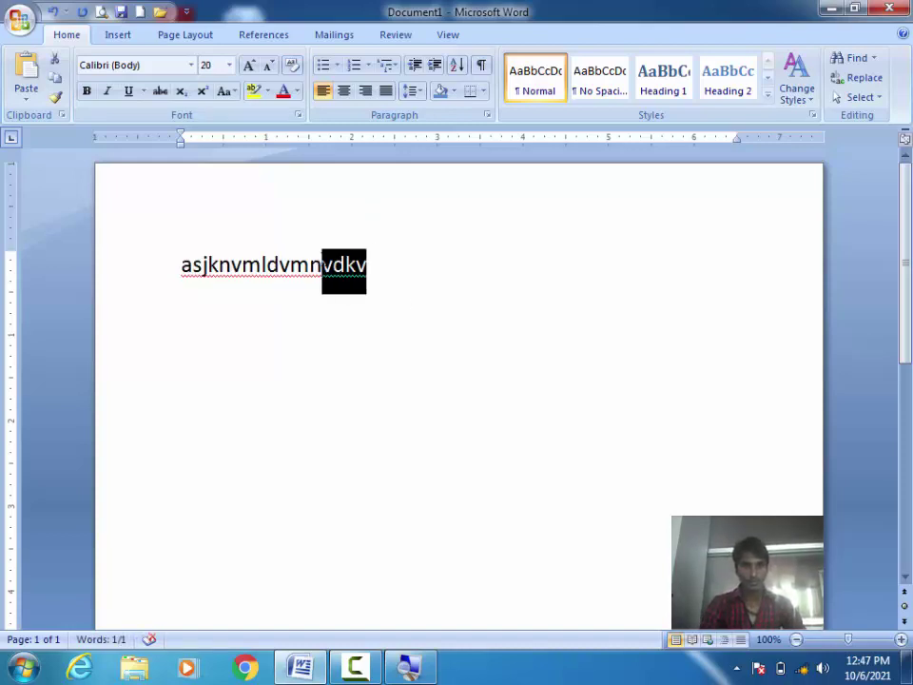
key(ctrl+shift+equal)
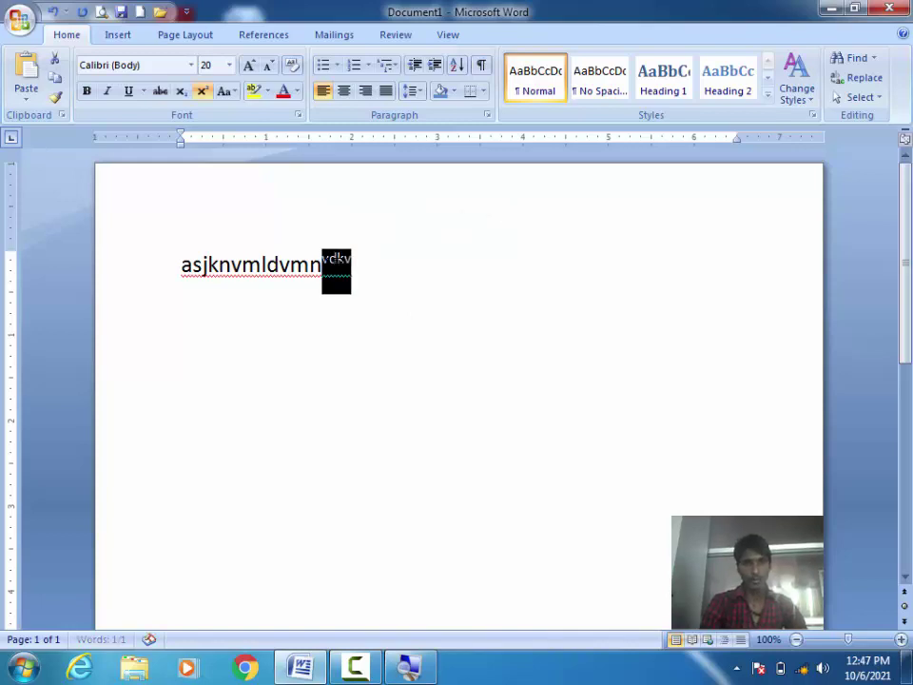
click(298, 115)
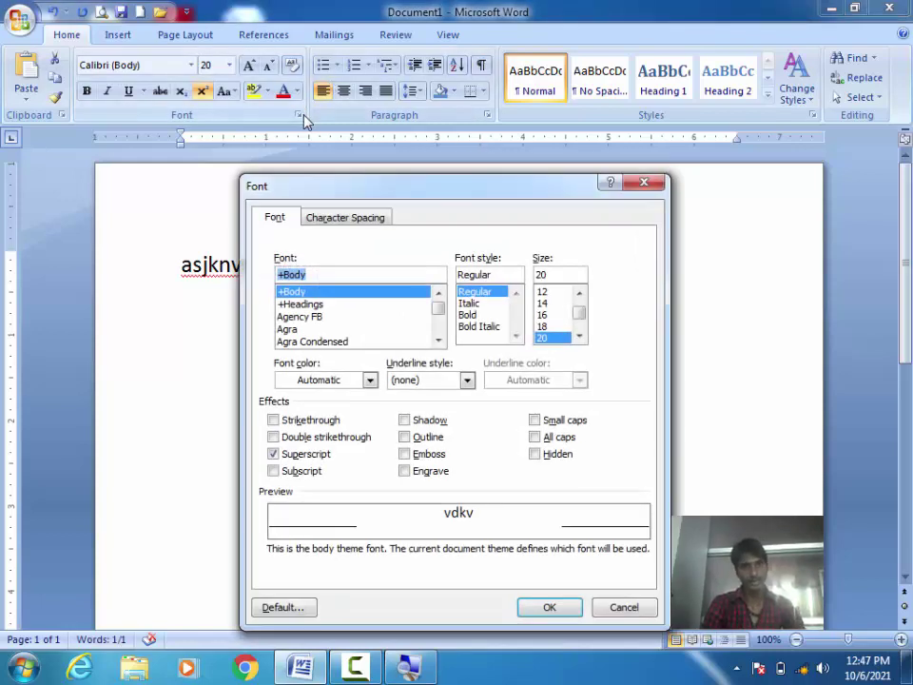
click(304, 456)
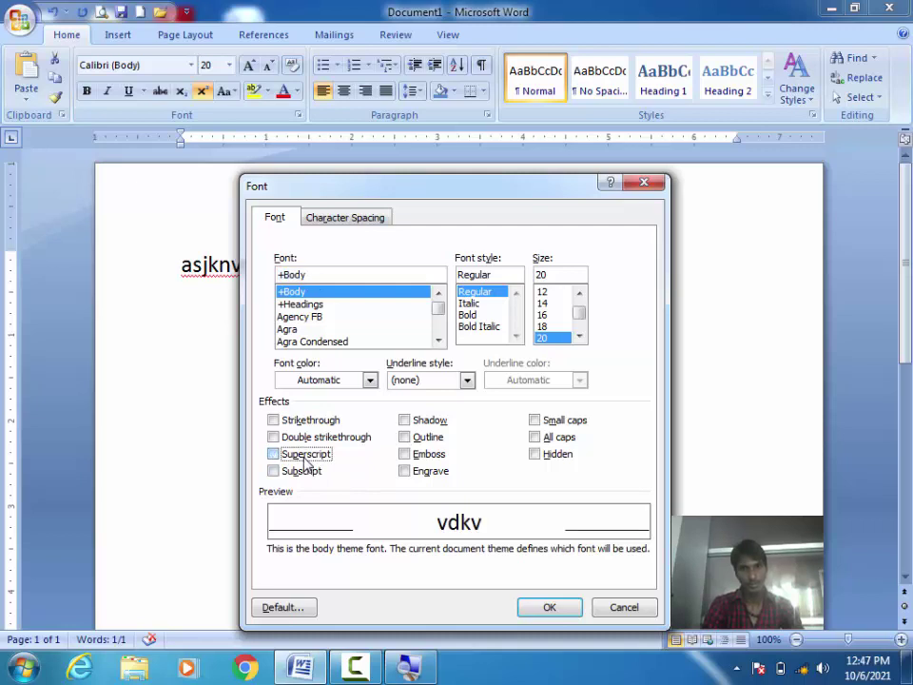
click(305, 456)
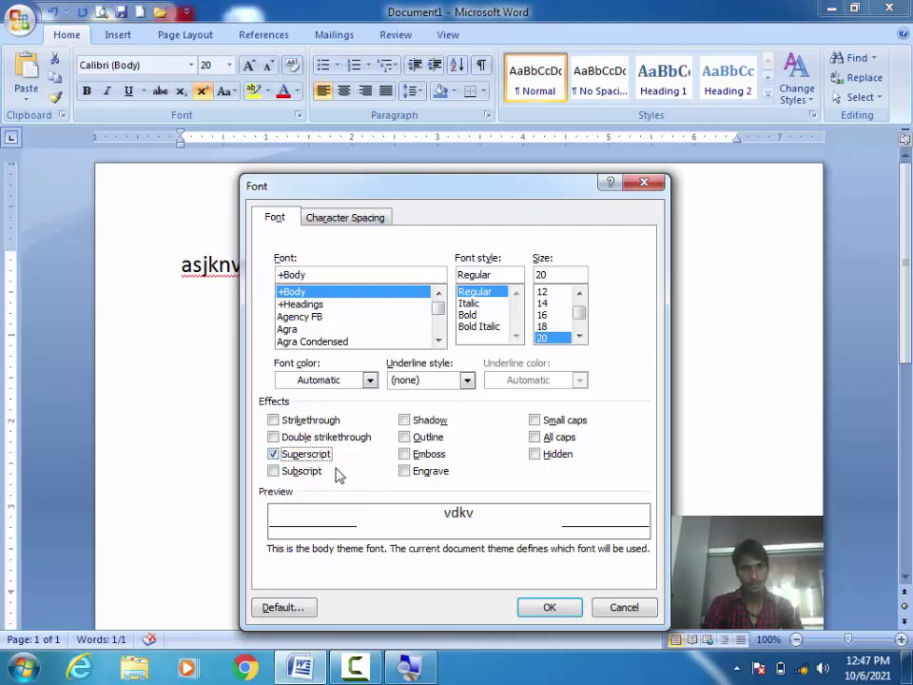
click(315, 473)
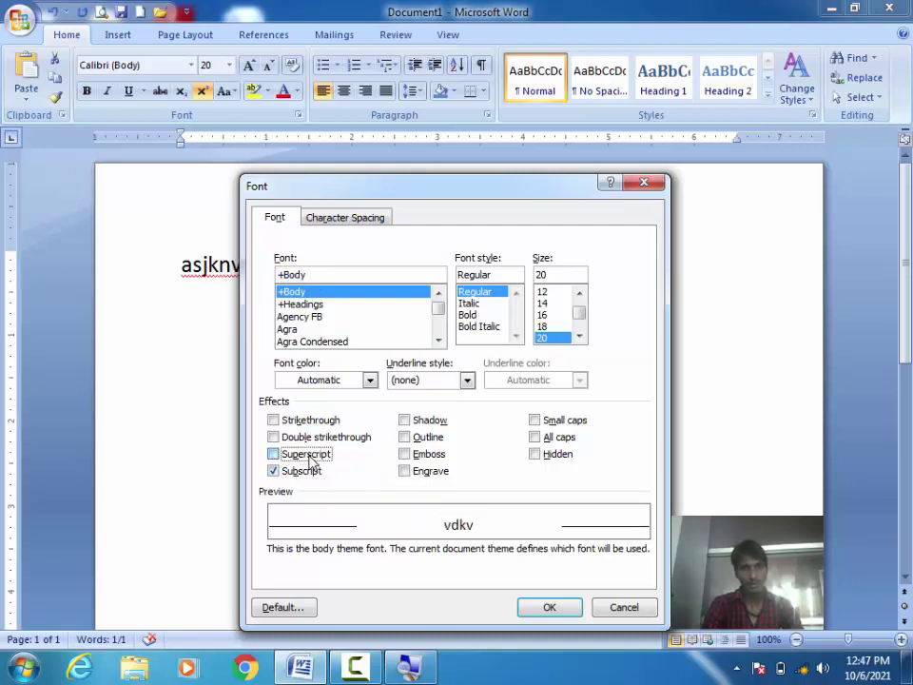
click(304, 455)
click(301, 424)
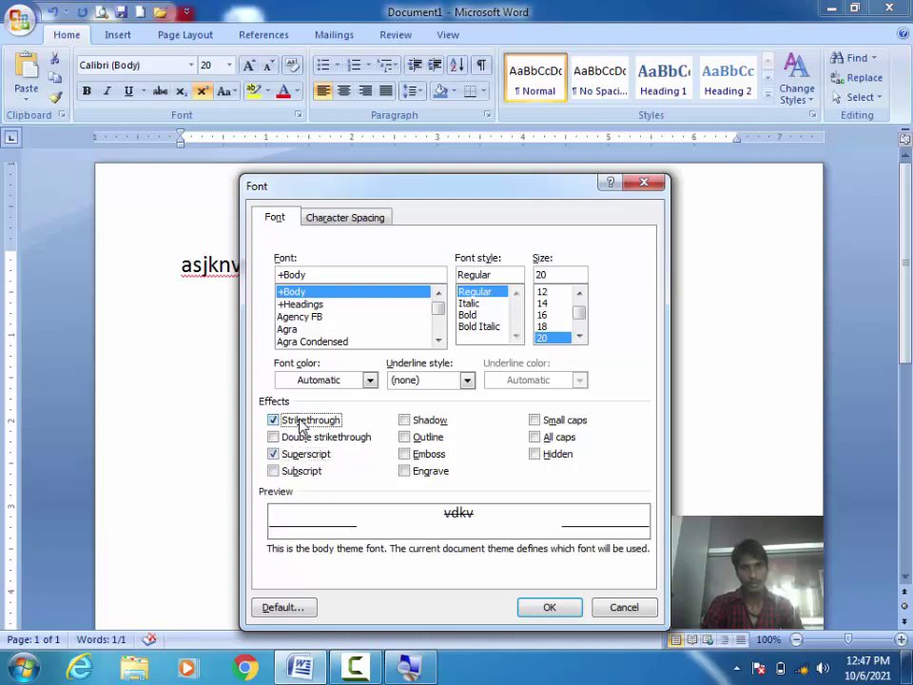
click(548, 607)
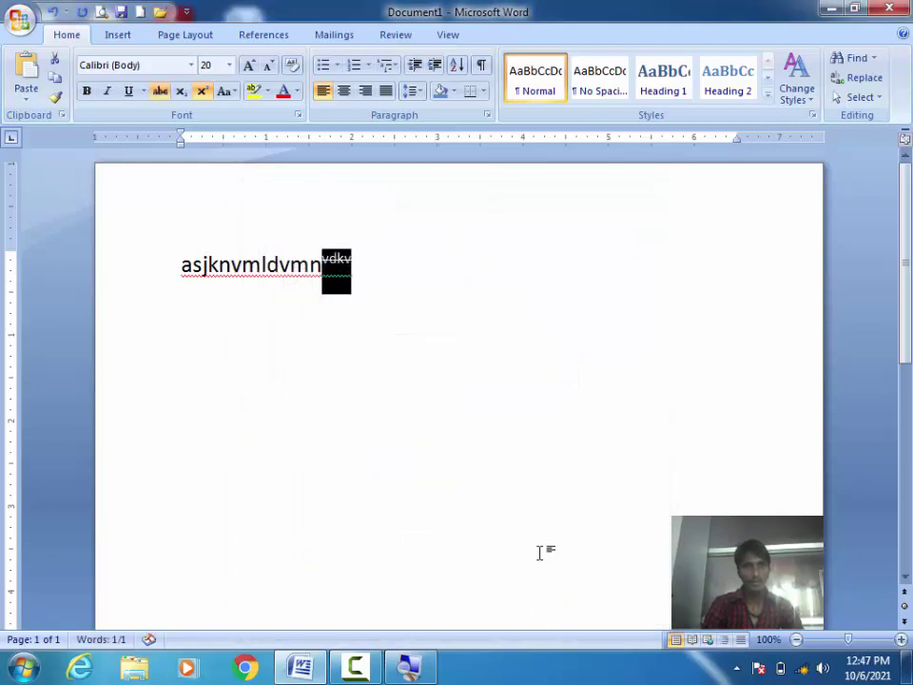
click(412, 420)
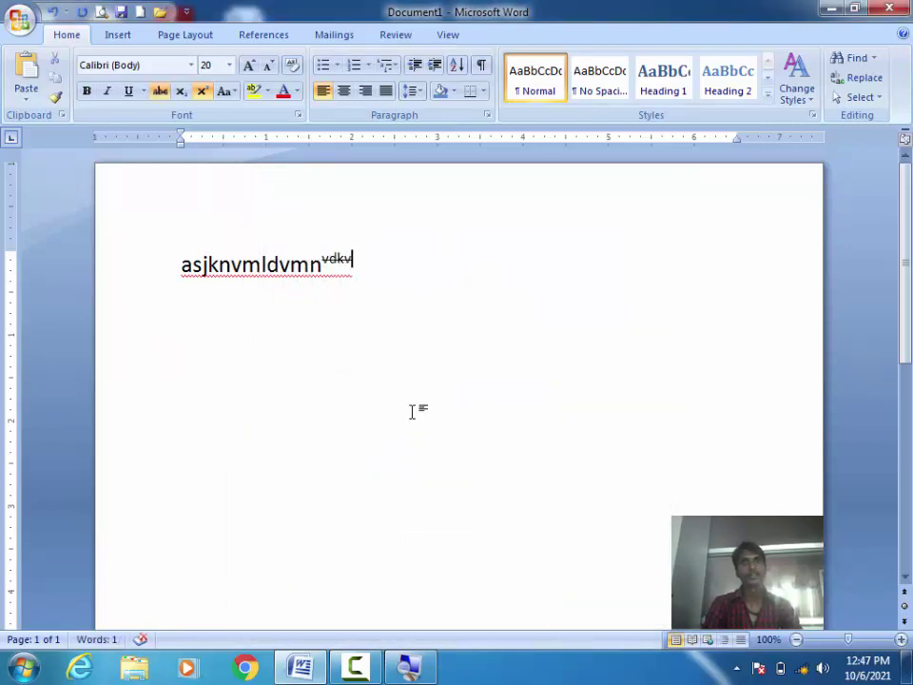
drag(348, 278, 145, 287)
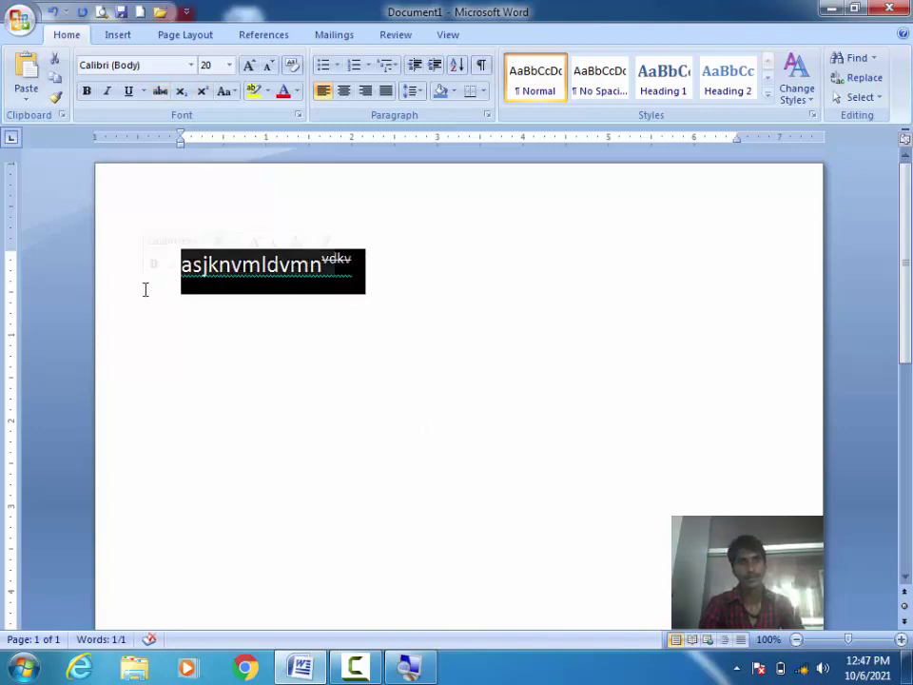
Replace the line with 'owqh qihr quhquwf' typed in the Outline effect, without shadow.
key(Delete)
key(ctrl+d)
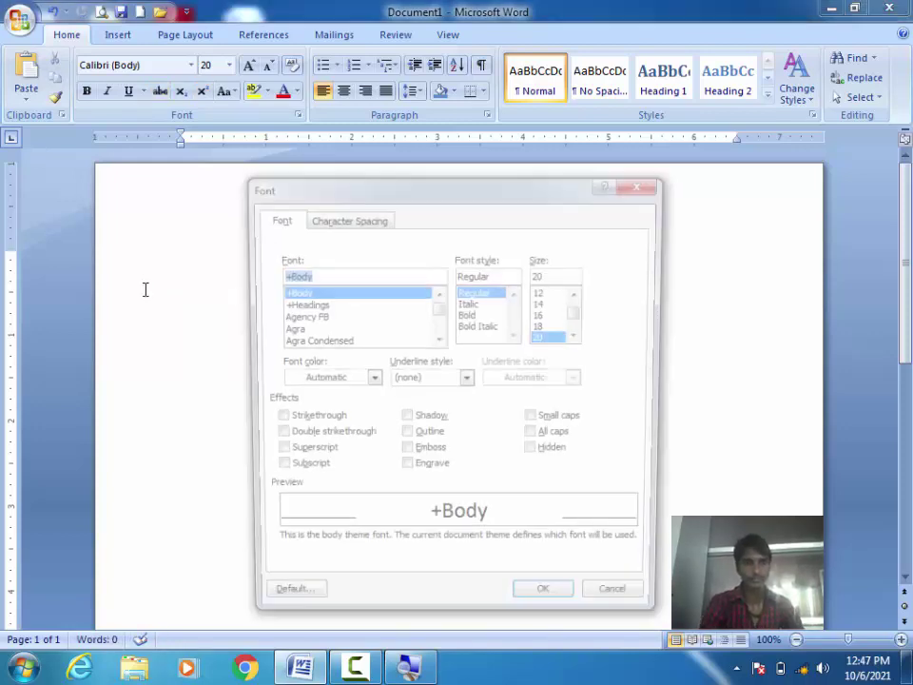
click(429, 421)
click(430, 440)
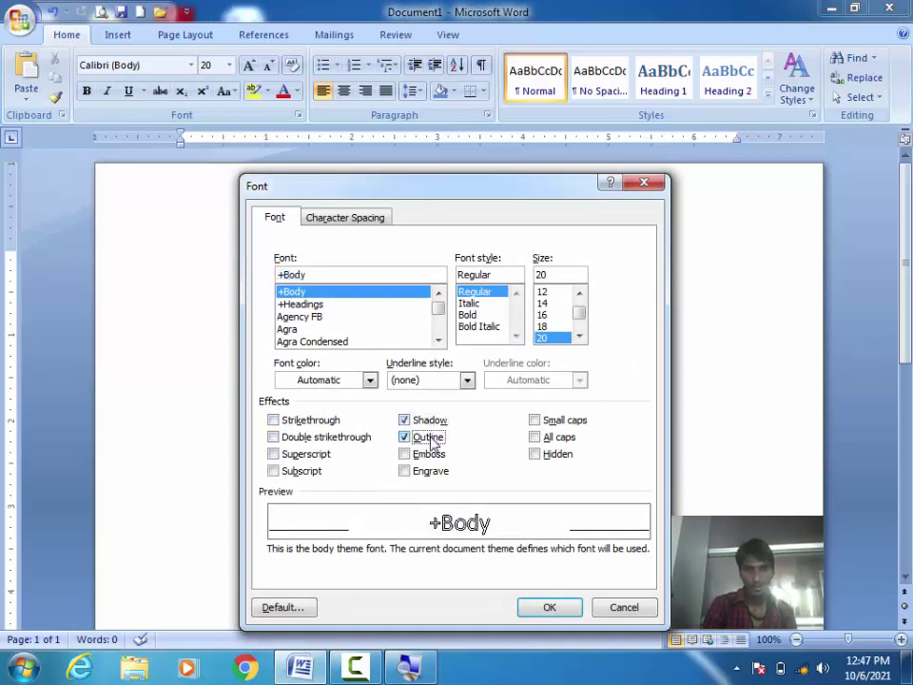
click(430, 421)
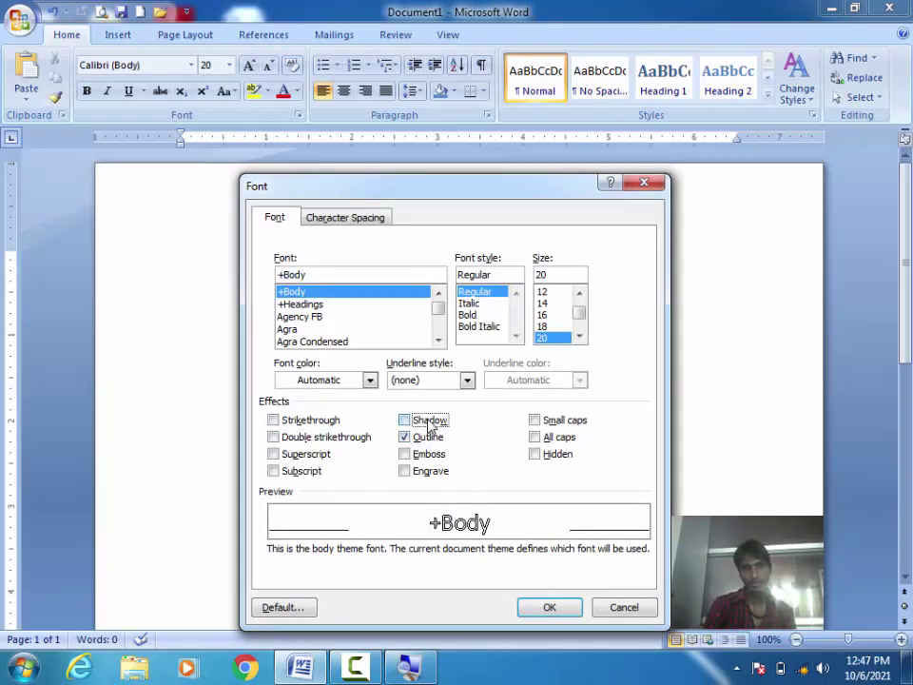
click(549, 608)
text(owqh qihr qu)
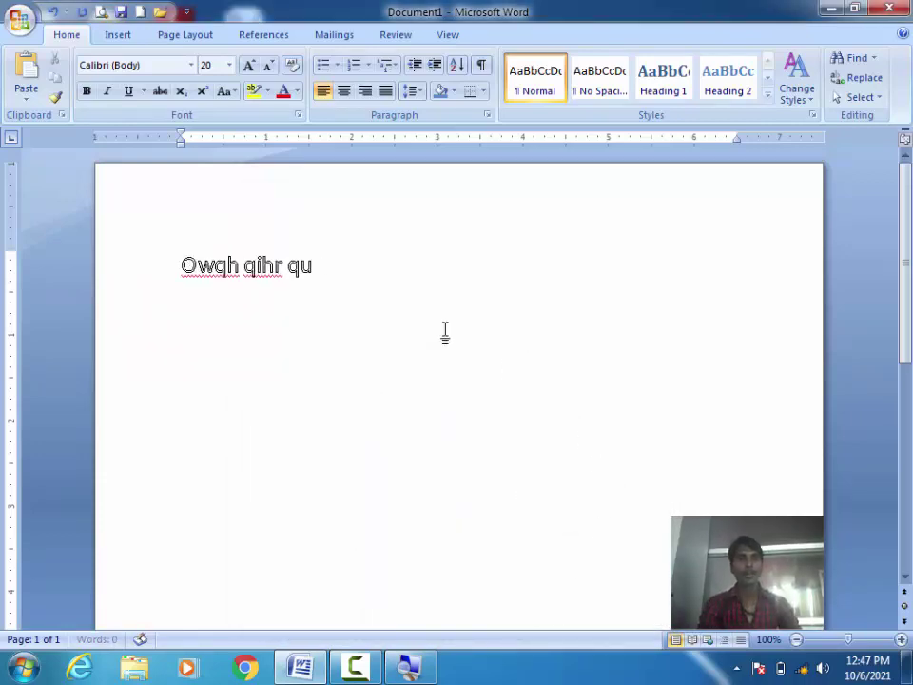
text(hquwf)
Switch to DevLys 010, type 'fejkw feuigeyk fegyfgeyk', and bring up the Font dialog.
click(160, 66)
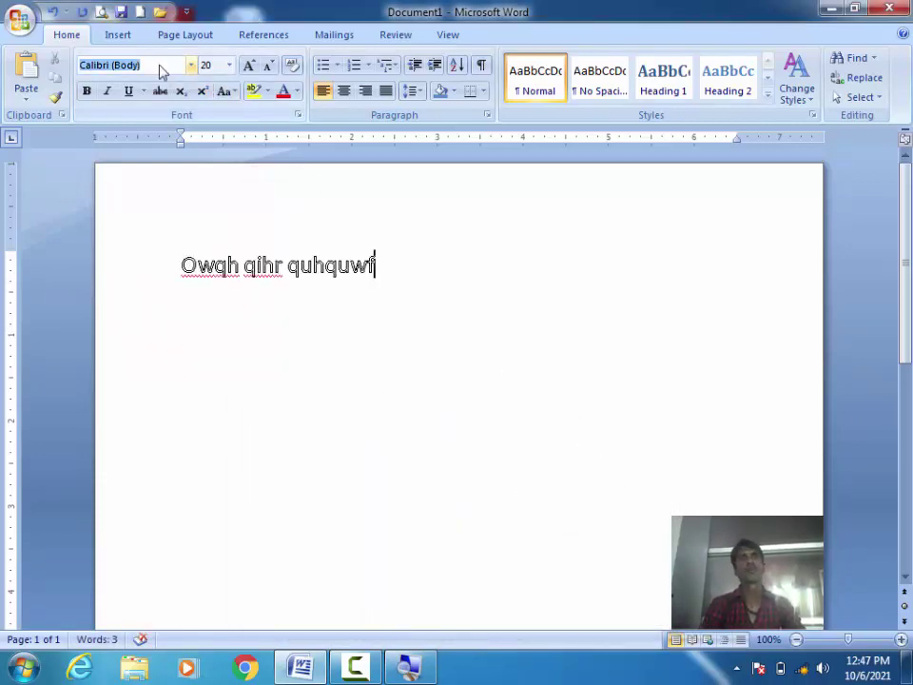
click(191, 67)
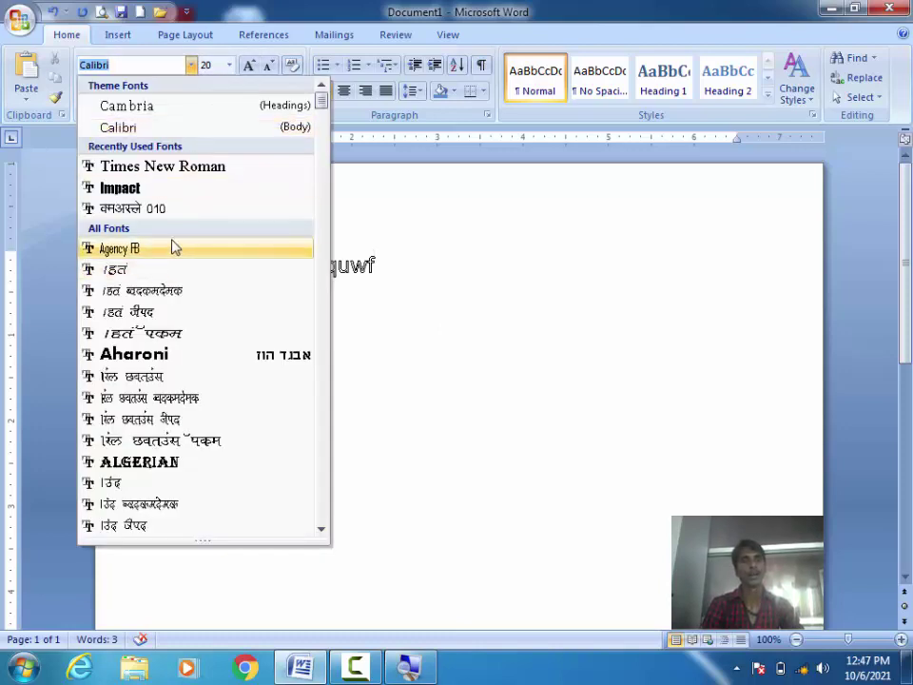
click(180, 209)
text(fejkw feuigey)
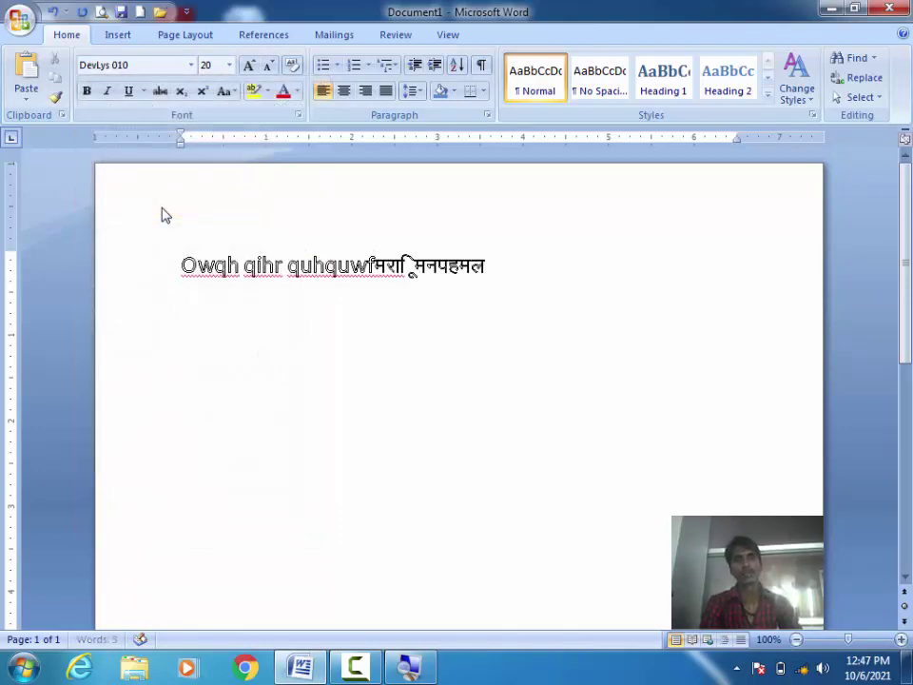
text(k fegyfgeyk)
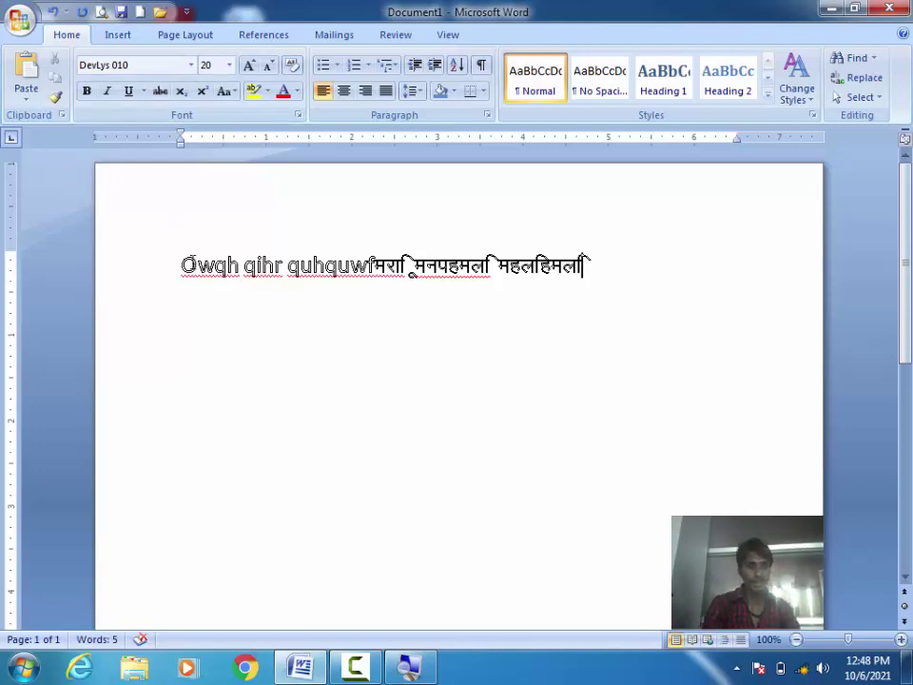
key(ctrl+d)
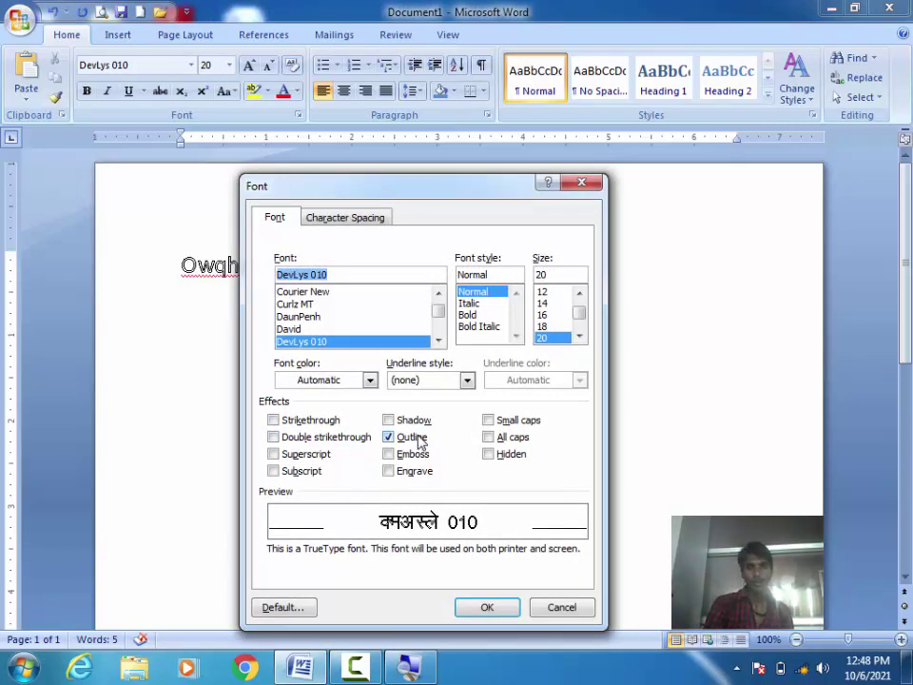
Try Emboss, Engrave, Small caps, All caps and Hidden, cancel them, then select all text.
click(415, 454)
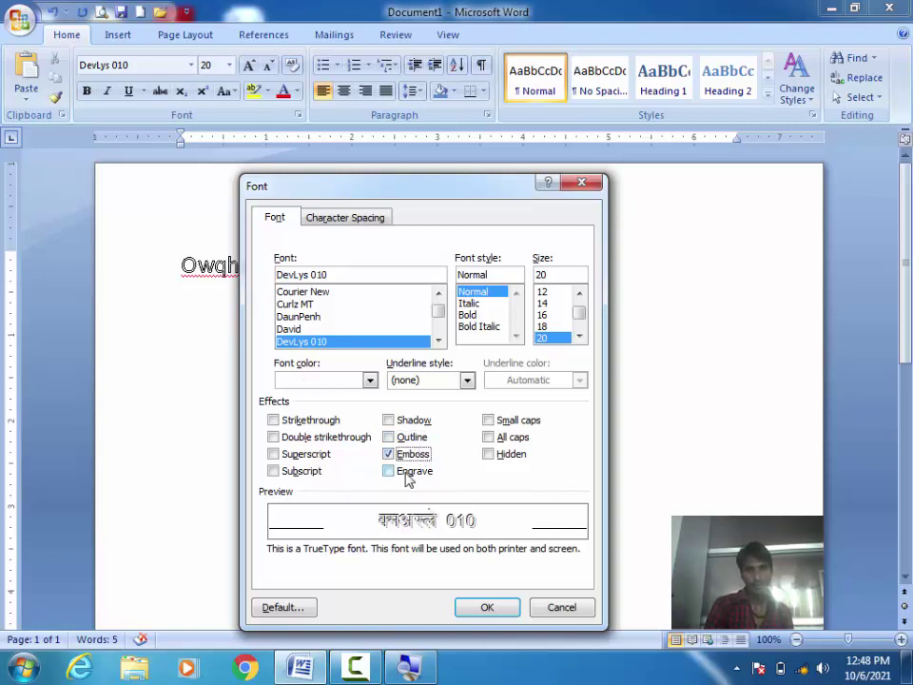
click(408, 480)
click(528, 422)
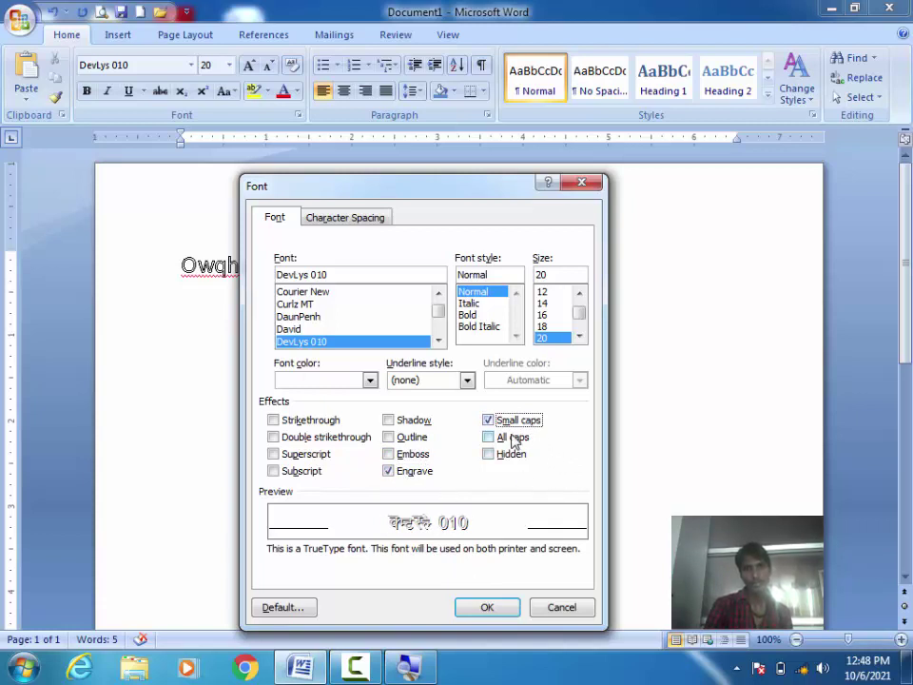
click(516, 440)
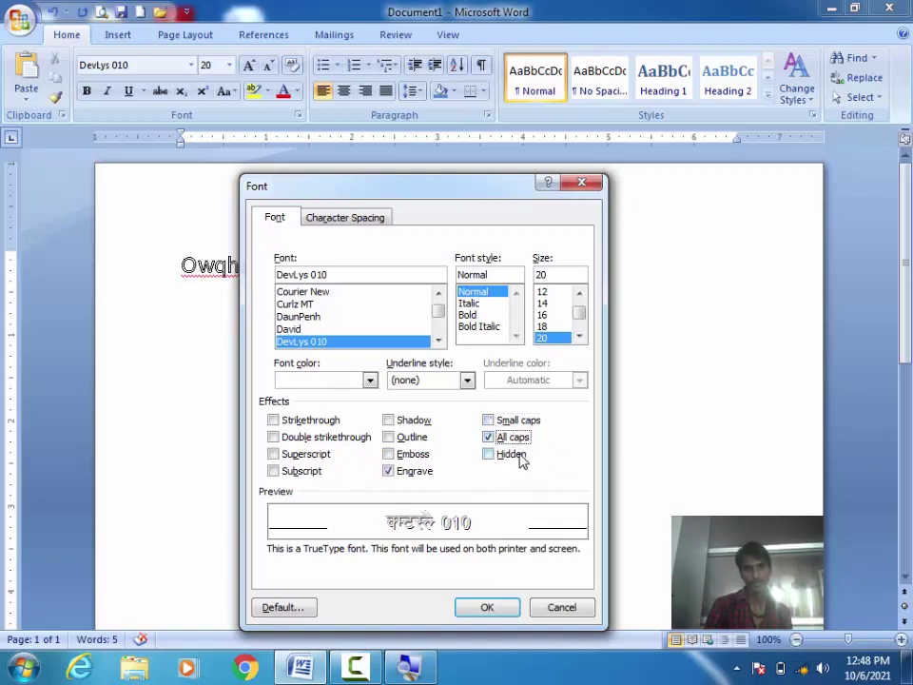
click(522, 460)
click(520, 455)
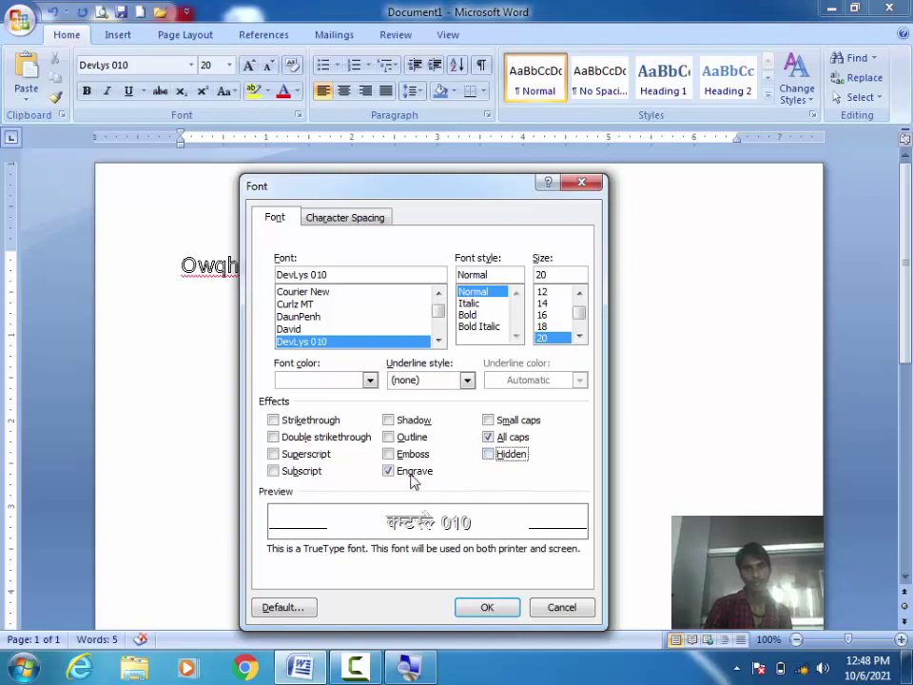
click(411, 471)
click(489, 438)
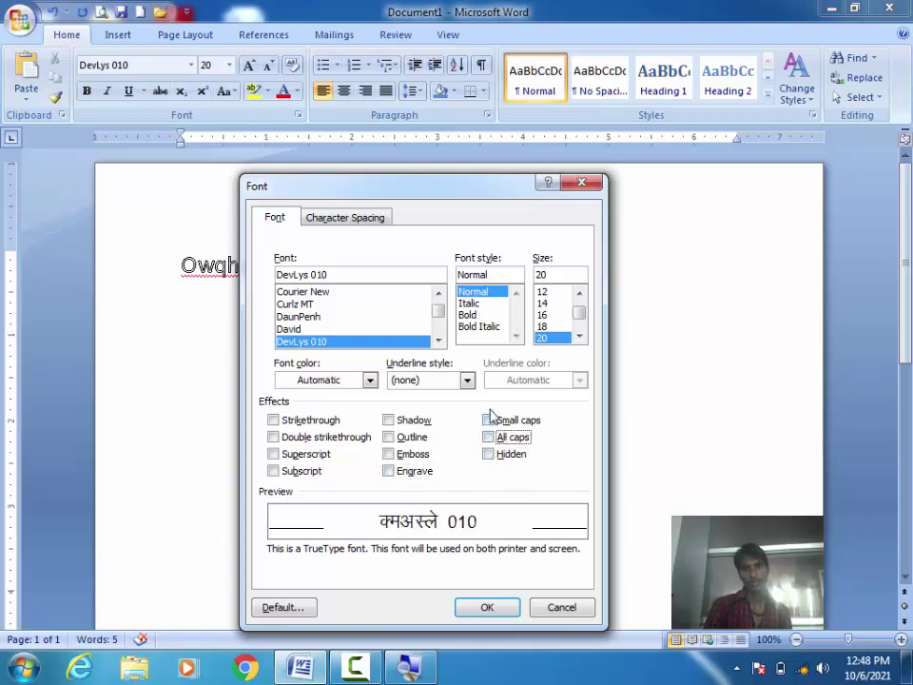
click(561, 607)
key(ctrl+a)
Clear the page, test-type 'vekjvhed', and turn off the Outline effect.
key(BackSpace)
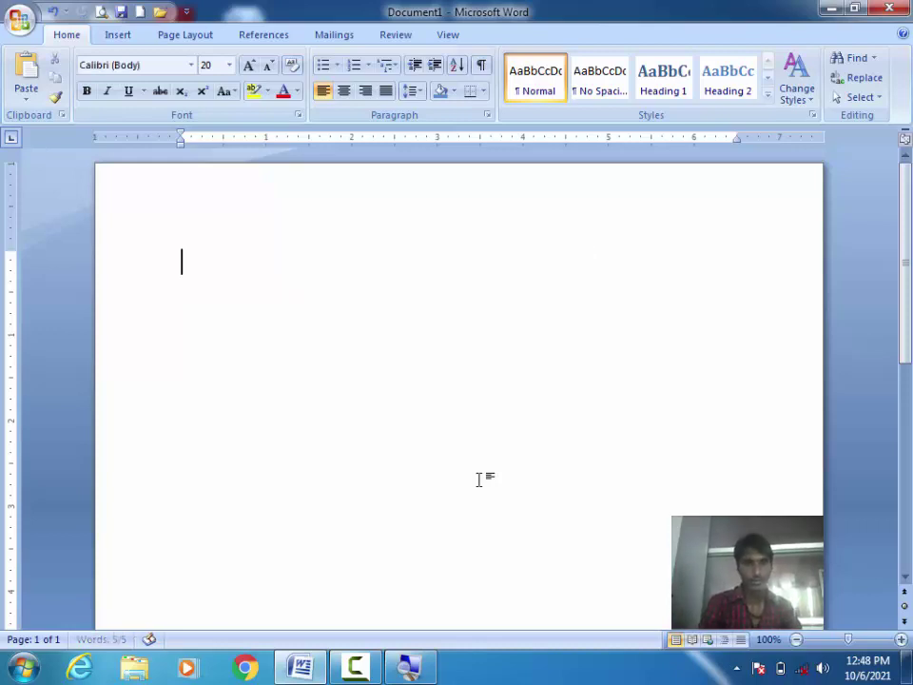
text(vekjvhed)
key(ctrl+a)
key(BackSpace)
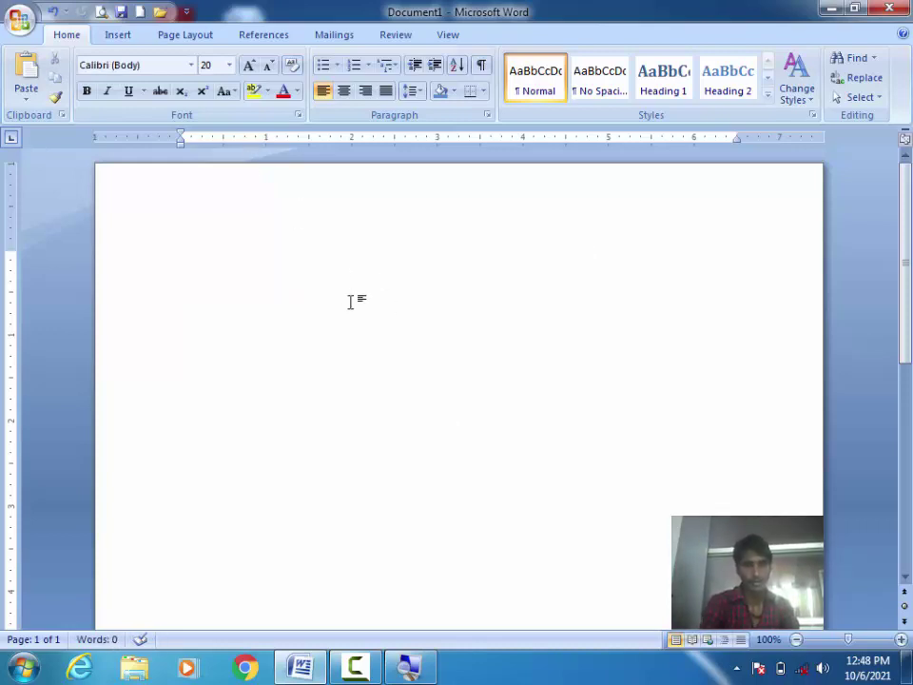
key(ctrl+d)
click(421, 440)
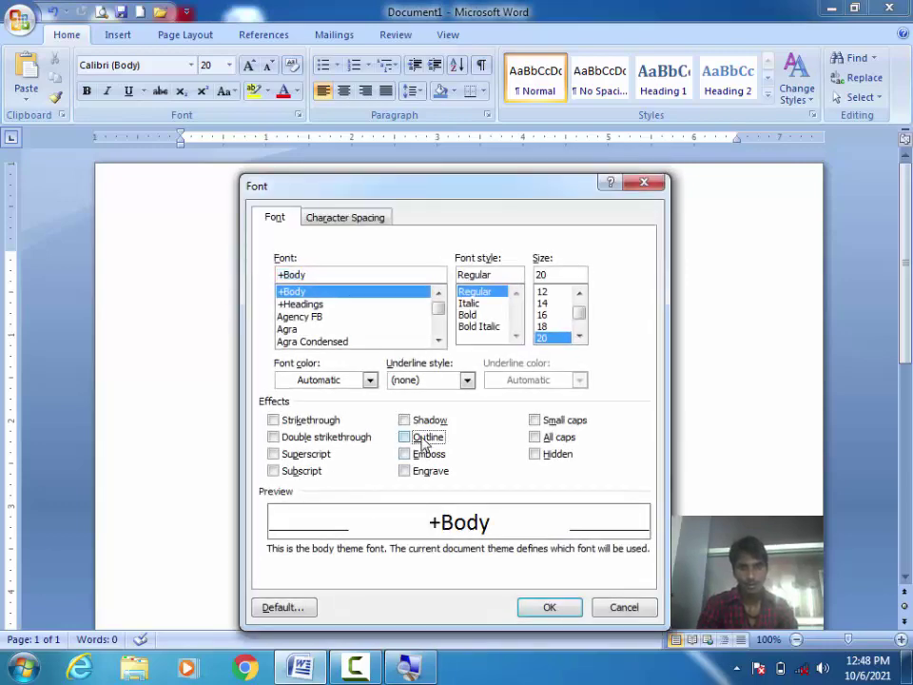
click(548, 609)
Type and delete sample text, then set the font to DevLys 010 by name.
text(seoifh)
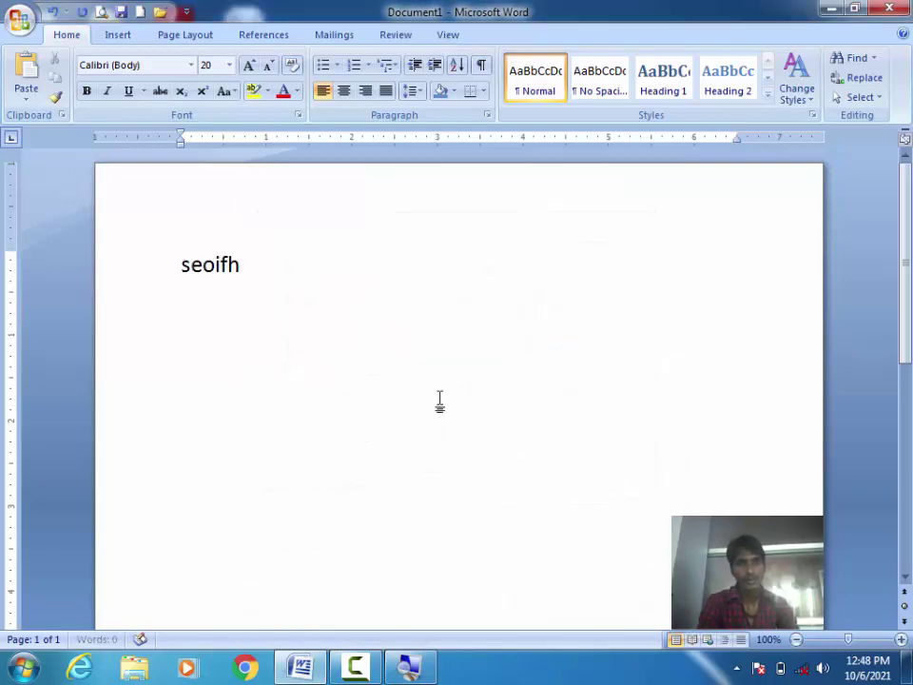
text( eohesu)
key(ctrl+a)
key(BackSpace)
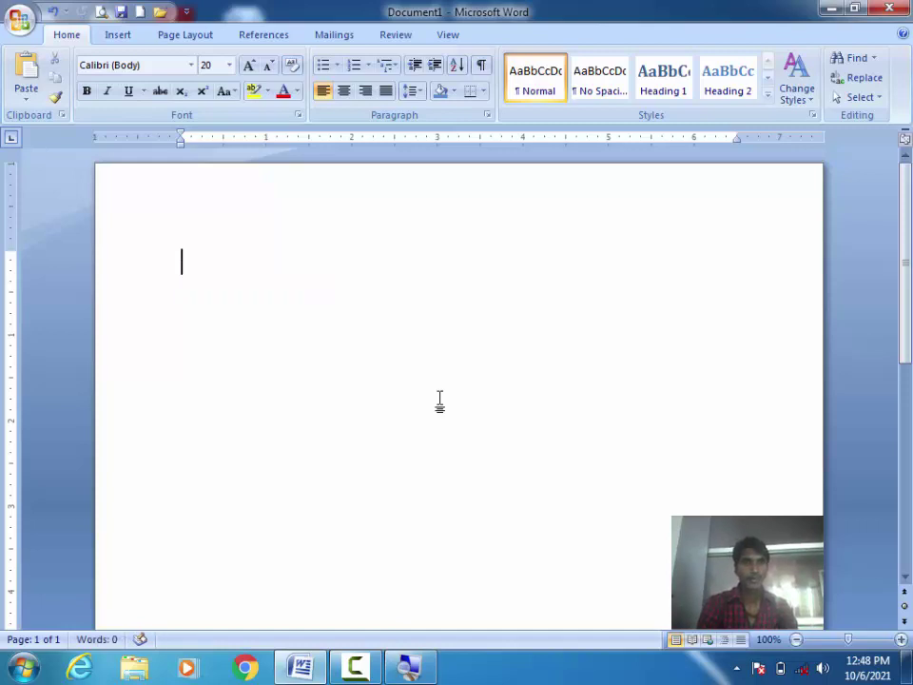
click(153, 65)
text(DevLys 010)
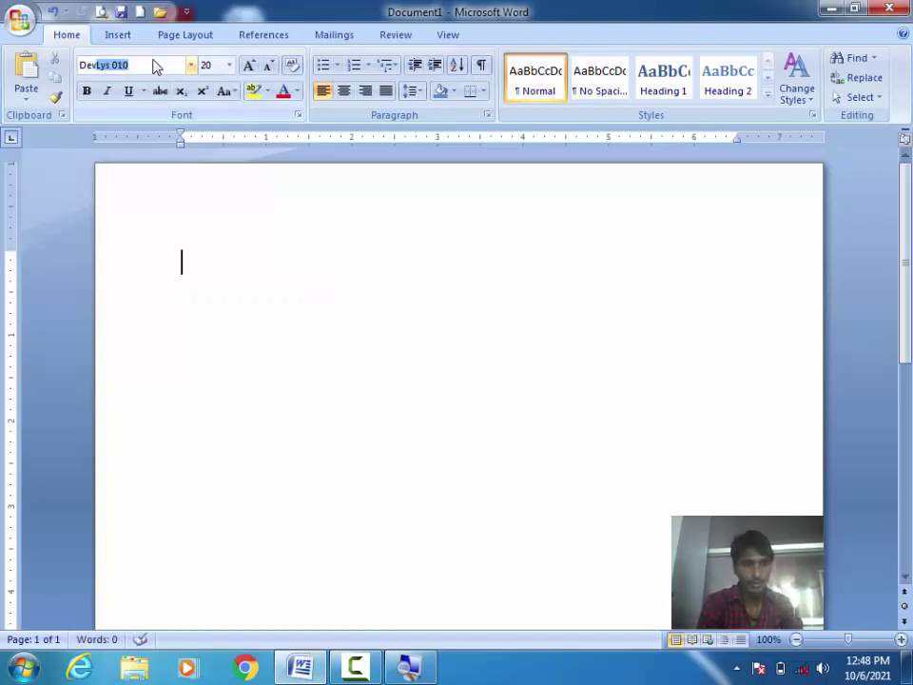
key(Return)
Test Devanagari words 'Ueha ueiheu f', 'lse&r' and 'lseUr', deleting each afterwards.
text(Ueha ueiheu f)
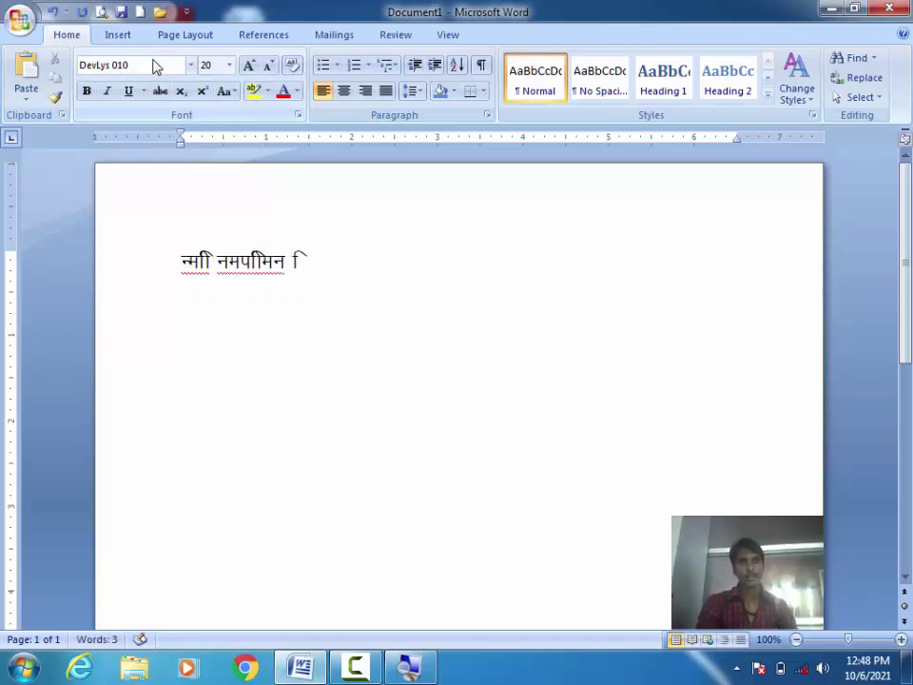
key(ctrl+a)
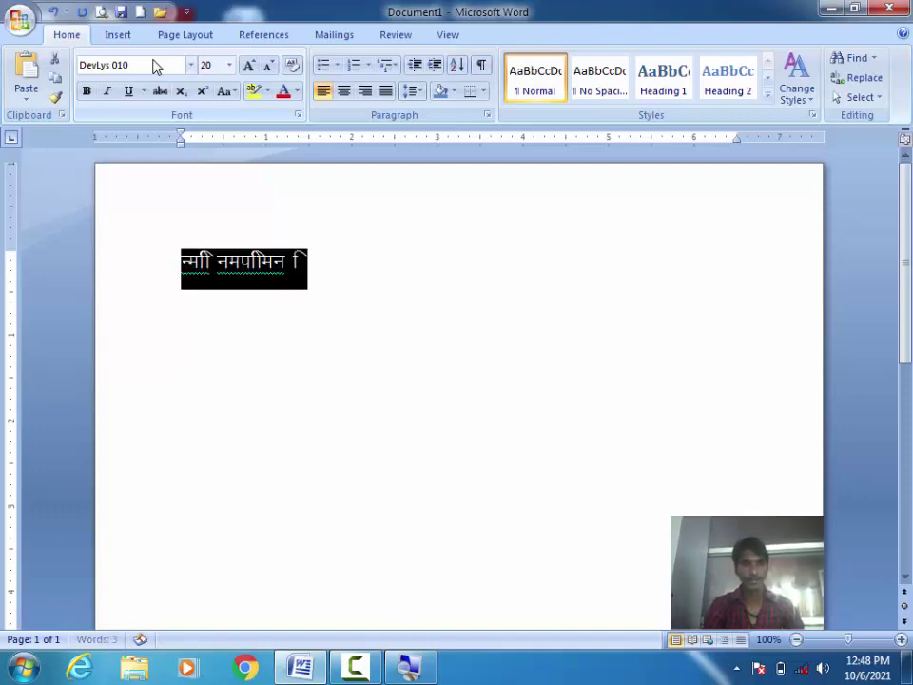
key(Delete)
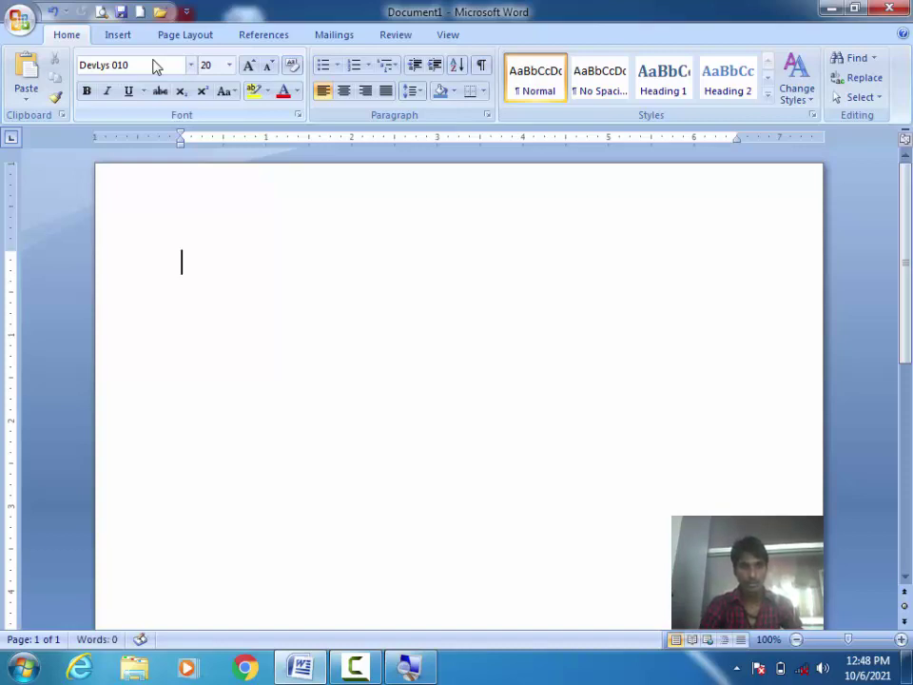
text(l)
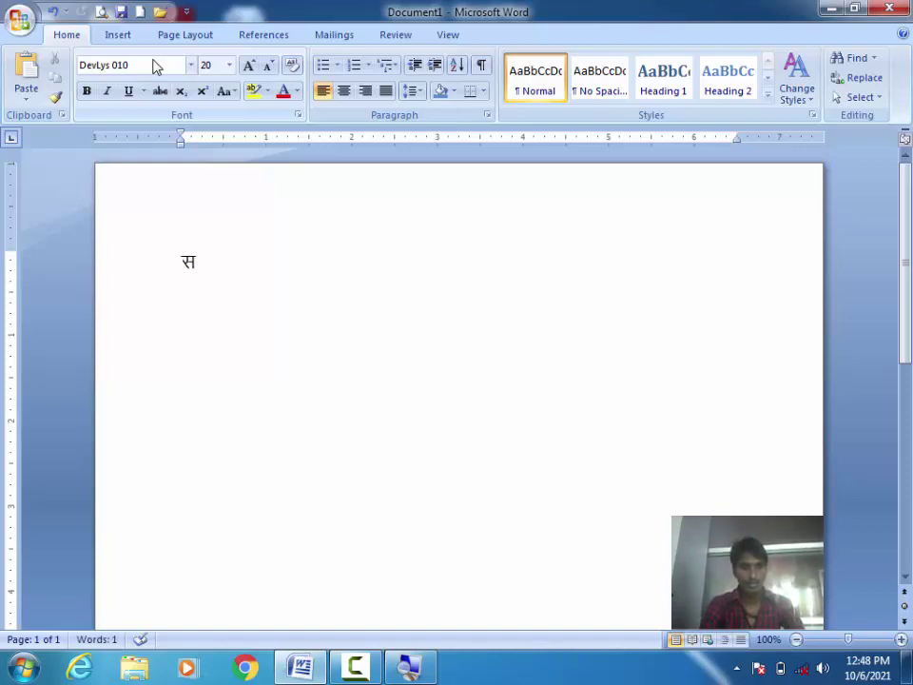
text(se&)
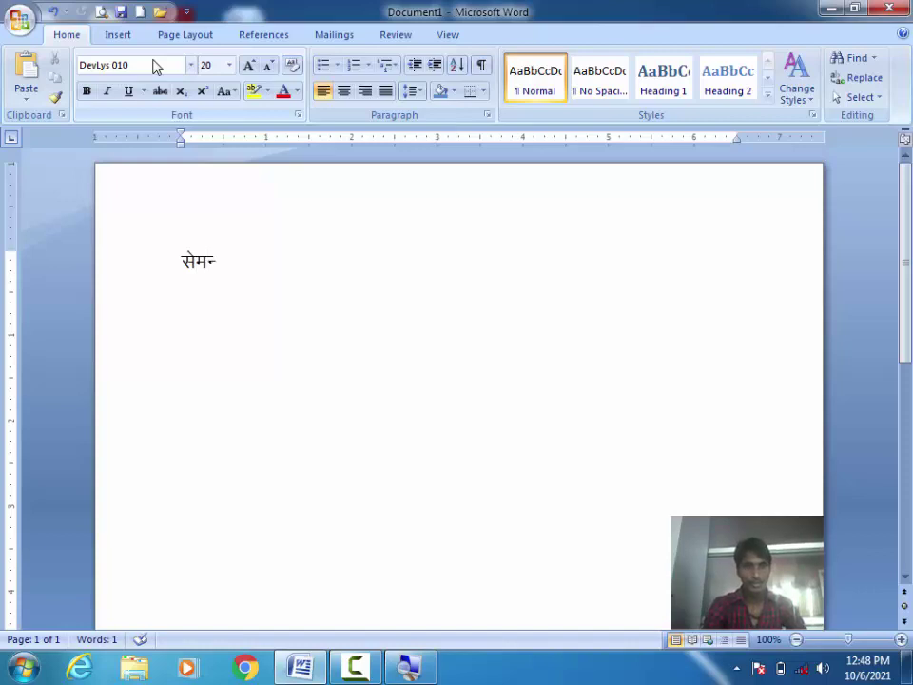
text(r)
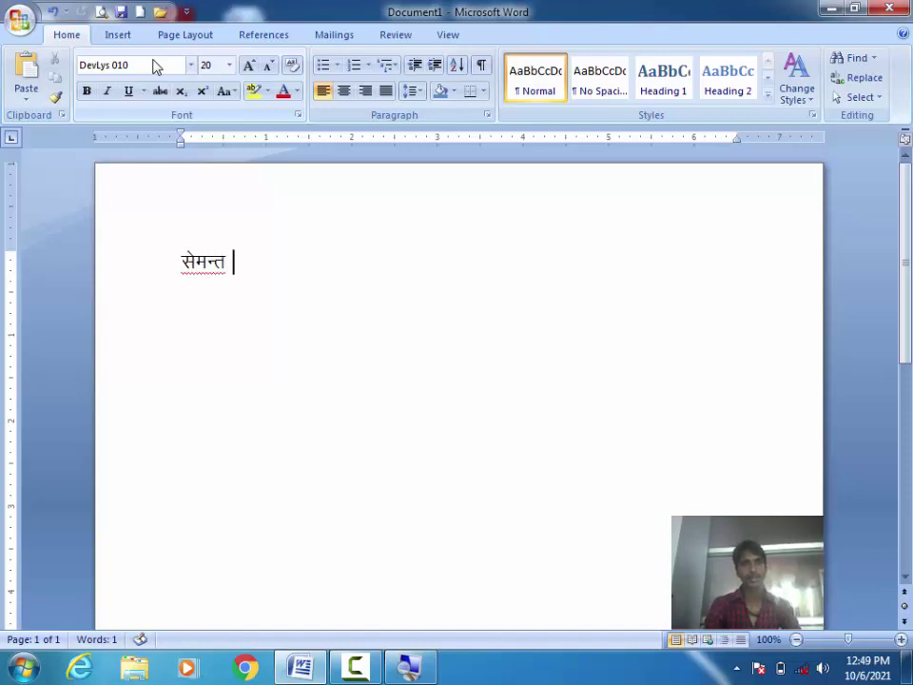
key(ctrl+a)
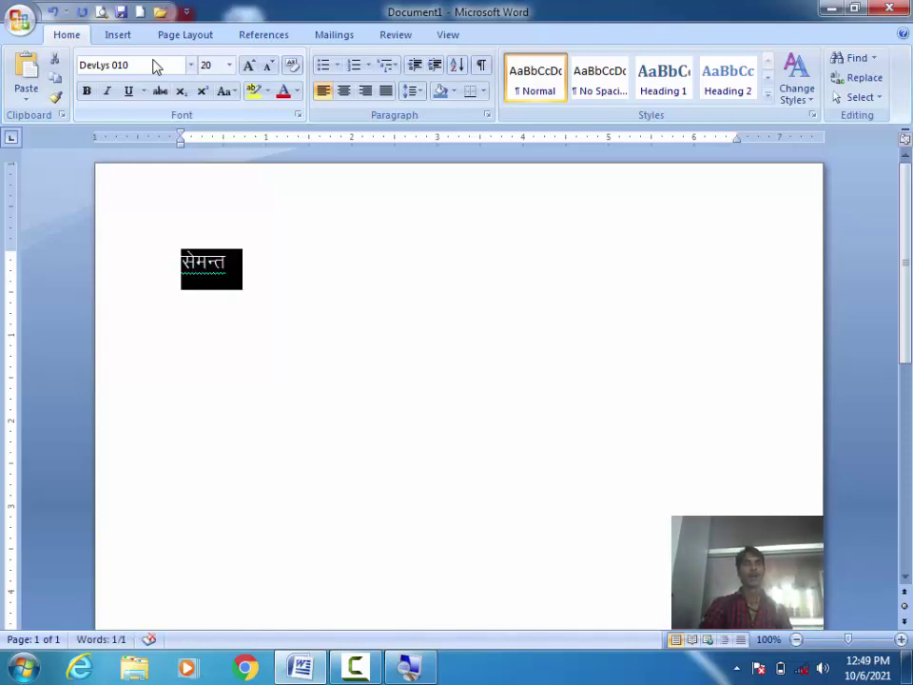
key(Delete)
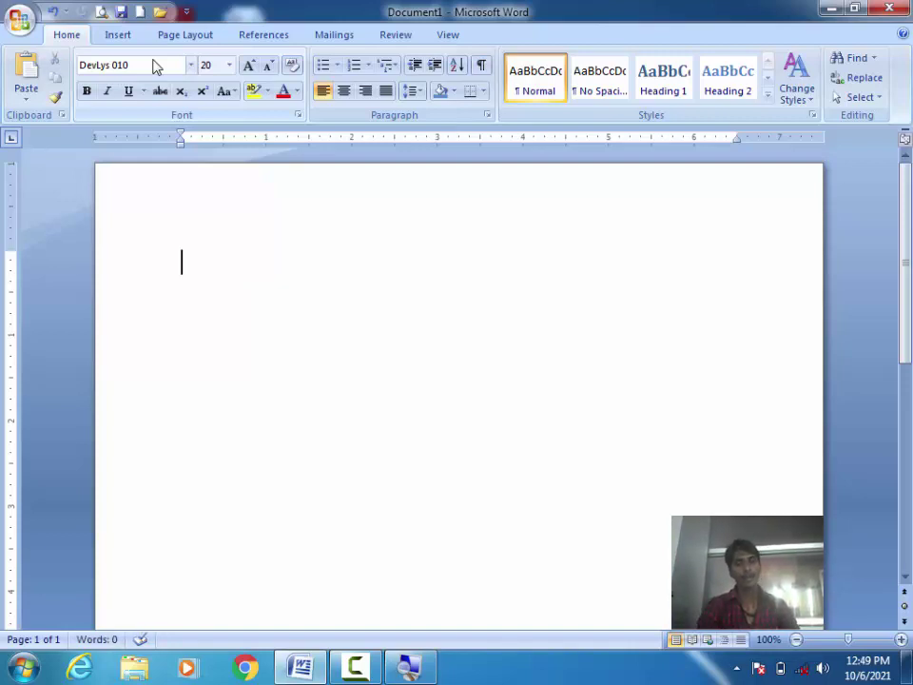
text(l)
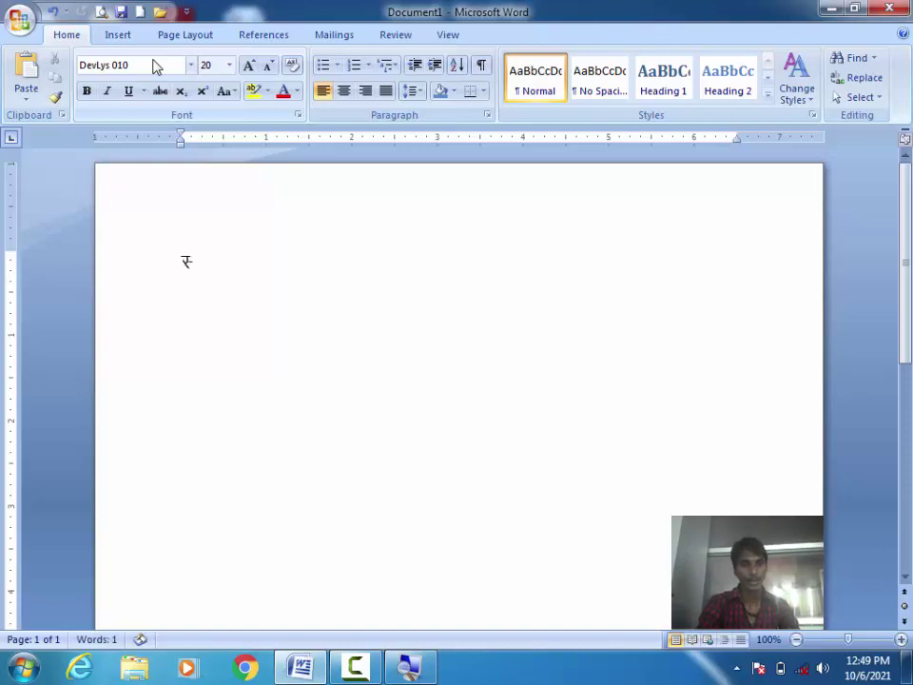
text(s)
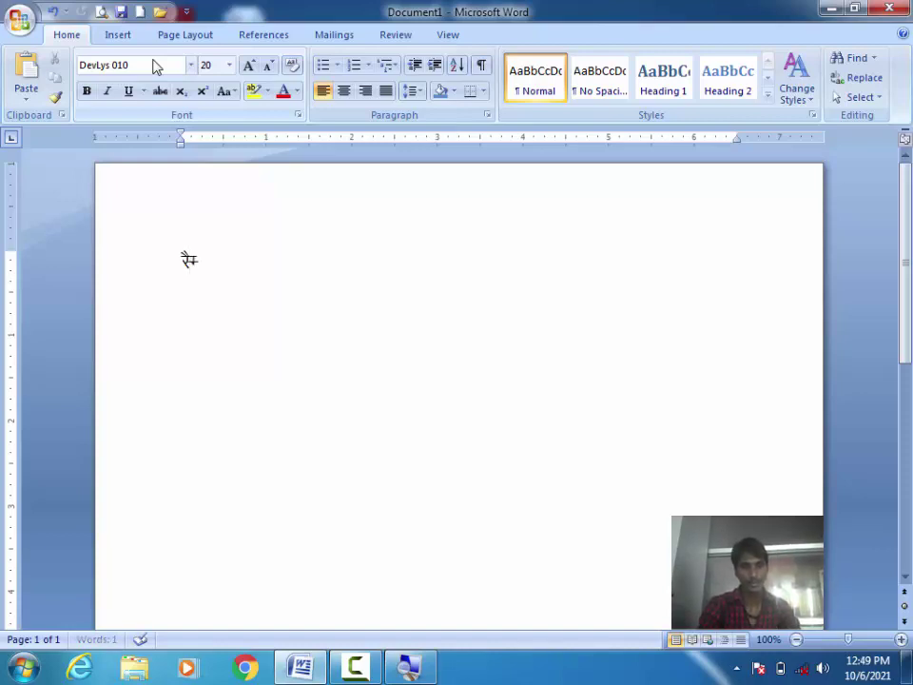
text(eU)
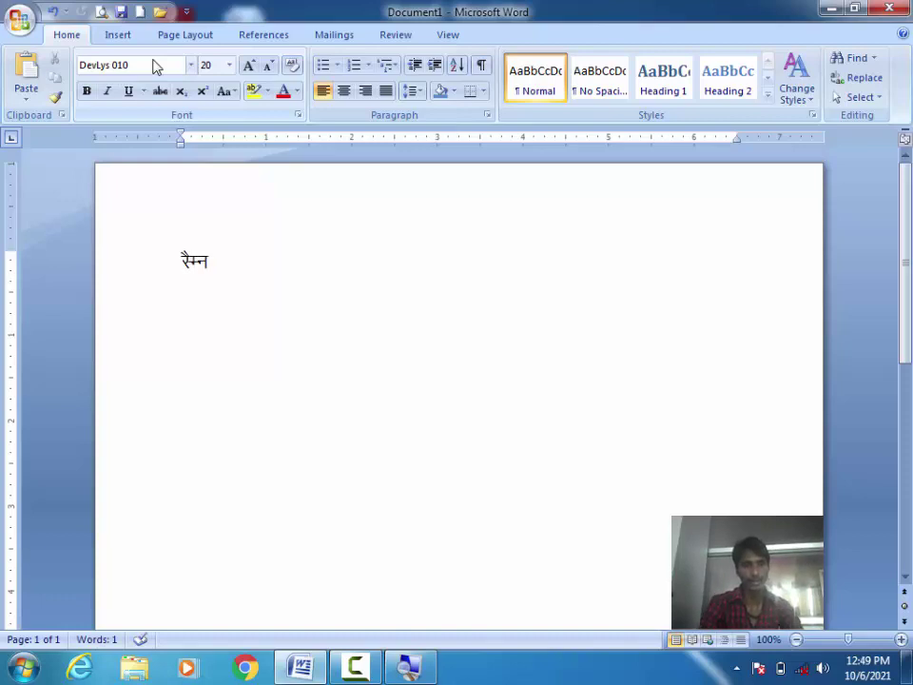
text(r)
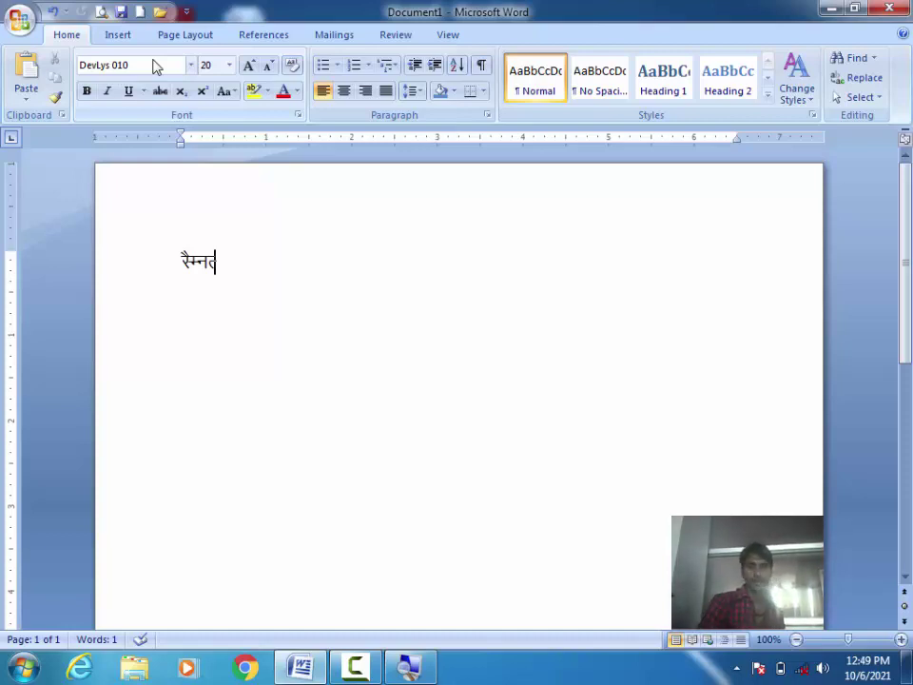
key(BackSpace)
key(BackSpace)
key(BackSpace)
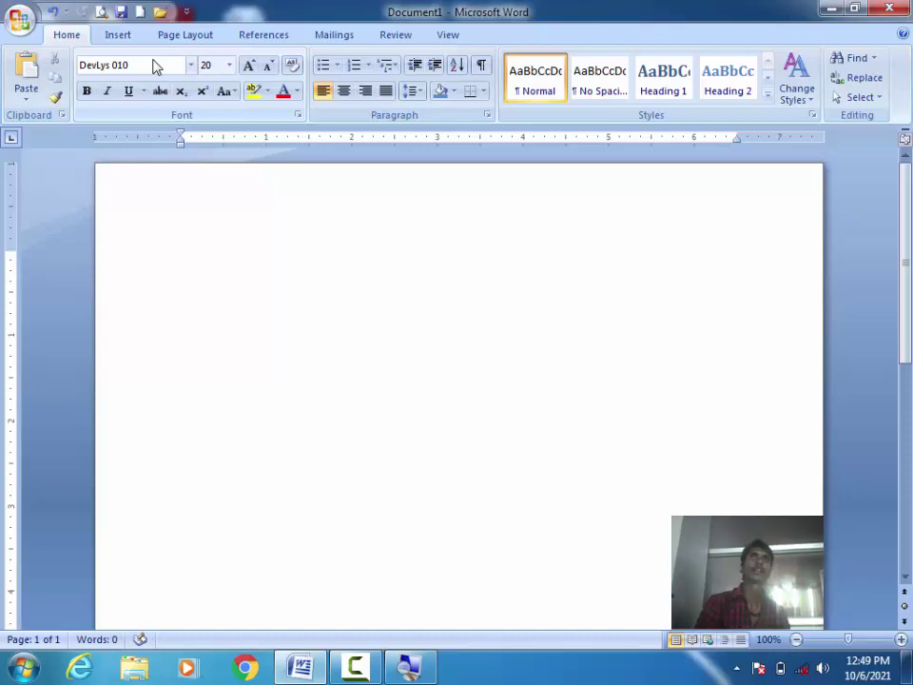
click(299, 116)
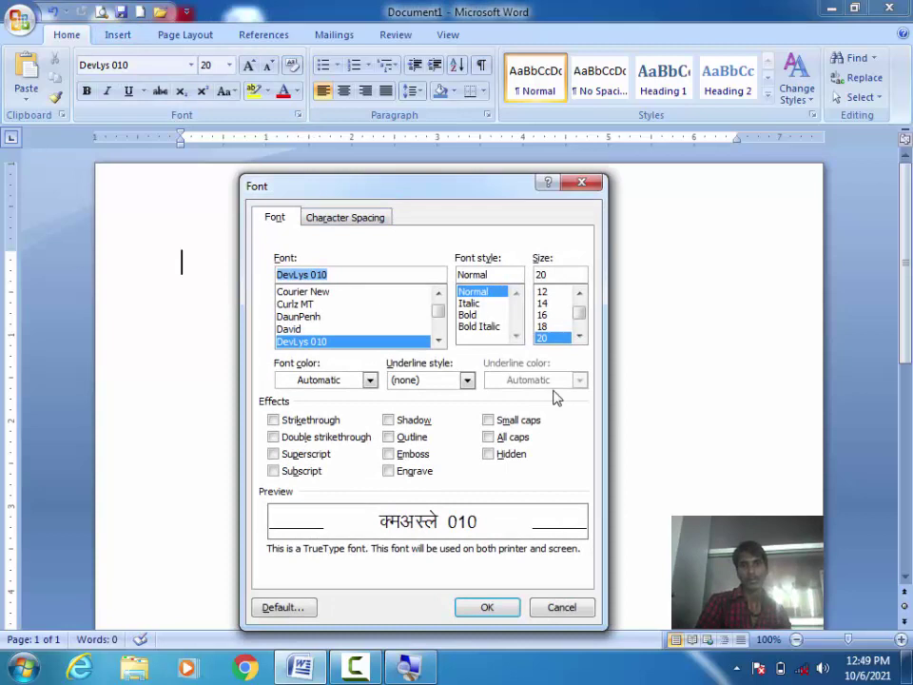
click(517, 424)
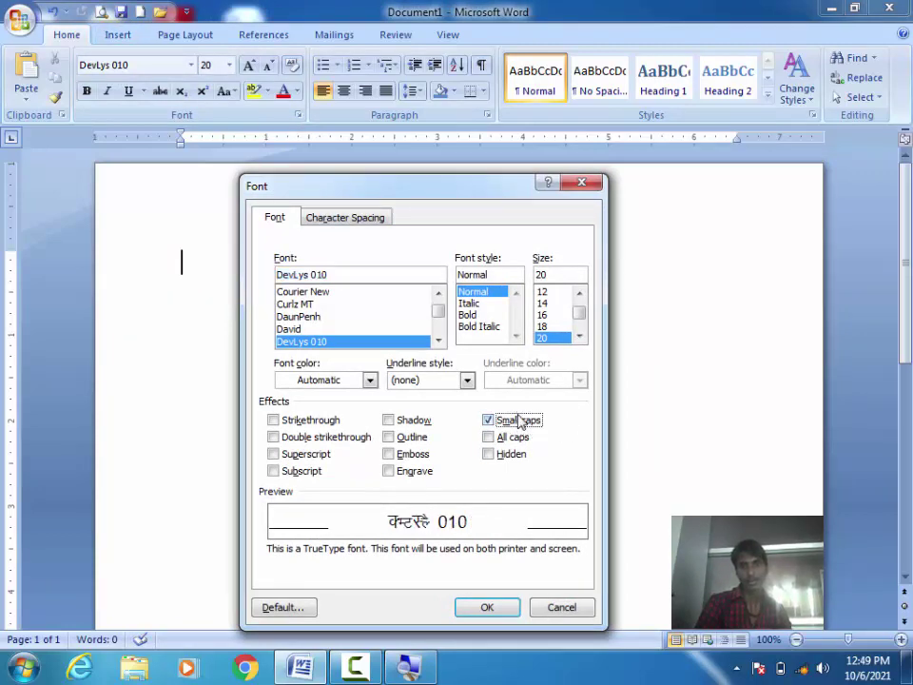
click(514, 439)
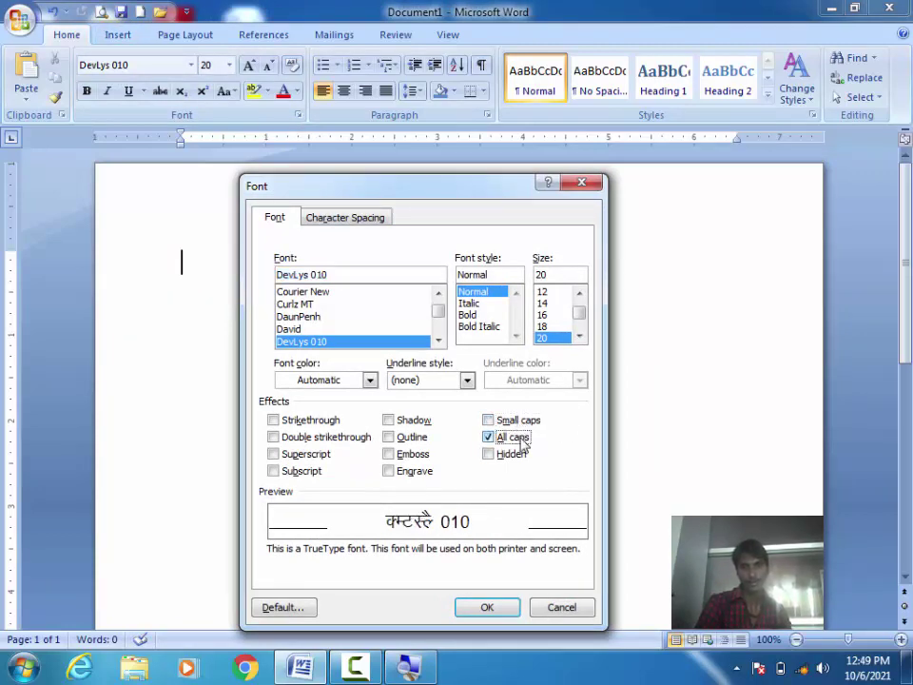
click(509, 425)
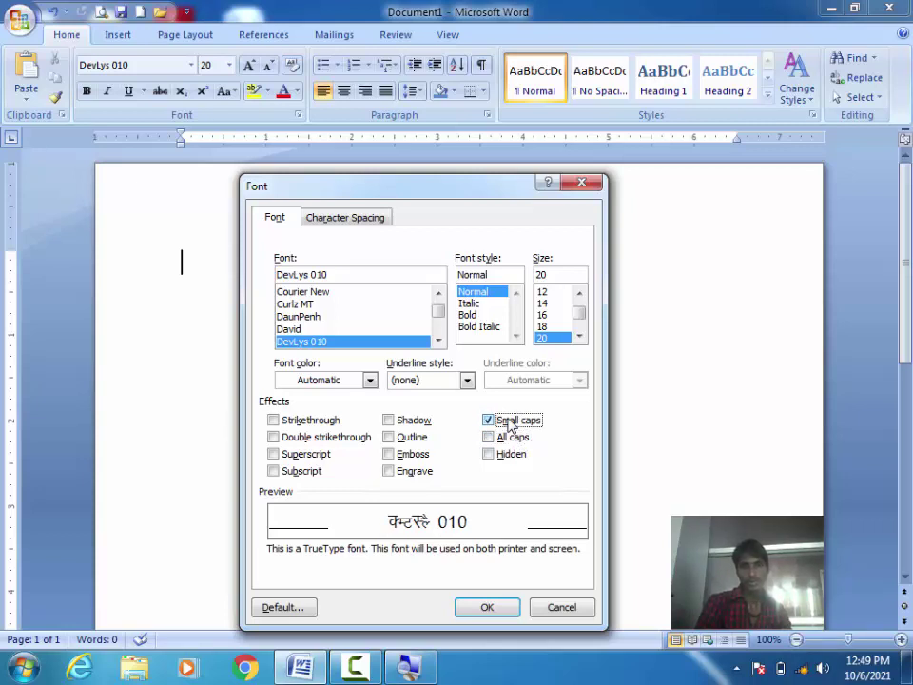
click(511, 424)
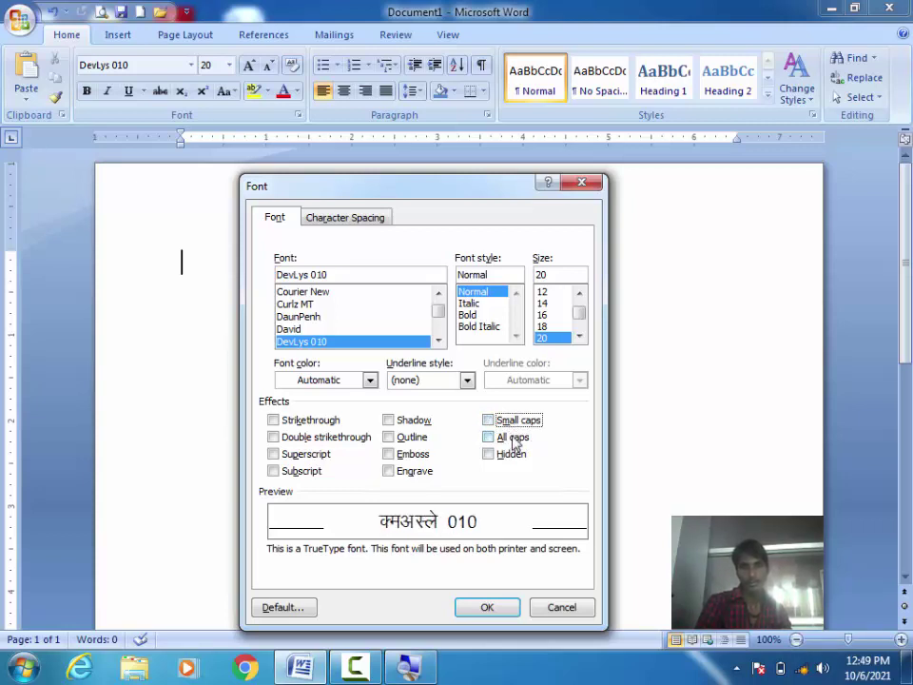
click(513, 439)
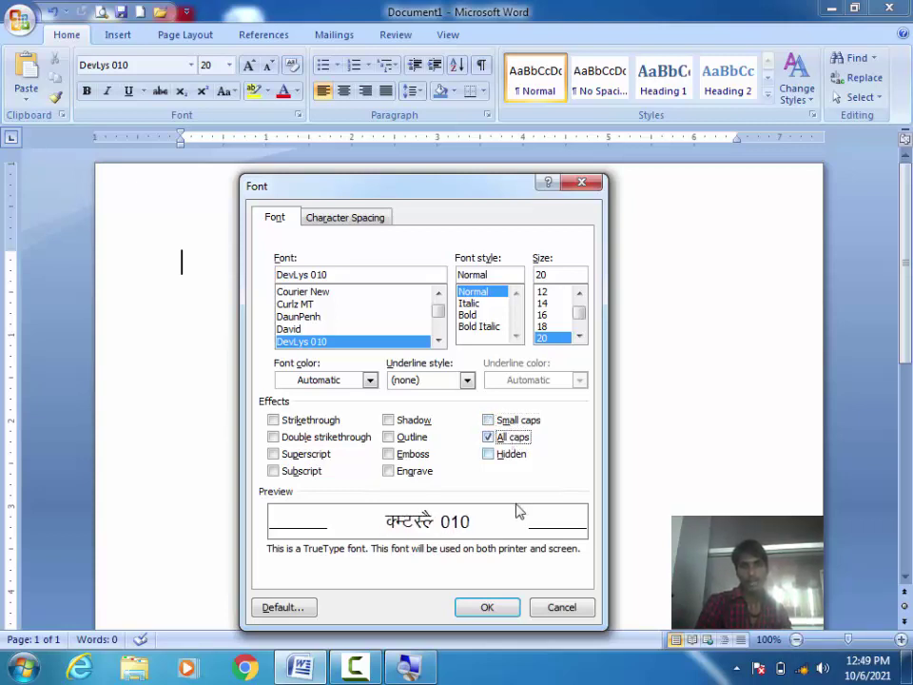
click(493, 609)
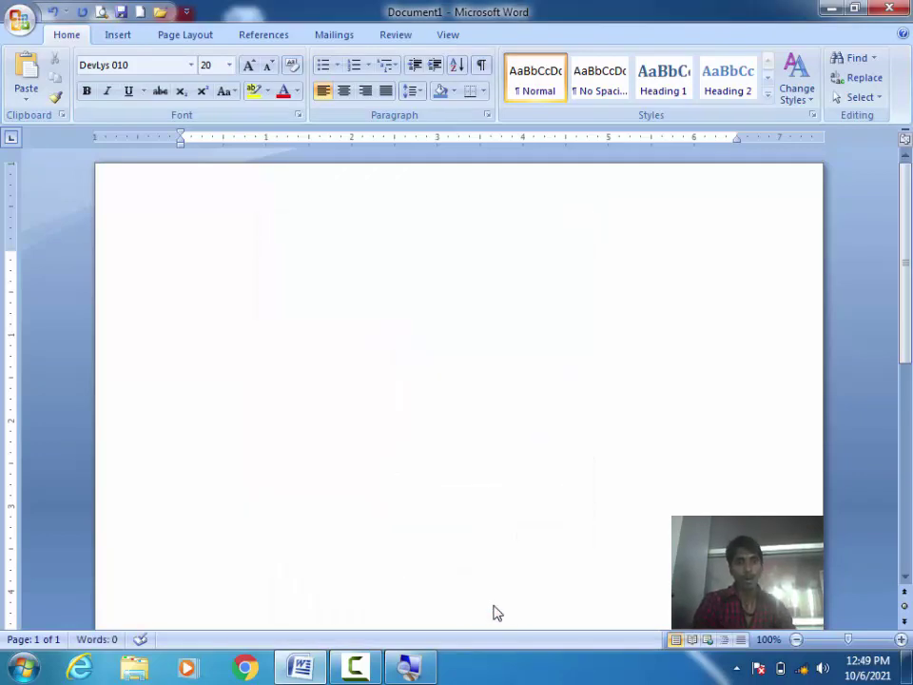
text(mekgkSlsd)
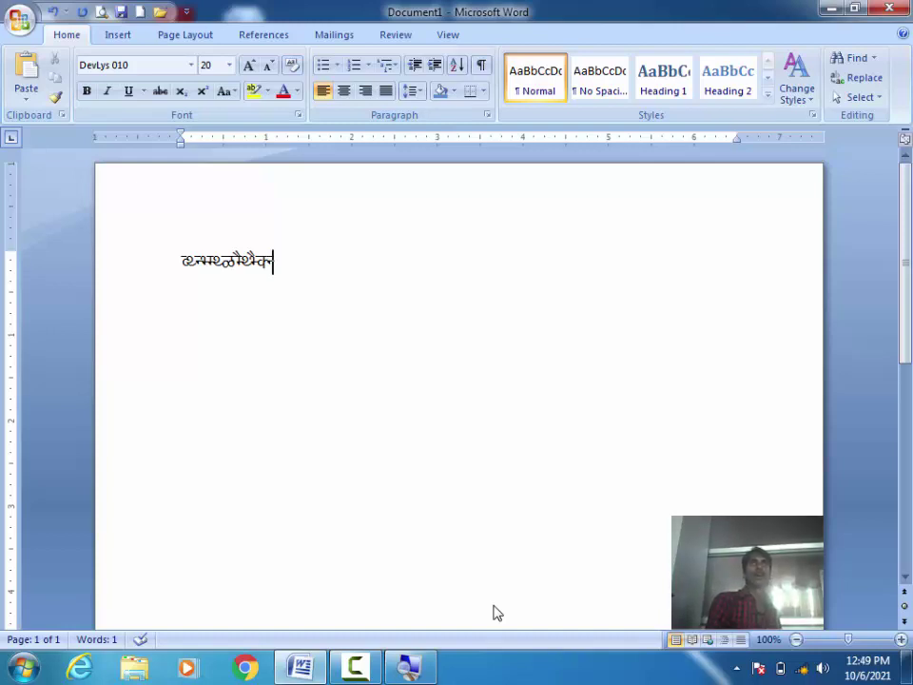
text(u)
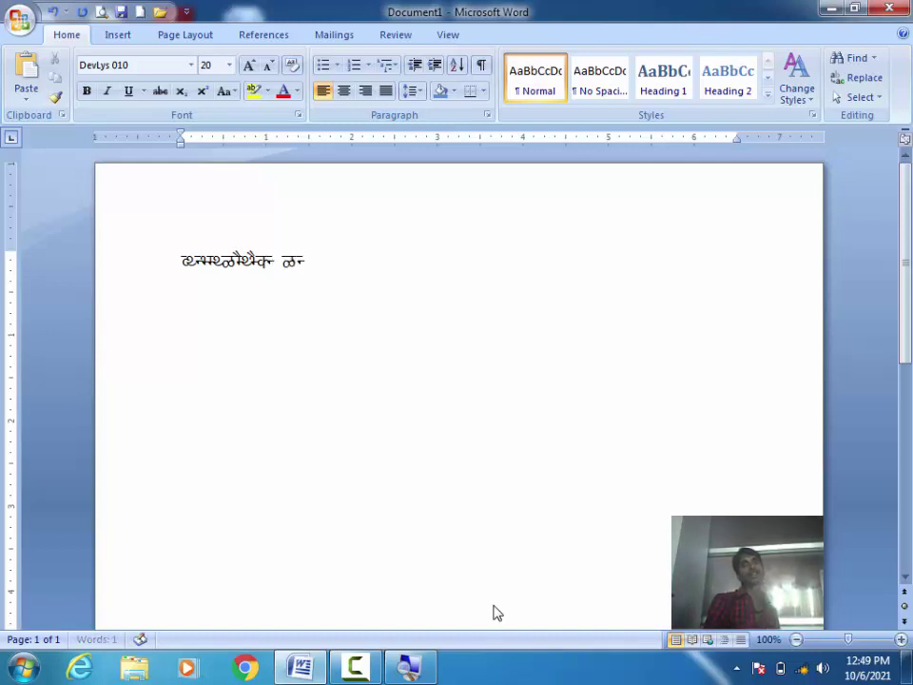
text(kykyu)
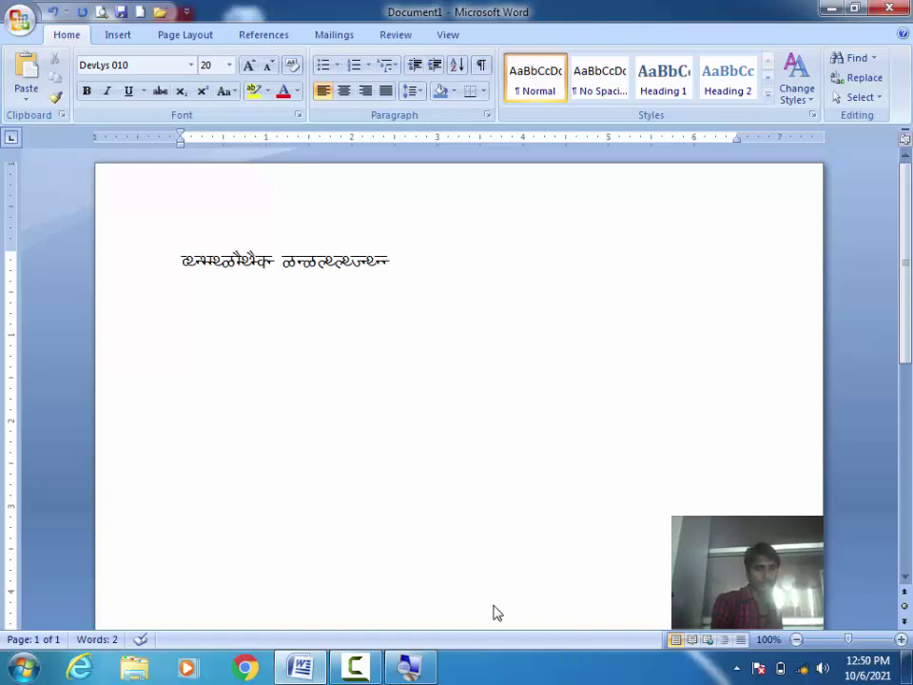
key(ctrl+d)
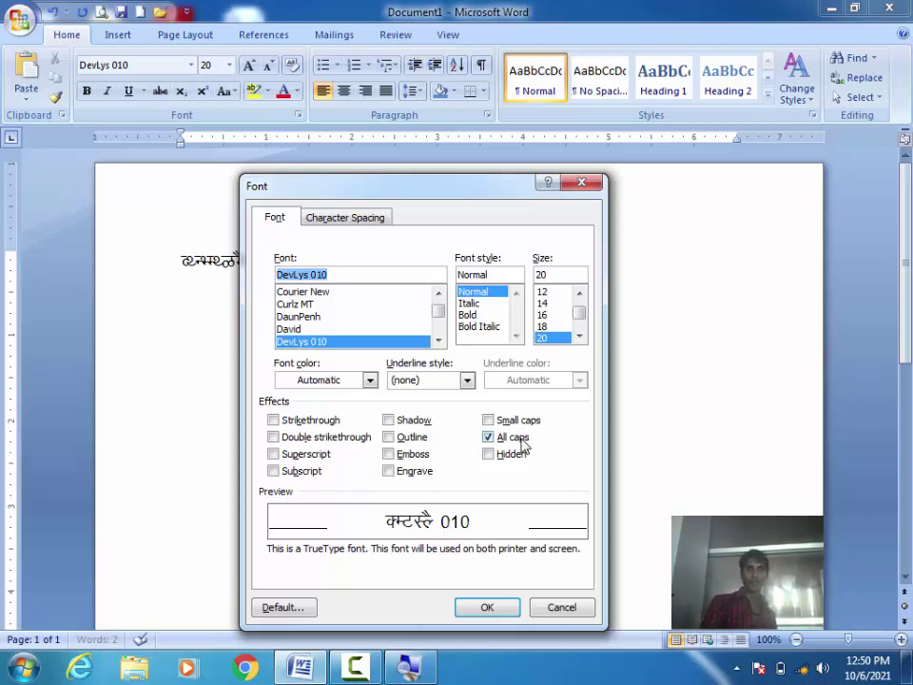
click(521, 440)
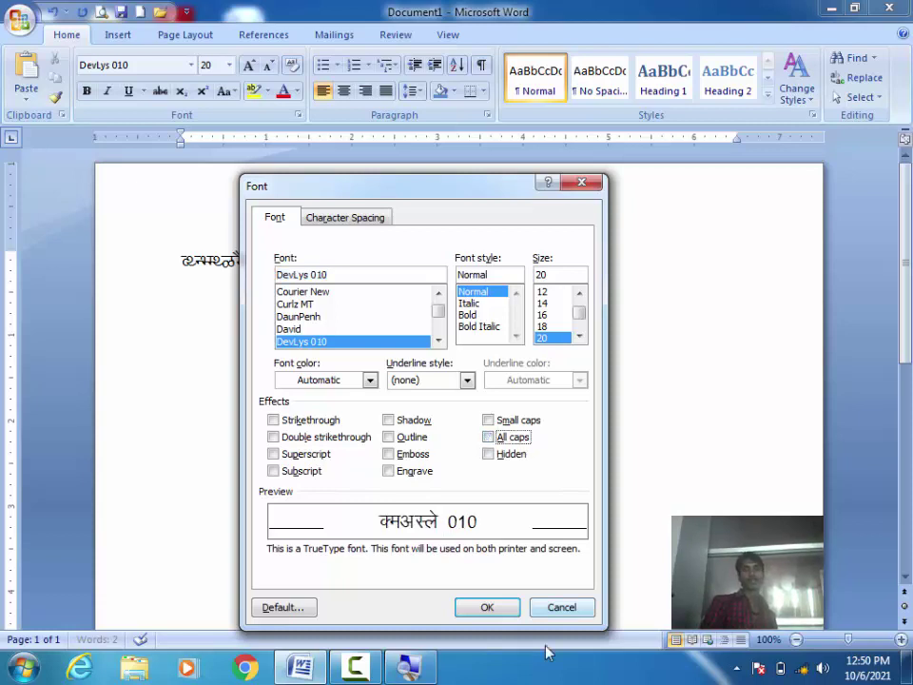
click(560, 610)
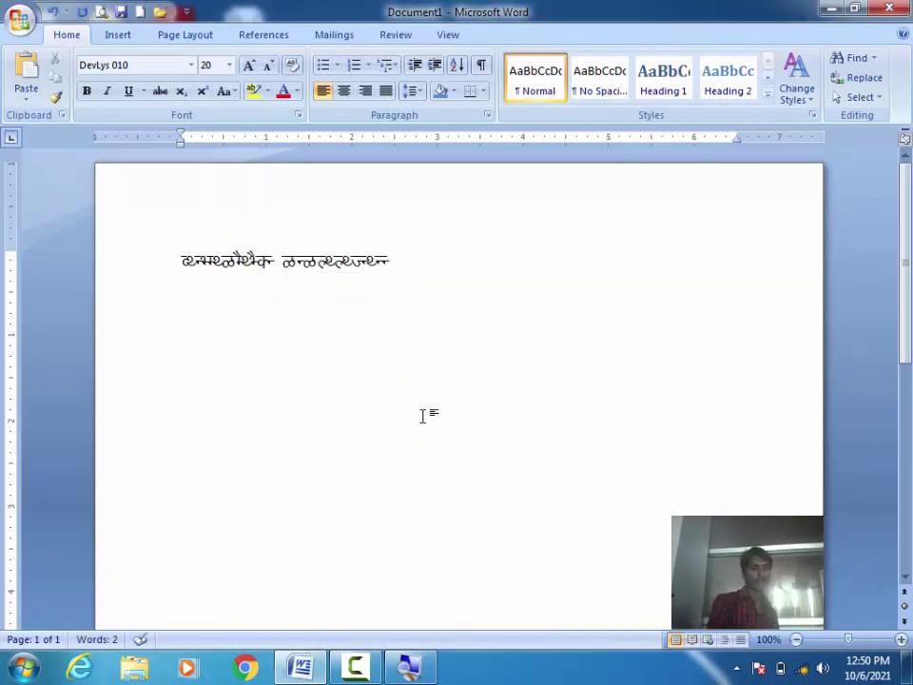
Delete the Devanagari text, switch to Times New Roman, type 'FIH UIGESIUGSUFGSUFGSU' and select it.
key(Delete)
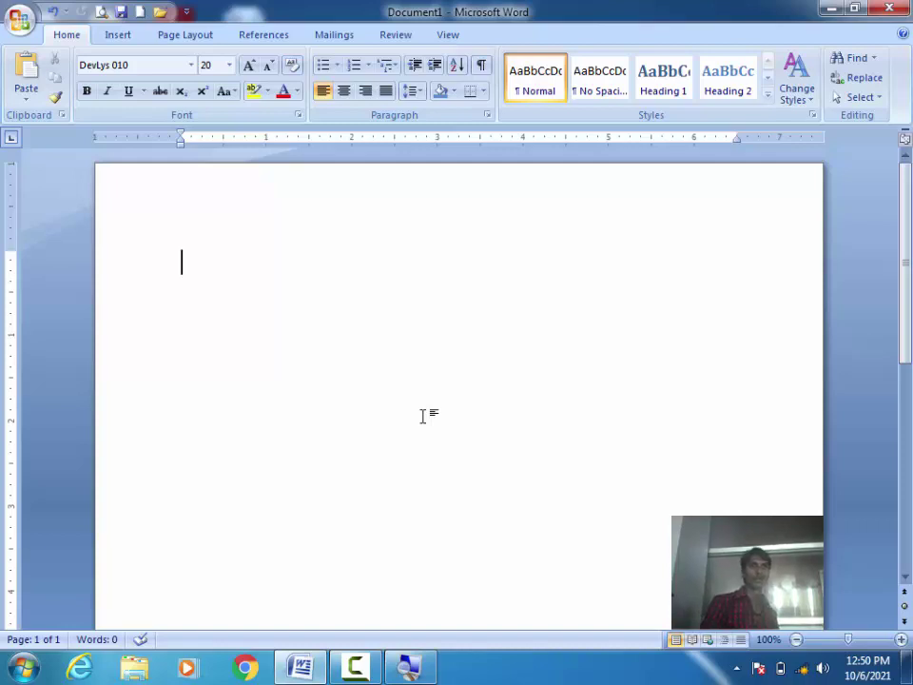
click(137, 66)
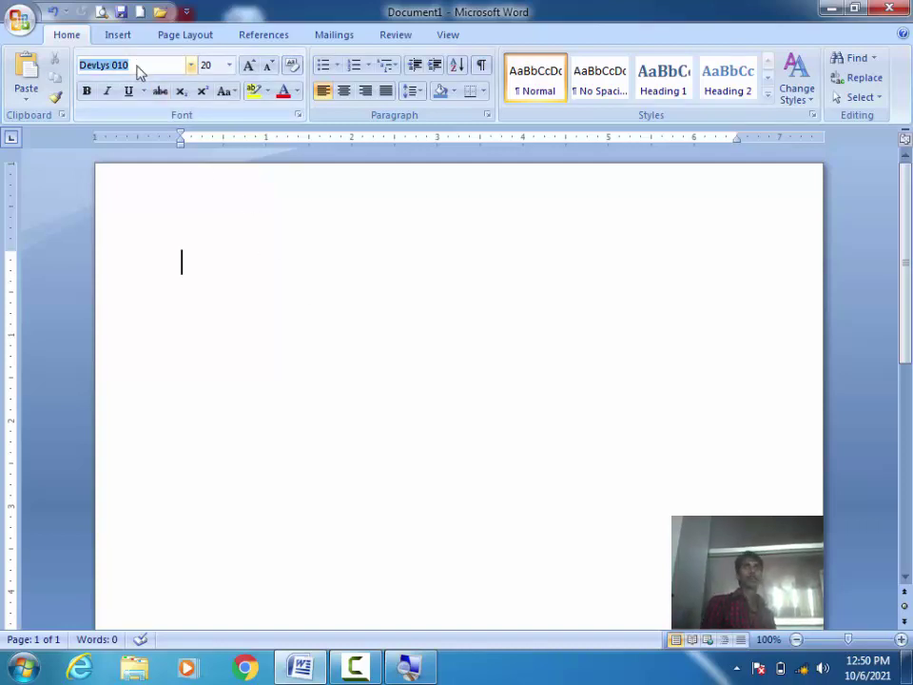
text(Times New Roman)
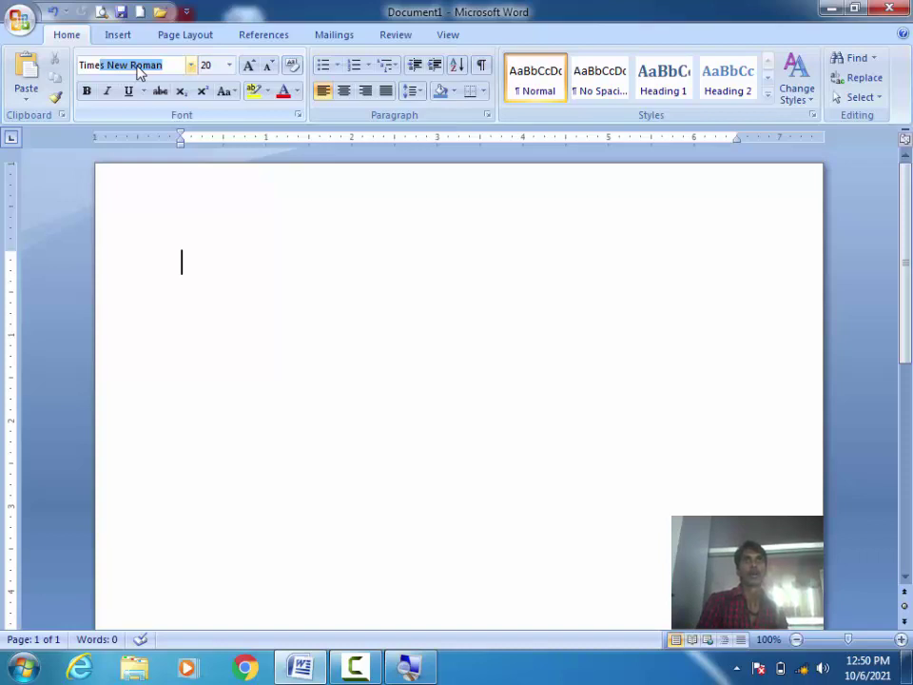
key(Return)
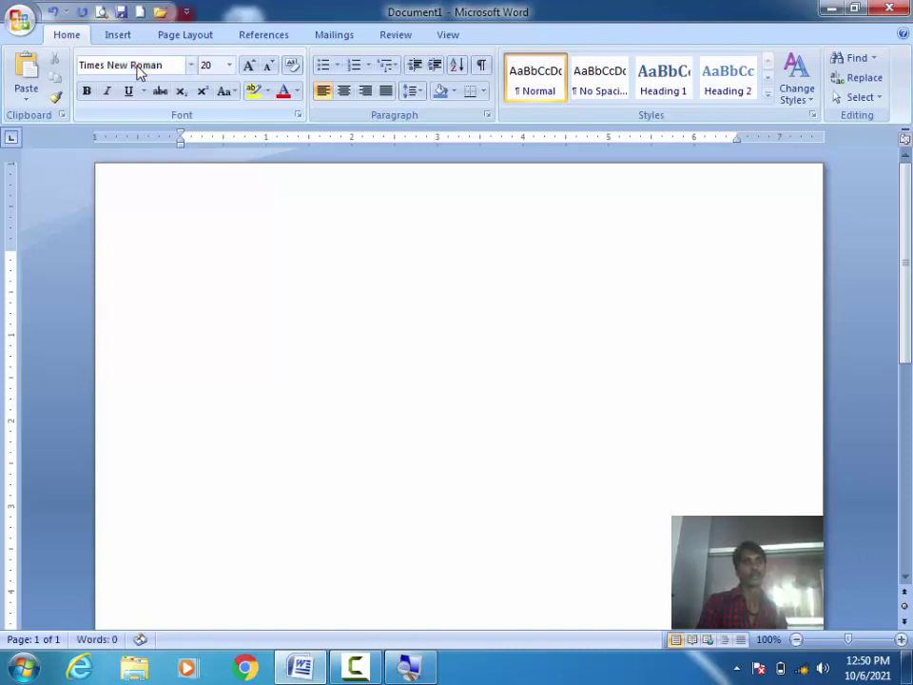
text(FIH UIGESIUGS)
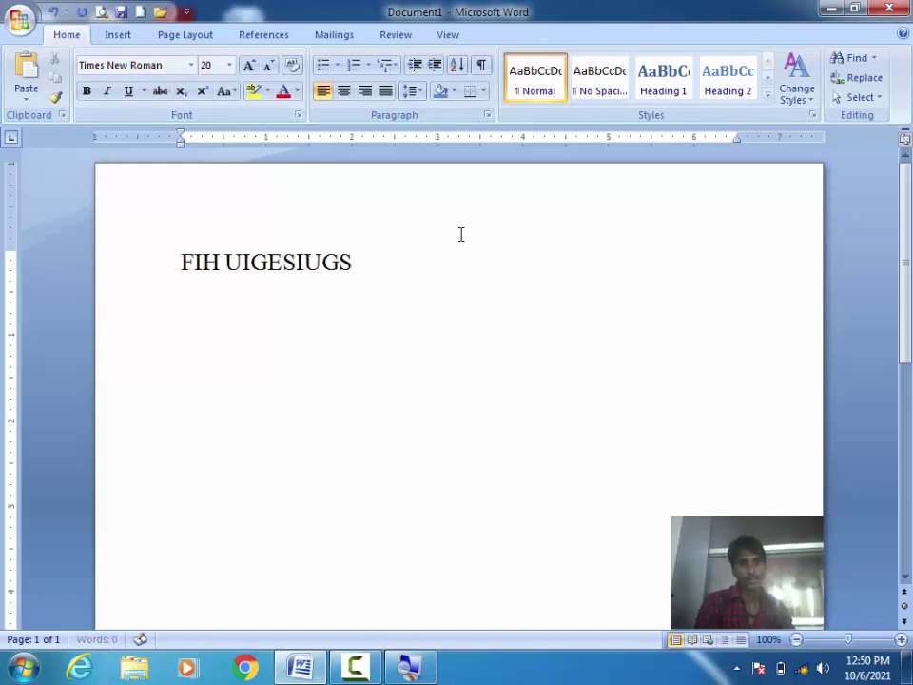
text(UFGSUFGSU)
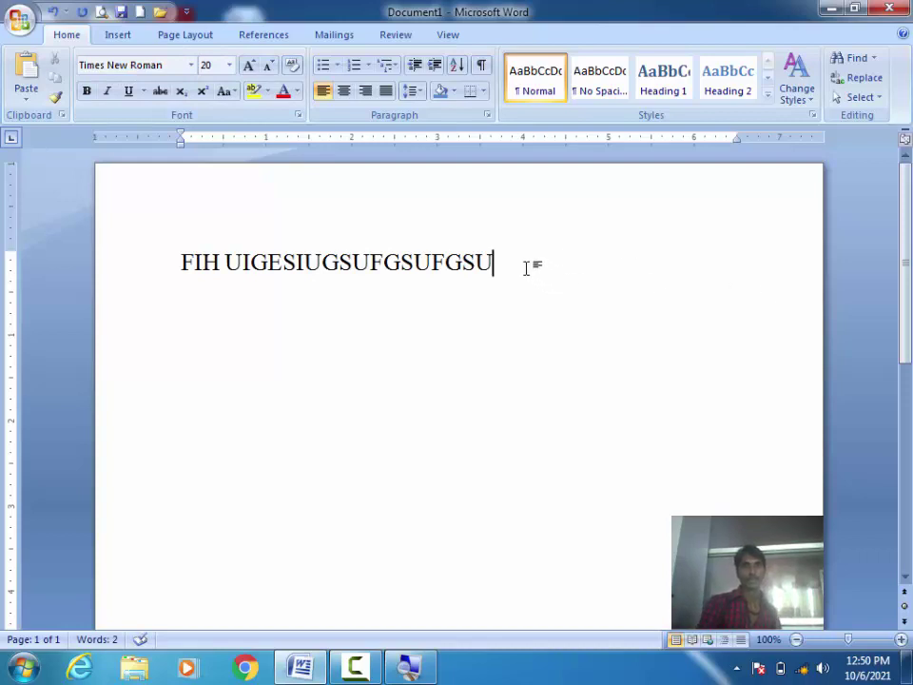
drag(526, 265, 186, 264)
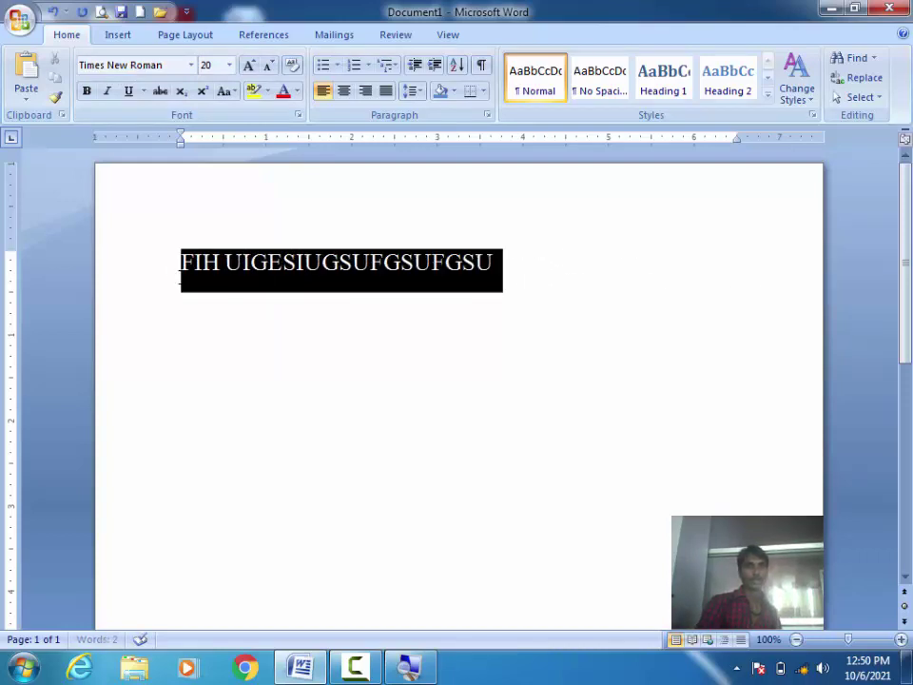
Apply Small caps to the selected line via the Font dialog.
click(298, 115)
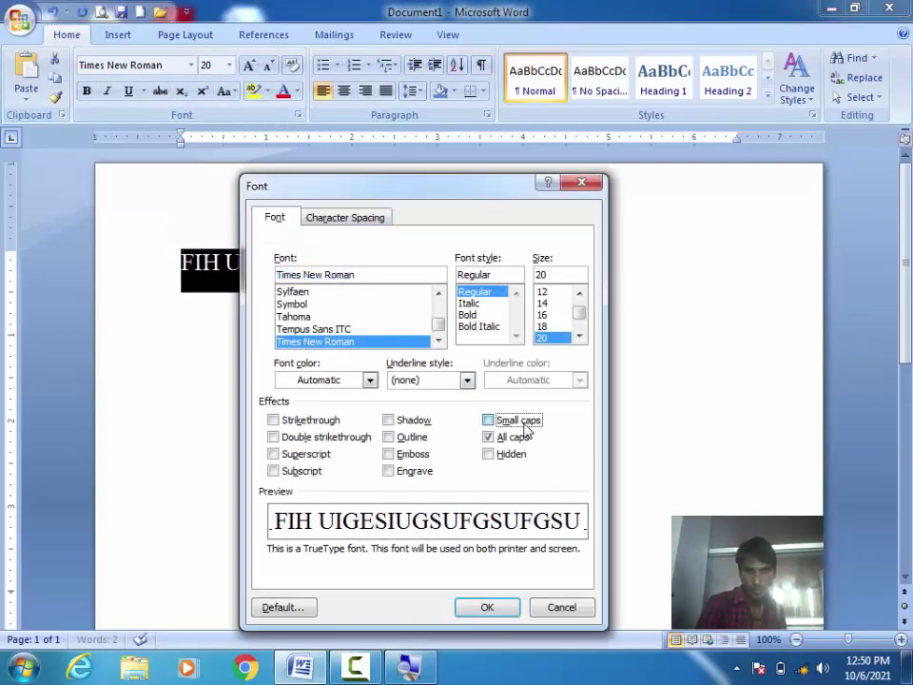
click(521, 425)
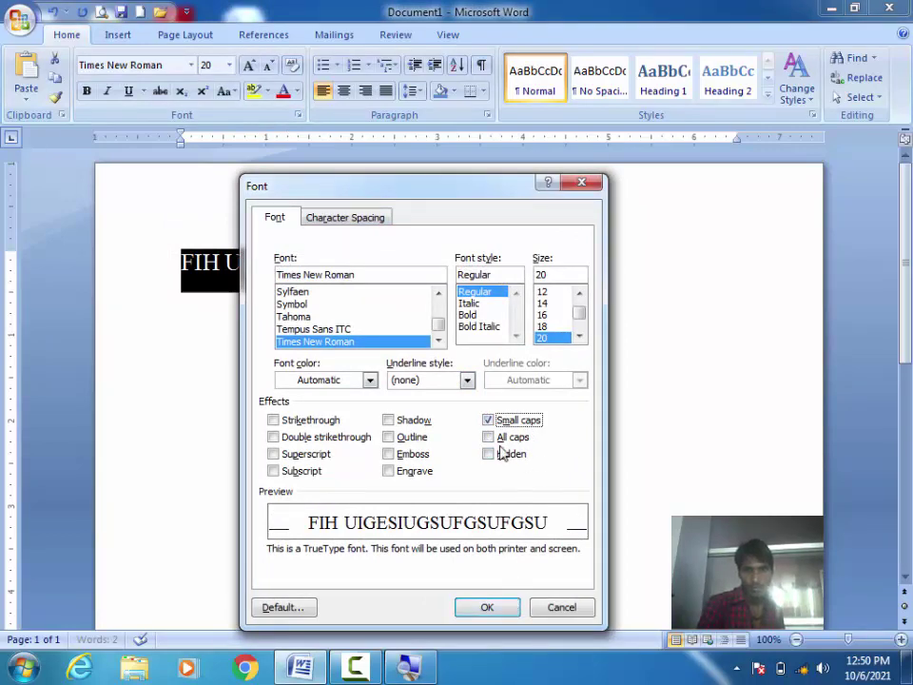
click(497, 437)
click(500, 423)
click(509, 607)
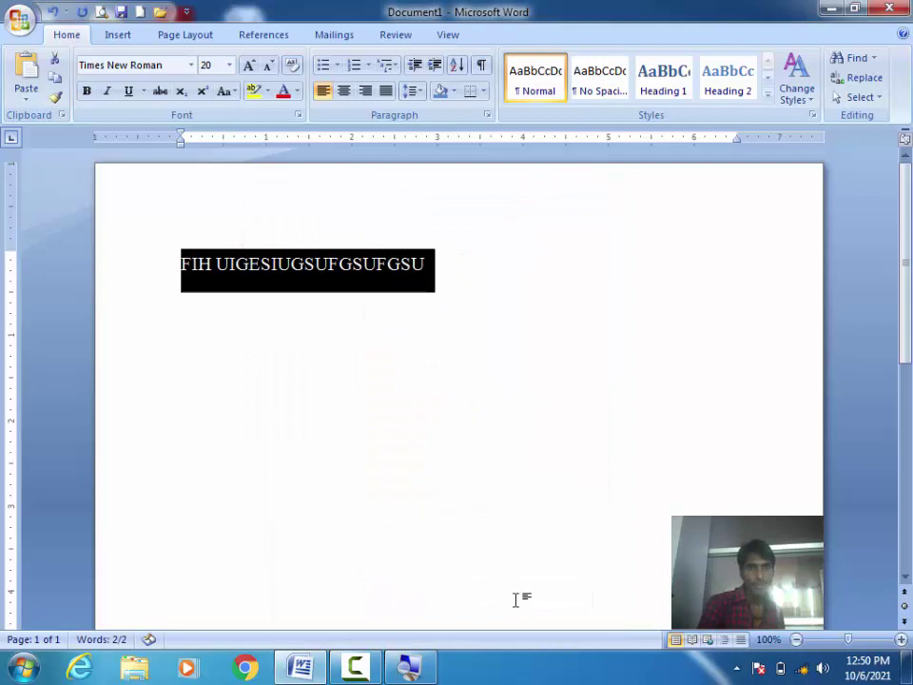
Delete the sample line and close the Word document with Alt+F4.
click(485, 299)
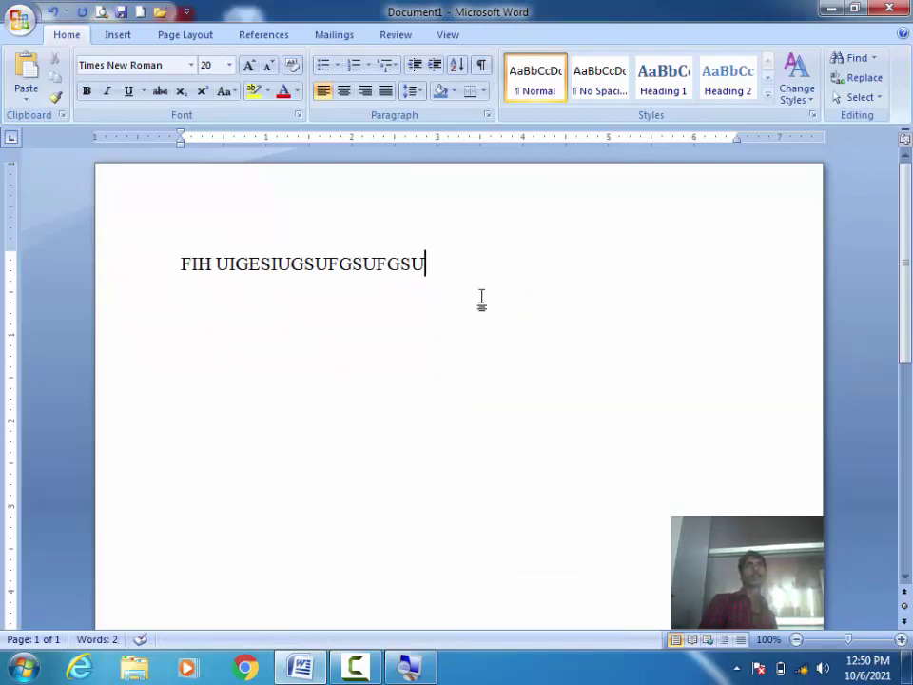
drag(448, 263, 172, 275)
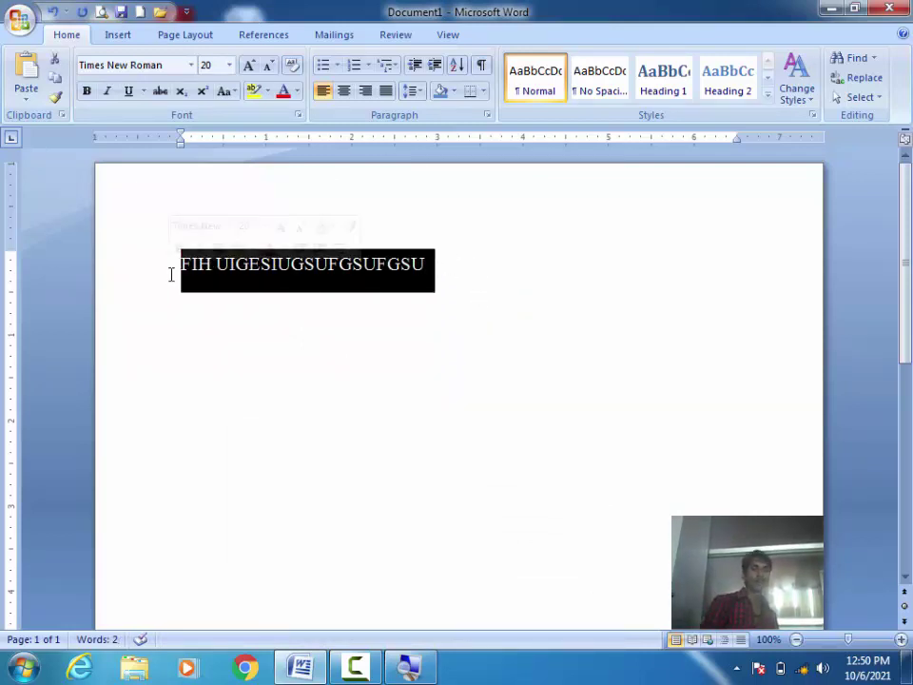
key(Delete)
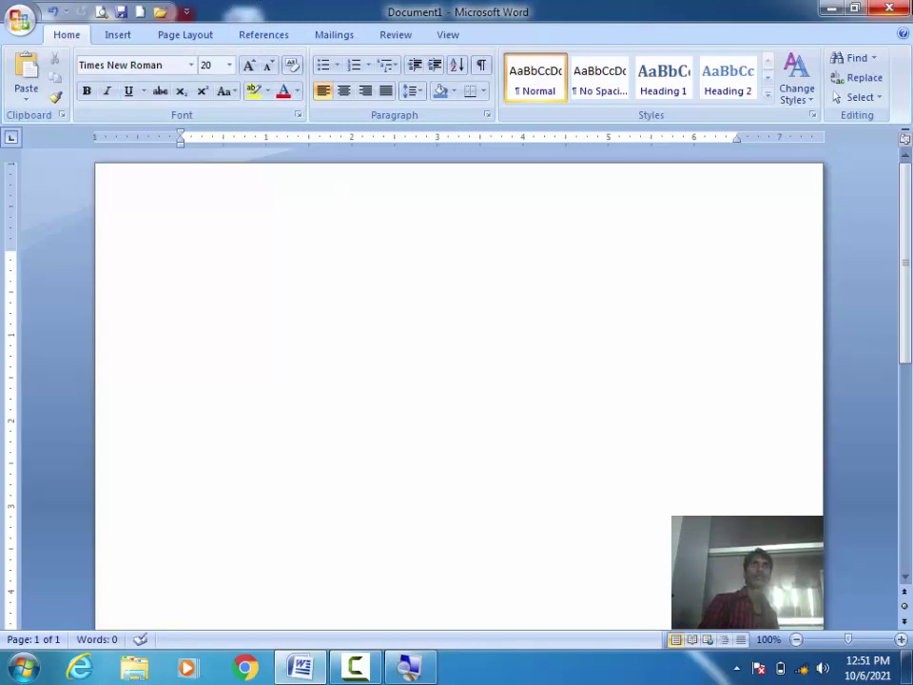
key(alt+F4)
Discard changes when closing, then relaunch Word from the desktop shortcut with a blank document.
click(455, 378)
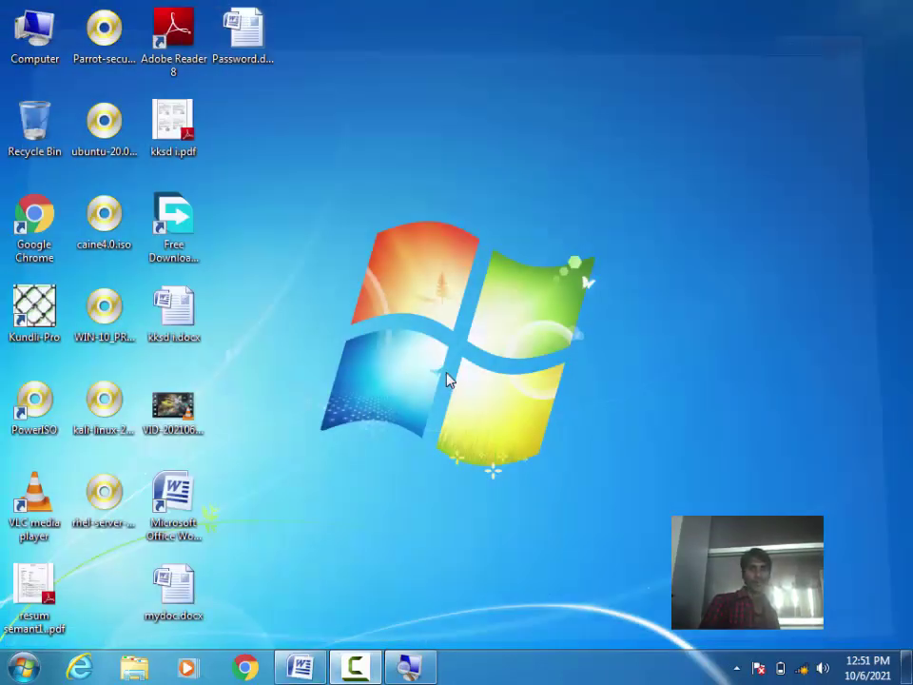
double_click(203, 493)
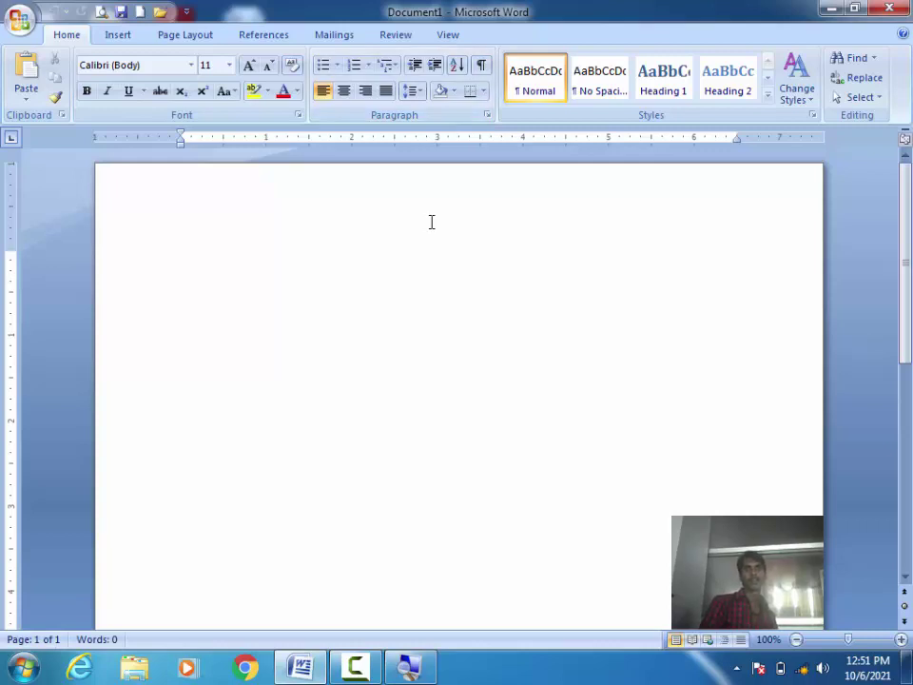
click(123, 36)
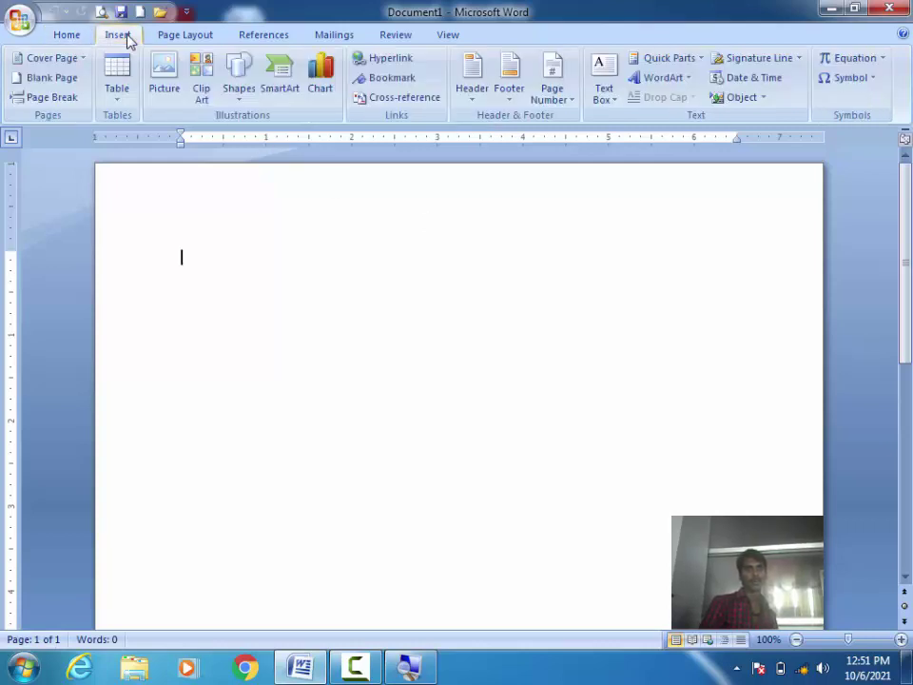
click(65, 36)
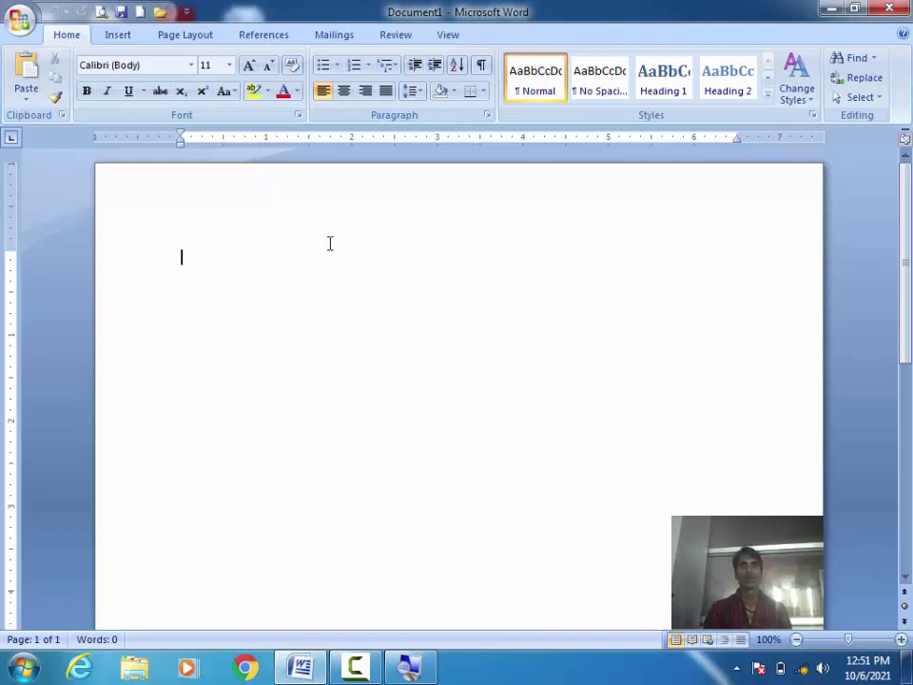
Set the bullet style to None and type three lines of filler text.
click(339, 65)
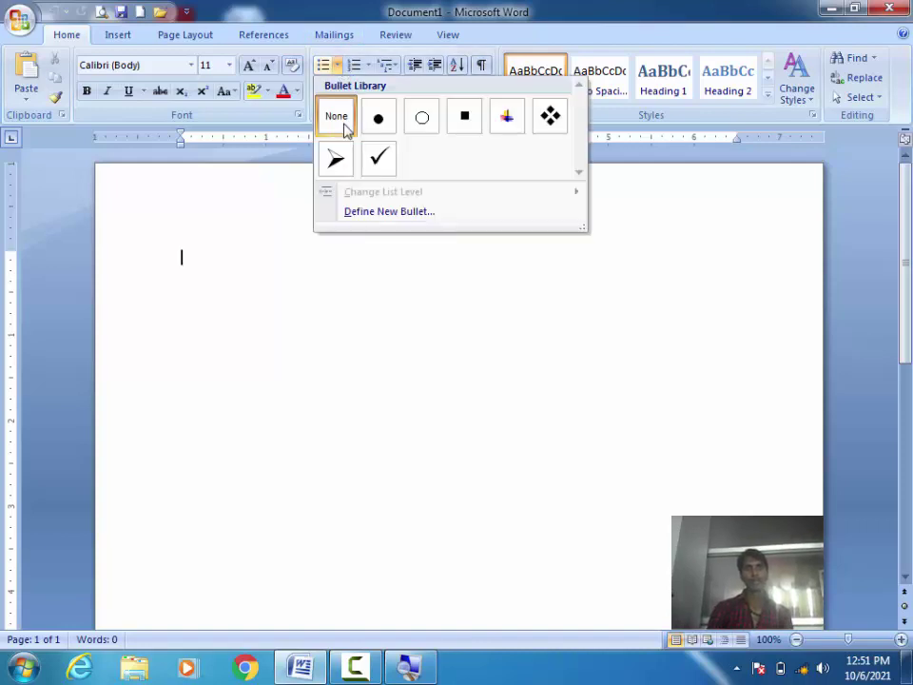
click(305, 273)
text(Fu,)
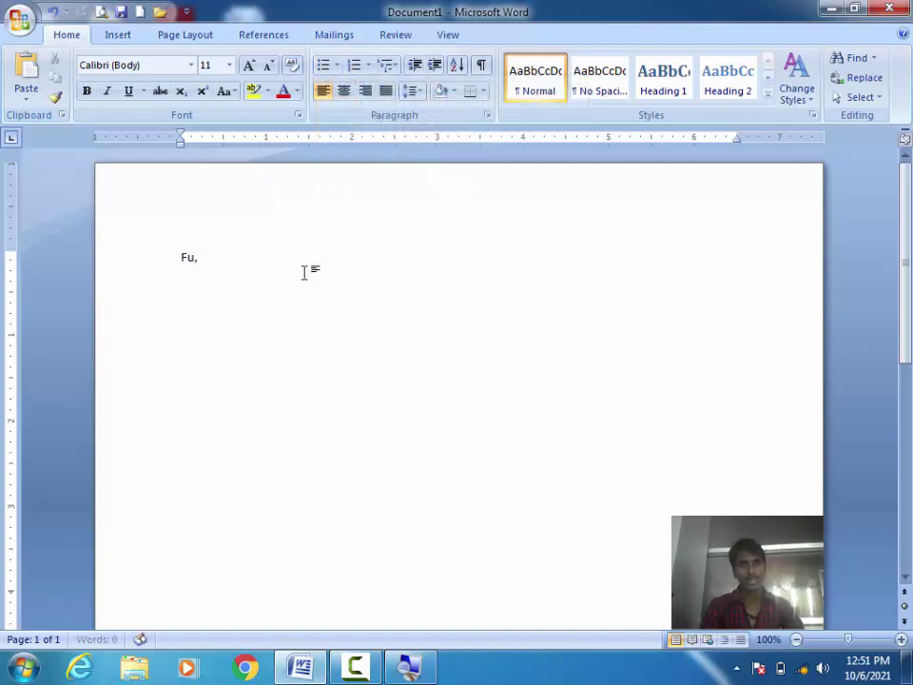
text(g fuge ushfusdhgus )
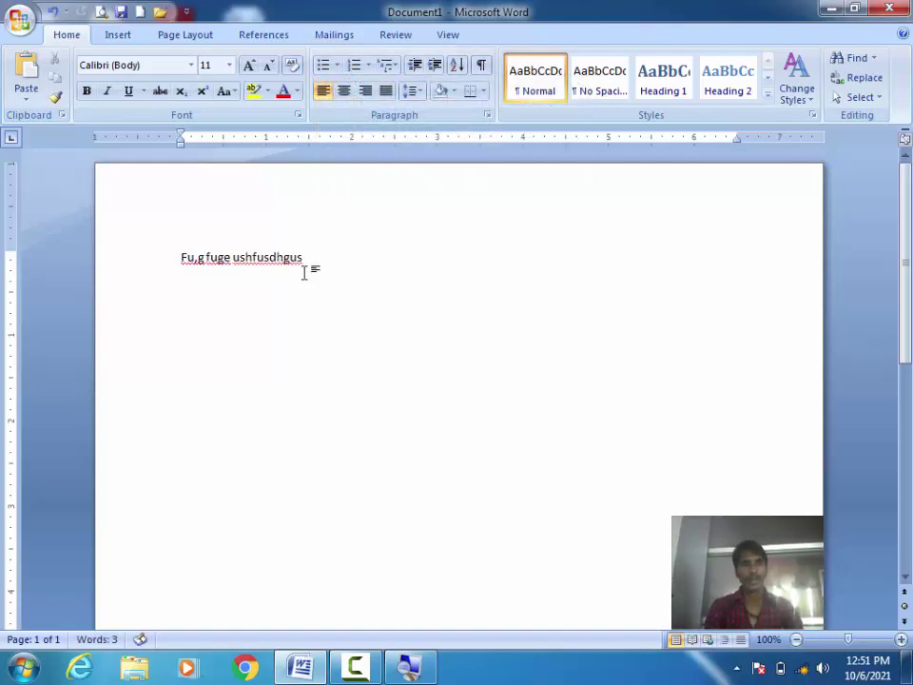
text(I hghfseuf)
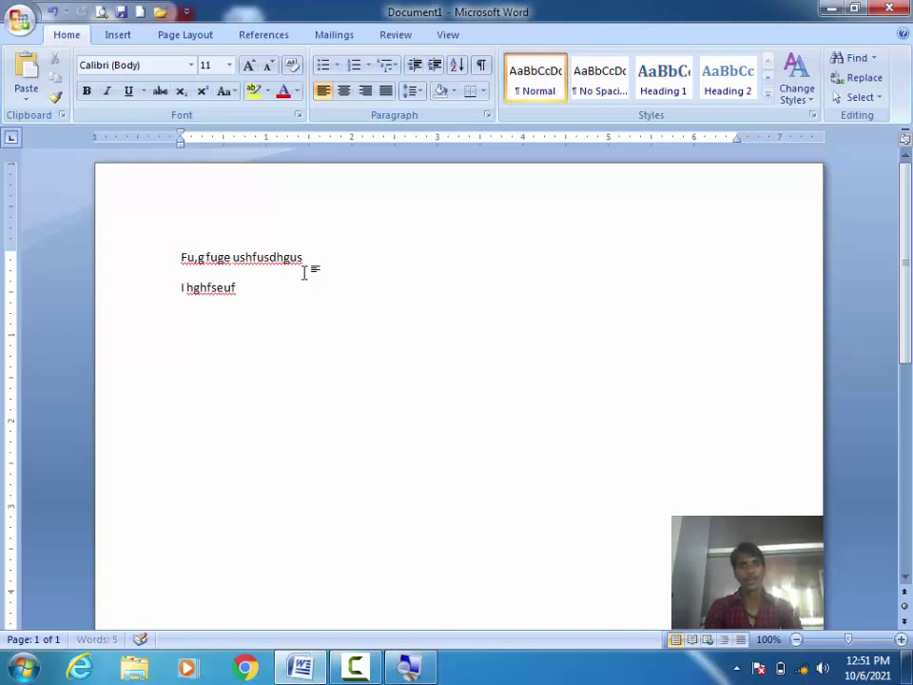
key(Return)
text(Weeu gweukgeuw)
key(Return)
text(Ufu hekufse)
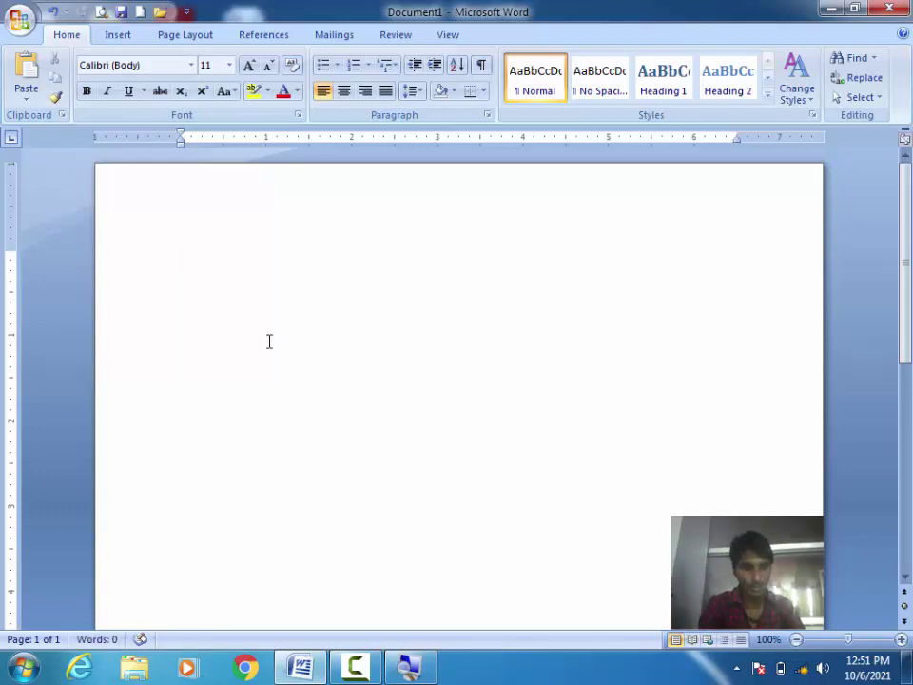
Type Semant, Amit, Sumit and Syam on separate lines, then select all four names.
text(s)
key(Return)
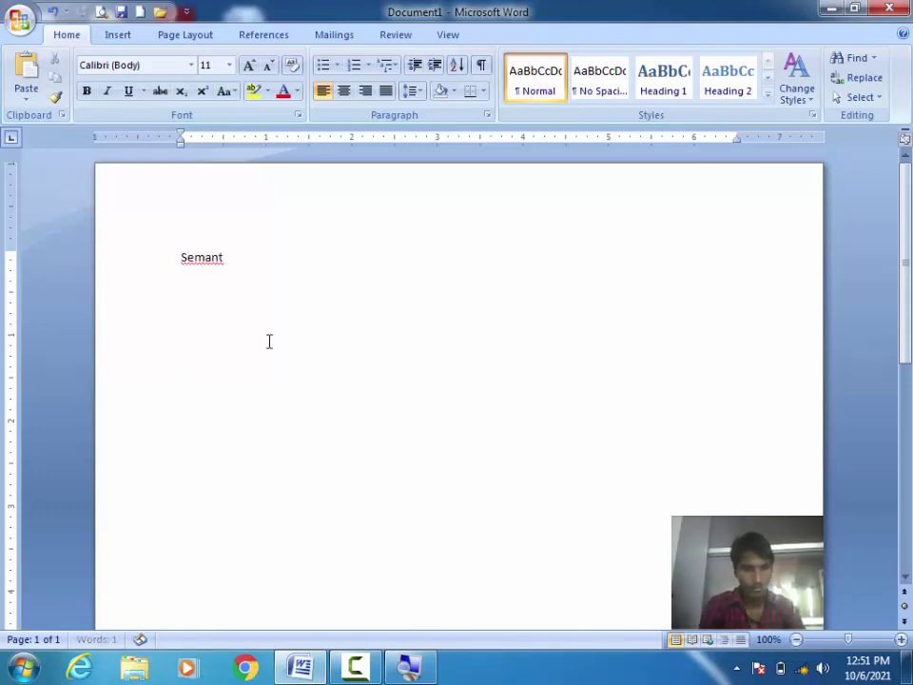
text(amit)
key(Return)
text(sumit)
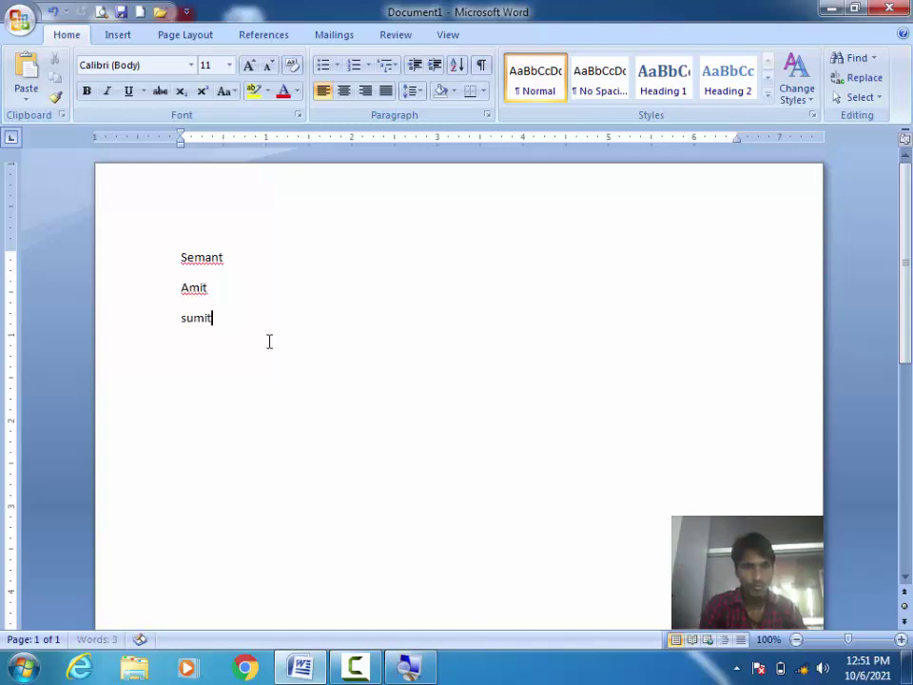
key(Return)
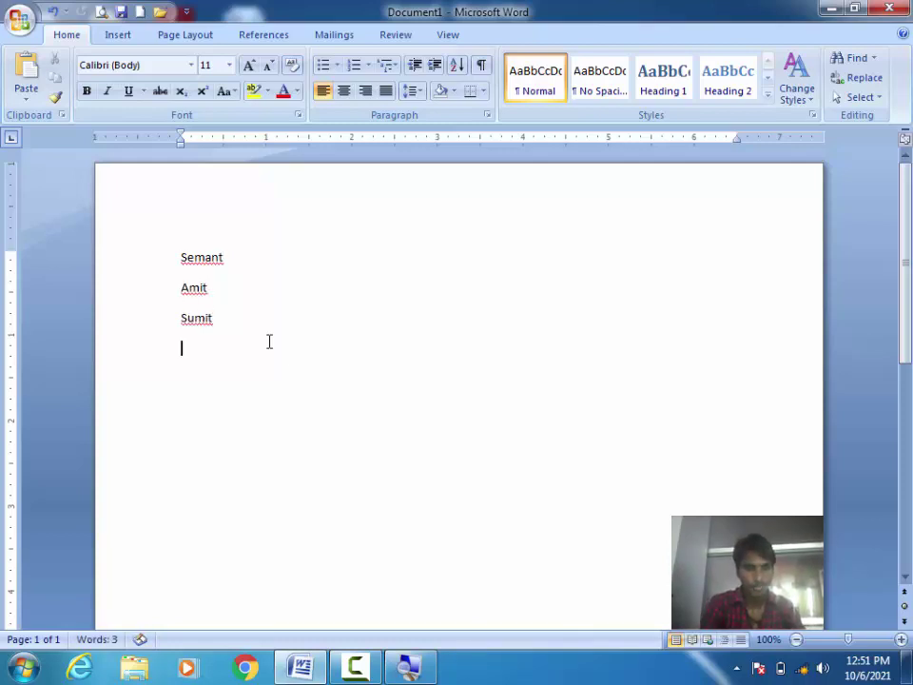
text(s)
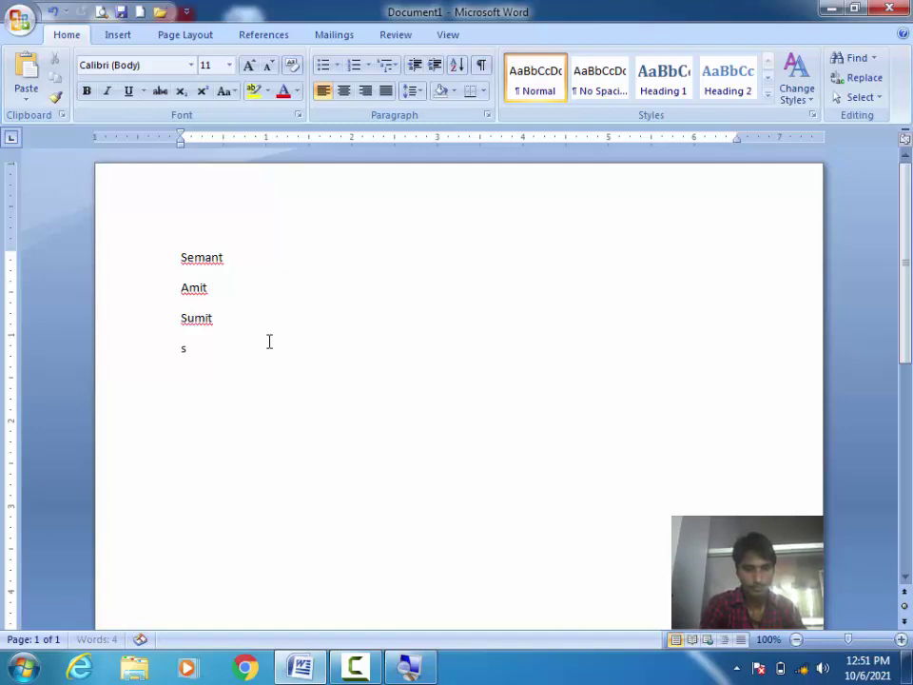
key(Return)
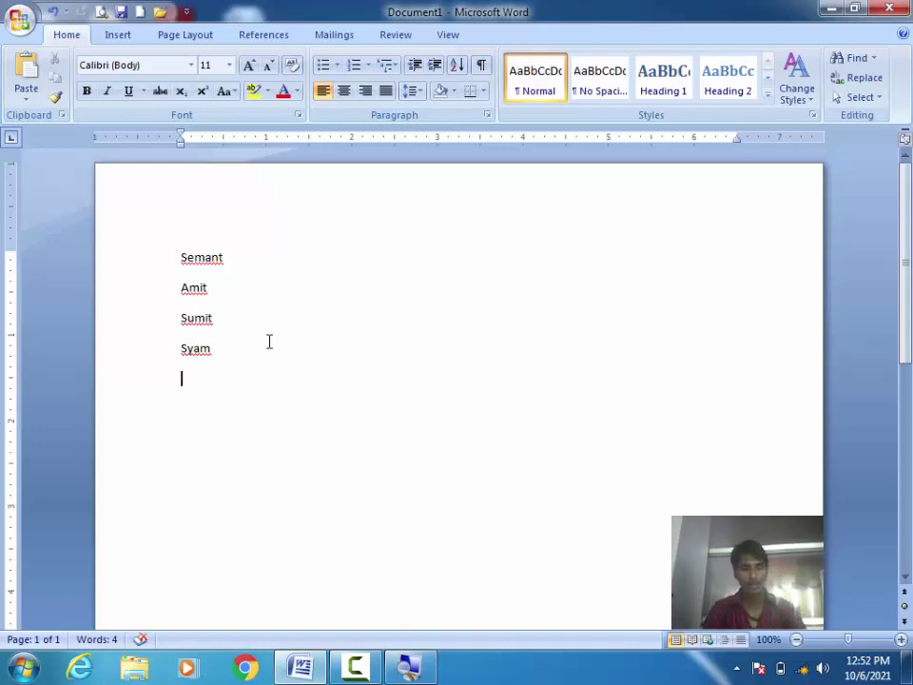
click(269, 341)
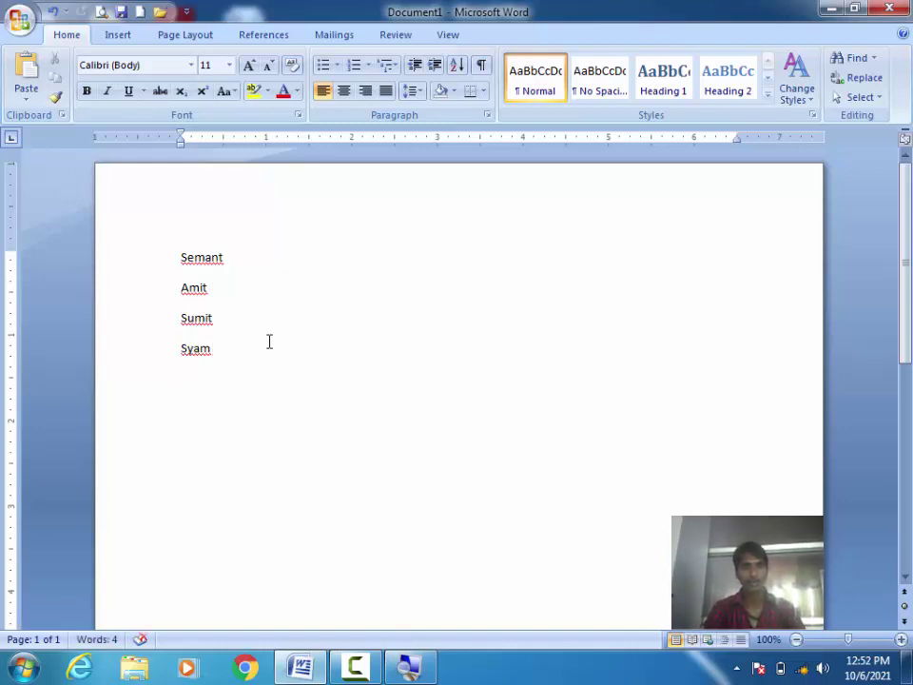
key(shift+Up)
key(shift+Up)
key(shift+Up)
key(shift+Up)
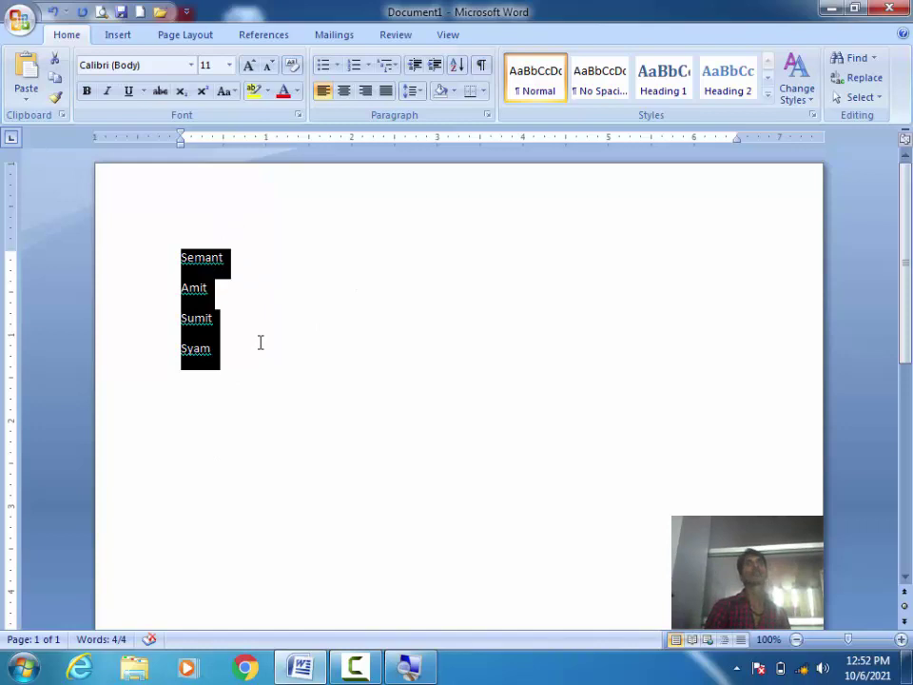
Bullet the four names, trying arrow and round bullets before settling on four-diamond bullets.
click(337, 65)
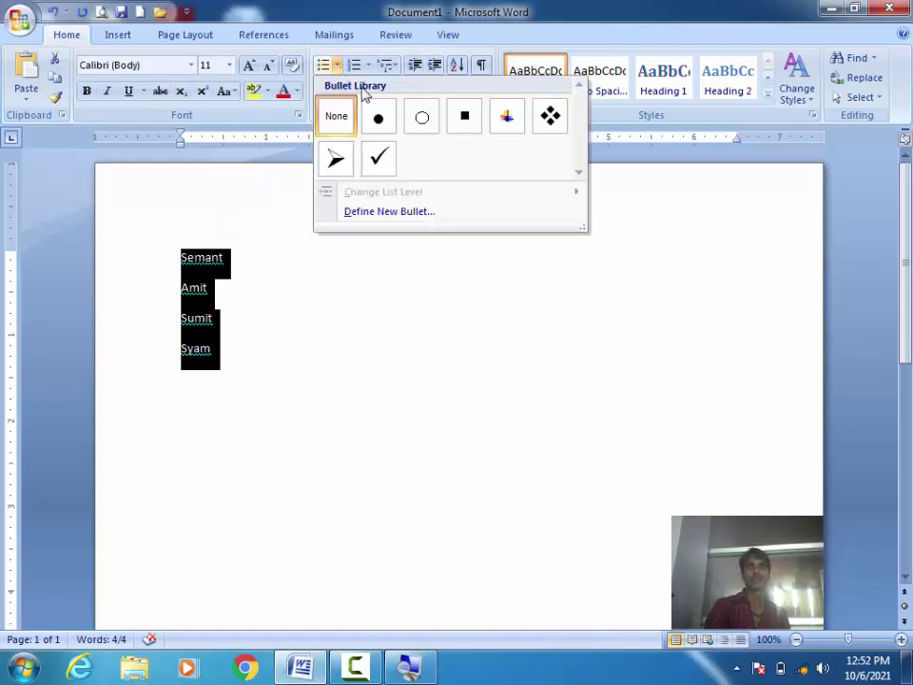
click(338, 162)
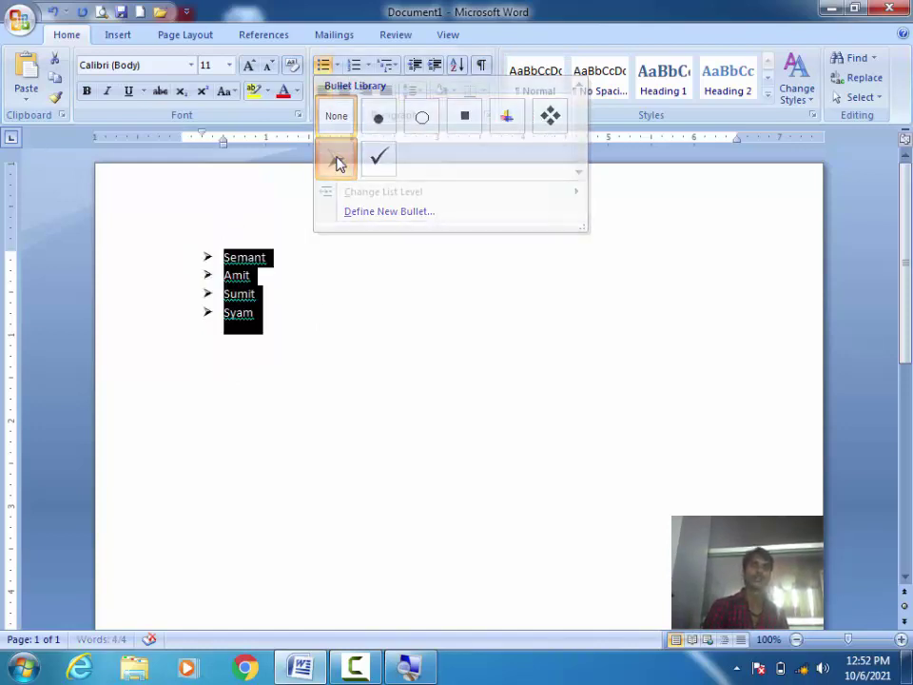
click(336, 65)
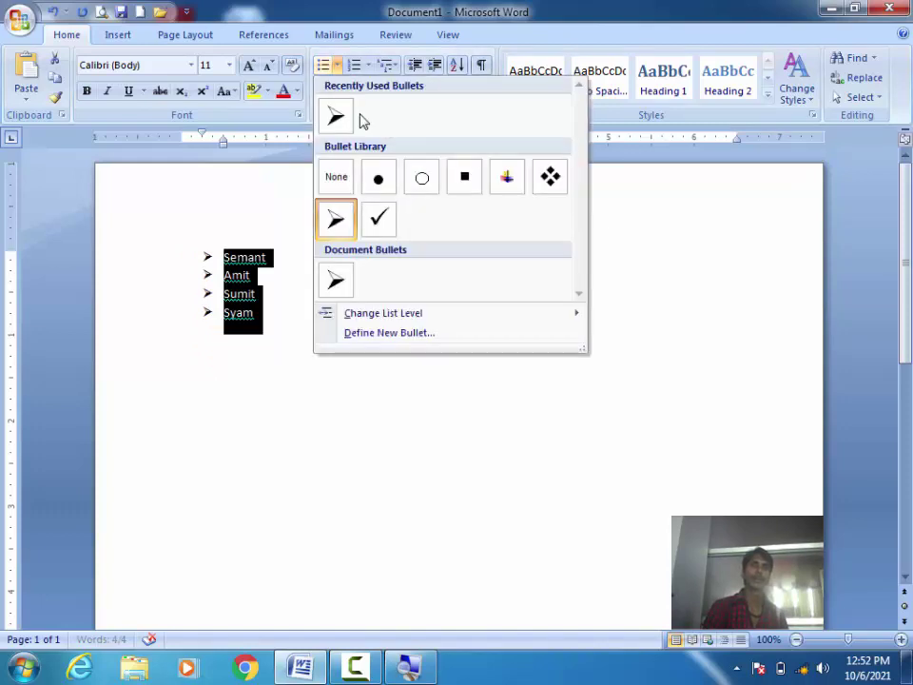
click(379, 178)
click(338, 65)
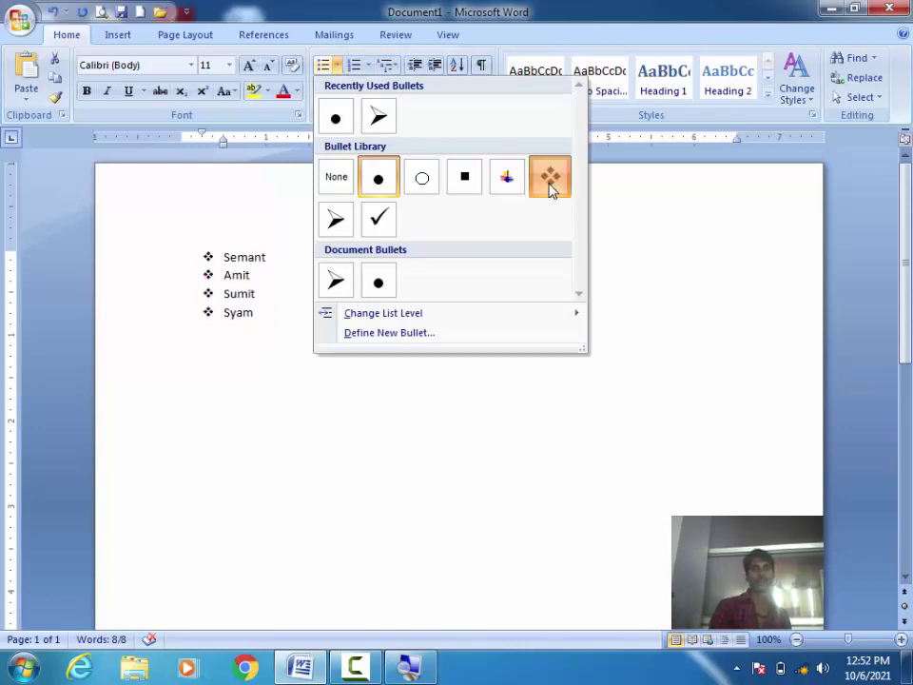
click(551, 188)
click(337, 69)
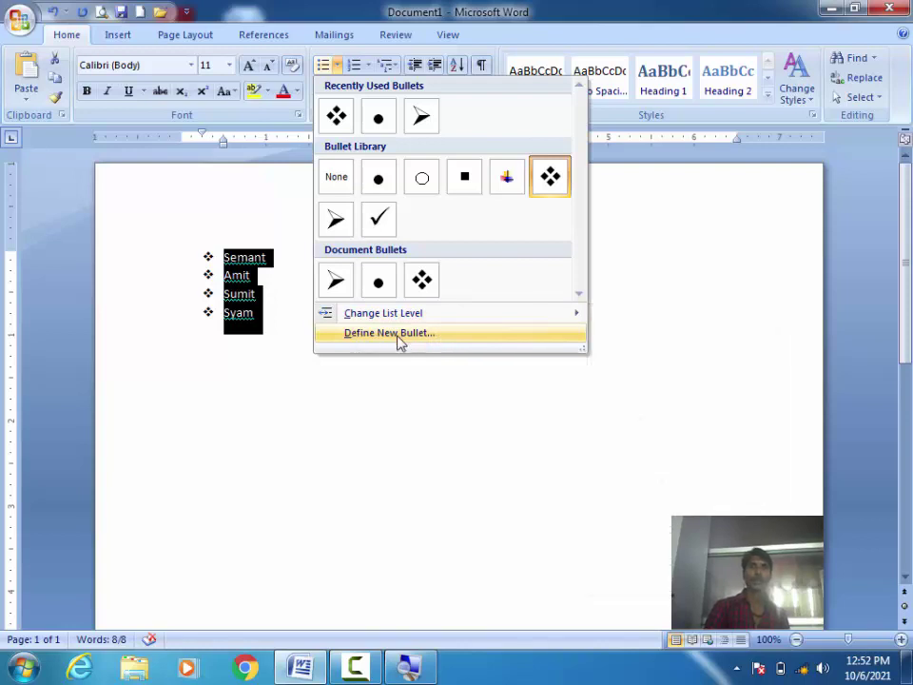
Define a new bullet, trying Centered and Right alignment before setting it to Left.
click(400, 334)
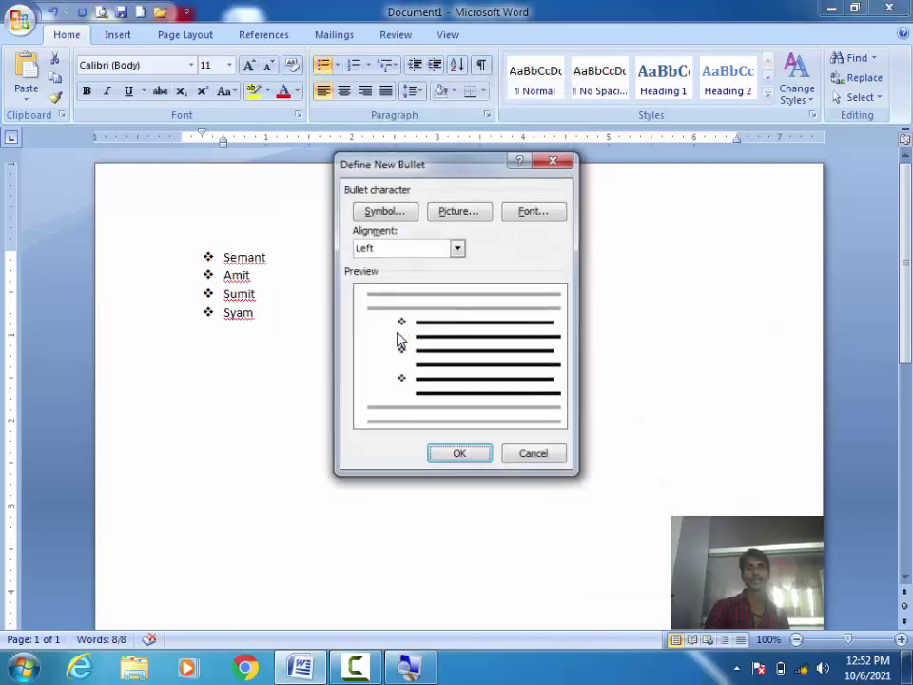
click(456, 248)
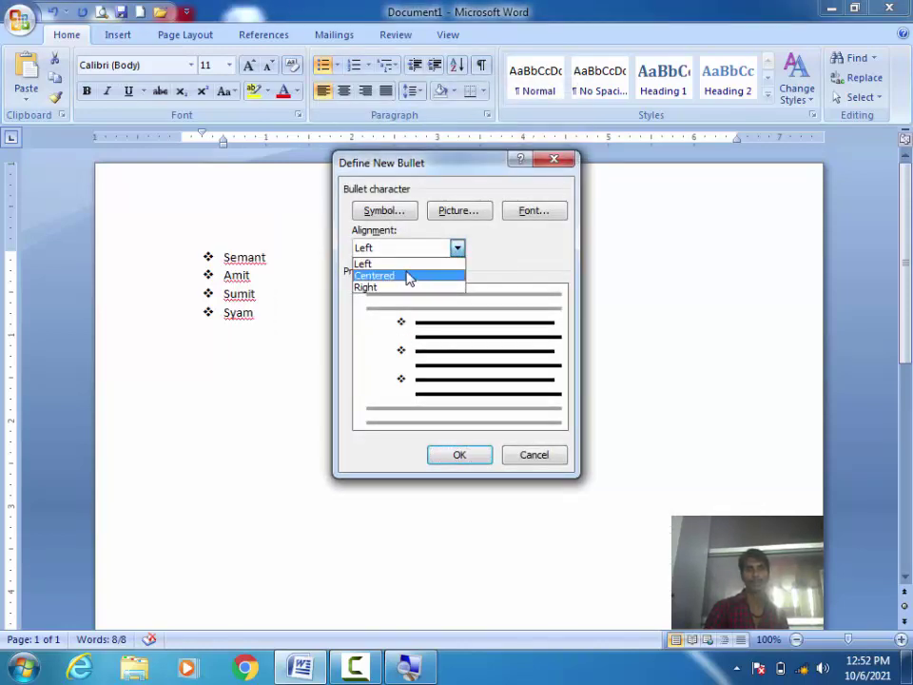
click(406, 273)
click(456, 247)
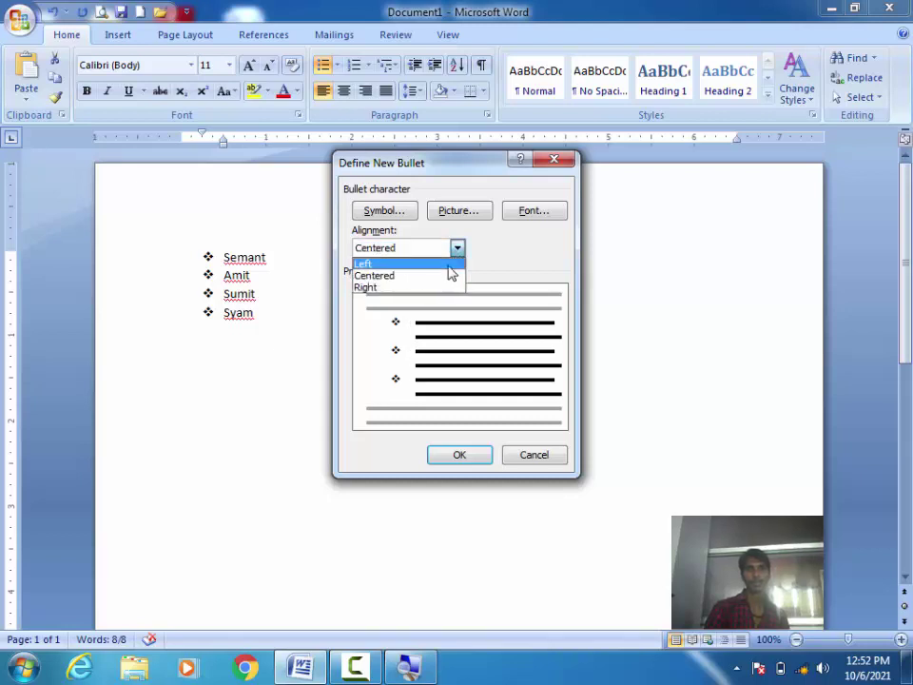
click(447, 287)
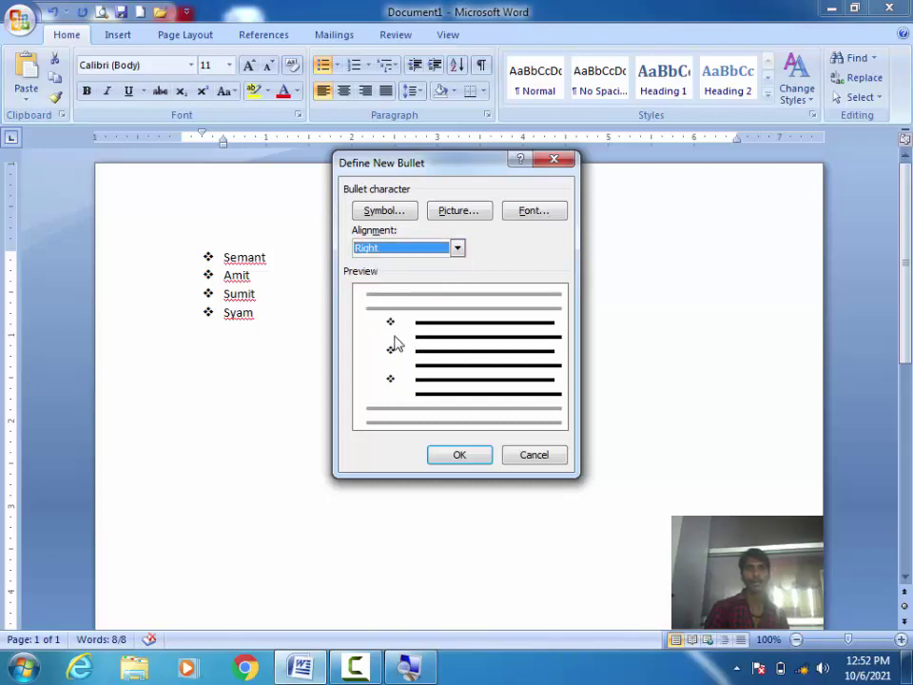
click(456, 247)
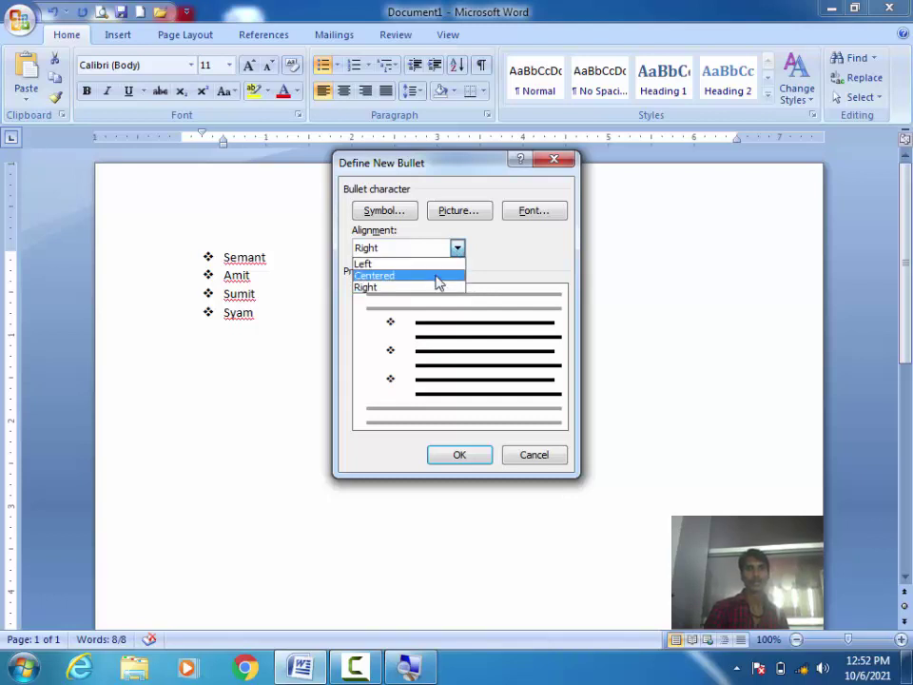
click(438, 276)
click(458, 249)
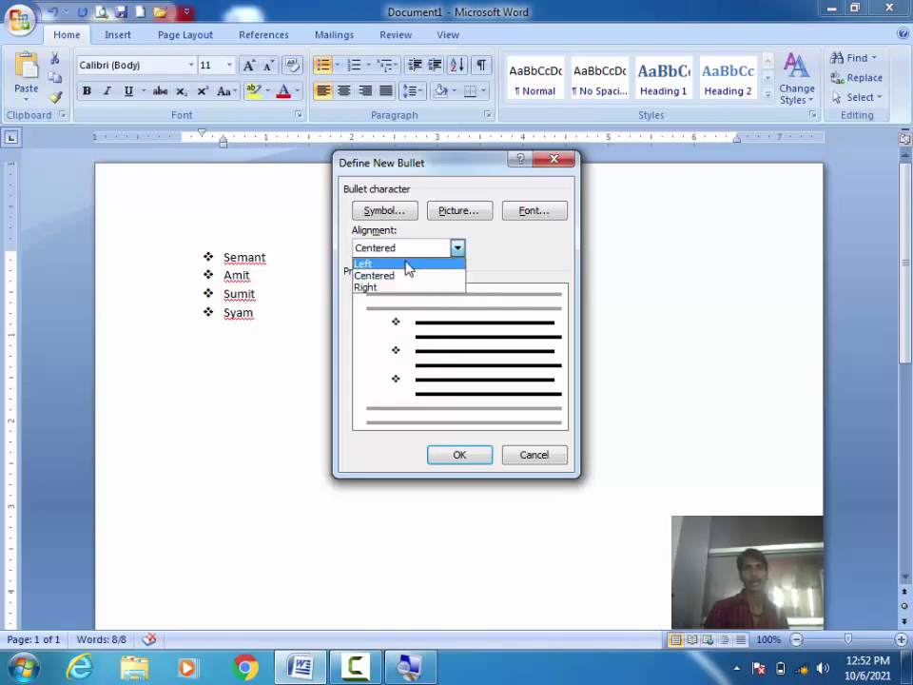
click(408, 263)
Use the Wingdings ⌘ symbol as the bullet character for the list.
click(378, 211)
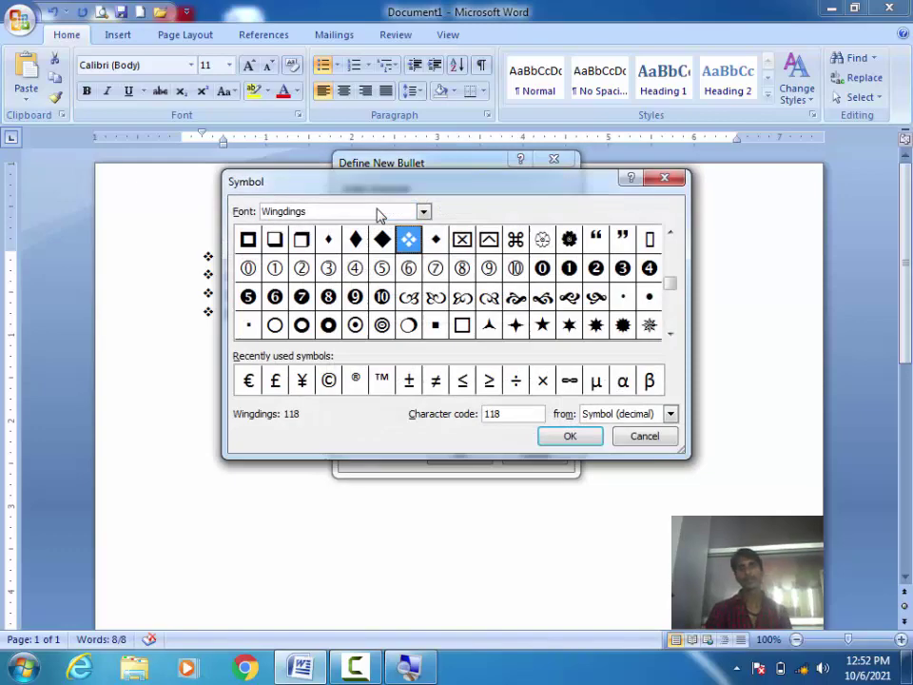
double_click(521, 243)
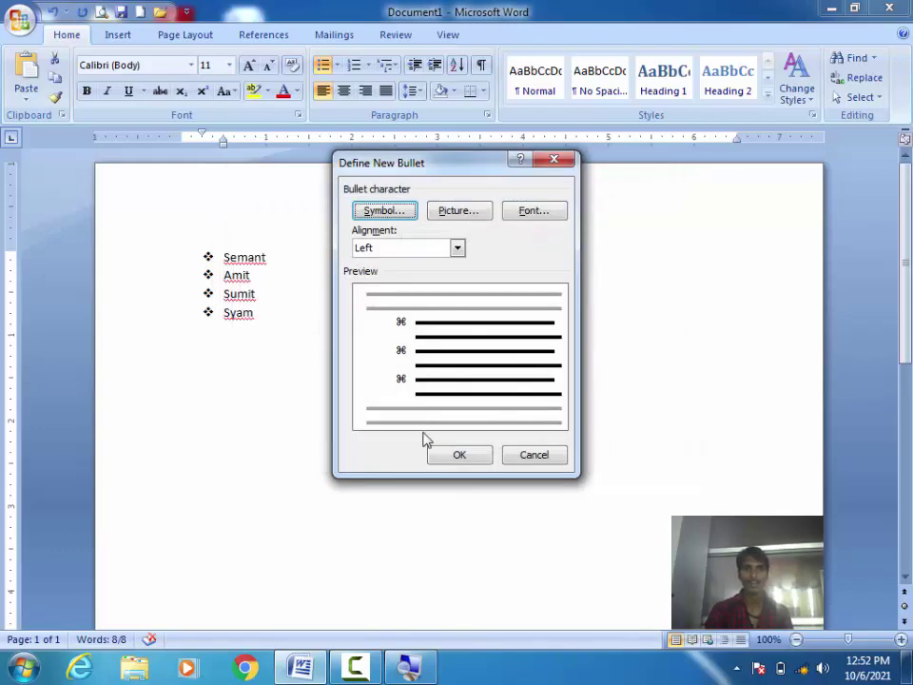
click(450, 457)
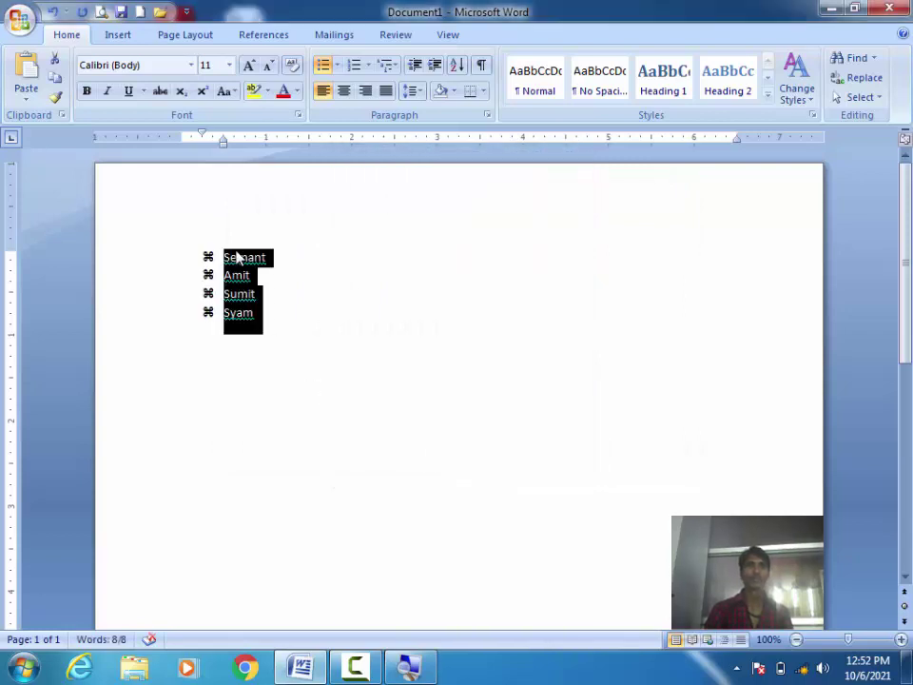
Change the list bullets to the Wingdings ⌧ symbol, then reopen Define New Bullet.
click(338, 66)
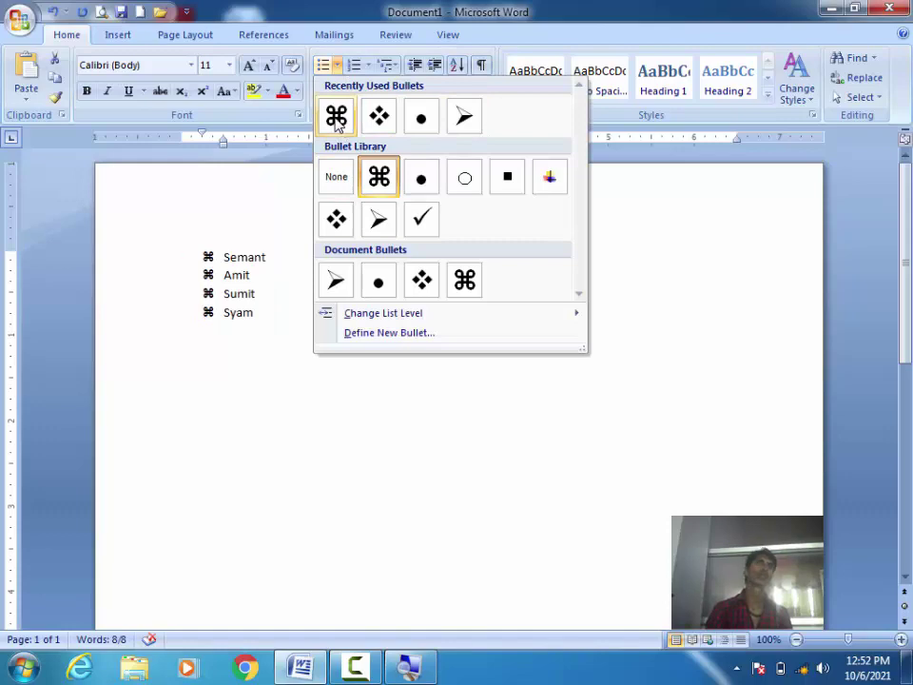
click(382, 333)
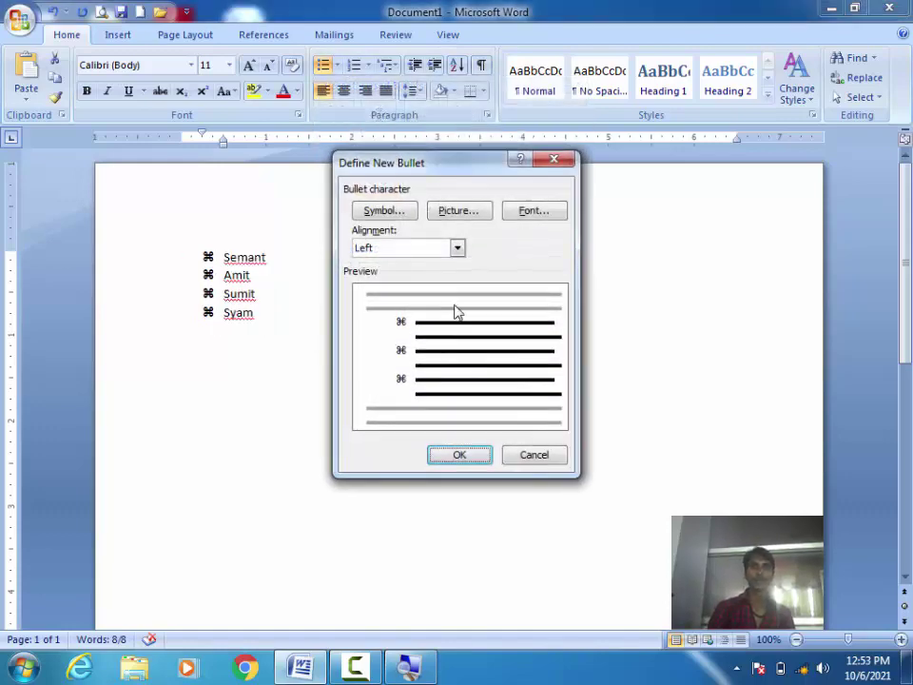
click(386, 211)
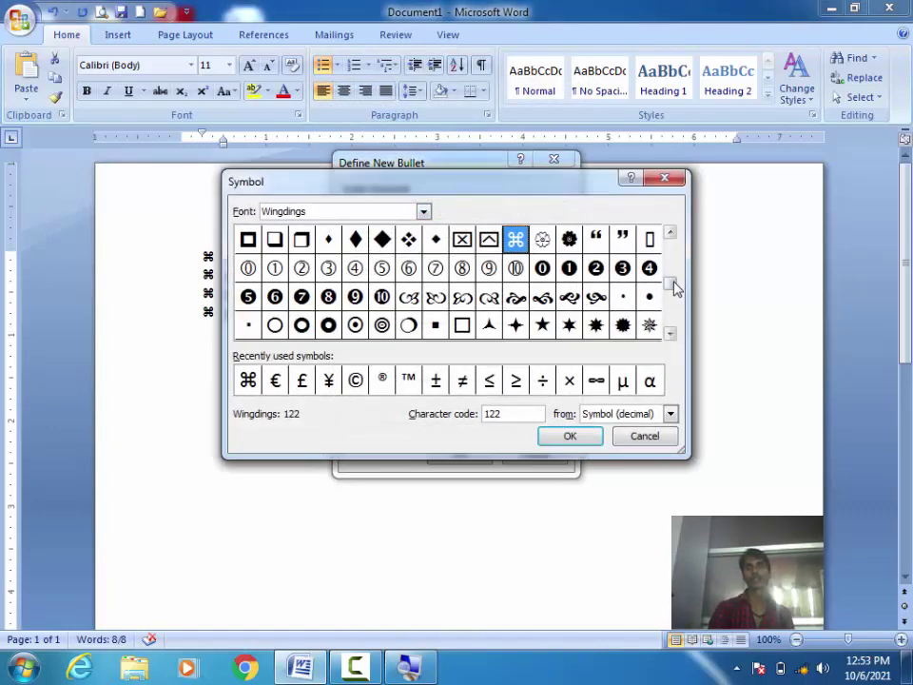
drag(672, 287, 672, 326)
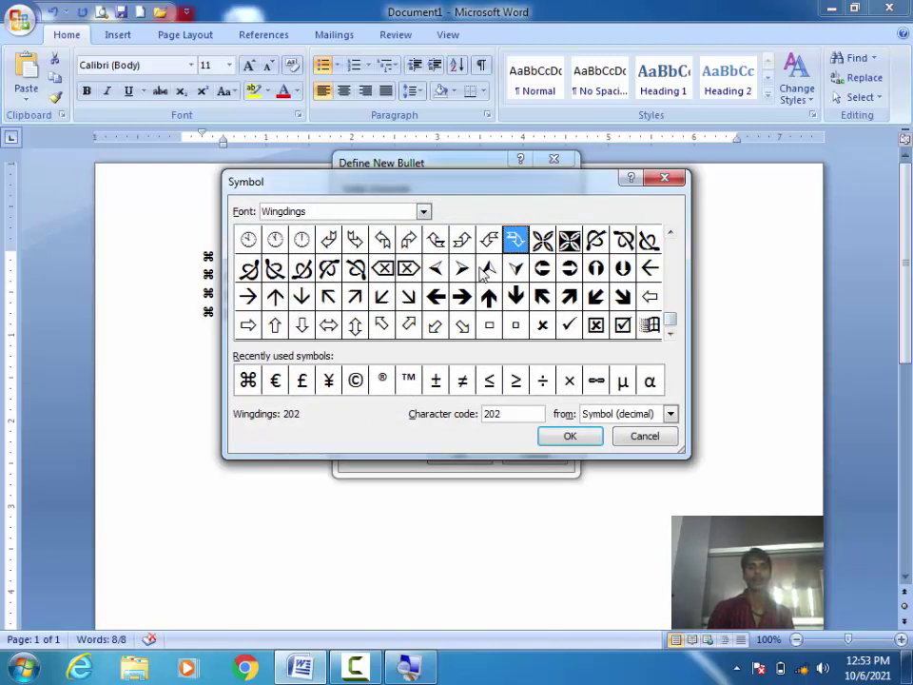
double_click(410, 269)
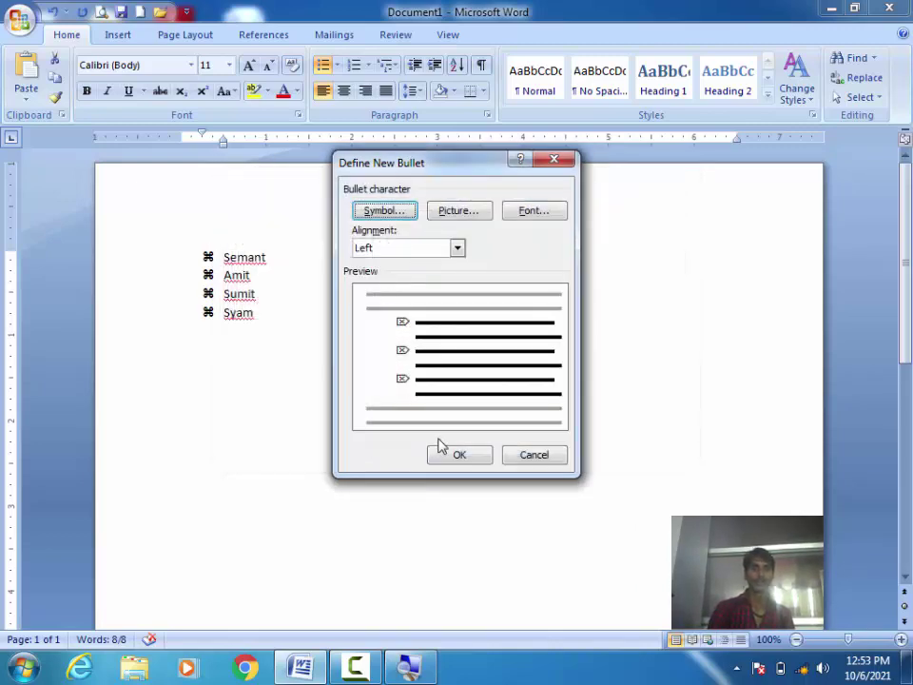
click(460, 456)
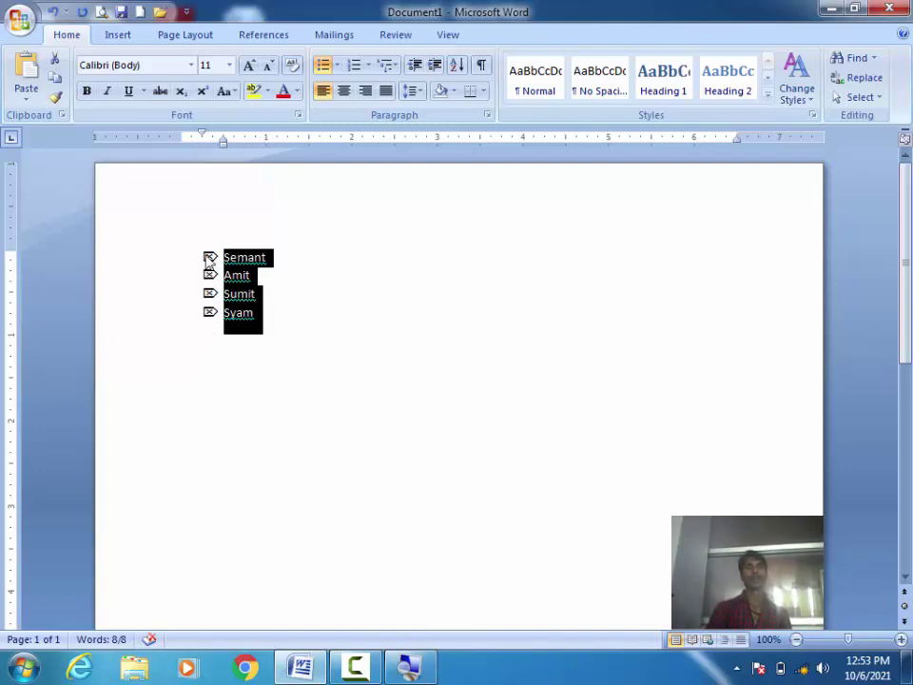
click(337, 65)
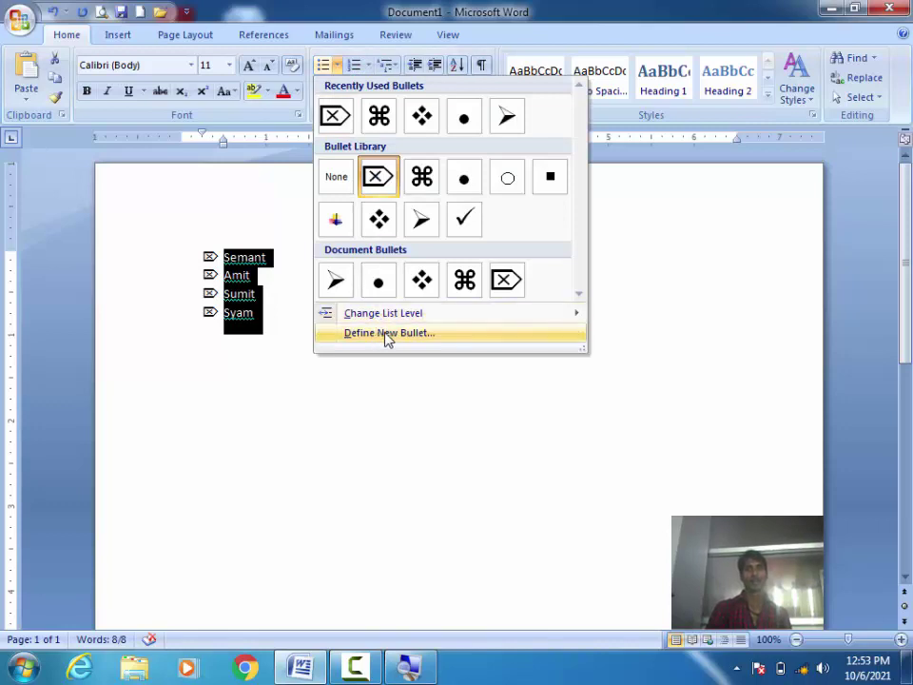
click(448, 338)
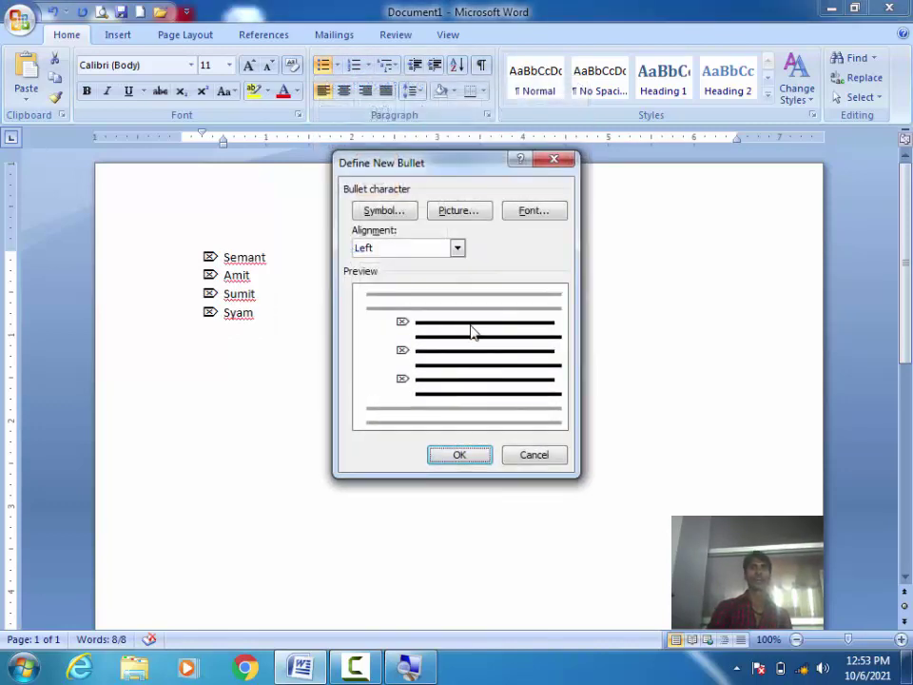
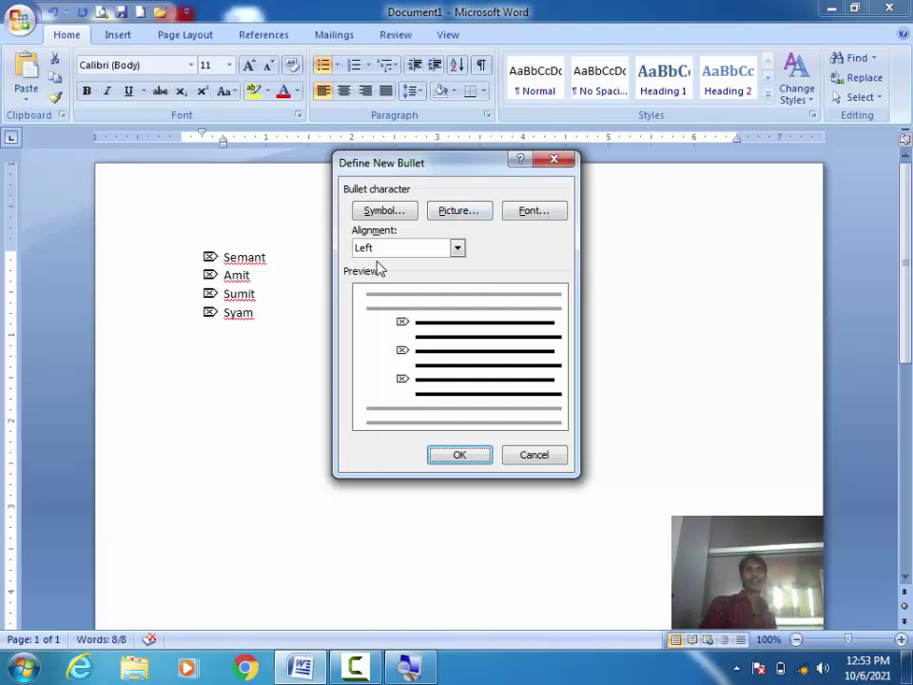
Import Hydrangeas.jpg from Sample Pictures as the picture bullet for the four-name list.
click(452, 214)
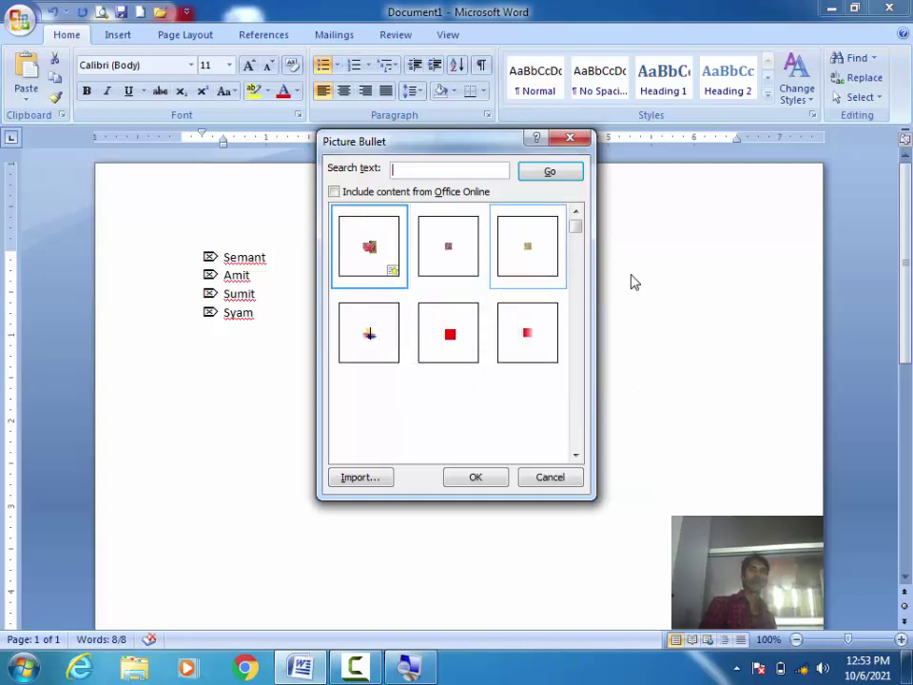
drag(579, 226, 577, 302)
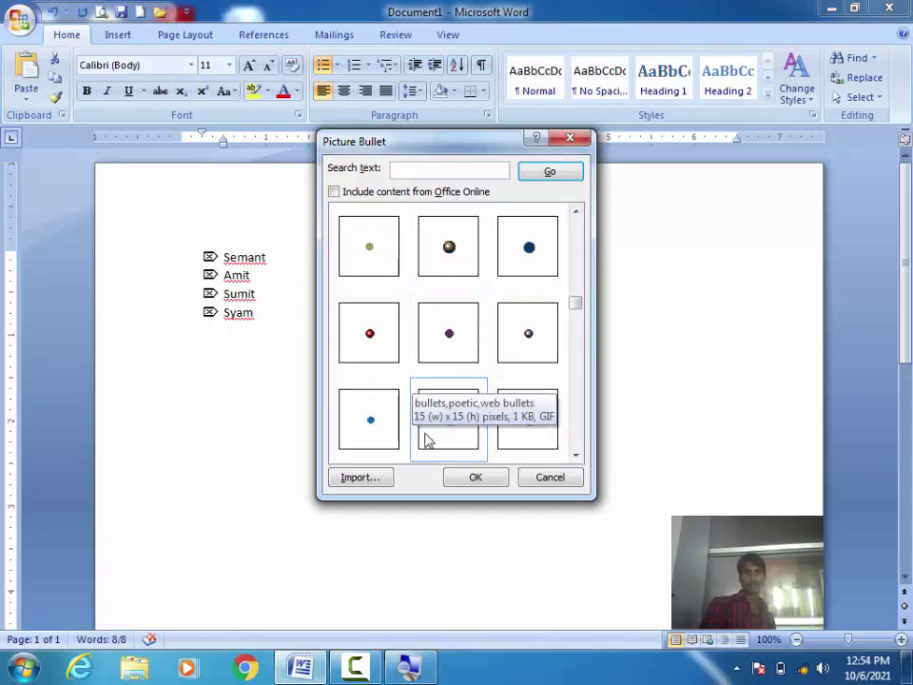
click(359, 480)
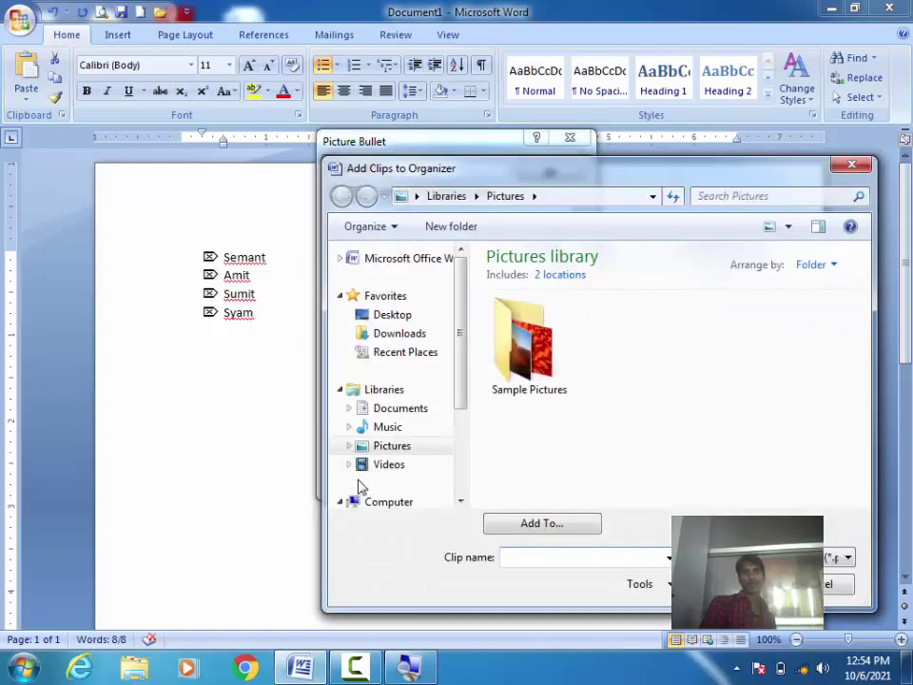
double_click(518, 375)
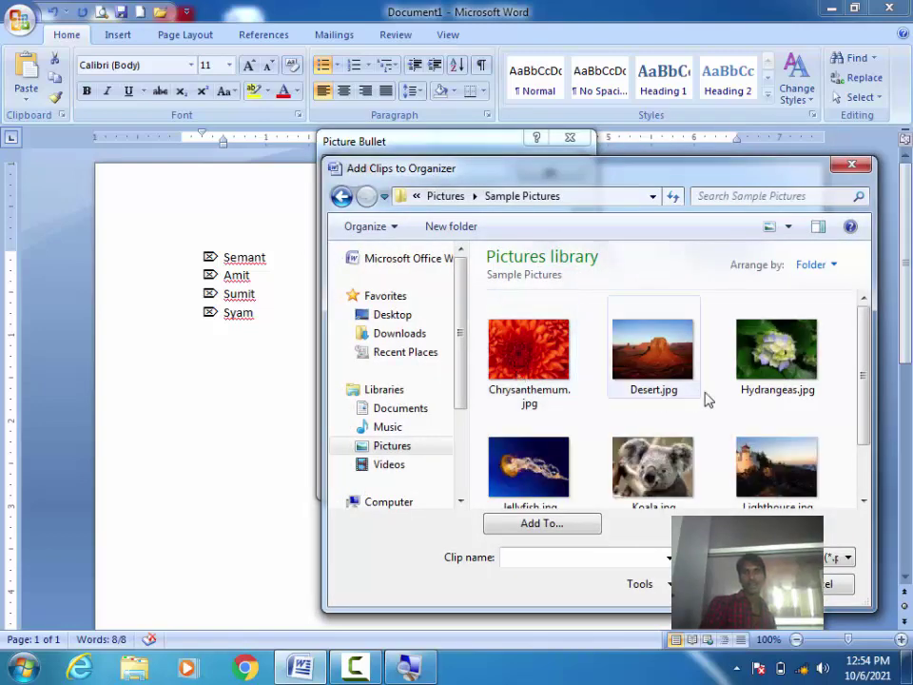
double_click(772, 354)
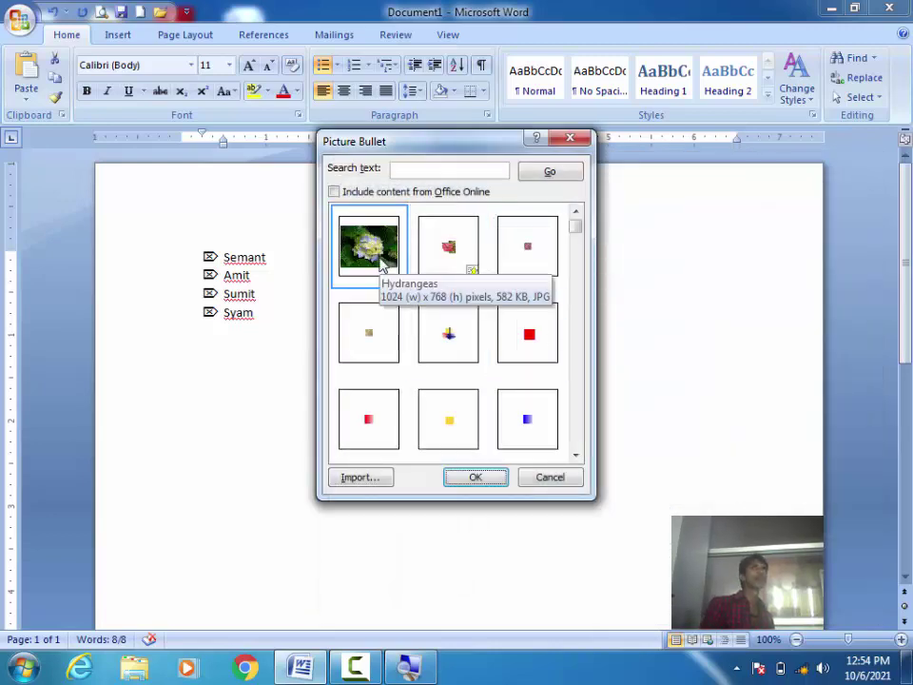
click(477, 478)
click(458, 457)
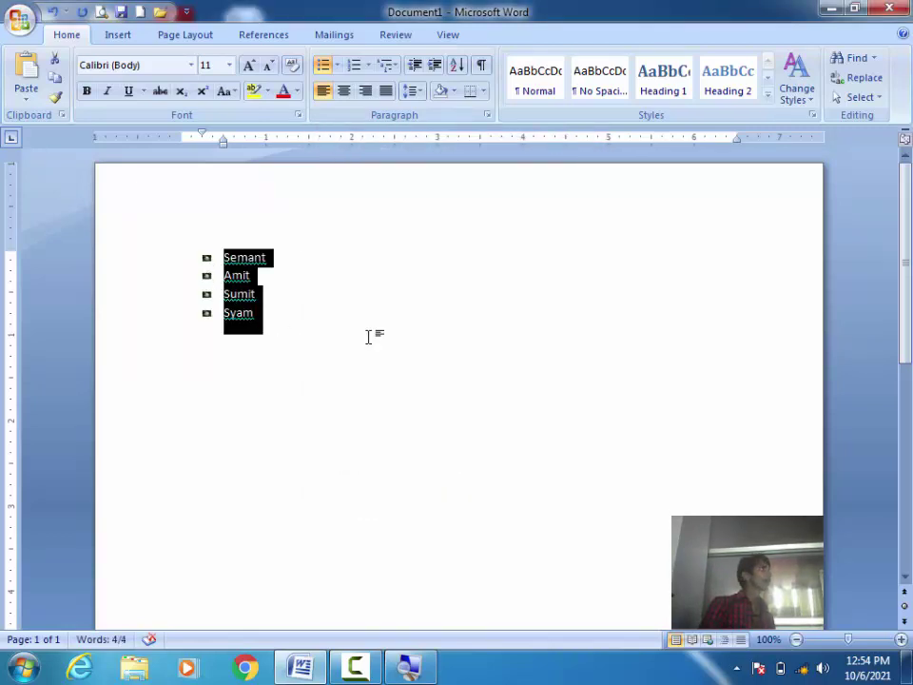
Select the four names and grow their font to 16 pt with Grow Font.
click(368, 336)
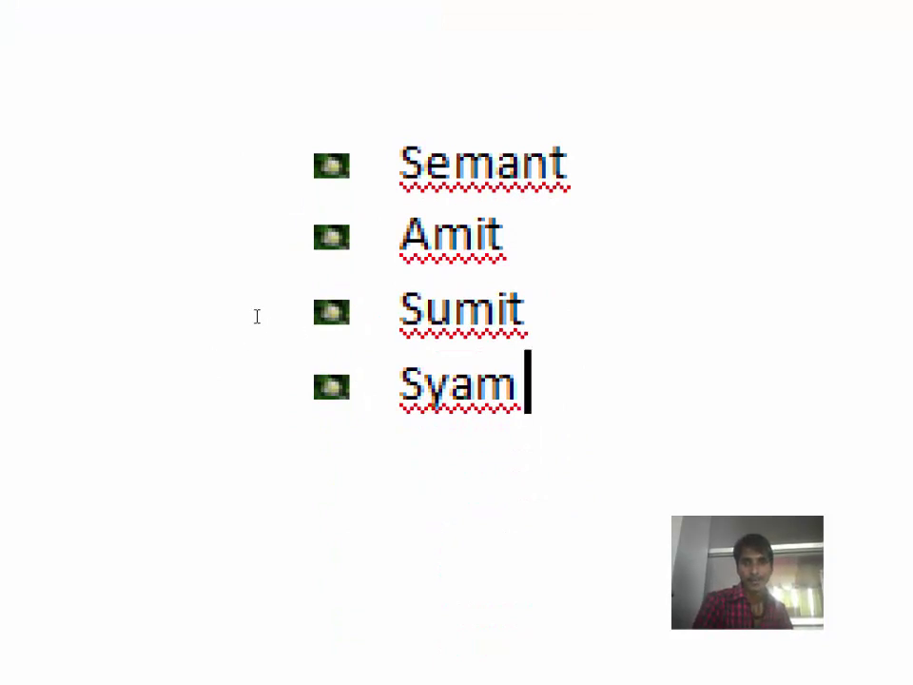
triple_click(185, 240)
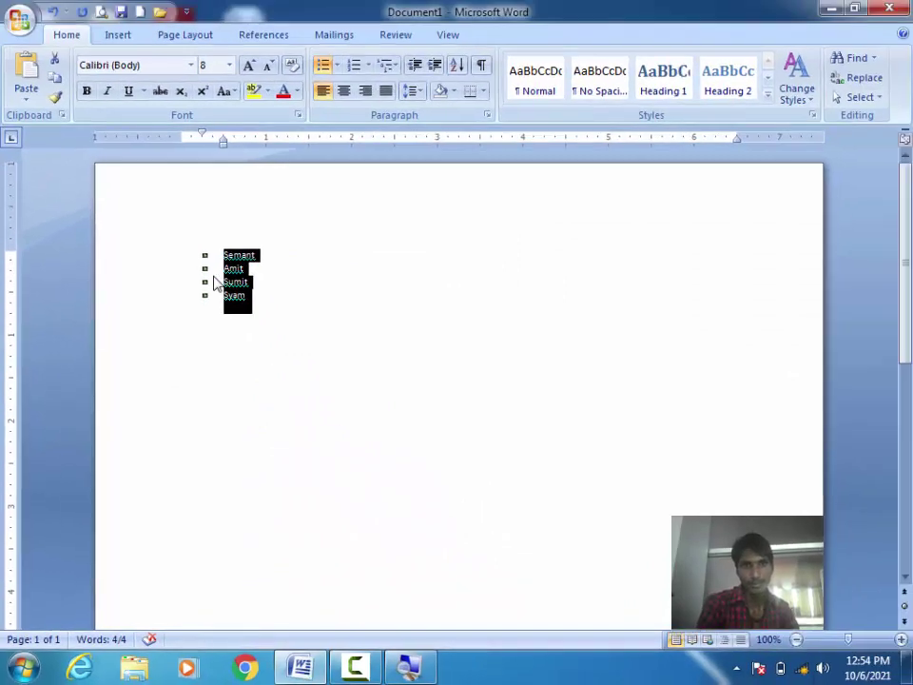
click(256, 288)
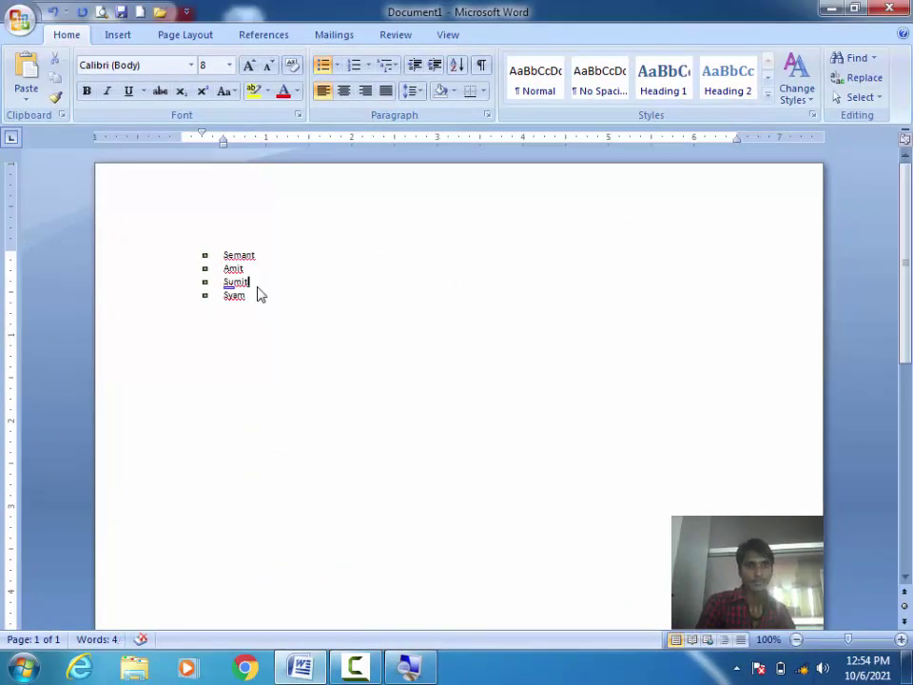
drag(253, 295, 171, 240)
key(ctrl+shift+period)
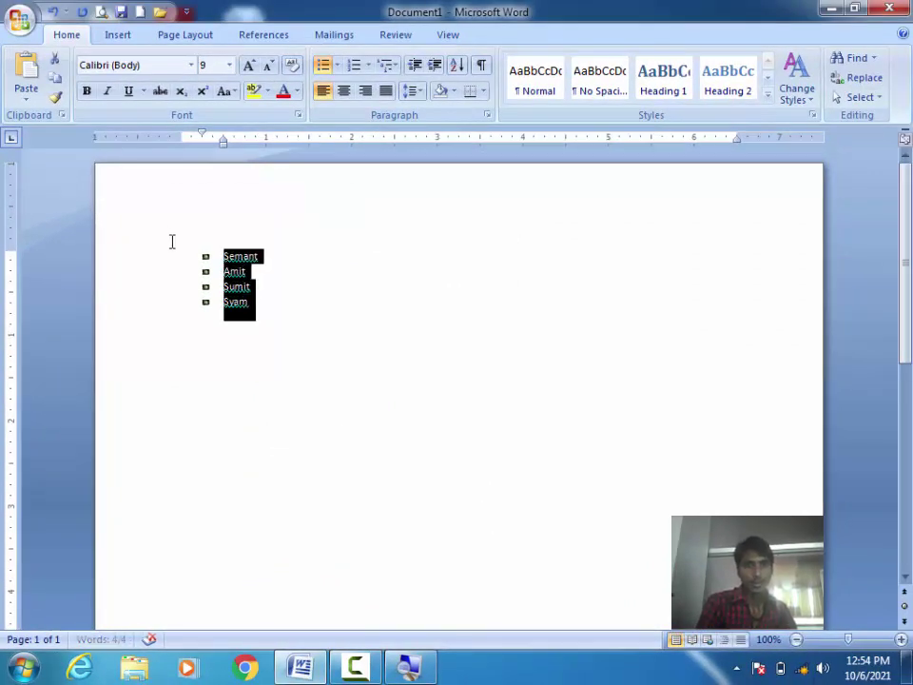
key(ctrl+shift+period)
key(ctrl+shift+period)
key(ctrl+shift+period)
key(ctrl+shift+period)
click(332, 337)
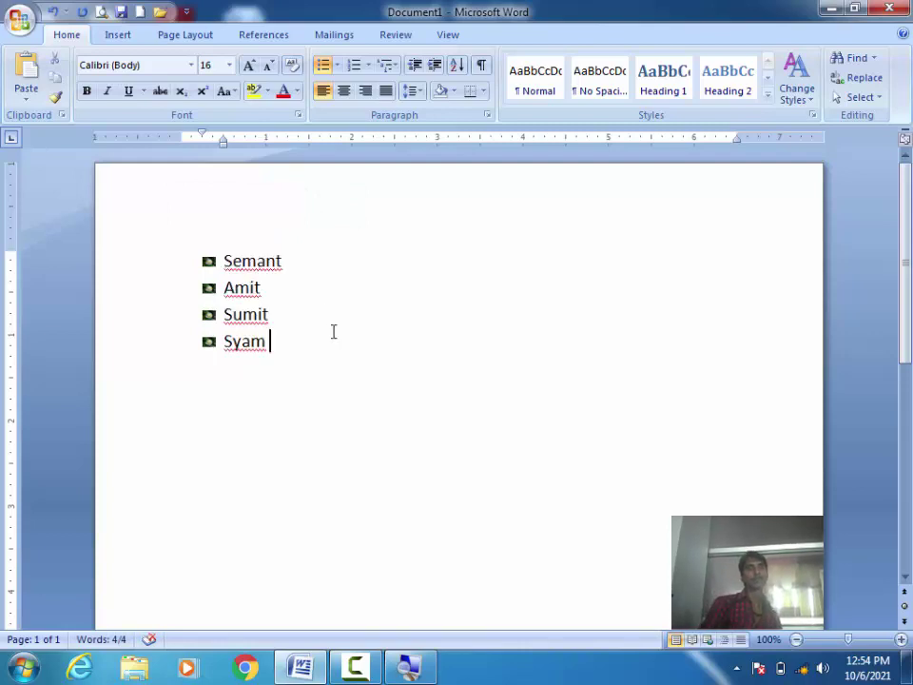
click(339, 66)
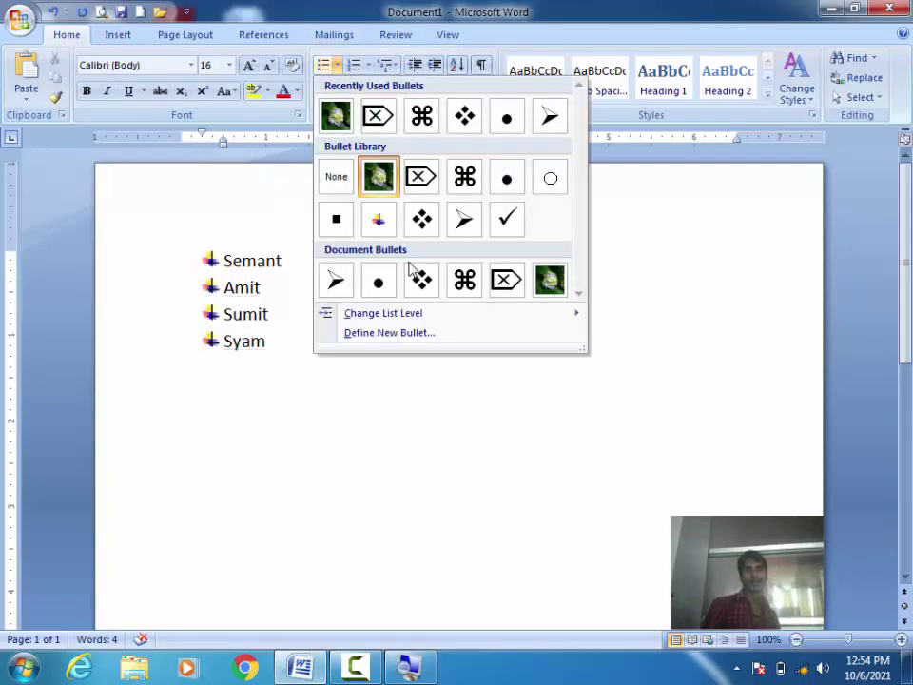
Dismiss Define New Bullet, then select all and delete the list and its leftover bullet.
click(399, 333)
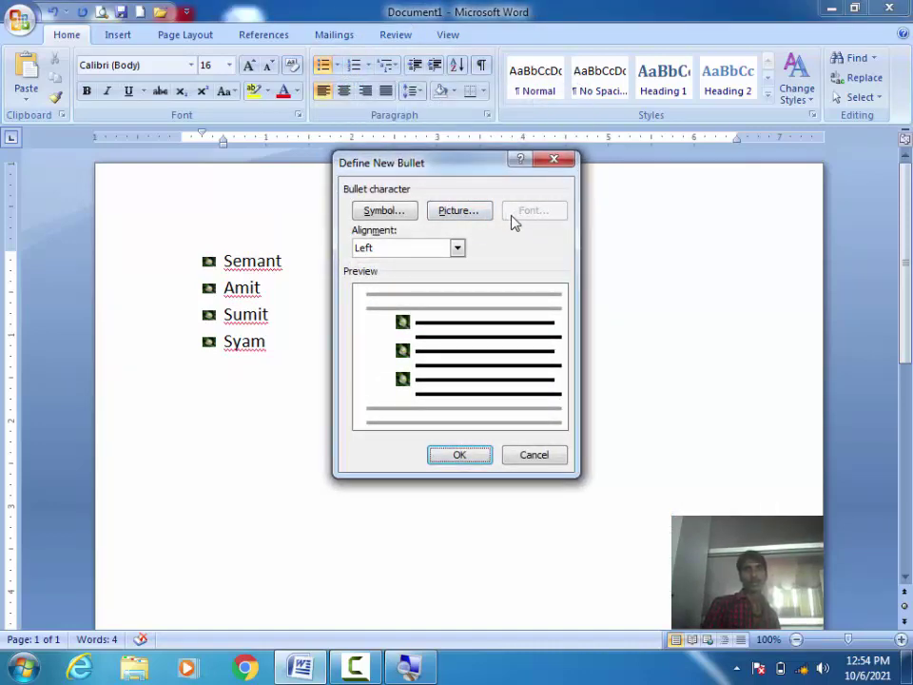
click(535, 454)
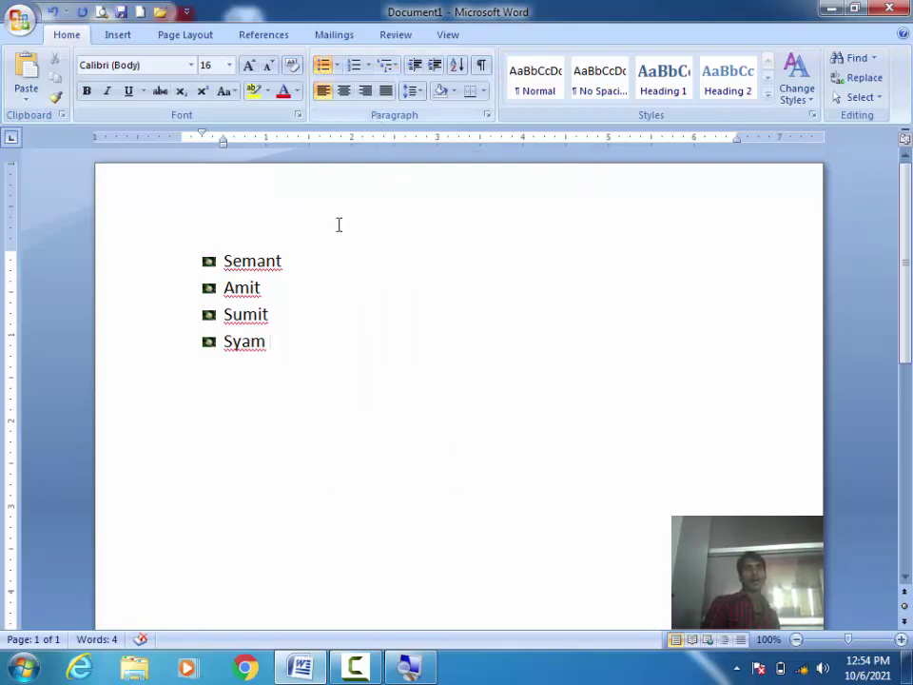
key(ctrl+a)
key(BackSpace)
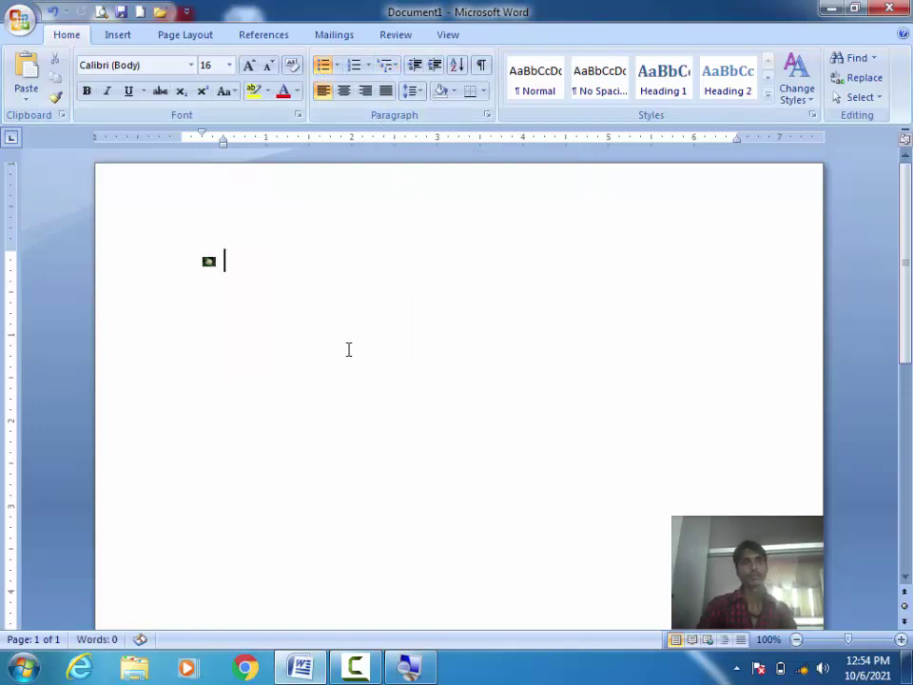
key(BackSpace)
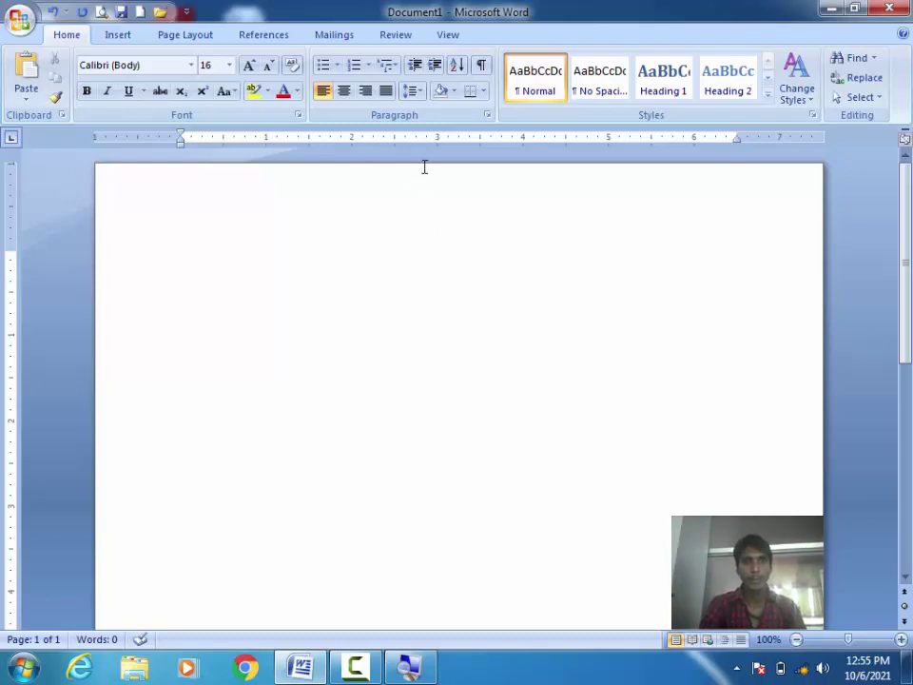
Apply the ⌘ bullet and type the items Document formatting and Page setup.
click(322, 65)
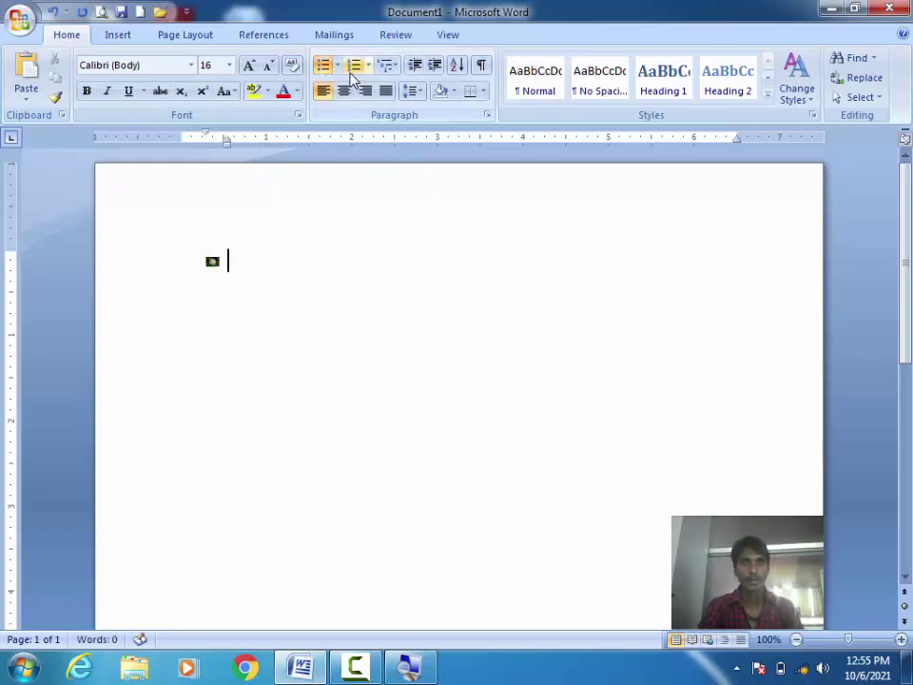
click(337, 66)
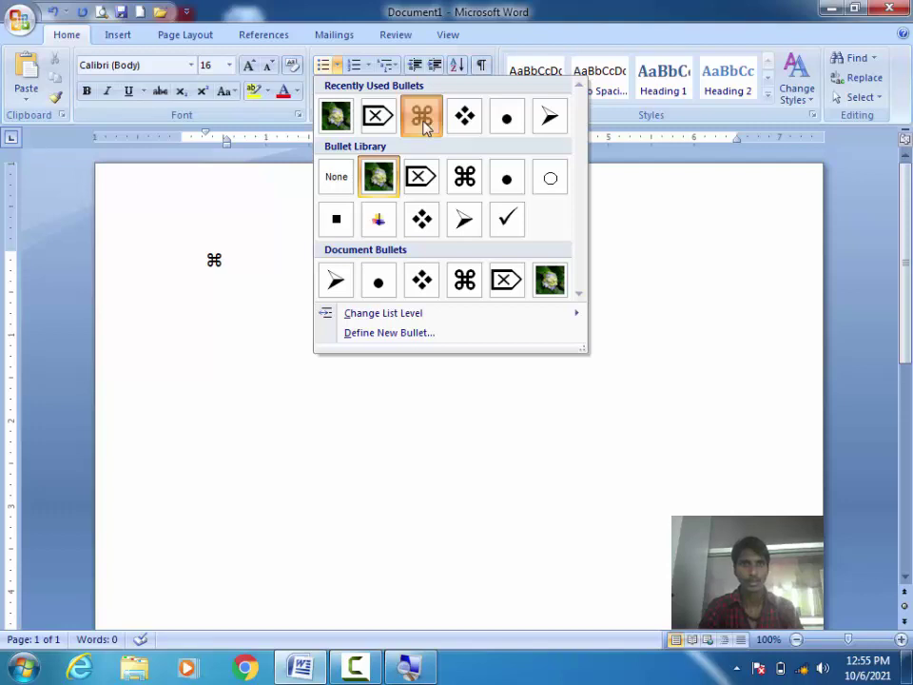
click(421, 121)
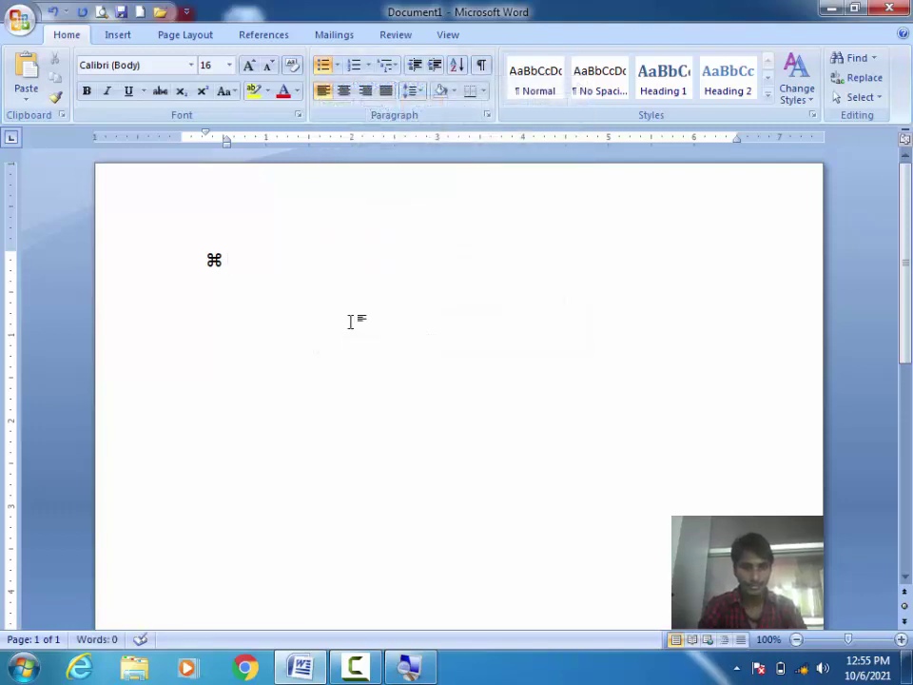
text(documen)
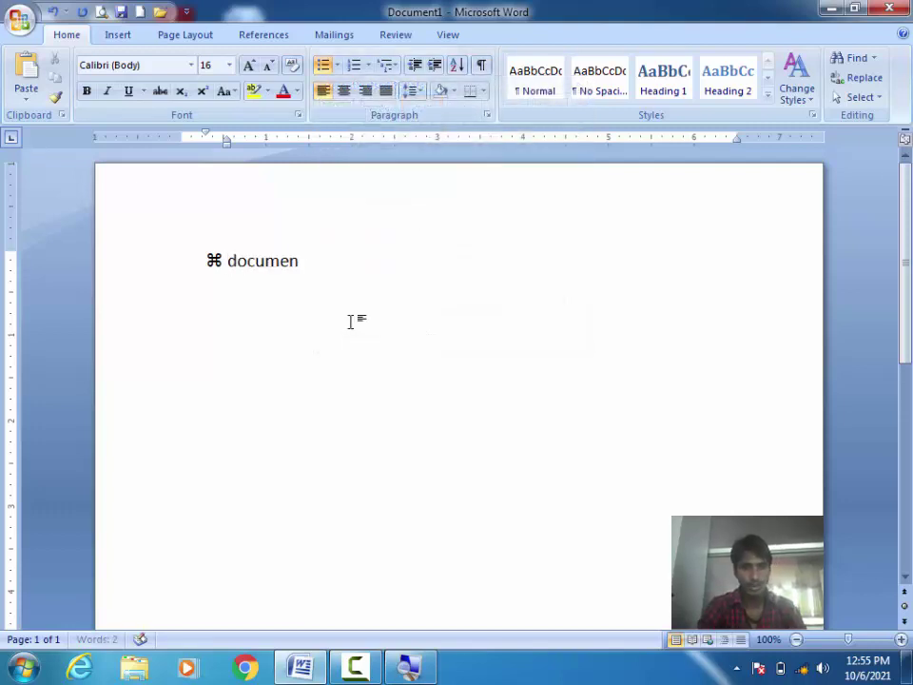
text(t fo)
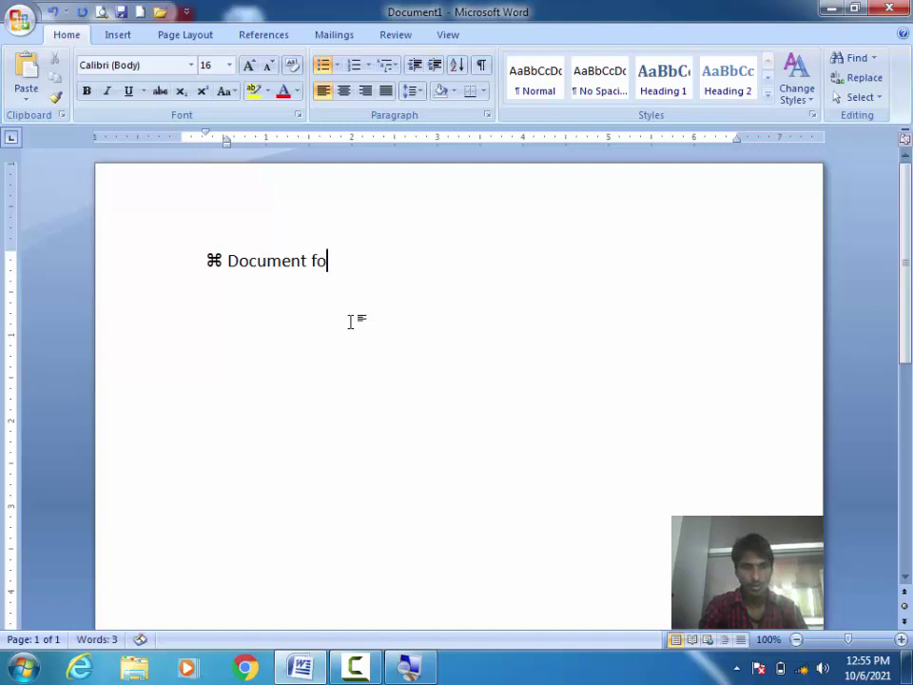
text(rma)
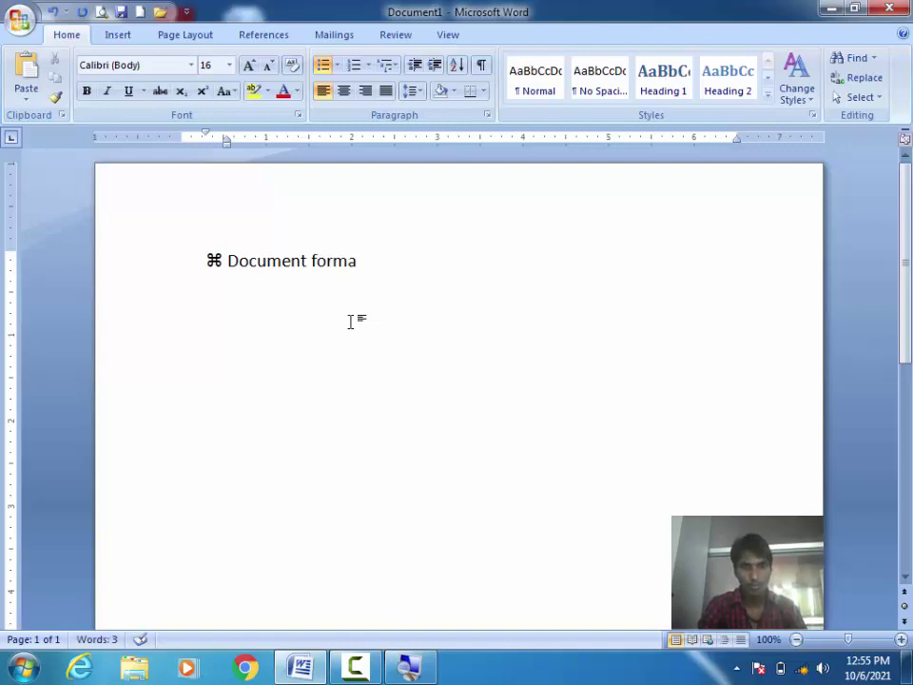
text(tting)
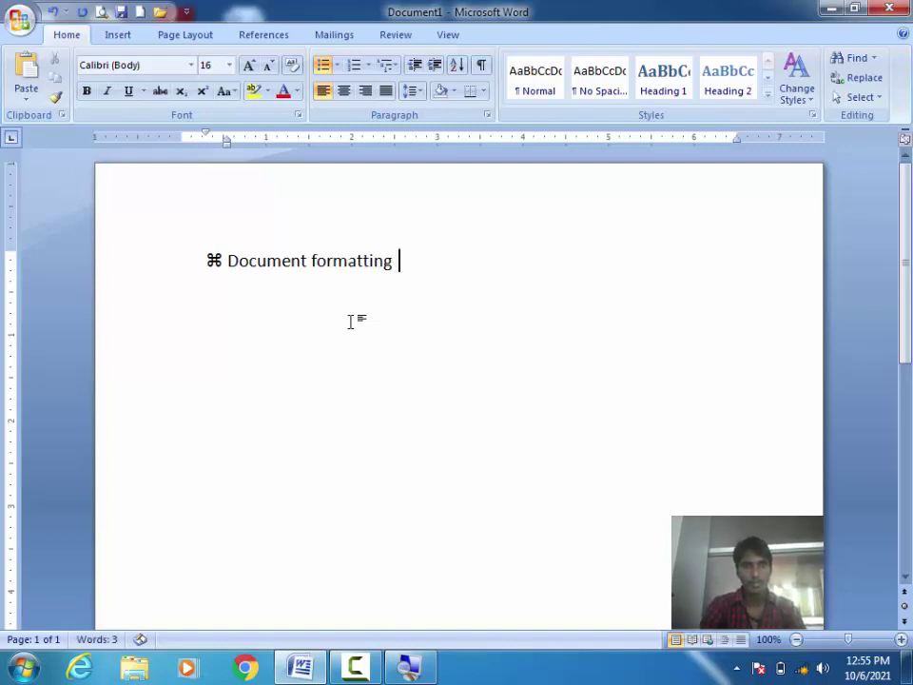
key(Return)
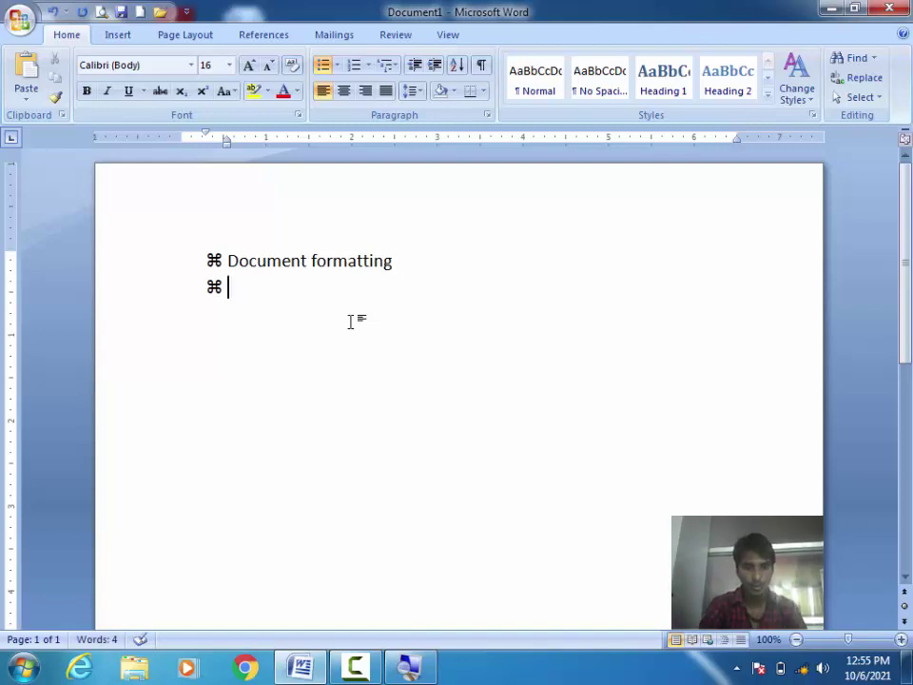
text(page)
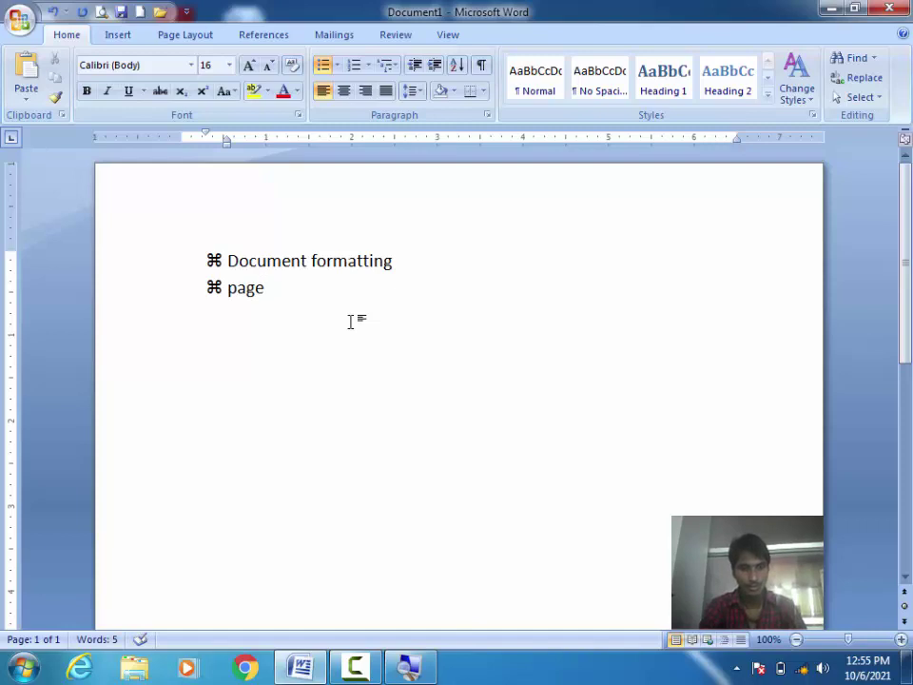
text( seup)
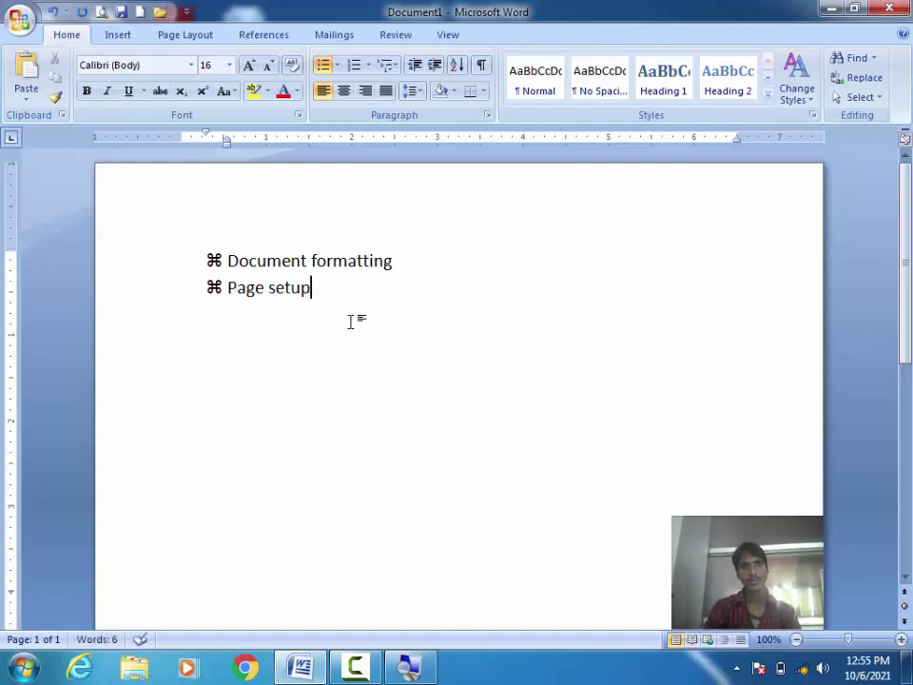
key(Return)
key(BackSpace)
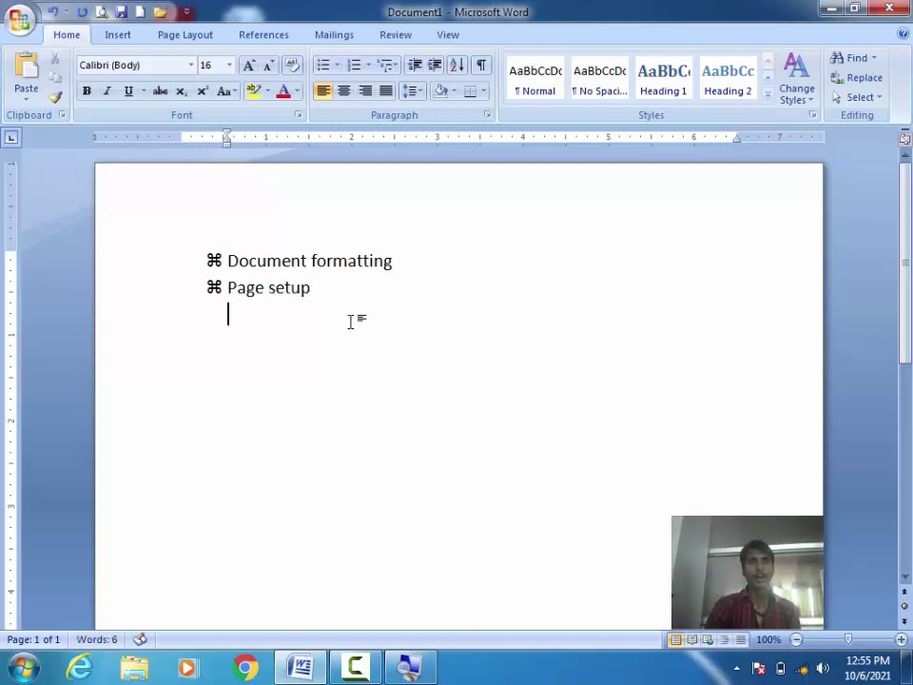
click(450, 269)
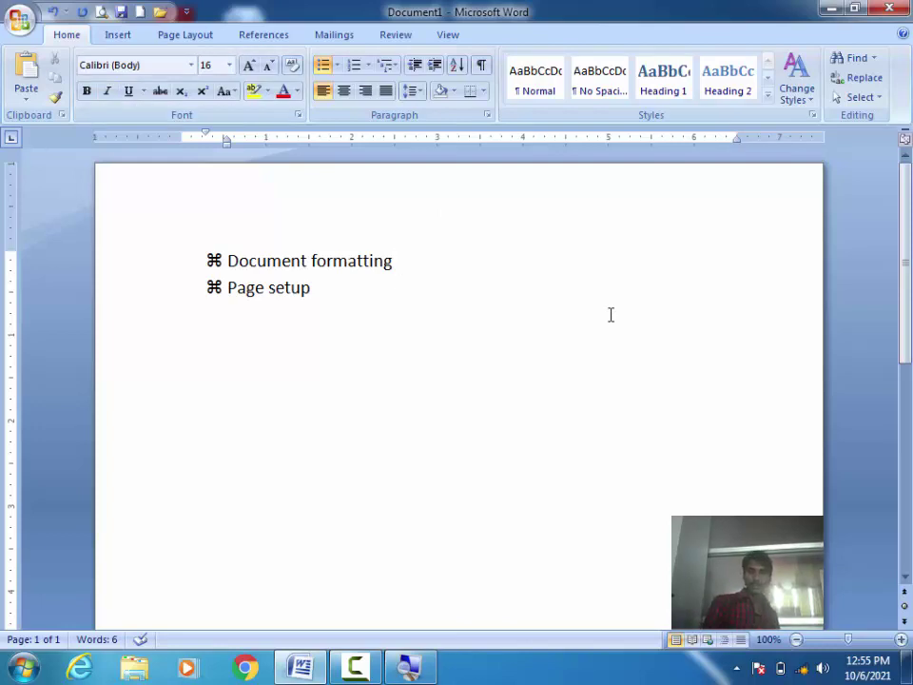
Add Bold, Italic and Underline as indented sub-items under Document formatting.
key(Return)
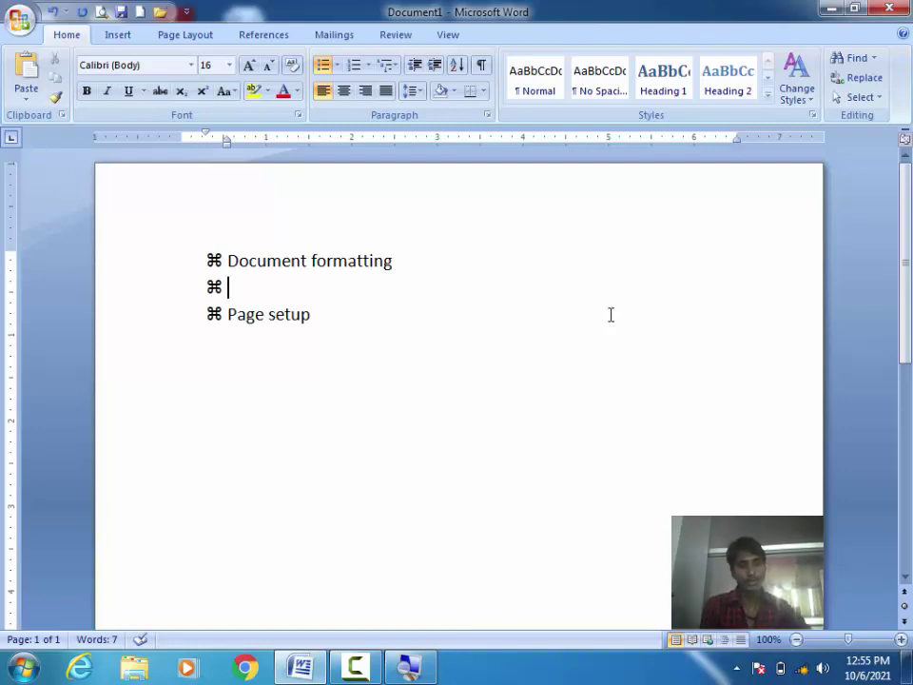
key(Tab)
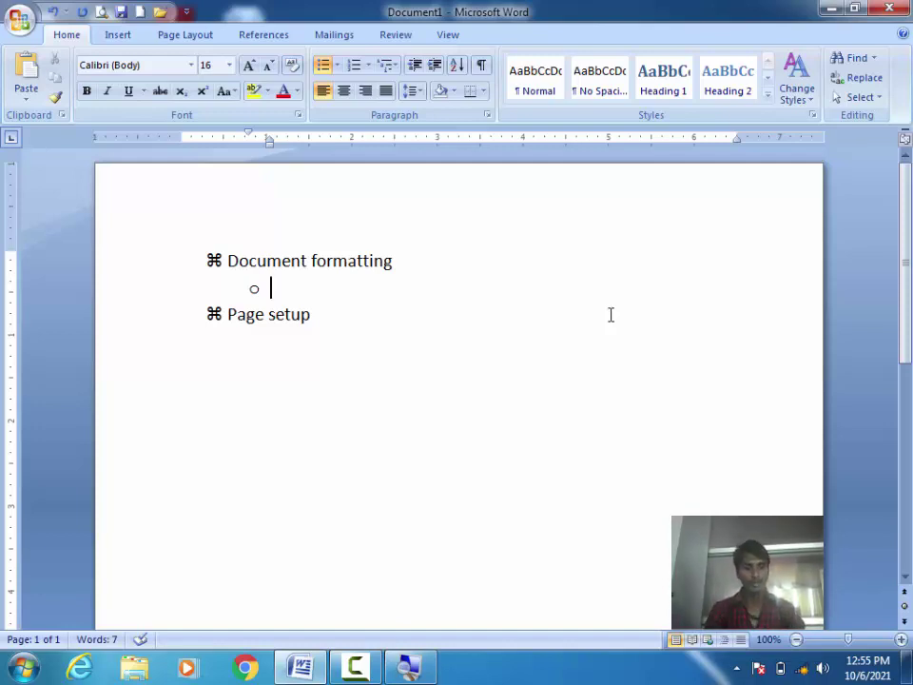
text(Bolr)
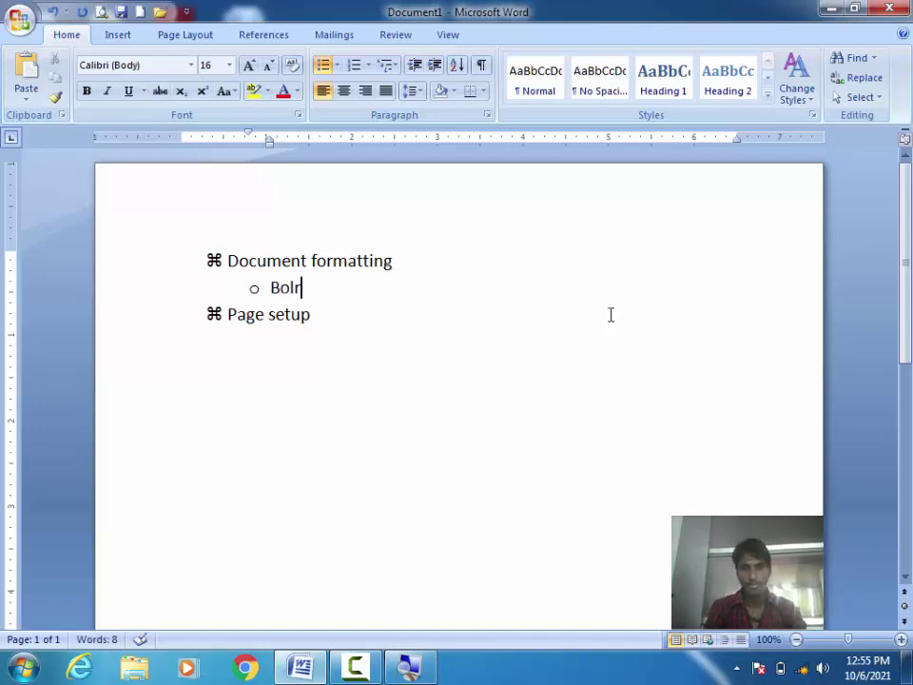
key(BackSpace)
text(d)
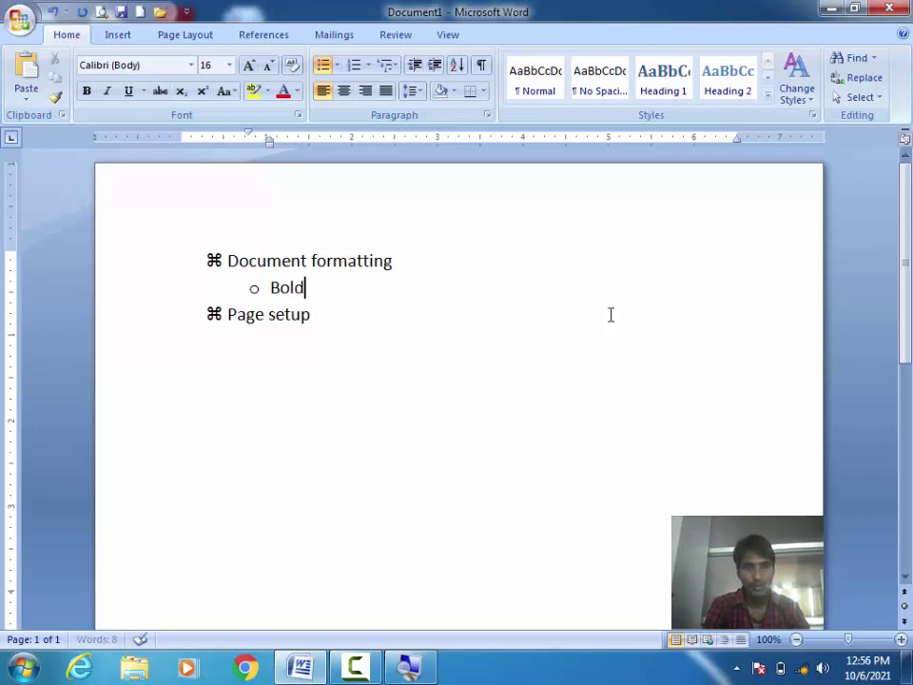
key(Return)
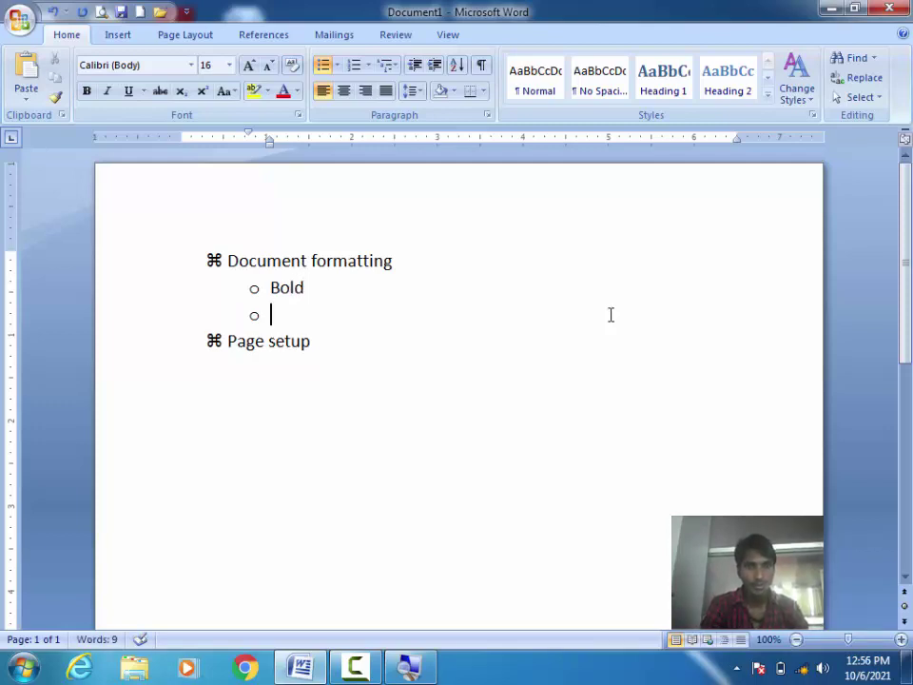
text(Italic)
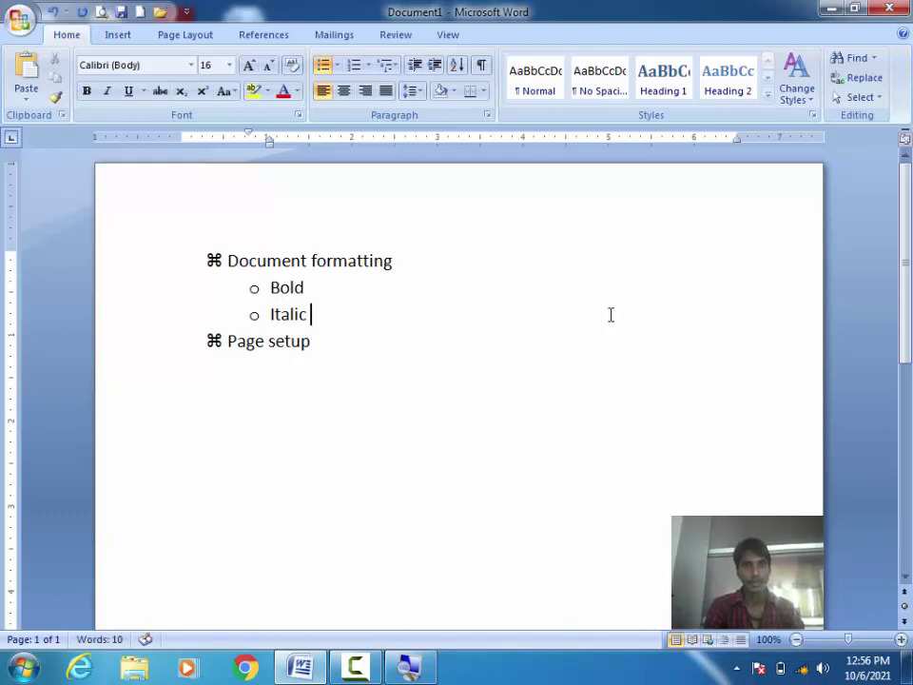
key(Return)
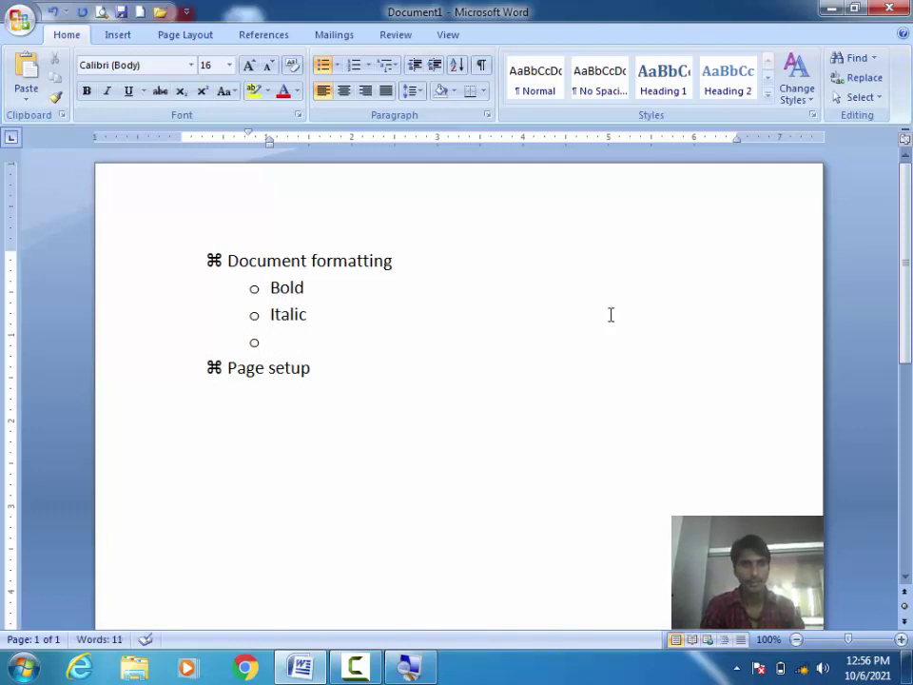
text(Unde)
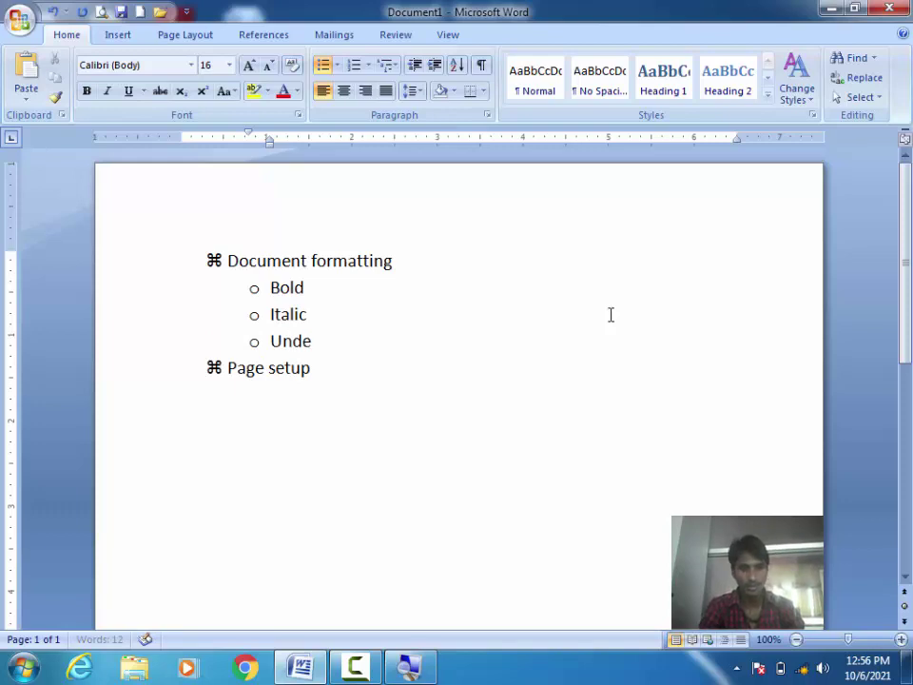
text(rline)
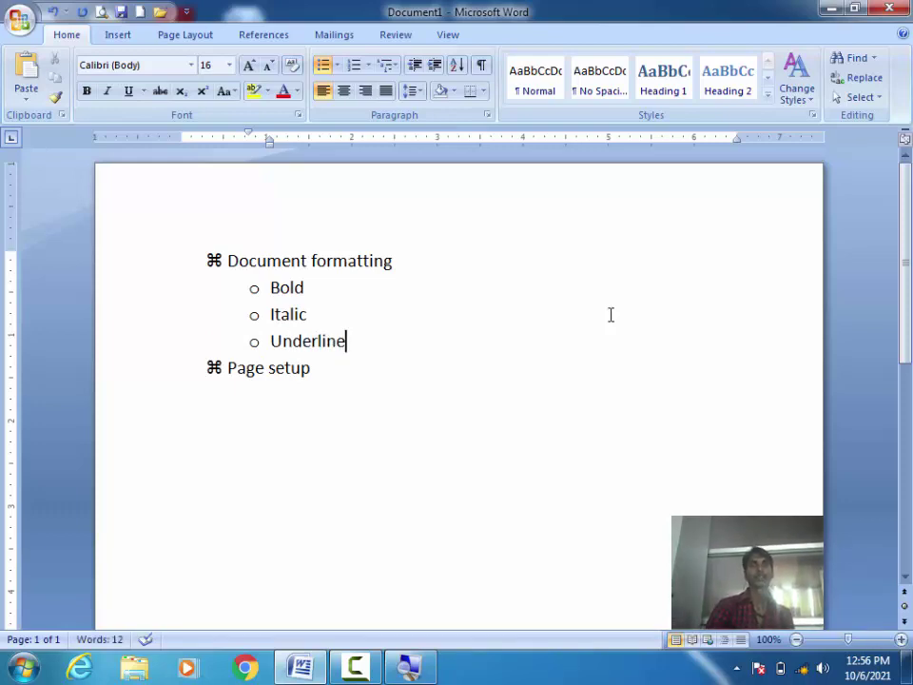
Nest third-level items Kuchh or and Jyfuyj under Underline, removing the extra empty line.
key(Return)
key(Tab)
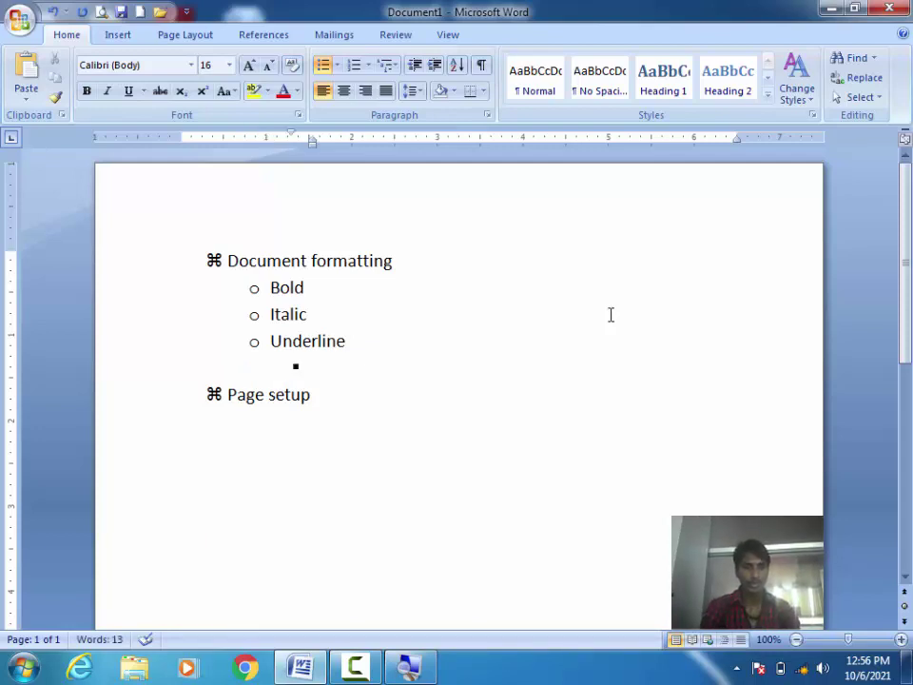
text(kuchh o)
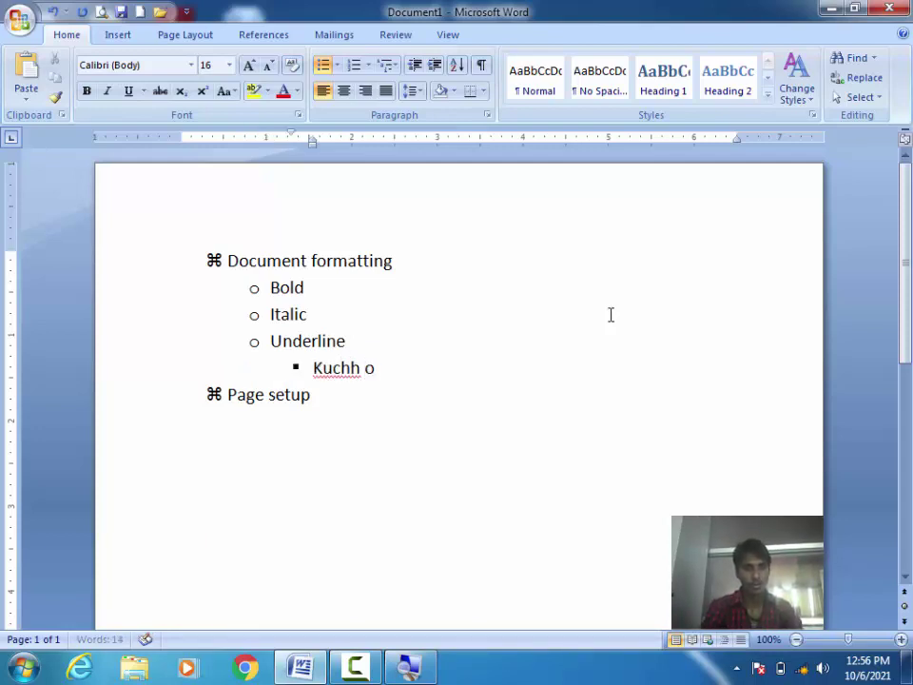
text(r)
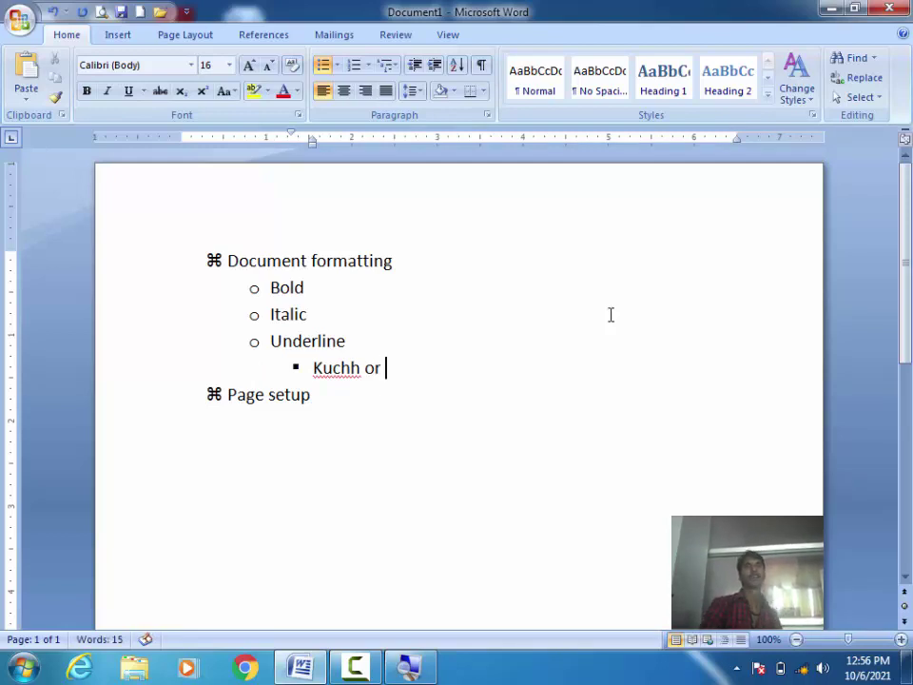
key(Return)
text(jyfuyj)
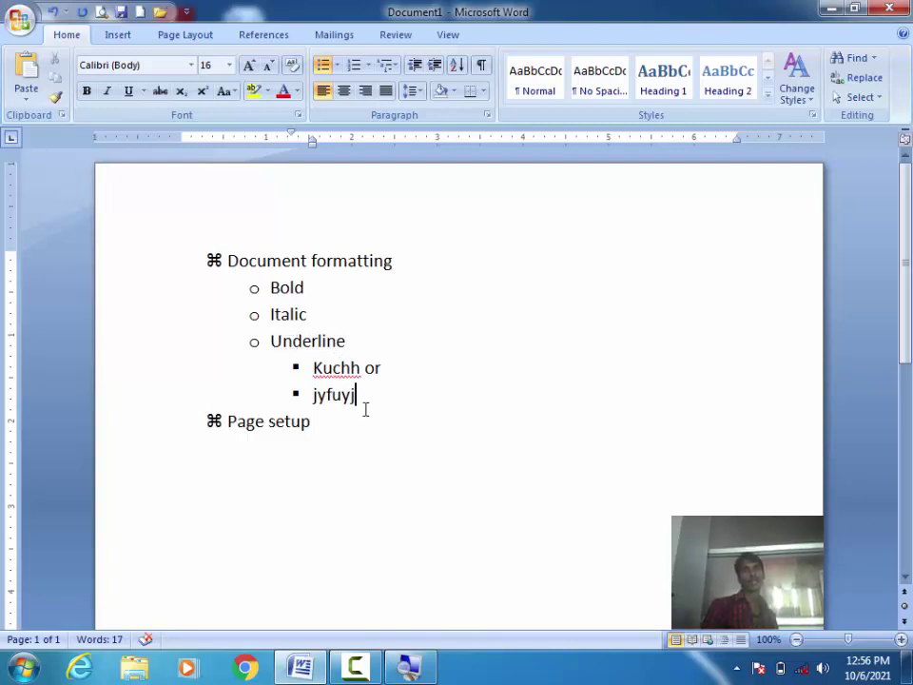
key(Return)
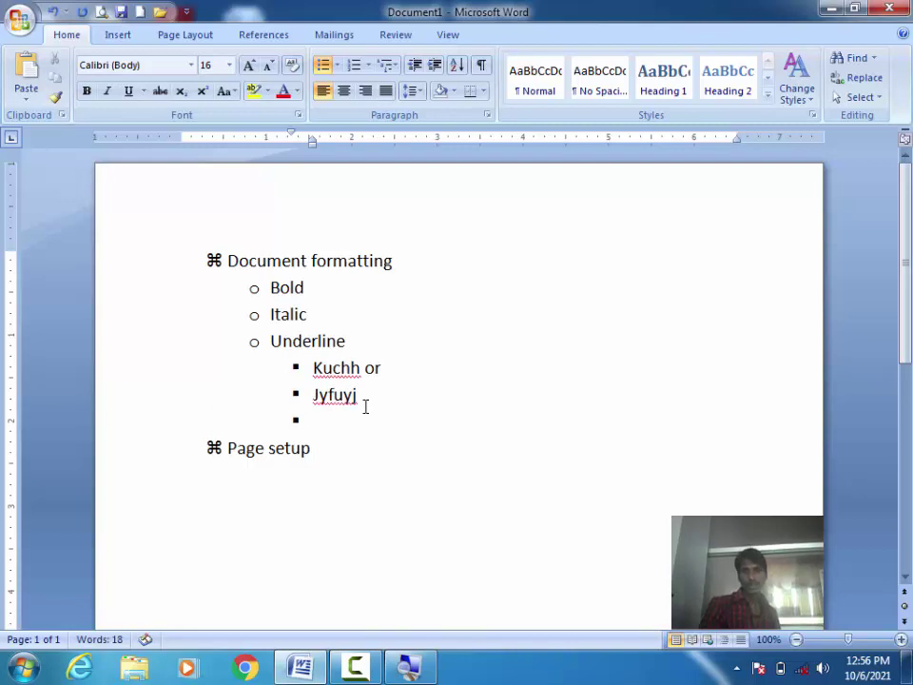
key(BackSpace)
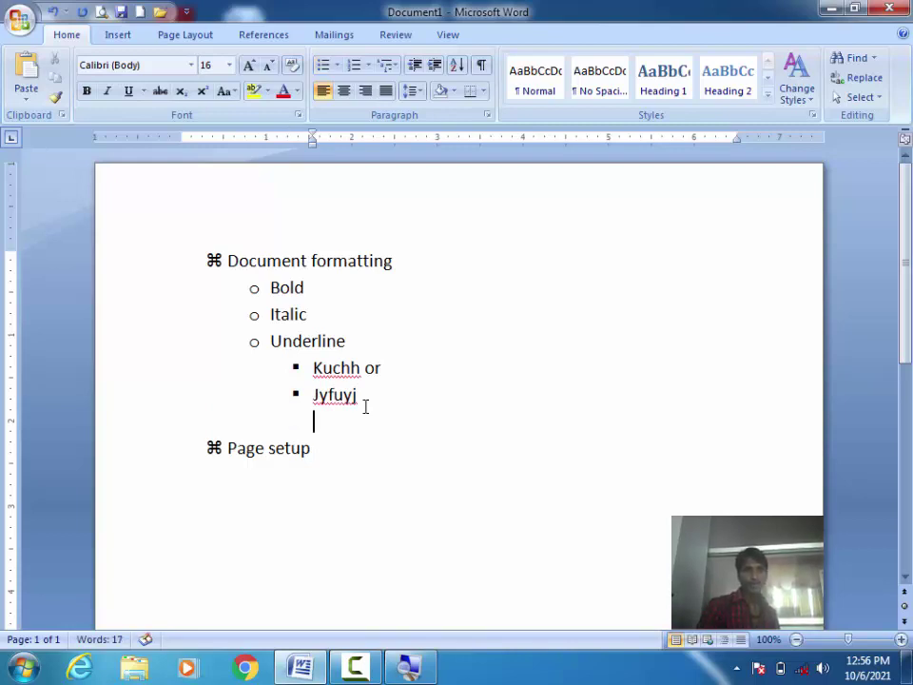
key(BackSpace)
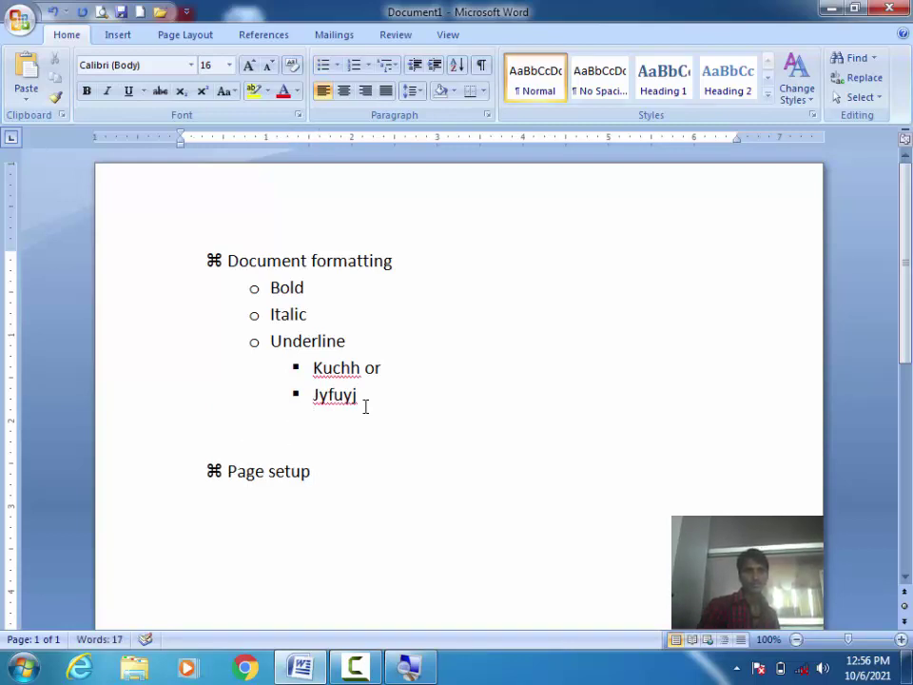
key(BackSpace)
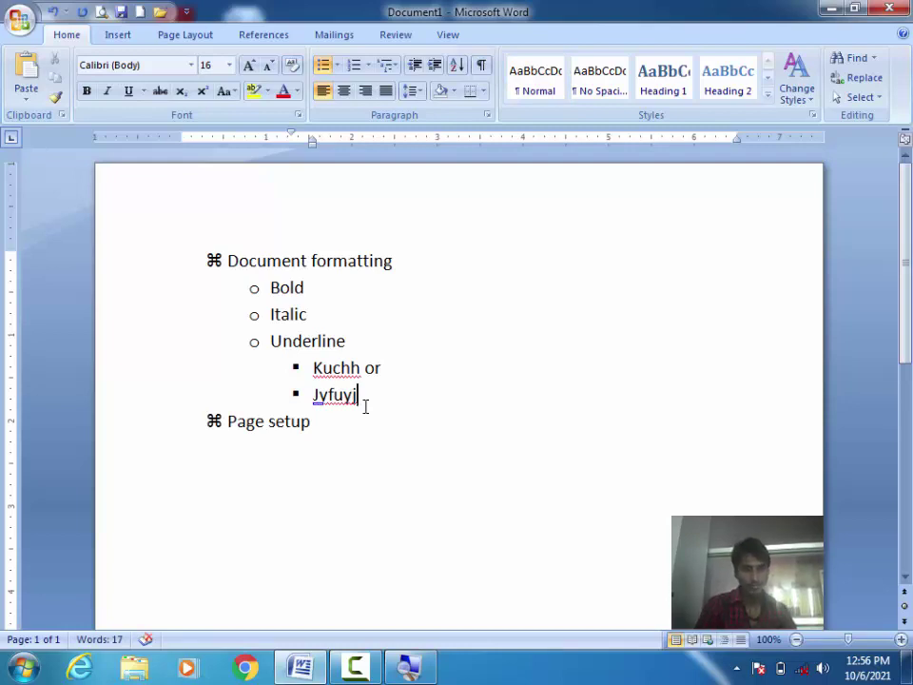
Add SubScript and SuperScript back at the second level.
key(Return)
key(shift+Tab)
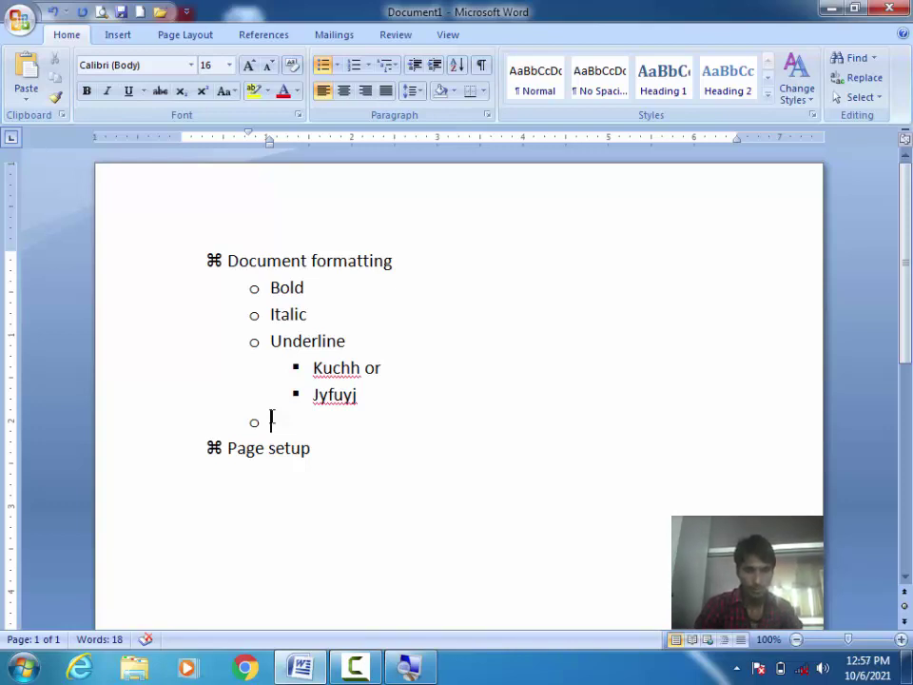
text(SubSc)
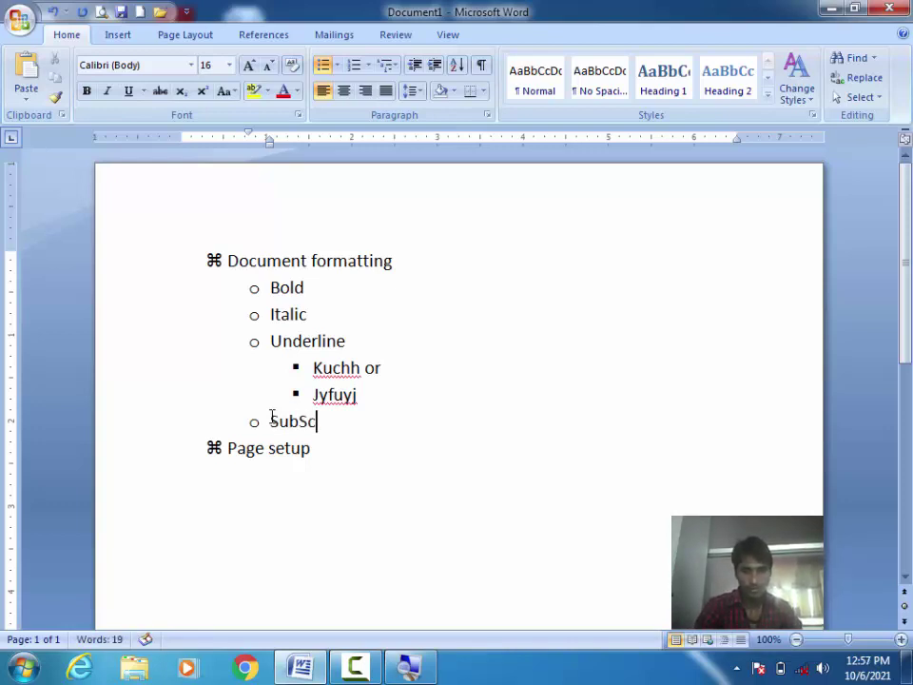
text(ript)
key(Return)
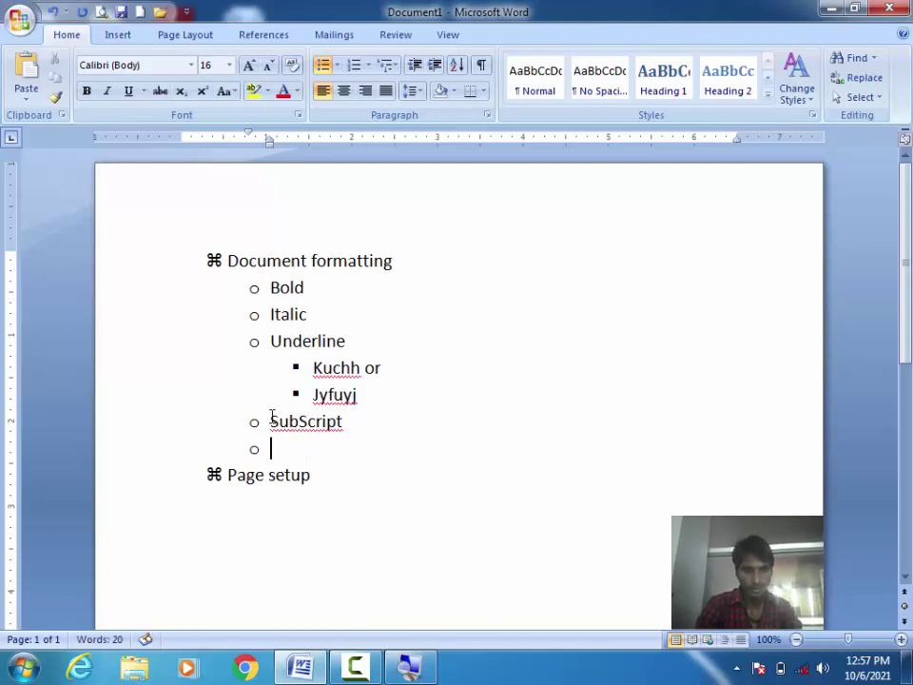
text(Super)
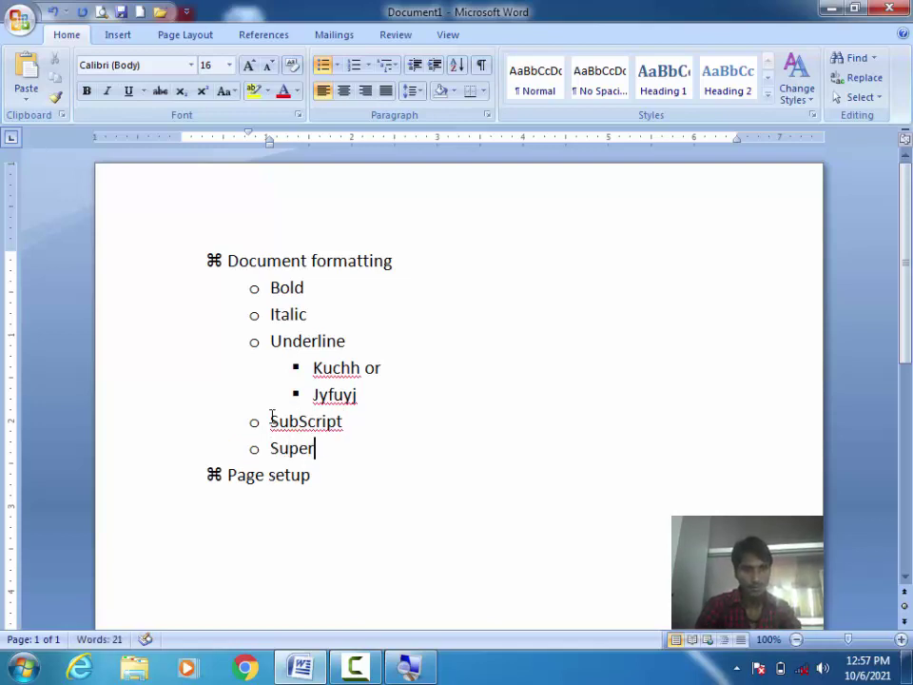
text(Script)
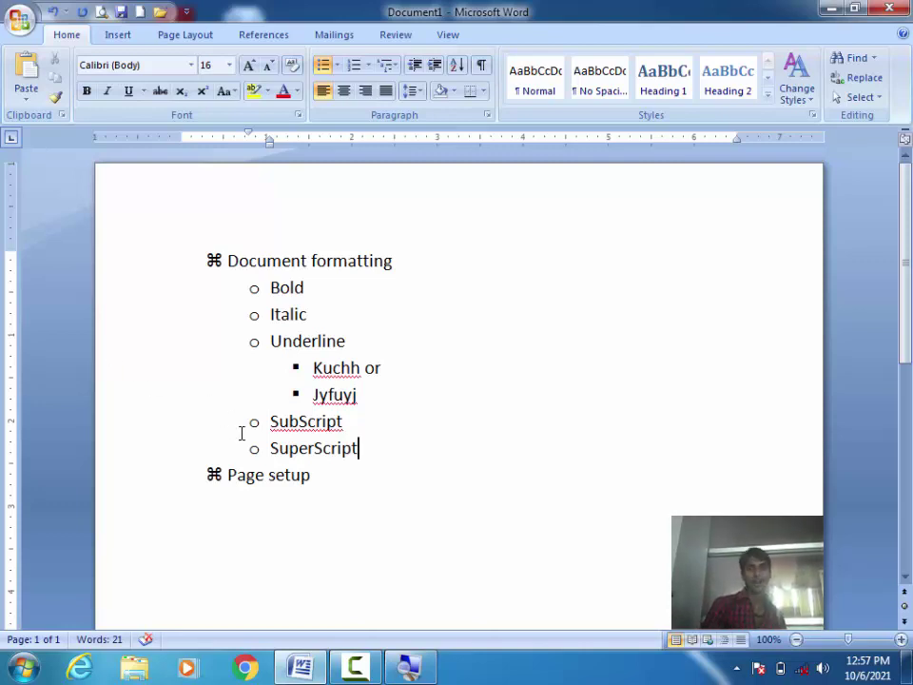
Add top-level items Dvnsidv and Sdlvhsdvi.
key(Return)
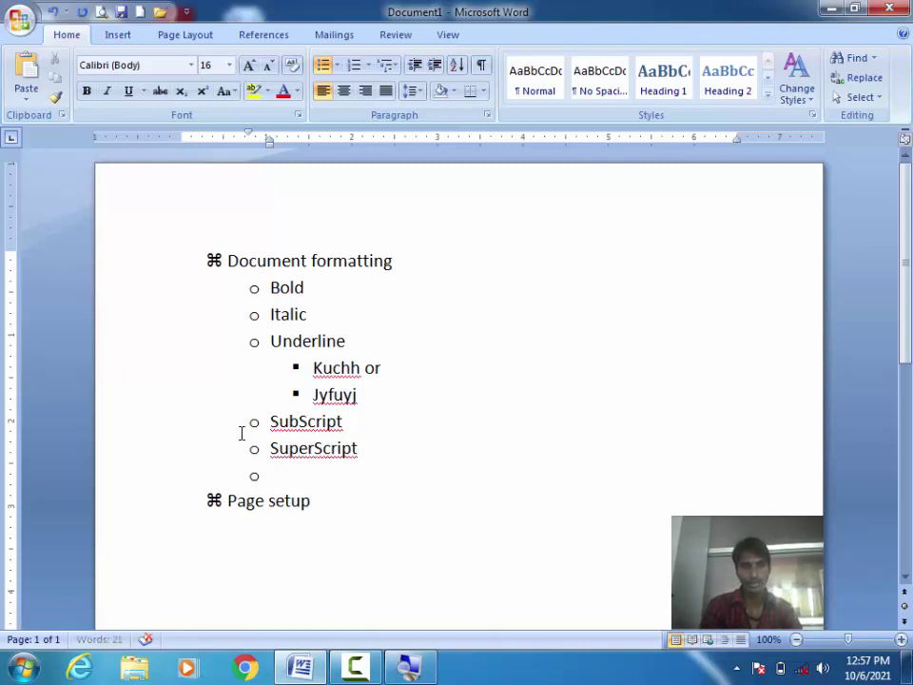
key(shift+Tab)
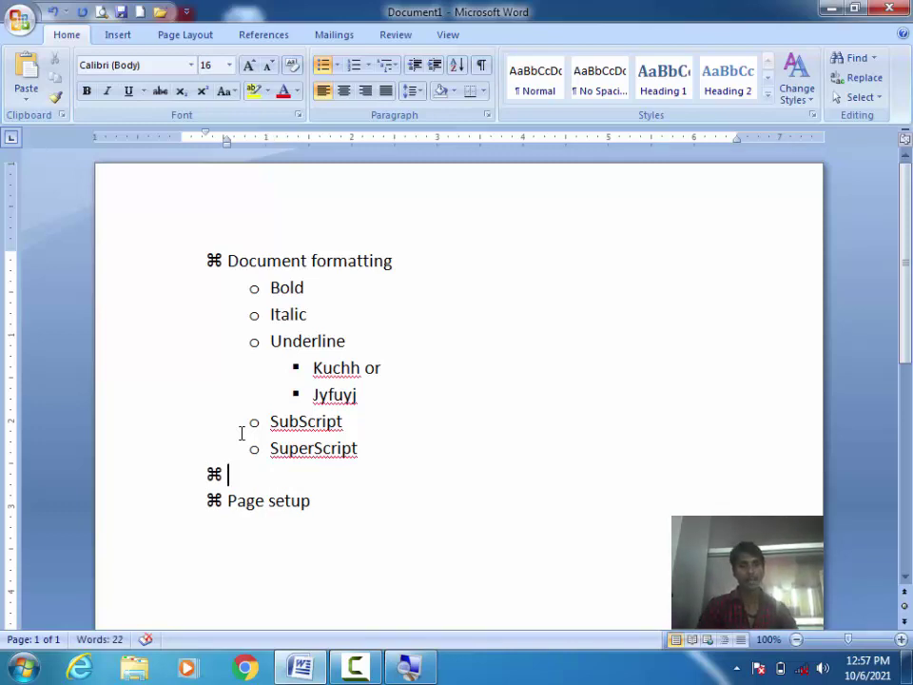
text(dvnsidv)
key(Return)
text(sdlvhsdvi)
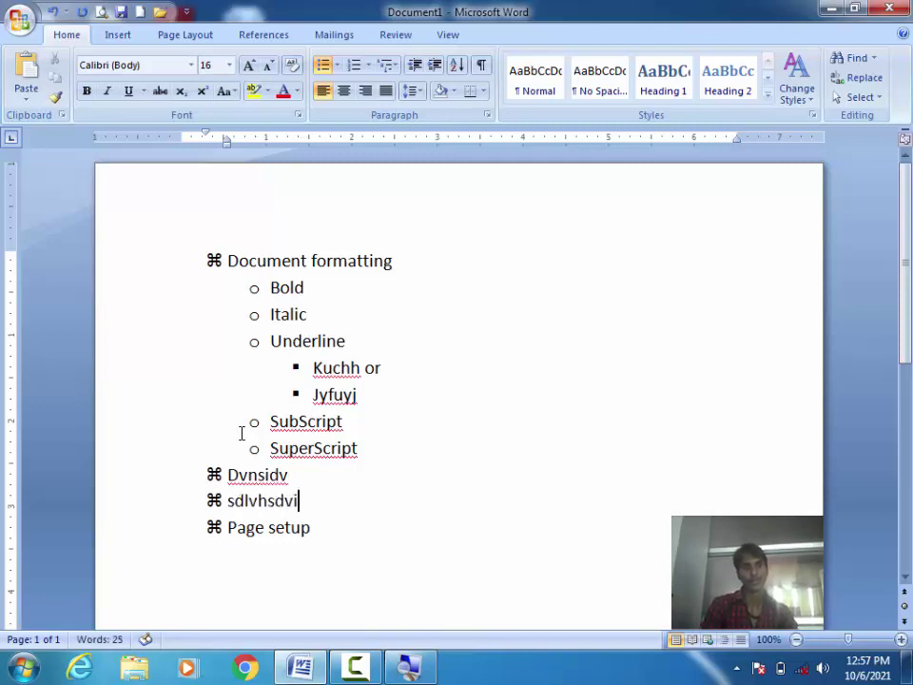
key(Return)
Nest a descending chain of items: Ukheuf, Ugdwugd, Uhfegufe, Ufgeiwufgwu, each one level deeper.
key(Tab)
text(ukheuf)
key(Return)
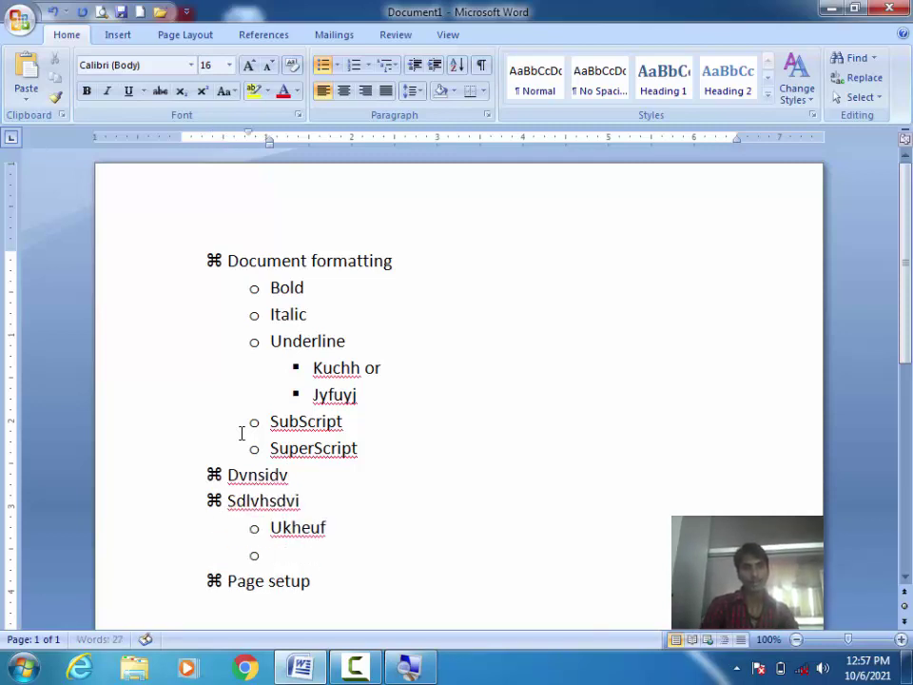
key(Tab)
text(ugdwugd)
key(Return)
key(Tab)
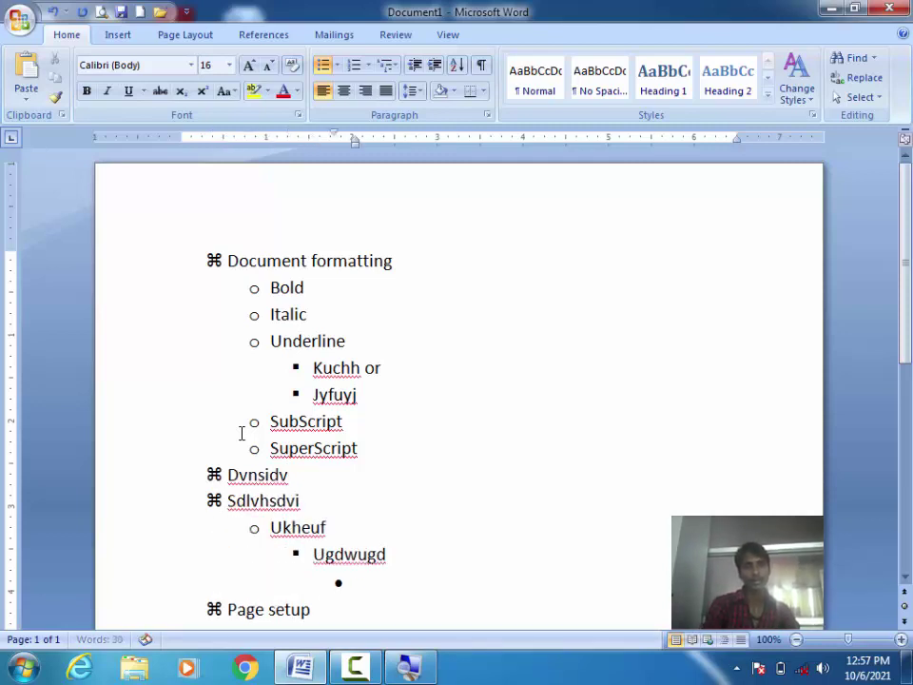
text(uhfegufe)
key(Return)
key(Tab)
text(ufgeiwufgw)
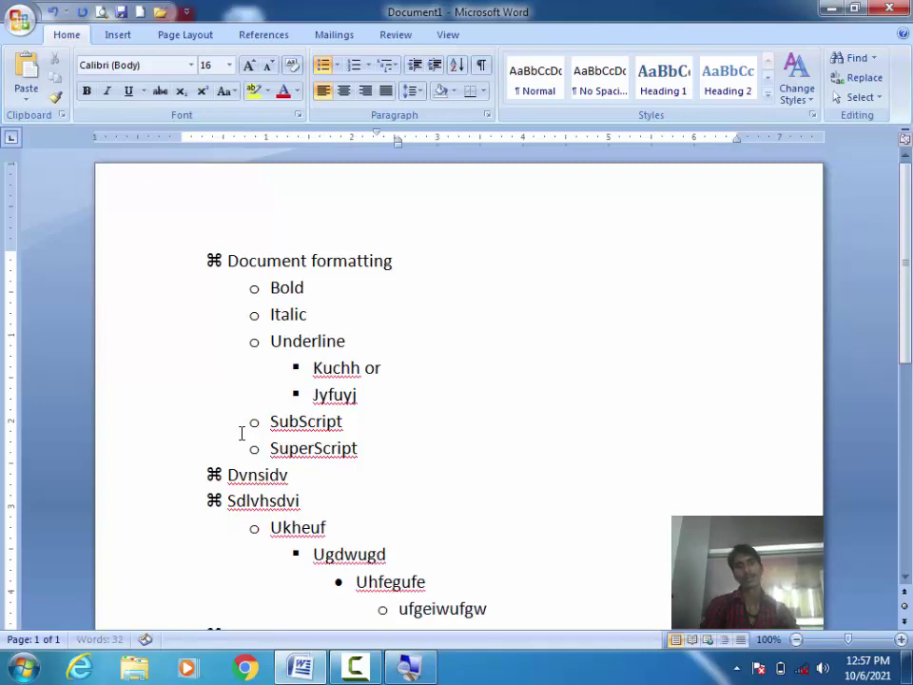
text(u)
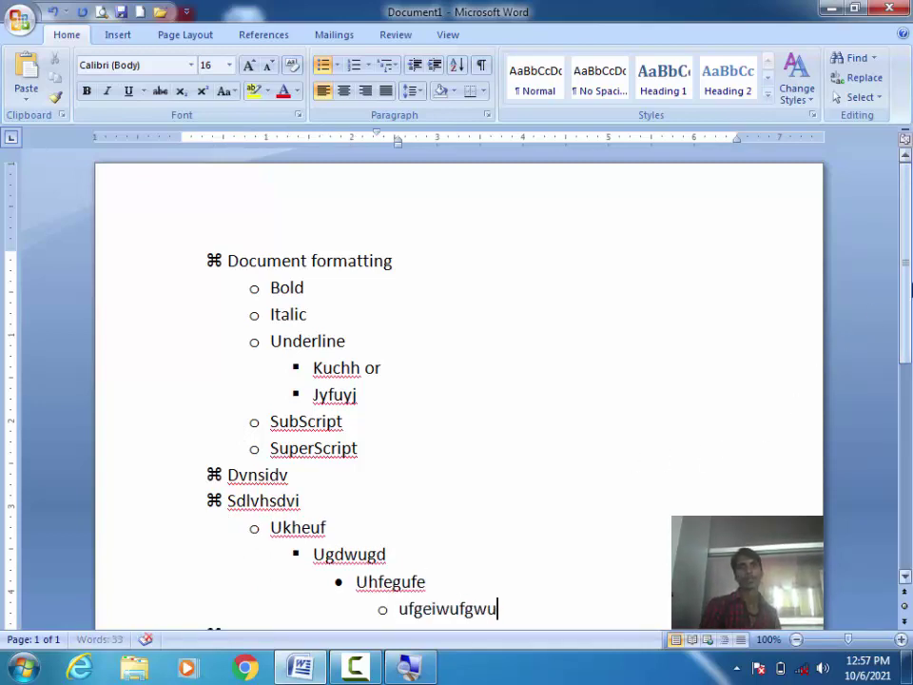
scroll(911, 318, down, 1)
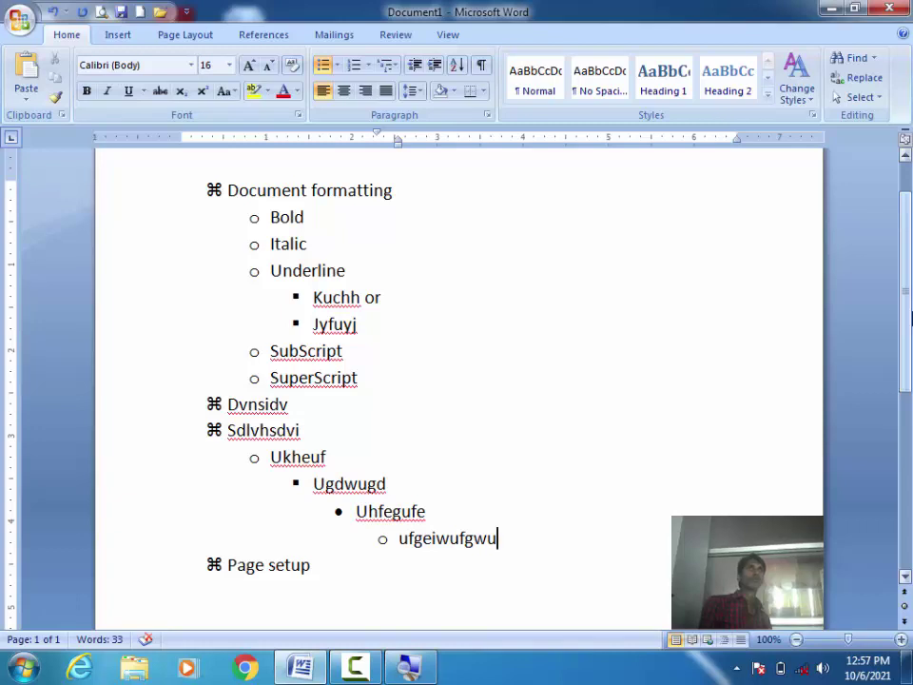
Select all the text and delete the entire nested ⌘ list.
key(ctrl+a)
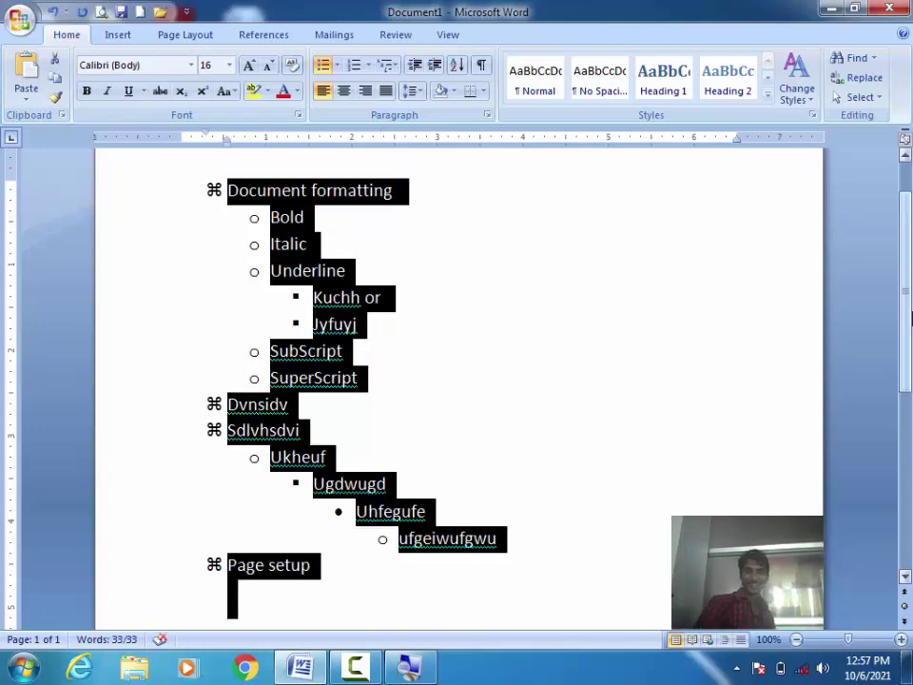
key(Delete)
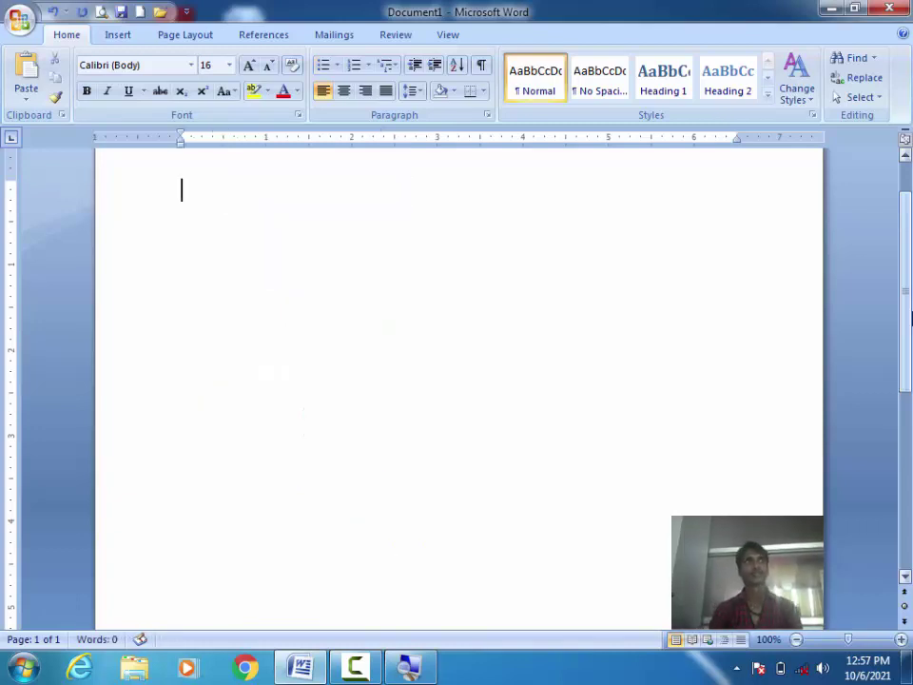
Start a 1. 2. 3. numbered list: Kueuguew, efoihwoife, welihfweoiuf, ikwhekiweg.
click(370, 67)
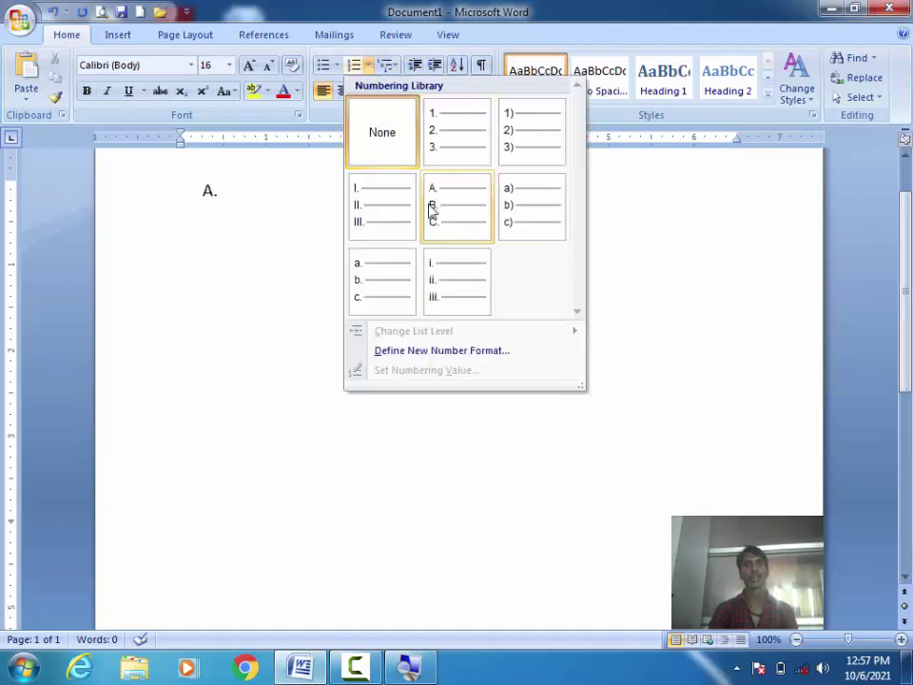
click(456, 138)
text(Kueuguew)
key(Return)
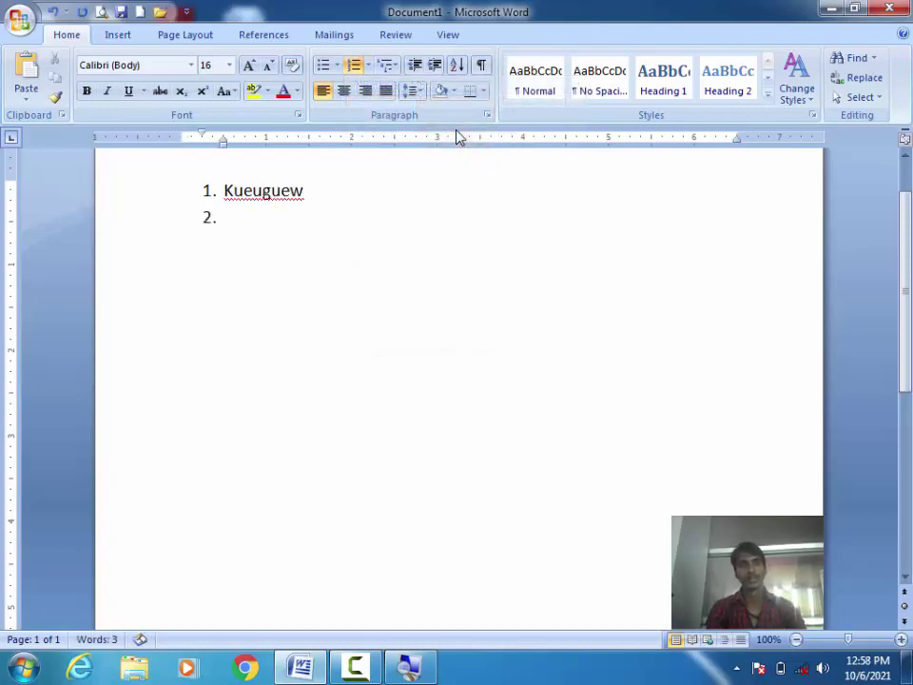
text(efoihwoife)
key(Return)
text(welihfweoiuf)
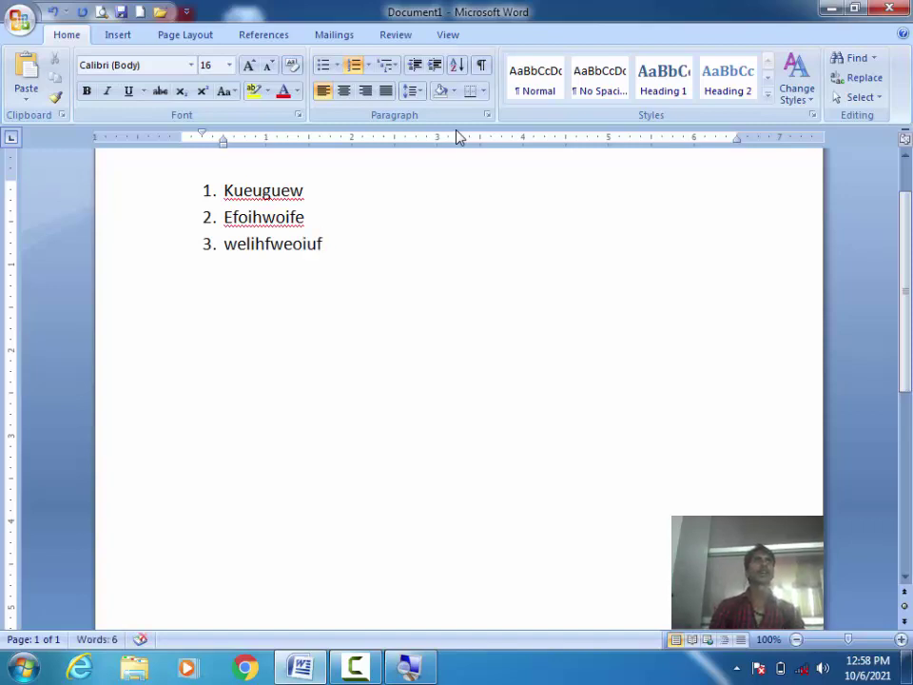
key(Return)
text(ikwhekiweg)
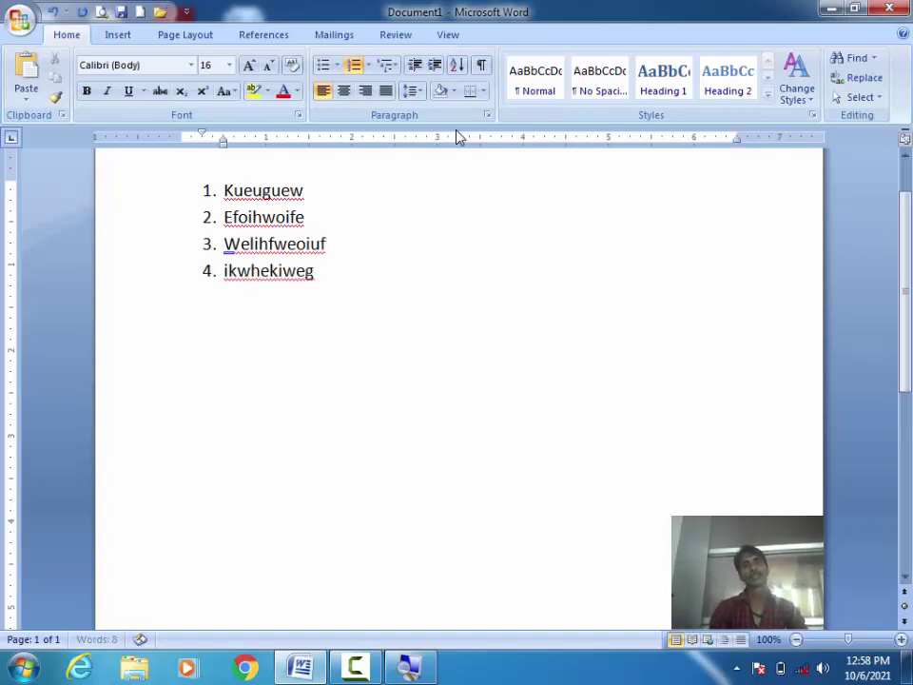
Insert lettered sub-items kughreu, orgherou and kughweu under Kueuguew.
key(Up)
key(Up)
key(Up)
key(Return)
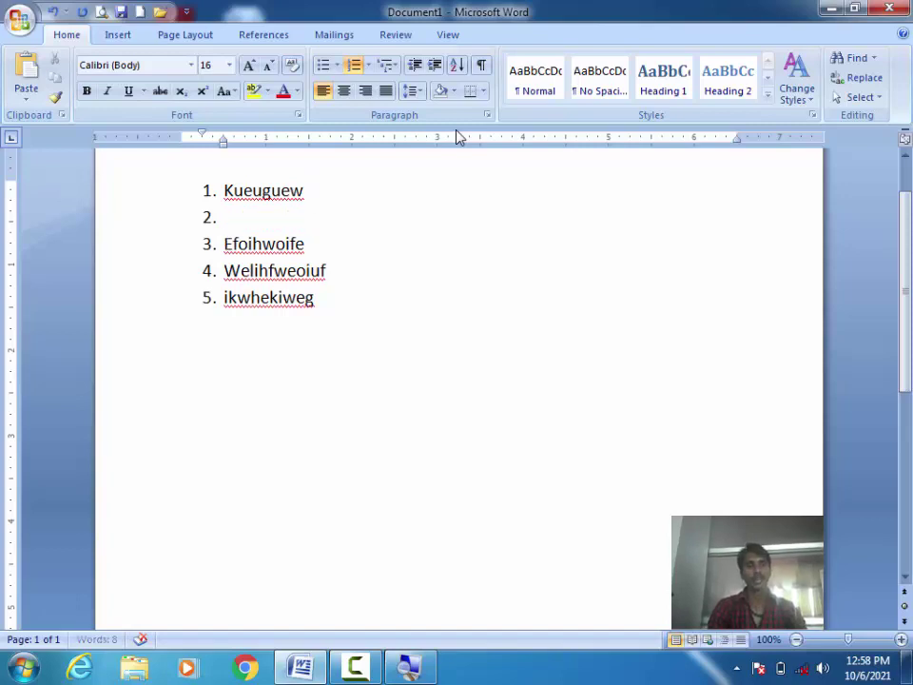
key(Tab)
text(kughreu)
key(Return)
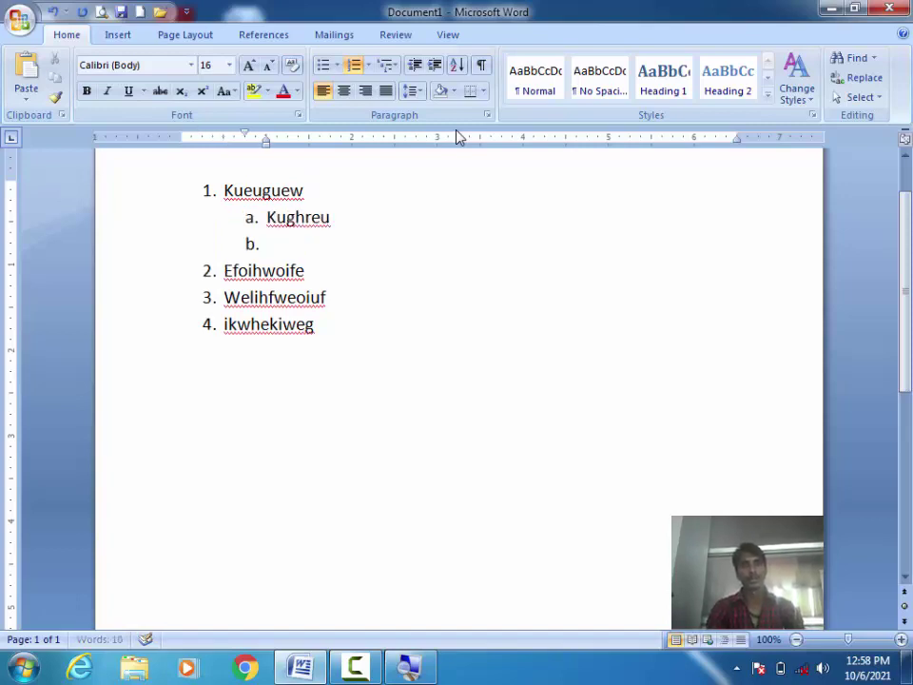
text(orgherou)
key(Return)
text(kughweu)
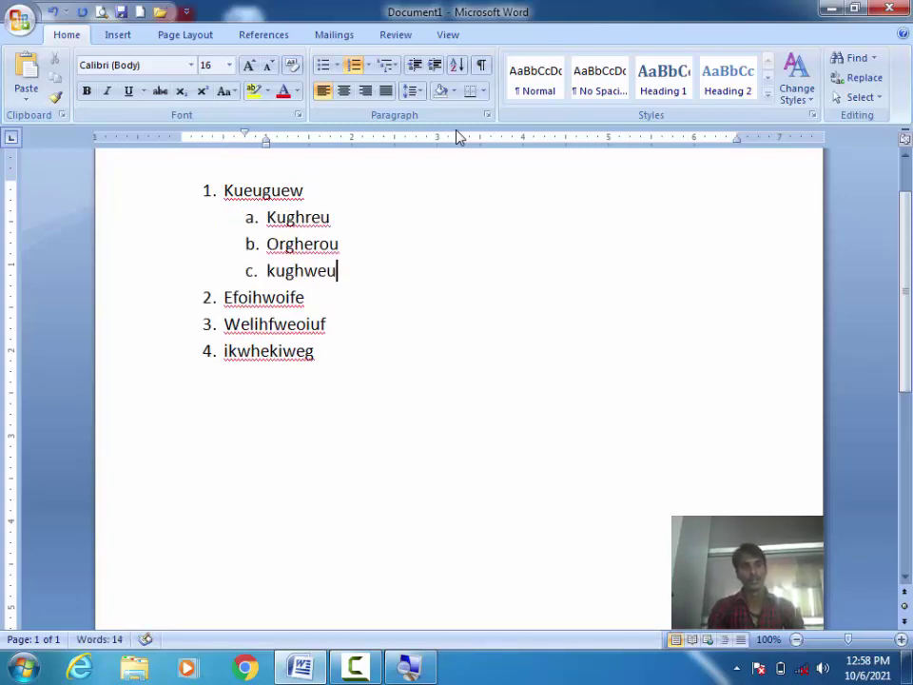
Nest roman-numeral items wwkeuhwekug, ewjhewku and fkwjehfkuew under kughweu.
key(Return)
key(Tab)
text(wwkeuhwekug)
key(Return)
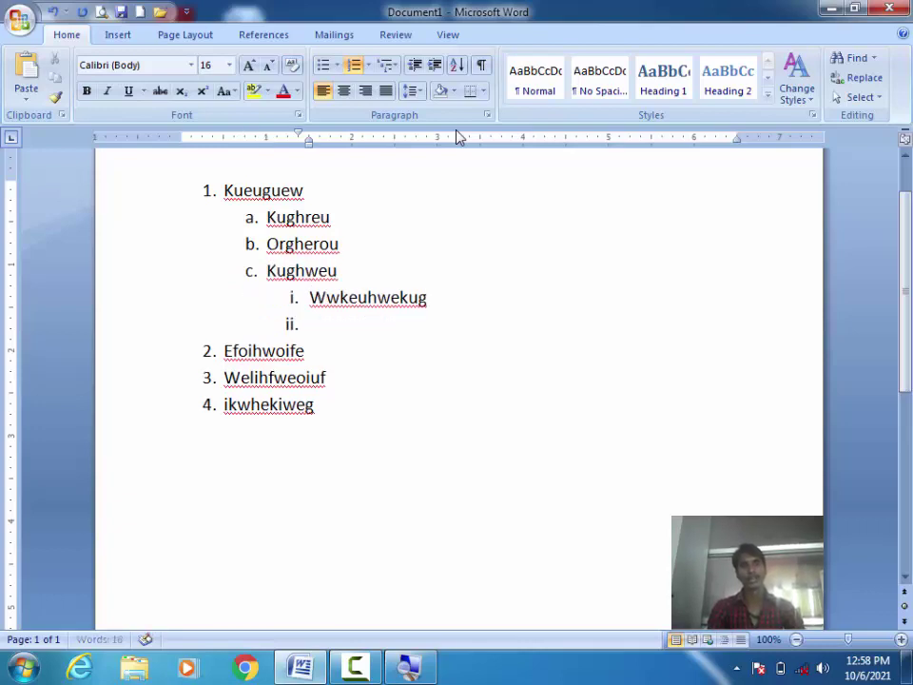
text(ewjhewku)
key(Return)
text(fkwjehfkuew)
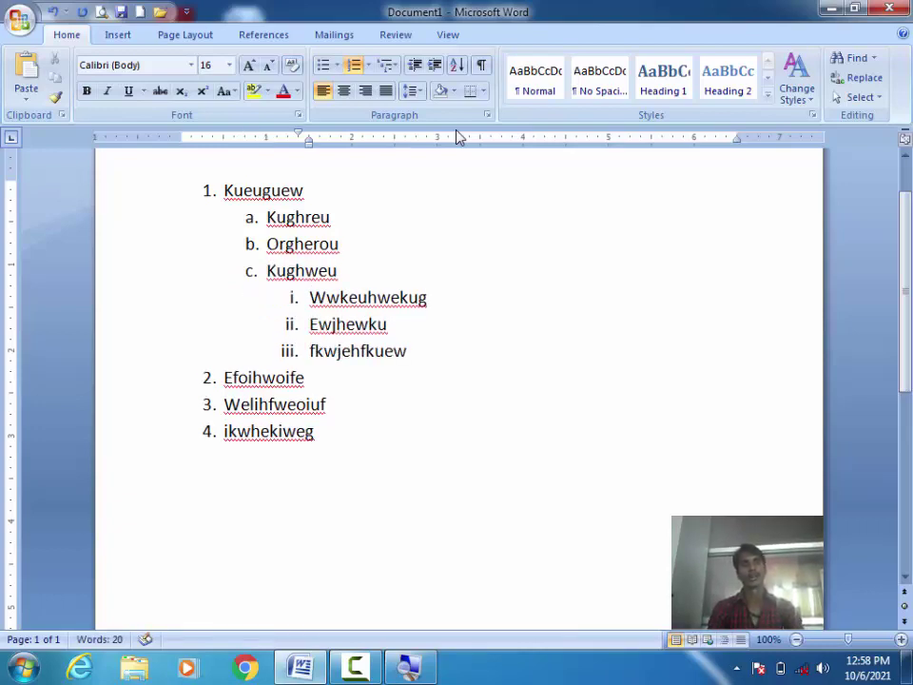
Add lettered sub-items d) igjir and e) weligjweoig.
key(Return)
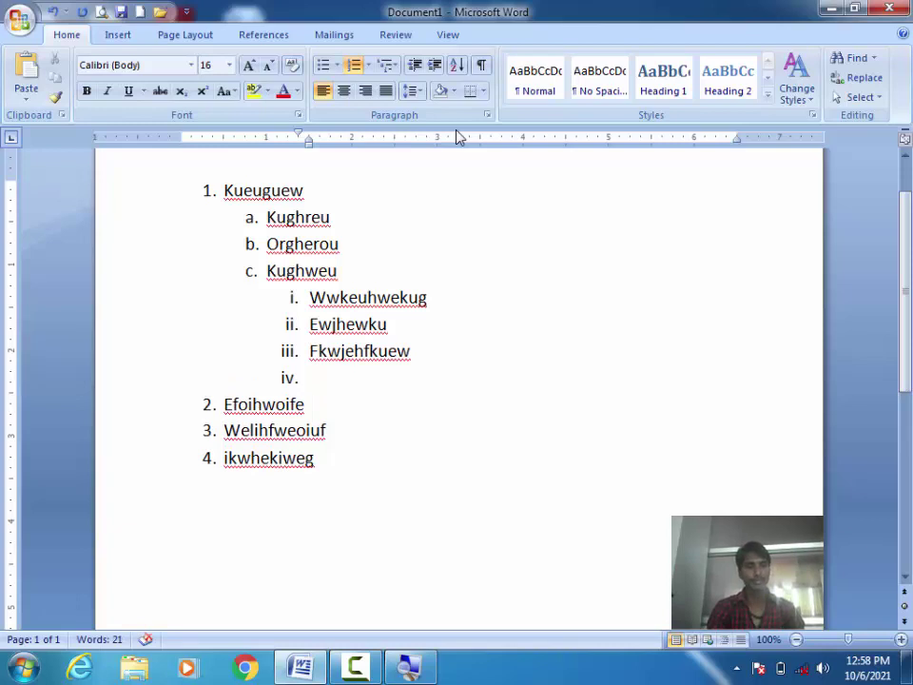
key(shift+Tab)
text(igjir)
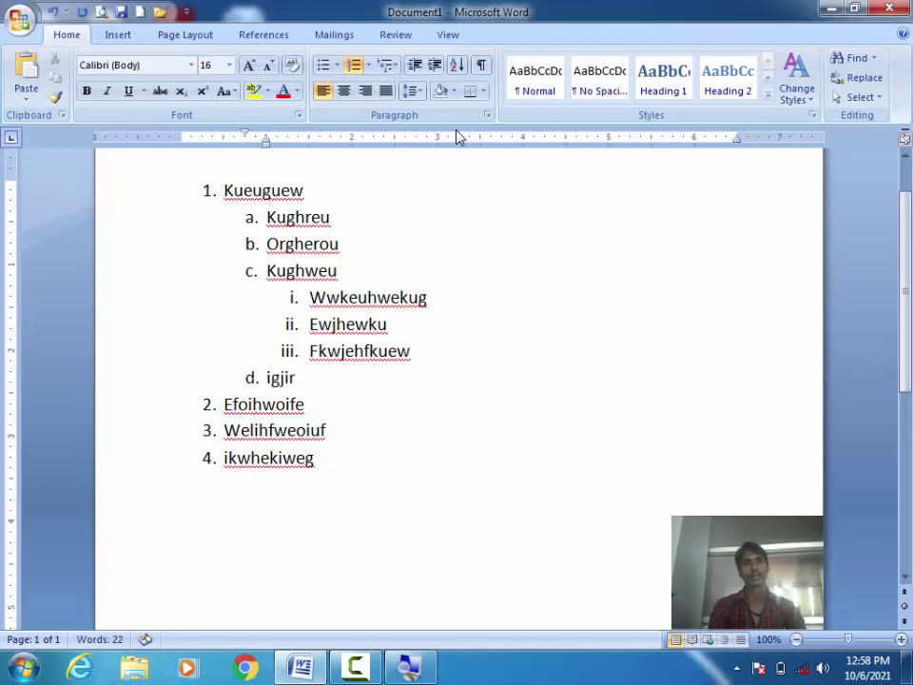
key(Return)
text(weligjweoig)
Add top-level items lskgvglseig and ekjnwfekjf after the nested block.
key(Return)
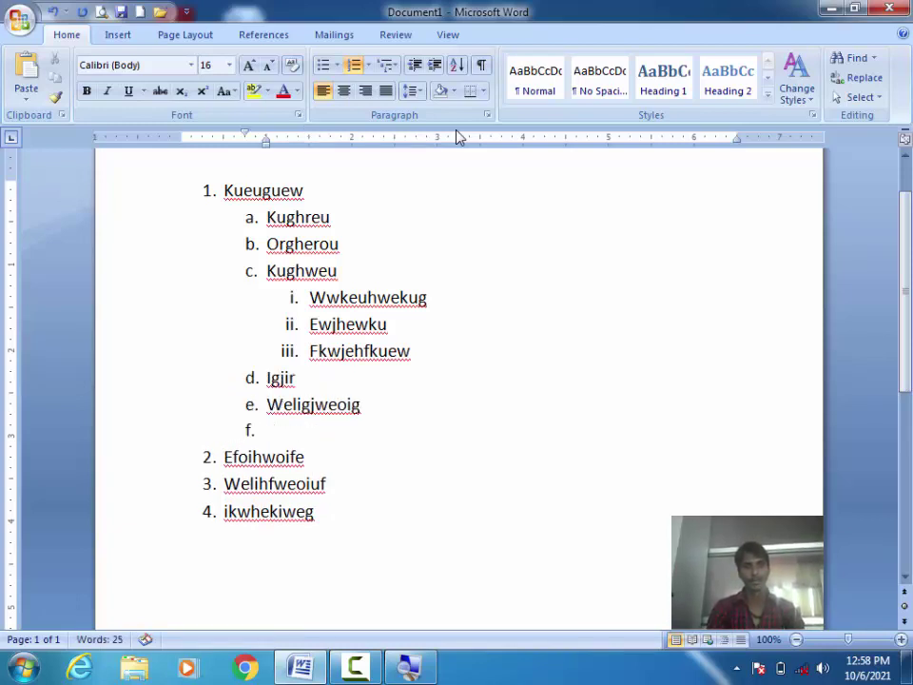
key(shift+Tab)
text(lskgvglseig)
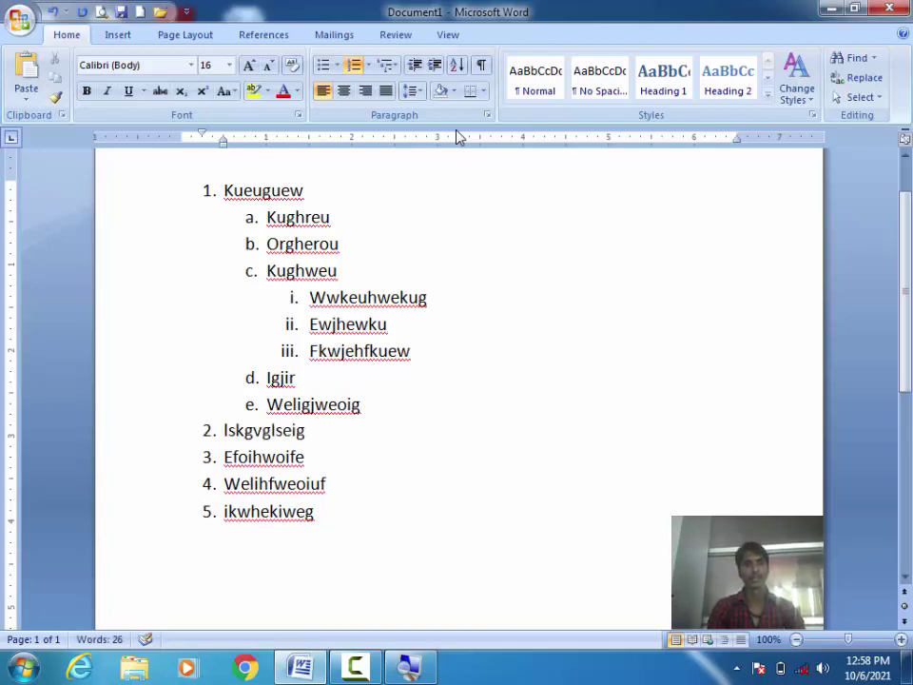
key(Return)
text(ekjnwfekjf)
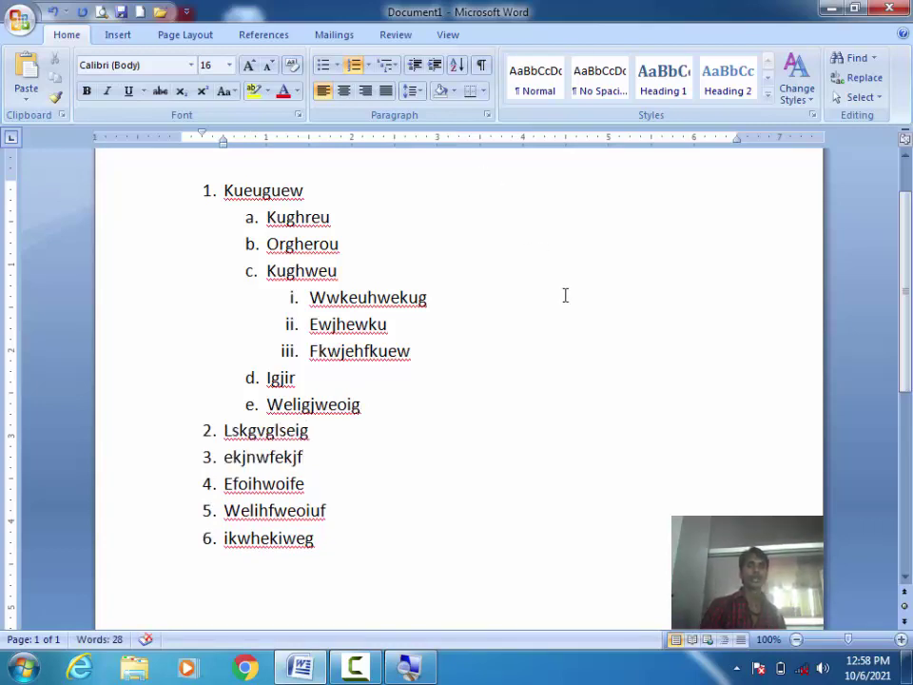
click(335, 531)
drag(335, 531, 378, 561)
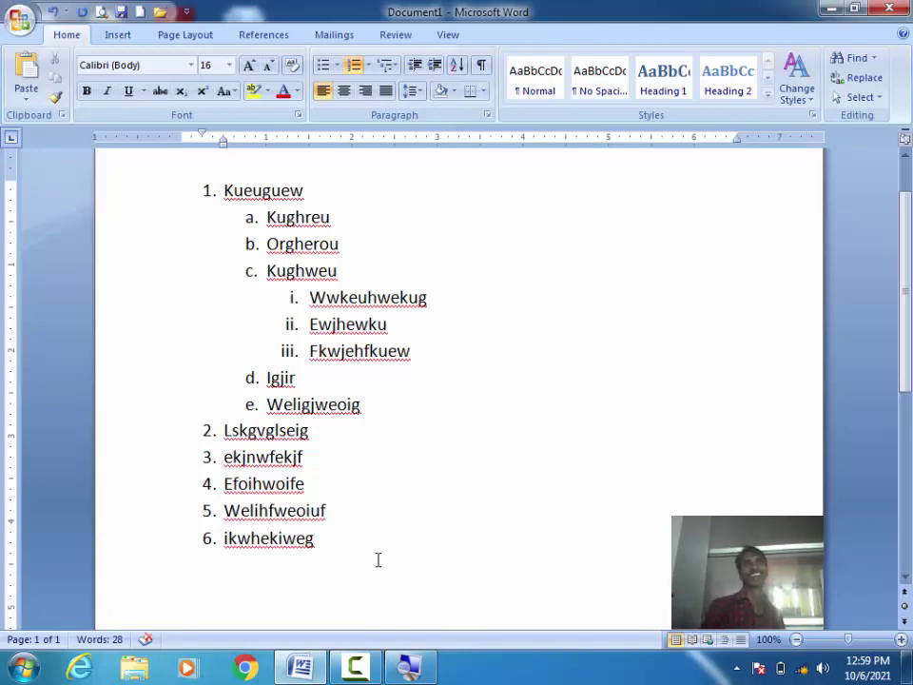
Clear the numbered list and a test word, leaving an unnumbered blank page.
key(ctrl+a)
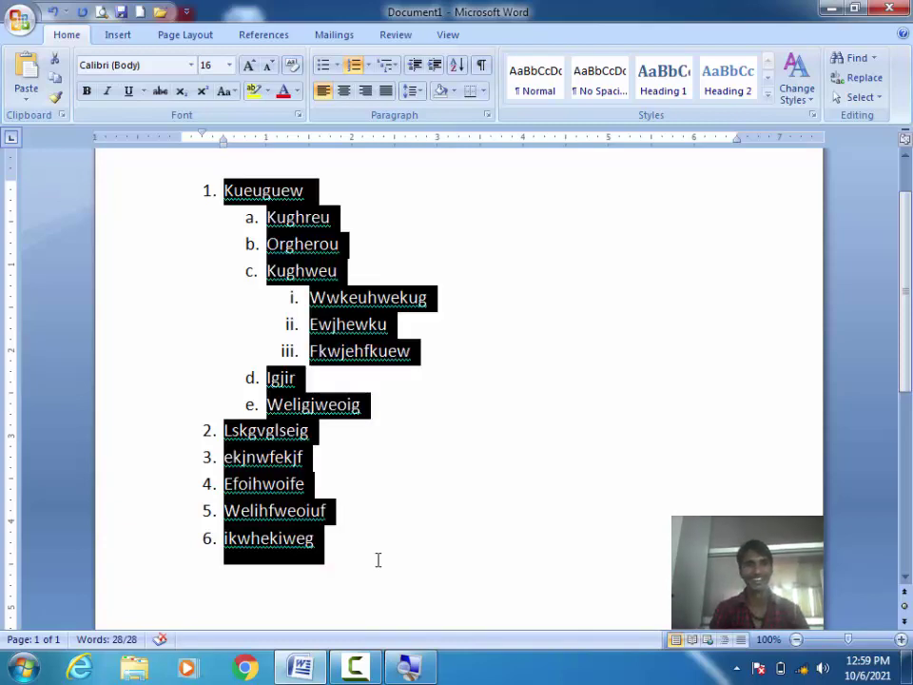
key(Delete)
key(BackSpace)
key(BackSpace)
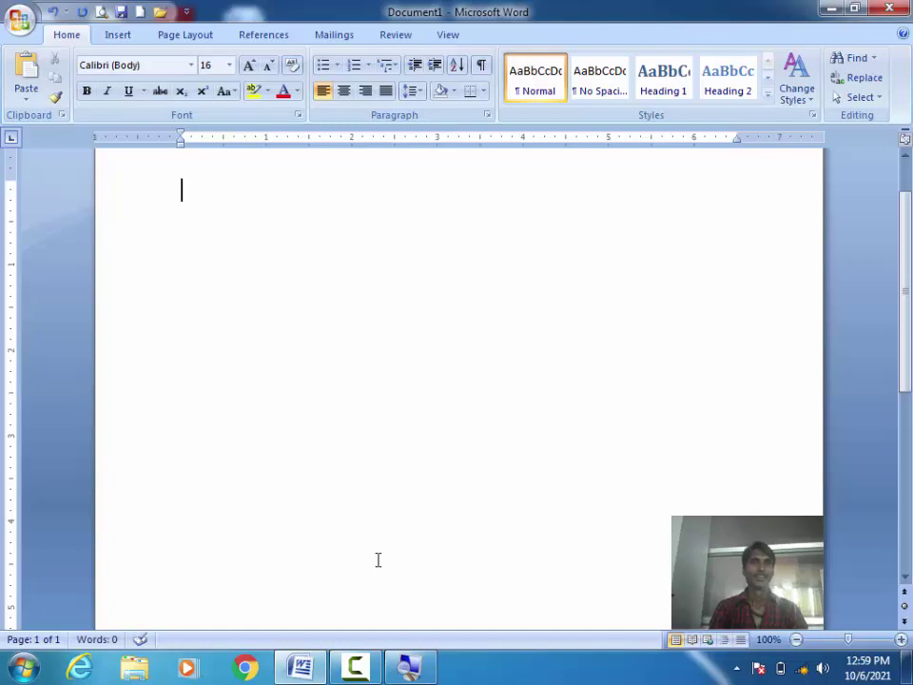
text(Wlknhwje)
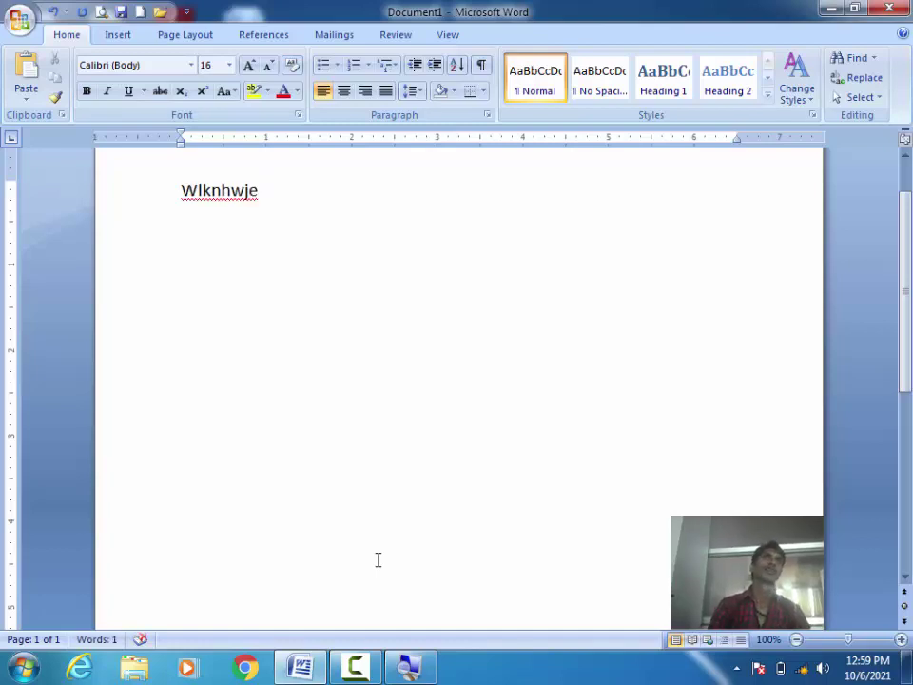
key(ctrl+a)
key(Delete)
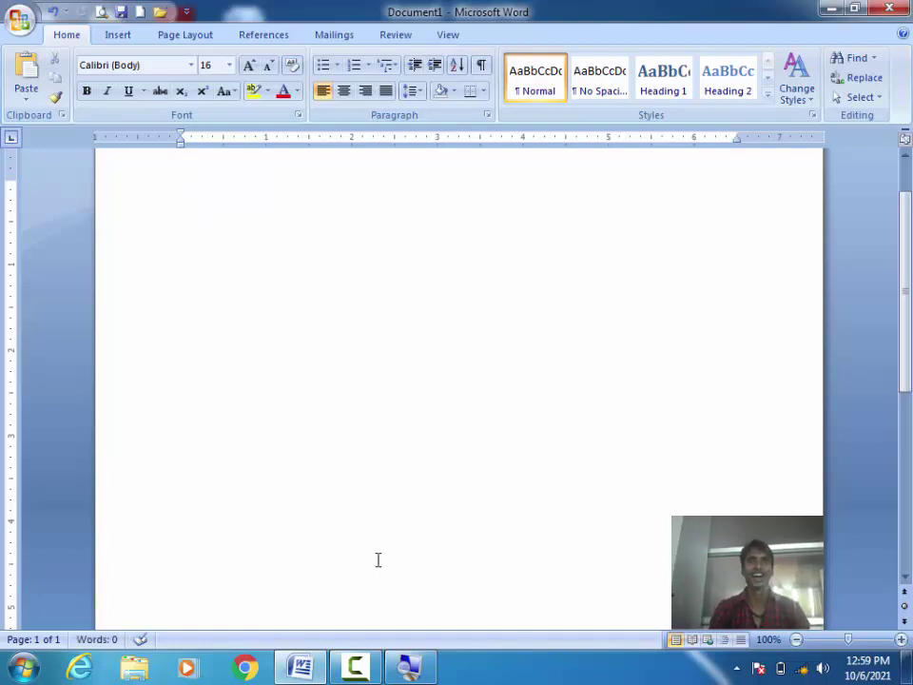
Apply the 1) a) i) multilevel list and type items nested to three levels.
click(396, 67)
mouse_move(488, 312)
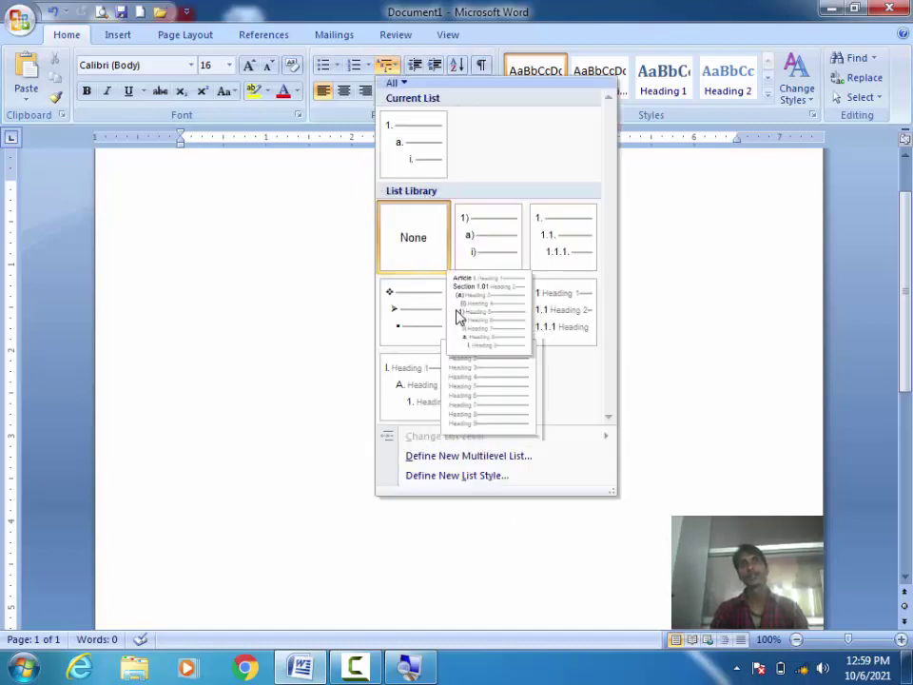
click(468, 249)
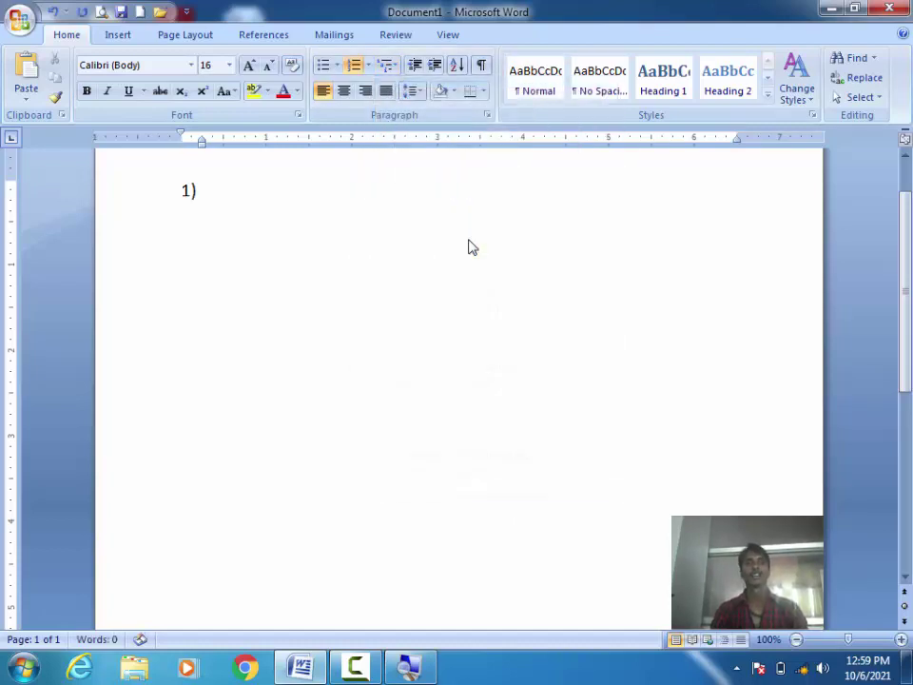
text(wekffhwefu)
key(Return)
text(weljfhweku)
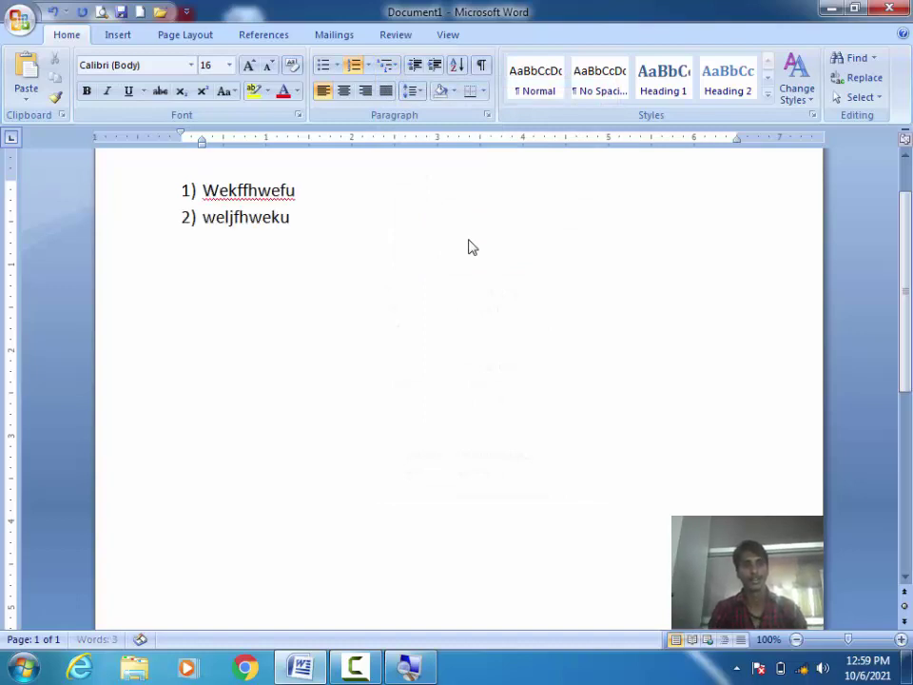
key(Return)
key(Tab)
text(wejkhfewu)
key(Return)
key(Tab)
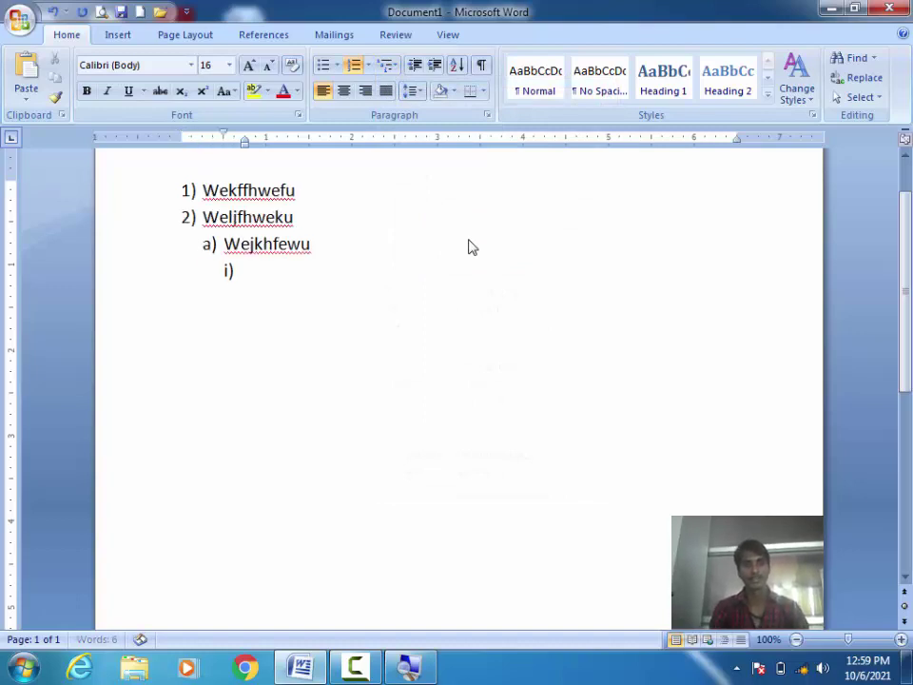
text(wkejhgukwef)
key(Return)
text(welhfwe)
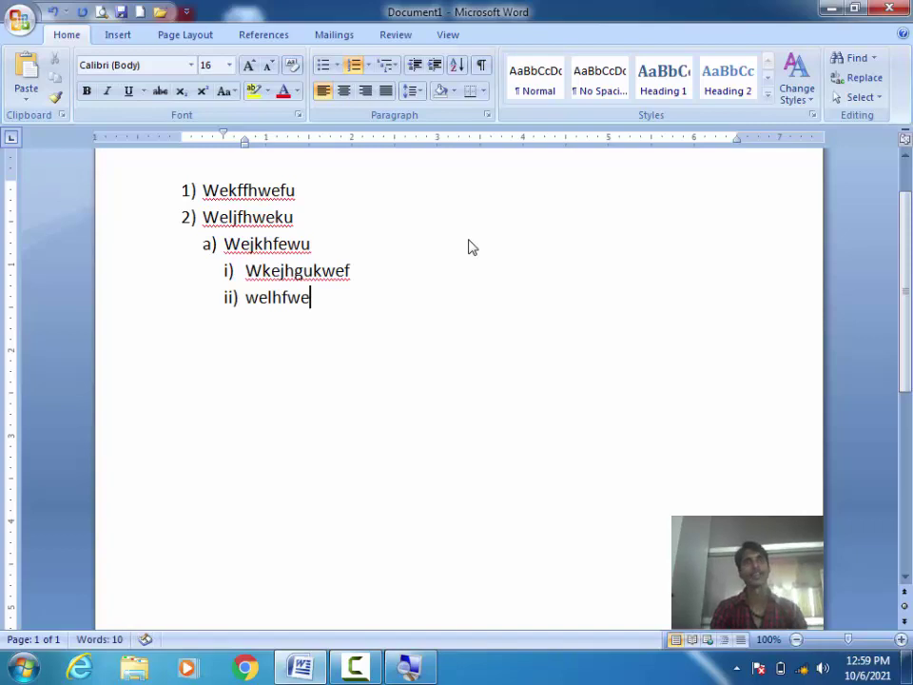
Select all and delete the multilevel list and its remaining numbering.
key(ctrl+a)
key(BackSpace)
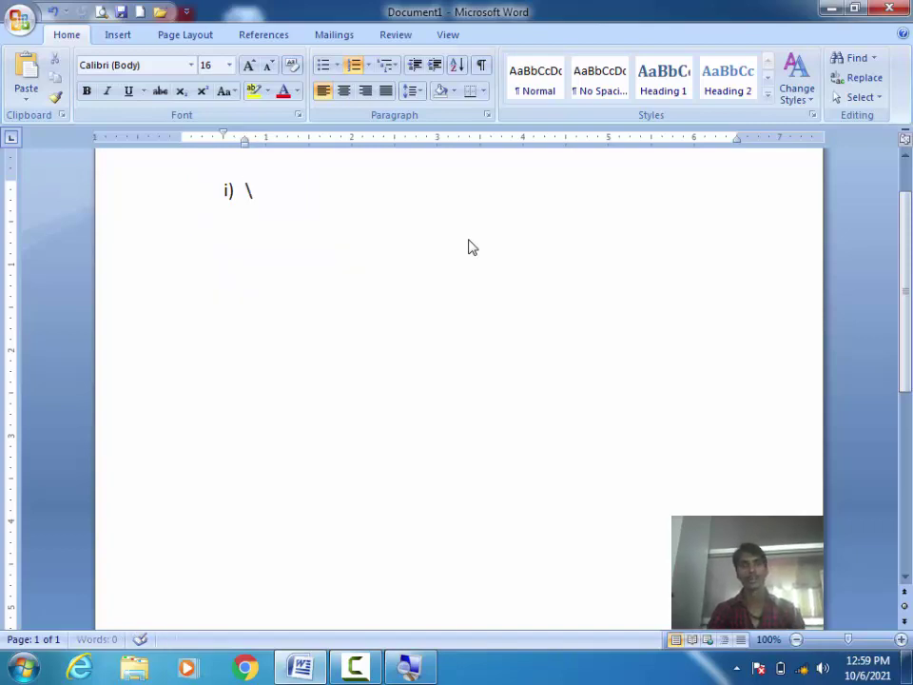
key(BackSpace)
key(BackSpace)
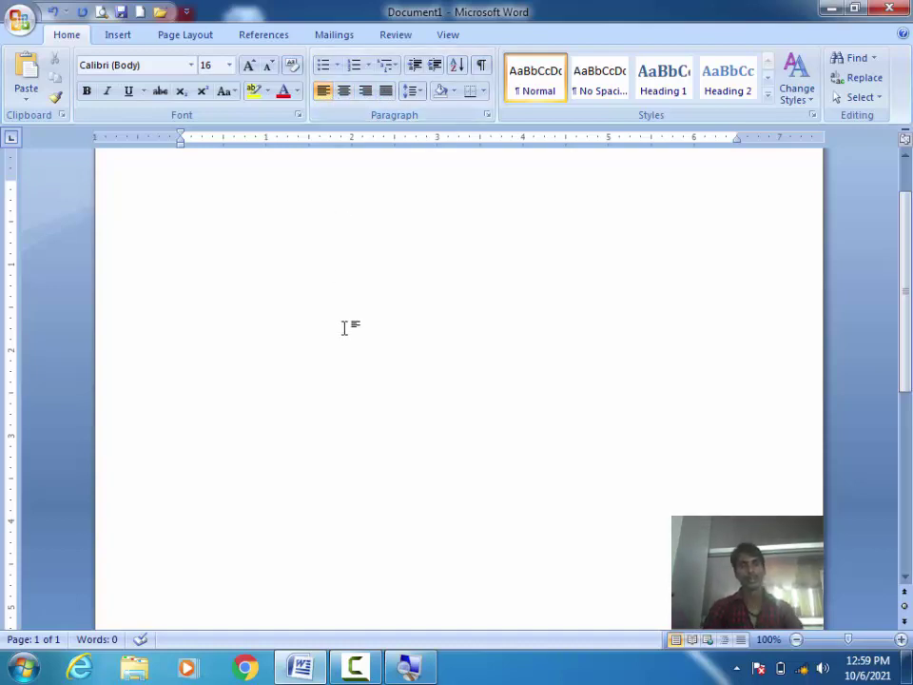
text(Us hsiugeufg sdfgsdfsufs ufsf)
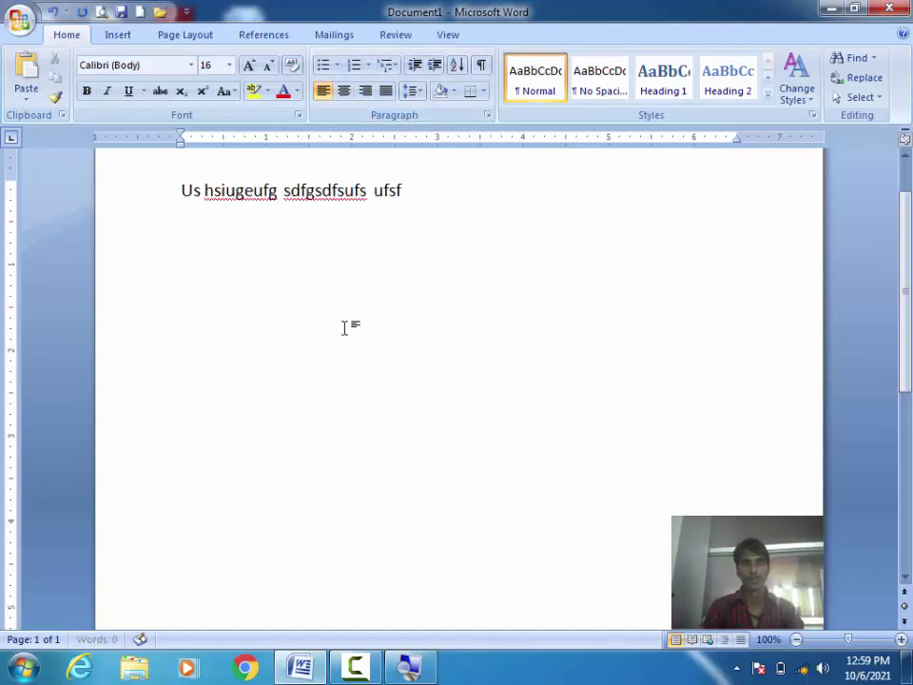
text(f sdufhsudh ushfiuwehfuwehf uwefh)
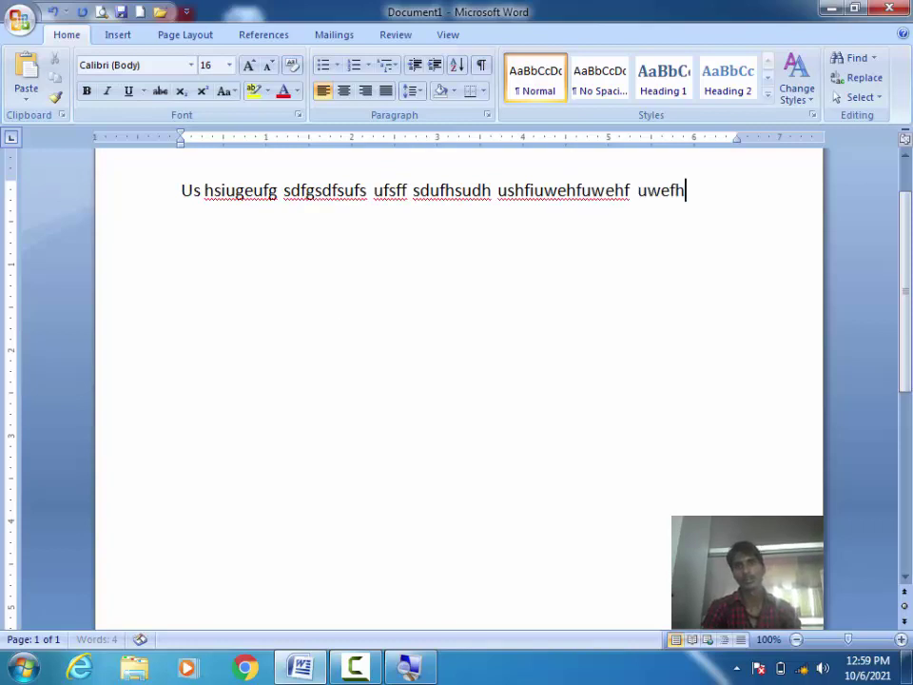
text(weufh weufhwweufhuwefh)
double_click(346, 332)
text(ehfu jzdb)
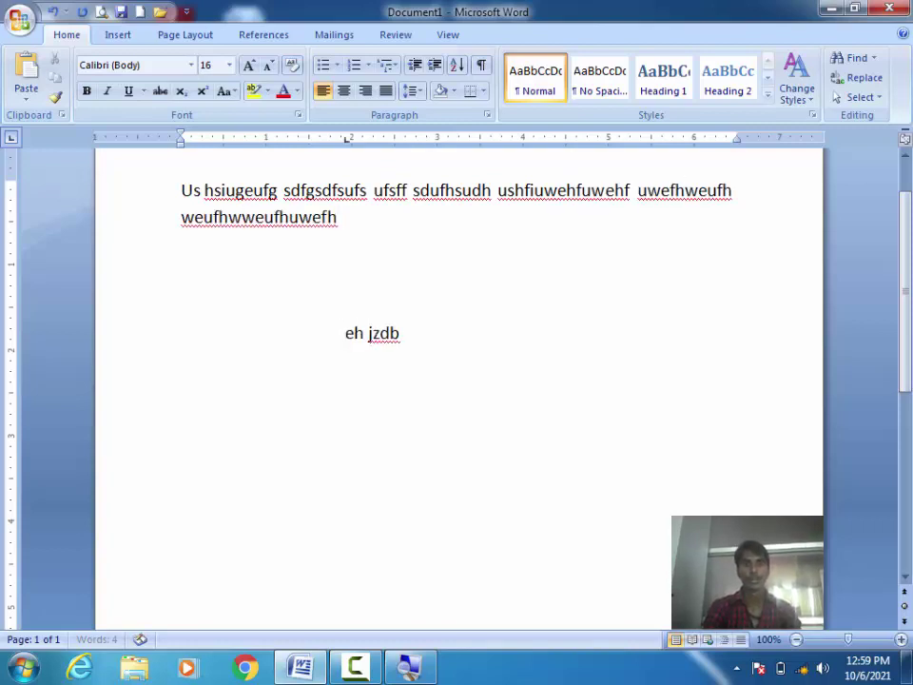
click(362, 332)
text(fuawehfu)
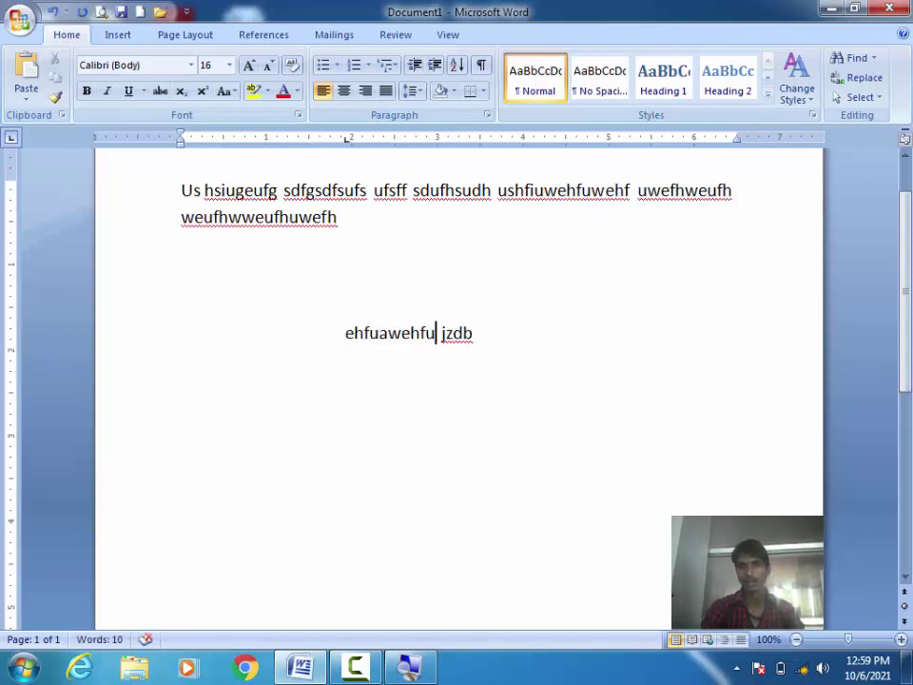
key(End)
key(shift+Up)
key(shift+Up)
key(shift+Up)
text(oe)
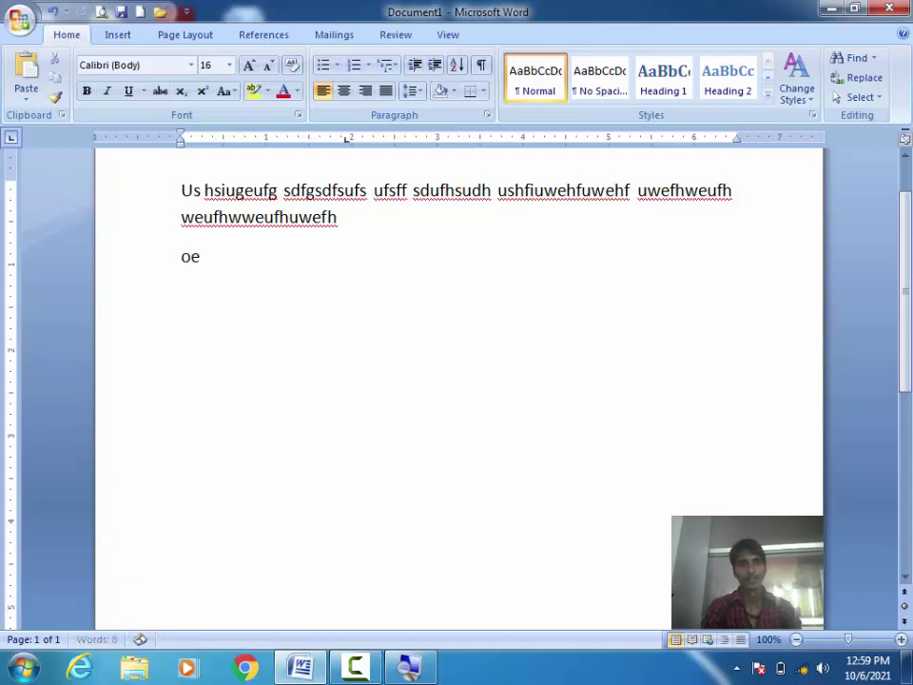
text(Oe f8owehuwehgudlhgszhu  sug ugegewgkjsdbd)
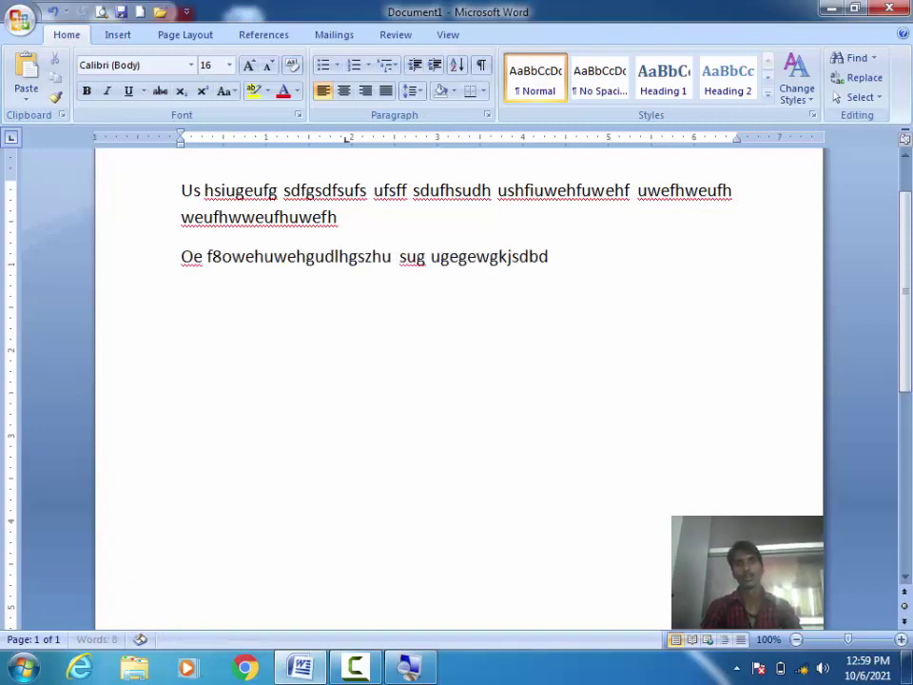
text(gdkcnsweygejsdbvhxvye)
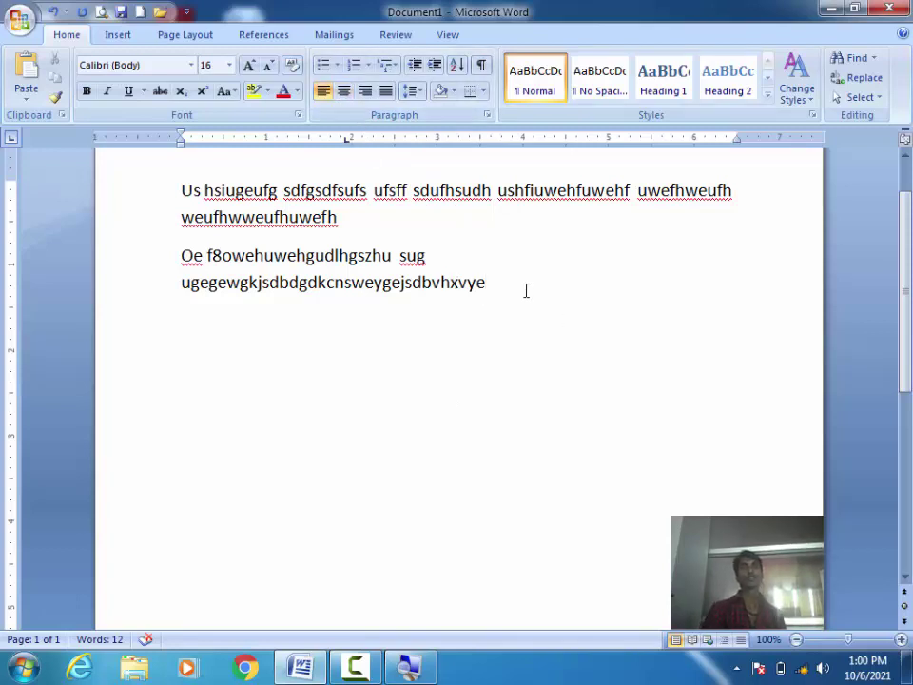
Select the paragraph beginning 'Oe' and centre it, after briefly trying left alignment.
mouse_move(510, 285)
mouse_down()
mouse_move(328, 255)
mouse_move(110, 252)
mouse_up()
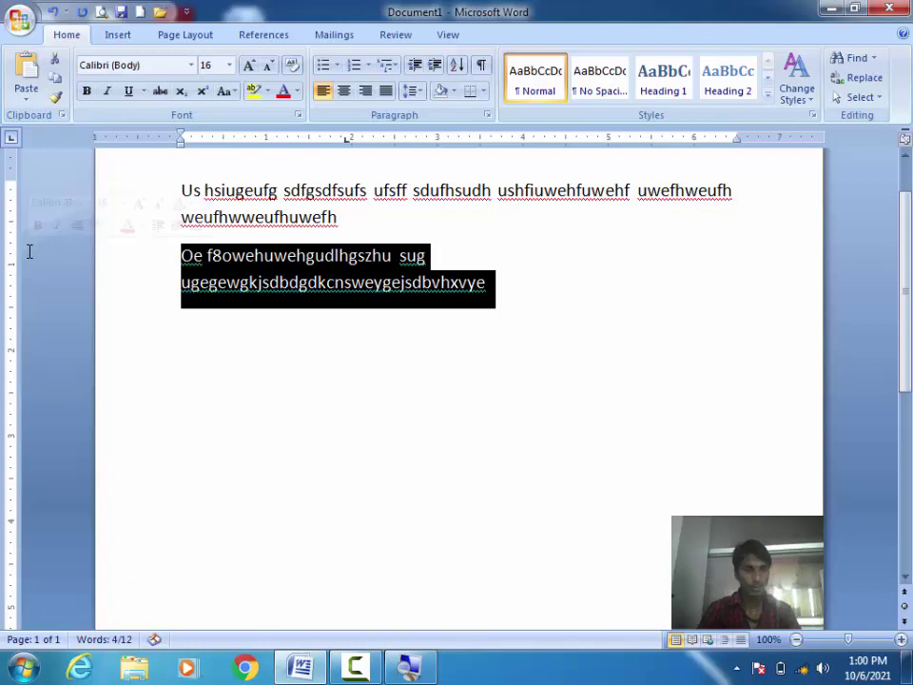
key(ctrl+e)
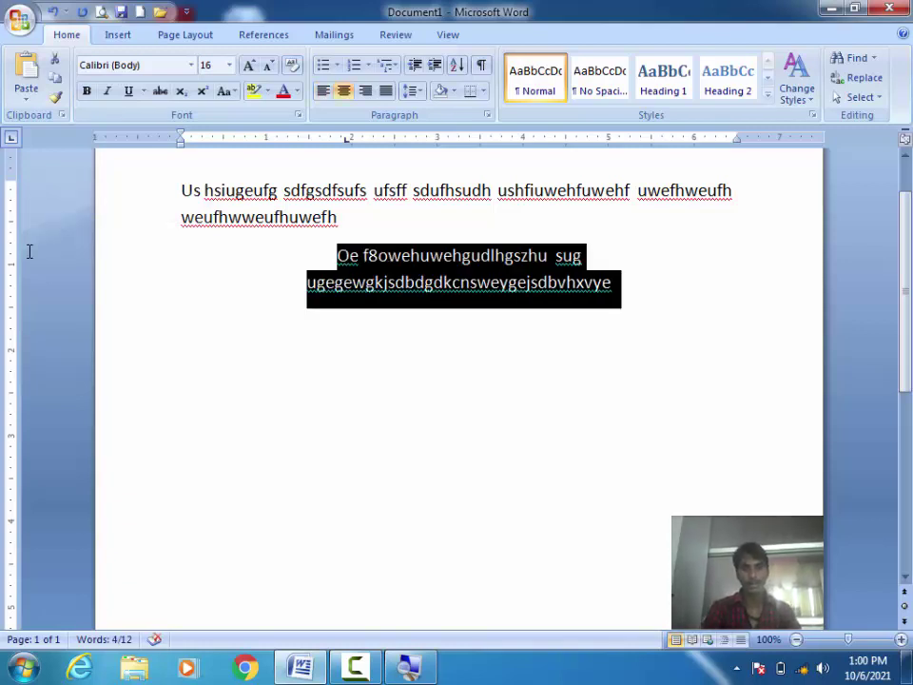
key(ctrl+l)
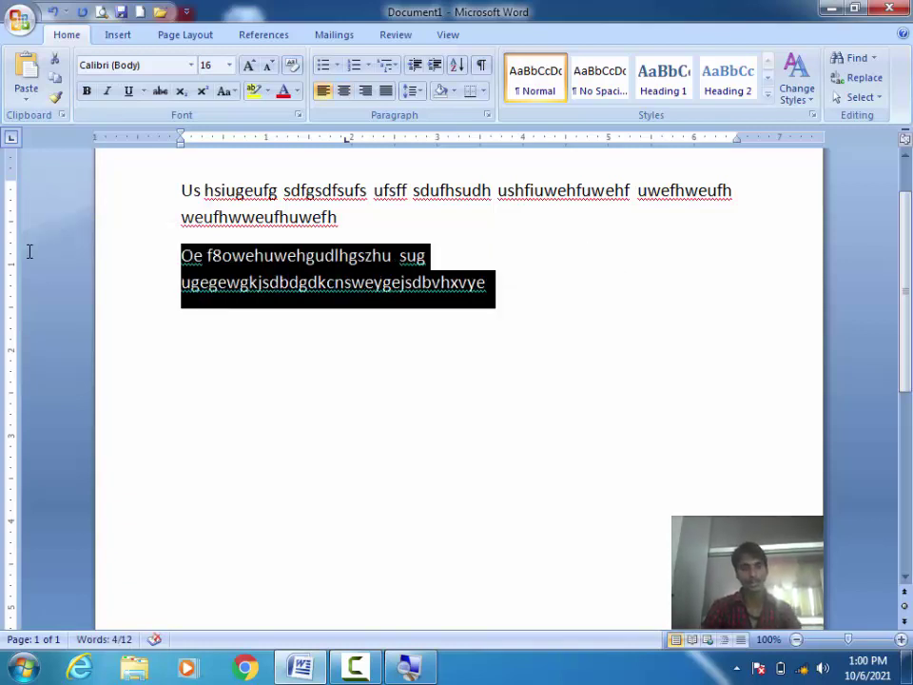
key(ctrl+e)
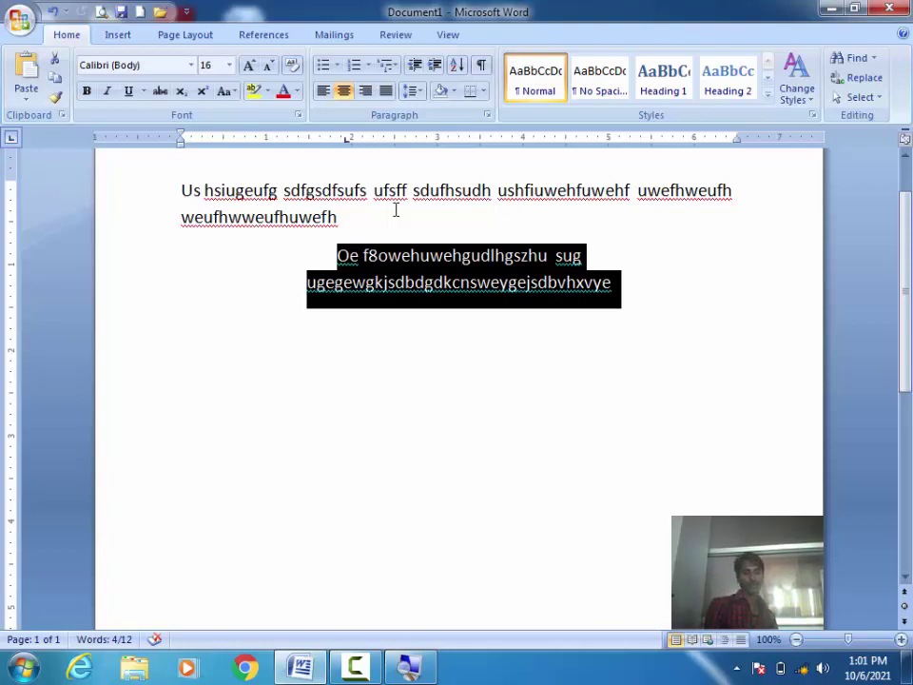
Right-align the 'Oe' paragraph and append more sample text at its end.
key(ctrl+r)
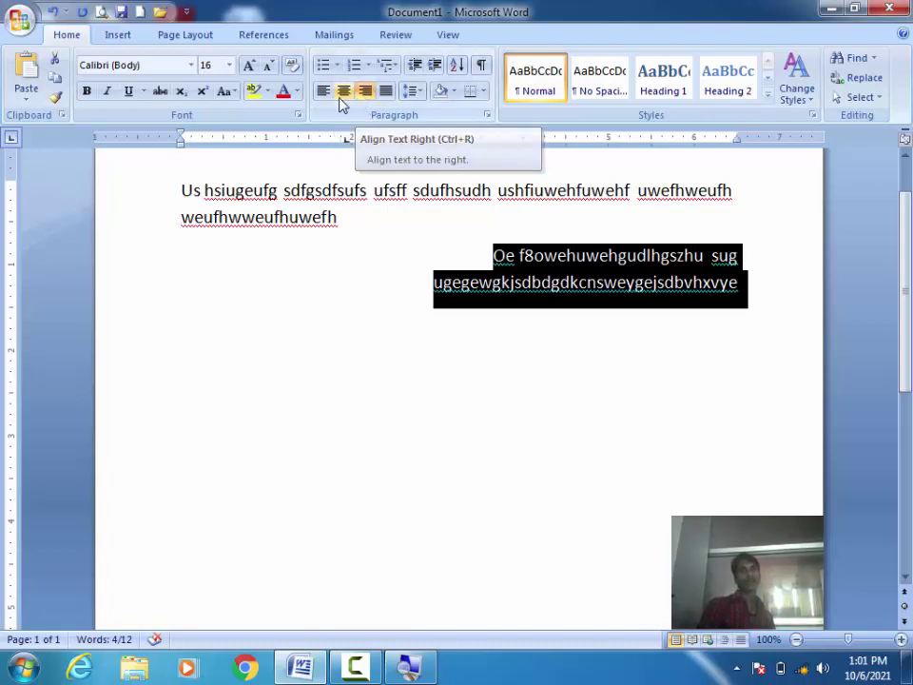
click(738, 296)
text(akfjb  sjh bshbdhsvdhvd)
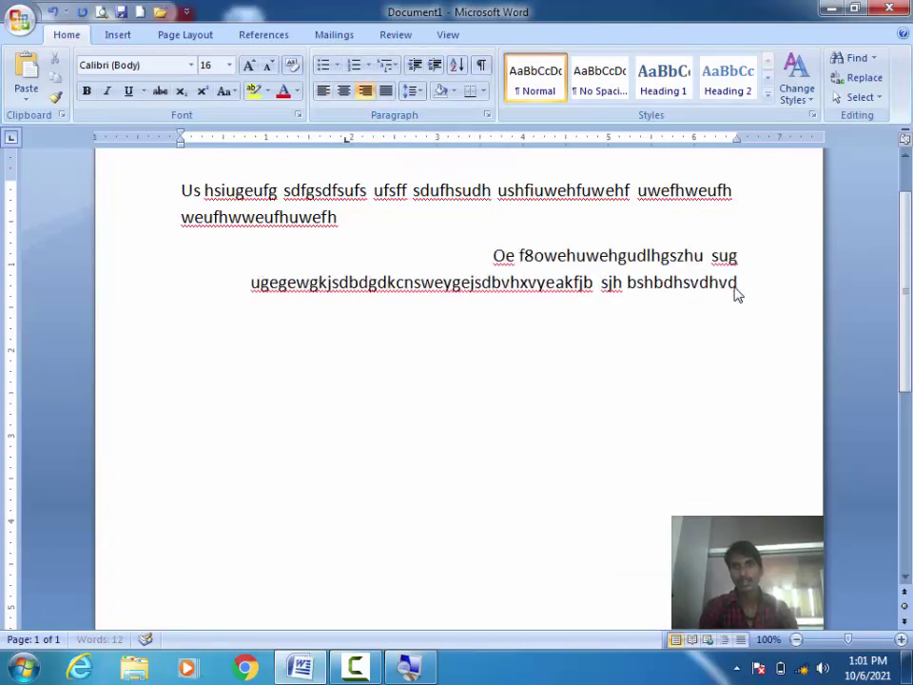
text(hsvdhvdhvdhvhvdhvhsdvsdhvshDVFEHVHD)
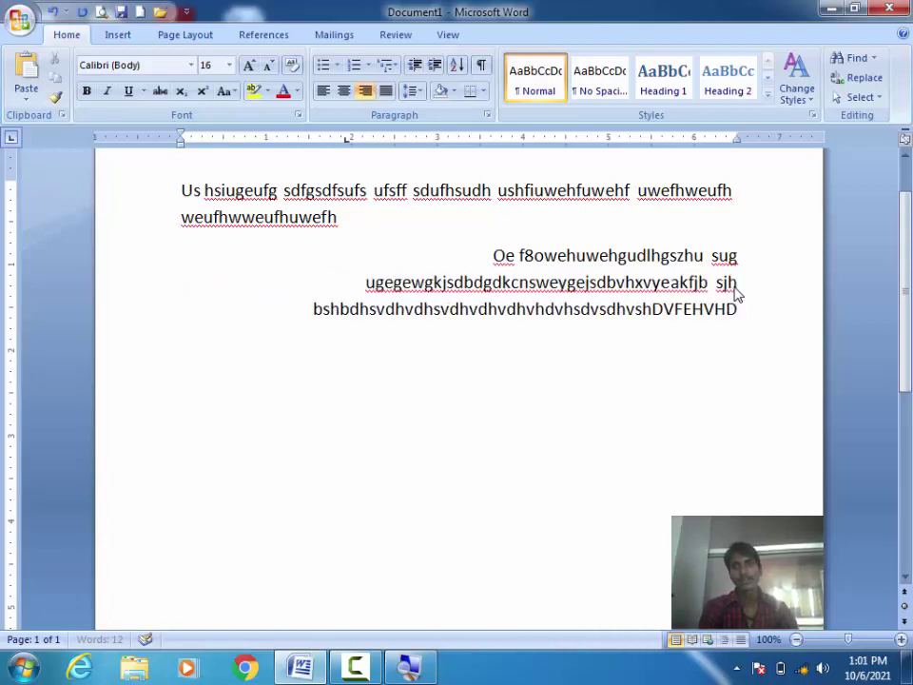
text(svhjdsvhDV HVHDvhvdh)
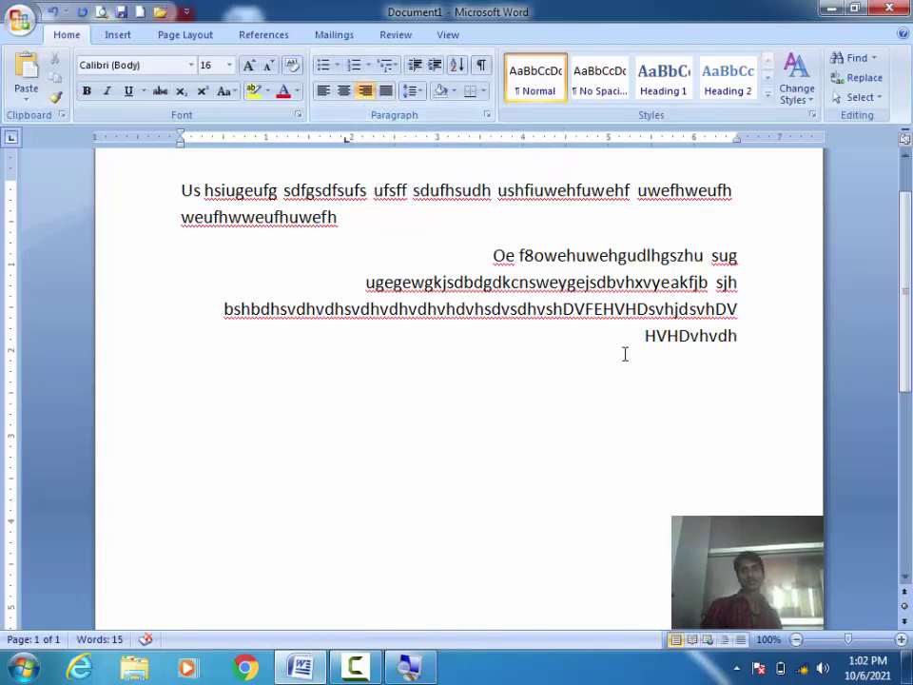
Left-align the whole document, then add a long run of sample text to the end of the second paragraph.
key(ctrl+a)
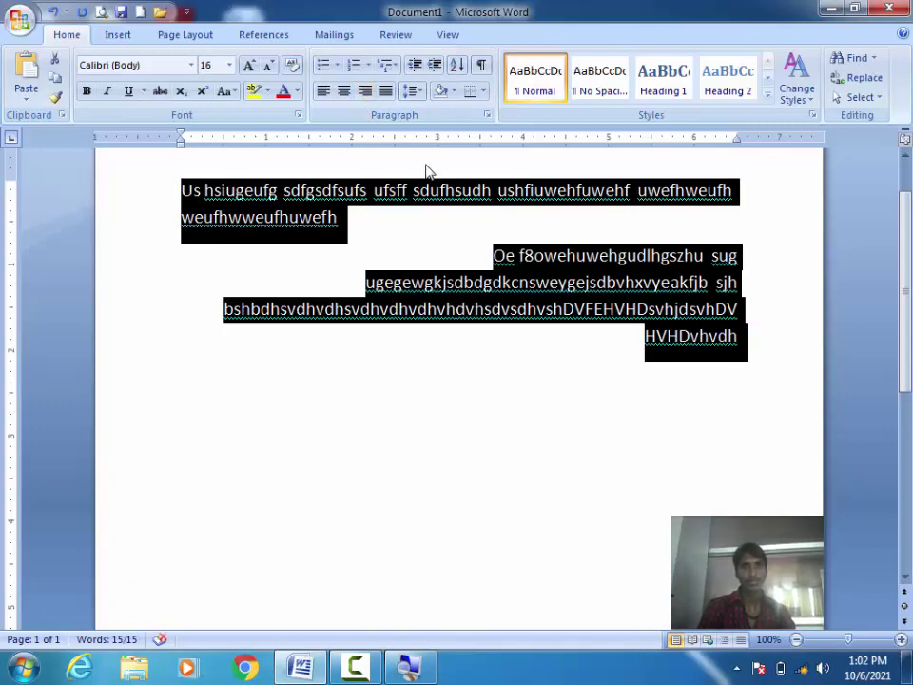
click(323, 91)
click(425, 483)
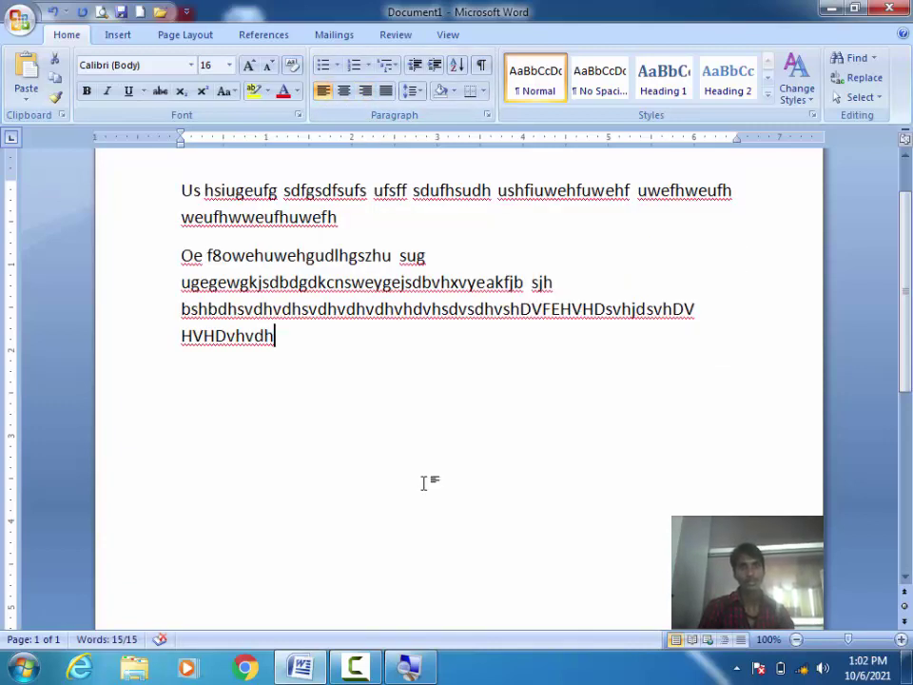
text(efb eufgsfjgsfsdjfhdbd)
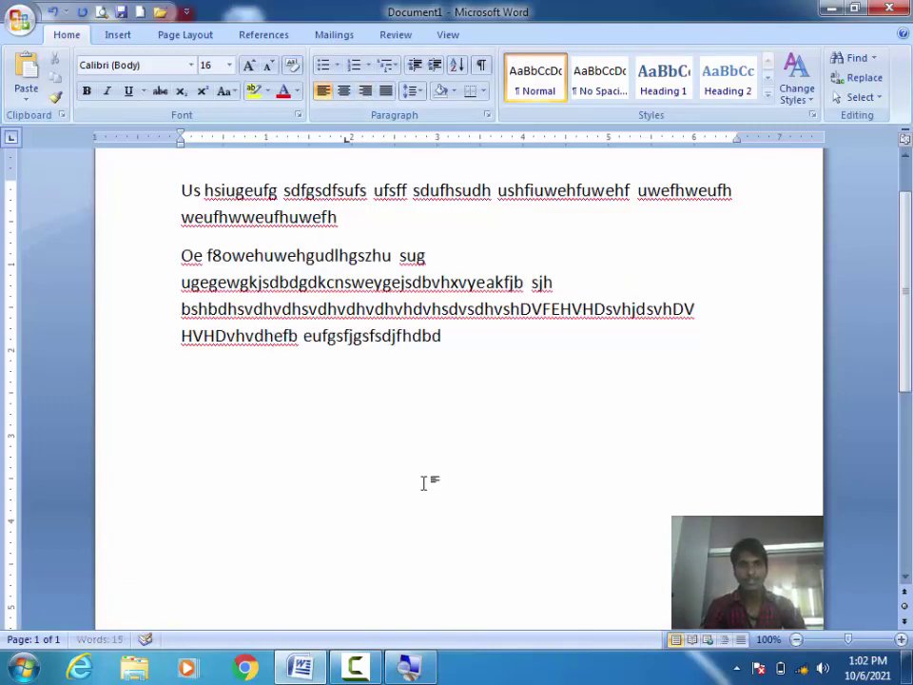
text(fhdfhdjdbvds,bvhbdhvsdhvhsdvhdsvhsd)
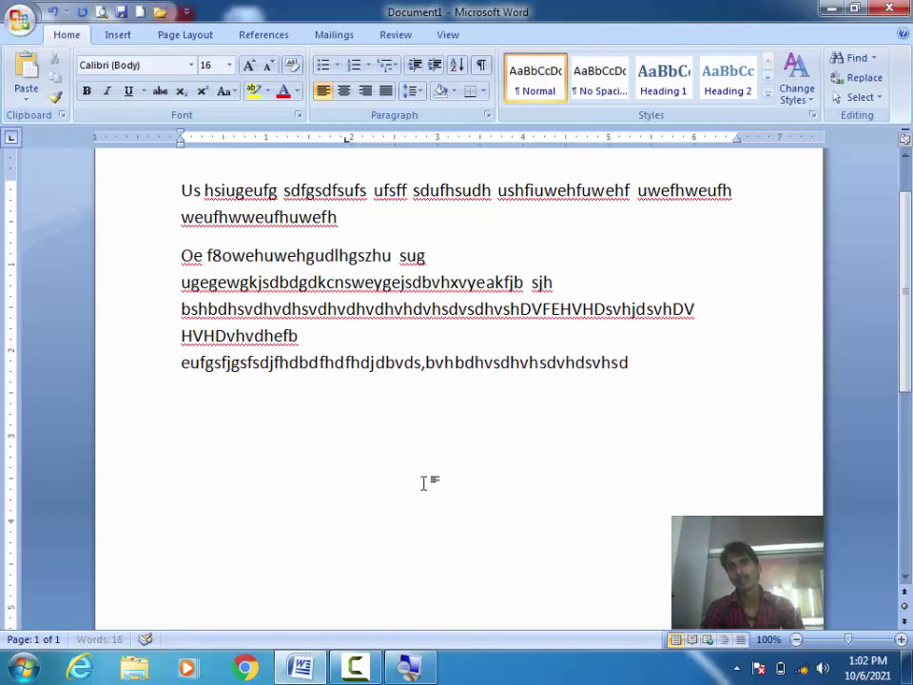
text(bvhdsbvhdsbvhsdvhsbdhvsdbhvbsdhvhsdvhsbhjdsbv)
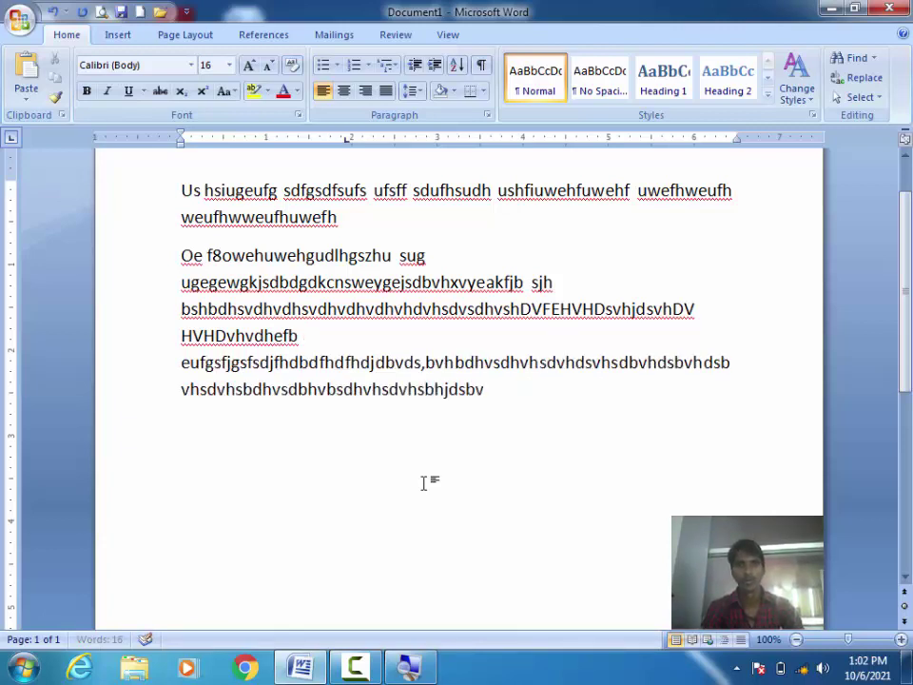
text(,v dvbdsh gvdhv hsvbh dsvjdsbv hsdbvsdbvhsd b)
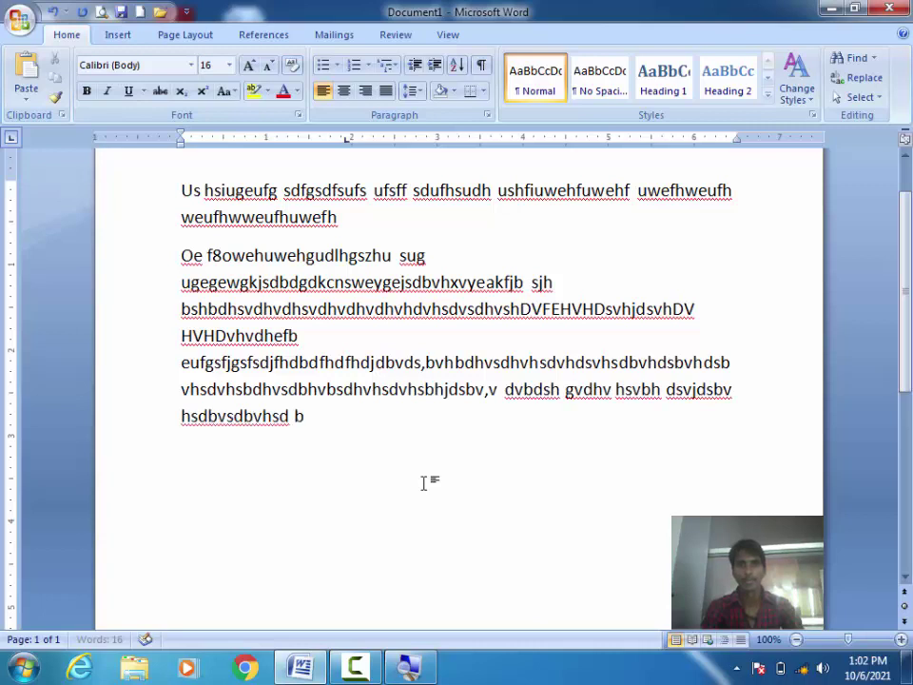
text(vhbh vbhvbd hbds vhsd bsdhb hsdv dbv)
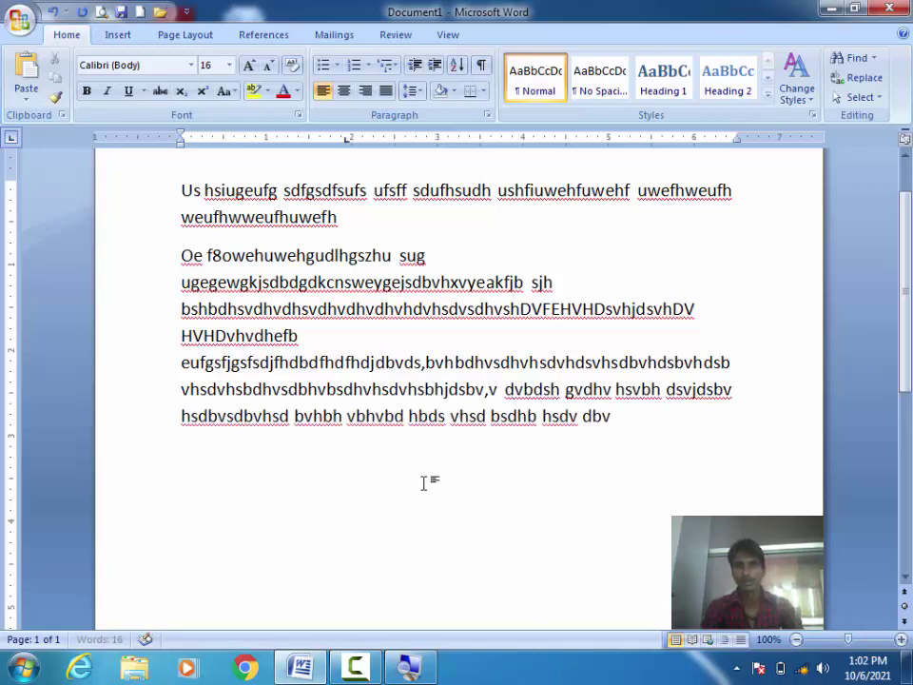
text( hdbv hdb hdb vhb vsdb vhdsb hdvb sdbvdshvb hsd)
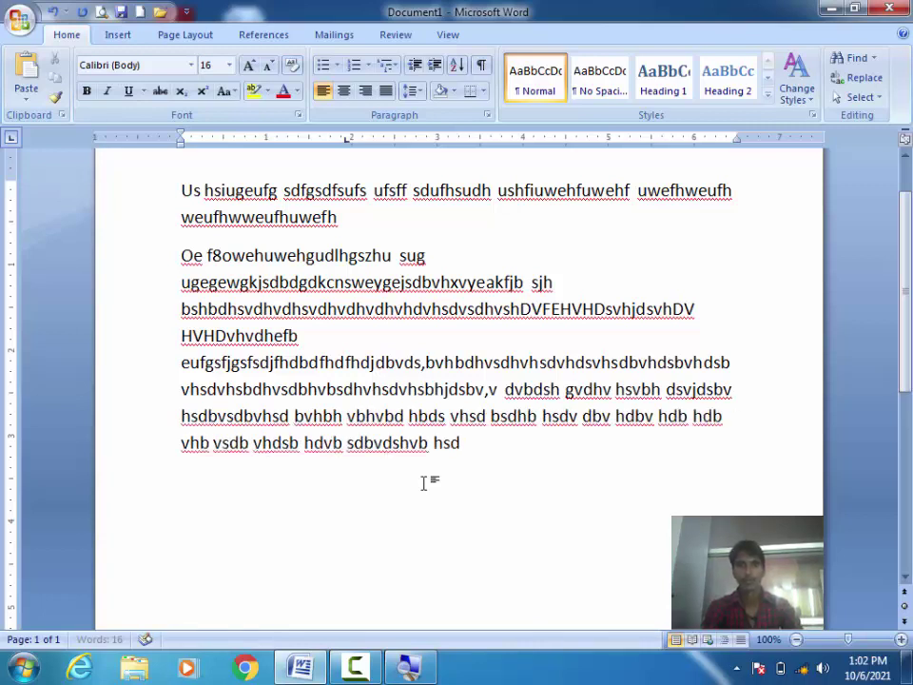
text( vhzbdhvhsdbhzbhvbshdvhdbvhdbhvsv)
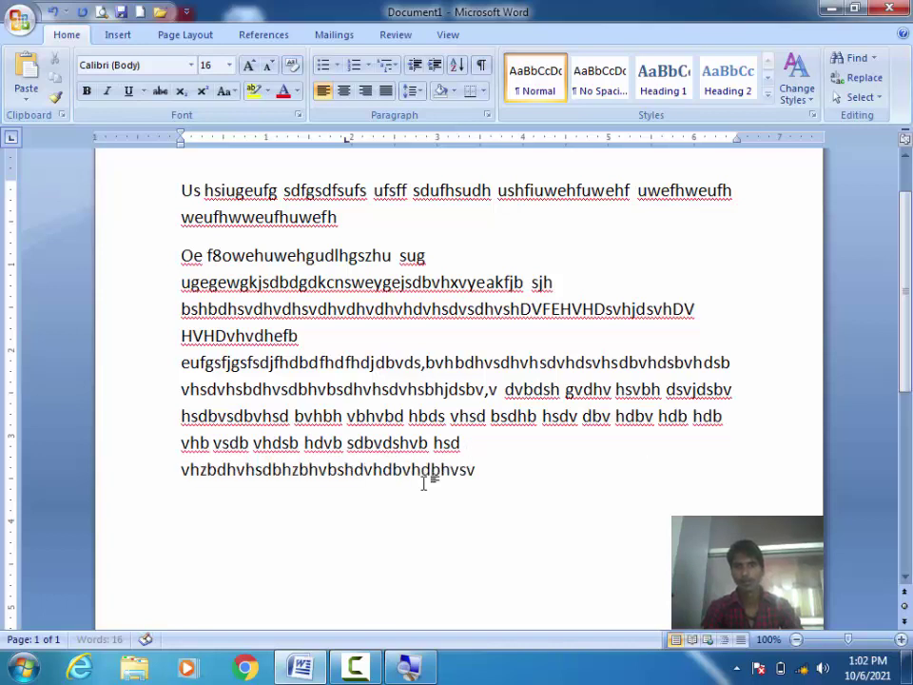
text(shvh)
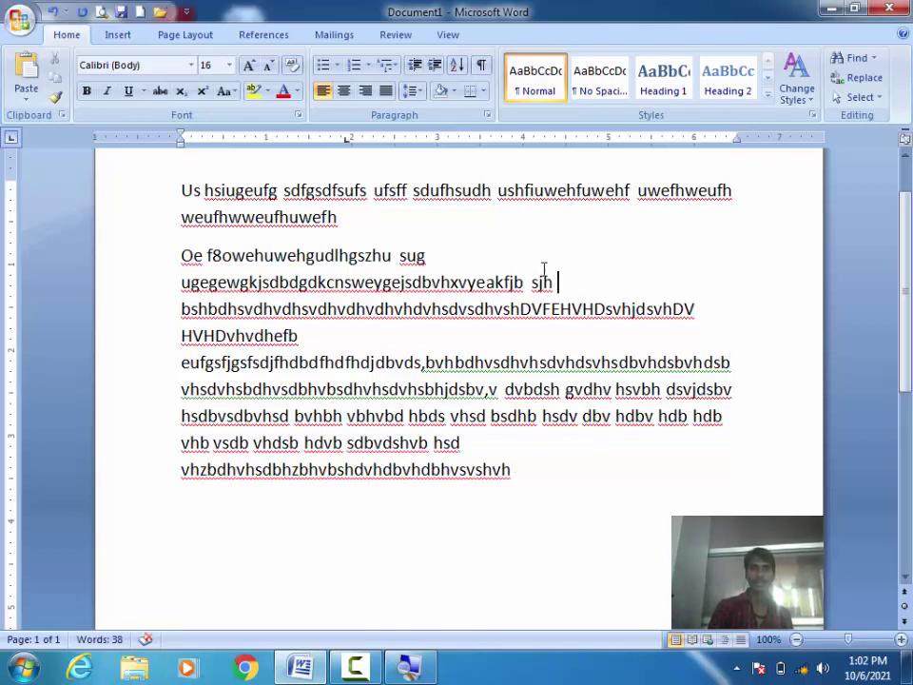
click(493, 349)
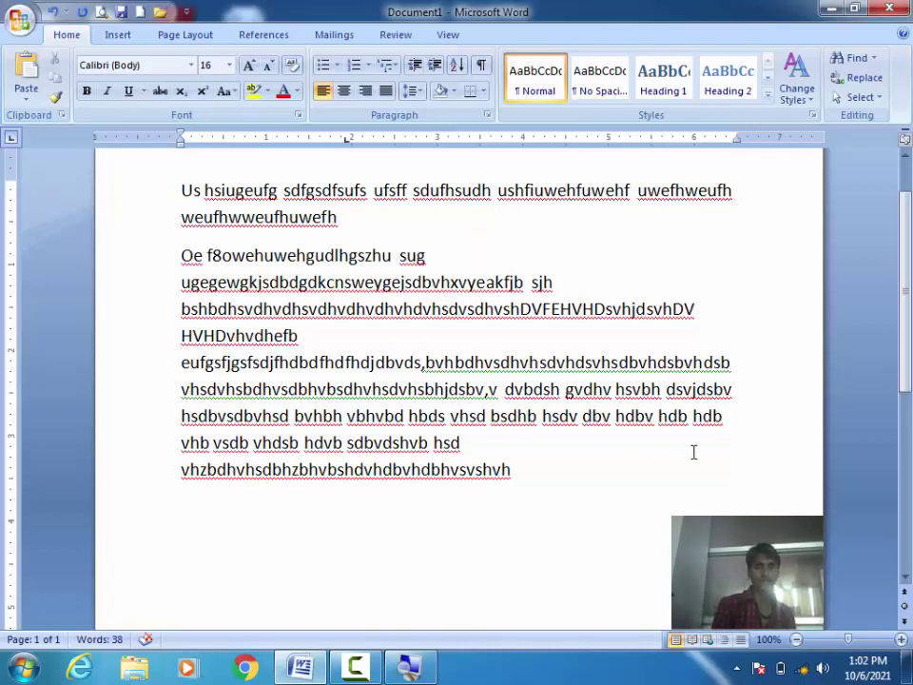
key(ctrl+a)
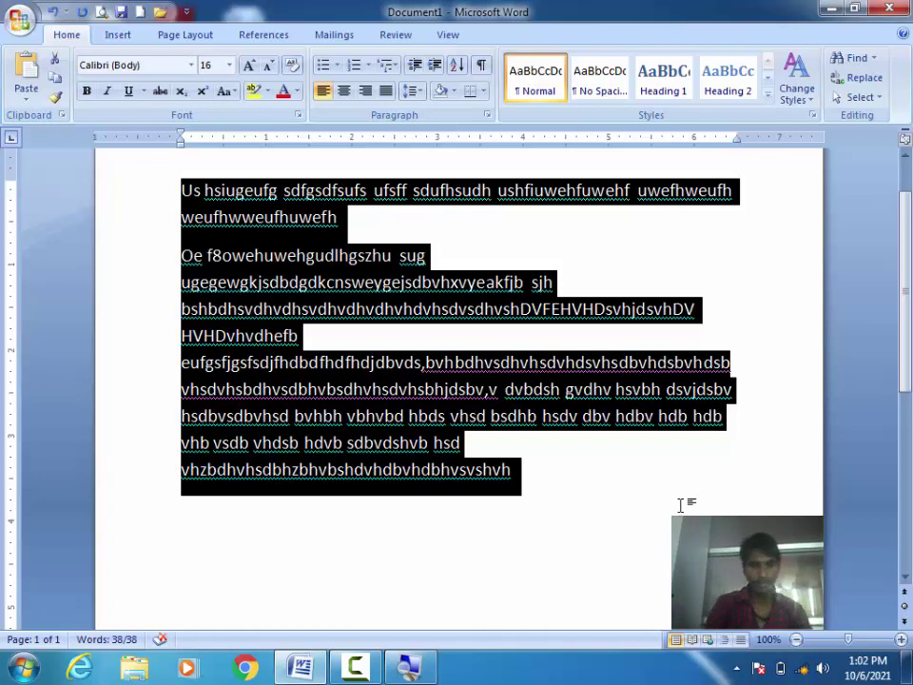
Justify all the text, briefly switching back to left alignment and then justifying again.
key(ctrl+j)
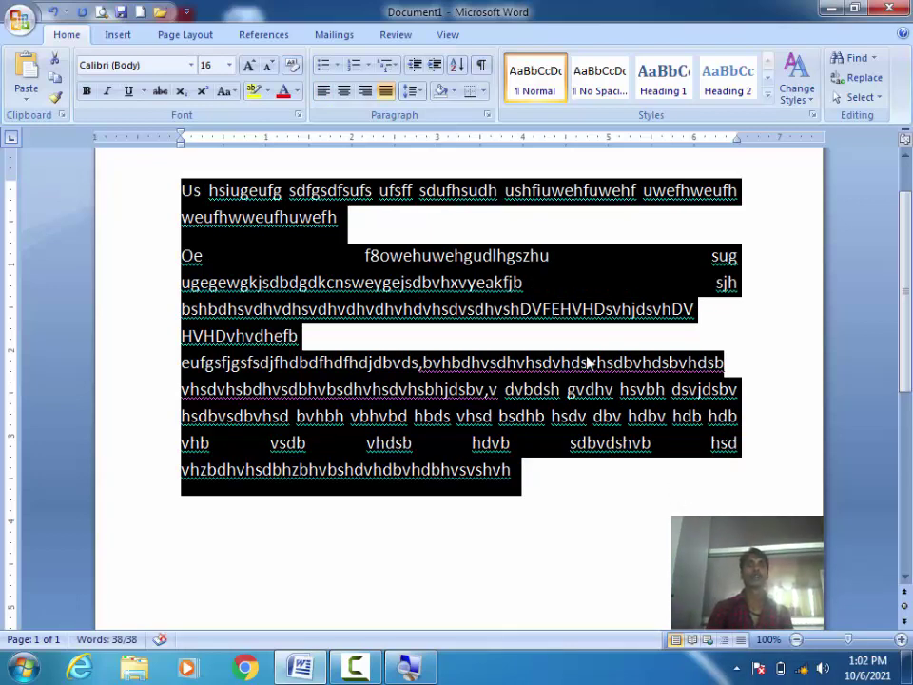
click(386, 91)
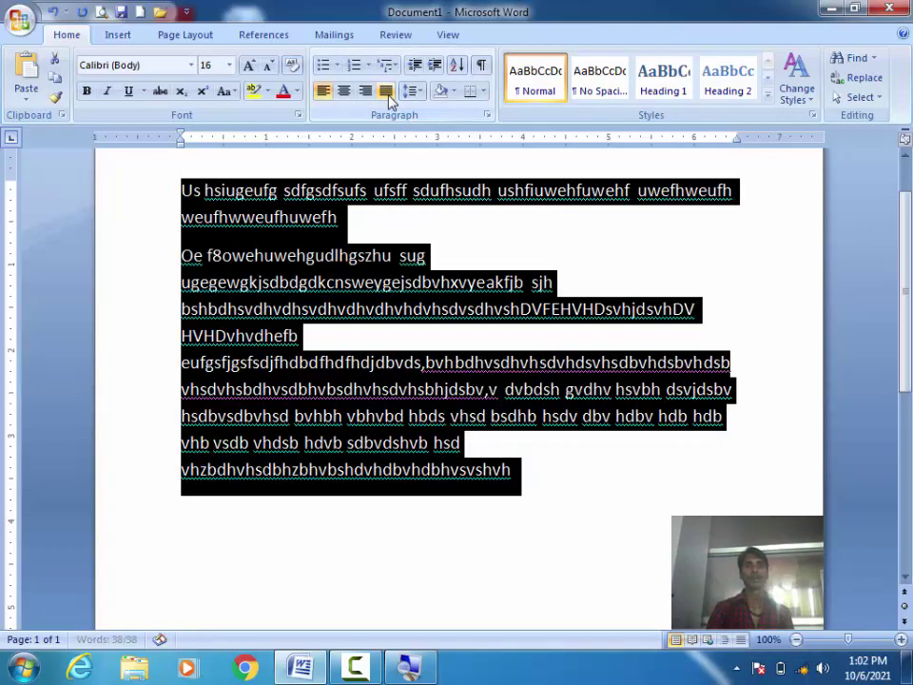
click(388, 94)
click(425, 346)
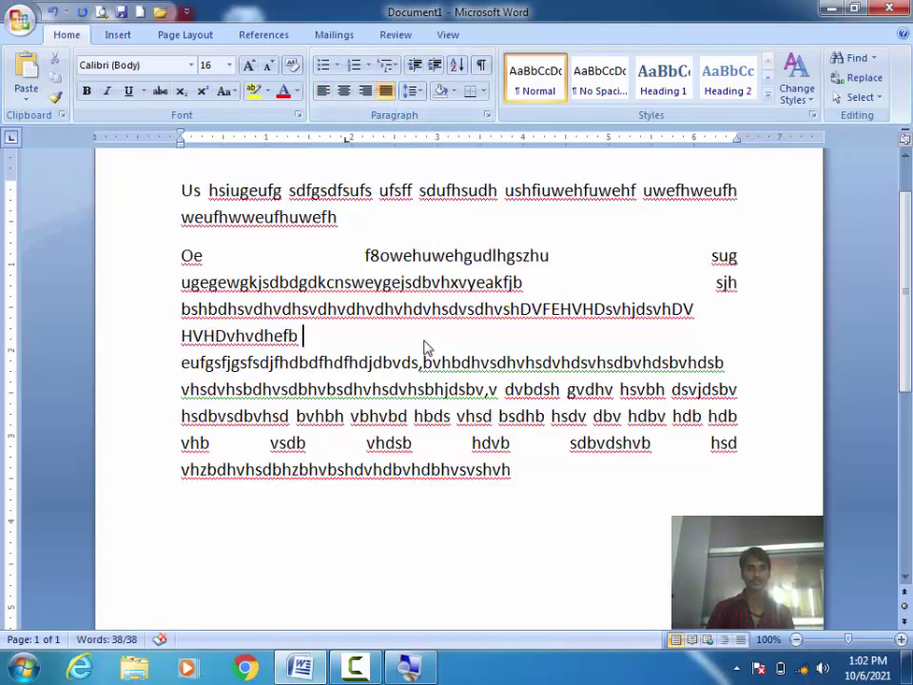
Left-align the second paragraph, justify the final text block, then delete all the document's text.
click(740, 255)
drag(676, 257, 20, 255)
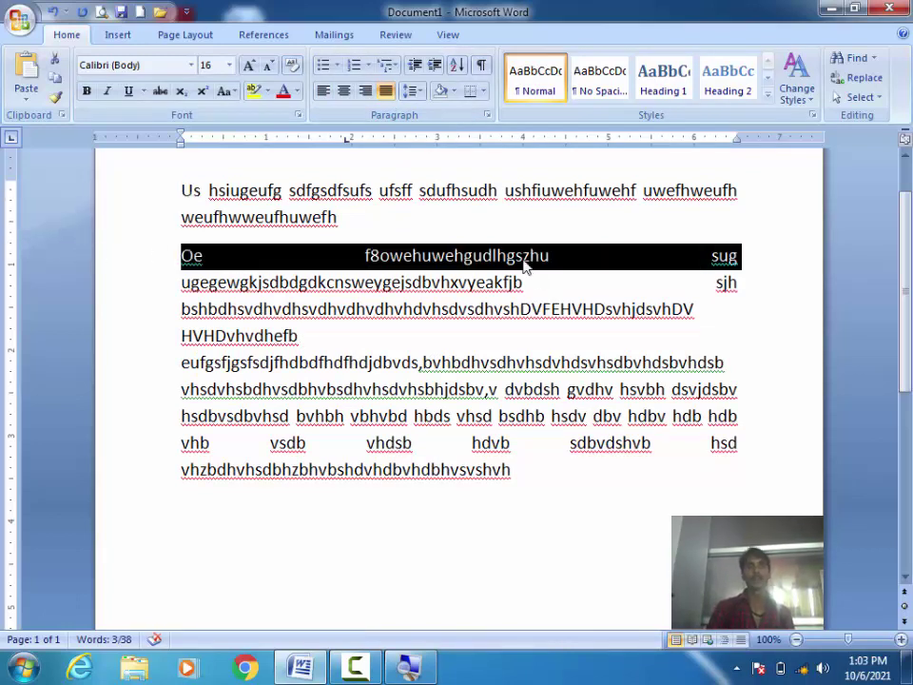
click(386, 90)
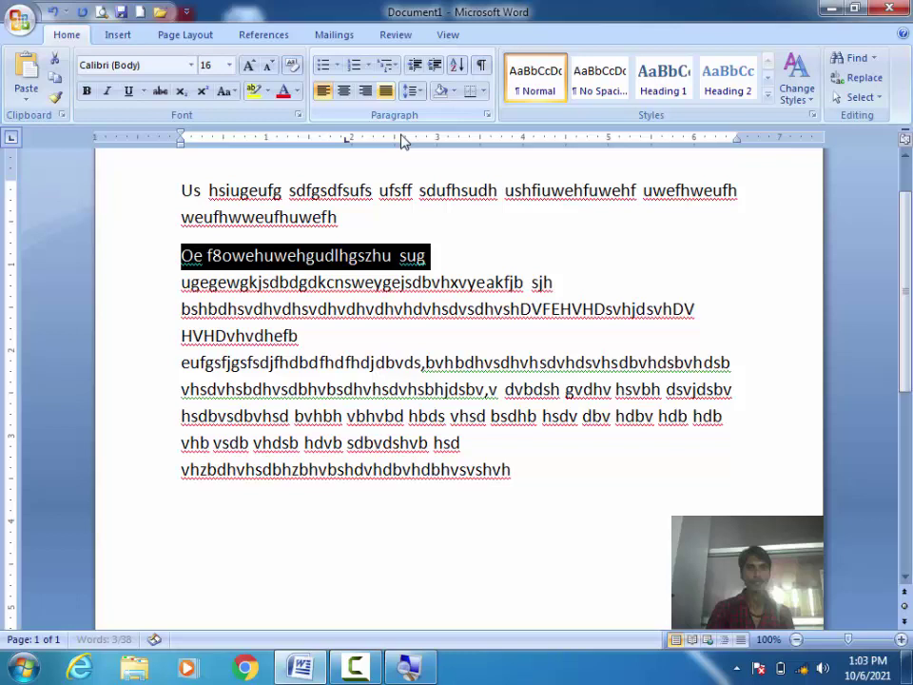
click(434, 346)
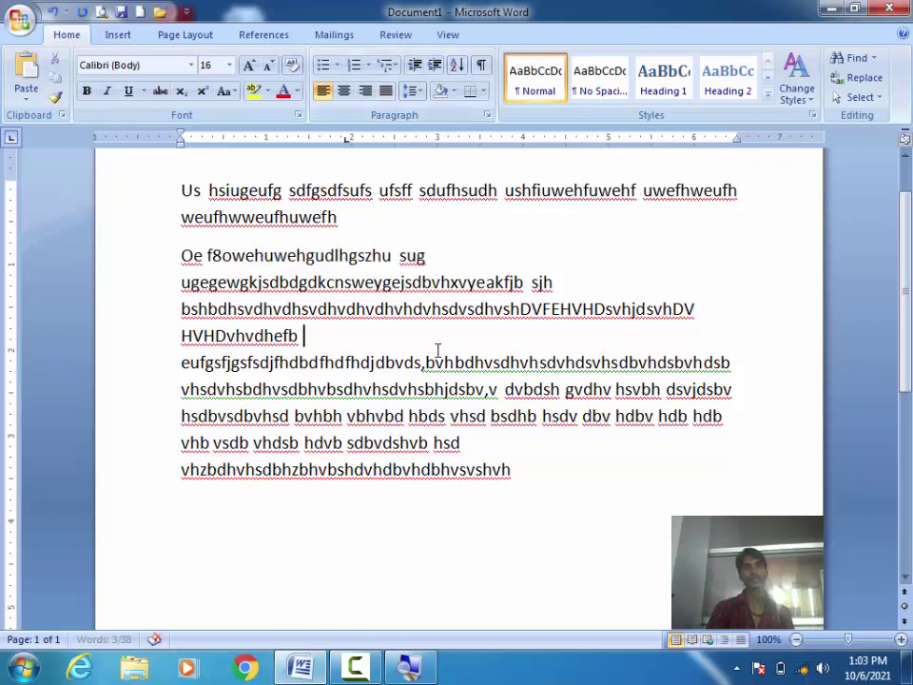
triple_click(522, 469)
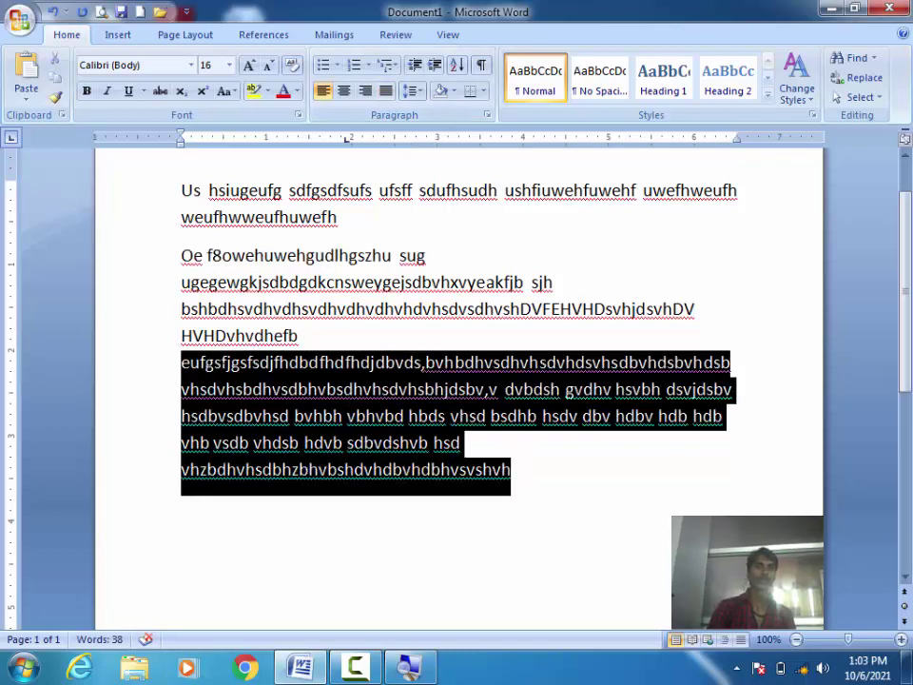
click(386, 90)
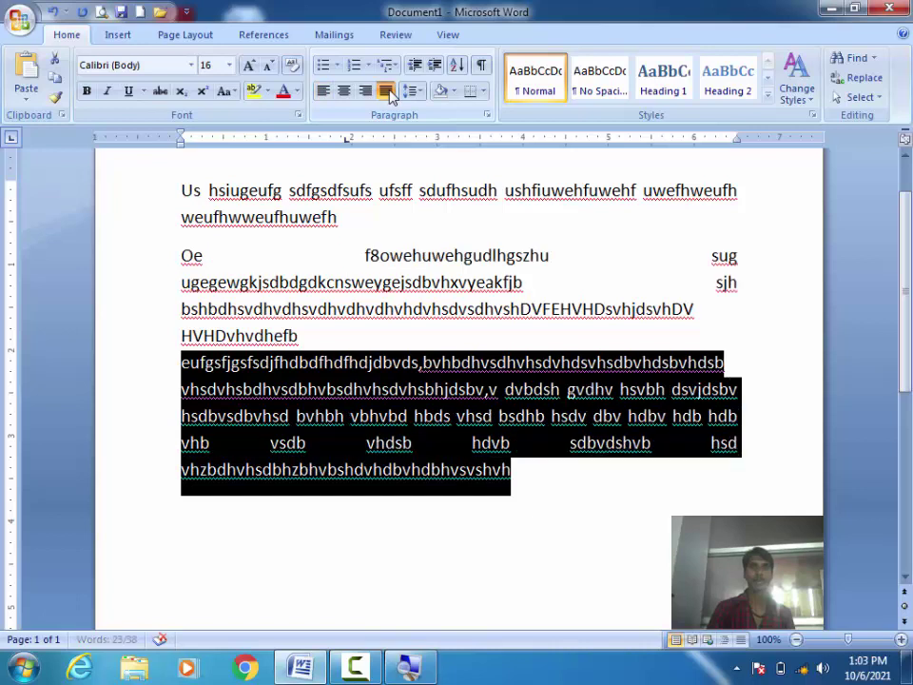
click(551, 469)
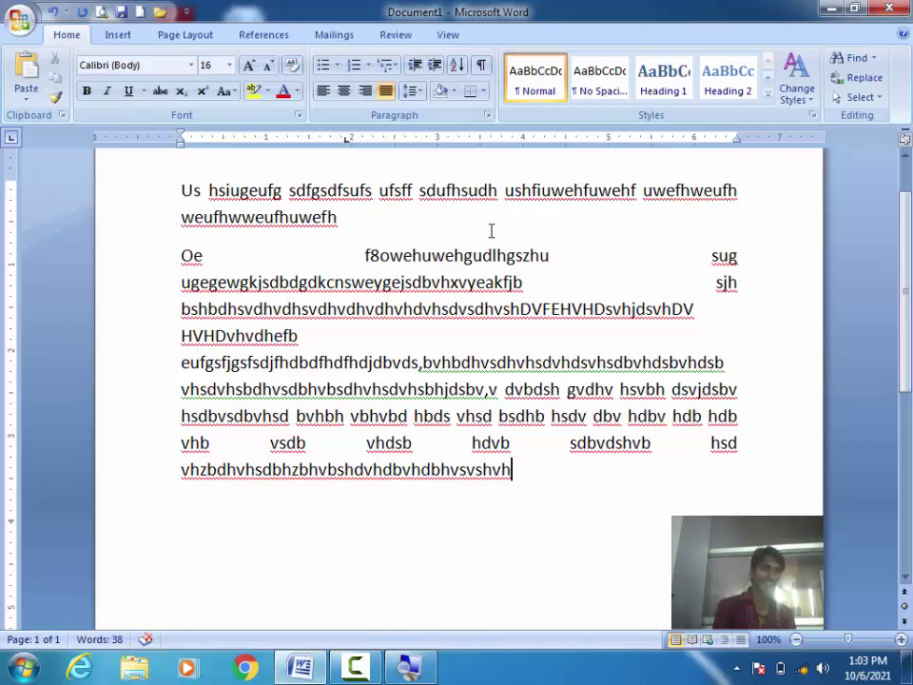
key(ctrl+a)
key(Delete)
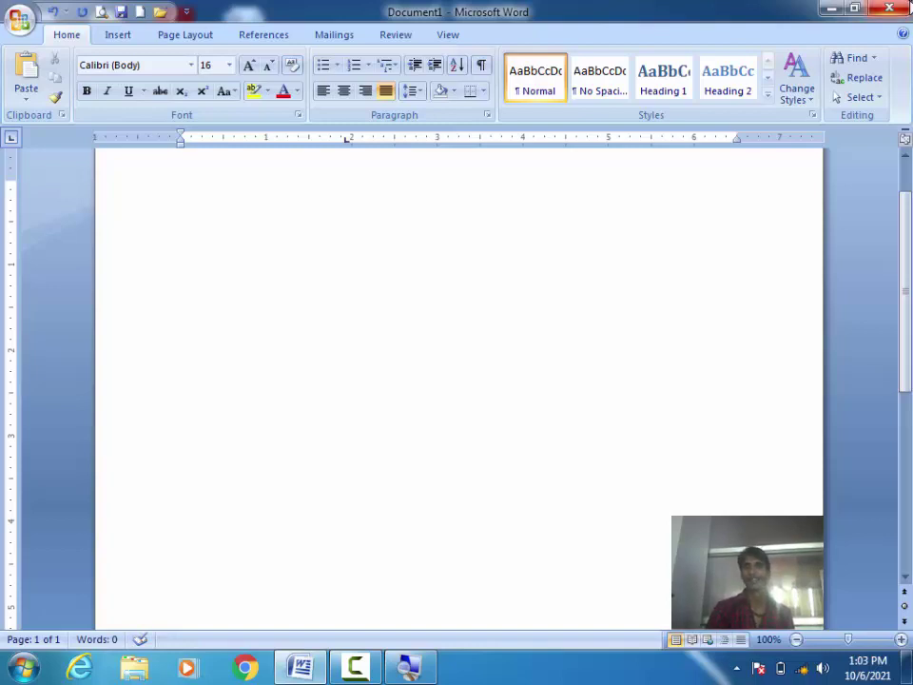
Close the document without saving, close the Magnifier, and relaunch Word with a blank document.
click(889, 8)
click(455, 378)
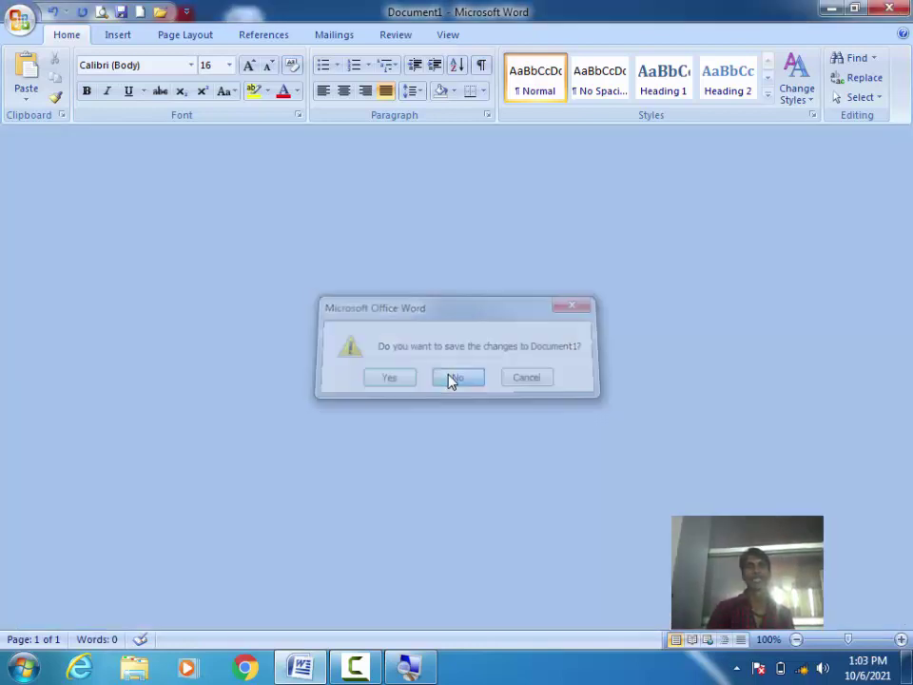
click(419, 666)
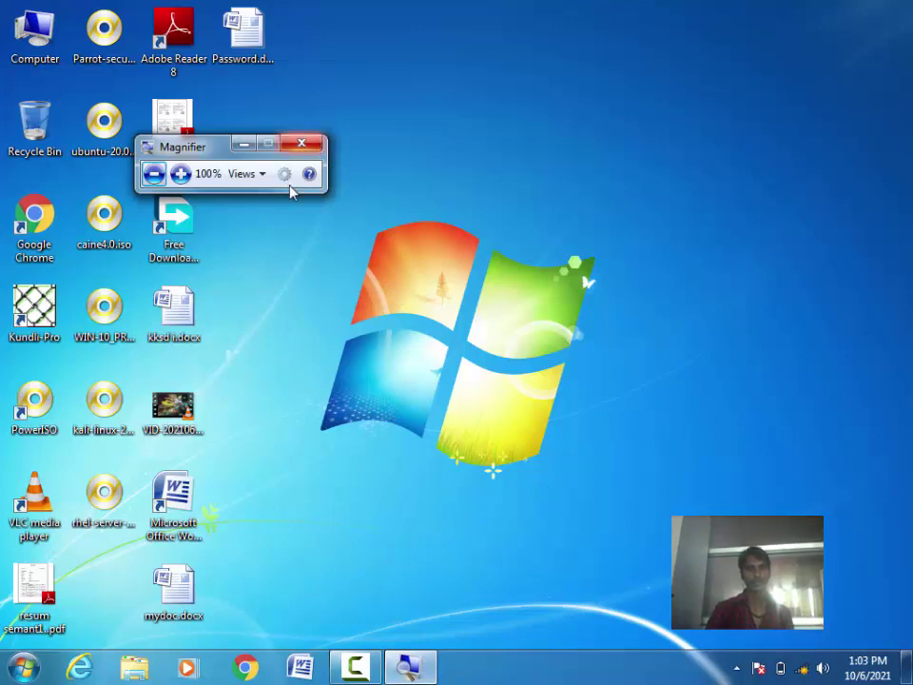
click(302, 144)
click(299, 669)
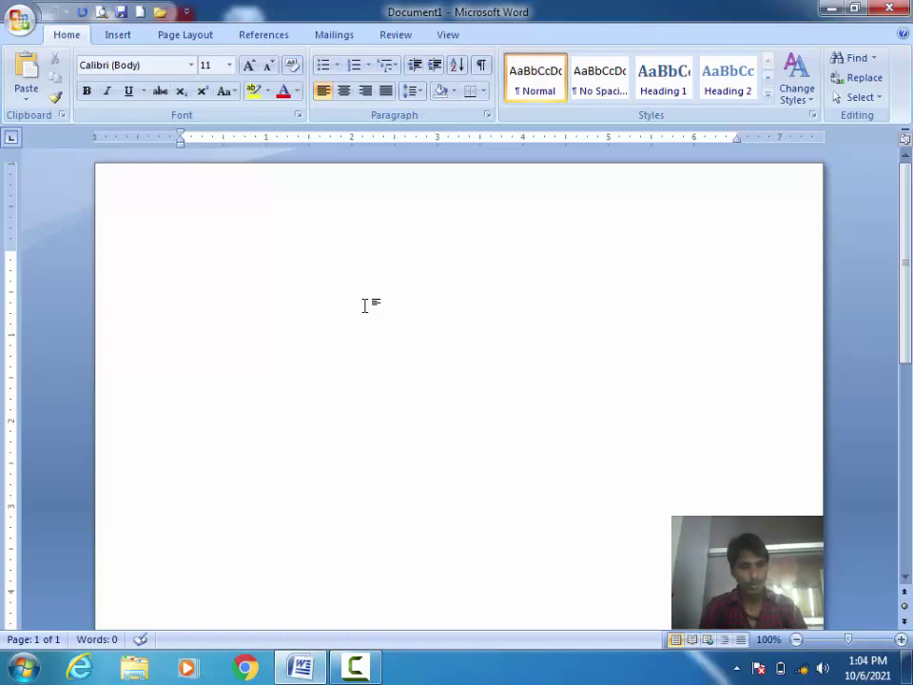
Type 'Q1 option eejnfus sdhushvs', then start a new line indented by one tab.
text(Q1 )
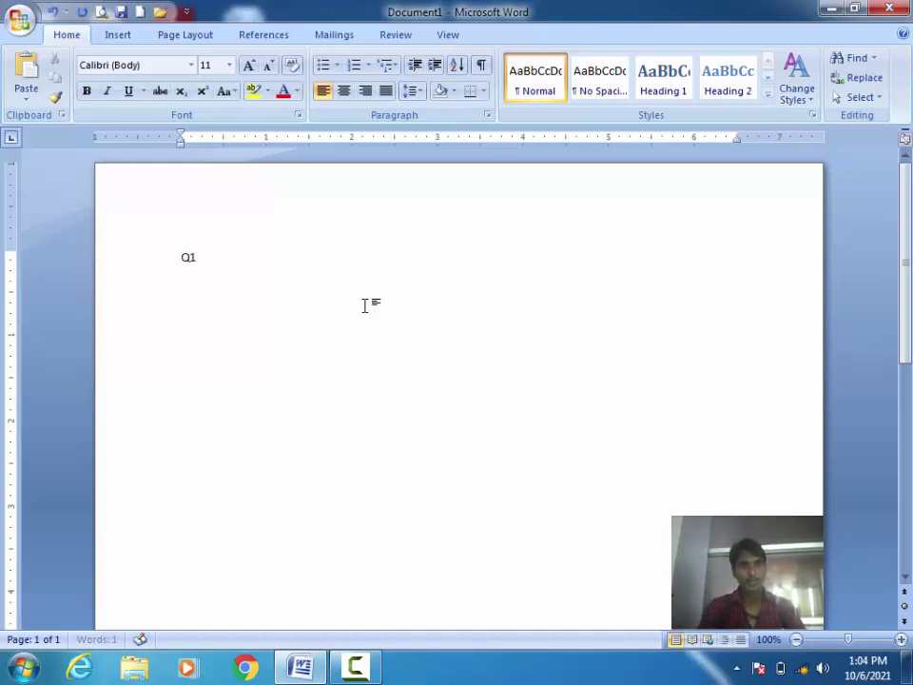
text(option)
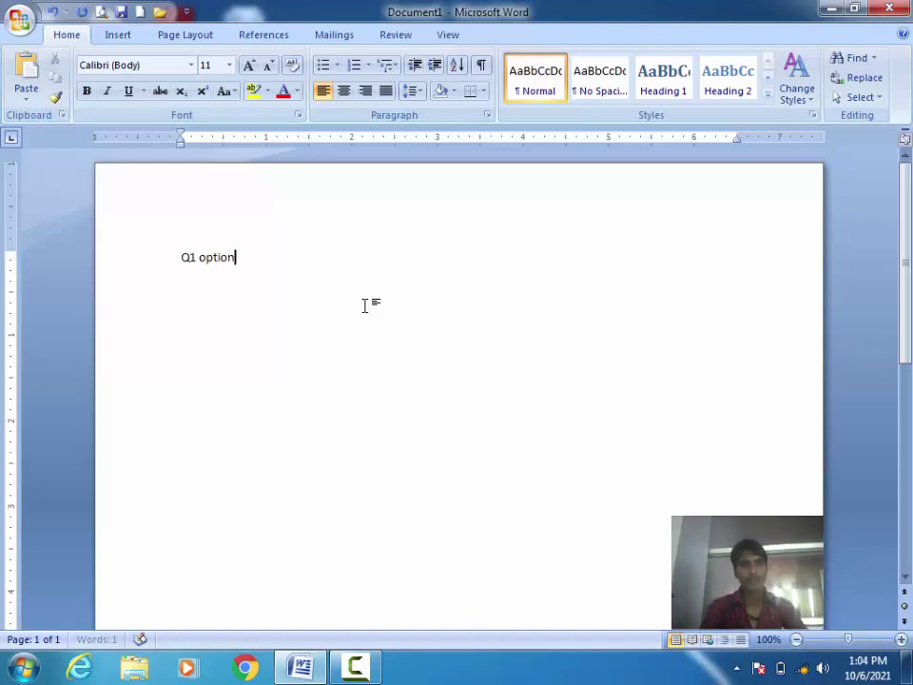
text( eejnfus sdhushvs)
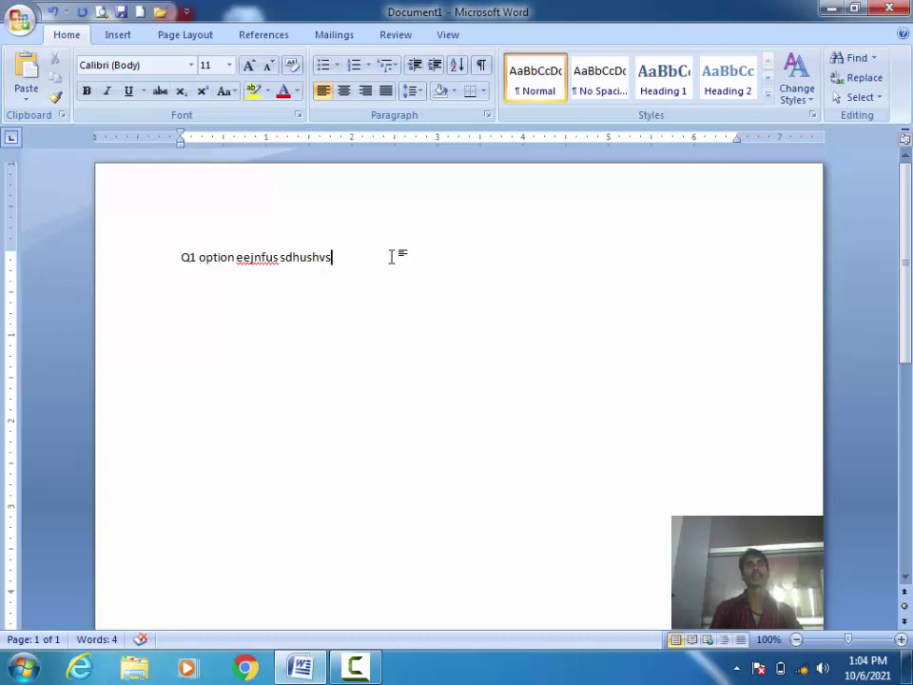
key(Return)
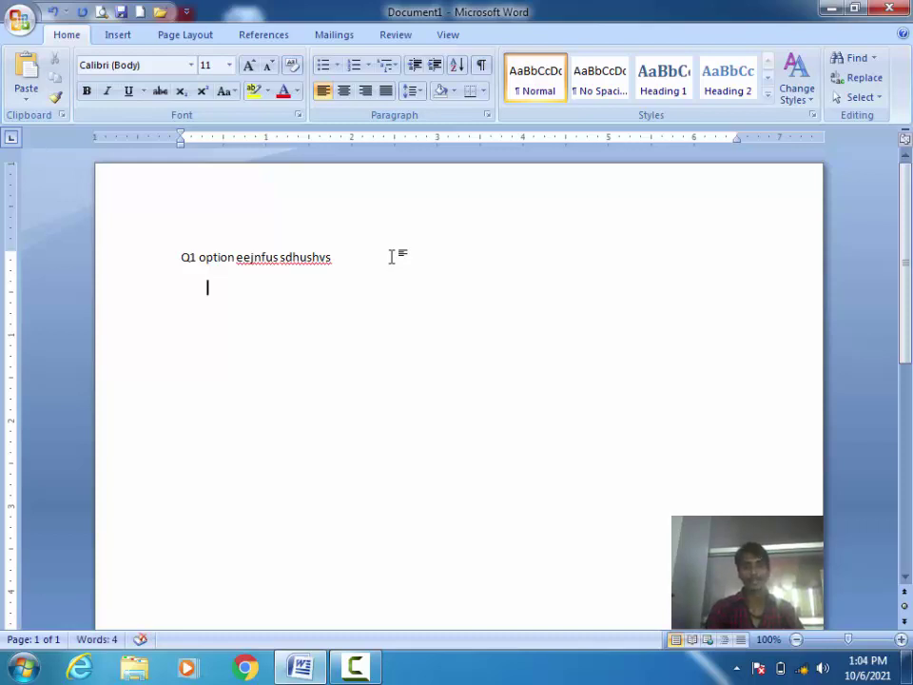
key(BackSpace)
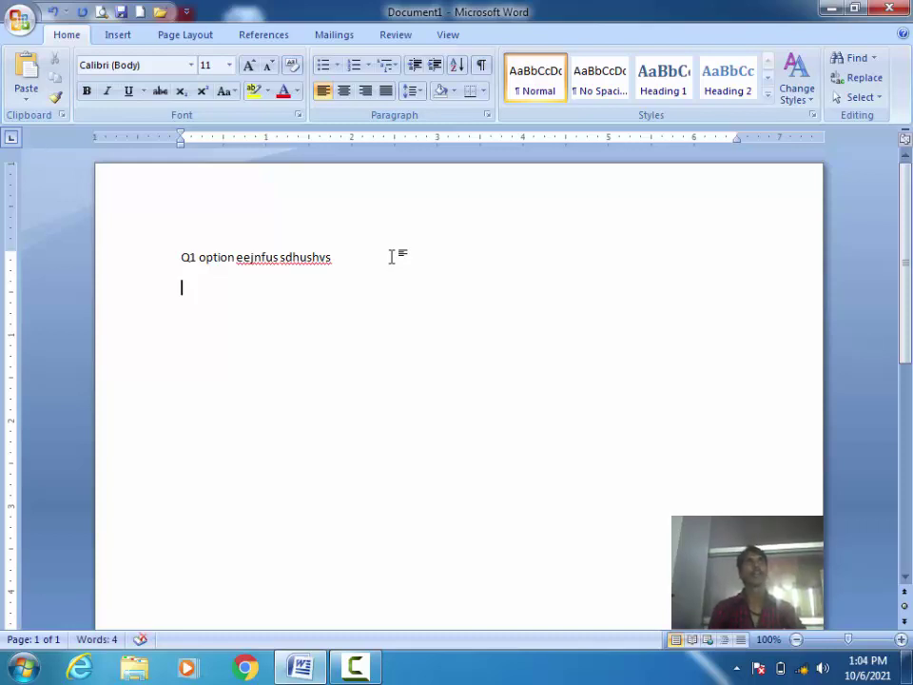
key(Tab)
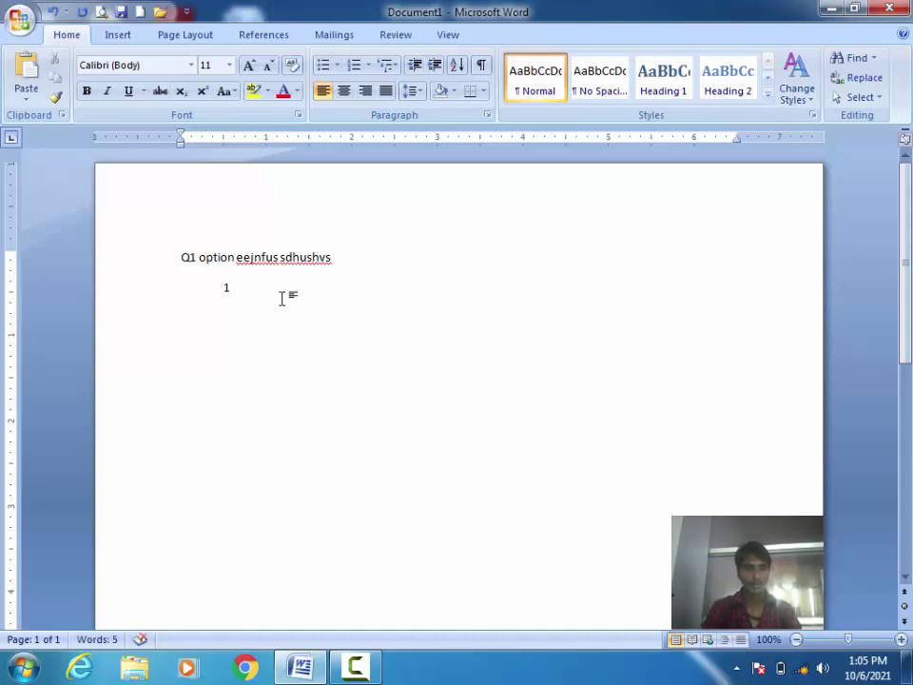
Complete the indented line as '1 Right Align', fixing the typo, and start a new line.
text( R)
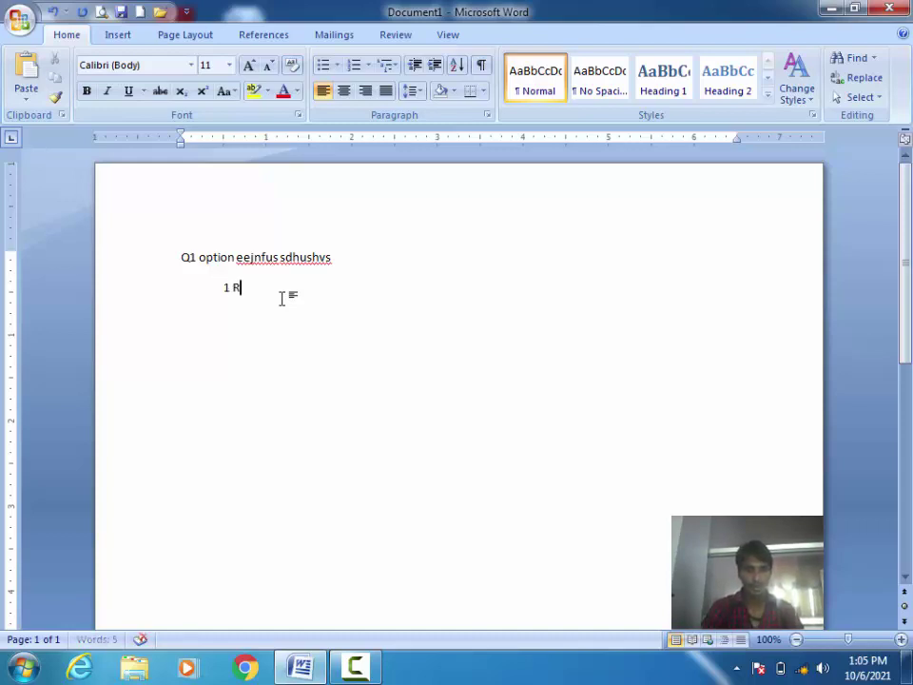
text(ight )
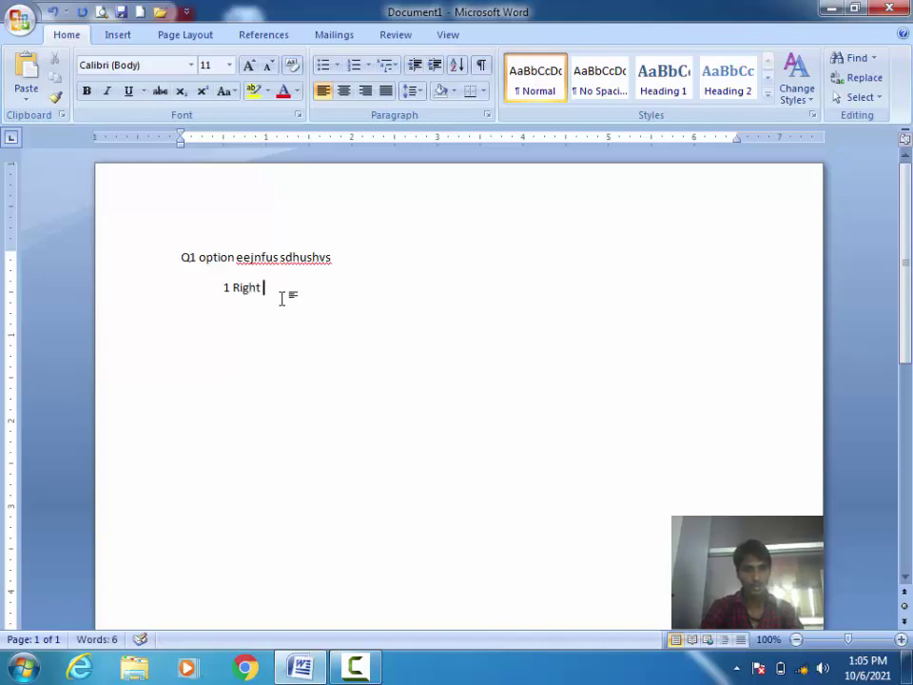
text(A;)
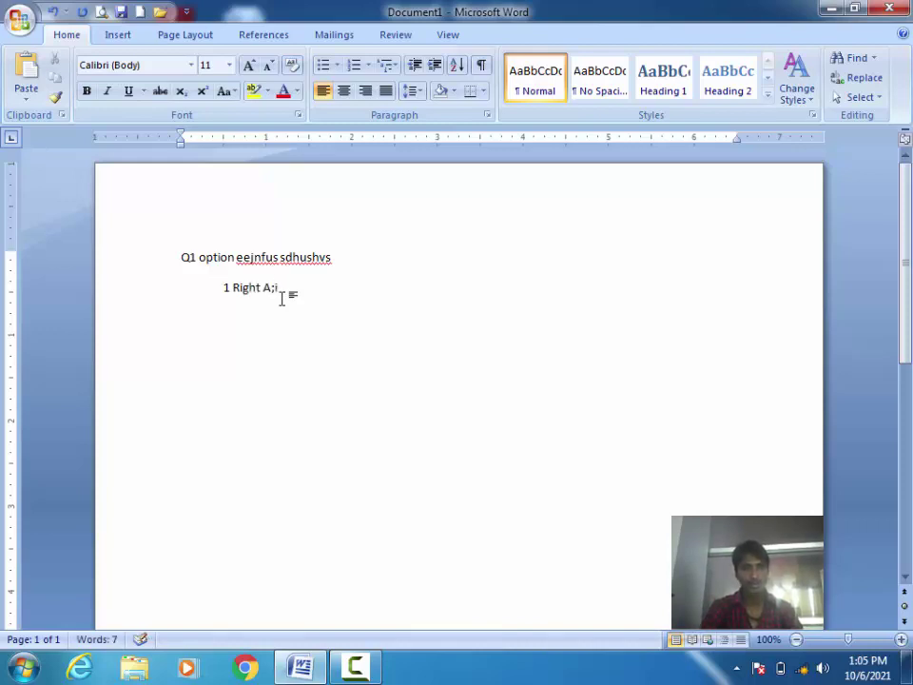
text(i)
key(BackSpace)
key(BackSpace)
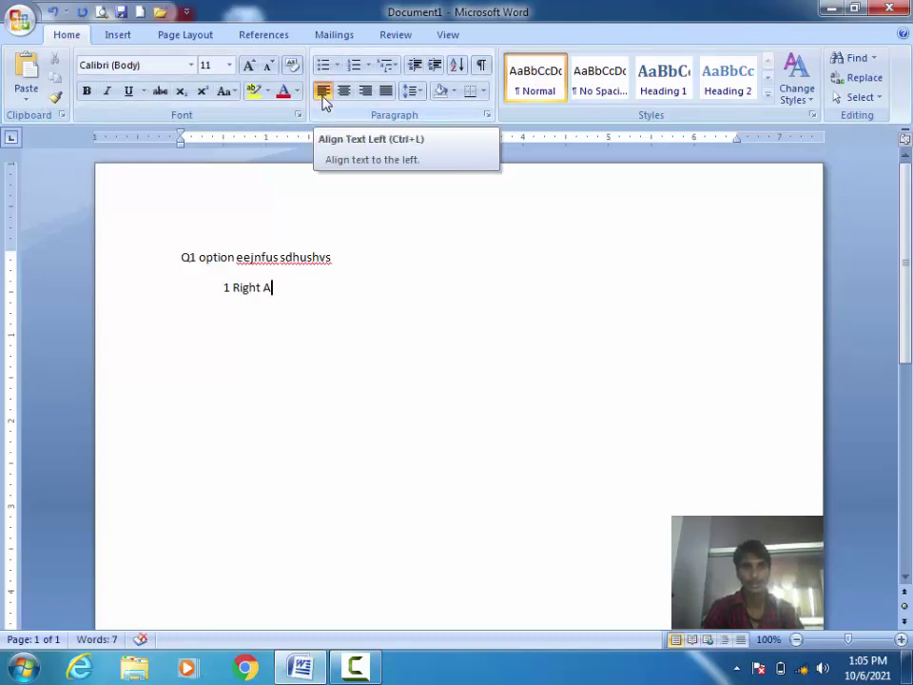
text(l)
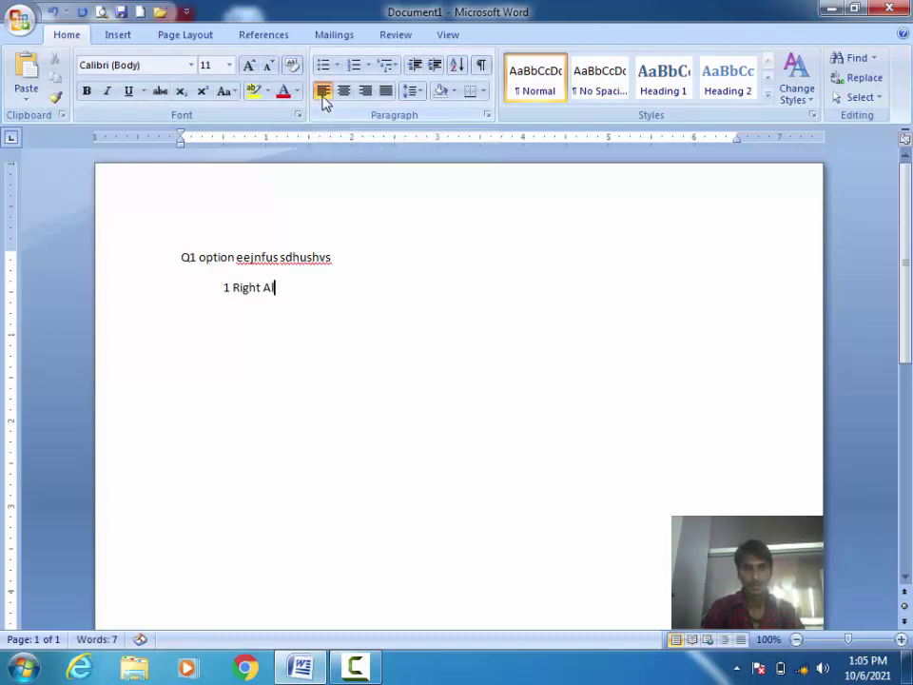
text(i)
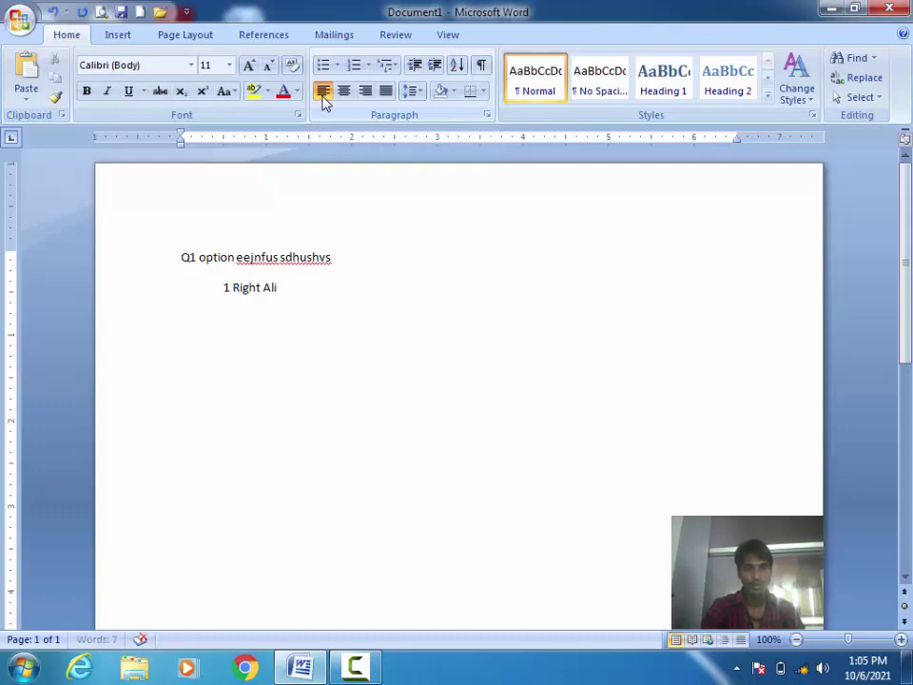
text(gn)
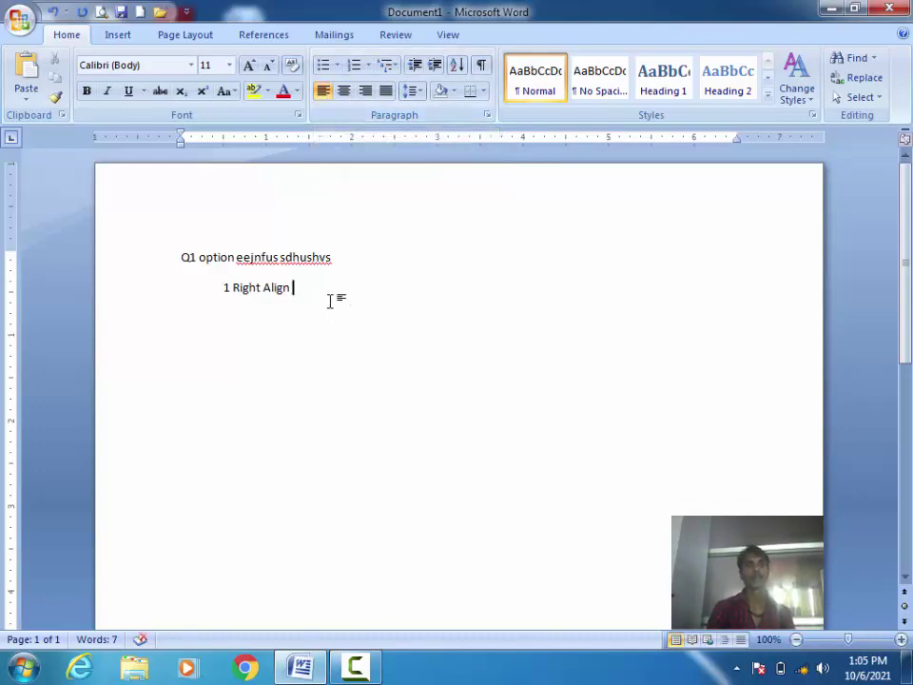
key(Return)
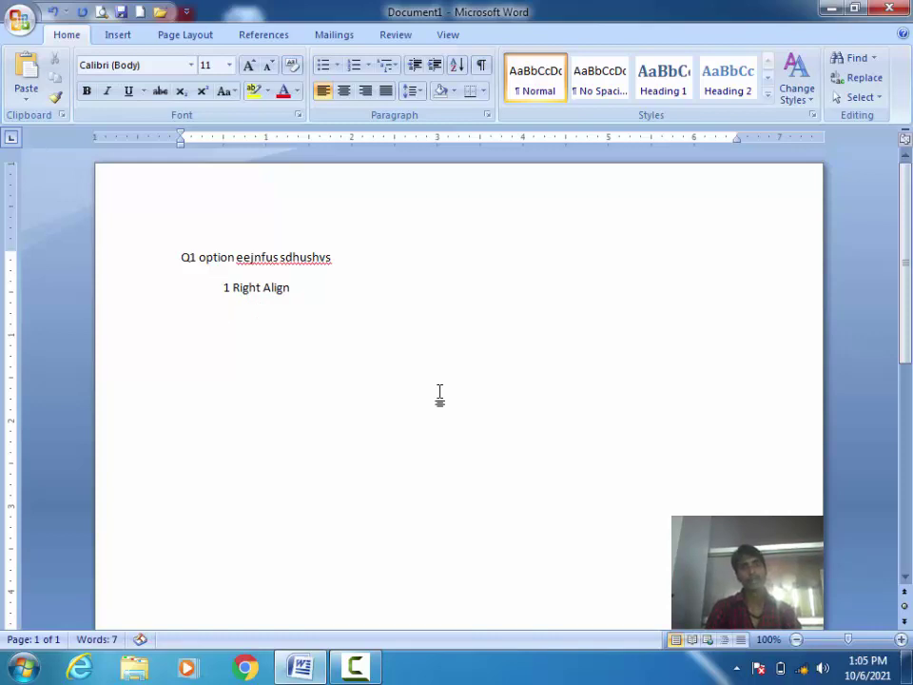
Type the deeper-indented options 1 option, 2option, 3 option and 4 option, correcting a typo.
text(1)
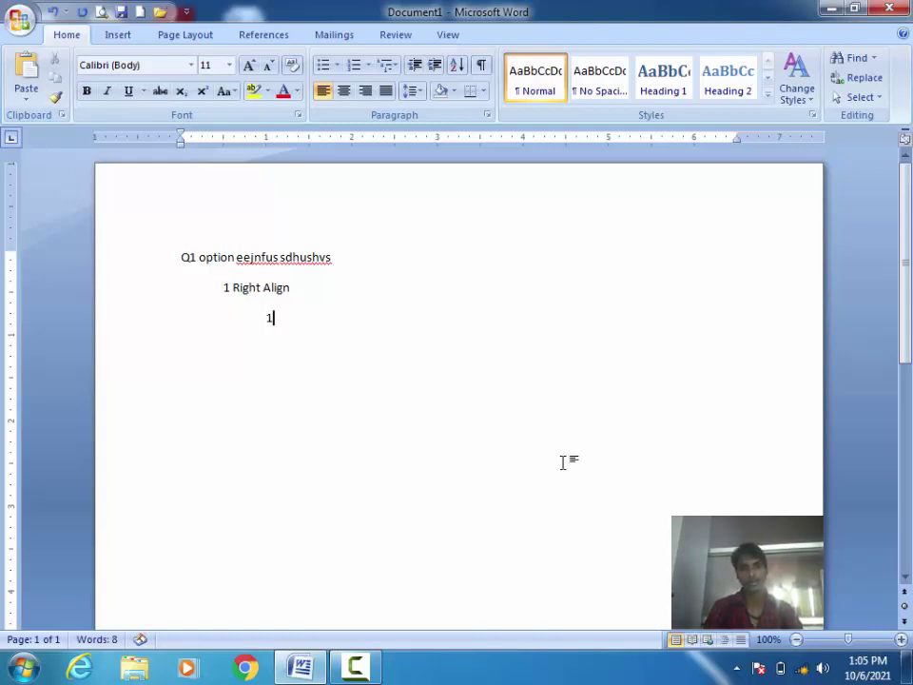
text( op)
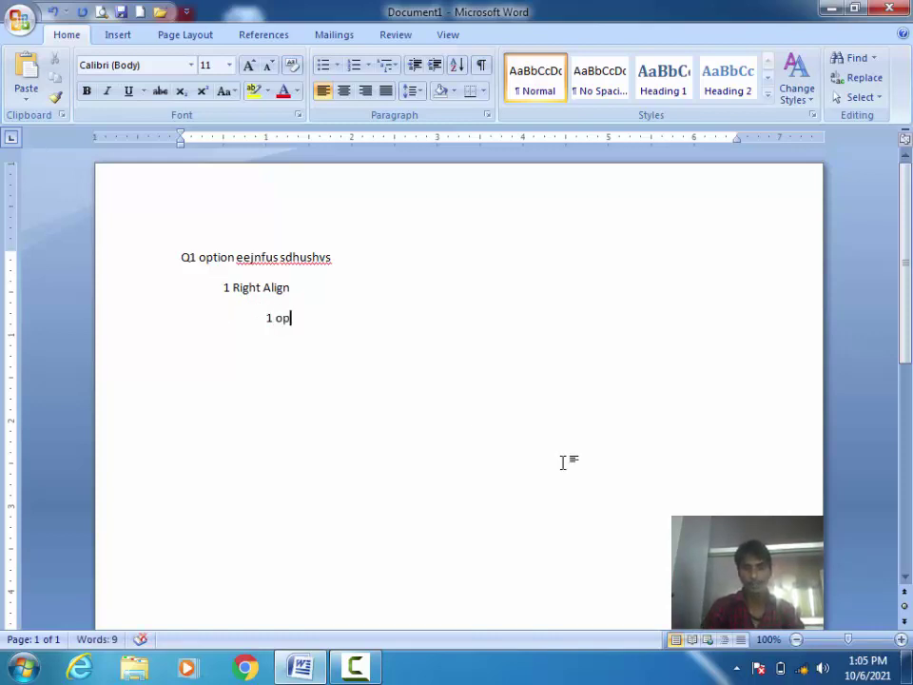
text(tion)
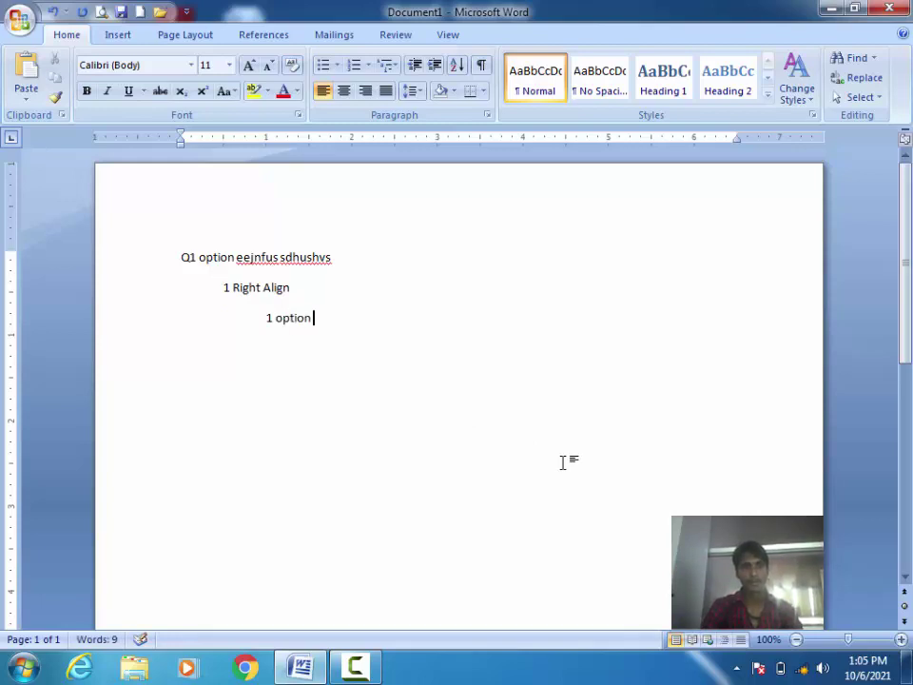
text( 2)
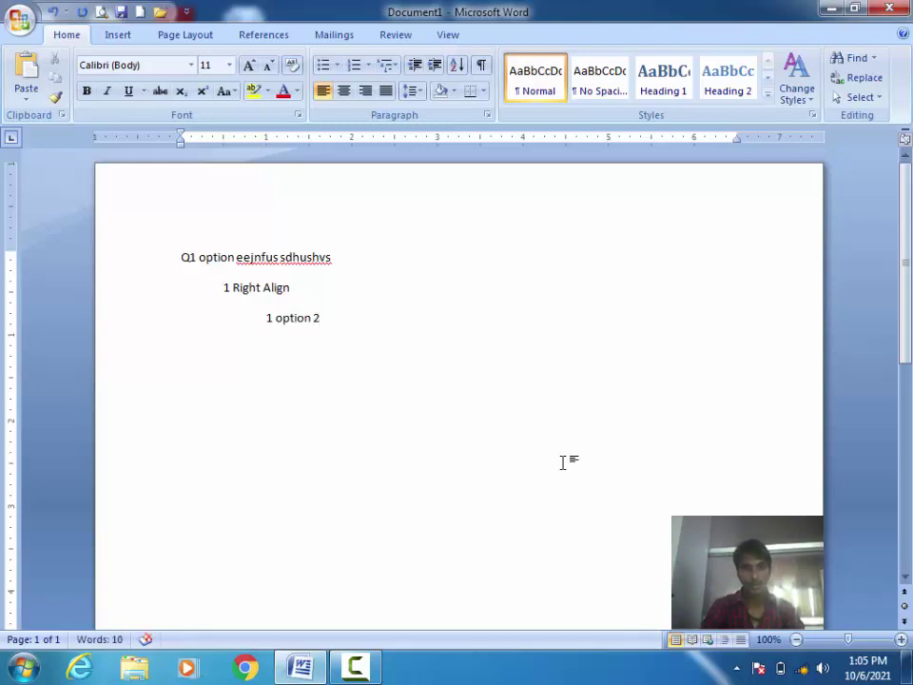
text(option)
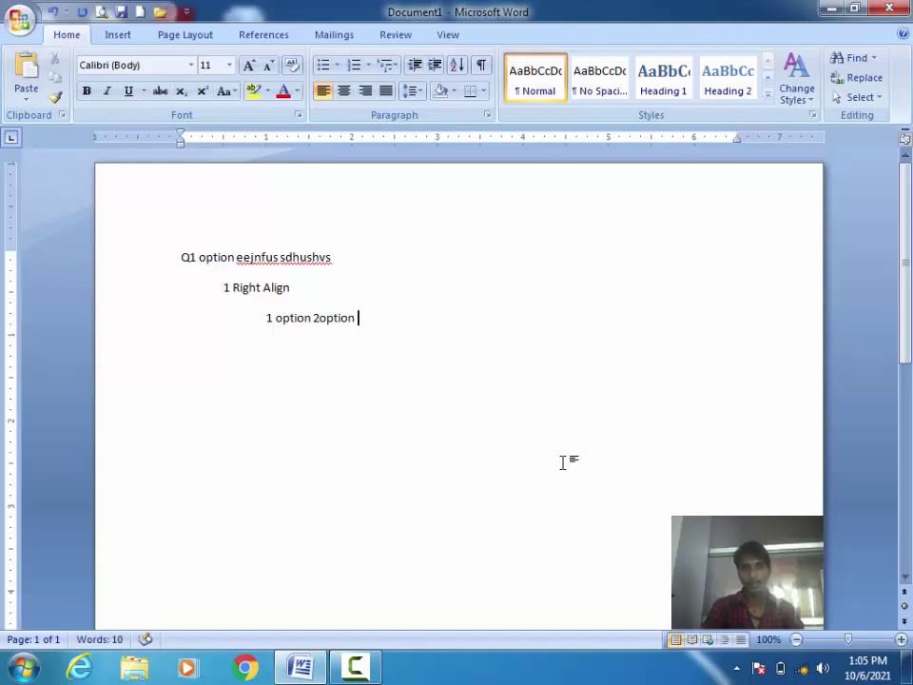
text( 3 opt)
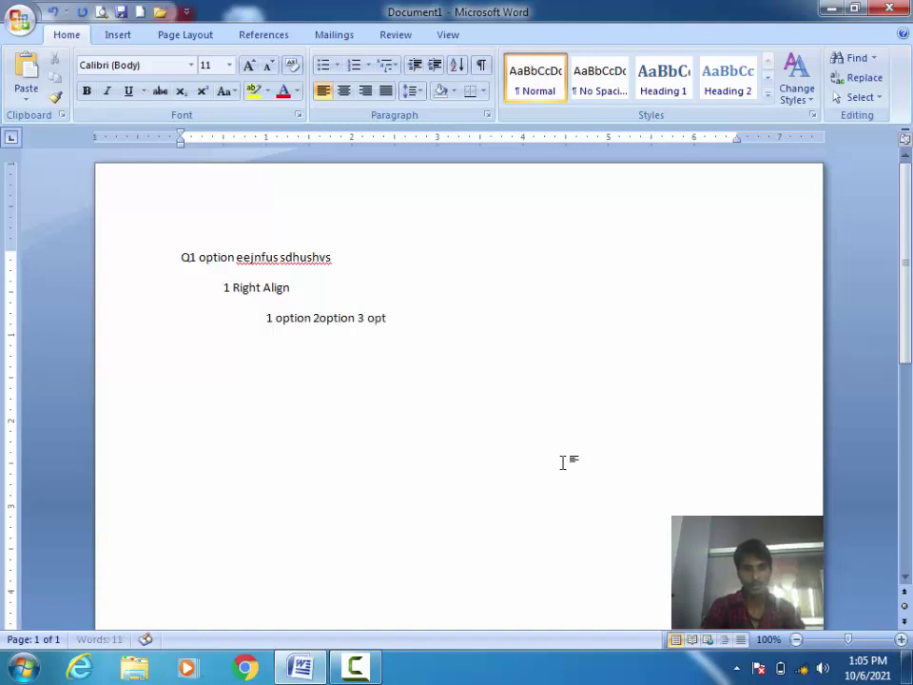
text( n)
key(BackSpace)
key(BackSpace)
text(ti)
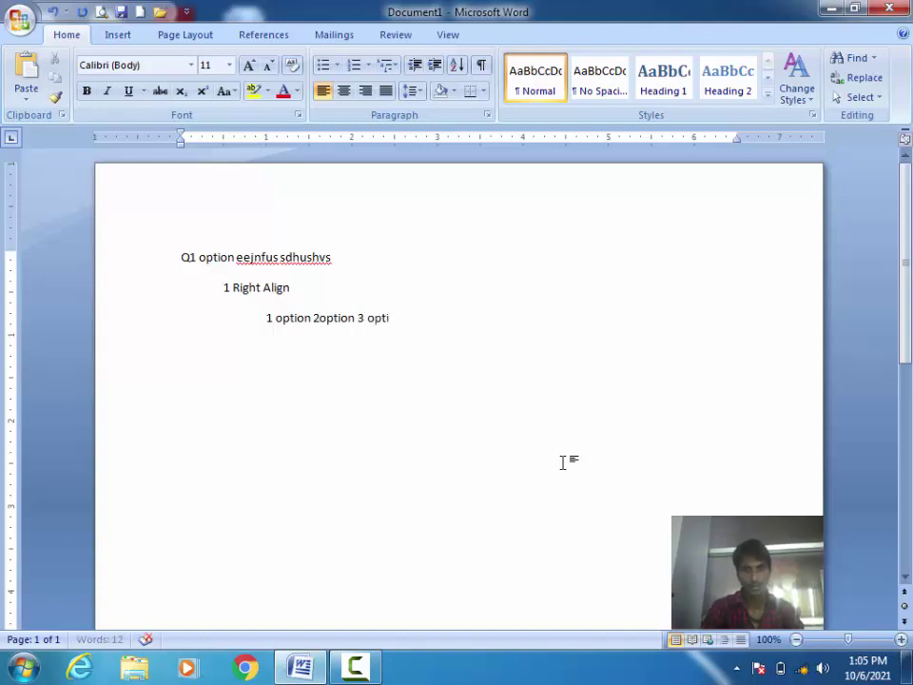
text(on 4)
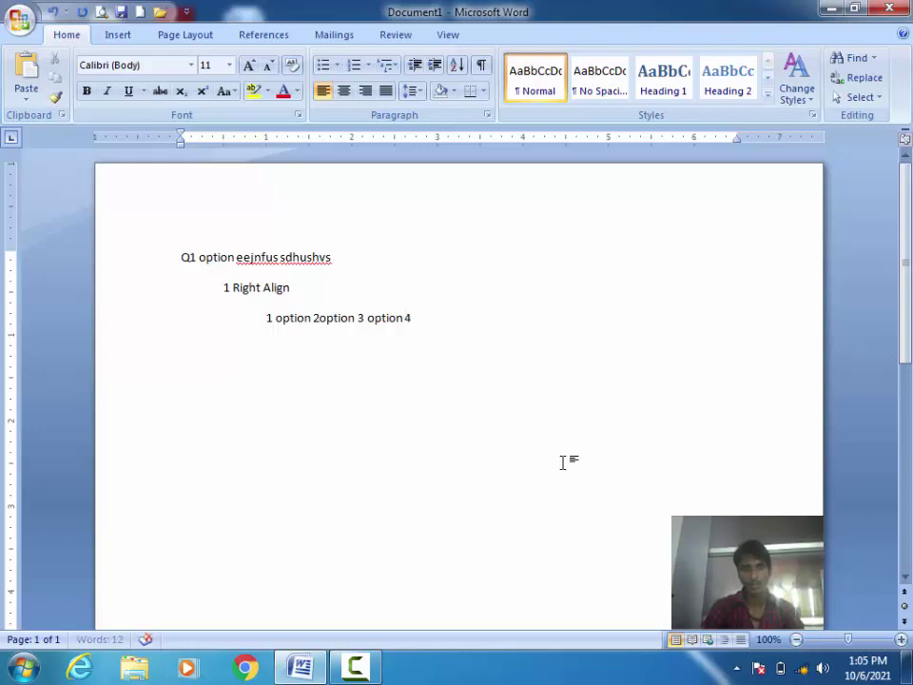
text( opti)
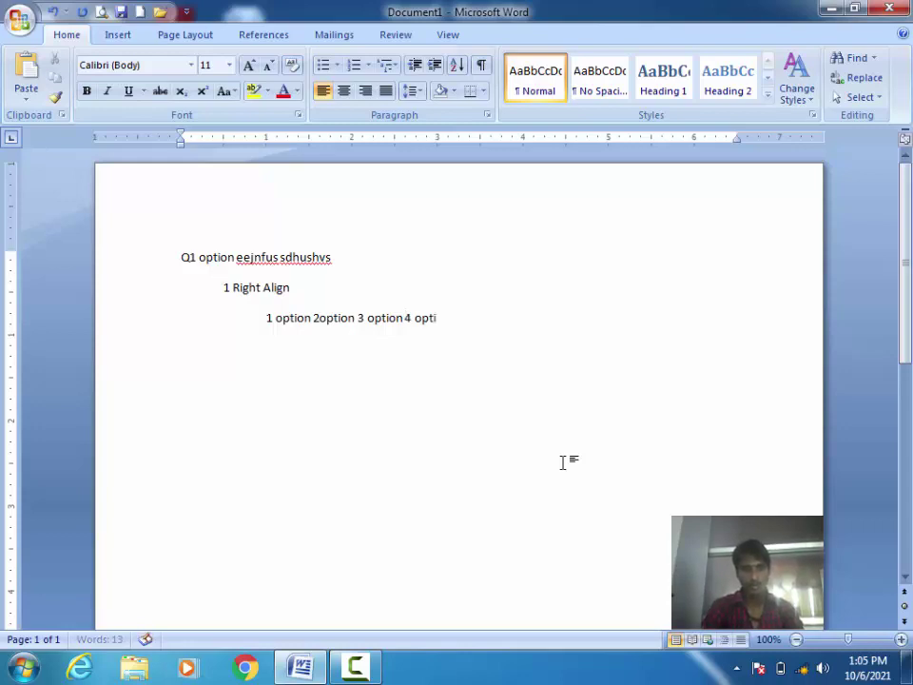
Insert tabs so 2option, 3 option and 4 option are evenly spaced, then start a new line.
key(Left)
key(Left)
key(Left)
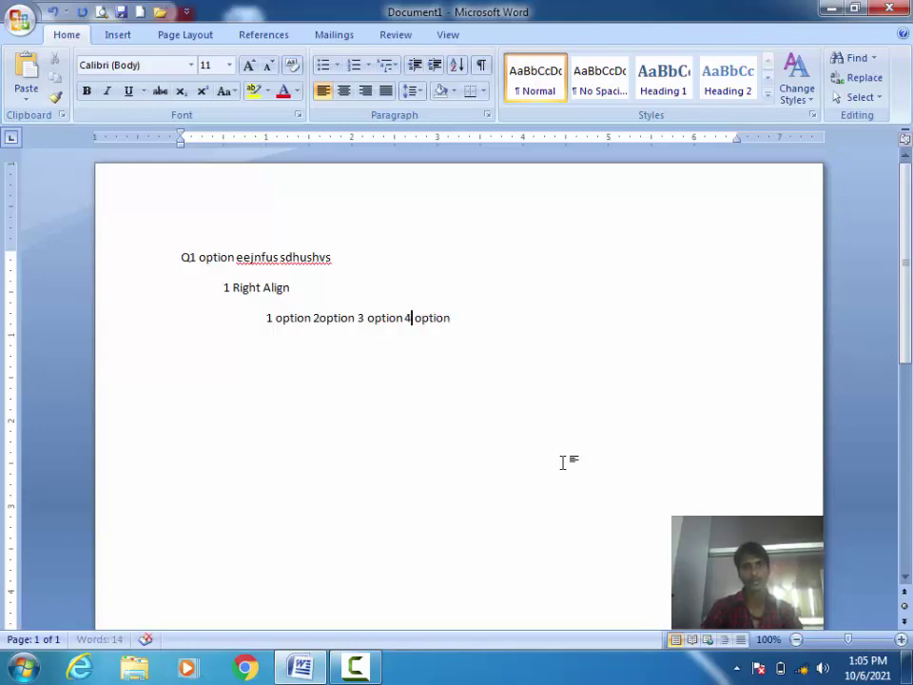
key(Left)
key(Tab)
key(Left)
key(Left)
key(Left)
key(Left)
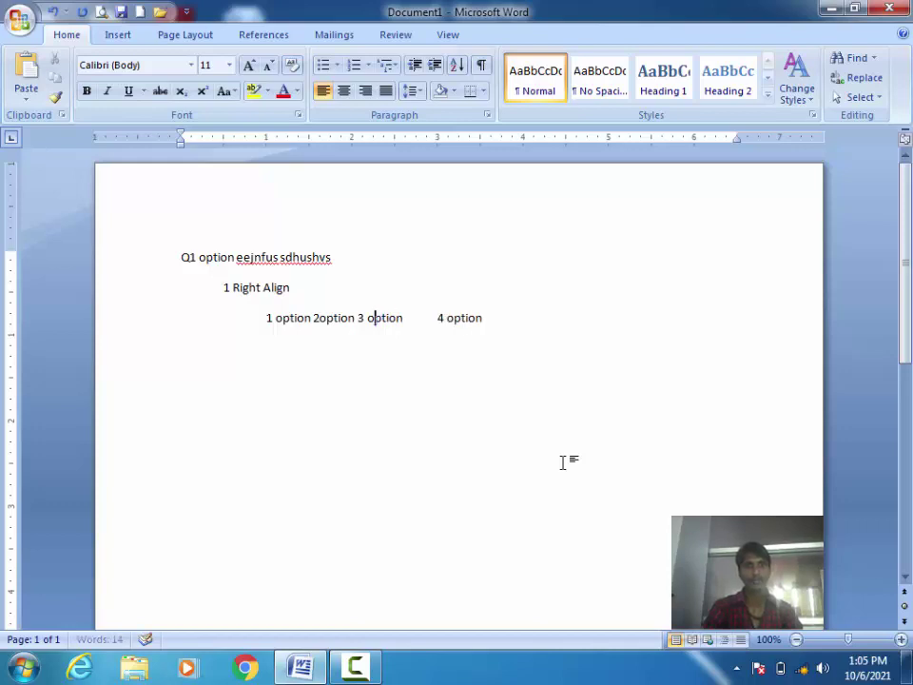
key(Left)
key(Left)
key(Left)
key(Tab)
key(Left)
key(Left)
key(Left)
key(Left)
key(Left)
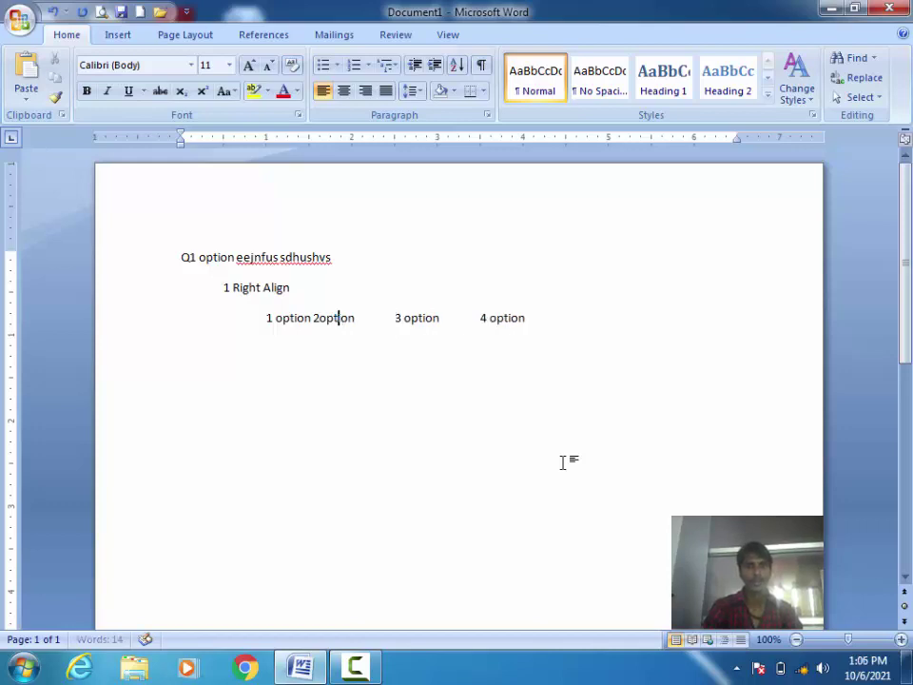
key(Left)
key(Left)
key(Left)
key(Left)
key(Tab)
key(Left)
key(Left)
key(Left)
key(Left)
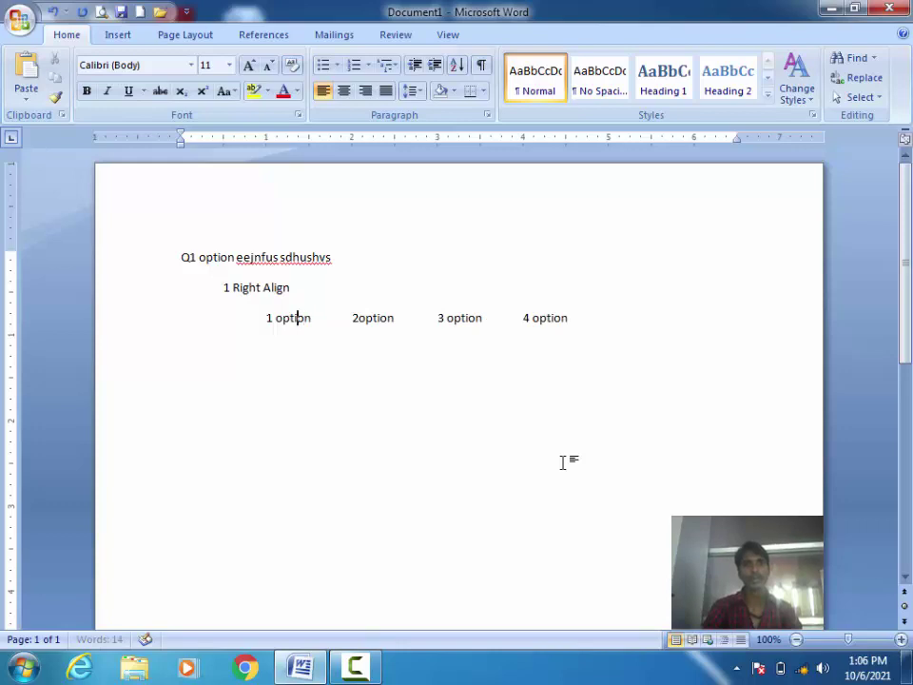
click(554, 317)
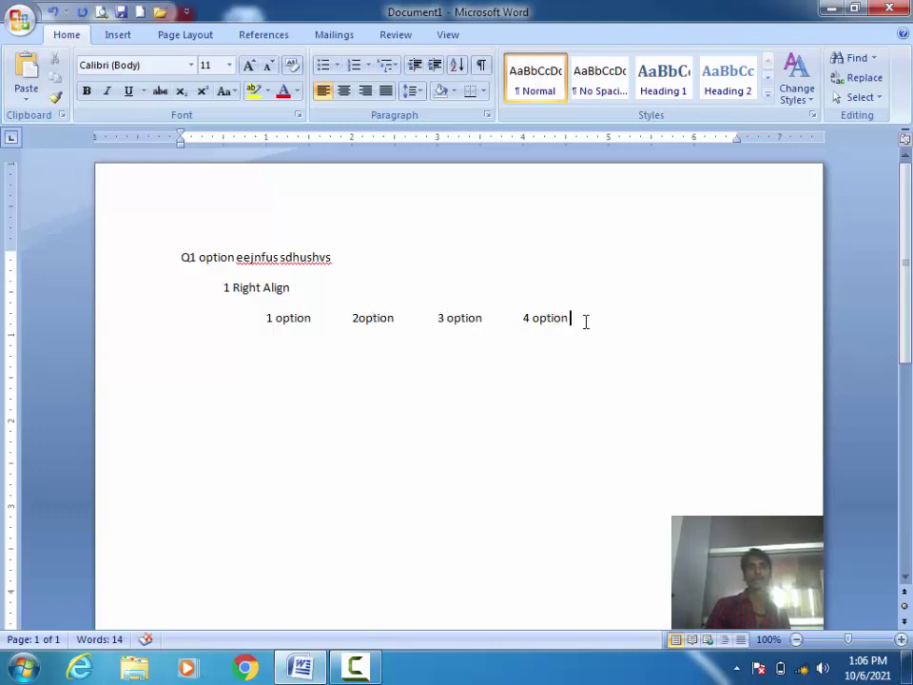
key(Return)
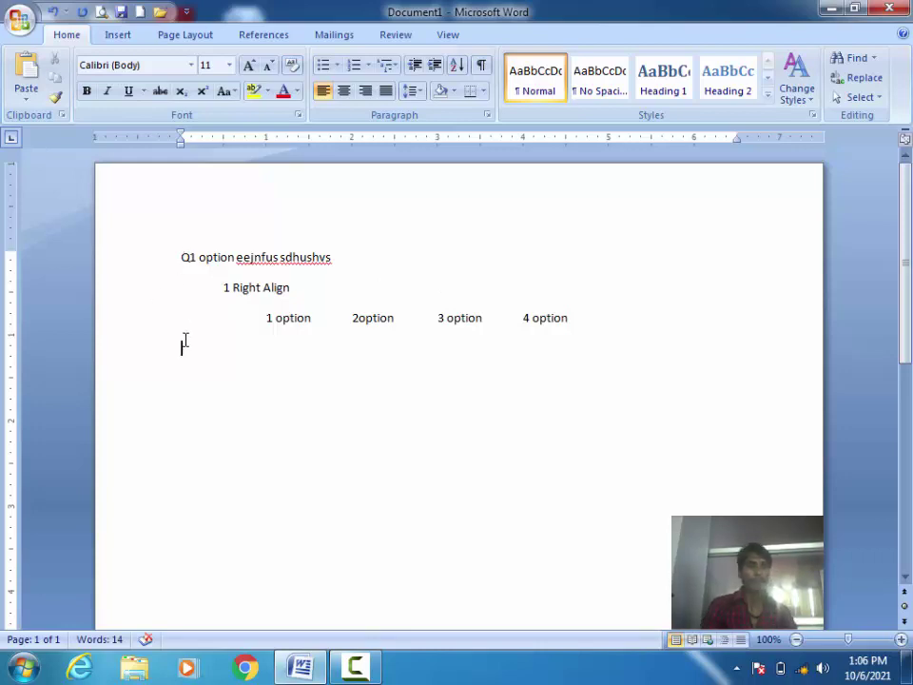
Add the tab-indented line '2 Left Align' and start a new line below it.
key(Tab)
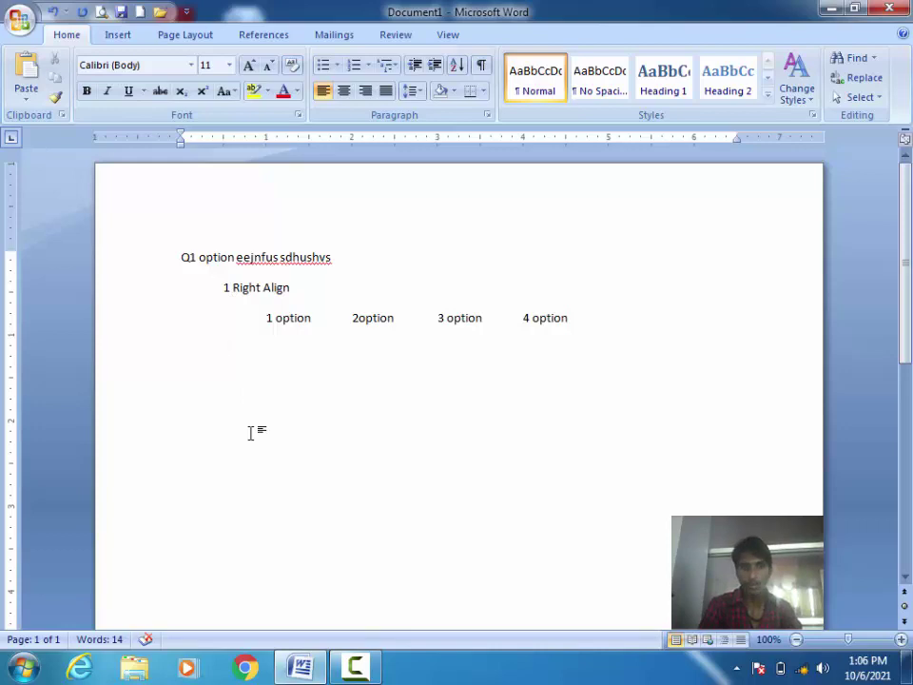
text(2)
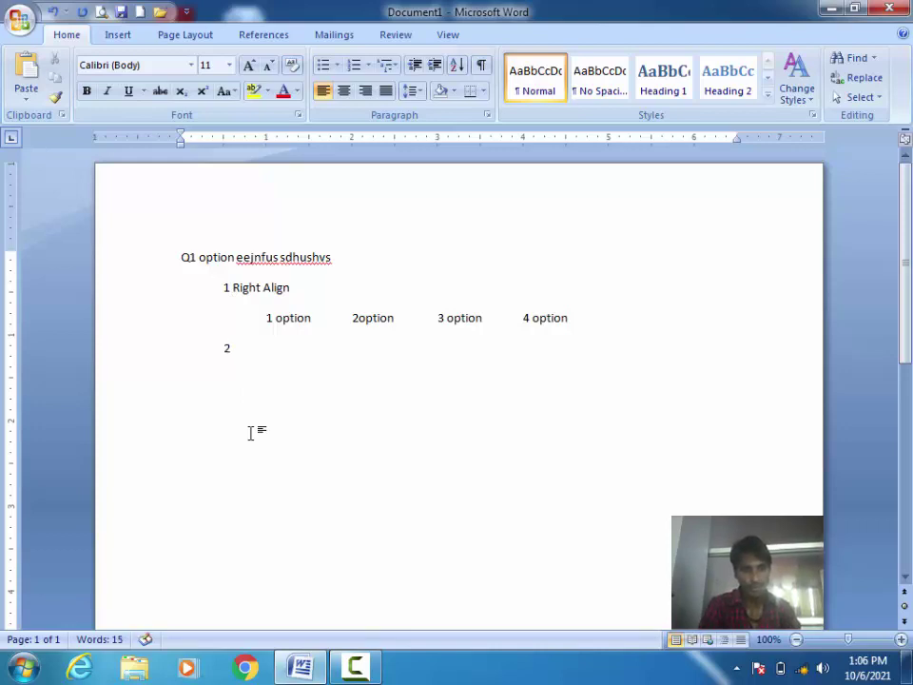
text( Left)
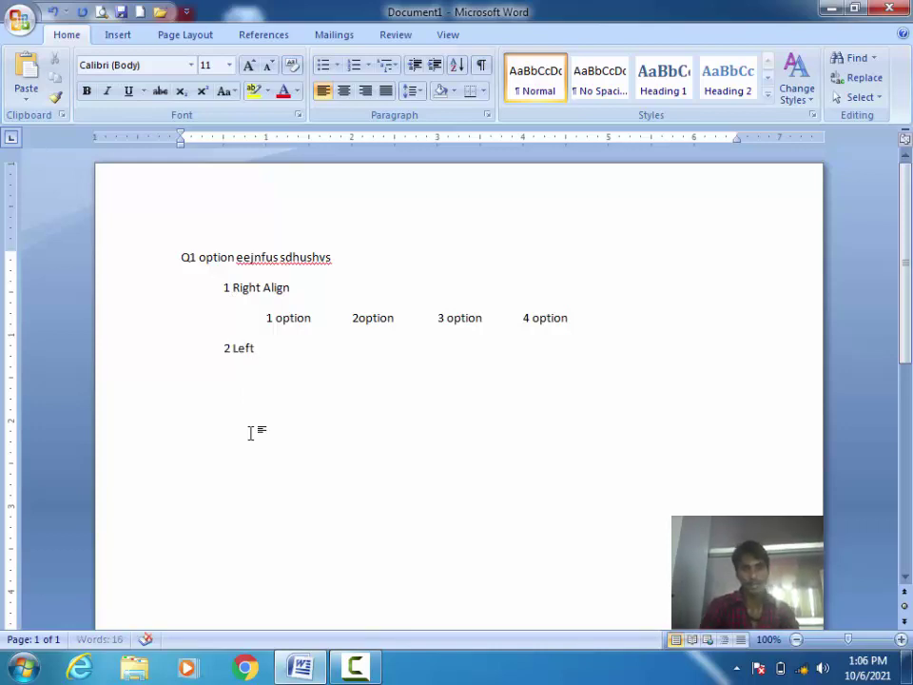
text( Al)
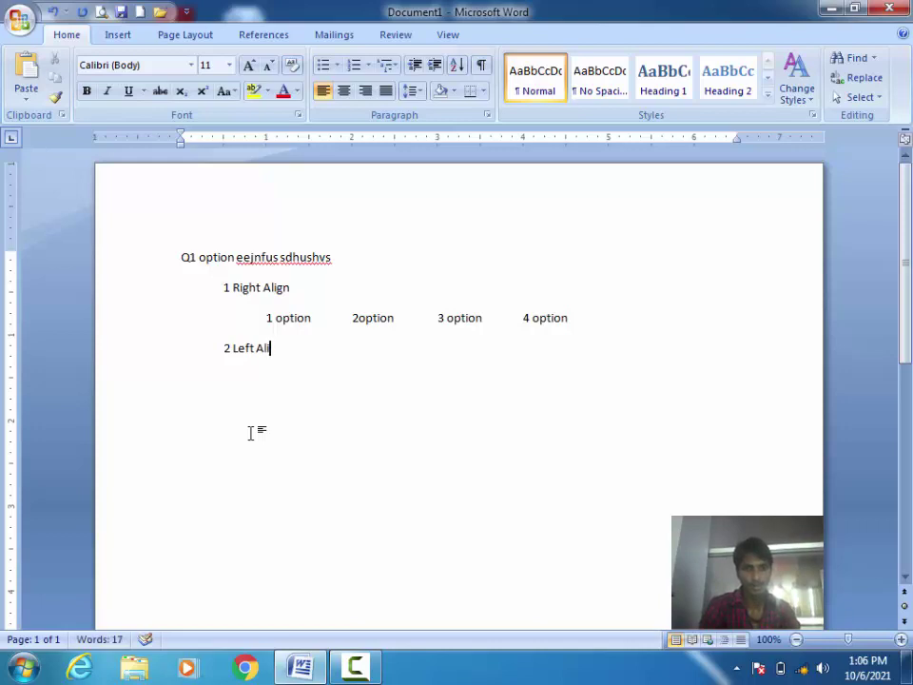
text(ign)
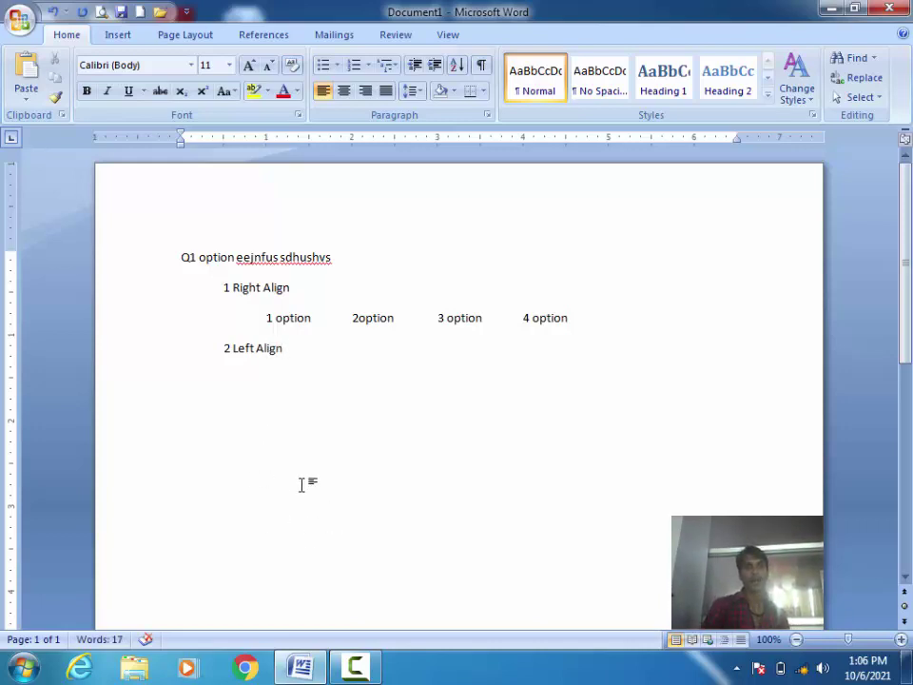
key(Return)
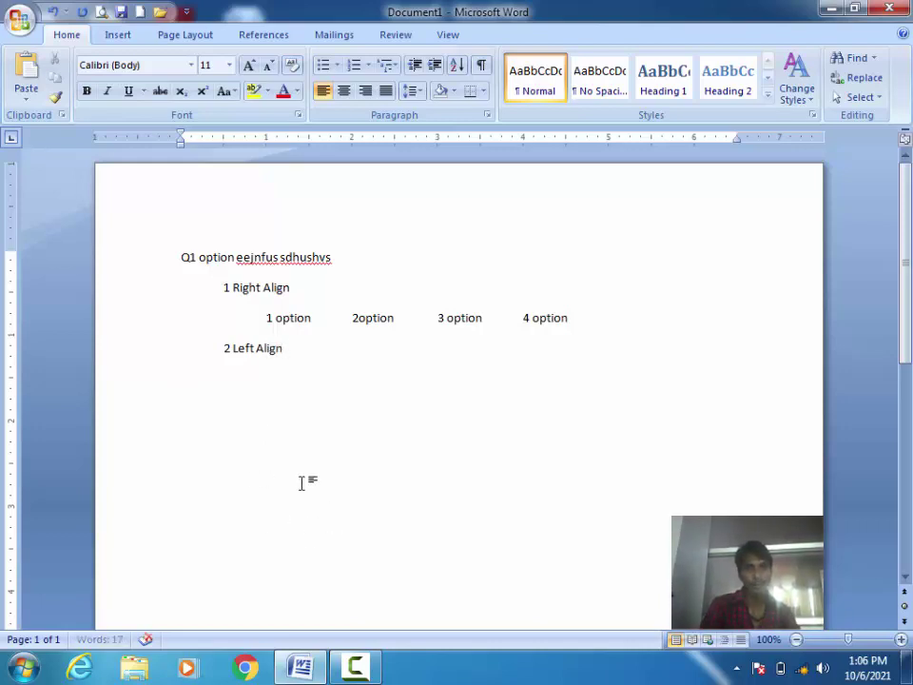
Paste a copy of the four-option row beneath '2 Left Align', aligned with the row above.
text(1)
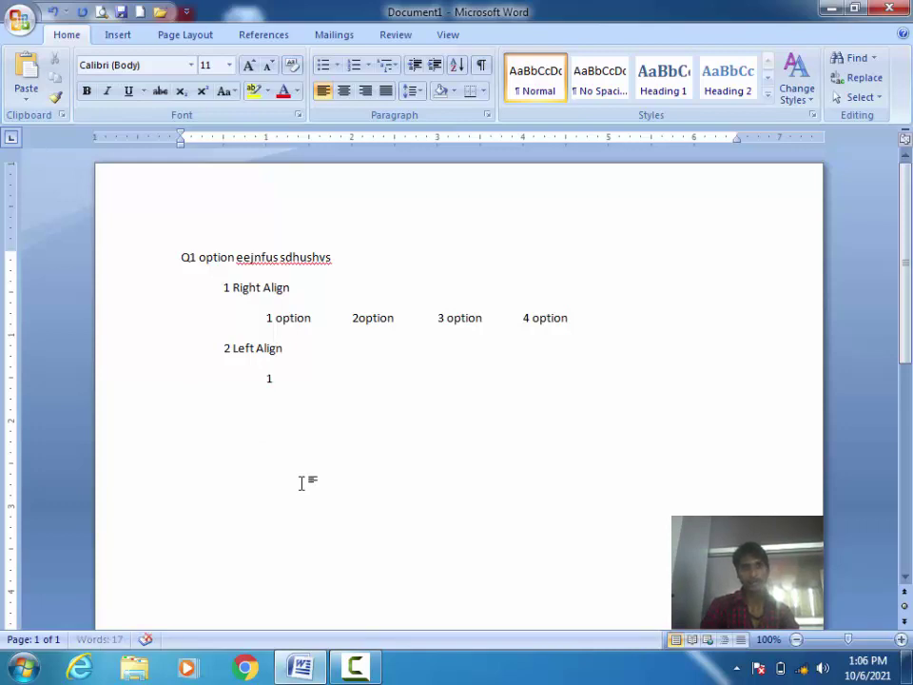
text(2)
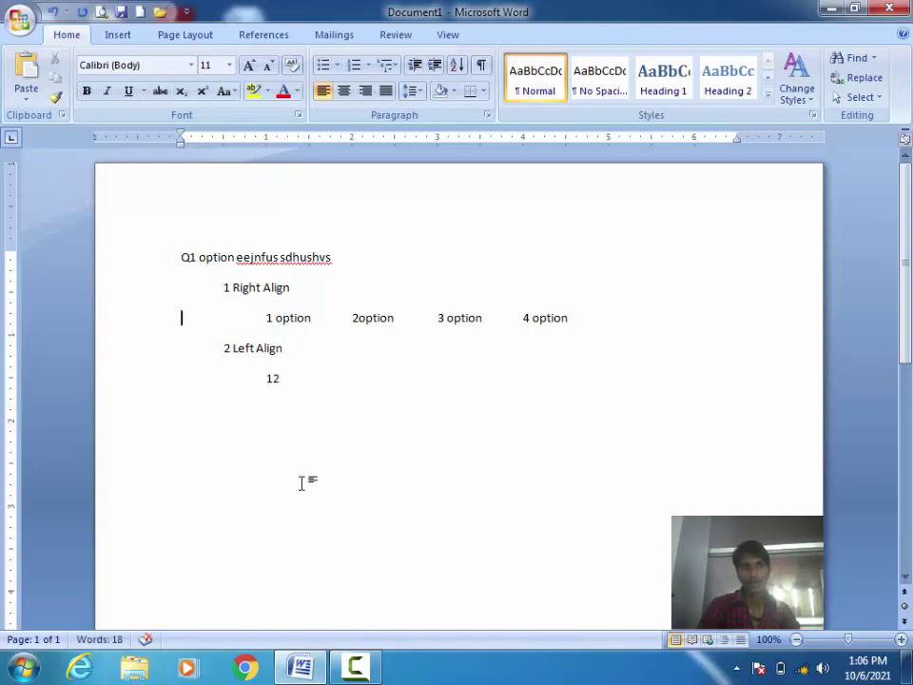
key(shift+End)
key(ctrl+c)
key(Down)
key(Down)
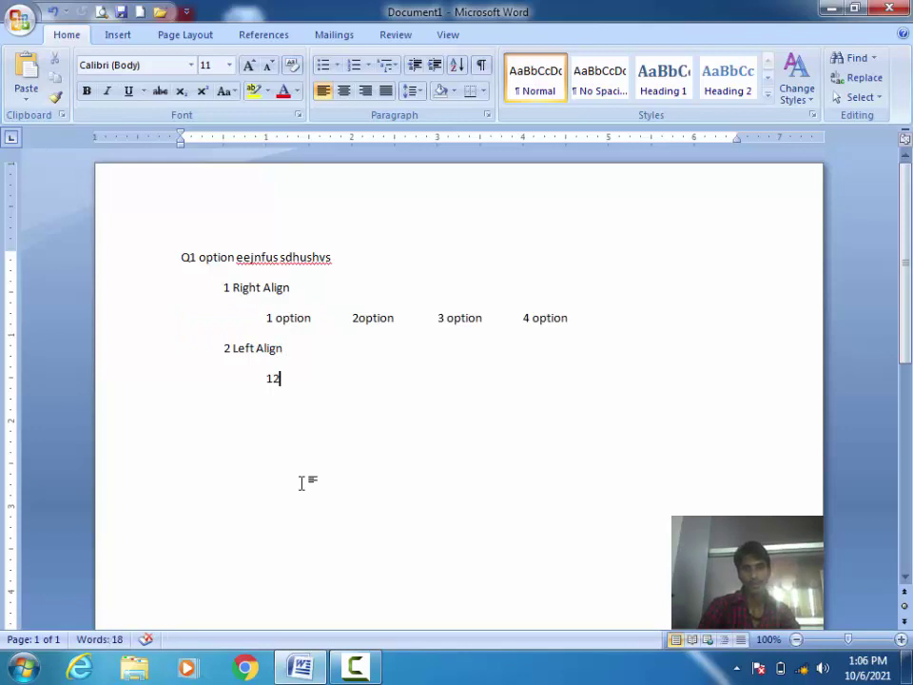
key(BackSpace)
key(BackSpace)
key(ctrl+v)
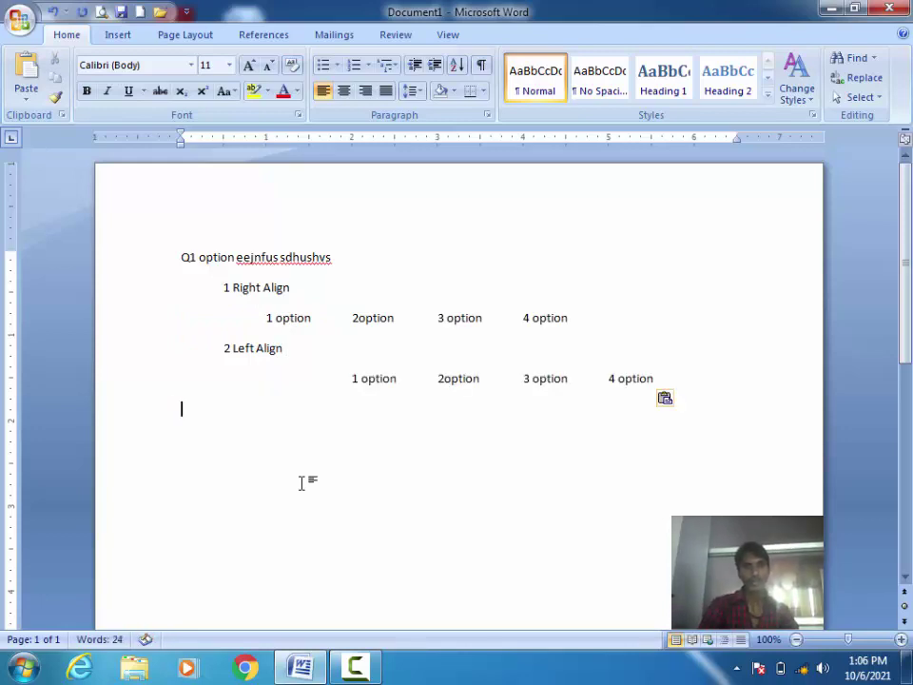
key(Delete)
key(Delete)
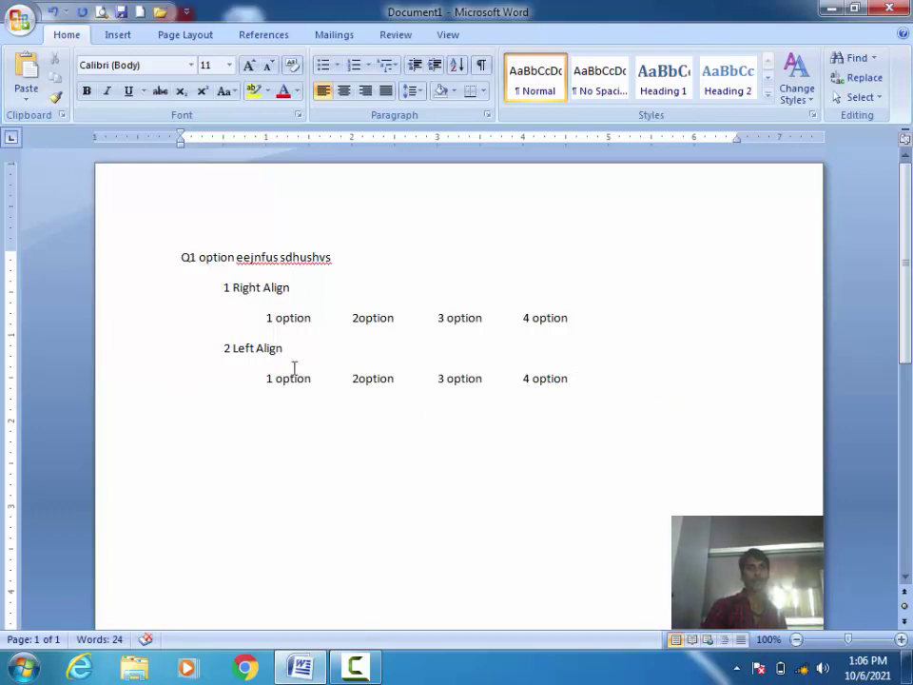
Delete both option rows, the '2 Left Align' line and the '1 Right Align' text under Q1.
mouse_move(583, 377)
mouse_down()
mouse_move(246, 348)
mouse_move(198, 310)
mouse_up()
key(Delete)
key(BackSpace)
key(BackSpace)
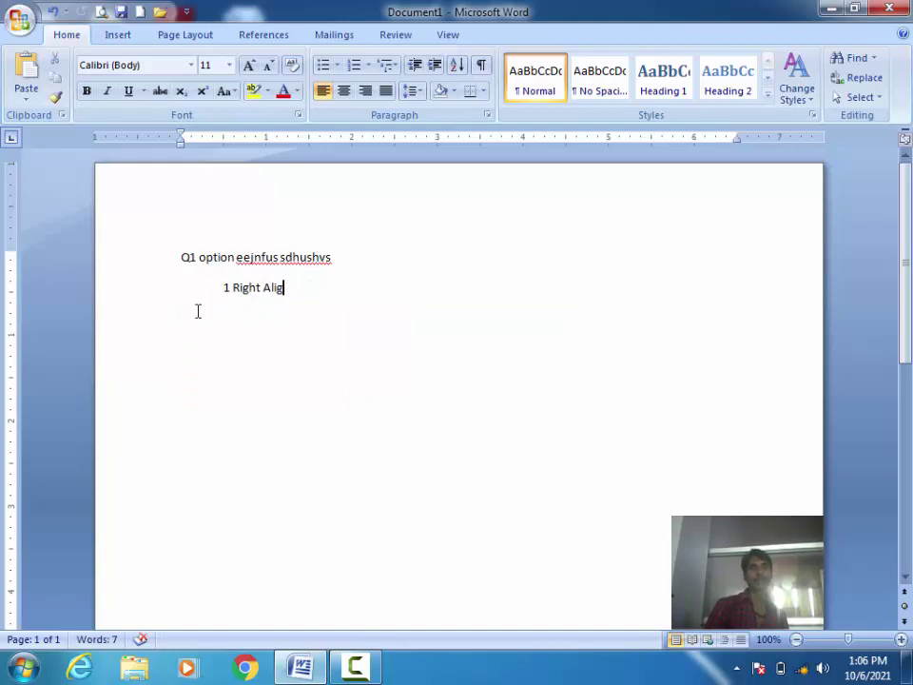
key(Return)
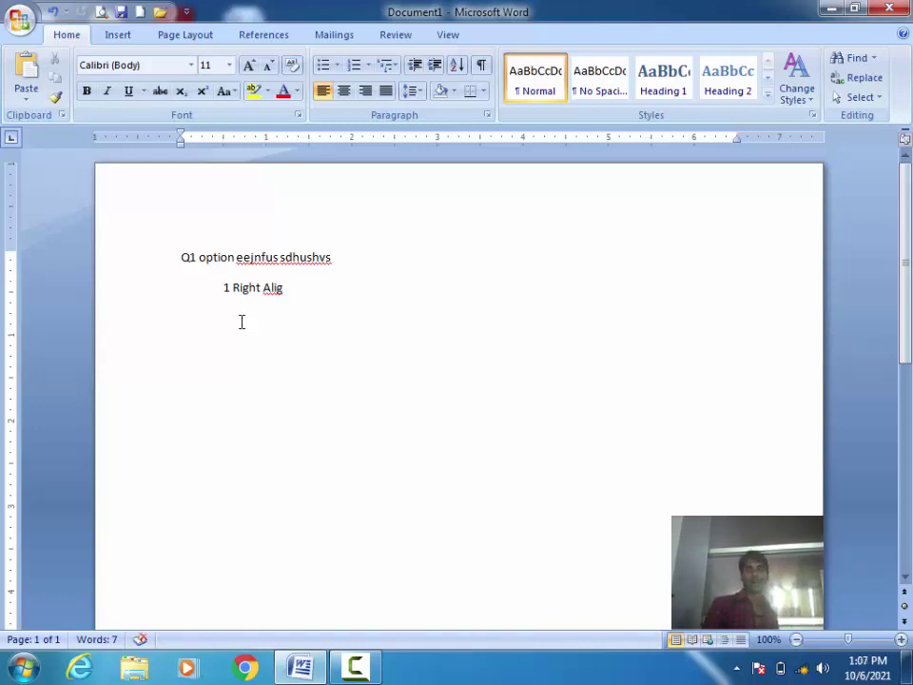
key(BackSpace)
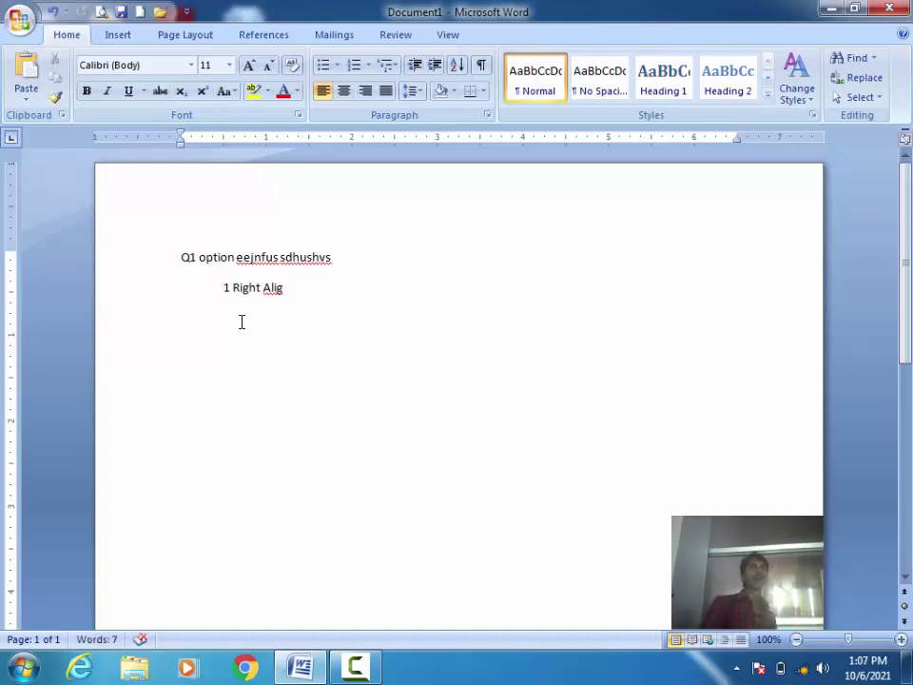
key(BackSpace)
key(BackSpace)
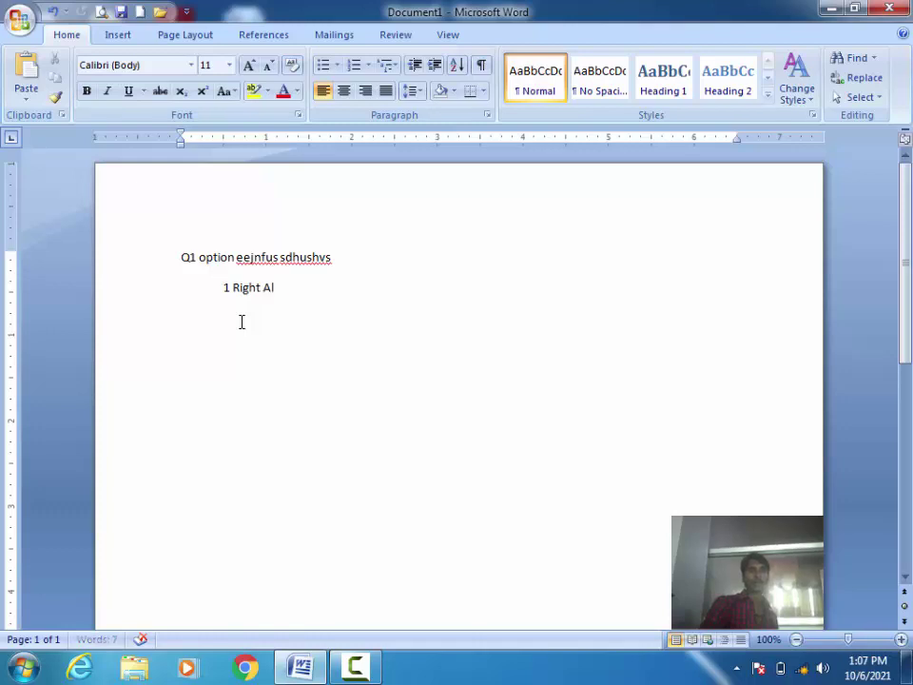
key(BackSpace)
key(BackSpace)
key(BackSpace)
key(BackSpace)
key(BackSpace)
key(BackSpace)
key(BackSpace)
key(BackSpace)
key(BackSpace)
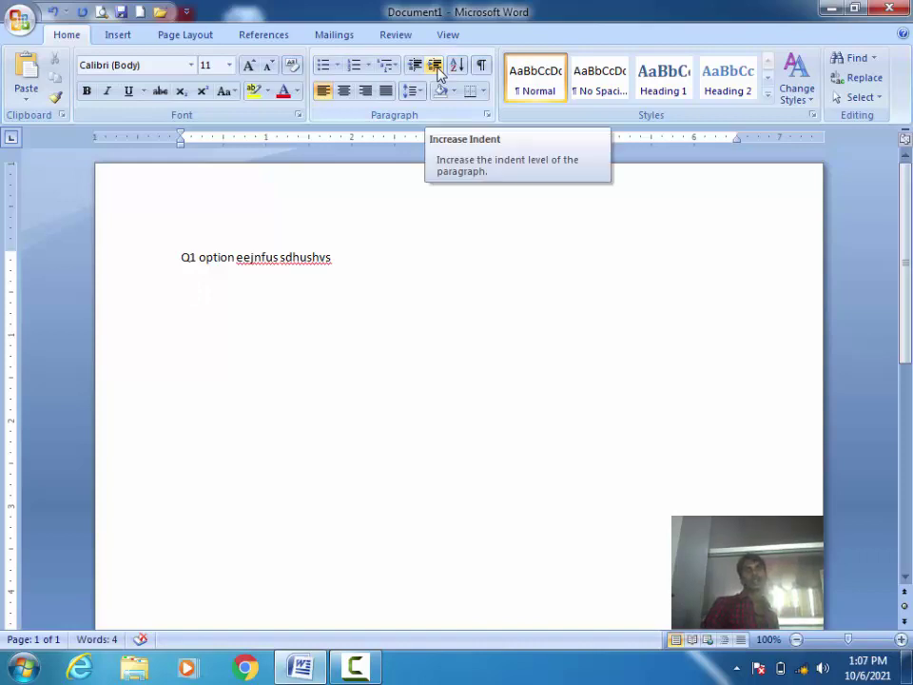
Indent one level and type the lines 'ljgieogire i' and 'Akuuh ukhus'.
click(439, 71)
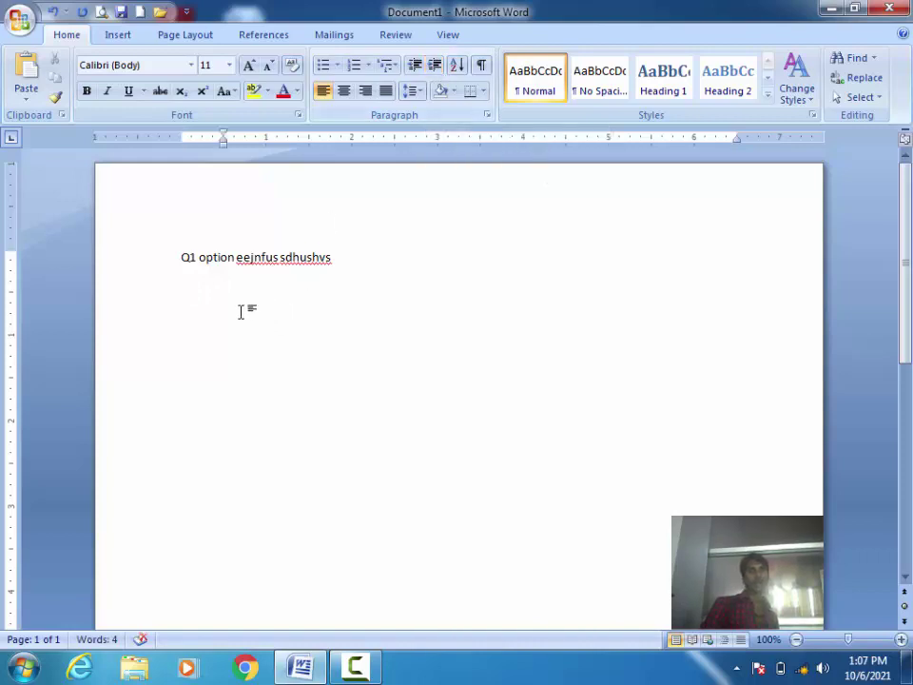
text(ljgieogi)
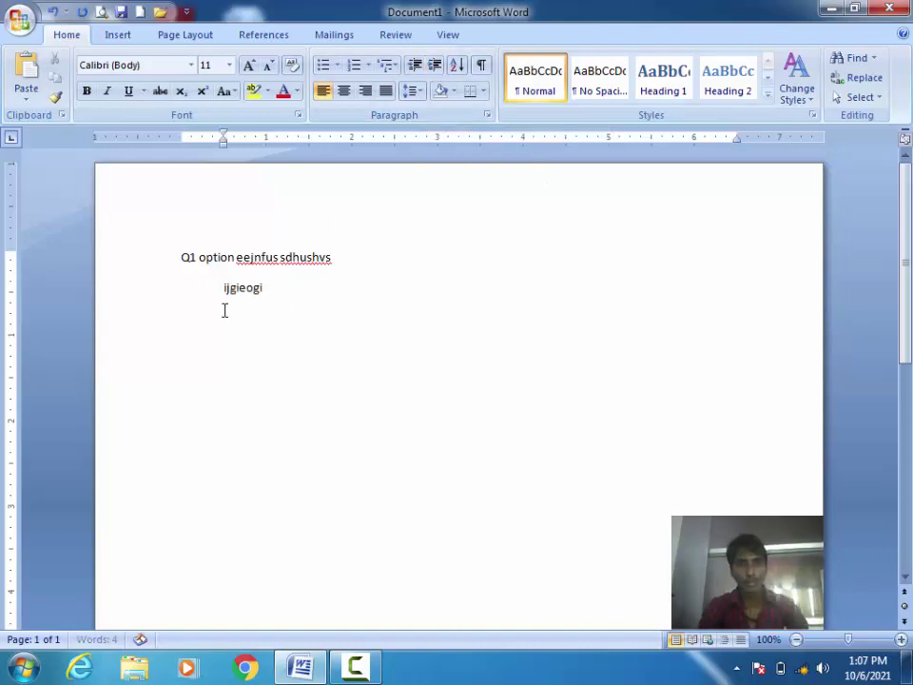
text(re i)
key(Return)
text(Akuuh uk)
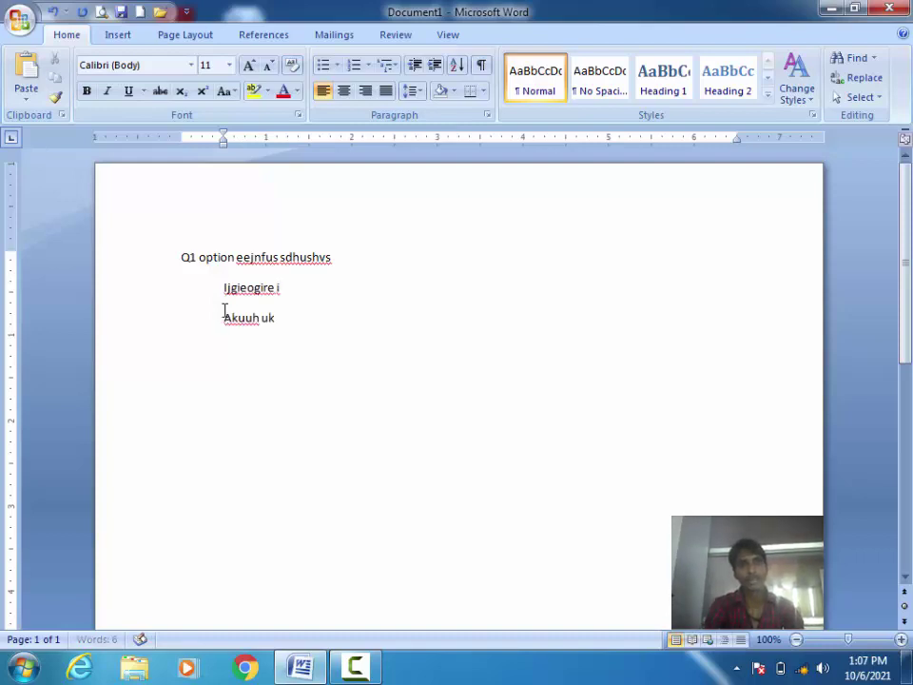
text(hus)
key(Return)
Indent a level deeper with 'Db sjdbvhs', 'kjafbgakjfa', 'ewhfweufe' and 'kjfbkwufc' on separate lines.
text(Db sjdbvhs)
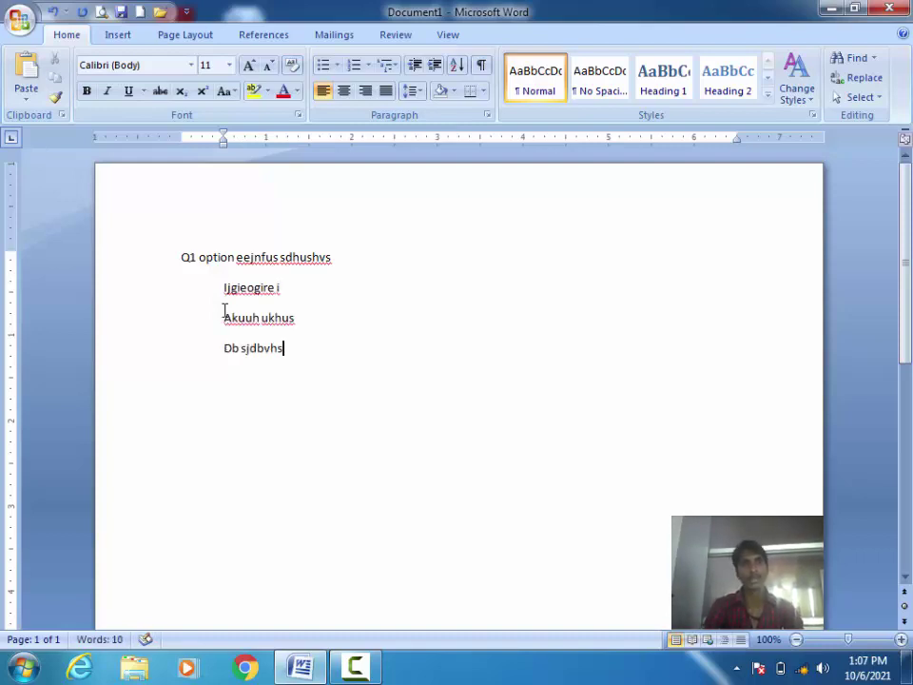
click(435, 66)
key(Return)
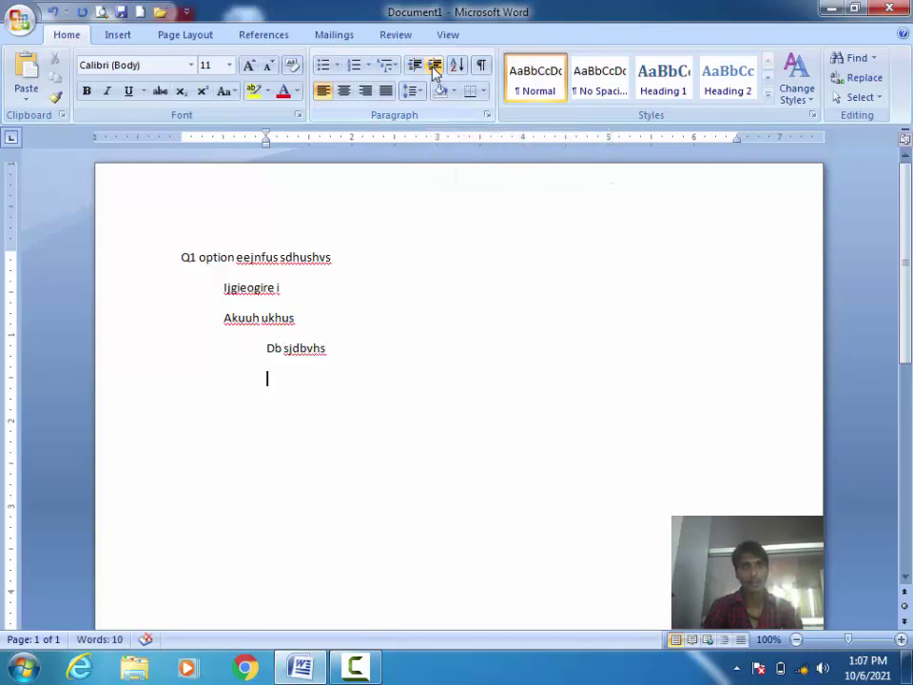
text(kjafbgakjfa)
key(Return)
text(ewhfweufe)
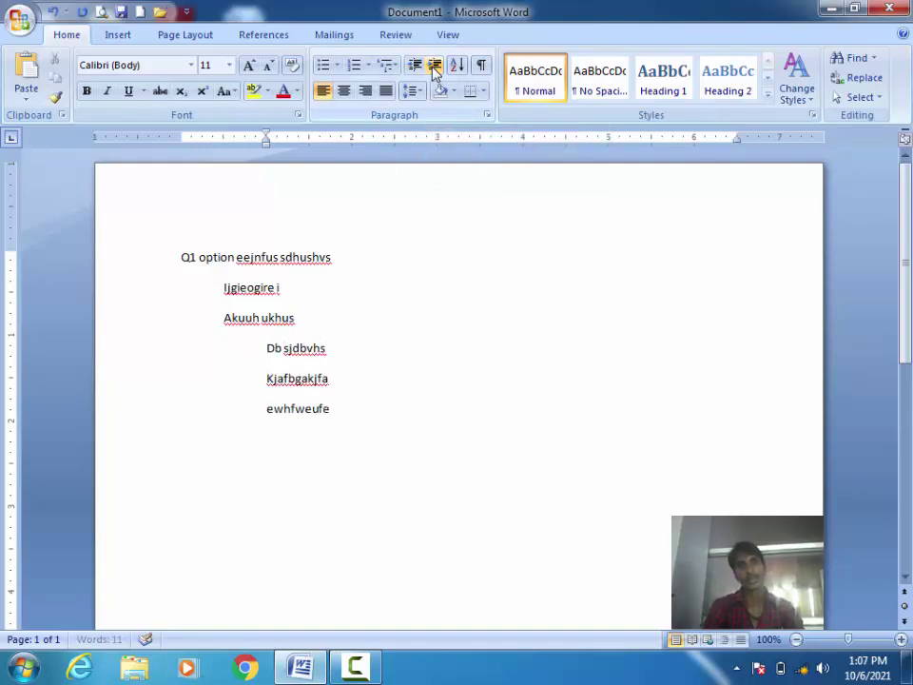
key(Return)
text(kjfbkwufc)
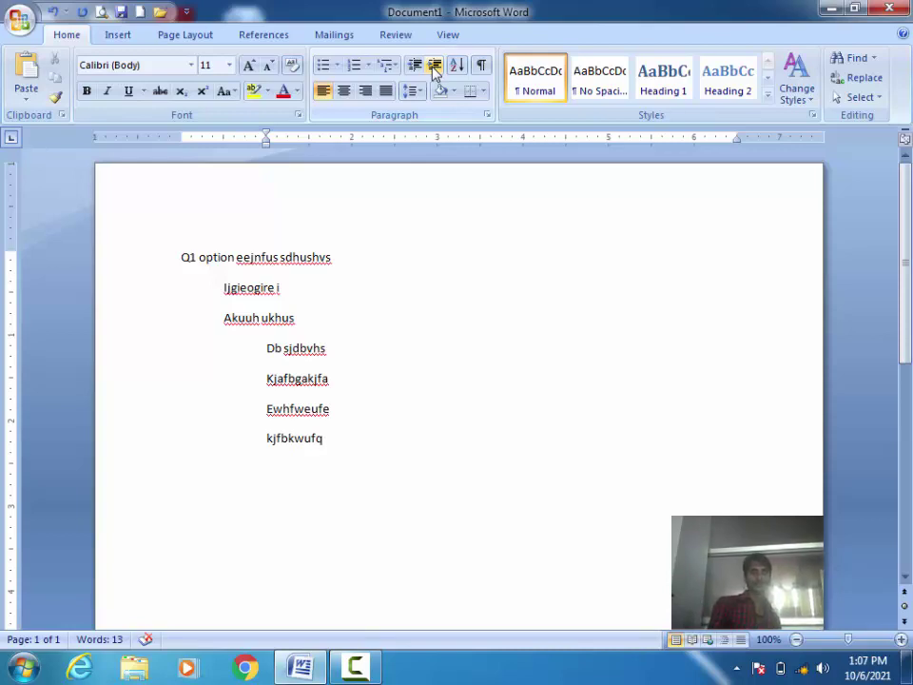
key(Return)
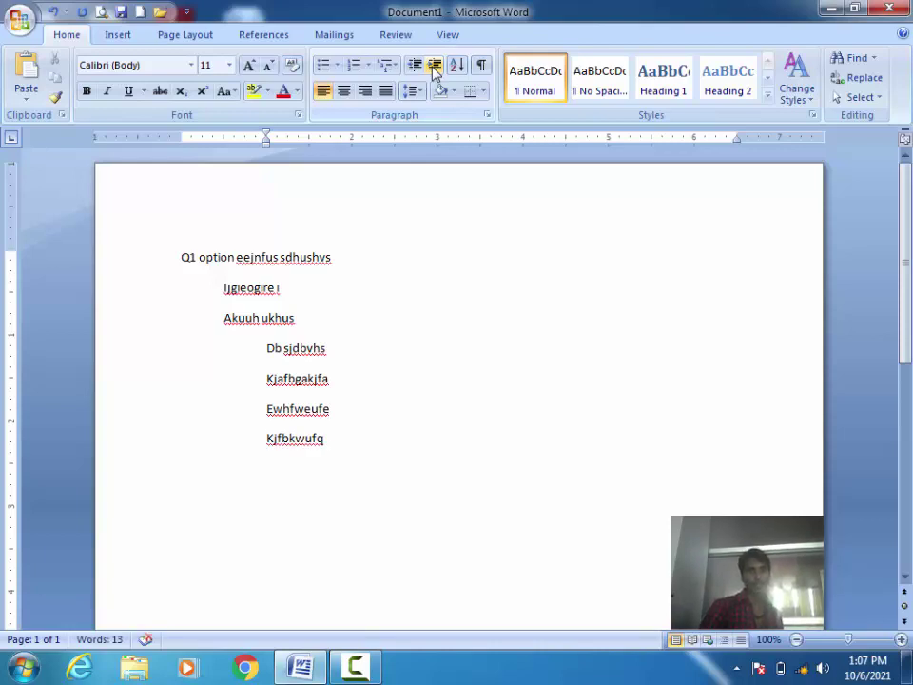
key(BackSpace)
key(BackSpace)
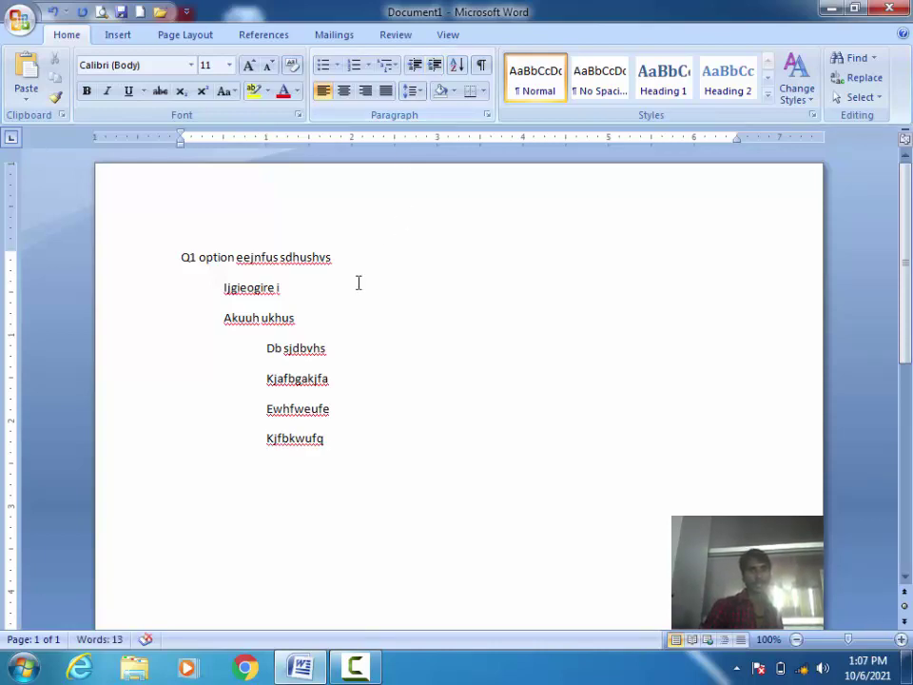
key(BackSpace)
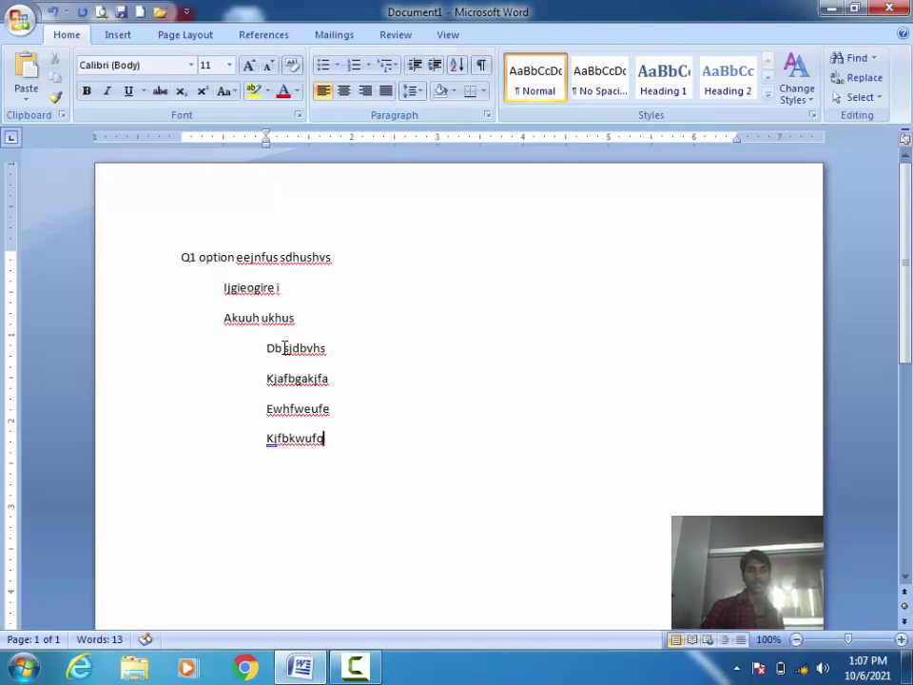
key(Return)
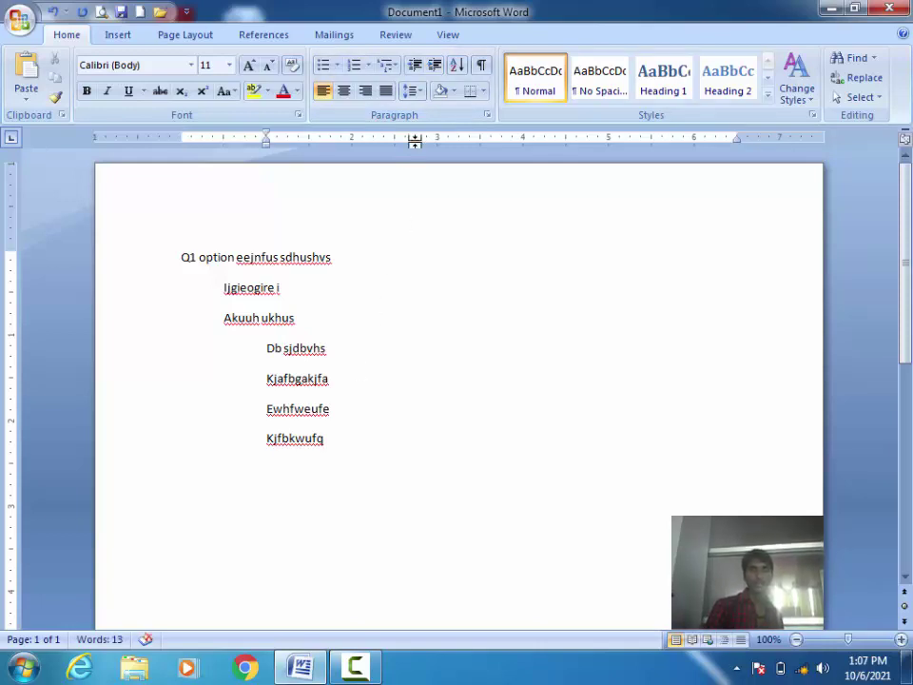
Decrease the indent one level and type 'jyggjygjgjy', 'ishgisu' and 'awlifhuwa' on separate lines.
click(413, 67)
text(jyggjygjgj)
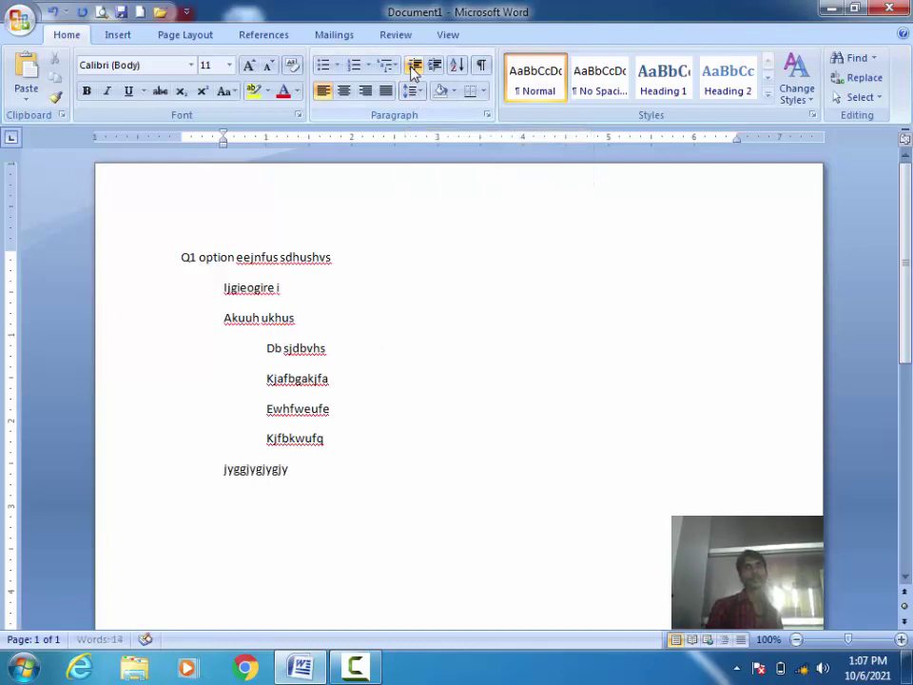
text(y)
key(Return)
text(ishgisu)
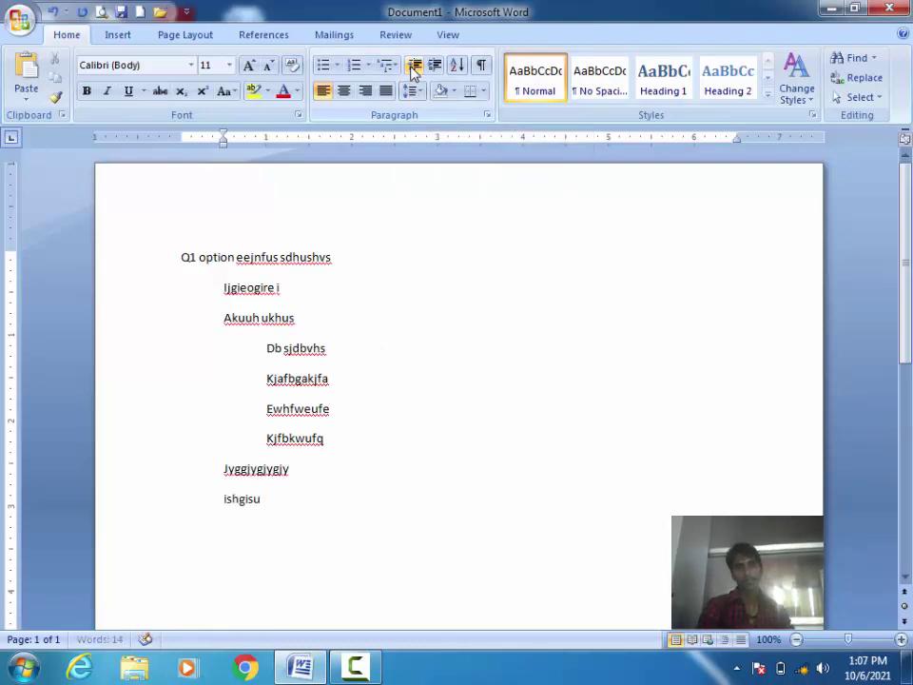
key(Return)
text(awlifhuwa)
key(Return)
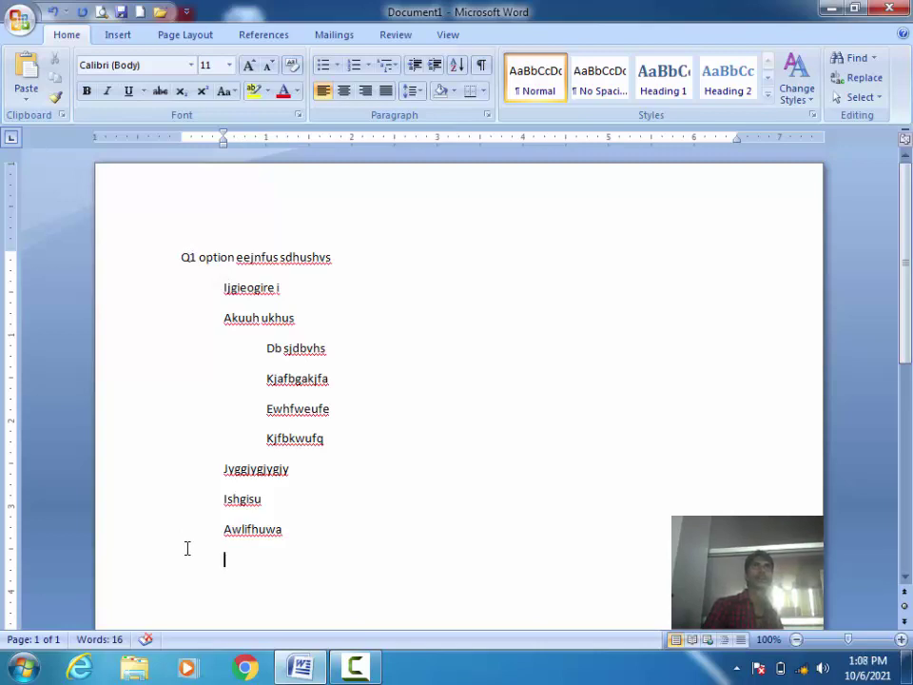
Add an outdented 'Q2 lidsvsdhvilw' line, then delete all the document's text.
click(411, 69)
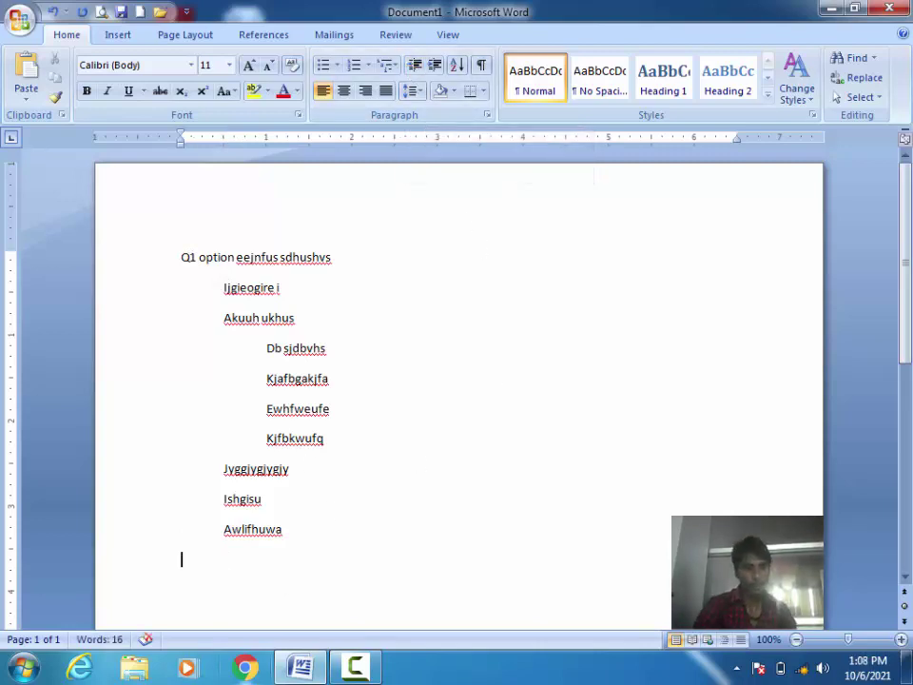
text(Q2 lidsvsdhvilw)
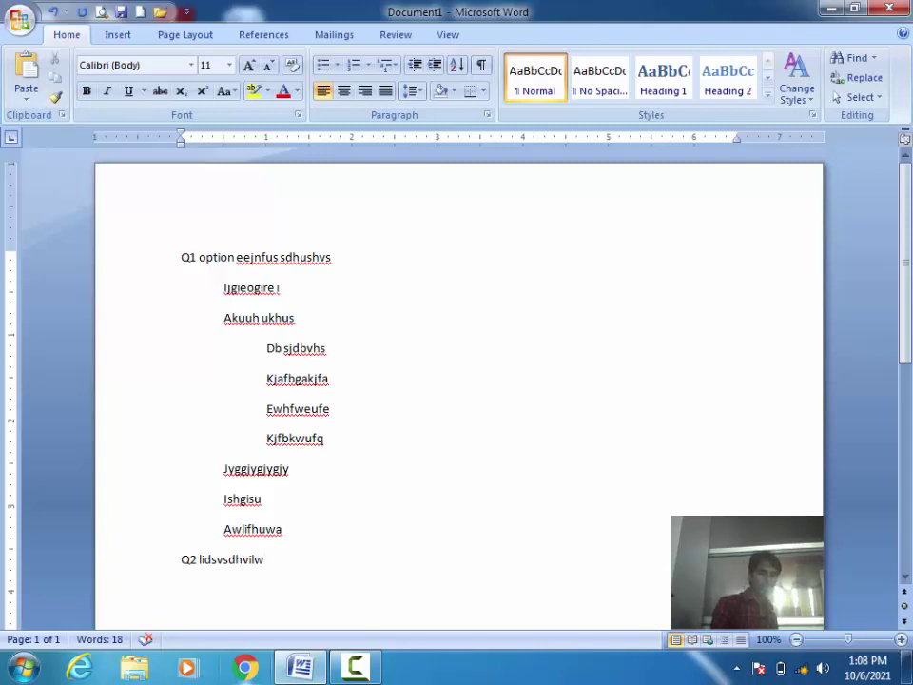
key(ctrl+a)
key(Delete)
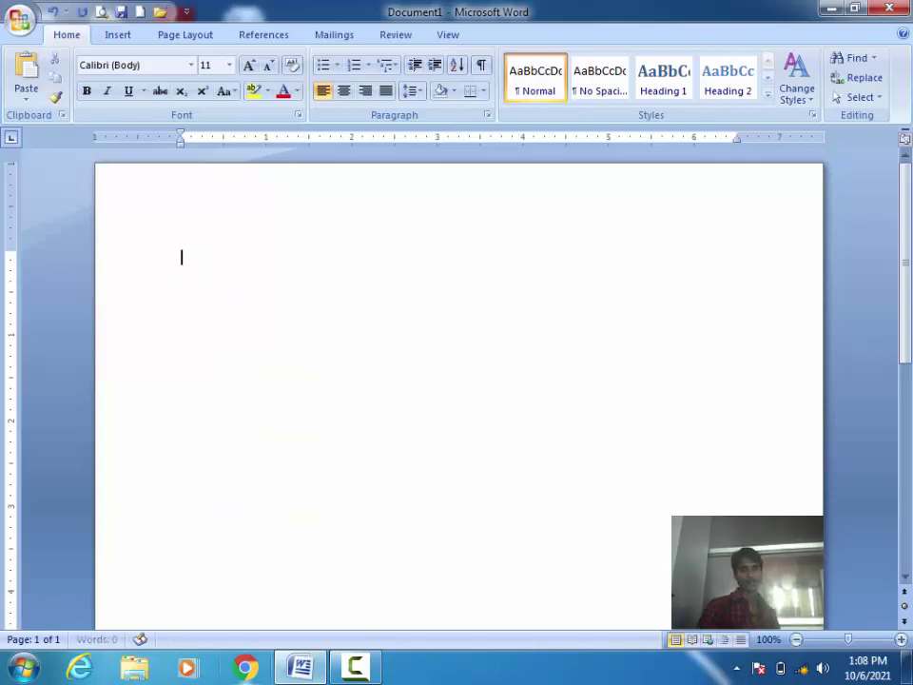
Type '1q egg g sgsgud', add a blank line, and try then undo an indent on it.
text(1q )
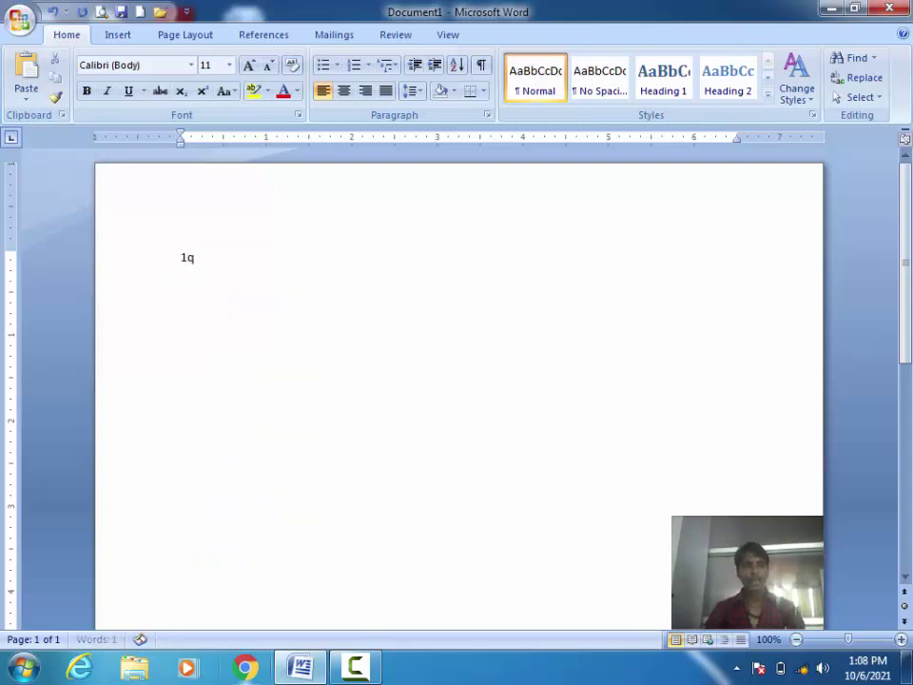
text(e)
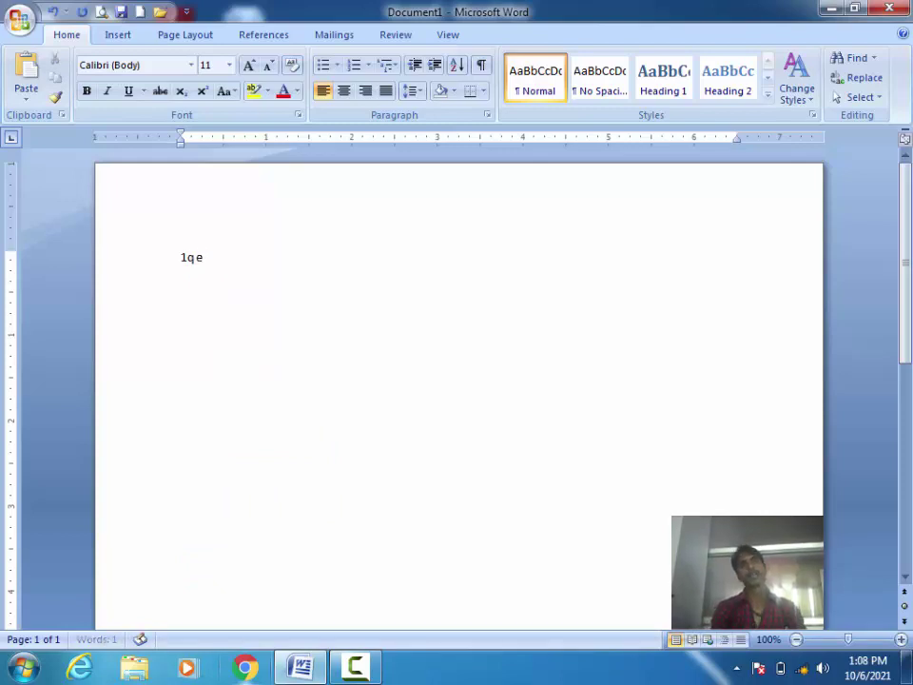
text(gg g sgsgud)
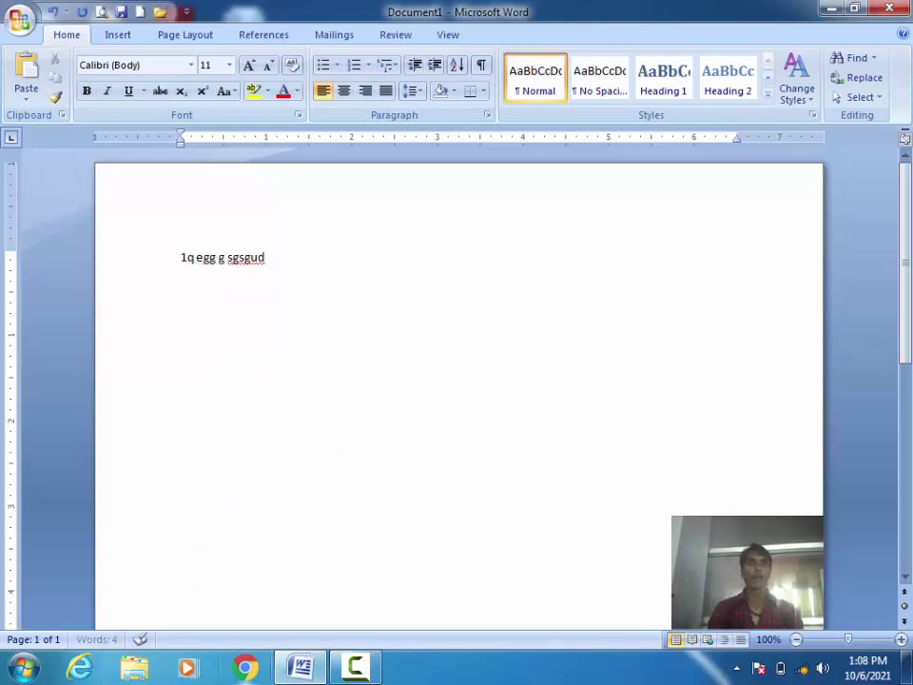
key(Return)
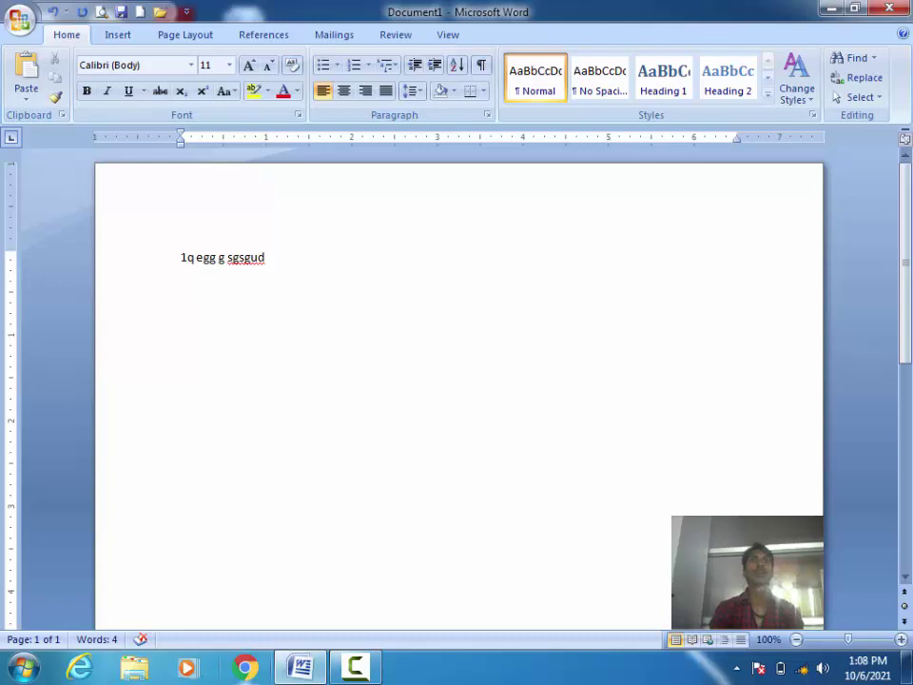
key(Return)
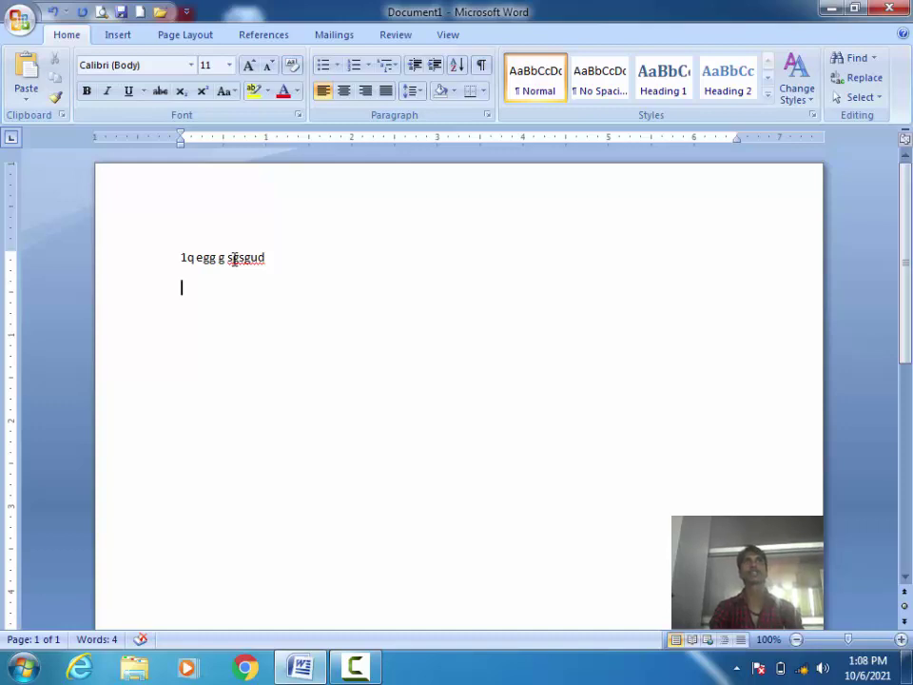
click(436, 64)
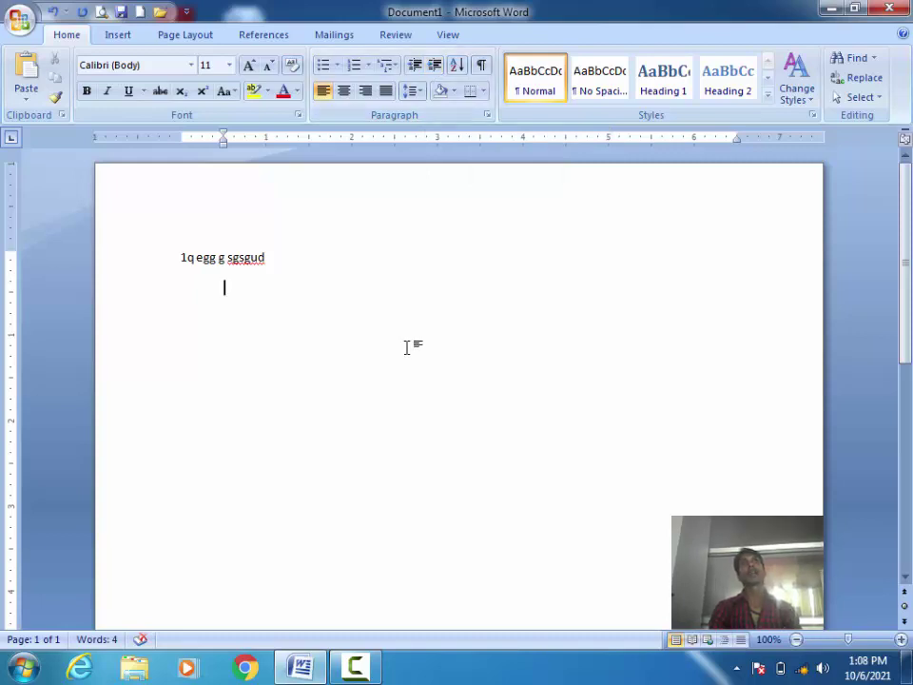
key(ctrl+z)
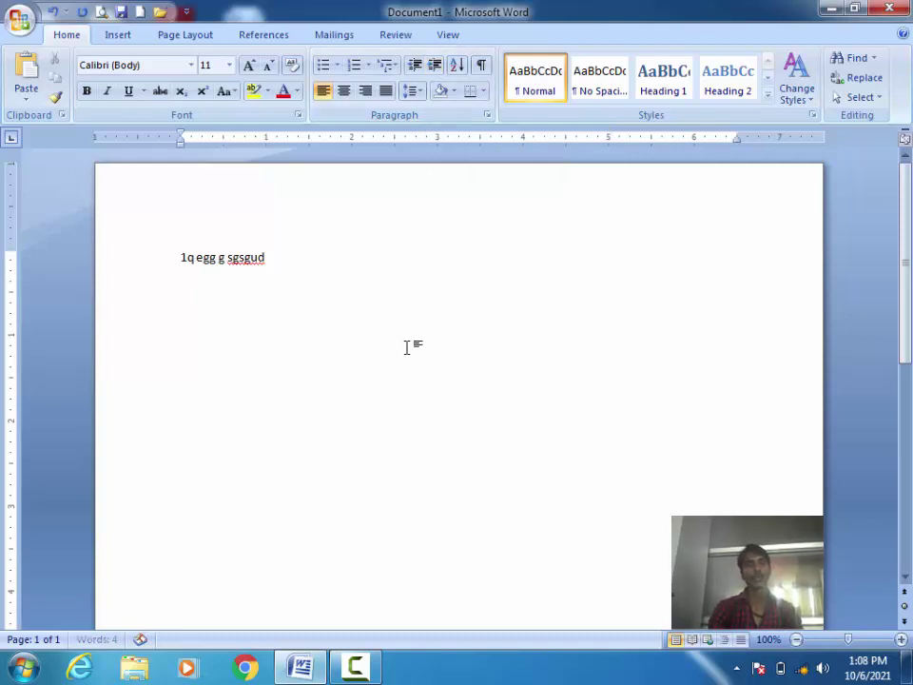
Add the unindented line 'qwfwqfwqf' below, then close the document.
key(Return)
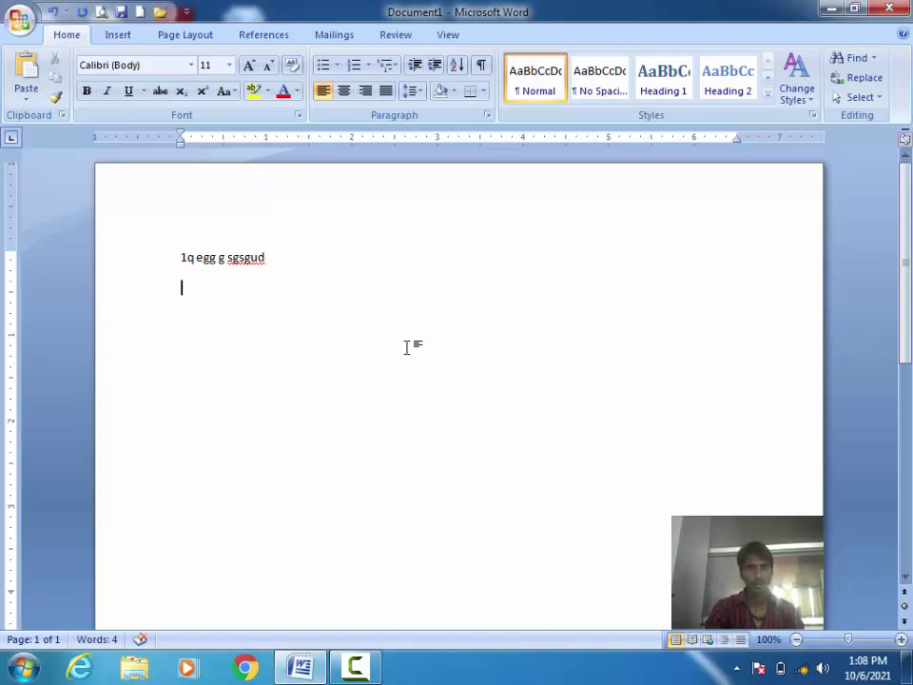
text(qwfwqfwqf)
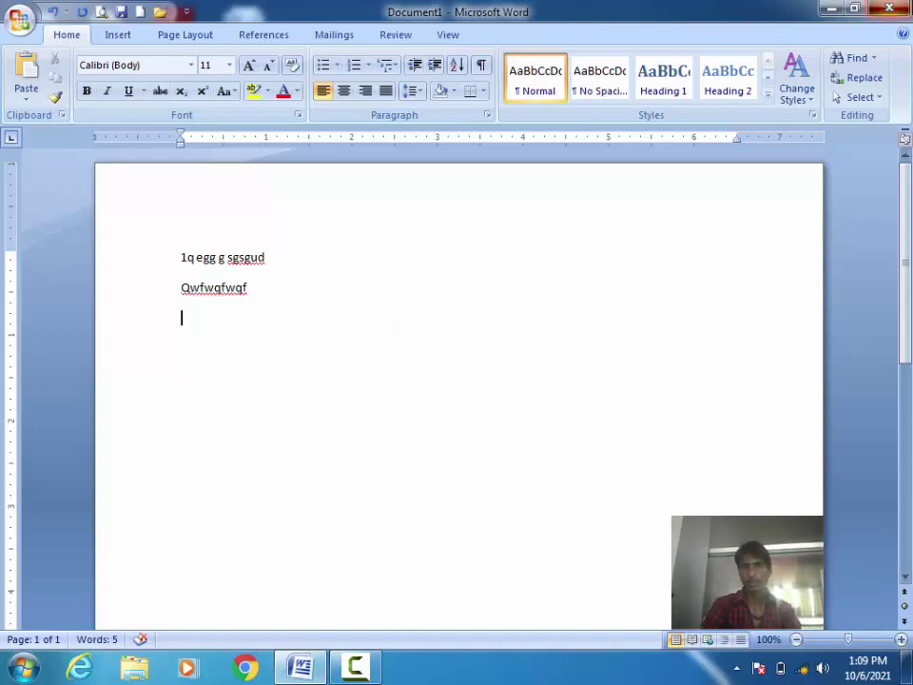
key(ctrl+w)
Discard the changes, relaunch Word to a blank document and type 'lfihkufhukfs' as the first line.
click(458, 378)
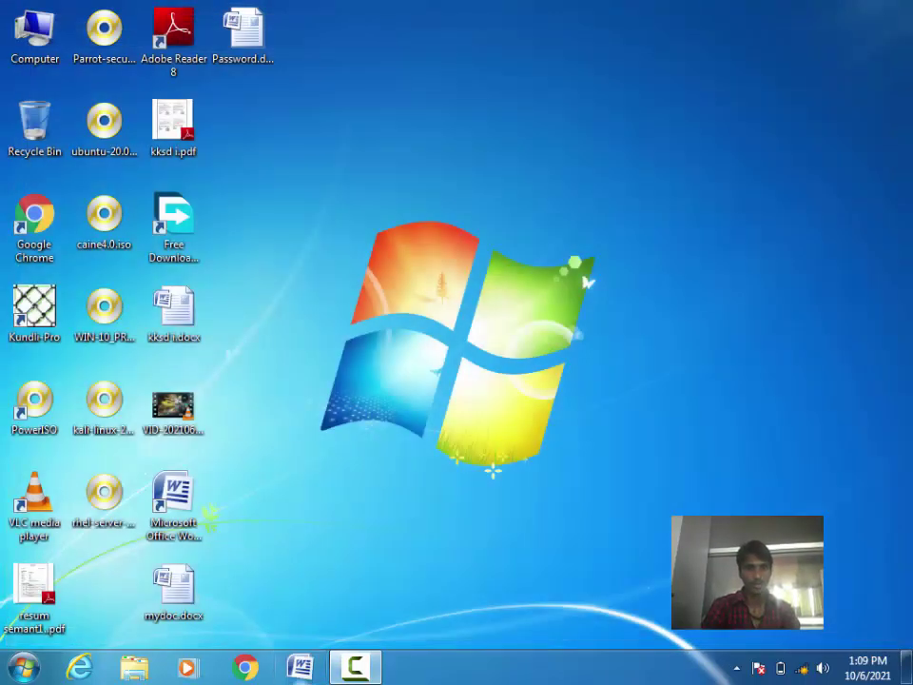
click(302, 666)
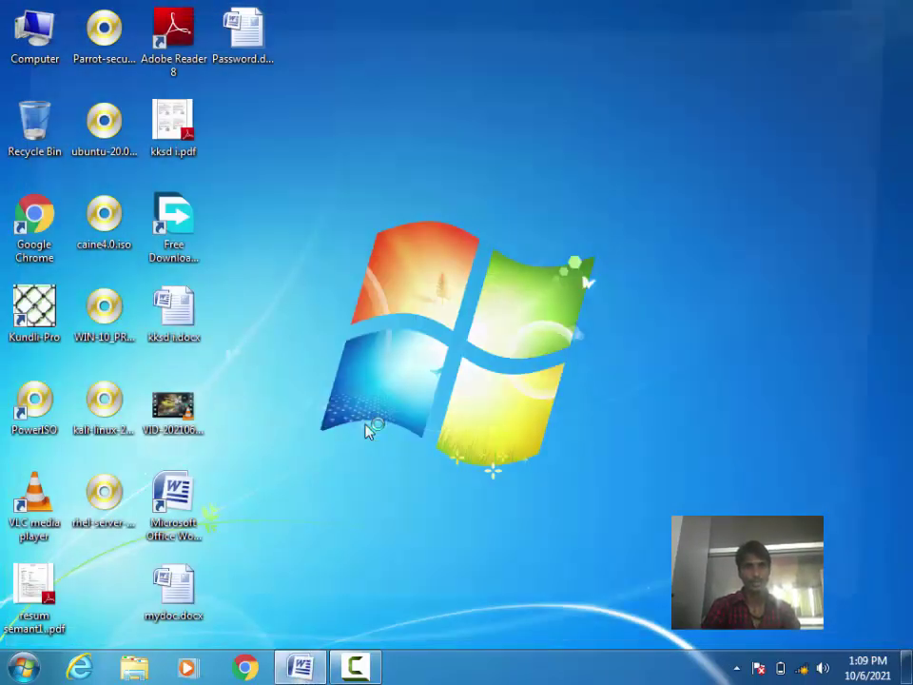
text(lfihkufhukfs)
key(Return)
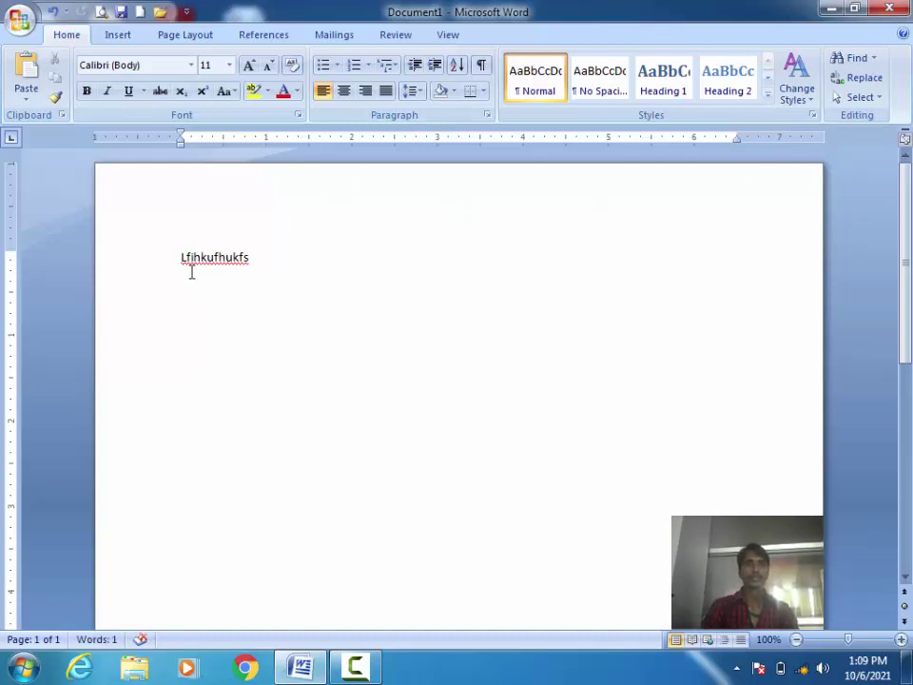
Indent one level and type 'hwfuwehfuwehfuweihfuwe eufhieuwfe', 'ifjewfhwefheufhuiewhfuehfuwhfue' and 'fuhiwuhfuwhufwef'.
click(434, 67)
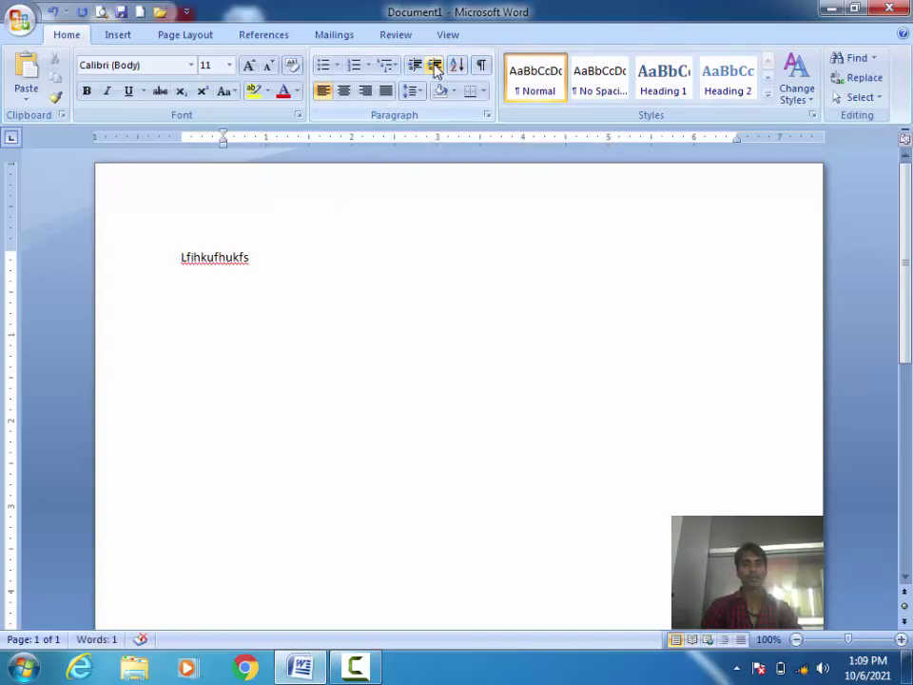
text(hwfuwehfuwehfuweihfuwe)
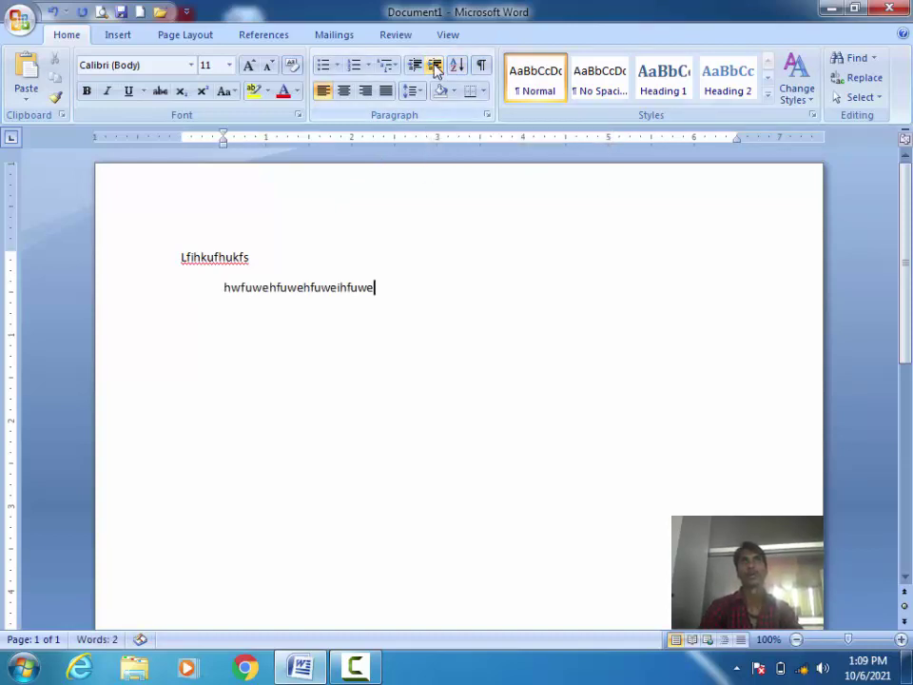
text( eufhieuwfe)
key(Return)
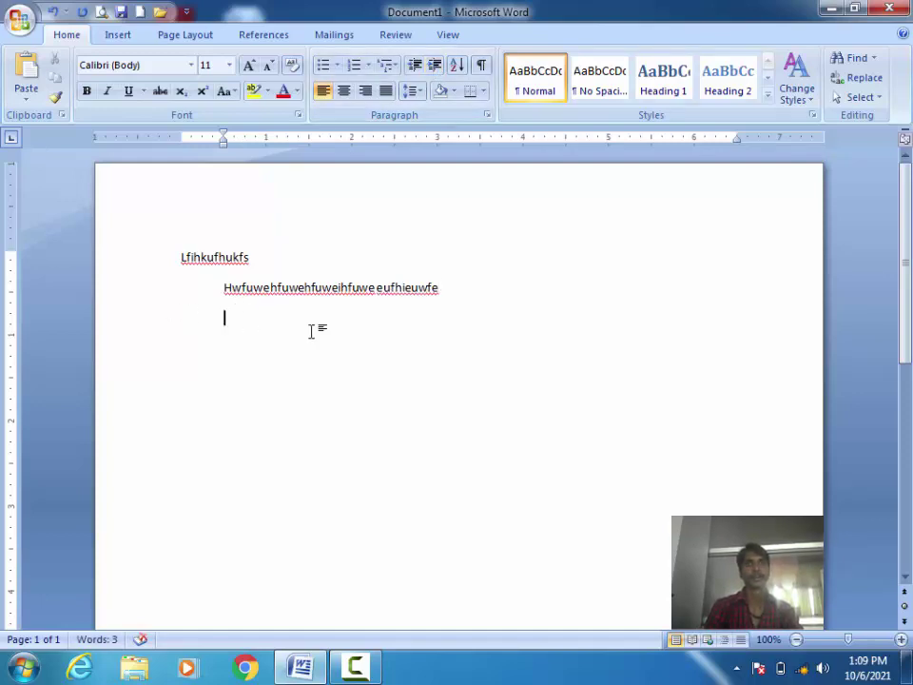
text(ifjewfhwefheufhuiewhfuehfuwhfue)
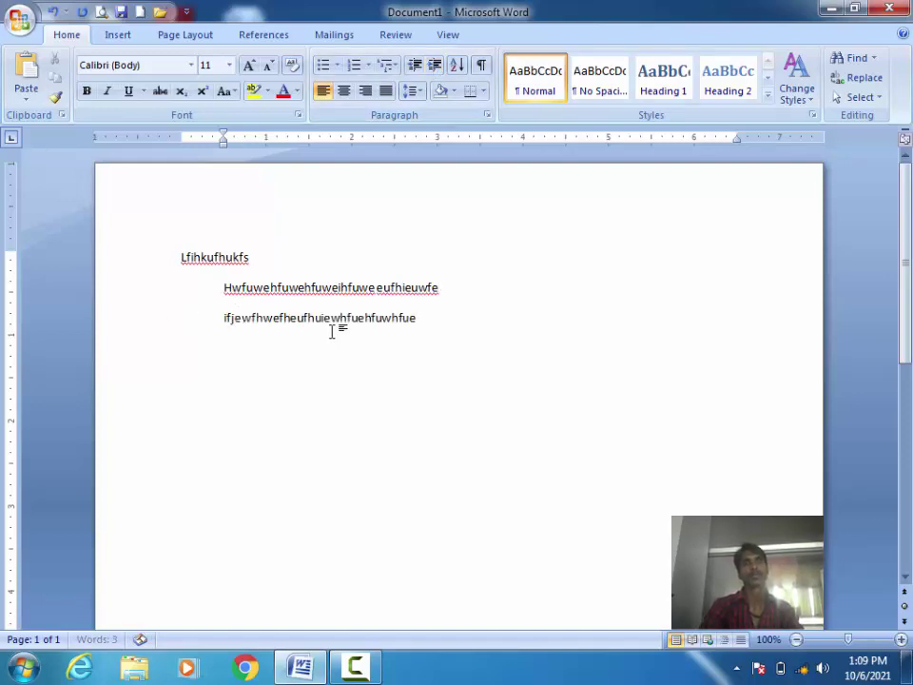
key(Return)
text(fuhiwuhfuw)
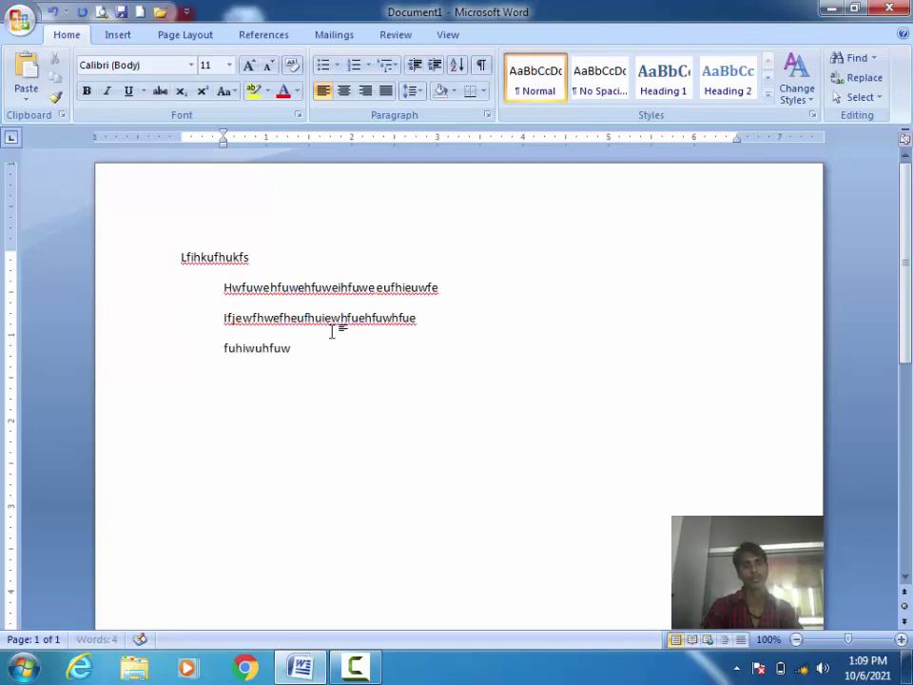
text(hufwef)
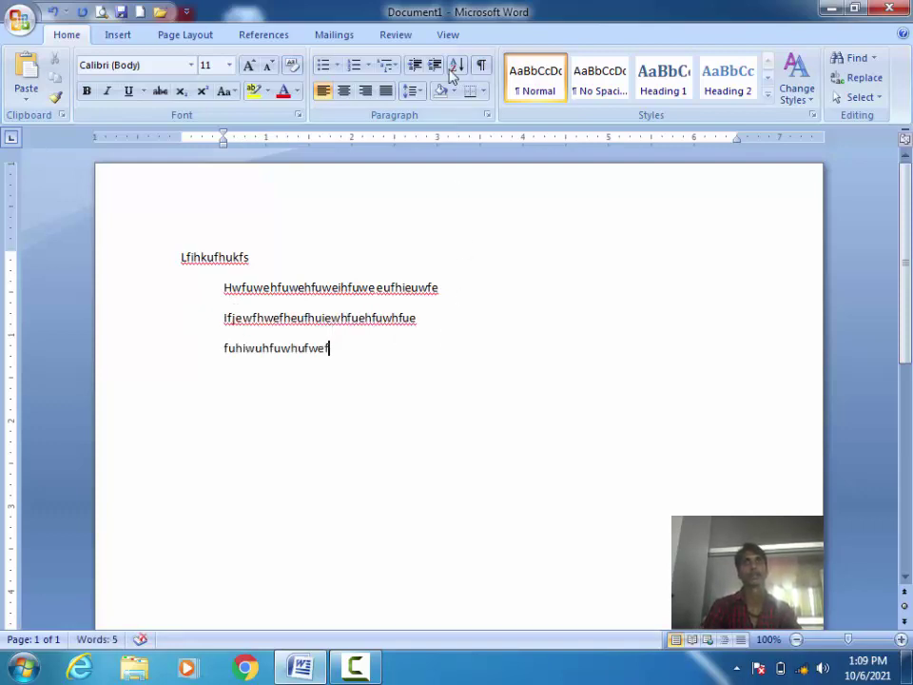
key(Return)
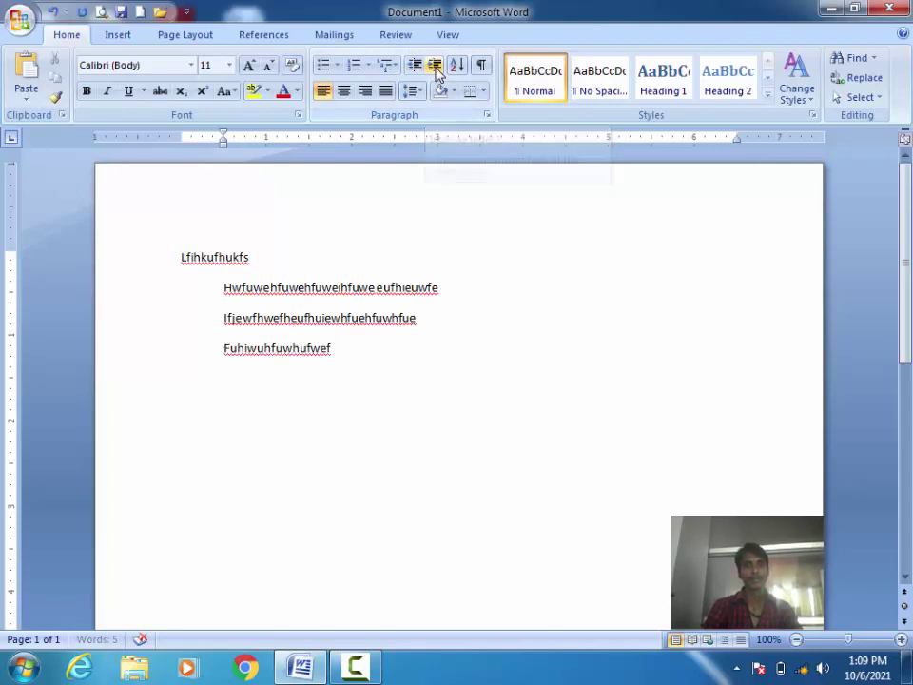
key(BackSpace)
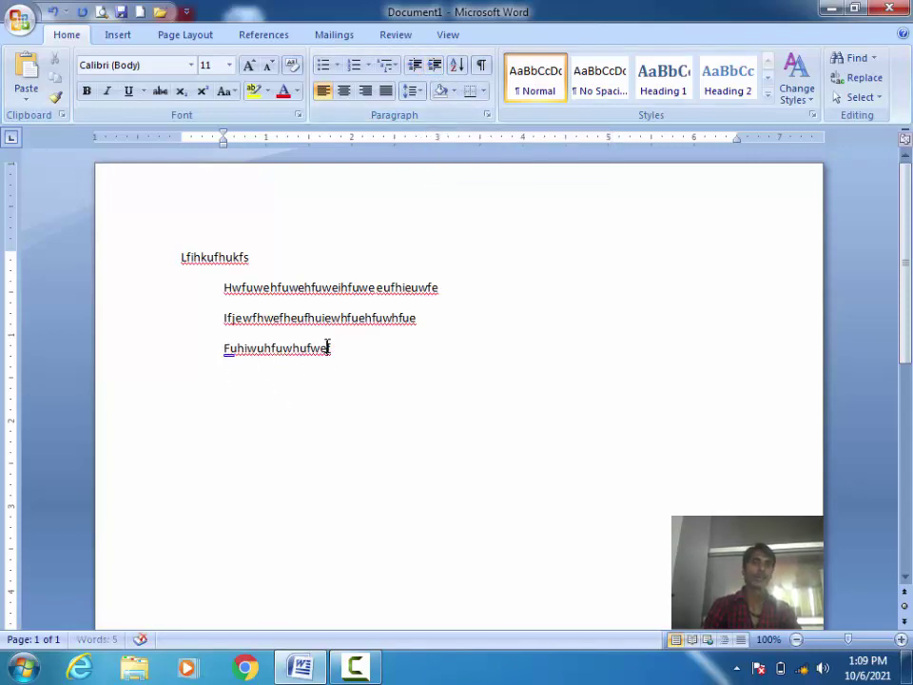
Indent one level deeper and type 'hfuwefwegfyewf', 'fwufhweufhwe fu' and 'bfwefwefbweh'.
drag(343, 348, 228, 348)
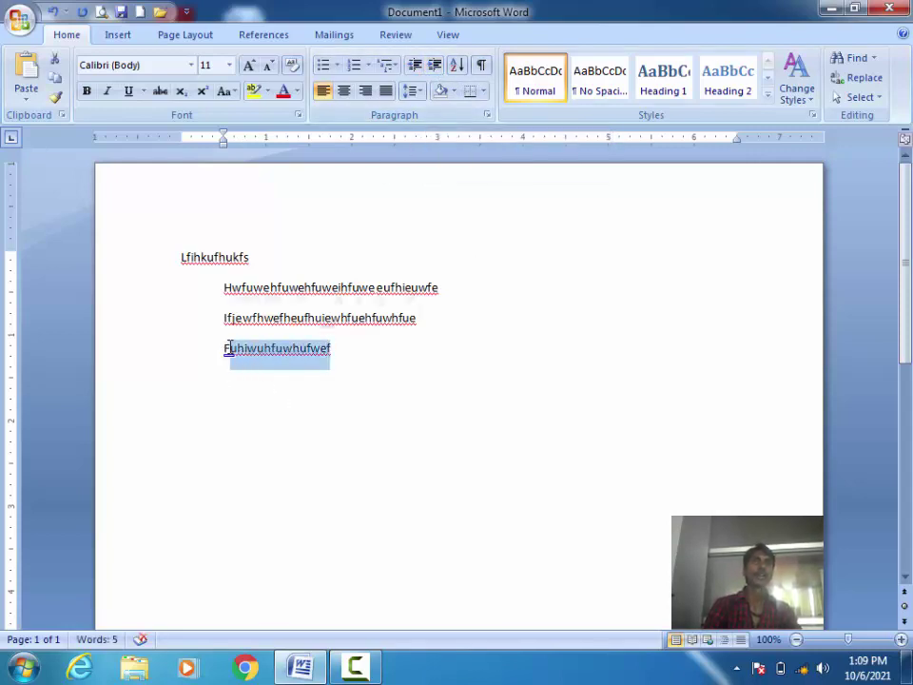
click(268, 376)
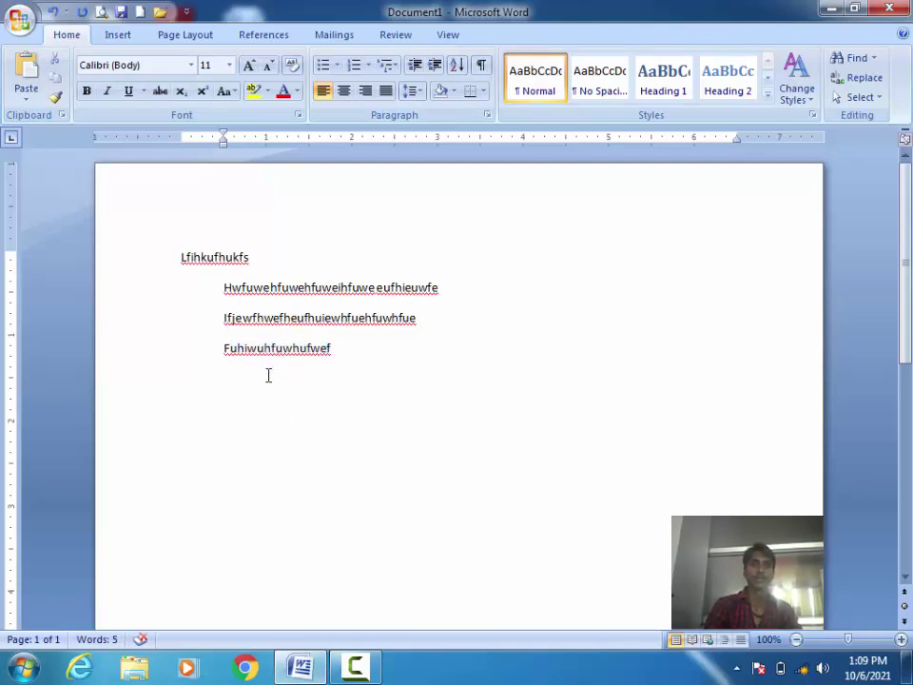
click(435, 65)
text(hfuwefwegfyewf)
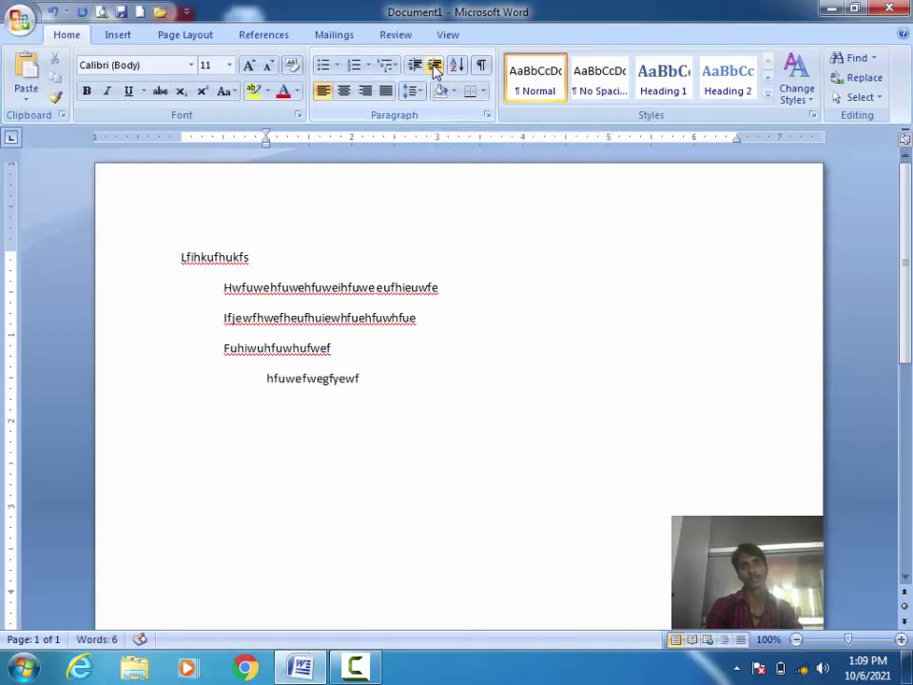
key(Return)
text(fwufhweufhwe fu)
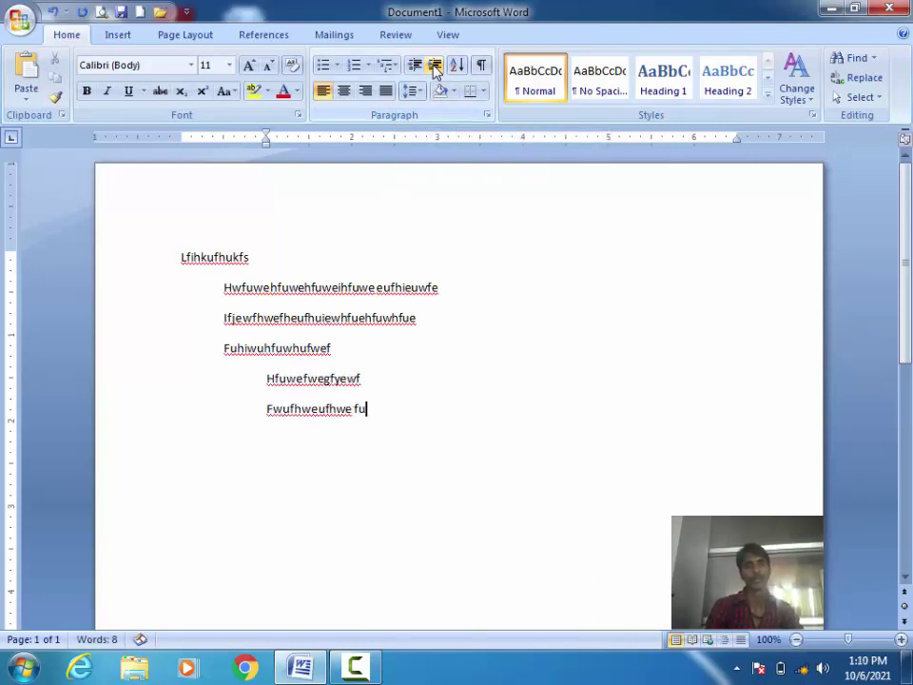
key(Return)
text(bfwefwefbweh)
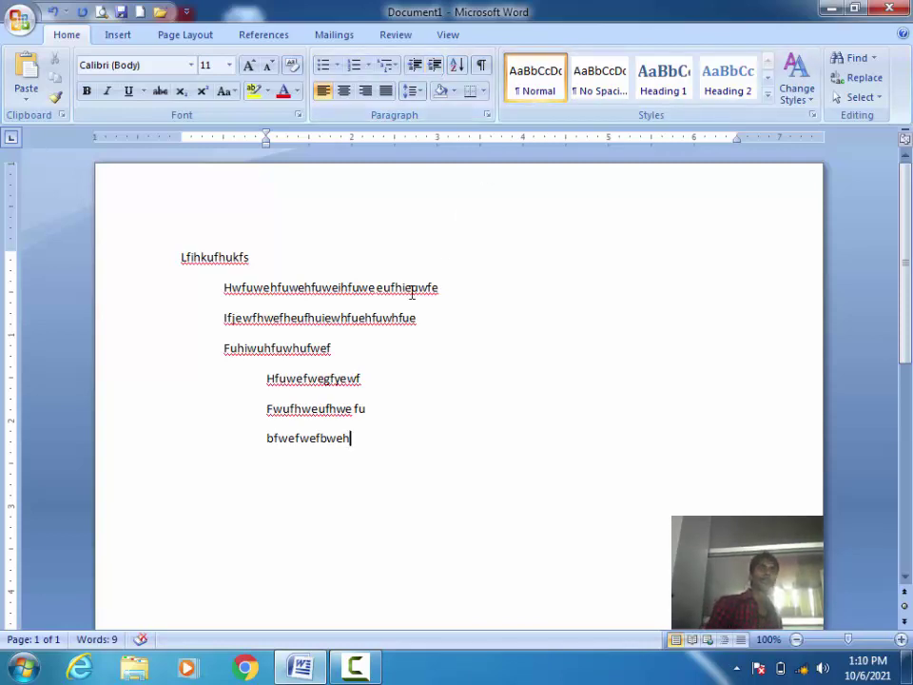
Step back one level for 'Jgyff ff', then return 'gyjygy' to the left margin.
key(Return)
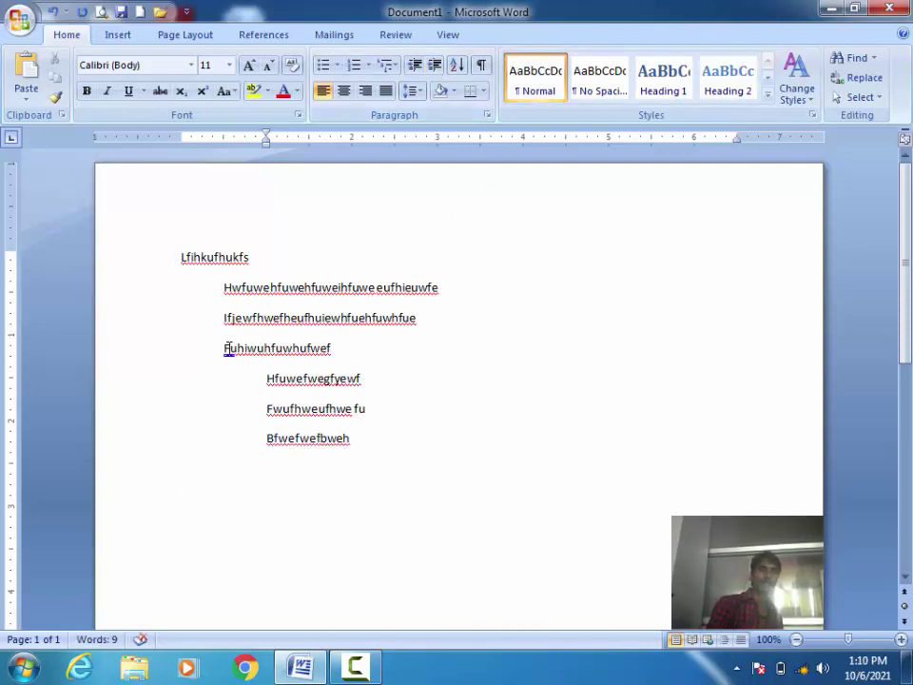
click(415, 67)
text(Jgyff ff)
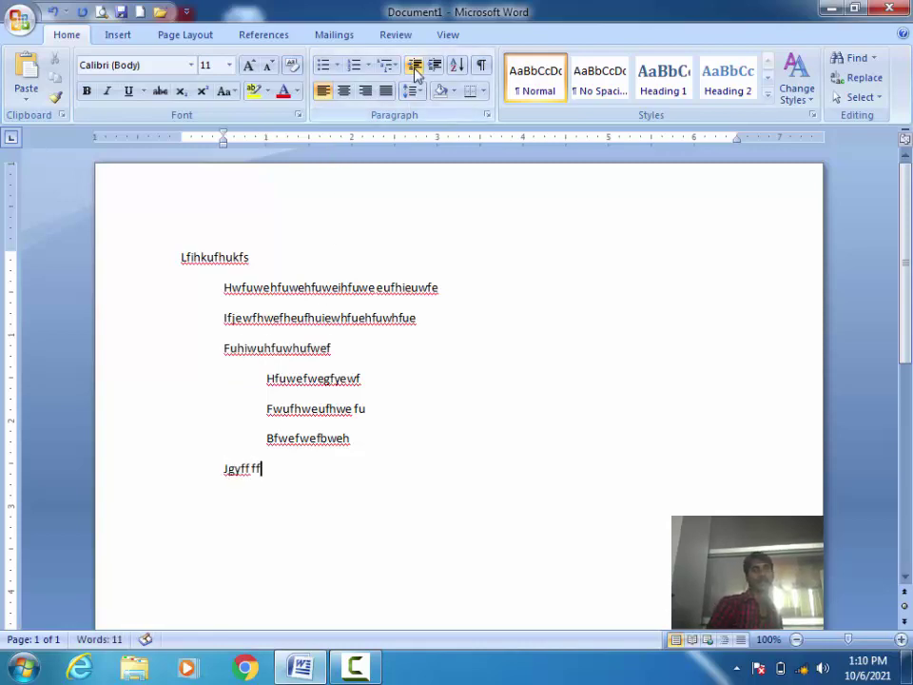
key(Return)
text(gyjygy)
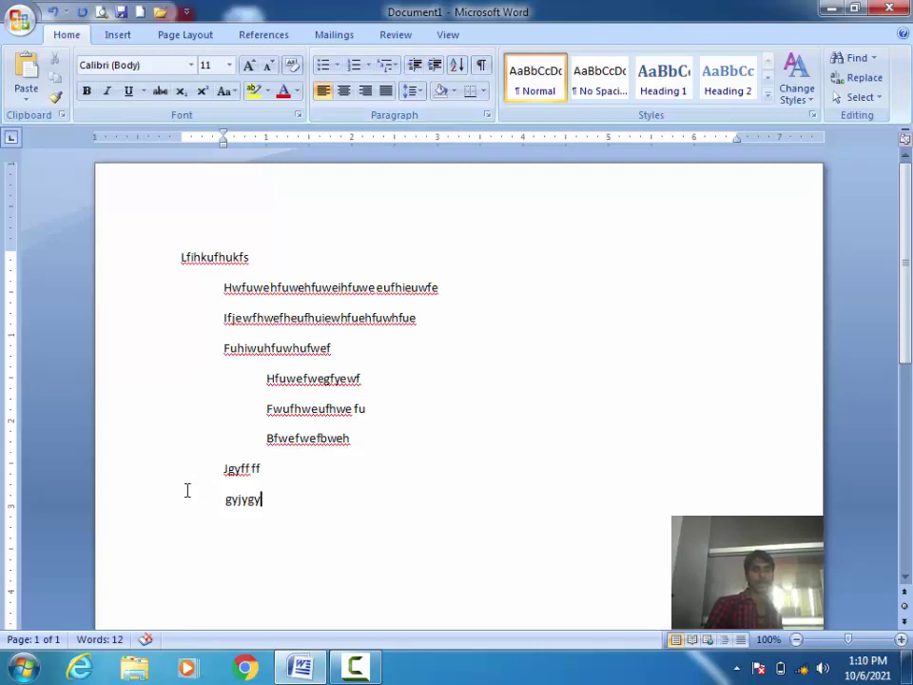
click(413, 67)
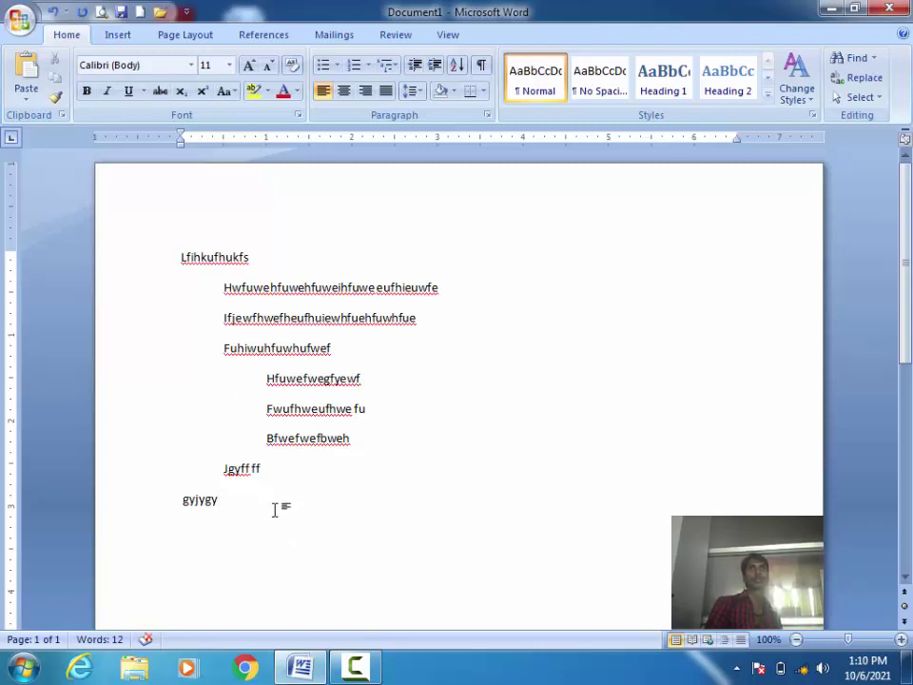
Select every line of the Lfihkufhukfs outline and delete it.
drag(239, 501, 159, 104)
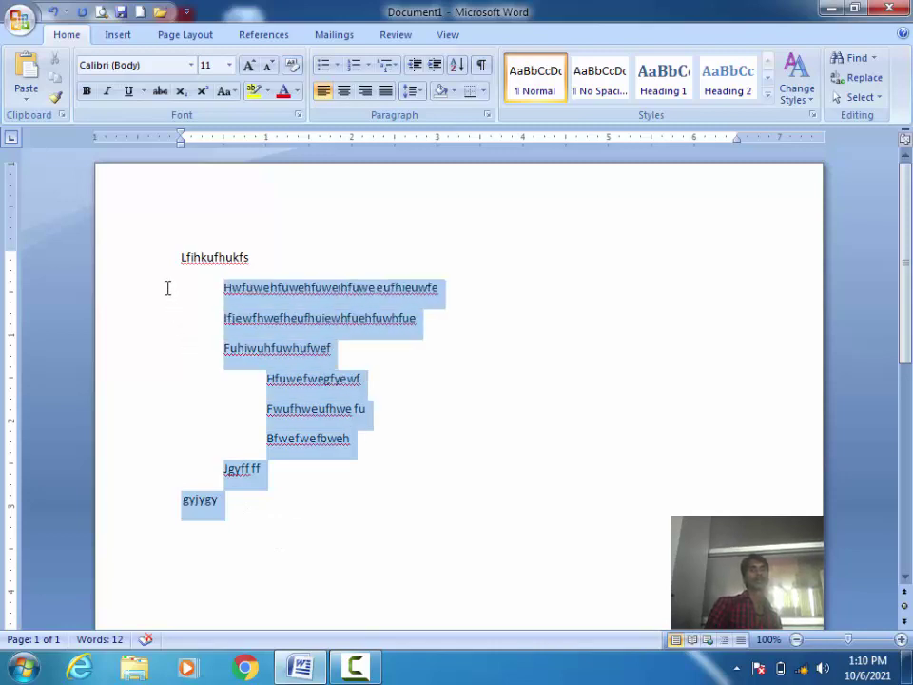
key(Delete)
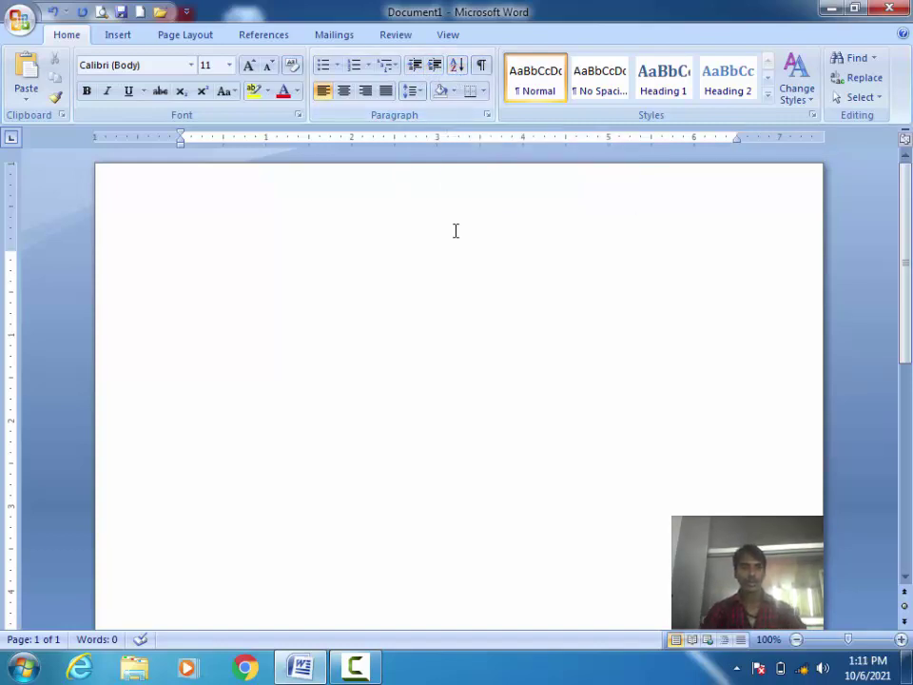
Type 'bwebwefbwef wbeh', select it, and check the Sort dialog's Paragraphs key and descending/ascending order.
text(bwebwefbwef wbeh)
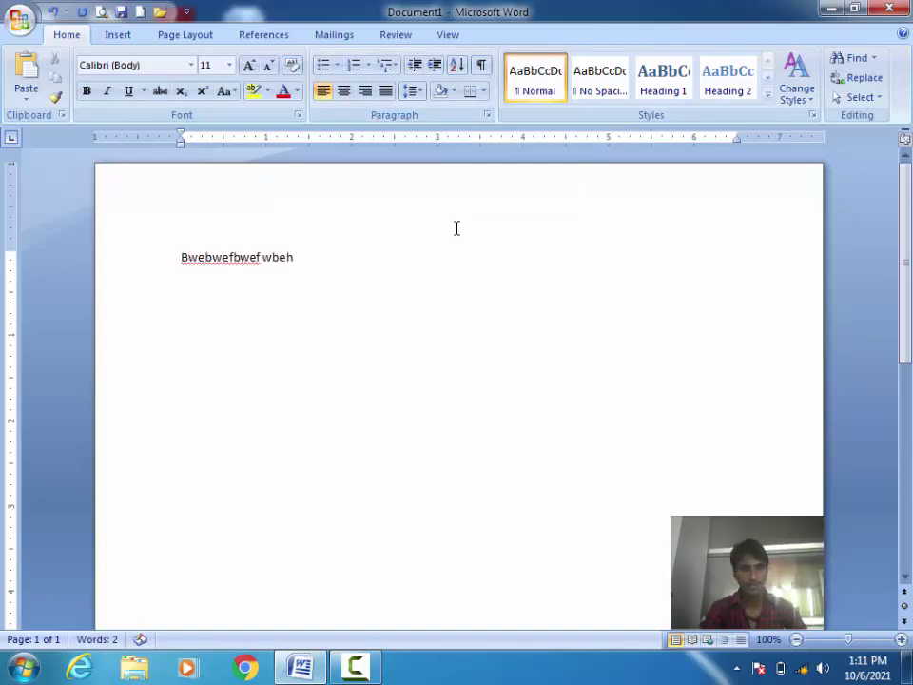
key(ctrl+a)
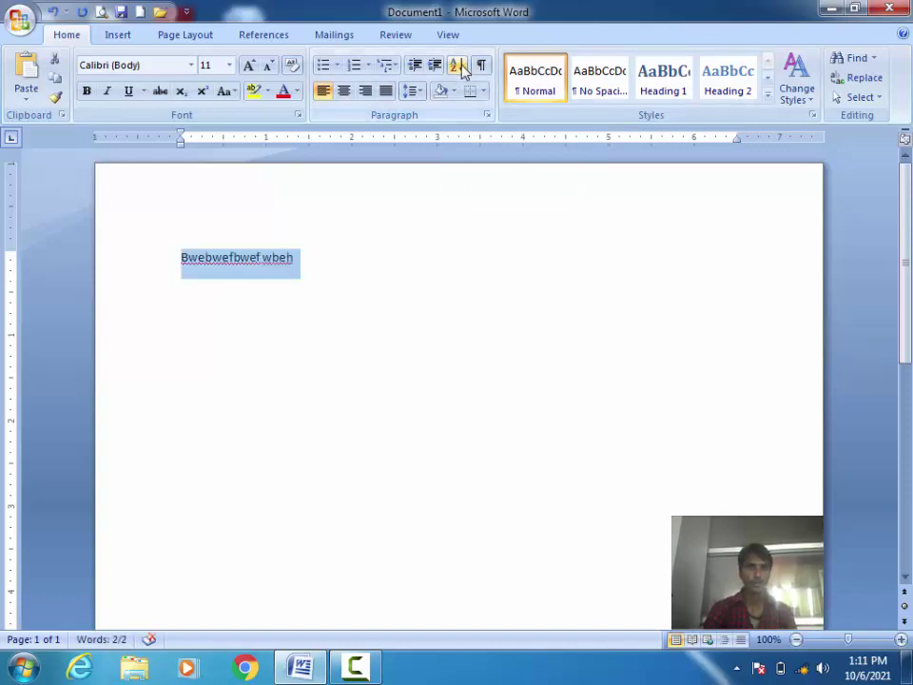
click(461, 69)
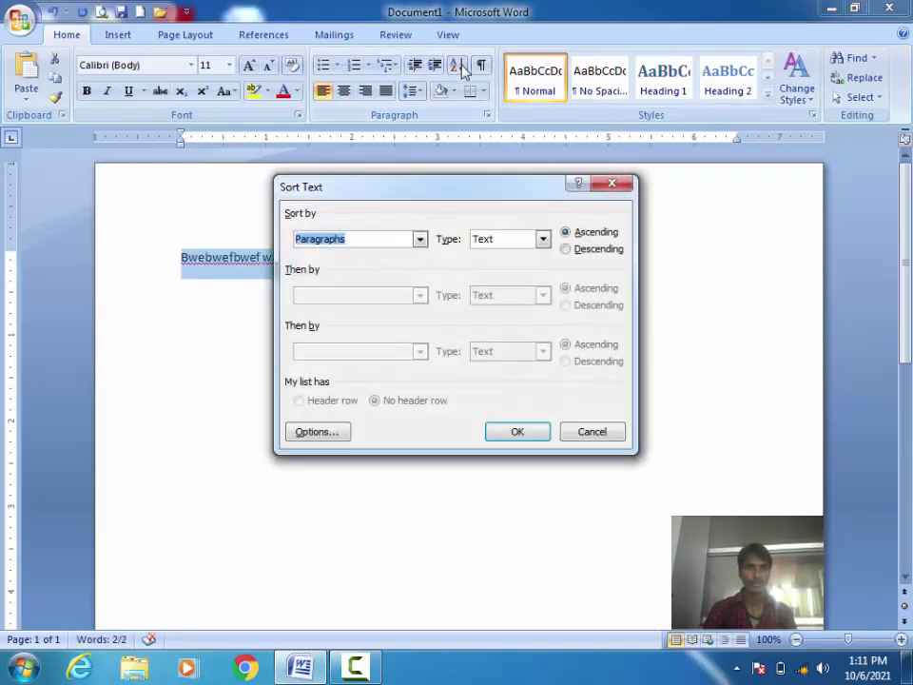
click(424, 243)
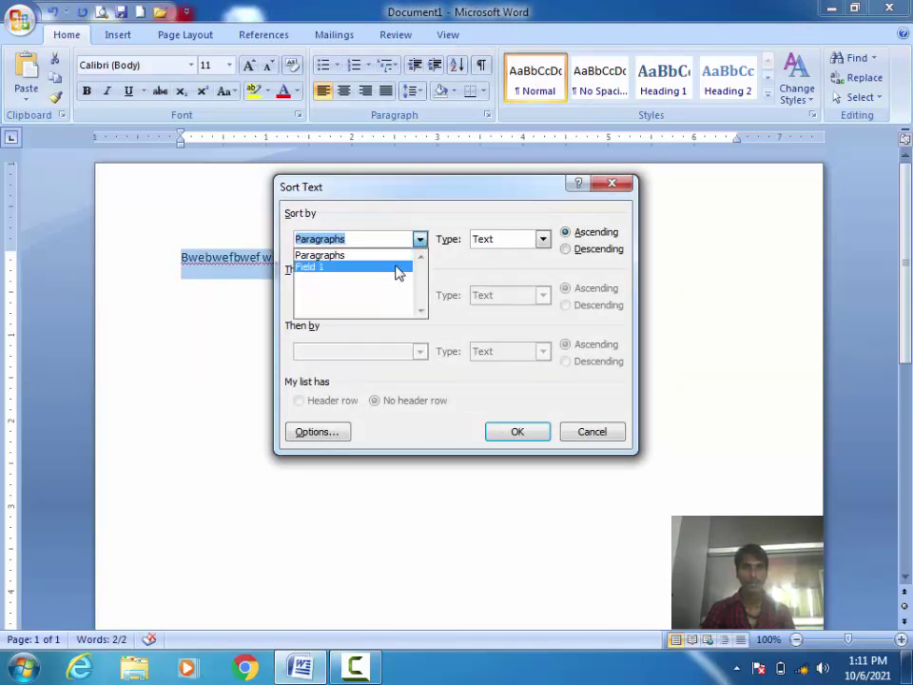
click(420, 243)
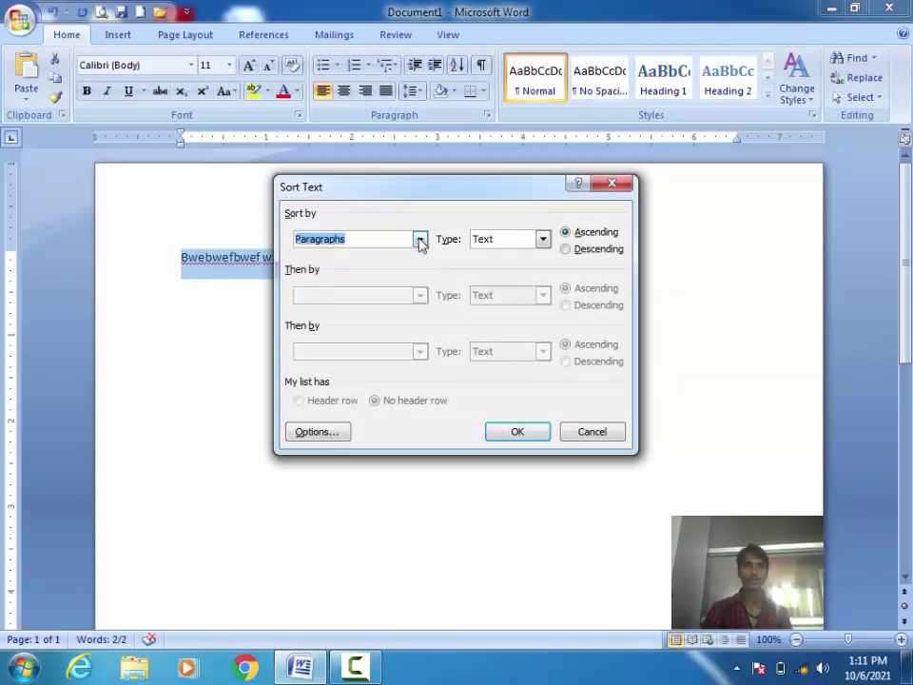
click(591, 250)
click(595, 232)
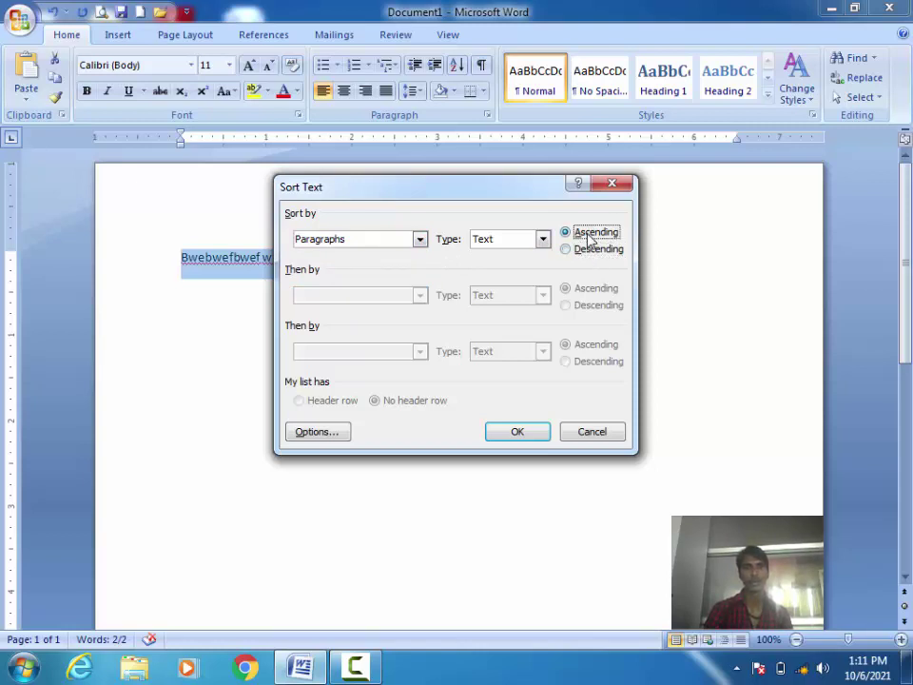
Keep Paragraphs as sort key, view Sort Options, and close Sort without sorting.
click(419, 239)
click(419, 239)
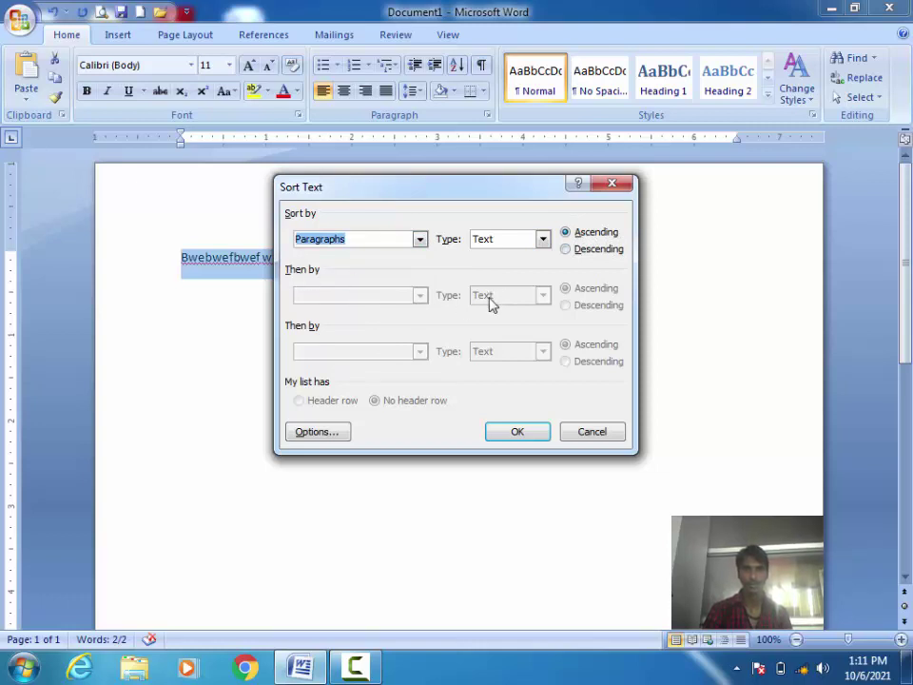
click(320, 434)
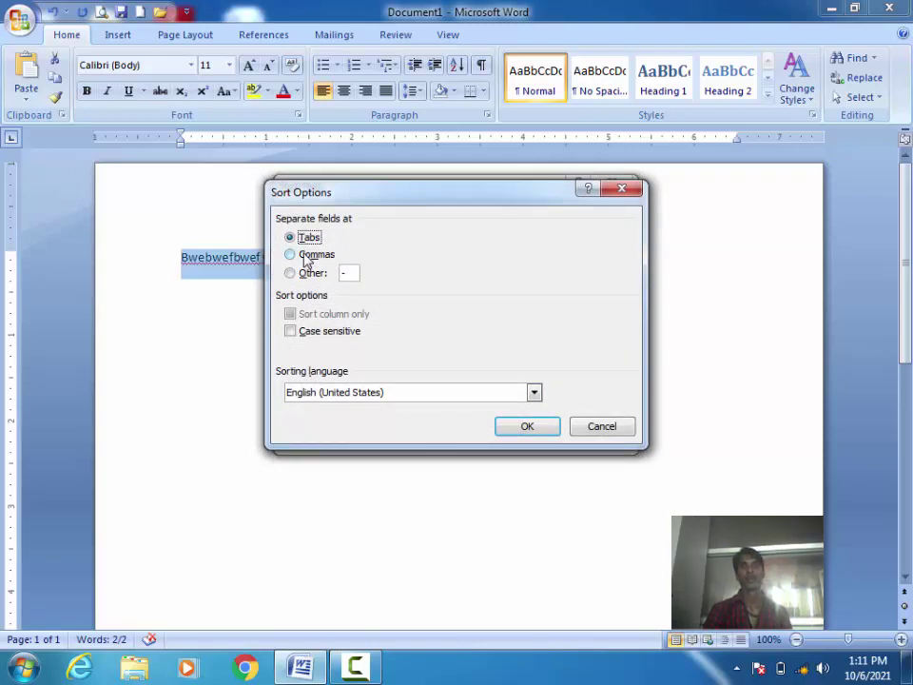
click(621, 188)
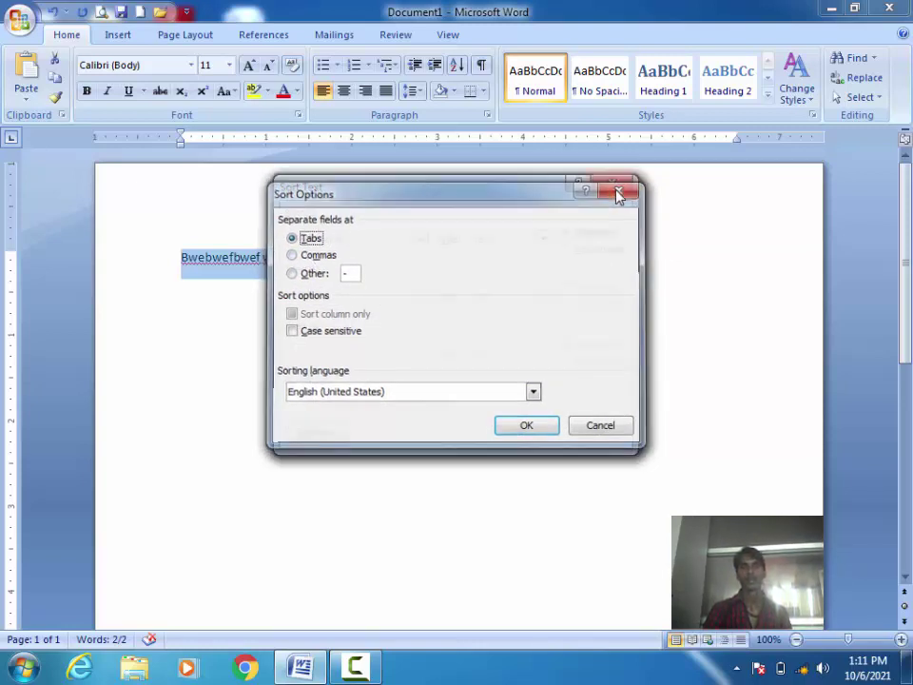
click(613, 189)
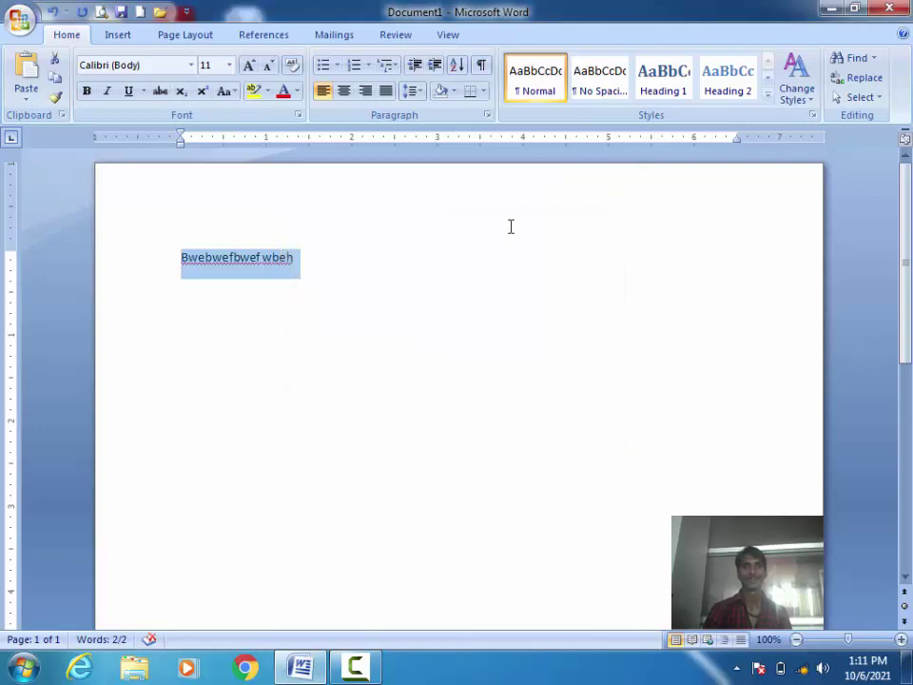
click(508, 225)
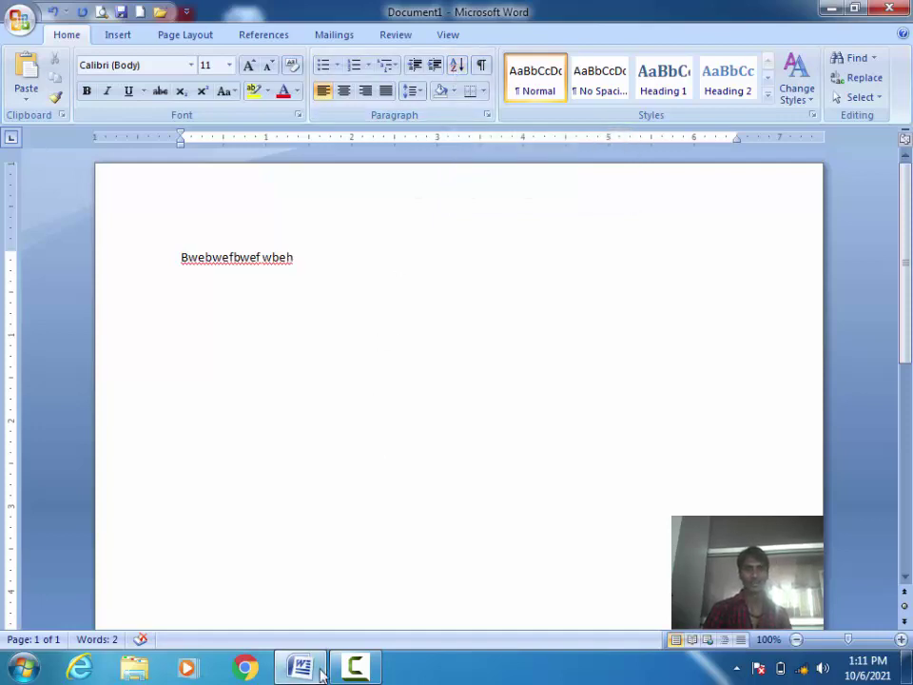
Extend the first line with 'eljfnekjfh kuew', then add 'Efkuhwea ufugweuf' and a long 'Efw jwejhfbsef…' paragraph.
click(352, 675)
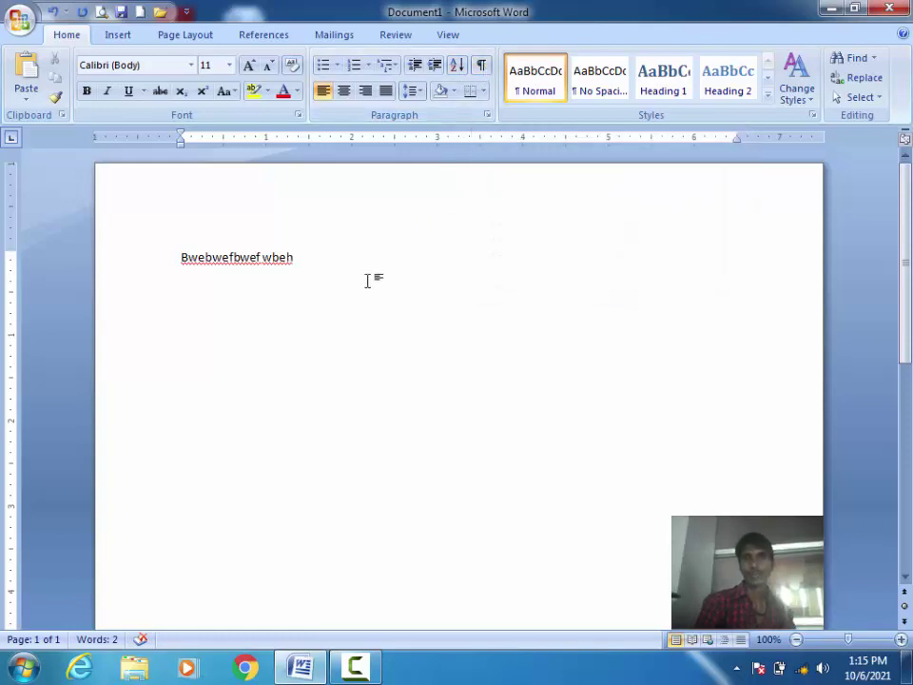
text(eljfnekjfh ku)
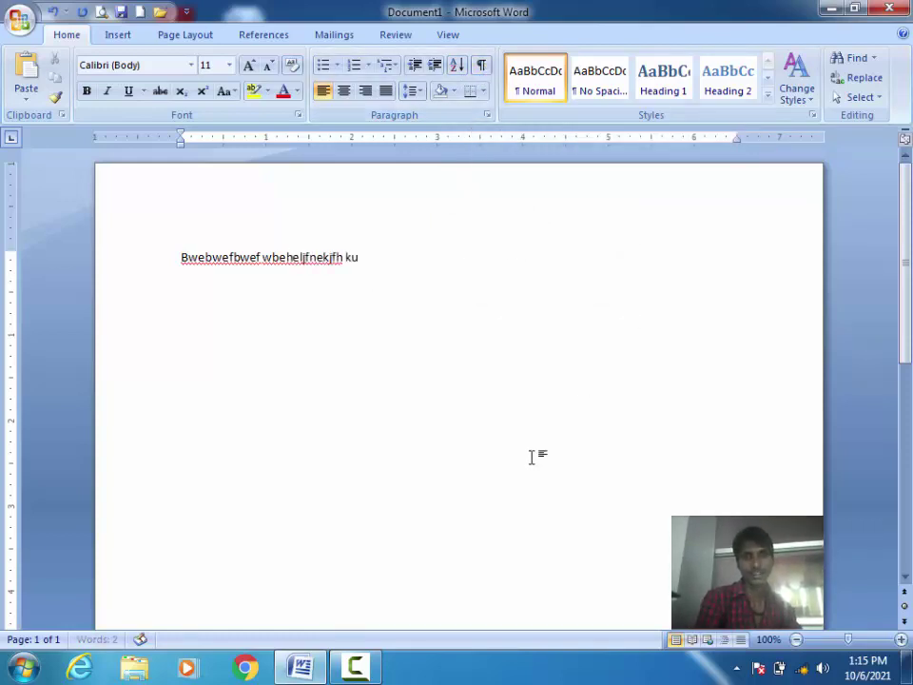
text(ew)
key(Return)
text(Efkuhwea ufugweuf)
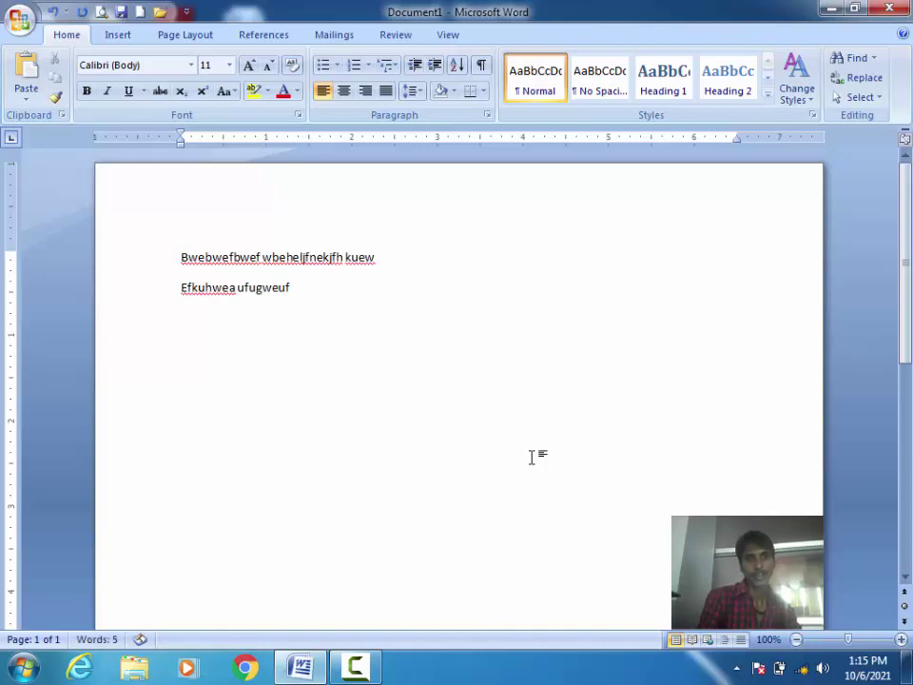
key(Return)
text(Efw jwejhfbsef sdjfhjsjsdhhdb)
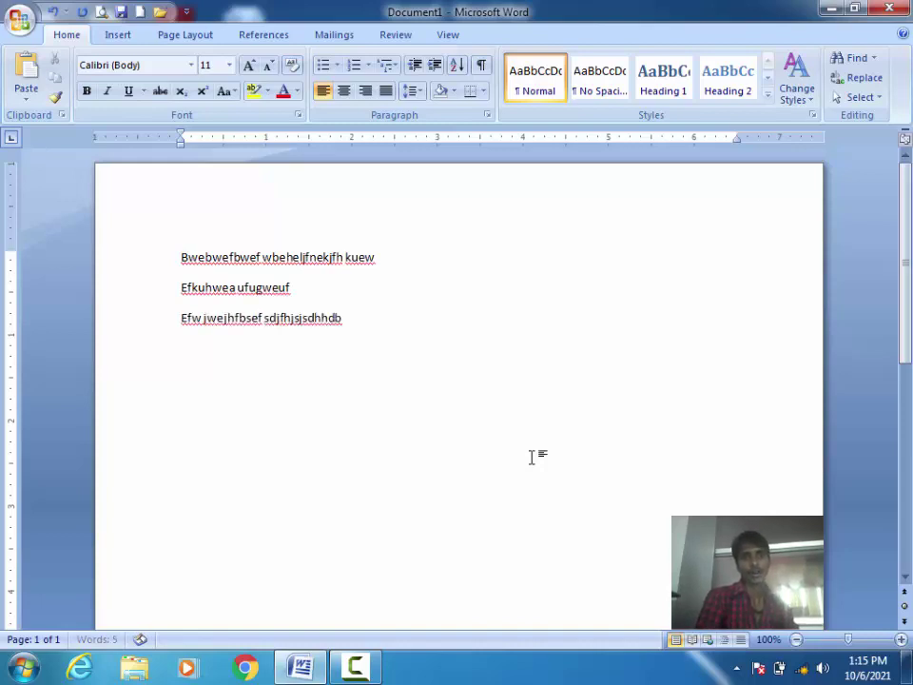
text( sbhdsbhsdbhsbhb,aghbevb hsbf hsbfh bd)
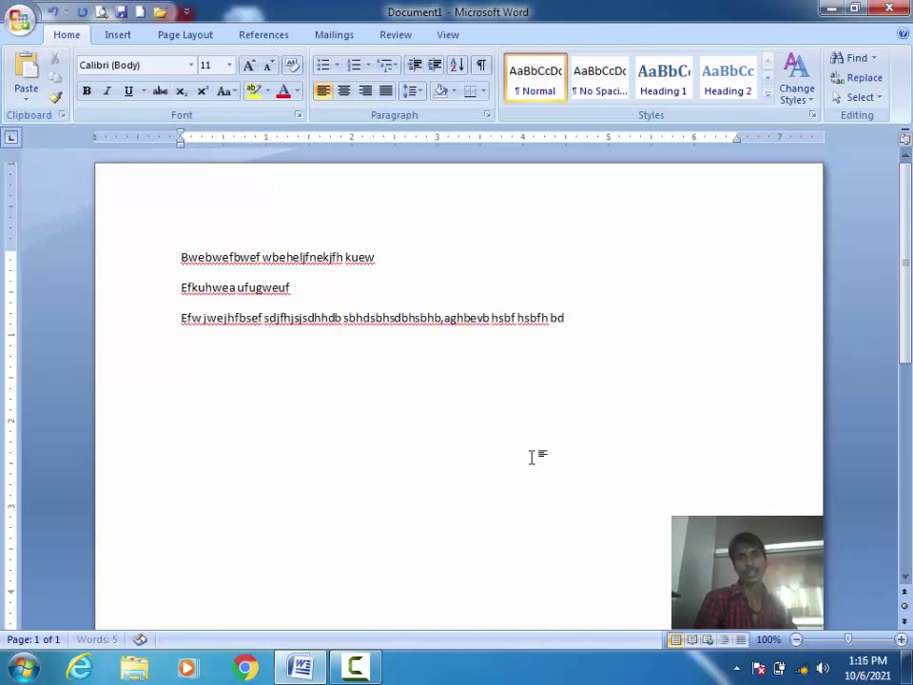
text(fhsdbdsbghbzhgbvbdhvbdshvbsjhbhfbh)
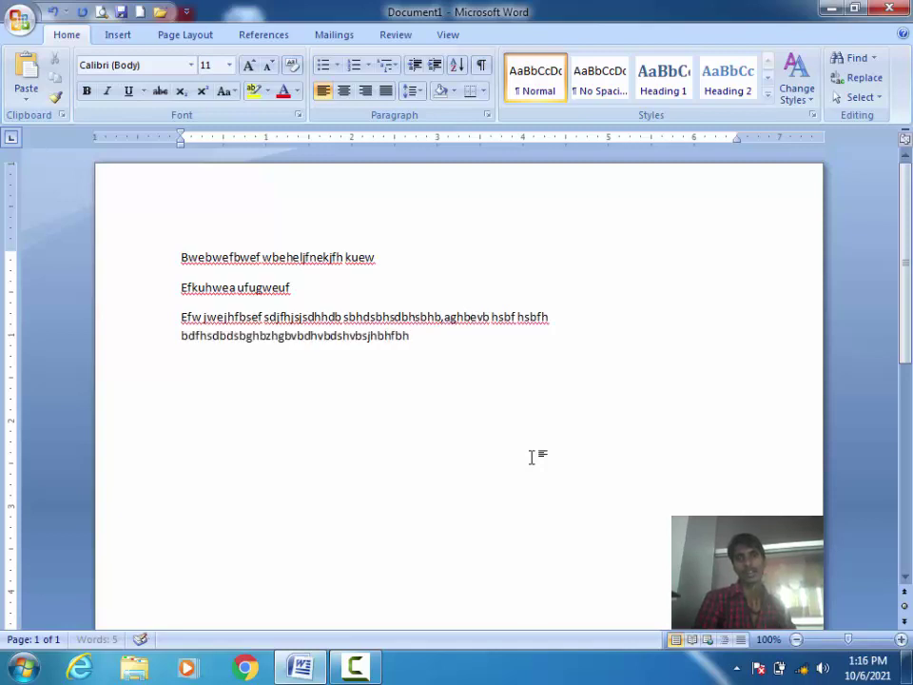
text(bhsbhsbhvbh)
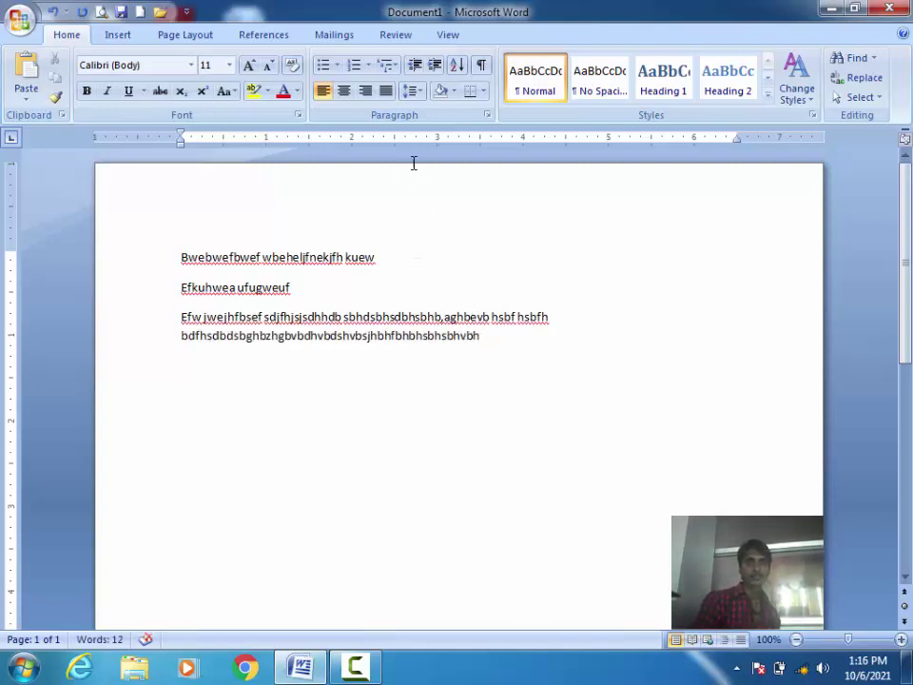
Toggle Show/Hide ¶ on, off and on again, leaving ¶ marks and space dots visible.
click(483, 75)
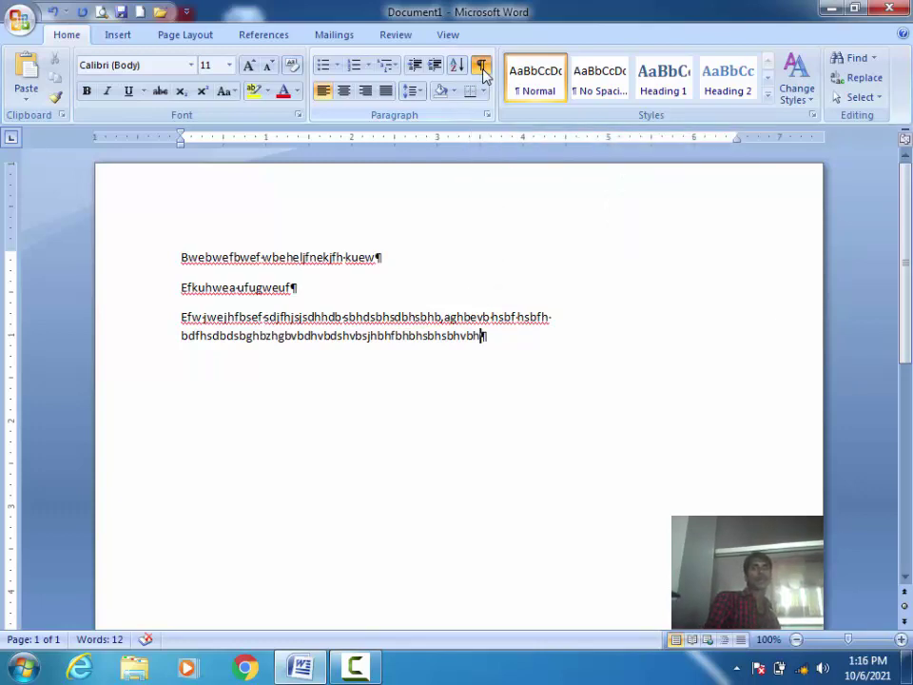
click(483, 74)
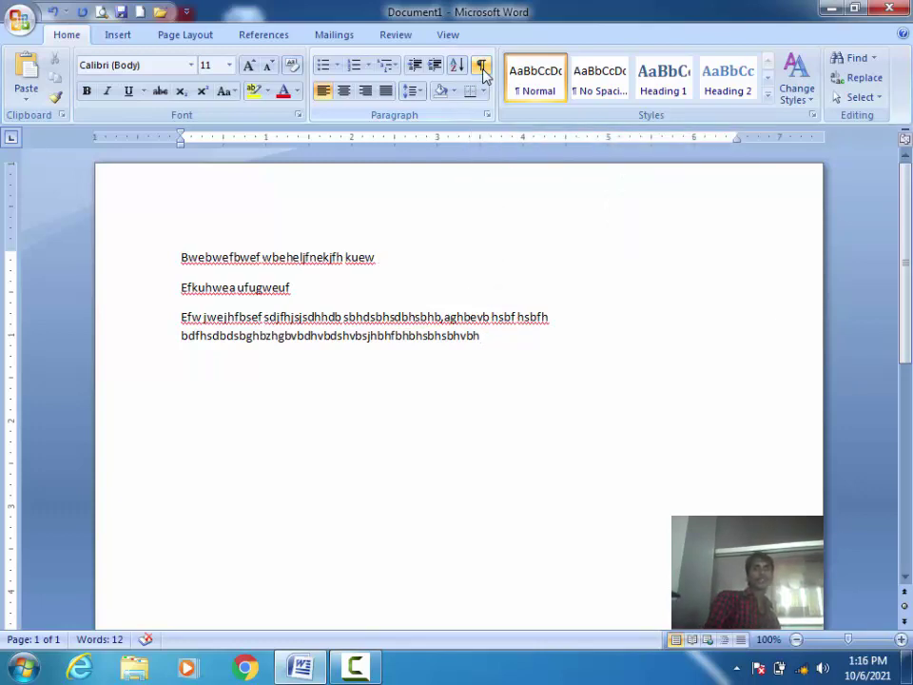
click(483, 74)
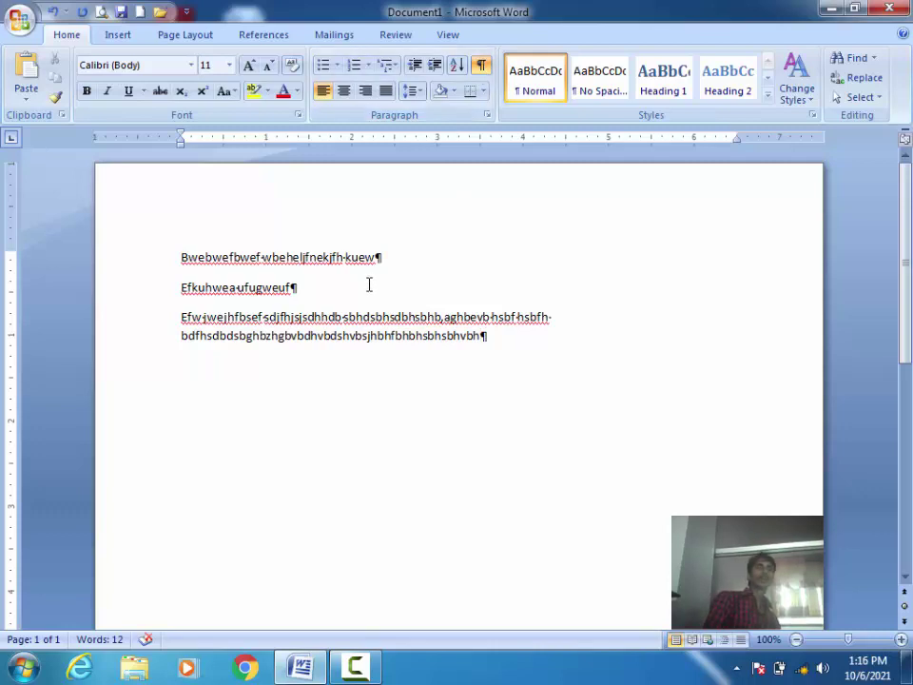
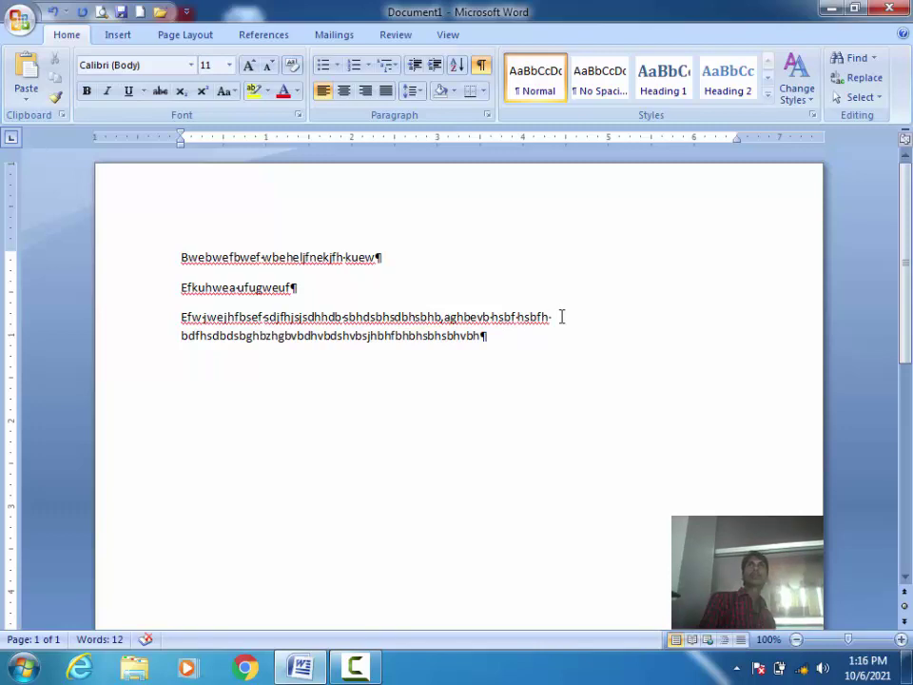
After briefly selecting text in the third paragraph, turn off Show/Hide ¶ formatting marks.
click(561, 317)
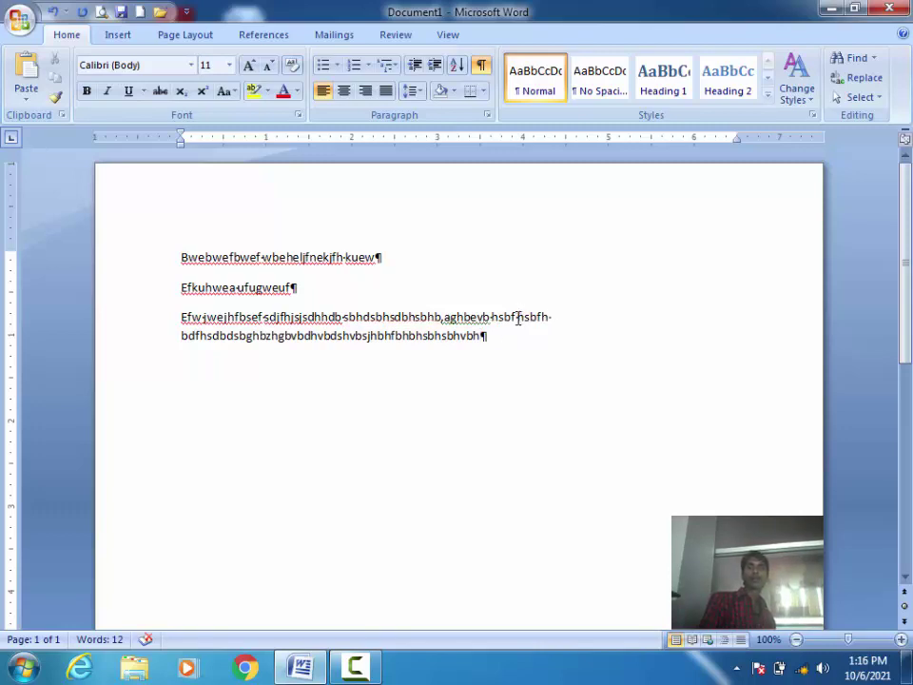
shift+click(519, 318)
click(325, 289)
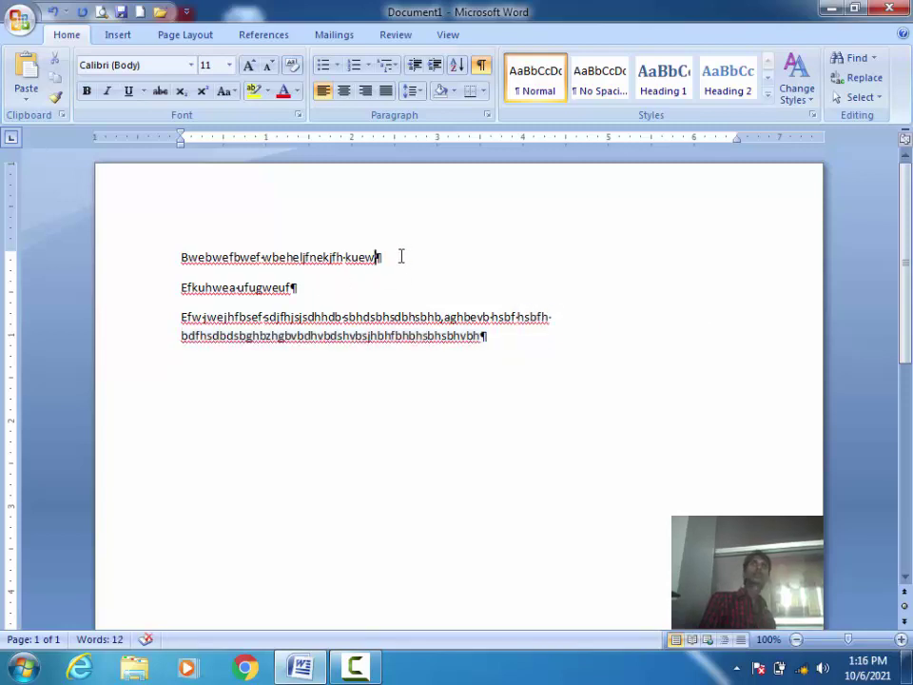
drag(494, 333, 458, 313)
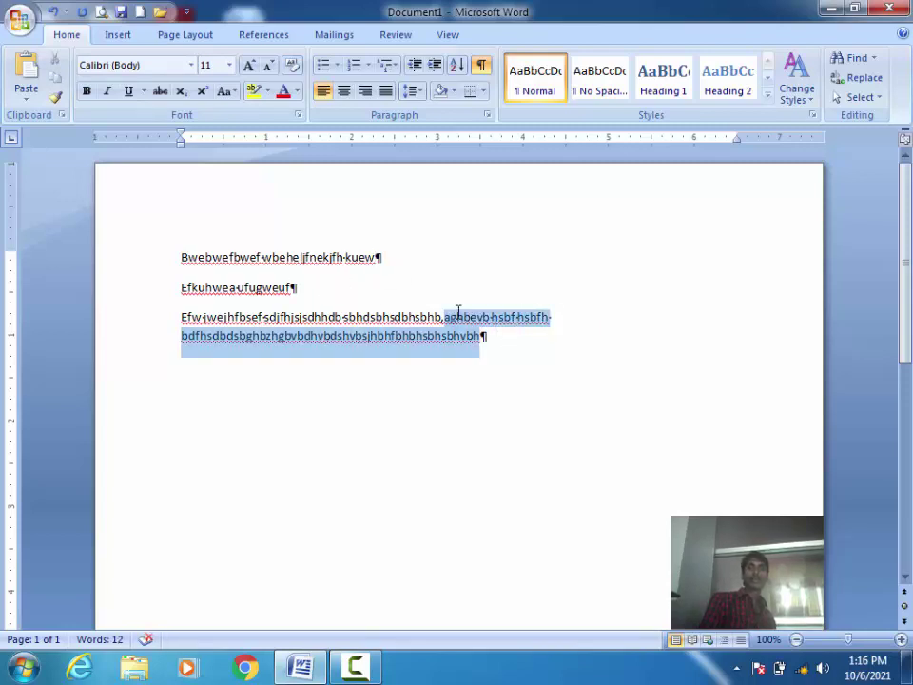
click(518, 341)
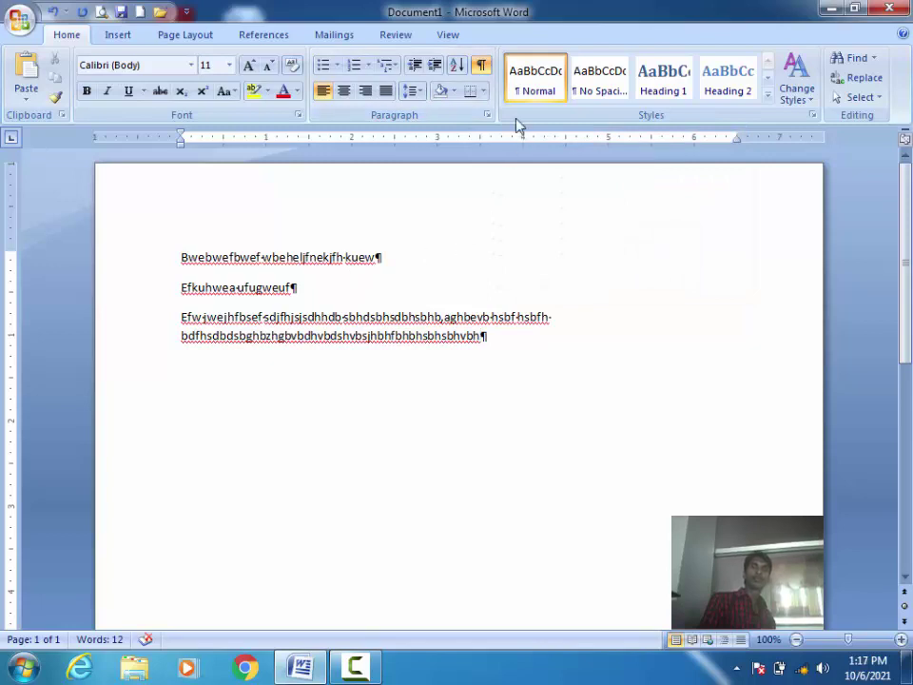
click(482, 66)
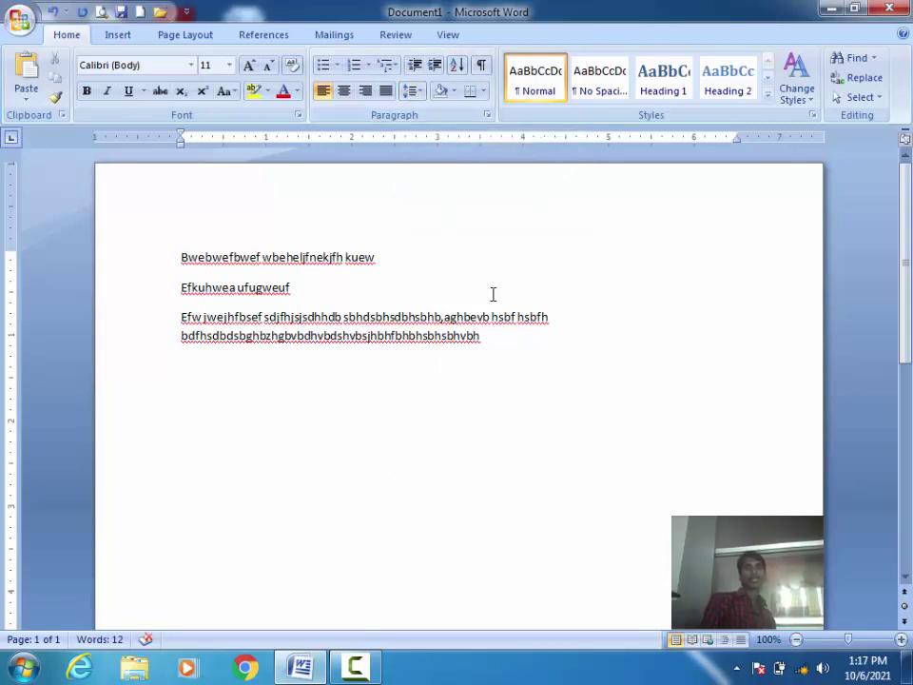
click(415, 95)
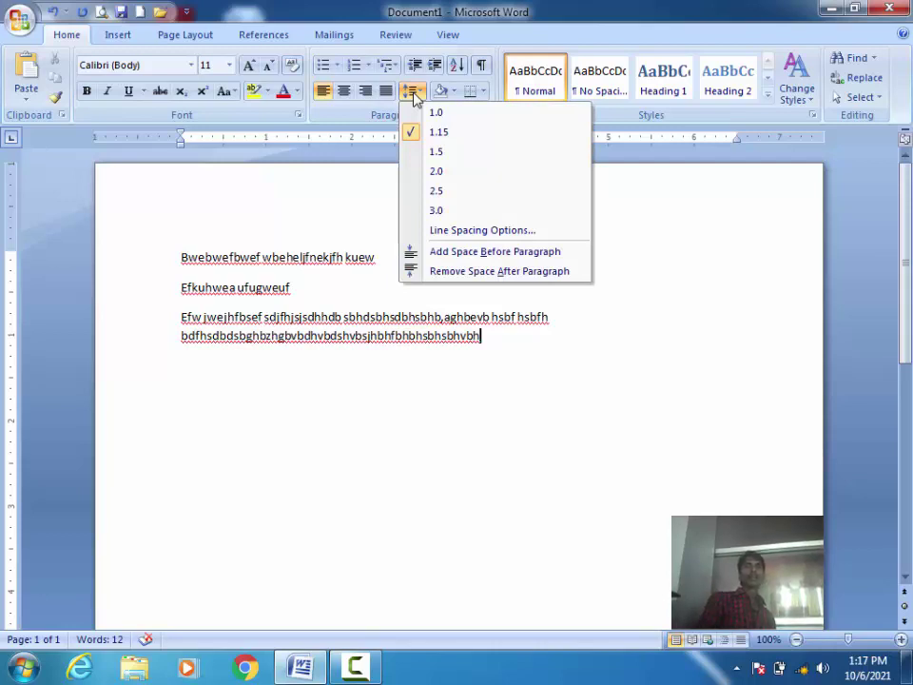
click(486, 321)
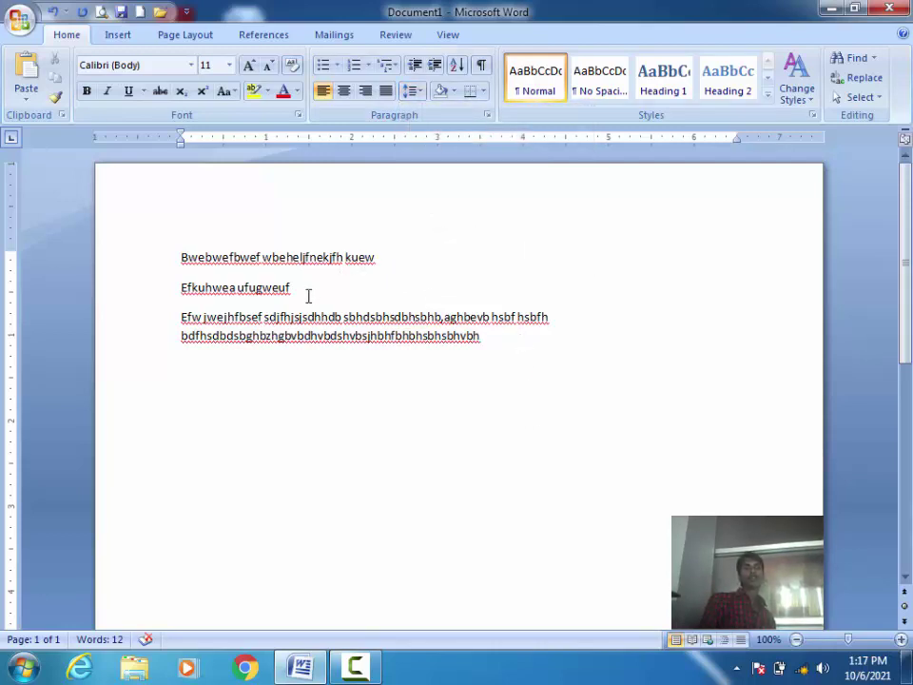
drag(399, 335, 183, 317)
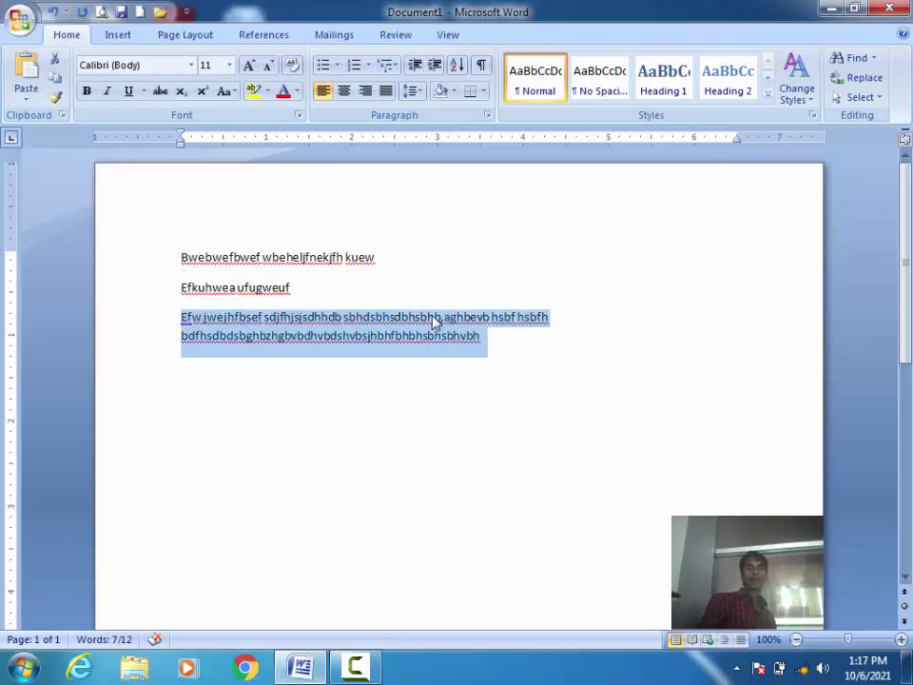
click(411, 91)
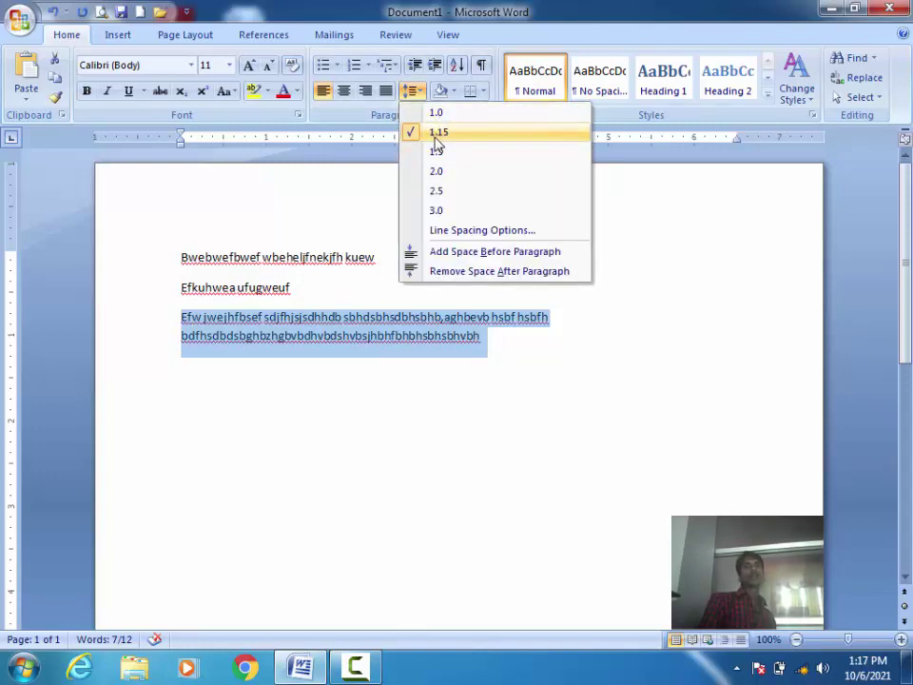
click(438, 115)
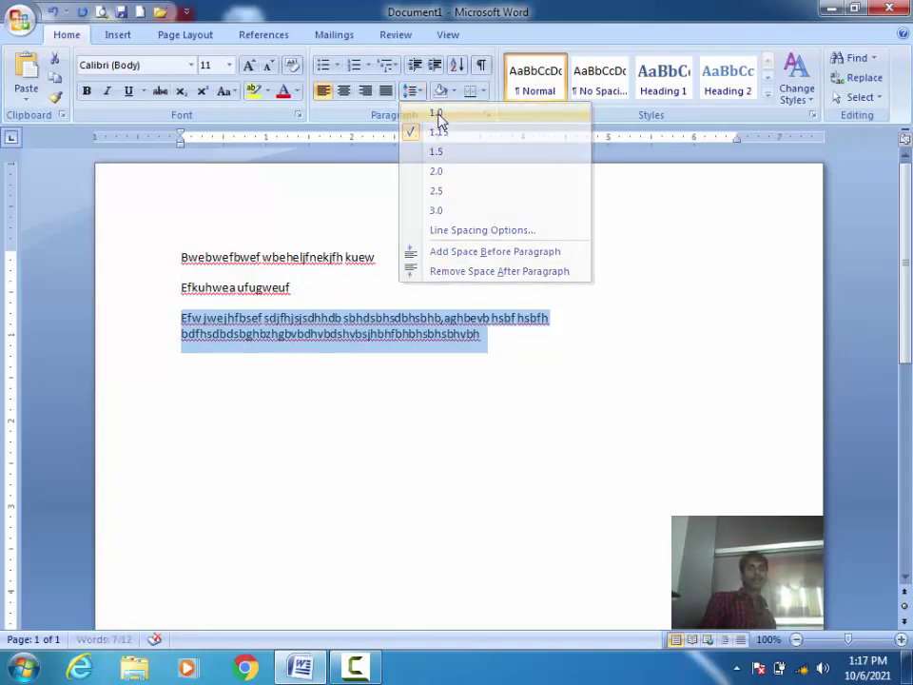
click(413, 92)
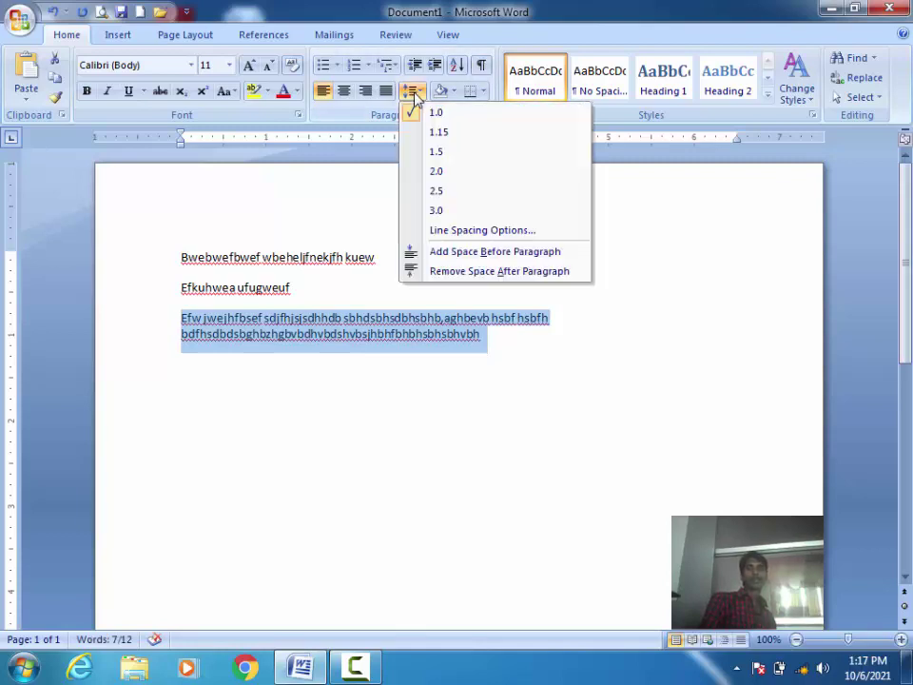
click(440, 154)
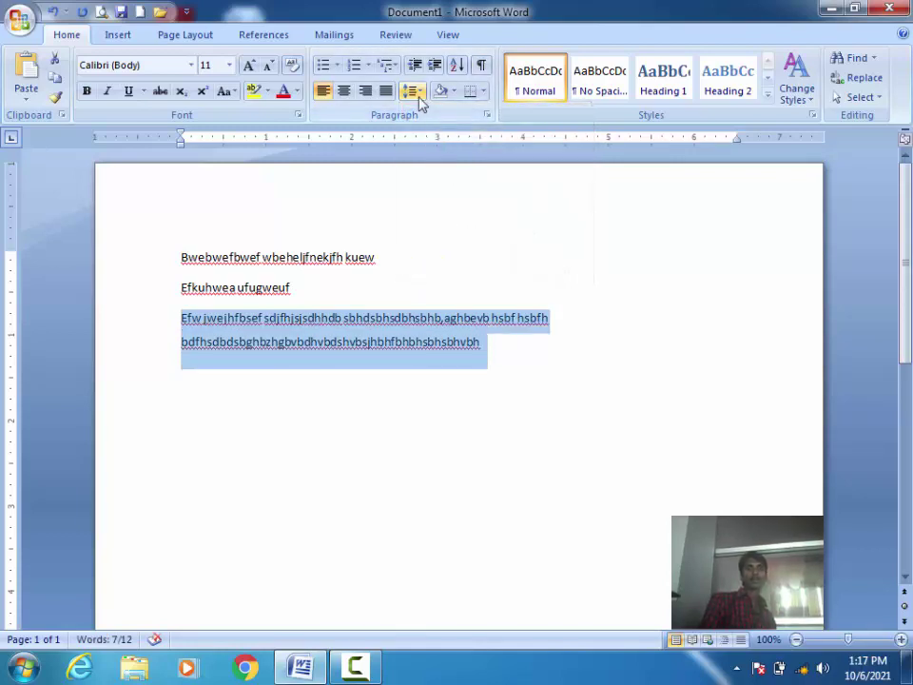
click(416, 92)
click(437, 173)
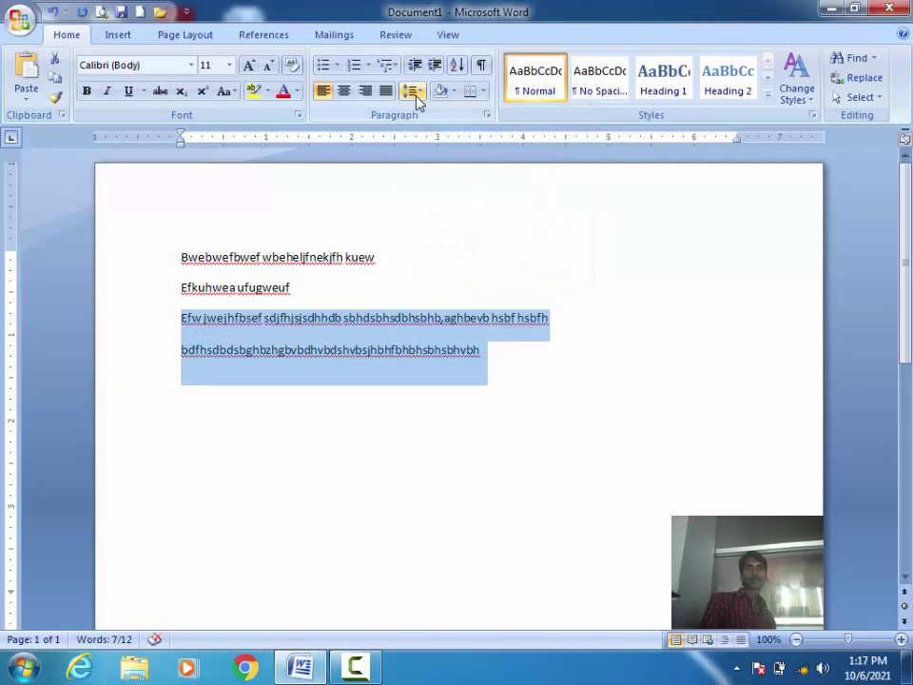
click(412, 92)
click(436, 193)
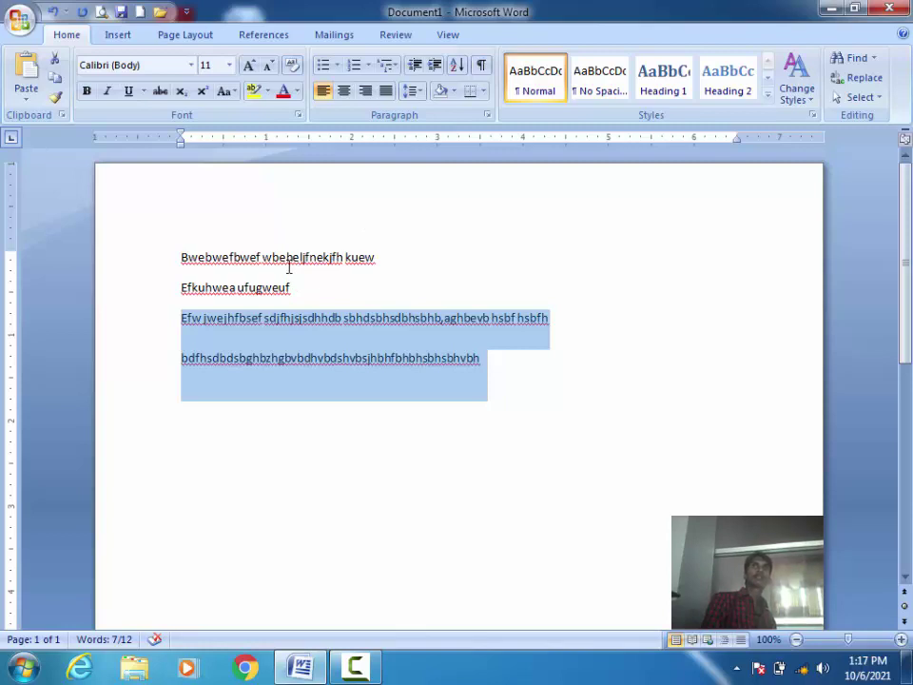
click(412, 91)
click(433, 134)
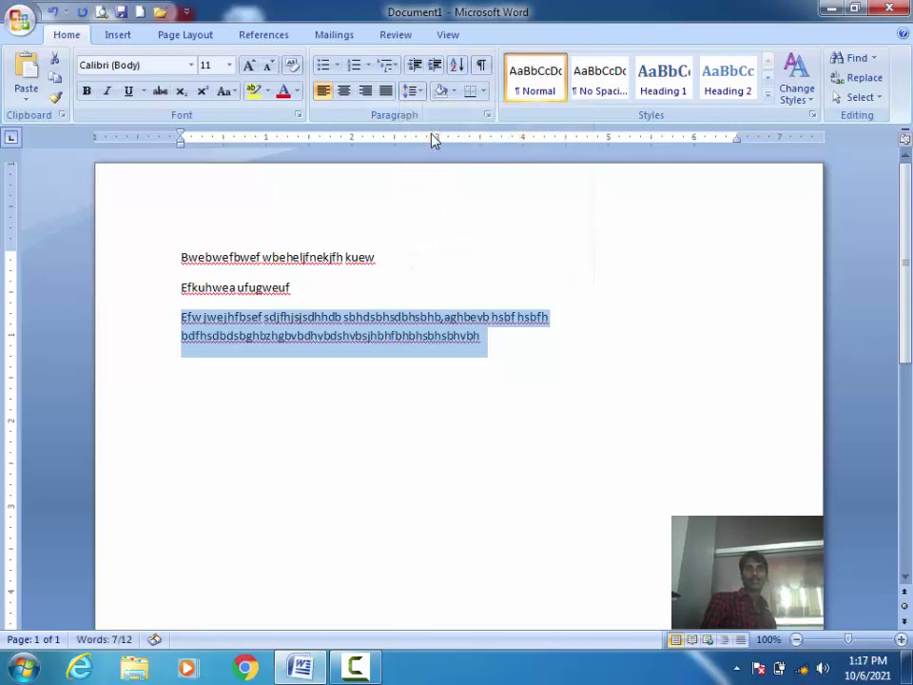
click(450, 294)
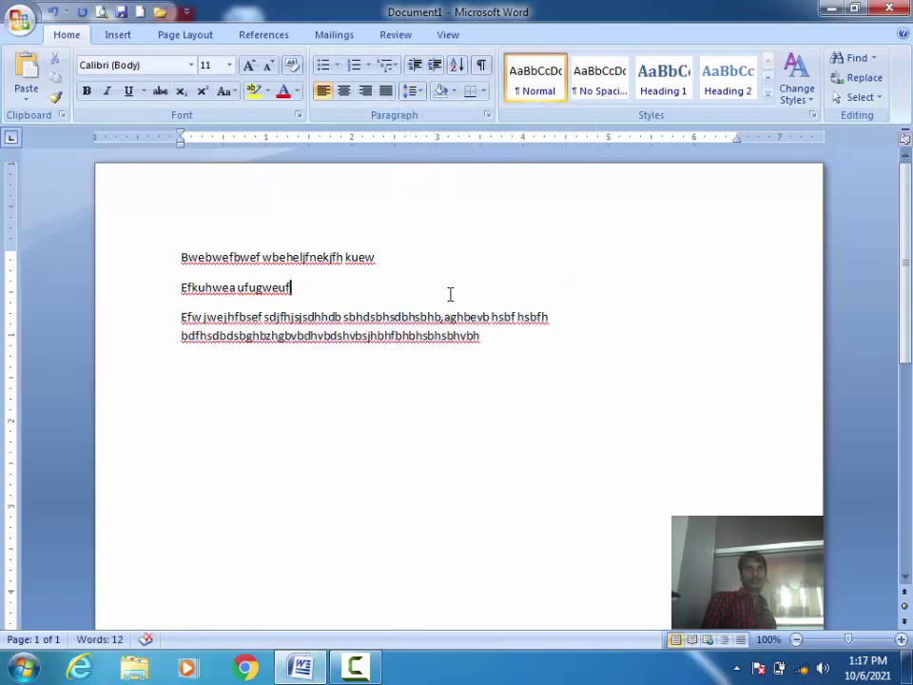
click(412, 91)
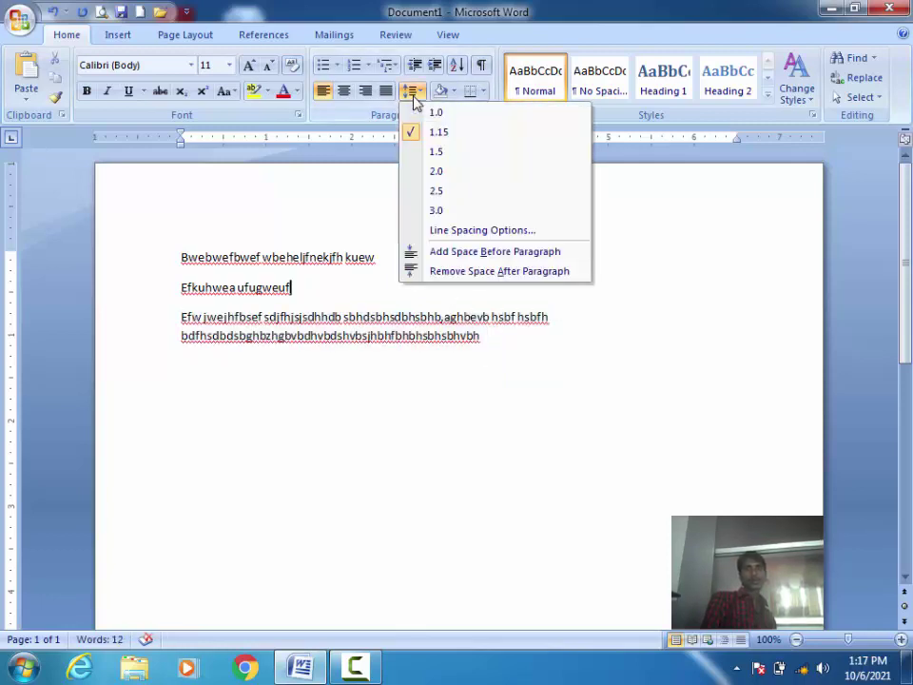
Open the Paragraph dialog from Line Spacing Options and set alignment to Centered.
click(430, 231)
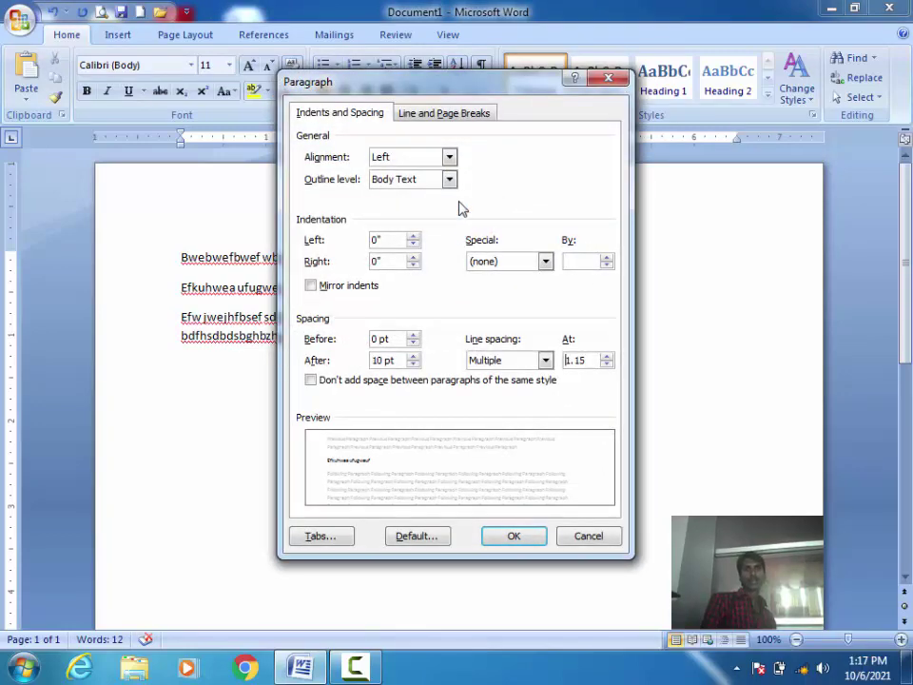
click(449, 157)
click(449, 157)
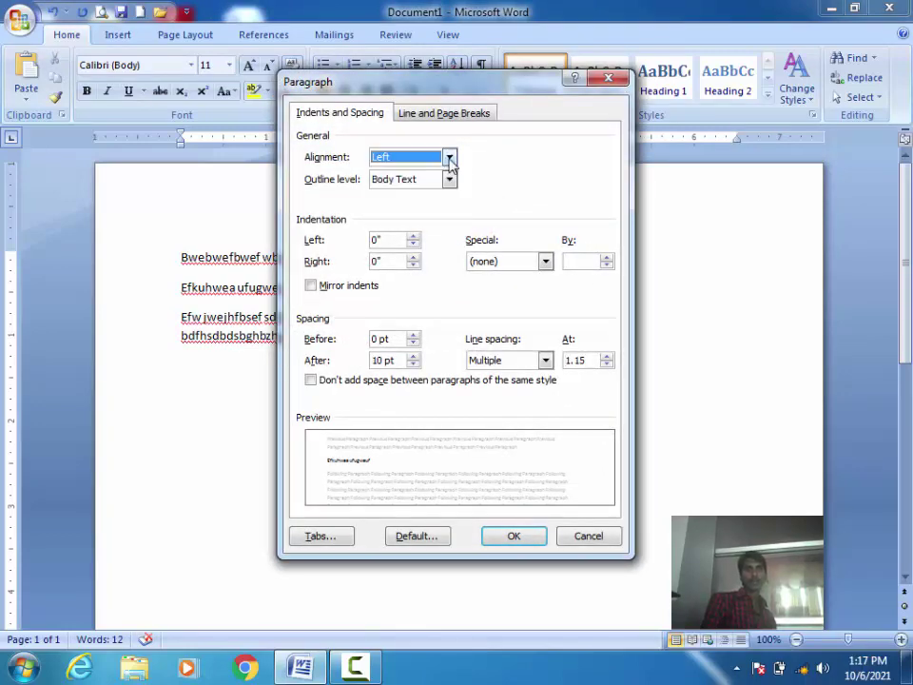
click(449, 158)
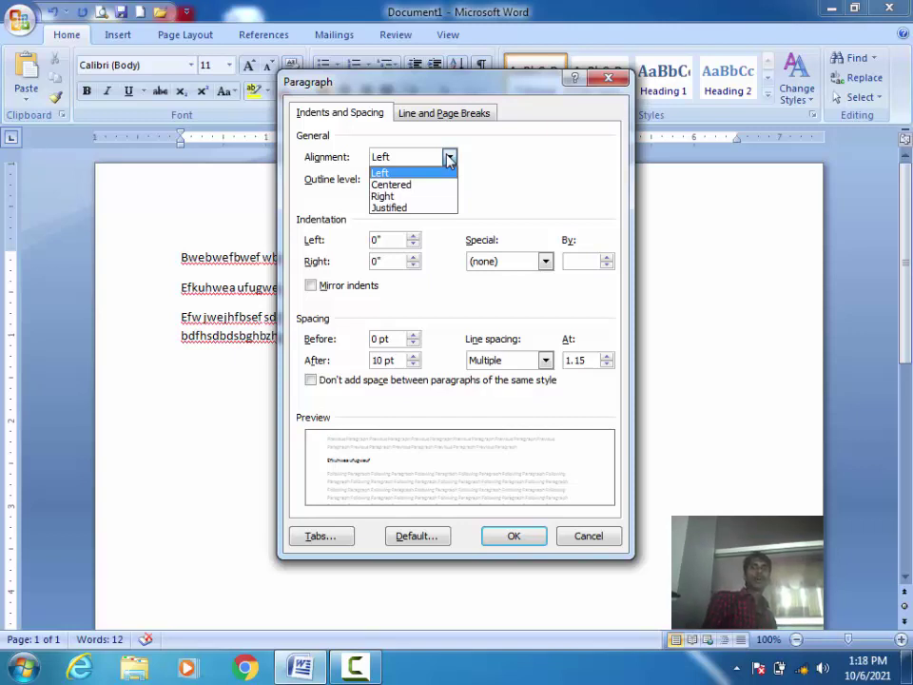
click(450, 159)
click(404, 161)
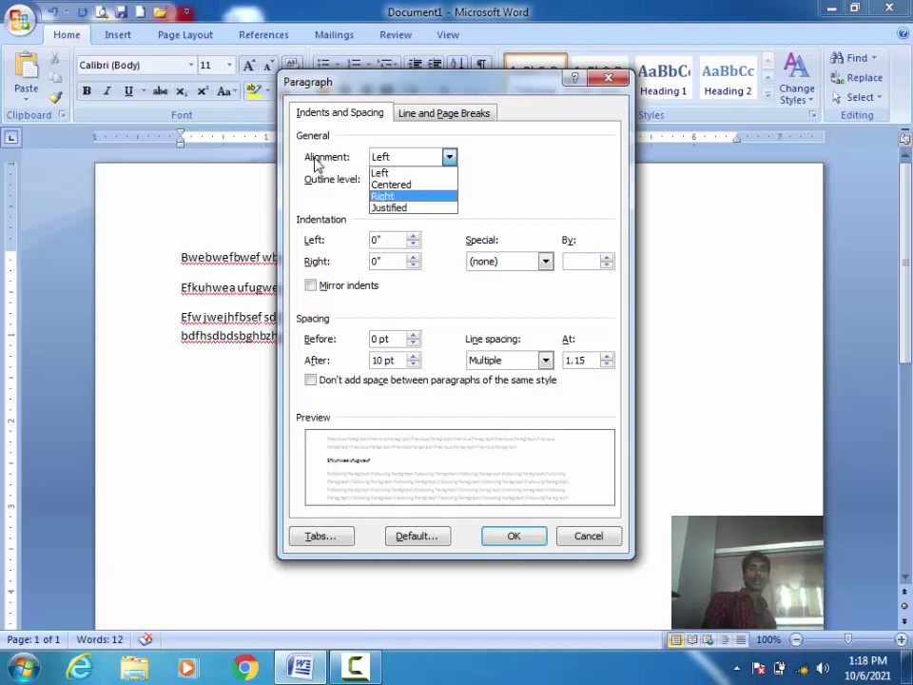
click(408, 186)
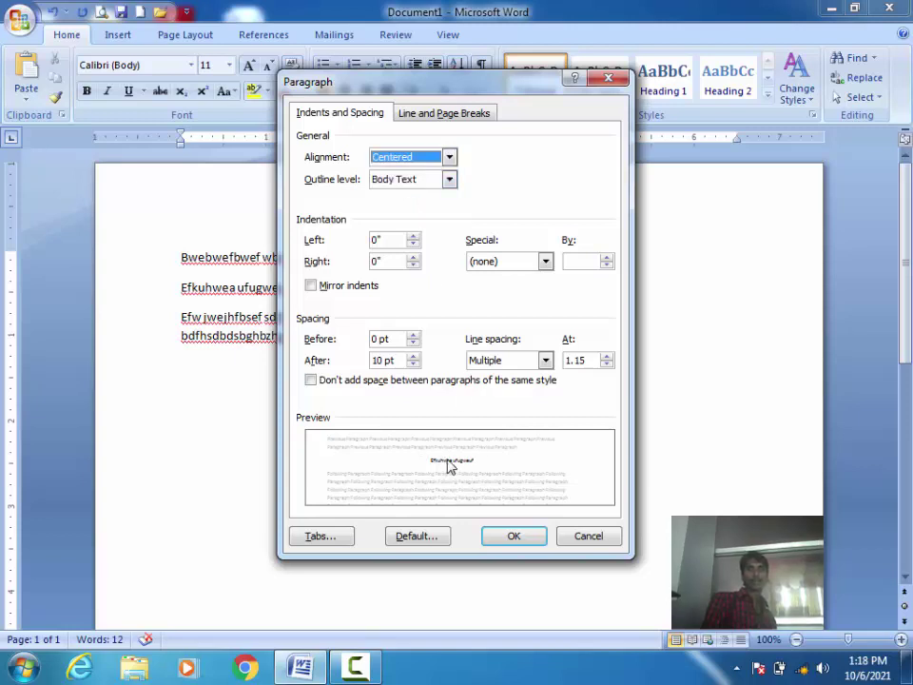
Switch alignment to Right, then Justified, and move the dialog to the right.
key(alt+Down)
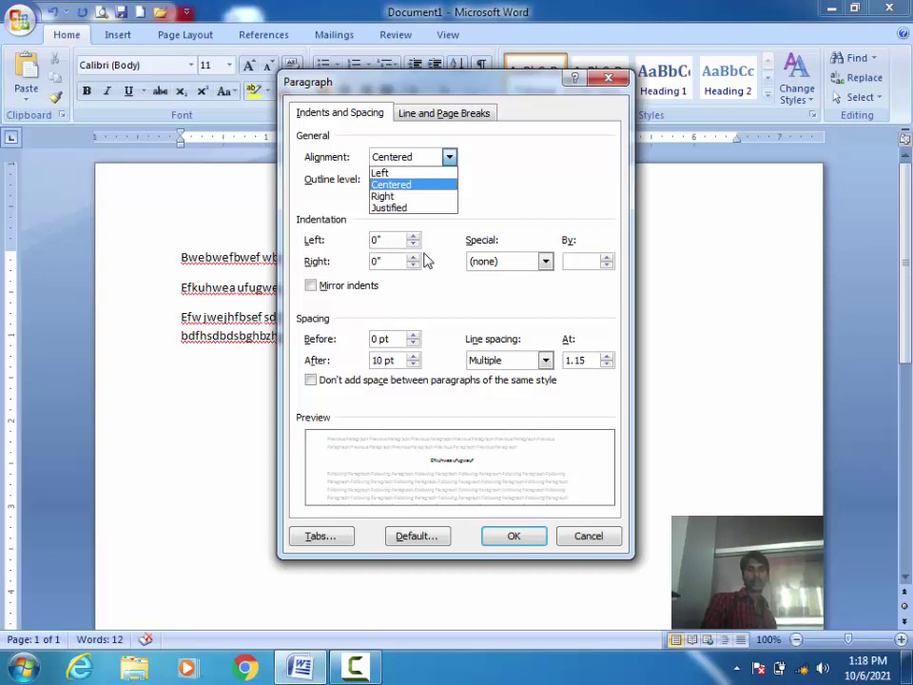
key(Down)
key(Return)
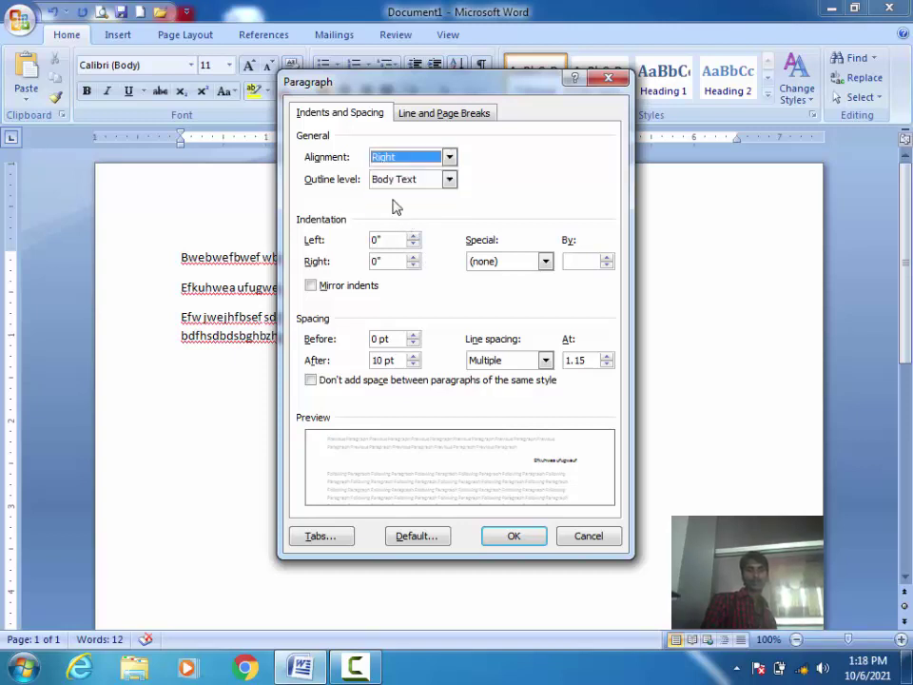
click(449, 157)
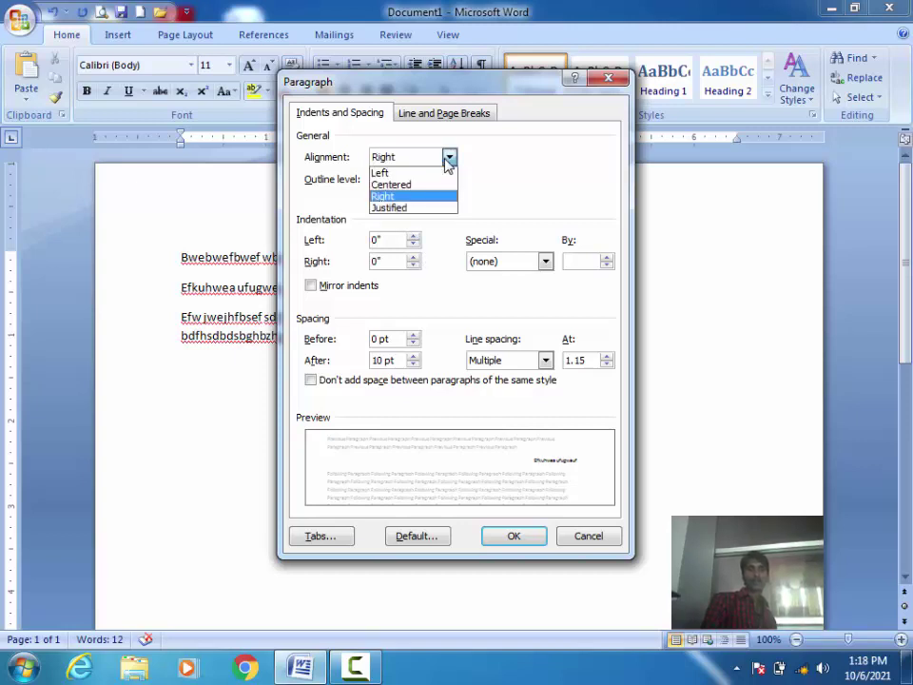
click(427, 207)
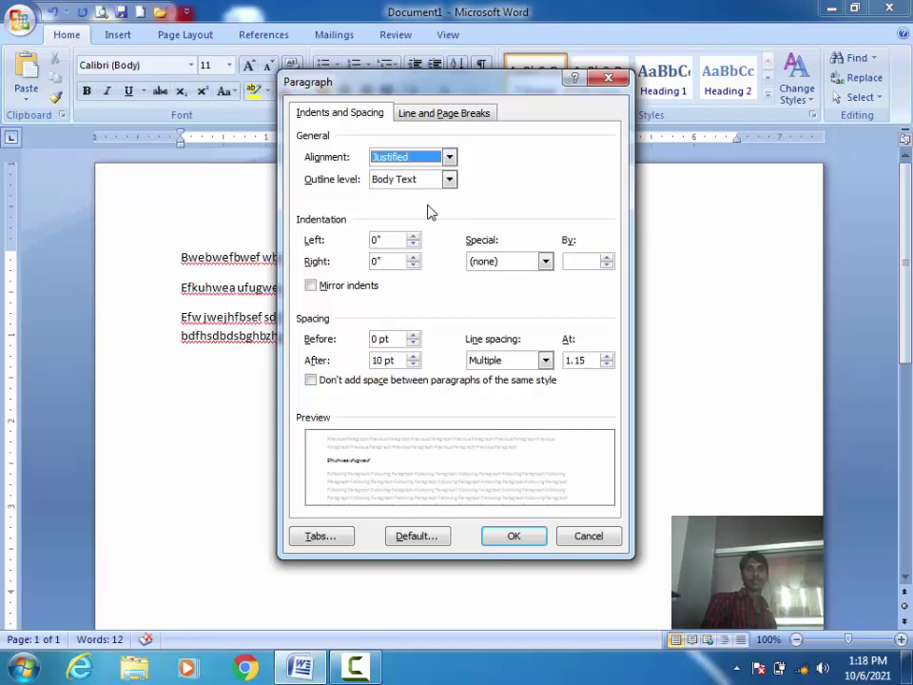
click(449, 158)
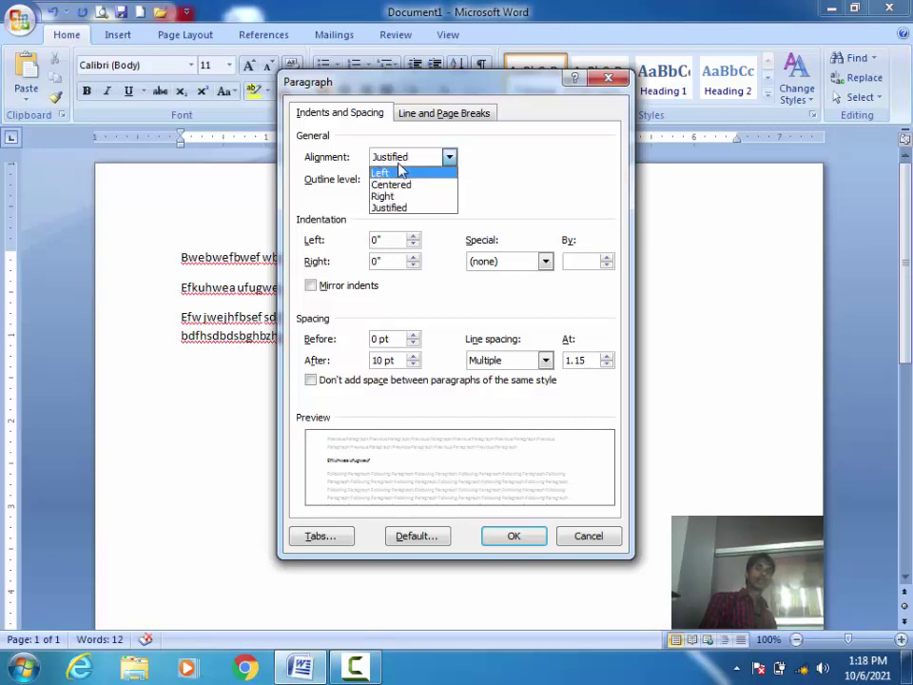
click(400, 159)
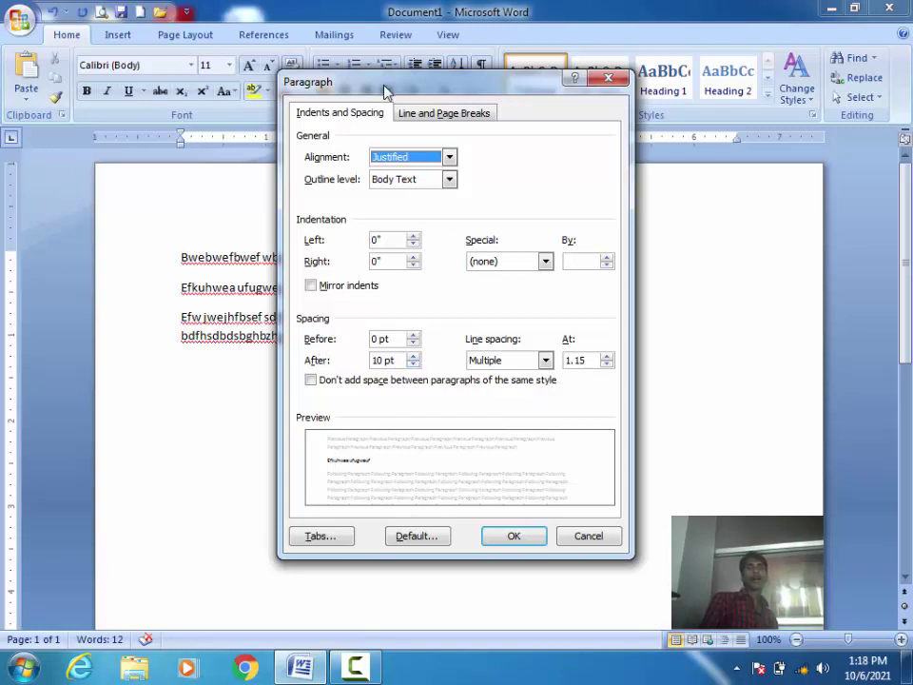
drag(388, 92, 501, 92)
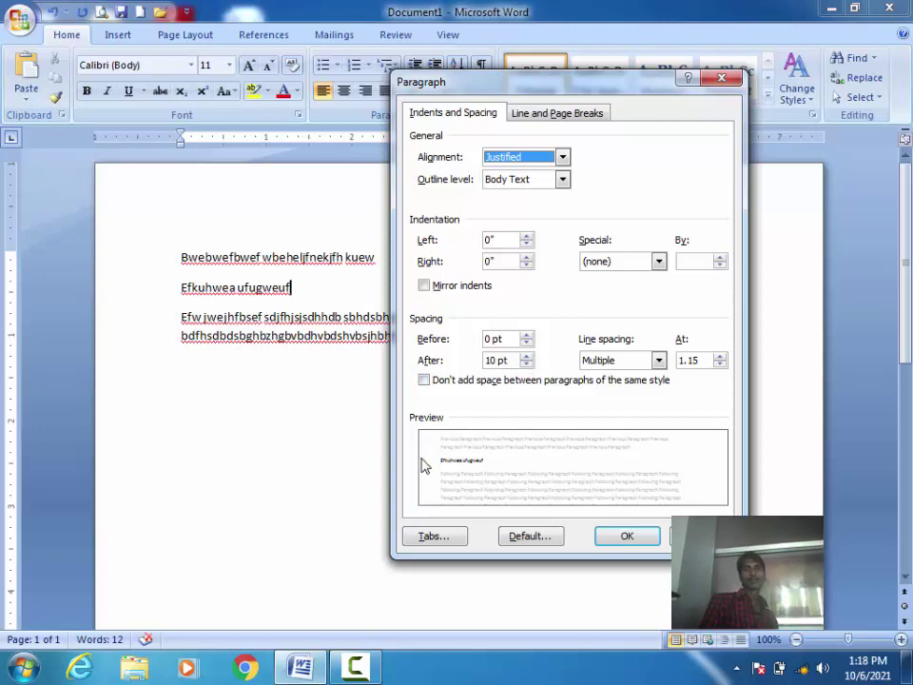
Try Spacing After values from Auto and 0 pt up to 30 pt and back down.
click(526, 366)
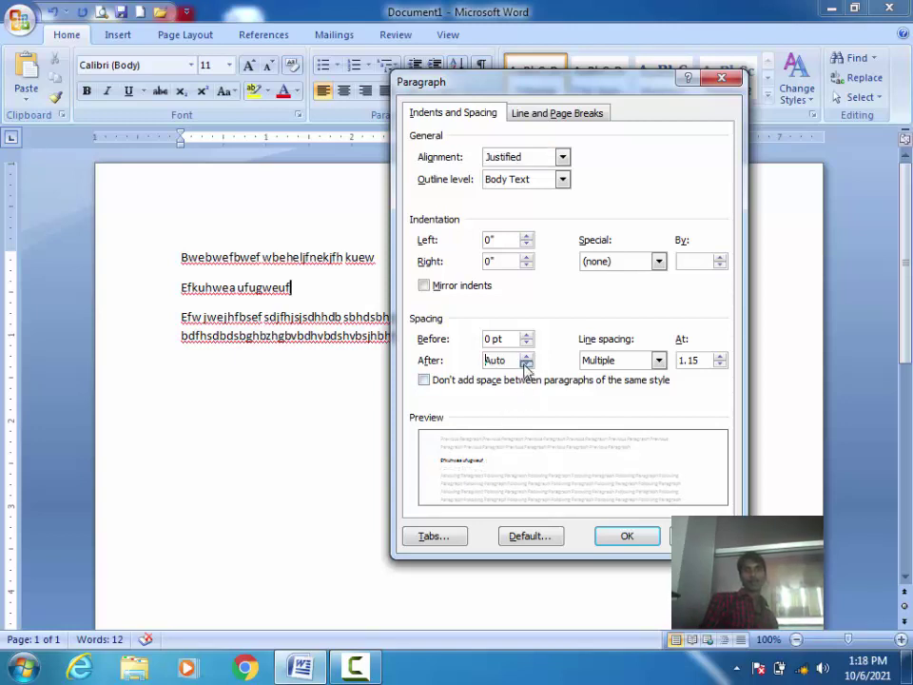
click(526, 357)
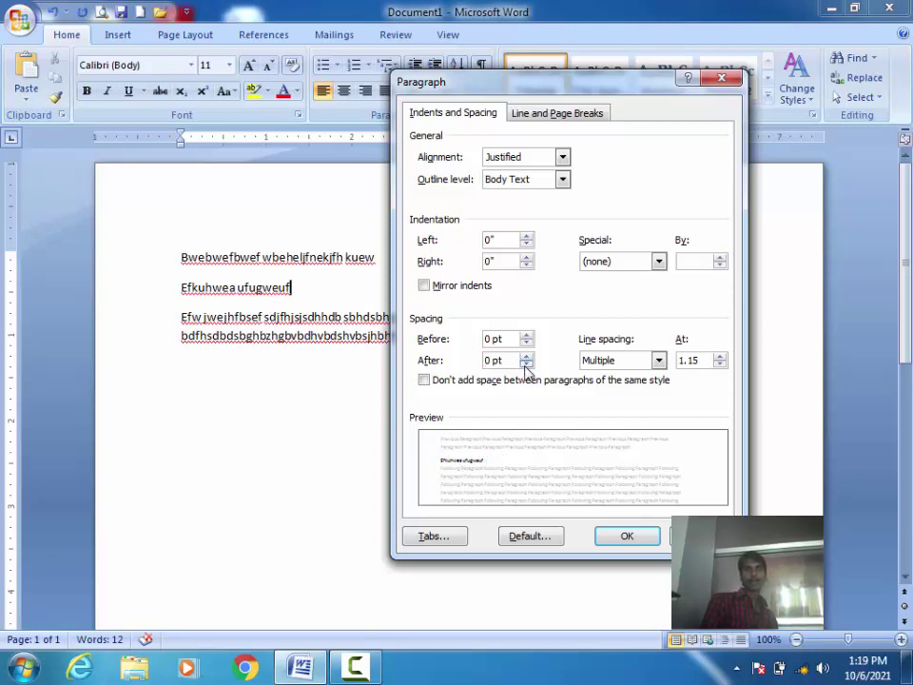
click(526, 366)
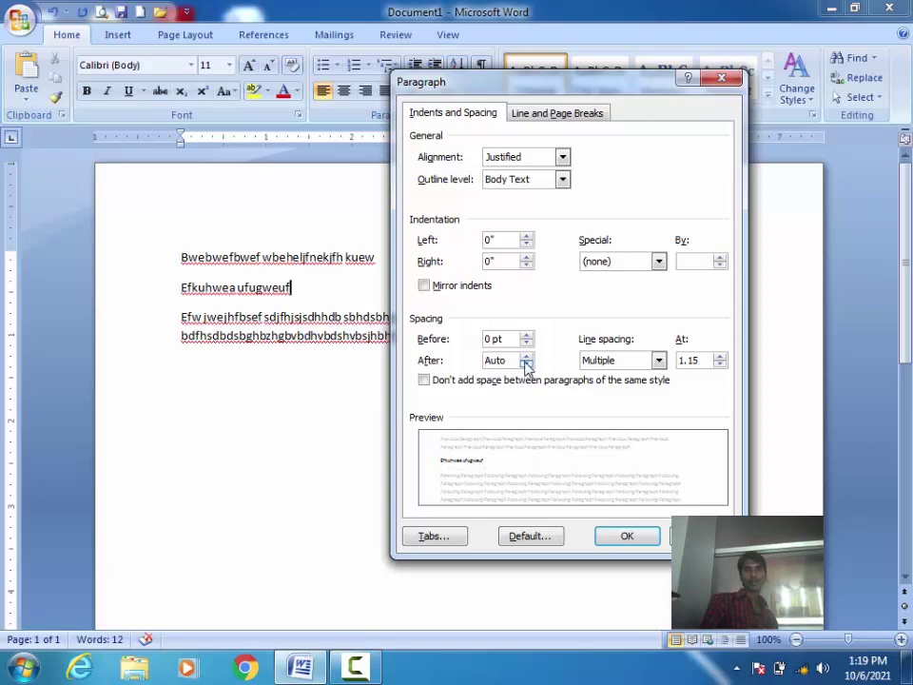
click(526, 359)
click(526, 359)
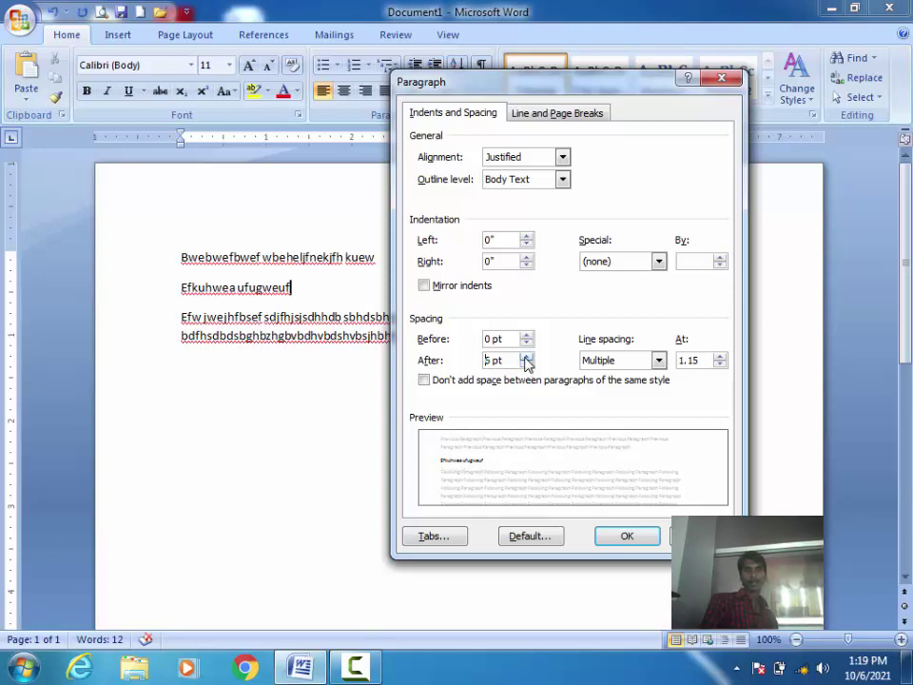
click(526, 358)
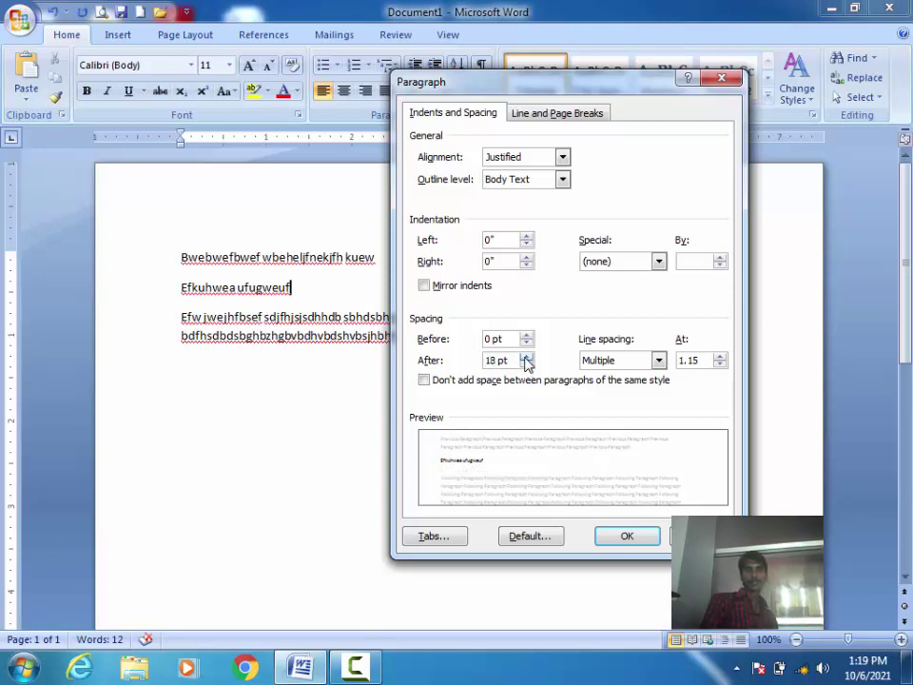
click(526, 359)
click(526, 359)
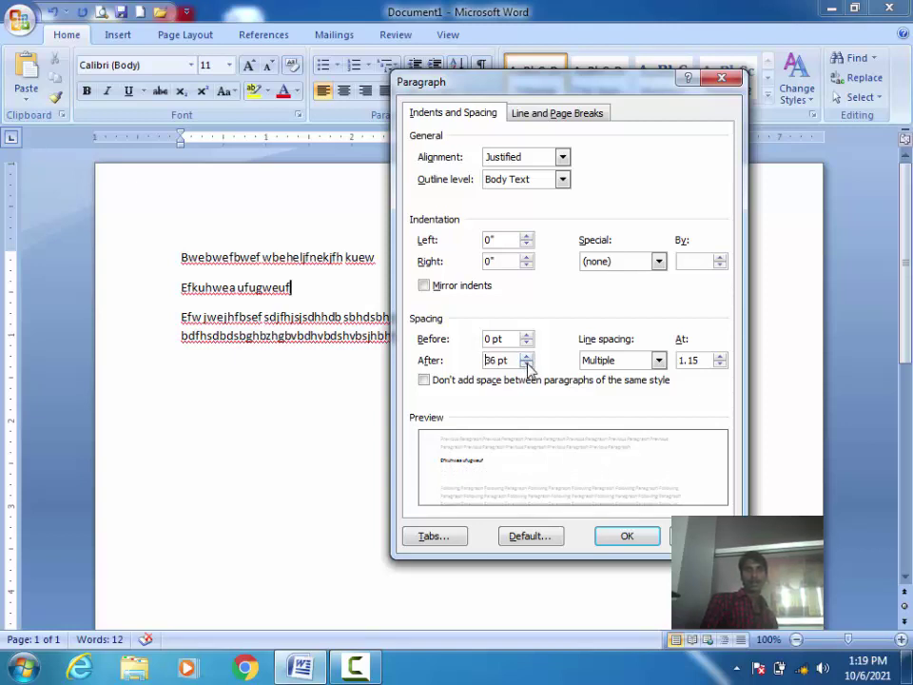
click(526, 364)
click(526, 365)
click(526, 364)
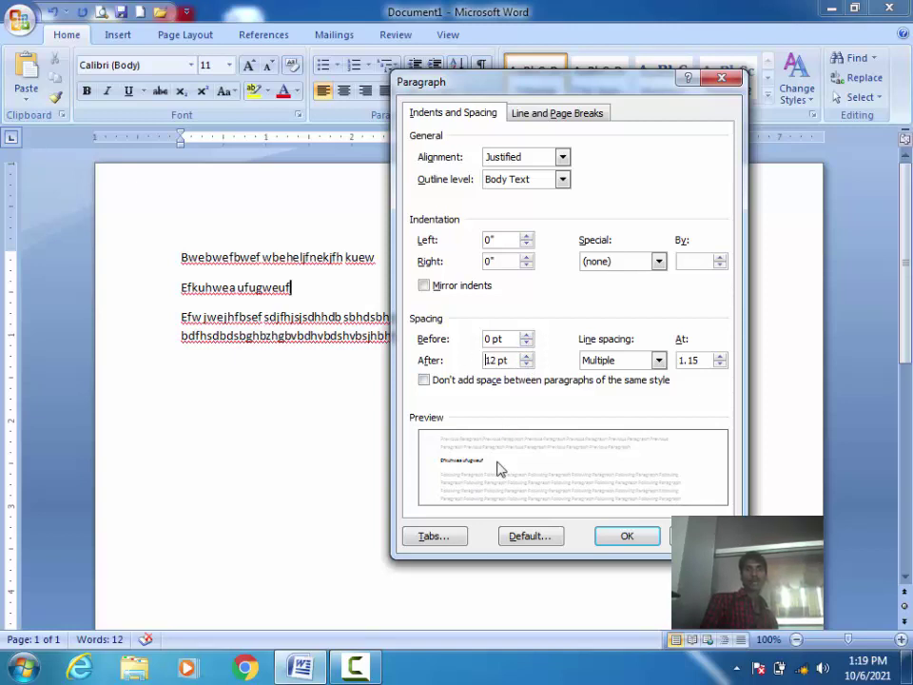
click(485, 360)
Raise Spacing Before from Auto up to 90 pt, then lower it to 12 pt.
click(527, 343)
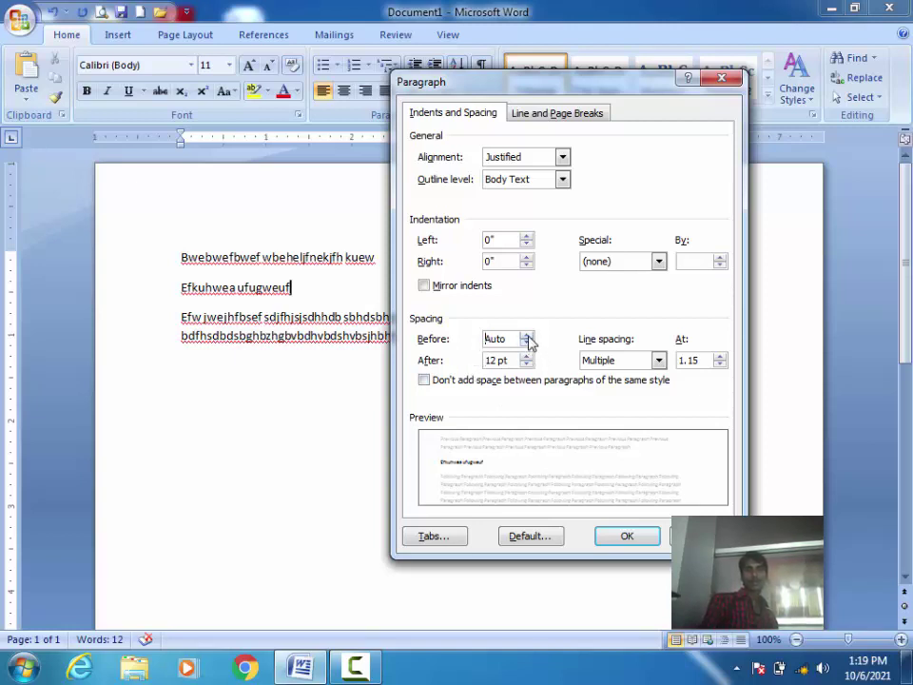
click(528, 336)
click(527, 336)
click(527, 337)
click(527, 337)
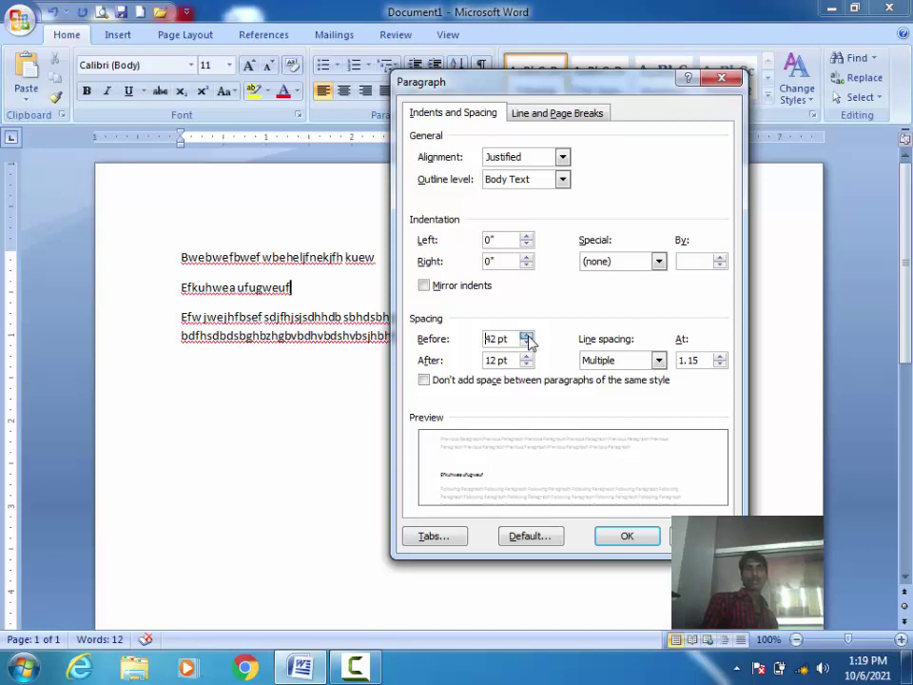
click(527, 336)
click(527, 337)
click(527, 337)
click(527, 337)
click(527, 336)
click(527, 337)
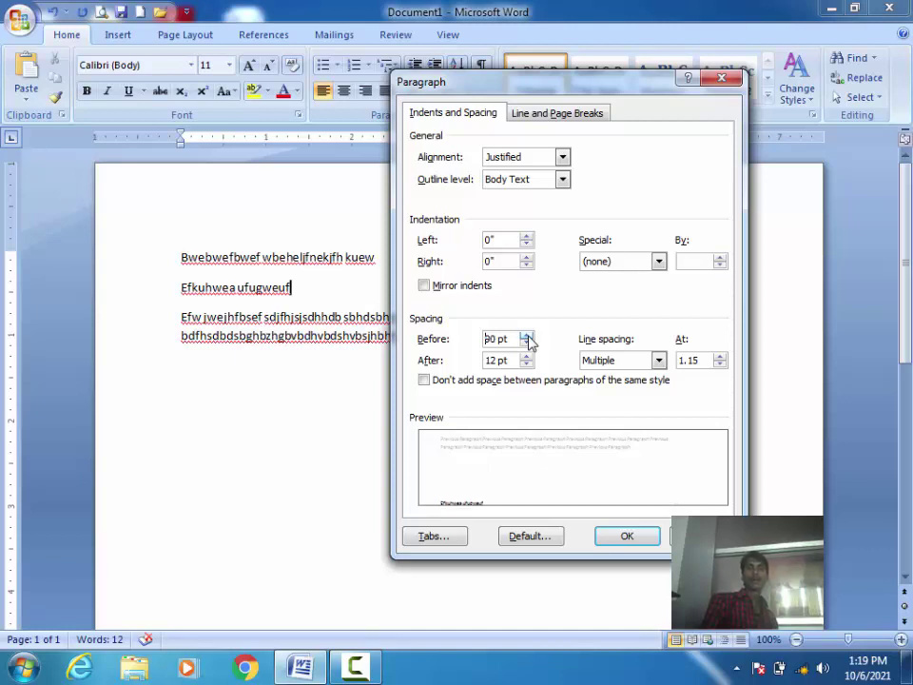
click(527, 336)
click(527, 343)
click(527, 343)
click(527, 344)
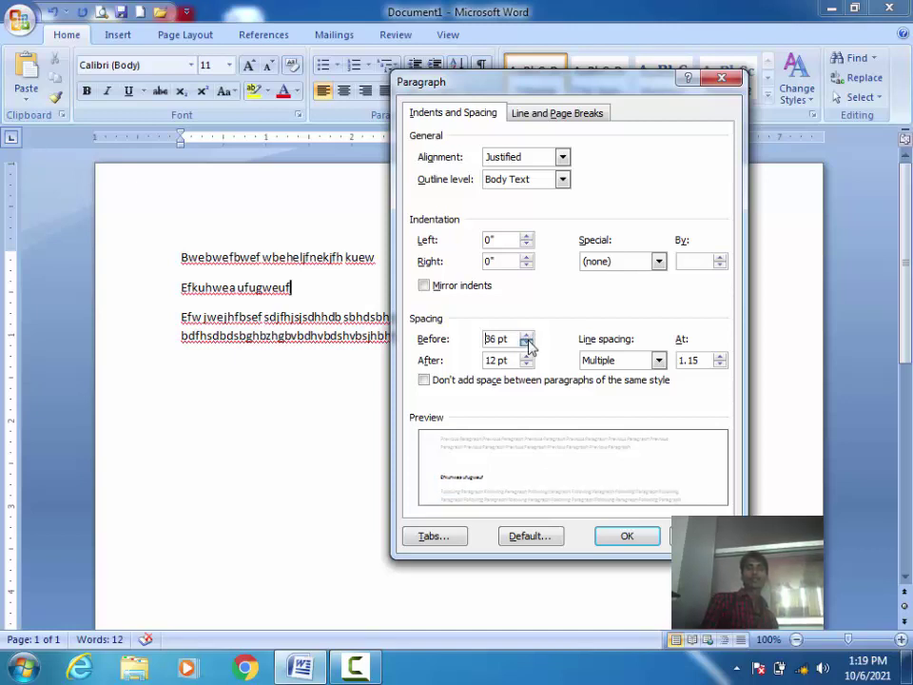
click(527, 344)
click(527, 343)
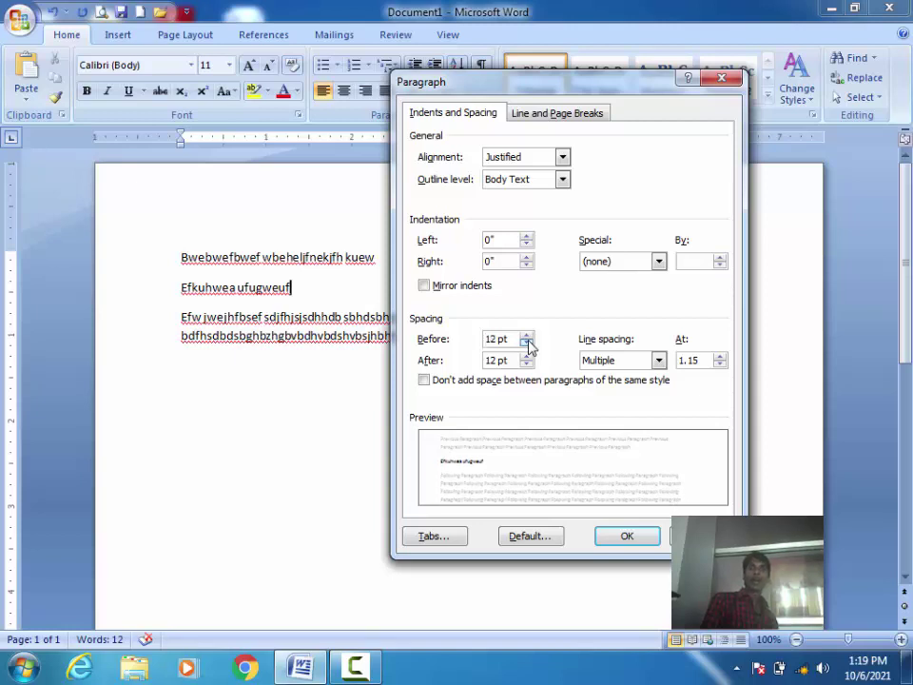
Try Multiple line spacing values up to 6.5, then cancel the dialog without applying.
click(658, 362)
click(658, 362)
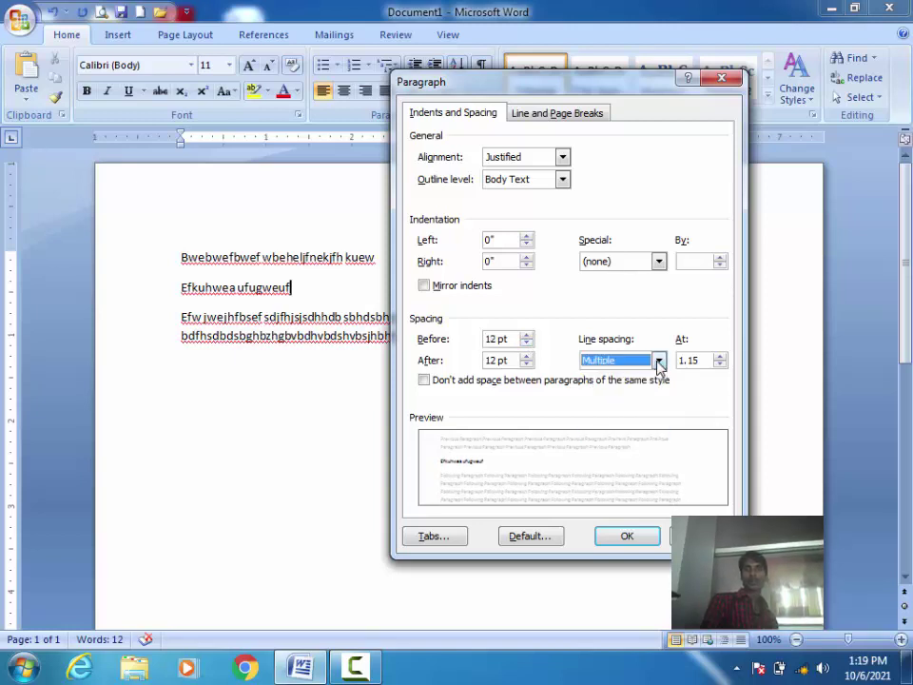
click(719, 364)
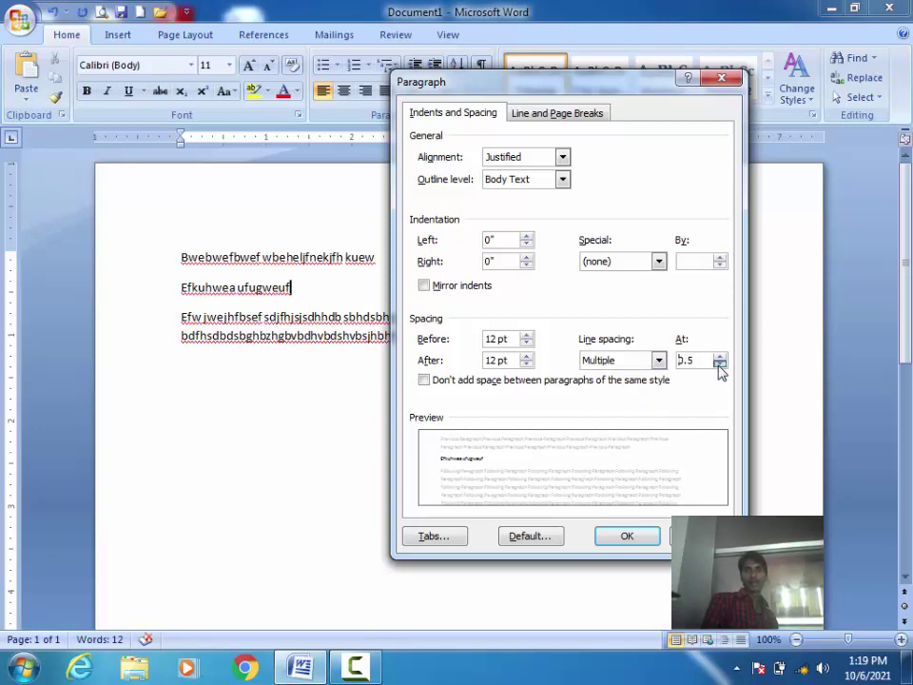
click(720, 363)
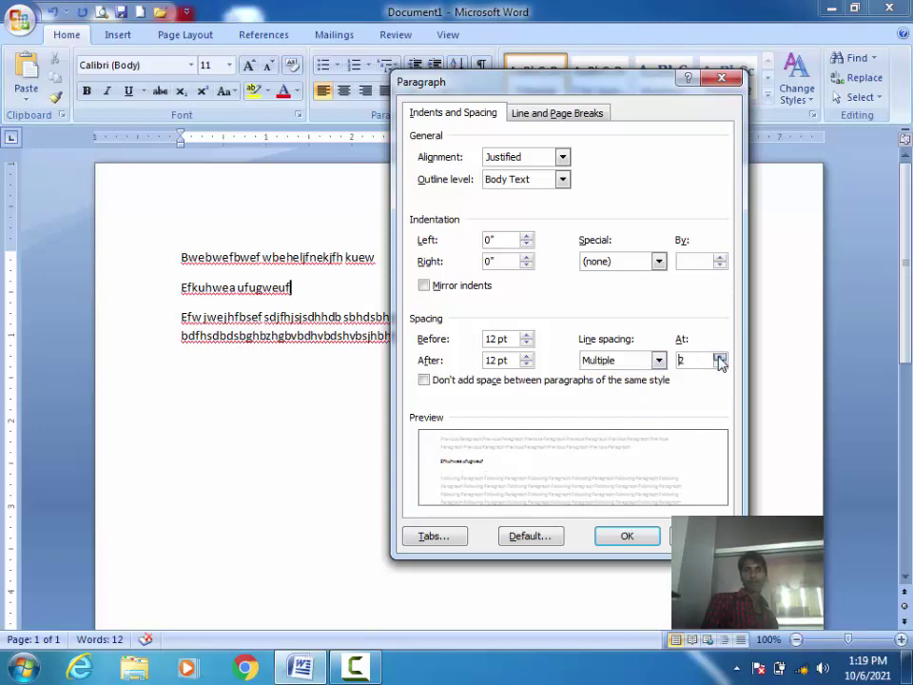
click(720, 358)
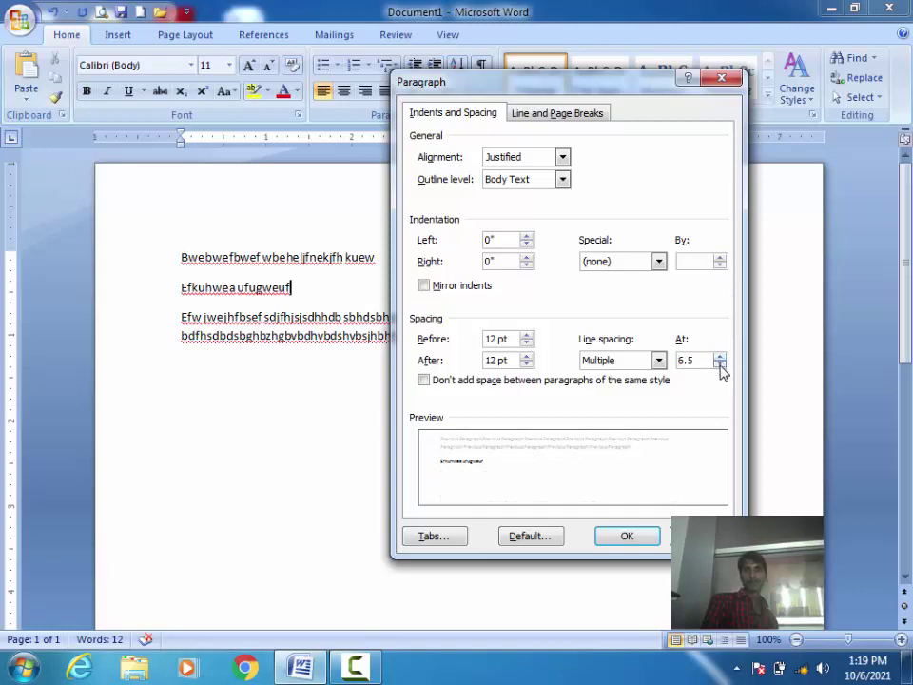
click(720, 368)
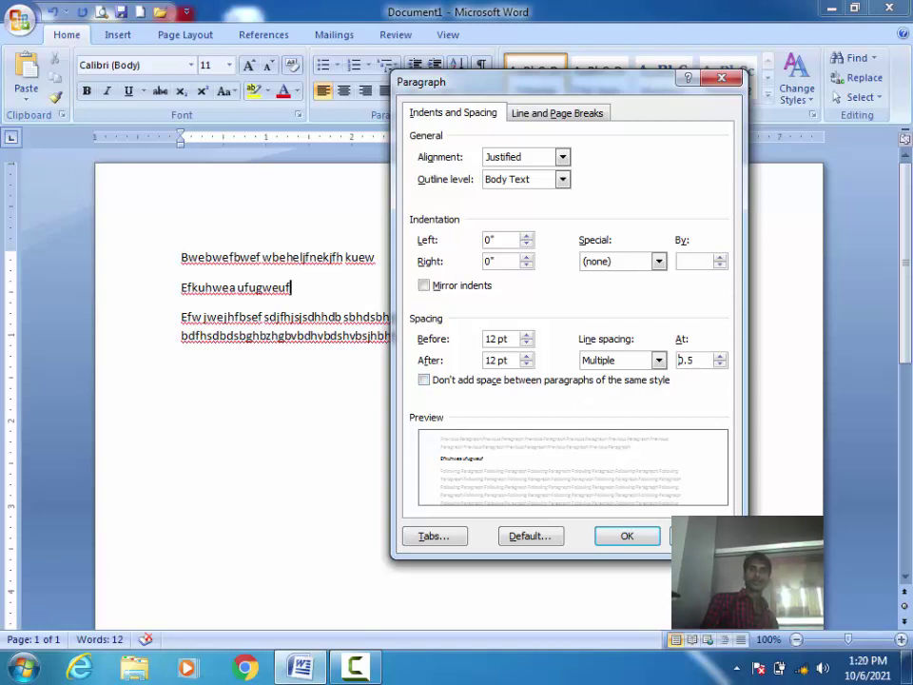
click(627, 536)
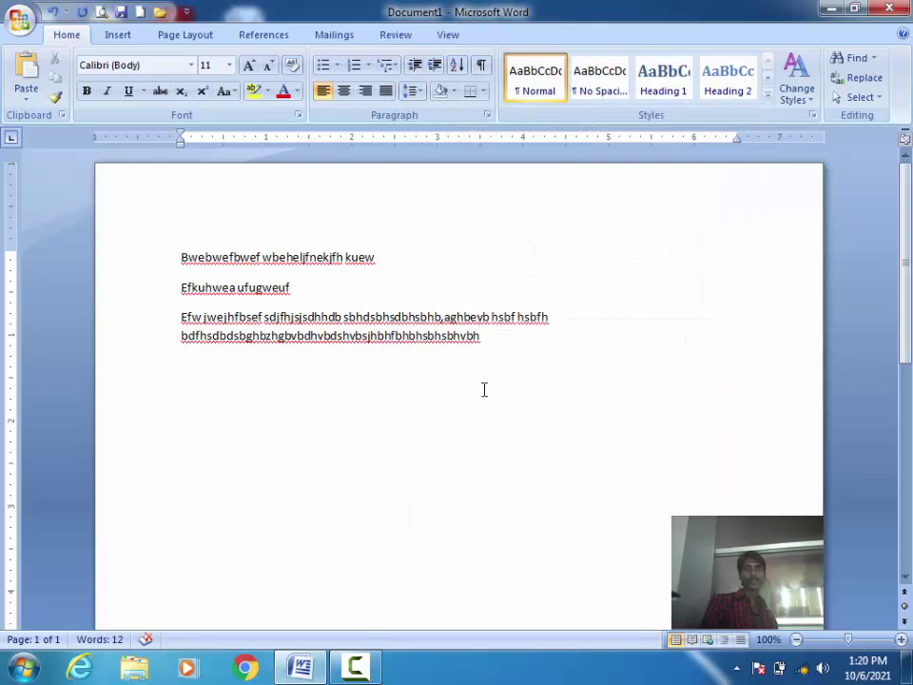
Put the caret after 'Efkuhwea ufugweuf' and show the Line and Paragraph Spacing menu.
drag(500, 338, 465, 322)
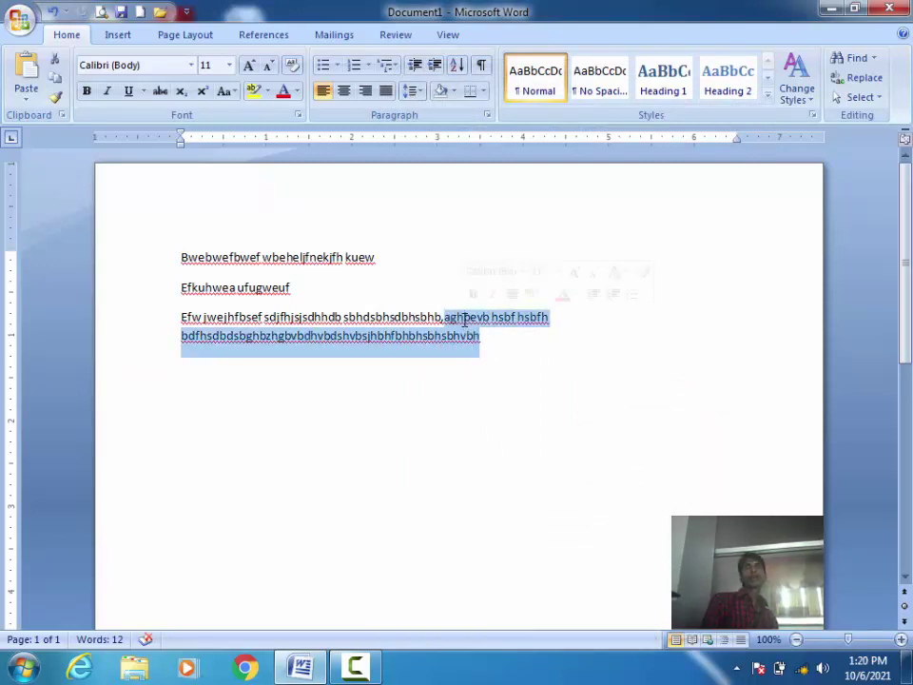
click(510, 340)
click(299, 287)
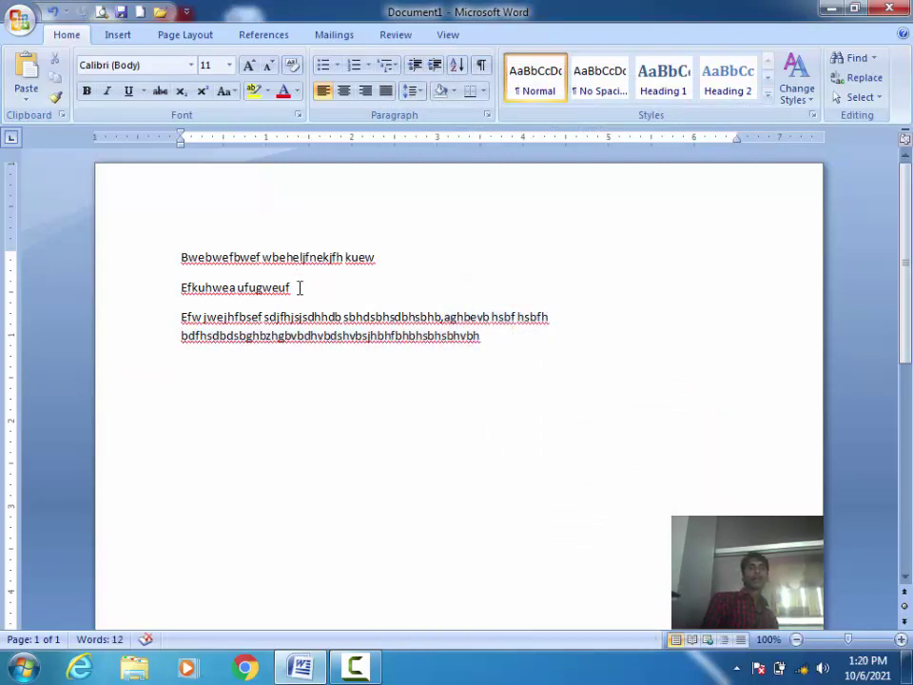
shift+click(304, 309)
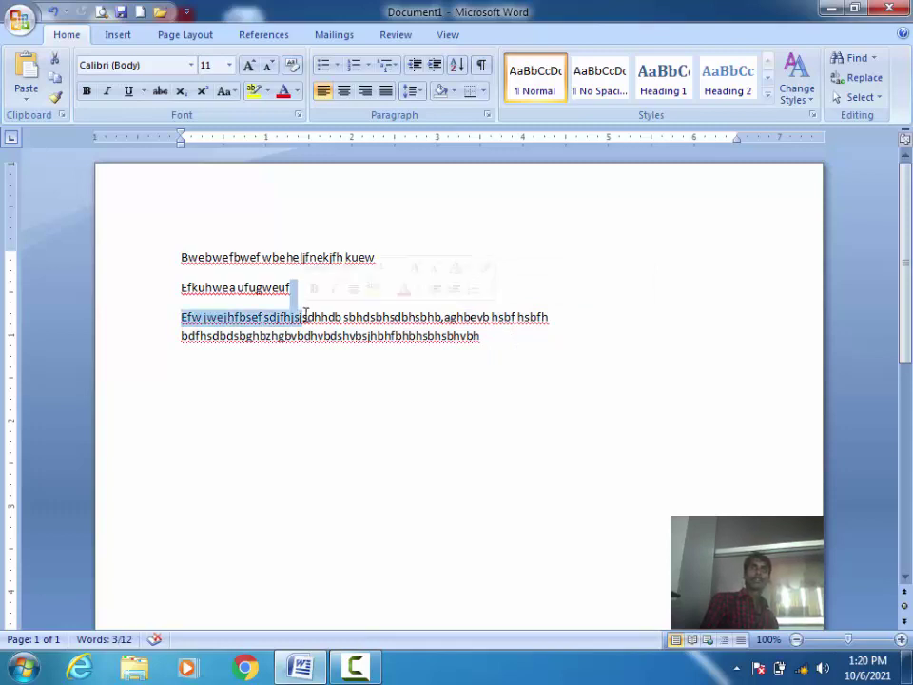
click(371, 373)
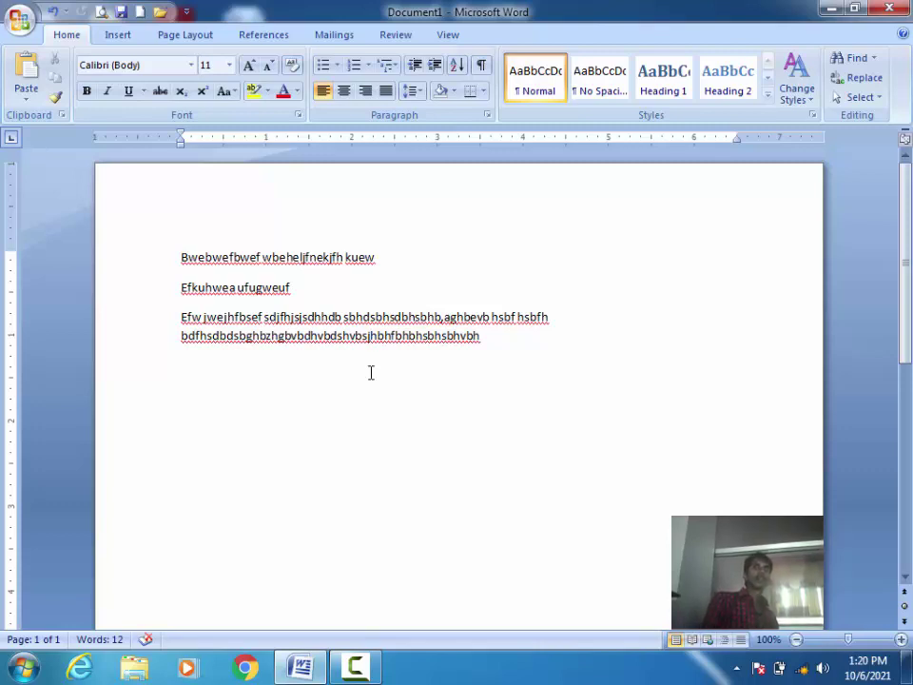
click(322, 298)
click(411, 91)
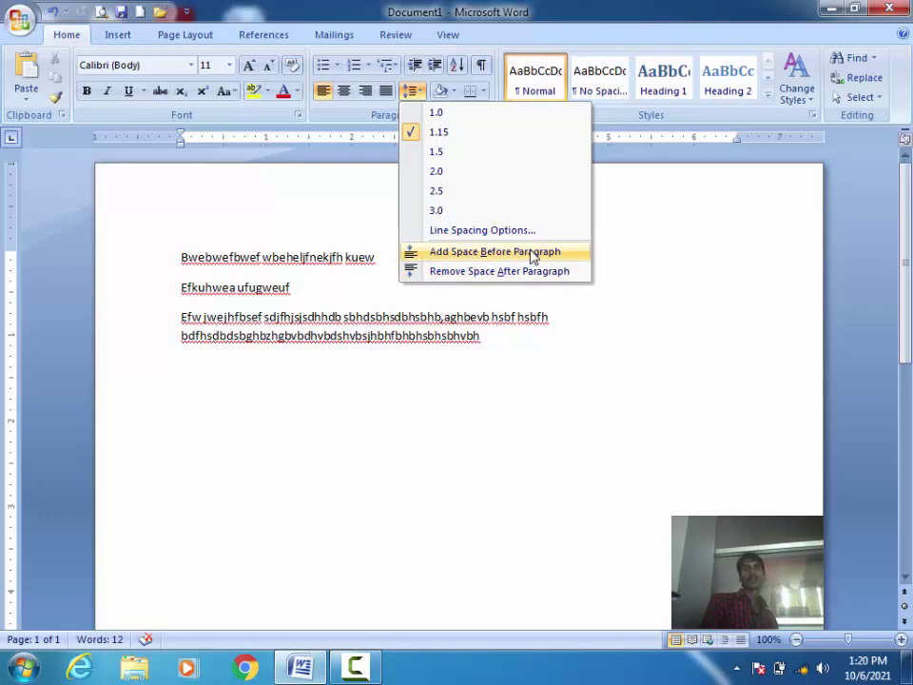
Enable 'Don't add space between paragraphs of the same style' in Line Spacing Options and apply it.
click(439, 231)
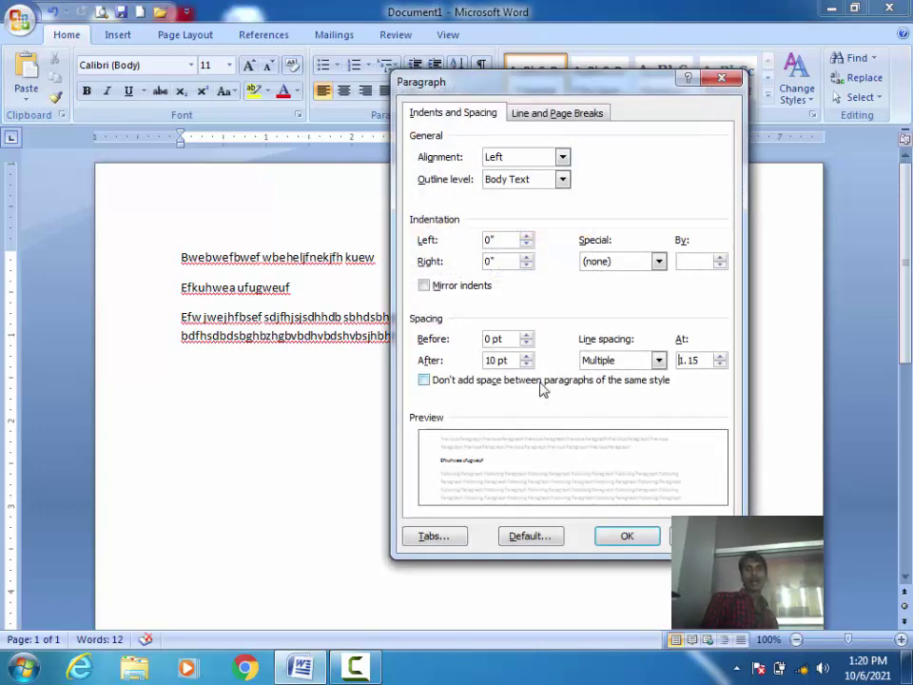
click(540, 381)
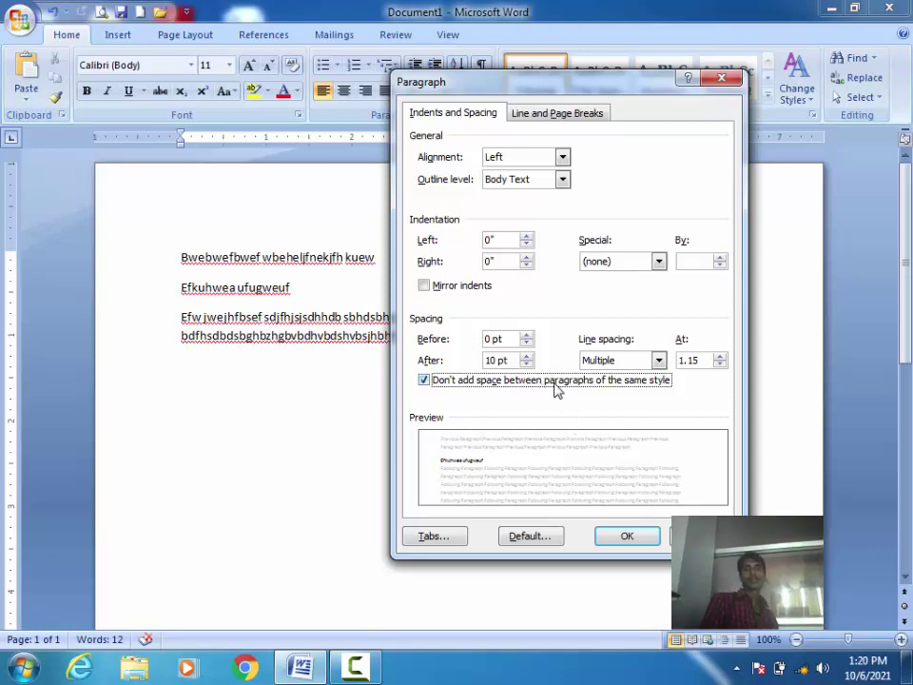
click(625, 539)
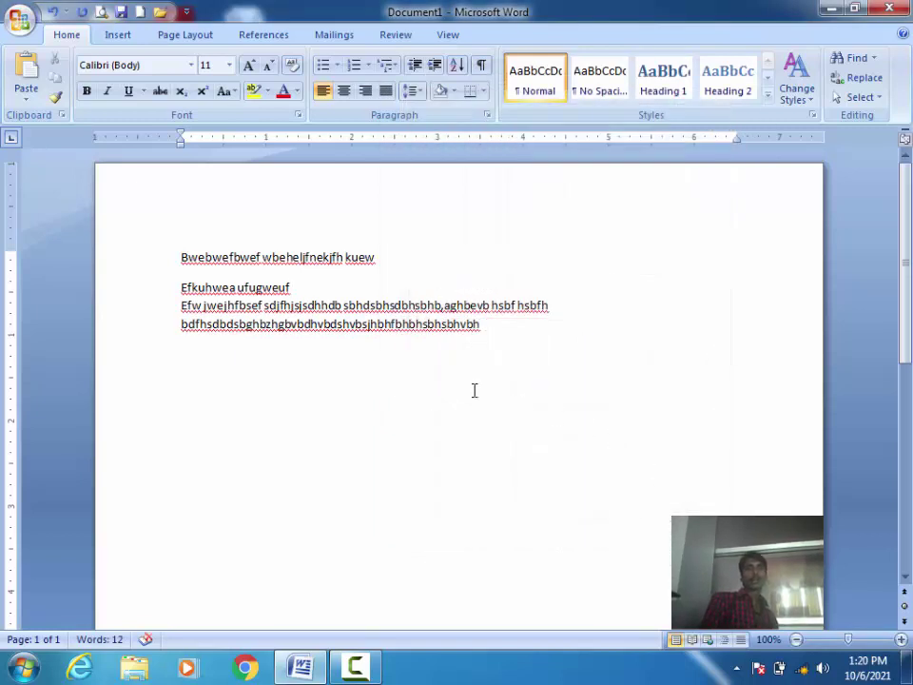
click(298, 286)
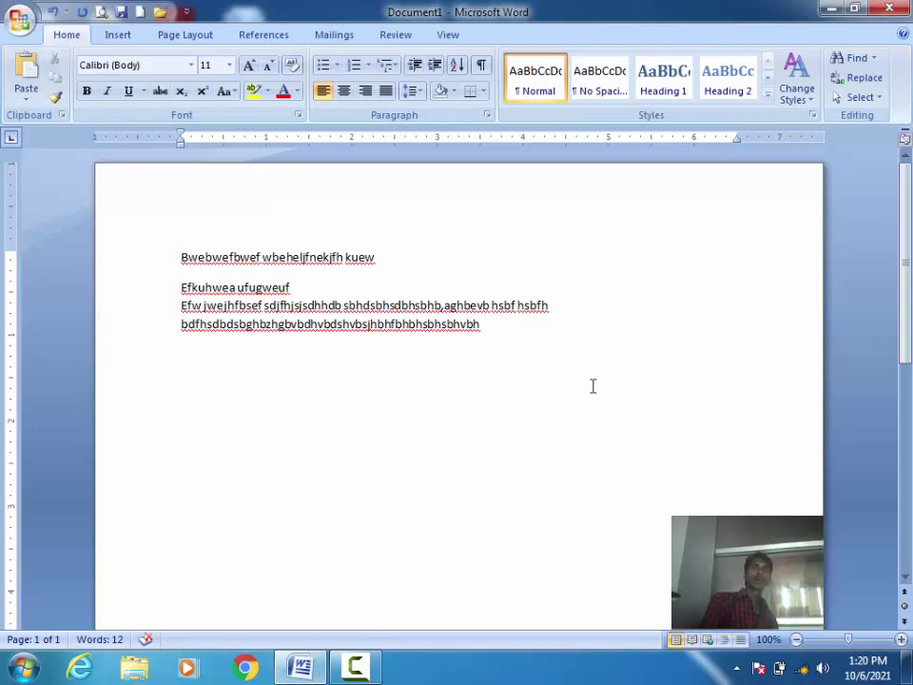
Add new lines 'uuhuskghsdvudsv' and 'sdlkvnsdlkvsd' below the last paragraph.
click(525, 330)
key(Return)
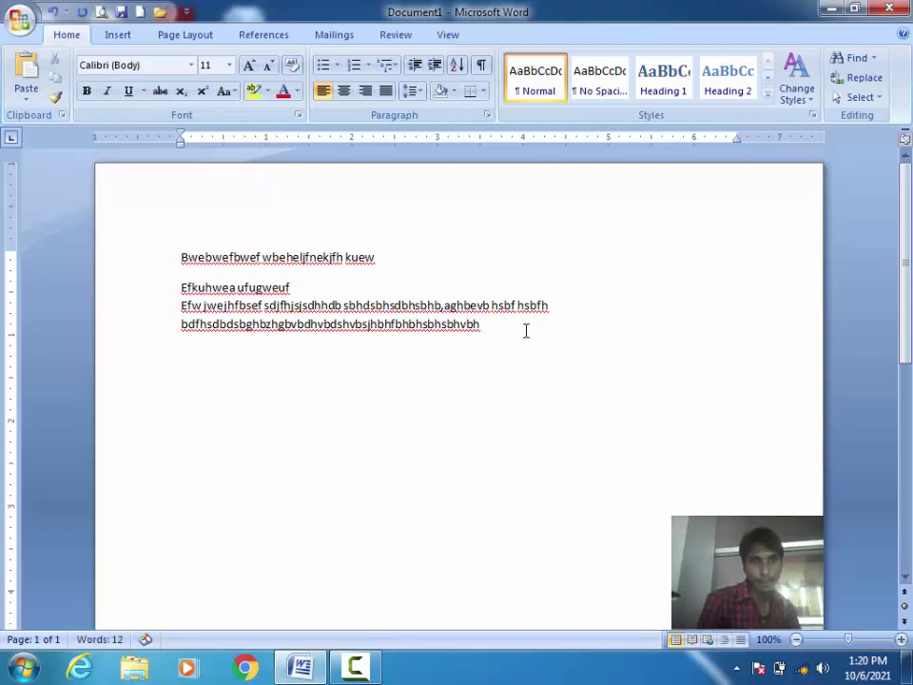
text(uuhuskghsdvudsv)
key(Return)
text(sdlkvnsdlk)
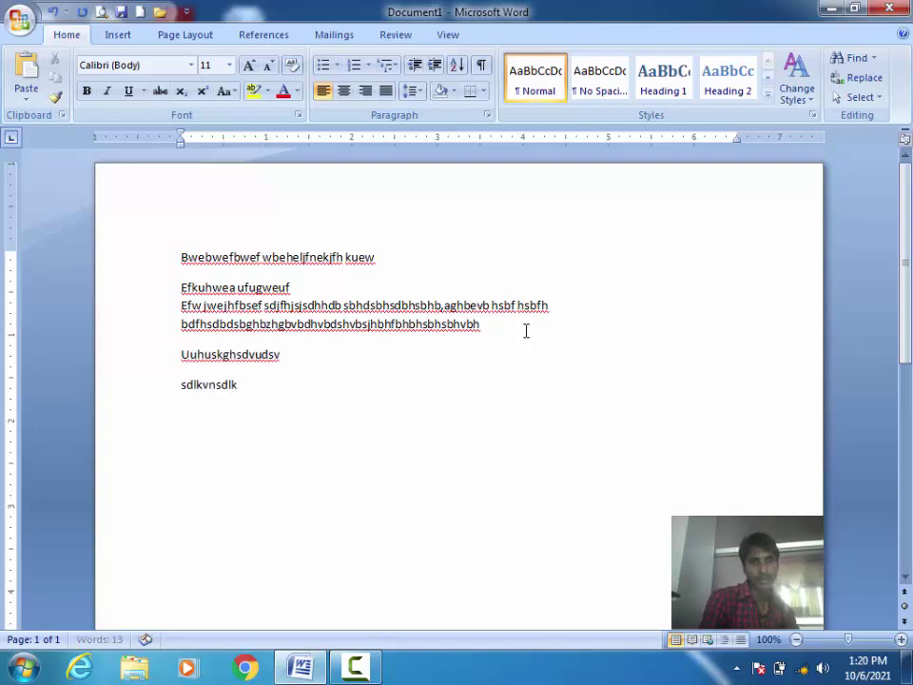
text(vsd)
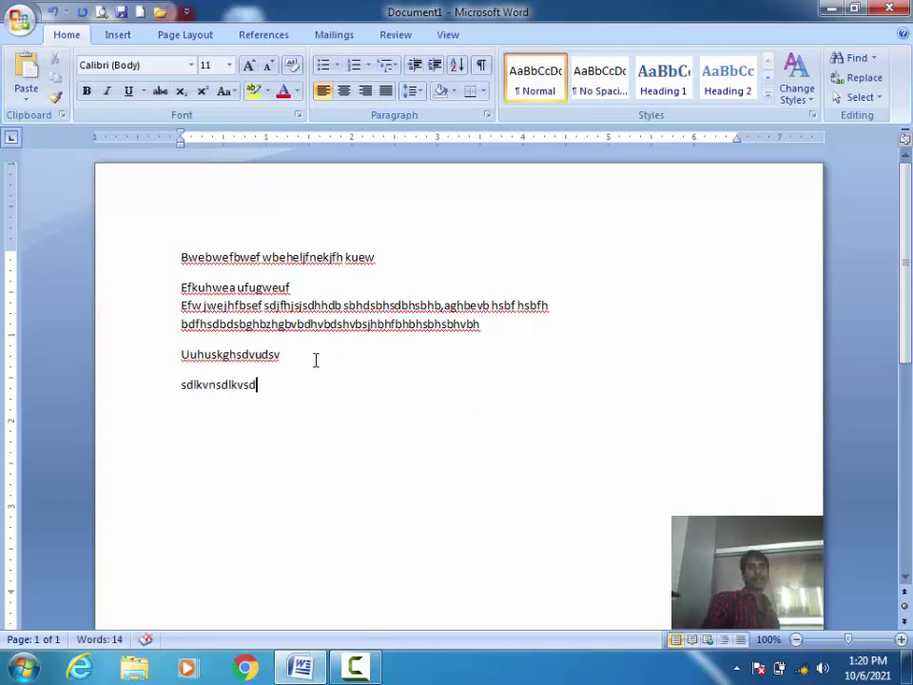
Remove space after the Uuhuskghsdvudsv paragraph and add a line 'ifhsdkuhsdksfdufsduf'.
click(411, 91)
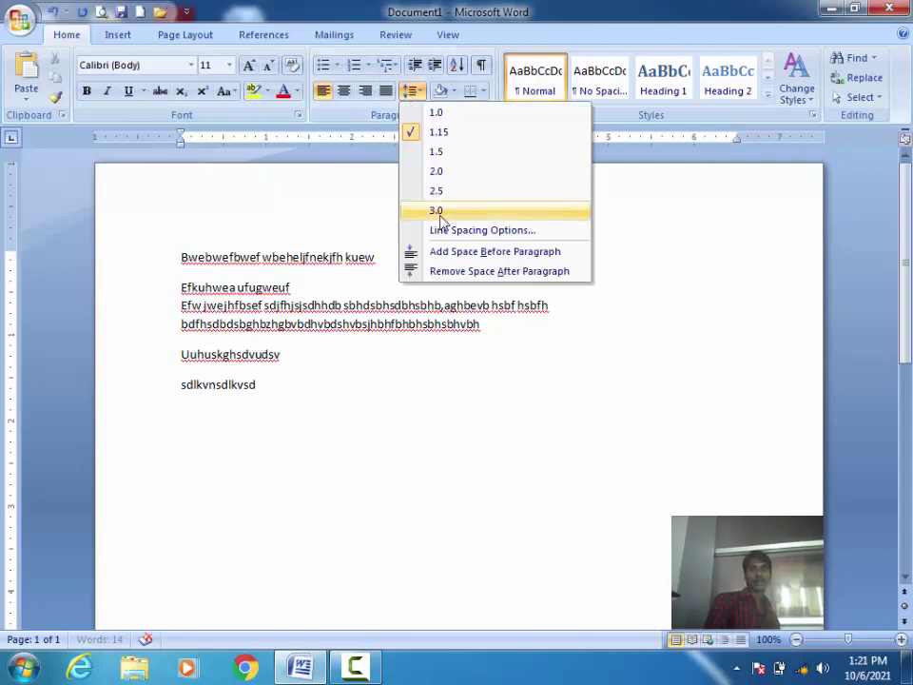
click(454, 273)
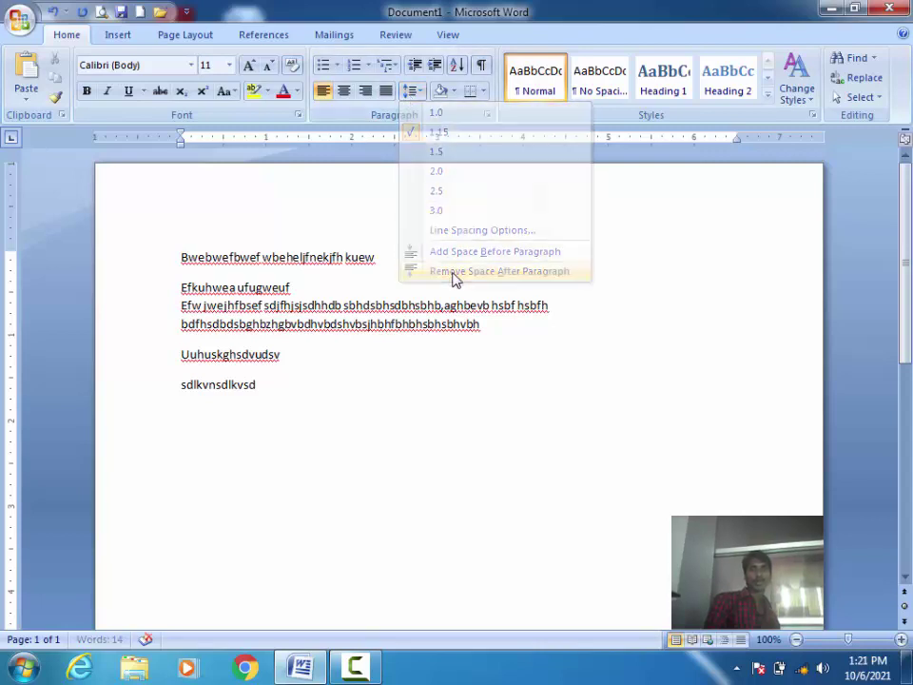
click(412, 93)
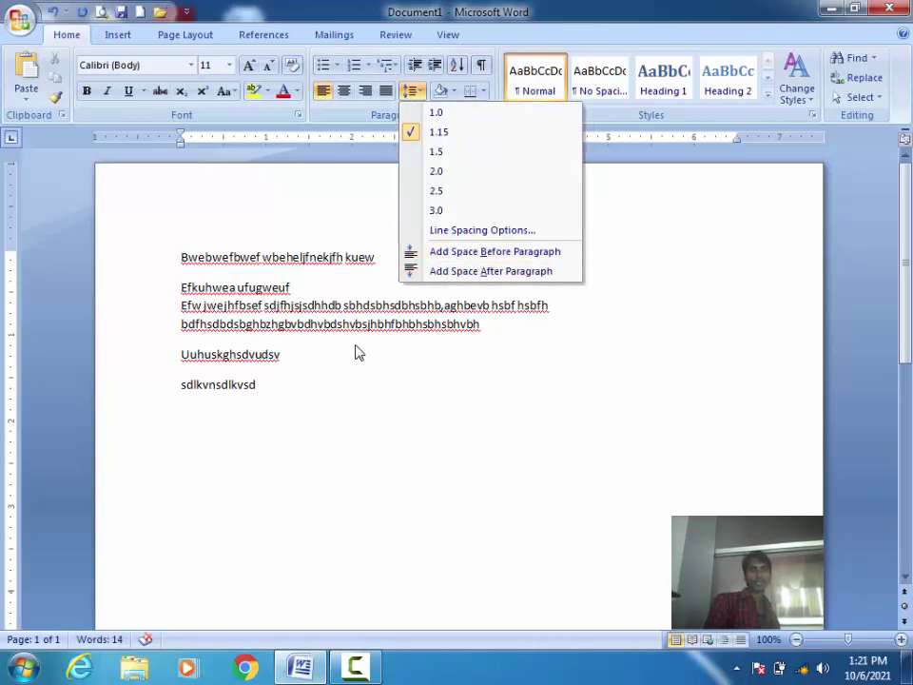
click(302, 354)
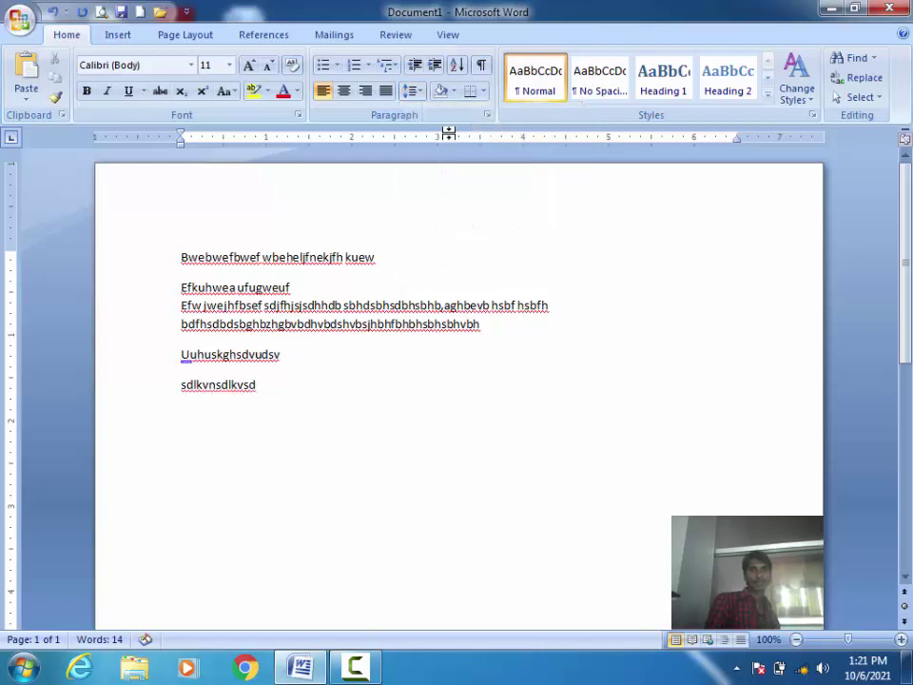
click(412, 95)
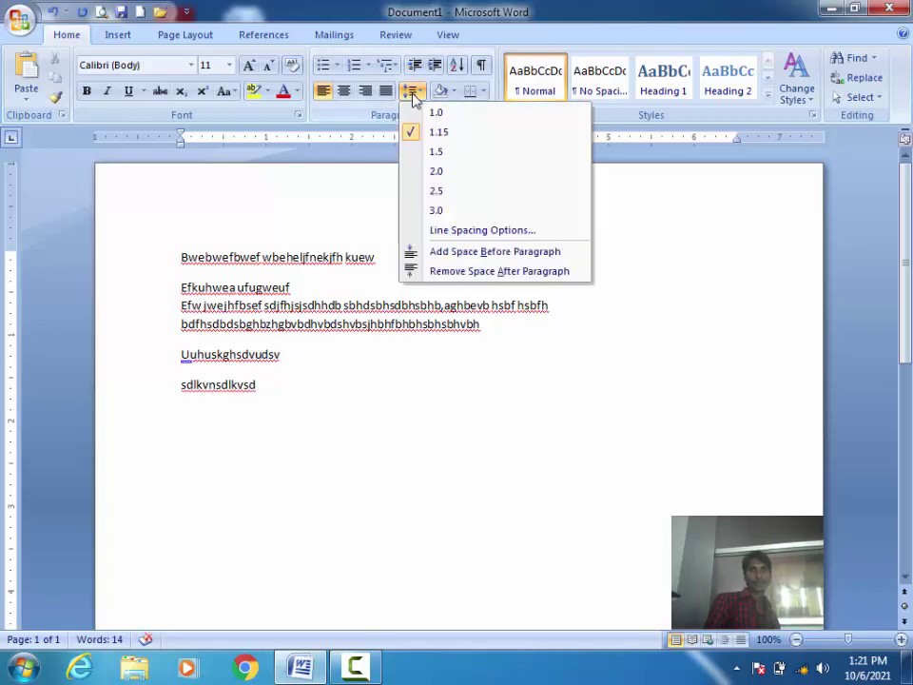
click(457, 270)
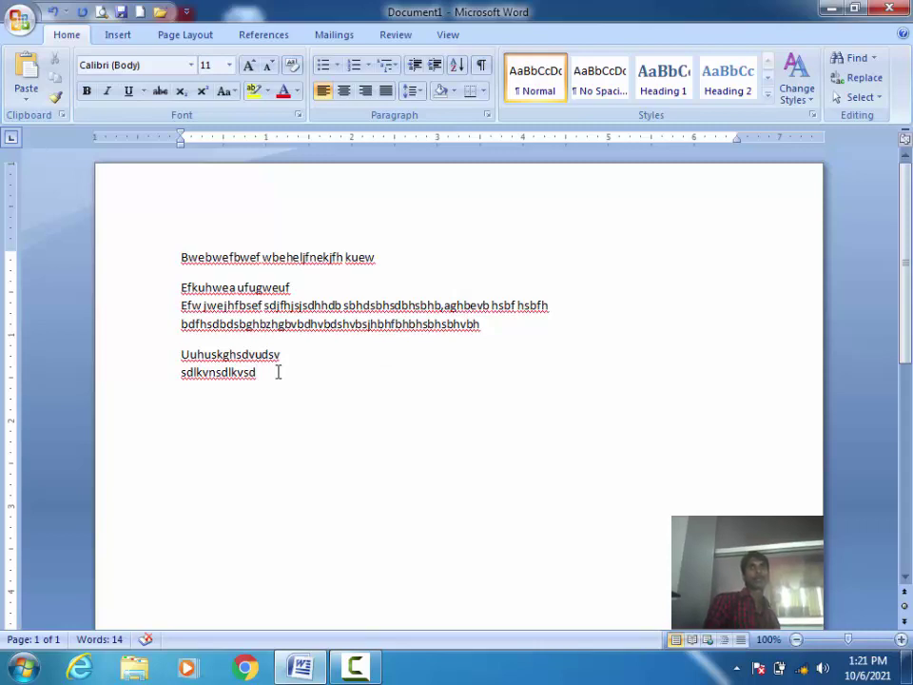
key(Return)
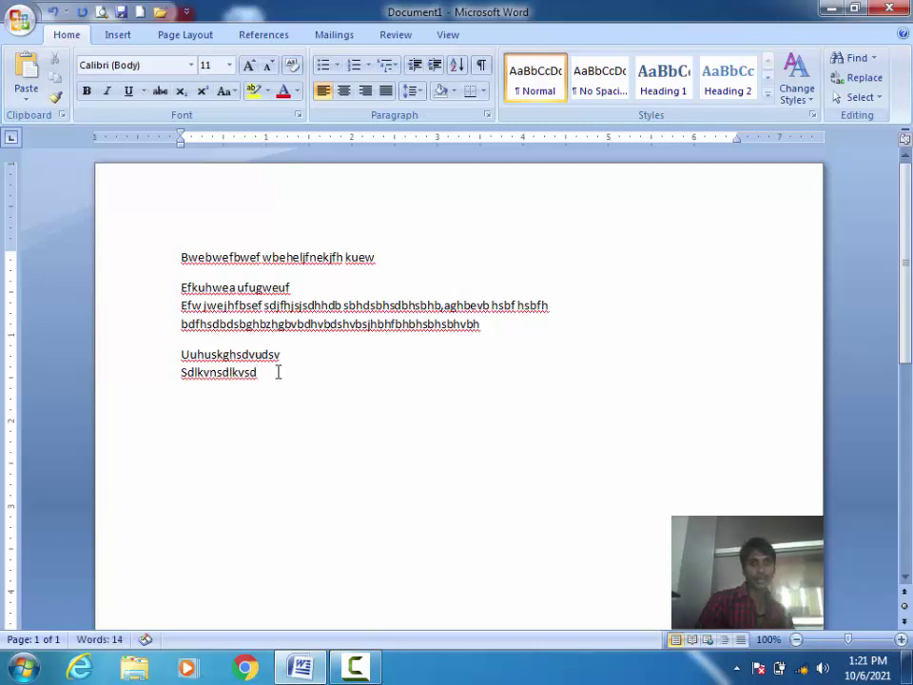
text(ifhsdkuhsdksfdufsduf)
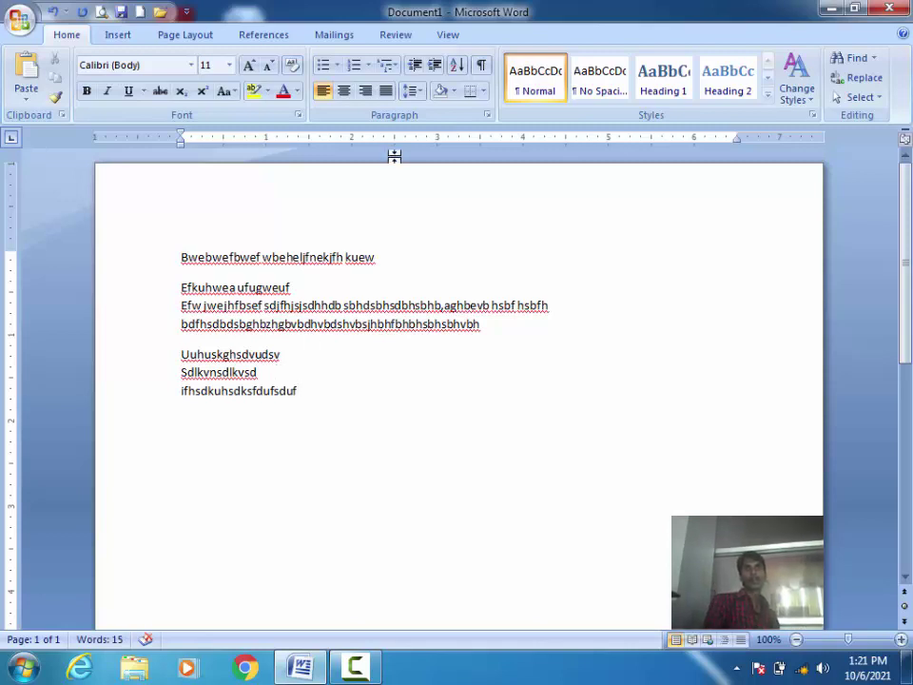
Open the last line's Paragraph dialog, view Line and Page Breaks, then return to Indents and Spacing.
click(411, 90)
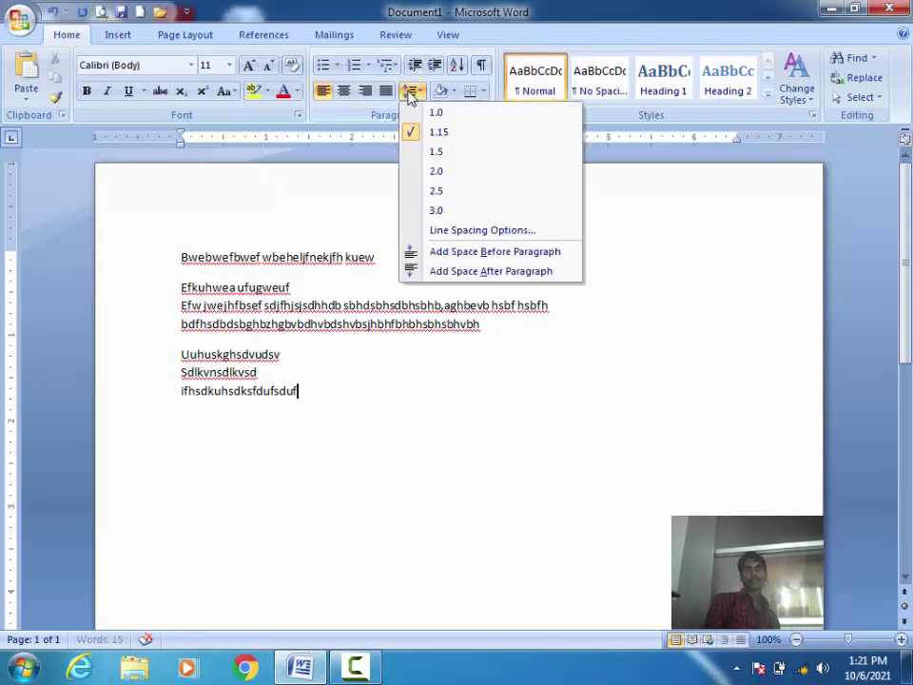
click(447, 232)
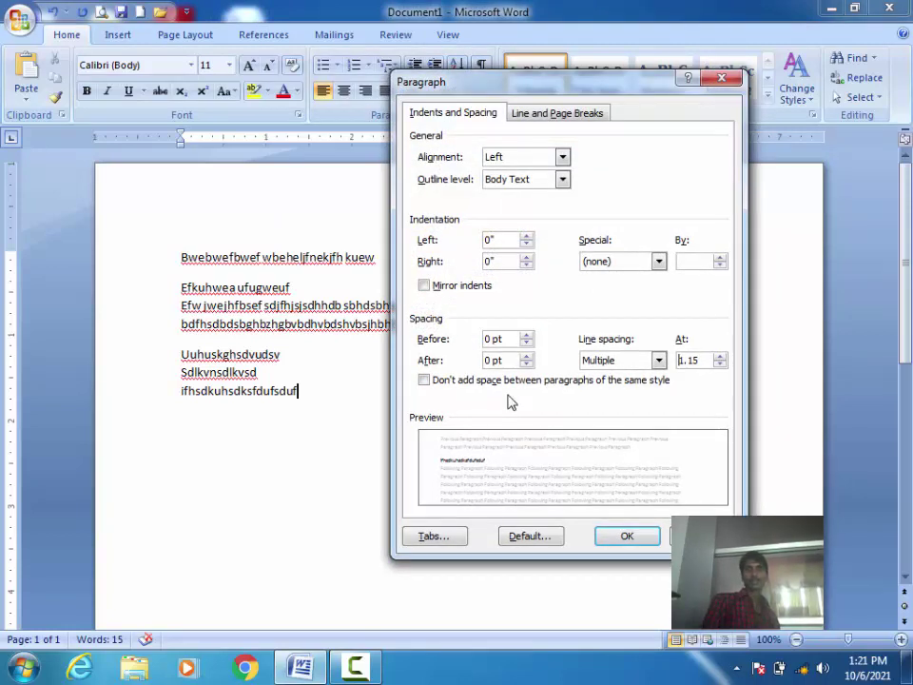
click(561, 114)
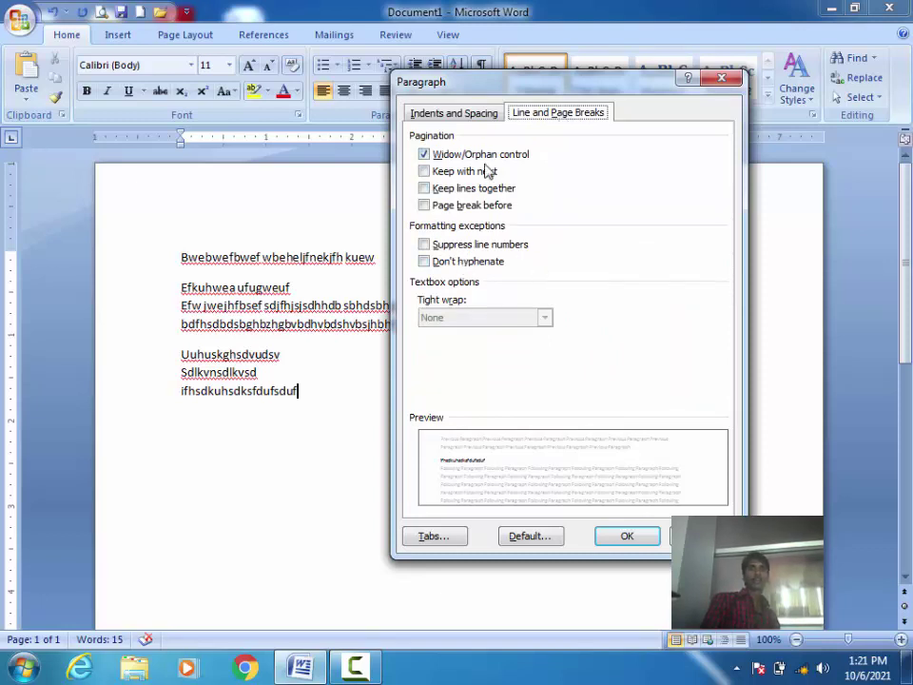
click(460, 114)
click(555, 113)
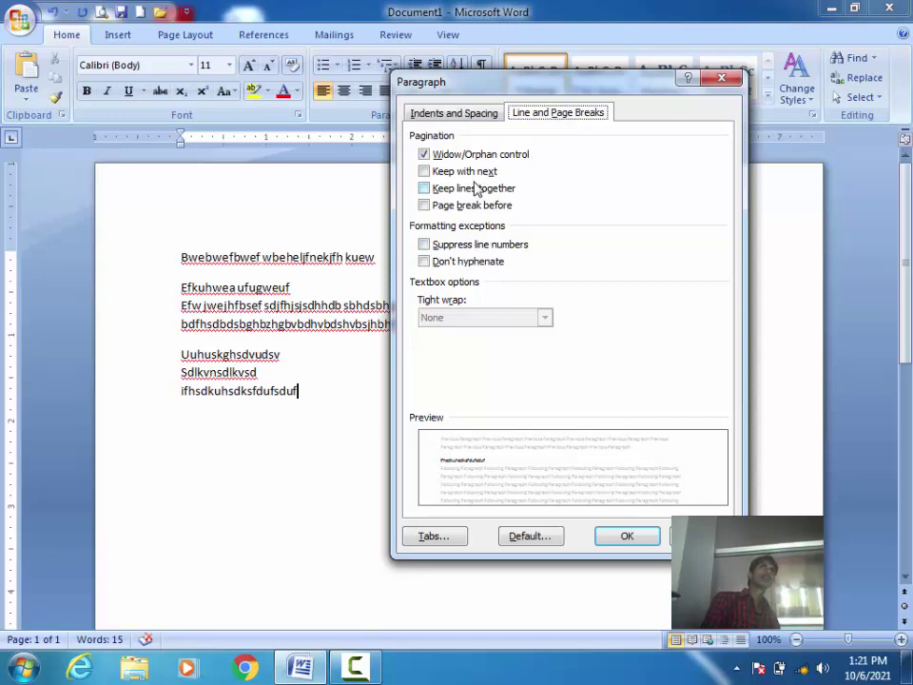
click(459, 113)
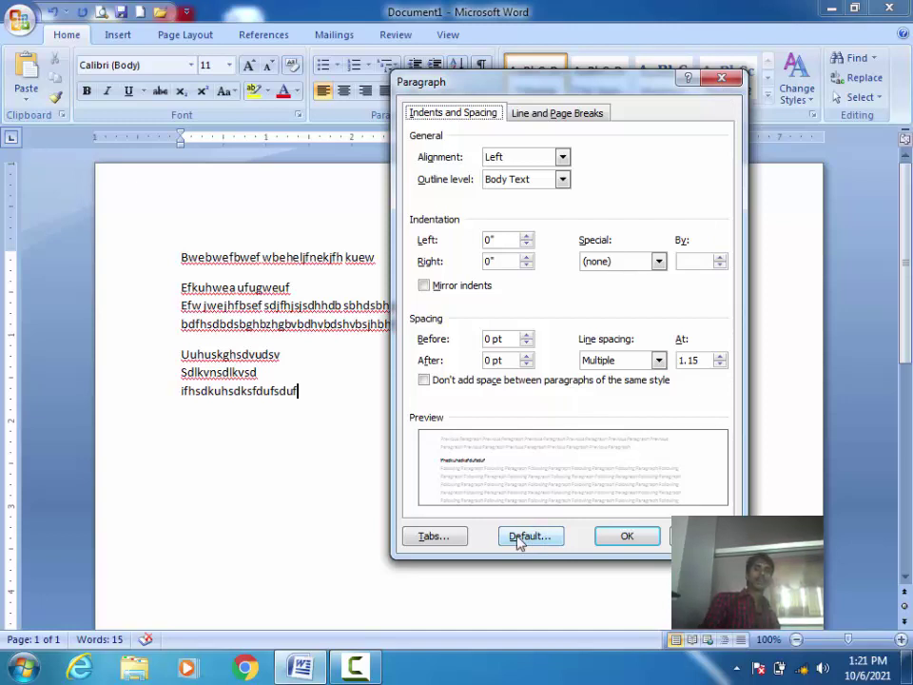
Set Default tab stops to 1.8" in the Tabs dialog and confirm.
click(432, 538)
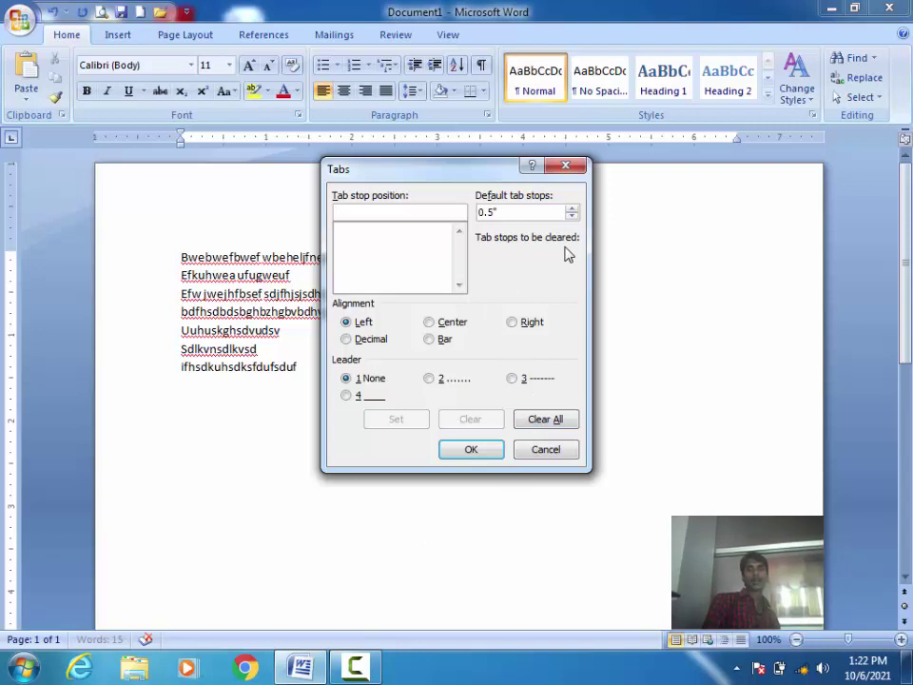
click(570, 216)
click(573, 210)
click(473, 449)
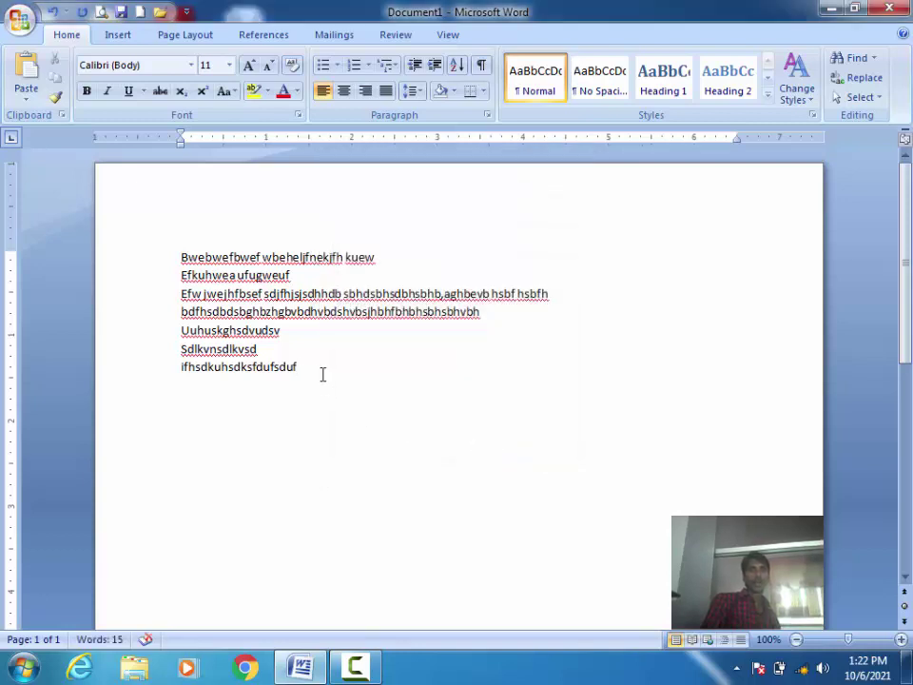
Append tab-separated 'hi', 'ihihi' and 'ihihi' after ifhsdkuhsdksfdufsduf on the last line.
key(Tab)
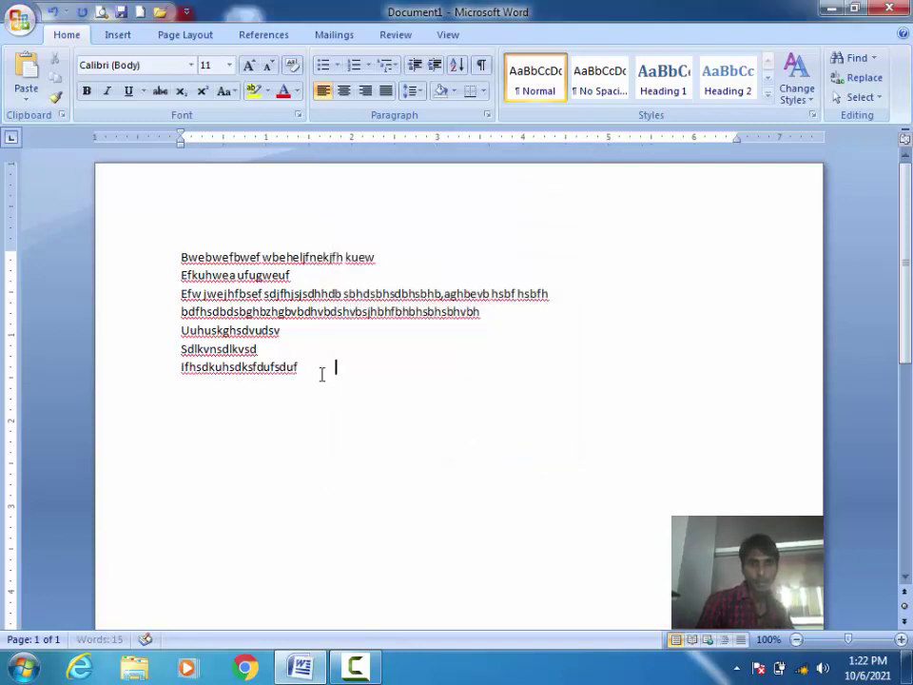
text(hi)
key(Tab)
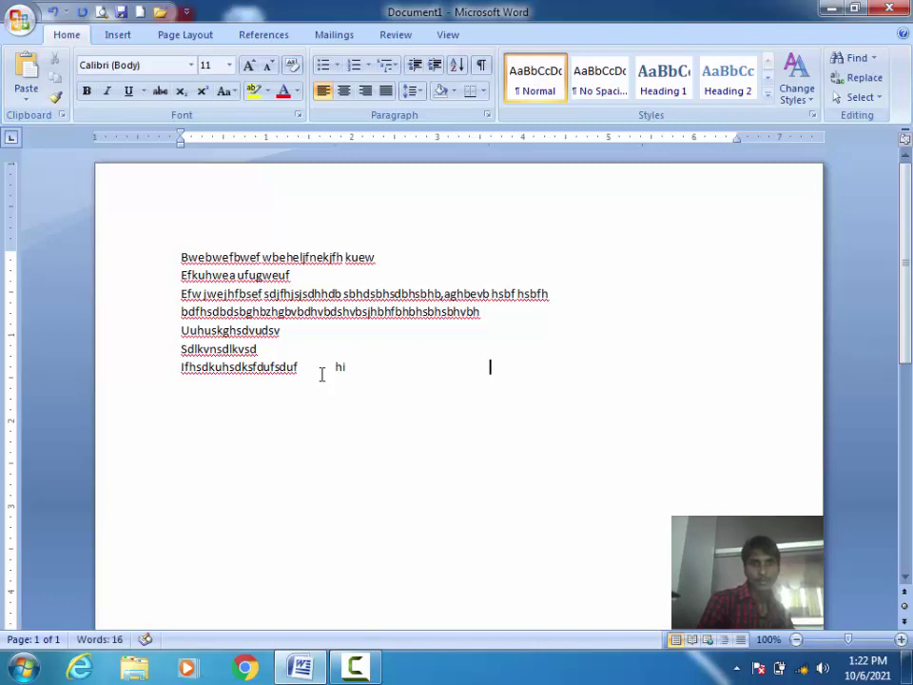
text(ihihi)
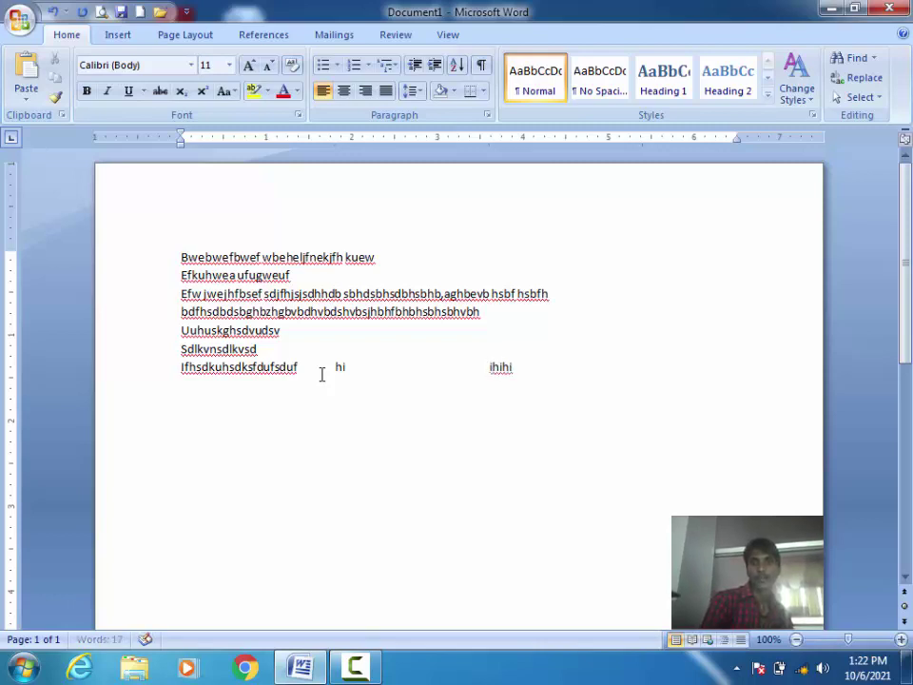
key(Tab)
text(ihihi)
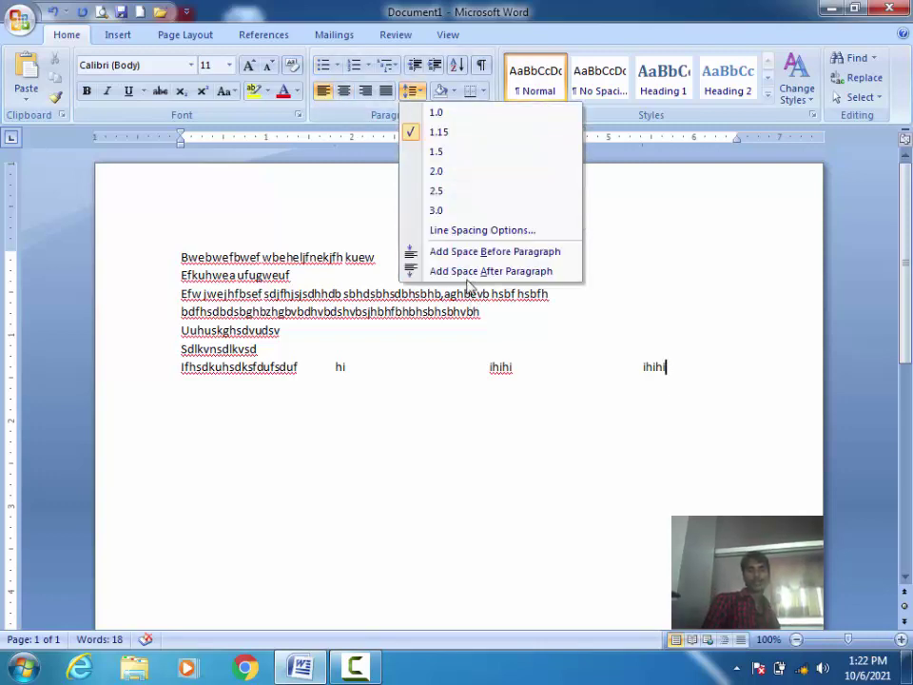
Apply a narrower default tab spacing through the Tabs dialog, then undo it.
click(452, 230)
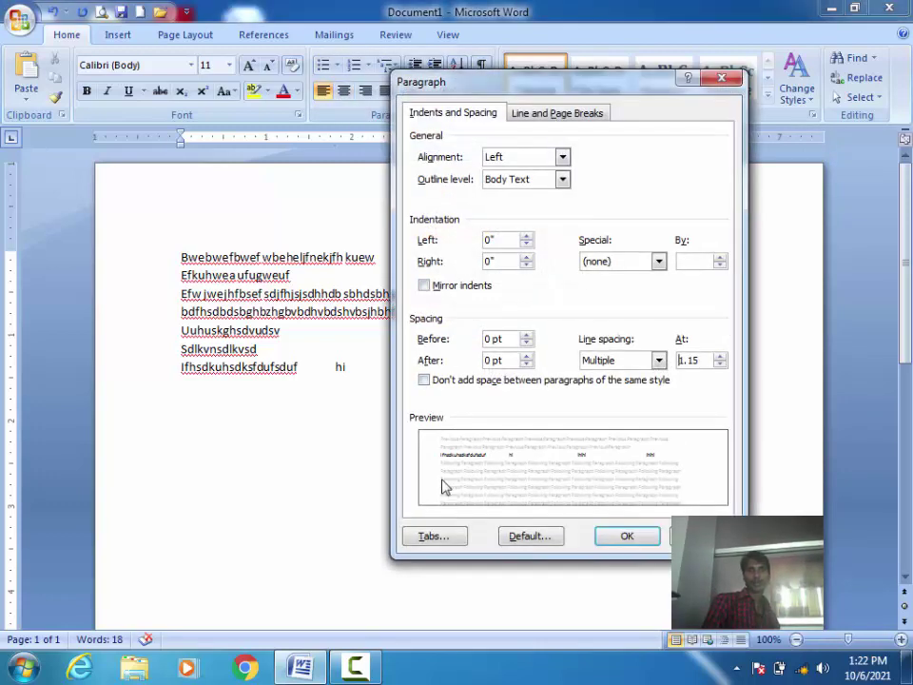
click(447, 537)
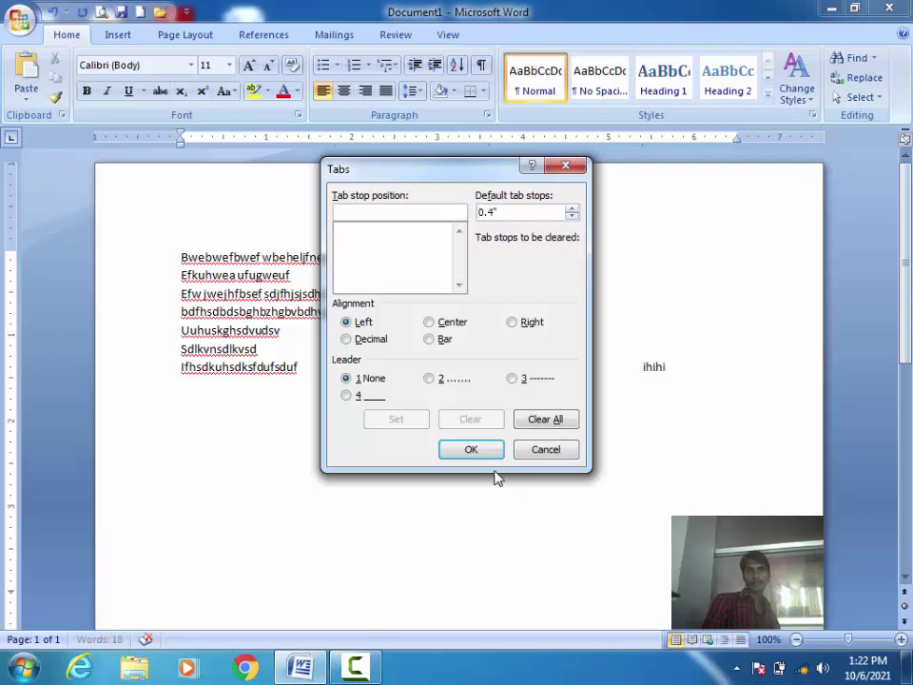
click(471, 450)
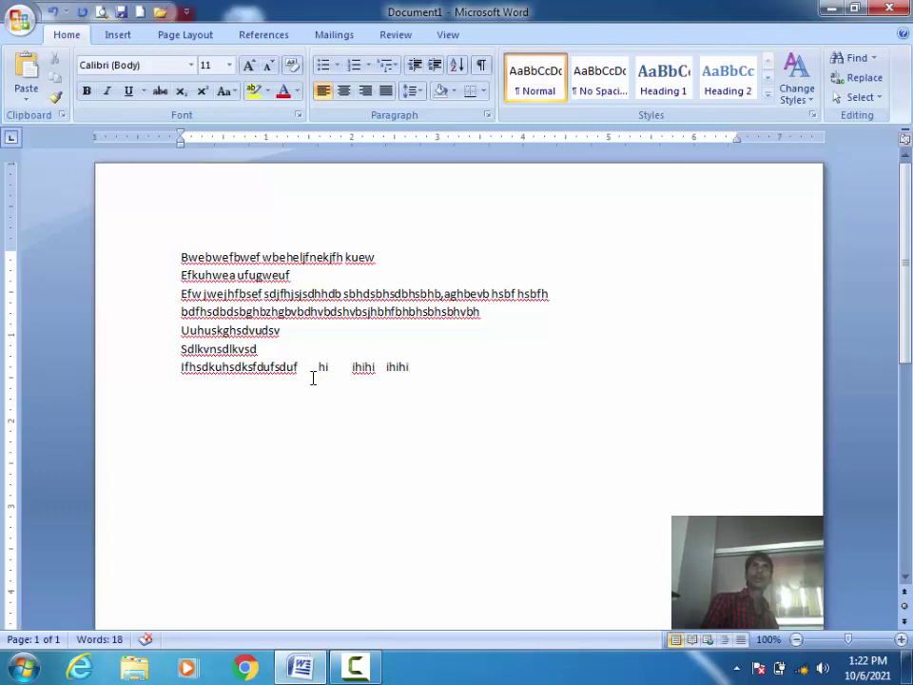
key(ctrl+z)
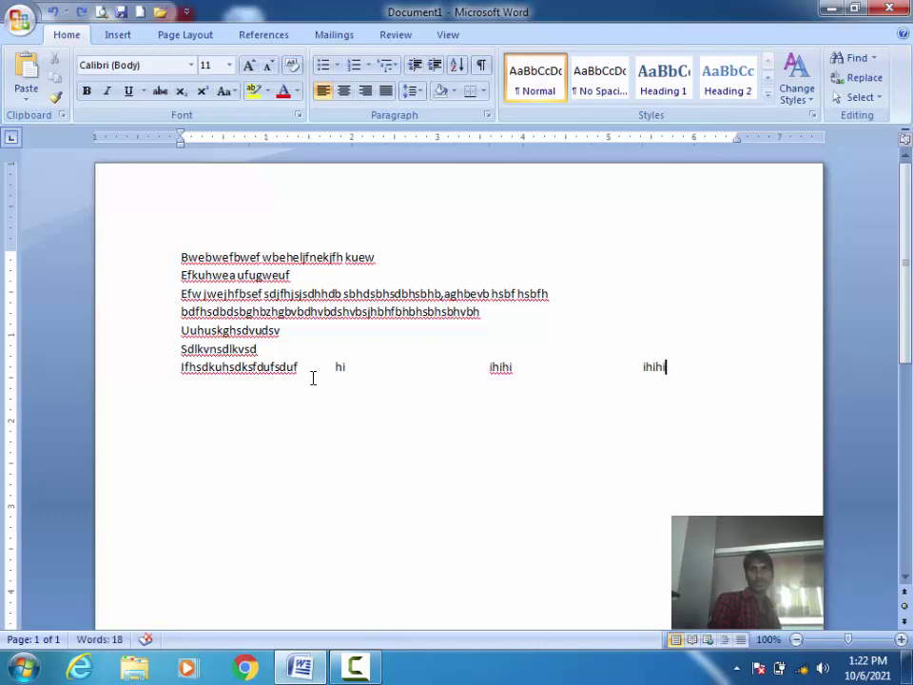
From the empty line below, lower Default tab stops to 0.4" and confirm.
click(311, 378)
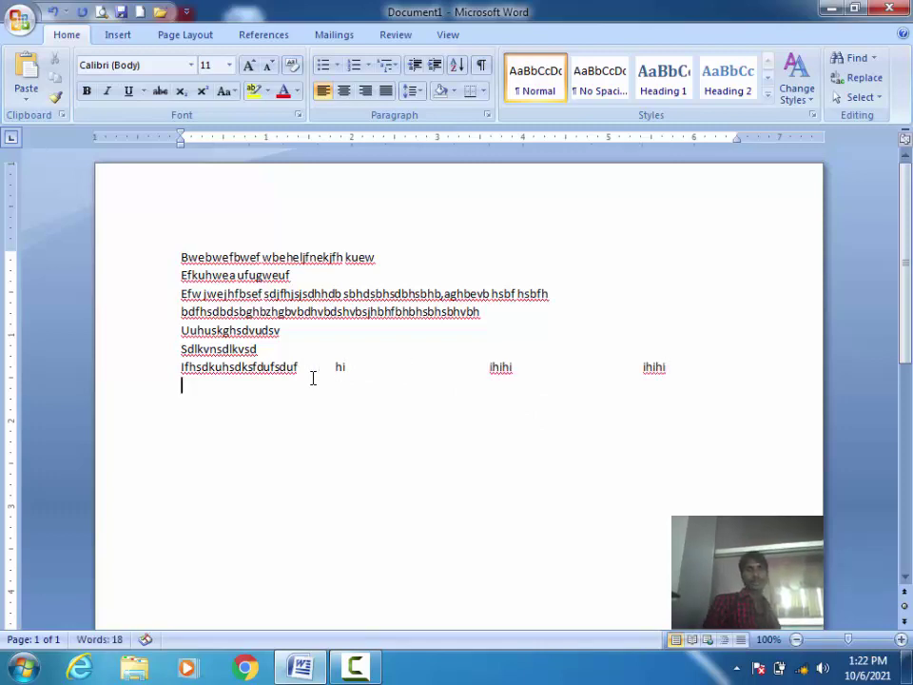
click(409, 98)
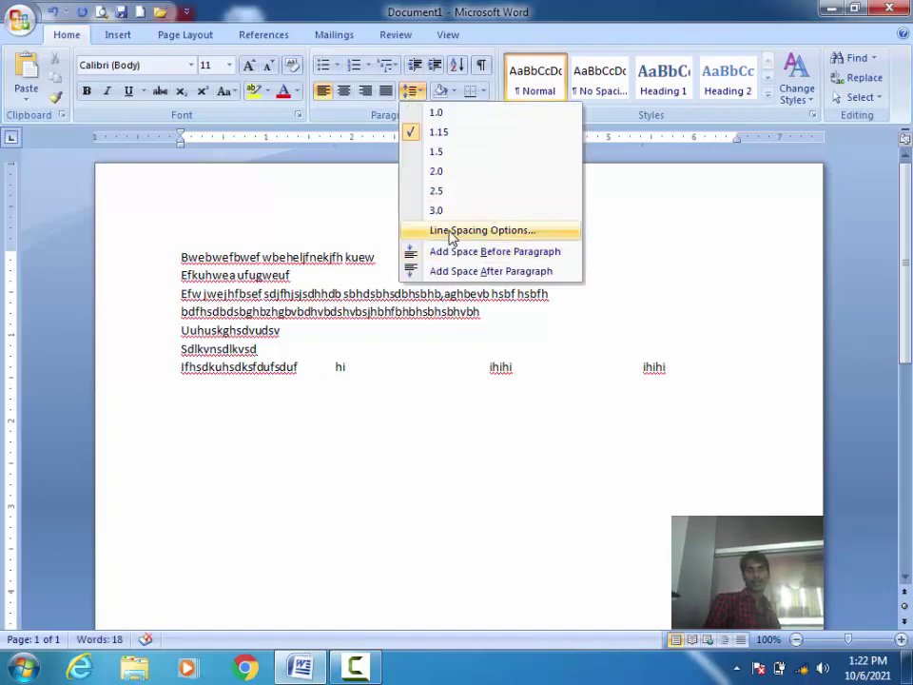
click(454, 231)
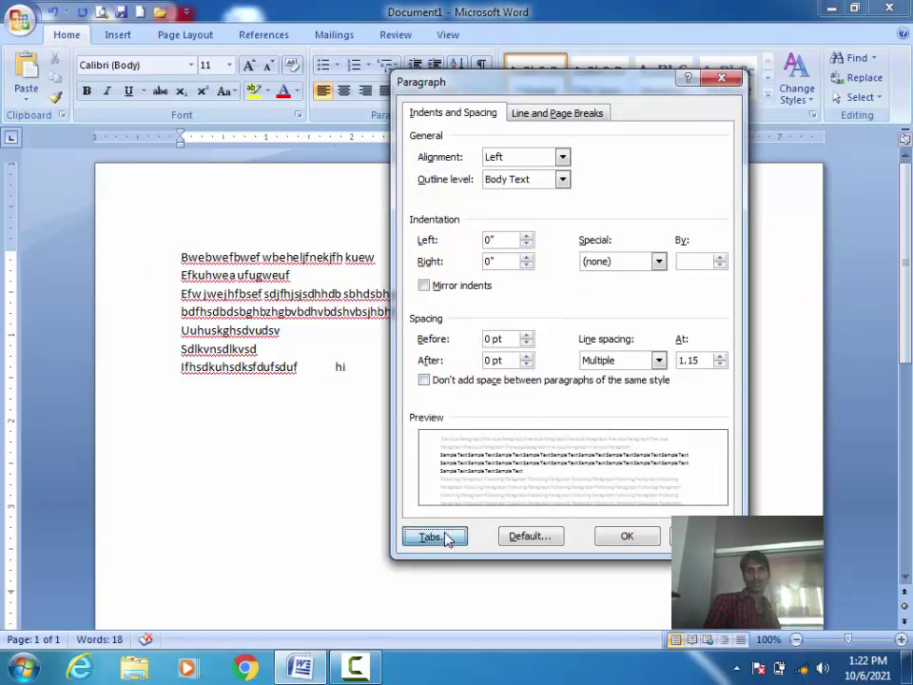
click(441, 537)
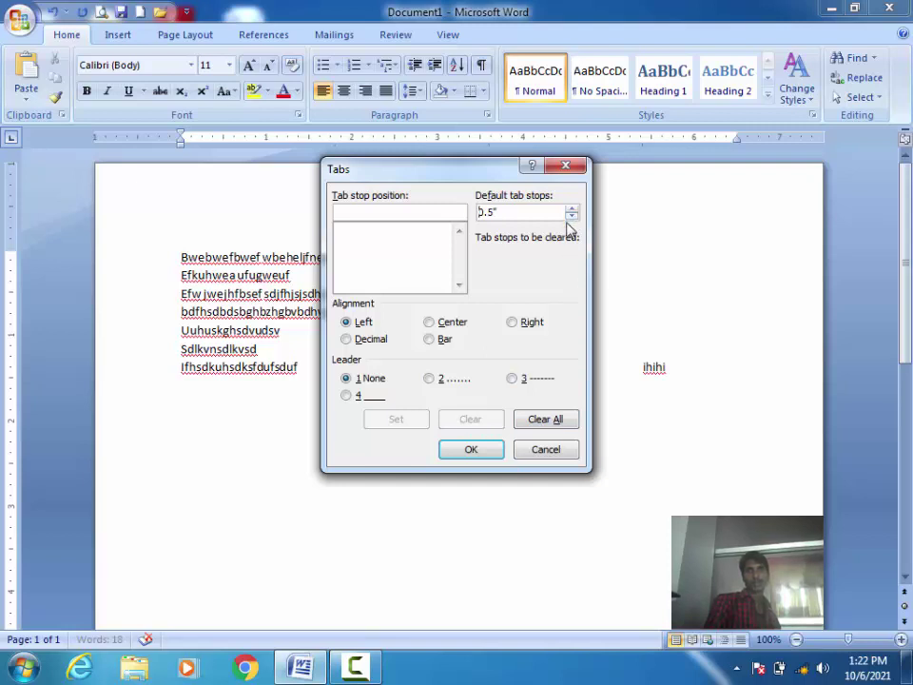
click(570, 217)
click(483, 454)
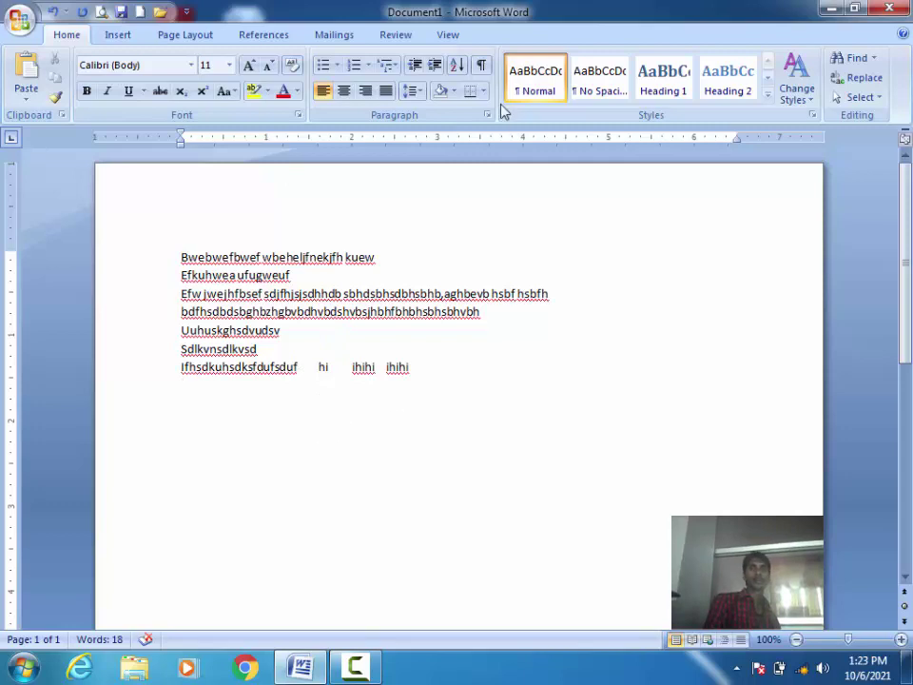
Add two more lines of sample text, 'wegewgewgw' and 'efwefwfwefew'.
text(weg)
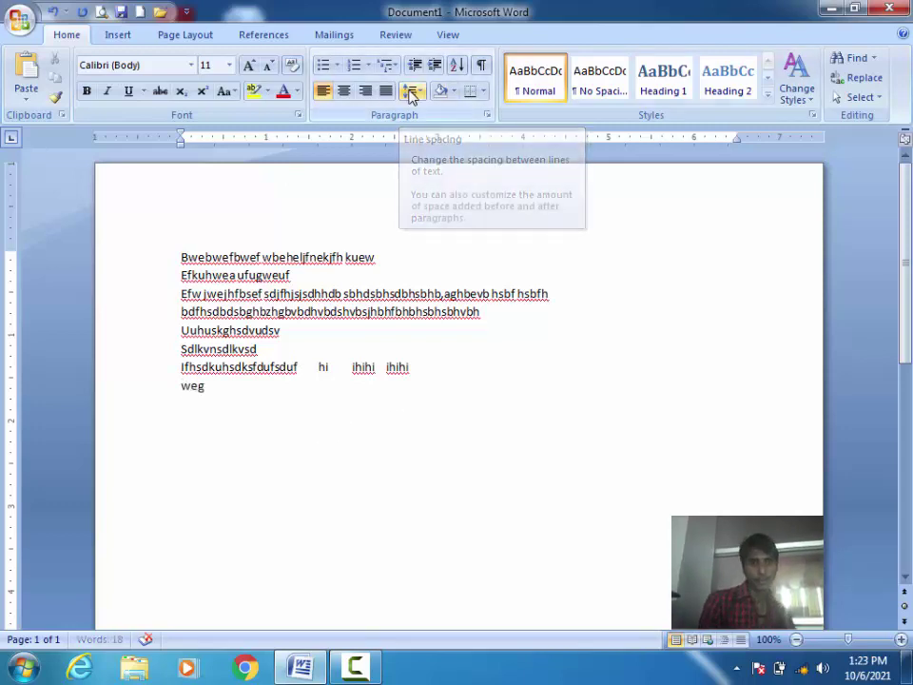
text(ewgewgw)
key(Return)
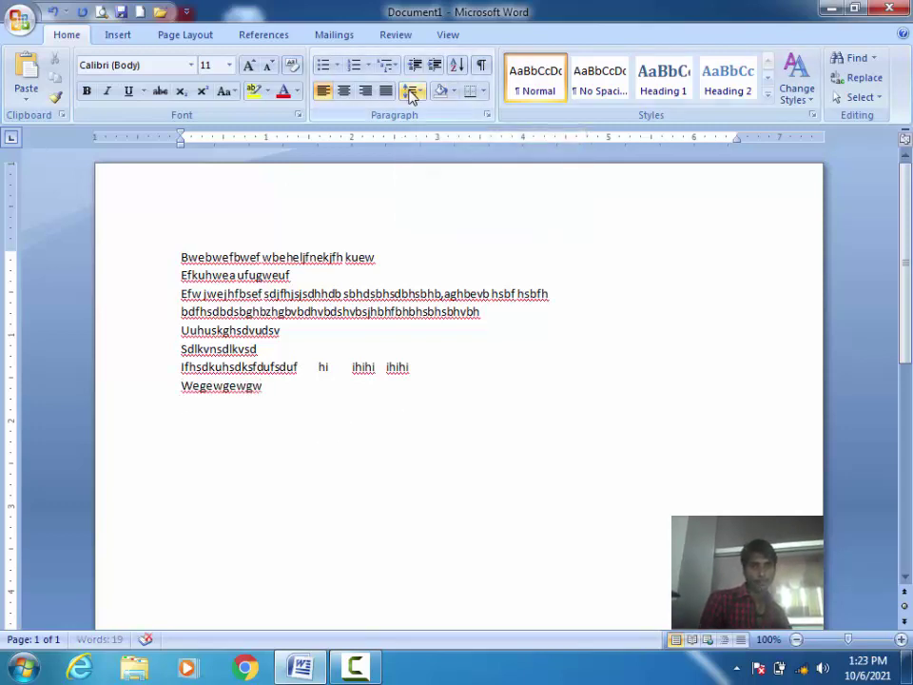
text(efwefwfwefew)
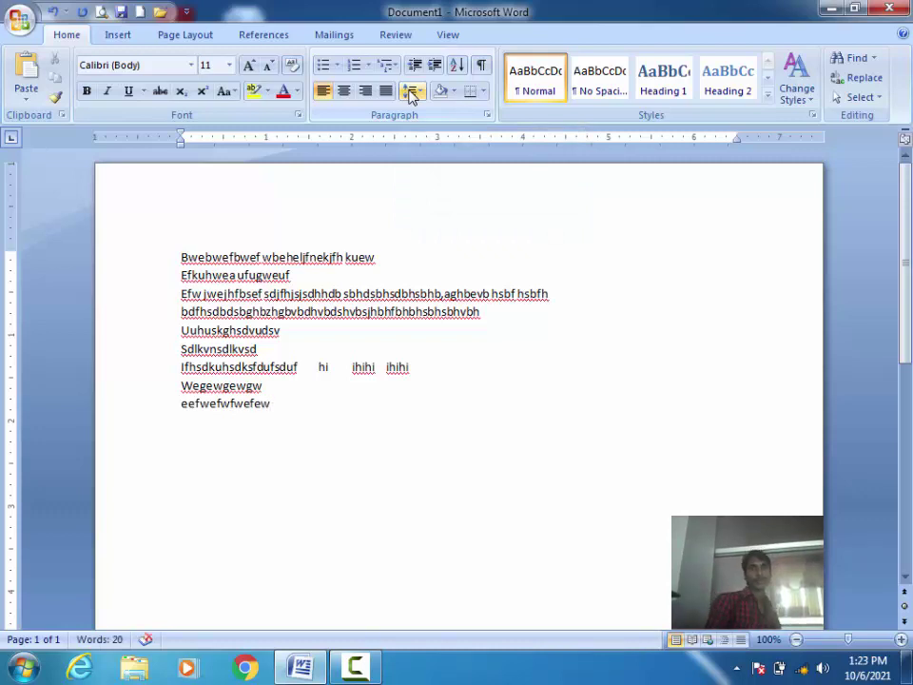
Check the Line Spacing Options paragraph settings without changes, then delete all the document's text.
click(415, 91)
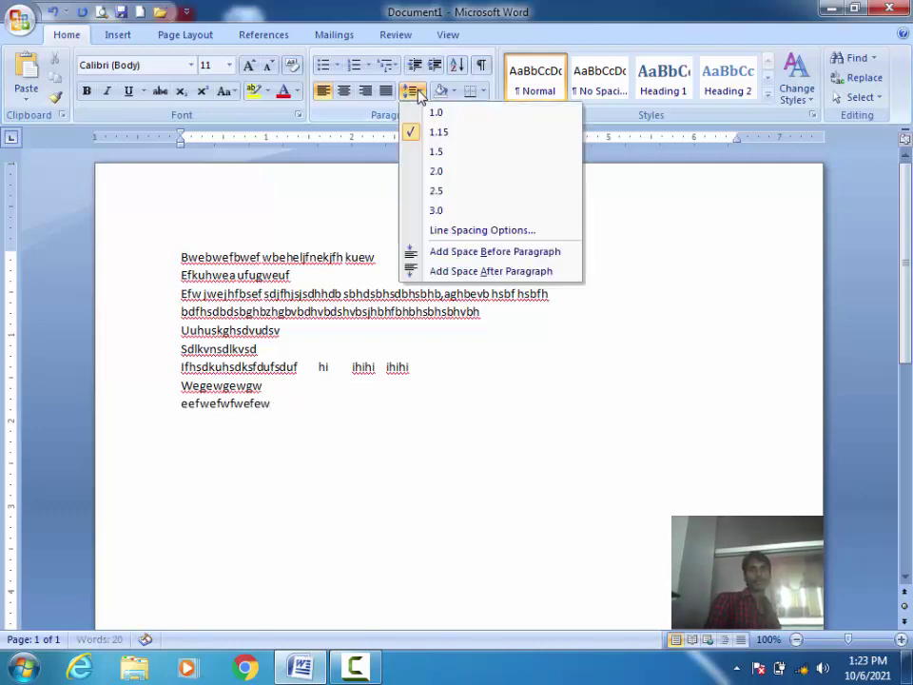
click(455, 232)
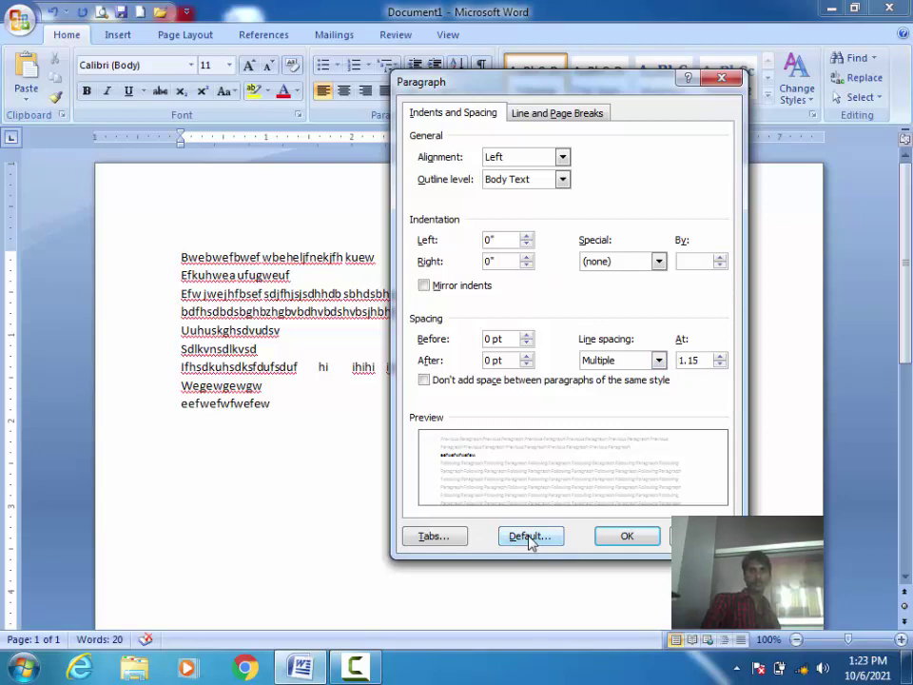
click(627, 536)
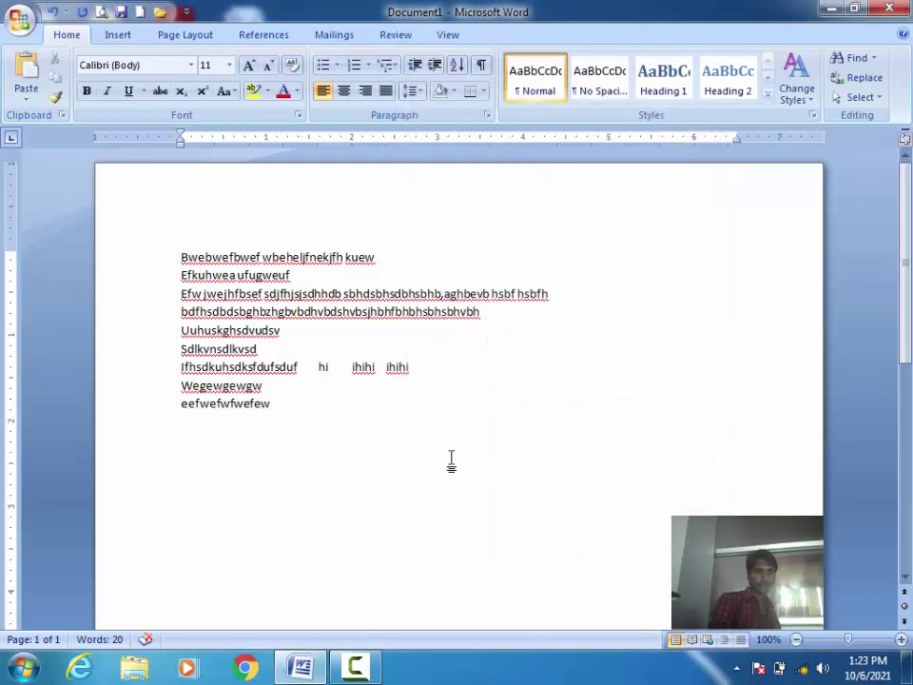
key(ctrl+a)
key(Delete)
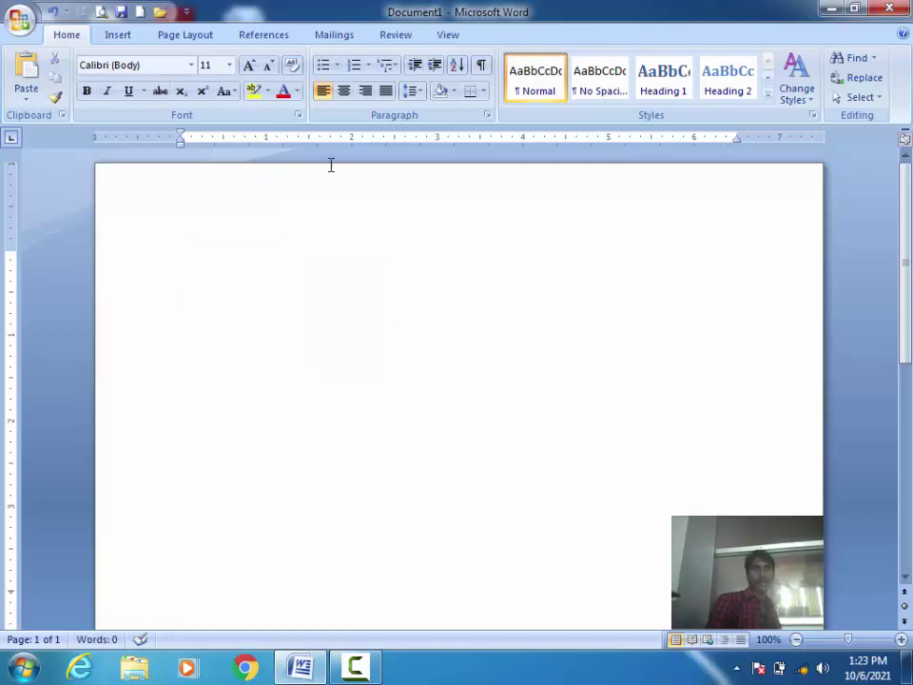
Look over the Font dialog, then quit Word without saving and relaunch it with a blank document.
click(298, 115)
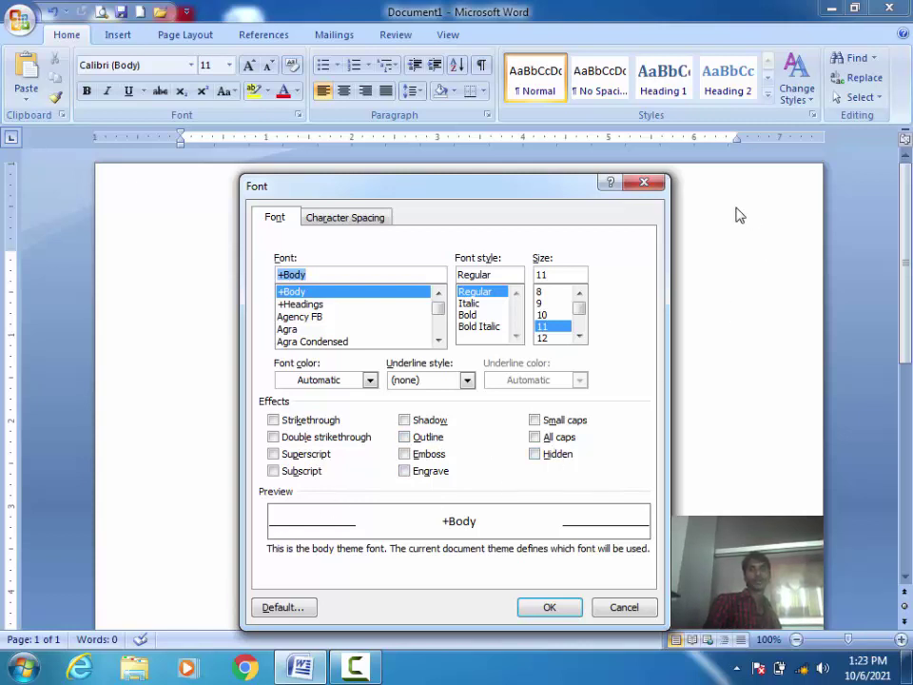
click(646, 184)
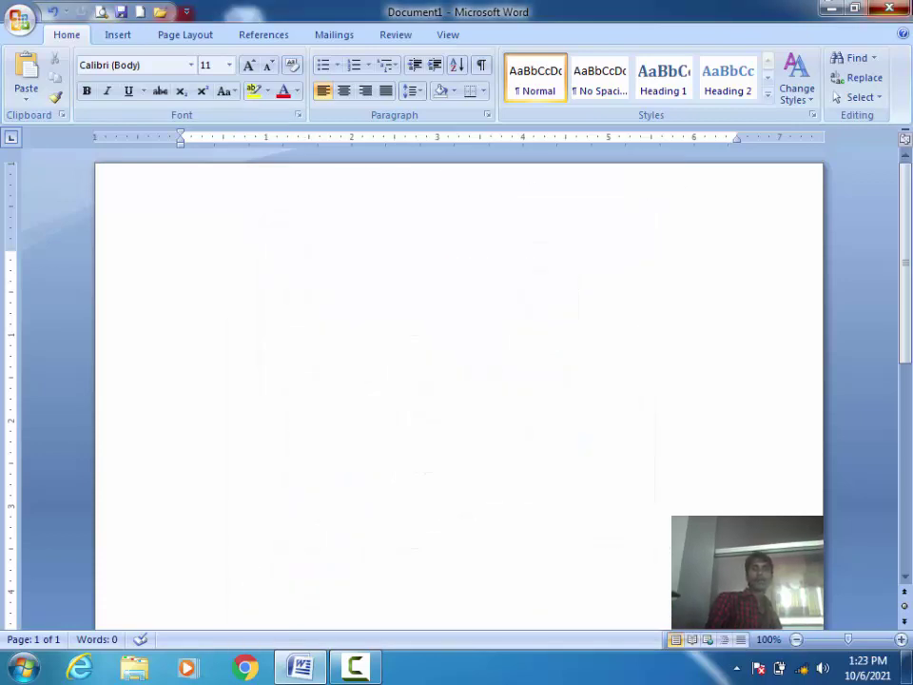
key(alt+F4)
click(469, 379)
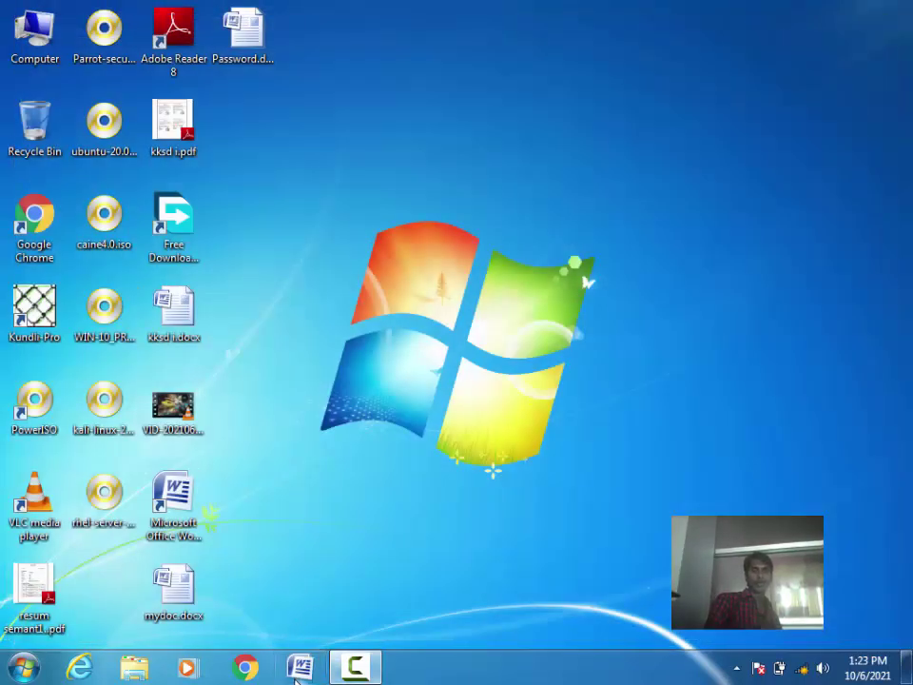
click(298, 669)
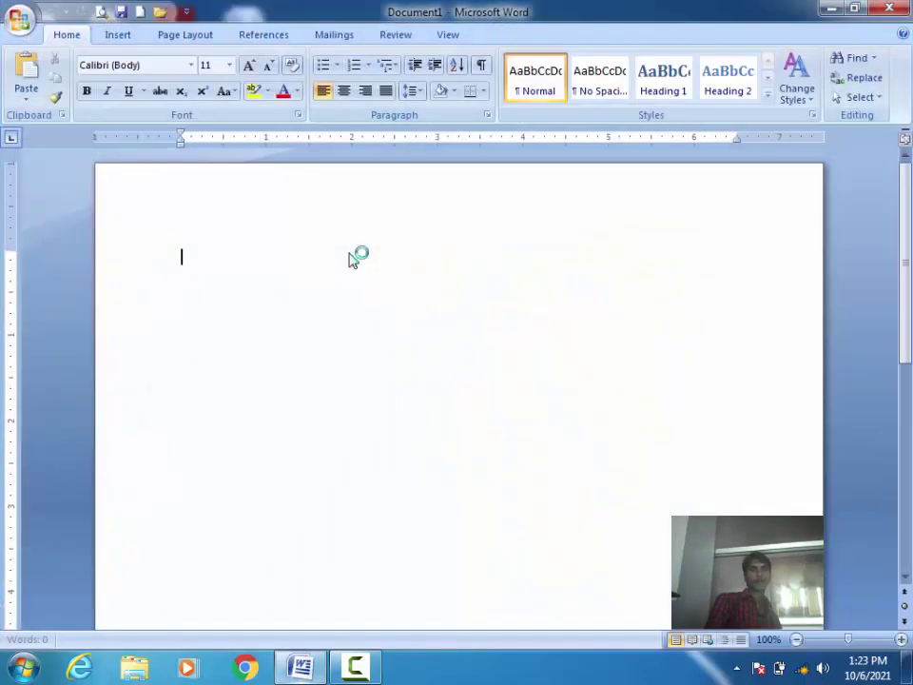
Set the empty page's font to Times New Roman at size 14 pt.
click(210, 64)
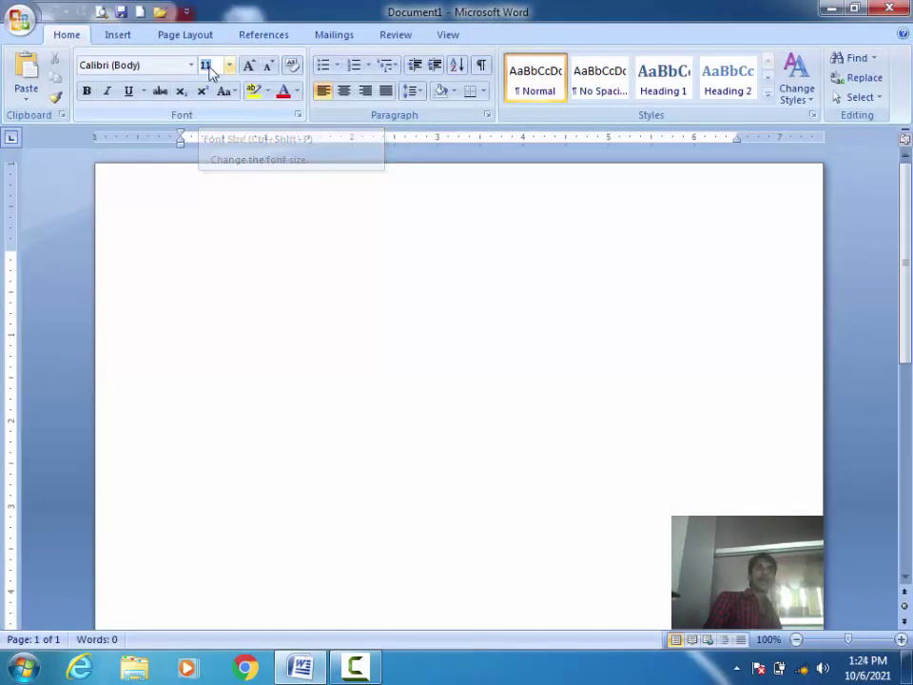
text(14)
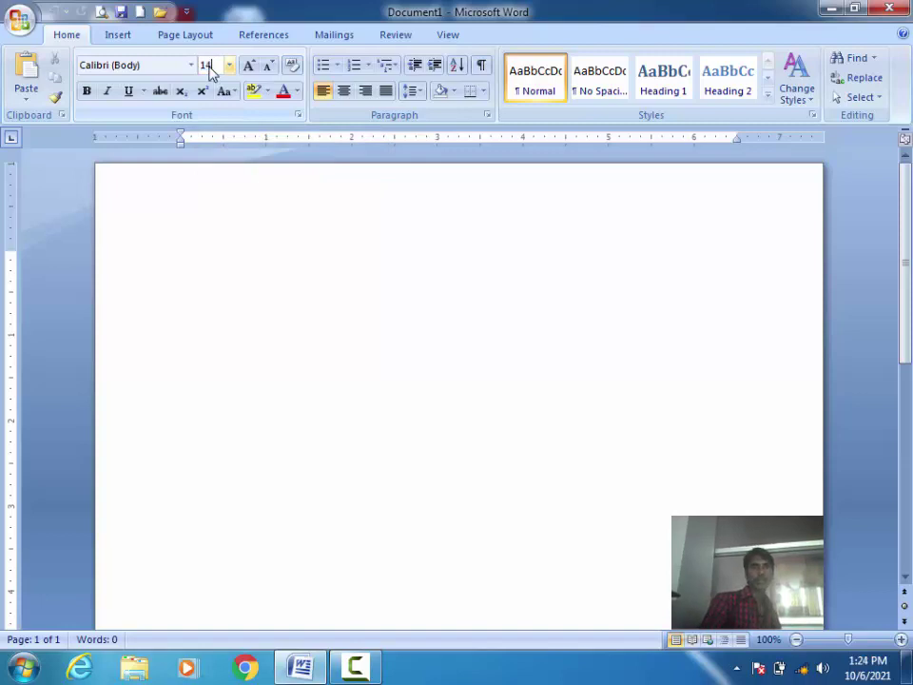
key(Return)
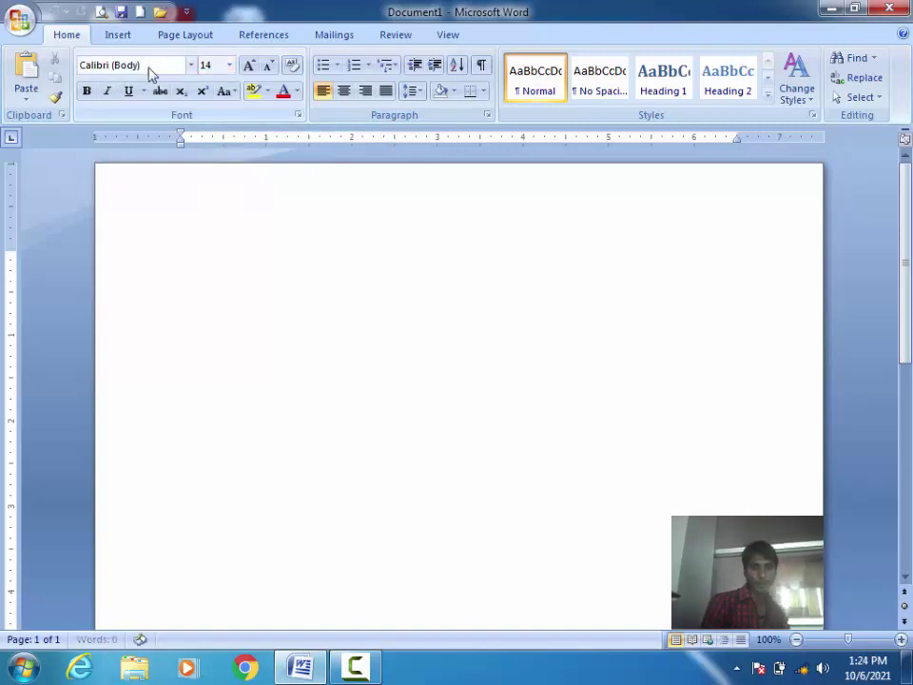
text(tim)
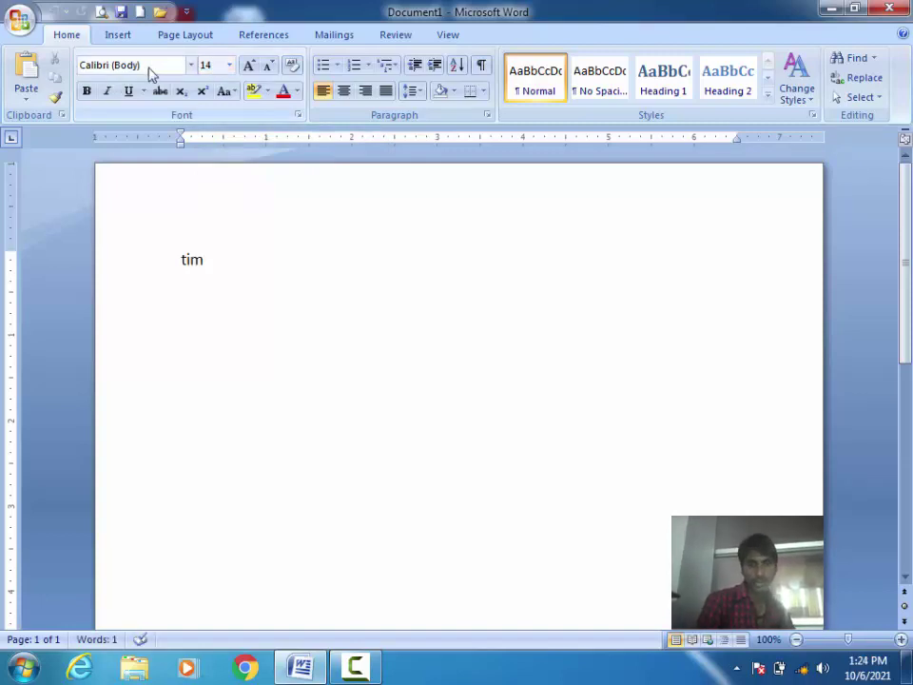
key(BackSpace)
key(BackSpace)
key(BackSpace)
click(149, 66)
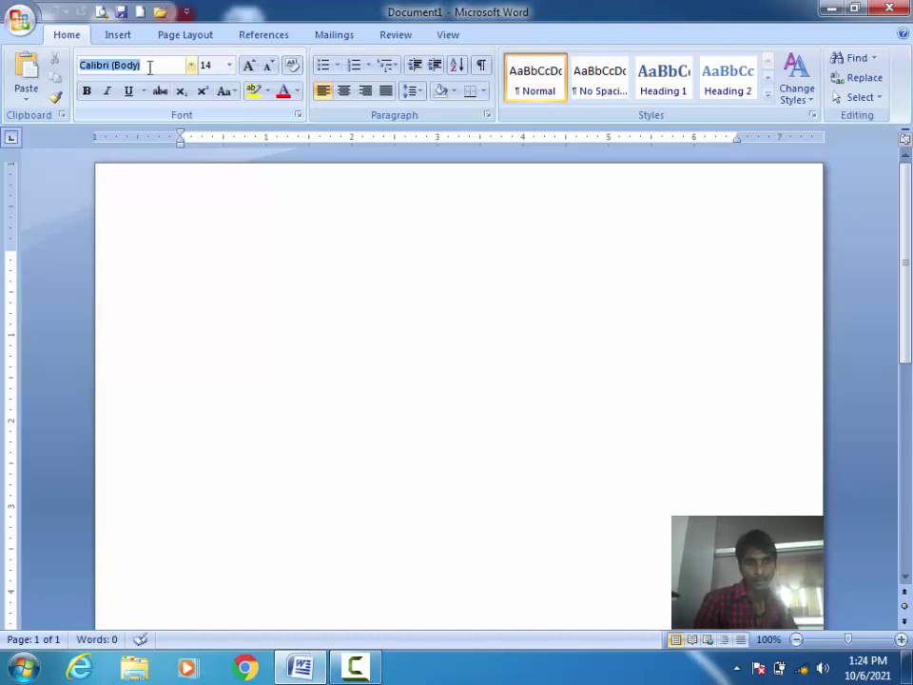
text(tim)
key(Return)
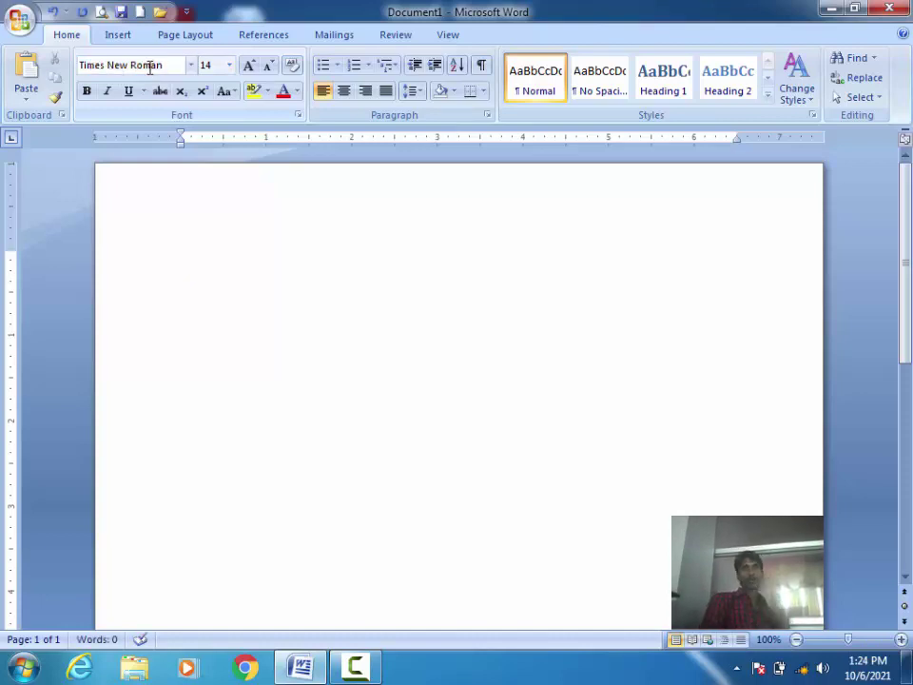
click(107, 91)
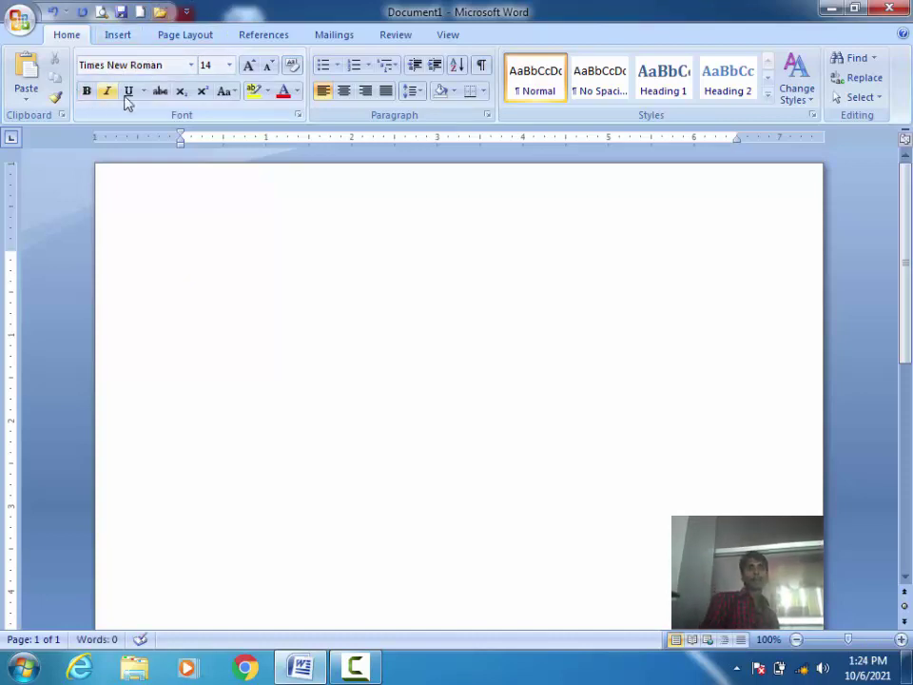
click(298, 116)
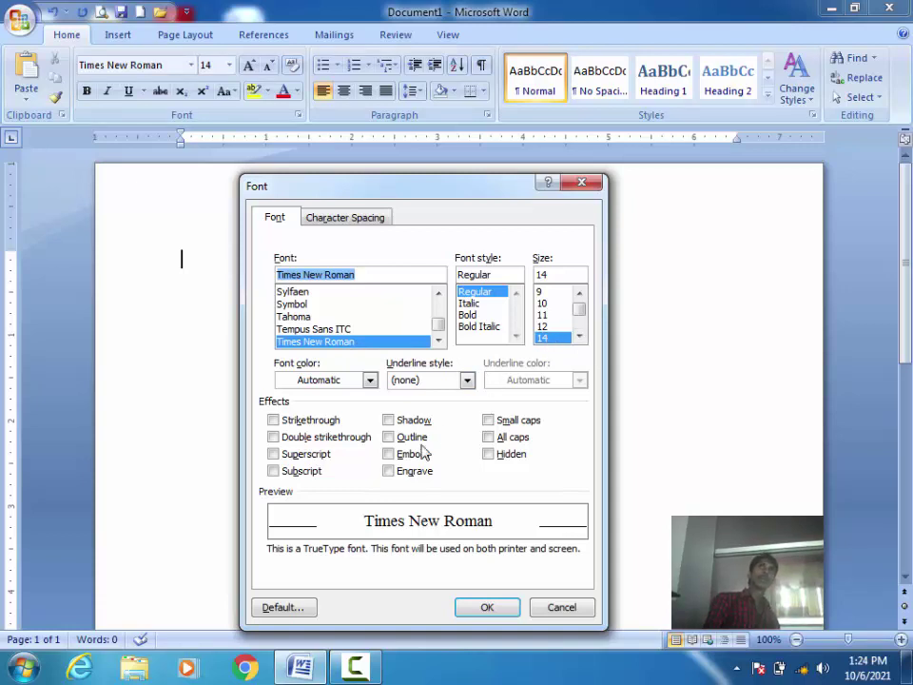
Make Times New Roman 14 pt the Normal template default, then close the window with Alt+F4.
click(297, 608)
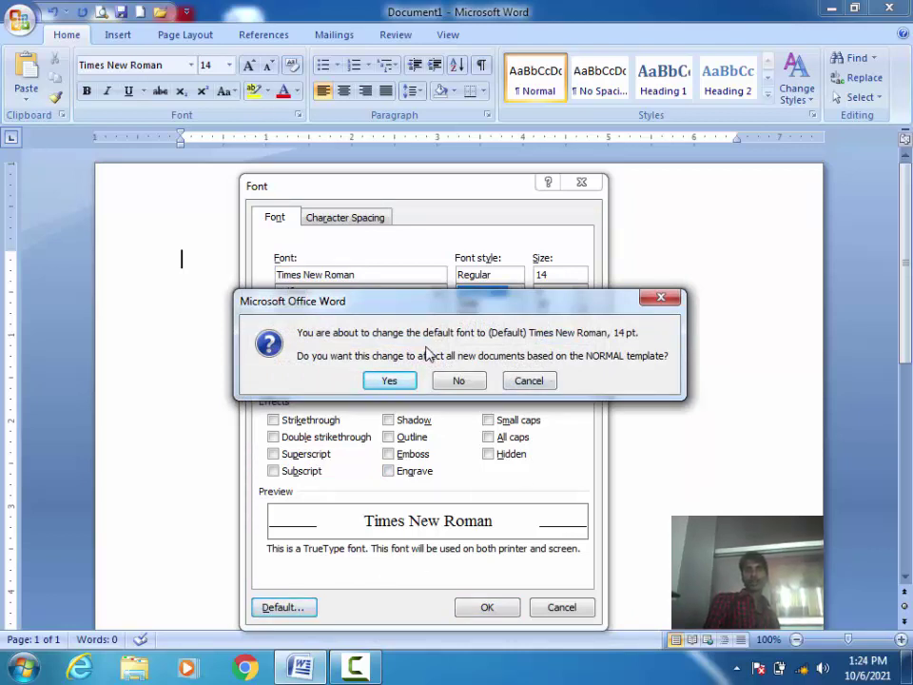
click(390, 381)
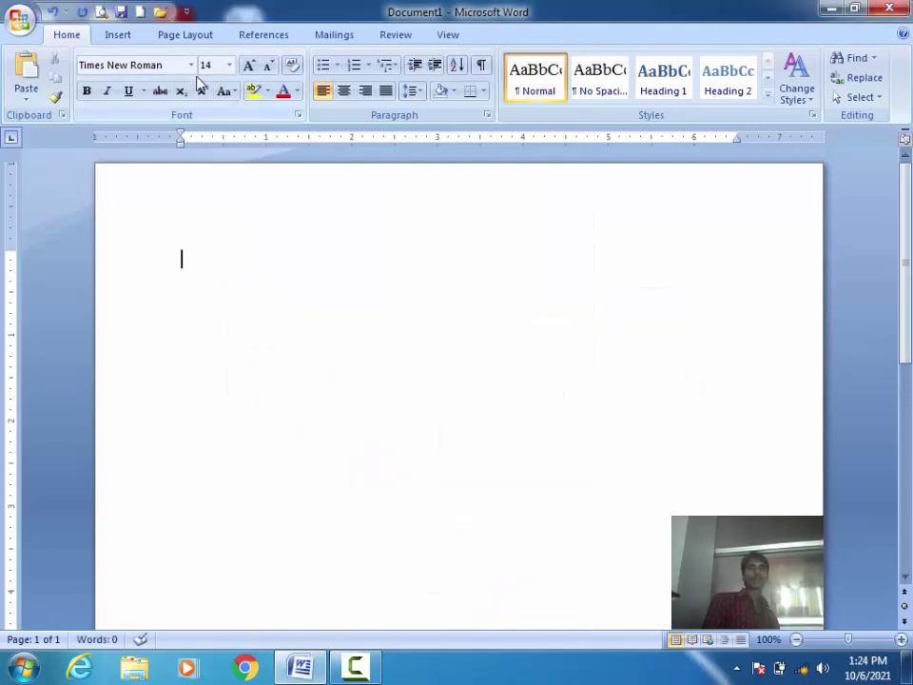
key(alt+F4)
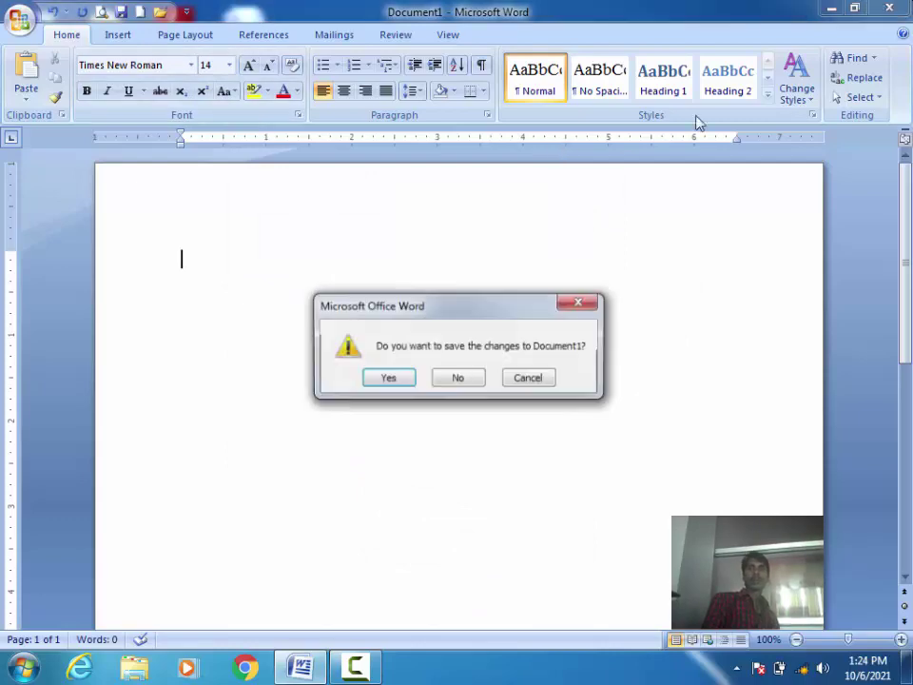
click(469, 382)
double_click(173, 499)
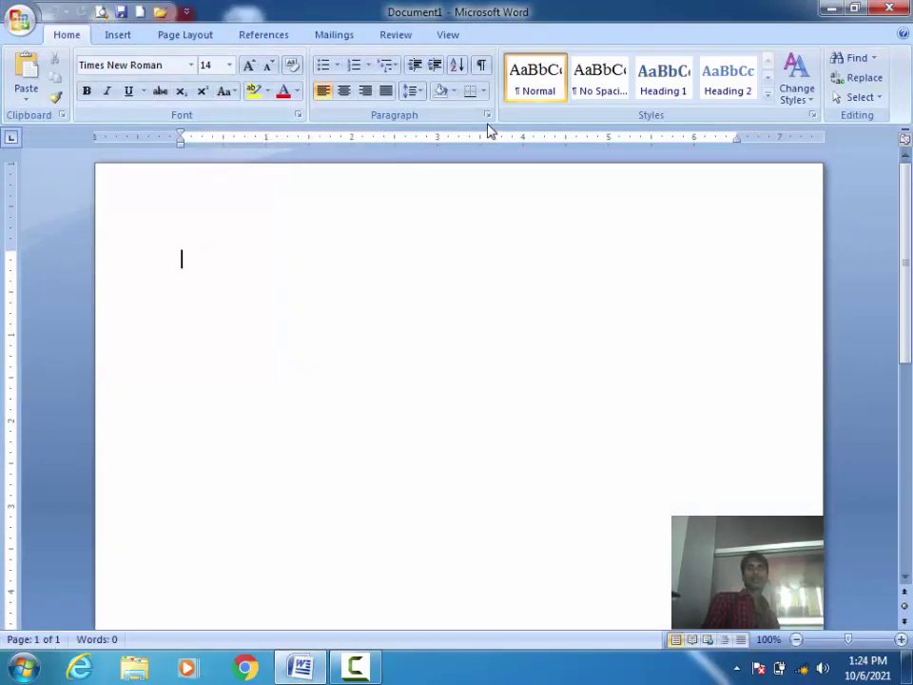
click(487, 114)
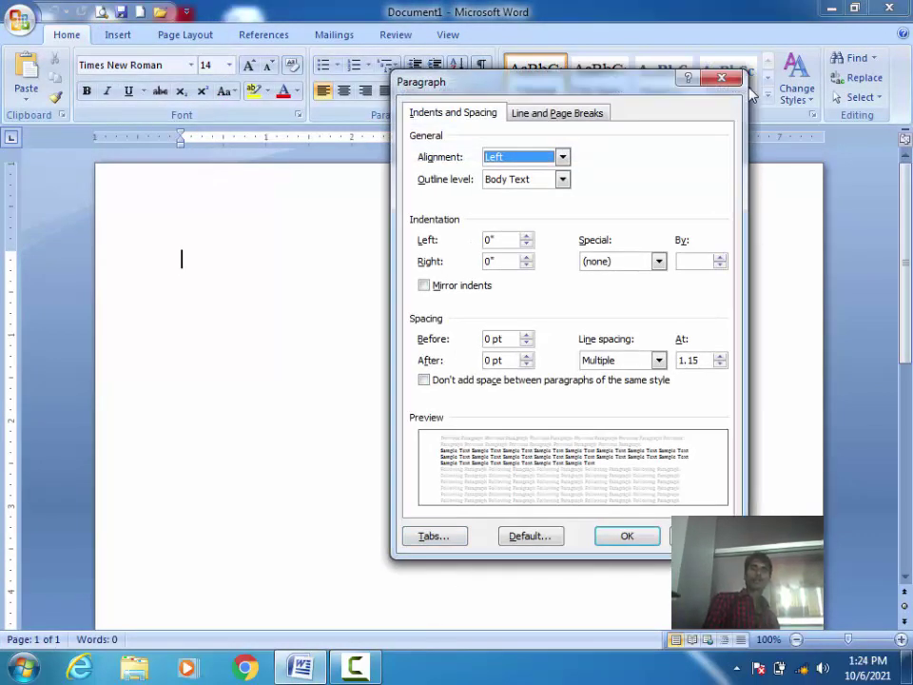
click(717, 81)
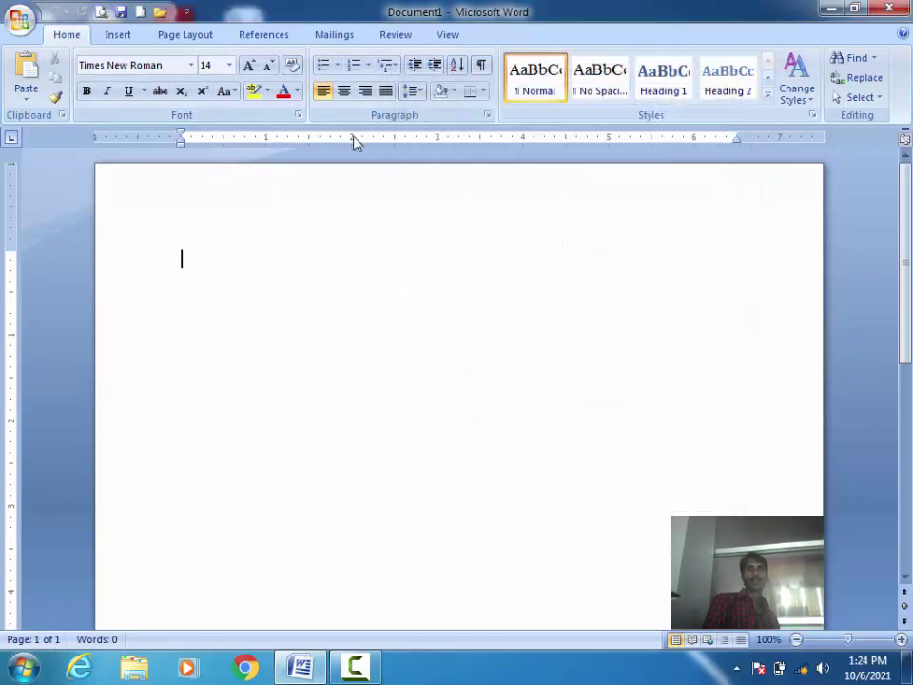
click(298, 115)
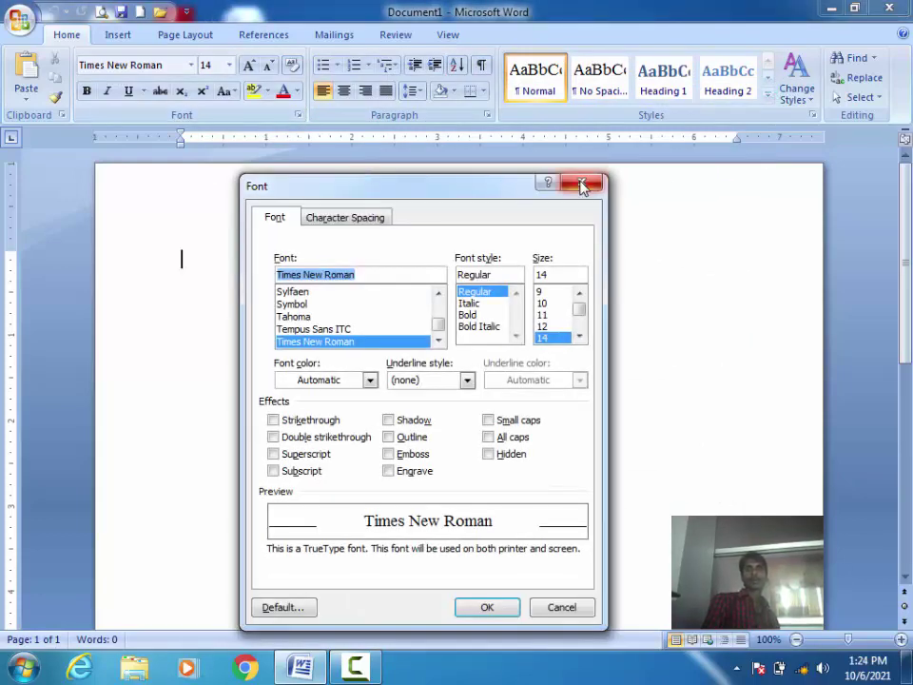
click(579, 186)
click(487, 116)
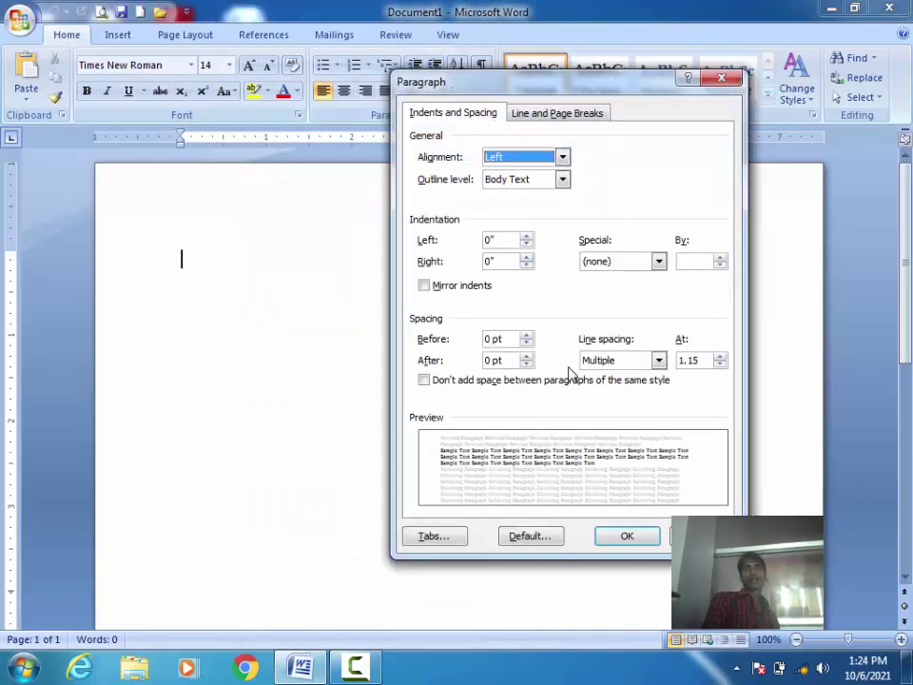
click(540, 113)
click(447, 115)
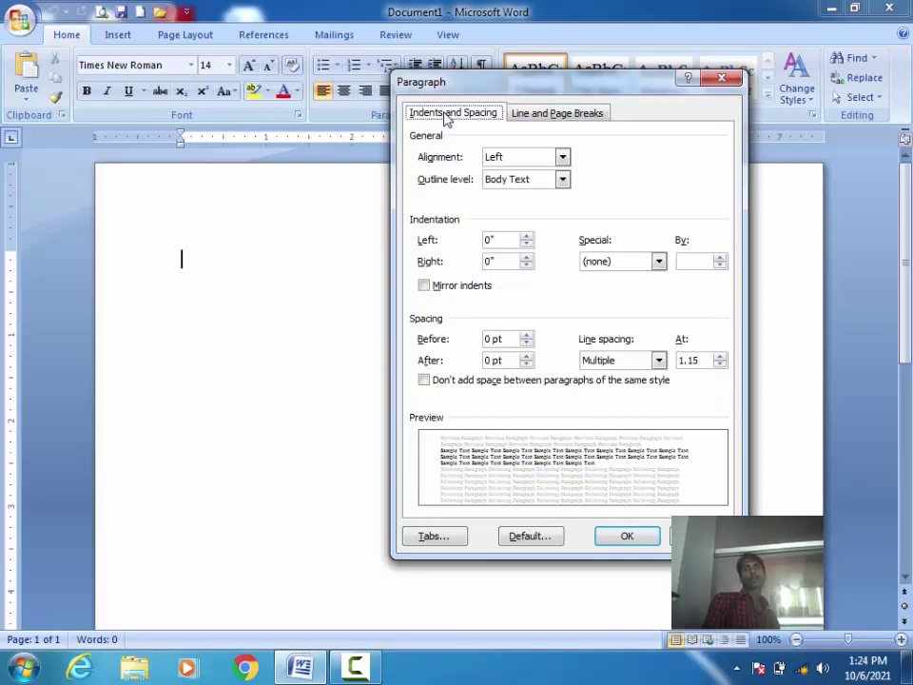
click(531, 116)
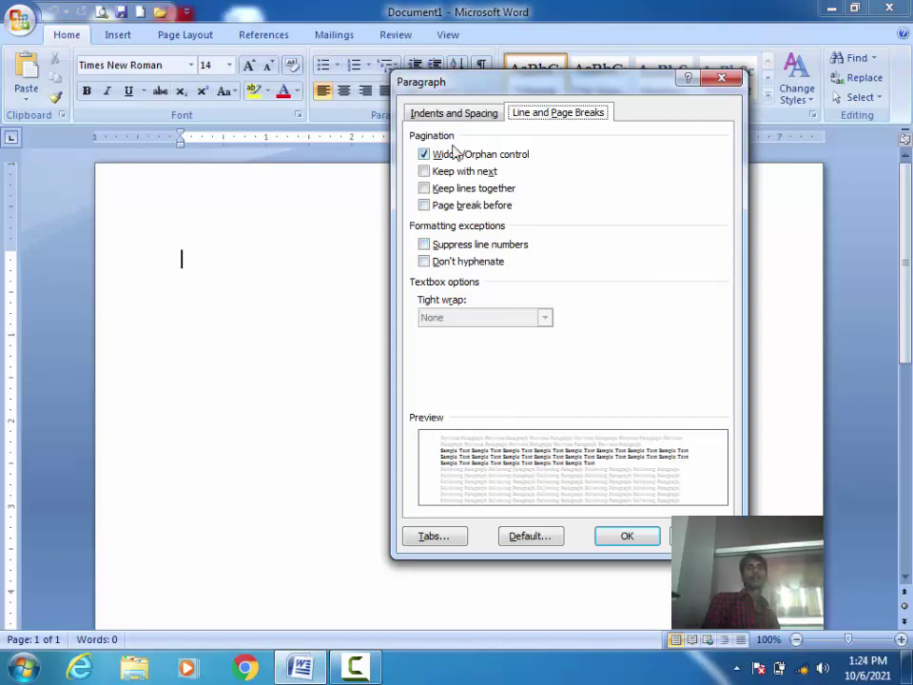
click(451, 115)
click(560, 118)
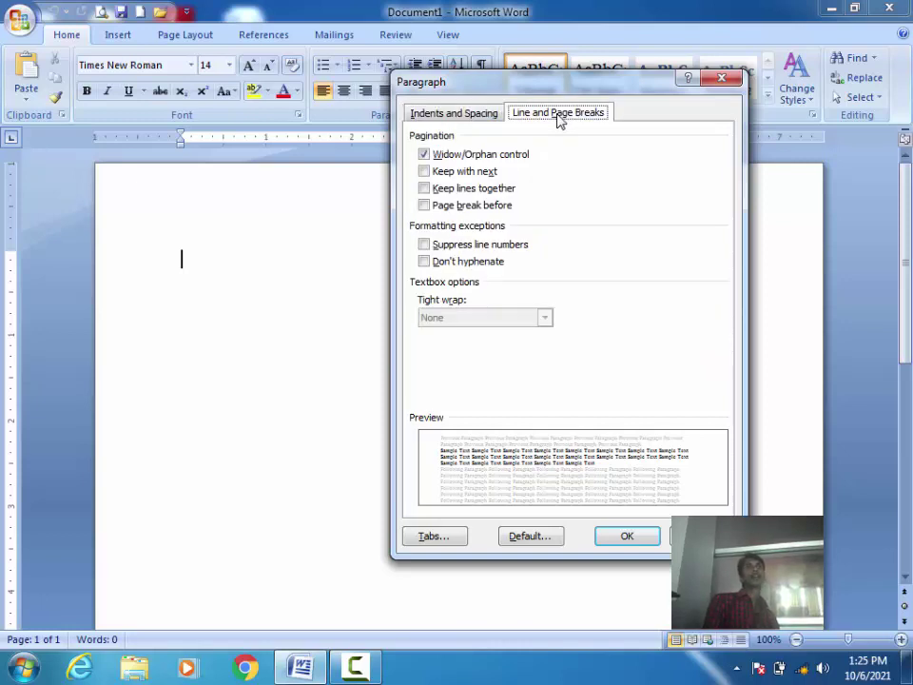
click(460, 115)
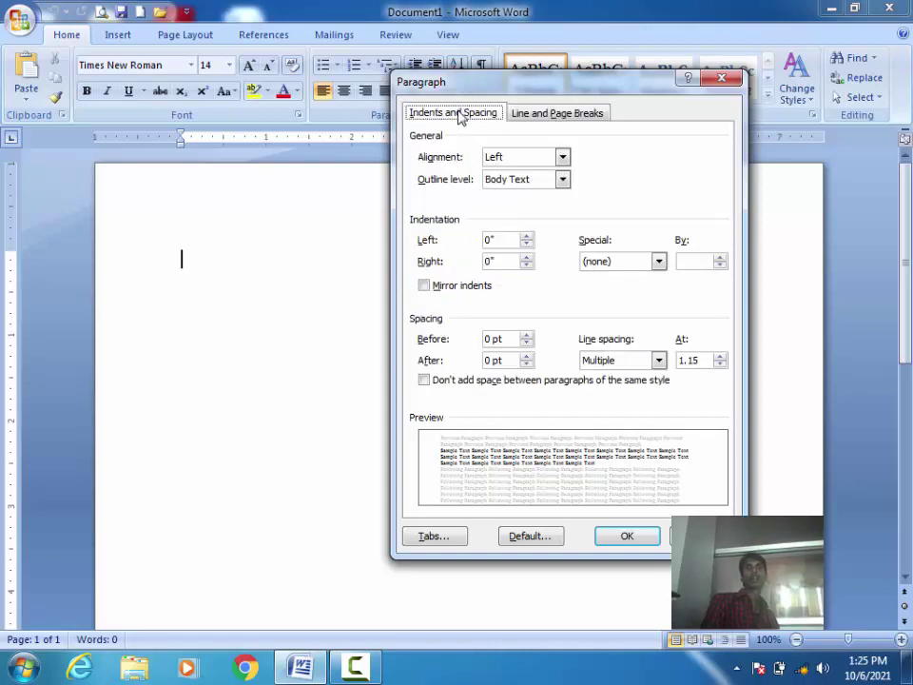
click(528, 113)
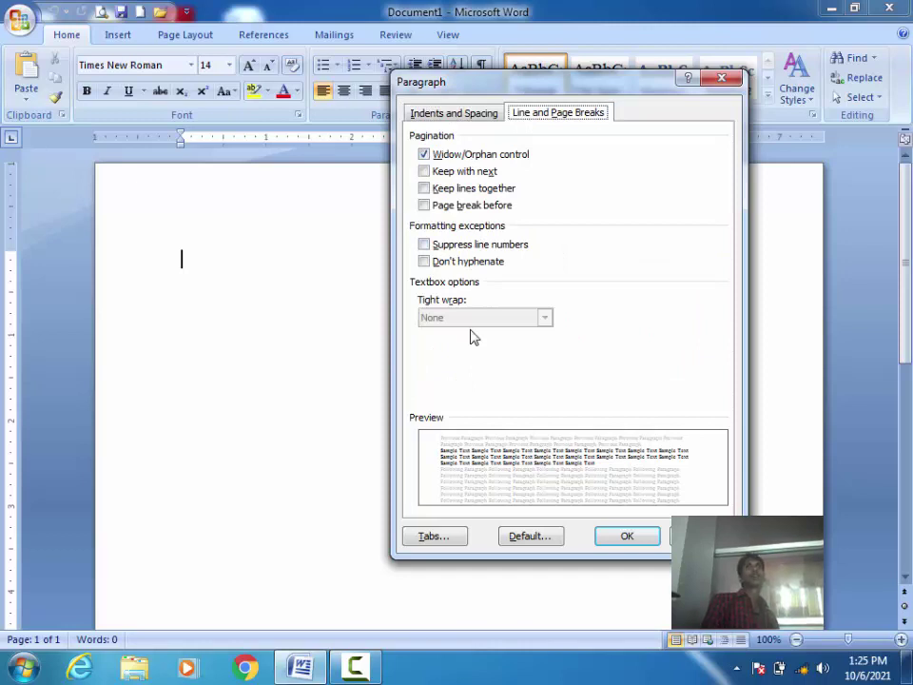
click(474, 116)
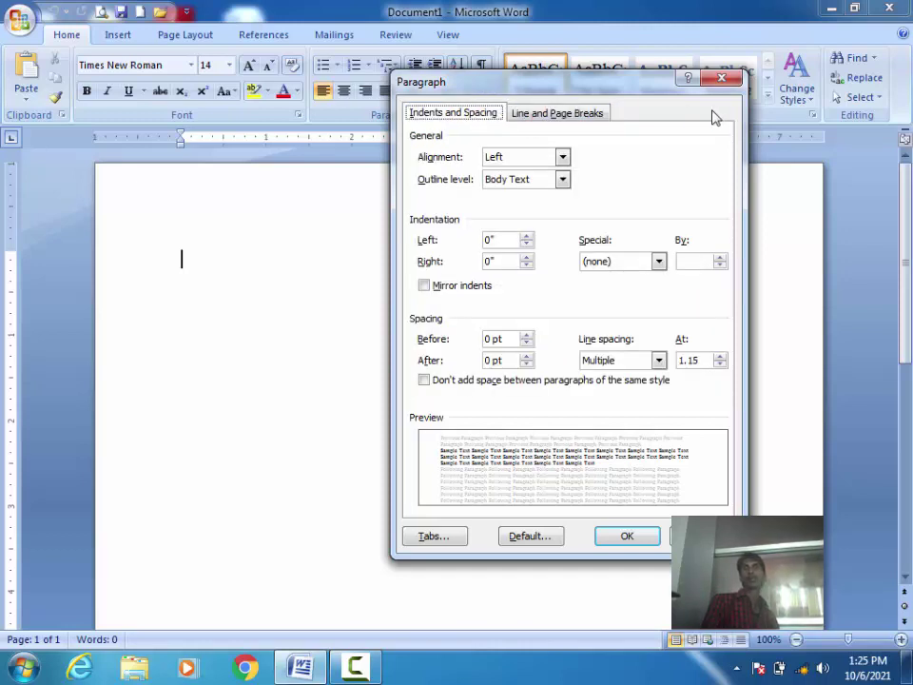
click(722, 78)
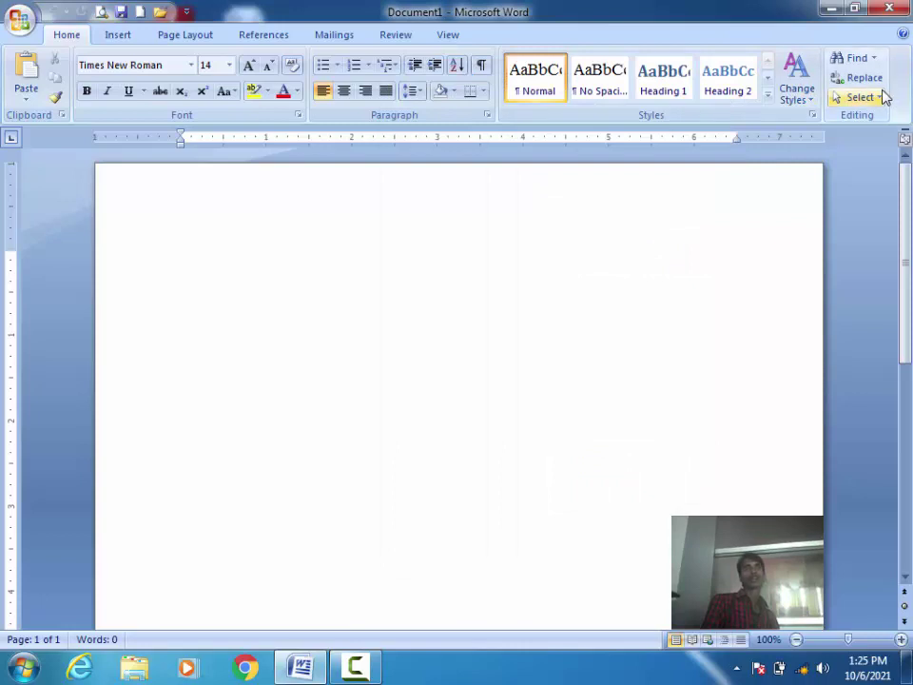
Apply the Title style and type 'libnhslfibhshbsuk' as the heading.
click(769, 102)
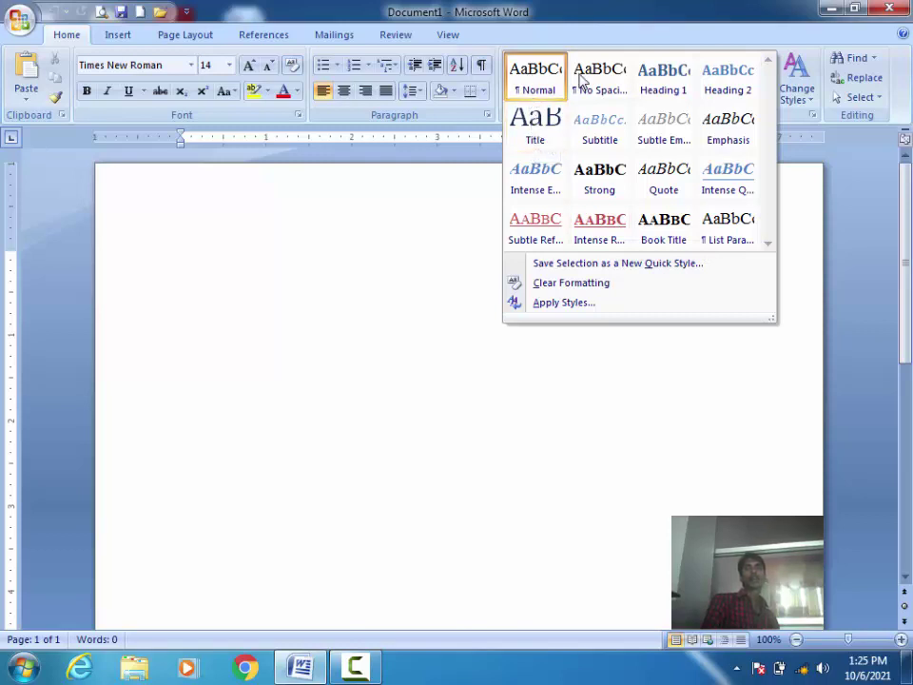
click(536, 124)
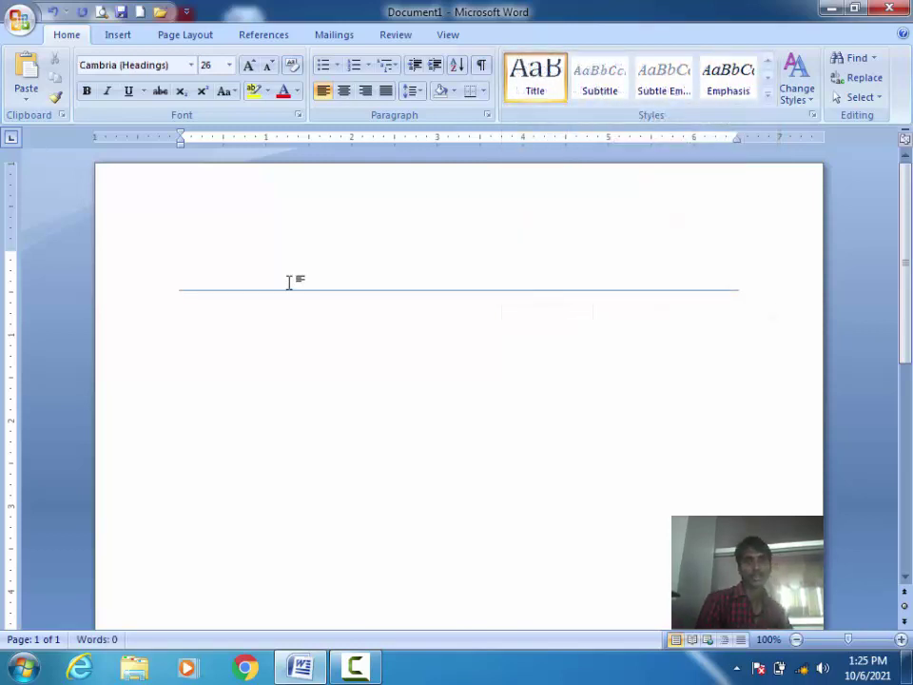
text(libnhslfibhshbsuk)
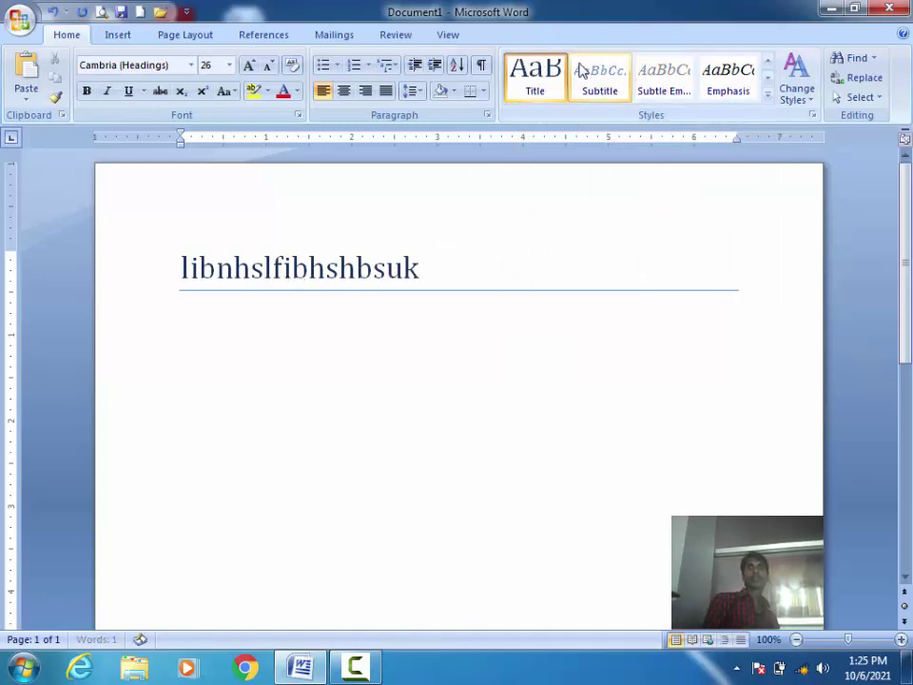
Apply the Strong quick style to the heading line.
click(768, 101)
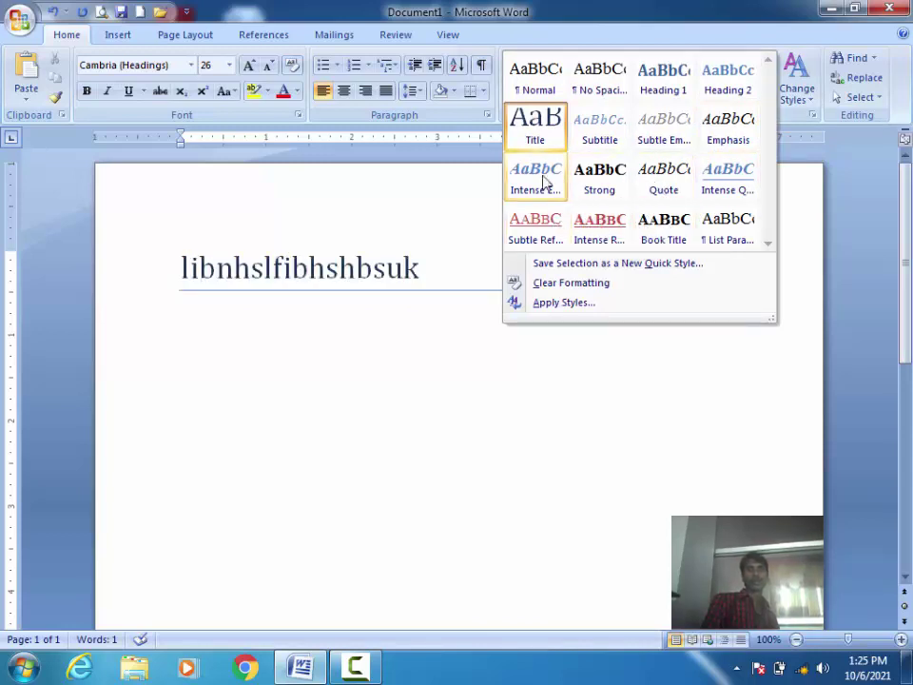
click(605, 193)
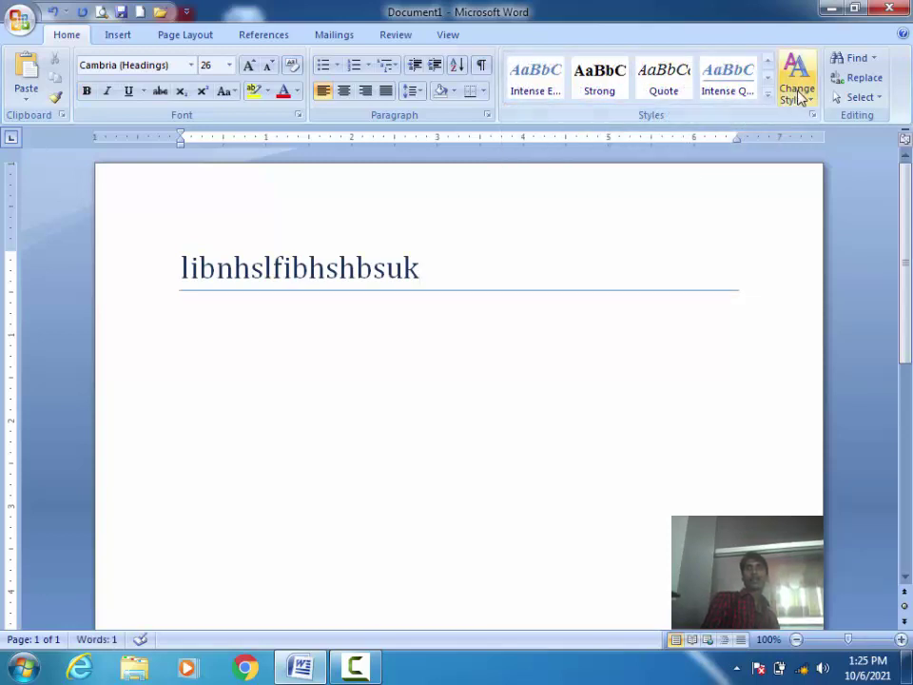
click(800, 96)
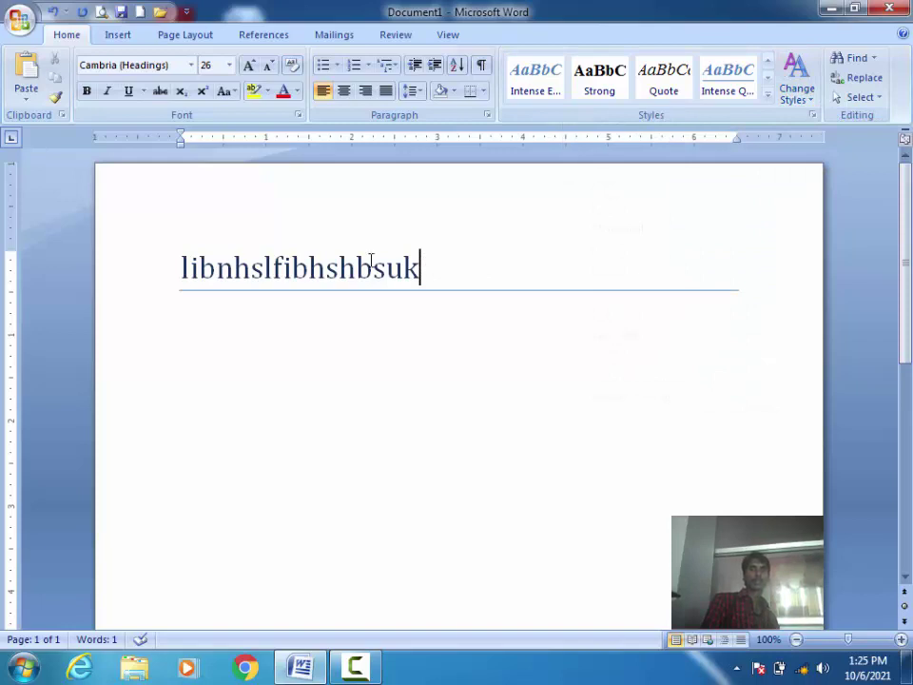
Select the heading, browse Style Set choices without applying one, then open Change Styles Colors.
drag(432, 266, 176, 268)
click(810, 100)
mouse_move(827, 119)
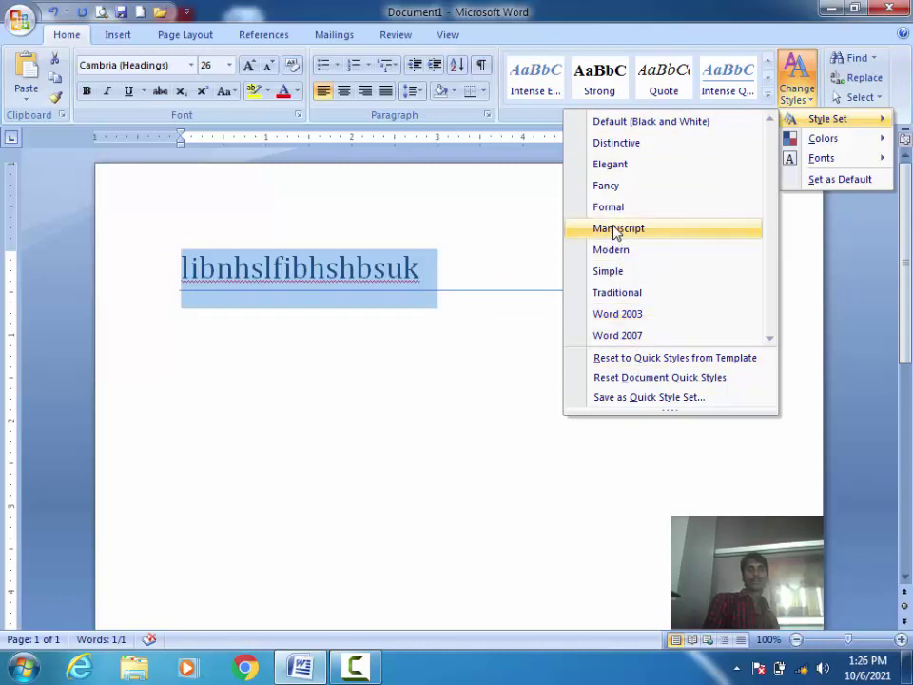
click(512, 218)
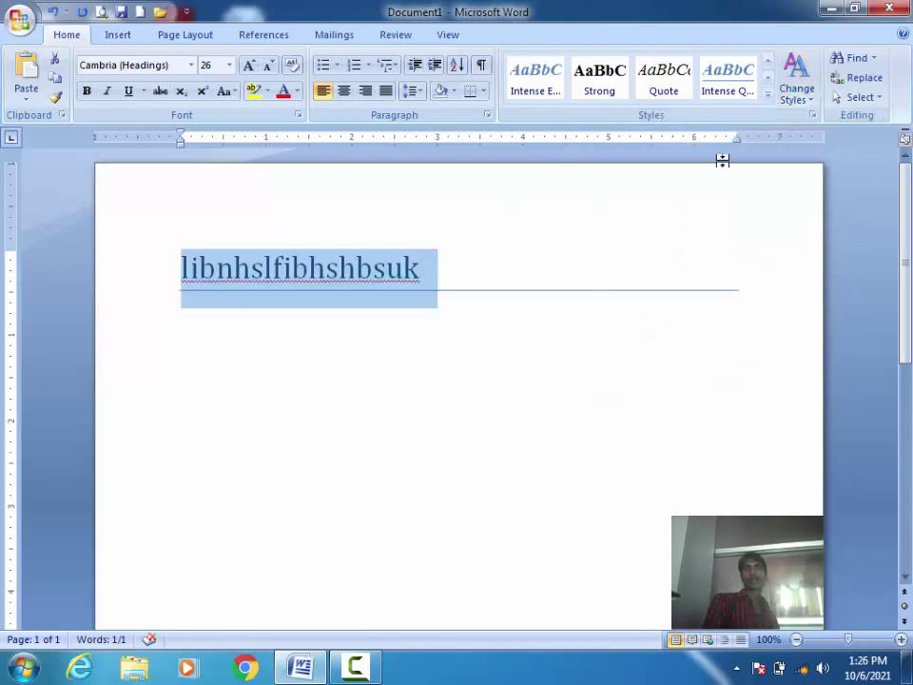
click(796, 88)
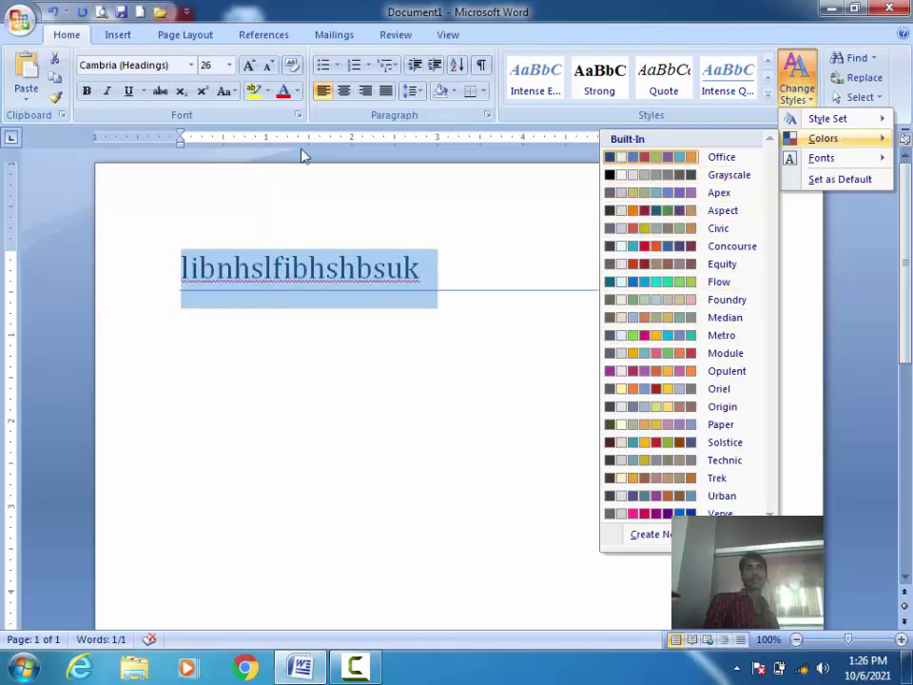
click(297, 91)
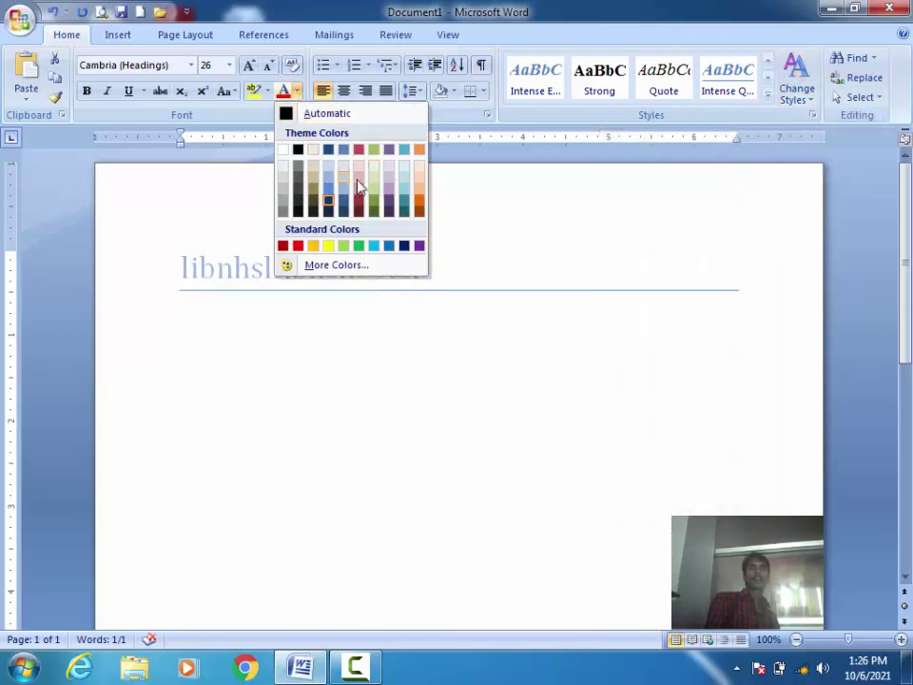
click(799, 89)
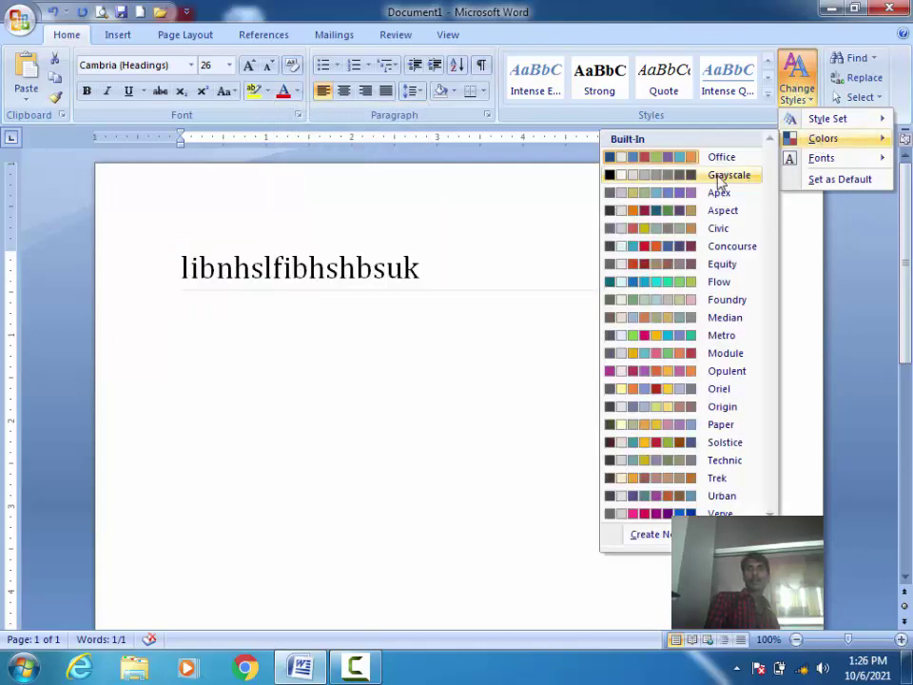
click(646, 179)
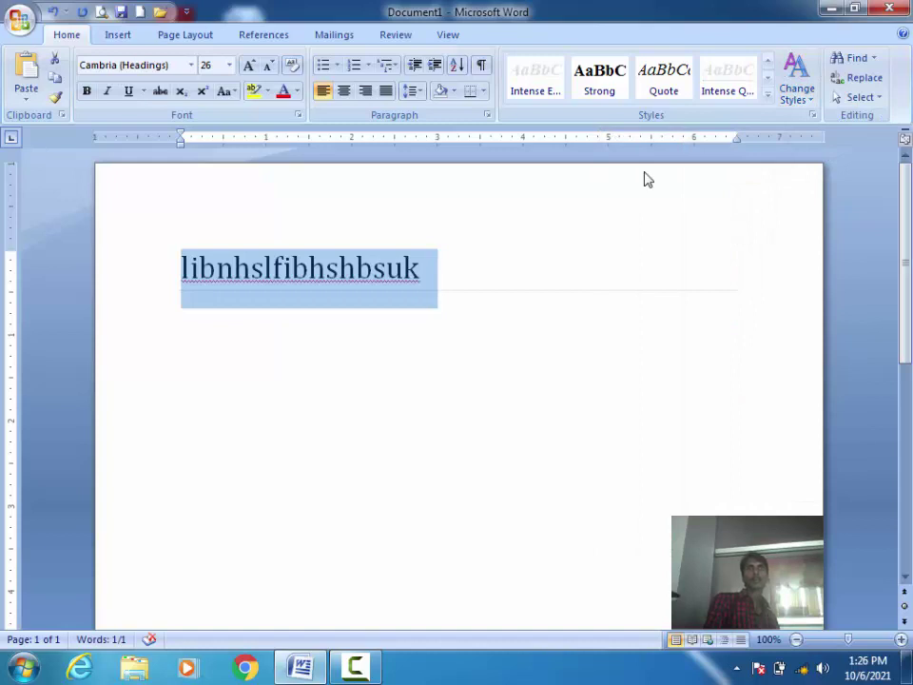
click(298, 91)
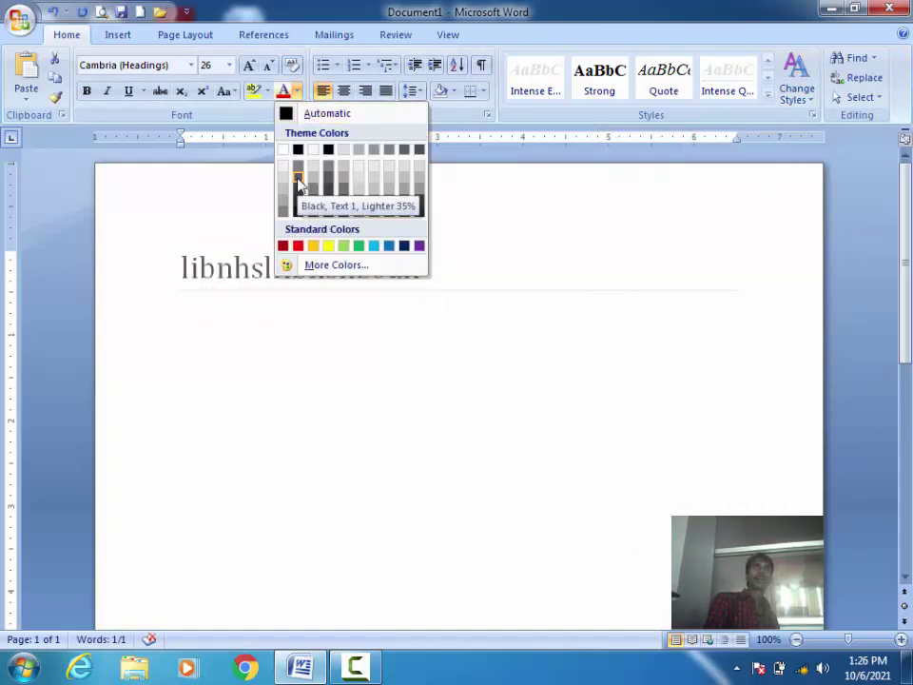
click(791, 92)
mouse_move(824, 138)
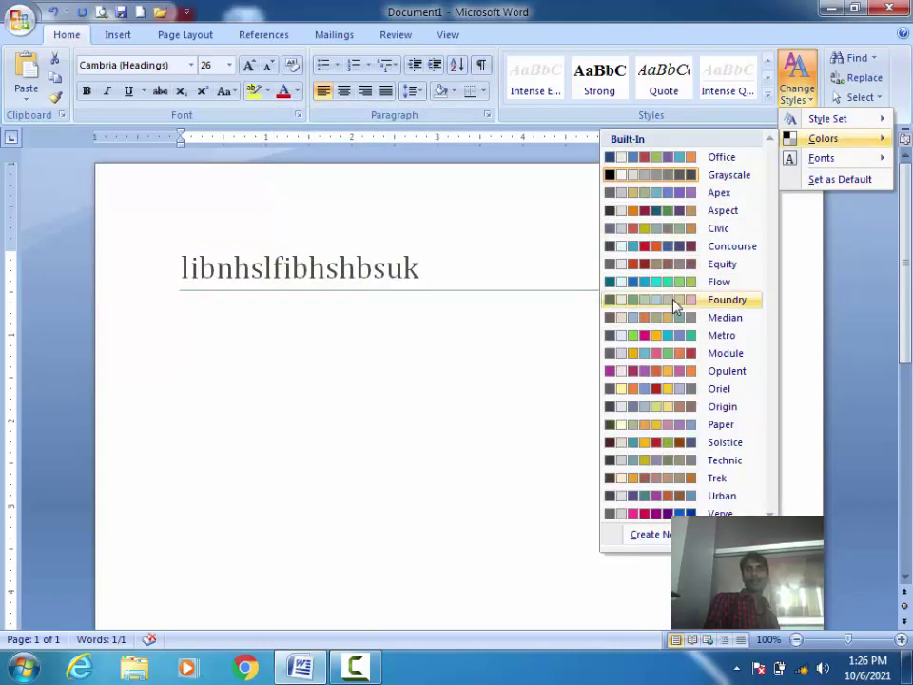
click(675, 300)
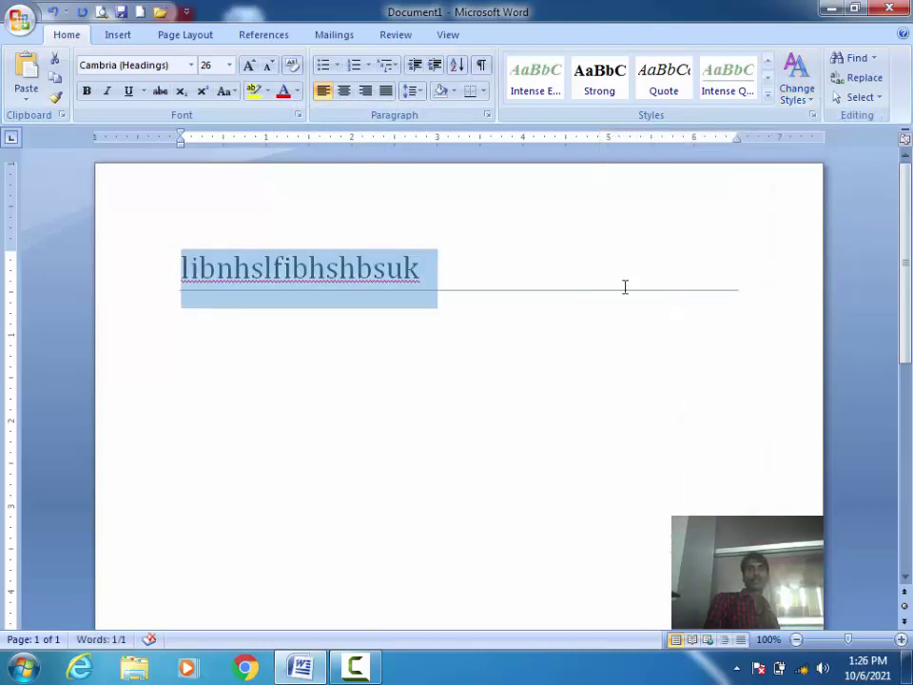
click(296, 91)
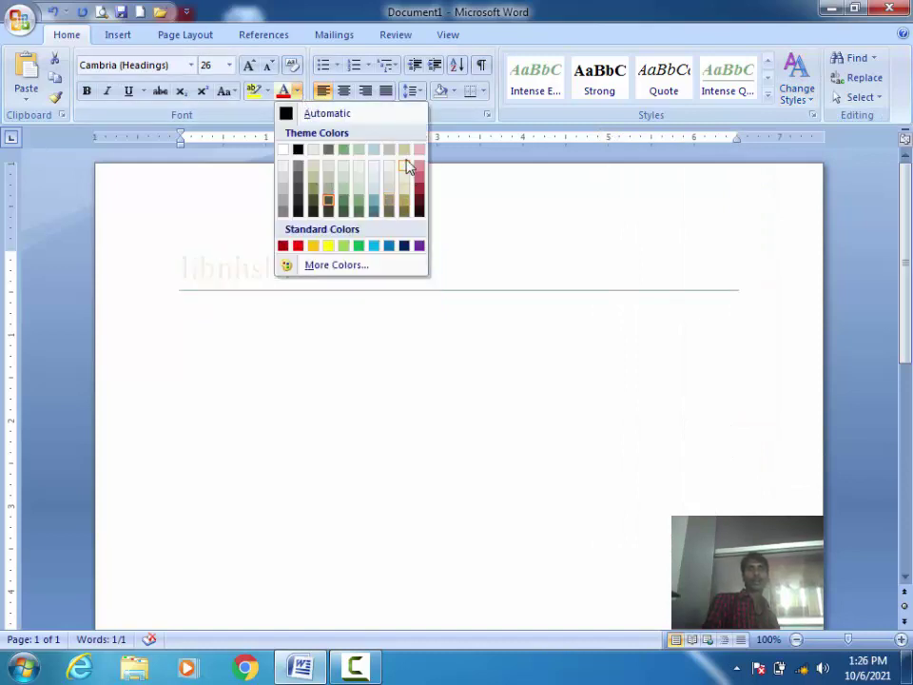
click(797, 77)
mouse_move(823, 138)
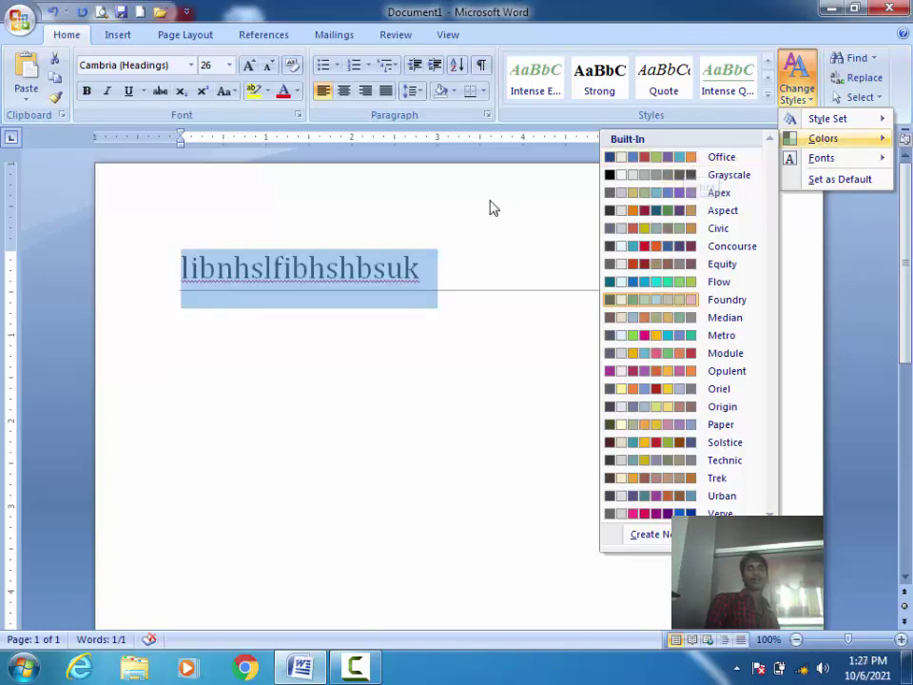
click(419, 175)
click(297, 91)
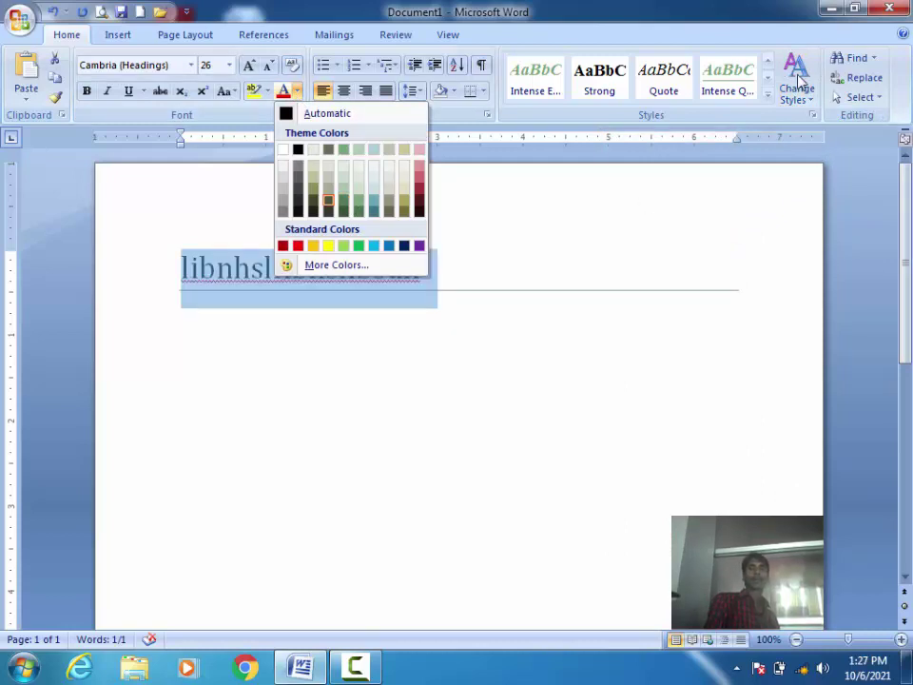
click(810, 88)
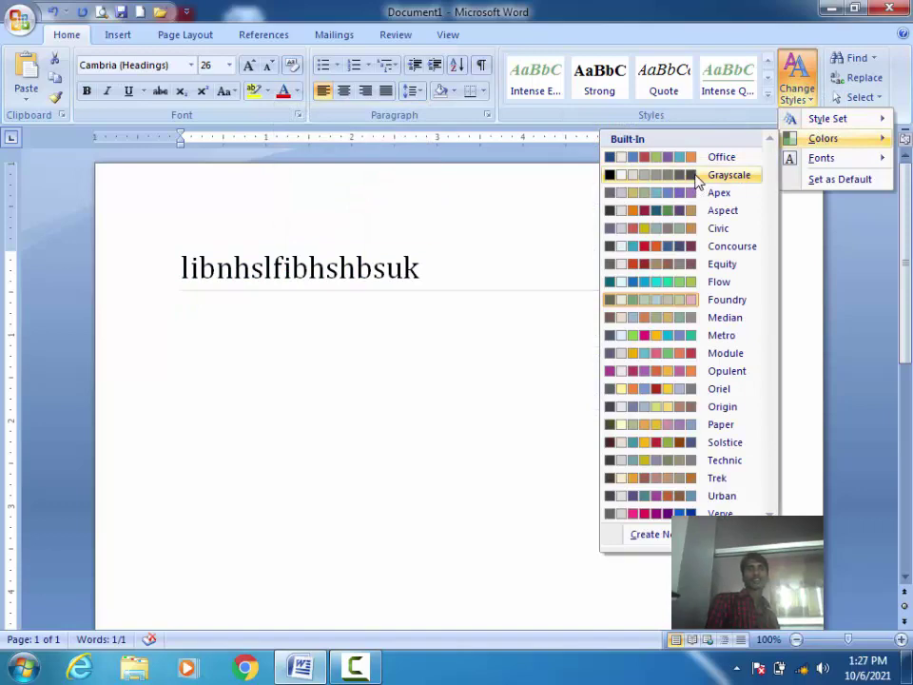
click(717, 175)
click(297, 92)
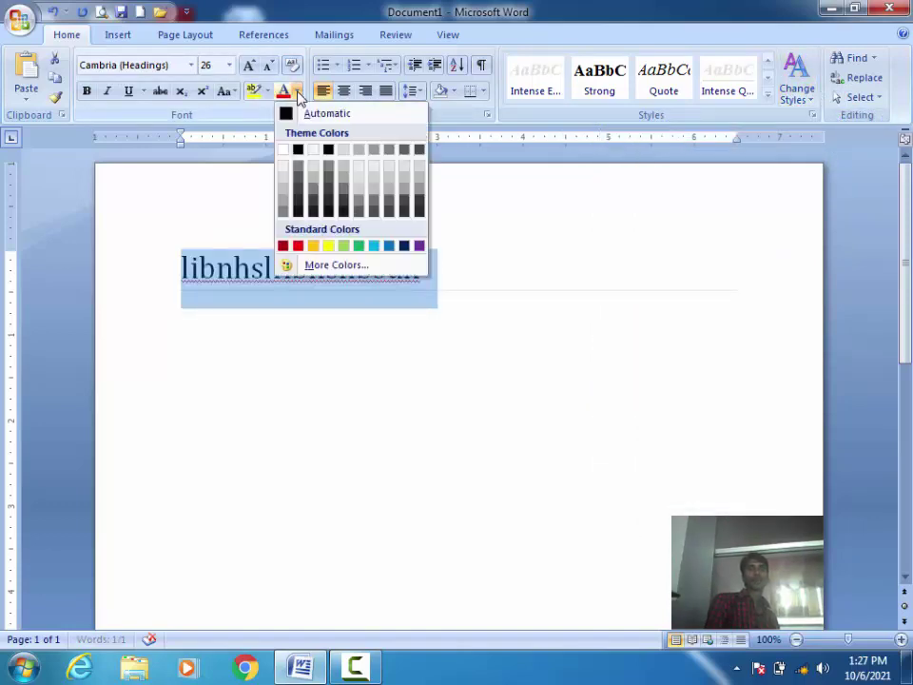
click(797, 87)
mouse_move(823, 137)
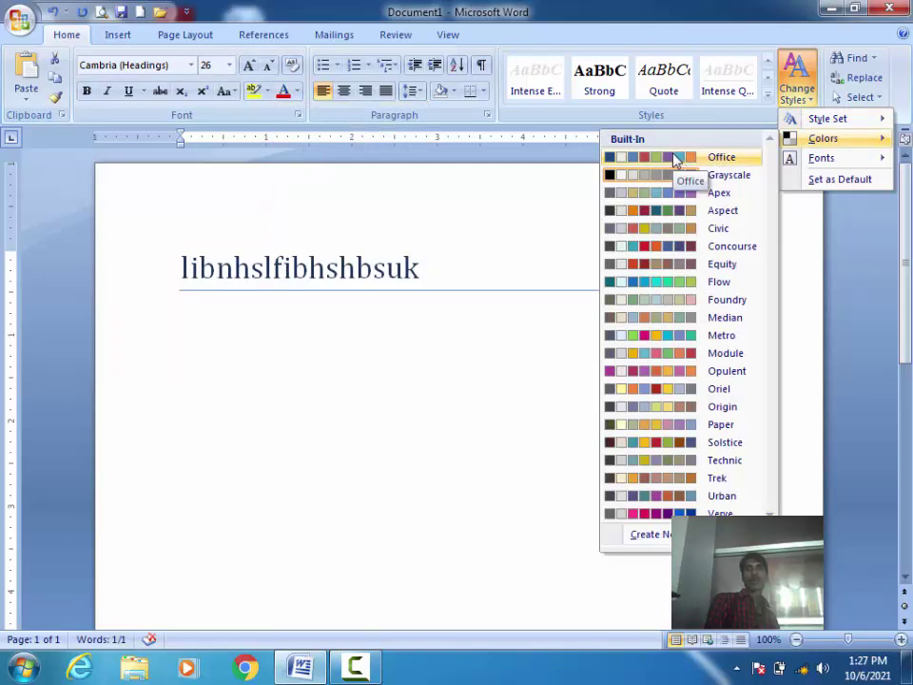
click(675, 159)
click(299, 95)
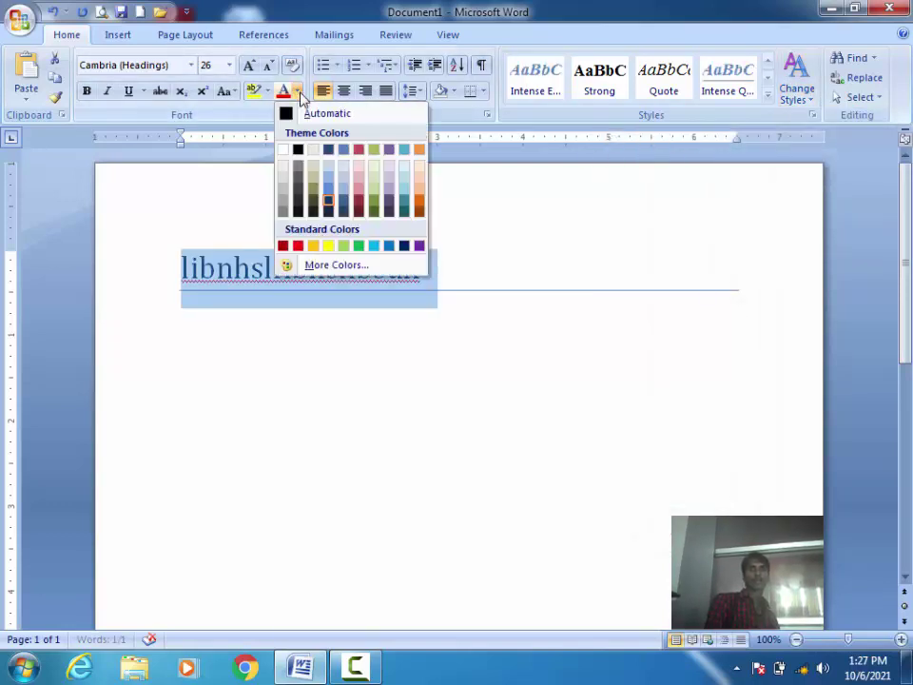
click(495, 230)
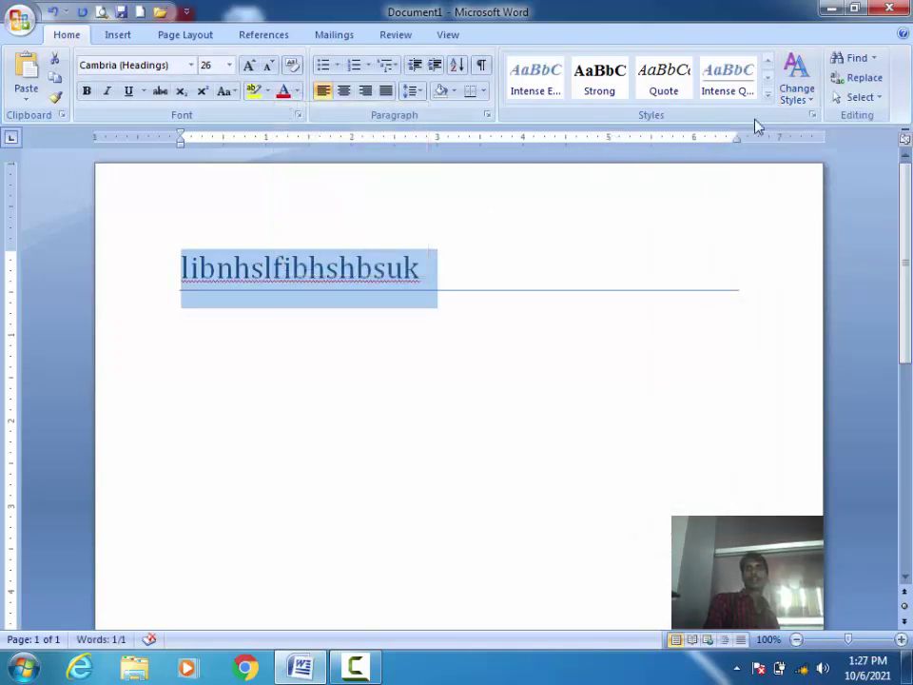
Preview the theme font sets and the Select menu without changing anything.
click(798, 81)
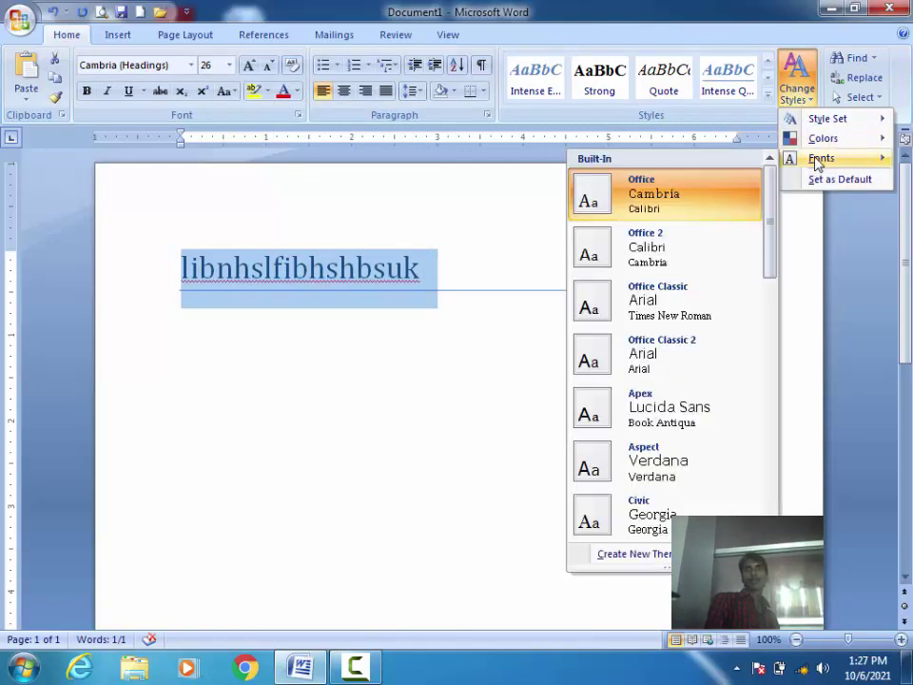
mouse_move(822, 158)
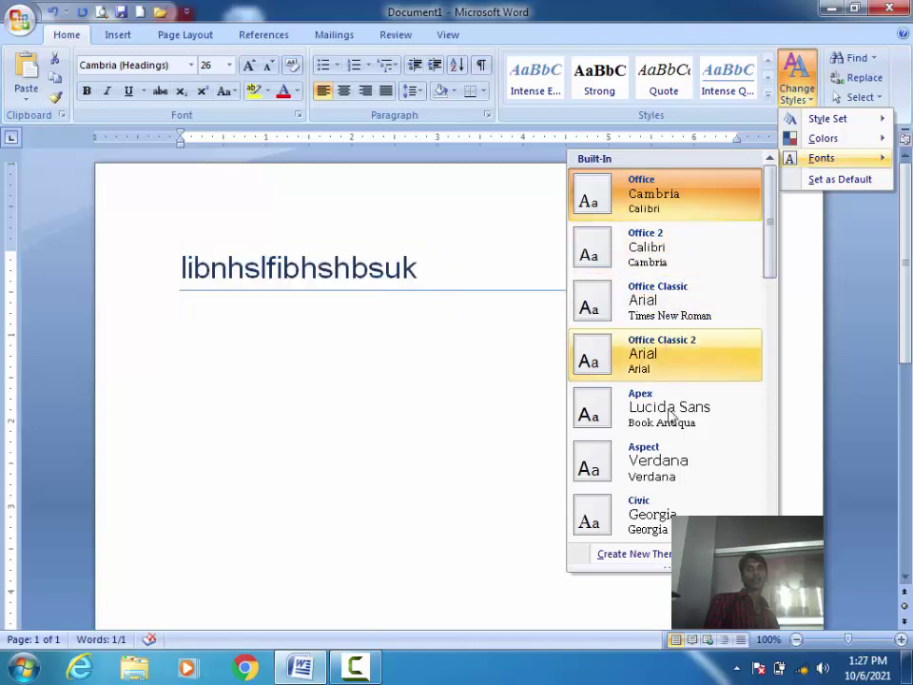
click(489, 418)
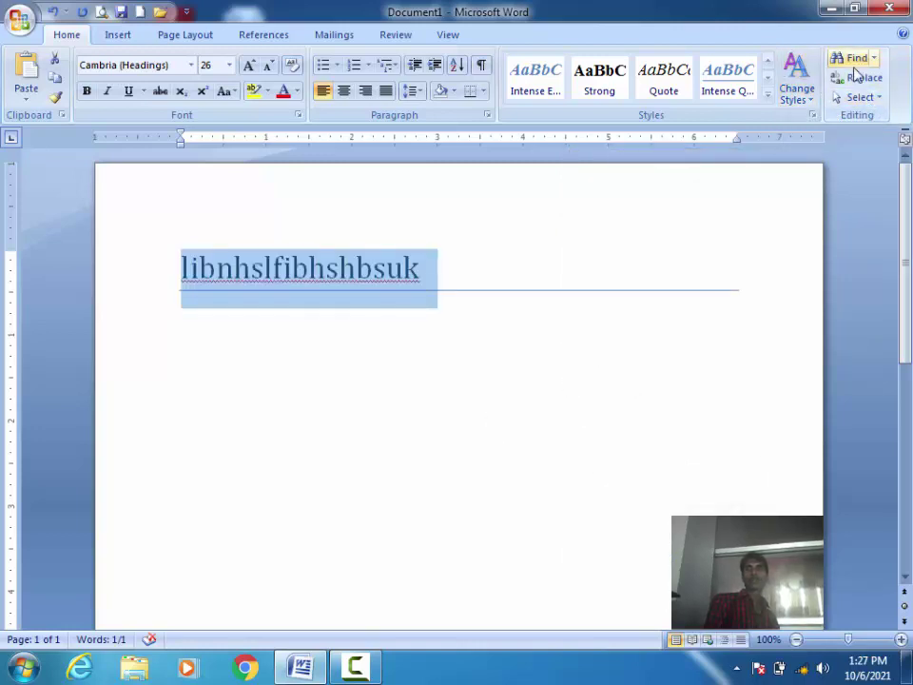
click(871, 97)
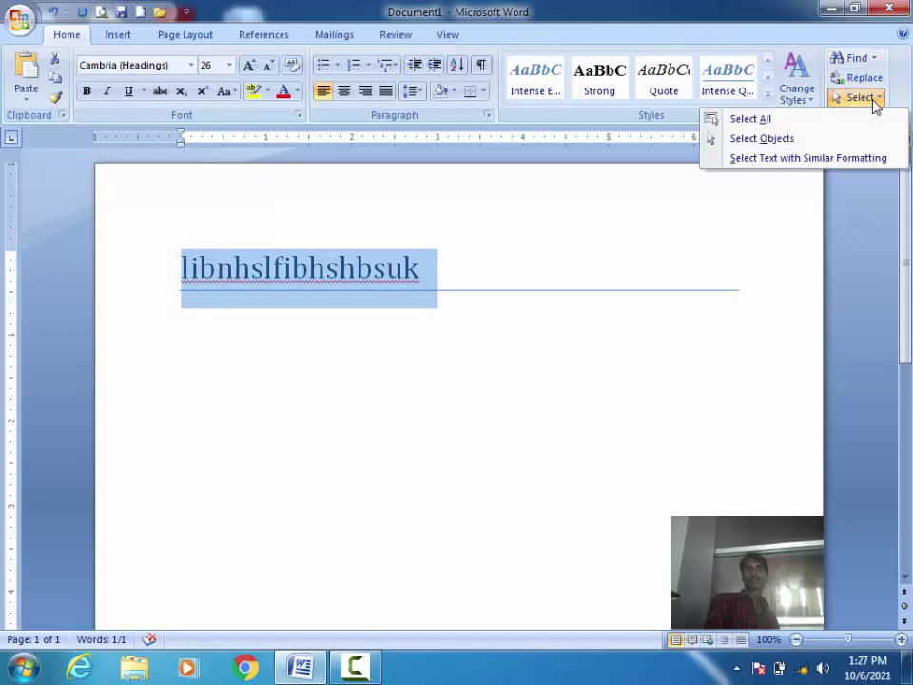
click(837, 153)
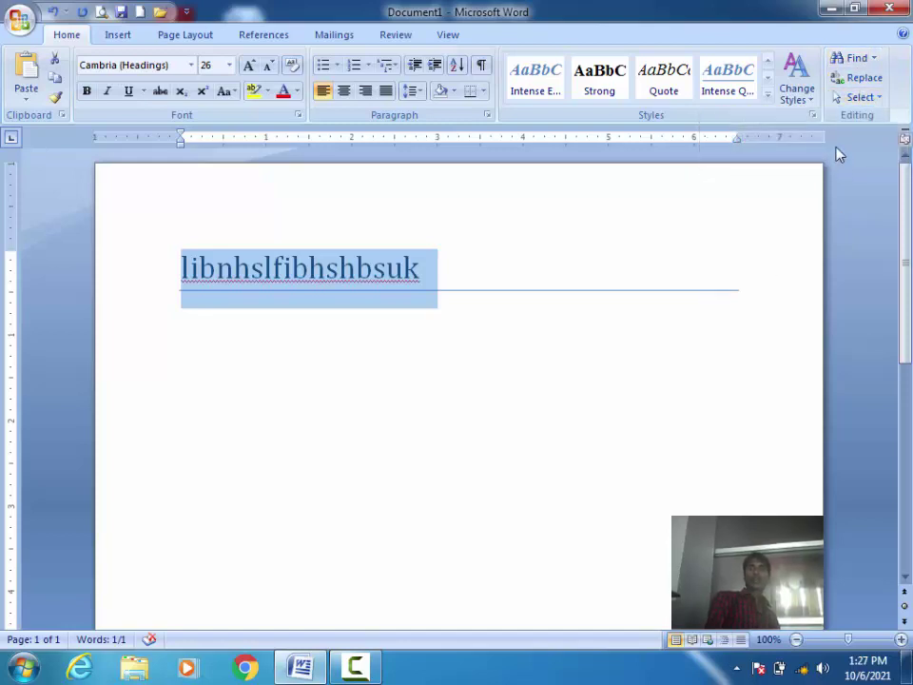
Select all, delete the heading text, then delete the leftover empty Title line.
click(843, 99)
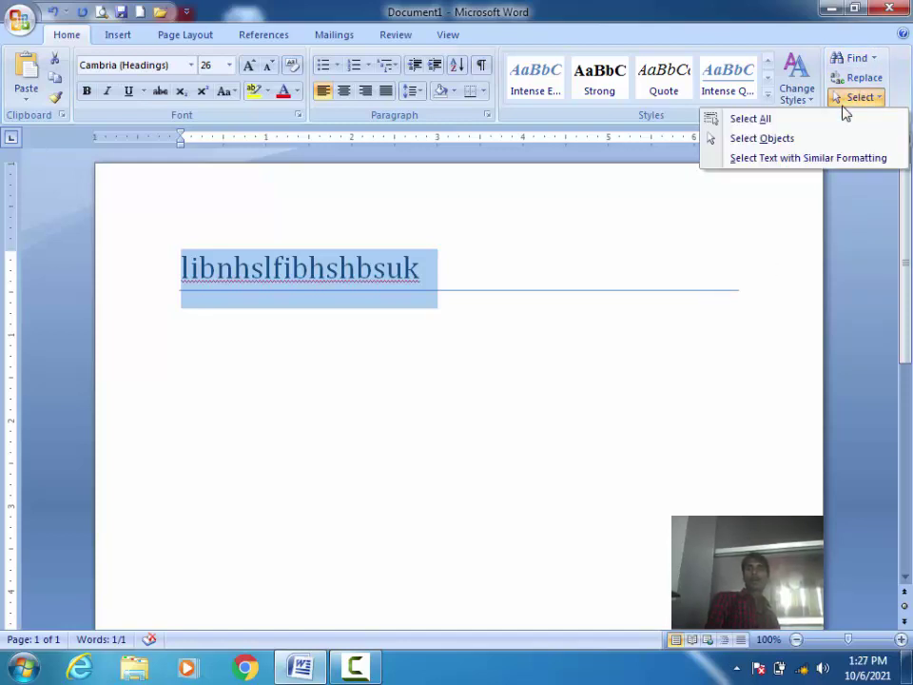
click(772, 122)
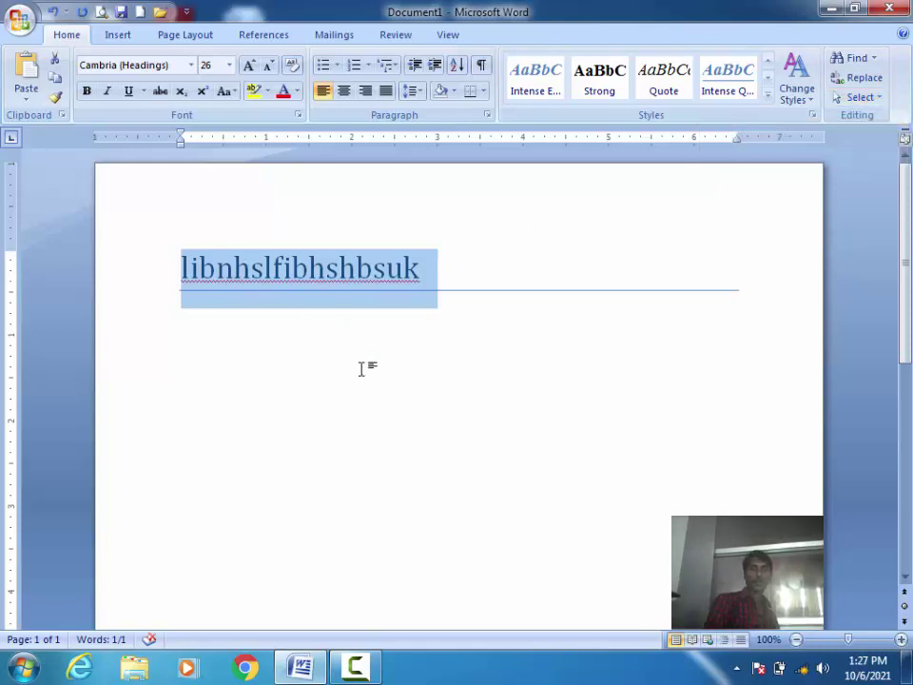
key(Delete)
key(ctrl+a)
key(ctrl+b)
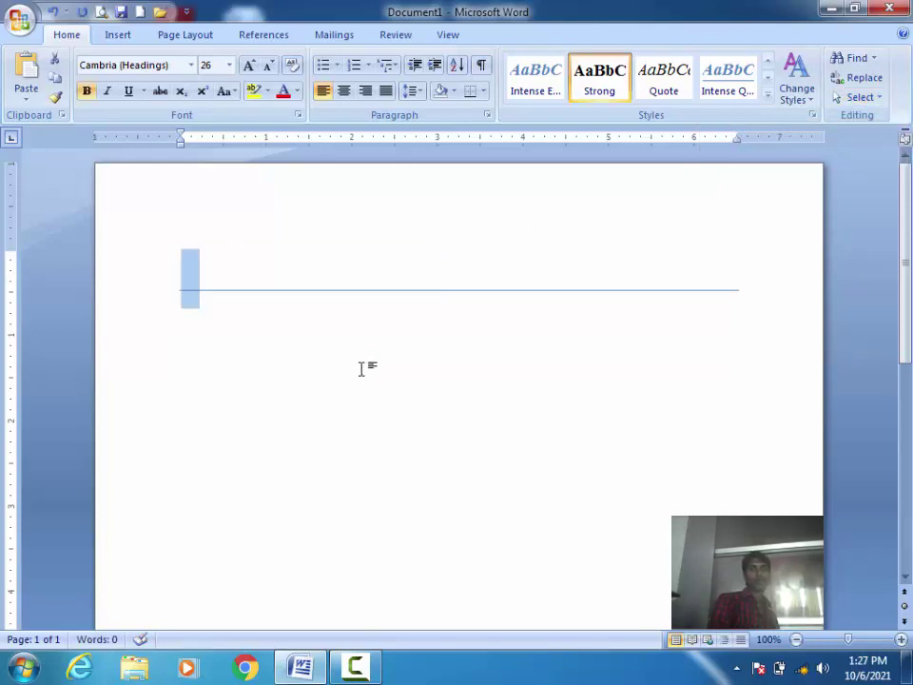
key(Delete)
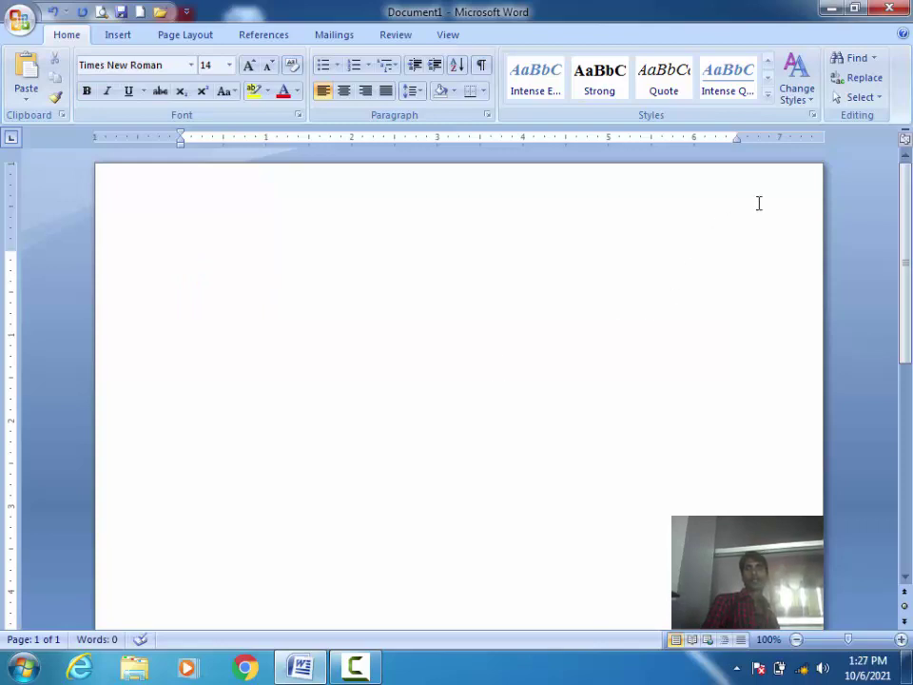
click(837, 99)
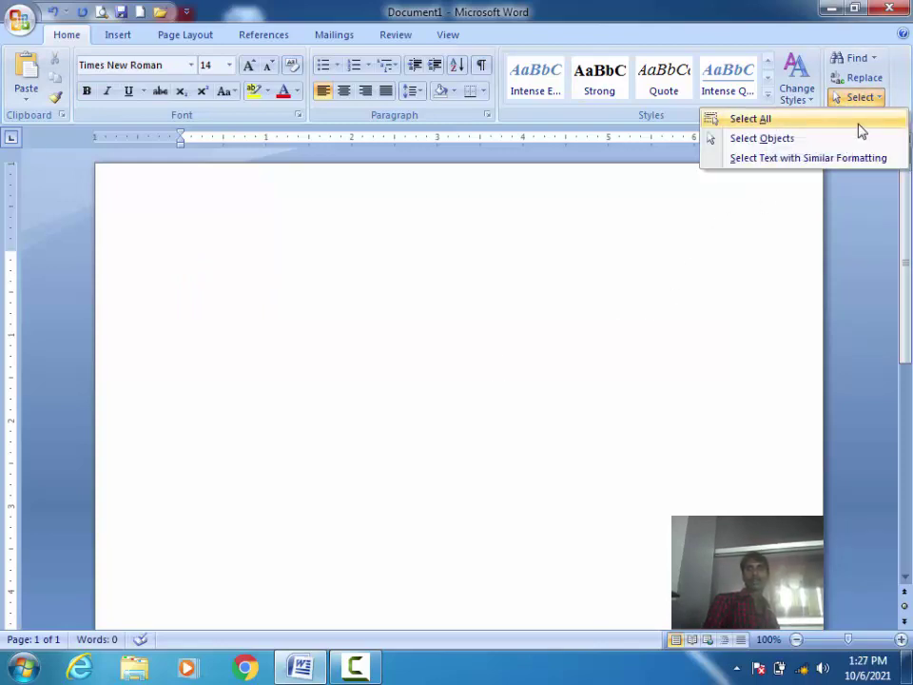
click(322, 271)
click(116, 36)
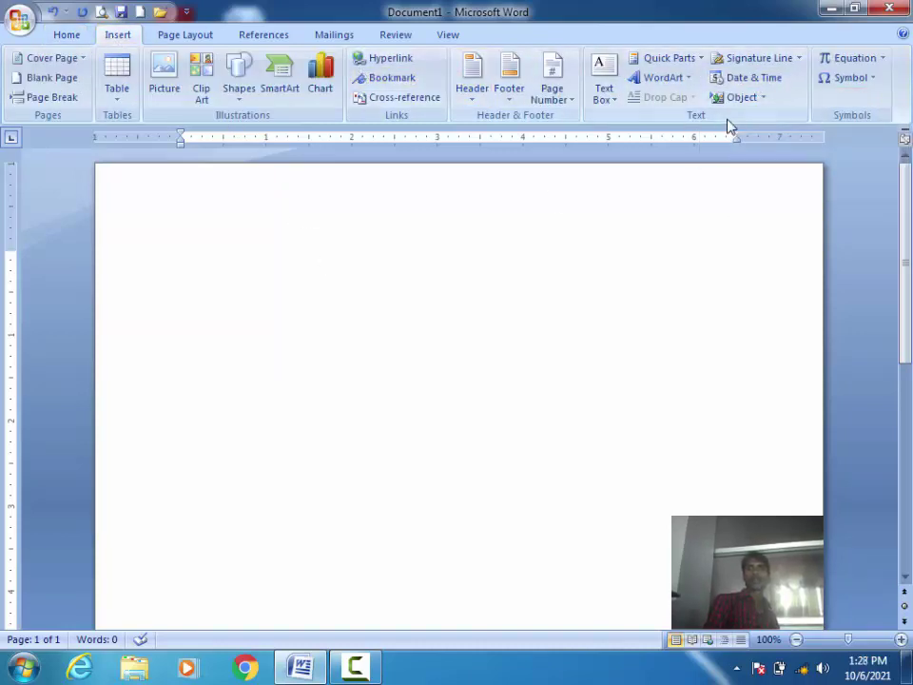
click(761, 98)
click(323, 266)
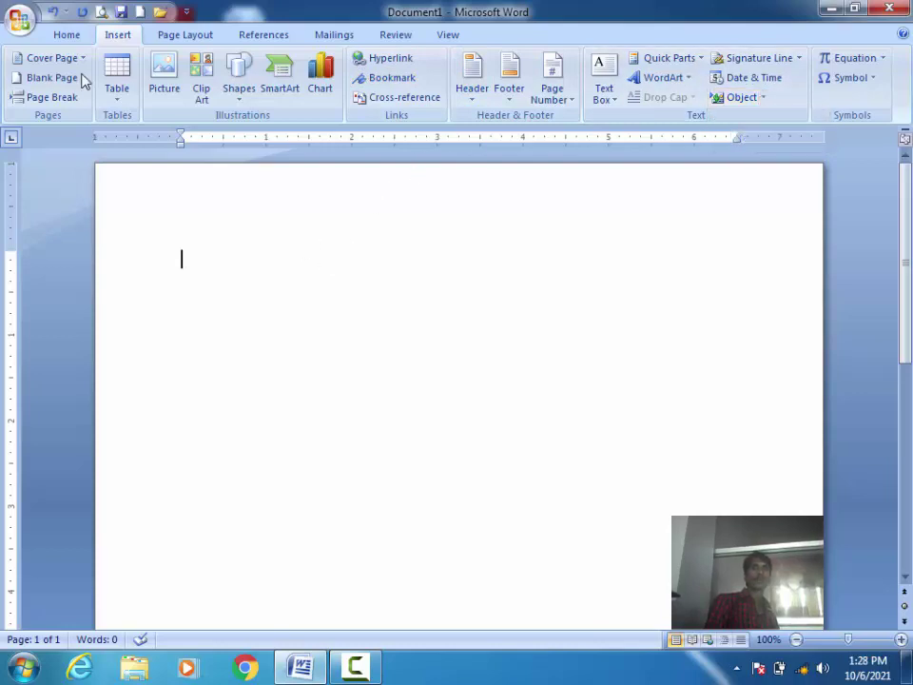
click(67, 34)
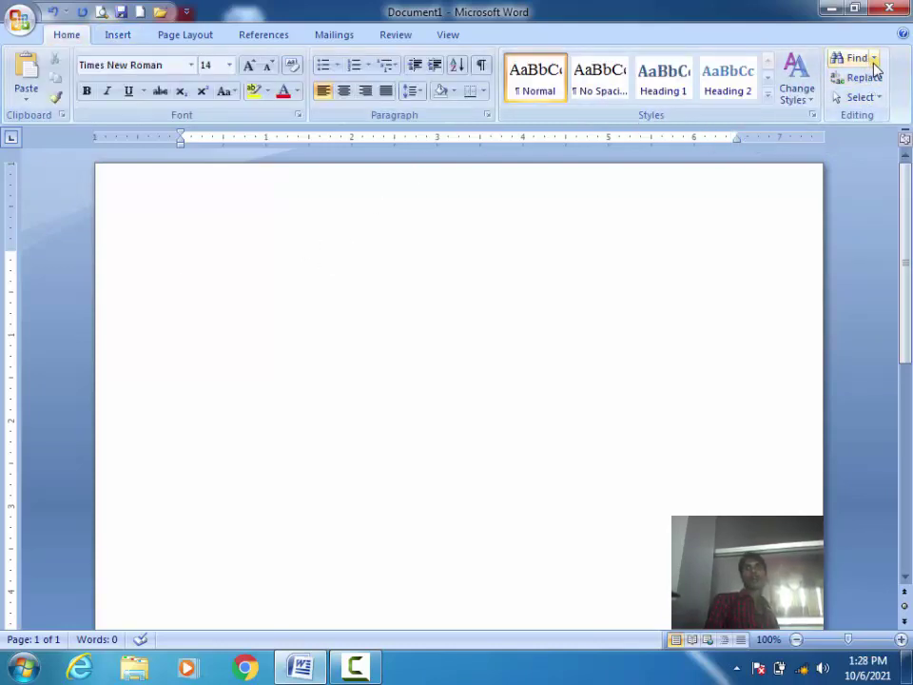
click(873, 61)
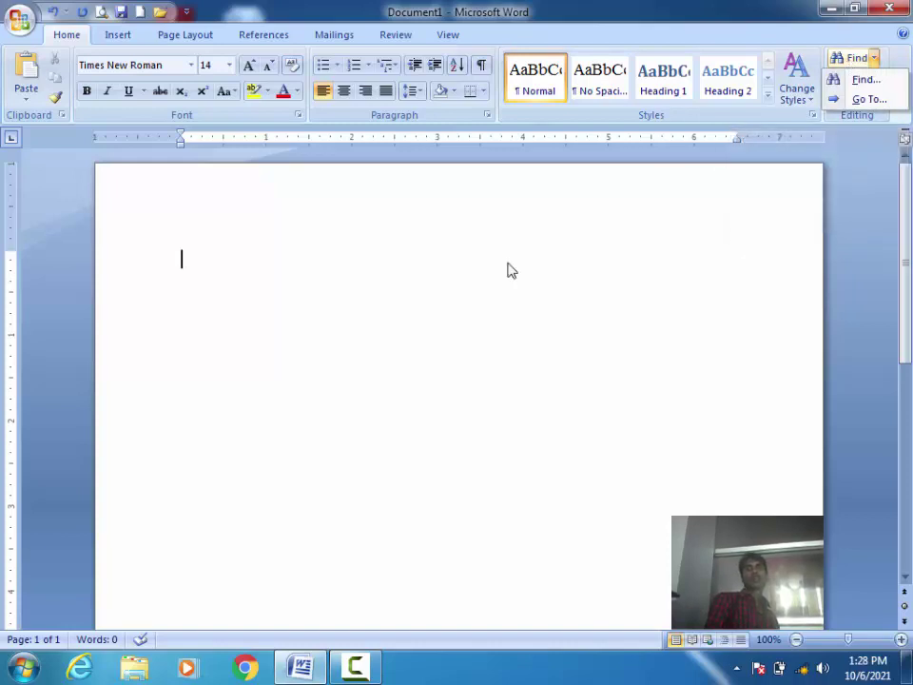
click(457, 295)
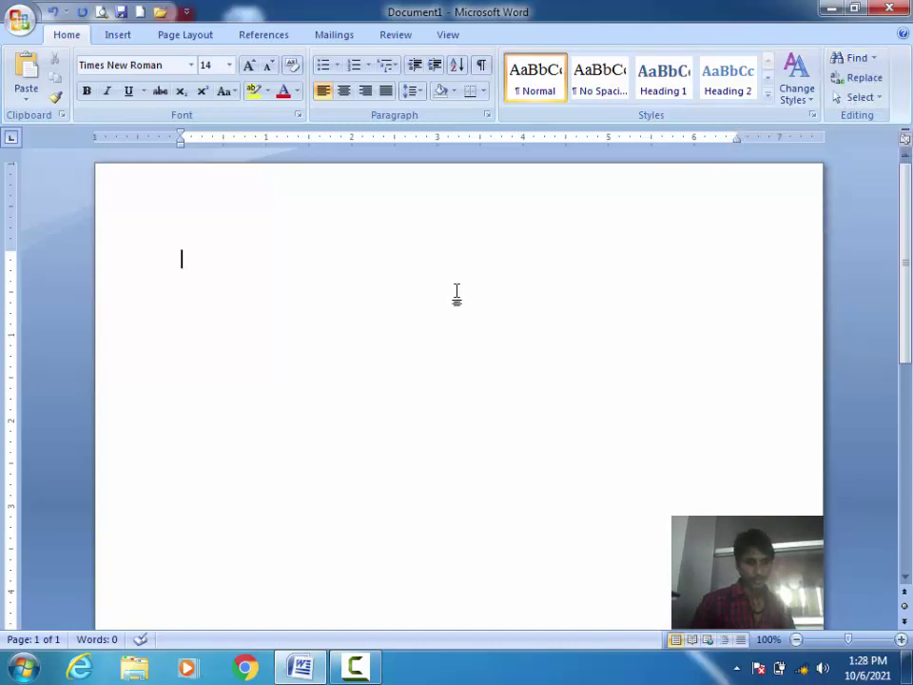
Type a first name and 'Admin' on the first two lines, fixing typos.
text(Semant)
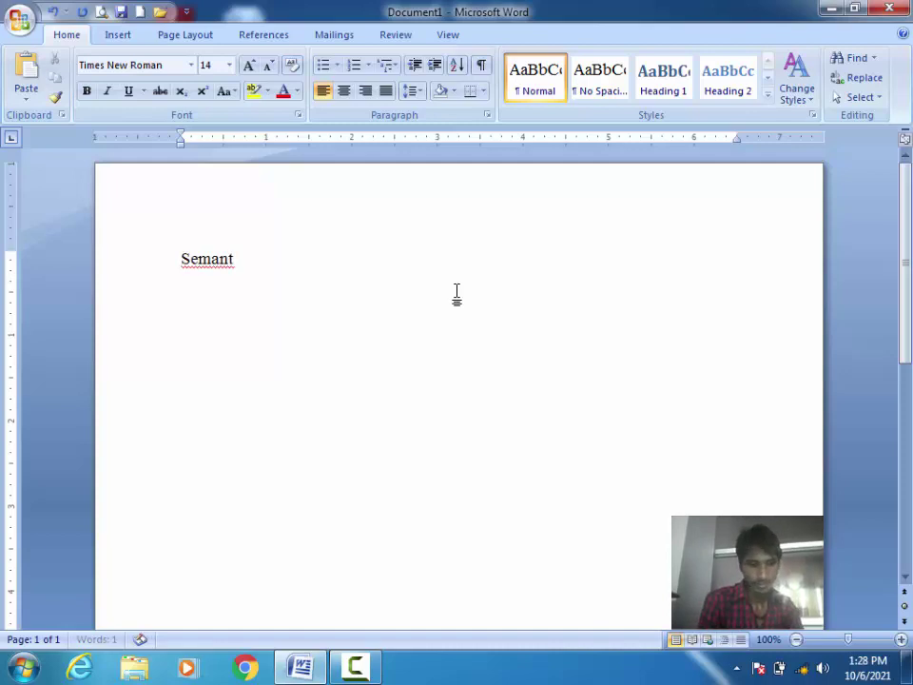
key(Return)
text(admi)
key(BackSpace)
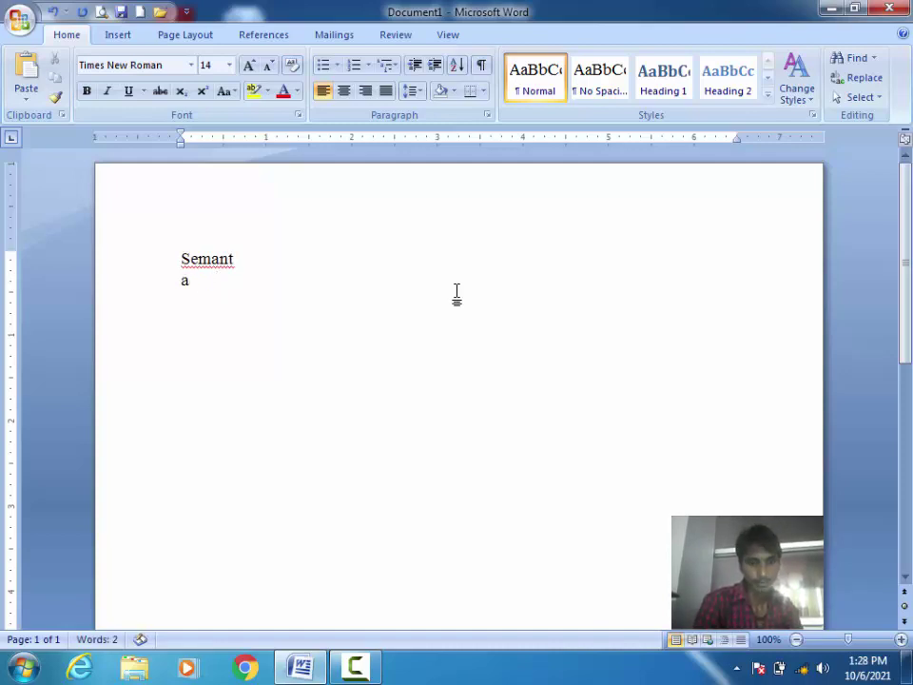
text(admin)
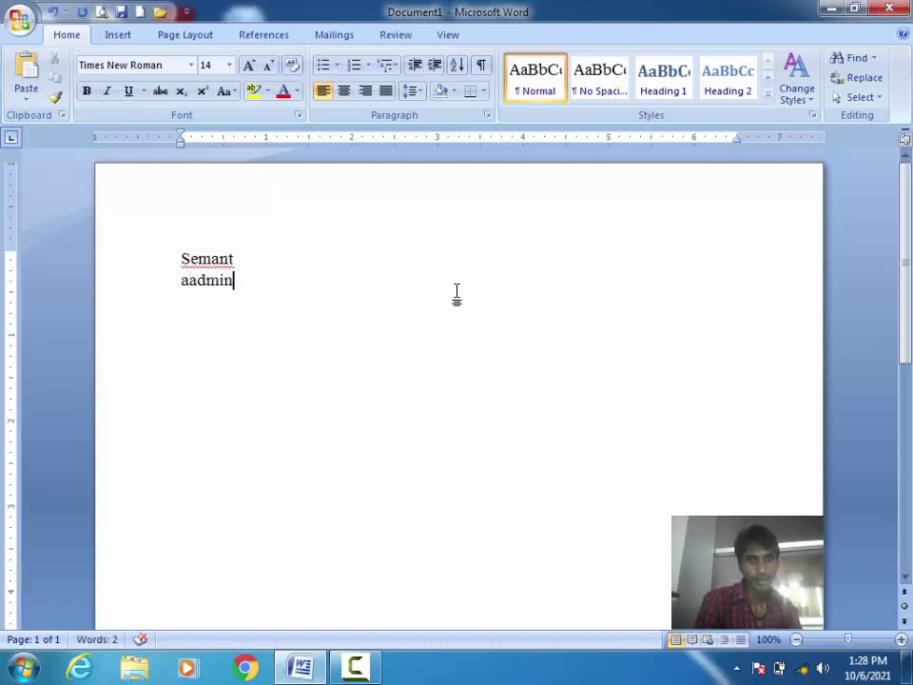
key(Left)
key(BackSpace)
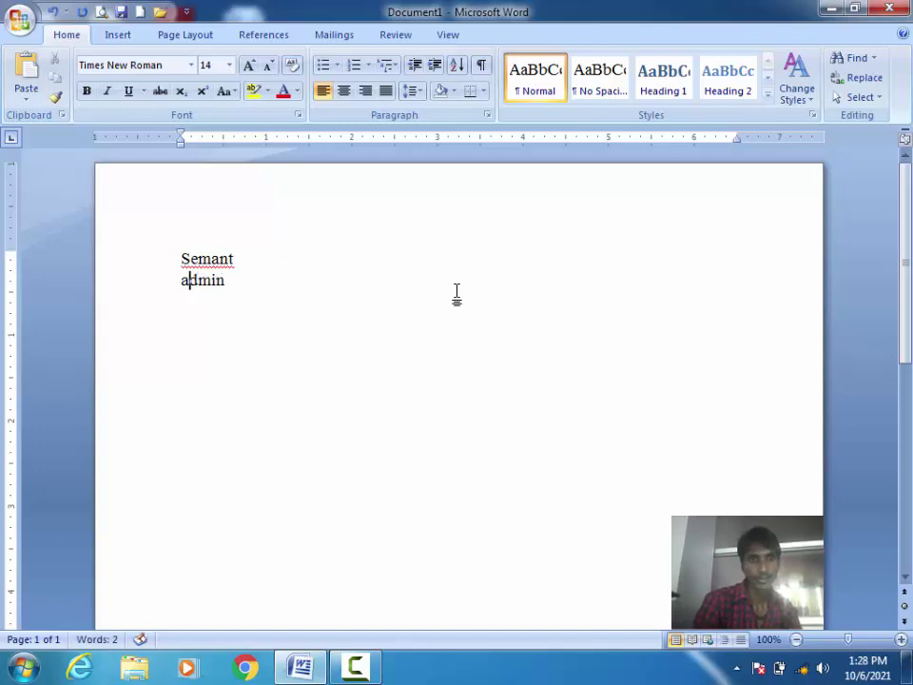
key(Return)
Add 'User' and three more first names, one per line, completing the six-line list.
text(use)
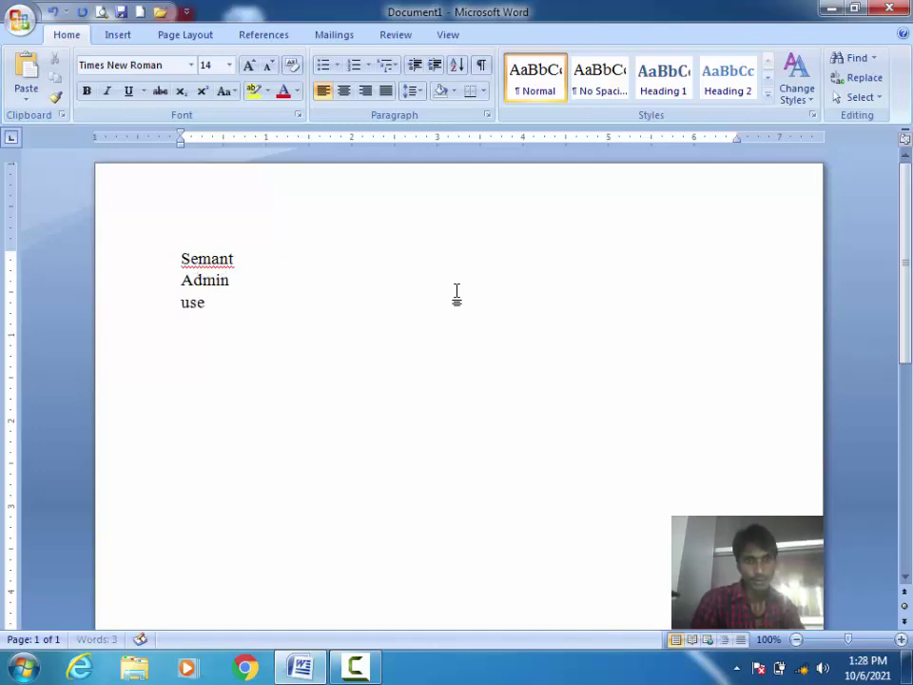
text(r)
key(Return)
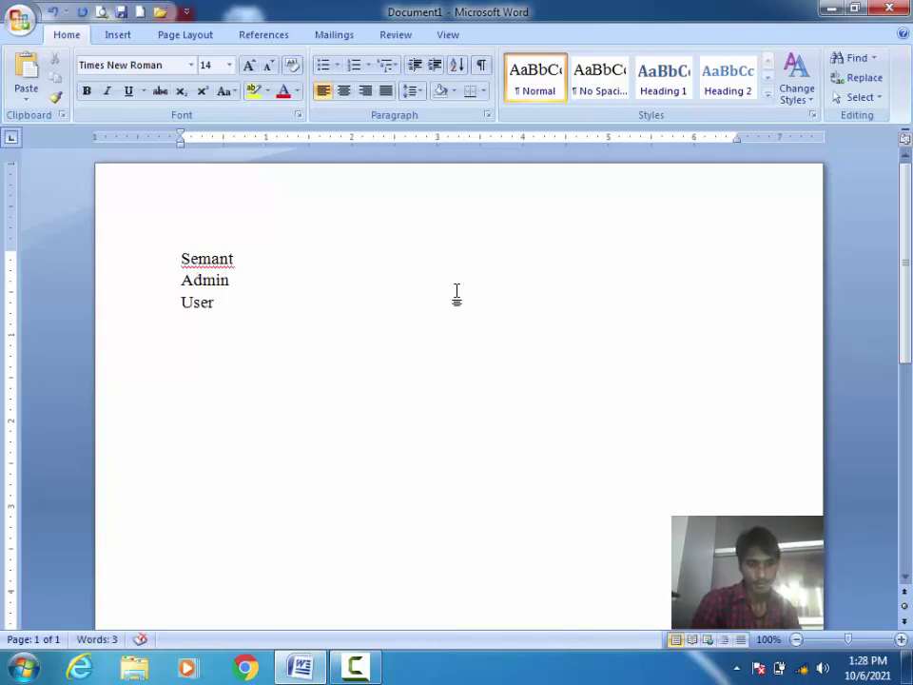
text(amit)
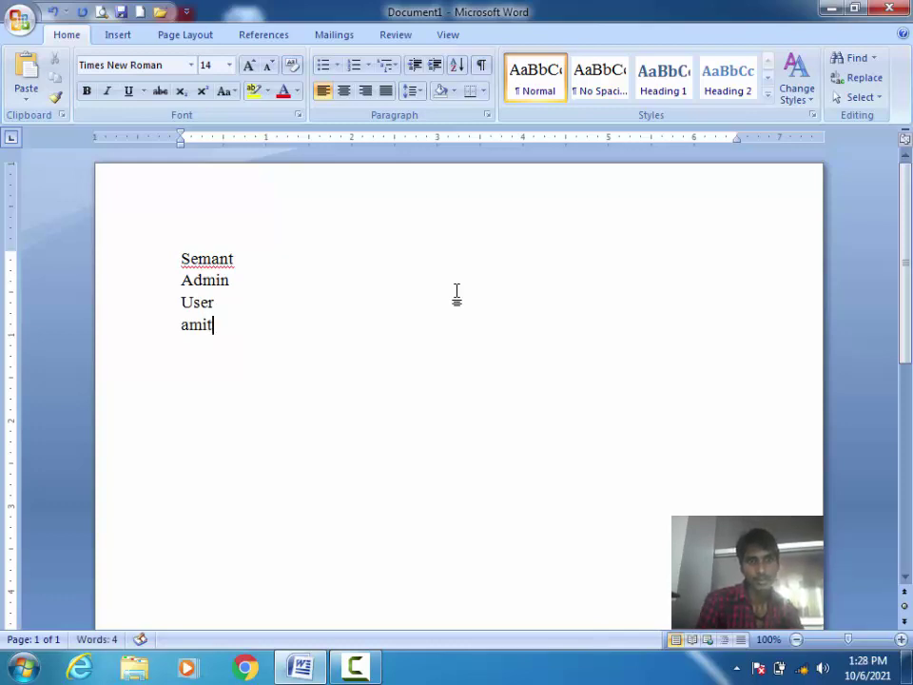
key(Return)
text(A)
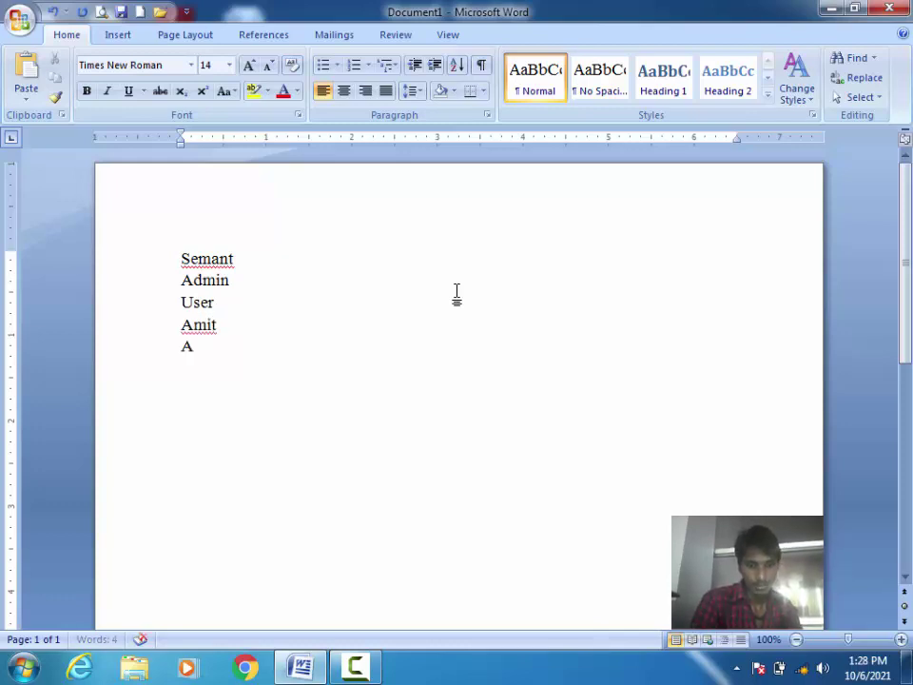
text(nkit)
key(Return)
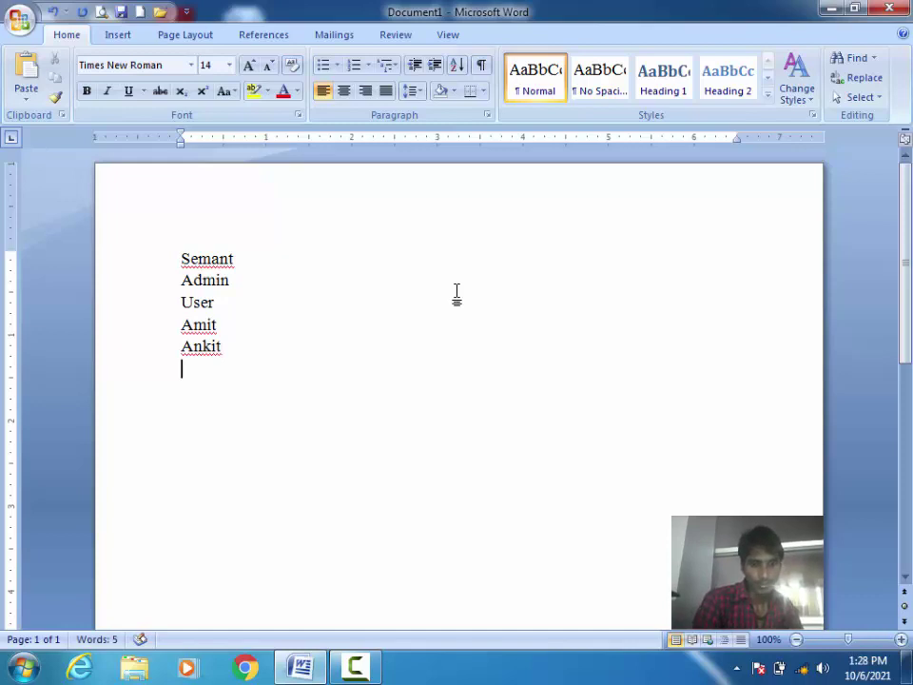
text(Sumit)
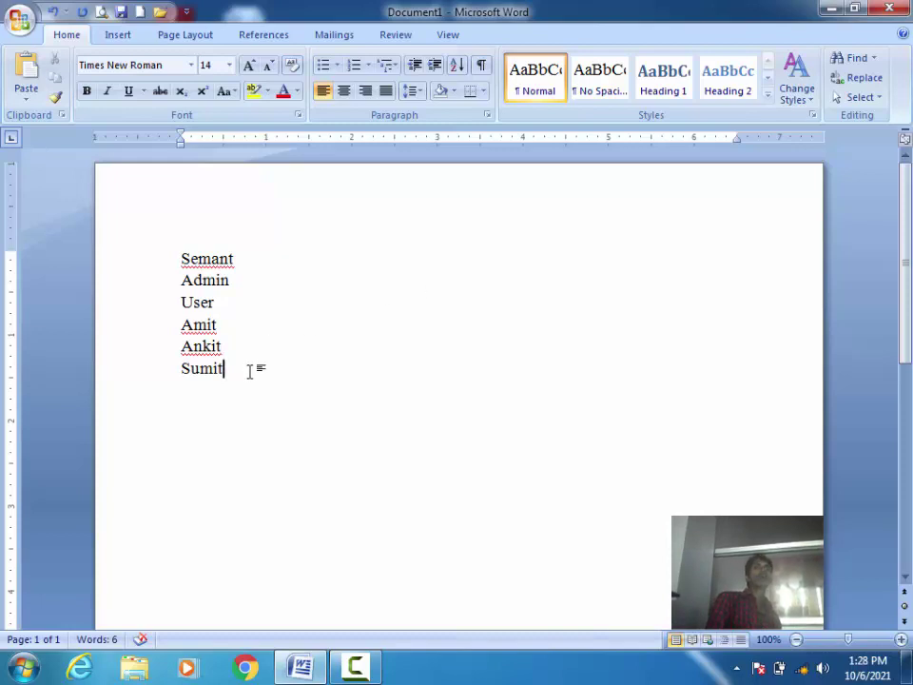
drag(251, 372, 203, 258)
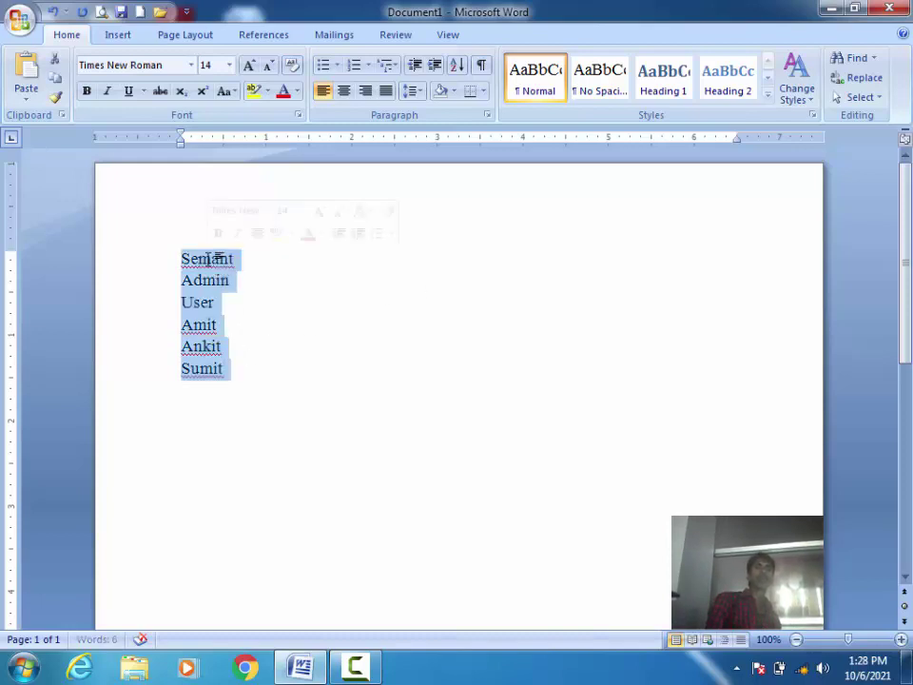
click(280, 384)
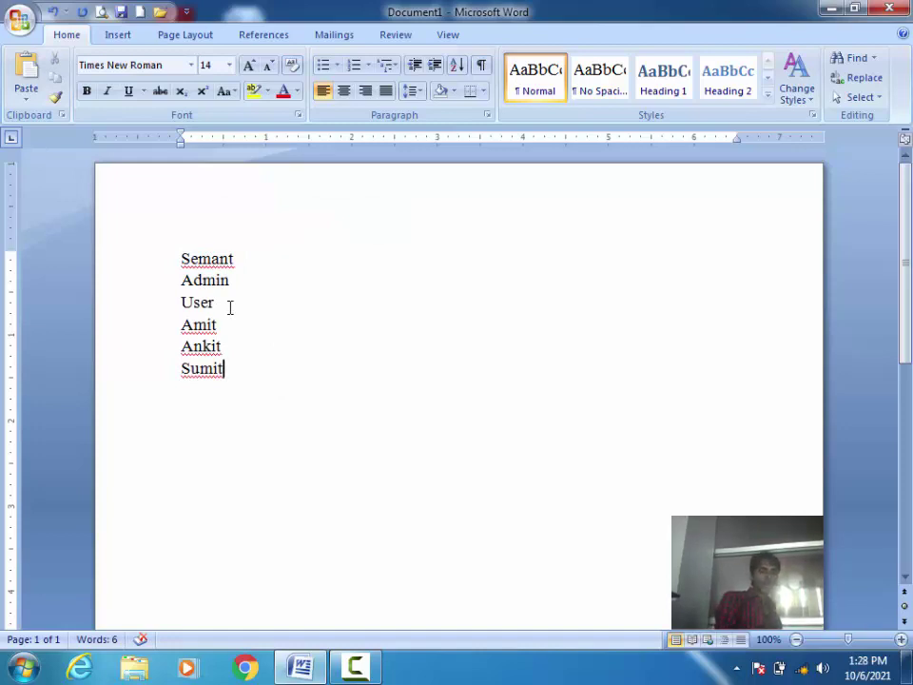
Search for the list's last name and apply Reading Highlight > Highlight All to it.
key(ctrl+f)
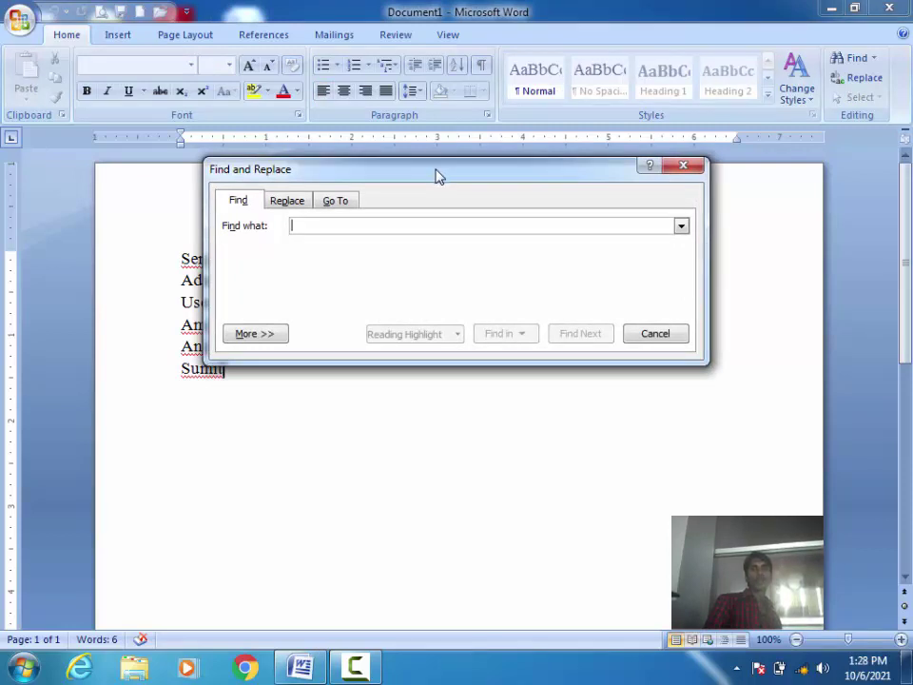
drag(435, 175, 586, 233)
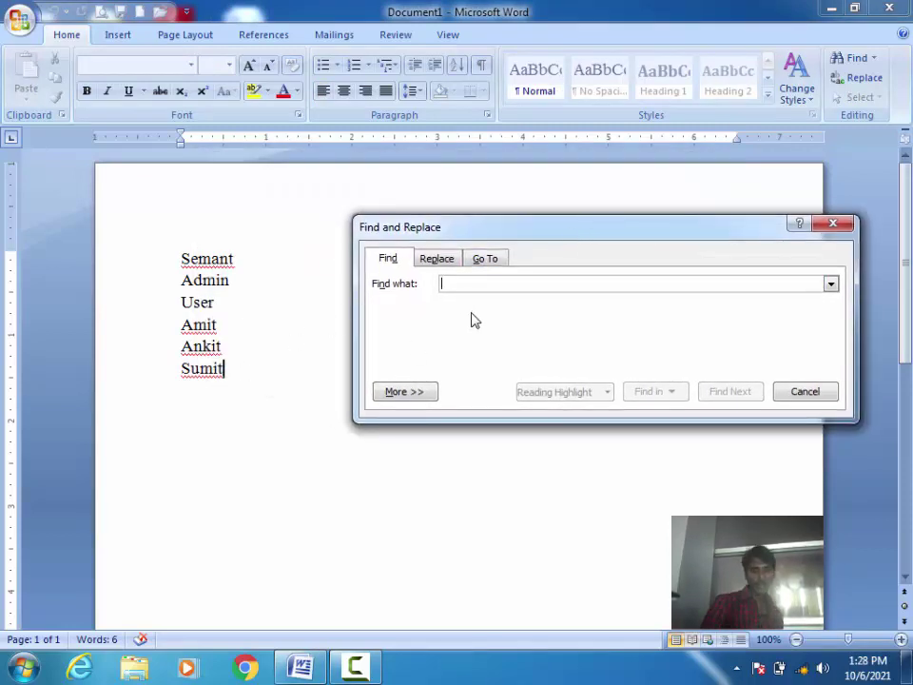
text(Sumit)
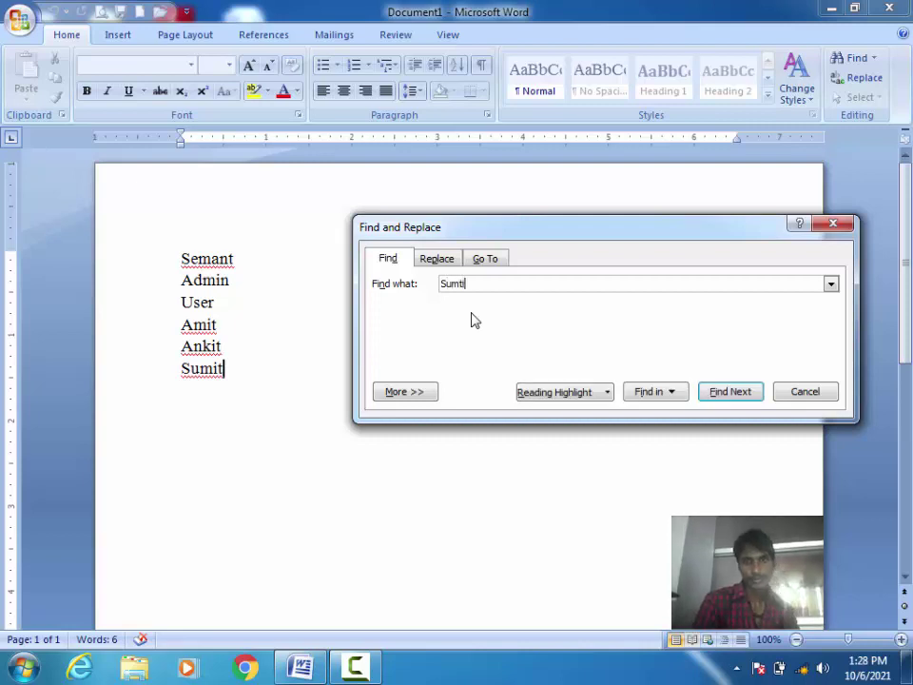
key(BackSpace)
key(BackSpace)
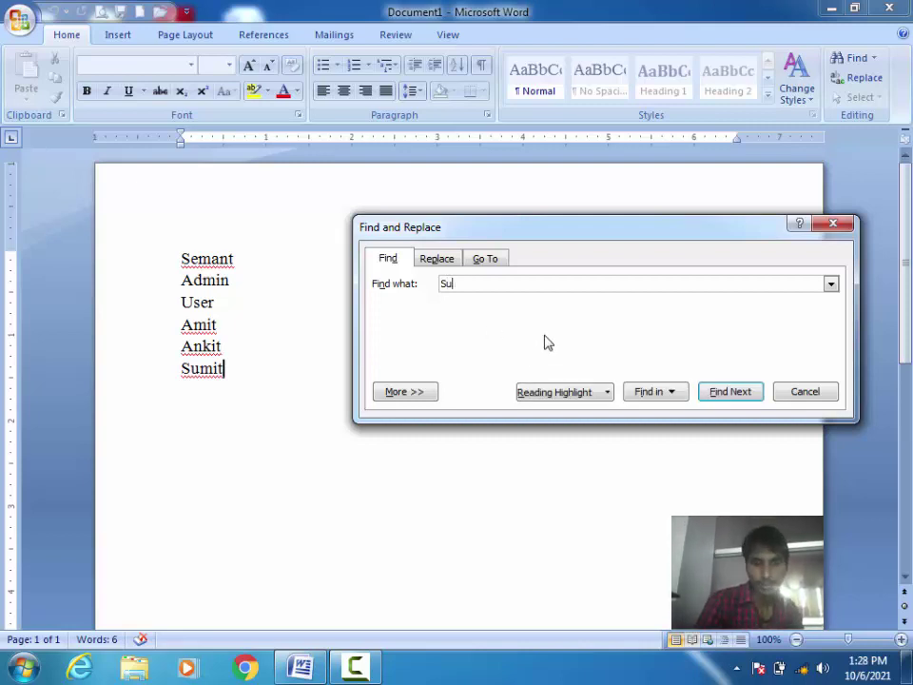
text(mit)
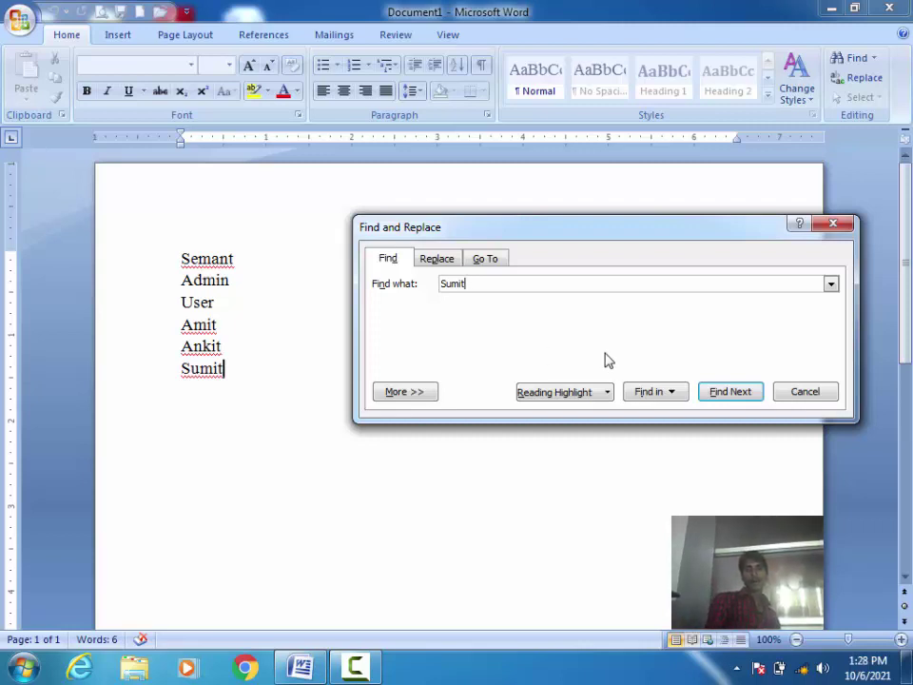
click(718, 397)
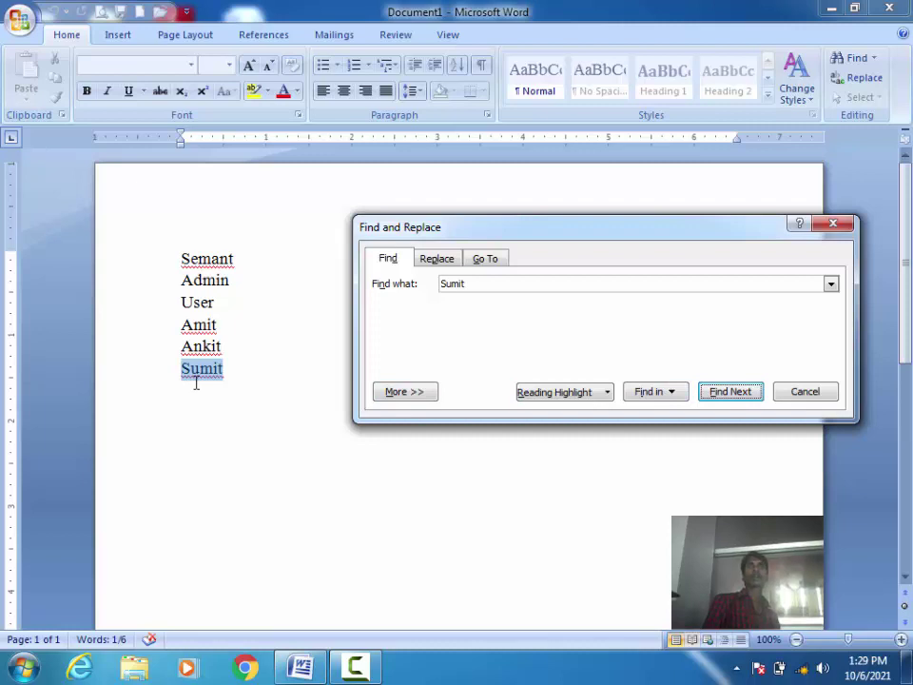
click(568, 398)
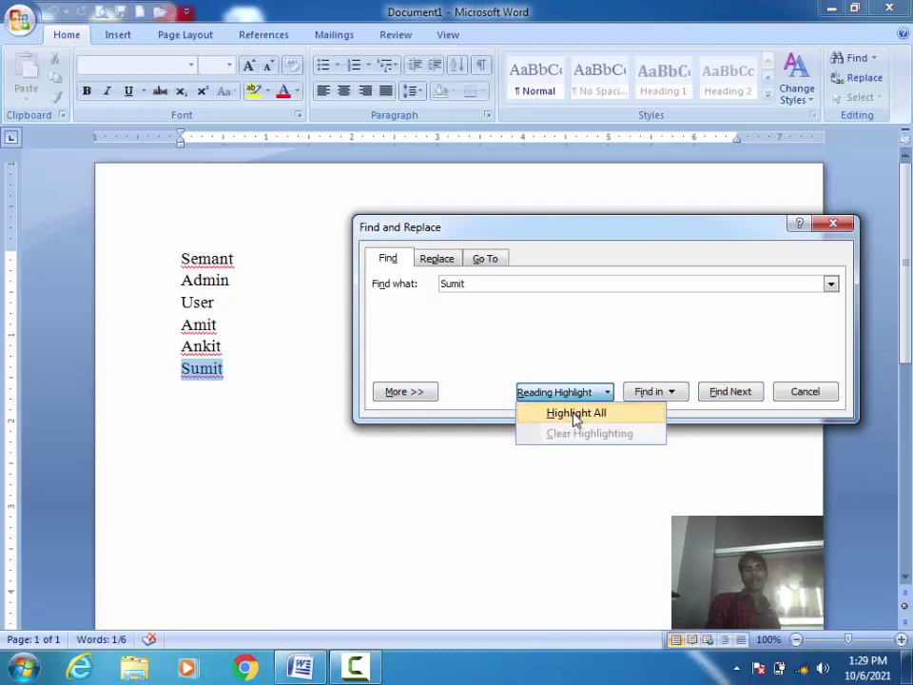
click(575, 414)
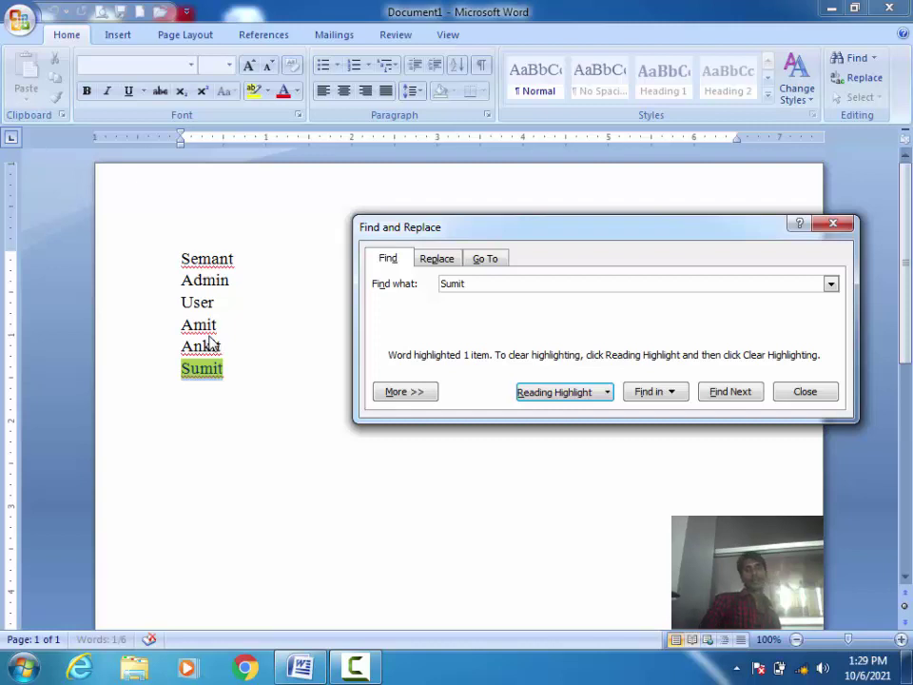
click(437, 259)
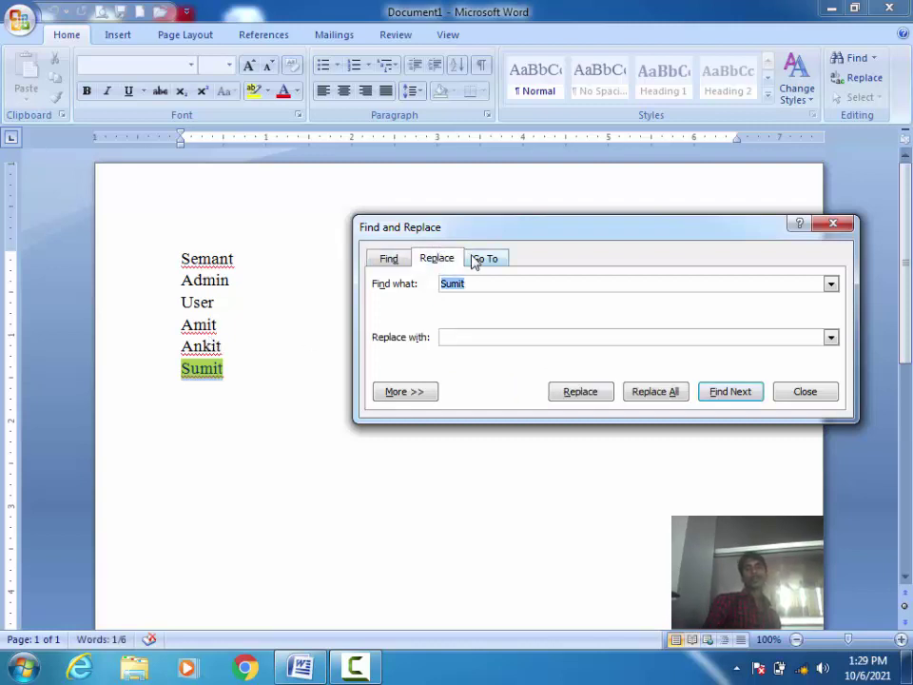
click(483, 259)
click(402, 261)
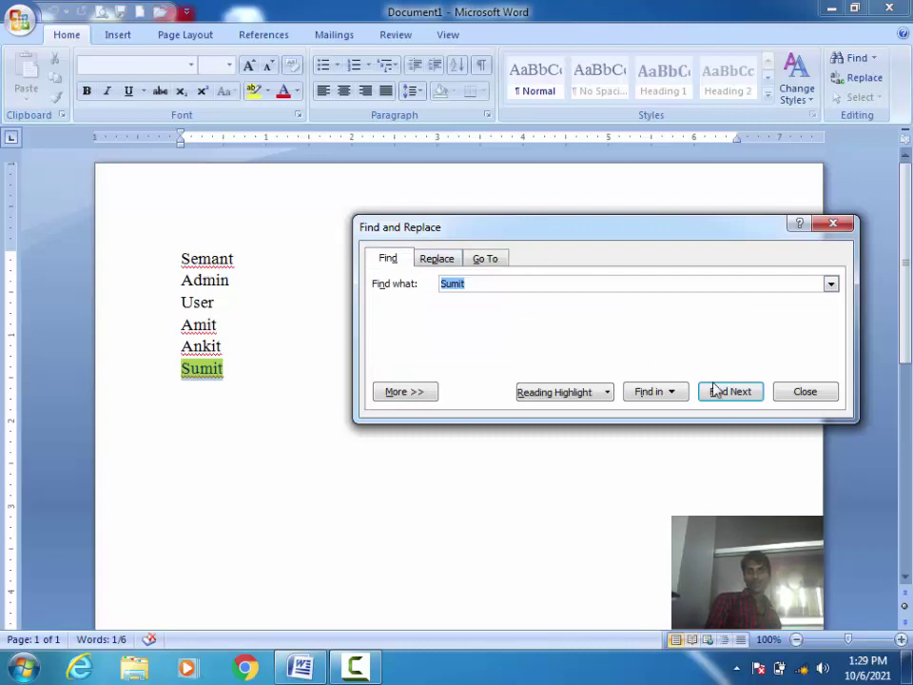
click(660, 393)
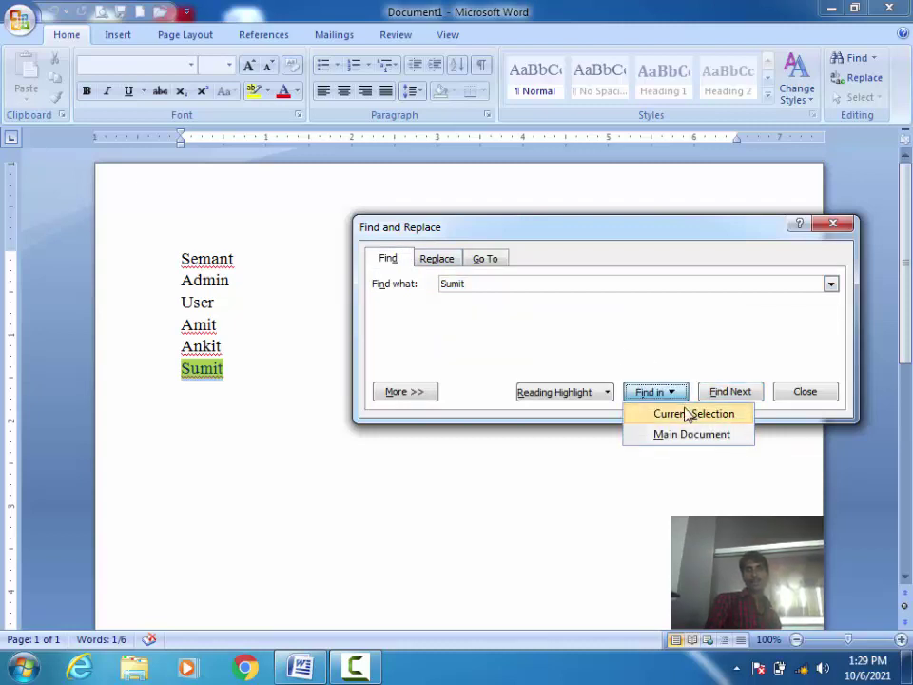
click(687, 413)
click(667, 397)
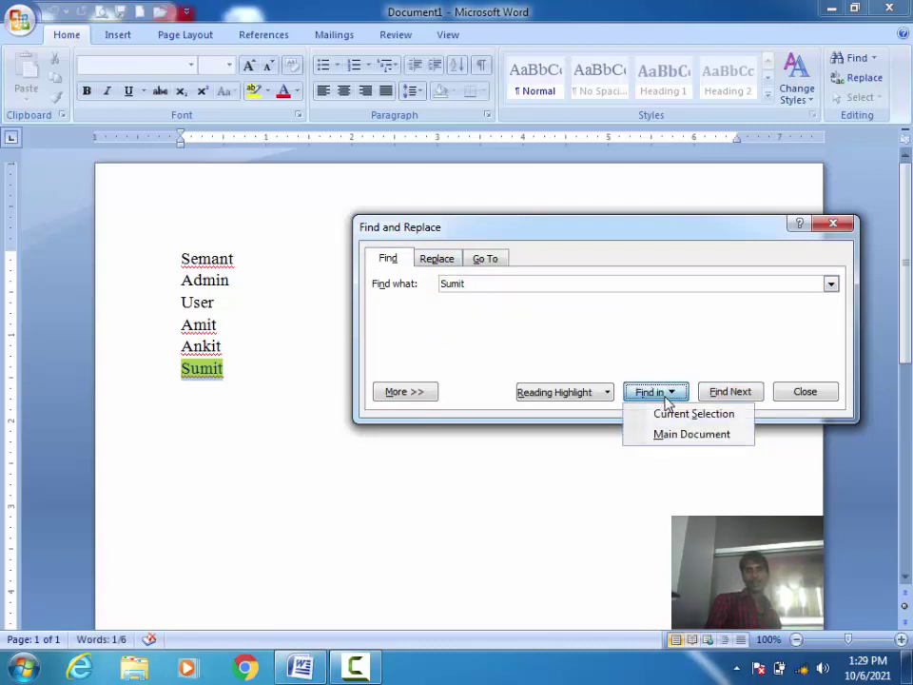
click(683, 434)
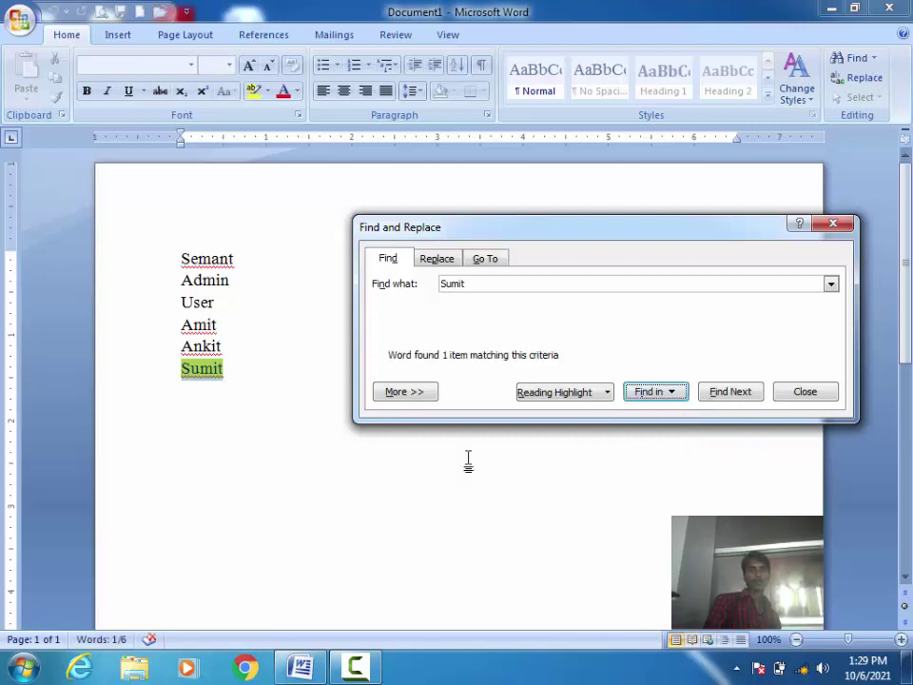
click(745, 387)
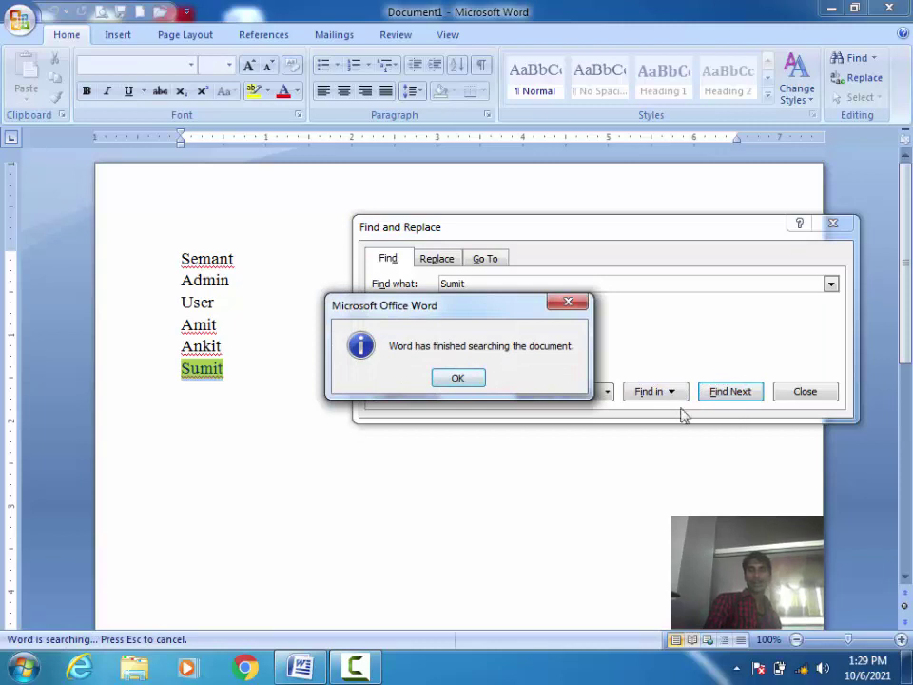
click(455, 379)
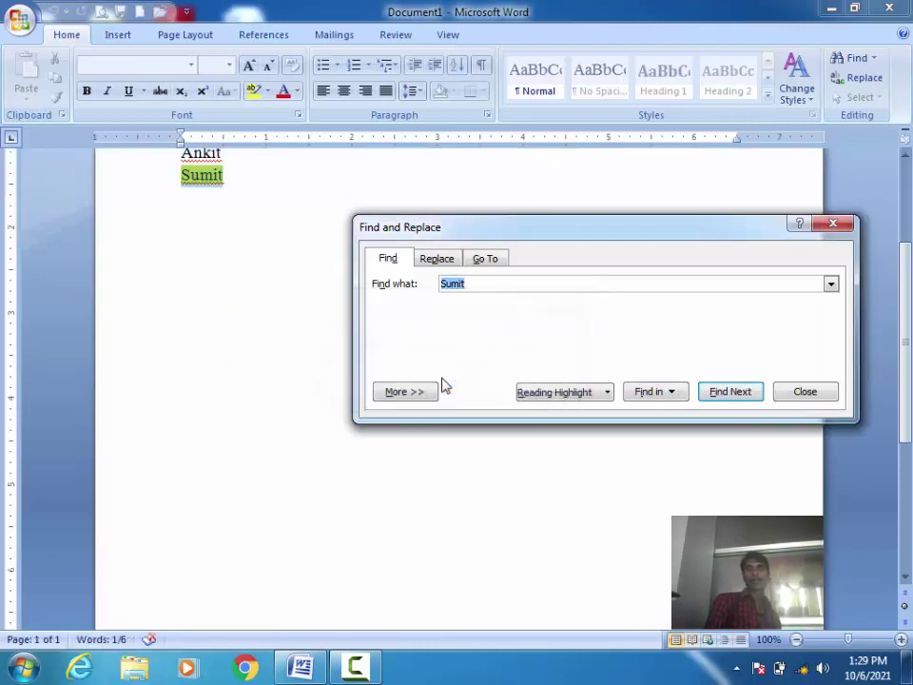
click(732, 395)
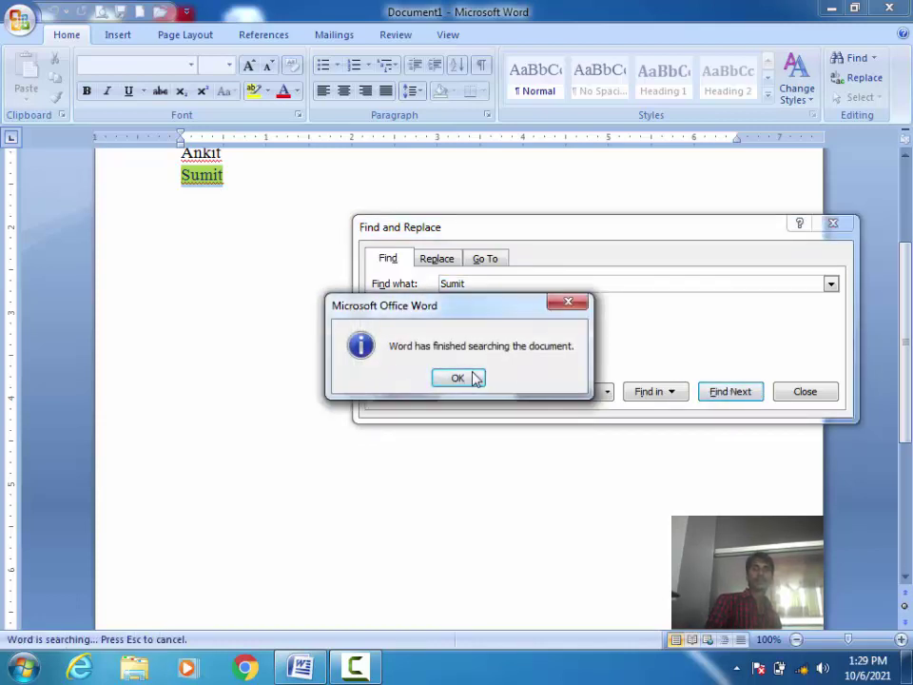
click(471, 379)
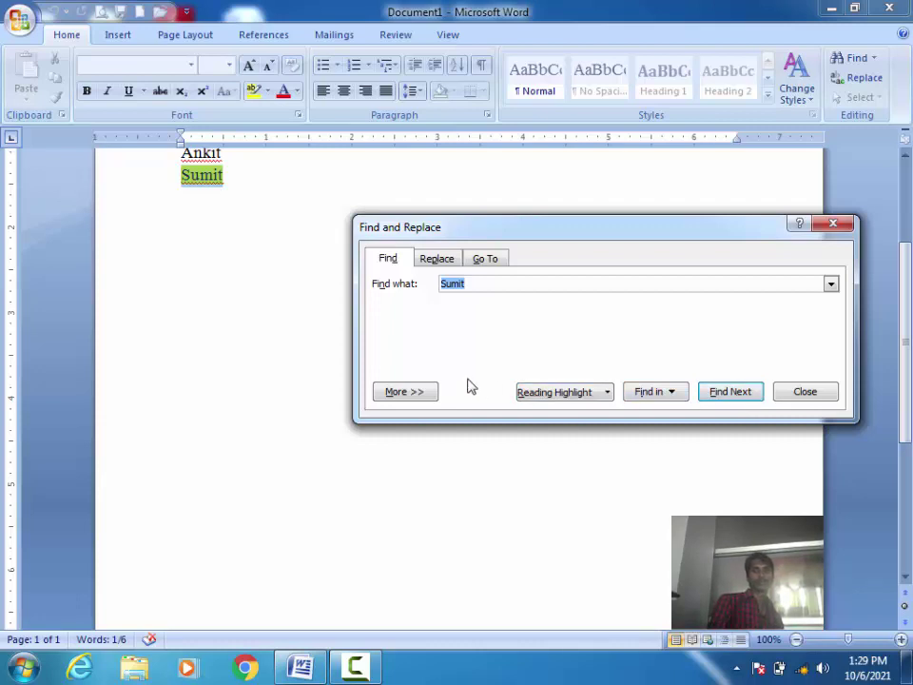
click(407, 392)
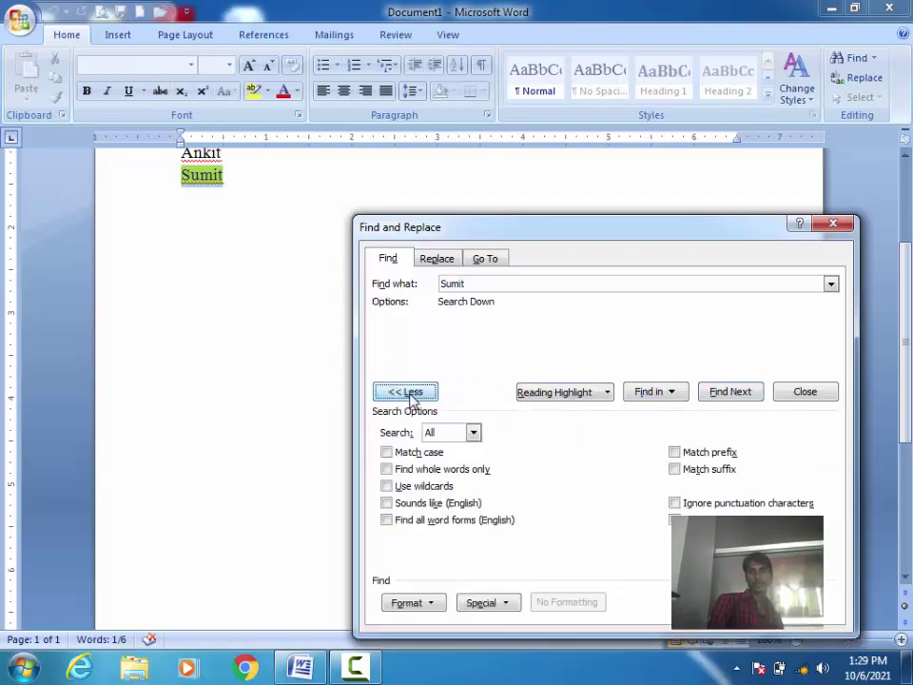
click(704, 453)
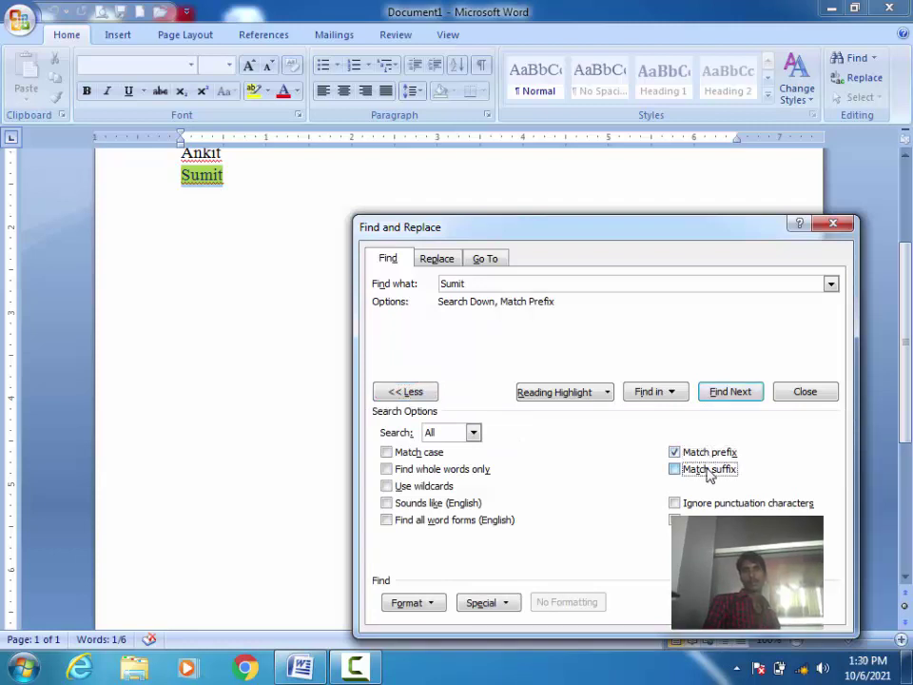
click(708, 470)
click(704, 454)
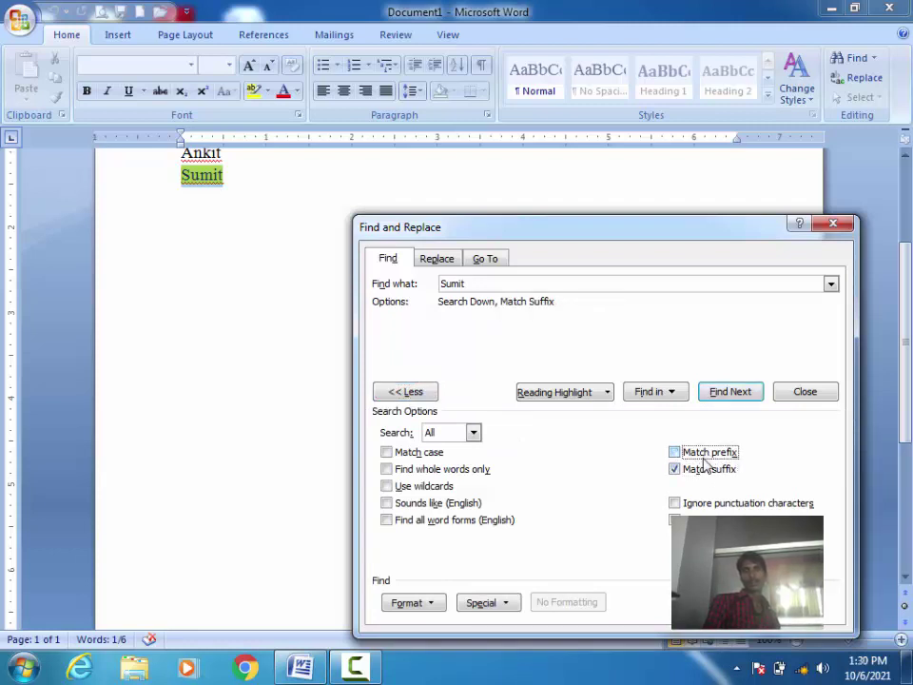
click(708, 474)
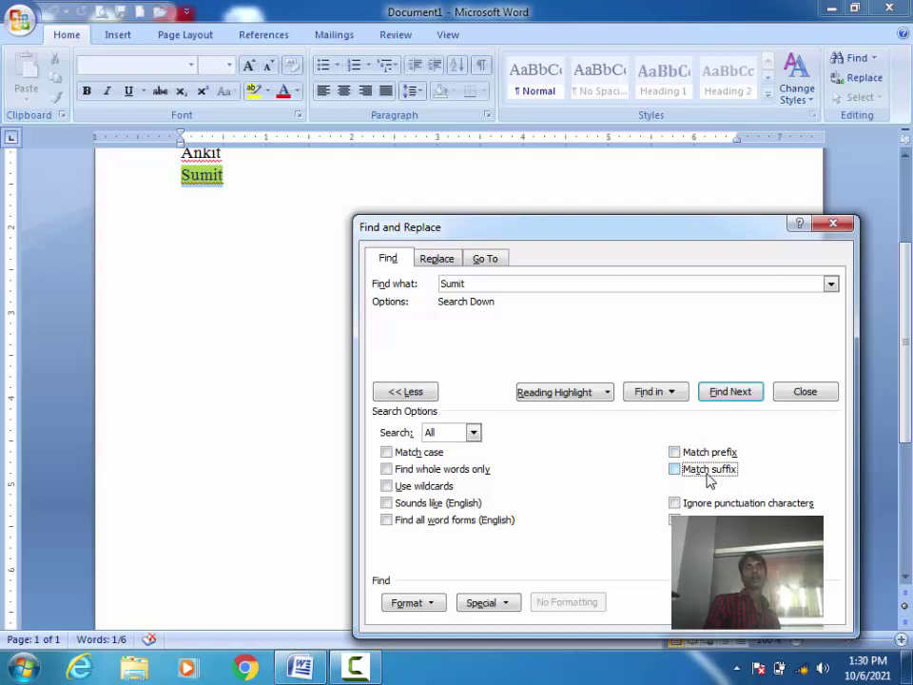
click(404, 454)
click(387, 452)
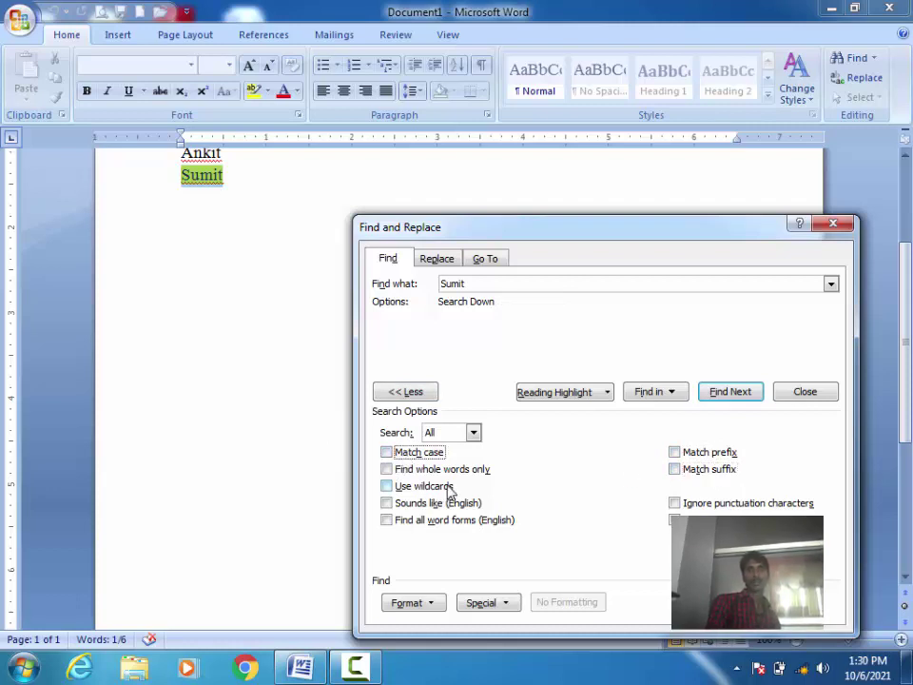
click(409, 392)
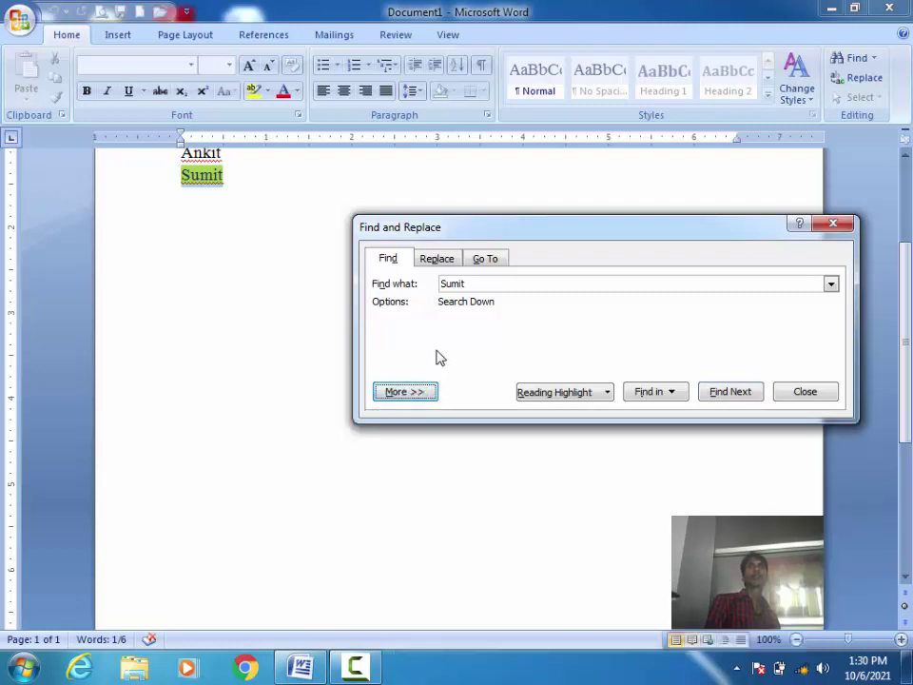
click(512, 283)
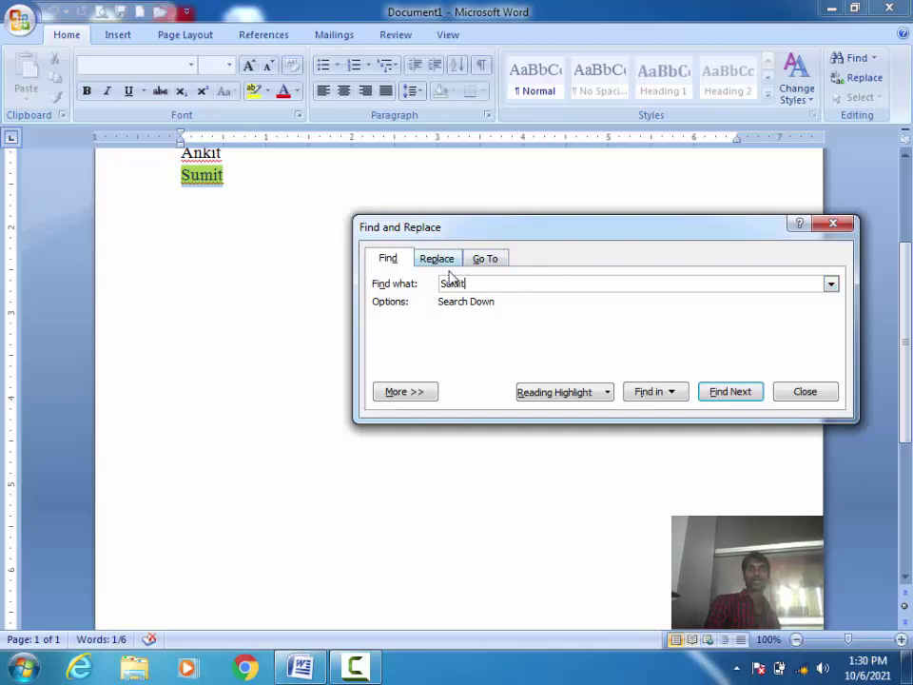
Reopen Find and Replace on the Replace tab, with the cursor in an empty Replace with box.
drag(473, 283, 417, 283)
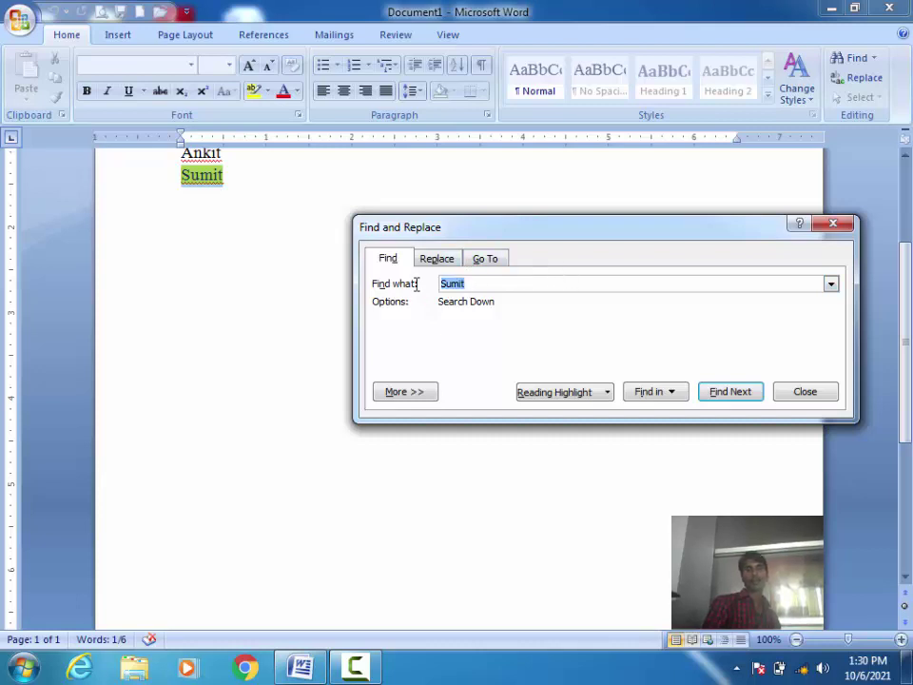
key(BackSpace)
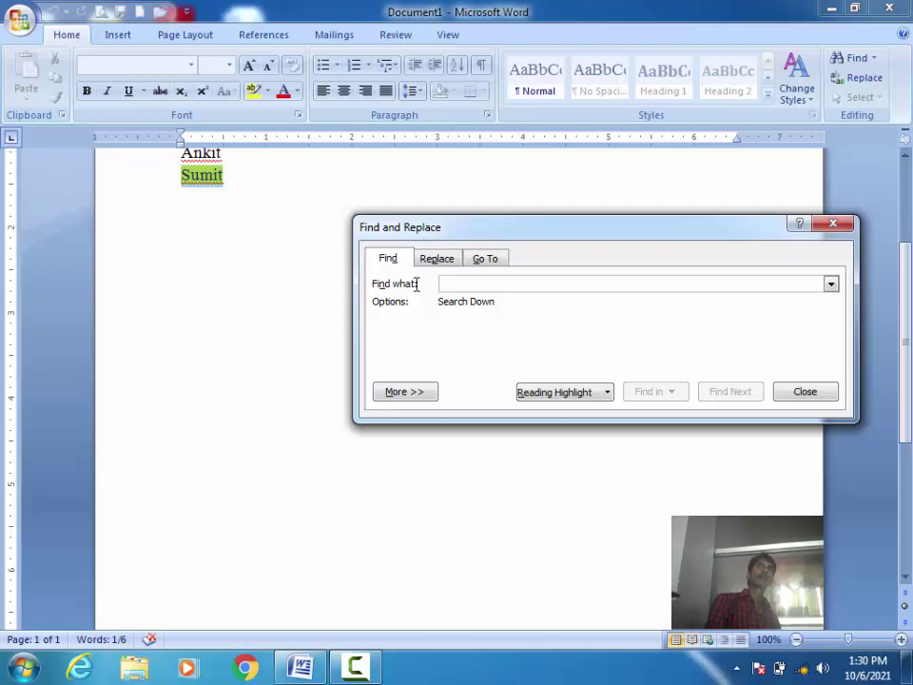
click(436, 260)
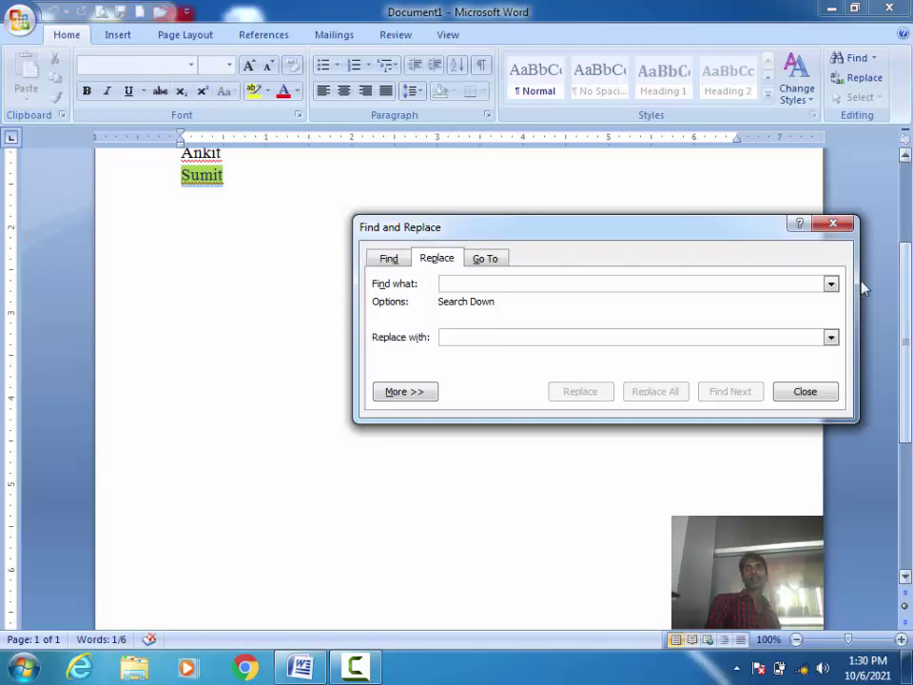
click(835, 225)
drag(911, 297, 911, 238)
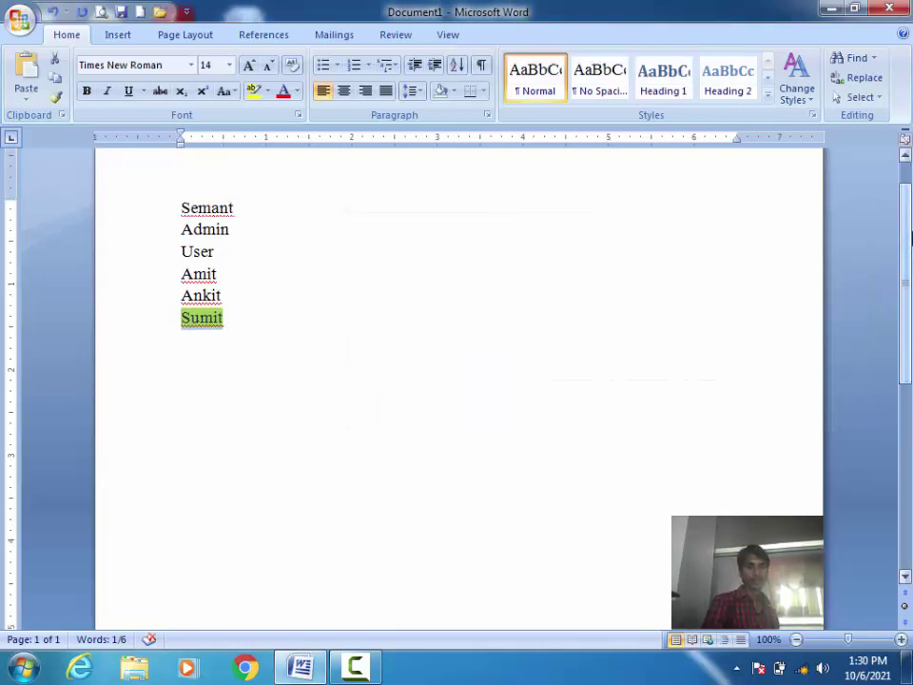
click(864, 77)
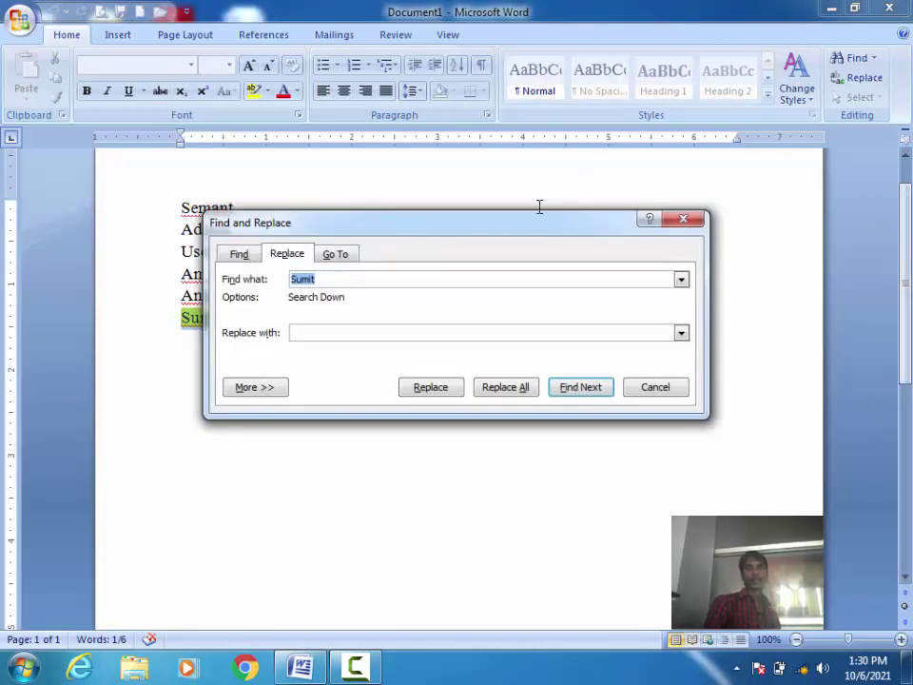
drag(521, 234, 617, 244)
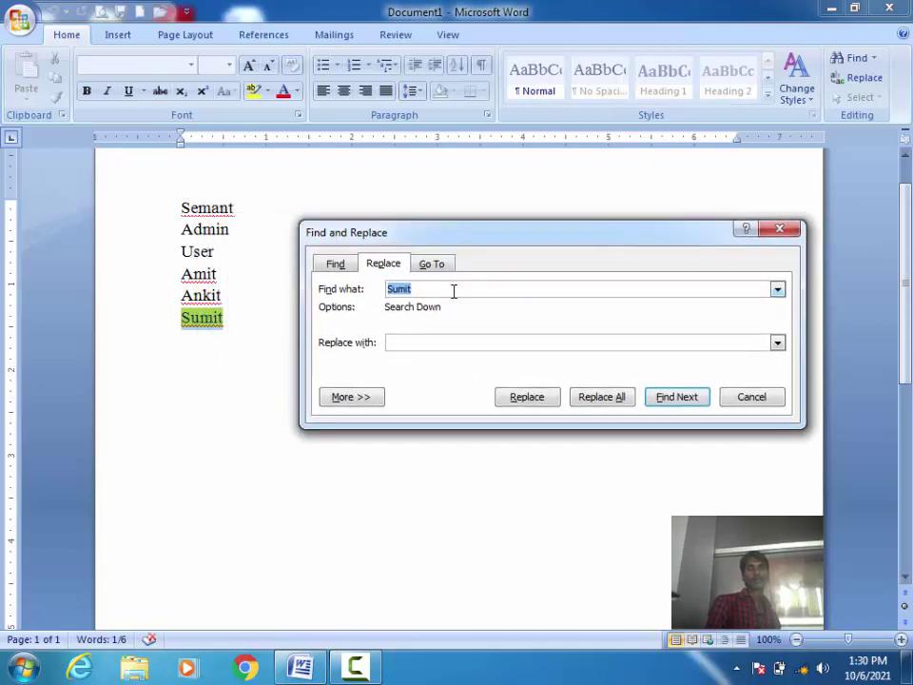
click(429, 345)
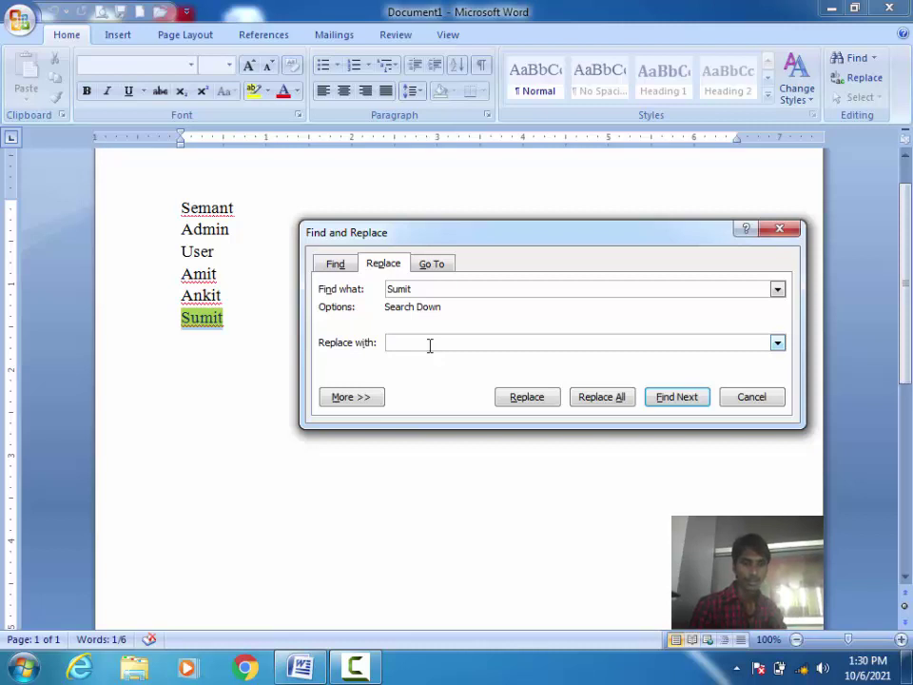
Replace the last list name Sumit with Nisha, dismiss the finished message, and close Find and Replace.
text(Nisha)
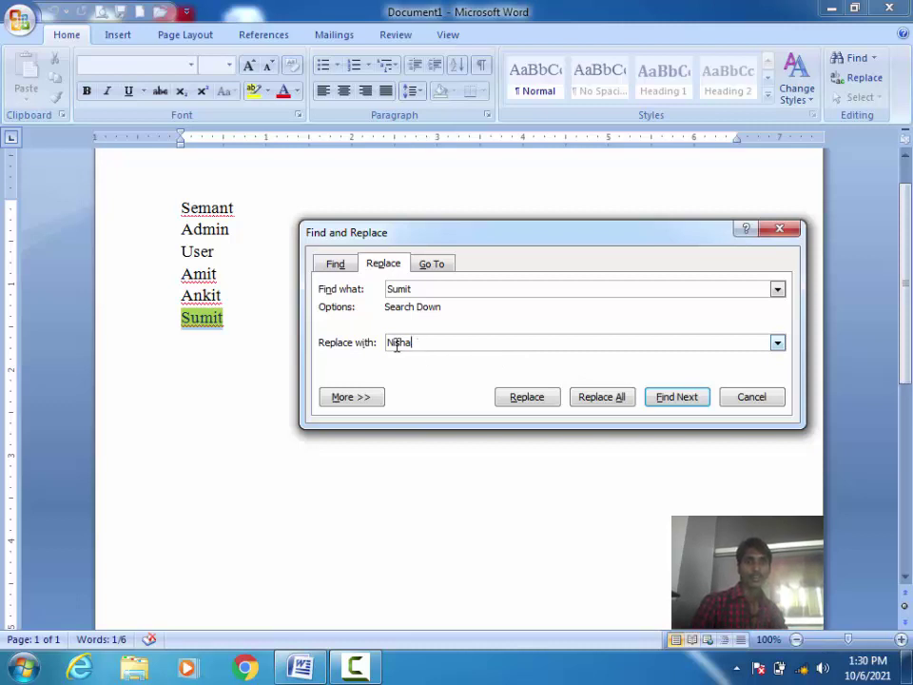
double_click(390, 343)
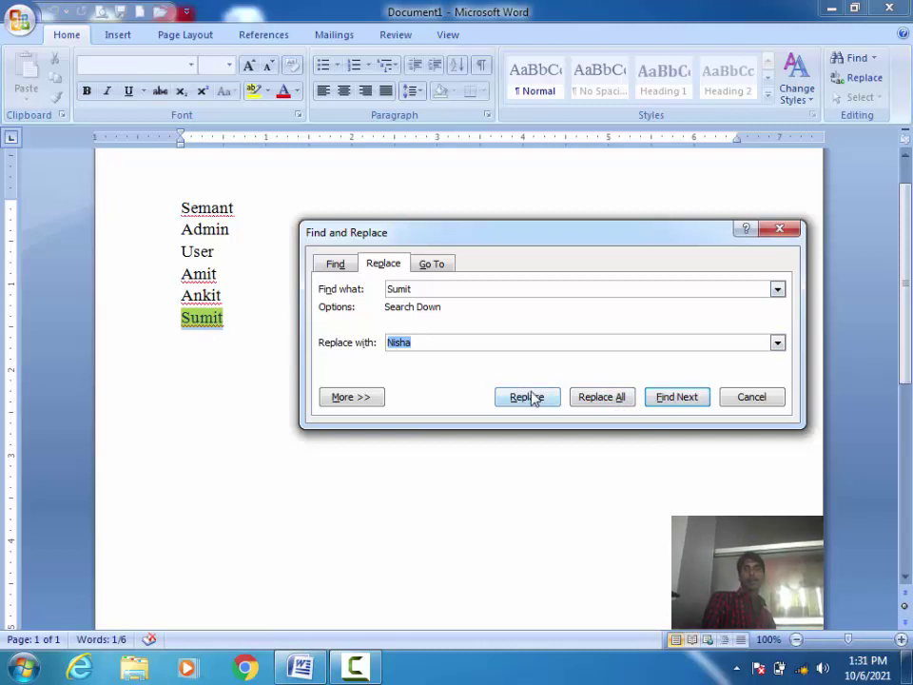
click(687, 397)
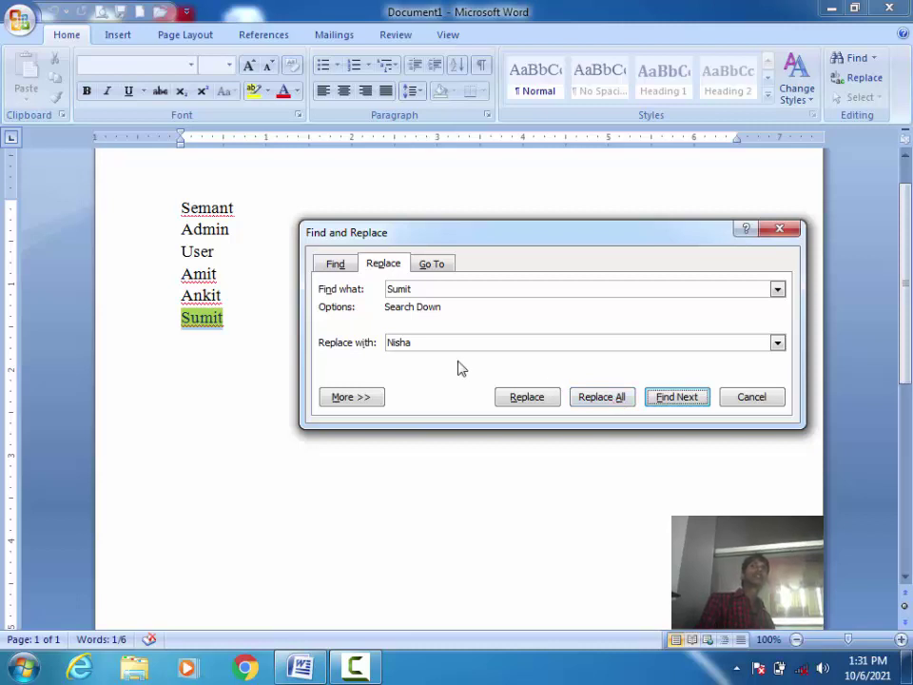
click(525, 398)
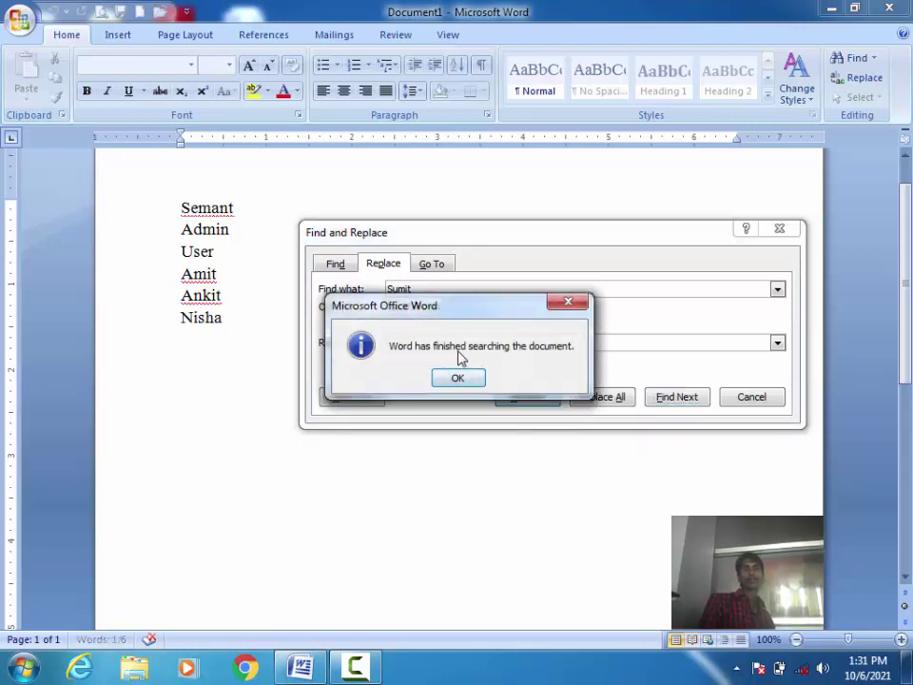
click(463, 381)
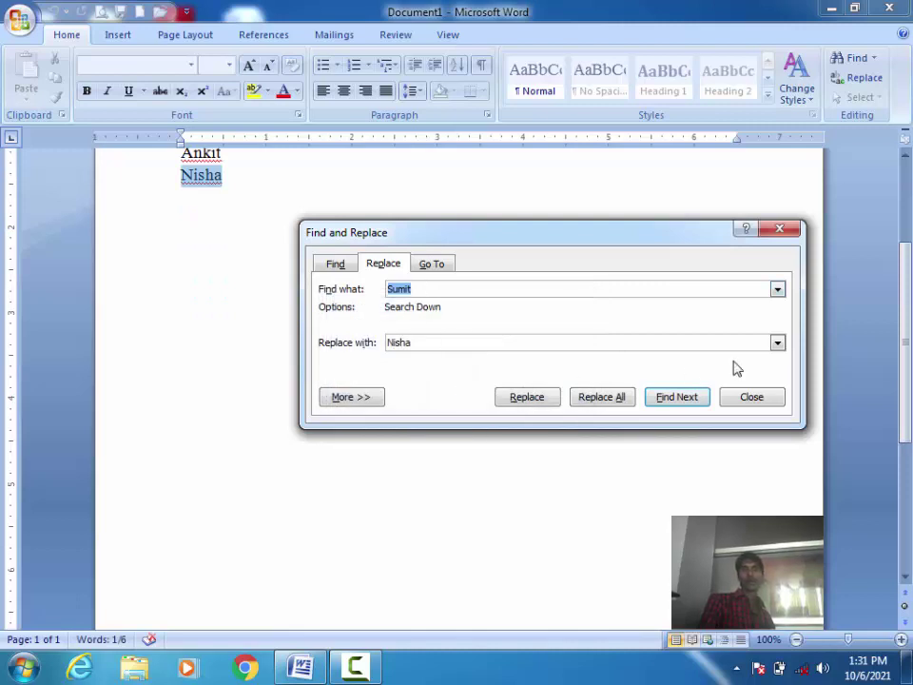
click(884, 286)
click(748, 396)
scroll(295, 334, up, 2)
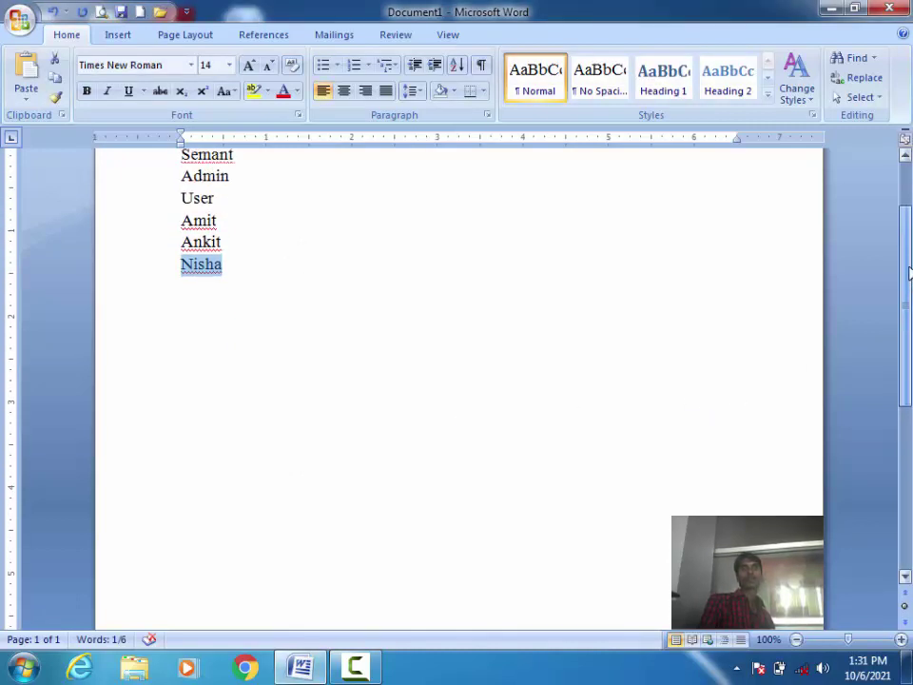
scroll(294, 335, up, 1)
click(285, 324)
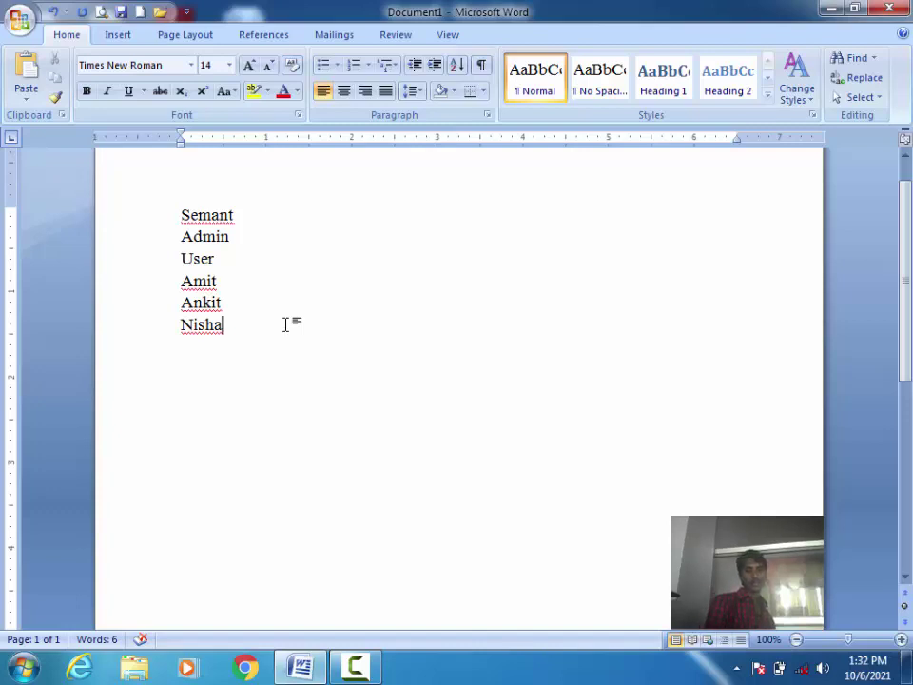
key(ctrl+h)
click(445, 265)
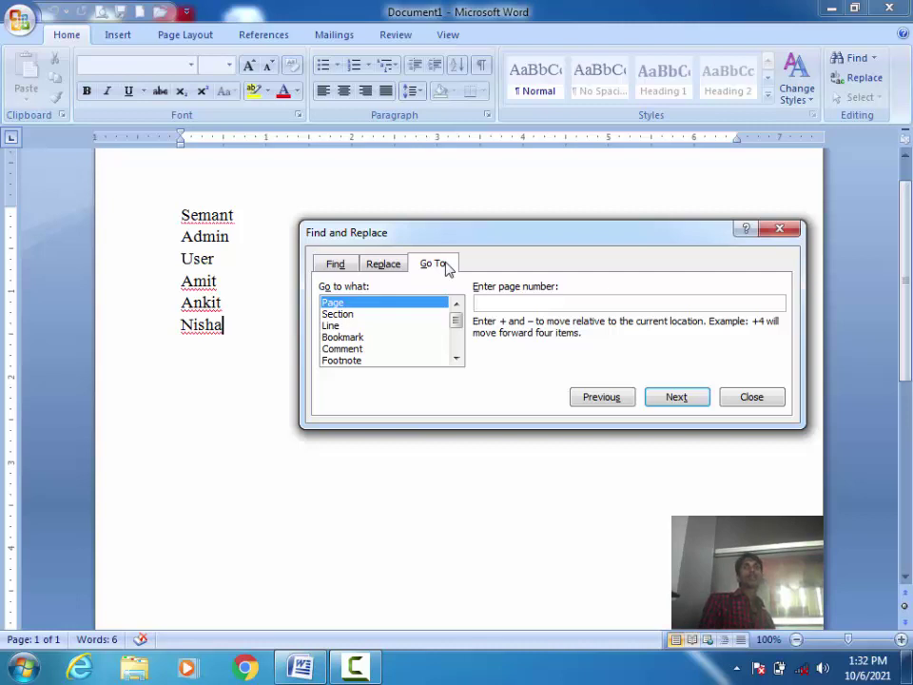
click(781, 229)
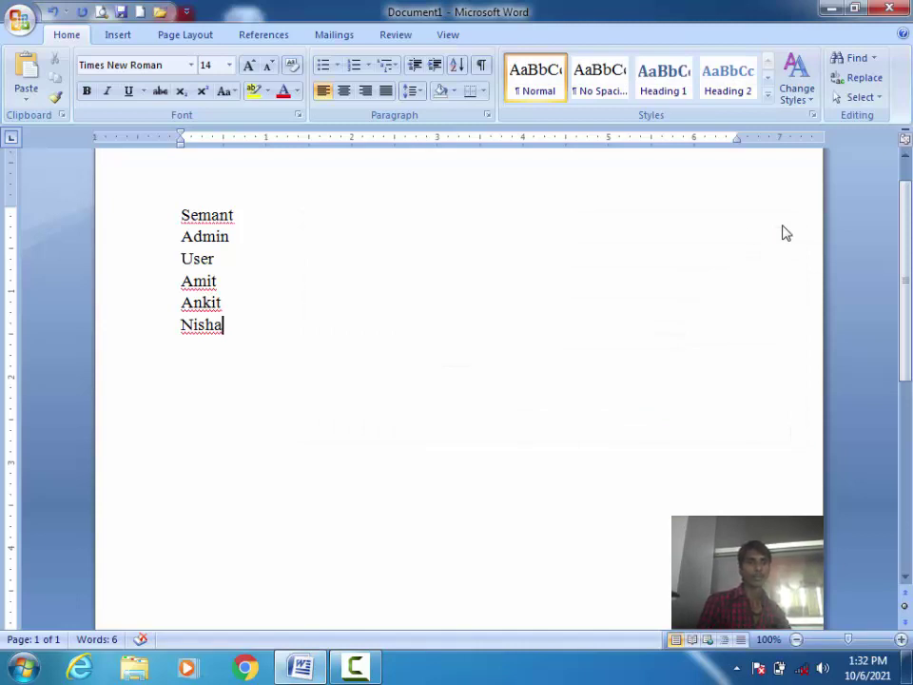
Paste to extend the document to 18 pages, type Nisha at a page top, and open Go To.
click(182, 42)
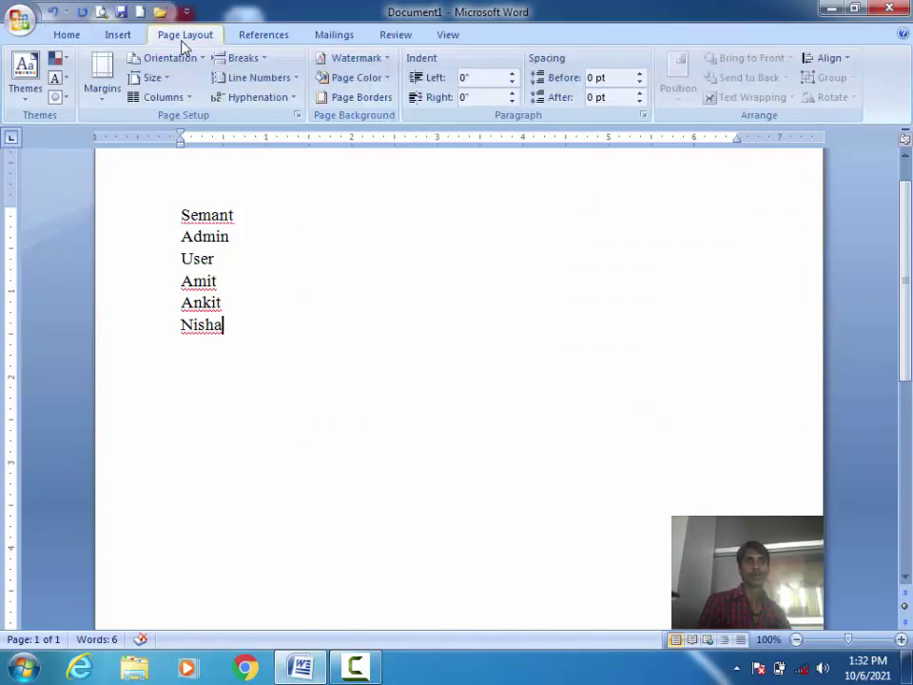
click(66, 35)
key(ctrl+v)
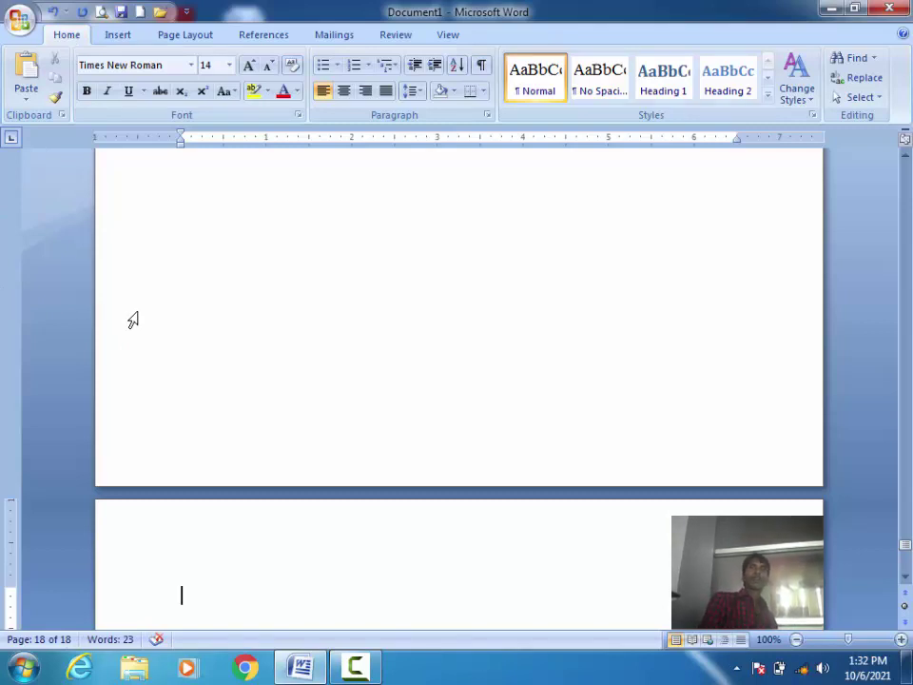
scroll(133, 320, down, 8)
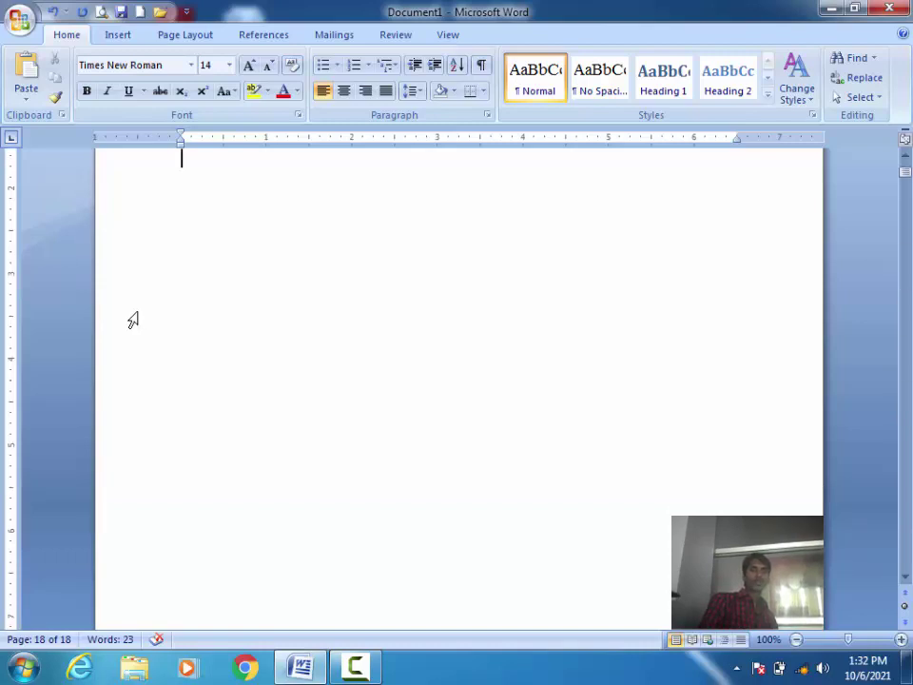
text(Nisha)
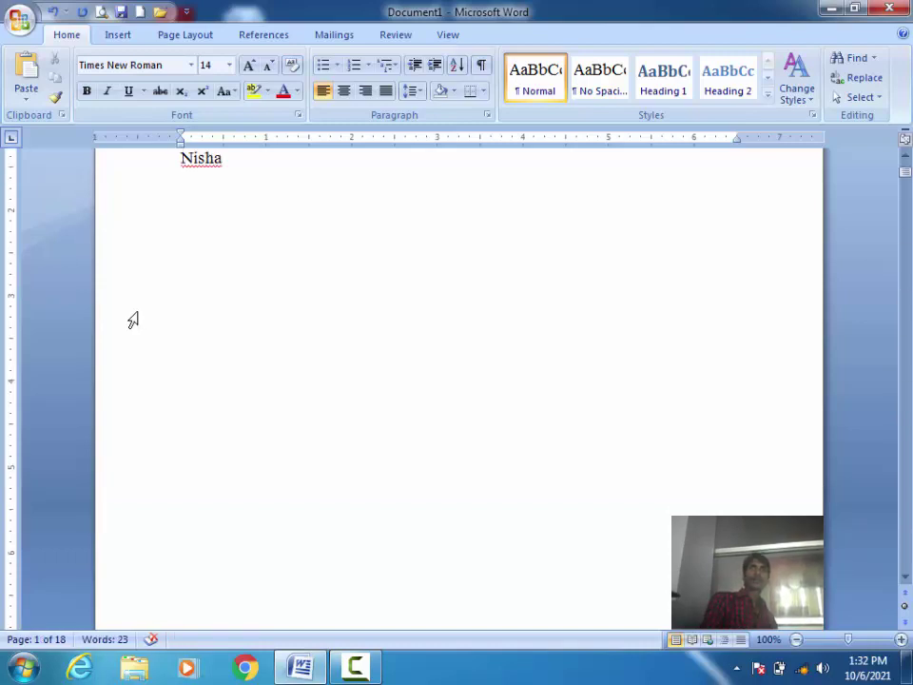
key(ctrl+g)
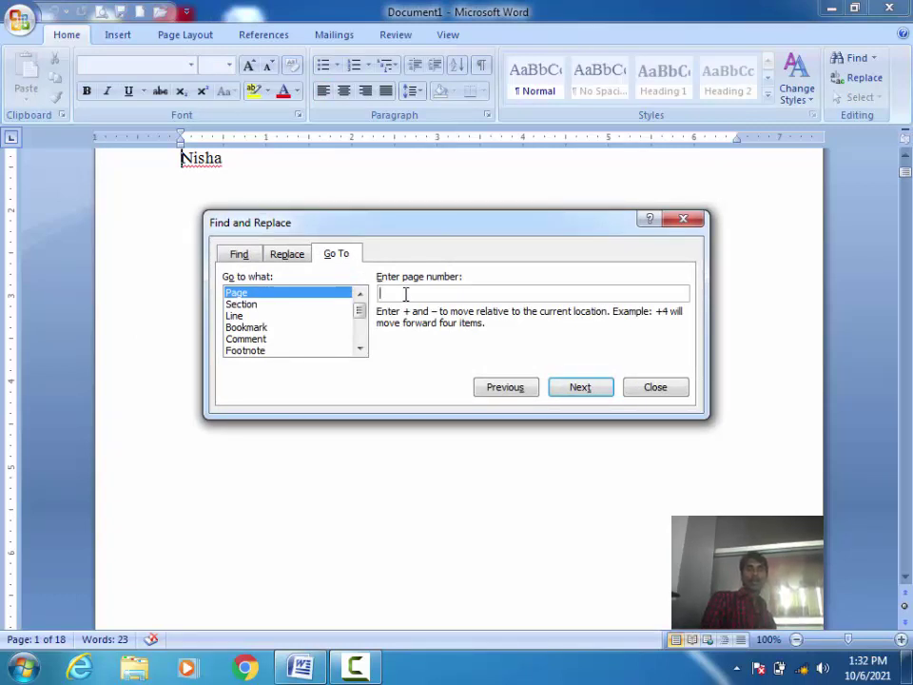
Toggle the Go To target between Page and Section, then close and reopen Go To from the Find menu.
click(245, 305)
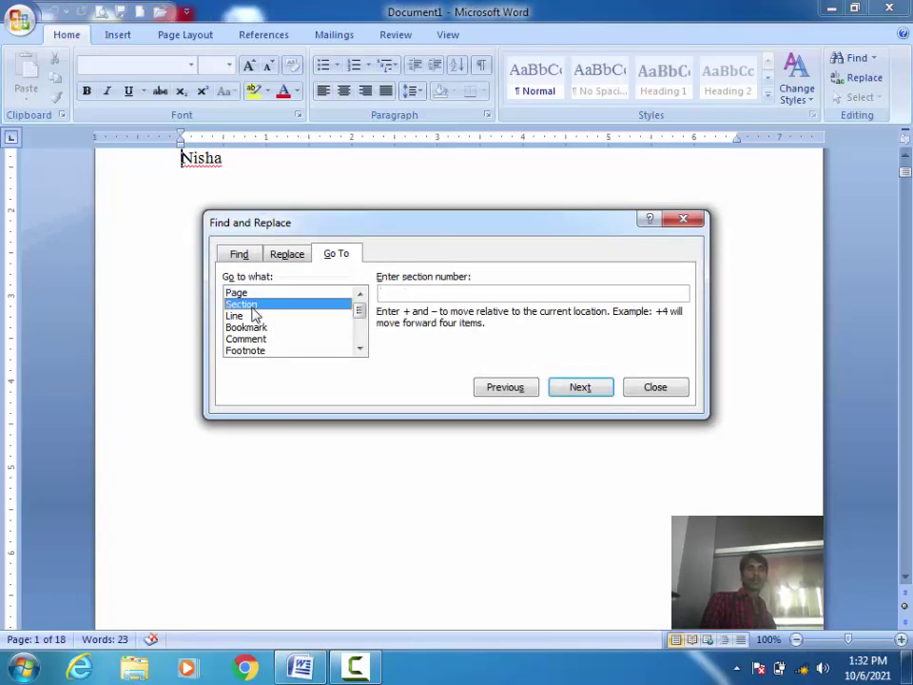
click(242, 295)
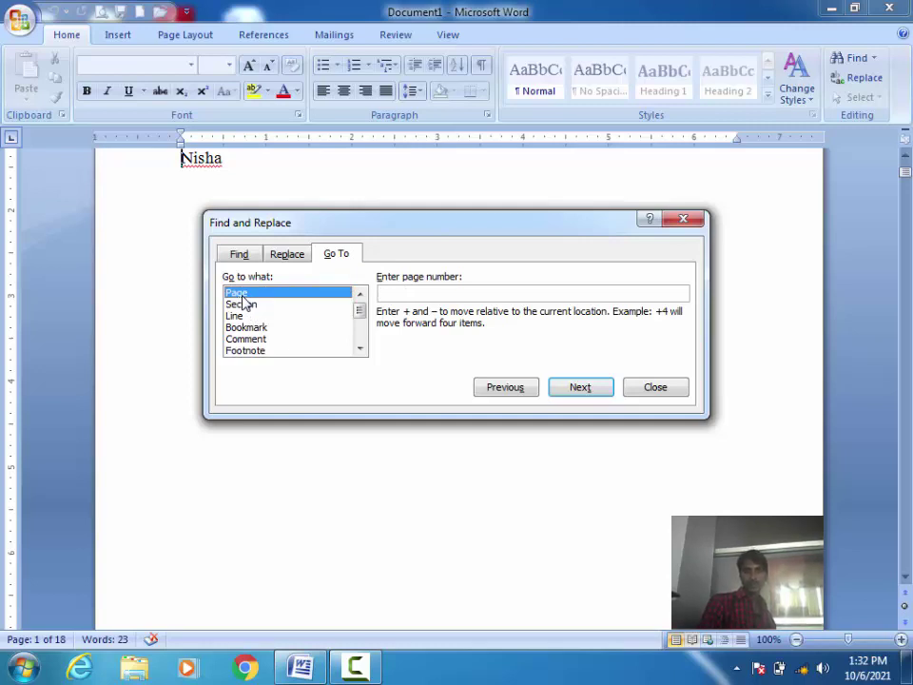
click(244, 302)
click(242, 296)
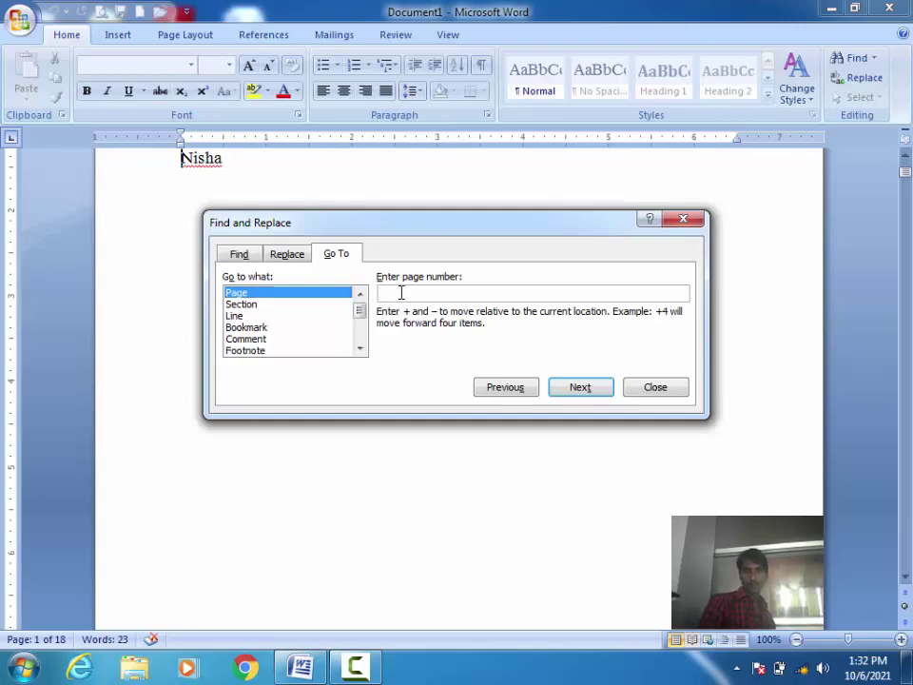
text(2)
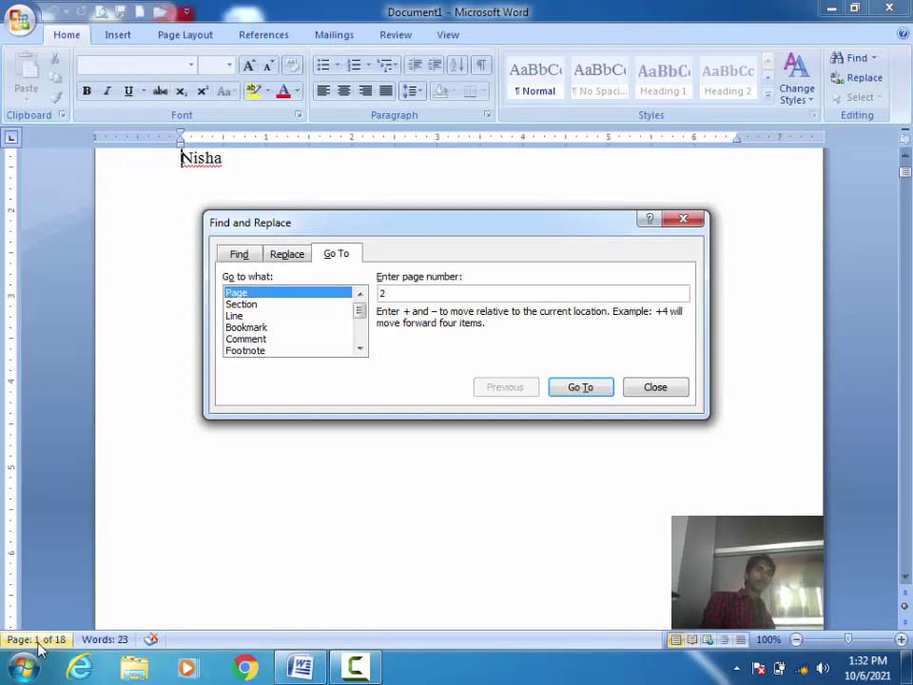
click(683, 219)
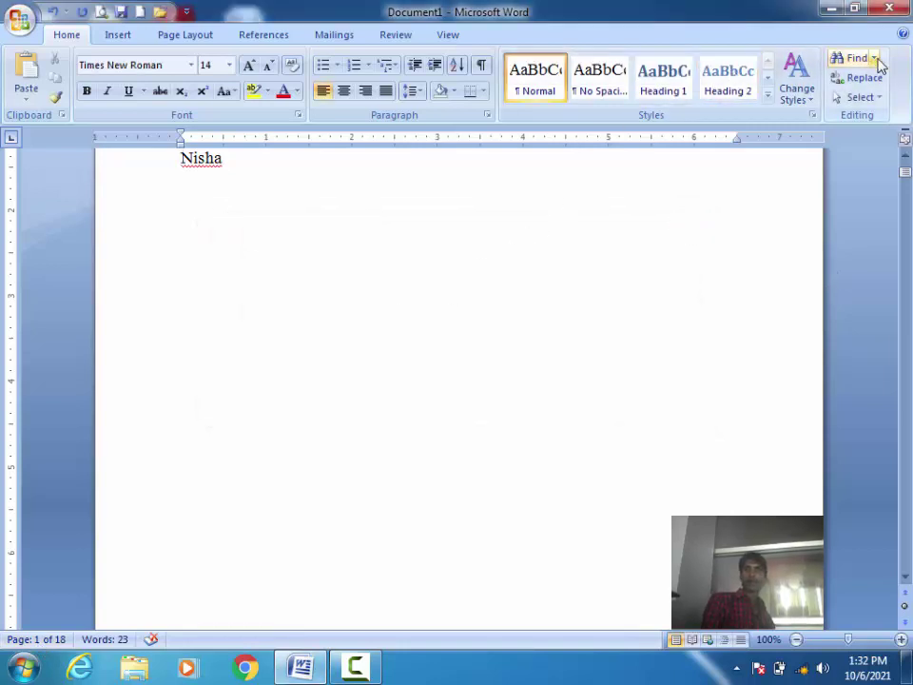
click(876, 59)
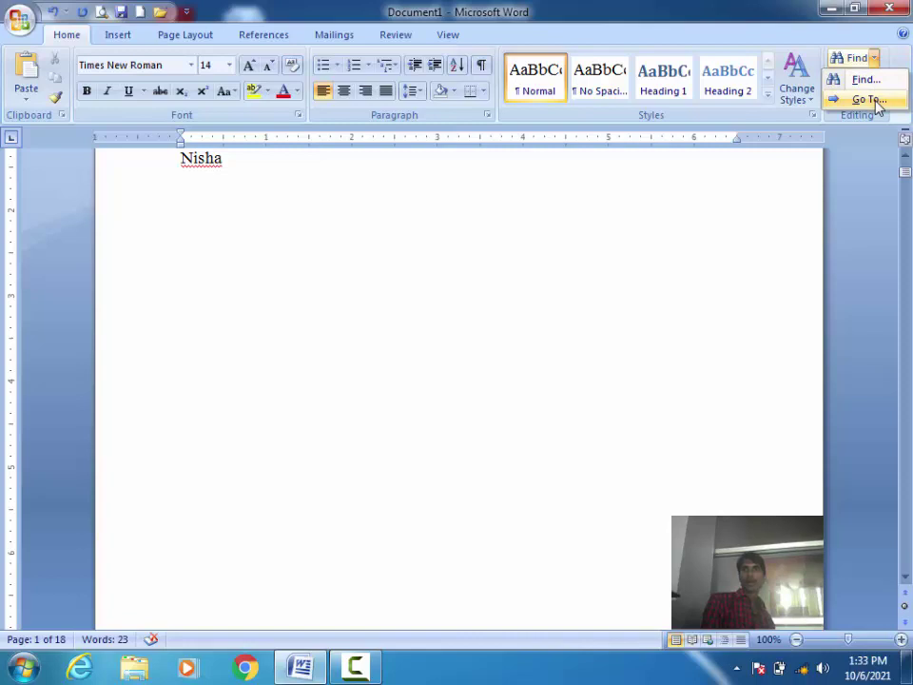
click(868, 100)
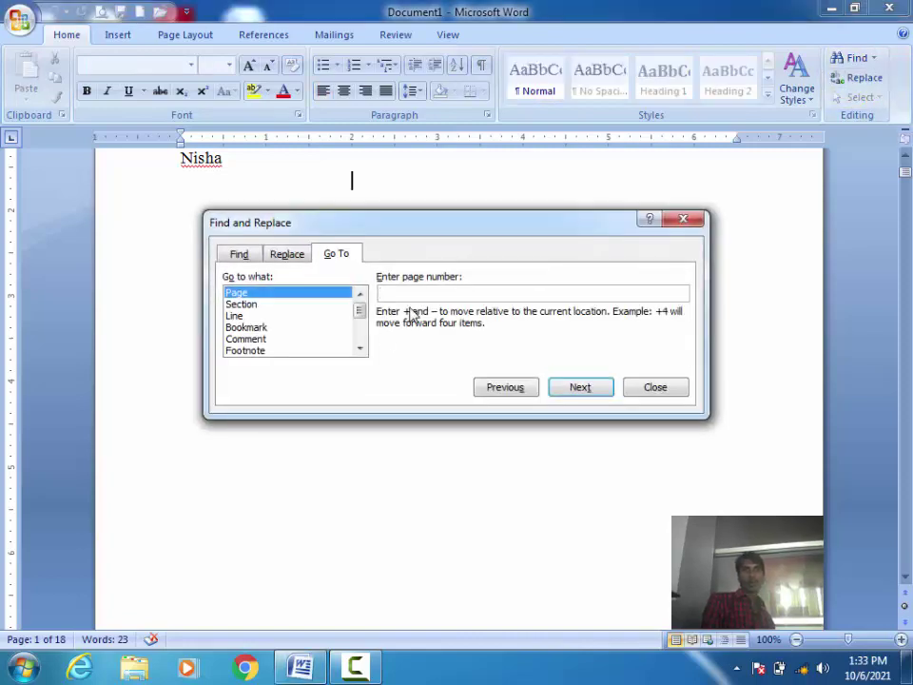
Jump to page 2, then to page 10, and set the Go To target to Section.
text(2)
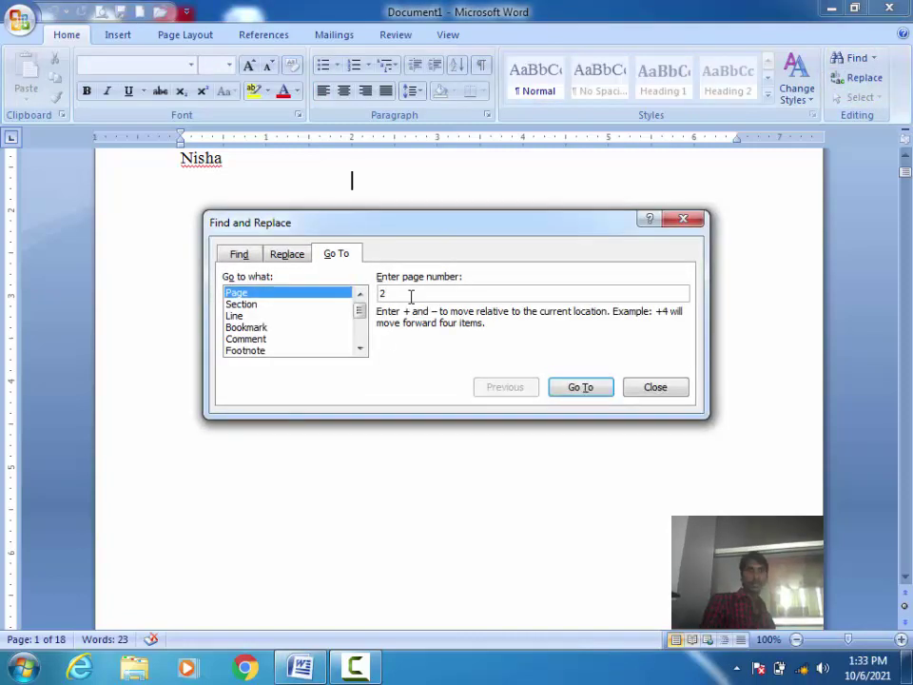
click(579, 389)
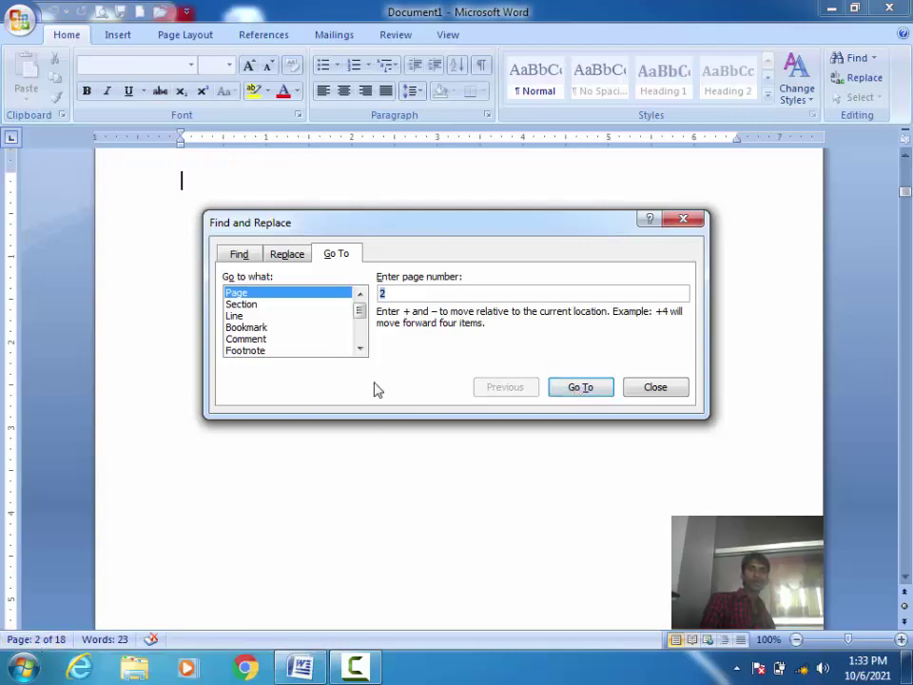
text(10)
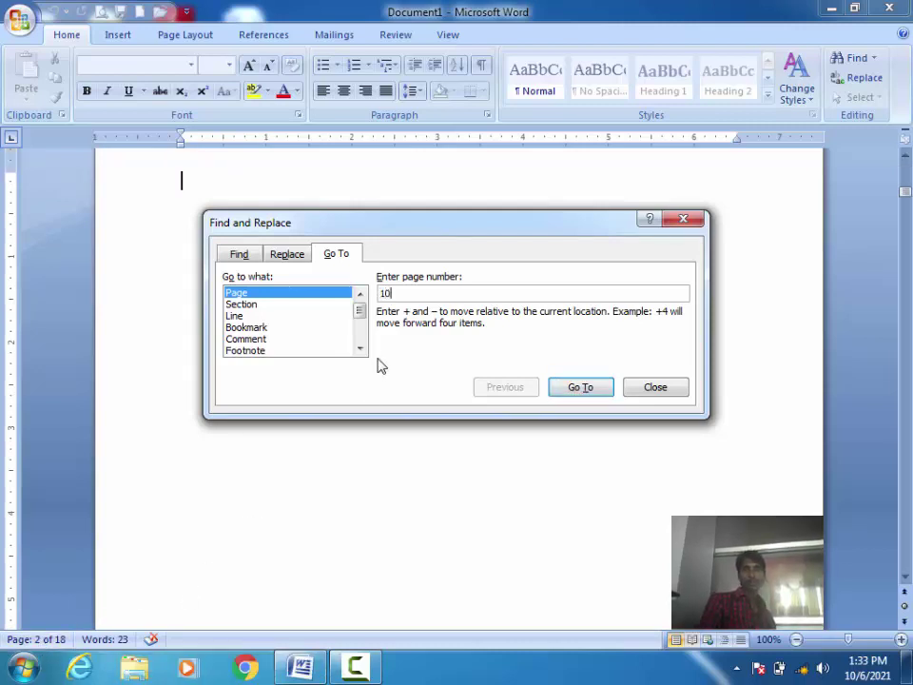
click(582, 396)
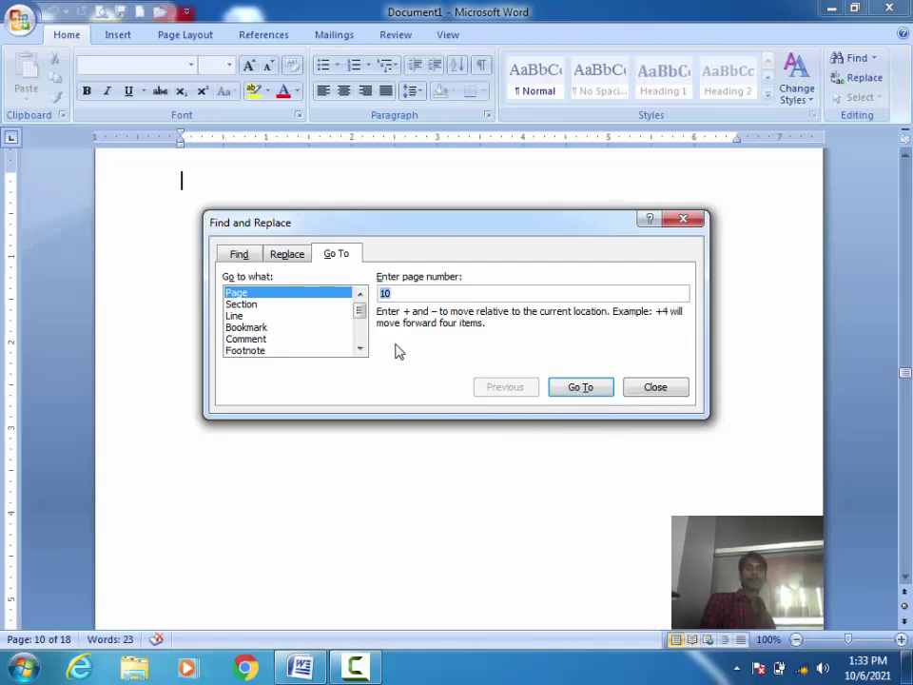
click(242, 304)
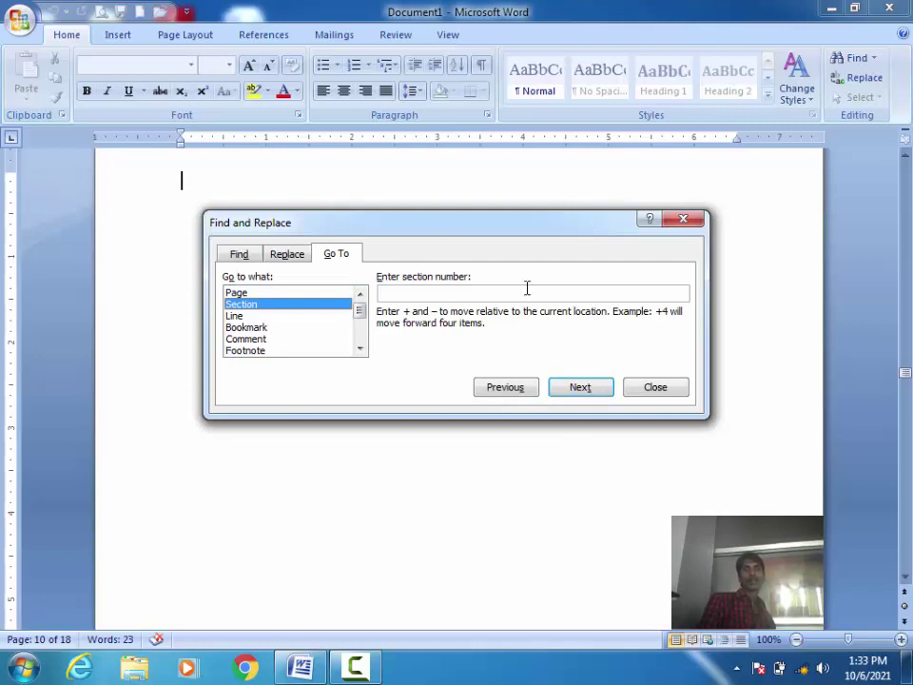
Clear the document, type yweagcyugwea and paste copies, then undo back to an empty page.
click(684, 222)
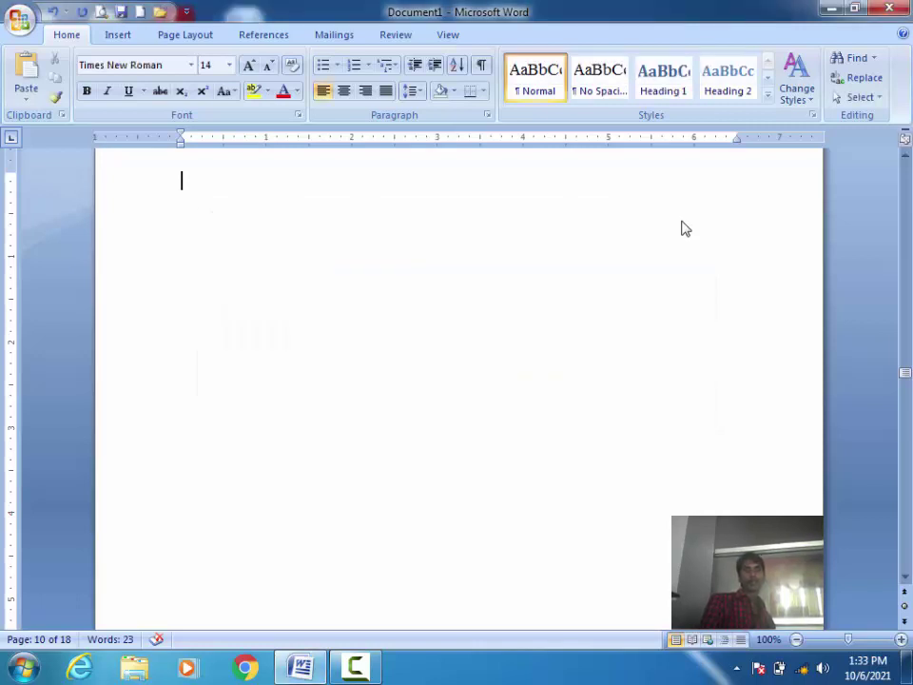
key(ctrl+a)
key(Delete)
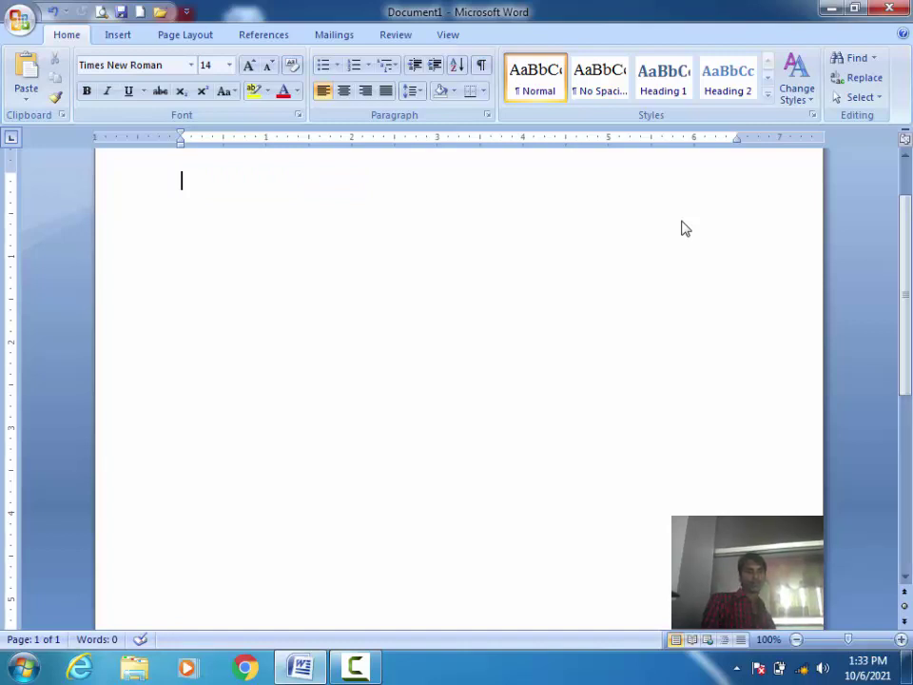
text(yweagcyugwea)
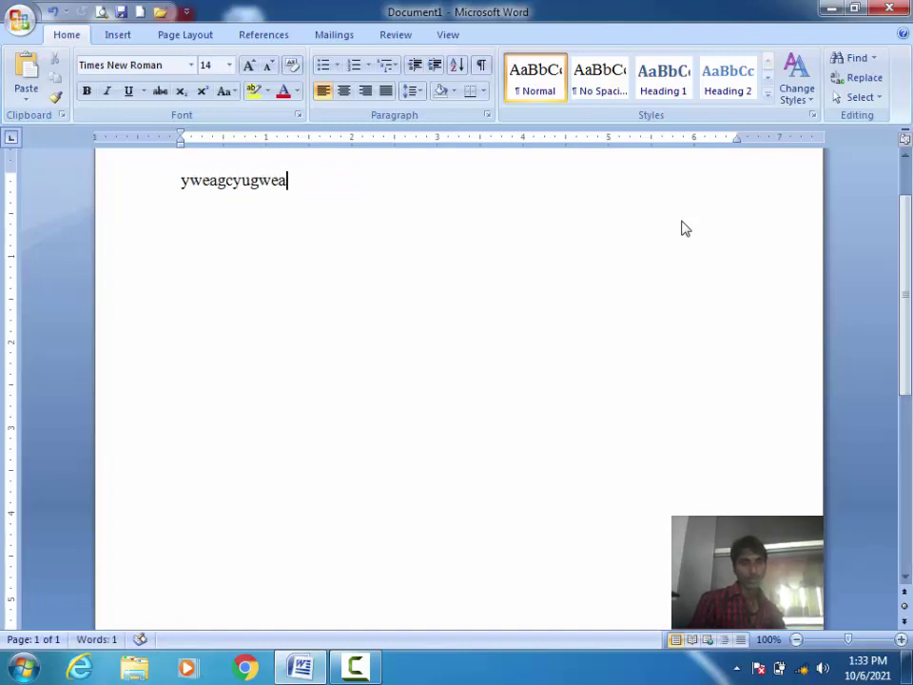
key(ctrl+a)
click(685, 228)
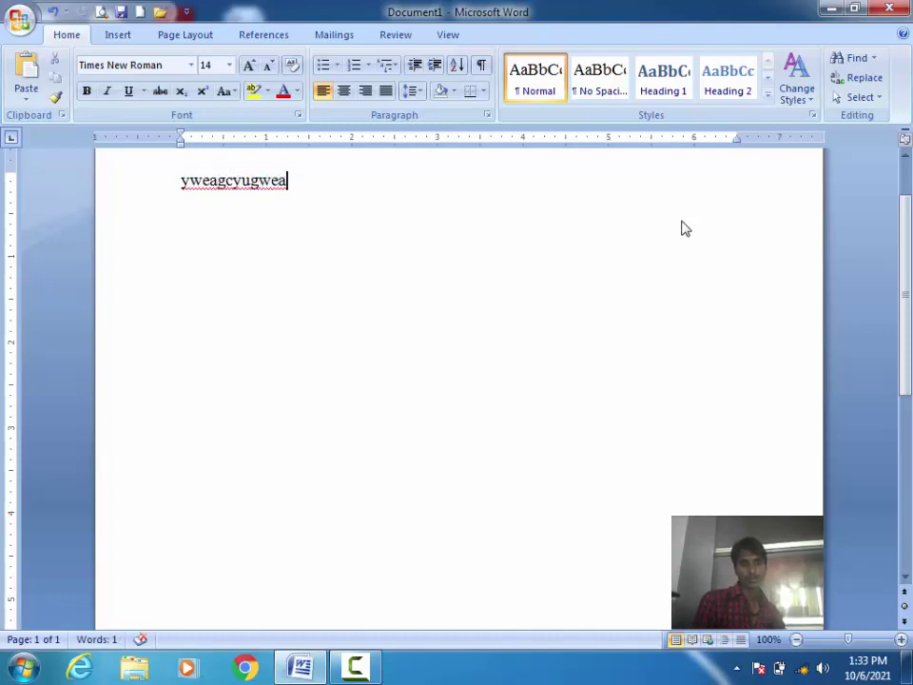
key(ctrl+v)
key(ctrl+v)
key(ctrl+v)
key(ctrl+v)
key(ctrl+v)
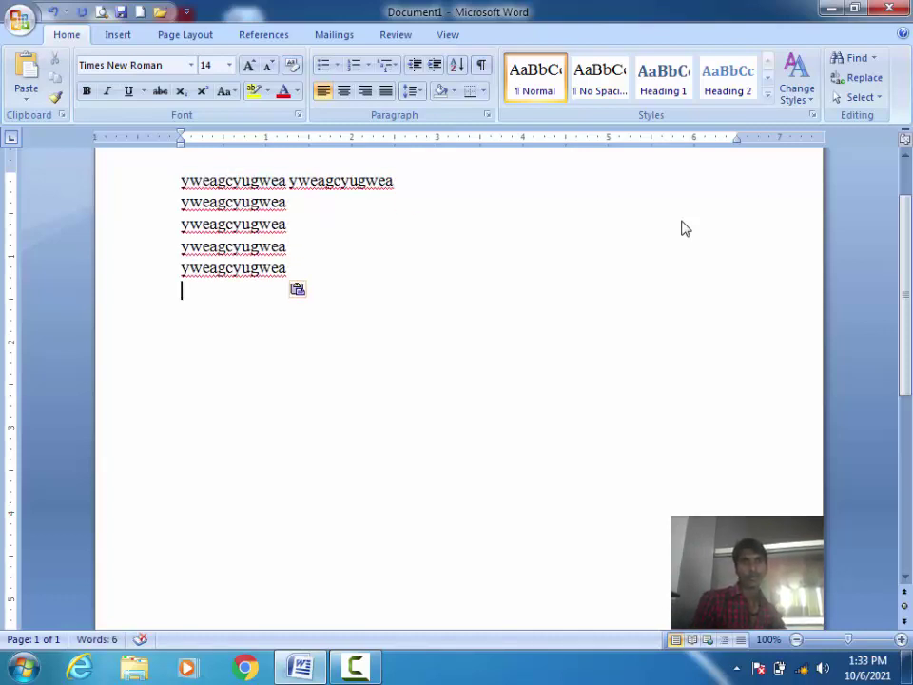
key(ctrl+z)
key(ctrl+z)
key(ctrl+z)
key(ctrl+z)
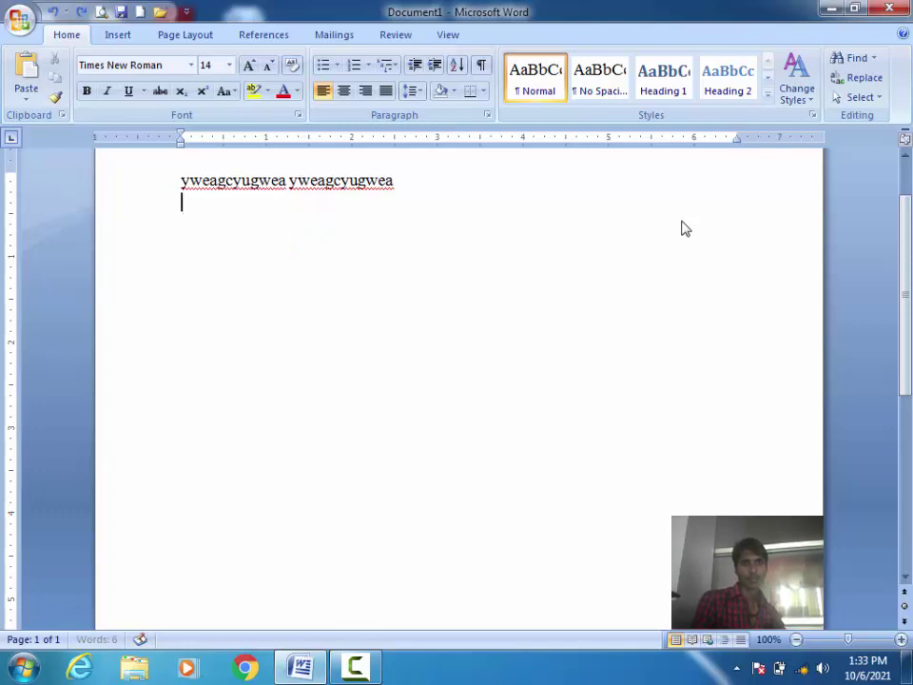
key(ctrl+z)
key(ctrl+z)
Type eligvshgue, copy eligvsh, and paste it repeatedly before gue to build a long word.
text(eligvs)
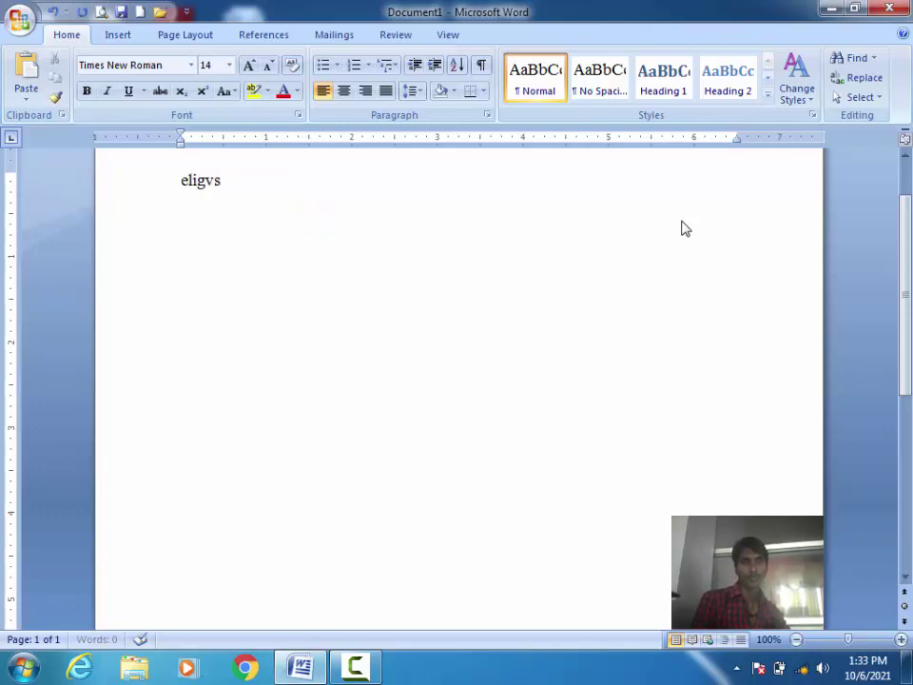
text(hgue)
key(Left)
key(Left)
key(Left)
key(shift+Home)
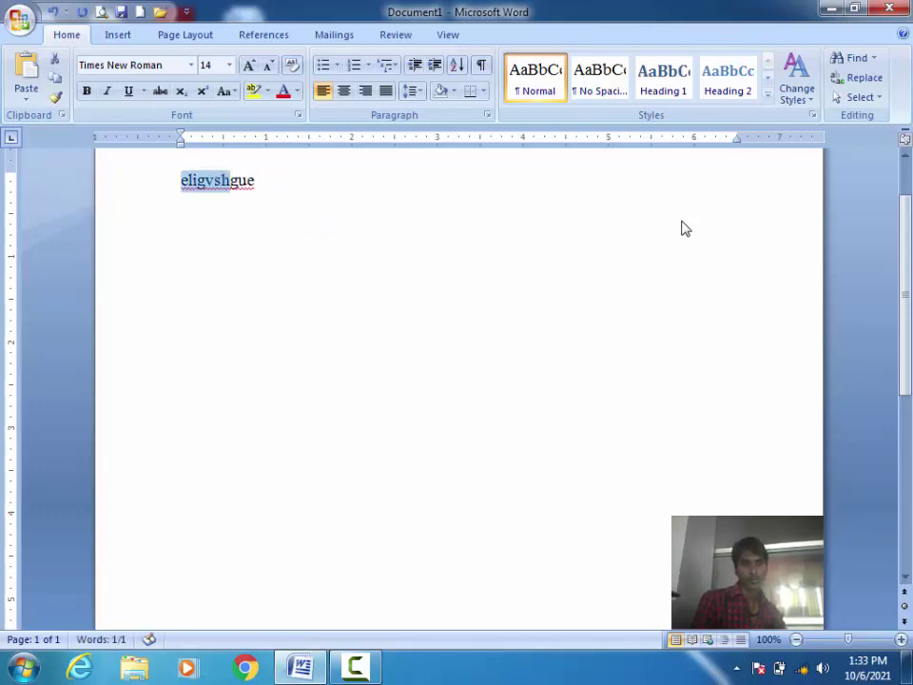
key(ctrl+c)
key(Right)
key(ctrl+v)
key(ctrl+v)
key(ctrl+v)
key(ctrl+v)
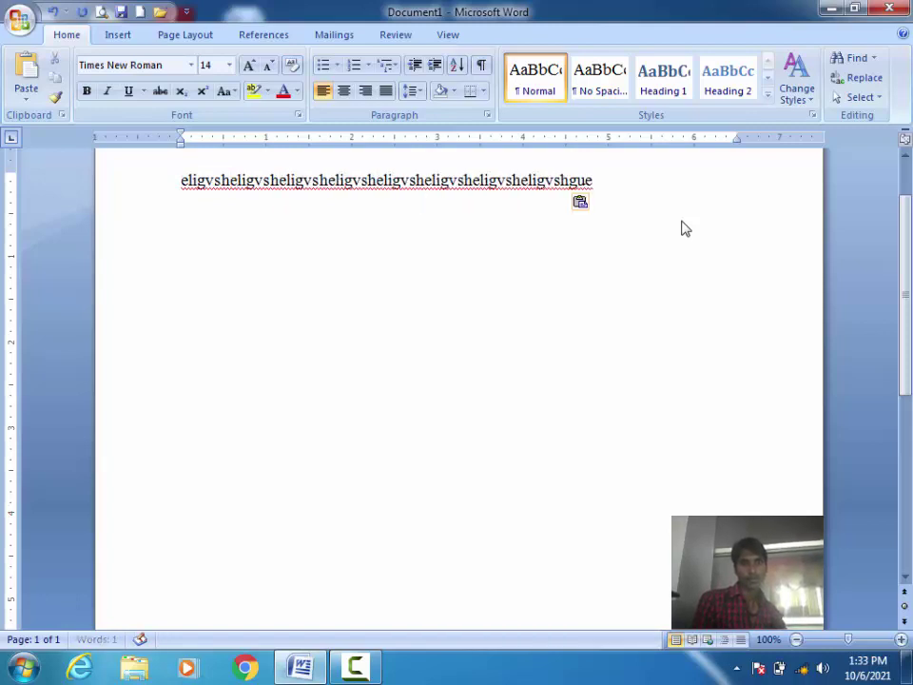
key(ctrl+v)
key(ctrl+v)
key(ctrl+v)
key(ctrl+v)
key(ctrl+v)
key(ctrl+v)
key(ctrl+v)
key(ctrl+v)
key(ctrl+v)
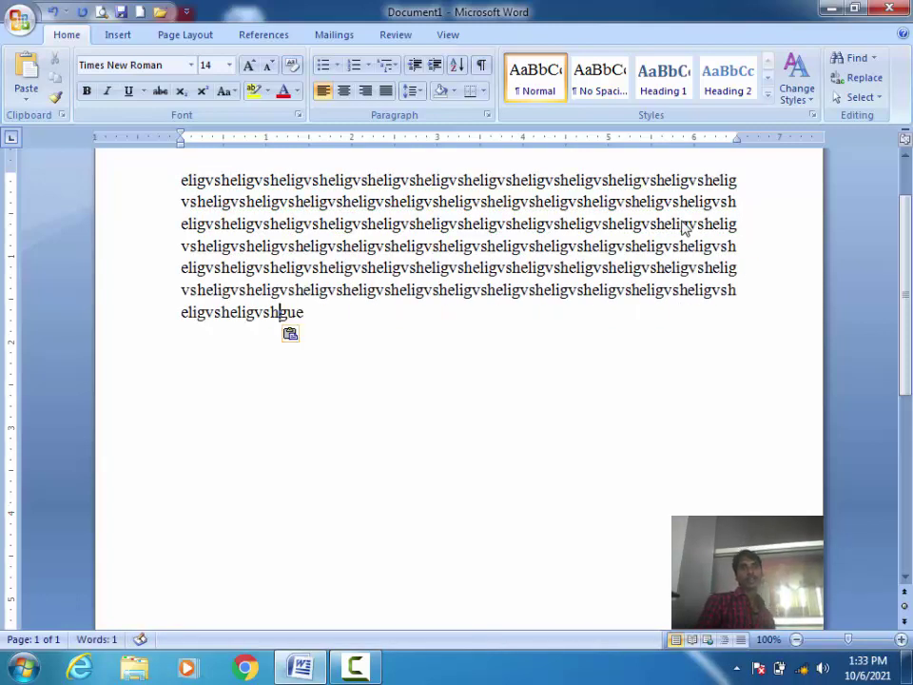
key(ctrl+g)
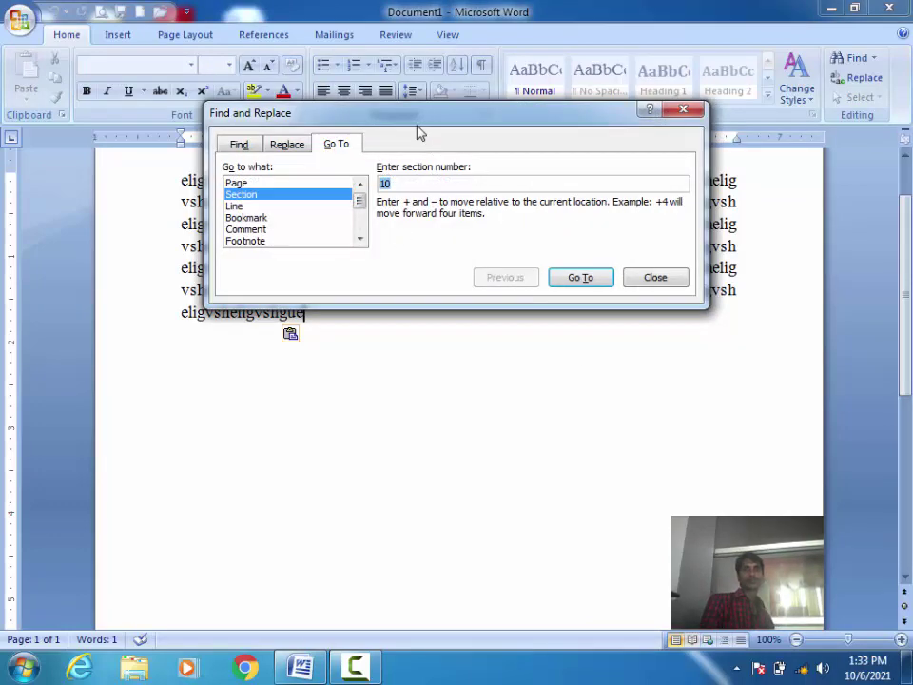
Move the Go To window aside and jump to line 3, then line 2 of the text.
drag(419, 131, 447, 283)
text(2)
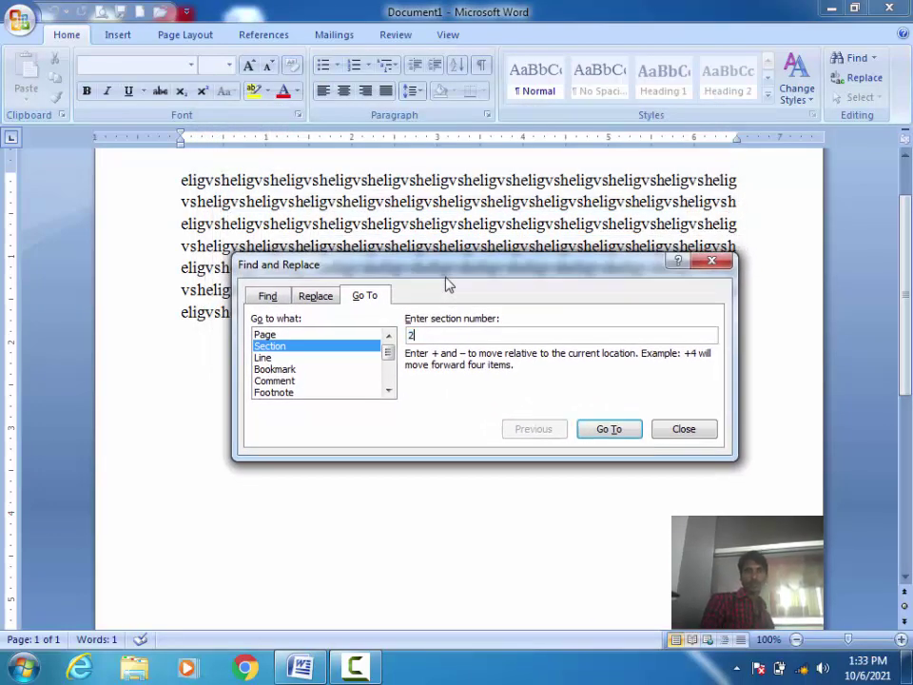
key(Return)
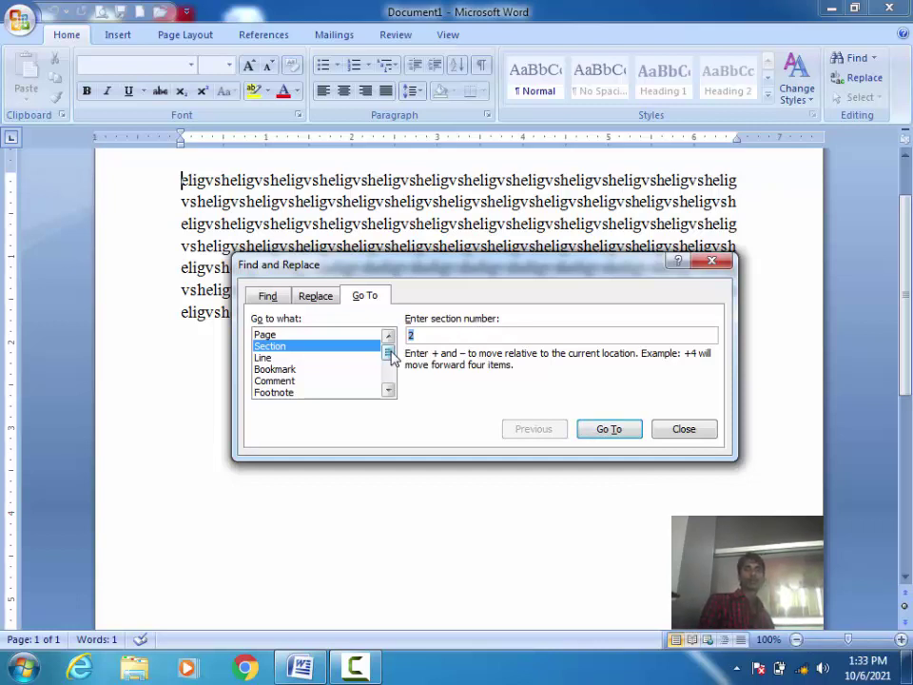
click(271, 357)
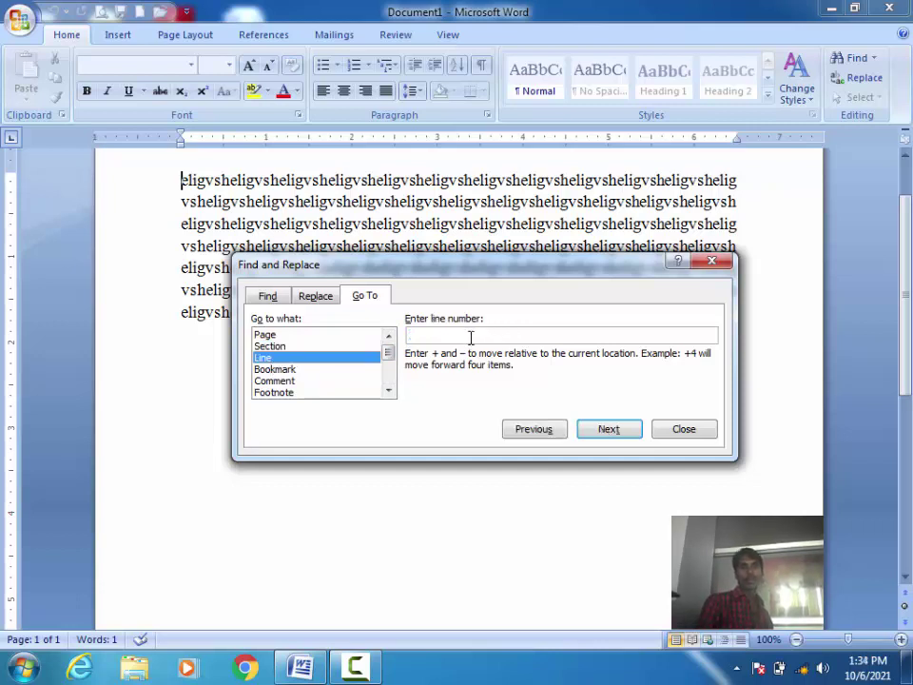
text(3)
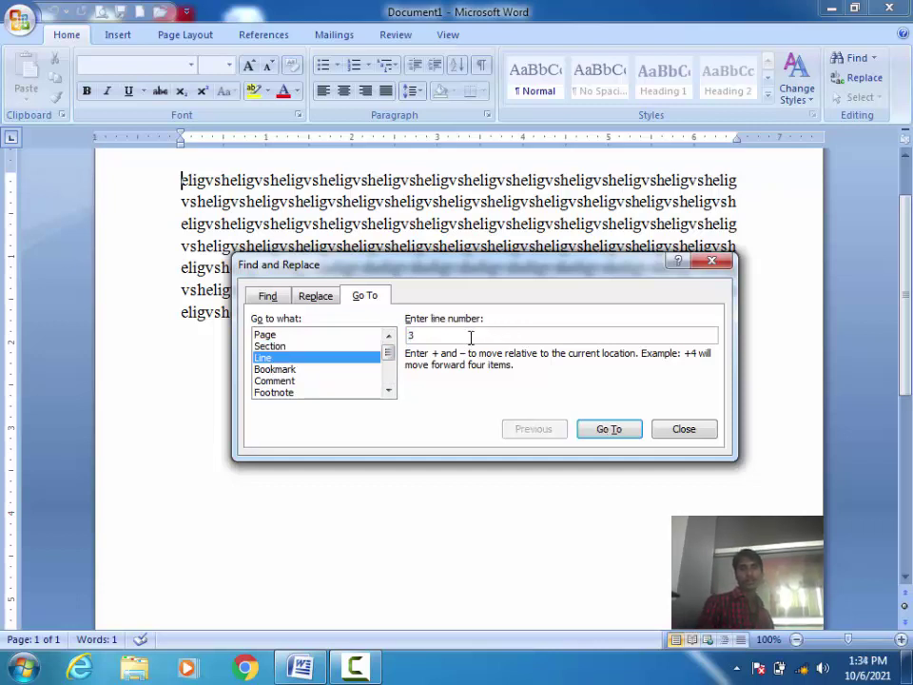
click(608, 433)
text(2)
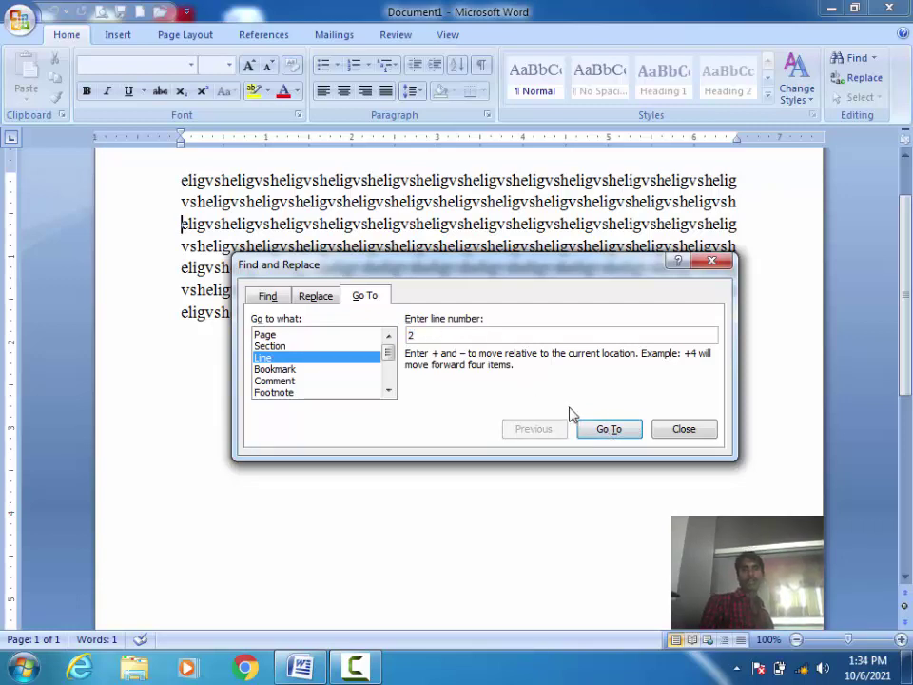
click(601, 430)
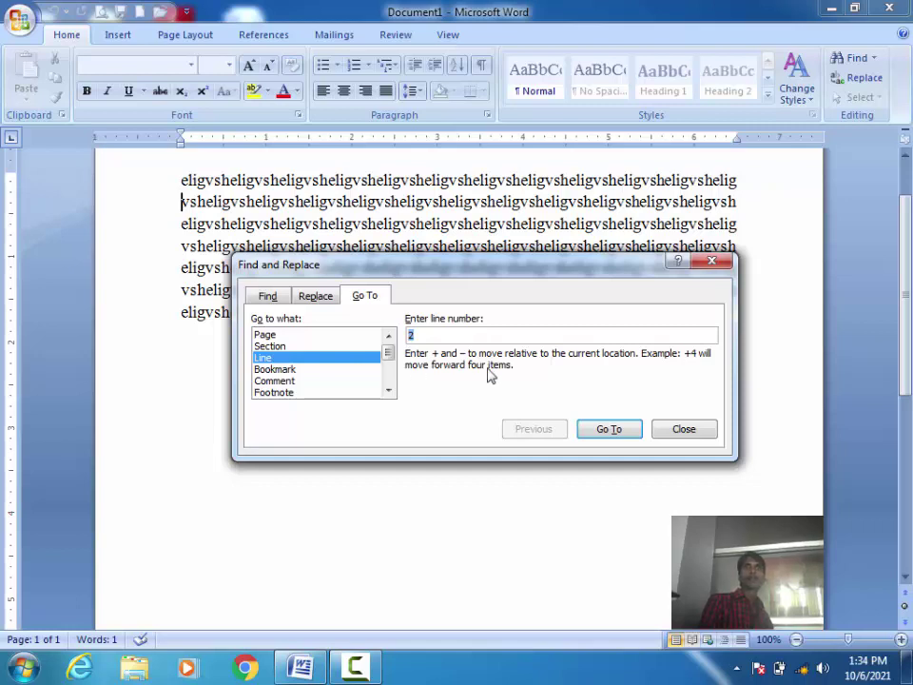
Switch the Go To target to Bookmark, view the bookmark name list, then close Go To.
click(266, 335)
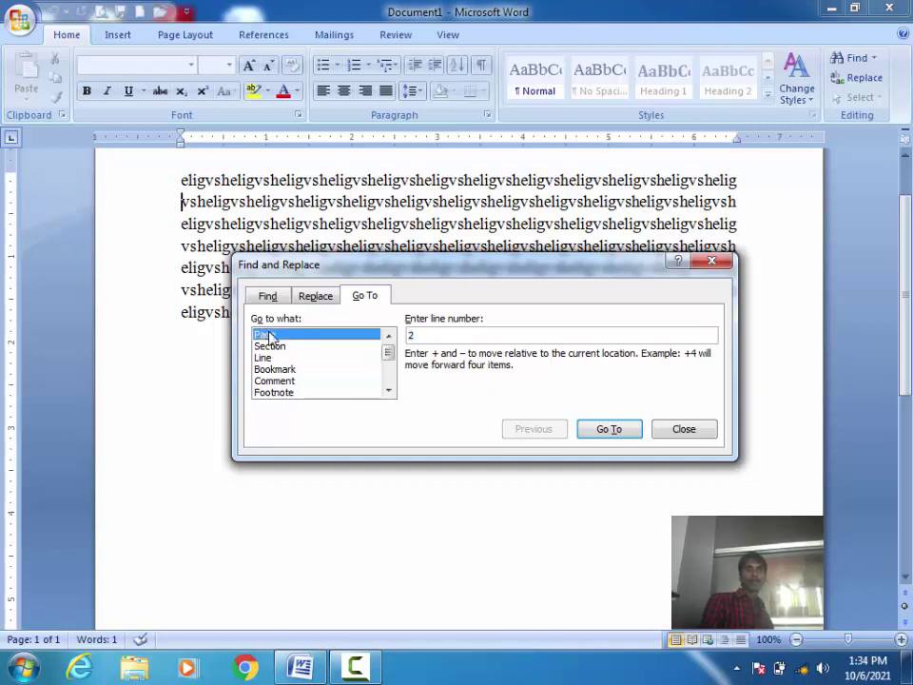
click(278, 358)
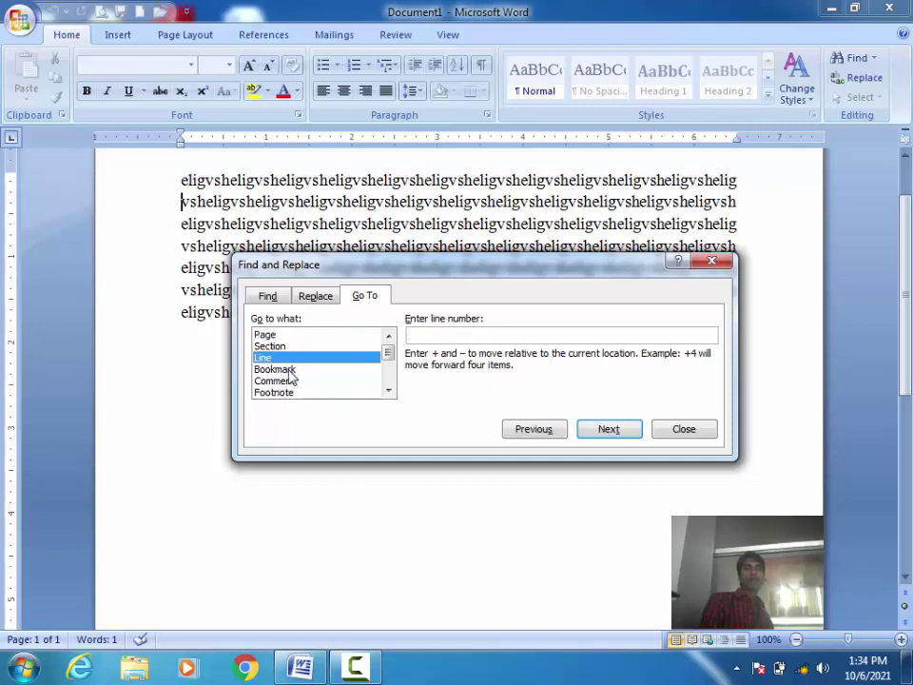
click(287, 371)
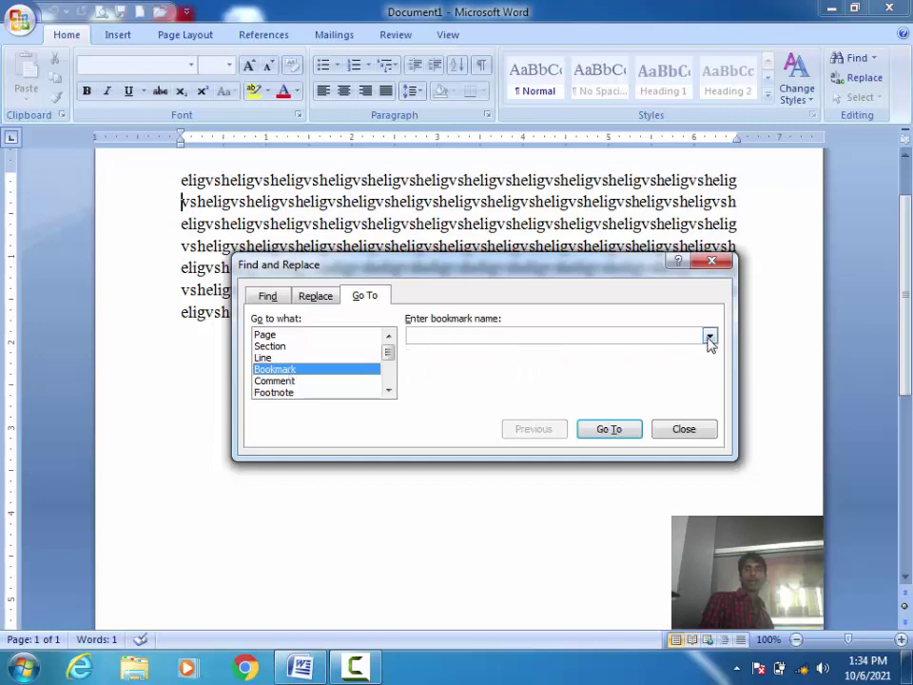
click(709, 337)
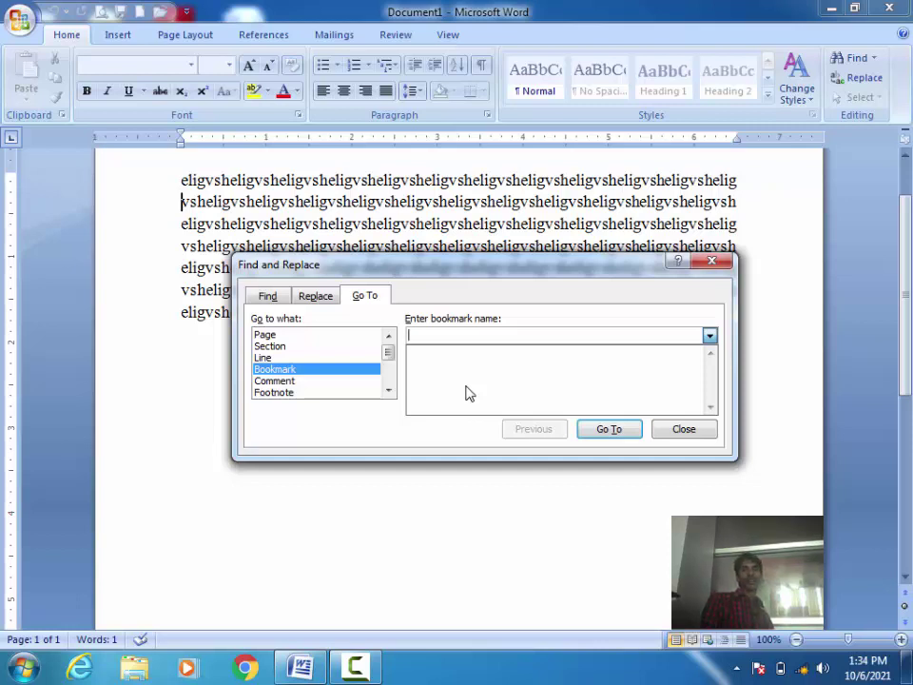
click(709, 265)
click(352, 666)
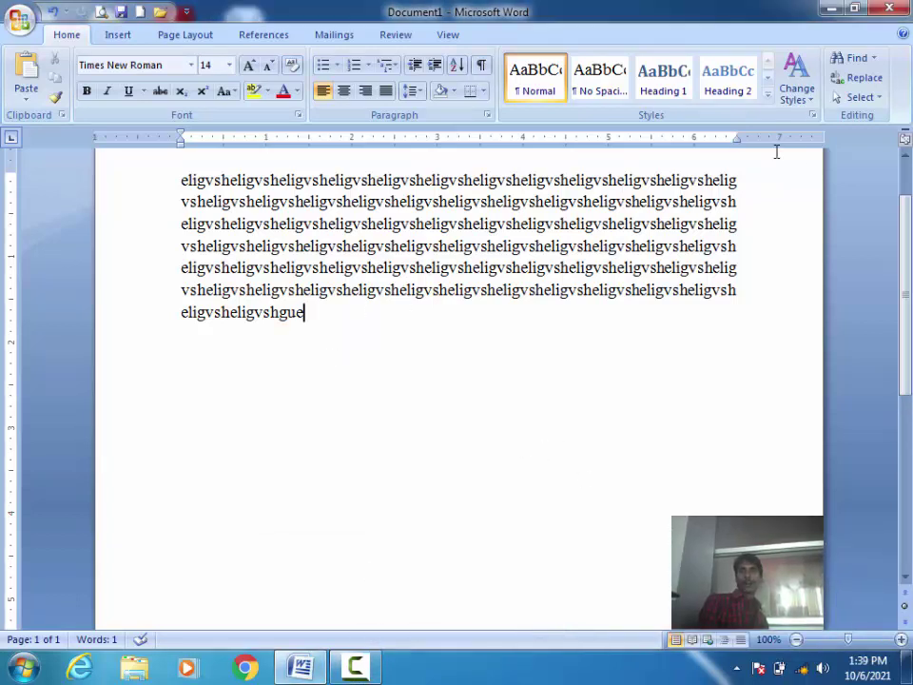
Reopen Go To from the Find menu, move it off the text, and toggle Page and Line targets.
click(875, 58)
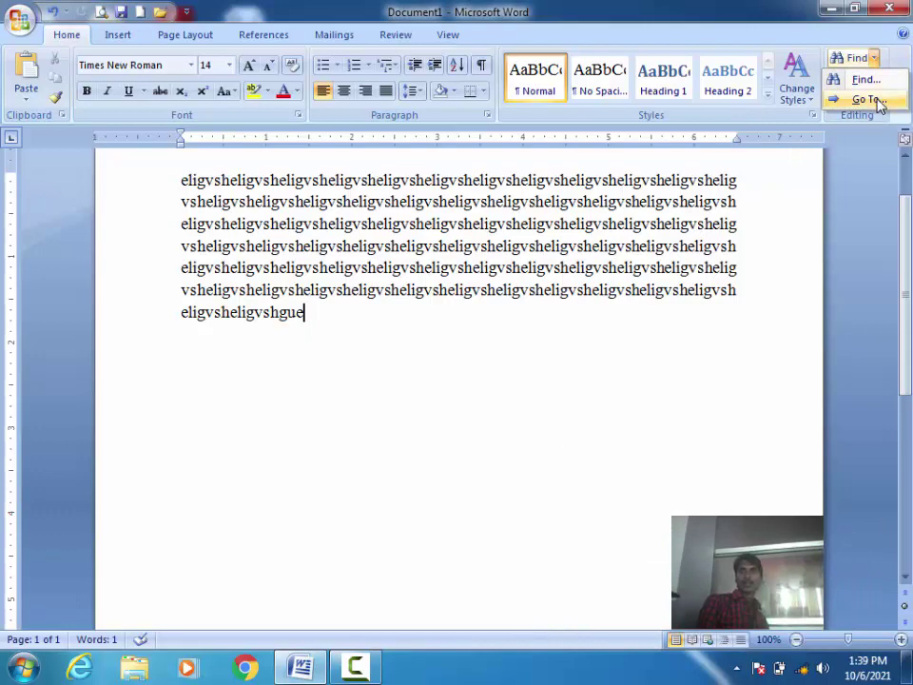
click(867, 98)
drag(468, 121, 459, 236)
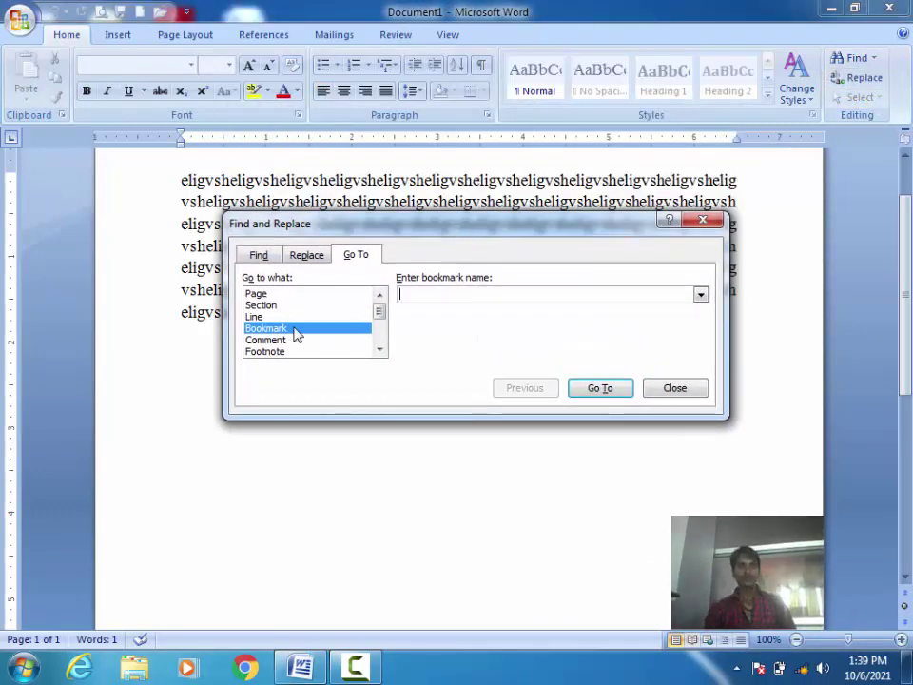
click(259, 296)
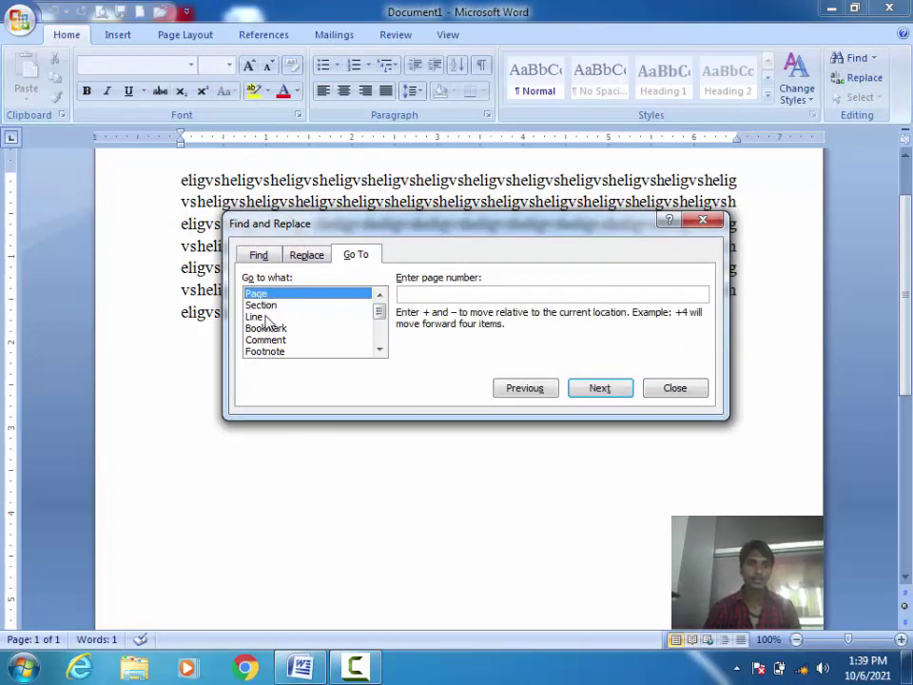
click(274, 316)
click(379, 350)
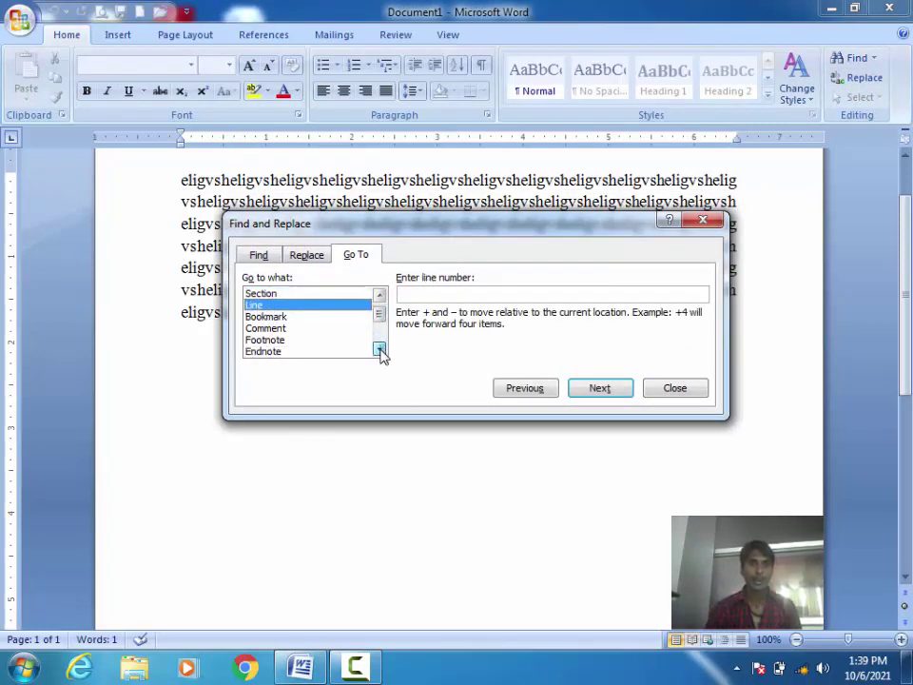
click(380, 350)
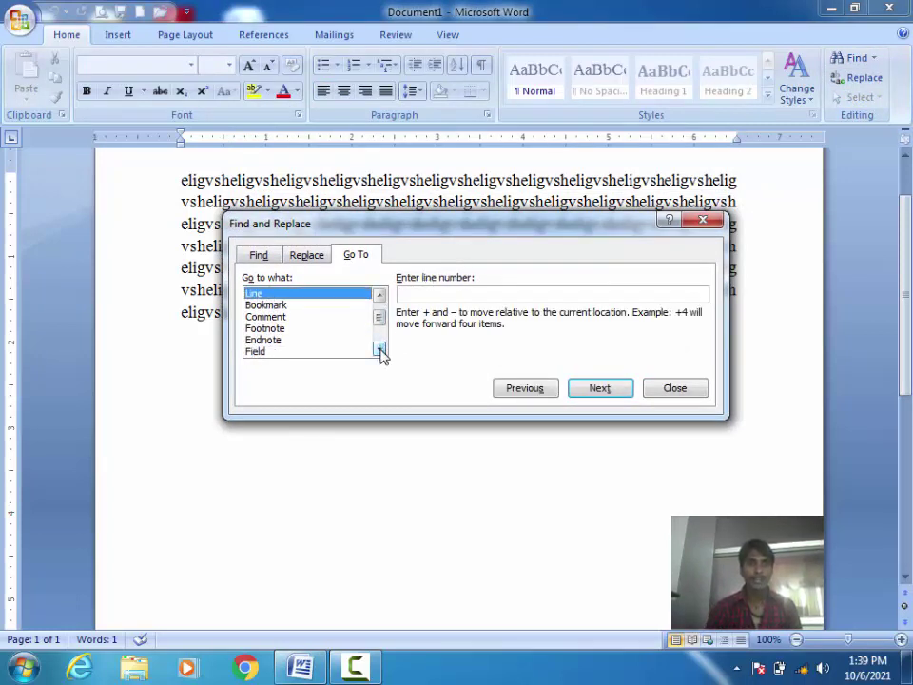
Browse the Bookmark, Comment, Footnote and Field Go To targets, then close the dialog.
click(273, 305)
click(273, 318)
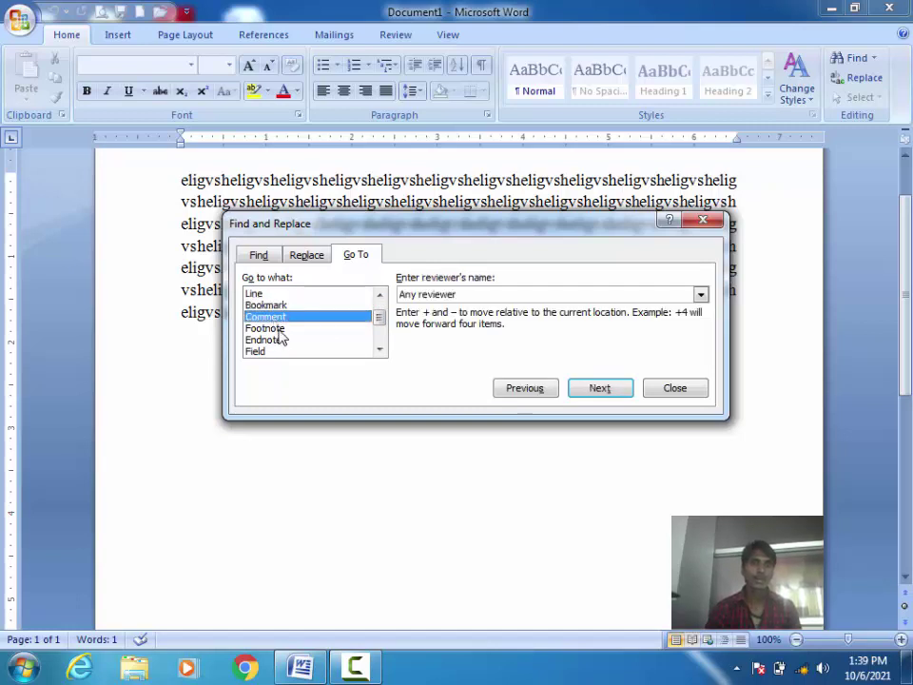
click(280, 329)
click(286, 352)
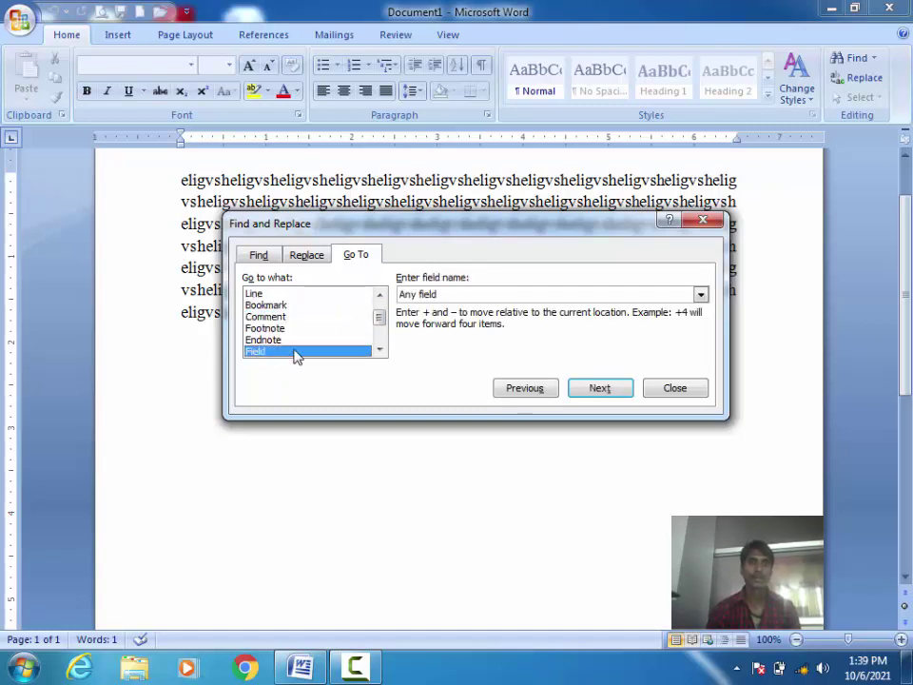
click(379, 350)
scroll(380, 351, down, 1)
scroll(380, 351, down, 1)
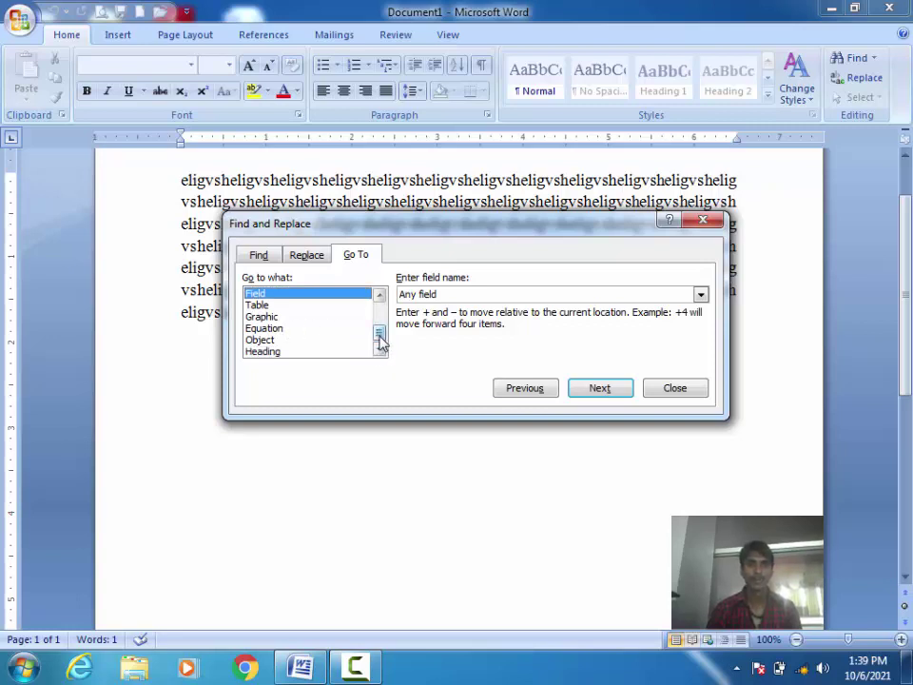
scroll(380, 298, up, 2)
scroll(379, 297, up, 1)
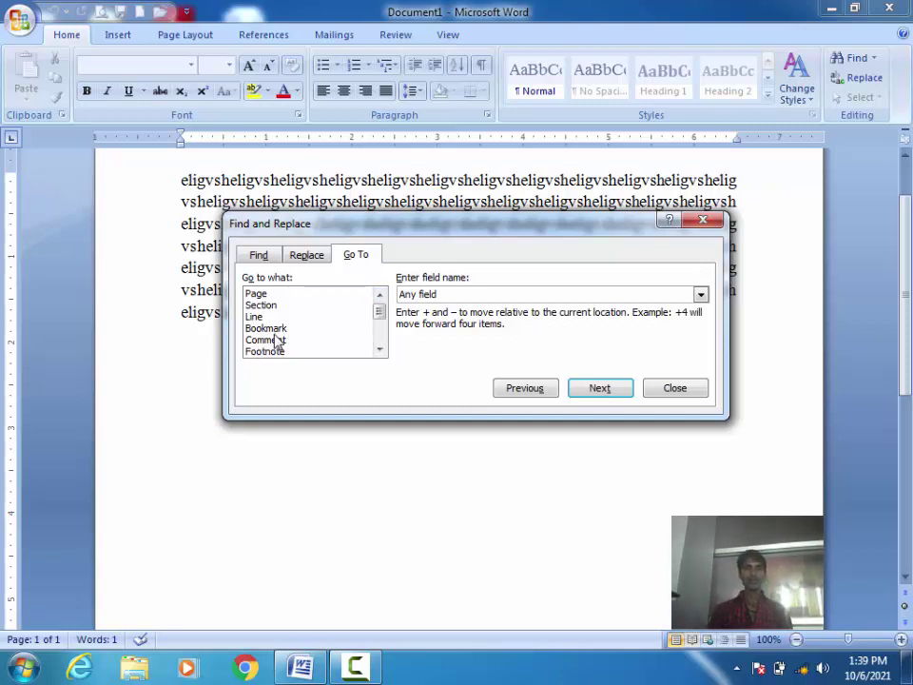
click(267, 329)
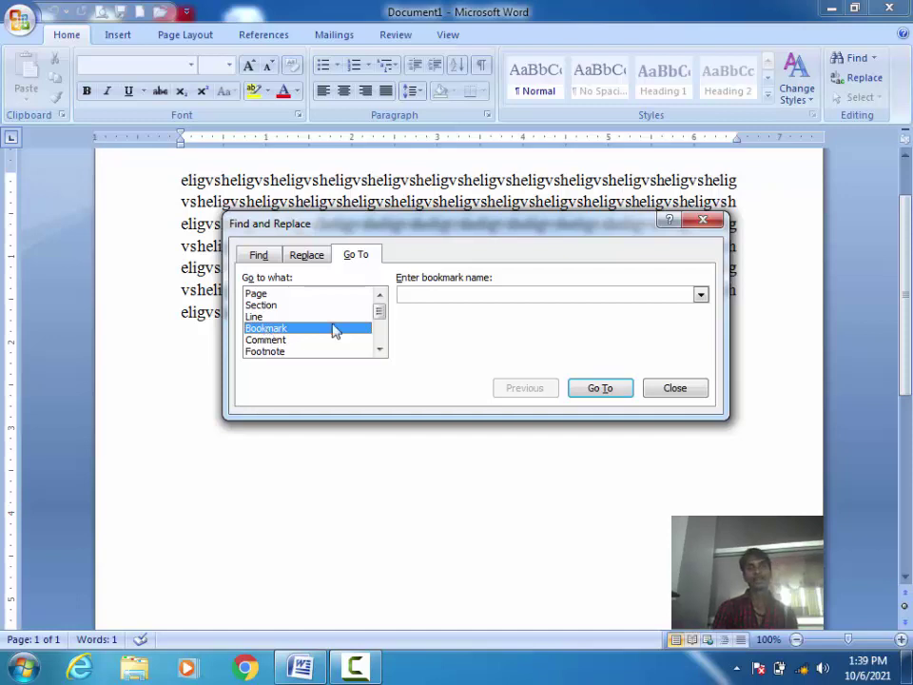
click(701, 225)
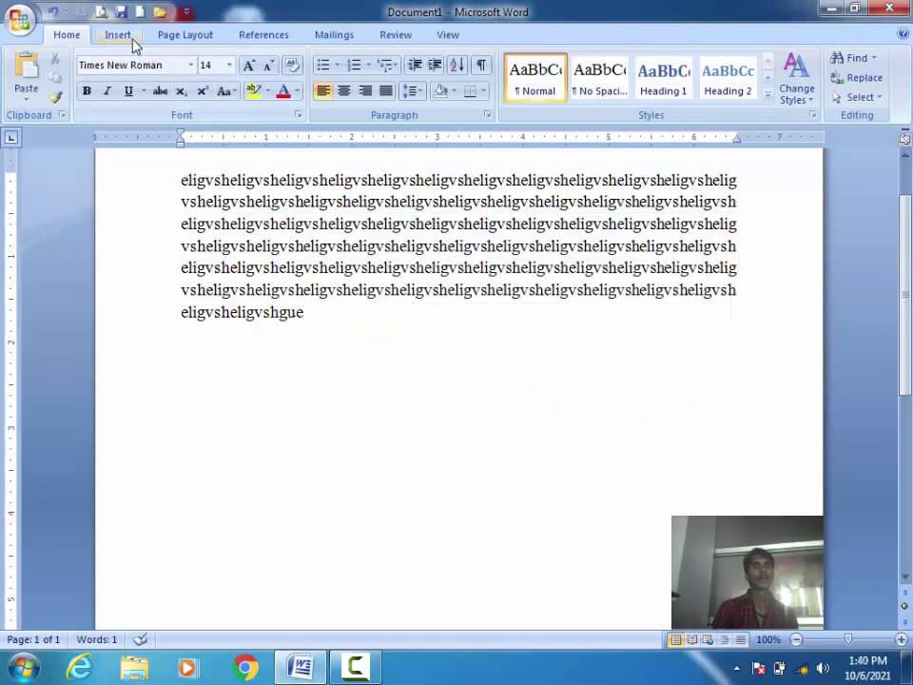
Browse the Insert and Page Layout ribbon tabs, then return to the Home tab.
click(129, 38)
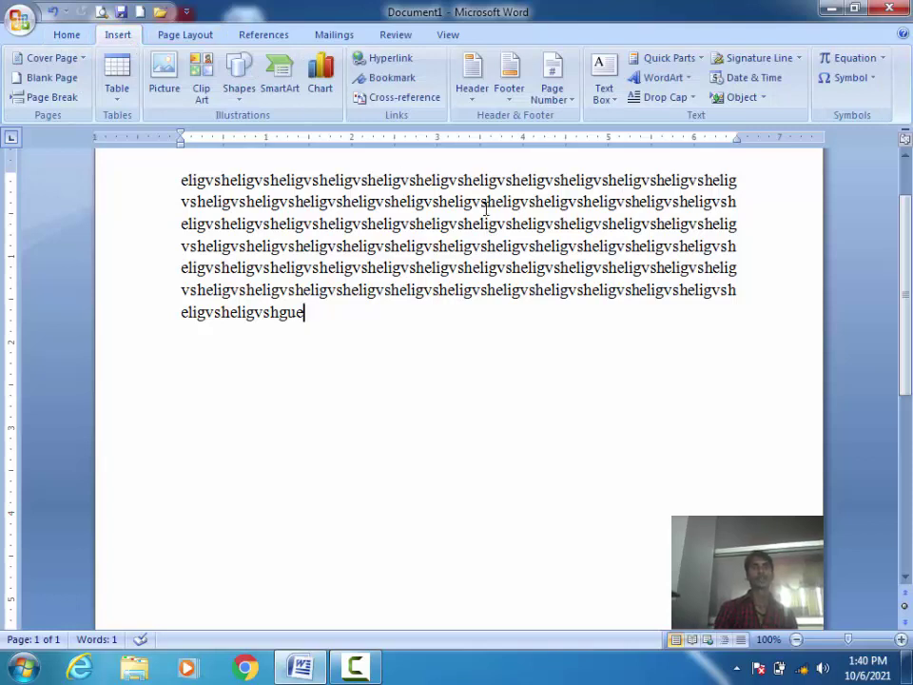
click(188, 36)
scroll(324, 38, down, 1)
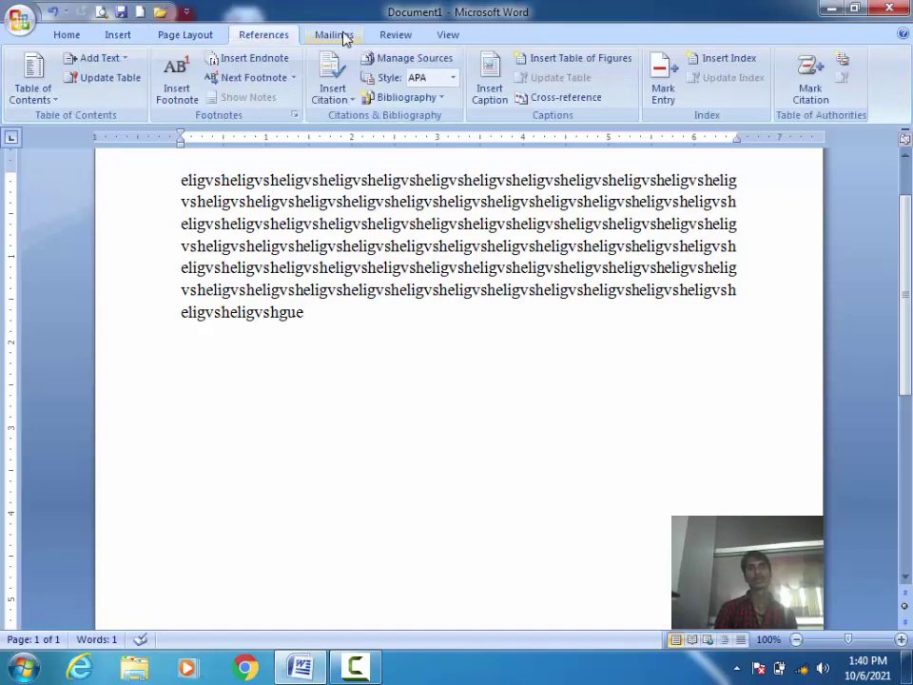
scroll(285, 38, down, 1)
click(122, 36)
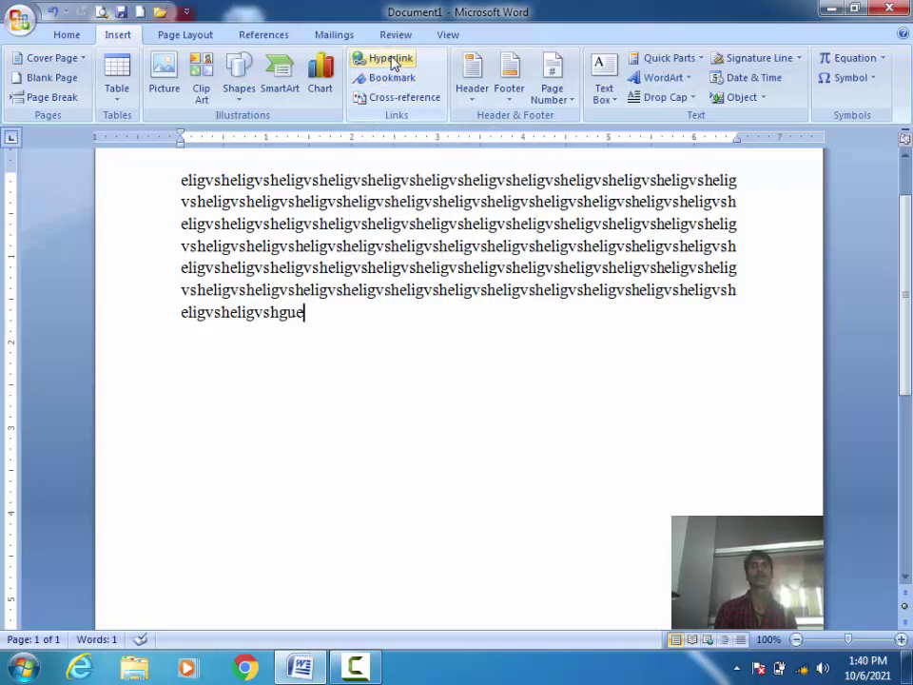
click(68, 38)
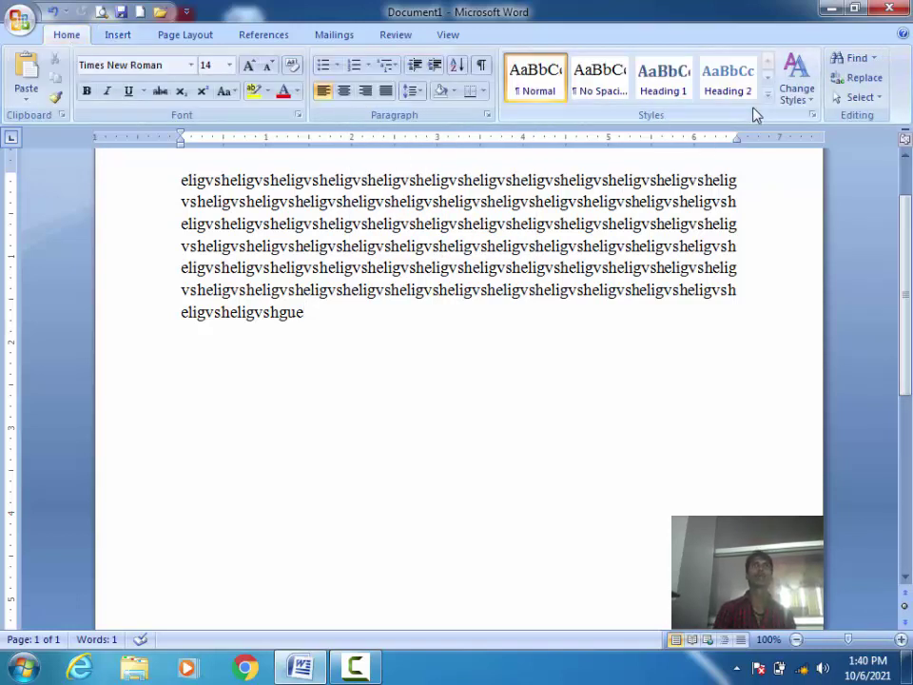
Open Find and Replace and cycle through its Find, Replace and Go To tabs before closing it.
click(856, 59)
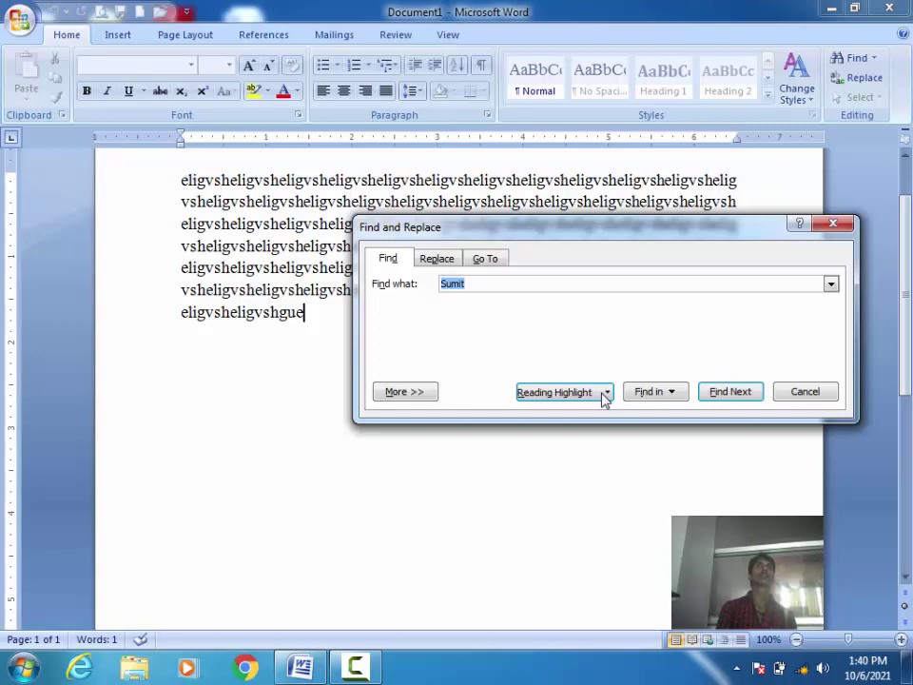
click(833, 225)
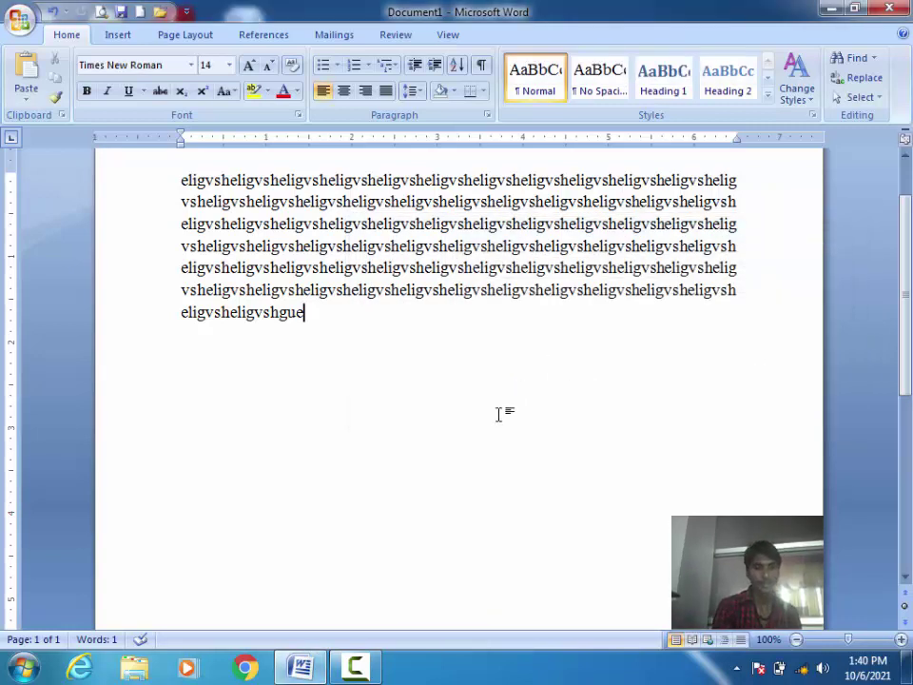
key(ctrl+f)
text(Sumit)
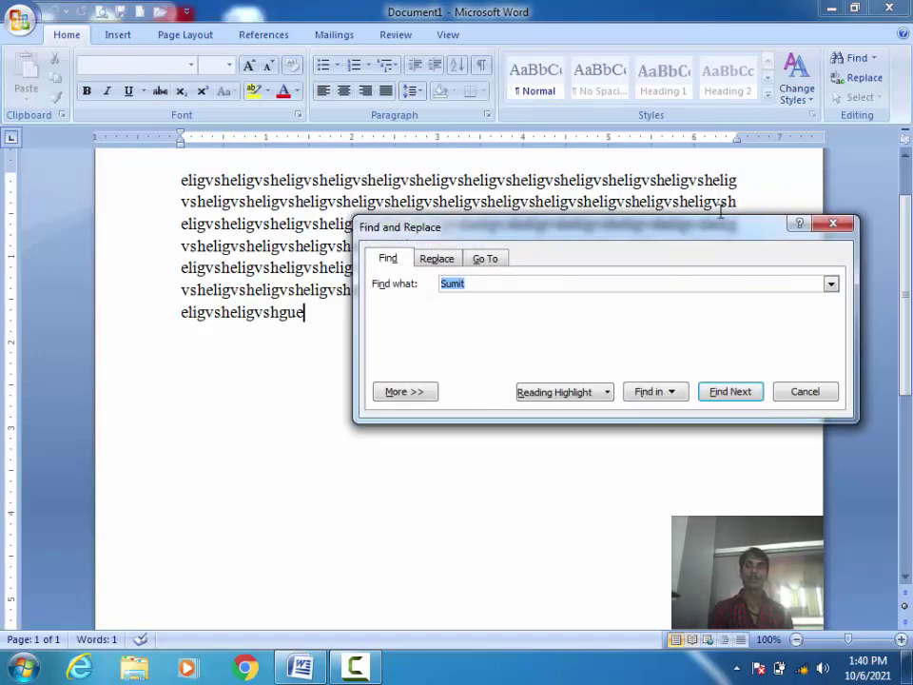
click(427, 264)
click(483, 259)
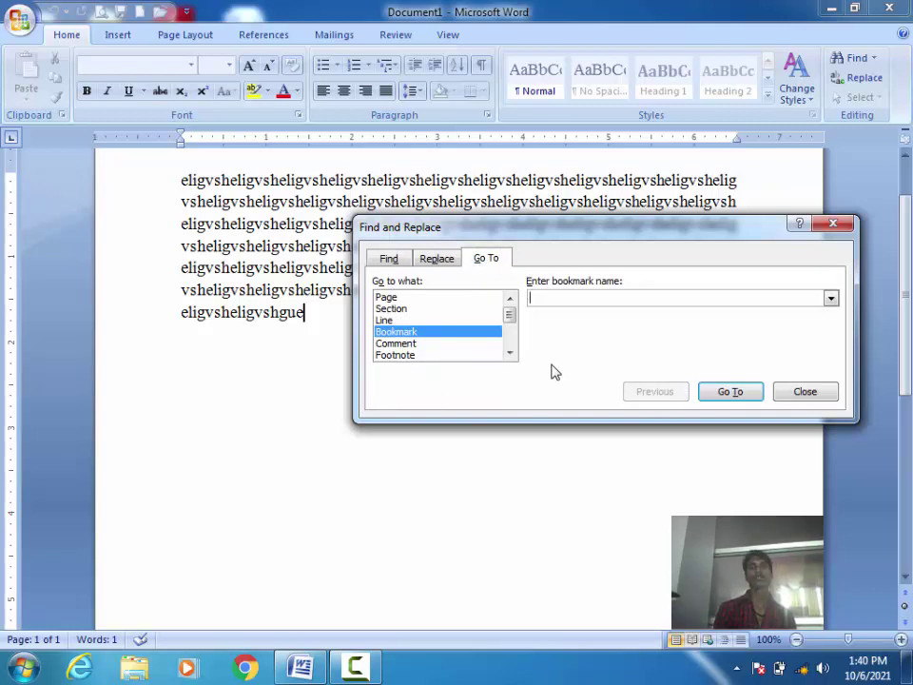
click(390, 259)
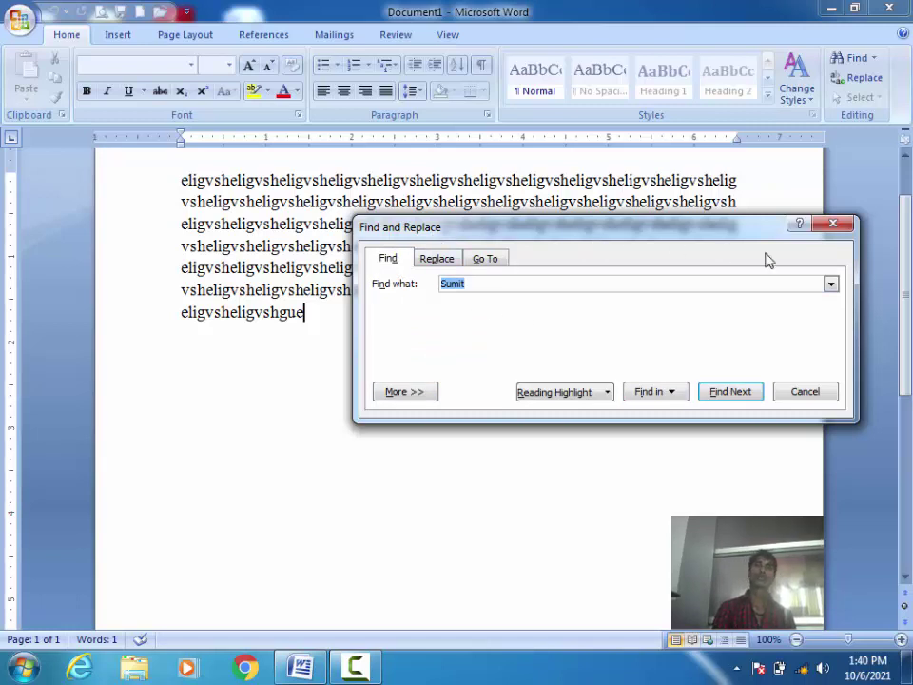
click(435, 260)
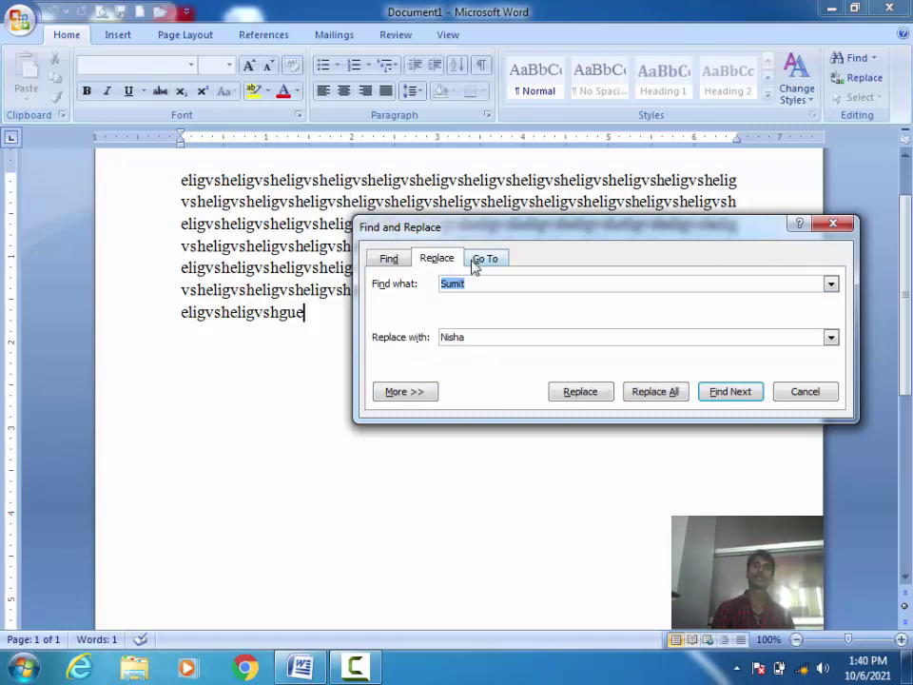
click(478, 260)
click(837, 230)
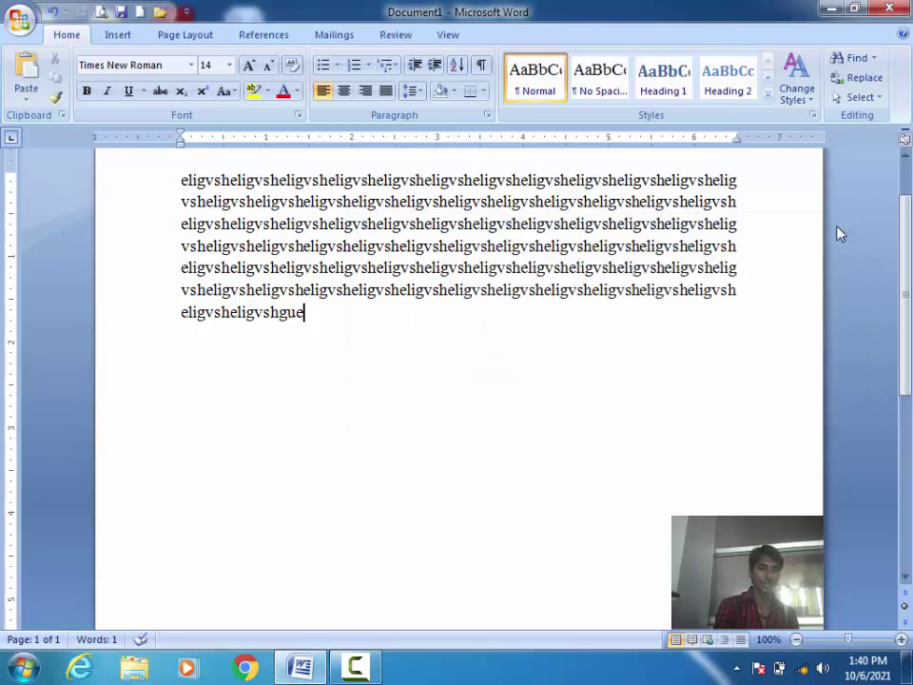
Reopen the dialog with Ctrl+F, Ctrl+H, then Ctrl+G, moving the Go To window lower.
key(ctrl+f)
click(396, 261)
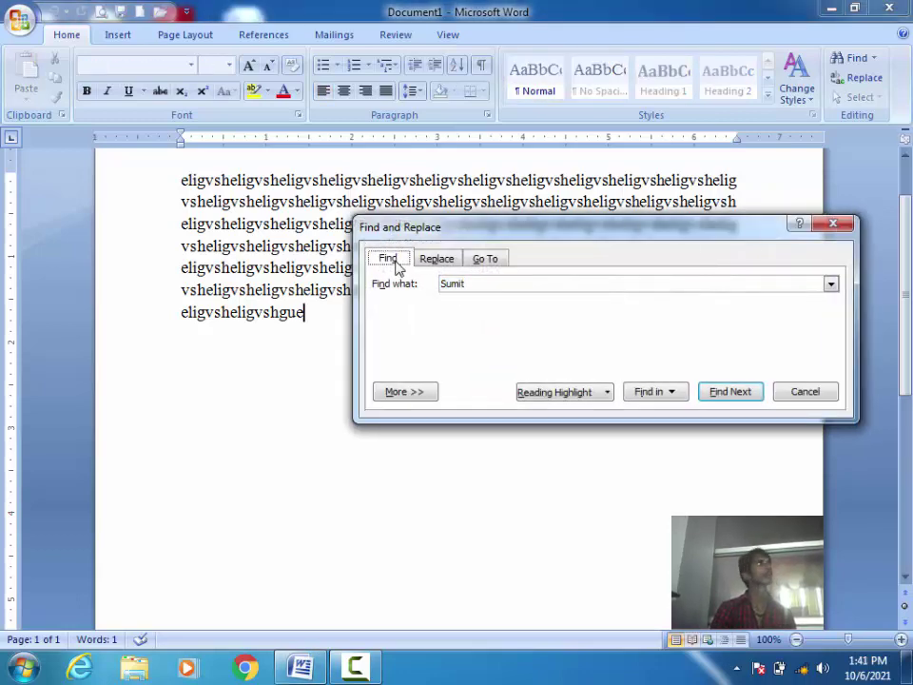
click(834, 228)
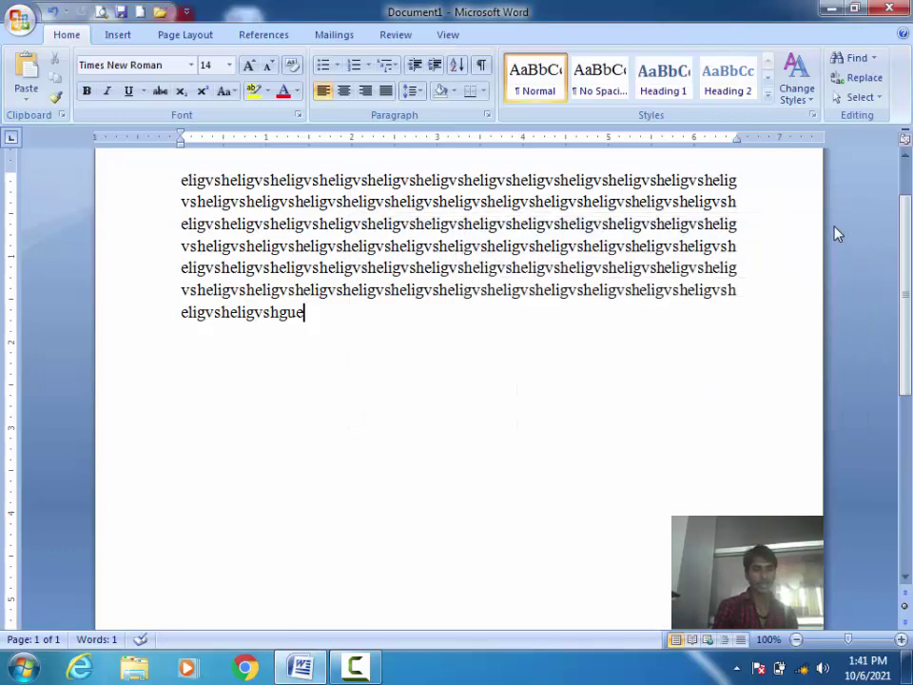
key(ctrl+h)
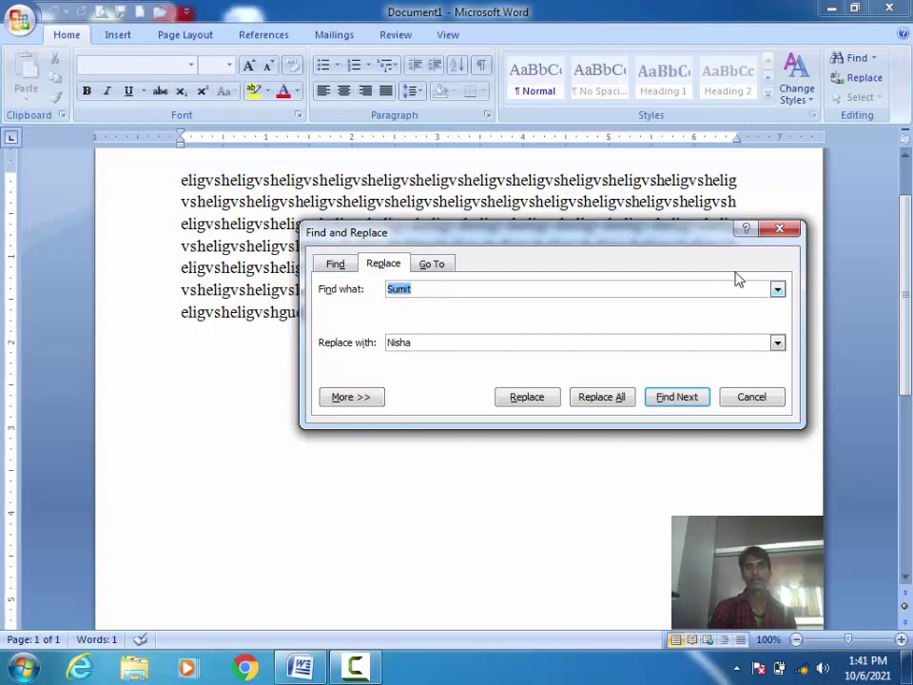
click(775, 233)
key(ctrl+g)
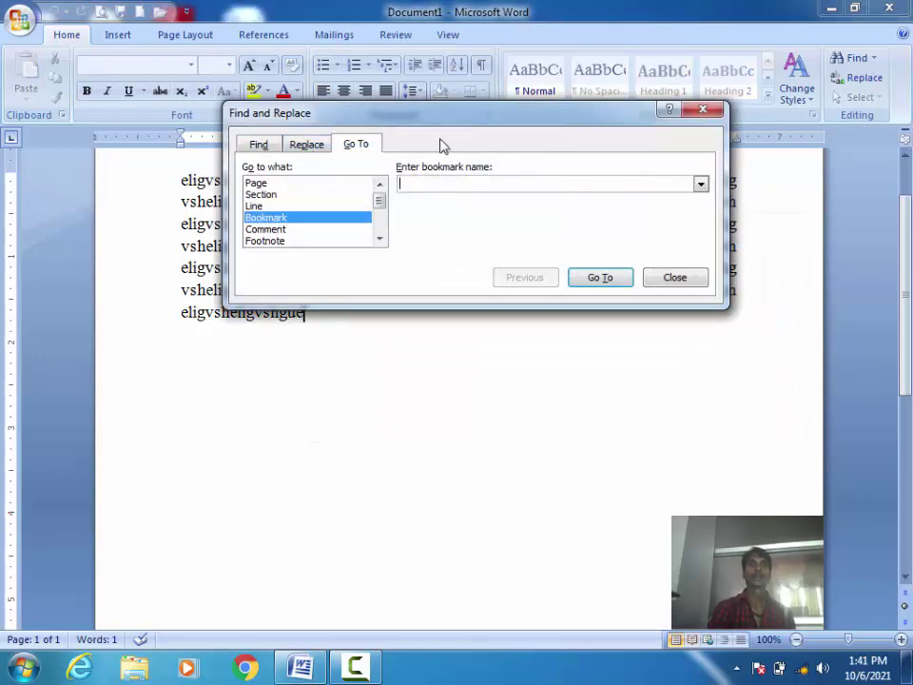
drag(426, 124, 428, 200)
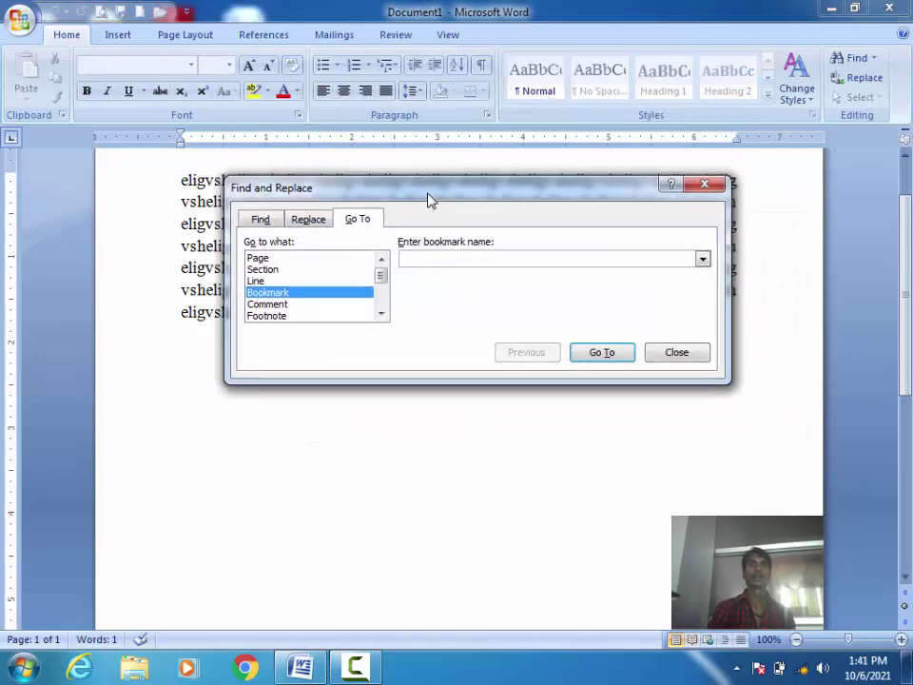
Reopen Find and Replace with Ctrl+G, view its Replace and Find tabs, then close it.
click(704, 184)
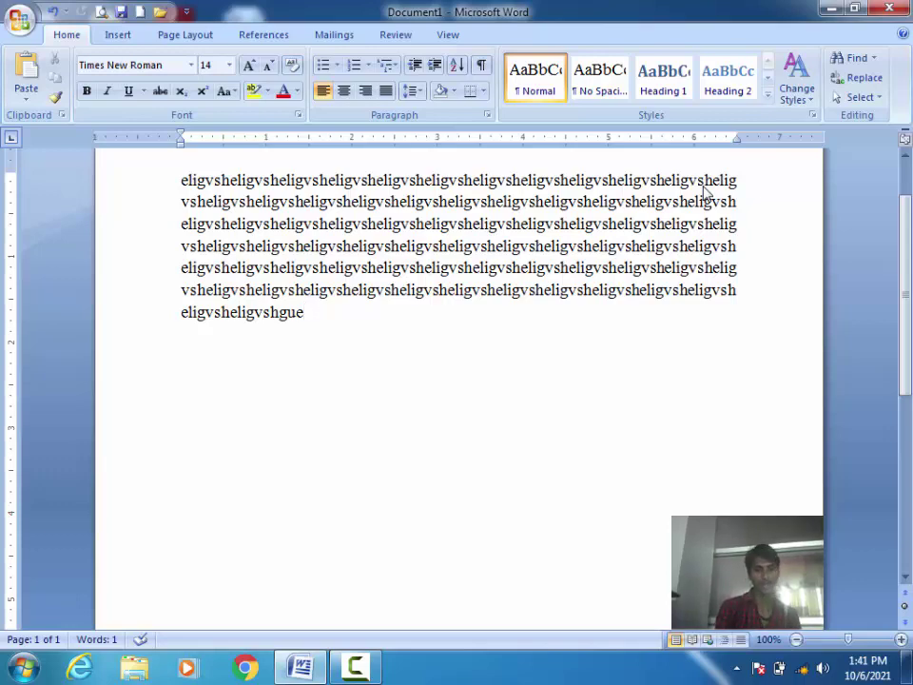
key(ctrl+g)
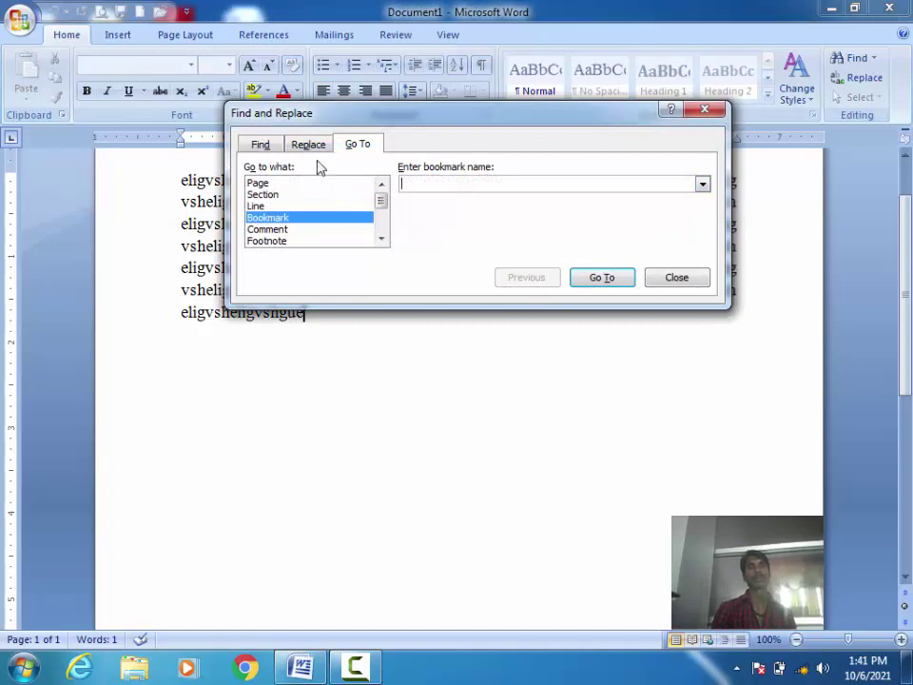
click(355, 151)
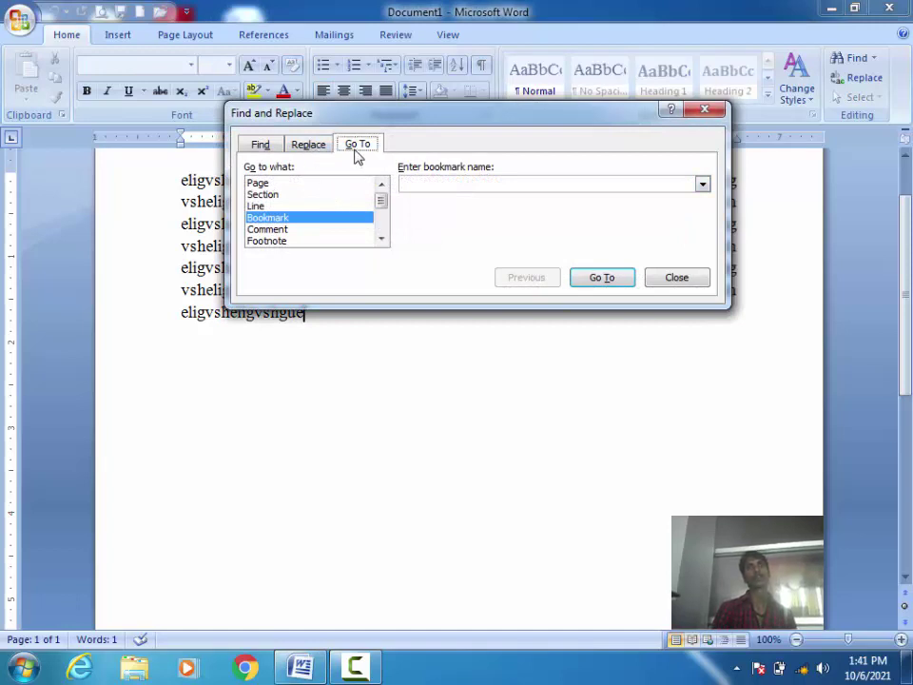
click(314, 145)
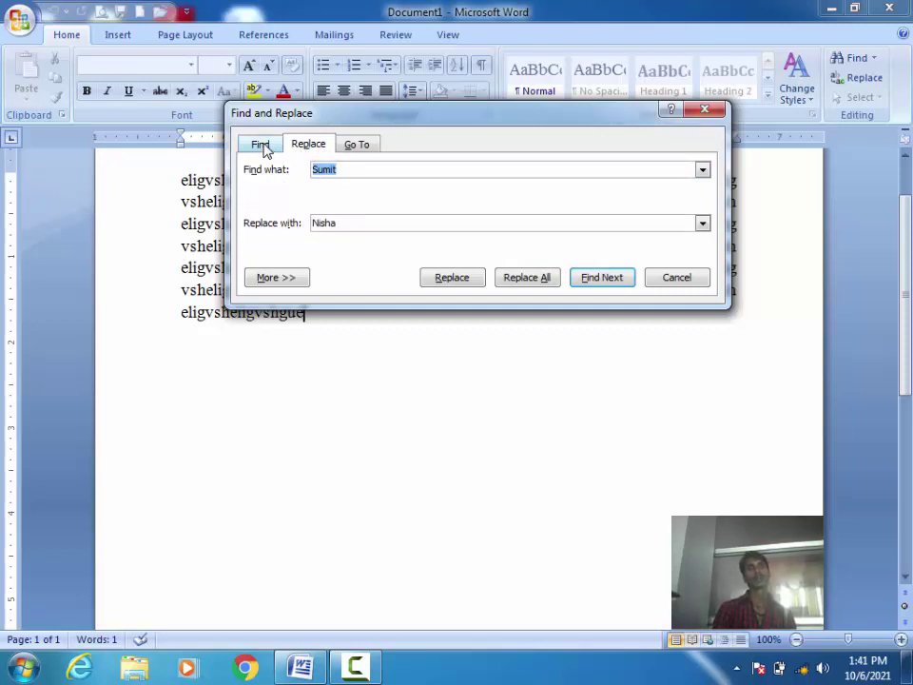
click(262, 146)
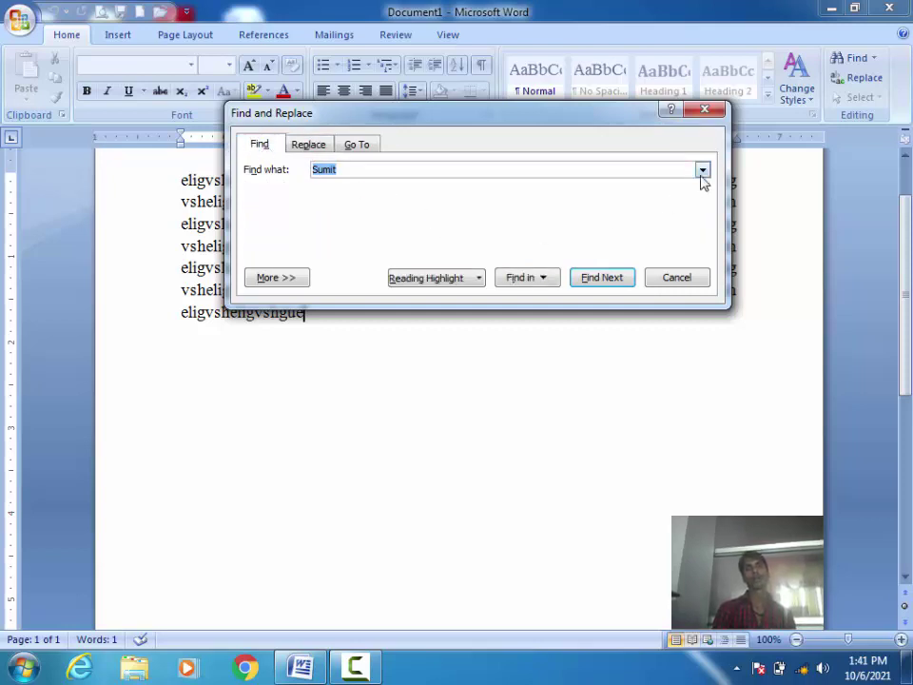
click(702, 113)
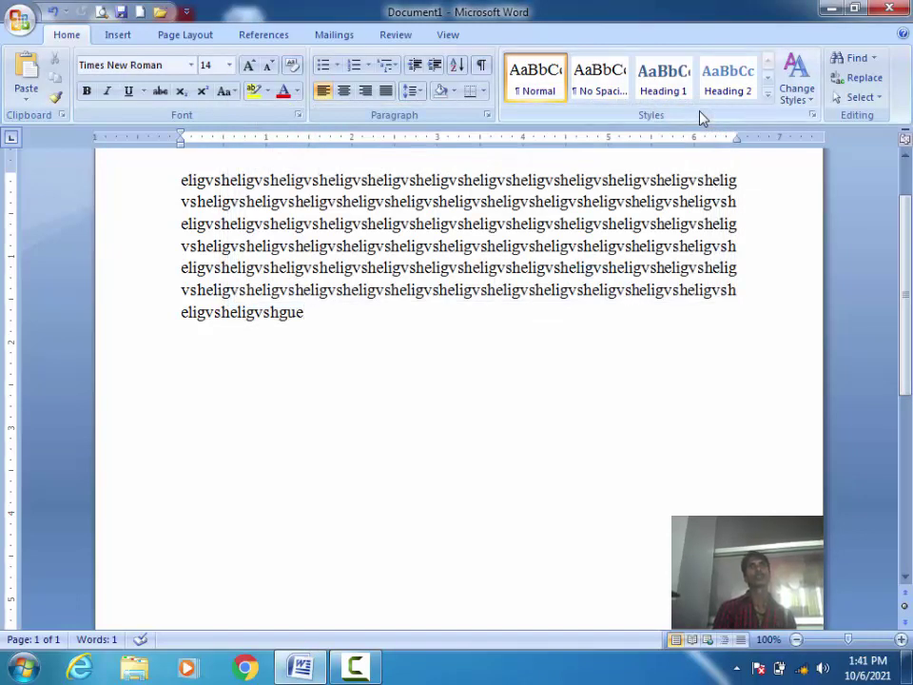
Glance at the Select menu and Insert tab, then close Word without saving Document1.
click(861, 98)
click(623, 381)
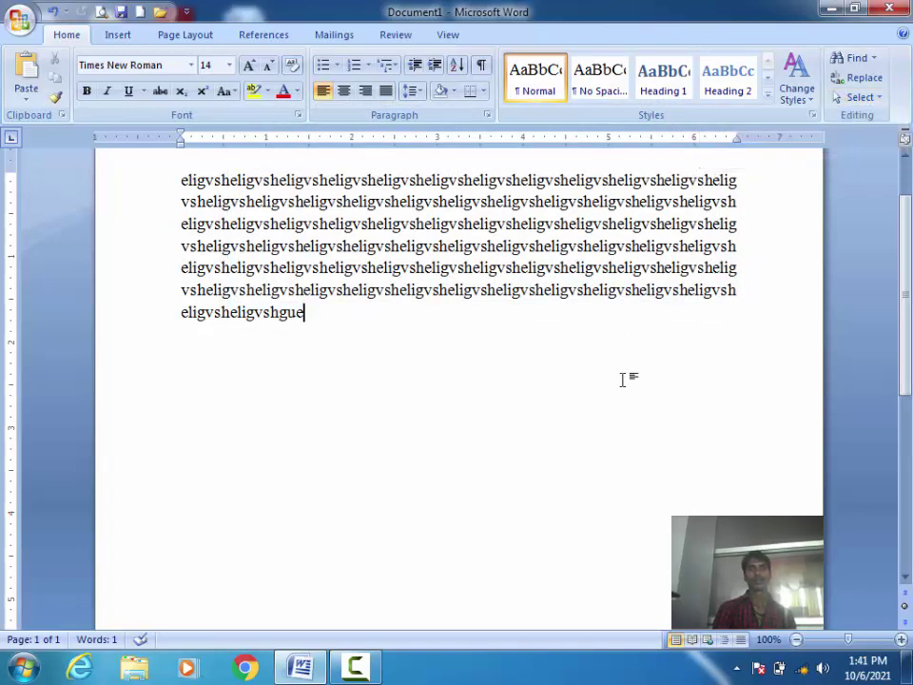
click(107, 34)
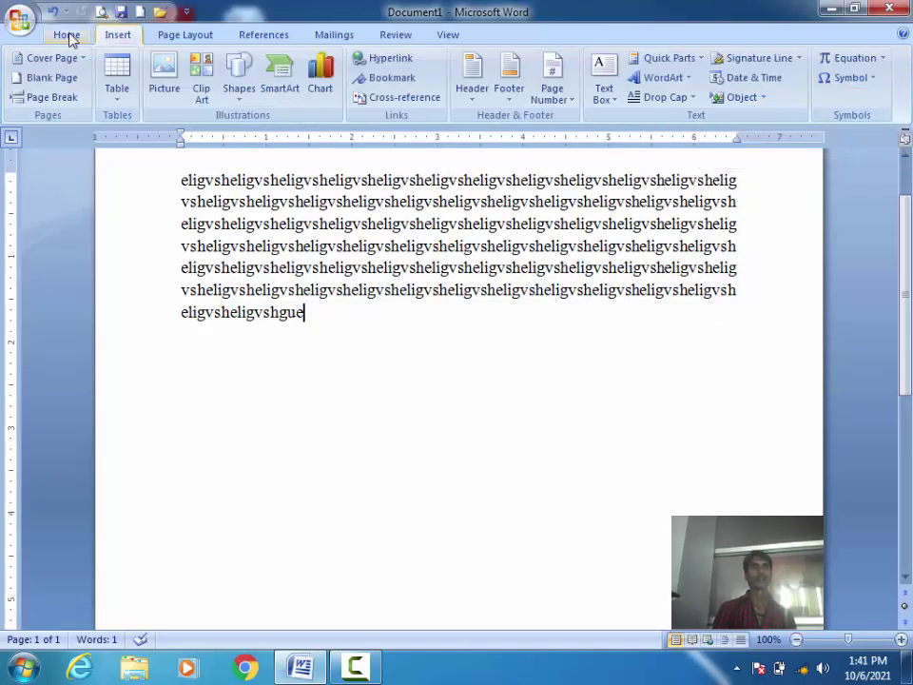
click(69, 36)
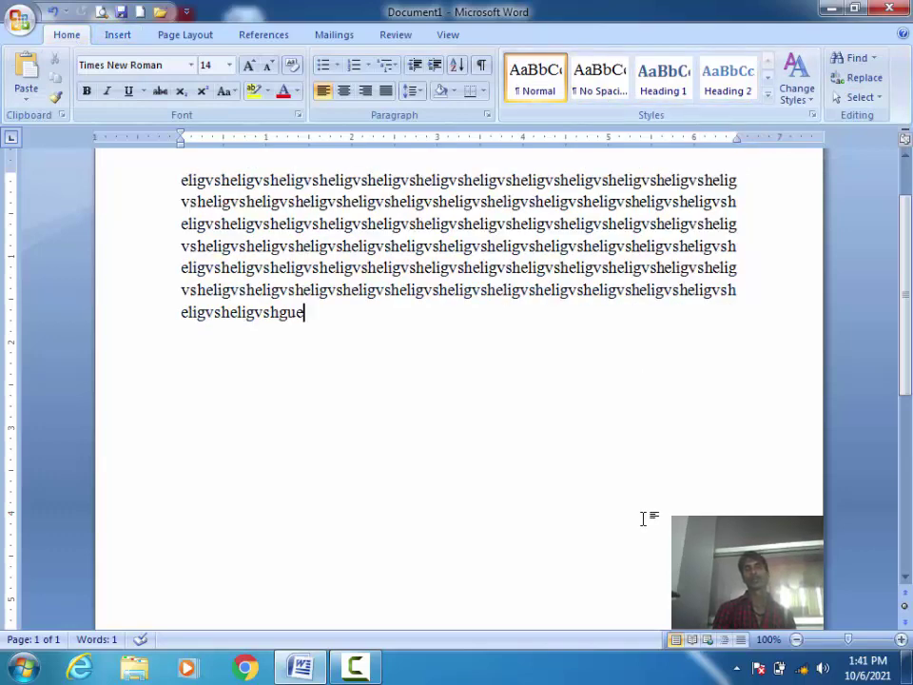
click(890, 8)
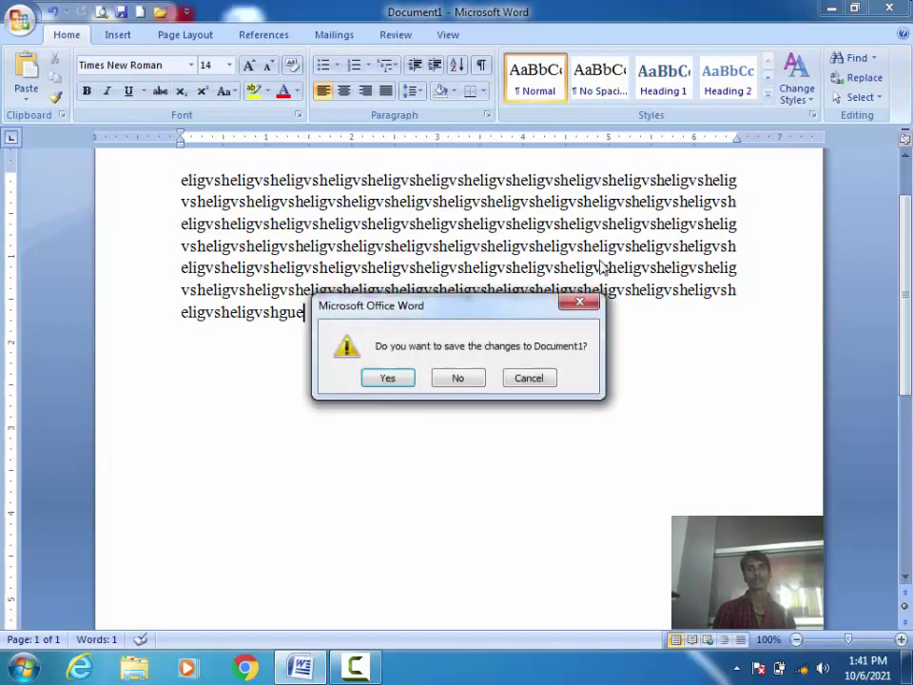
click(478, 379)
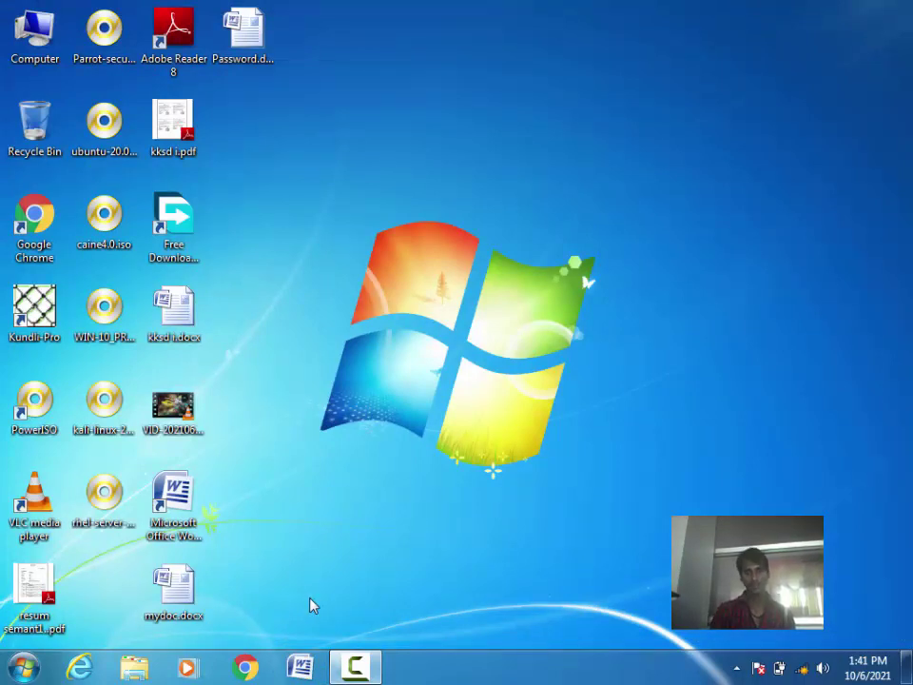
click(355, 667)
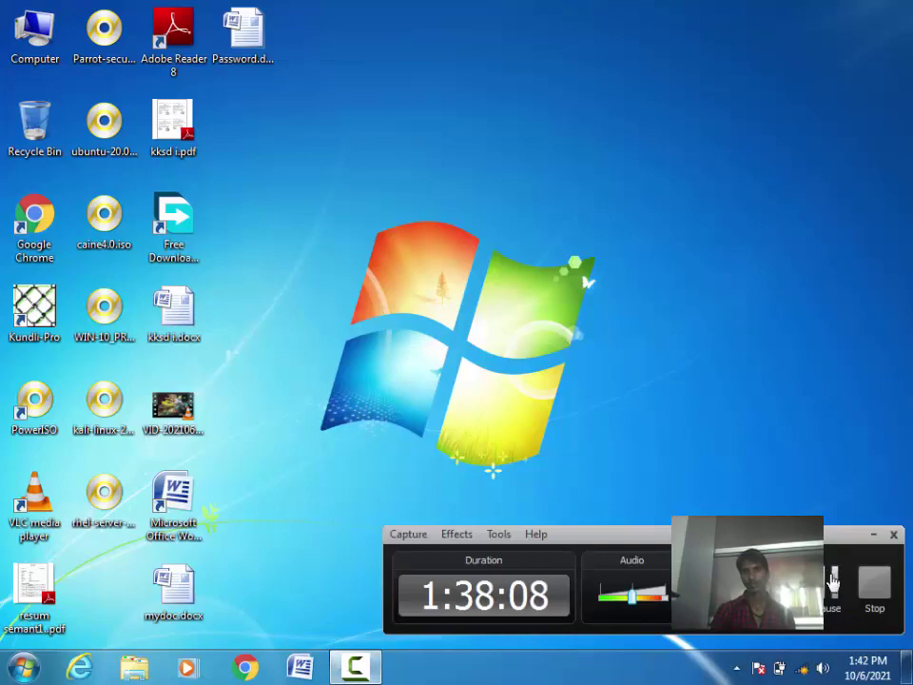